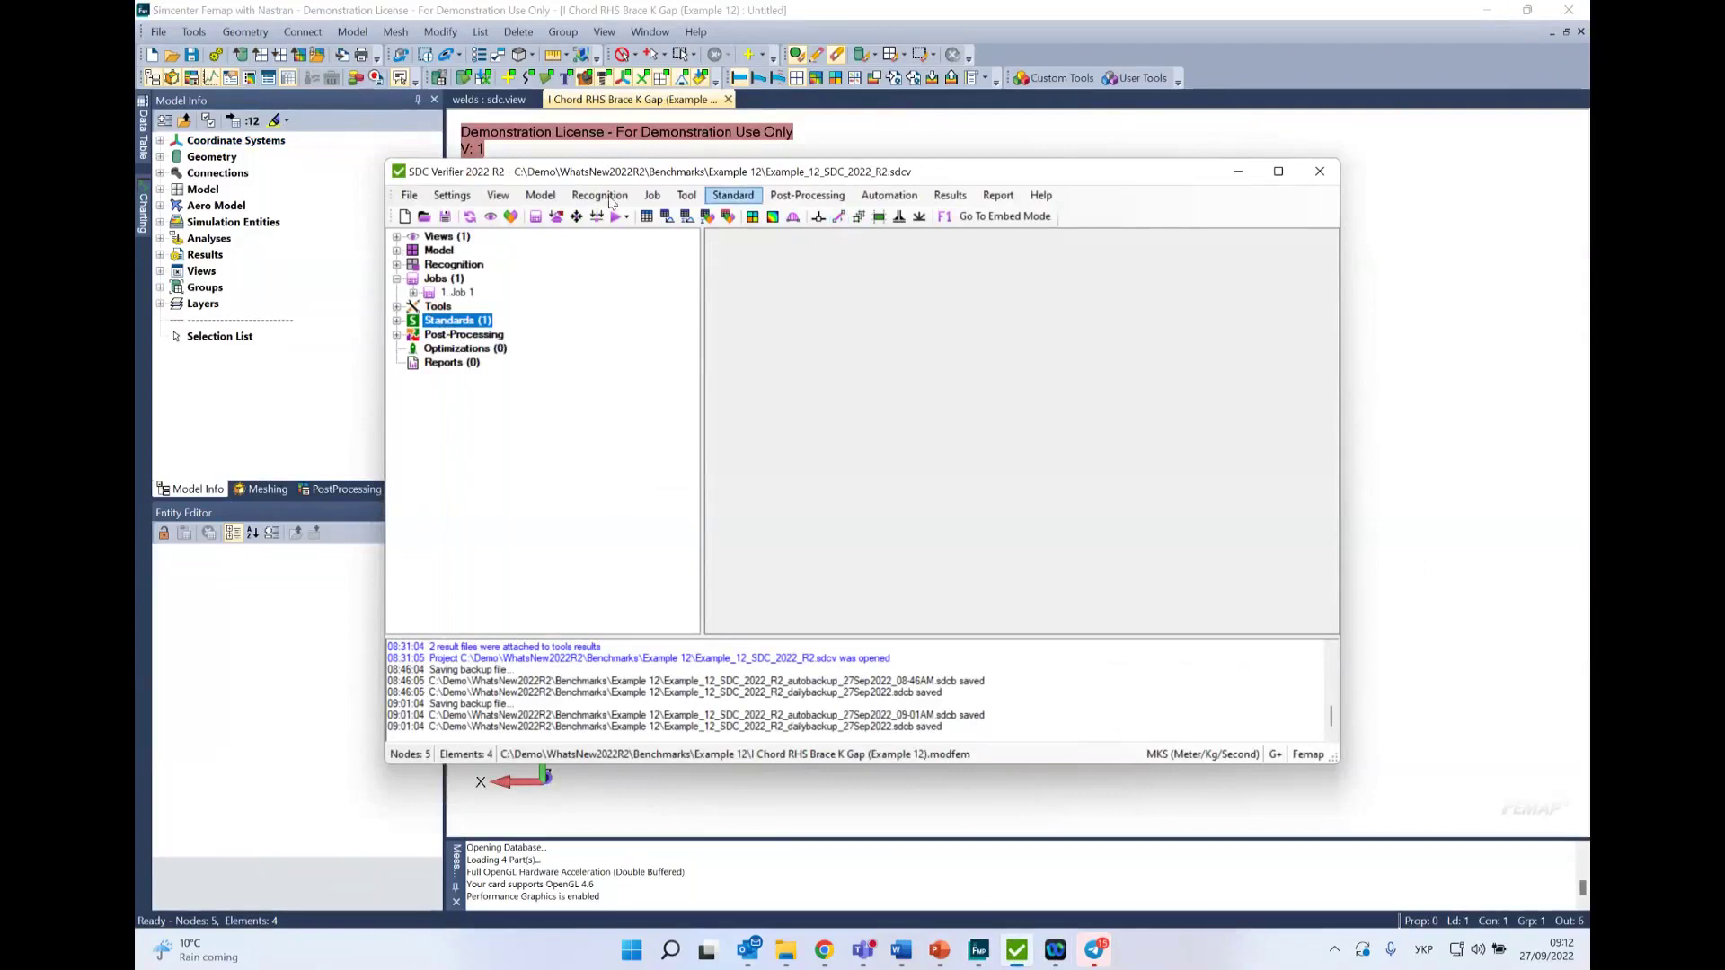
Step: Open the Connection Finder, expand Connection 1 and compare its members with the K-joint model in Femap
click(599, 195)
click(669, 316)
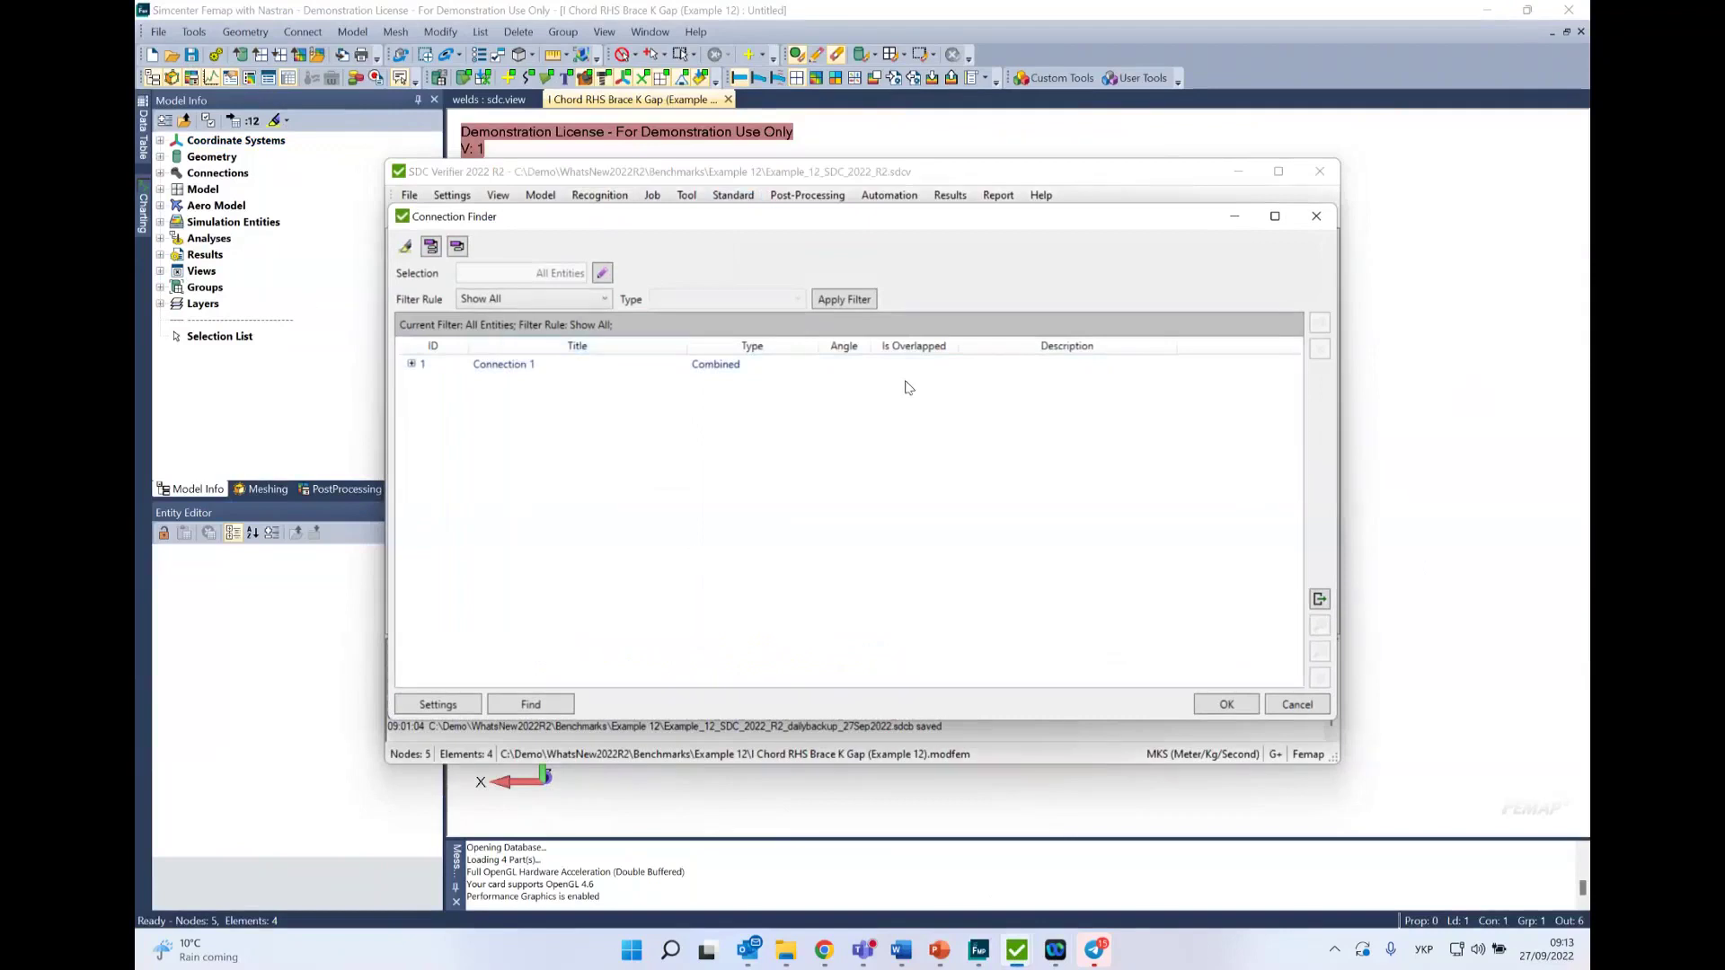
click(410, 367)
click(410, 366)
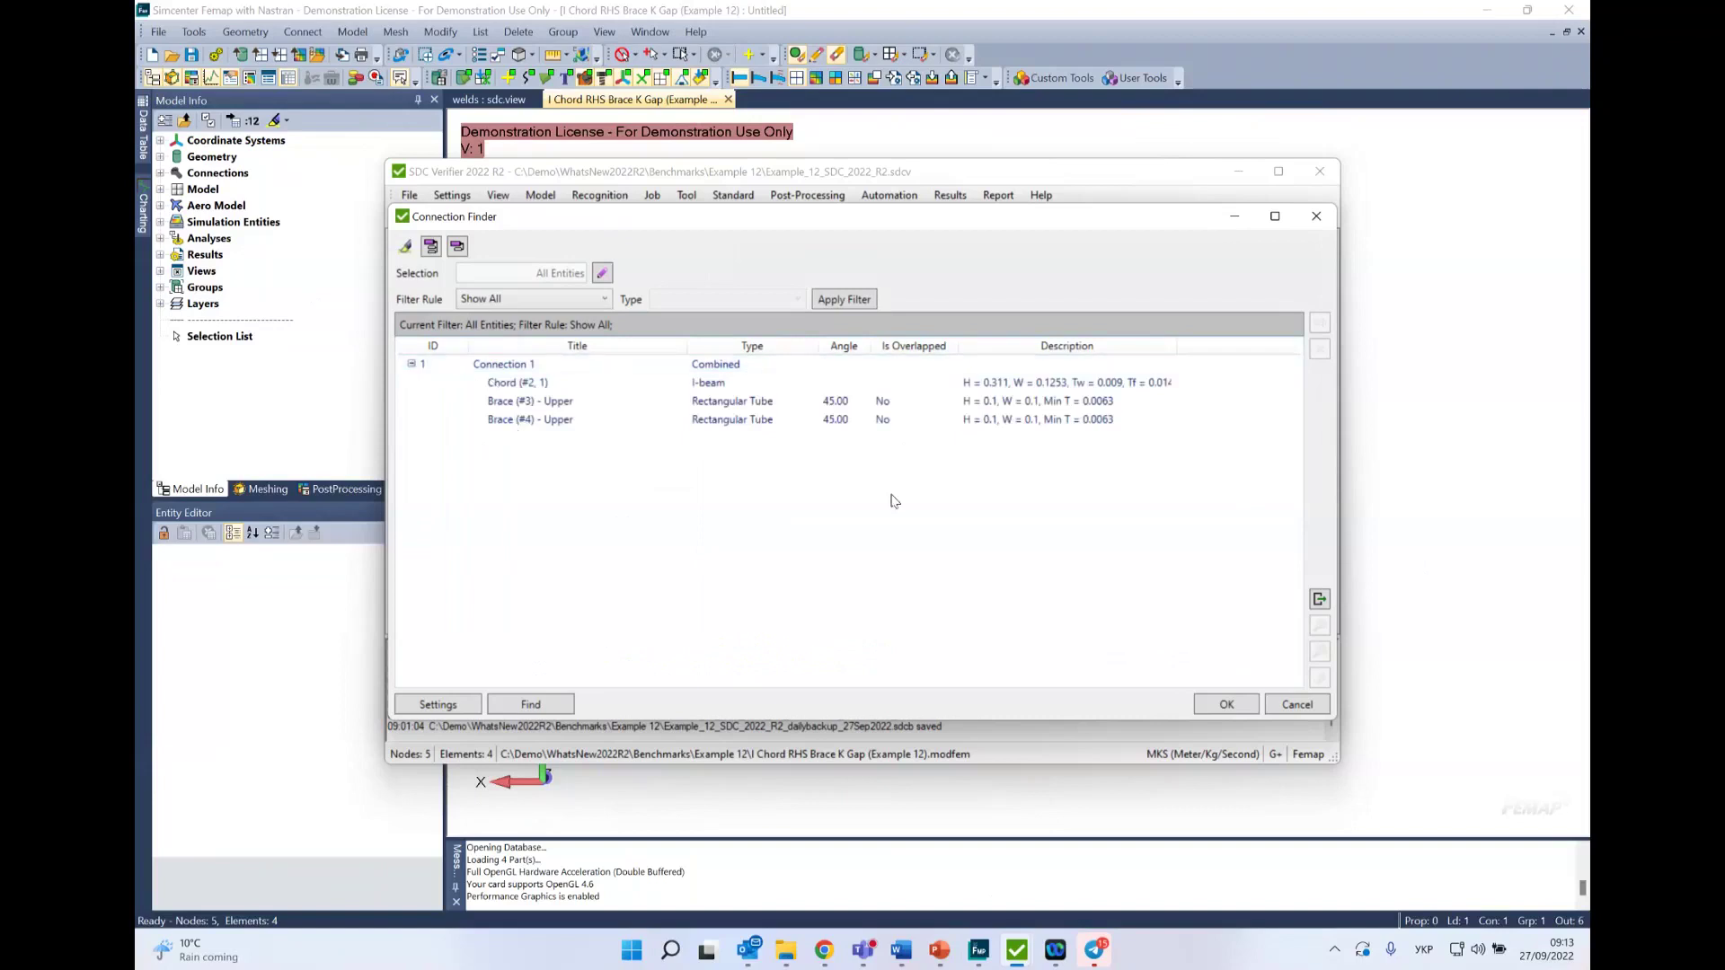
click(1502, 328)
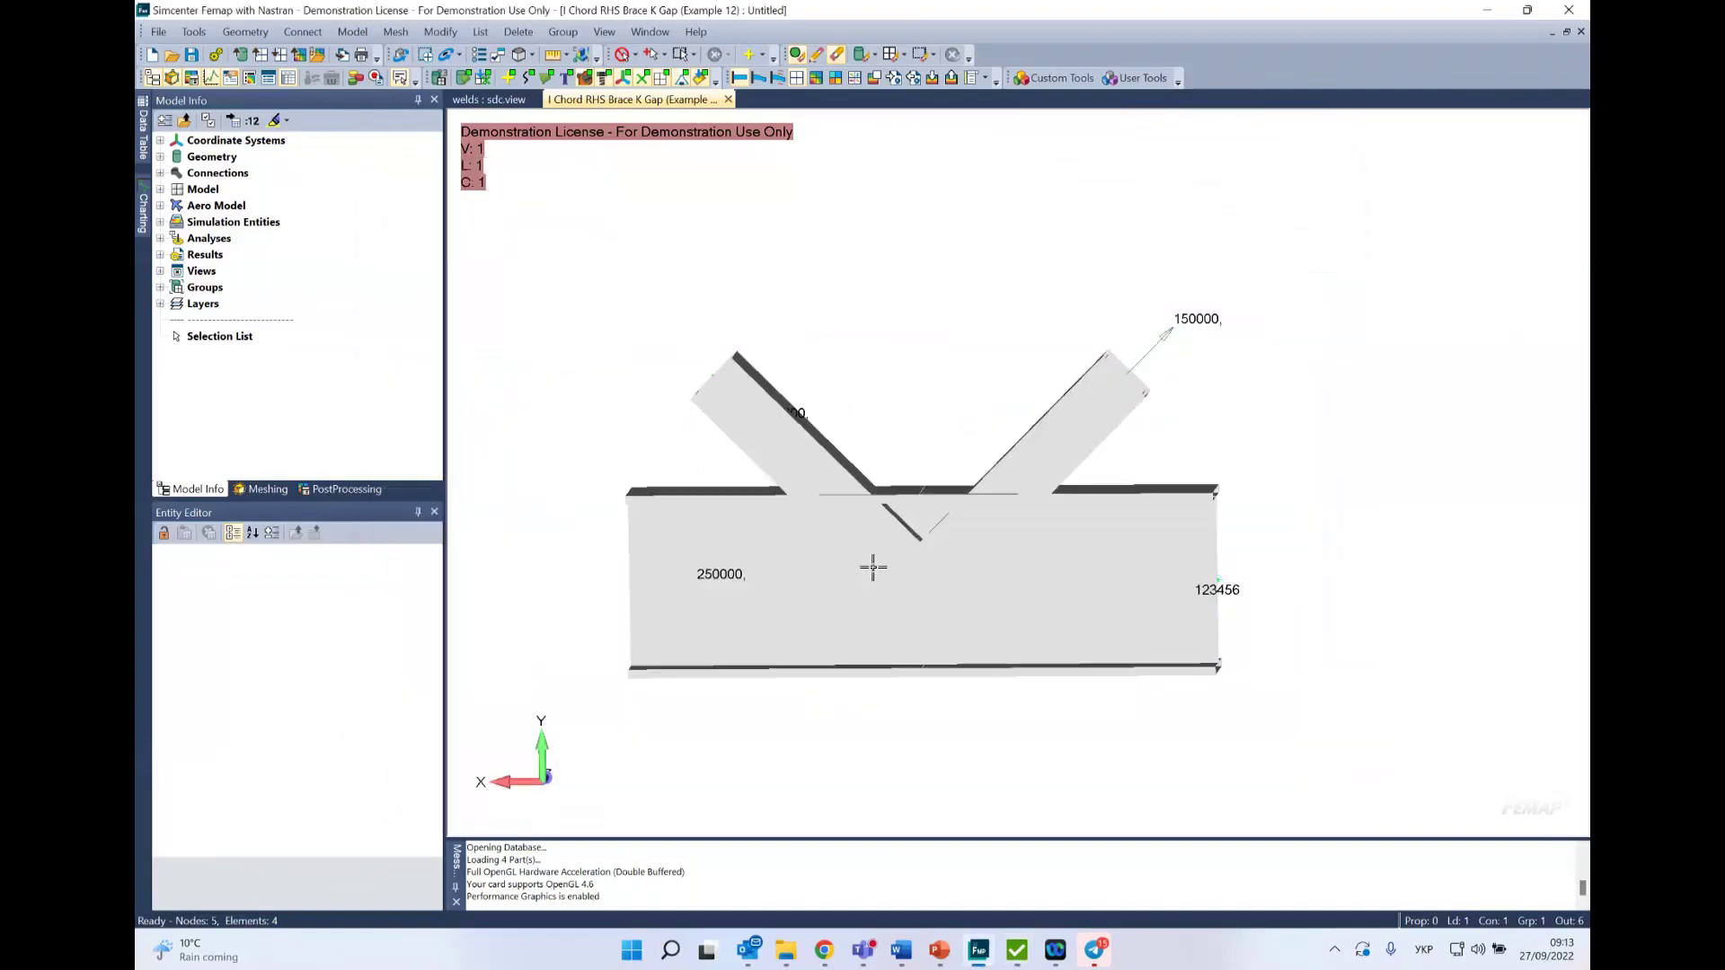
mouse_move(1079, 950)
click(1017, 951)
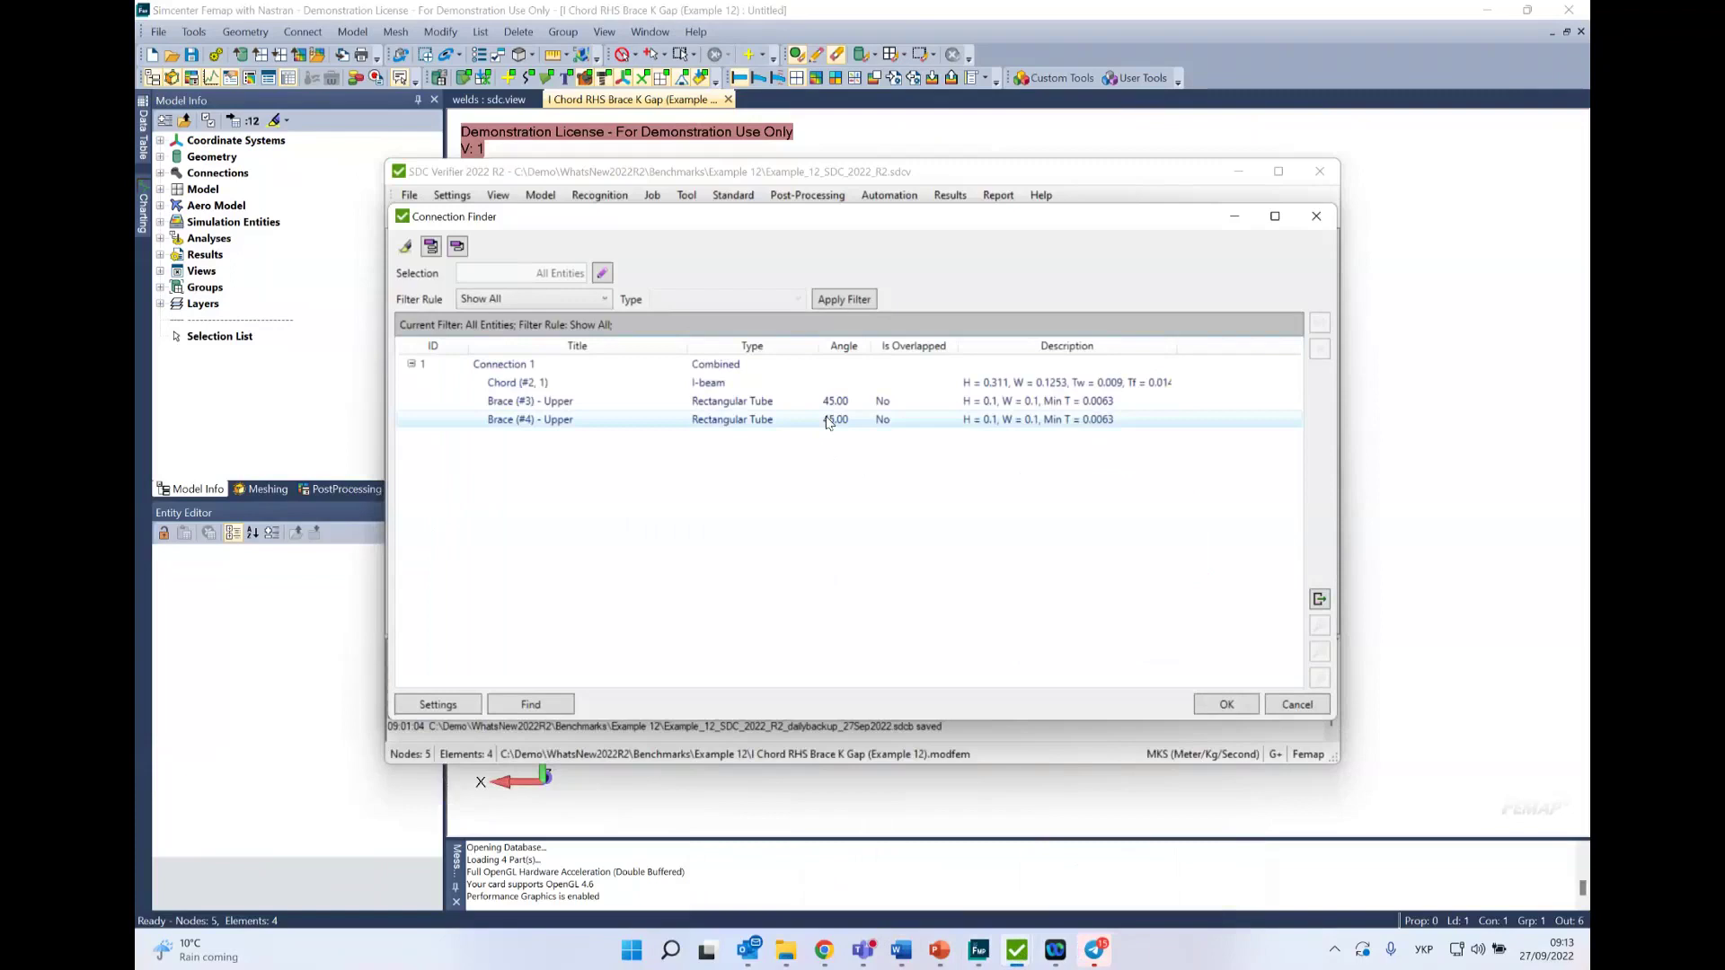
Step: Examine the section types, angles and descriptions of Connection 1's chord and two braces, and accept the recognized connection
click(746, 365)
click(745, 383)
shift+click(742, 417)
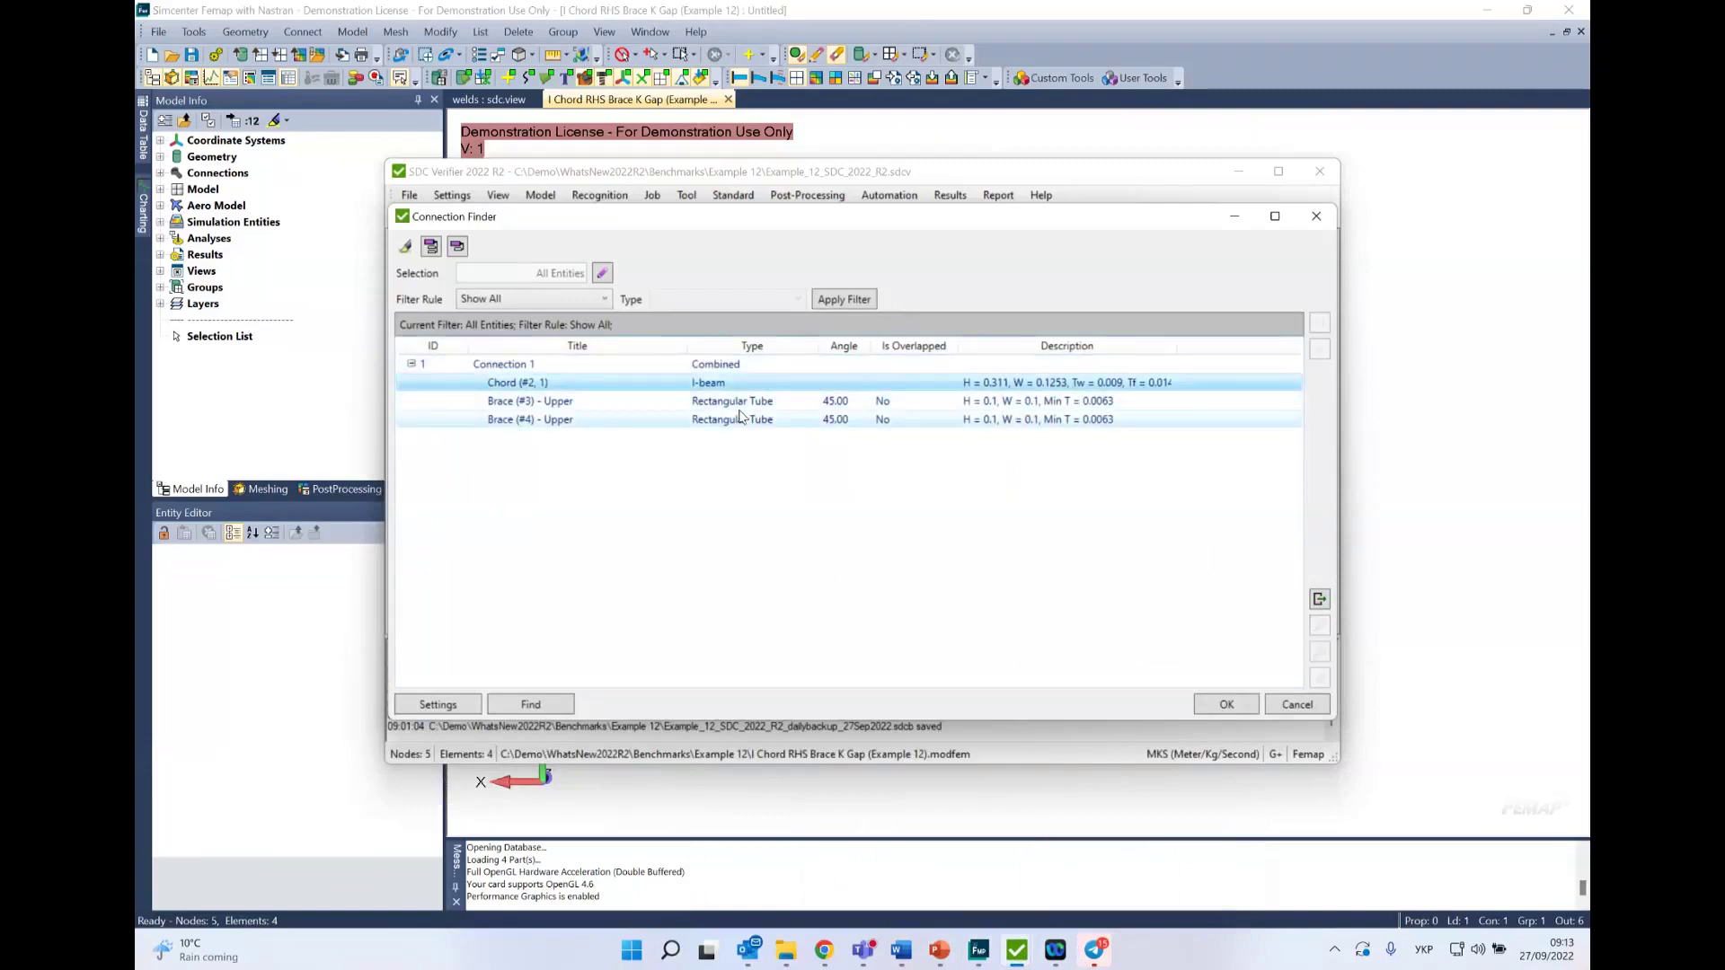
click(885, 476)
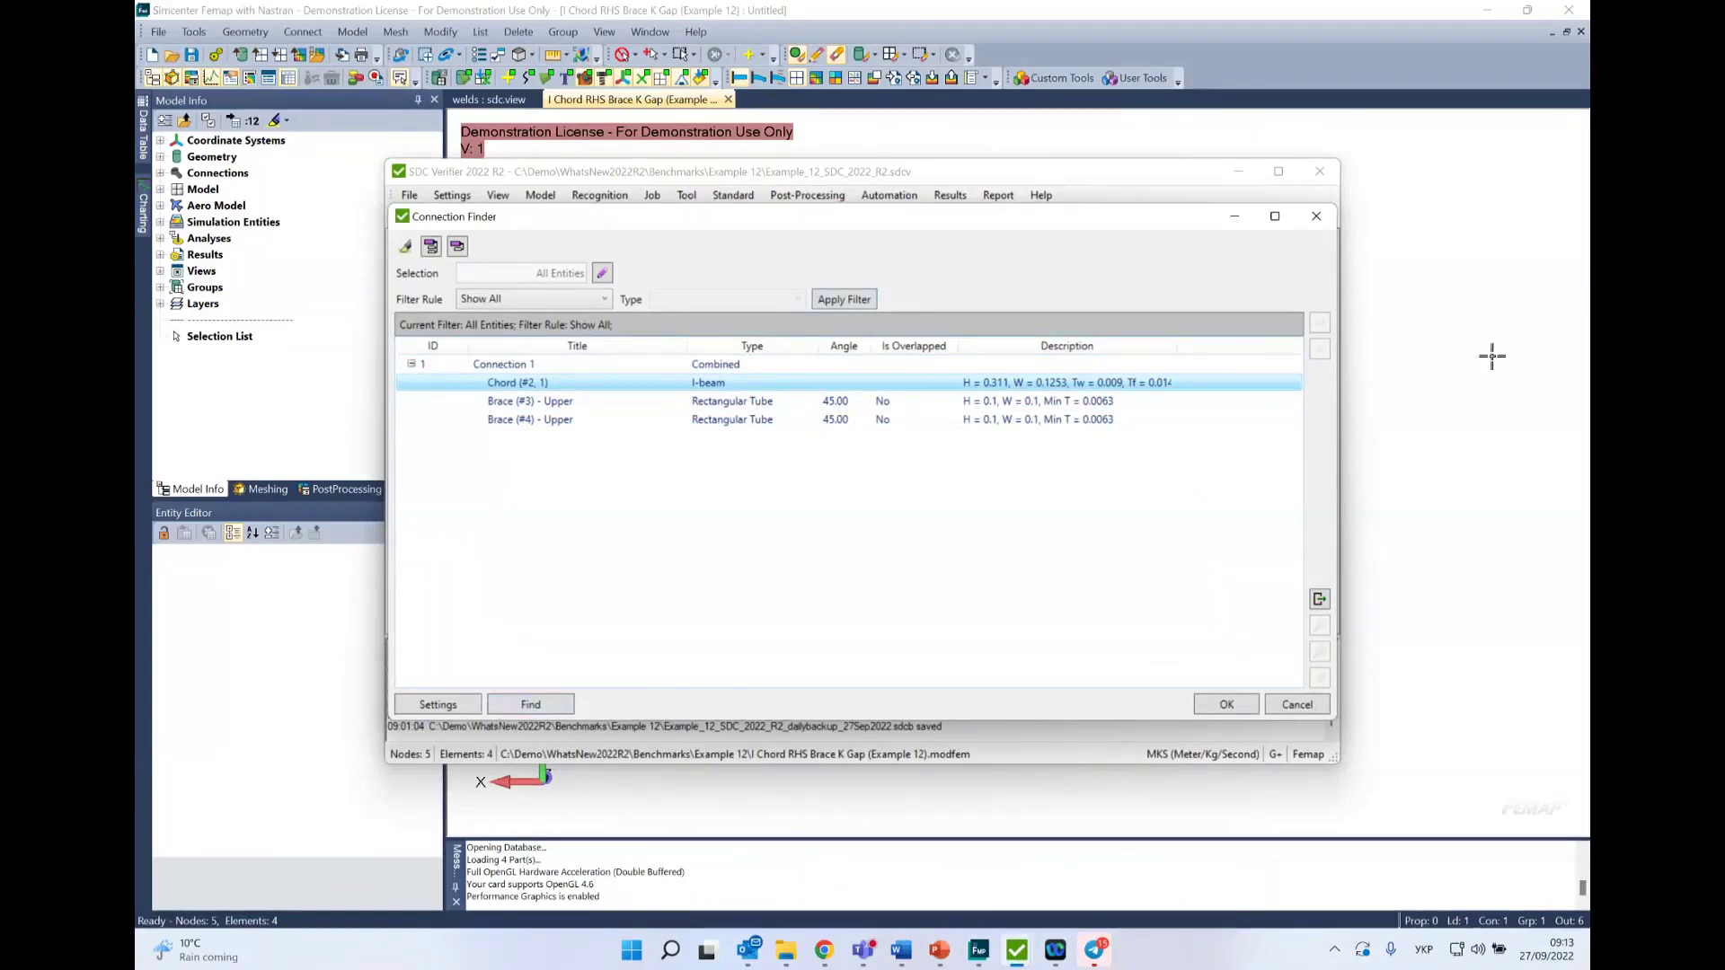
click(1226, 704)
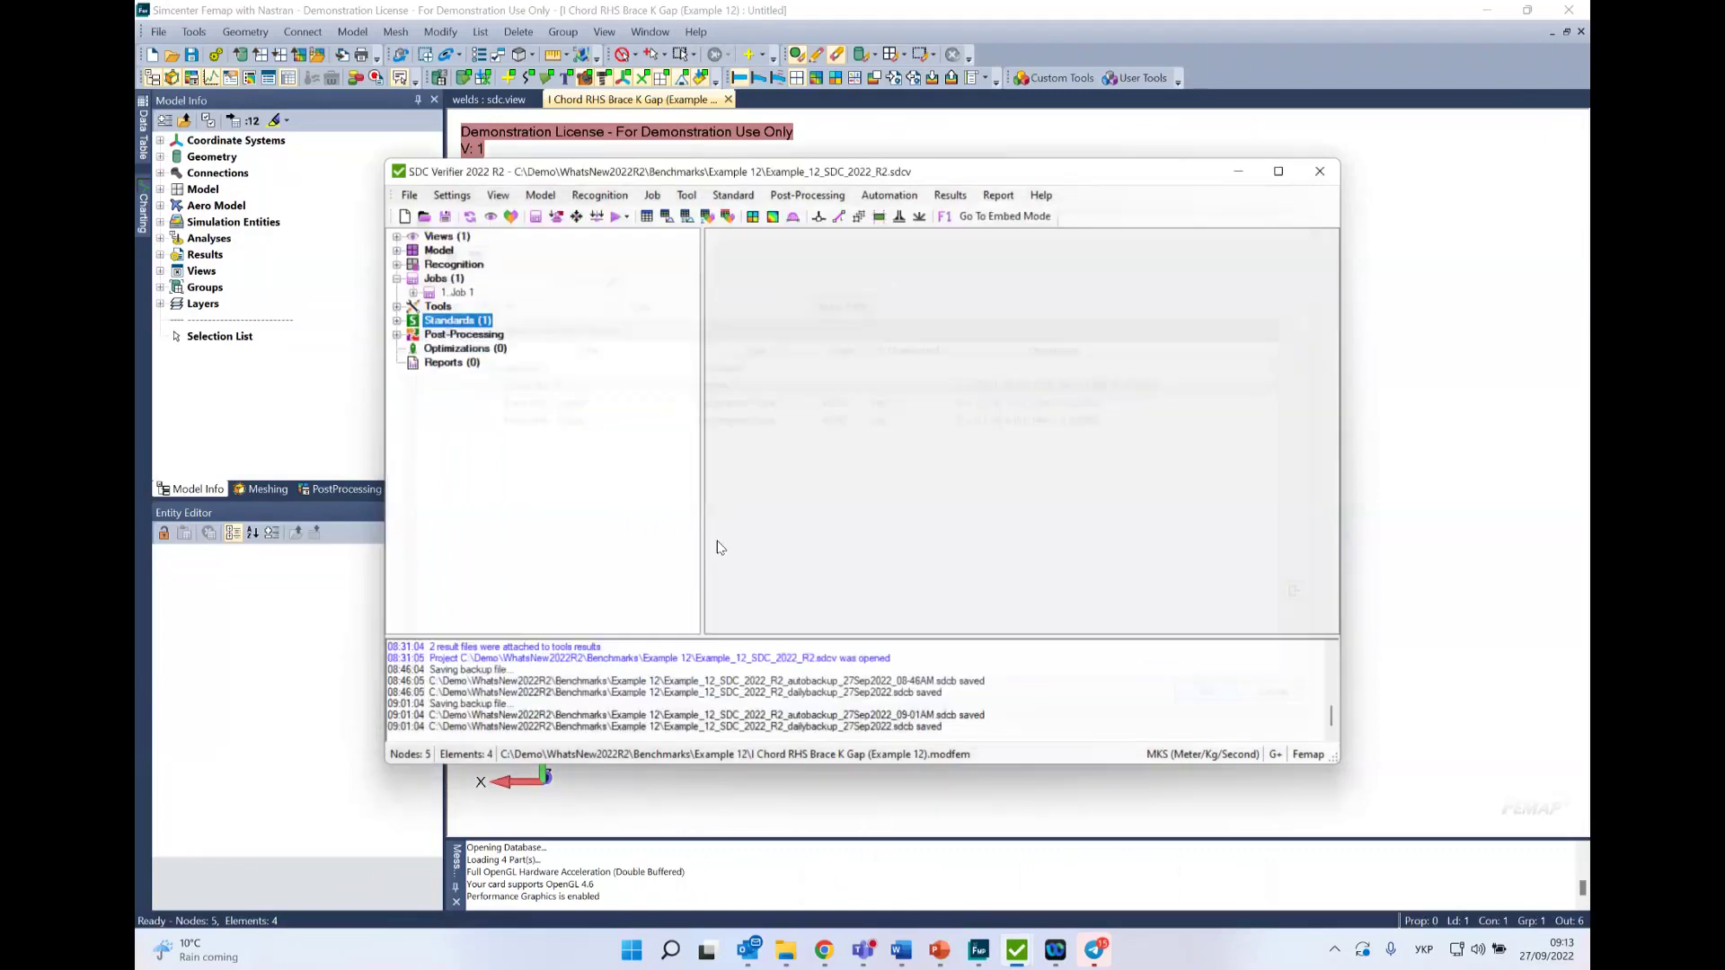
Step: Add a new Eurocode3 Connections (EN 1993-1-8, 2005) standard with Left-to-Right as the brace type method
click(396, 322)
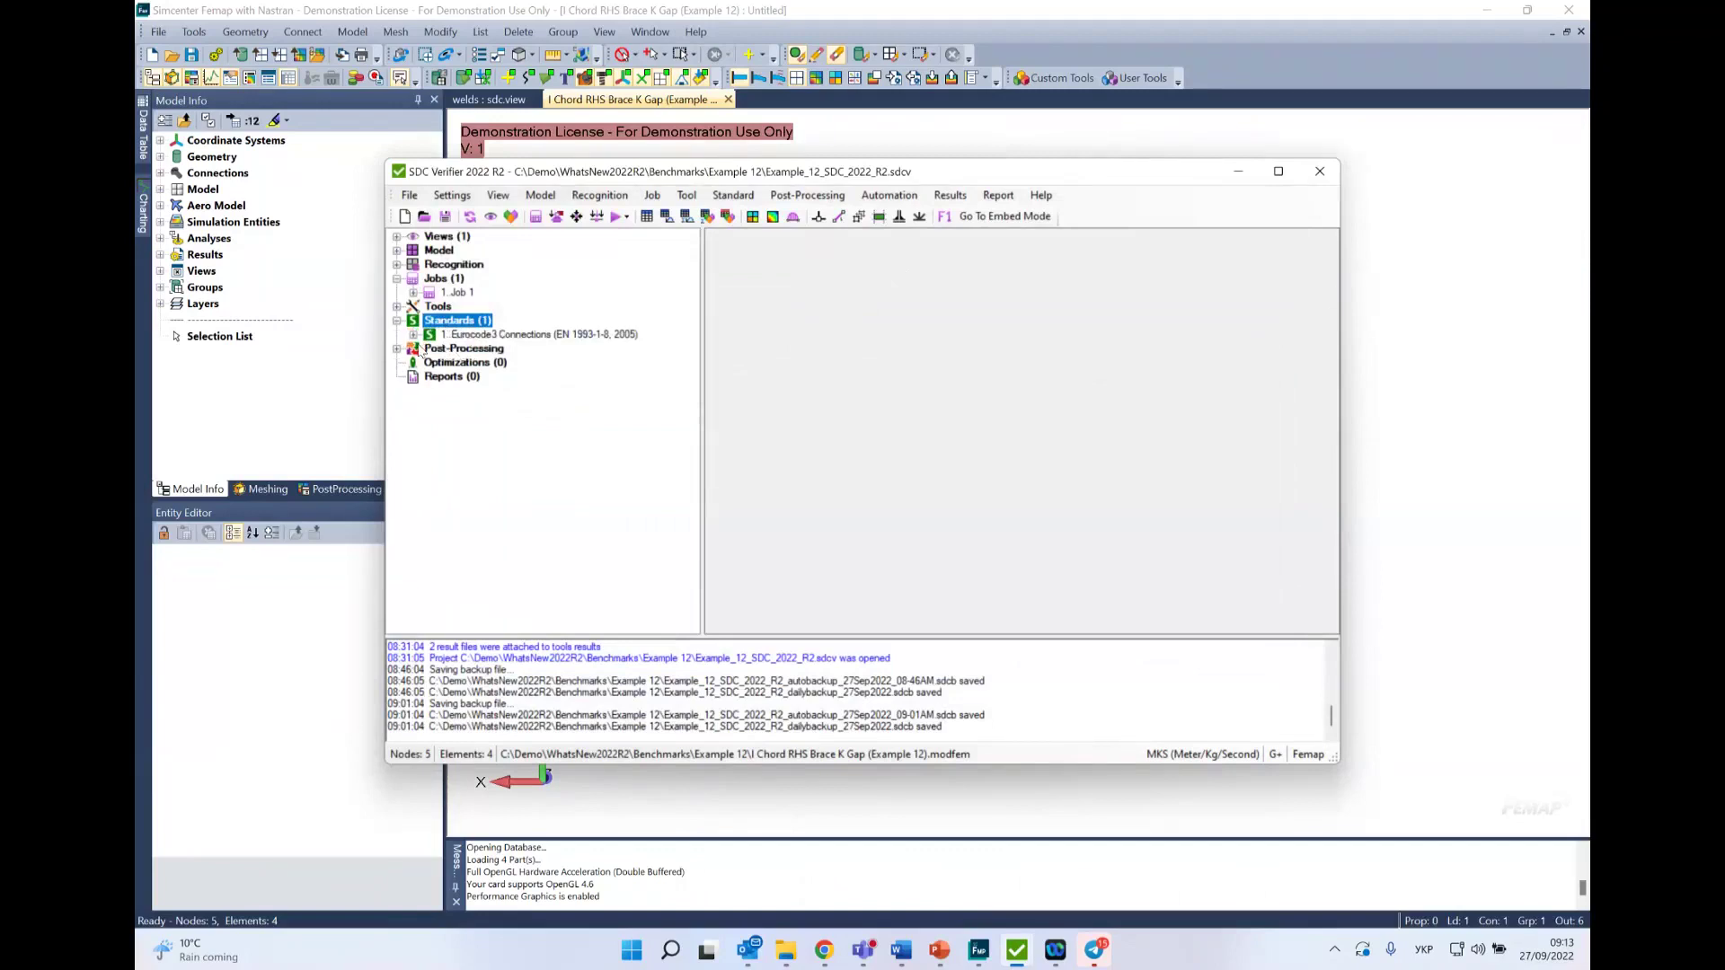
right_click(459, 323)
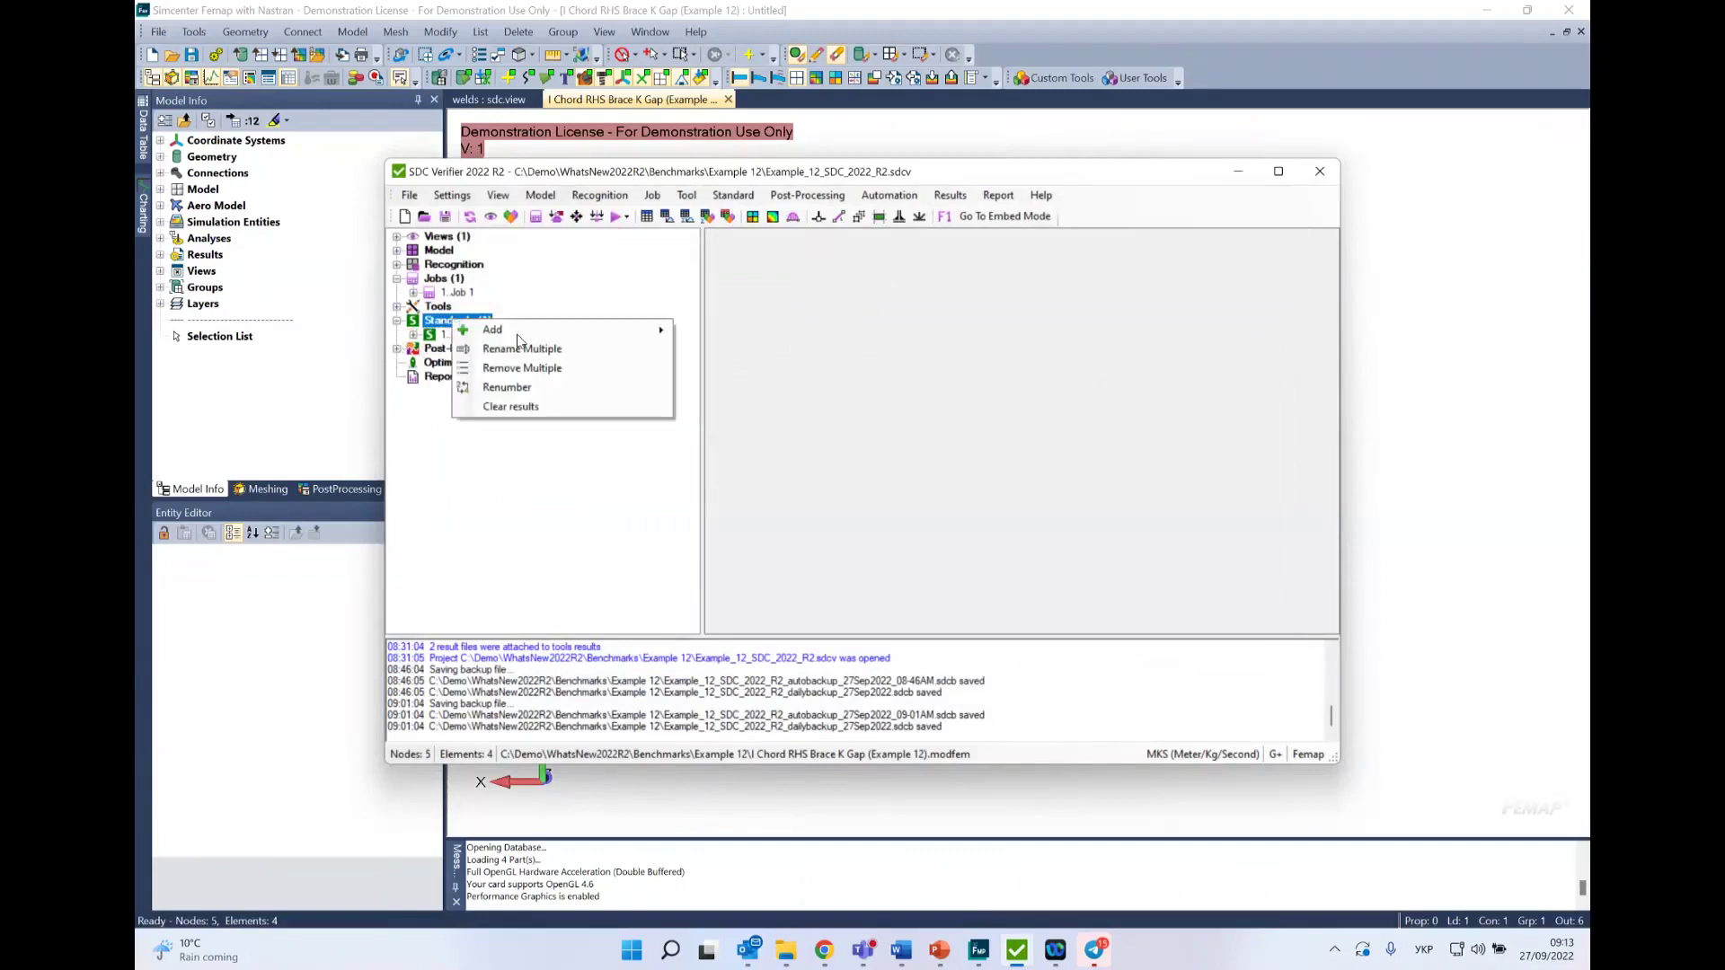
mouse_move(517, 334)
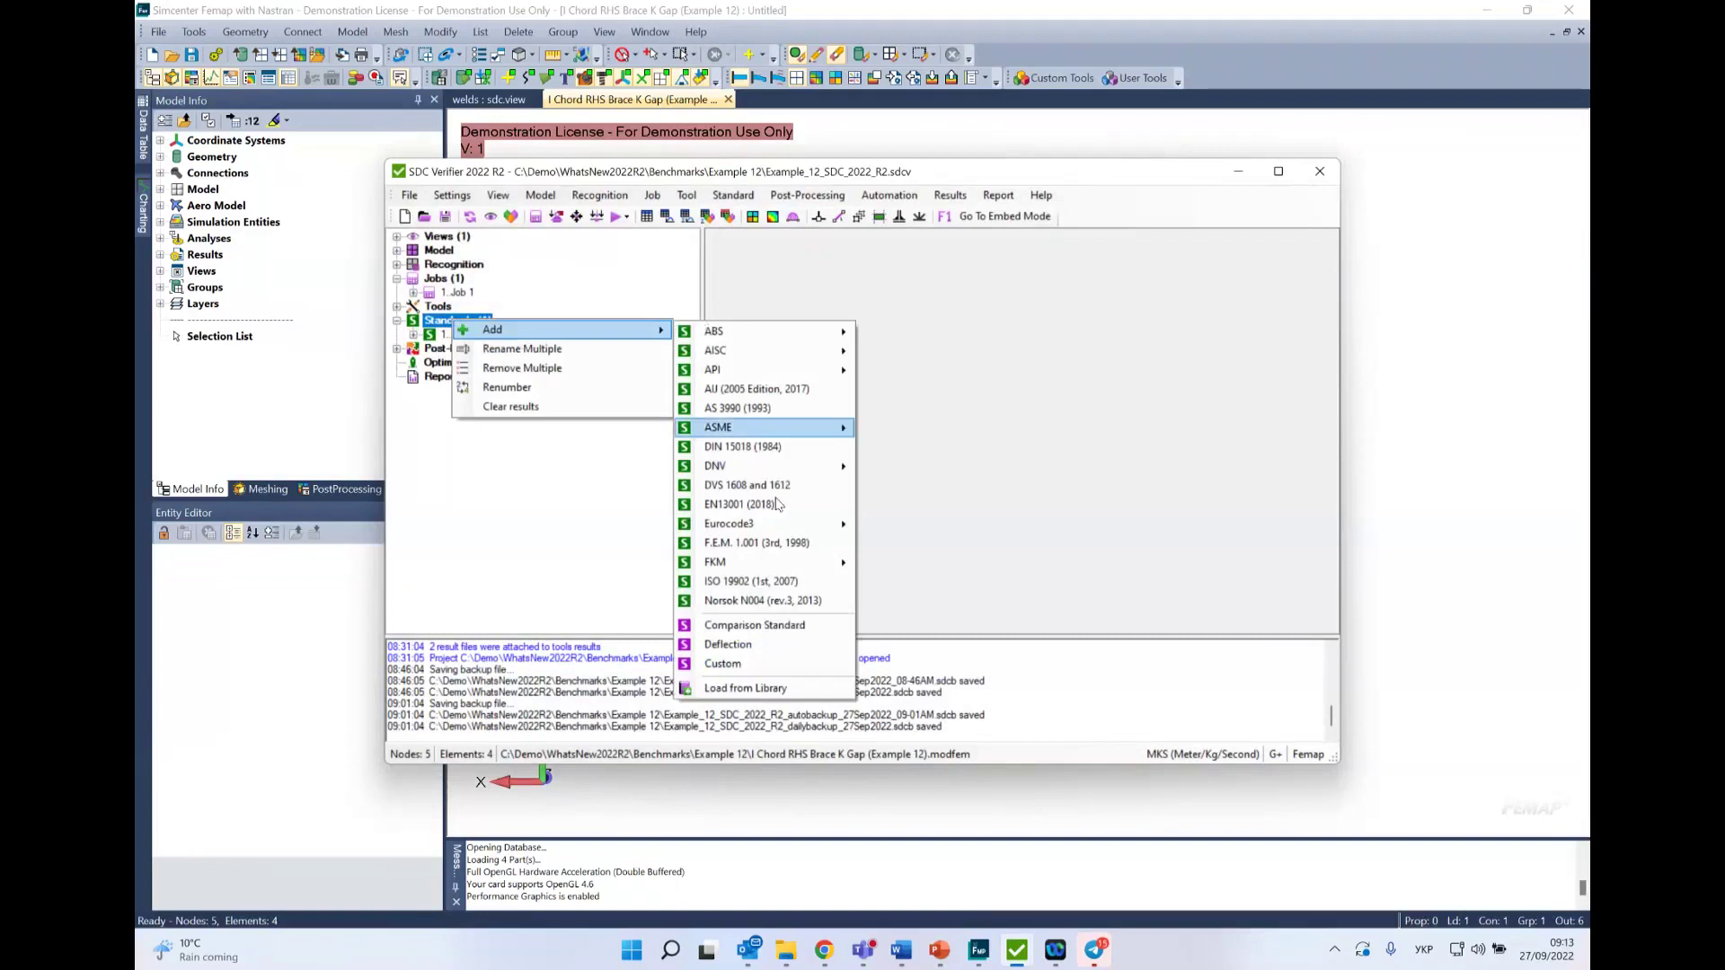
mouse_move(818, 524)
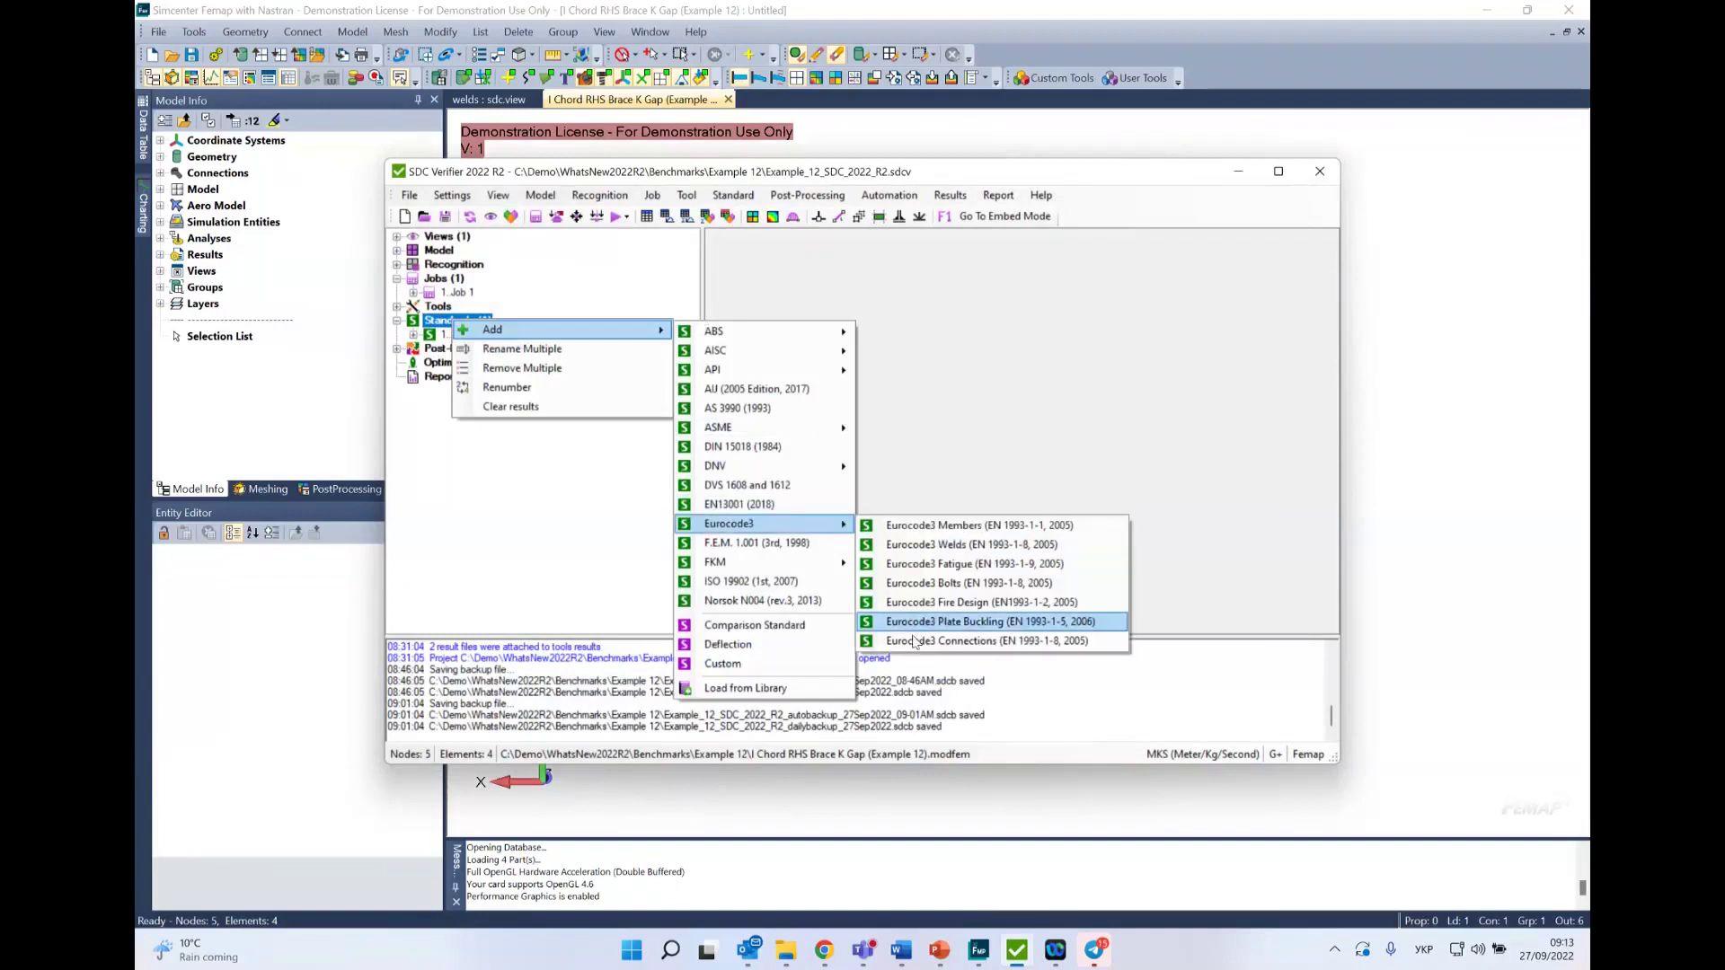
click(915, 640)
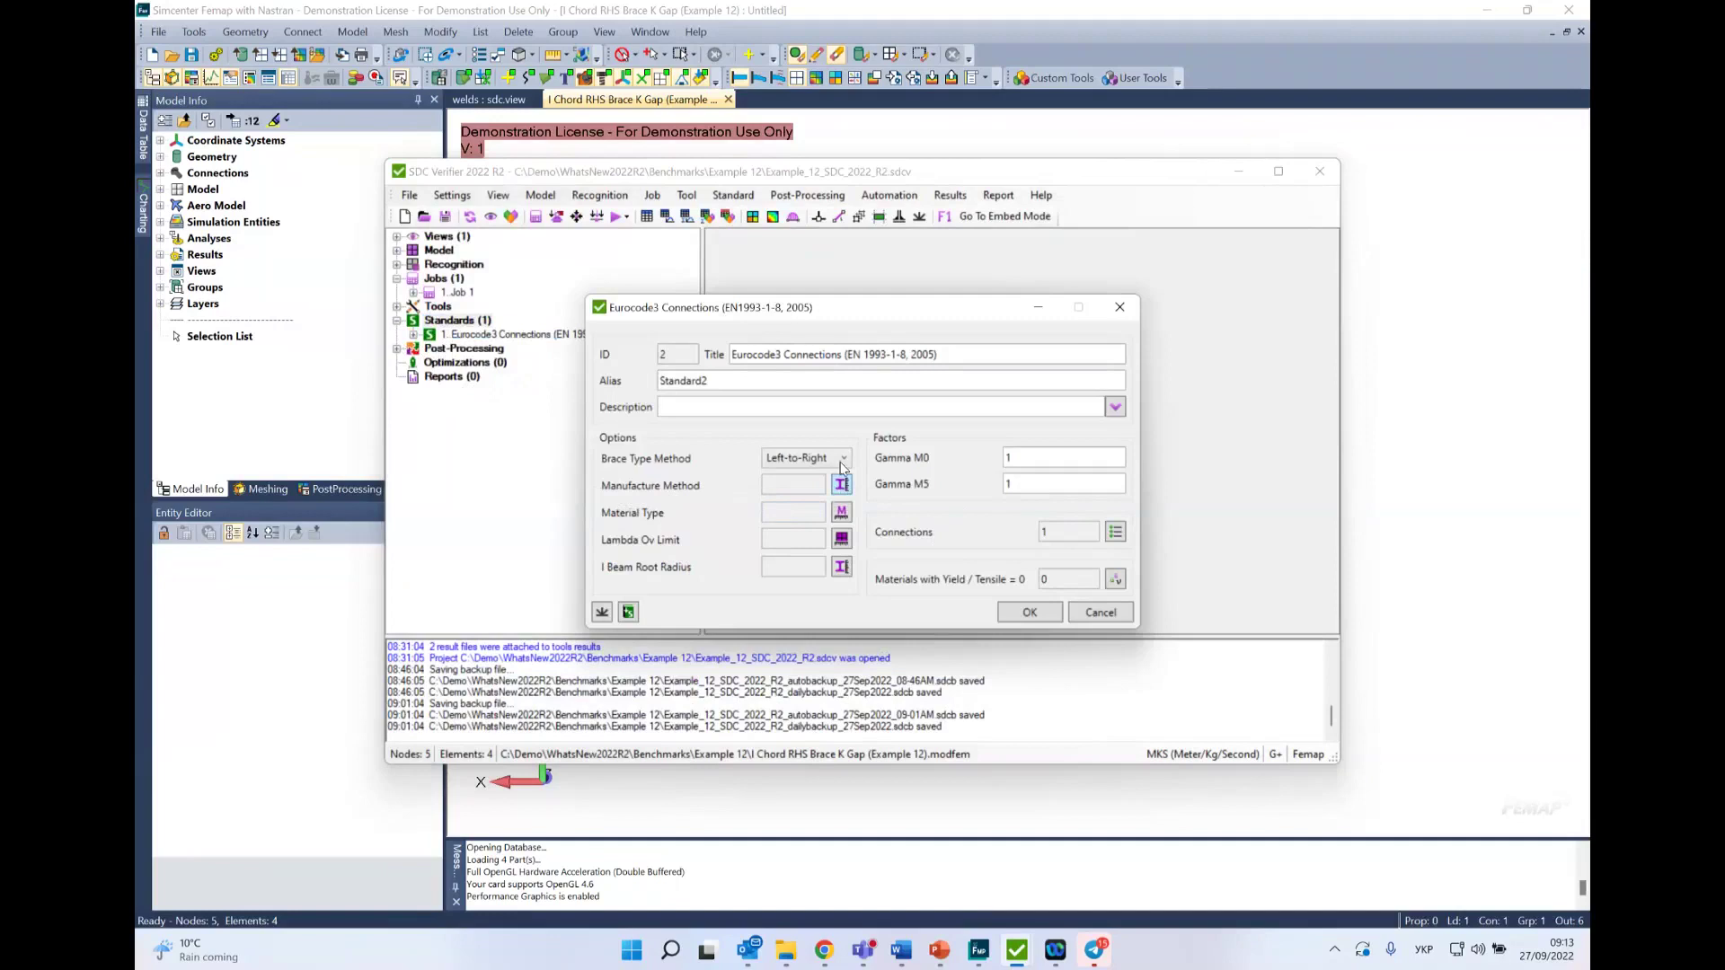
click(820, 456)
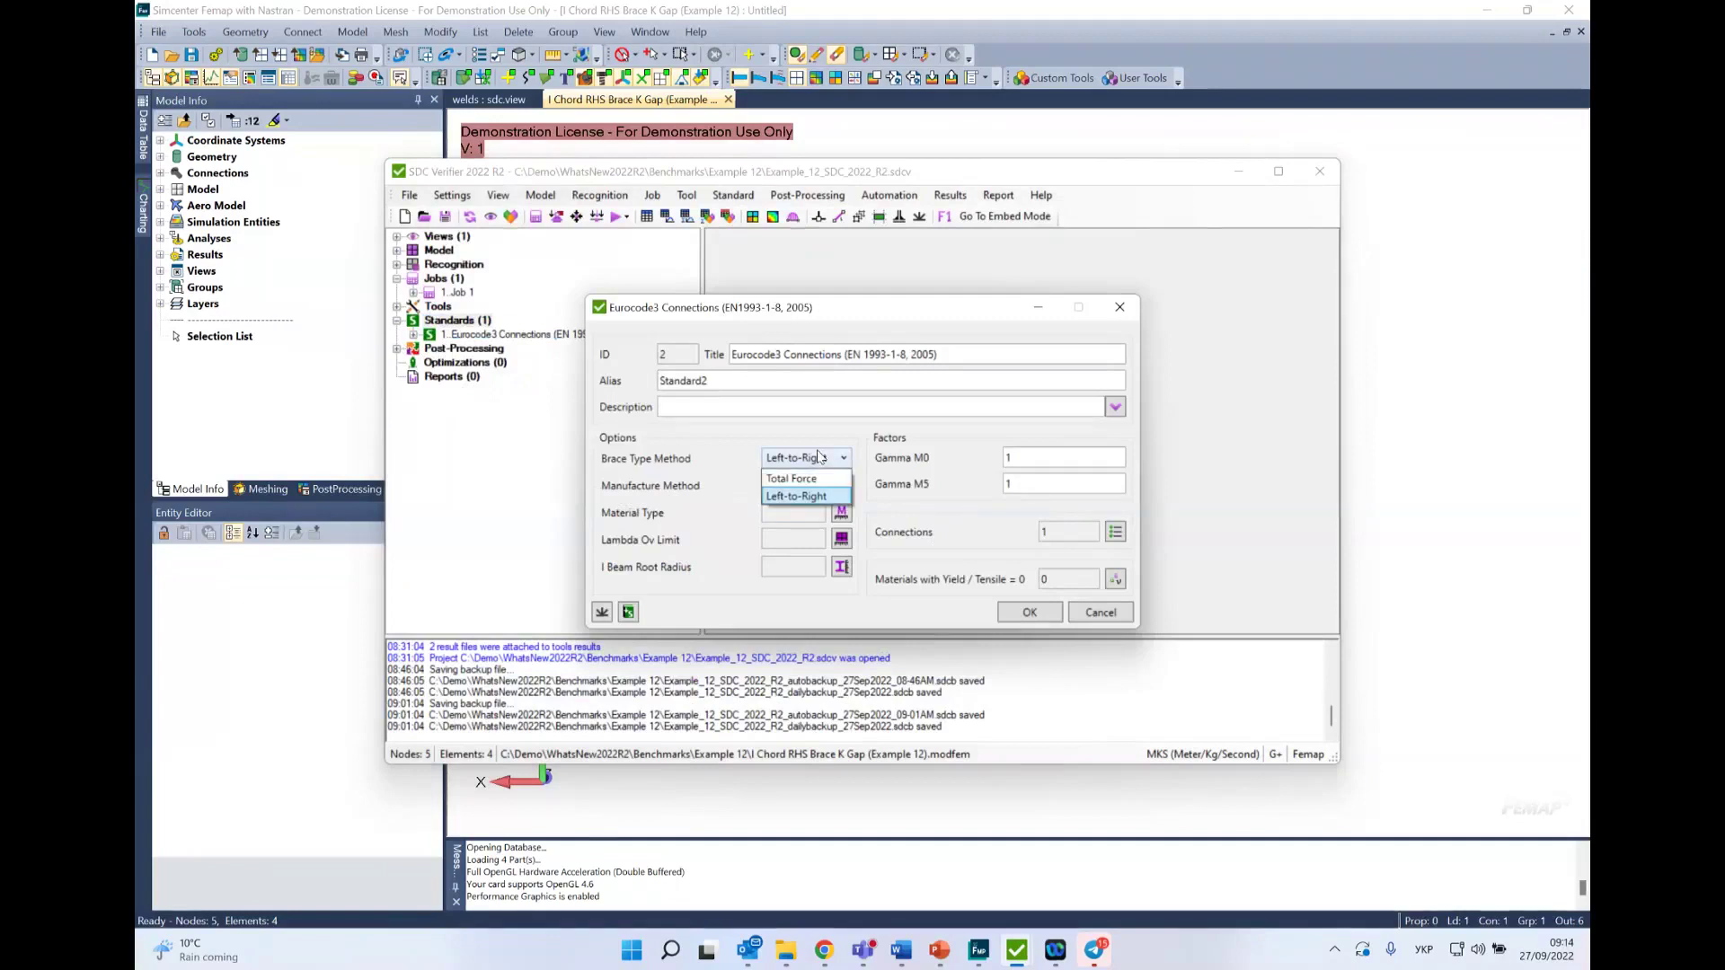
click(790, 498)
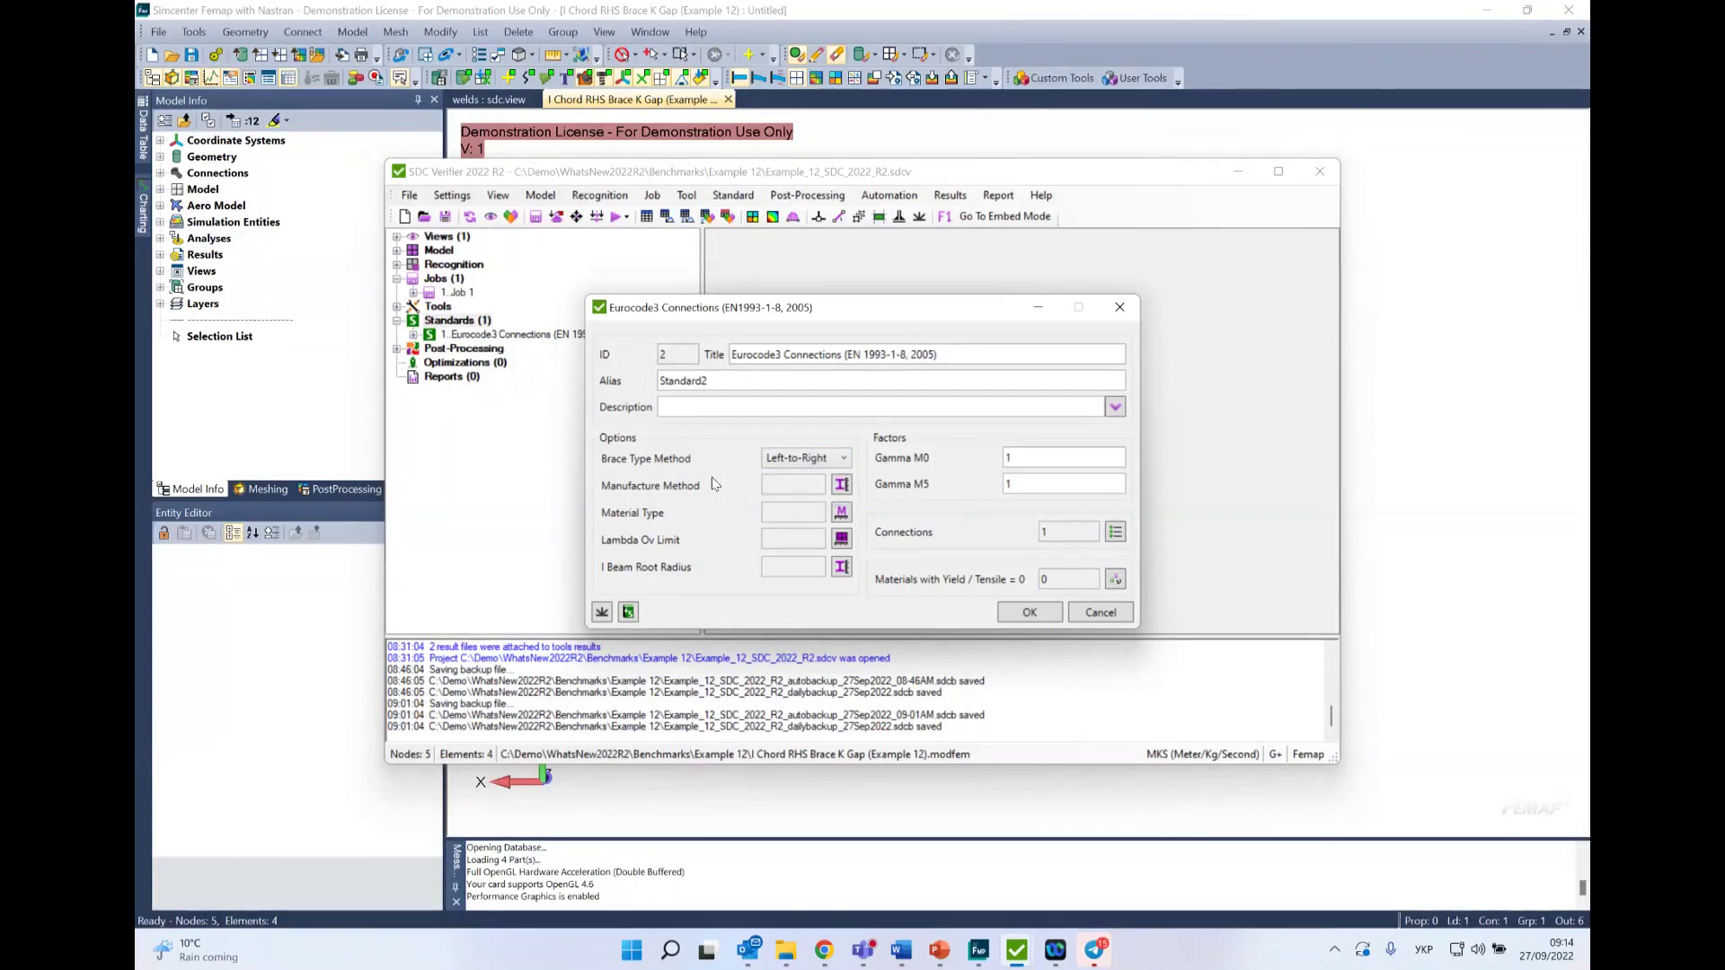
Step: Define the standard's manufacture method as Hot Finished for all properties
click(842, 486)
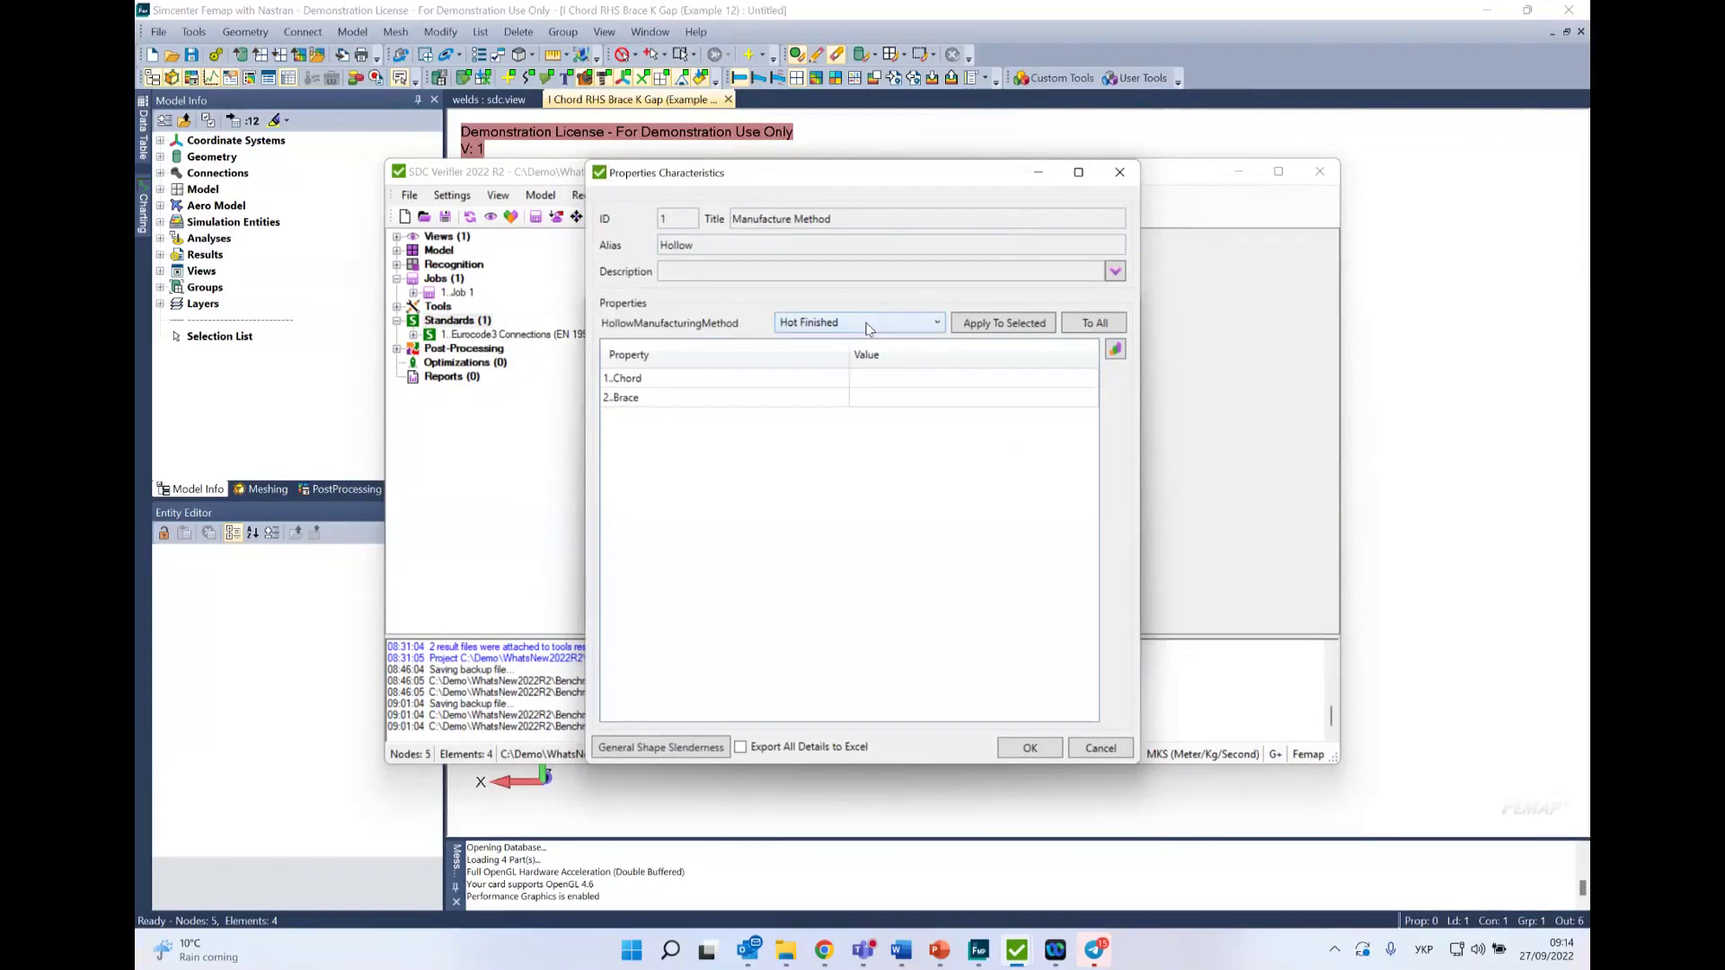
click(1081, 325)
key(Return)
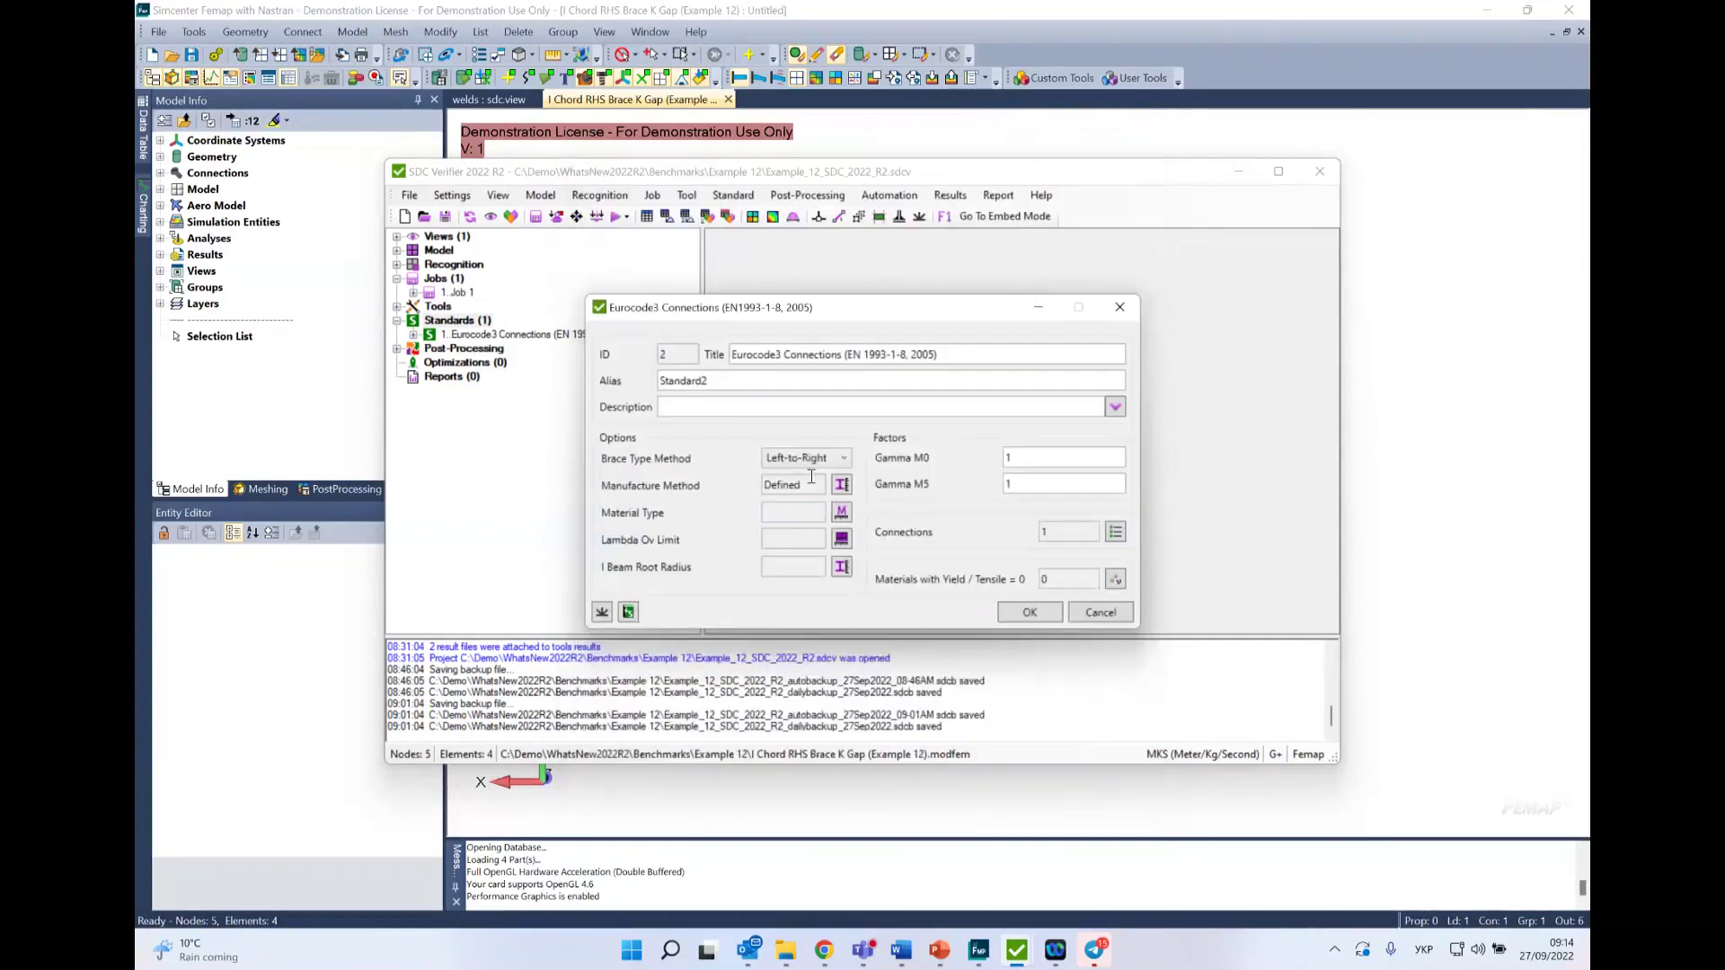
Step: Define the material type as S235_S275_S355_S420 for all materials in the standard
click(842, 514)
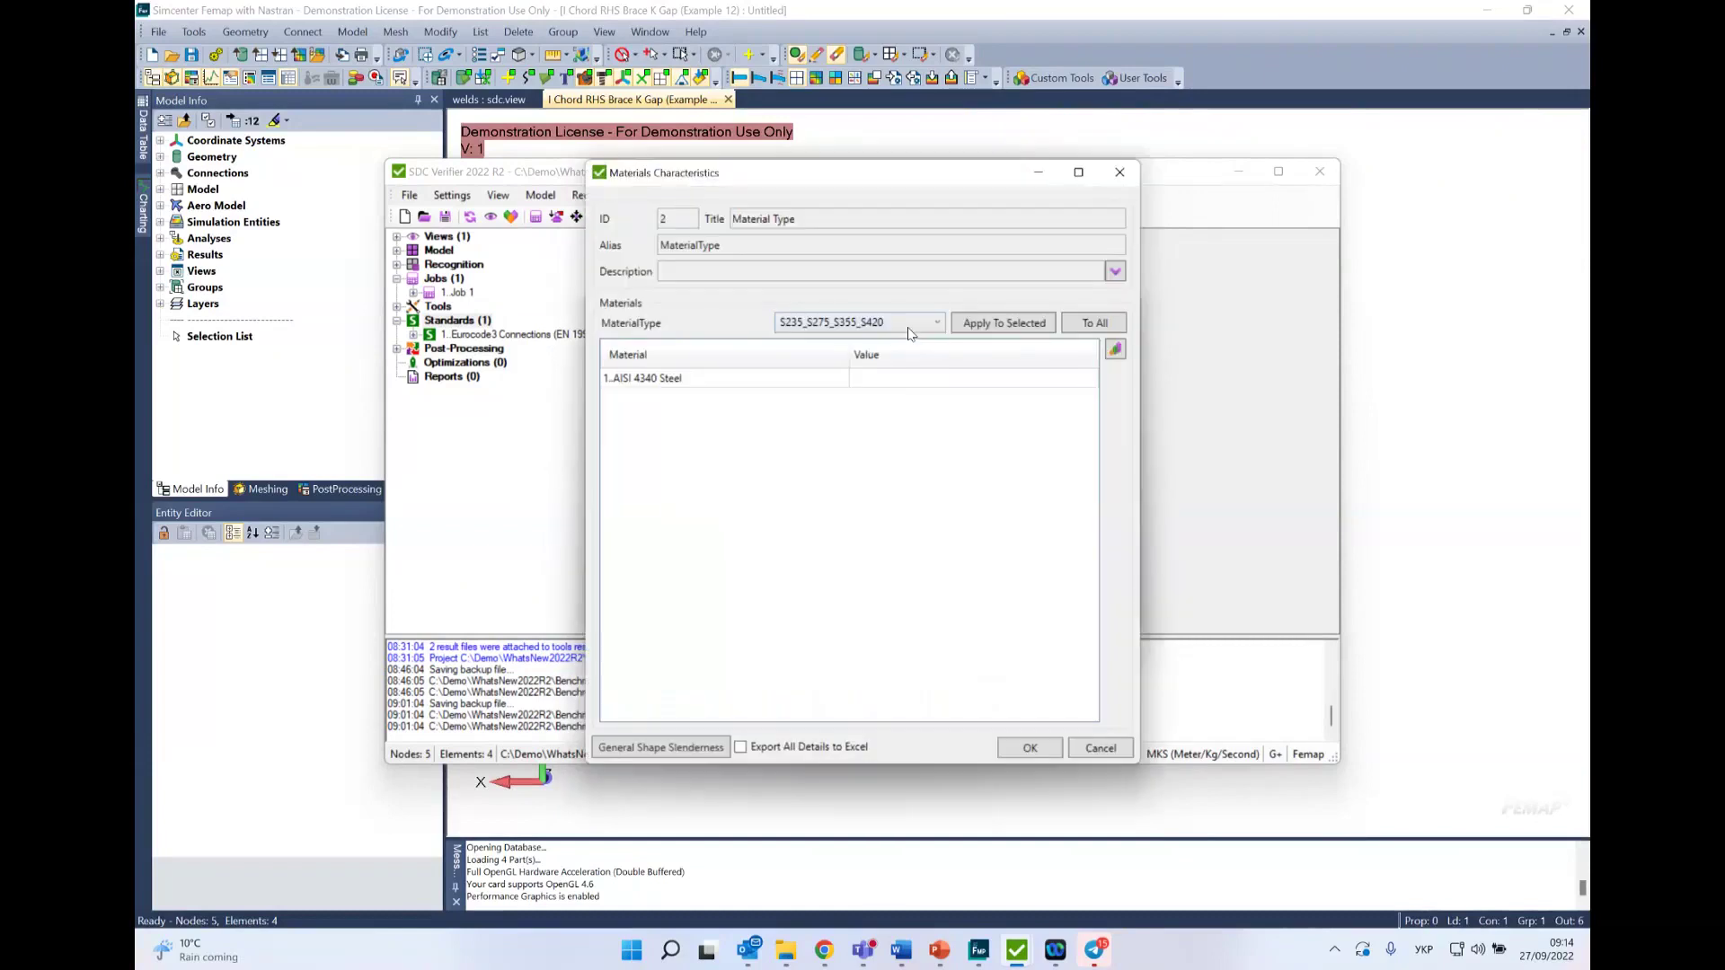
click(910, 326)
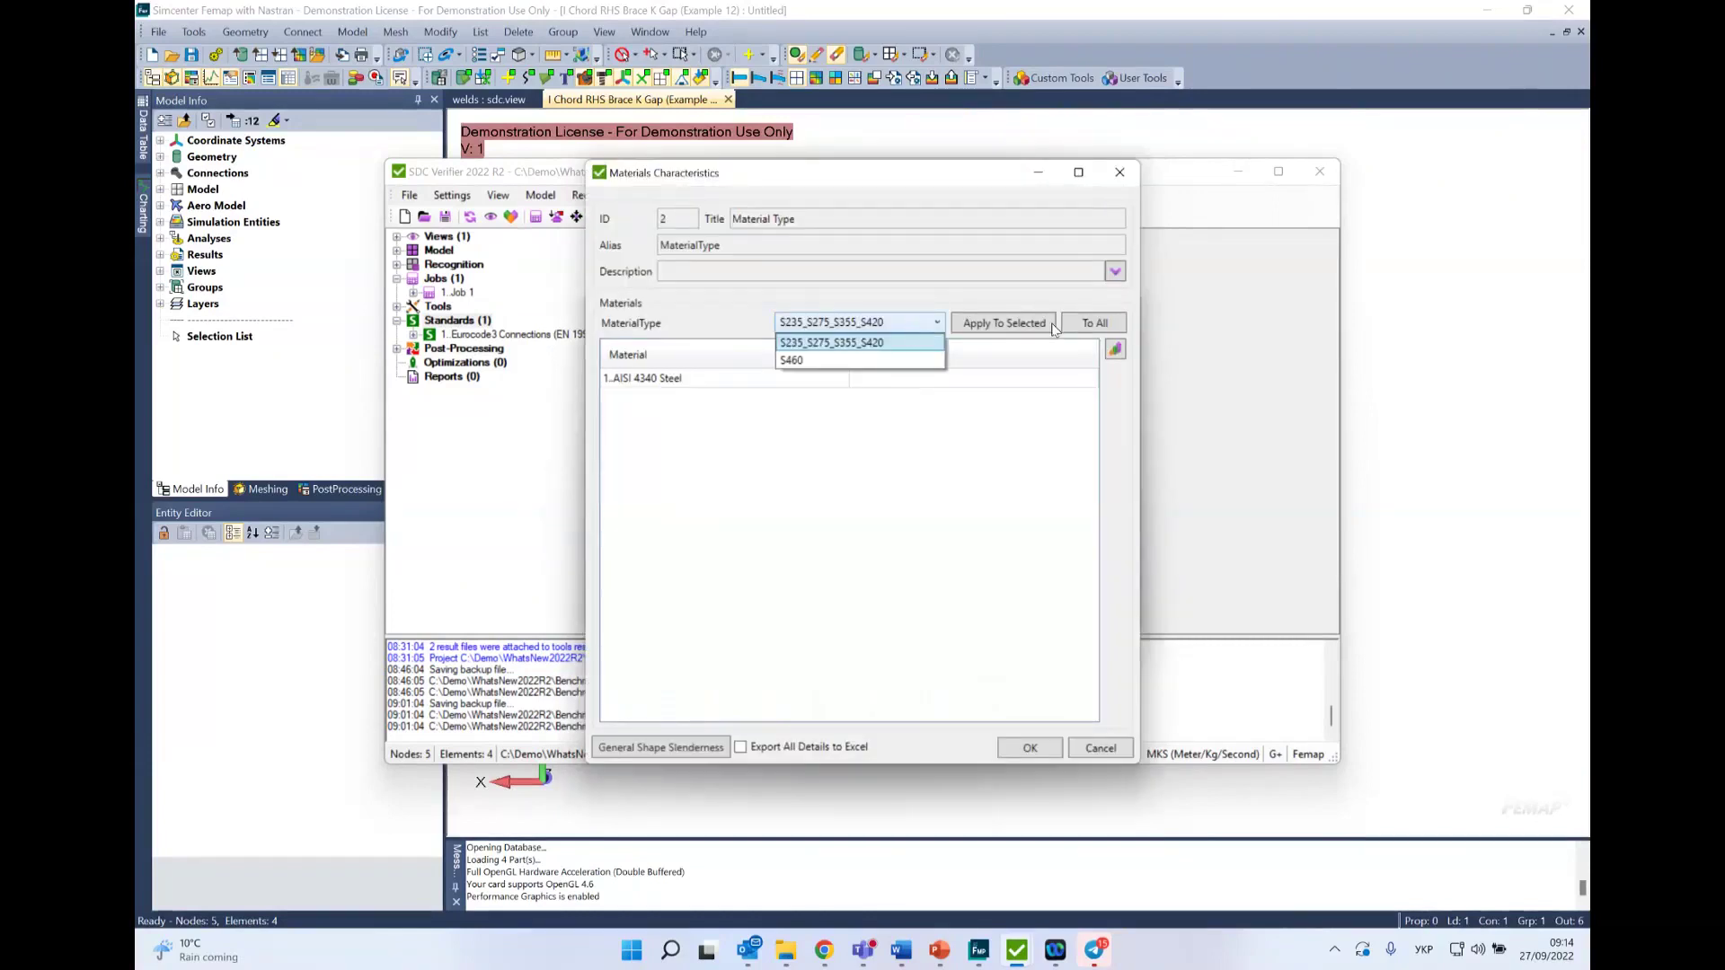
click(863, 361)
click(876, 322)
click(879, 347)
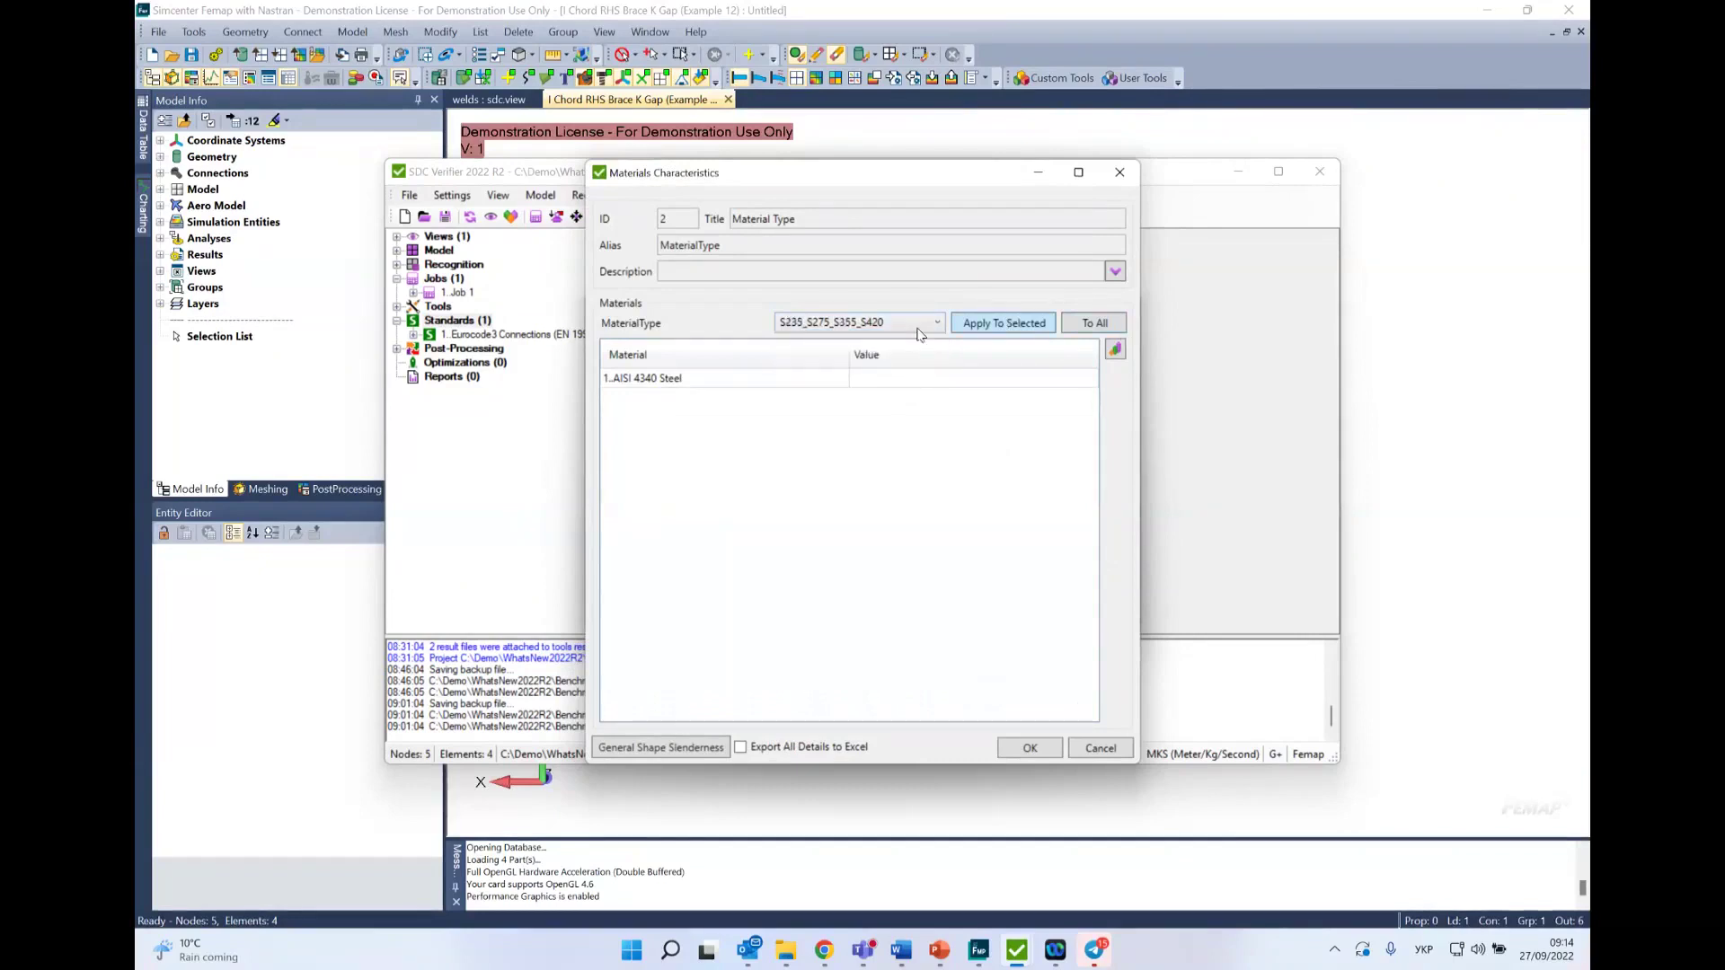
click(1096, 323)
key(Return)
click(1087, 321)
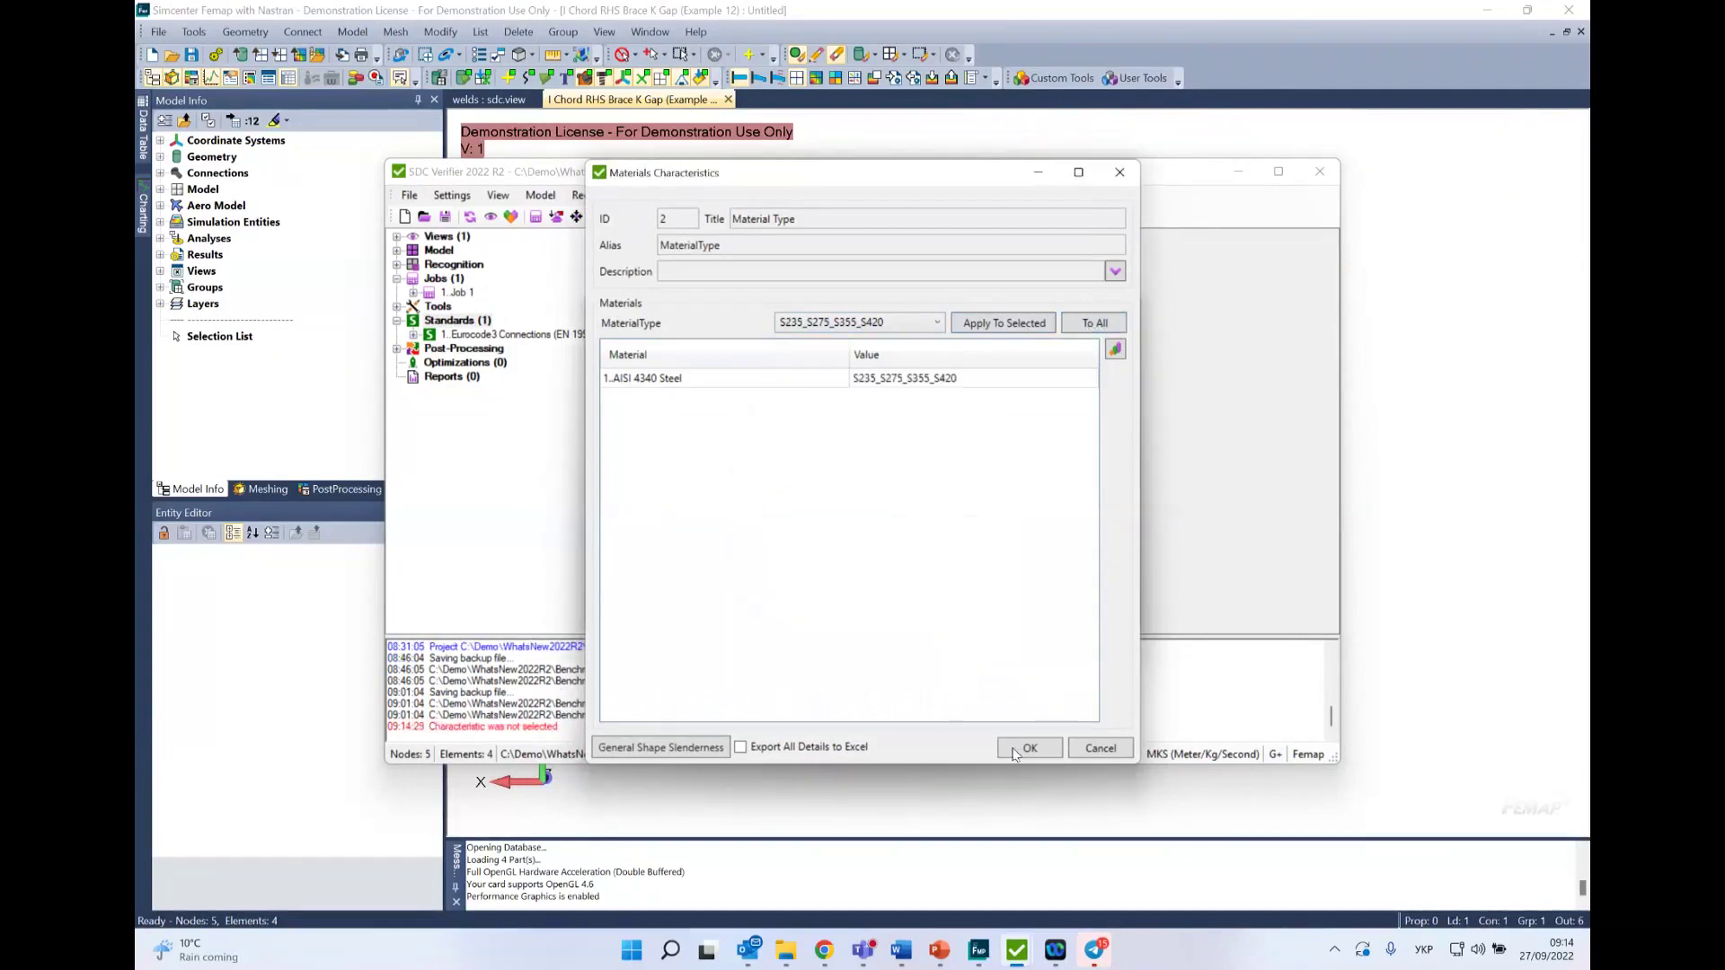
click(1015, 749)
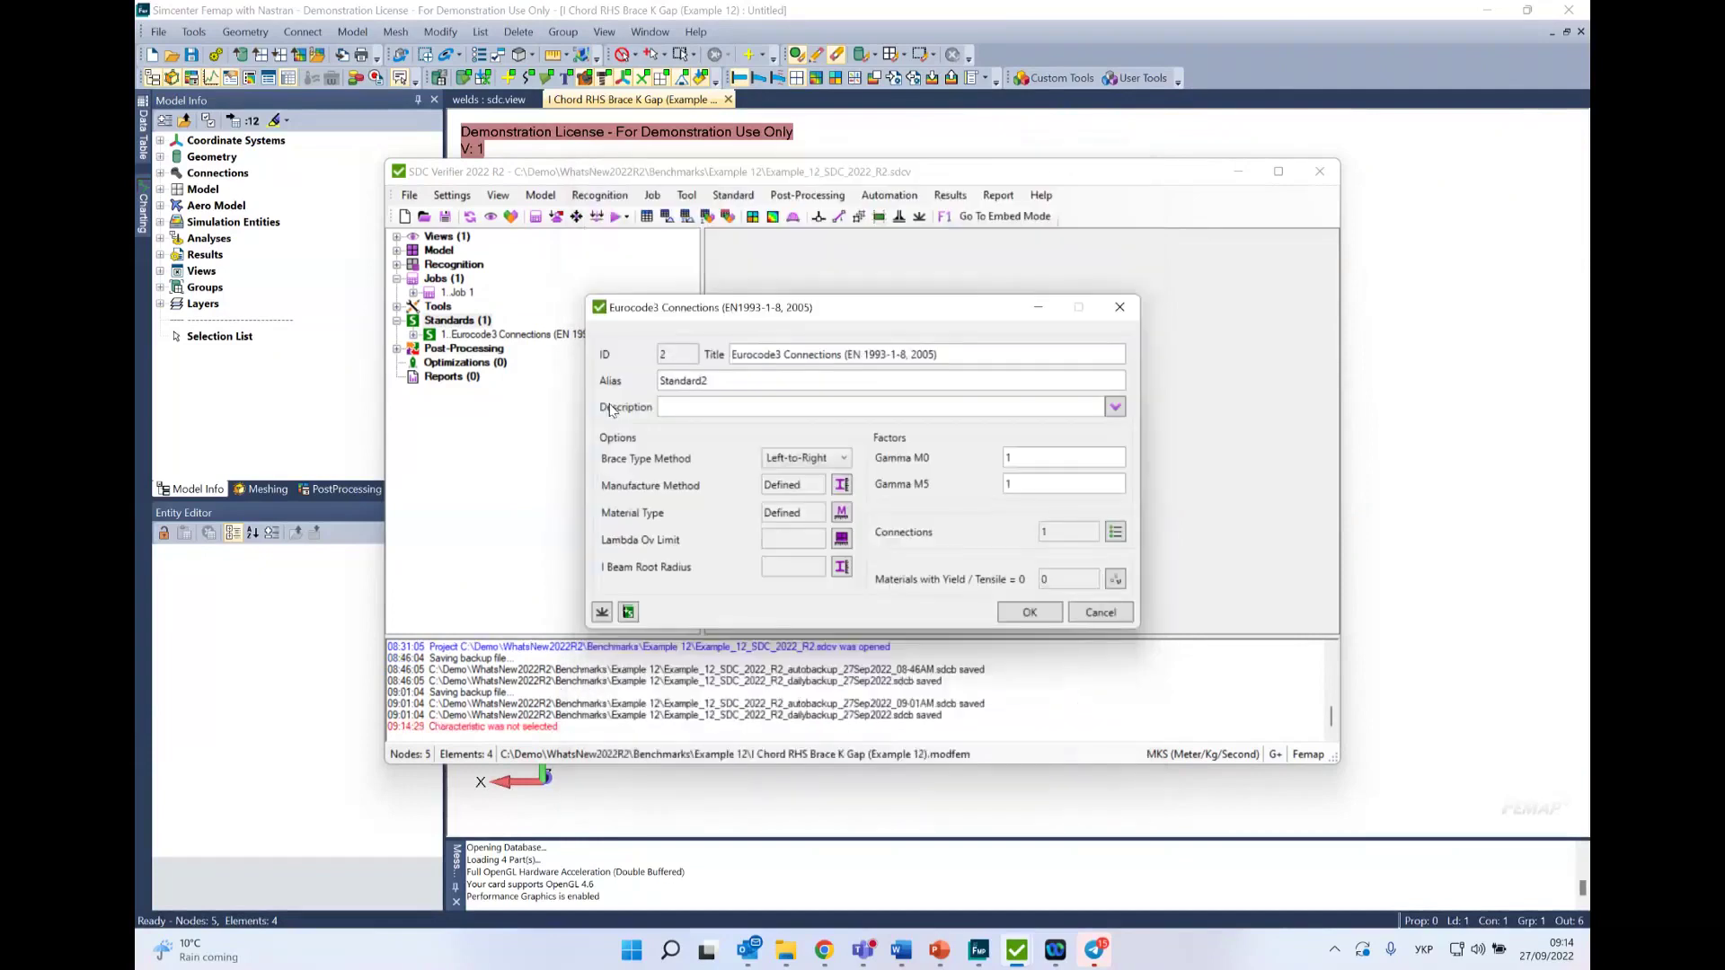
Step: Read the full Lambda Ov Limit description and define the limit as 60 for all entities
click(845, 542)
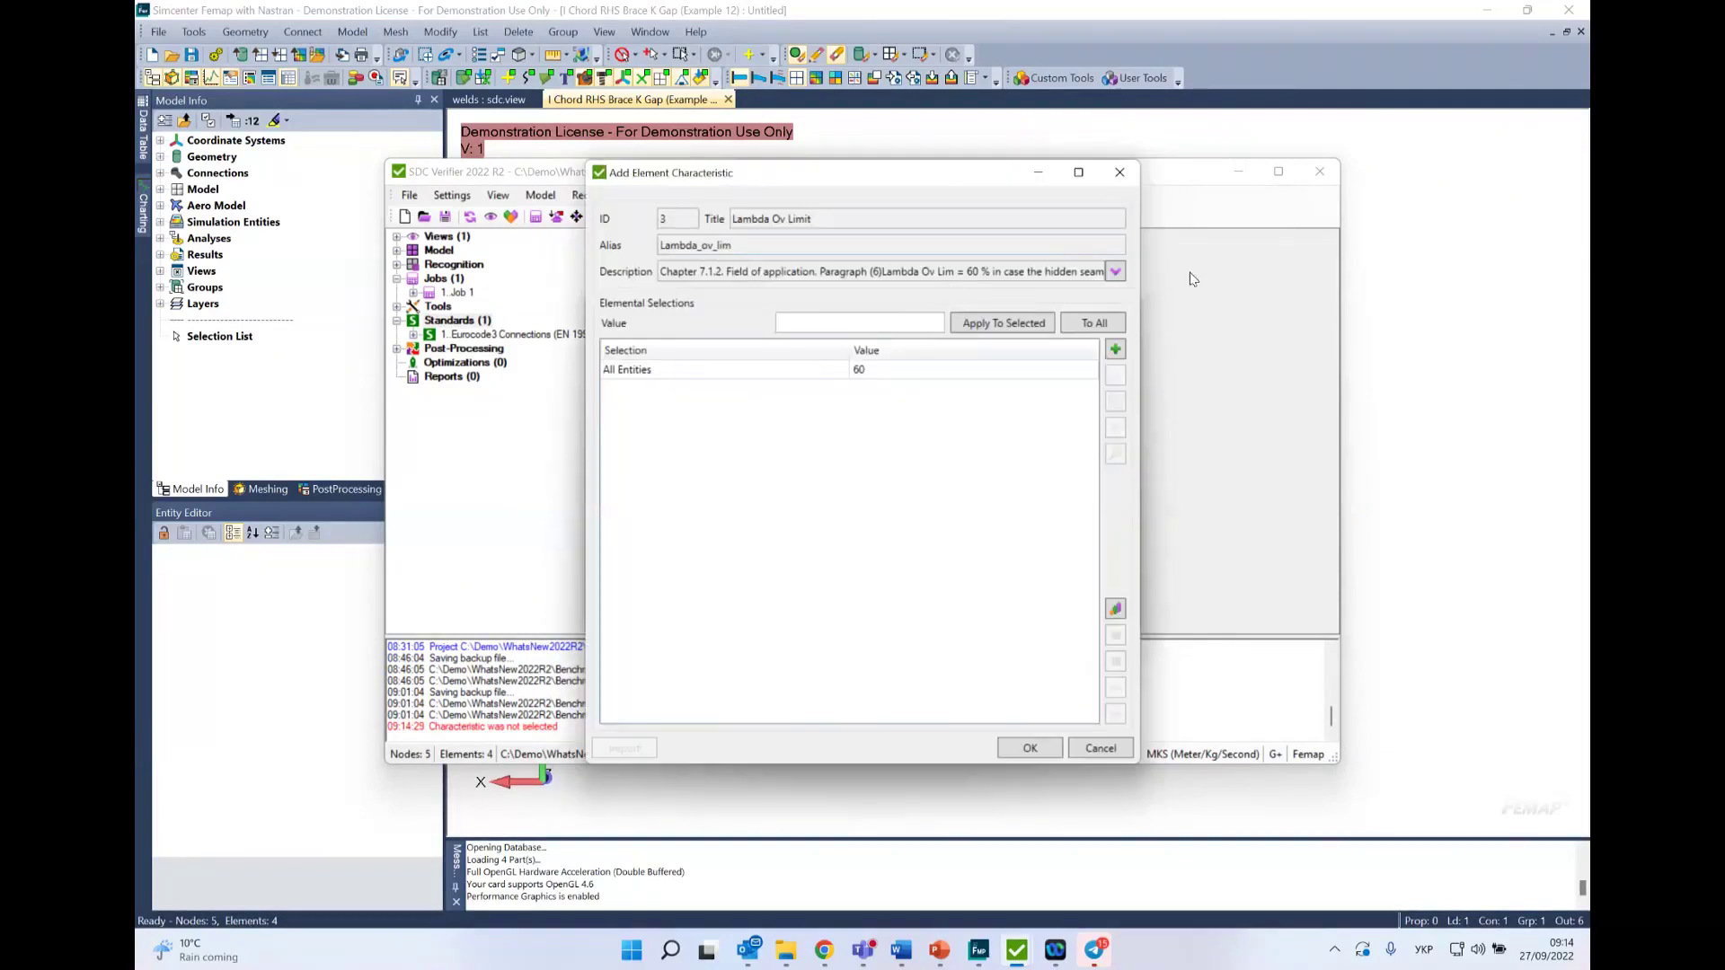
click(1117, 275)
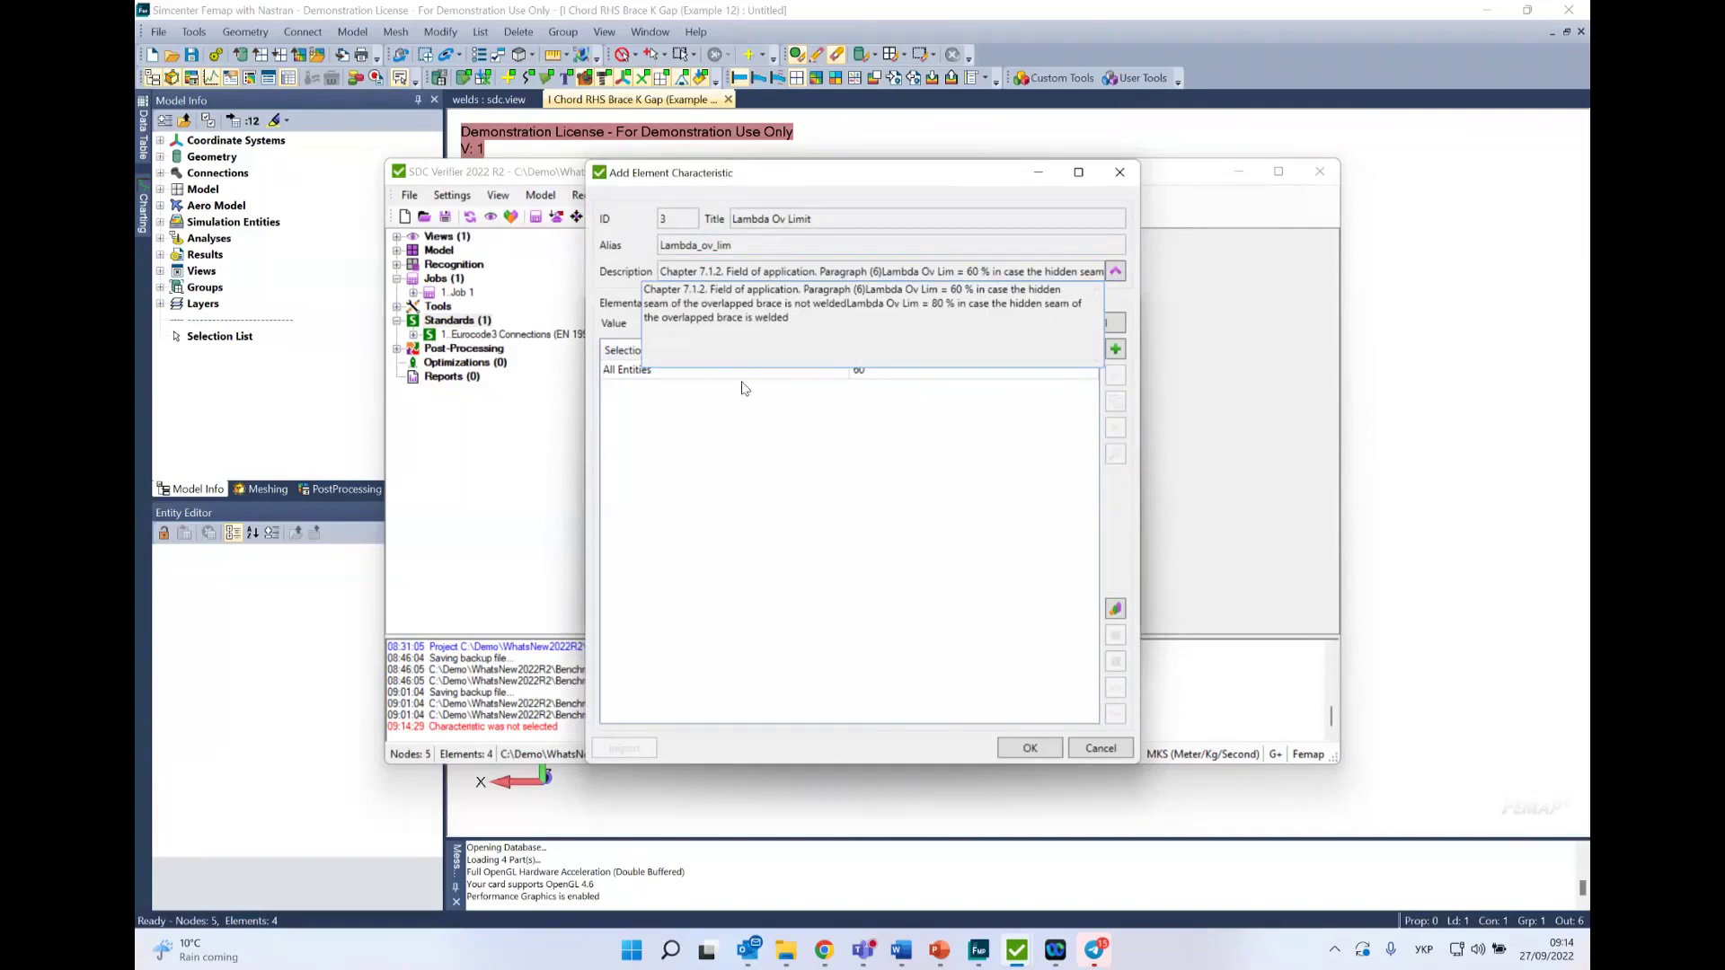
click(633, 371)
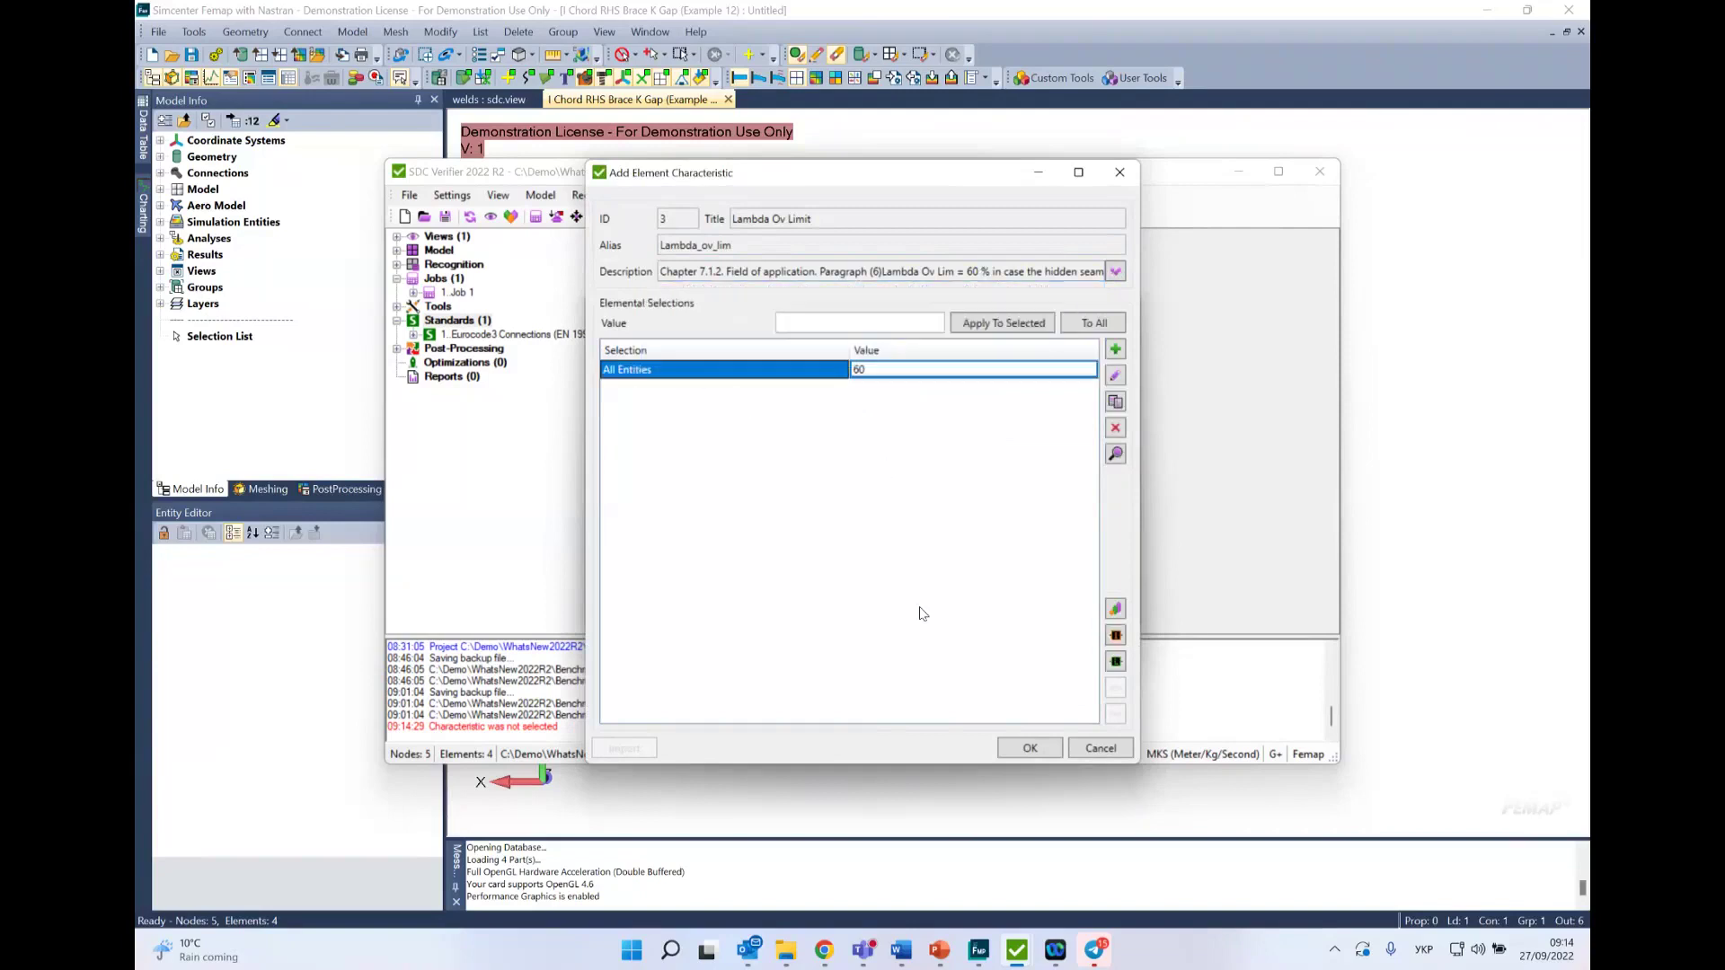
click(1042, 747)
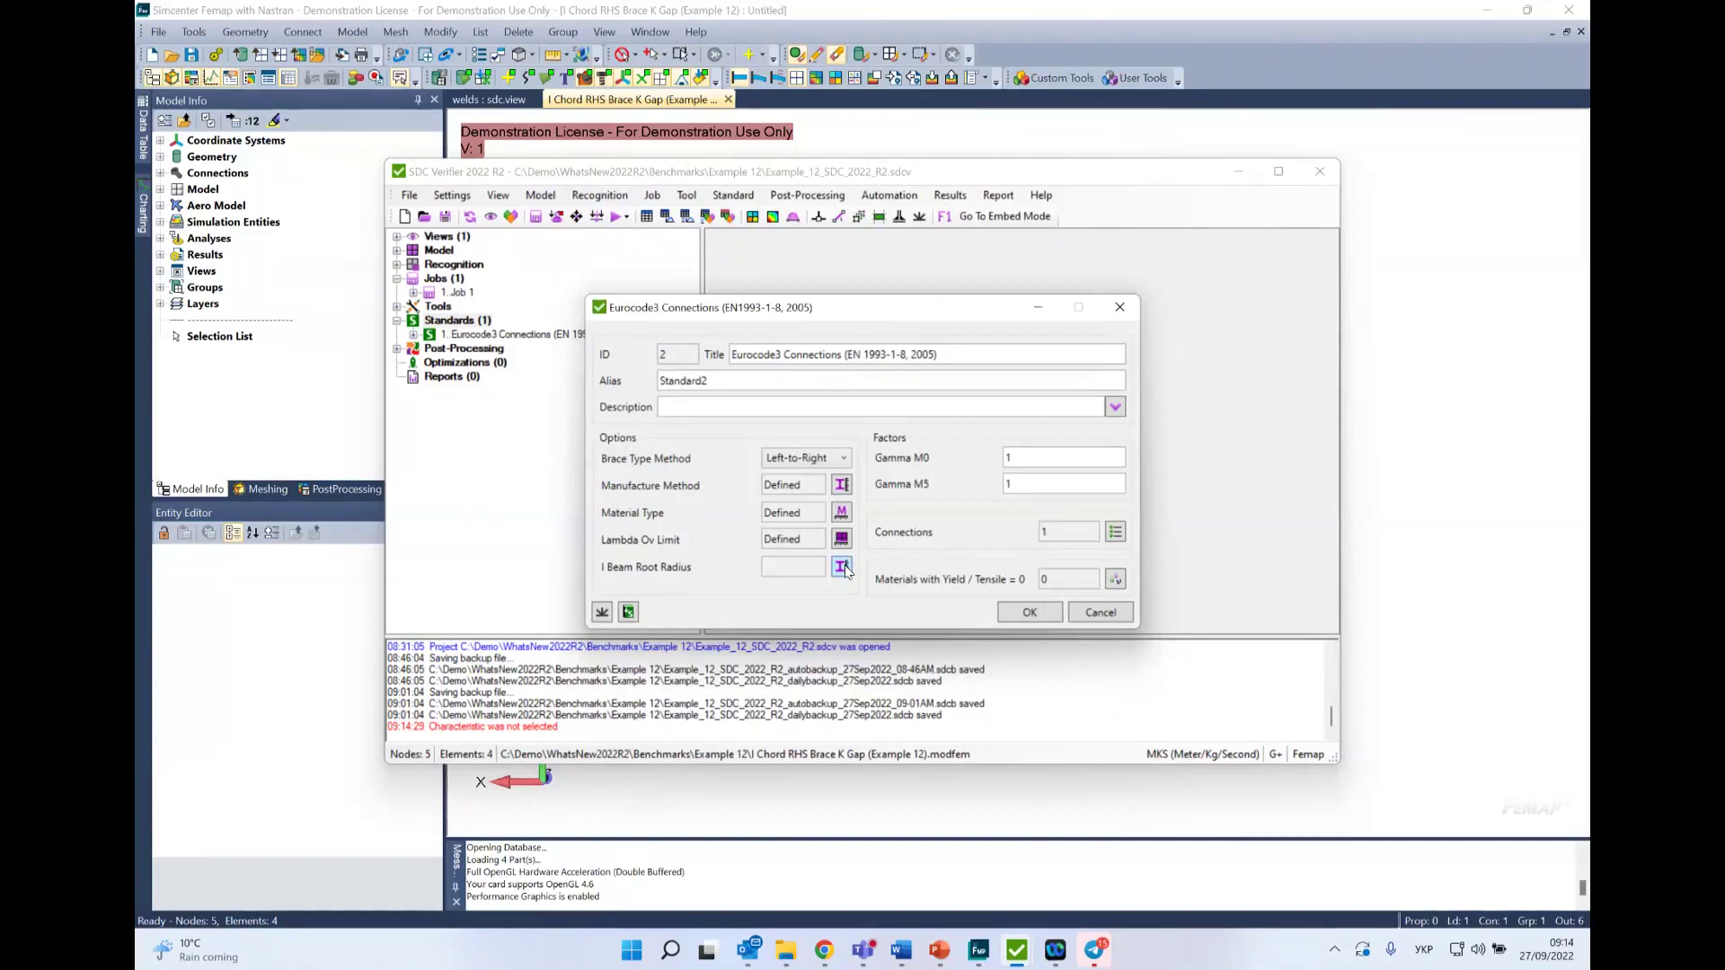
Step: Define the I-beam root radius as 0 for both the chord and brace properties
click(842, 567)
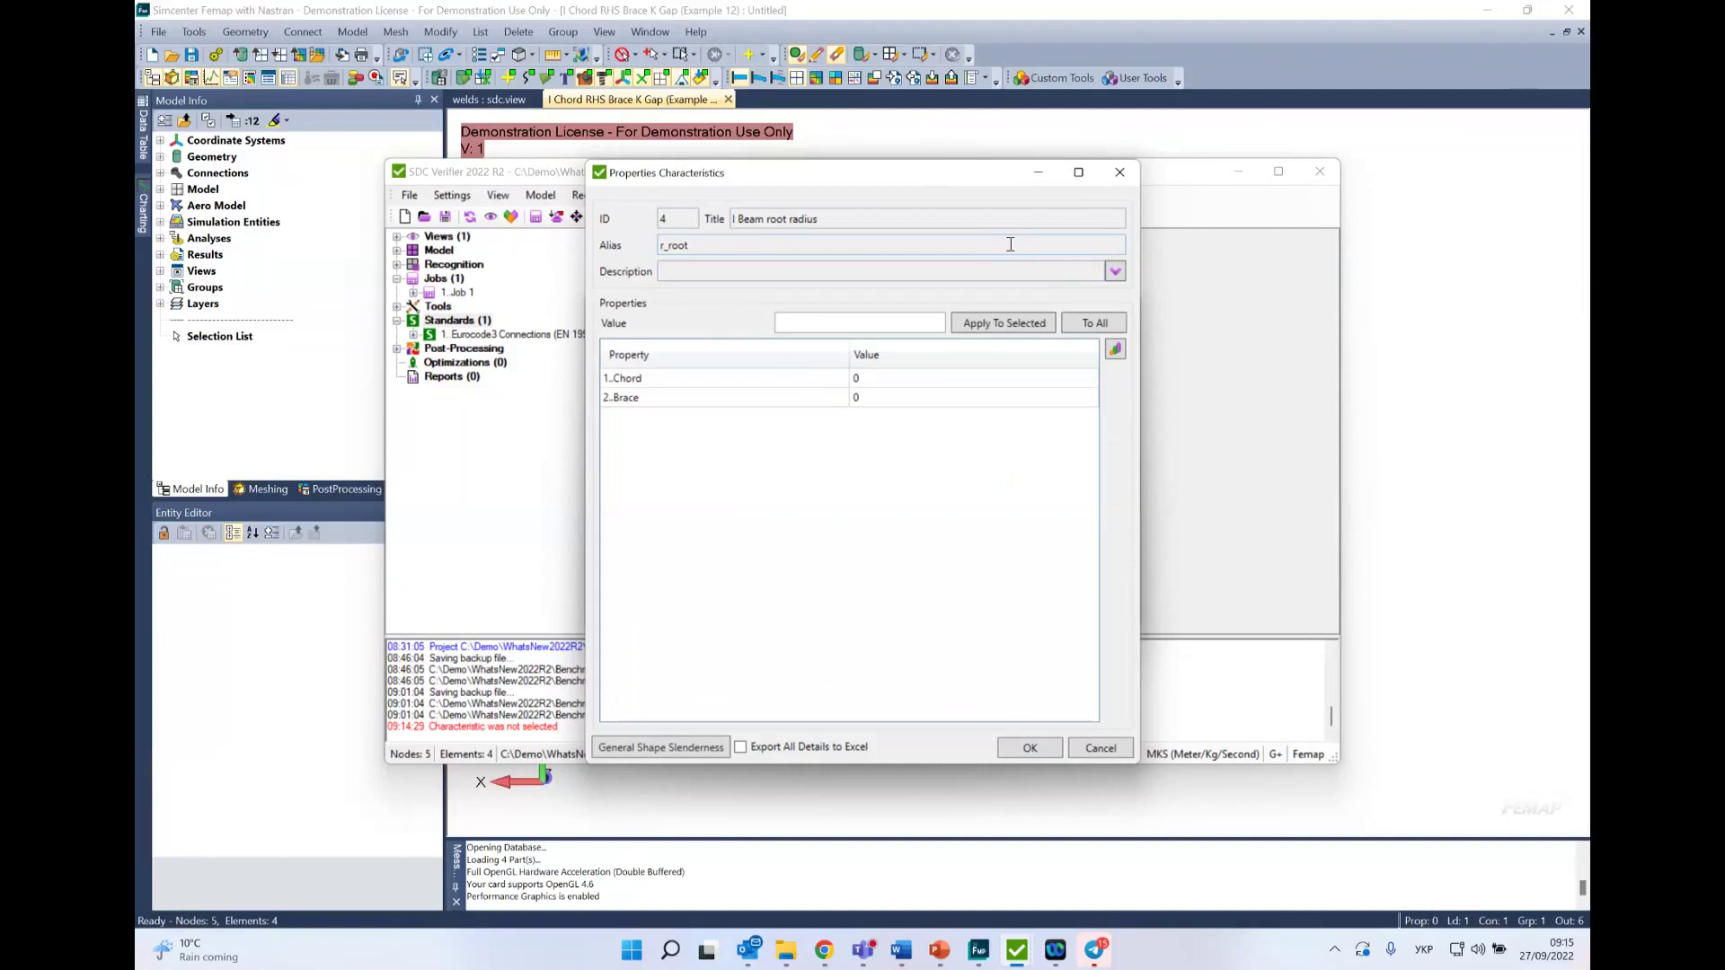
click(944, 377)
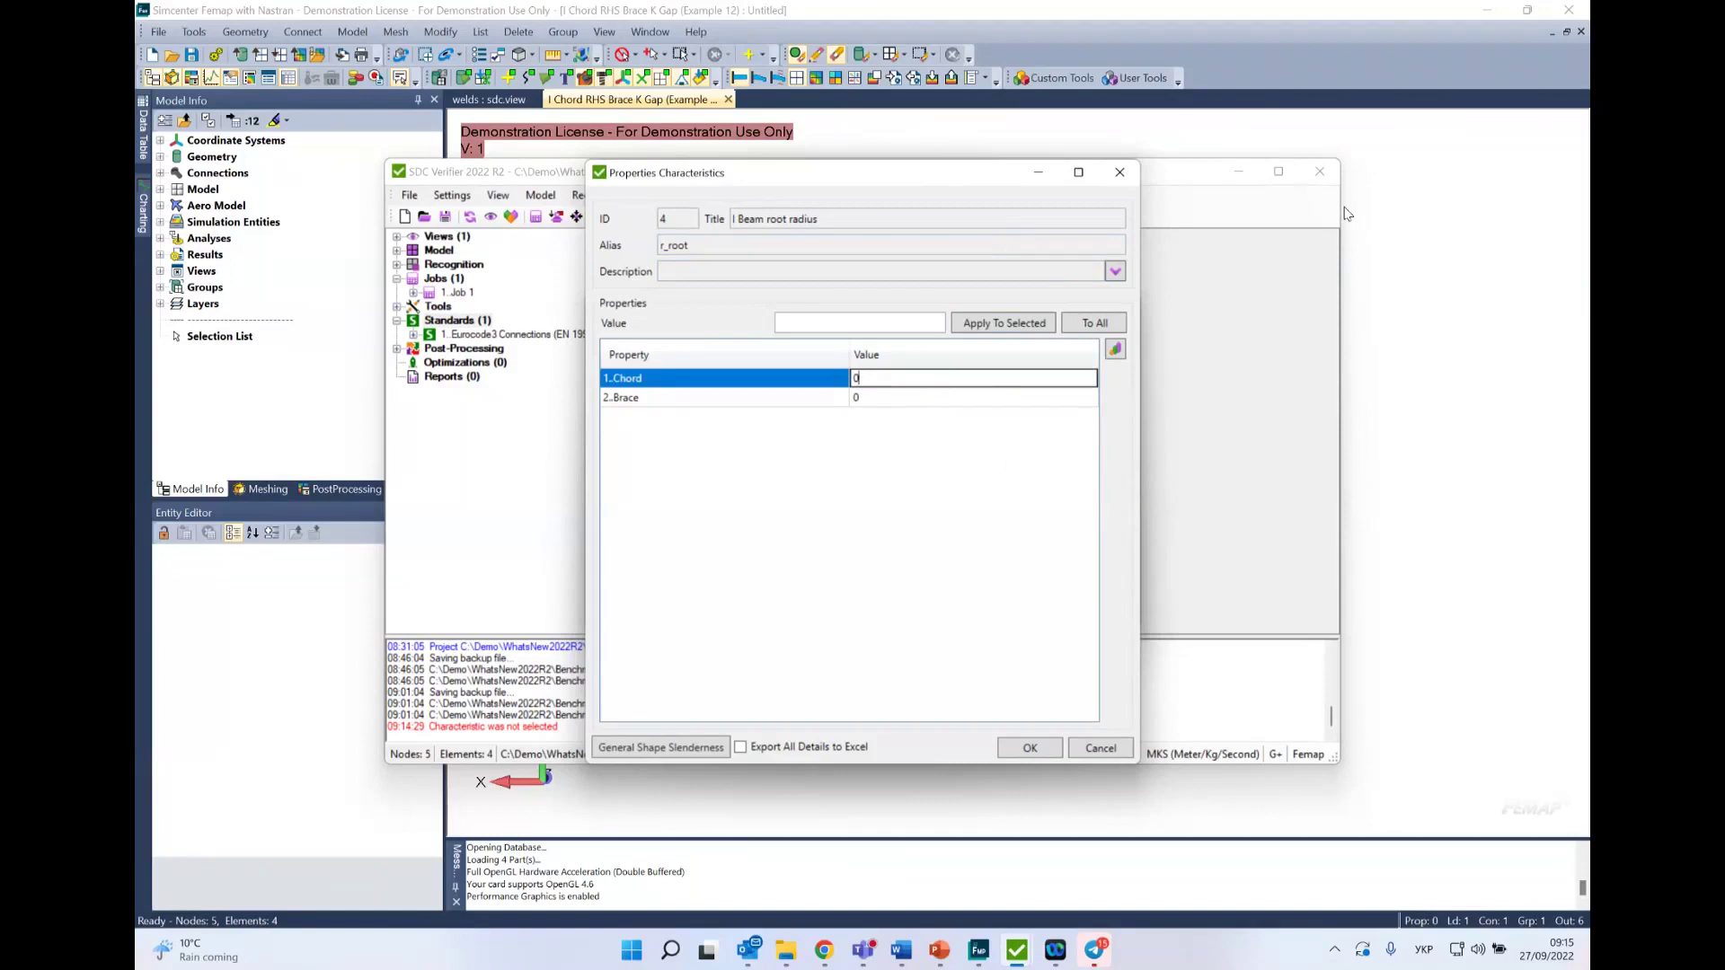
click(1023, 750)
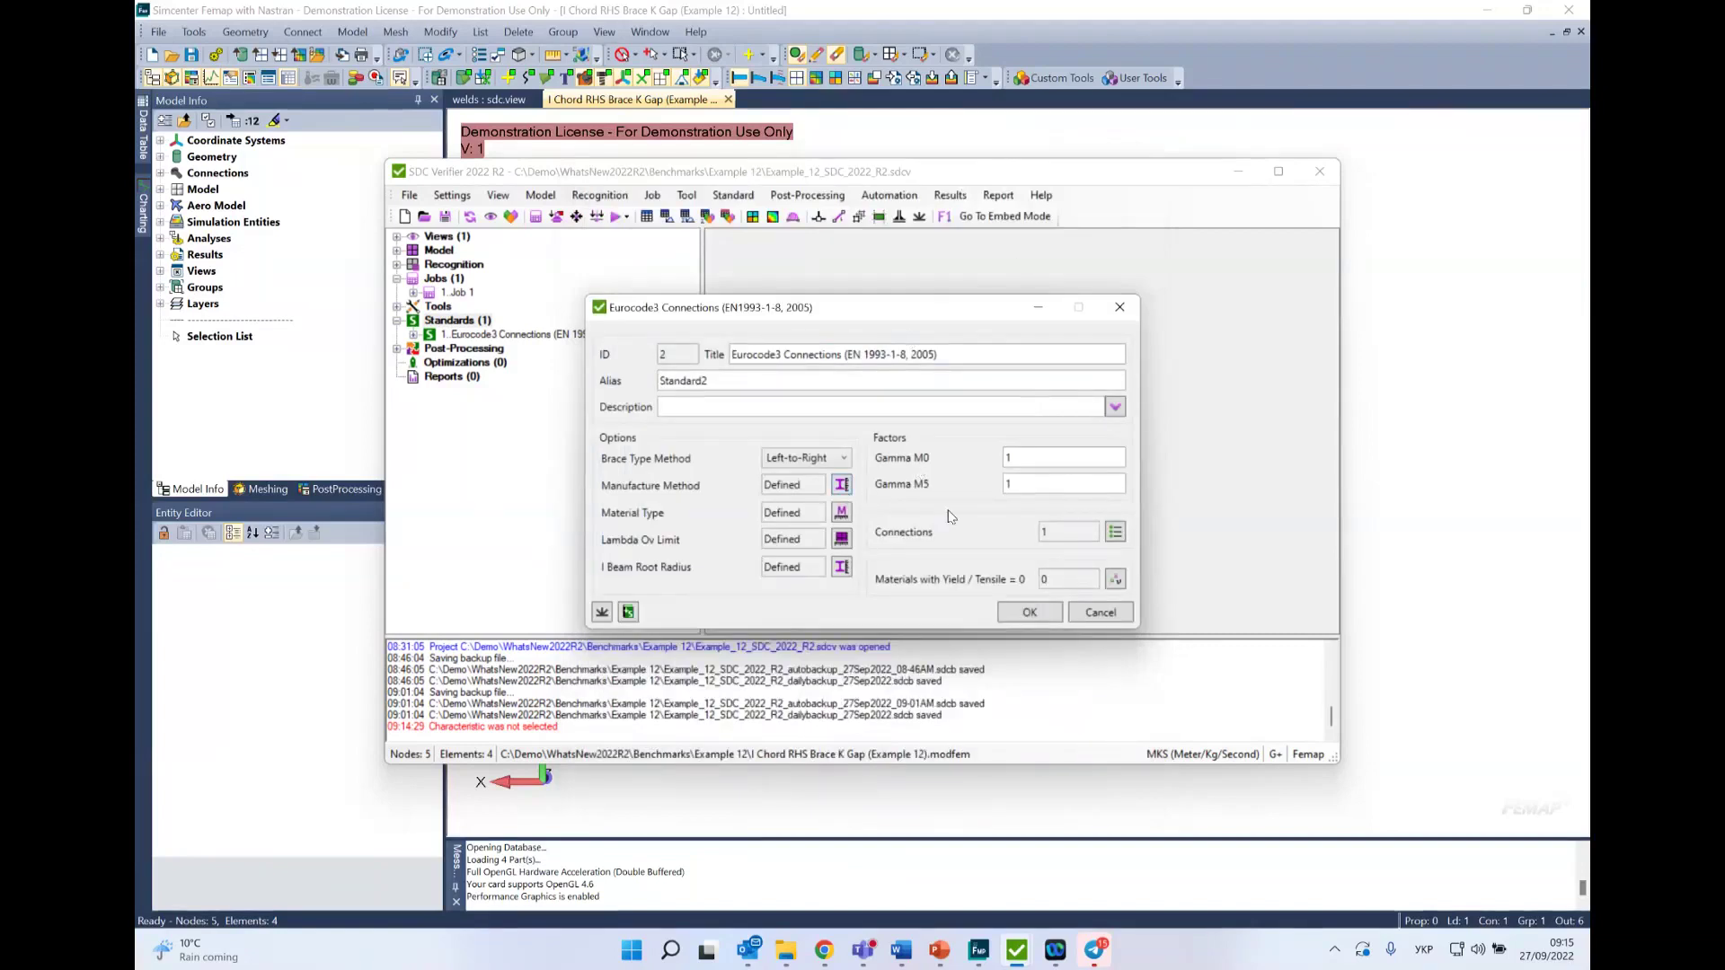
Step: Check the selected connections and the material's tensile and yield strengths, and create the Eurocode3 Connections standard
mouse_move(912, 470)
click(1115, 533)
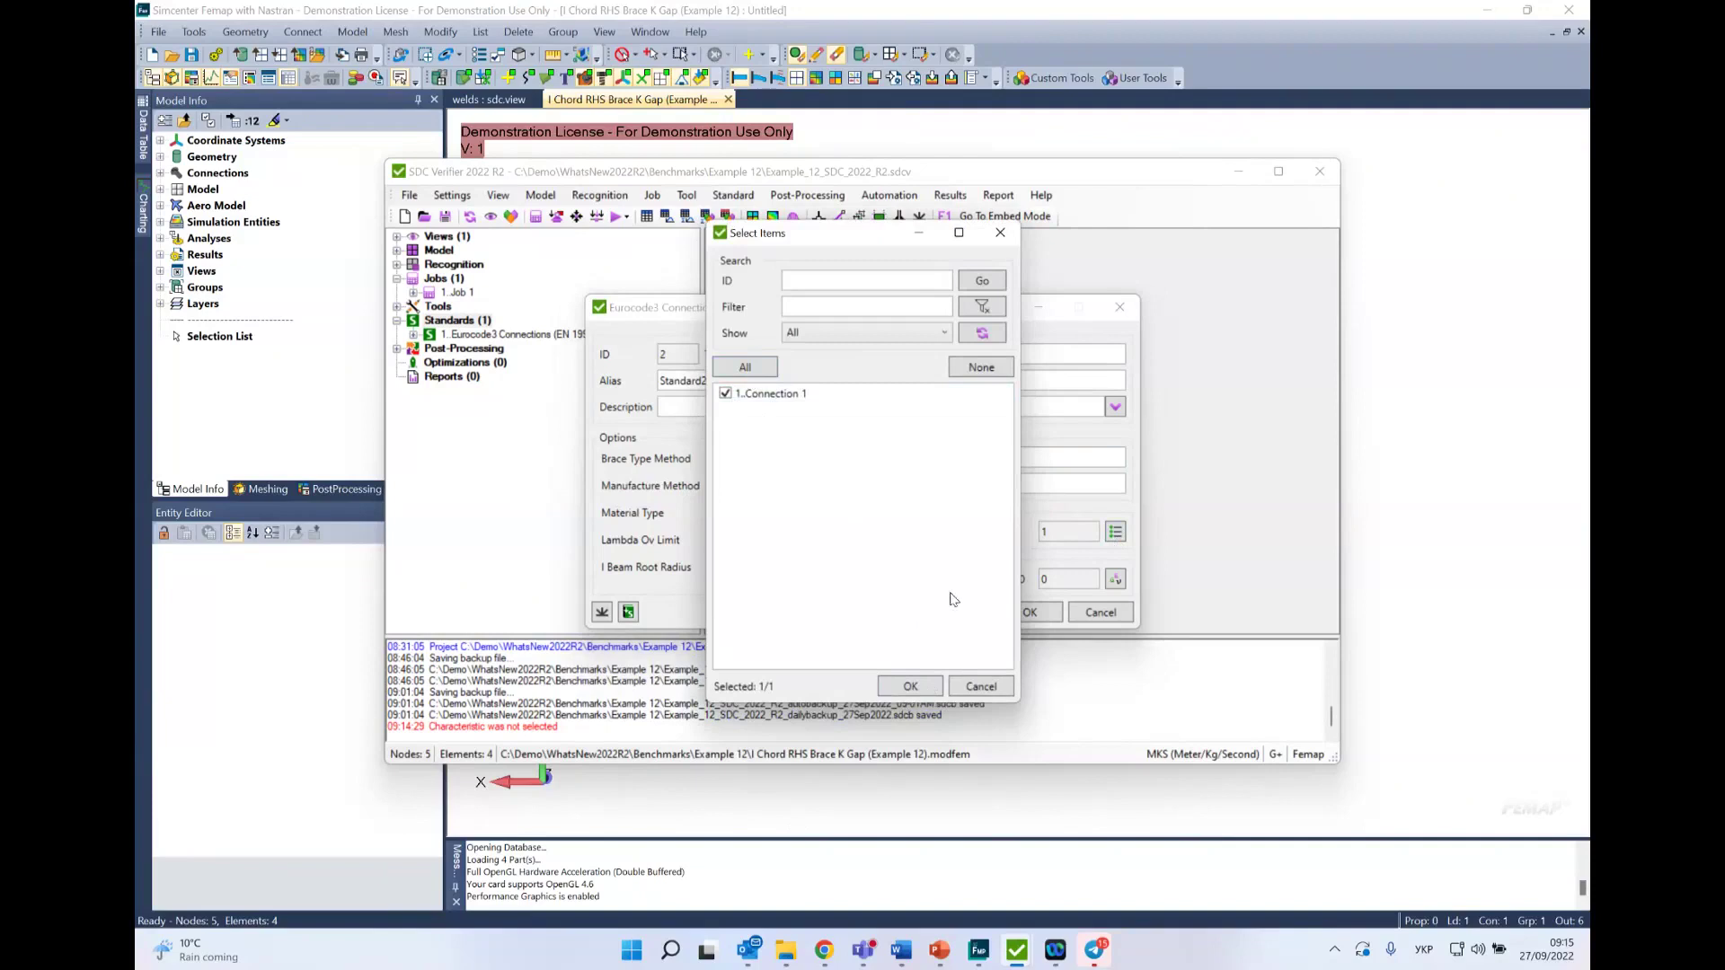
click(967, 688)
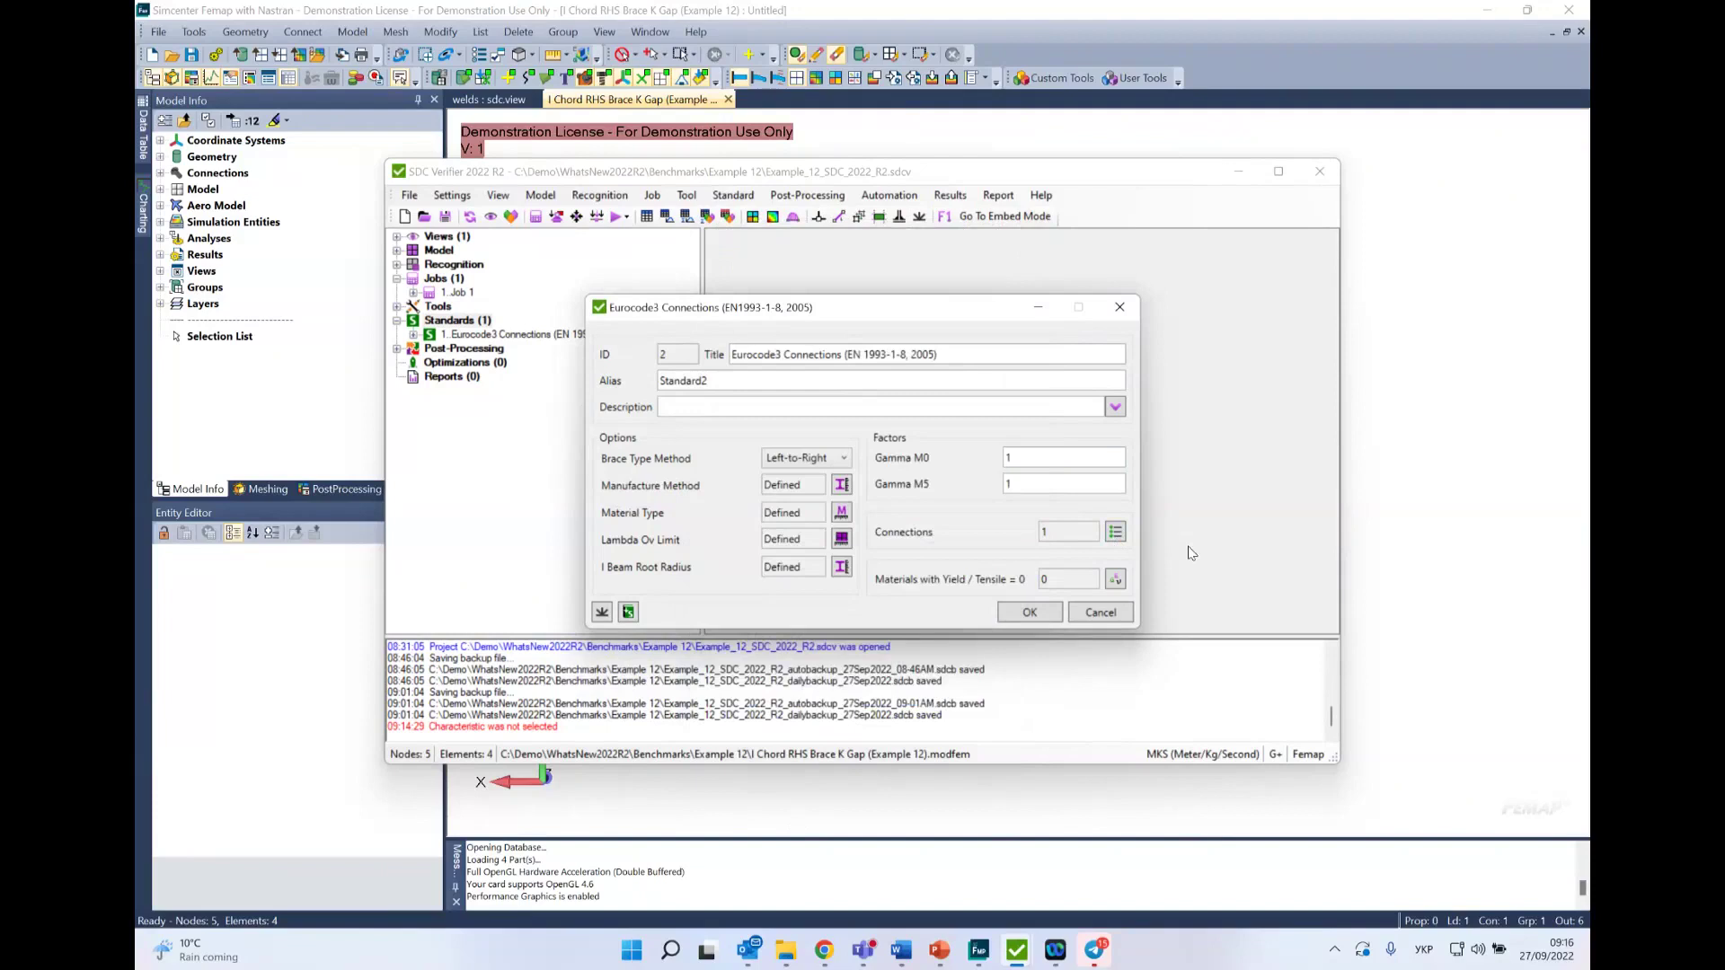
click(1115, 580)
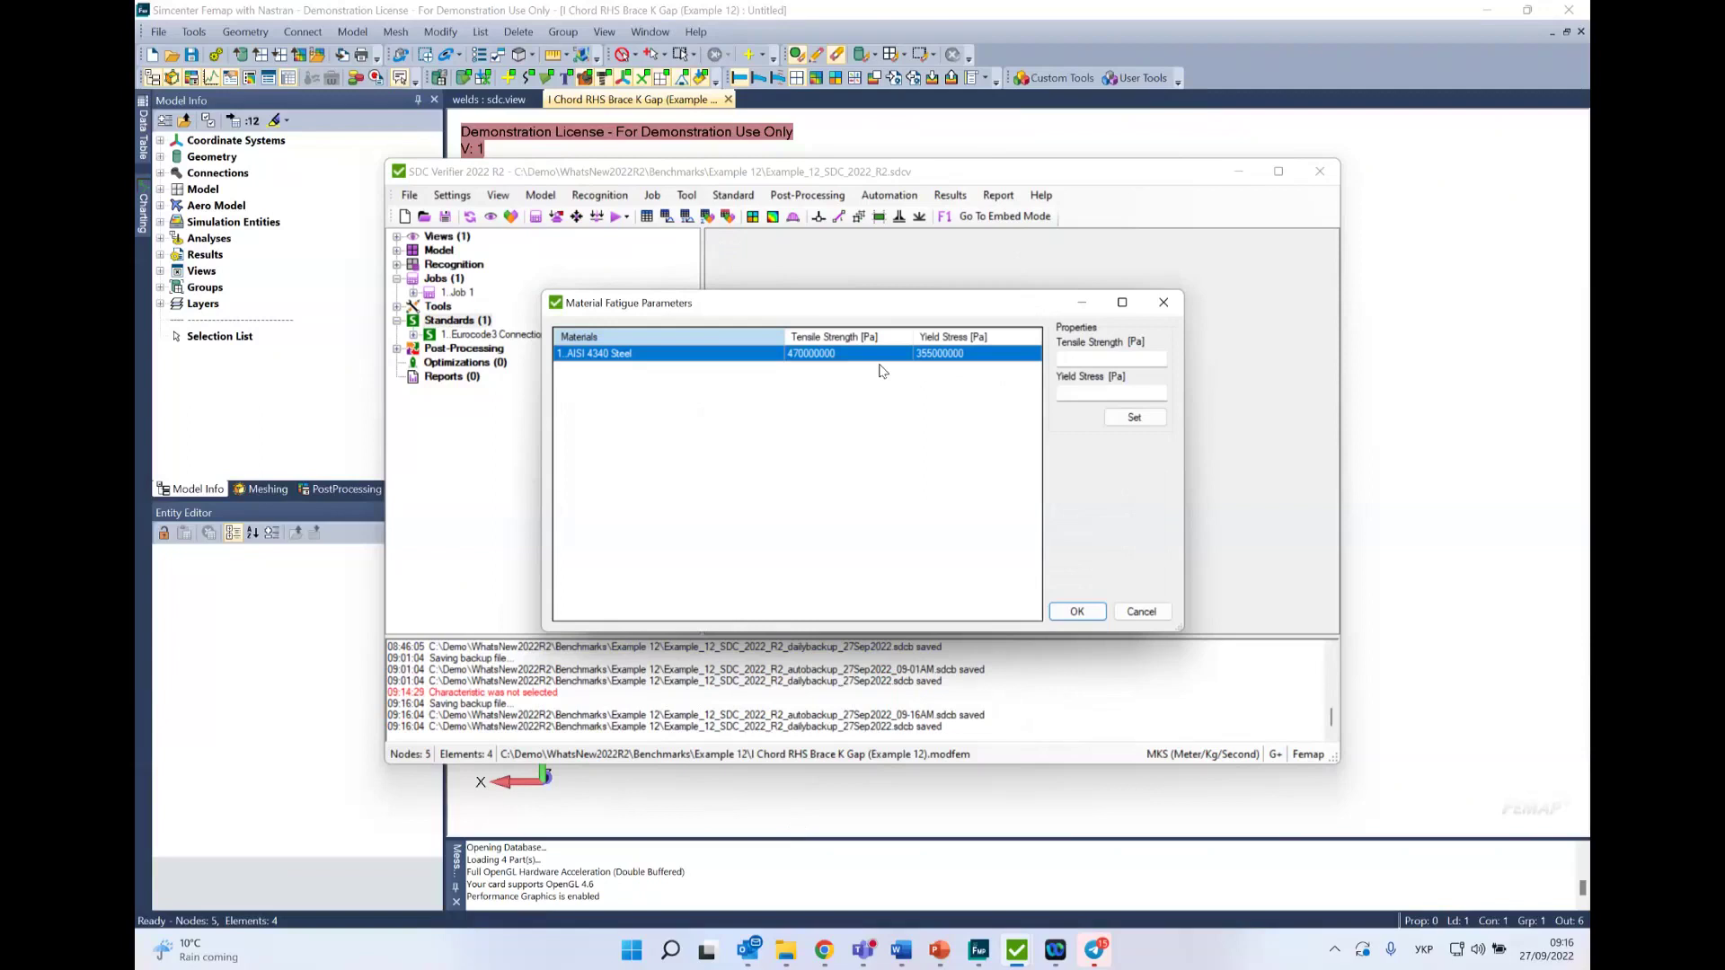
click(1163, 302)
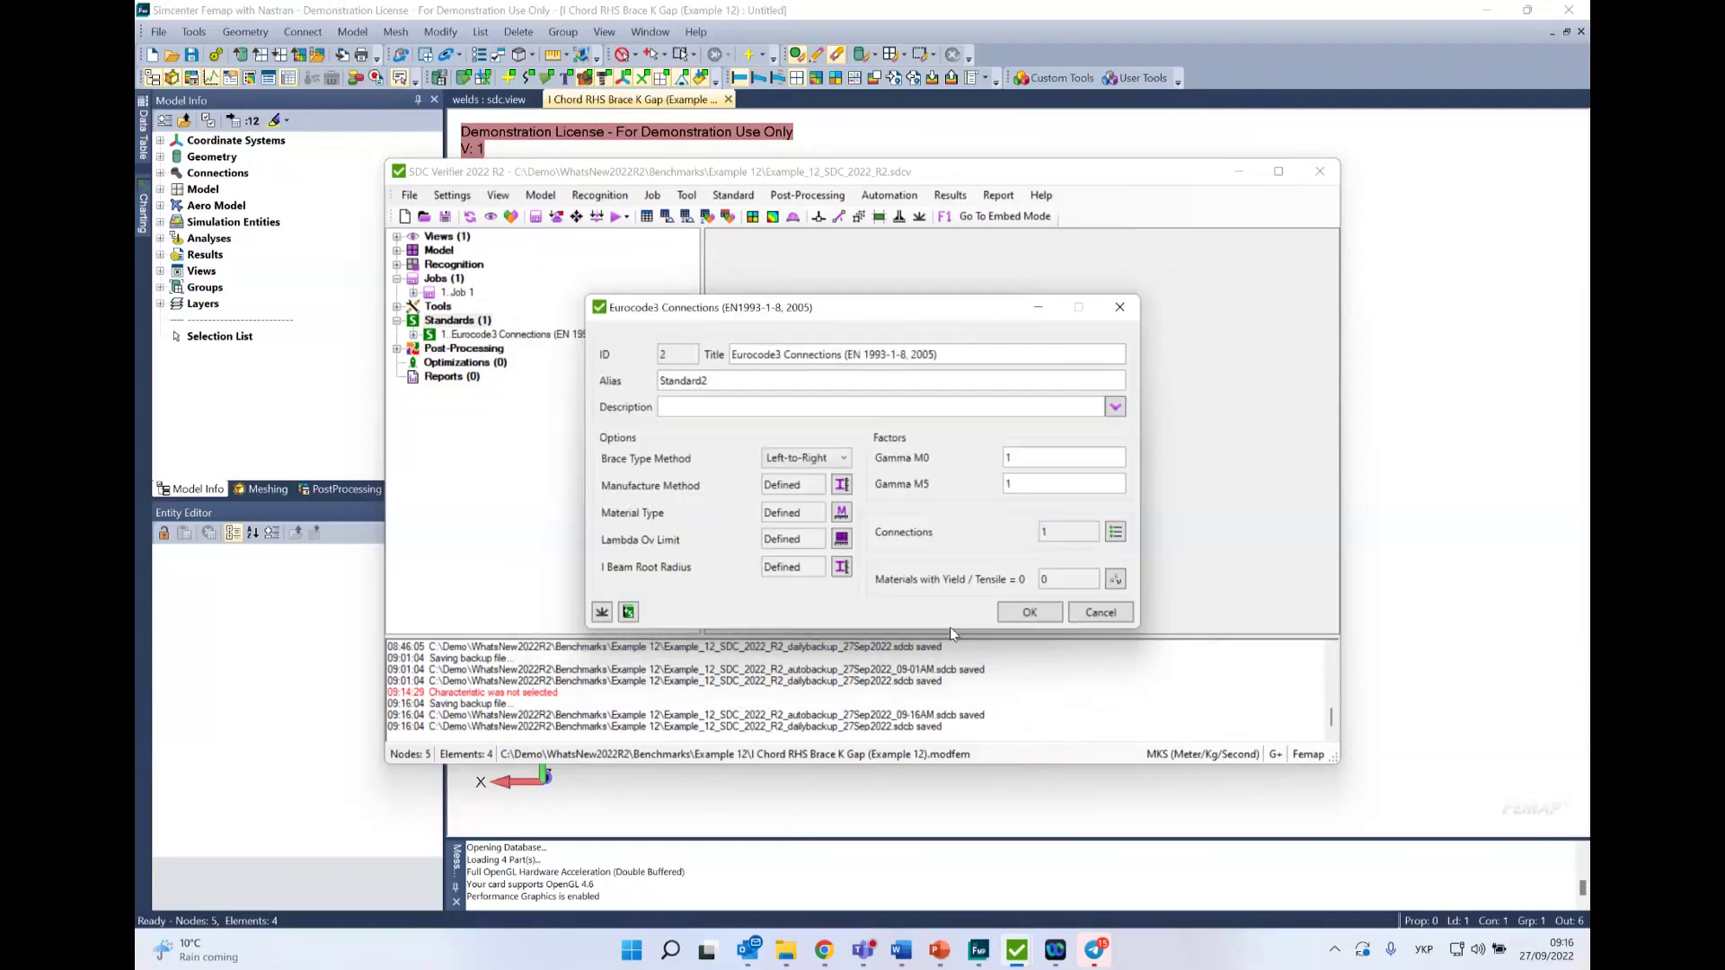
click(1028, 613)
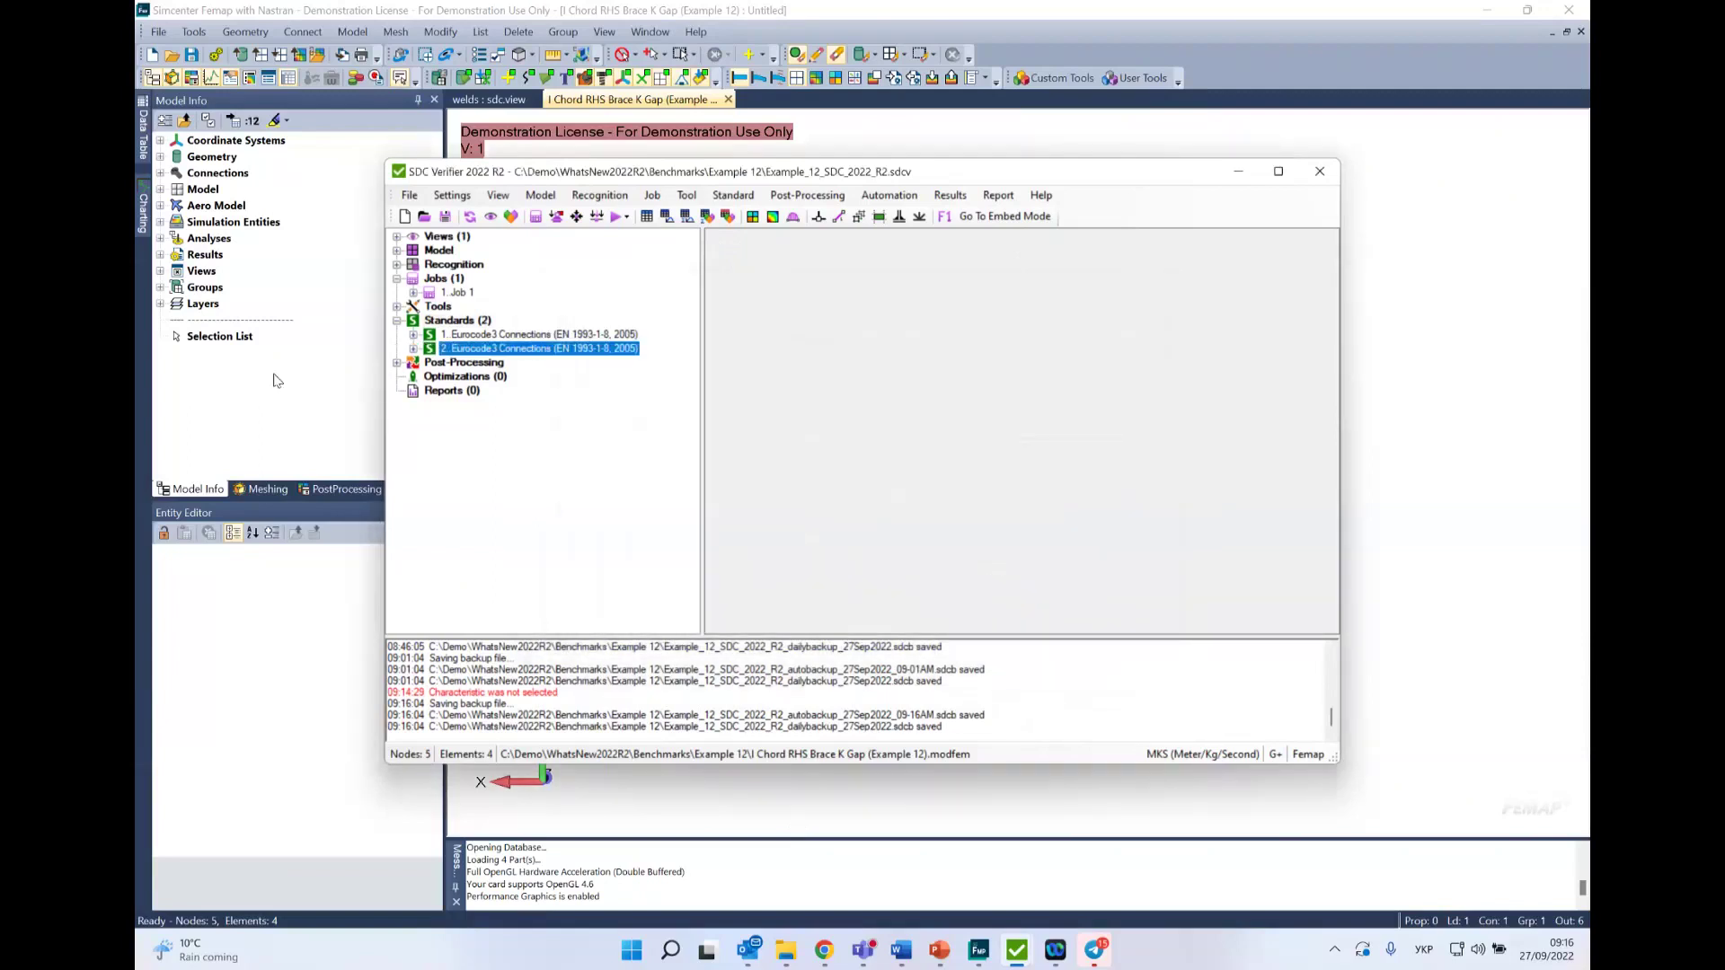
Step: Expand the checks of the second Eurocode3 Connections standard and select the Utilization Factors check
click(415, 349)
click(431, 378)
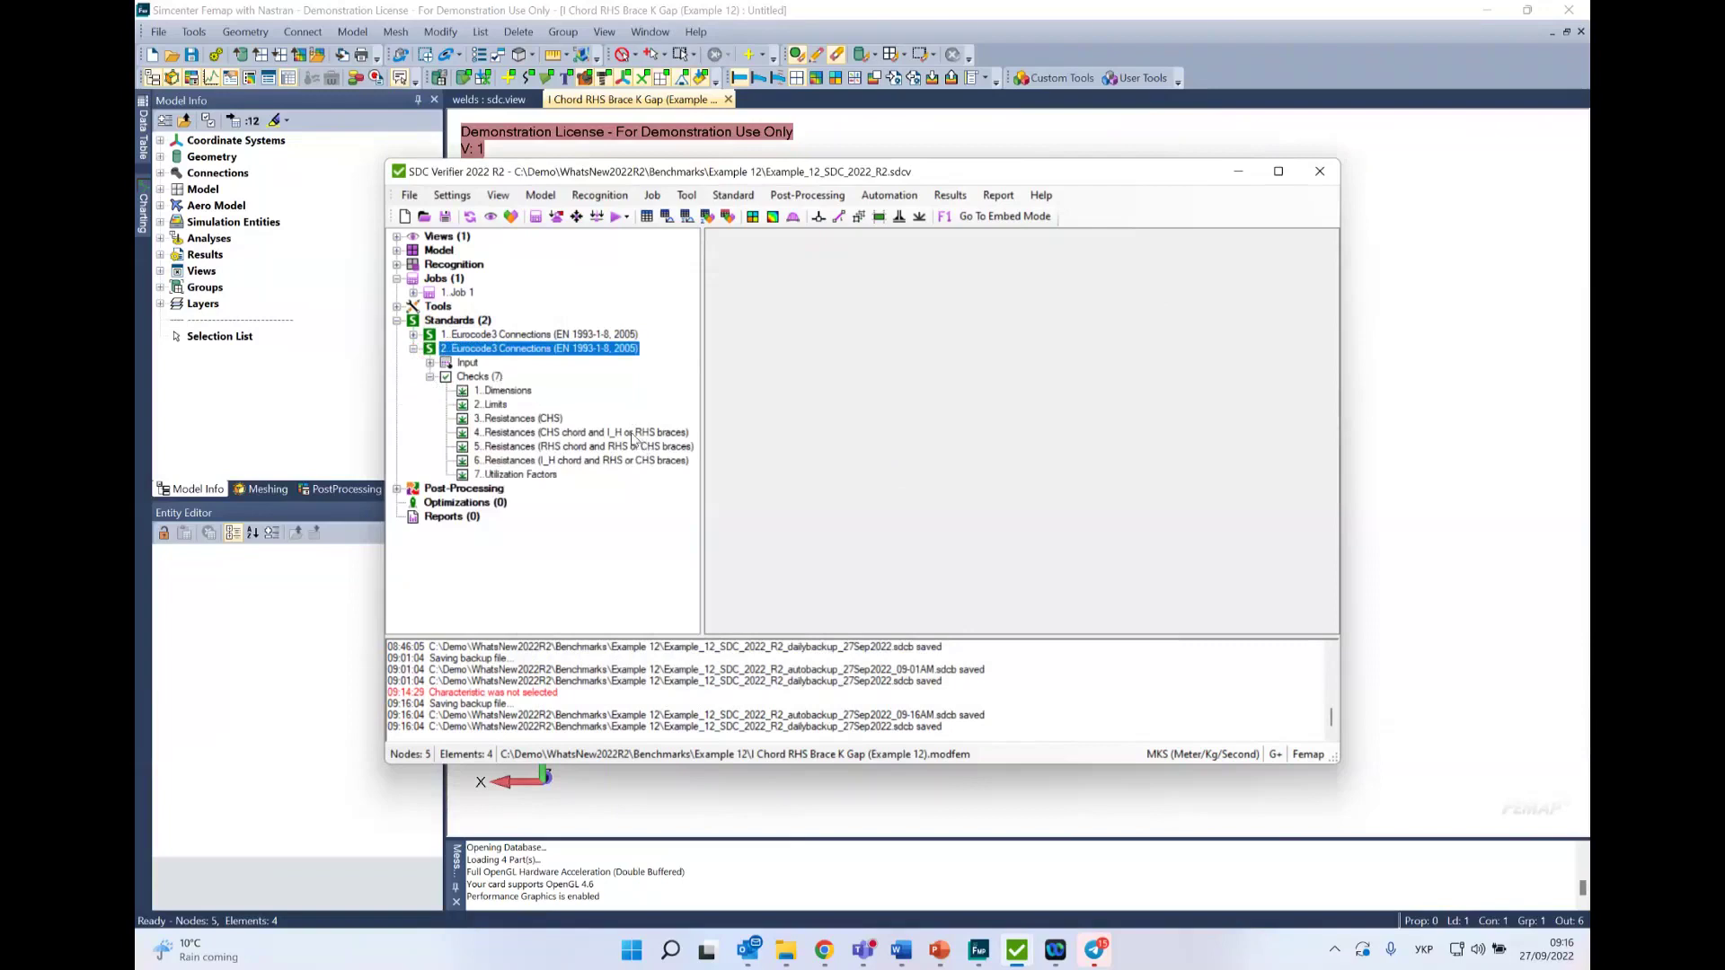
click(486, 475)
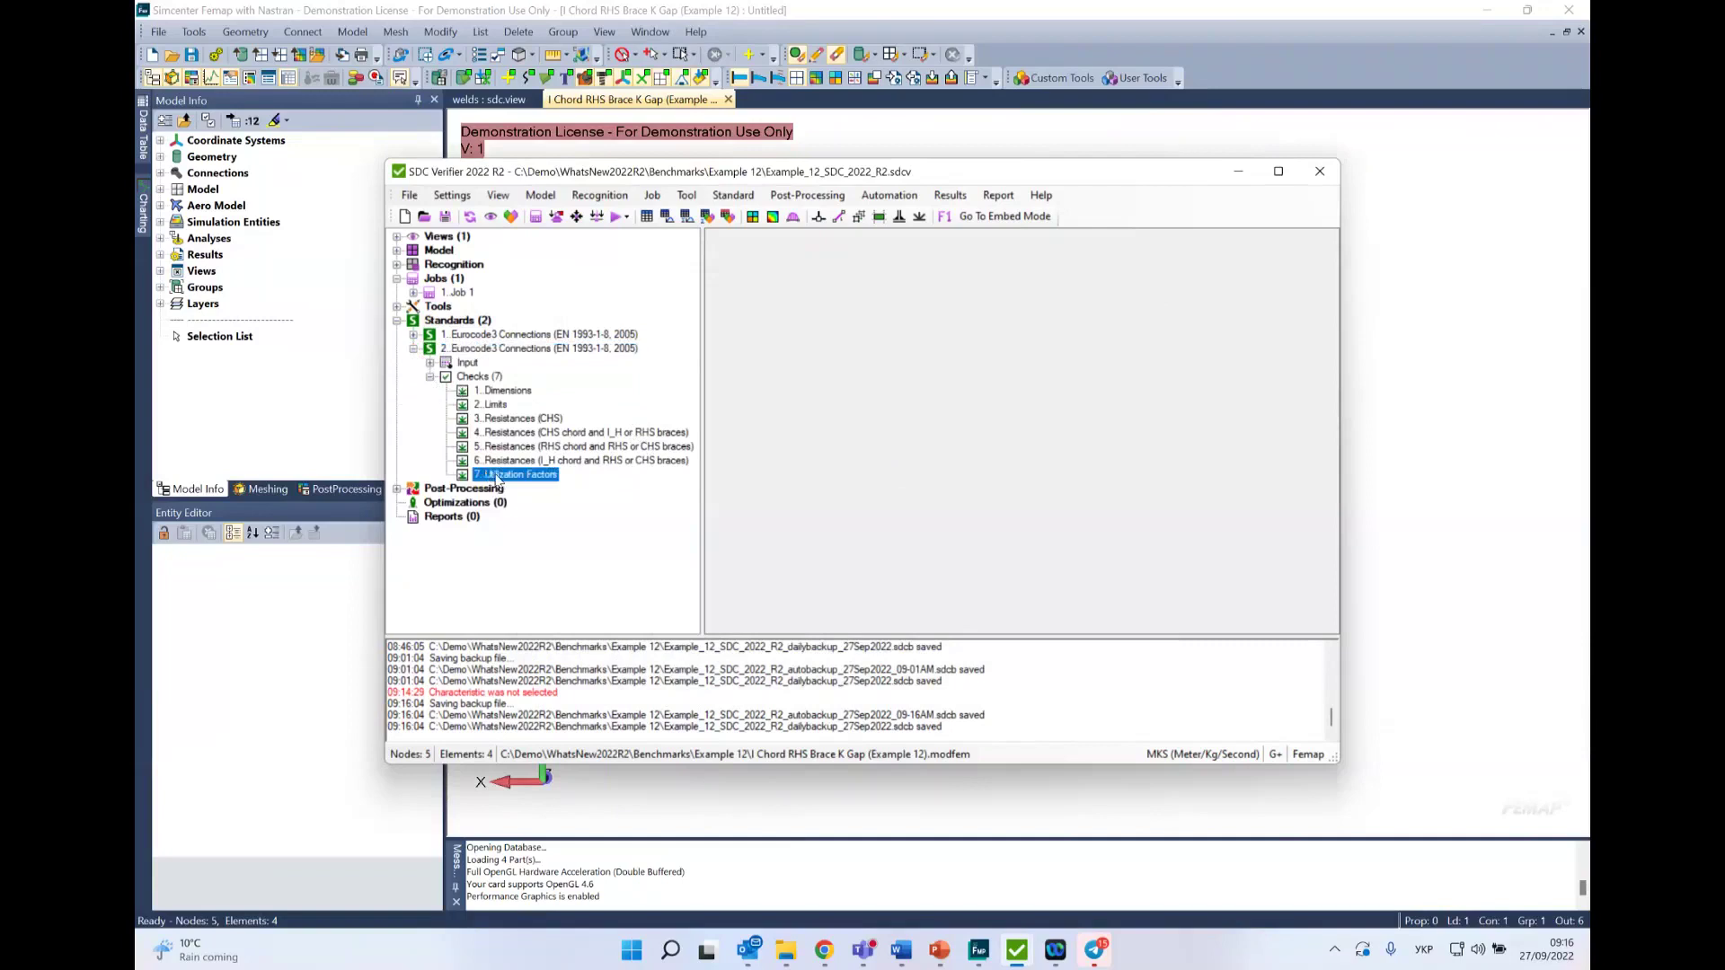
Step: Examine the Utilization Factors check's formulas and the UF Combined description of the equations used for CHS, RHS and I-beam chords
right_click(497, 479)
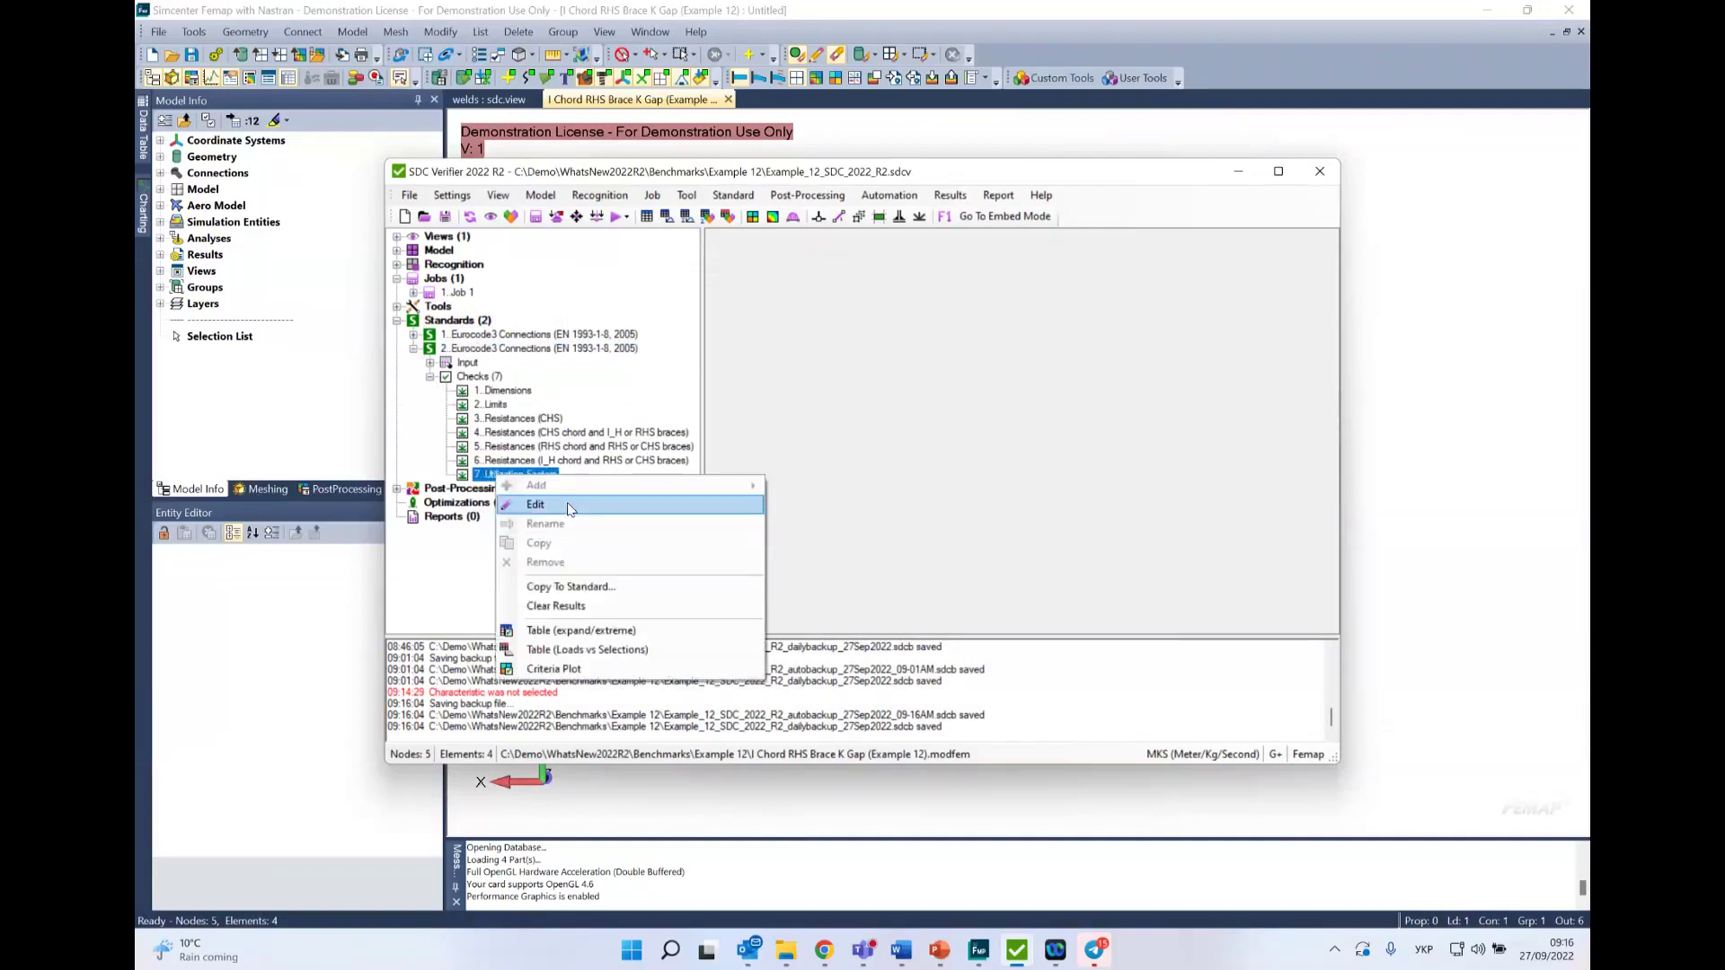
click(568, 505)
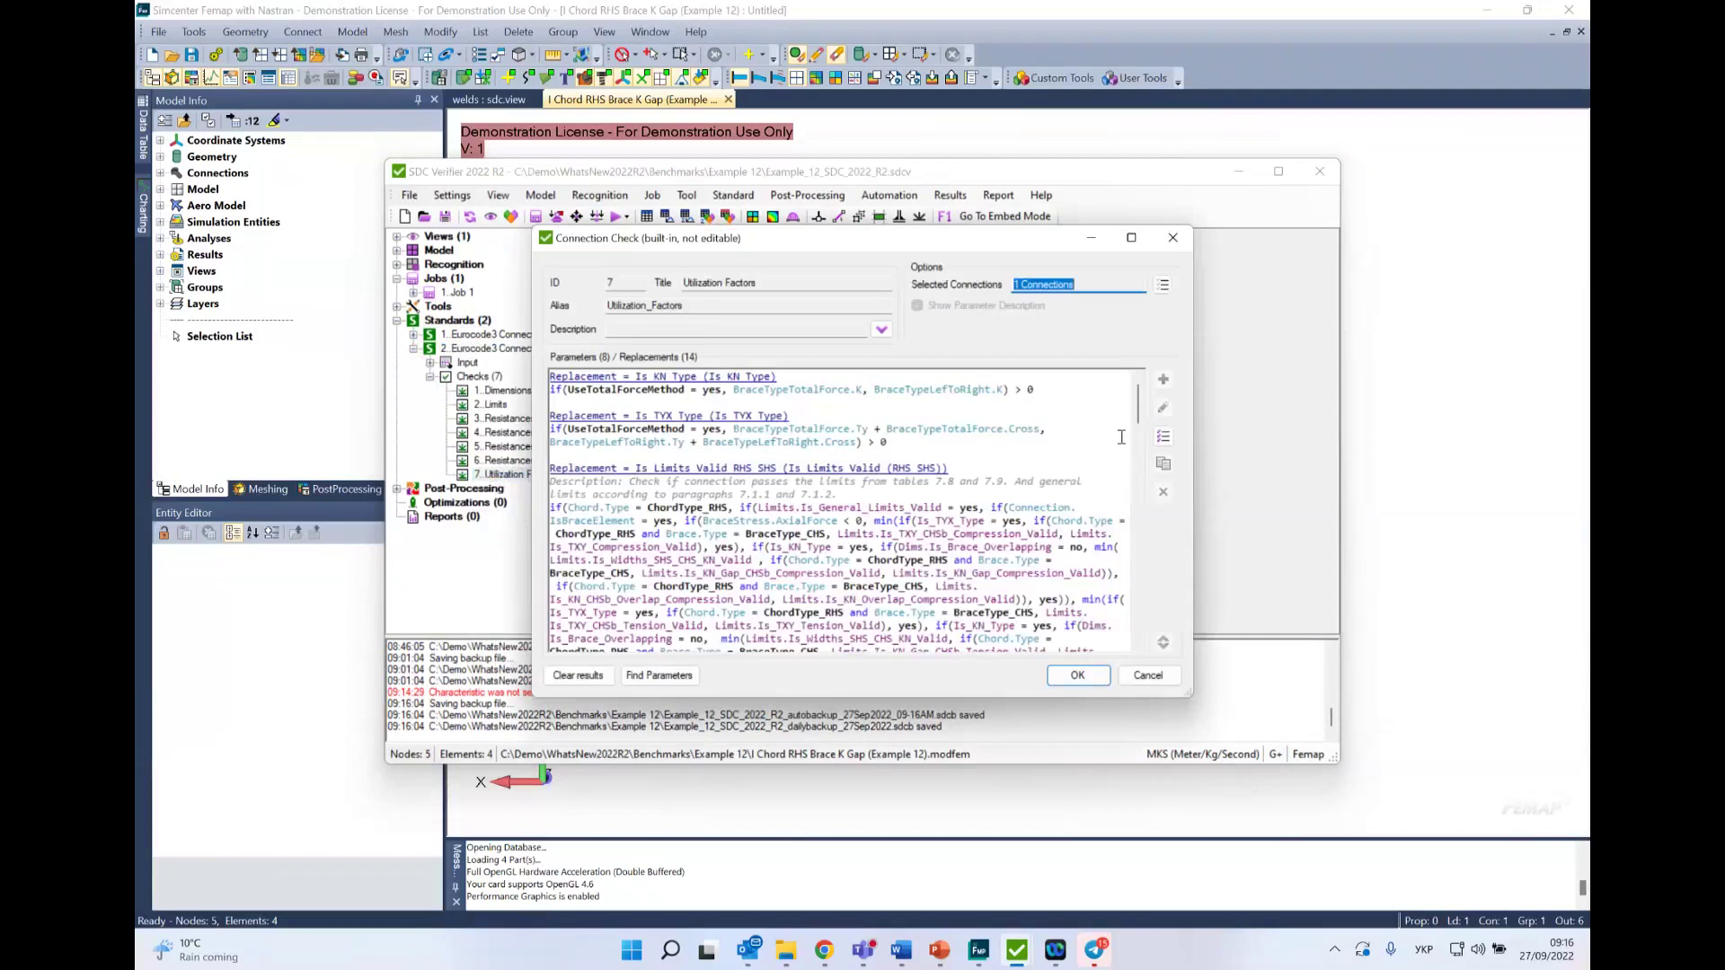
drag(1135, 415, 1121, 626)
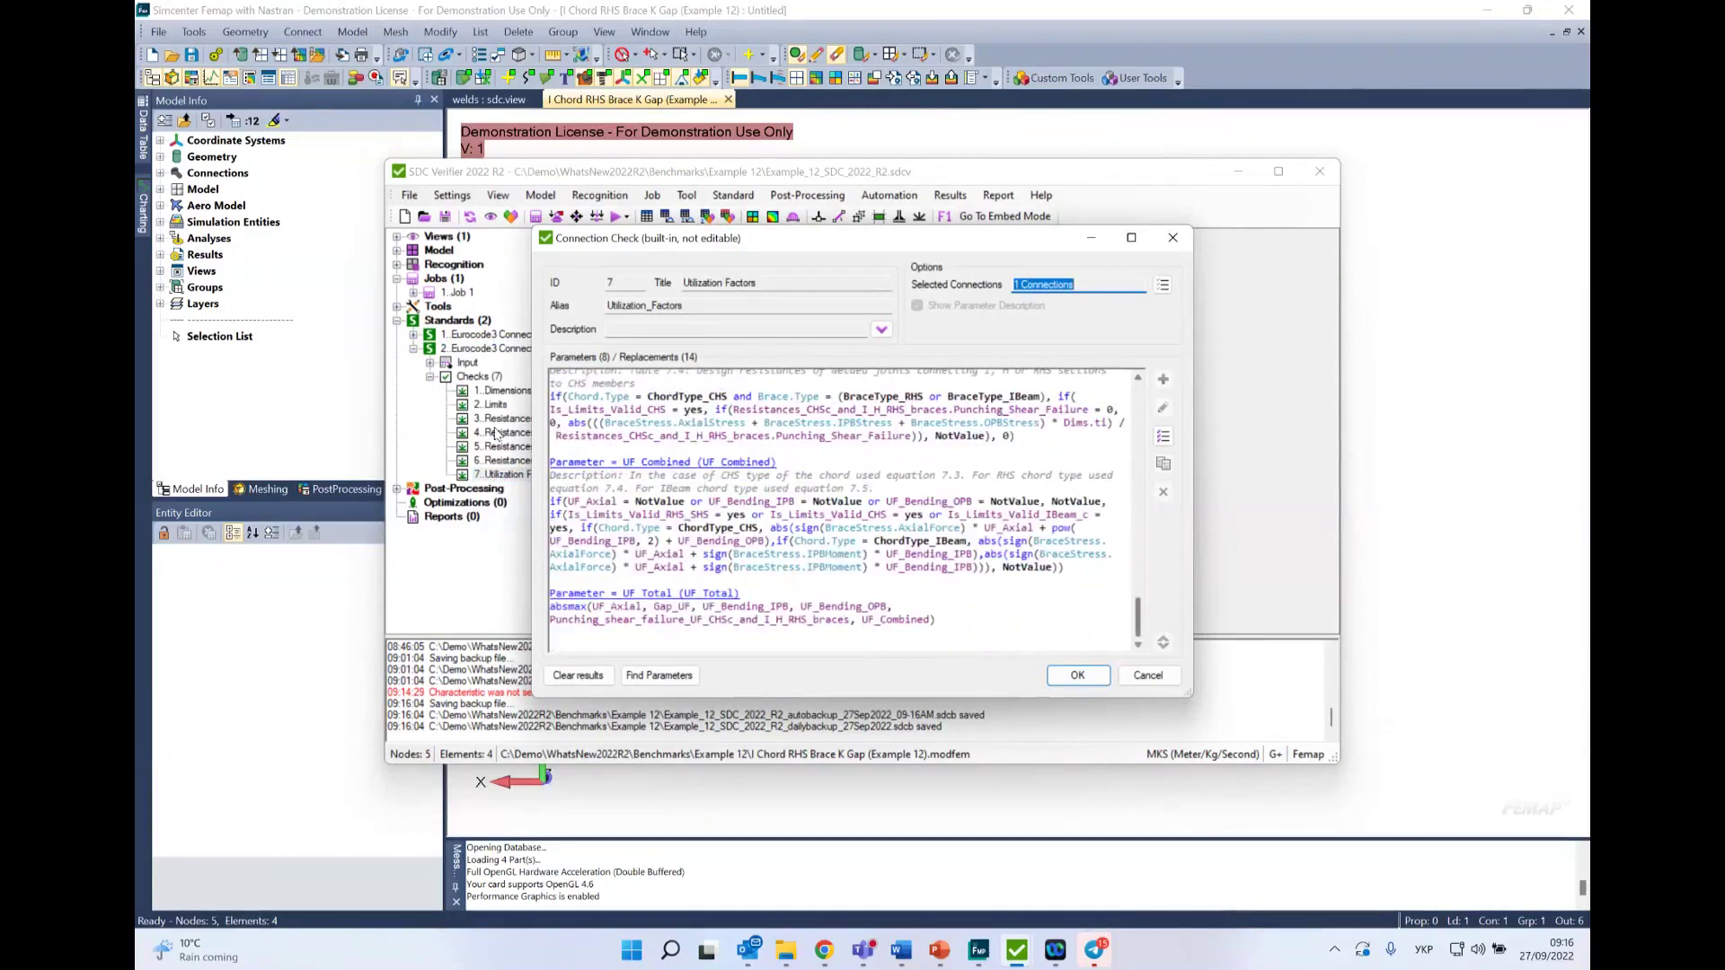
drag(550, 475, 950, 486)
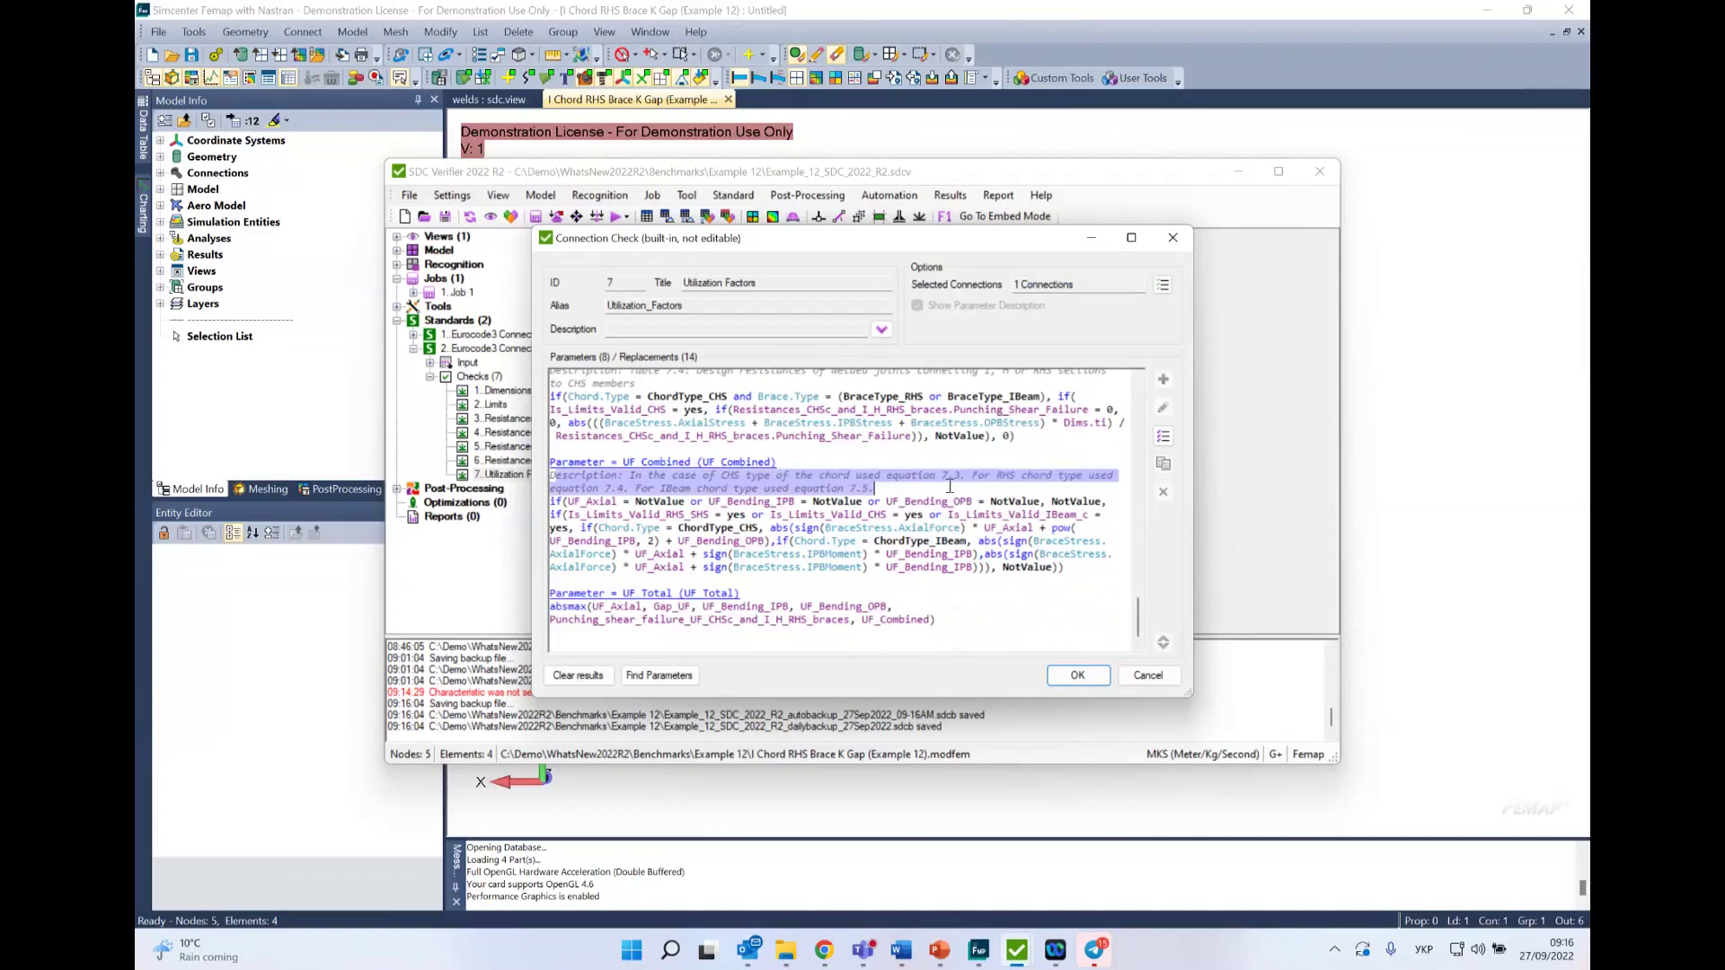
click(949, 486)
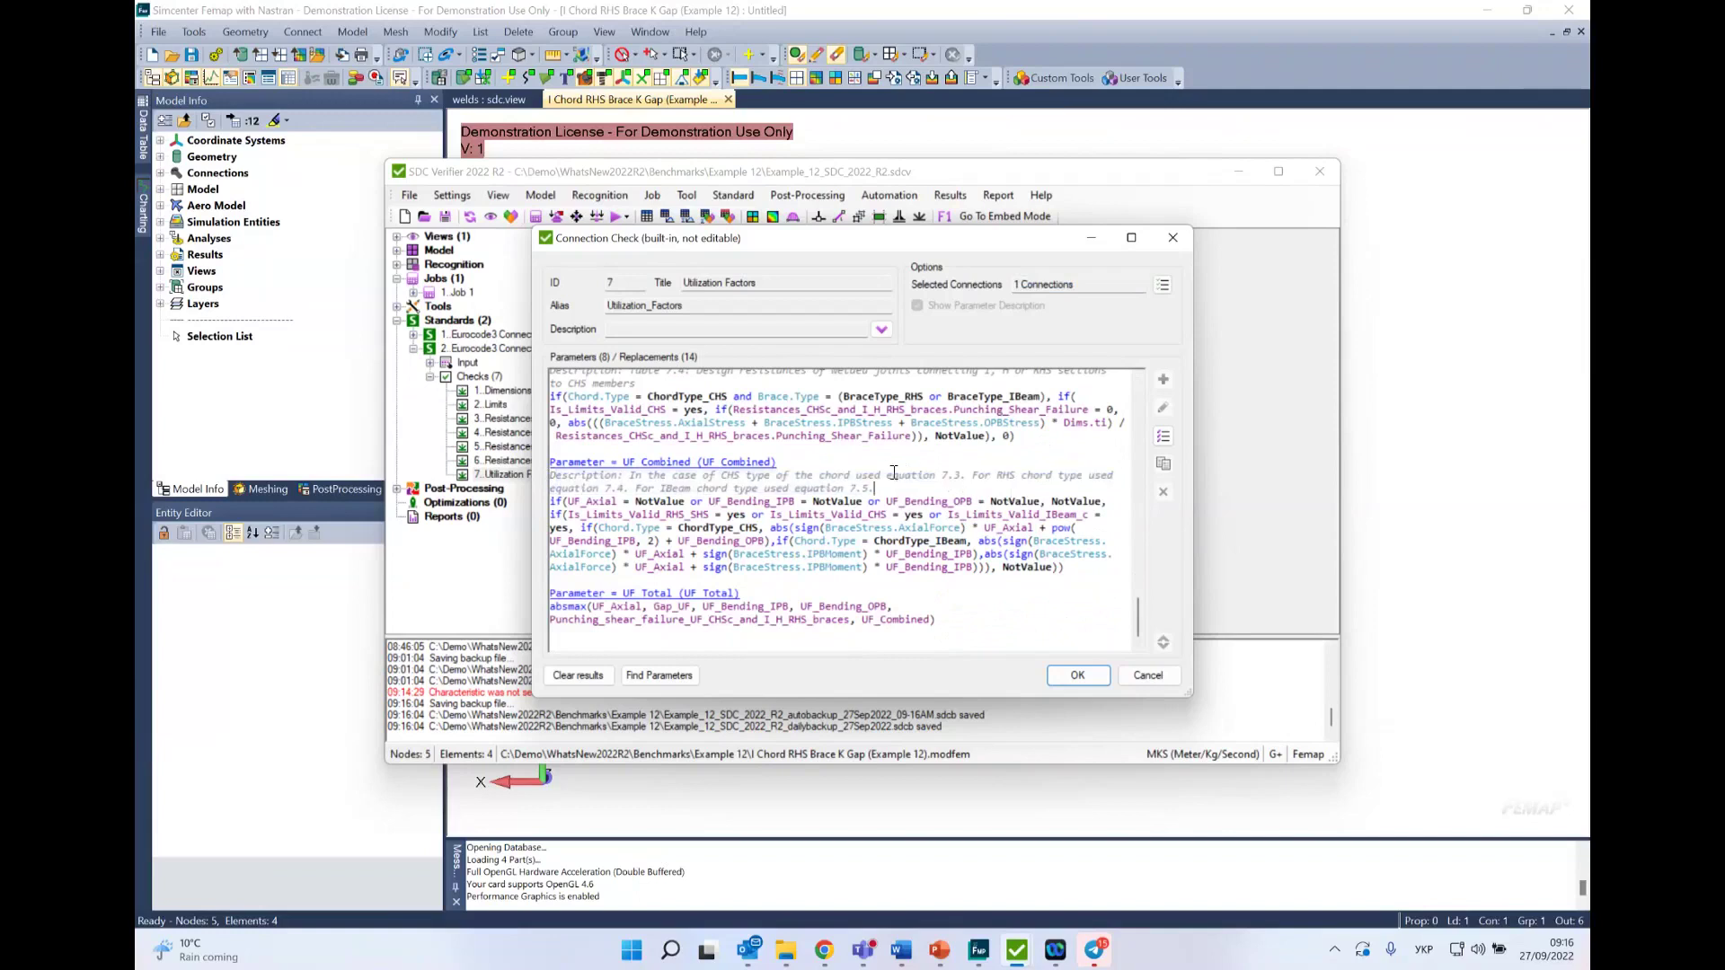
drag(886, 474, 987, 476)
click(637, 488)
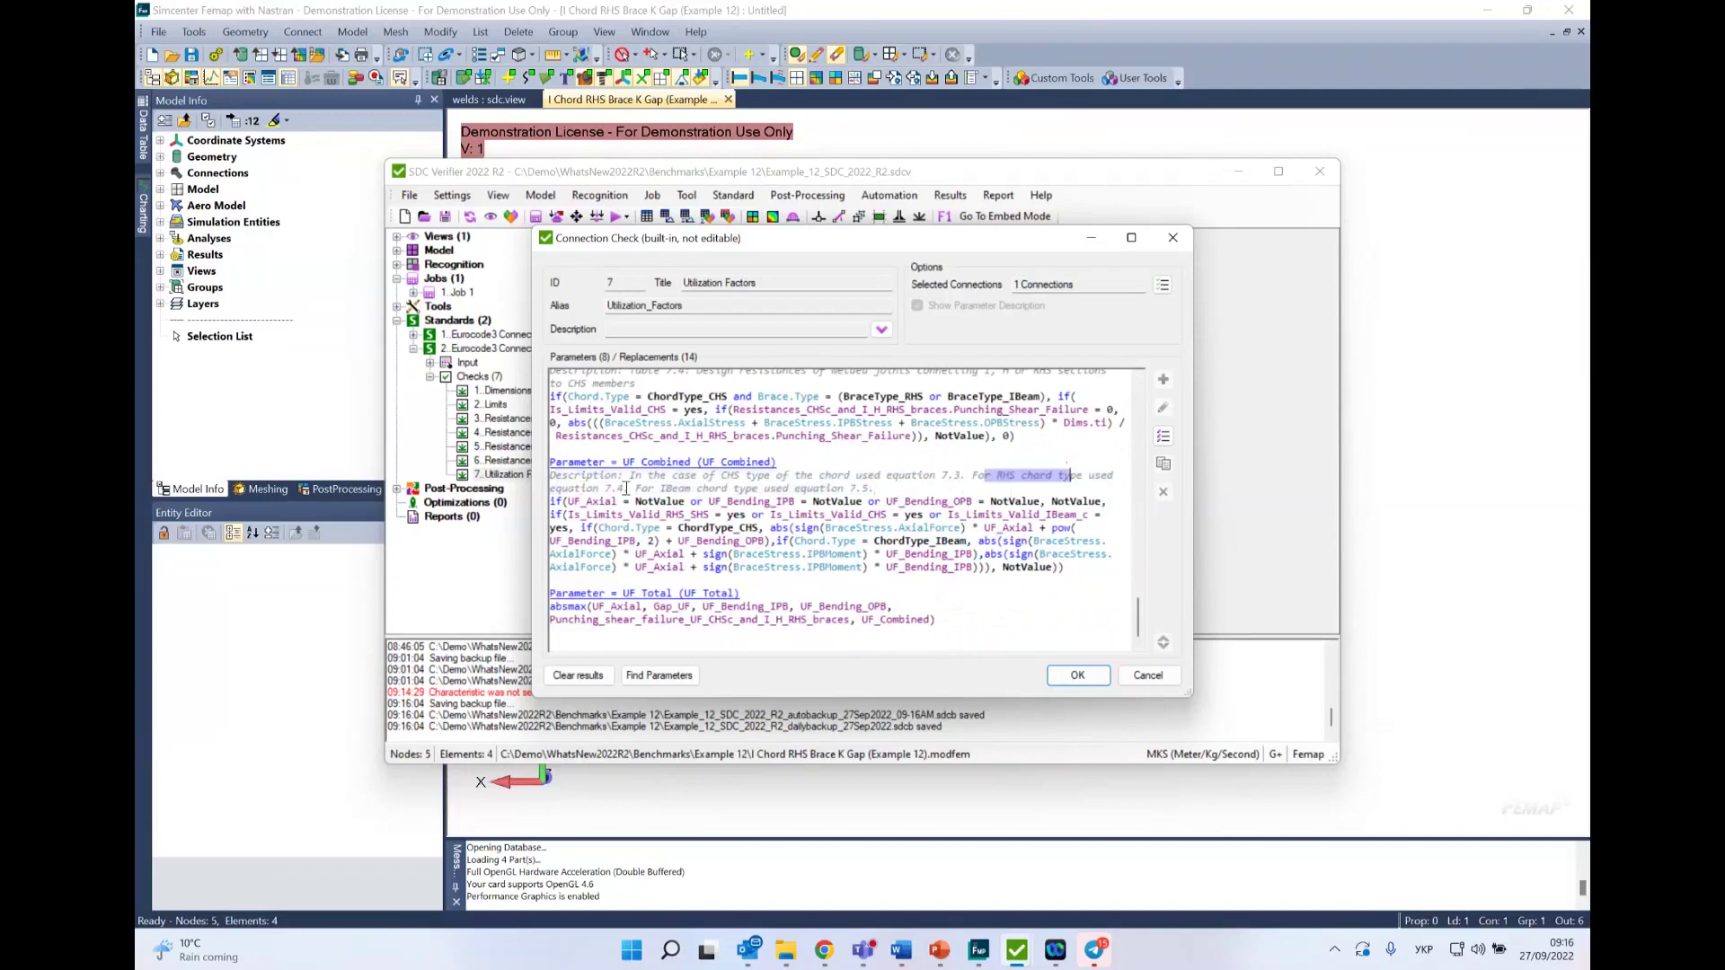
shift+click(915, 489)
mouse_move(813, 500)
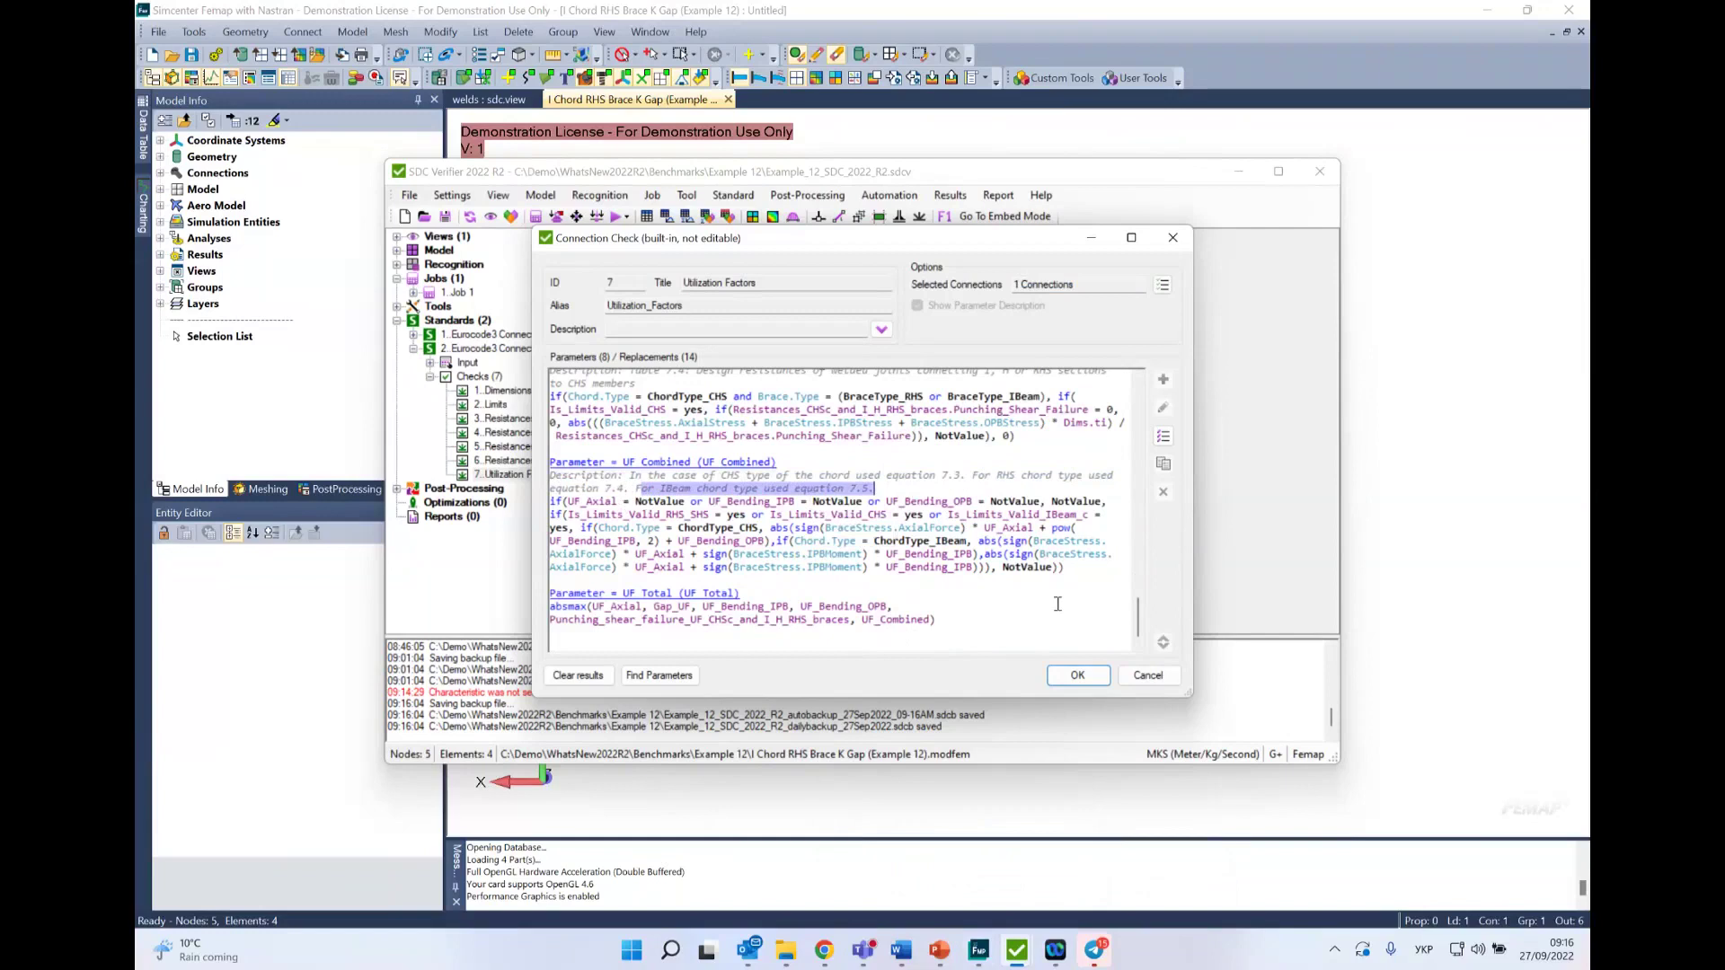
click(1154, 676)
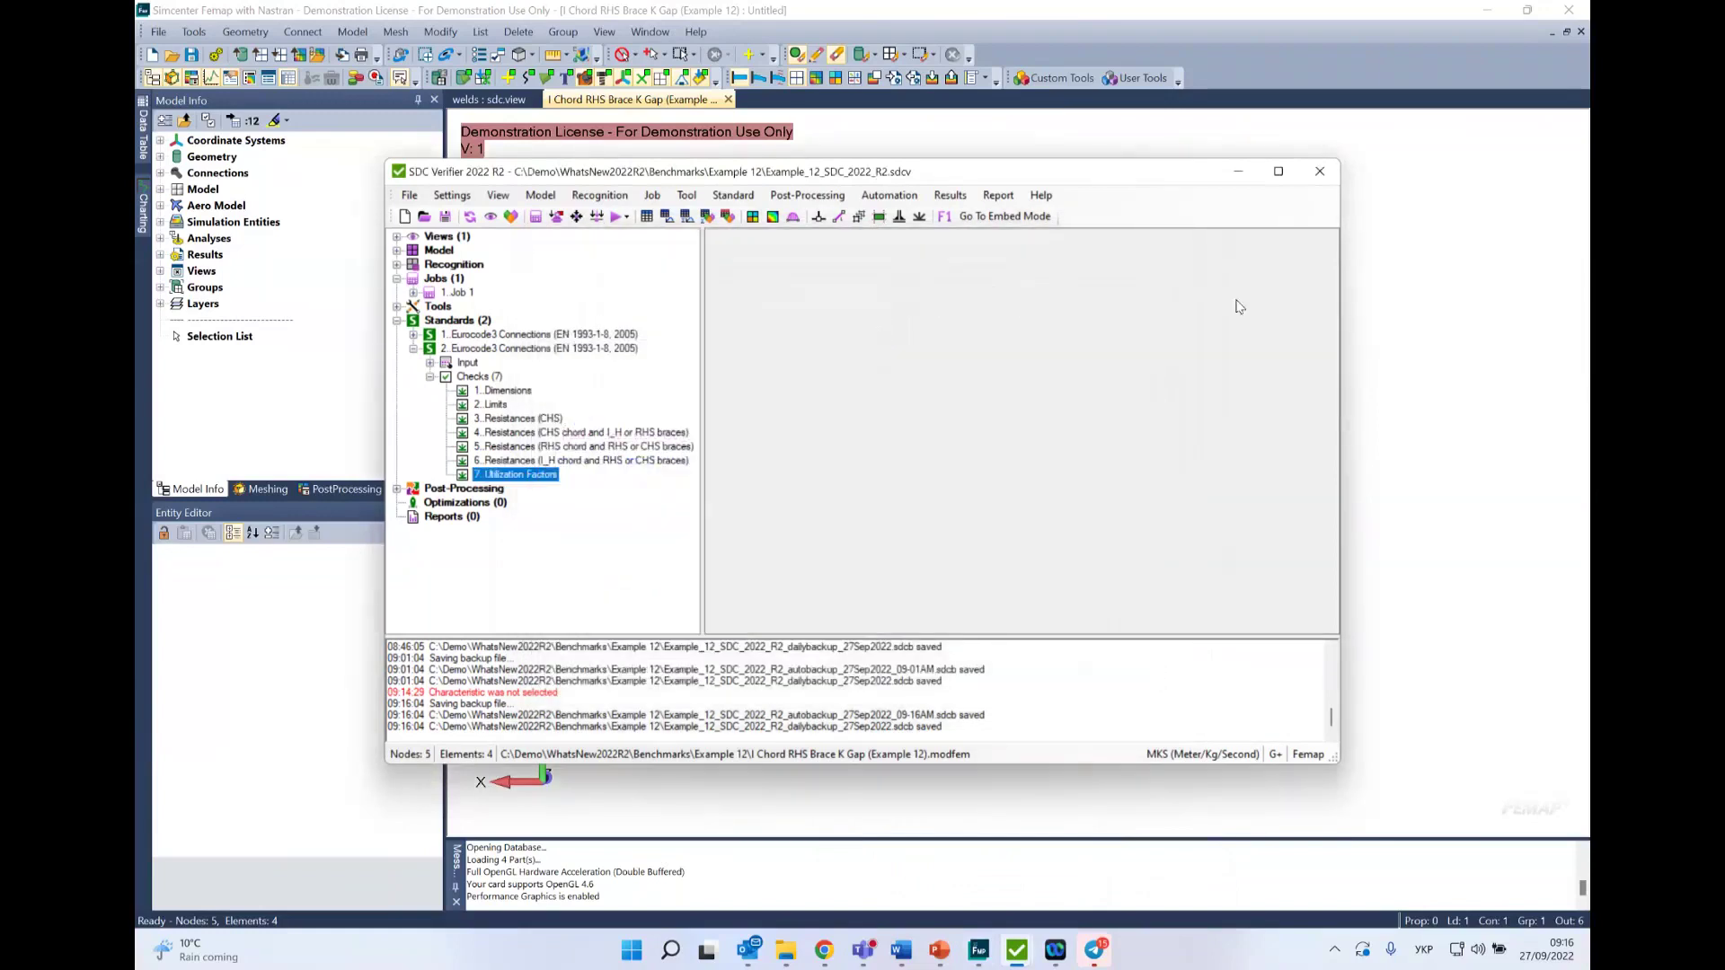
Step: Fill an extreme table of the second standard's Utilization Factors check for all entities, and view the Eurocode3 Connections slide in PowerPoint meanwhile
right_click(481, 476)
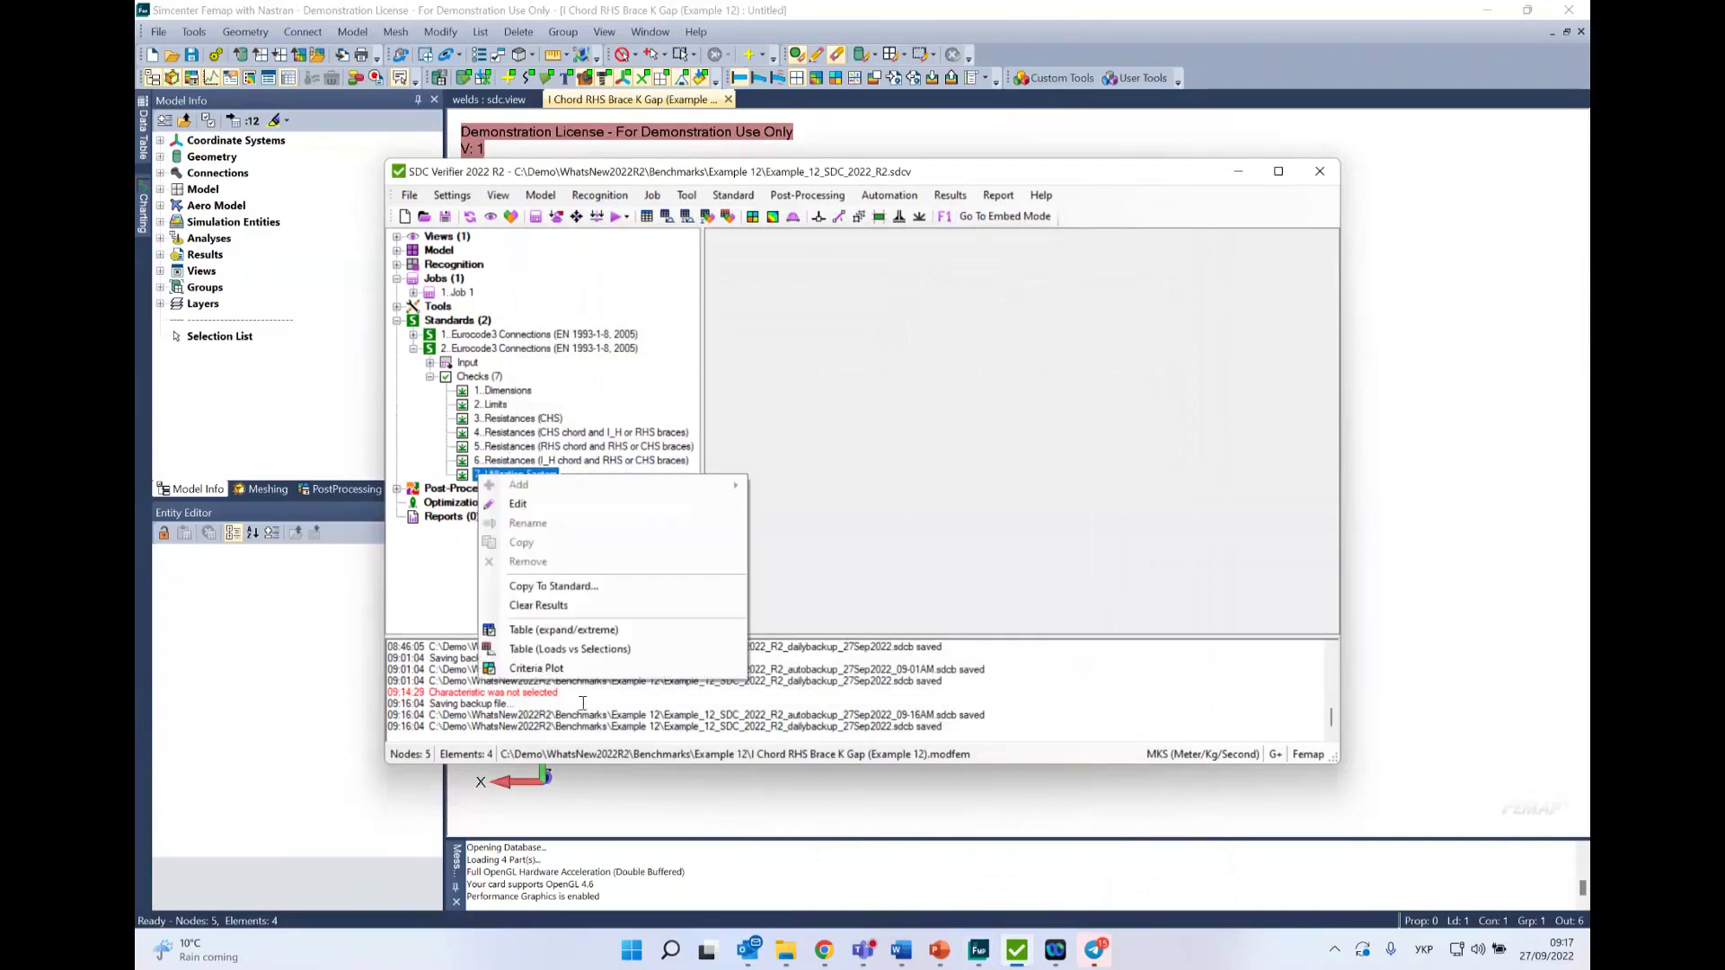
click(644, 631)
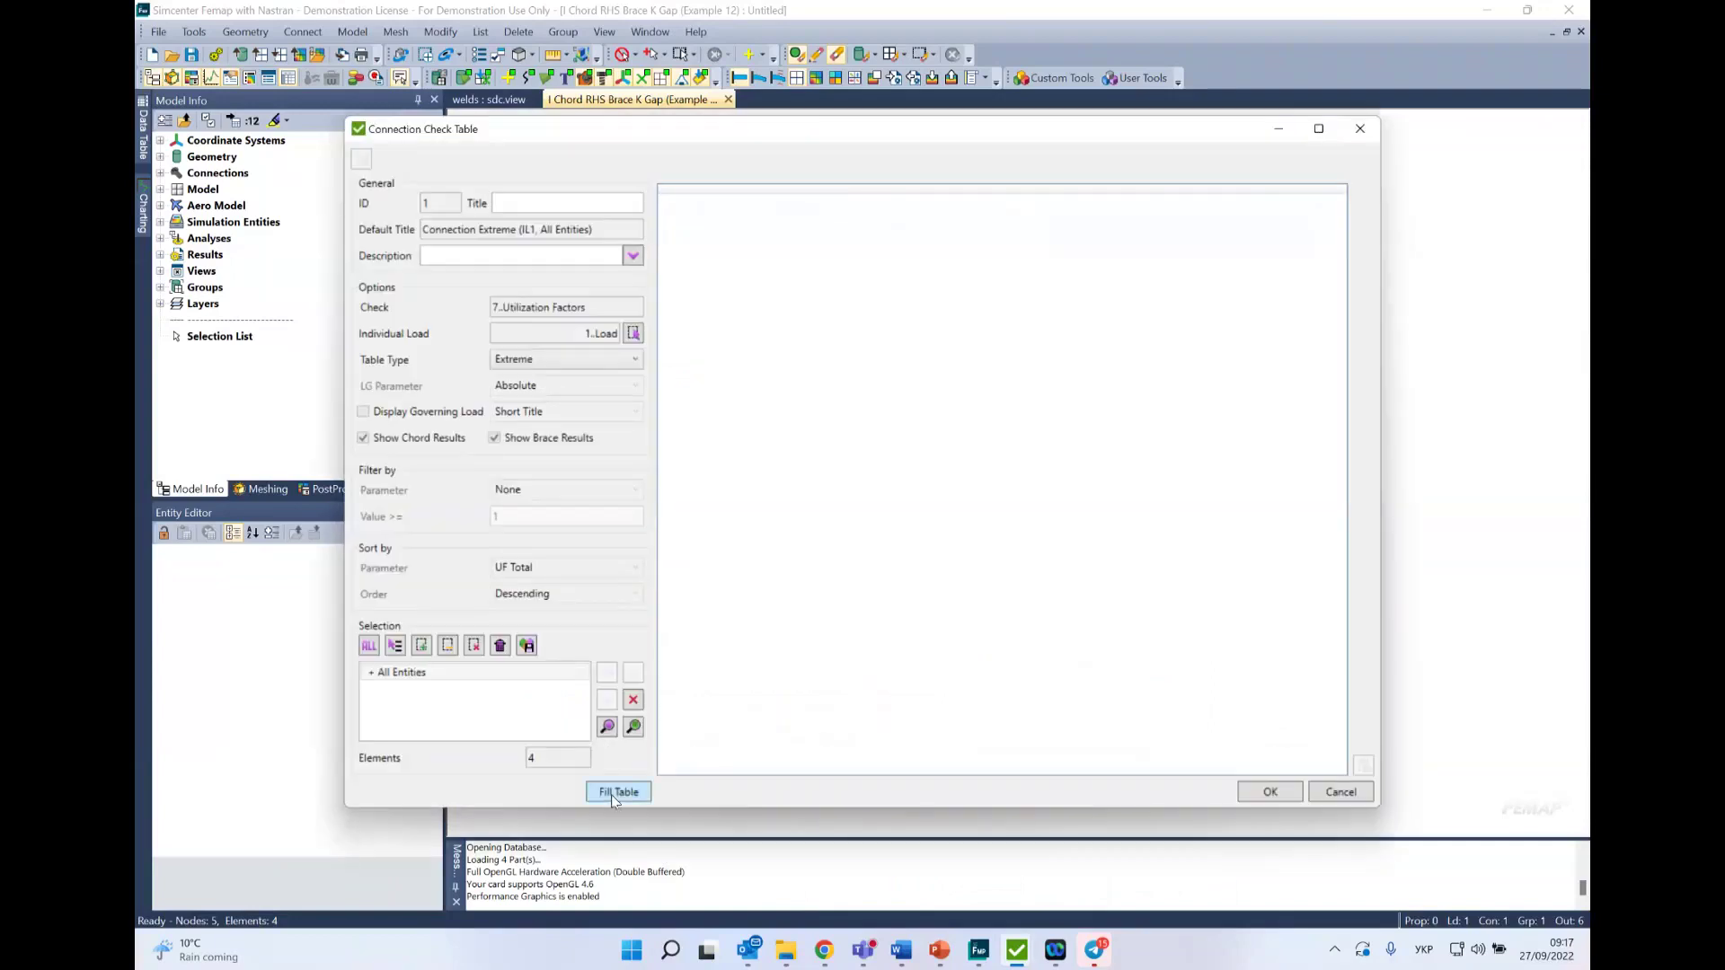
click(616, 792)
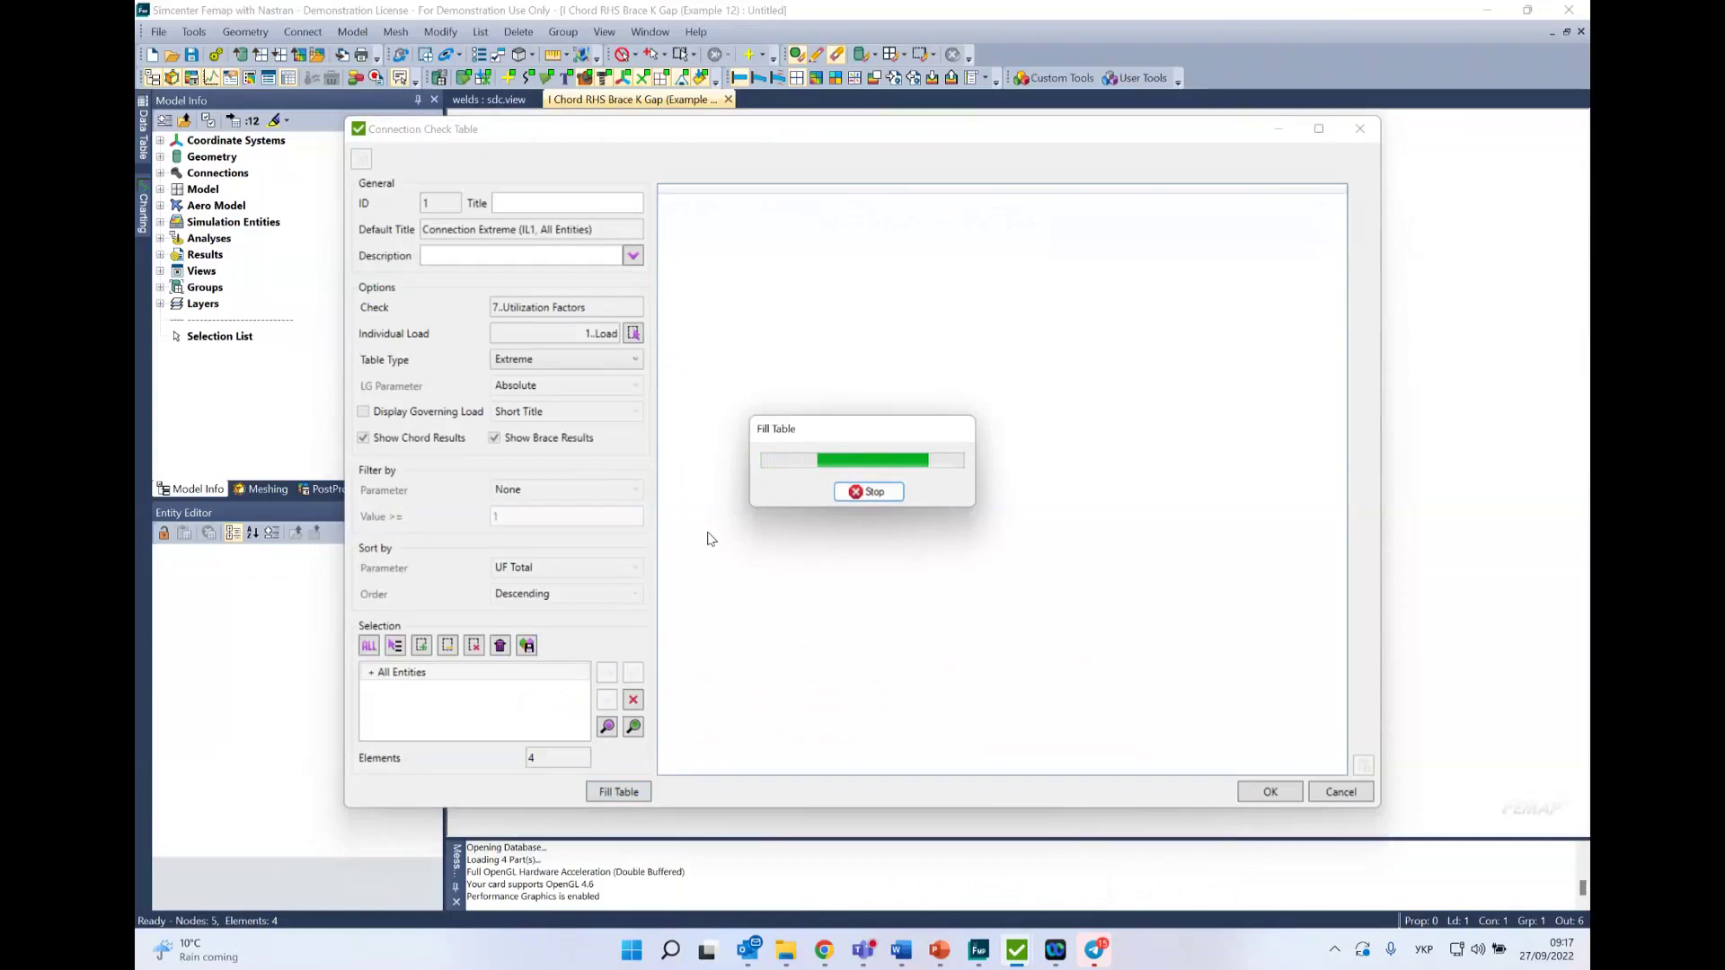
click(937, 952)
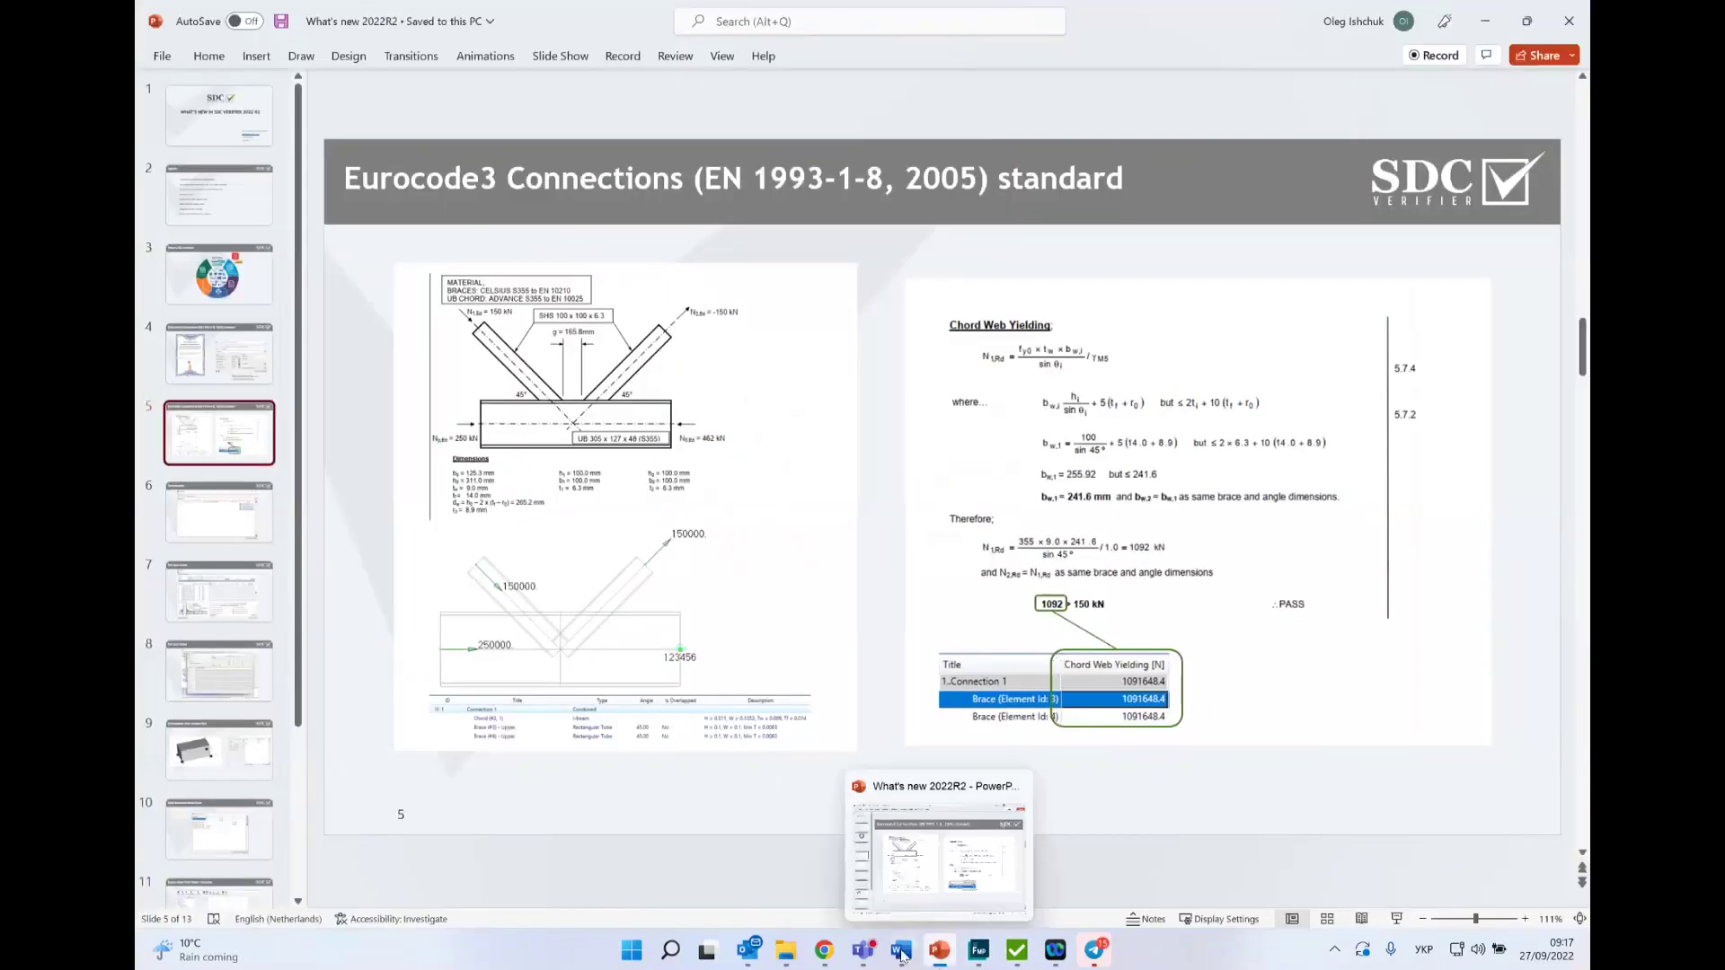
mouse_move(905, 963)
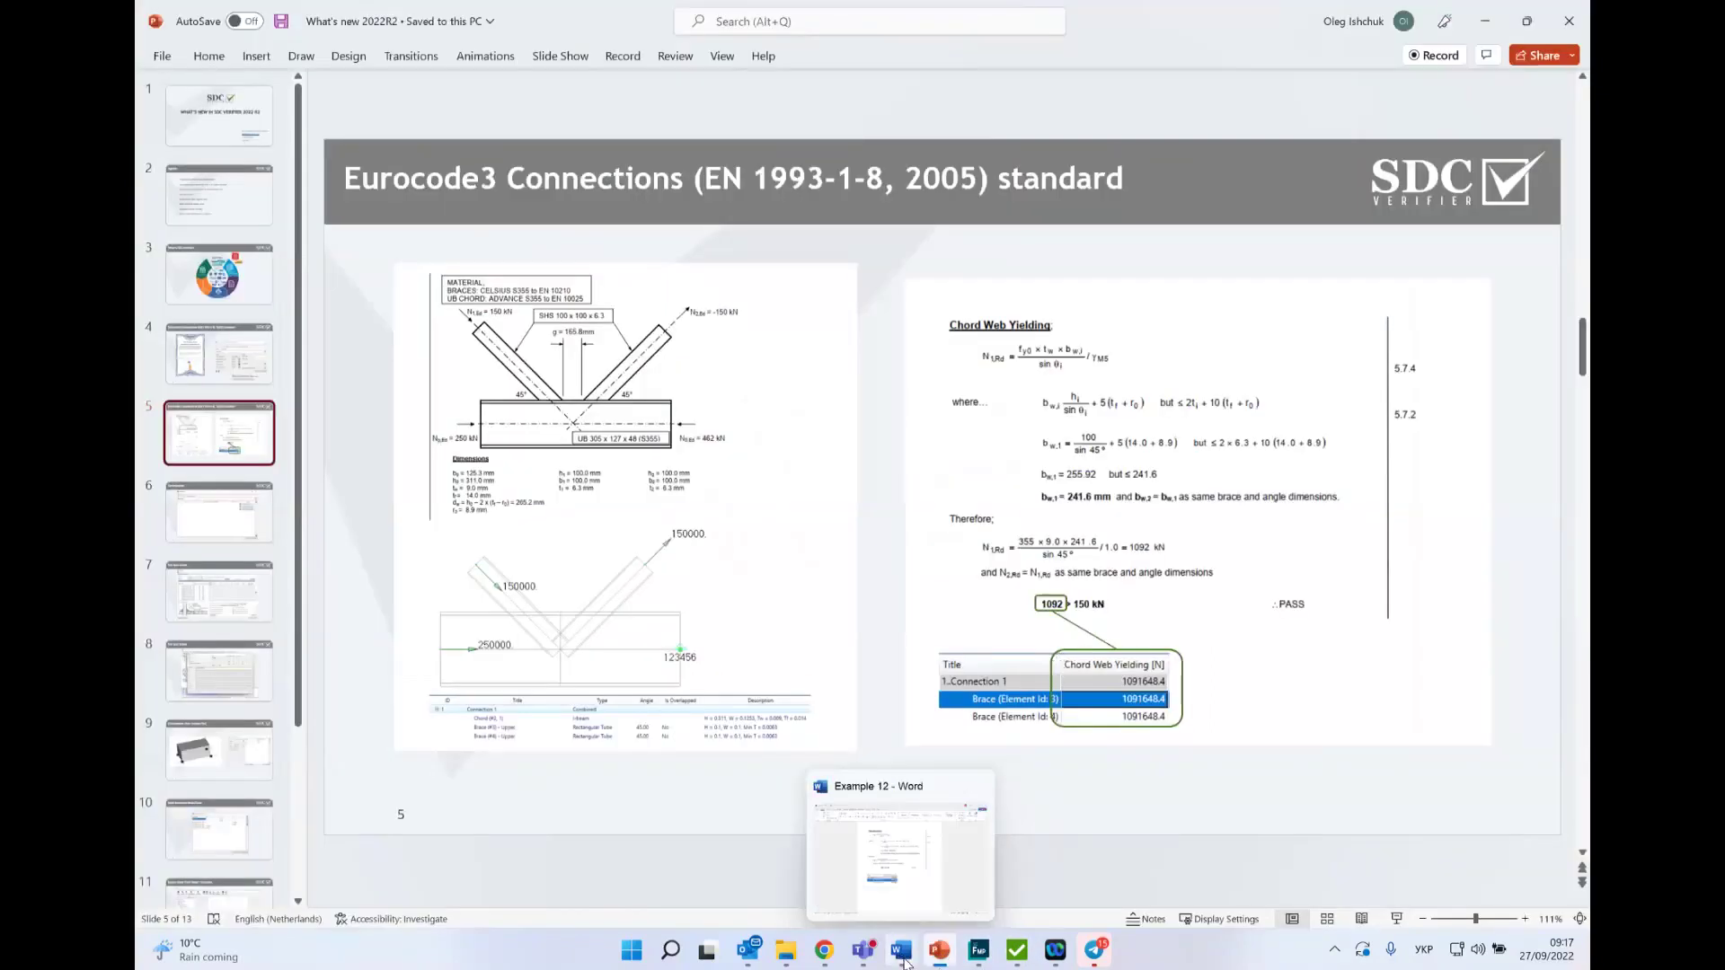
click(954, 958)
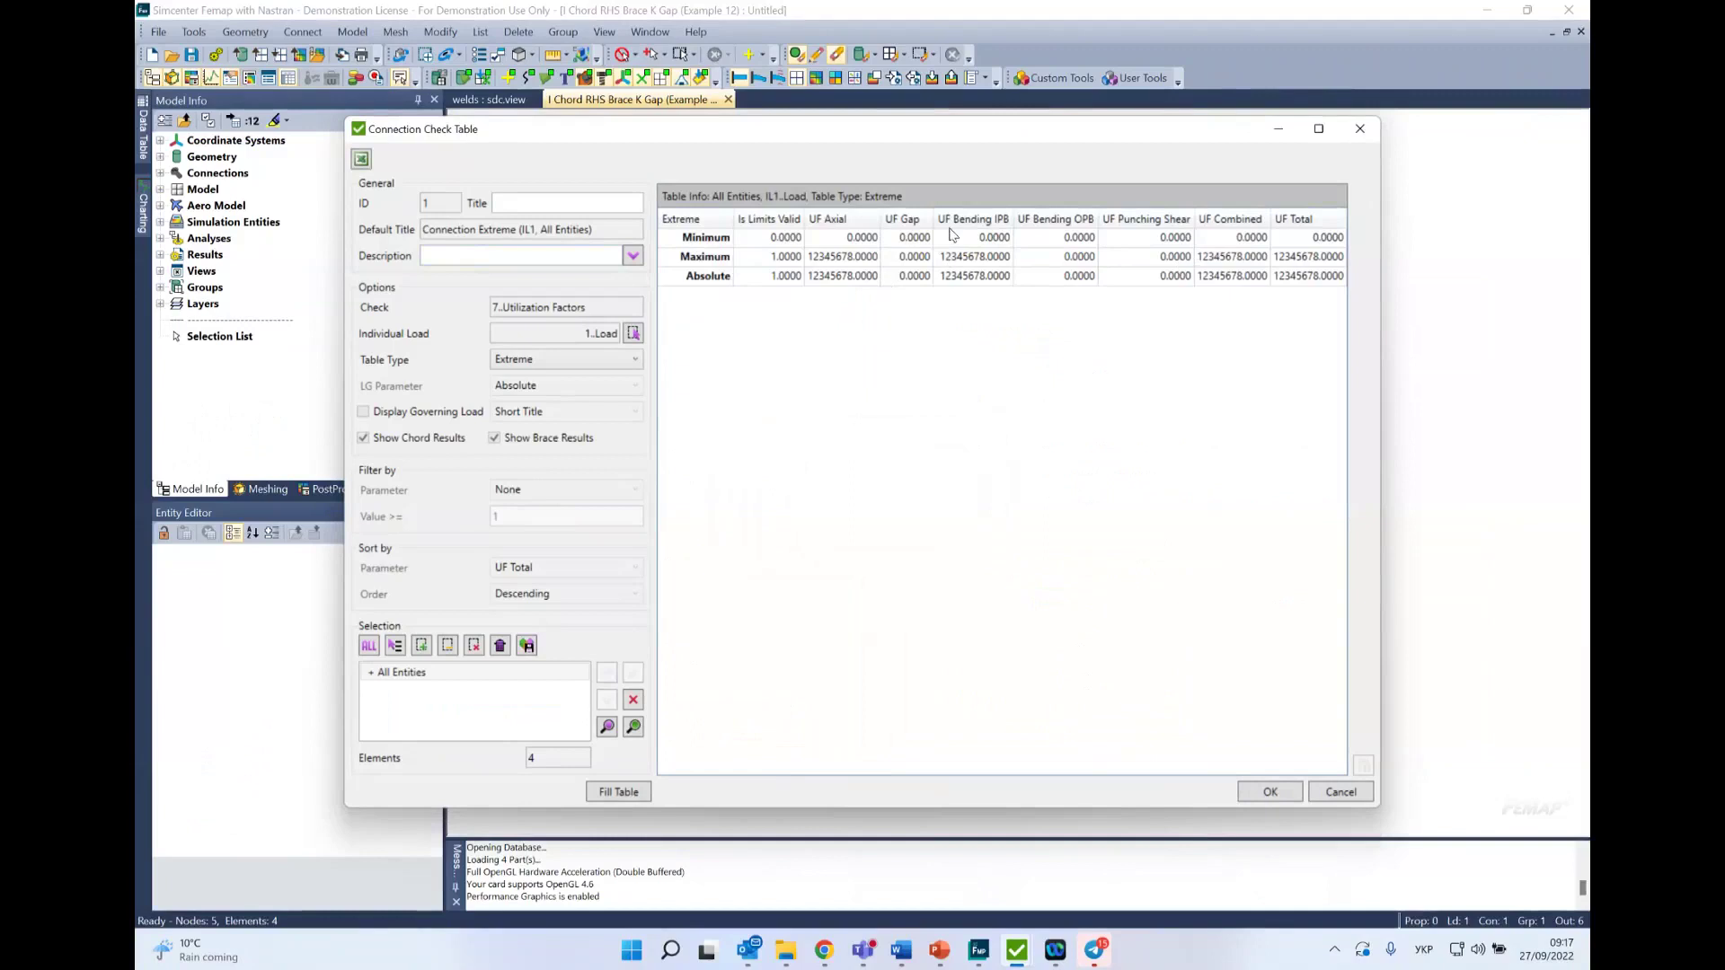
click(458, 676)
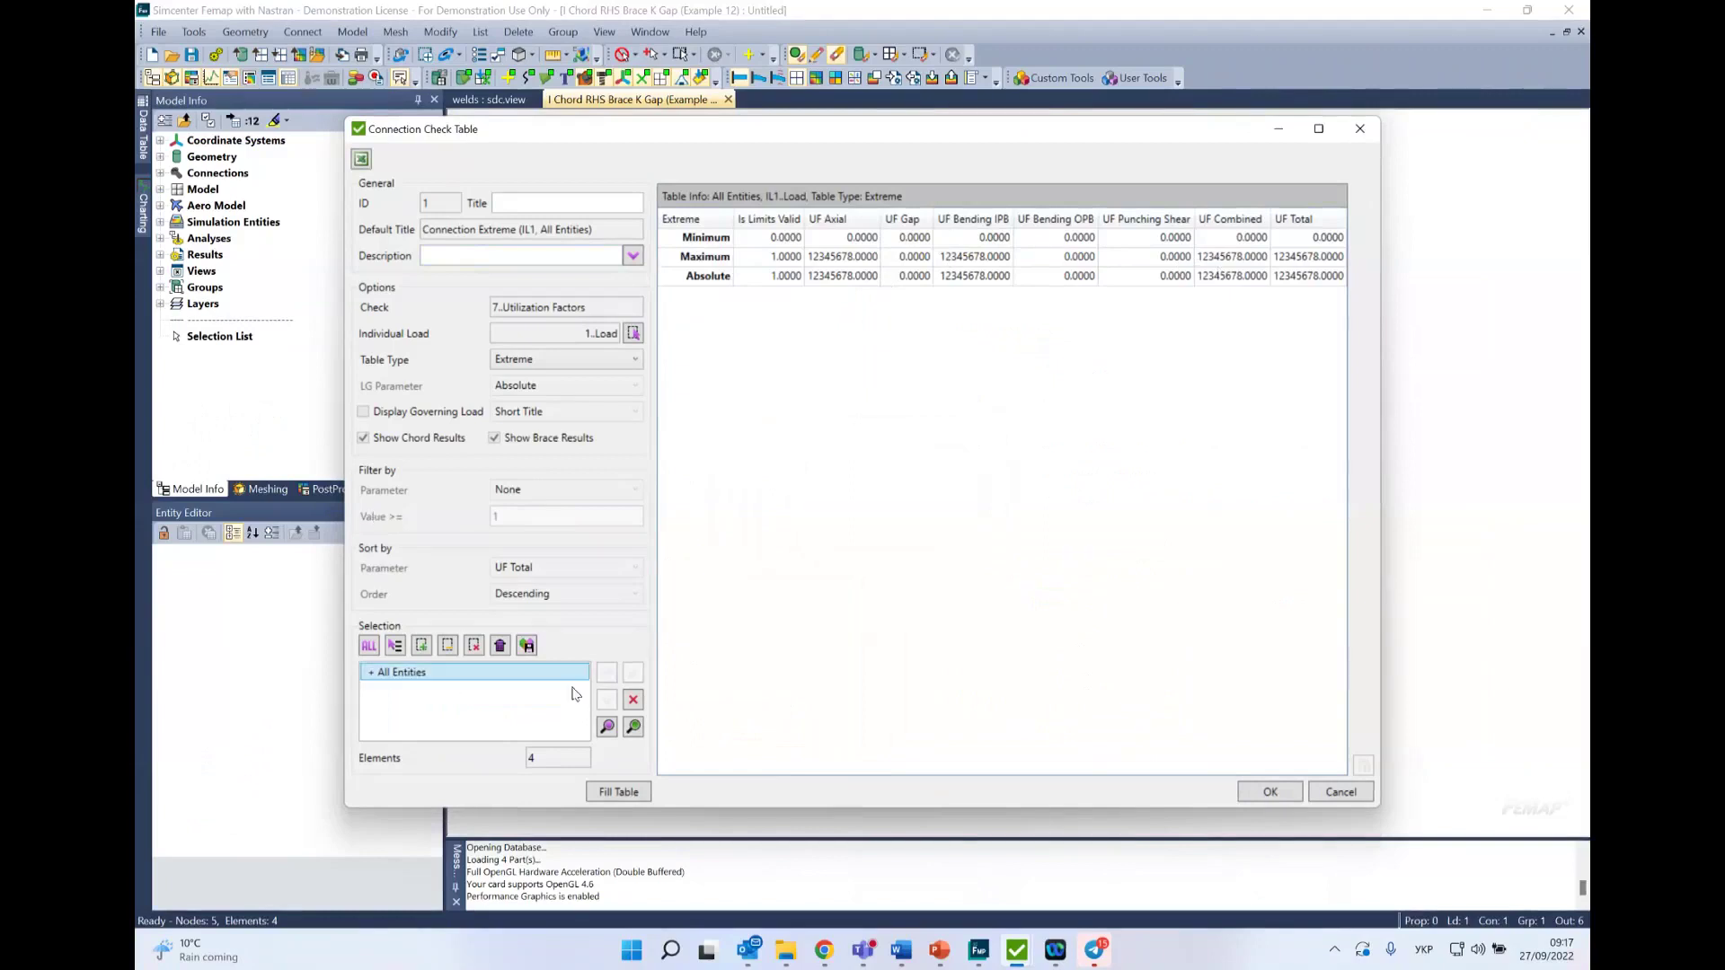
click(634, 702)
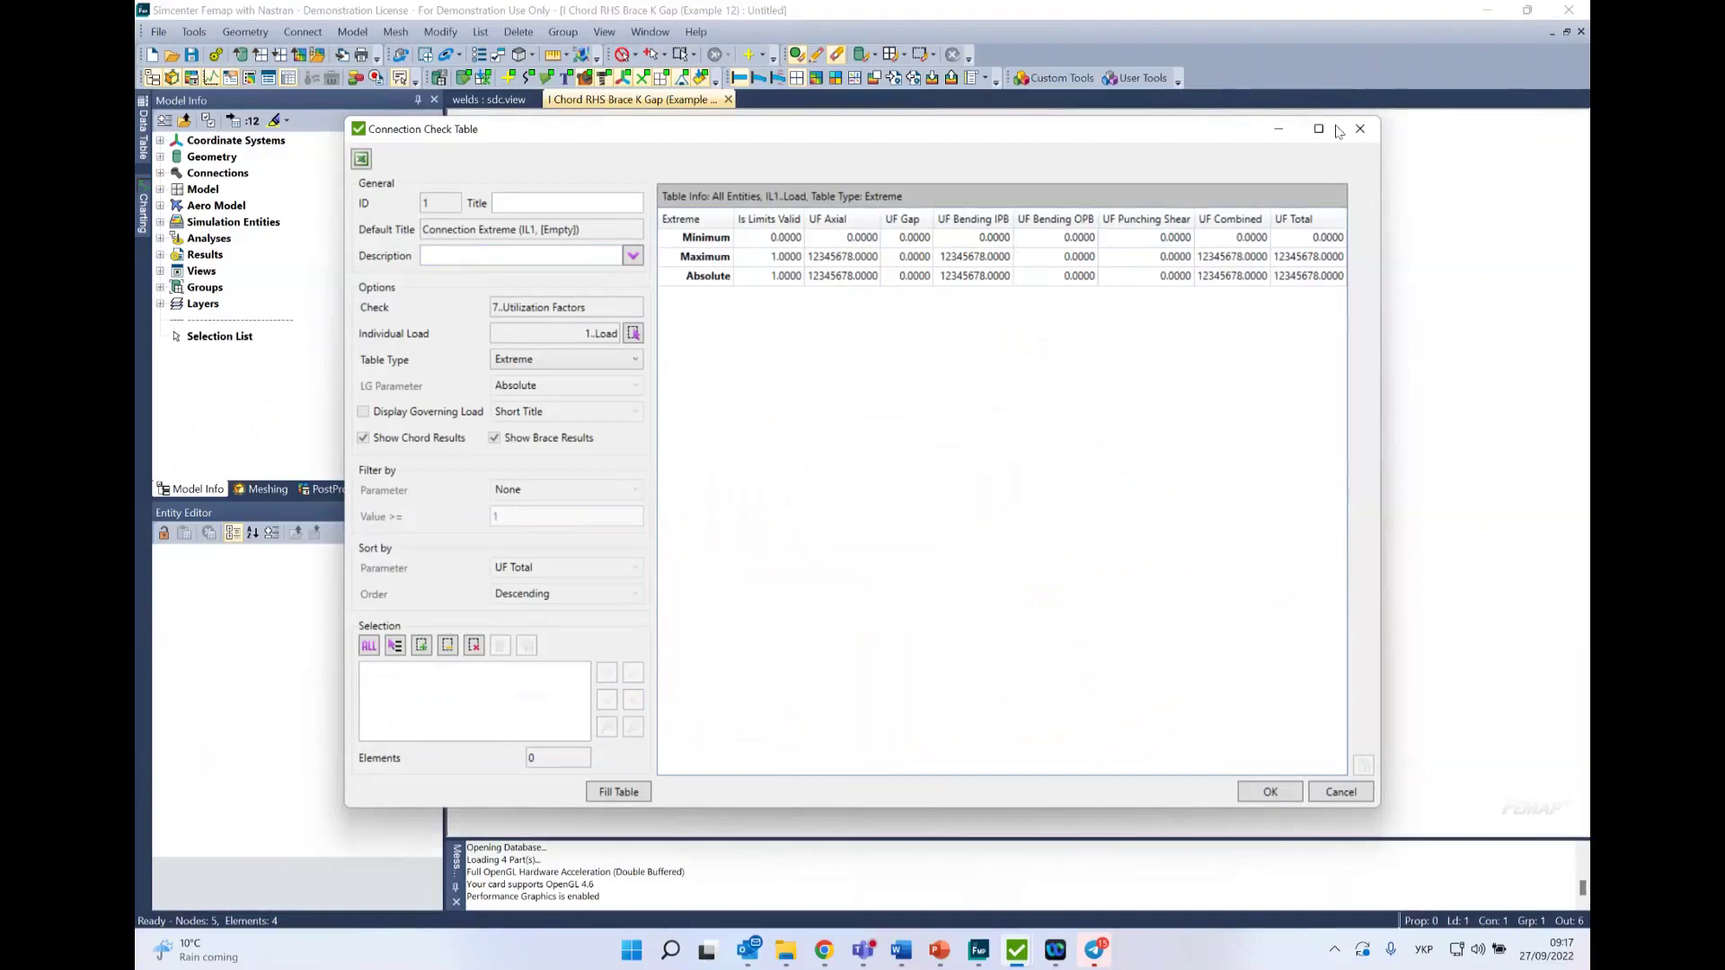
click(1341, 791)
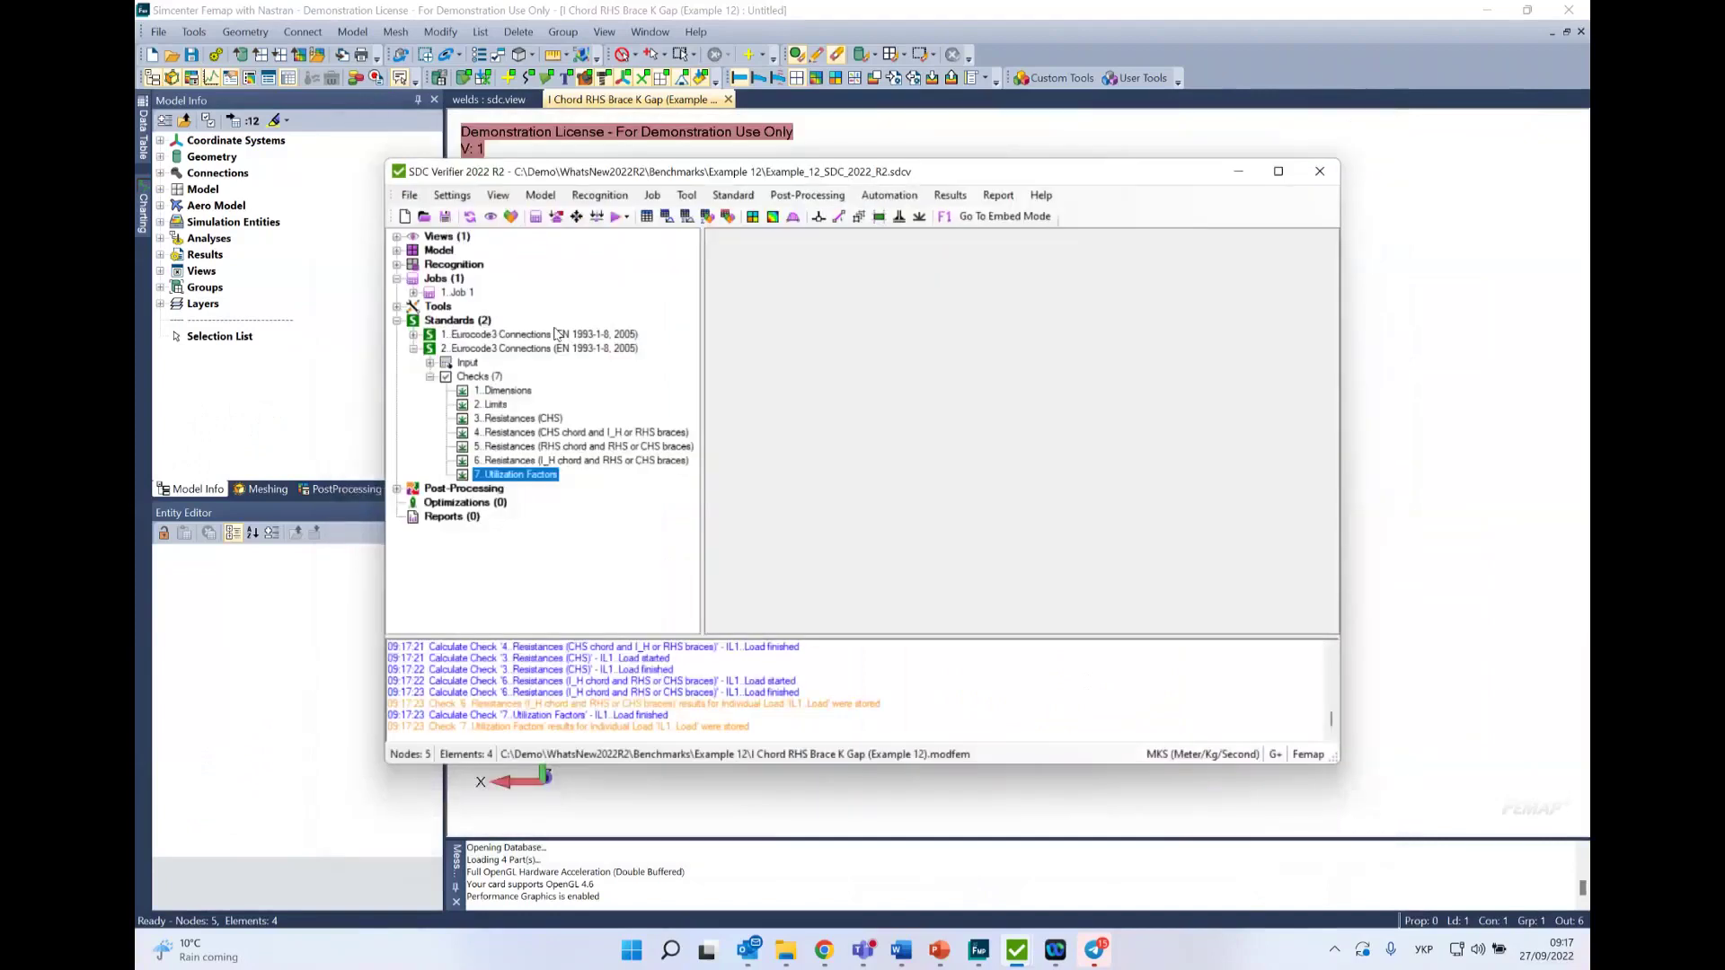
Step: Fill the saved Connection Expand table of the first standard's Utilization Factors check and review the brace results
click(413, 334)
click(446, 460)
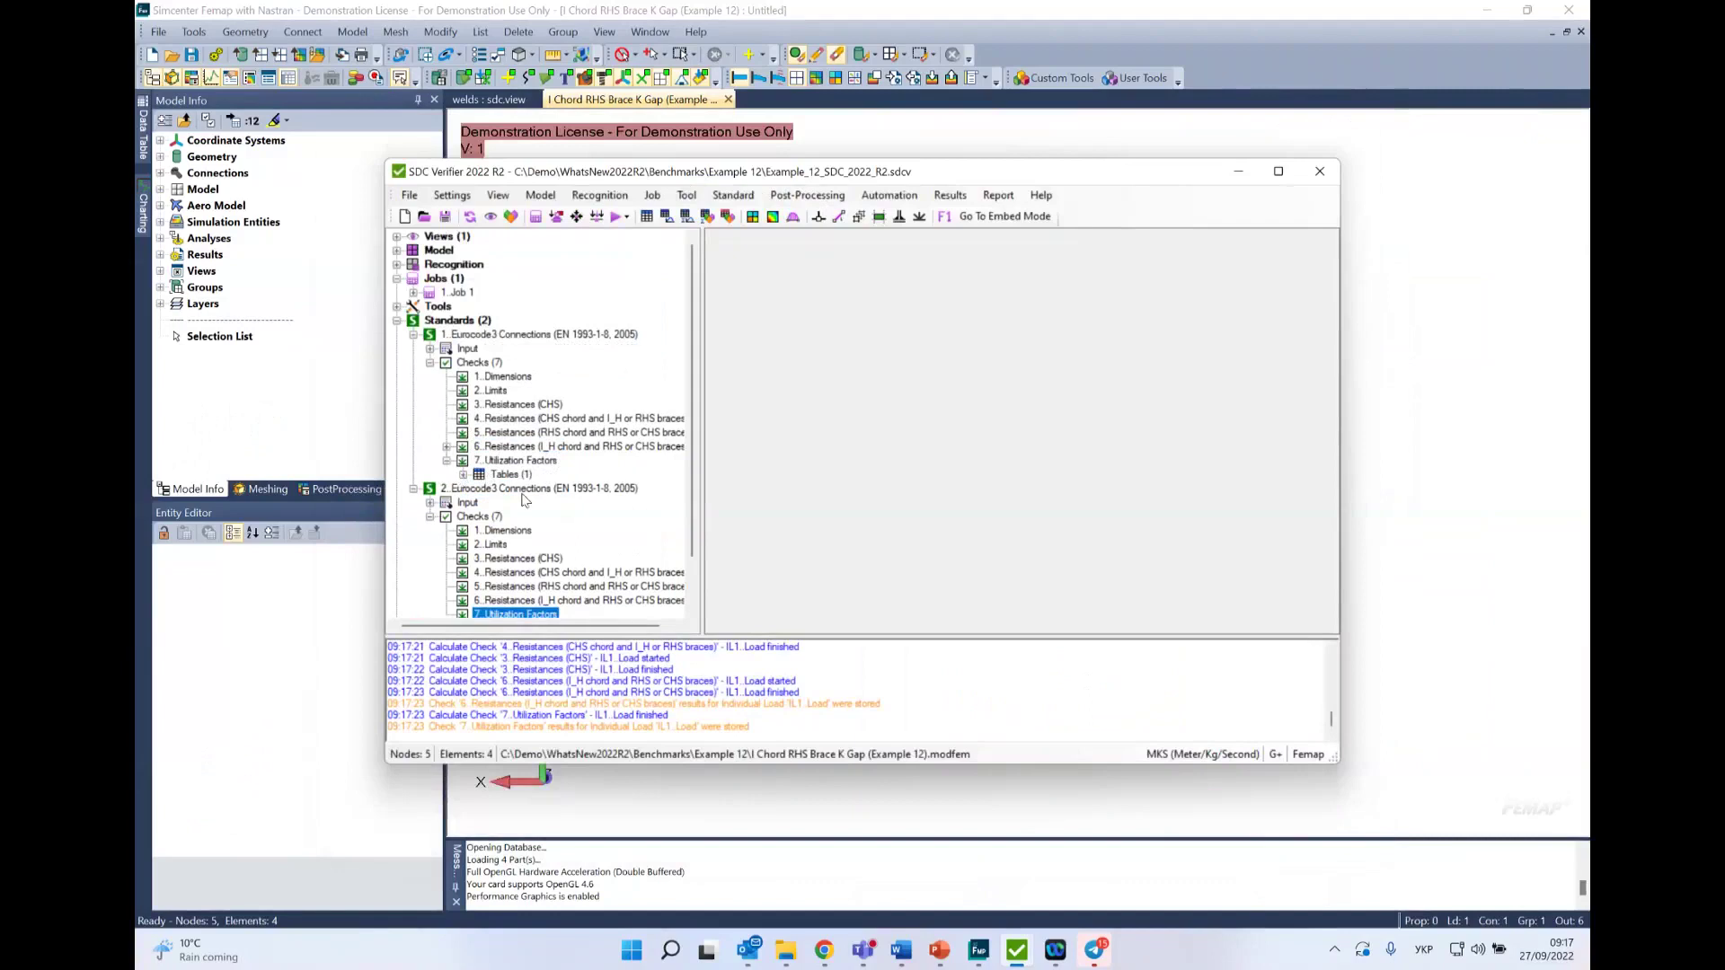
click(462, 474)
click(574, 488)
right_click(576, 490)
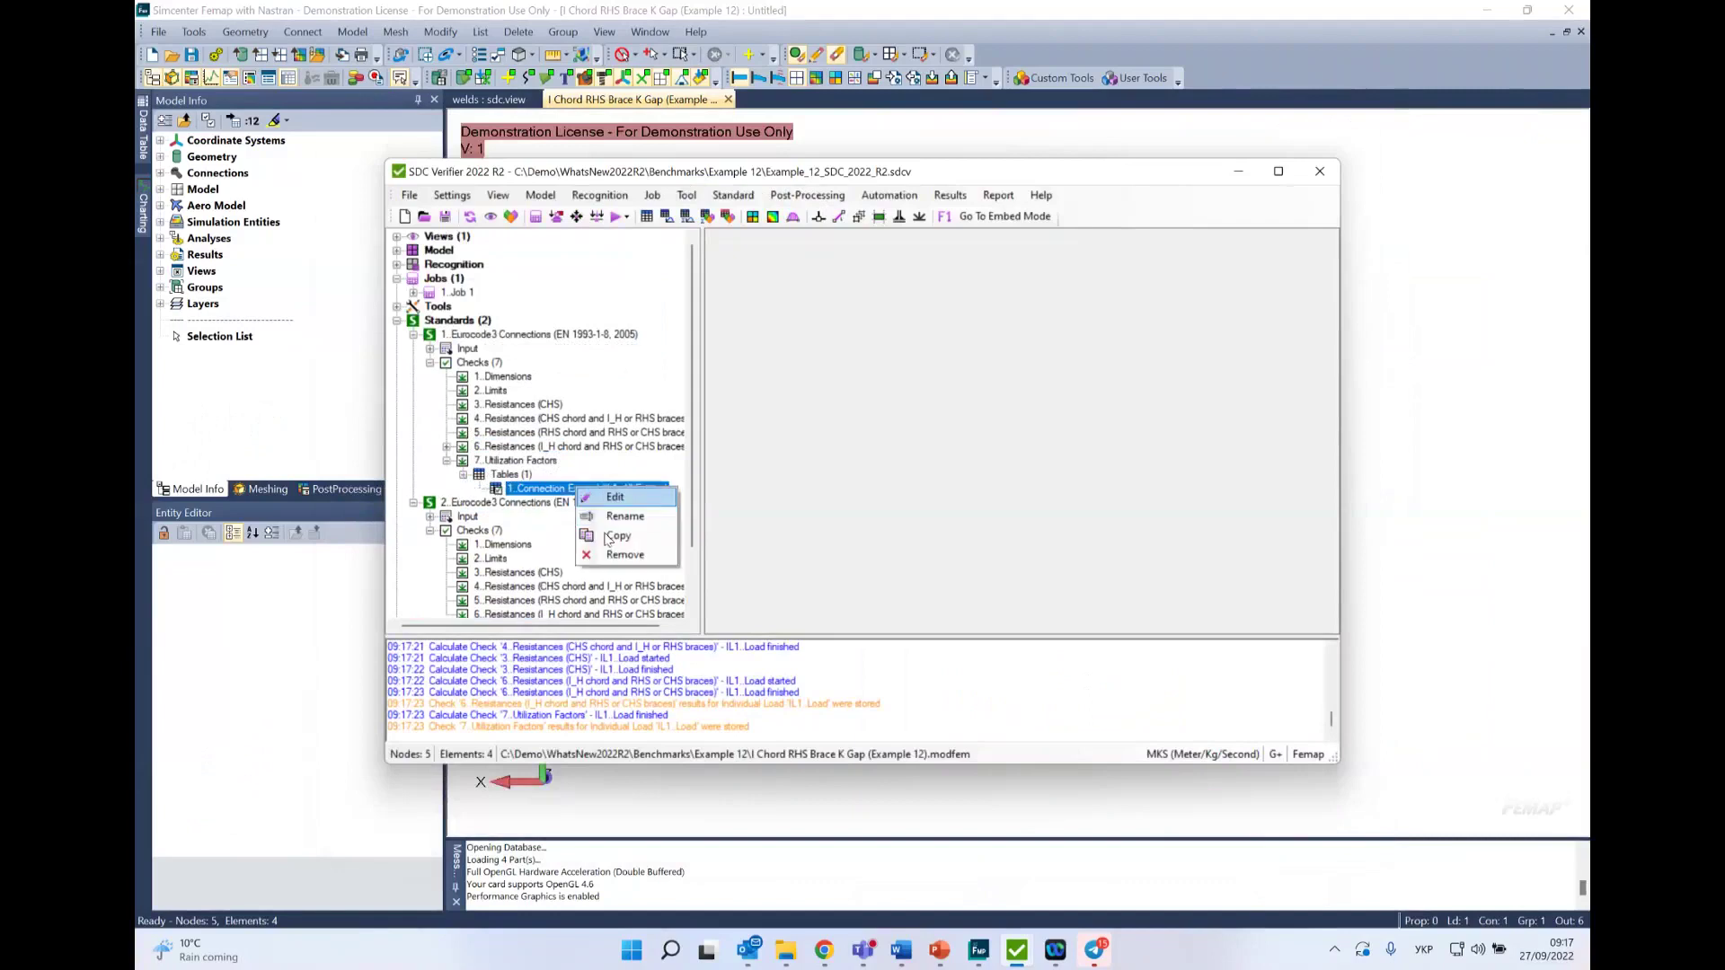
click(615, 497)
click(613, 793)
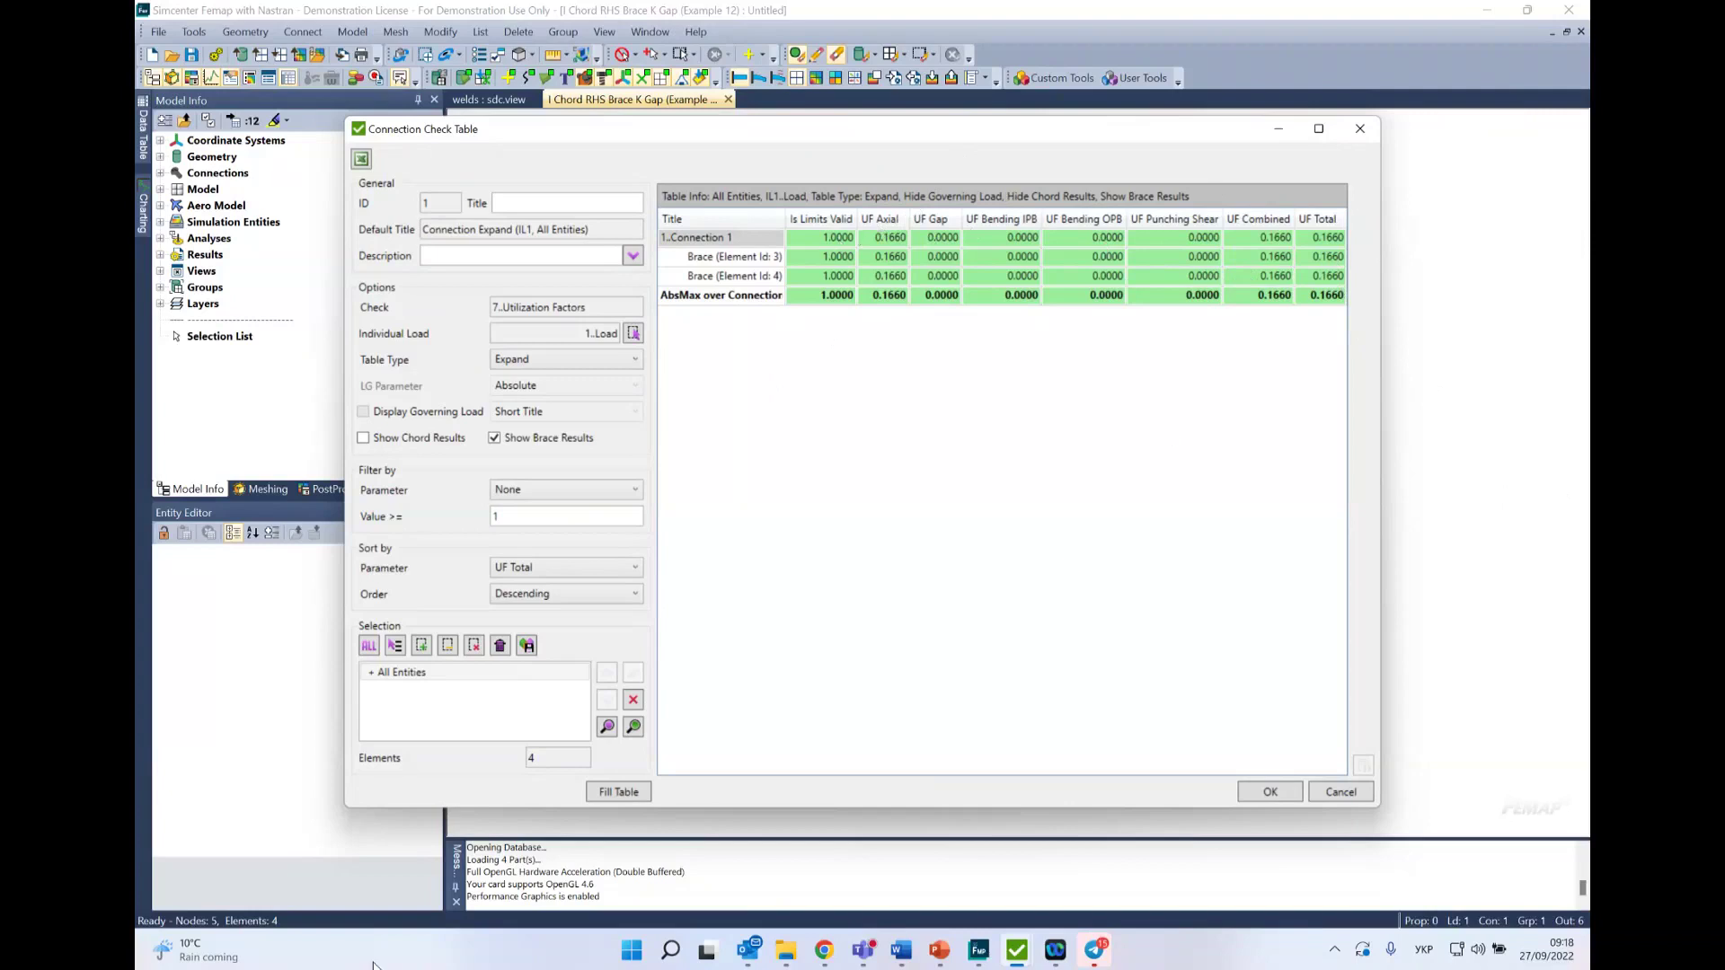
click(1341, 792)
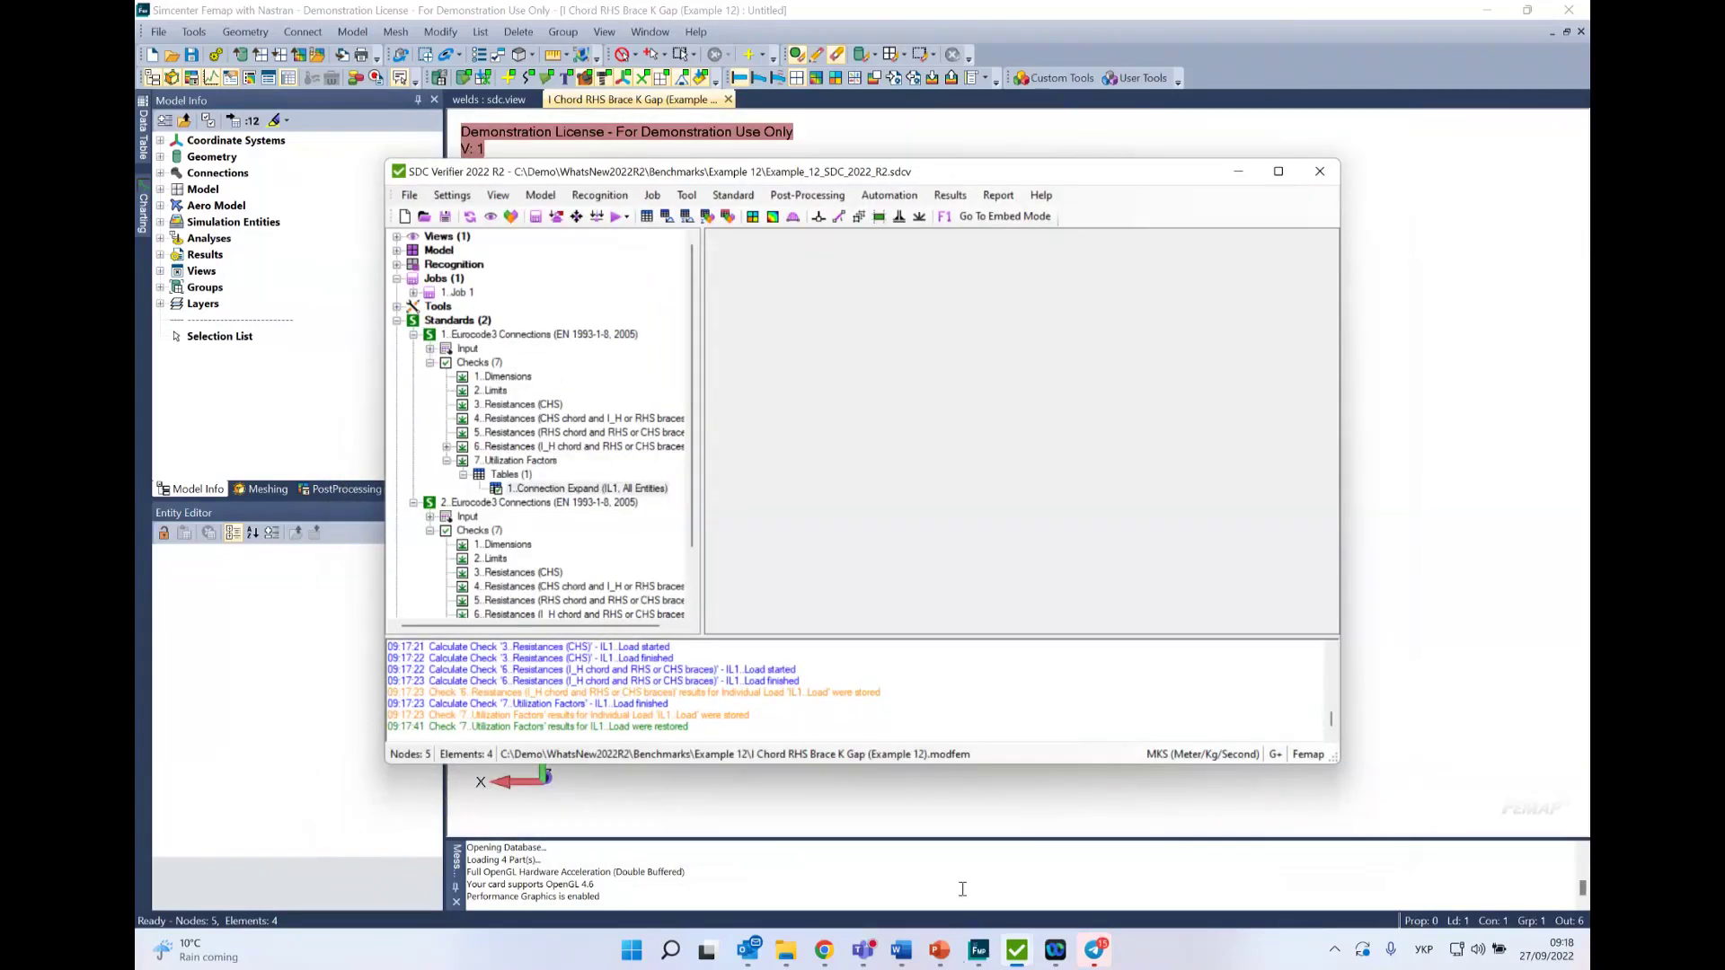
Step: Switch to PowerPoint and show the Optimization slide
click(940, 960)
click(220, 512)
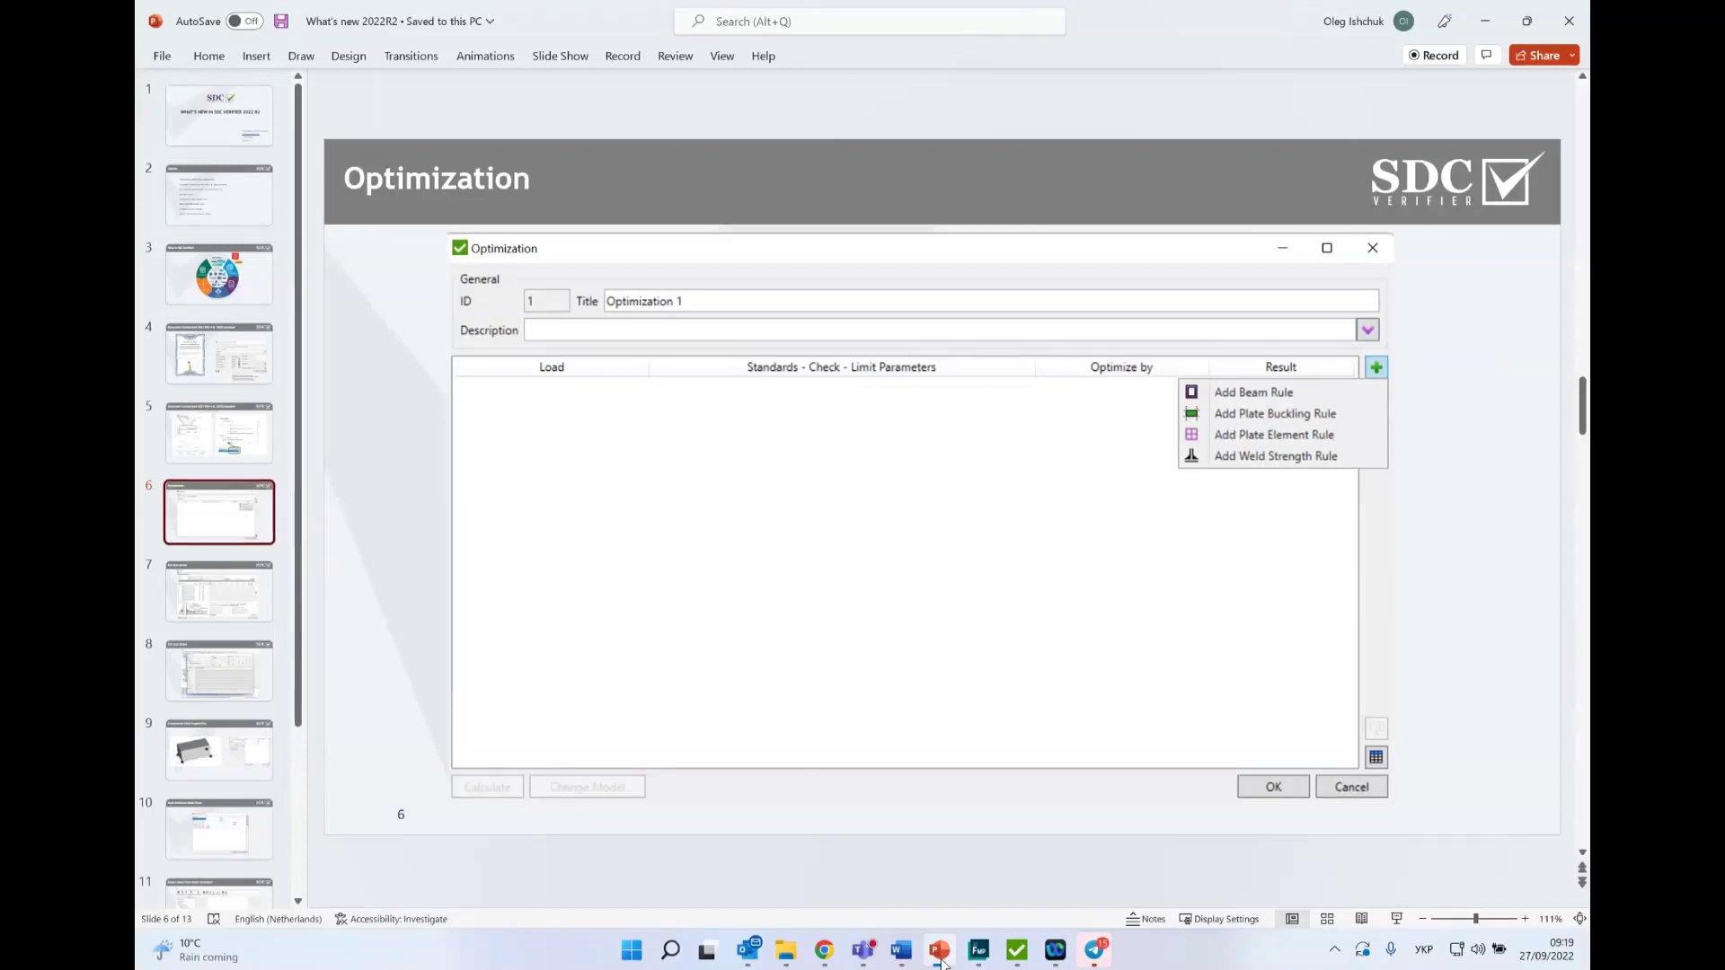
Step: Return to SDC Verifier, collapse the first Eurocode3 Connections standard and close the Example 12 project
mouse_move(1016, 950)
click(1078, 835)
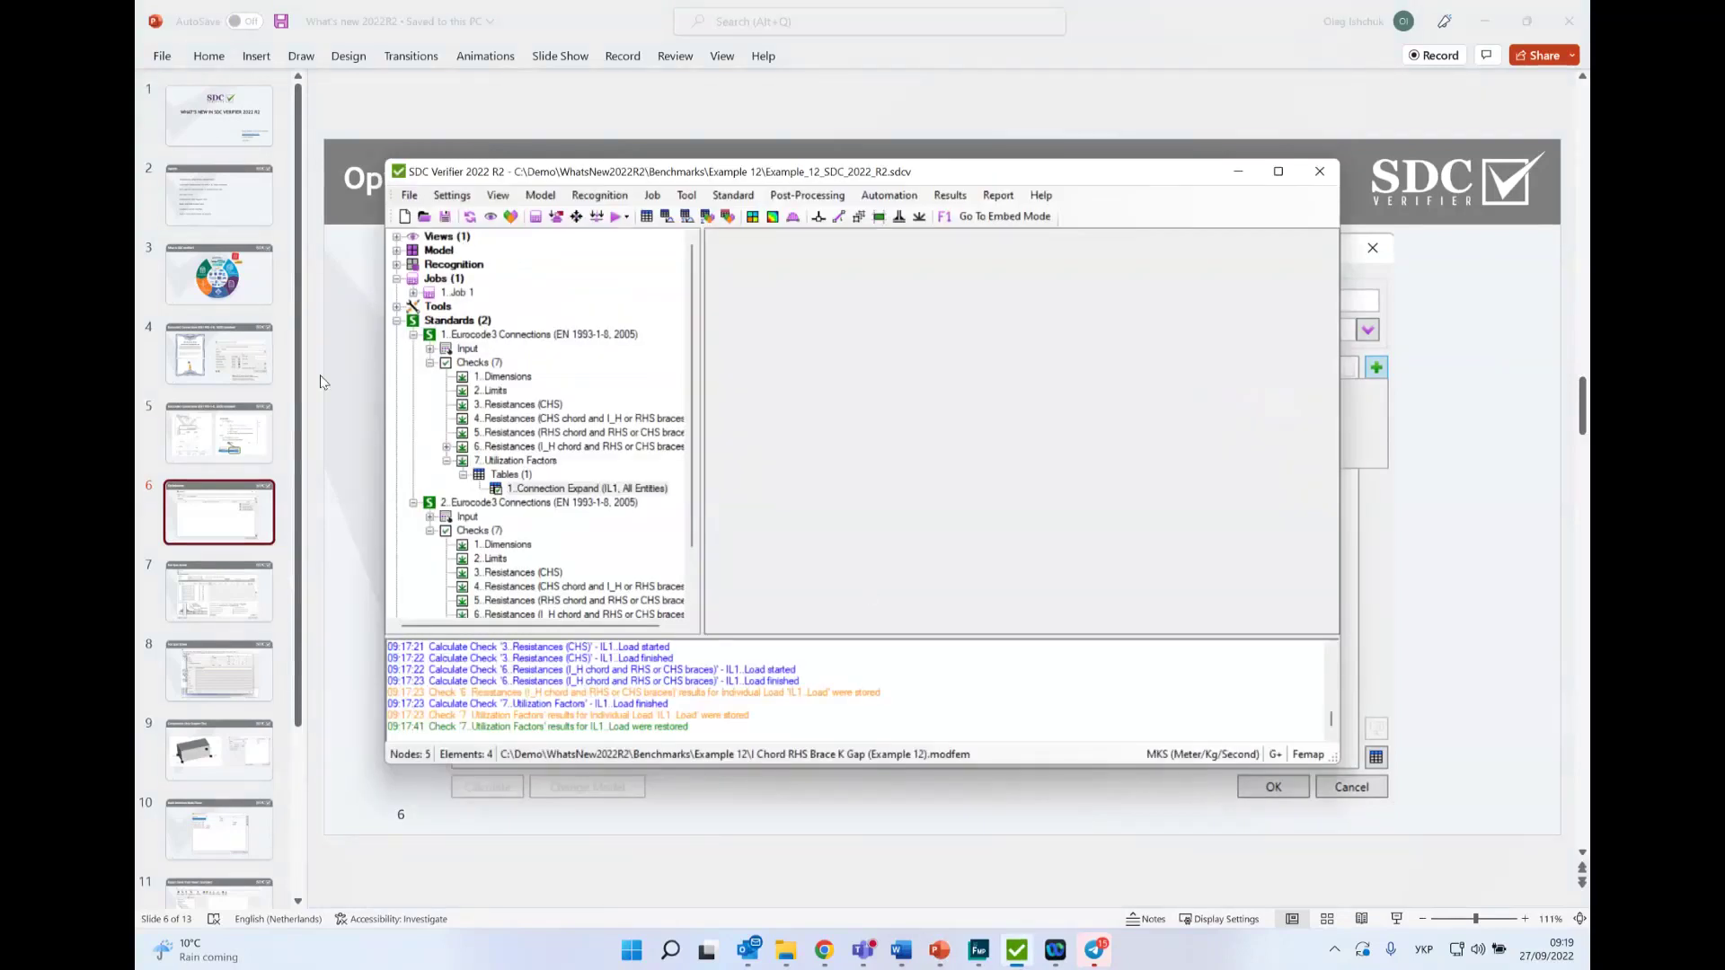
double_click(426, 338)
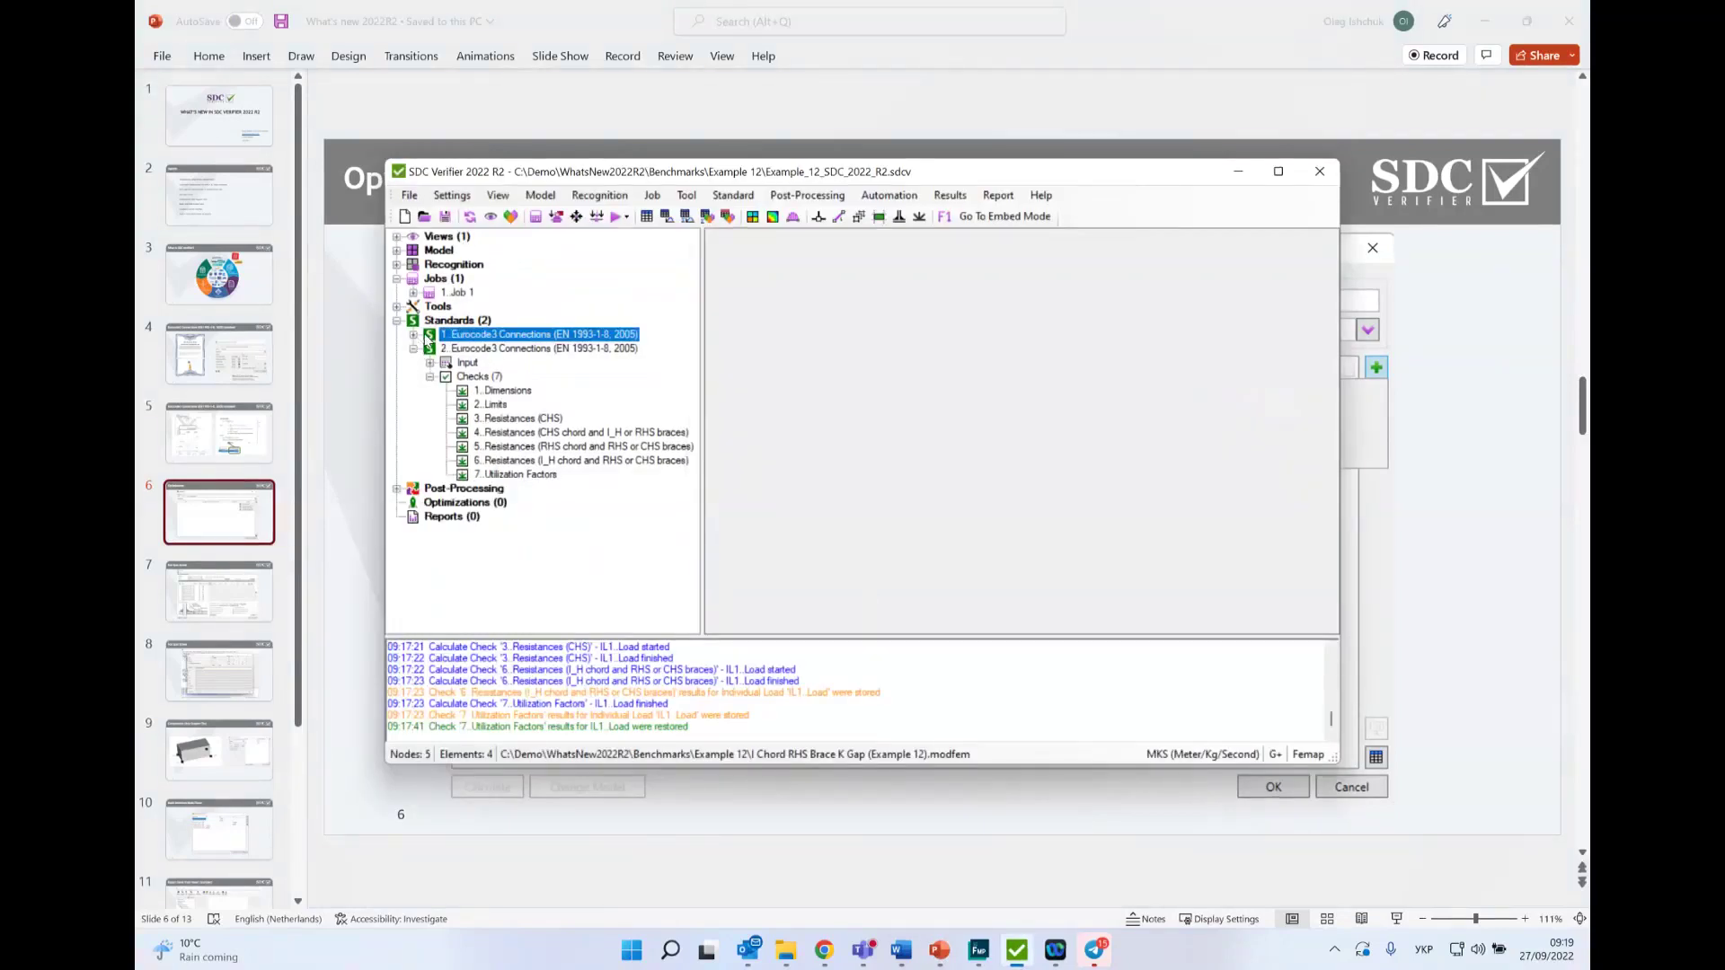
click(1327, 173)
click(898, 538)
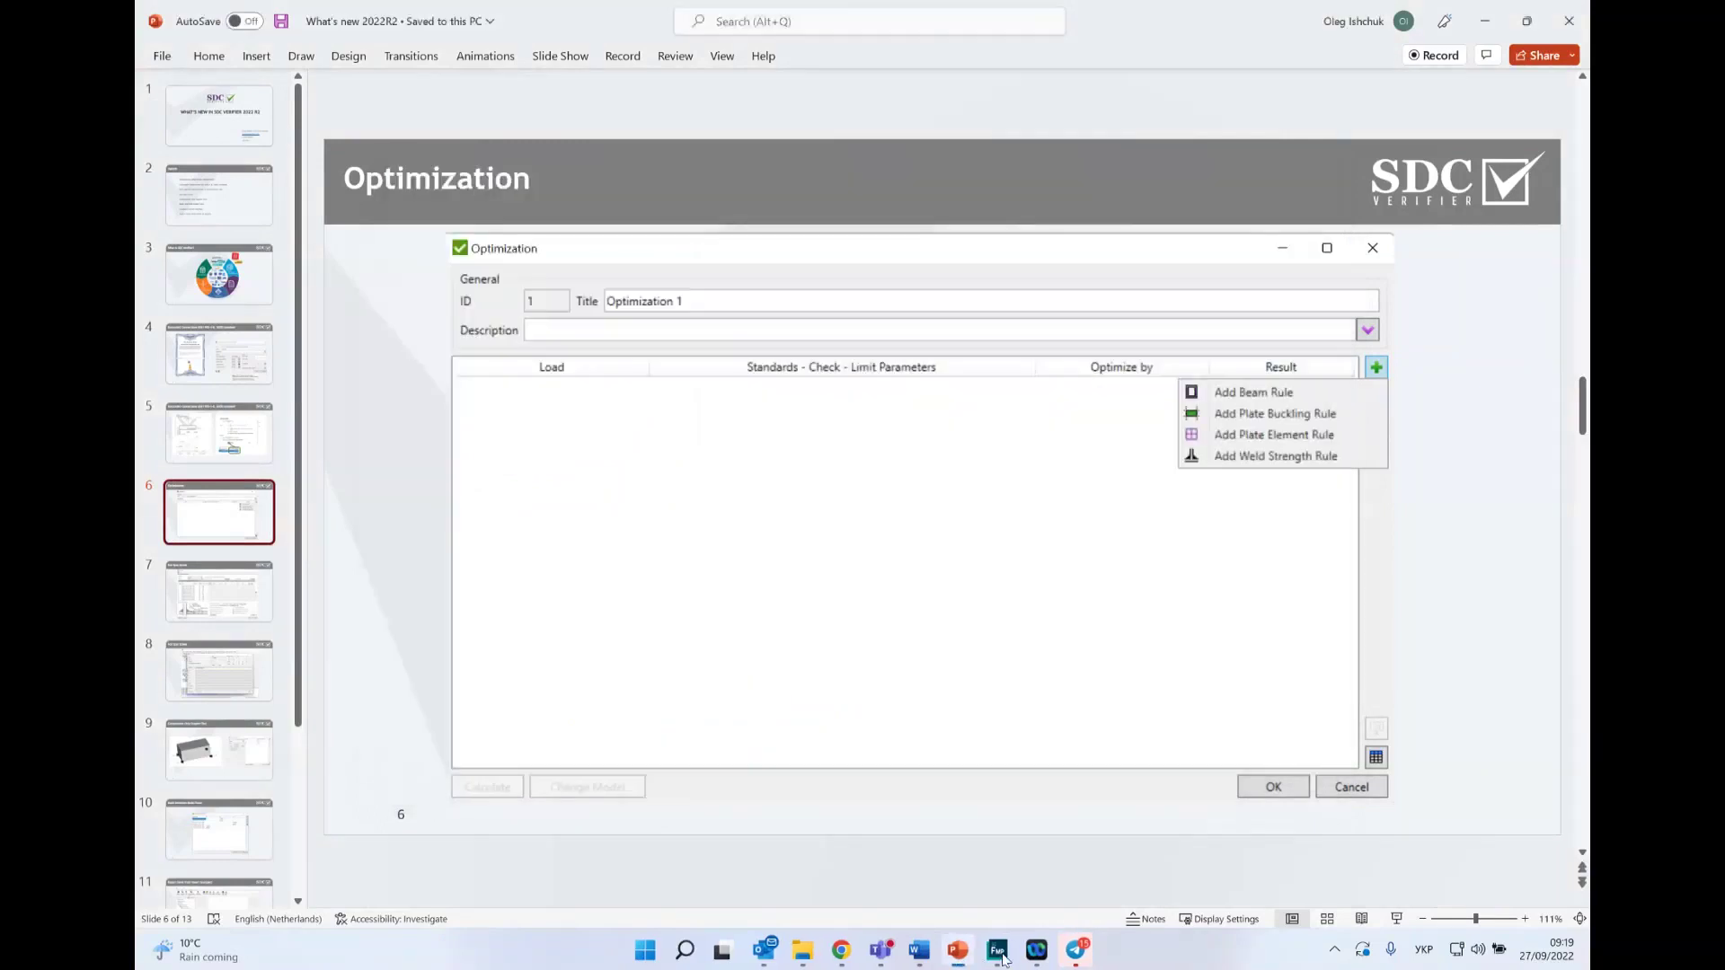
Step: Switch to Femap and show the full welds model instead of only the active group
click(1002, 955)
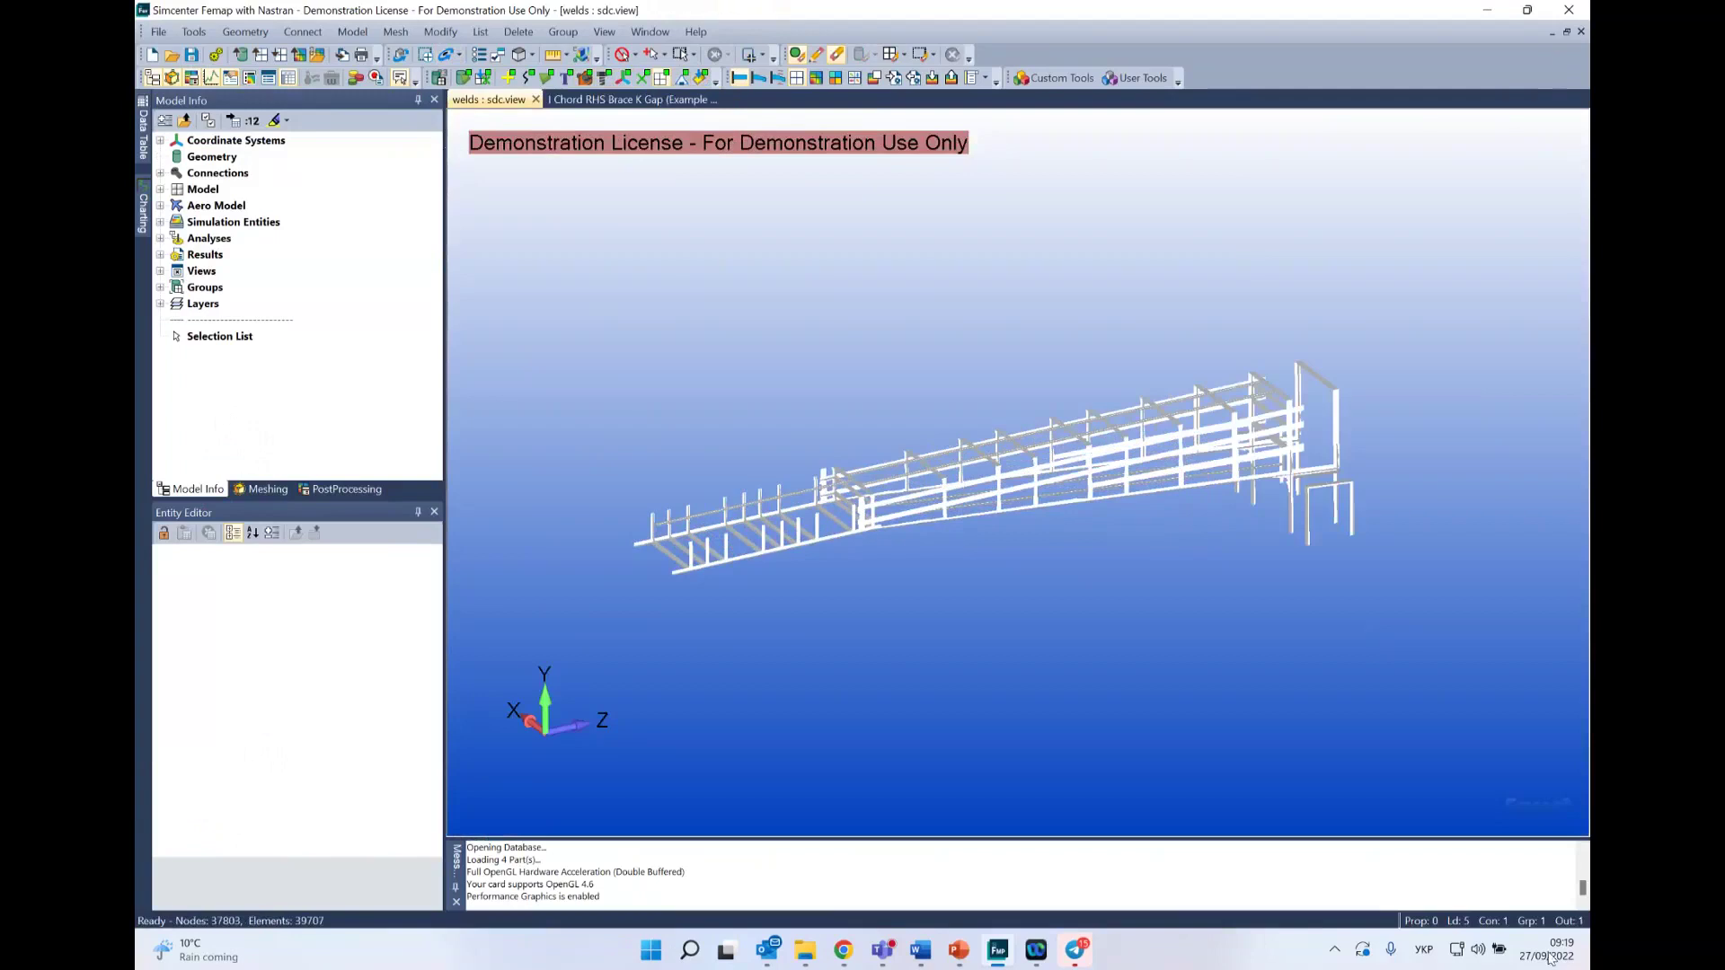
click(1533, 926)
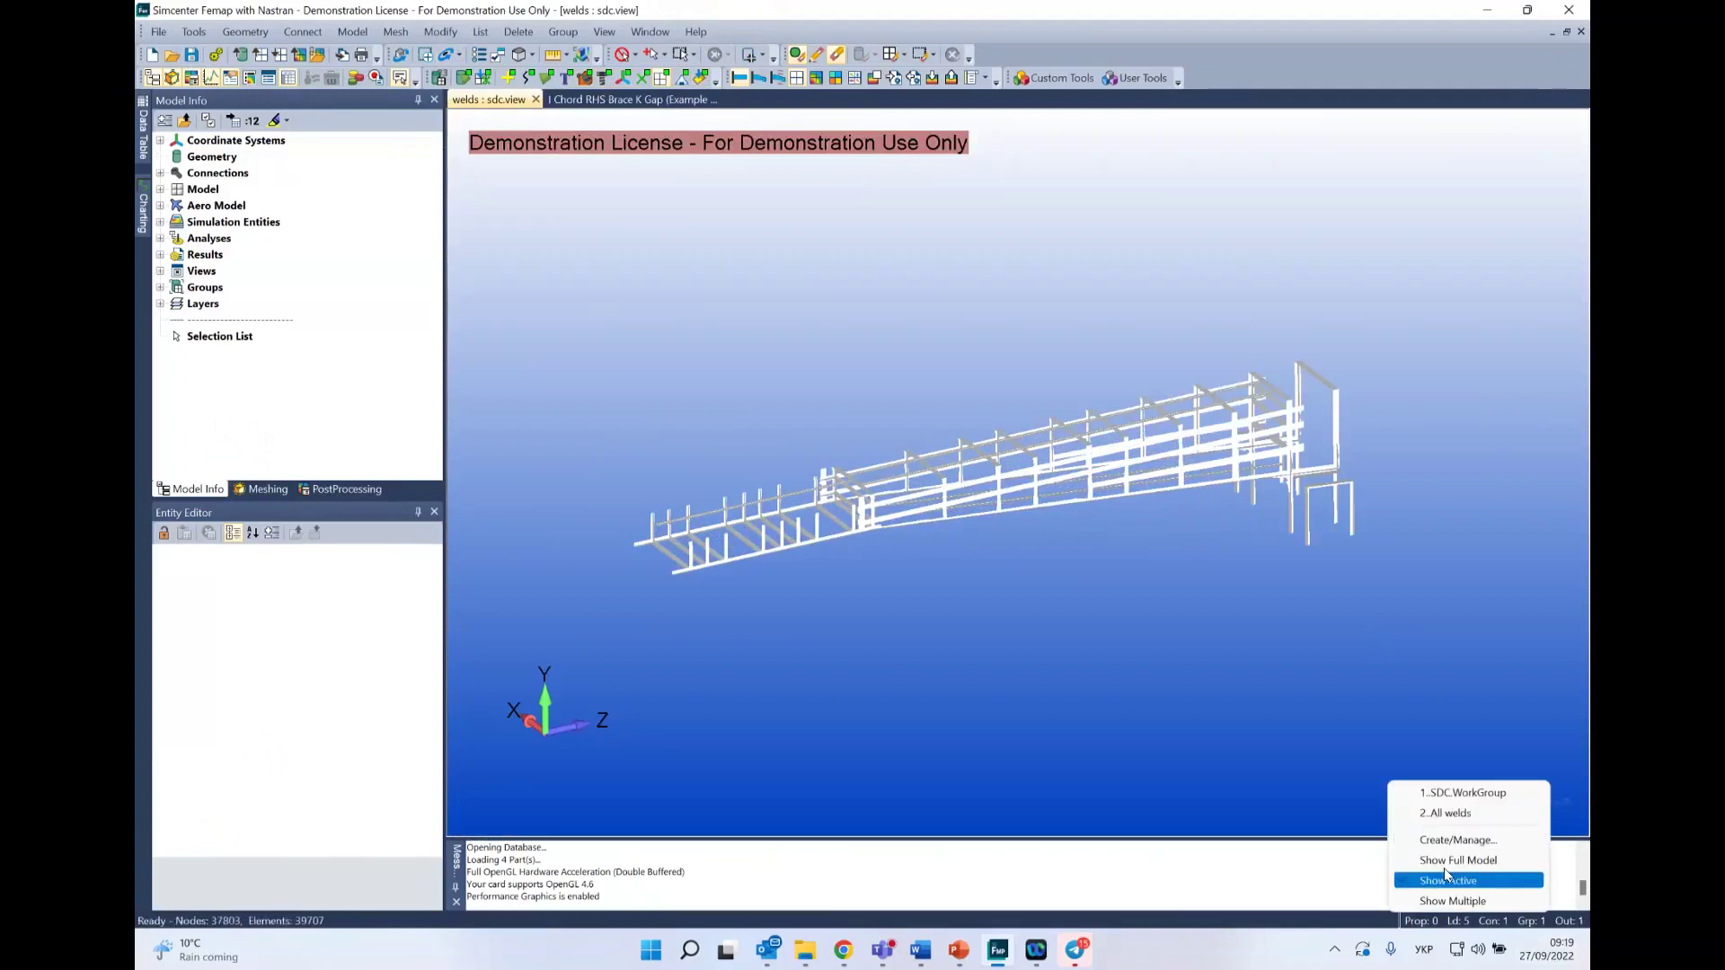
click(1437, 876)
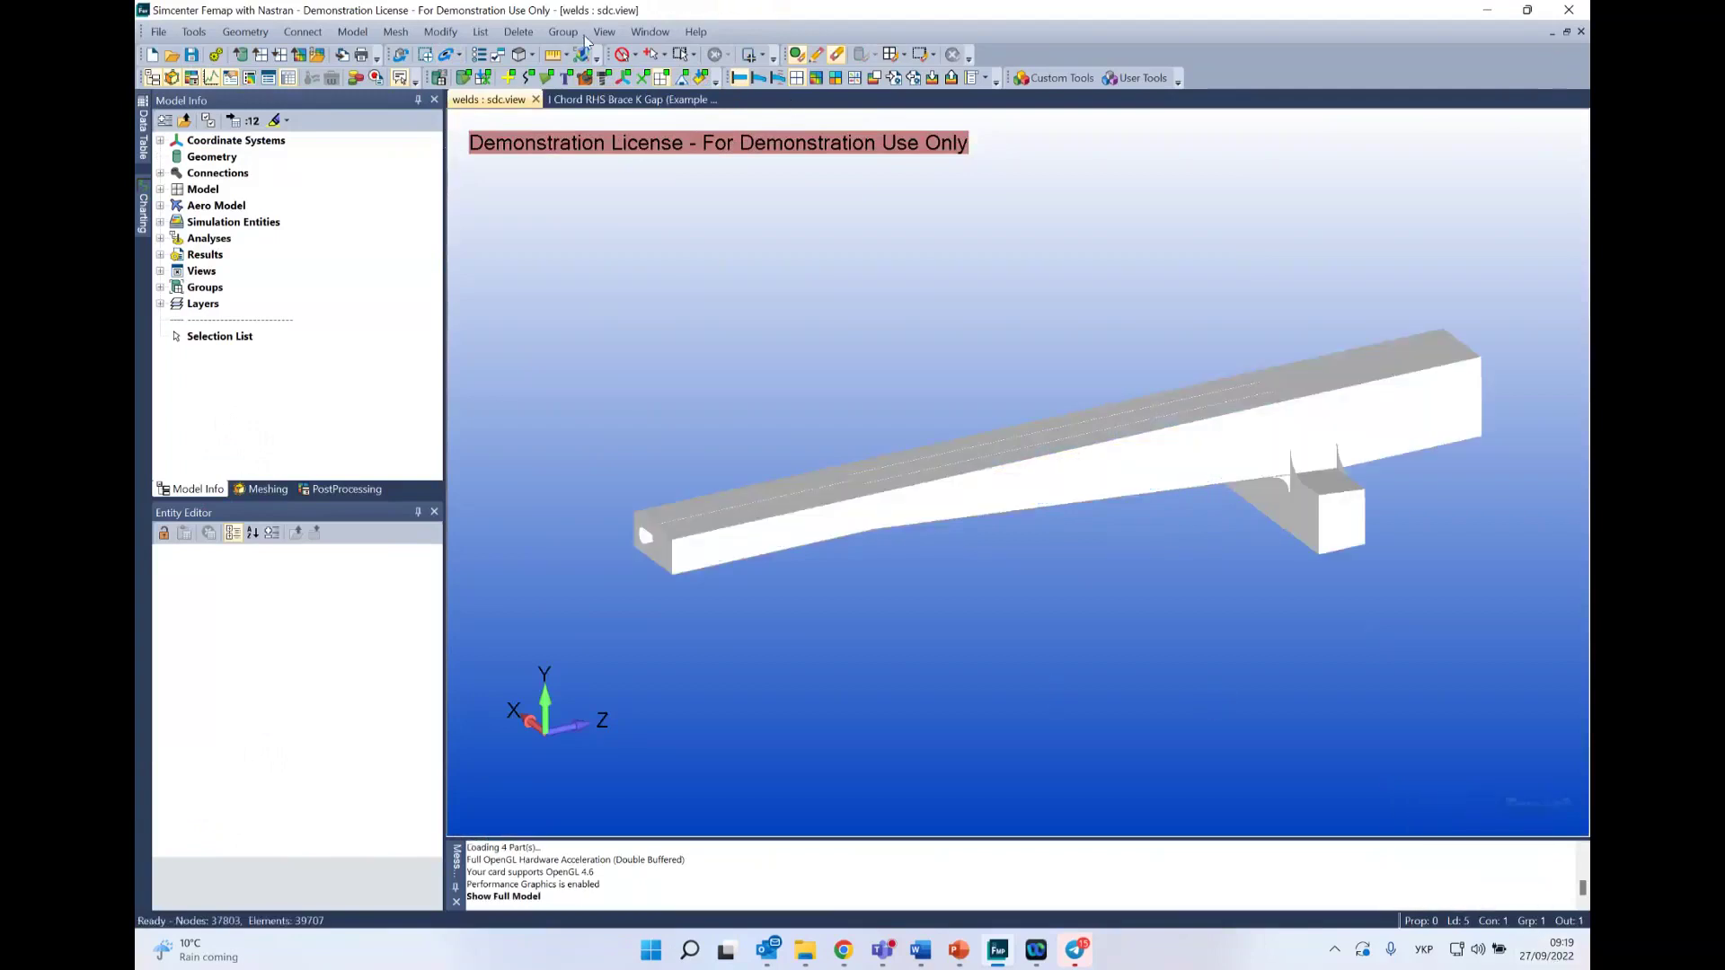
Step: Adjust the welds model's display style to a Solid view with the element edges shown
click(530, 57)
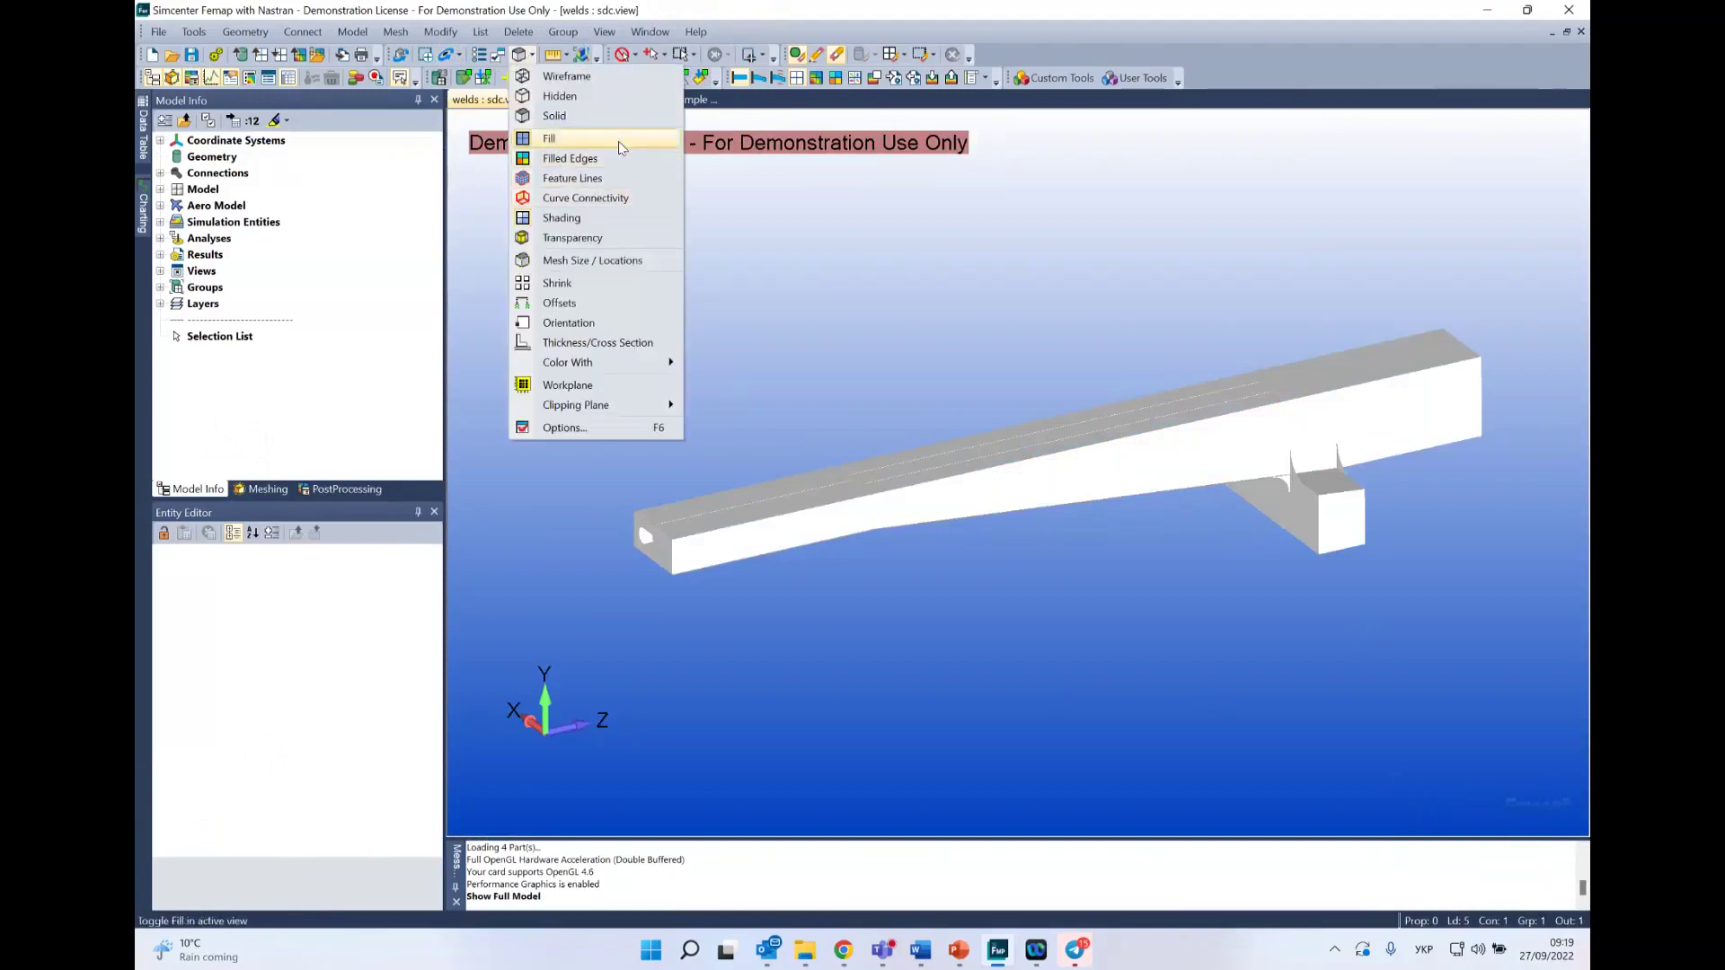
click(607, 160)
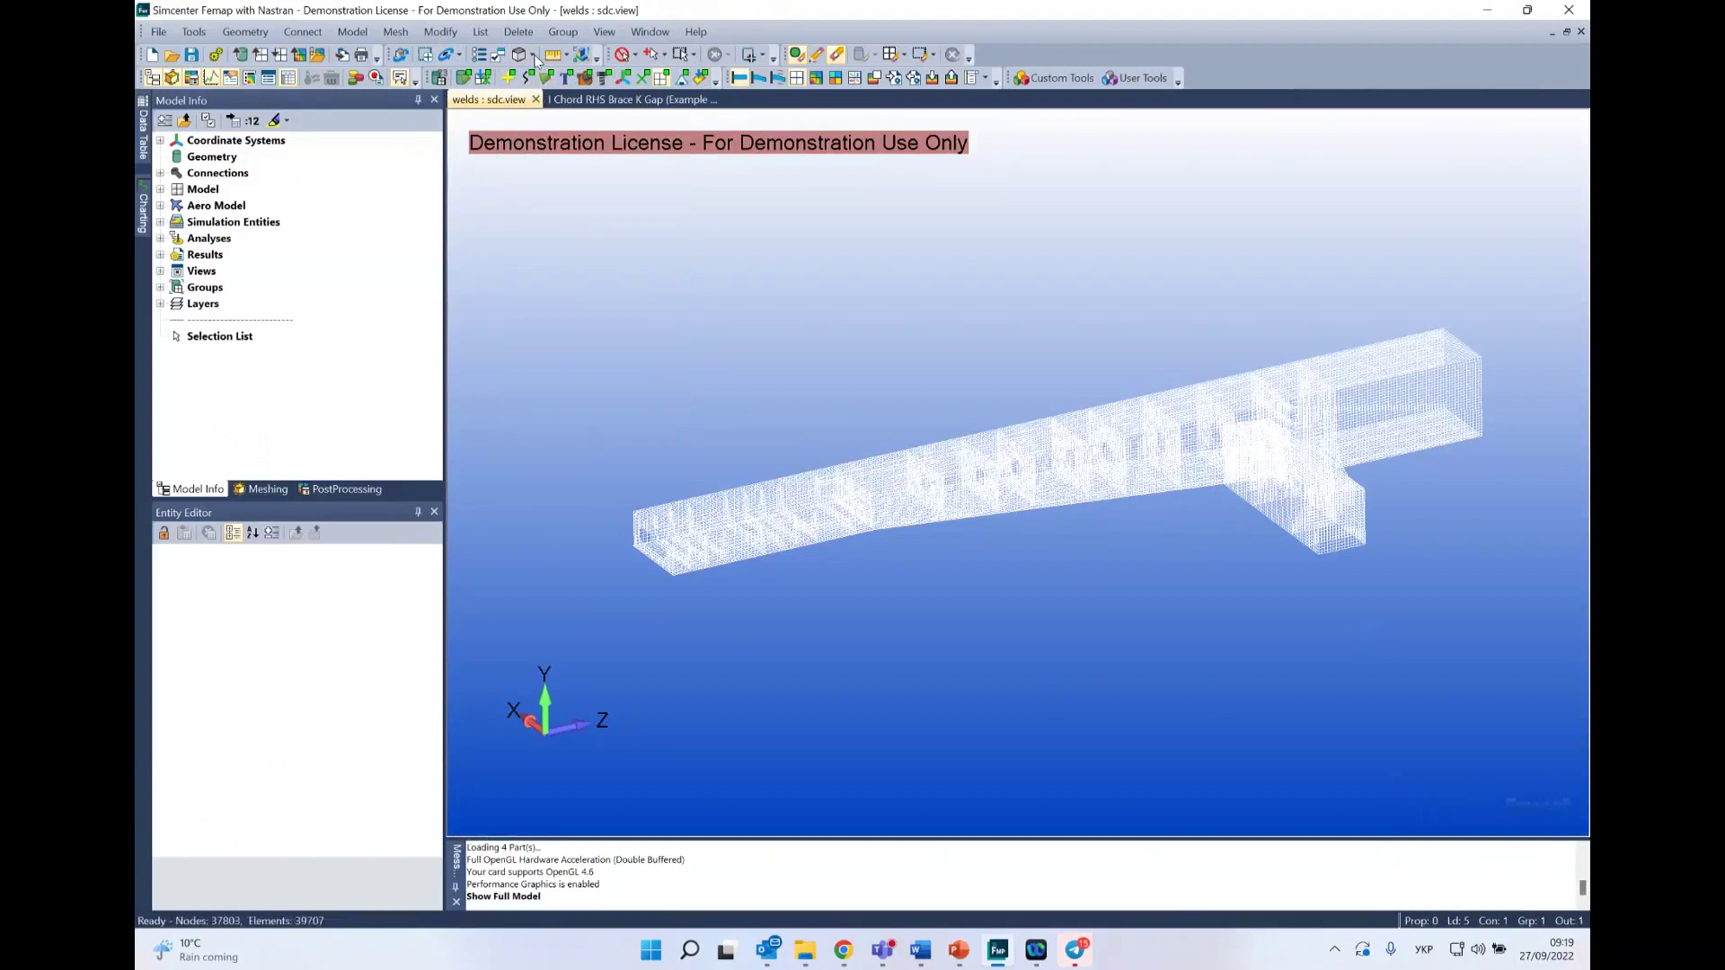
click(532, 57)
click(569, 178)
mouse_move(1055, 543)
middle_down()
mouse_move(1070, 515)
mouse_move(1044, 564)
mouse_move(1024, 539)
middle_up()
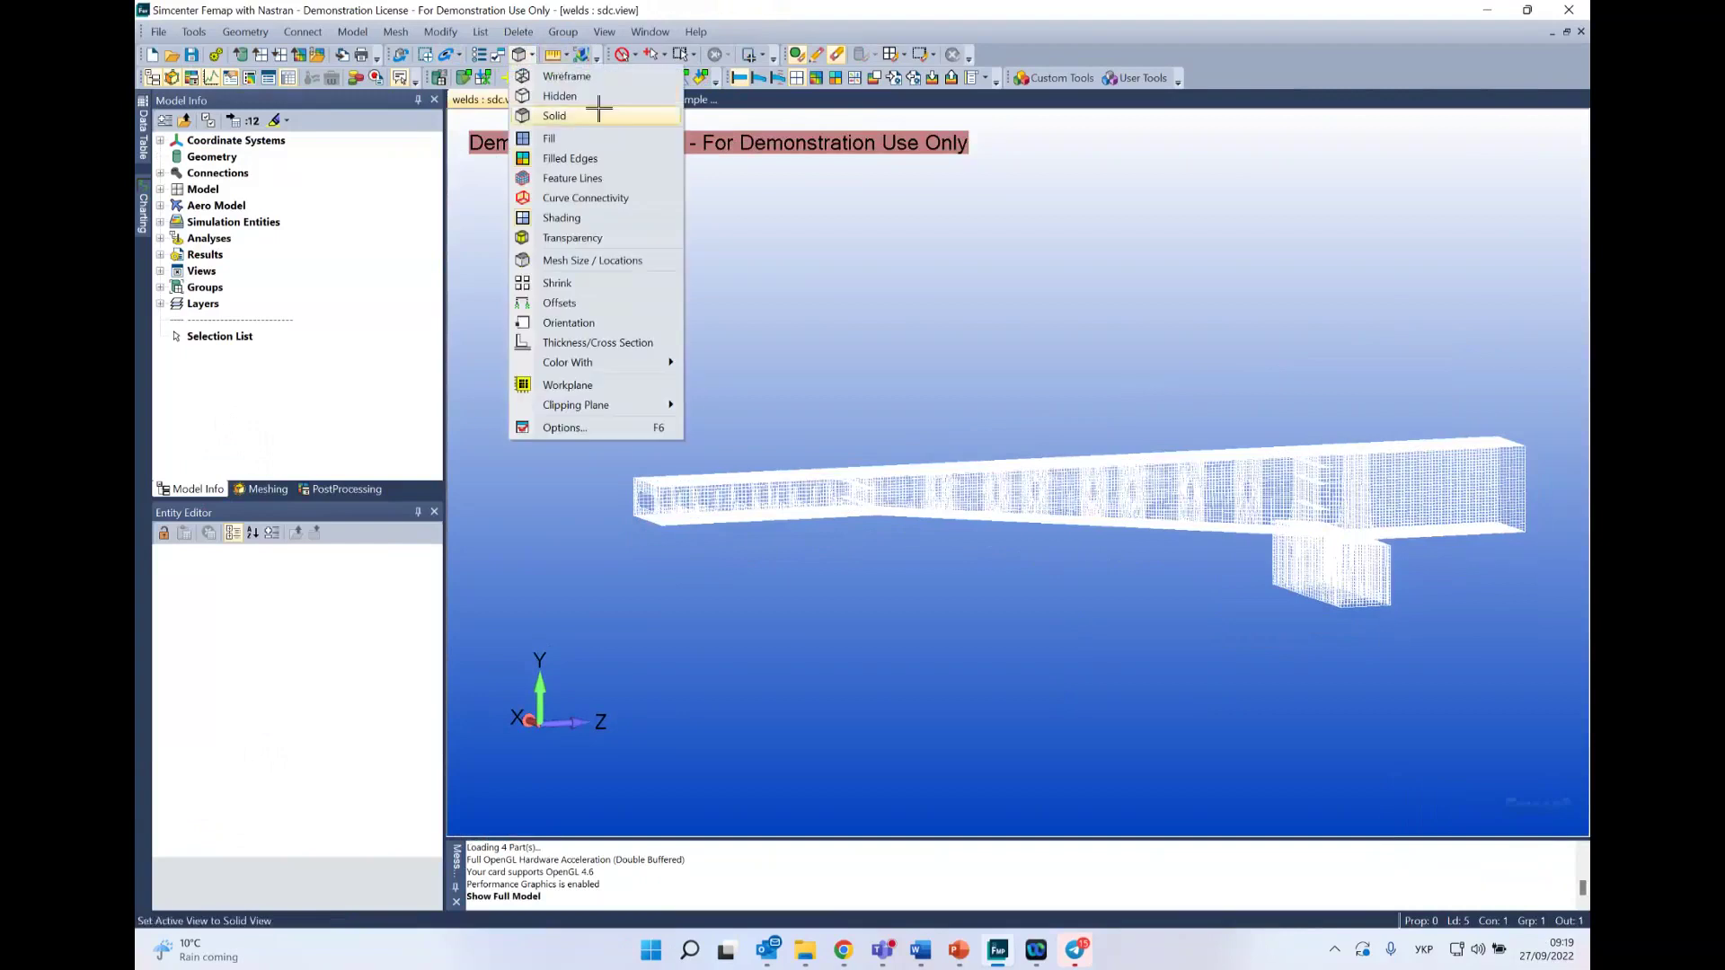
click(600, 115)
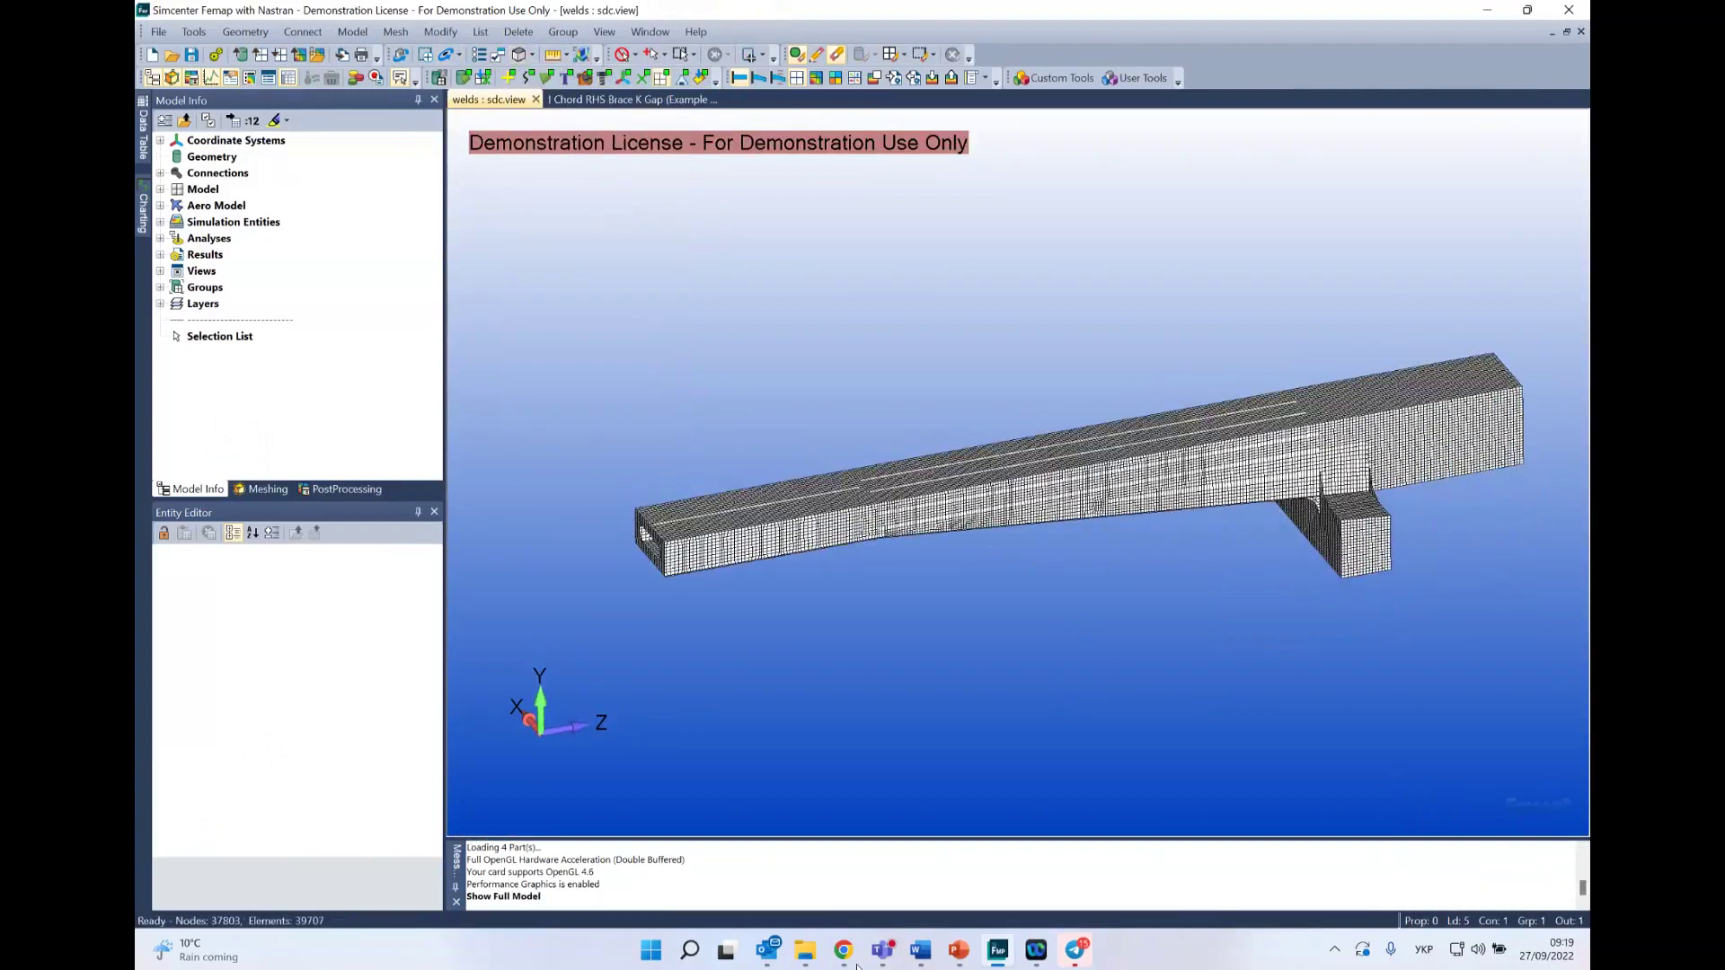
Step: Open the welds SDC Verifier project from the WhatsNew2022R2 folder in File Explorer
click(802, 956)
click(816, 141)
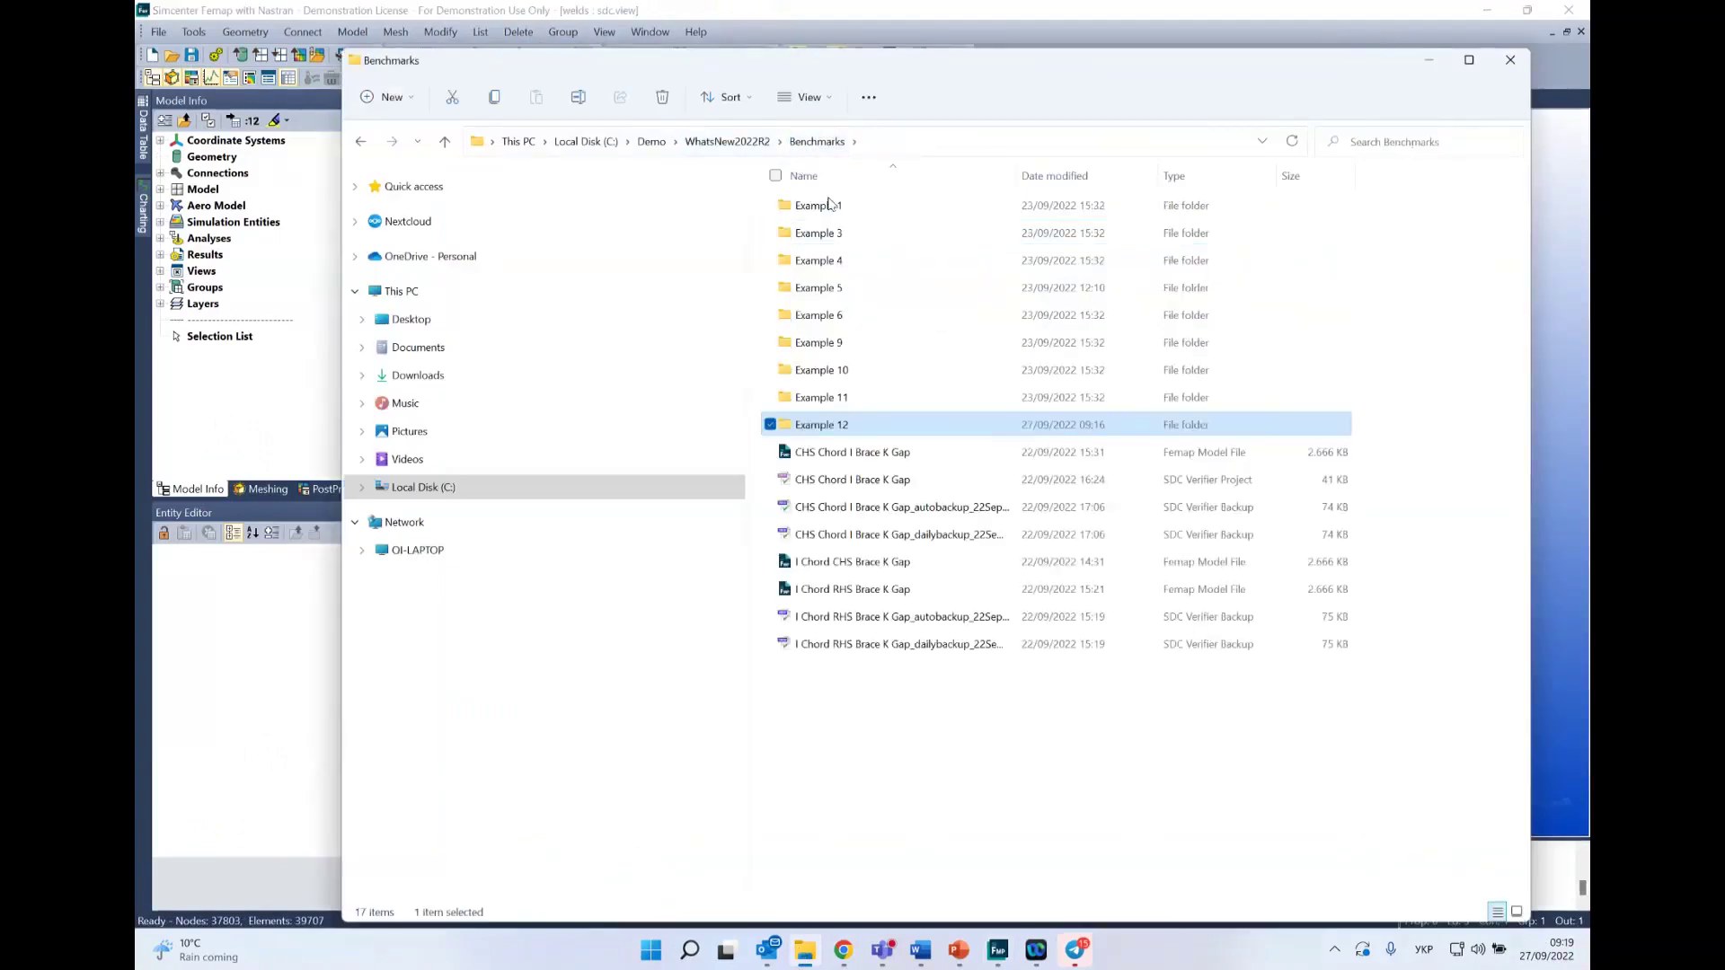
click(360, 141)
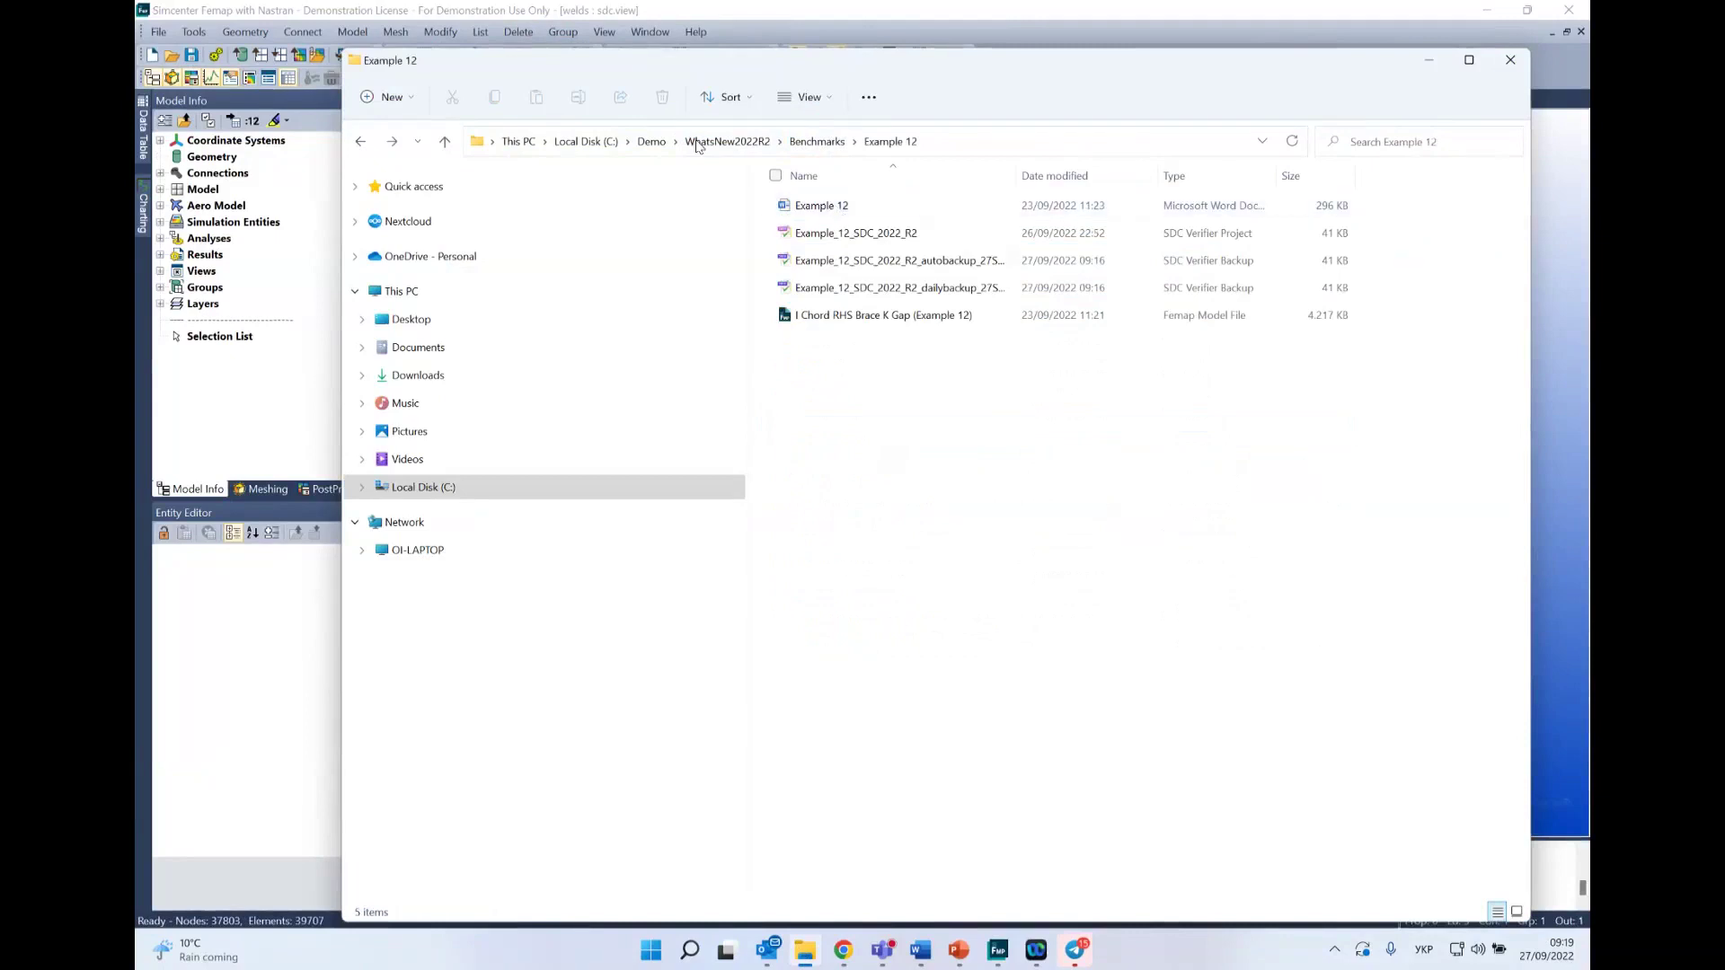
click(727, 141)
double_click(830, 259)
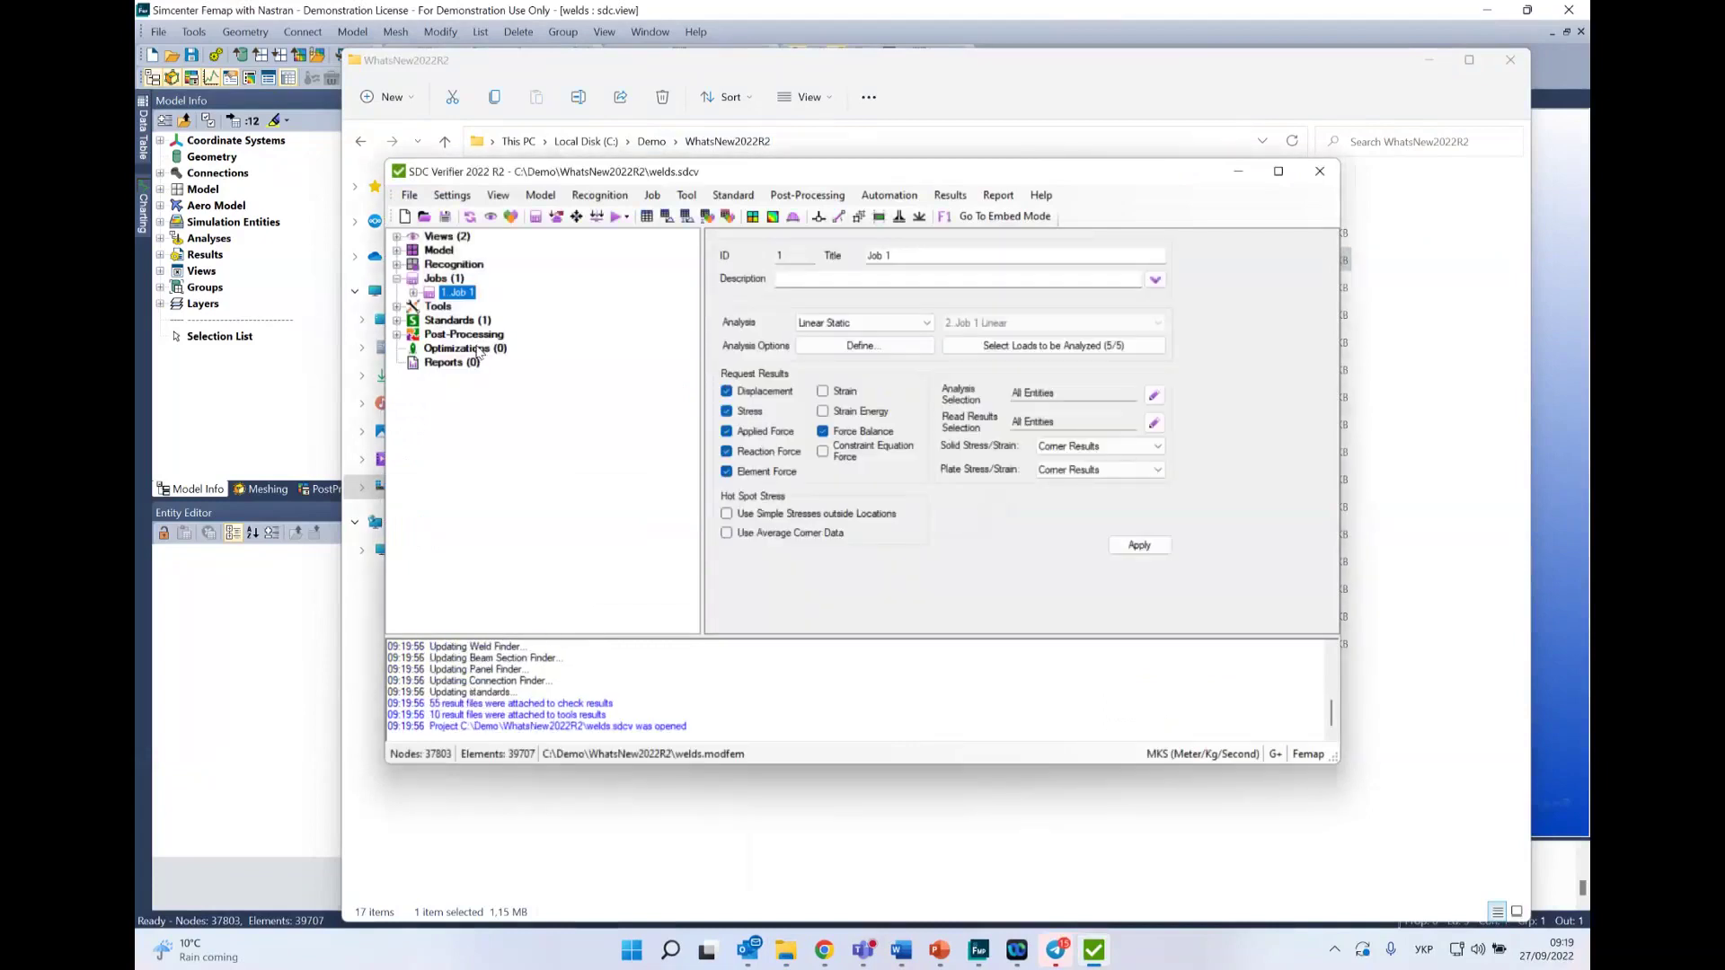
Step: Switch to Femap and inspect the welds model from several angles
click(1566, 435)
middle_drag(1093, 374, 1579, 488)
middle_drag(1066, 597, 1092, 886)
middle_drag(1174, 600, 1123, 809)
mouse_move(1094, 950)
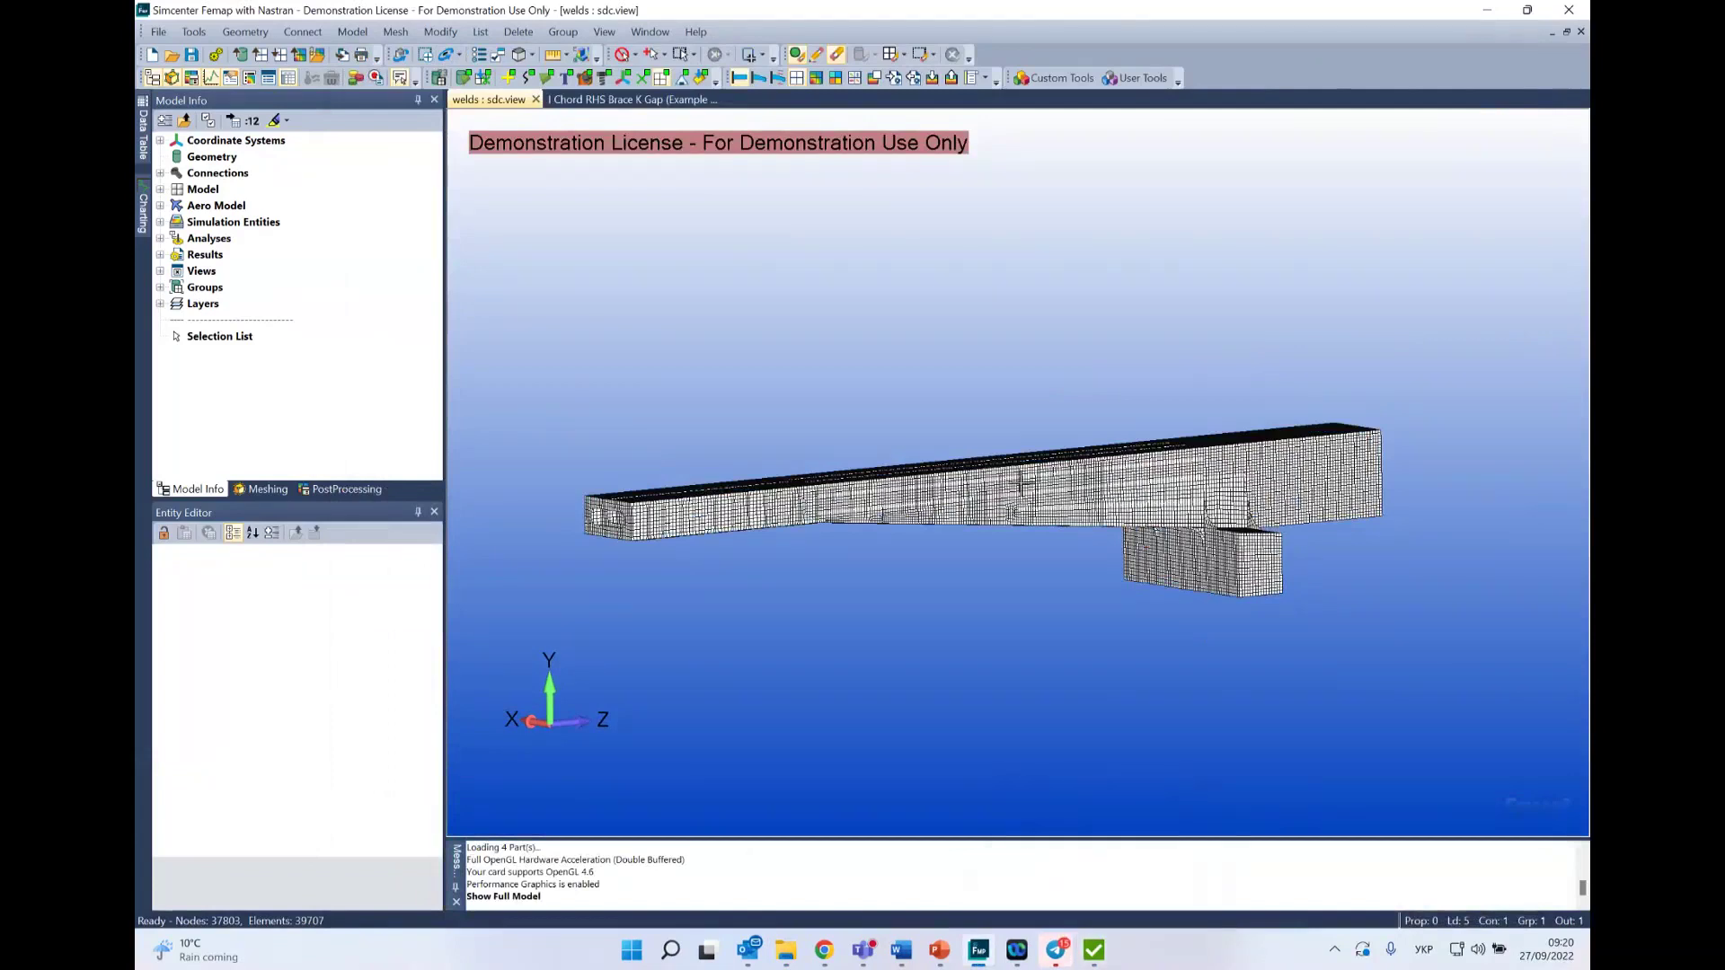
Step: Return to SDC Verifier and locate the DNV OS-C101-LRFD Weld Strength (2011) standard in the welds project
click(1094, 951)
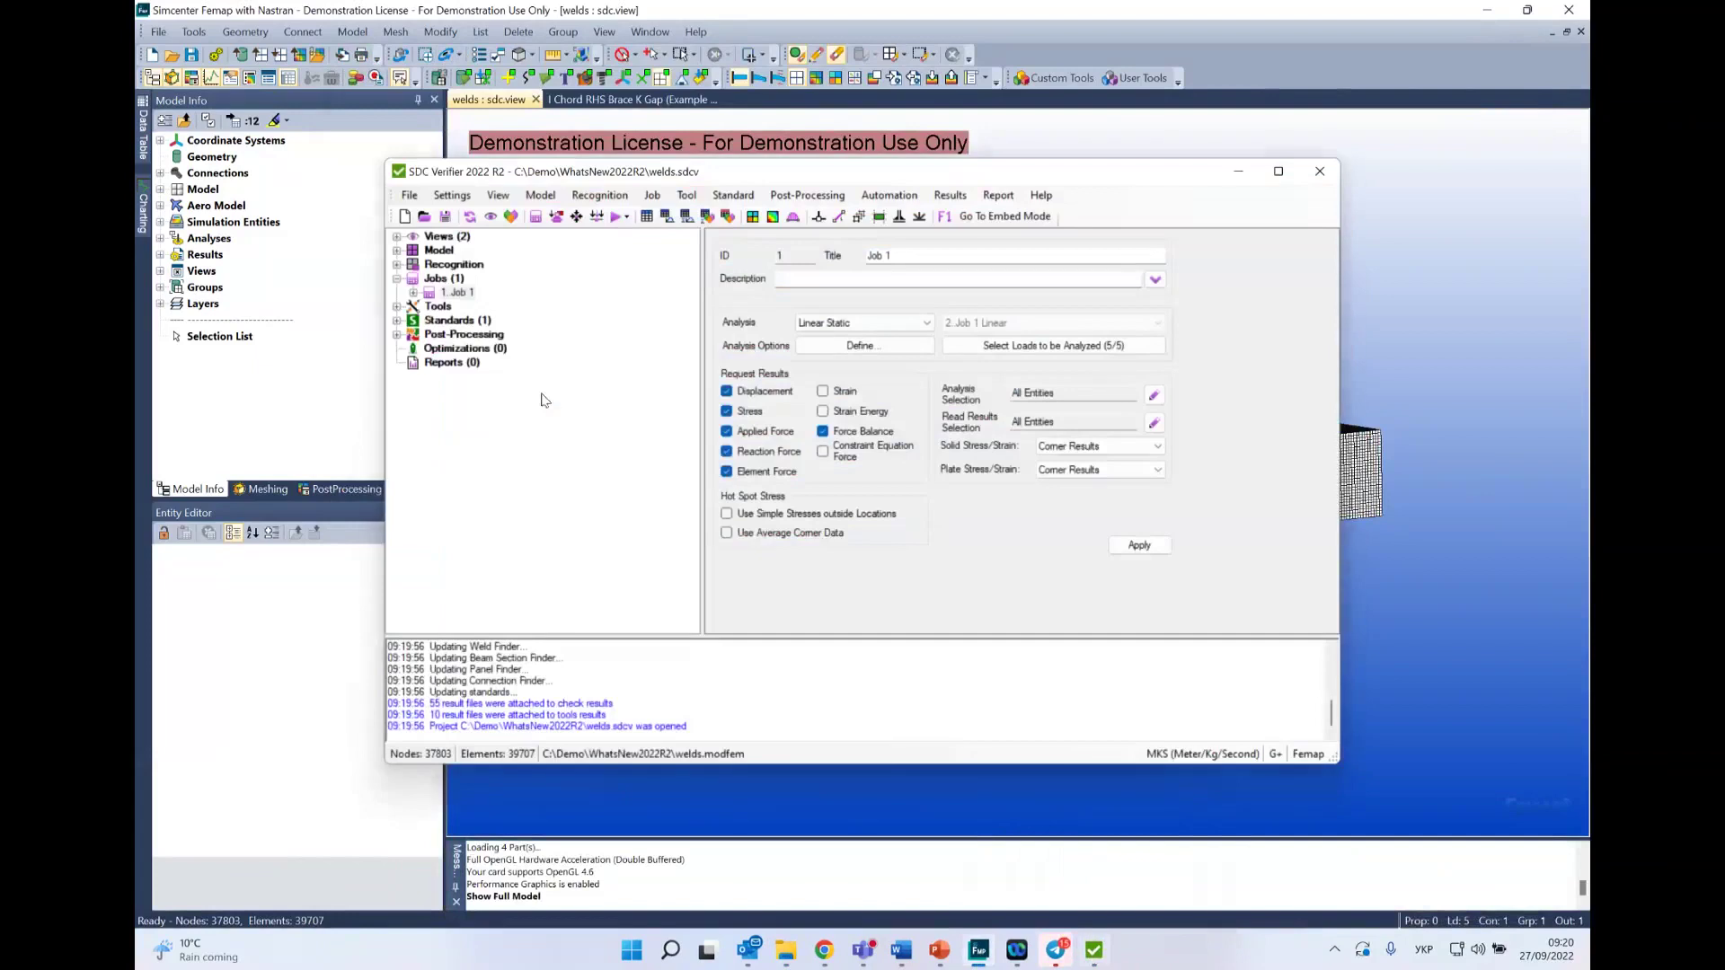
click(396, 321)
click(521, 334)
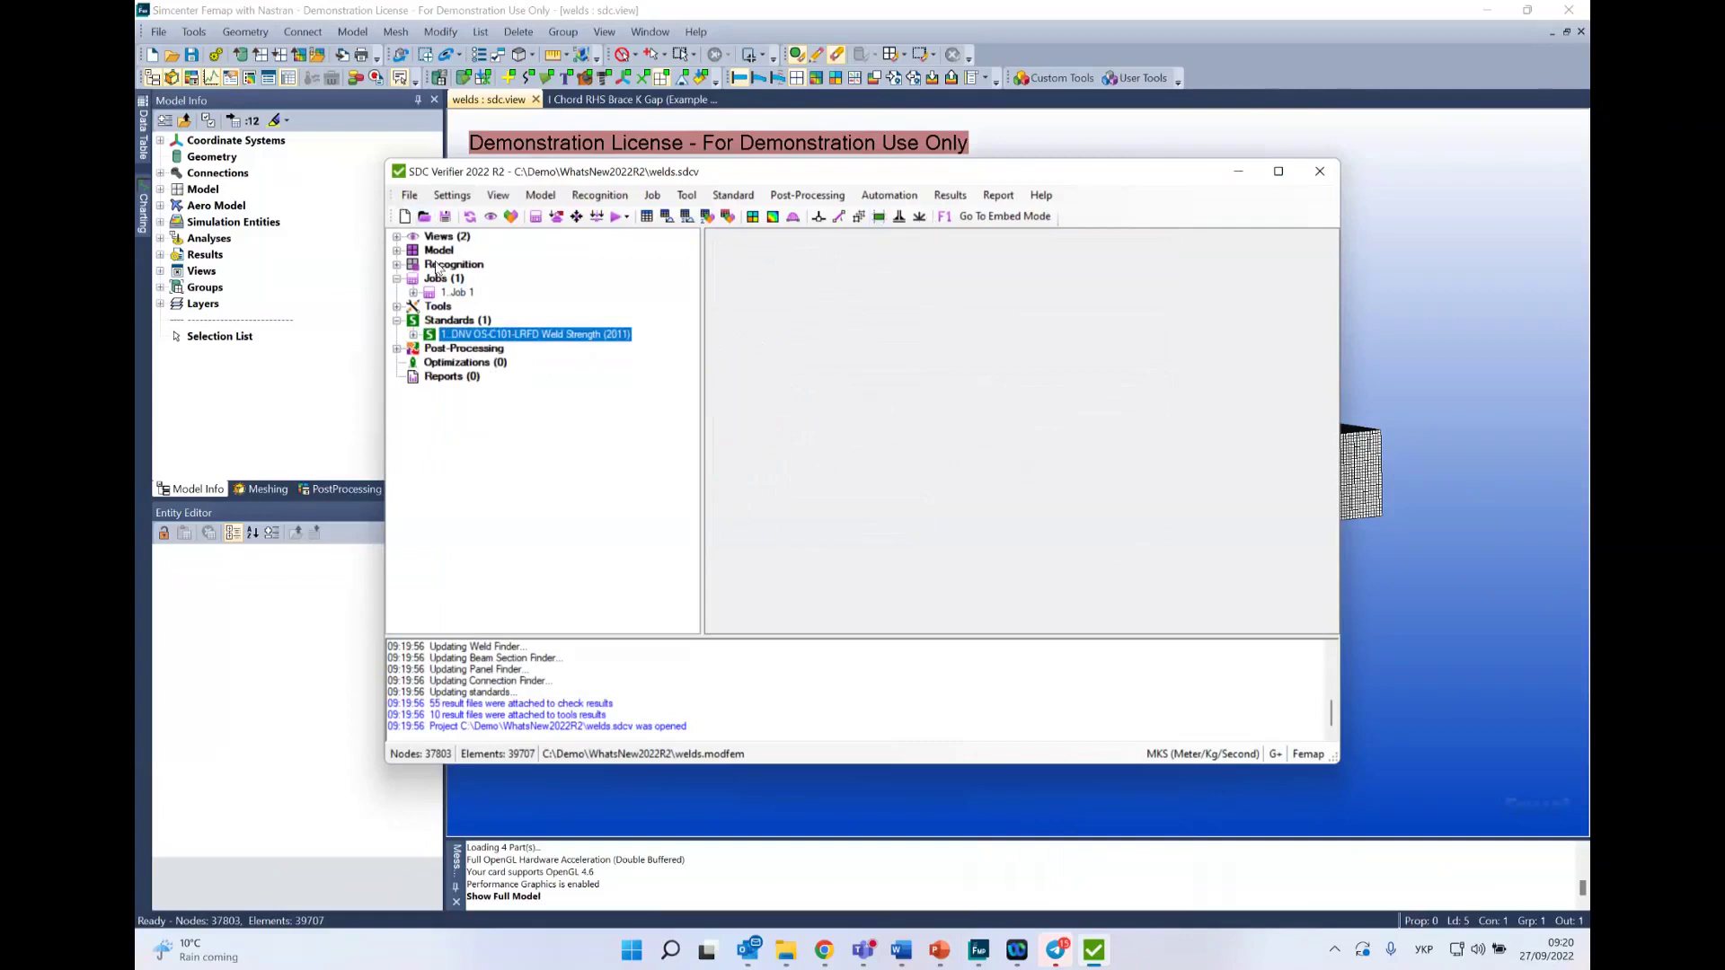
Step: Open the Weld Finder from the project's recognition tools
click(407, 266)
click(398, 264)
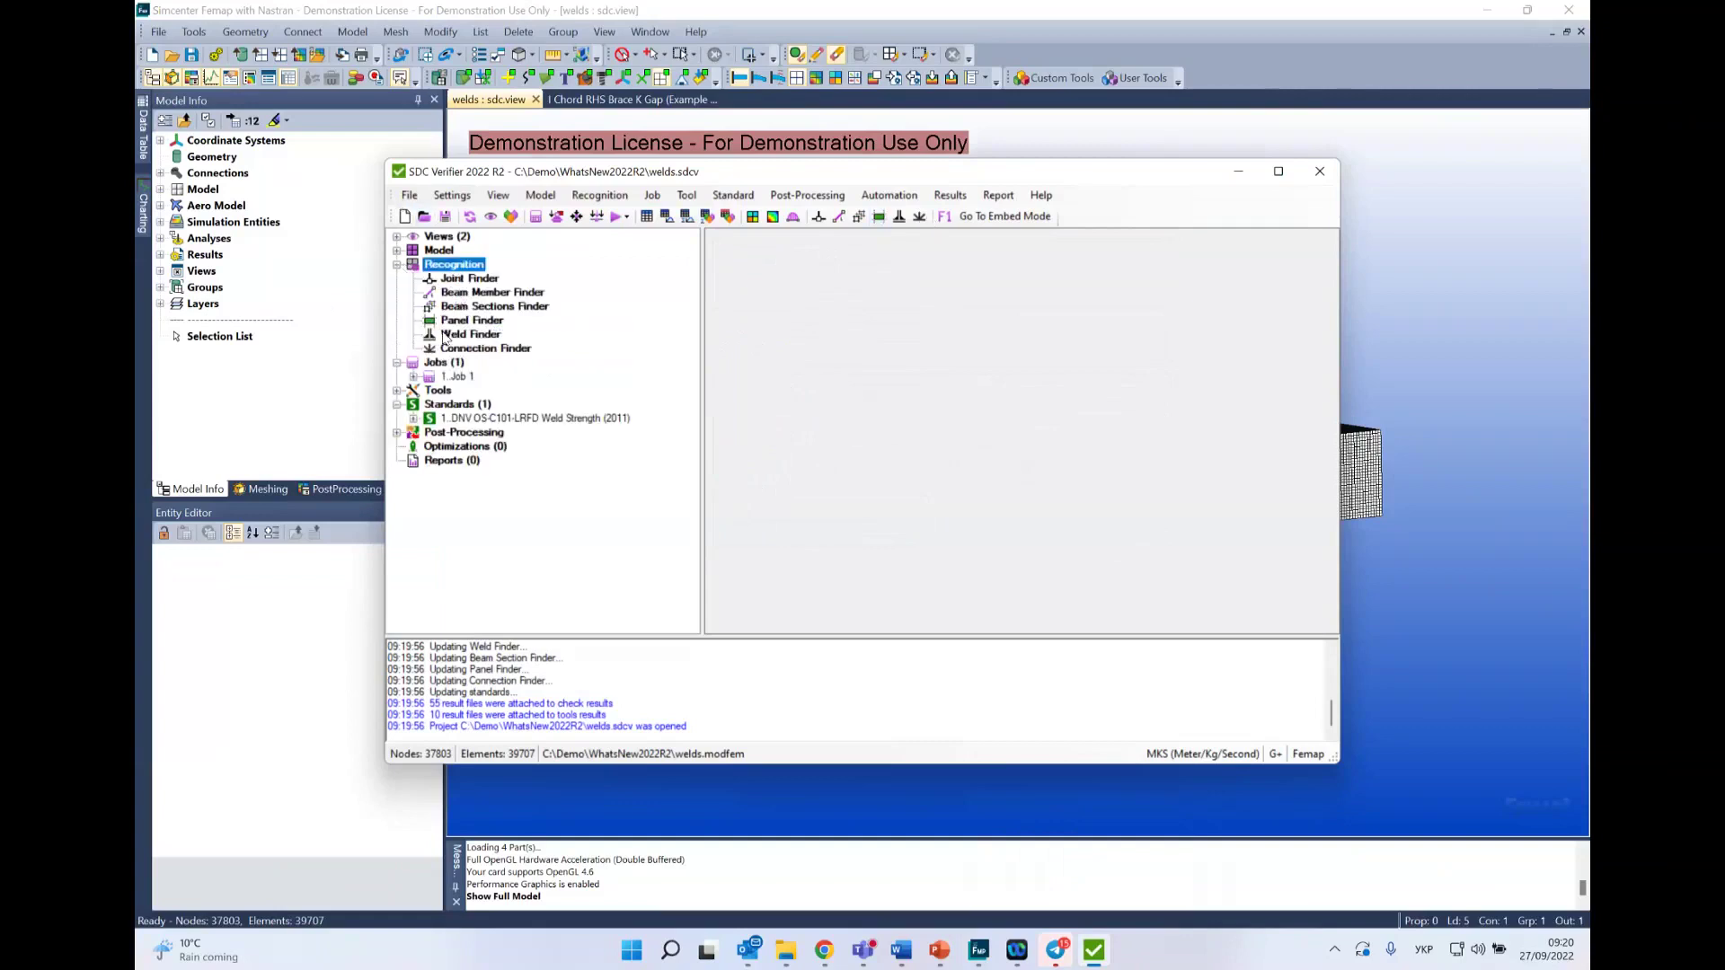
click(457, 334)
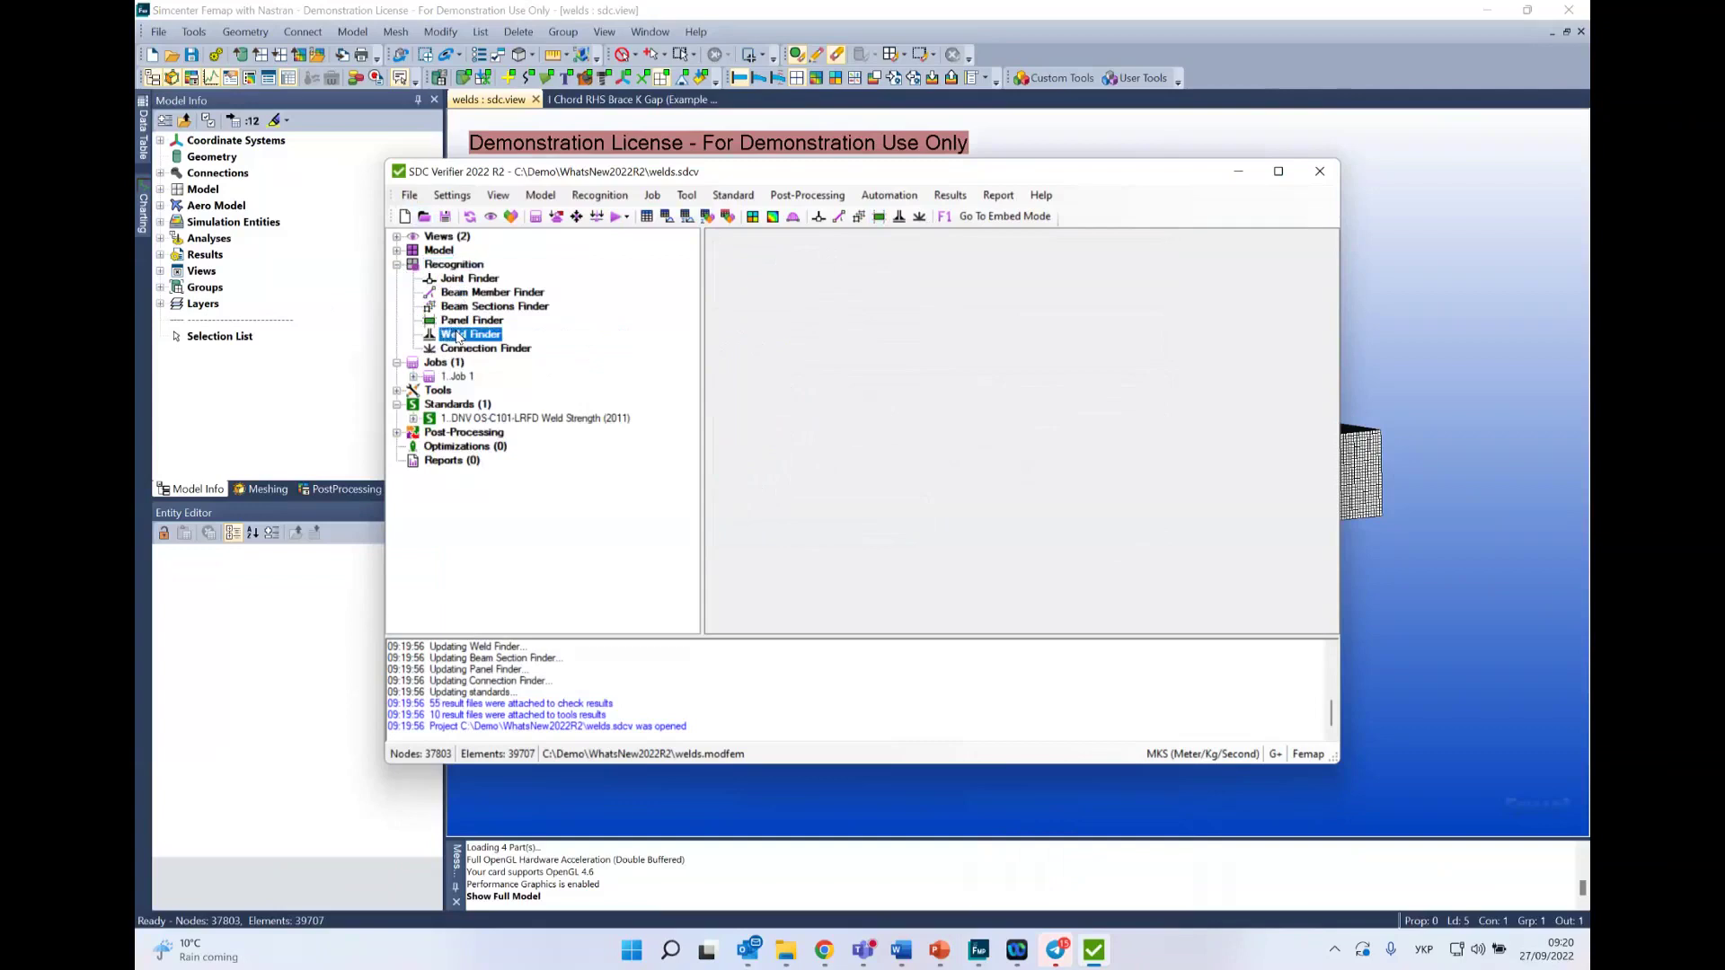
double_click(459, 335)
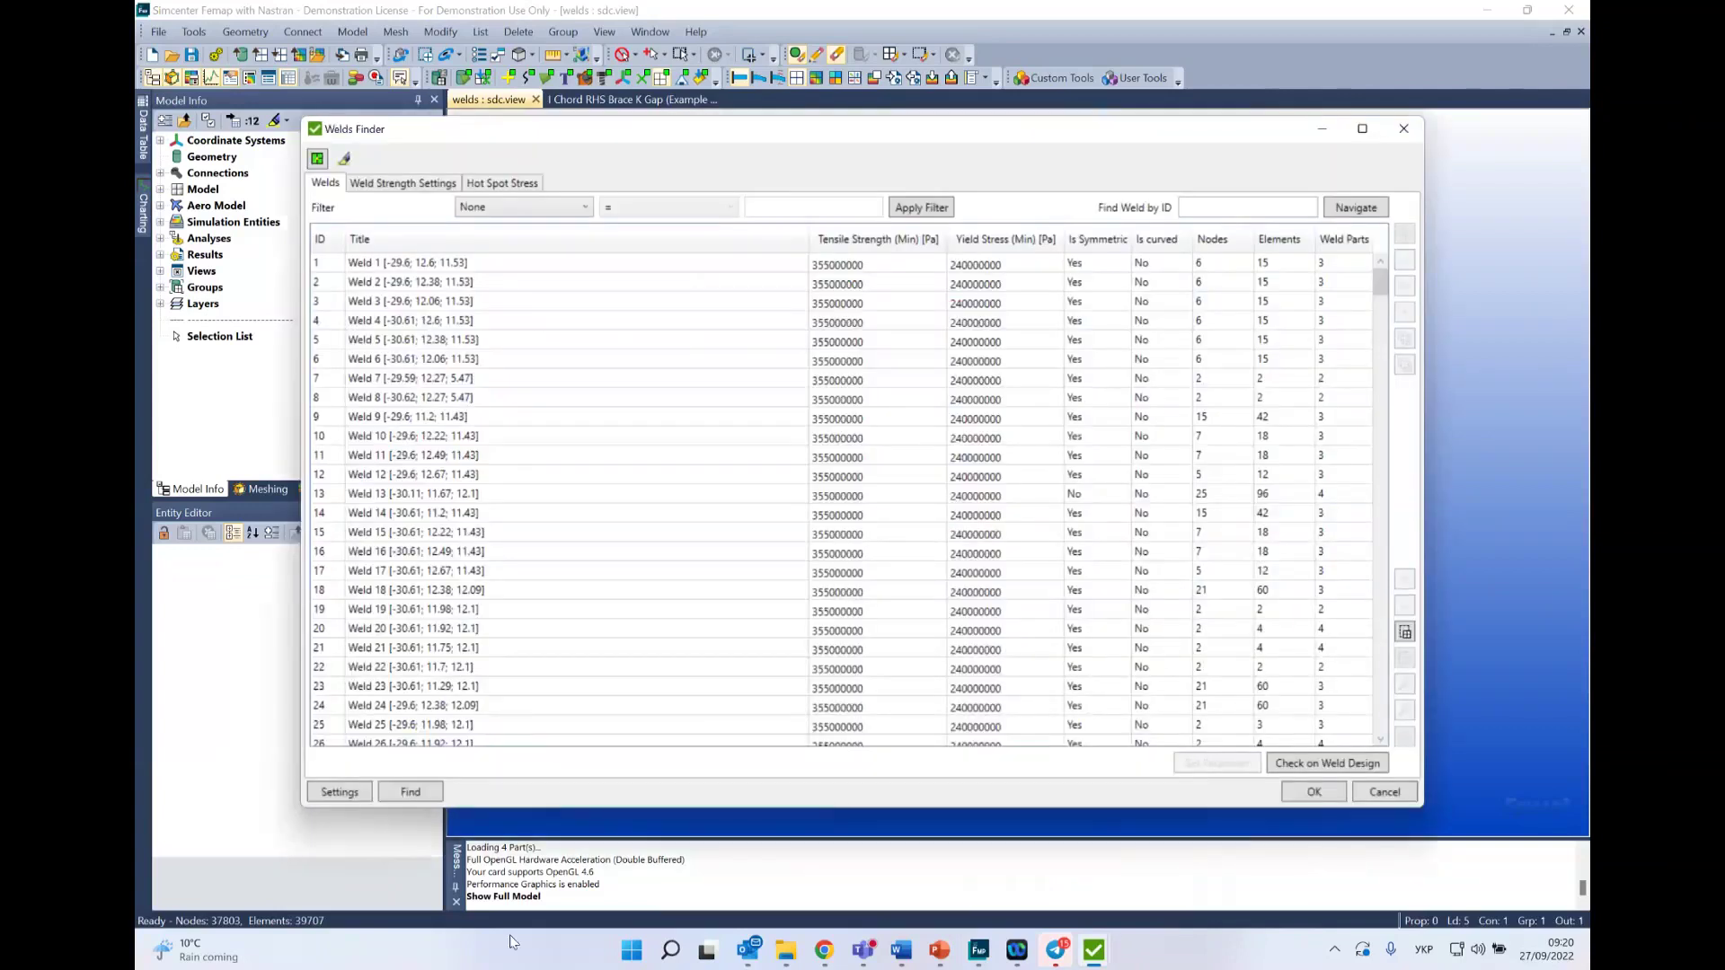
Step: Select all recognized welds, highlight them on the Femap model and inspect their locations
click(461, 482)
key(ctrl+a)
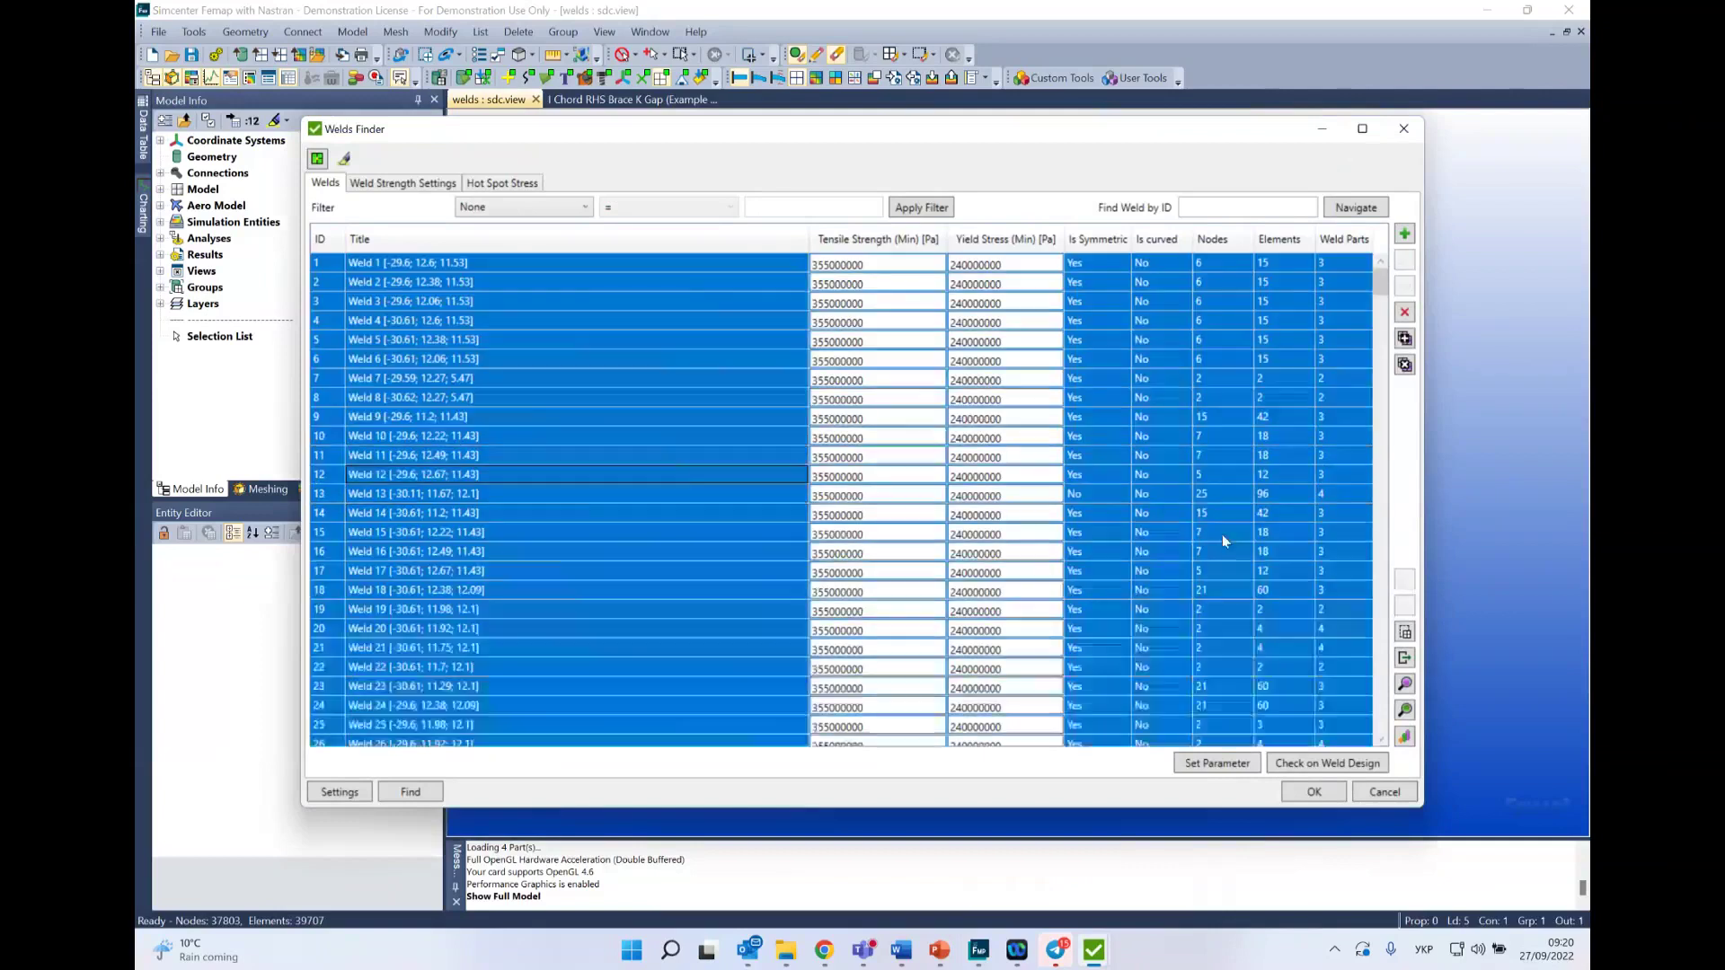
click(1405, 687)
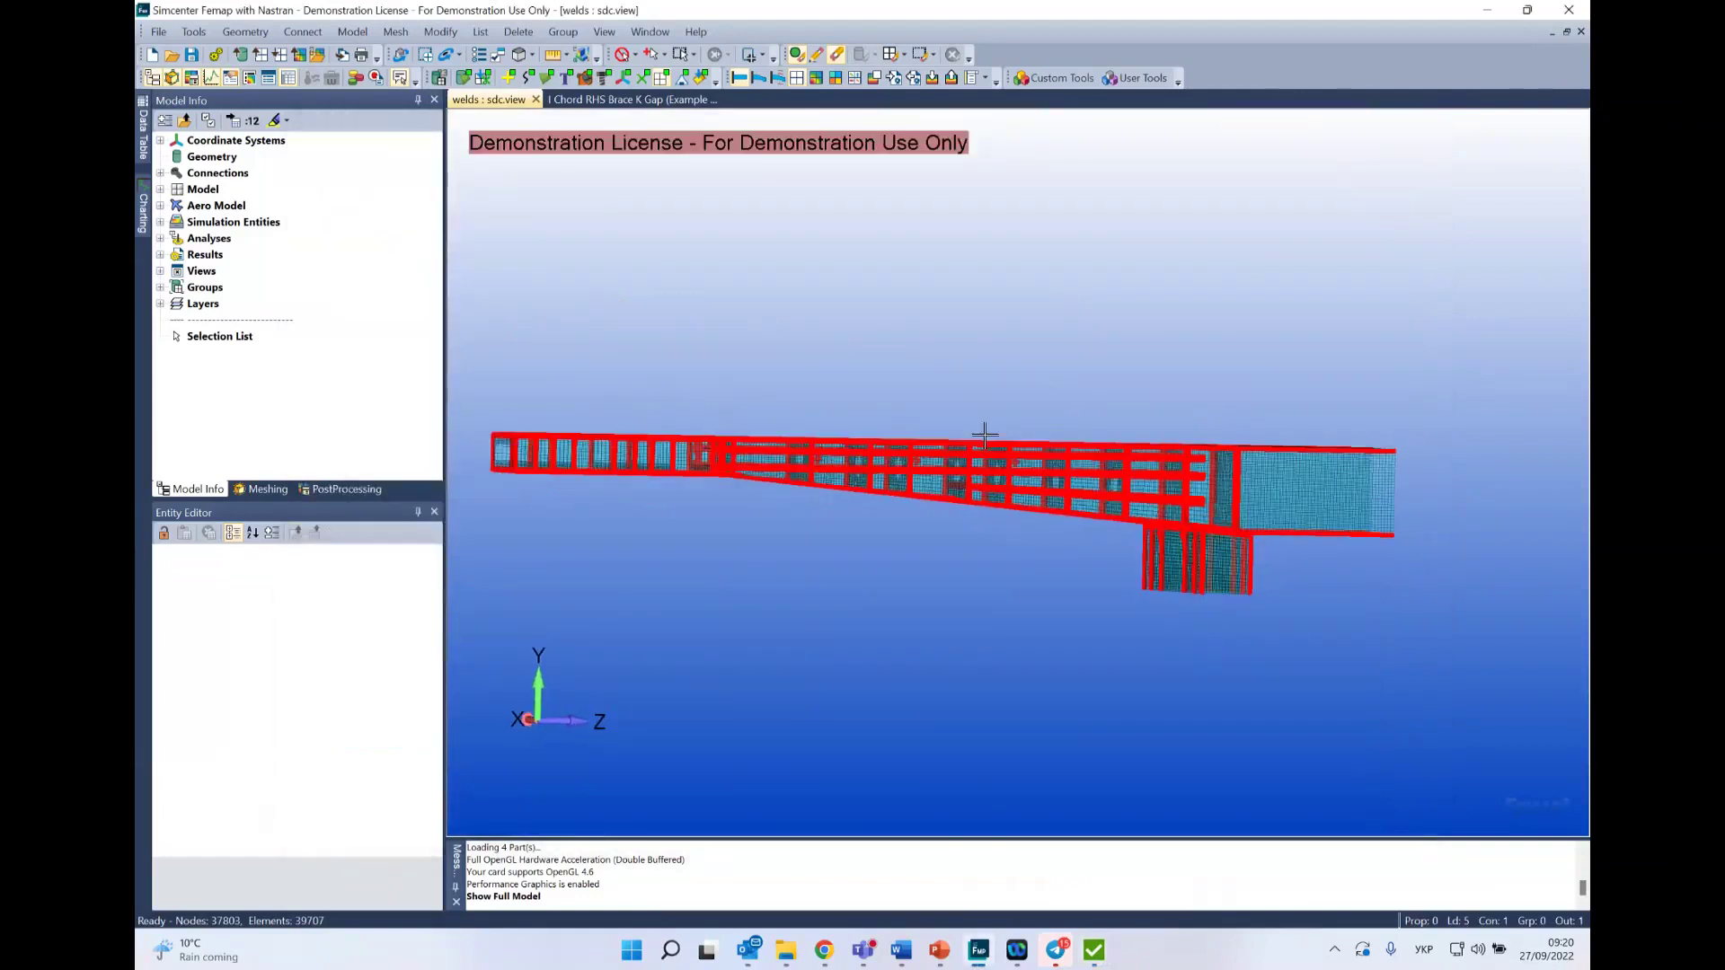
scroll(1155, 578, up, 2)
middle_drag(1145, 622, 1105, 853)
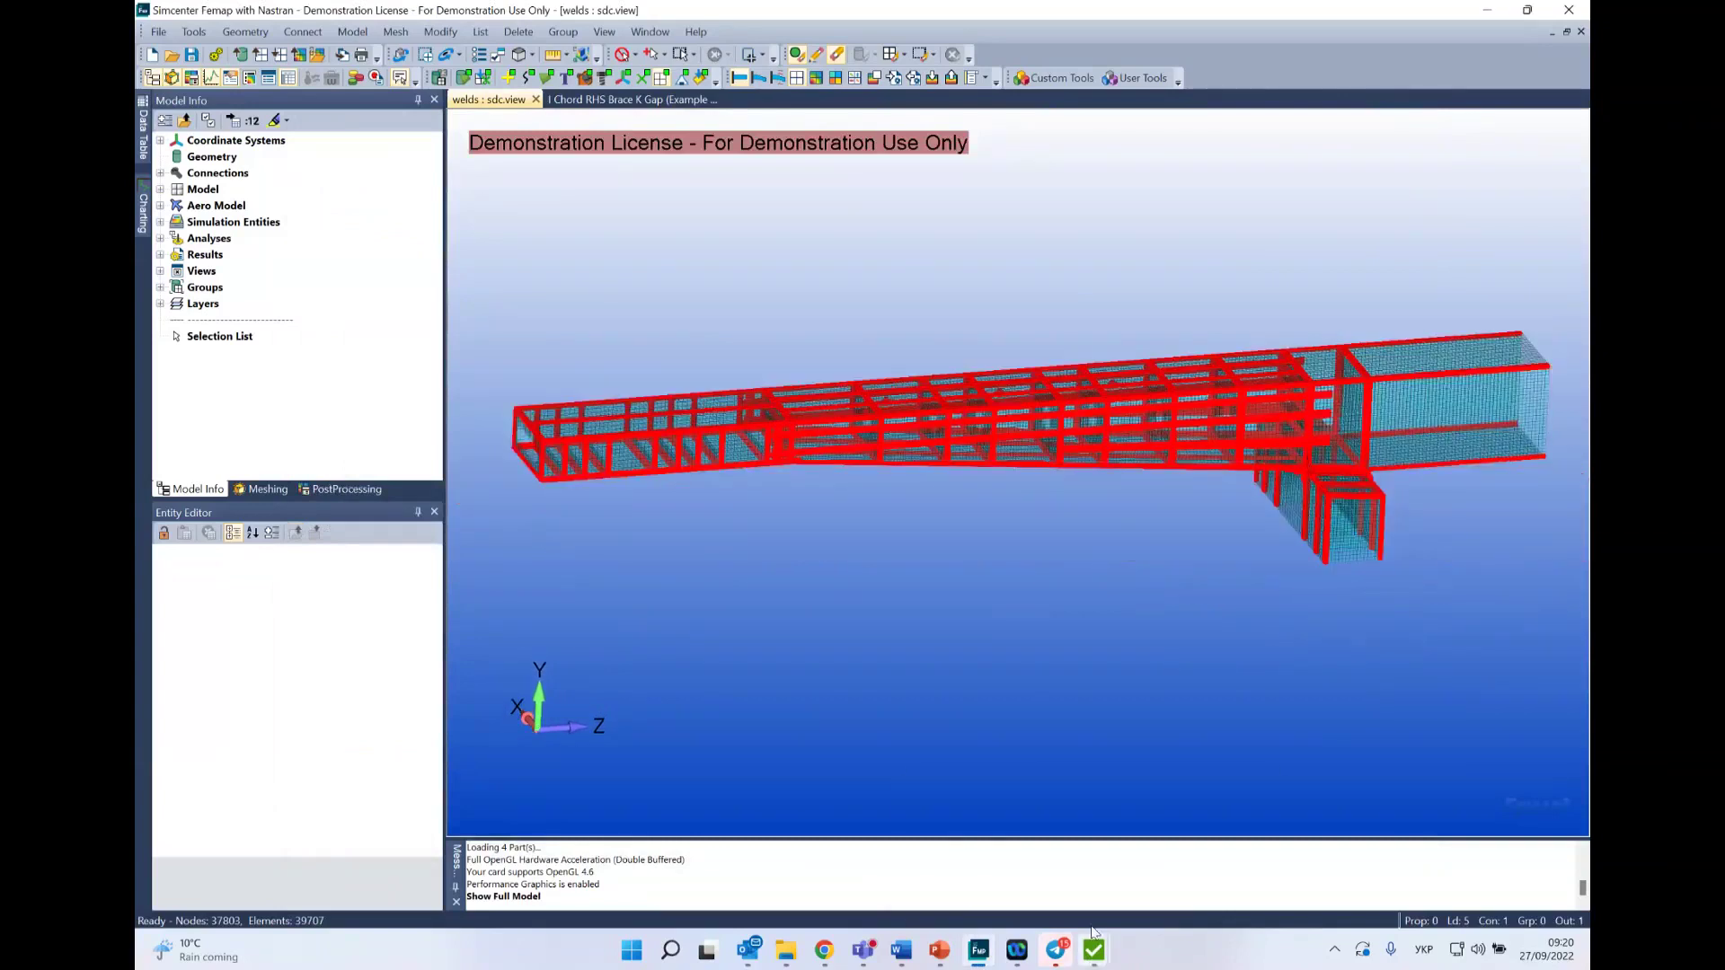
Step: Return to the Welds Finder and, for weld part 2.1, choose the Double fillet type with the apply-by-throat-thickness option in the strength settings
mouse_move(1093, 944)
click(1130, 822)
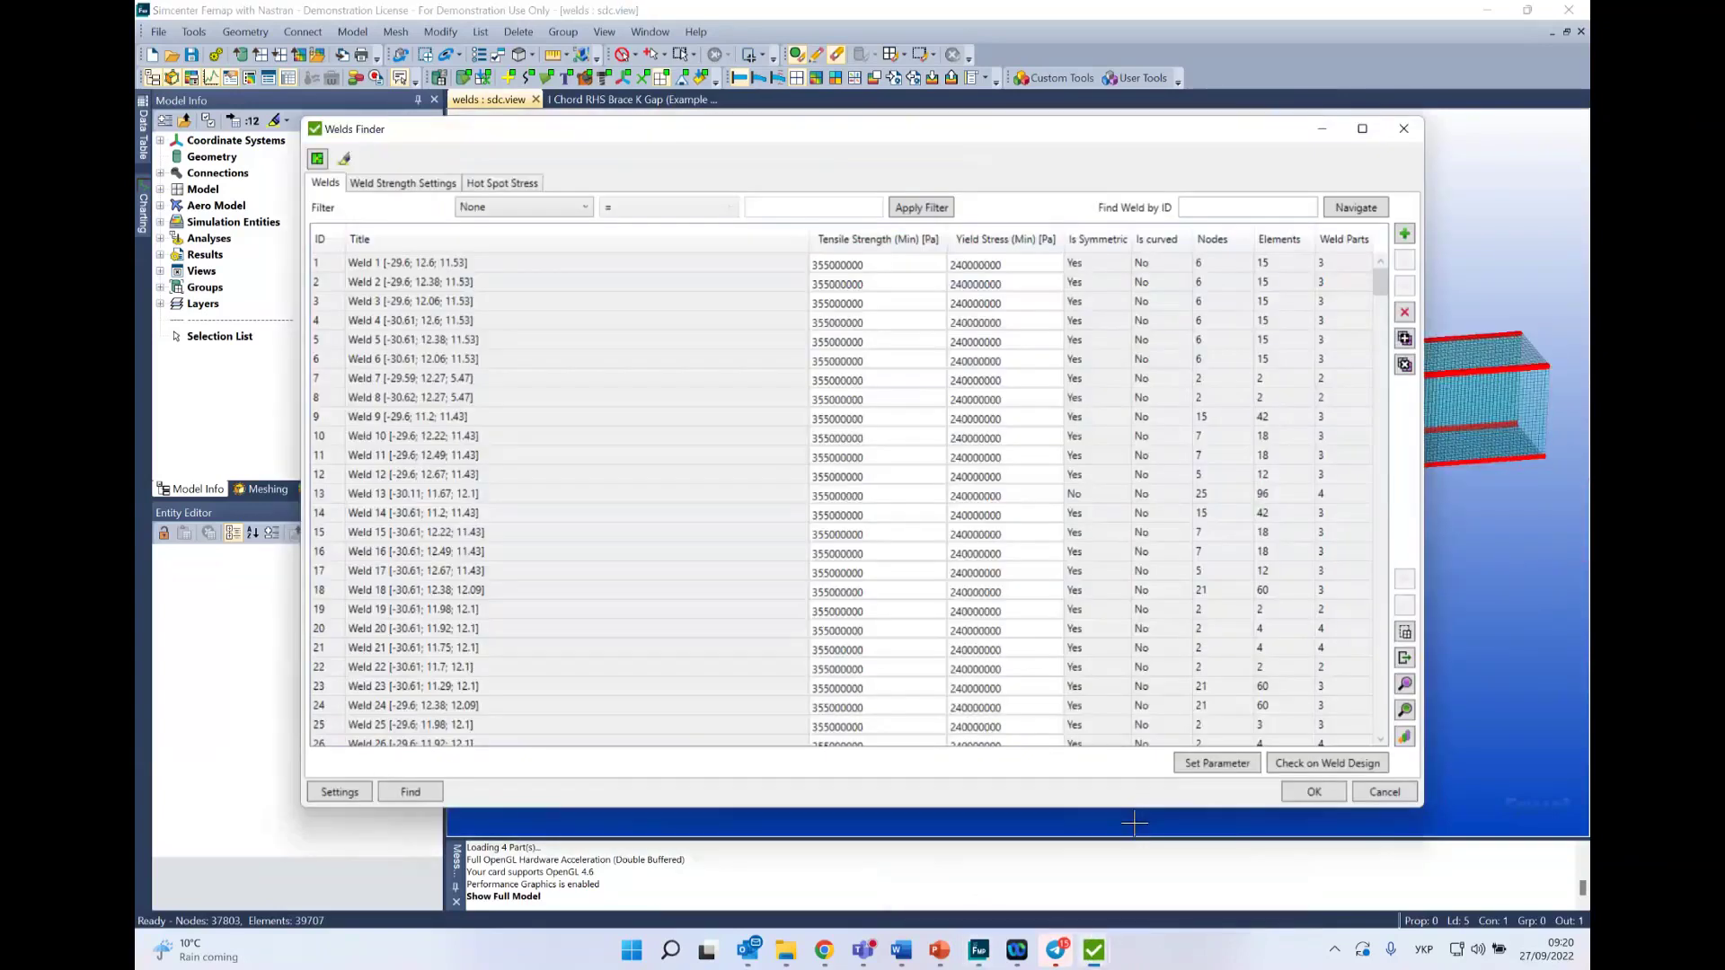
click(404, 183)
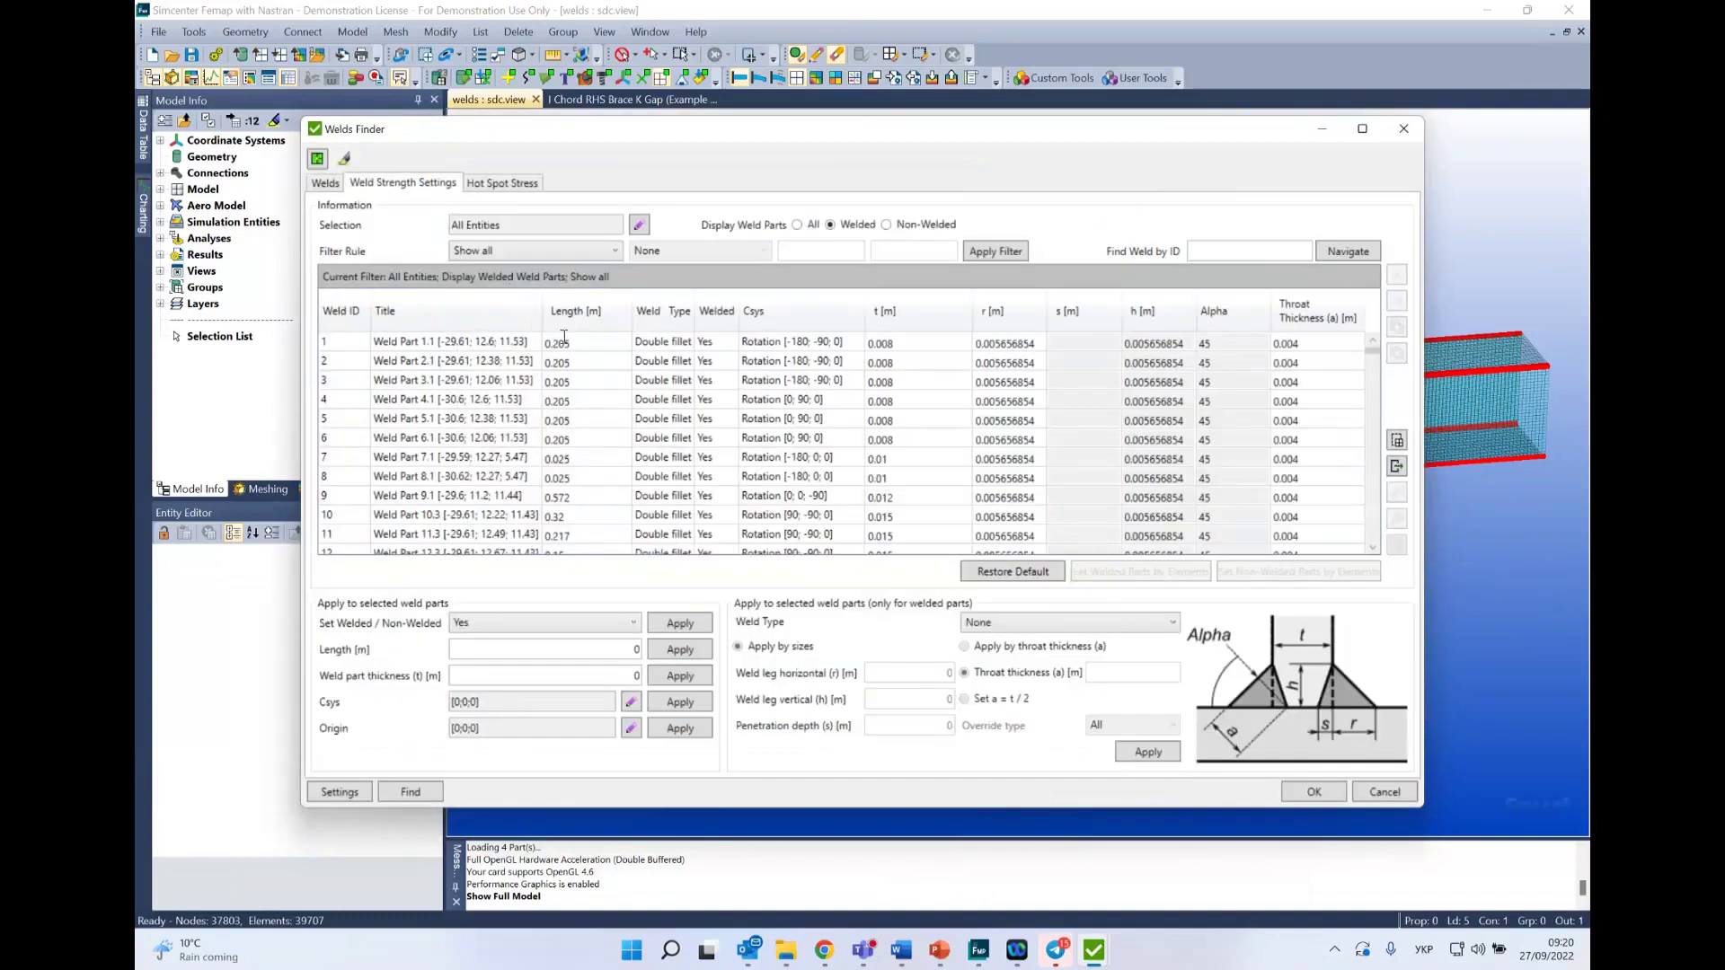
click(434, 362)
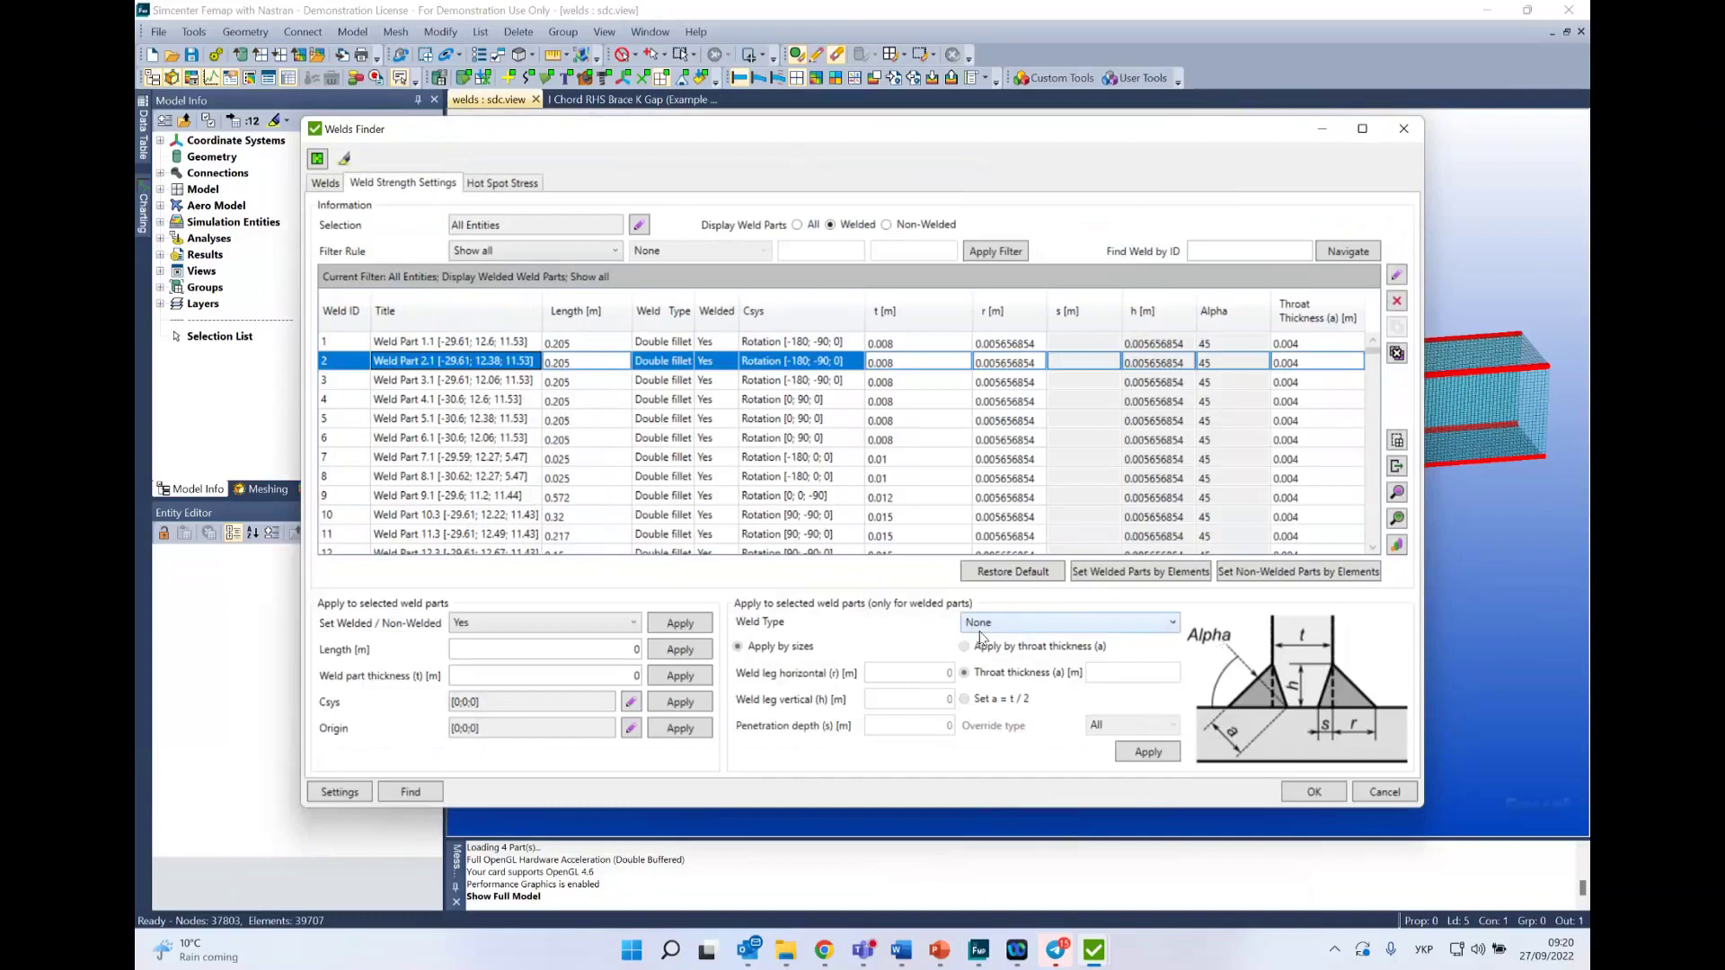
click(1029, 624)
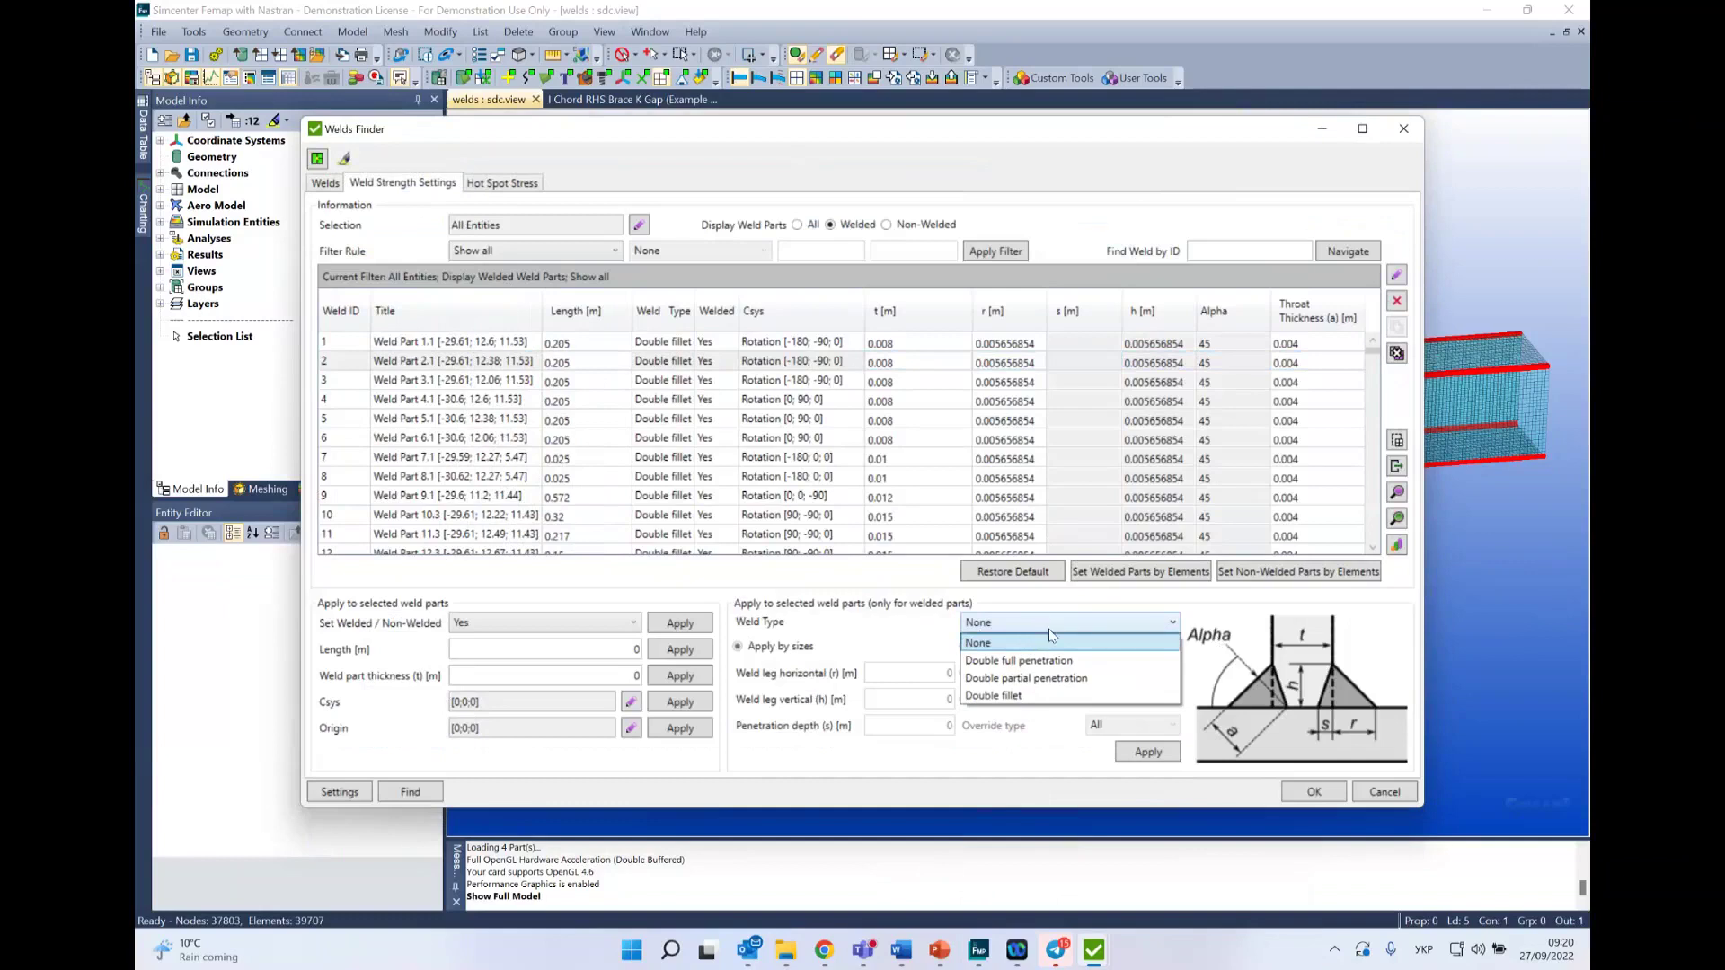
click(1034, 695)
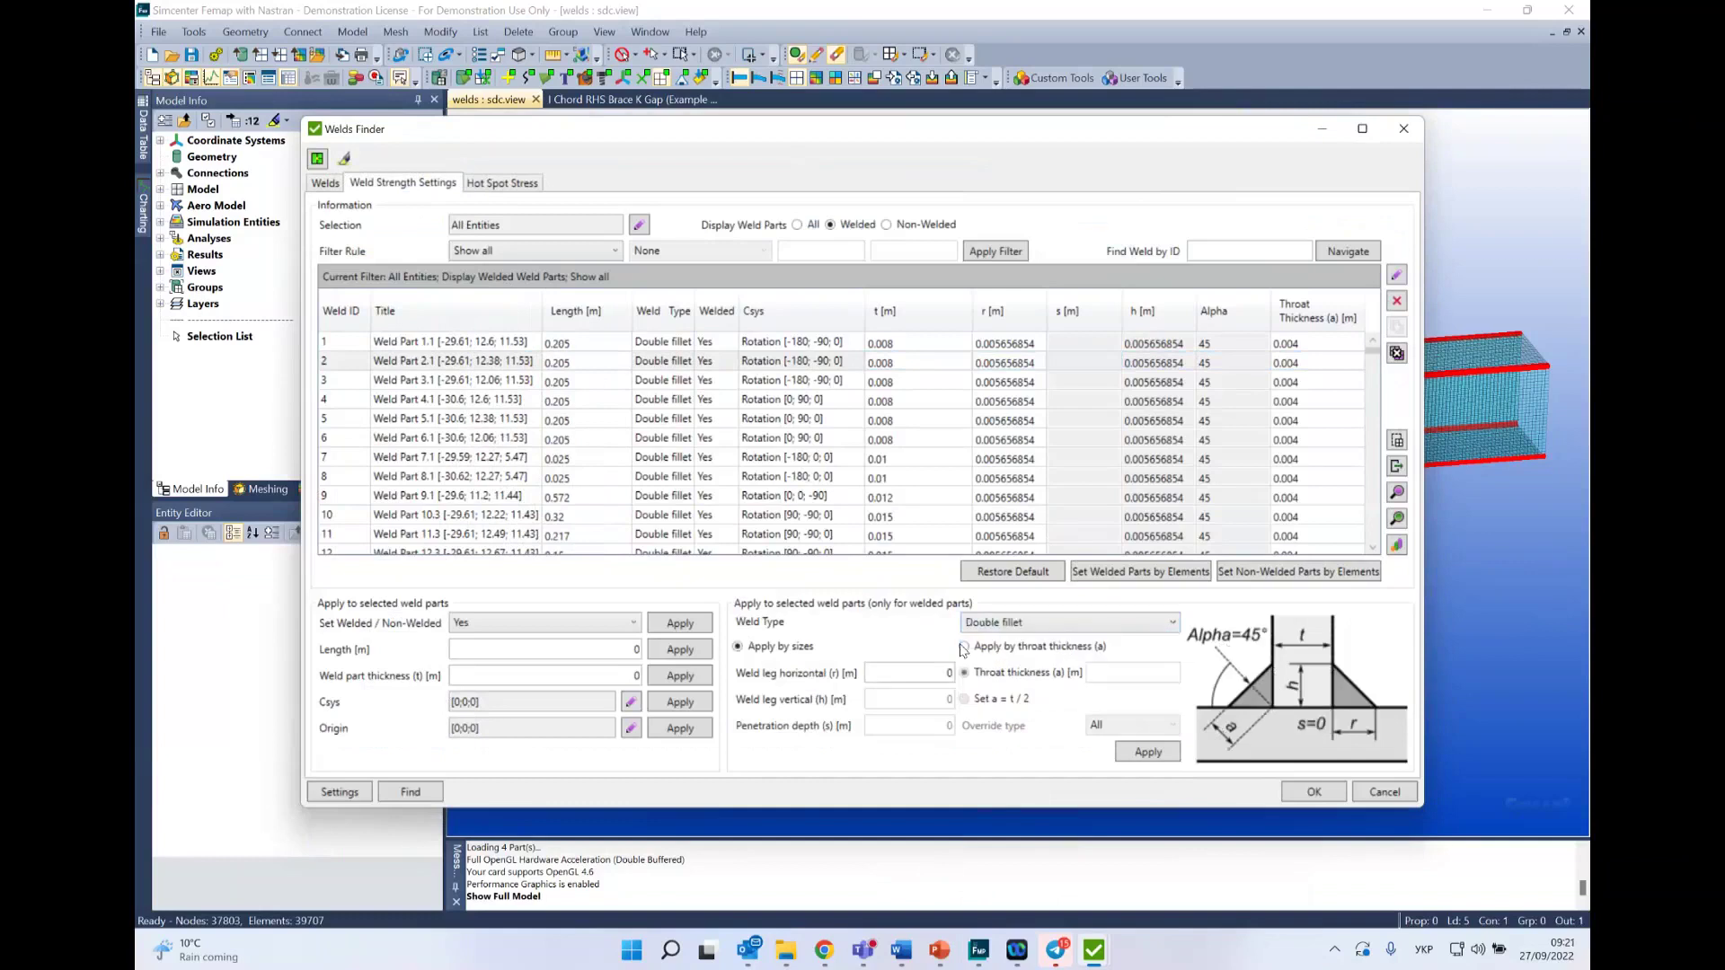
click(980, 648)
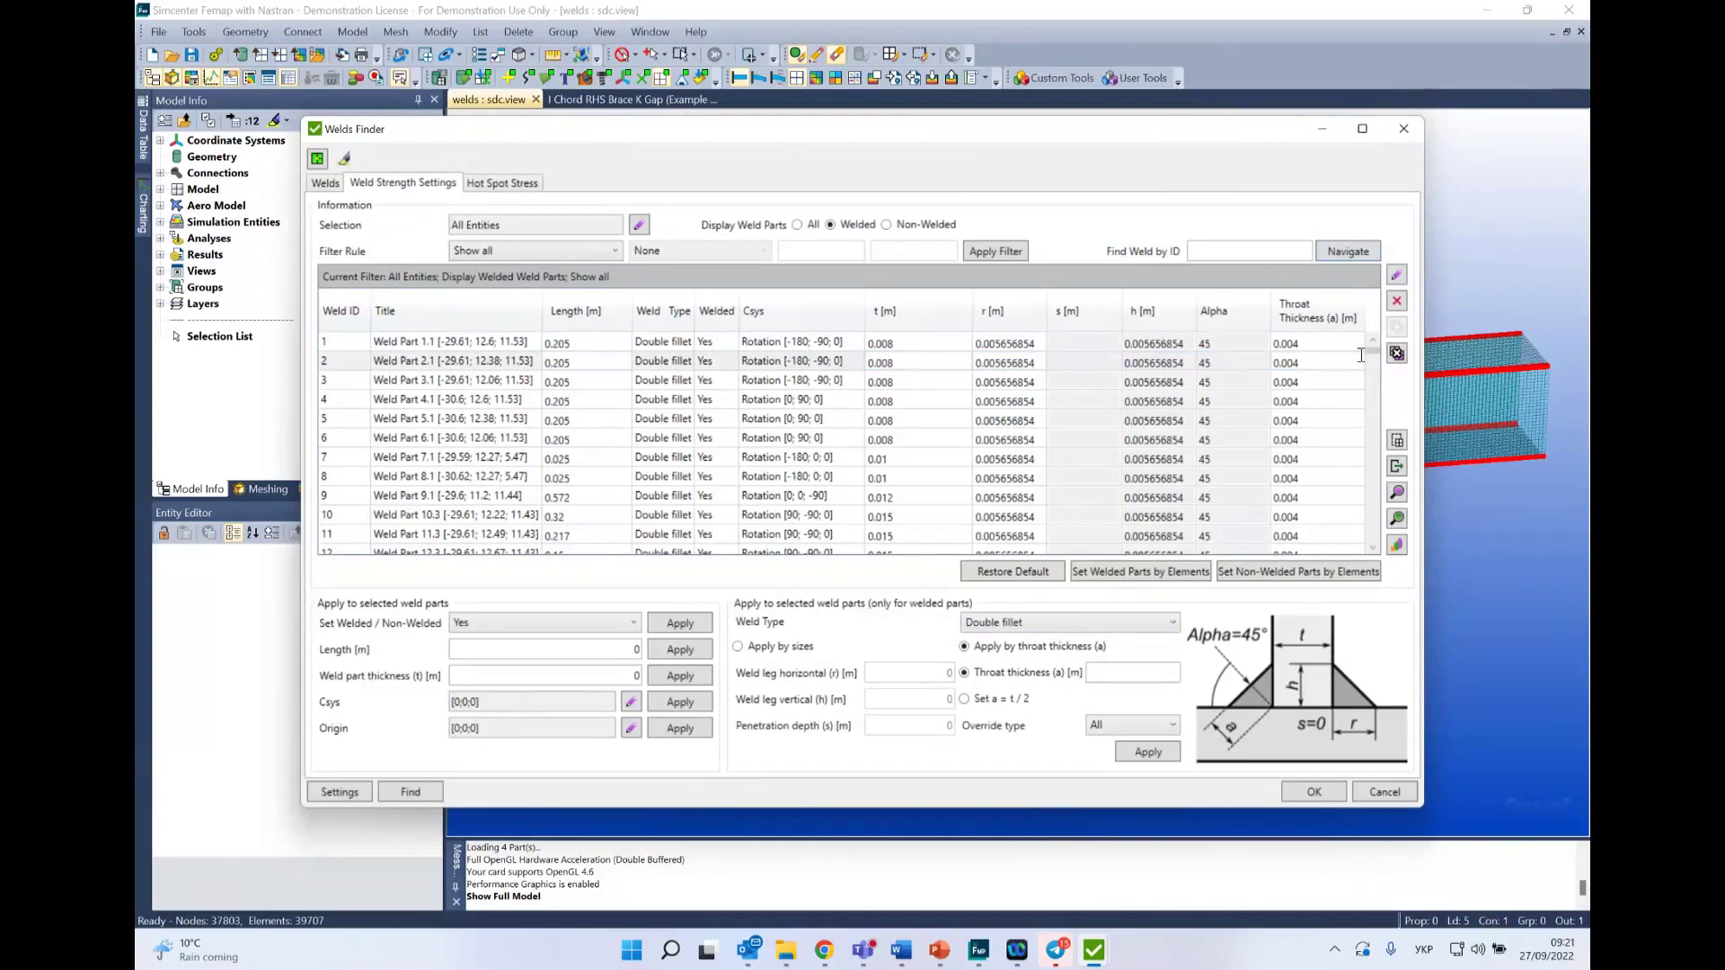
Step: Review the throat thicknesses through the end of the weld parts list and close the Welds Finder with OK
scroll(1372, 360, down, 3)
drag(1372, 352, 1372, 539)
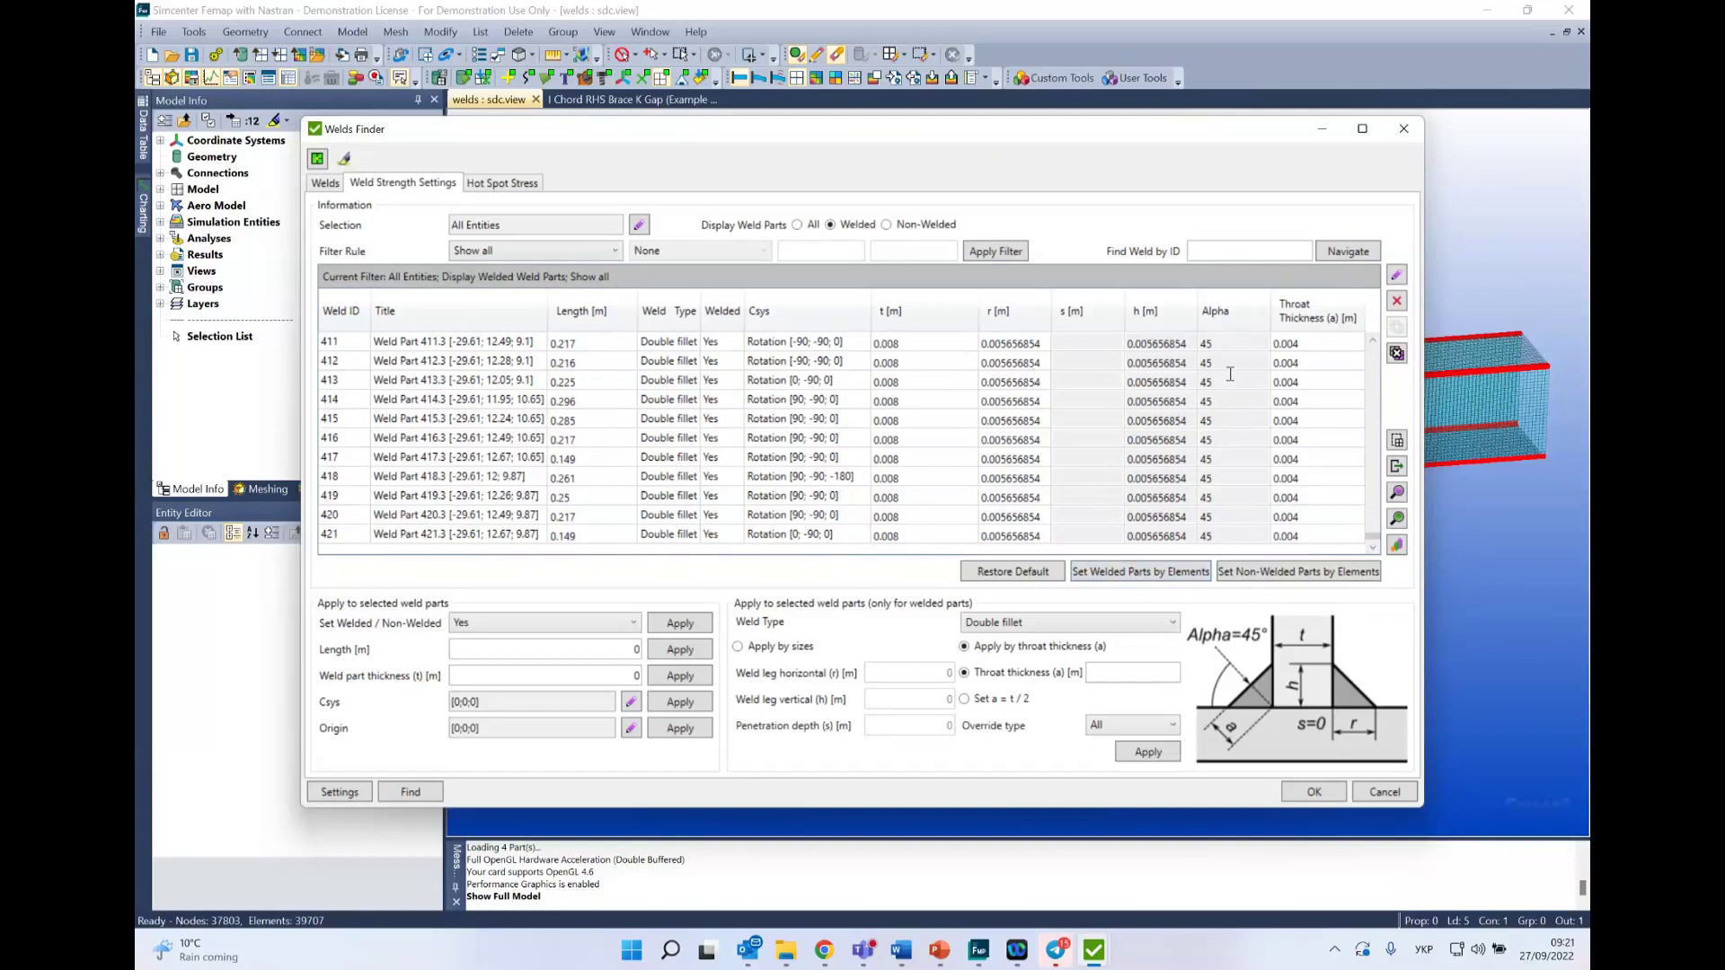
click(1313, 792)
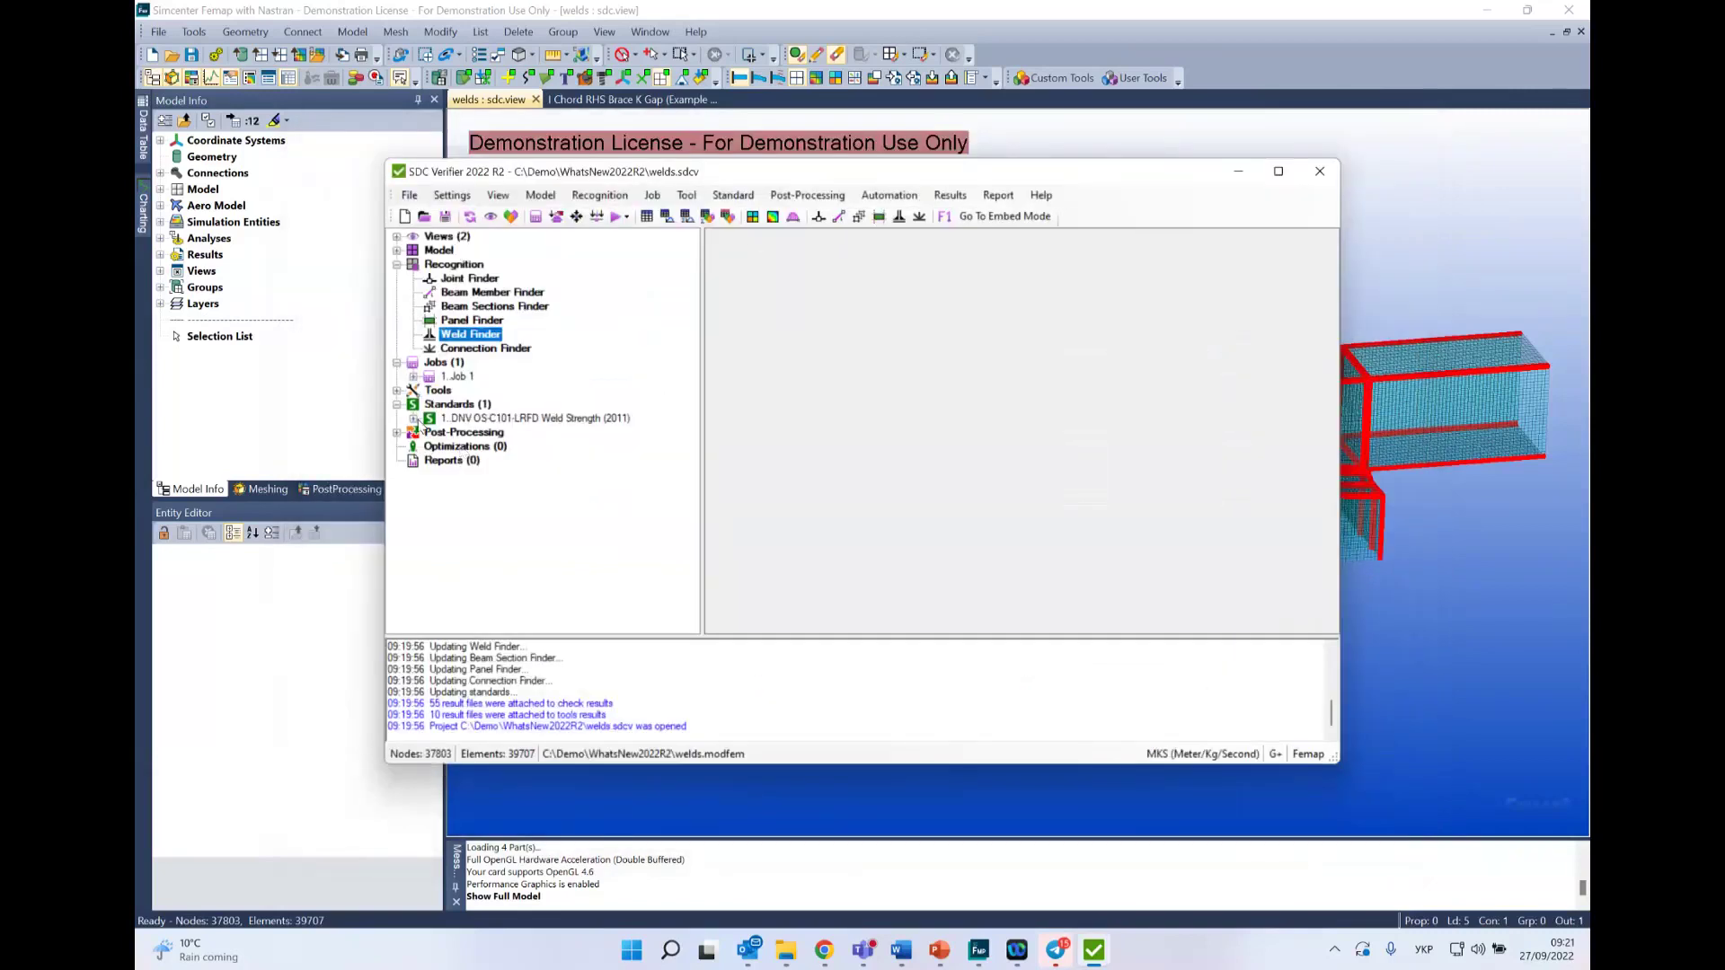
Step: Examine the checks of the DNV OS-C101-LRFD Weld Strength standard, down to the contents of Weld Check Total
click(413, 419)
click(430, 446)
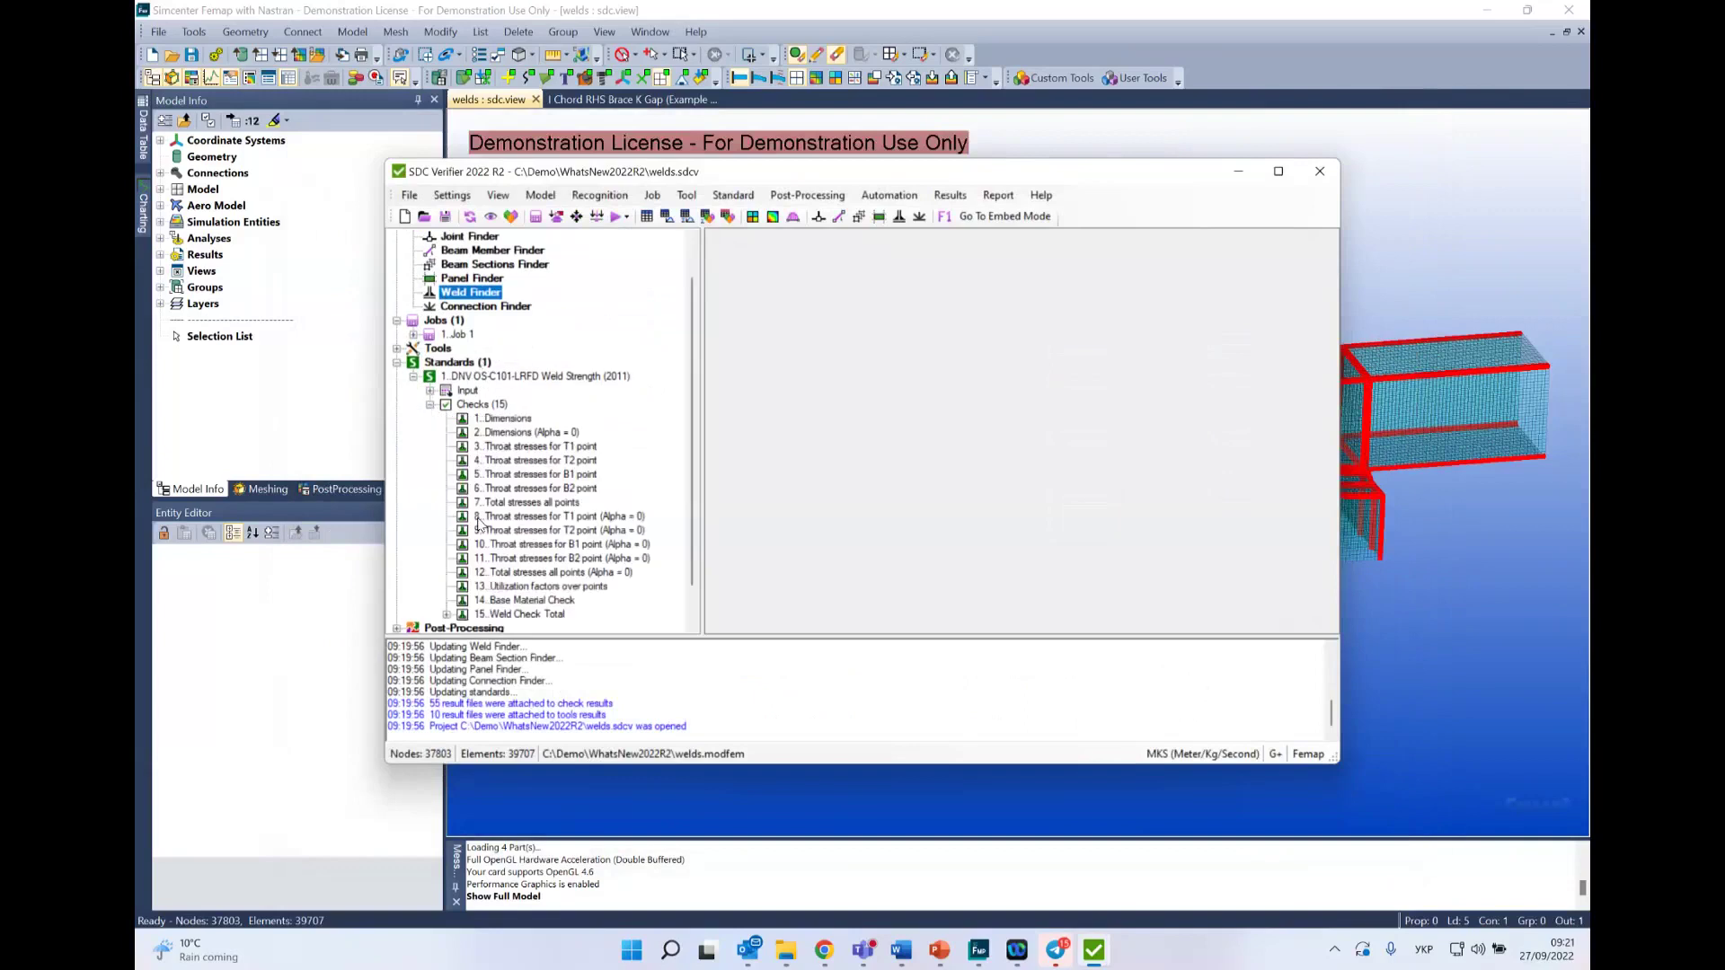
click(447, 615)
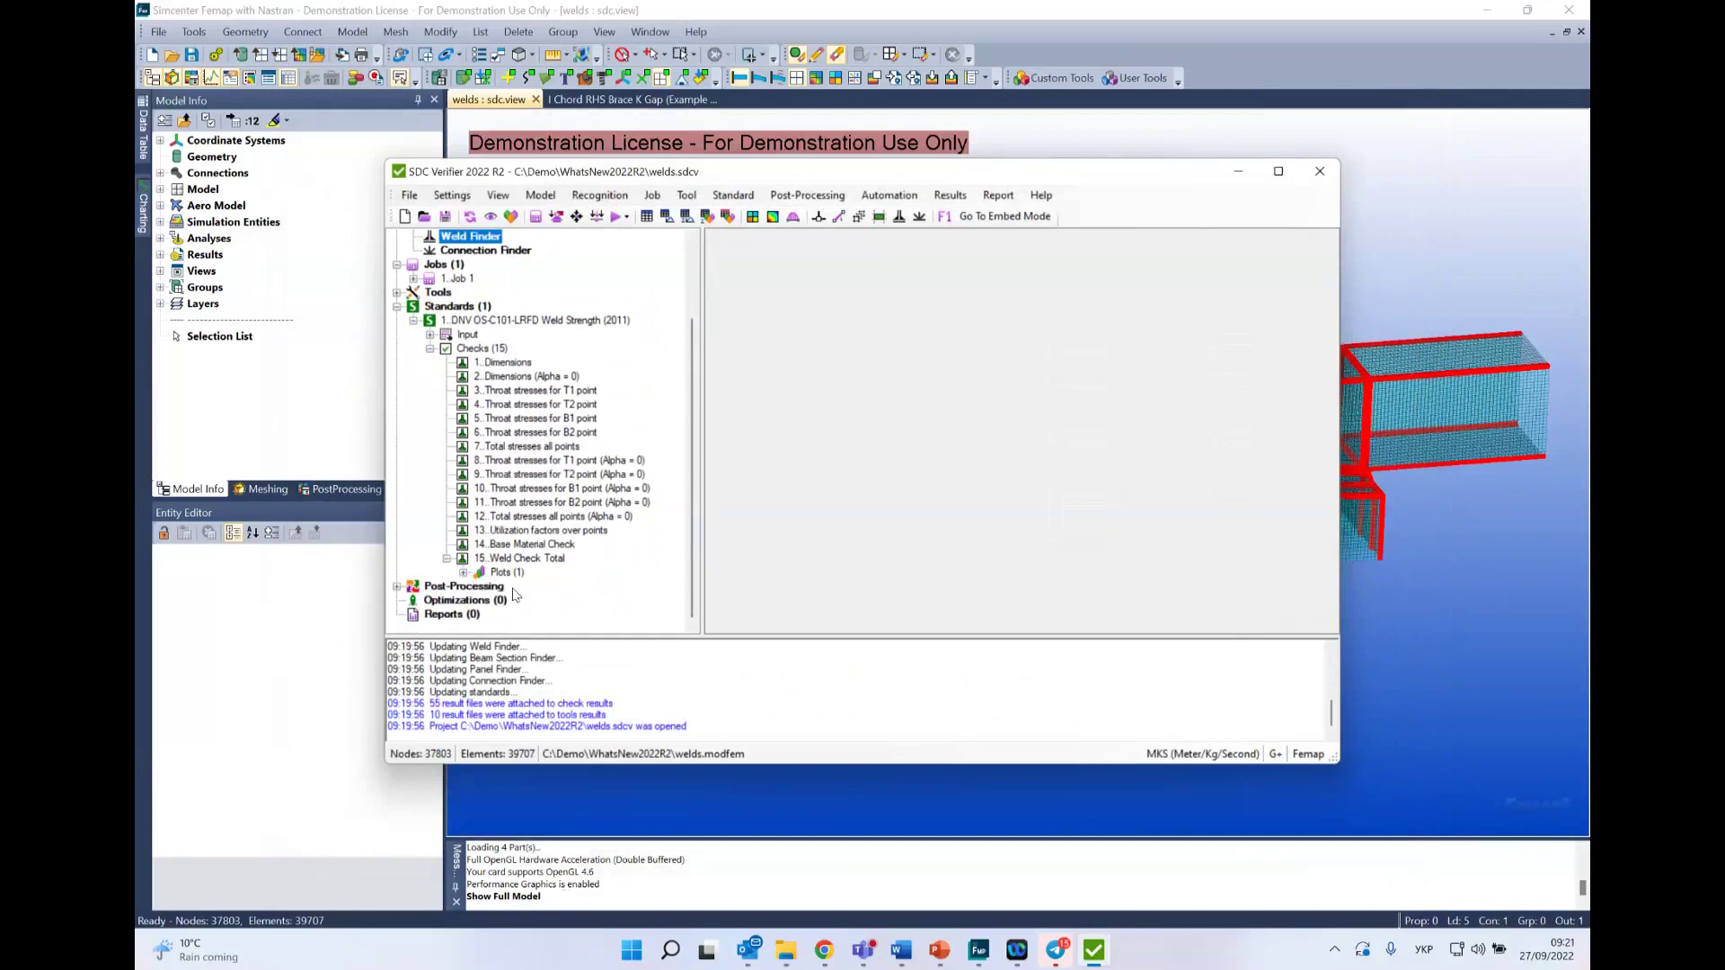
Step: Add a new optimization to the project and start a Weld Strength rule in it
click(474, 602)
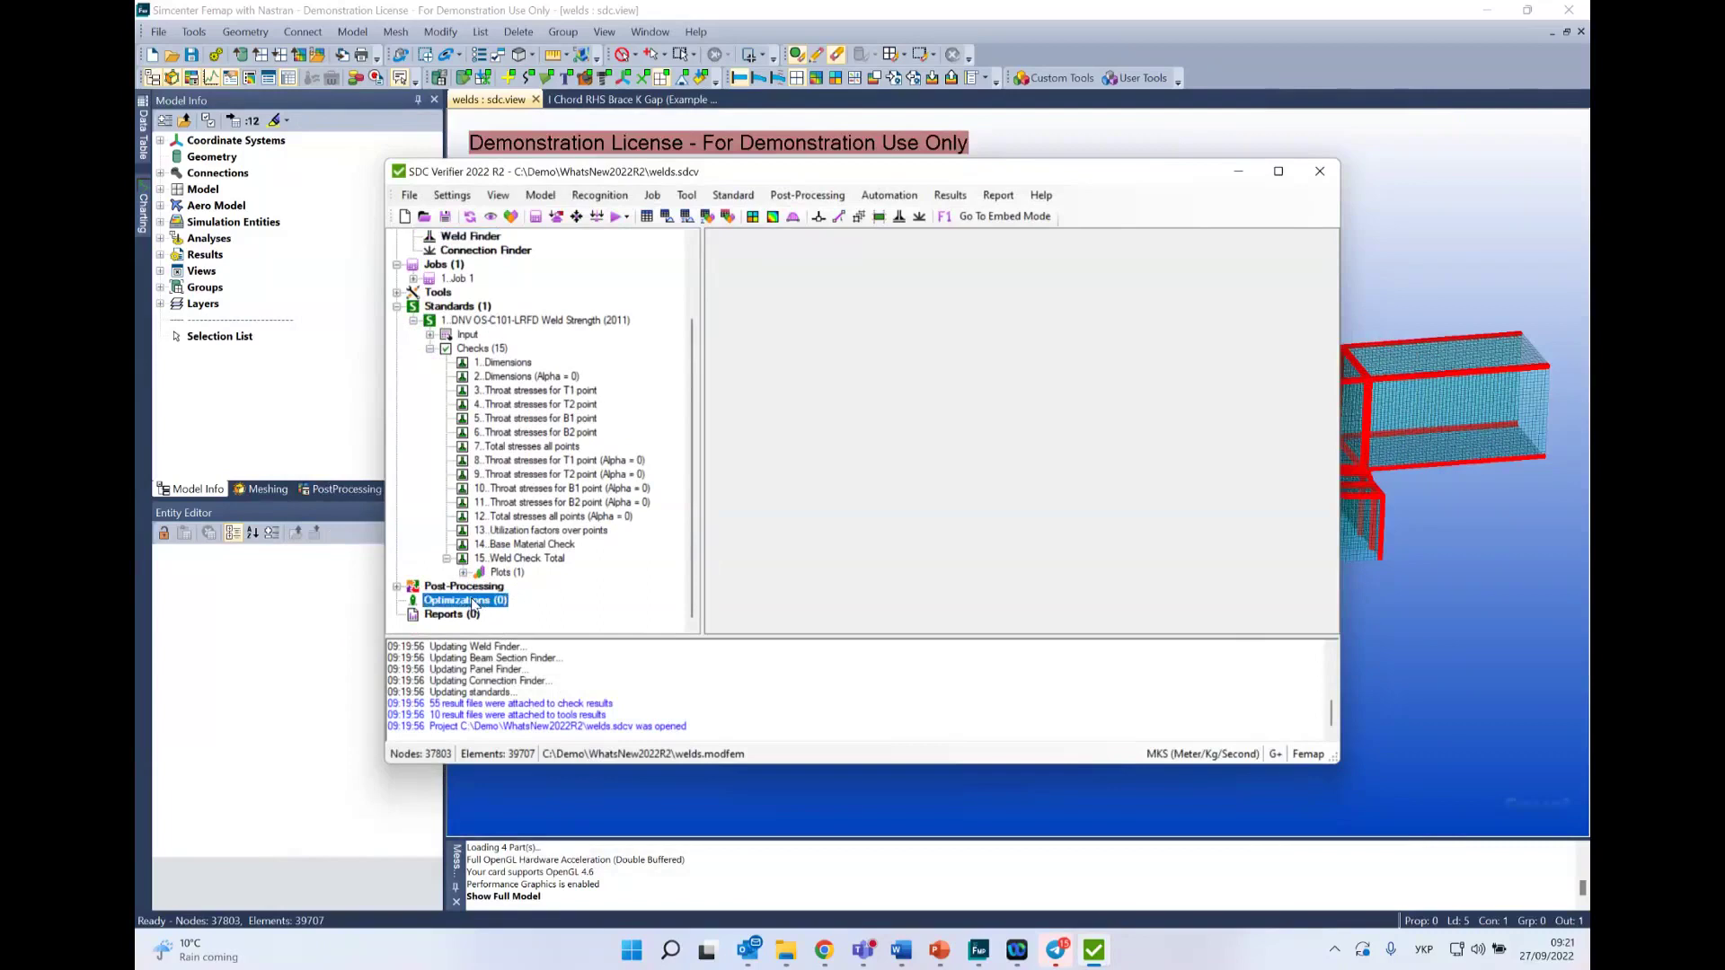
right_click(474, 602)
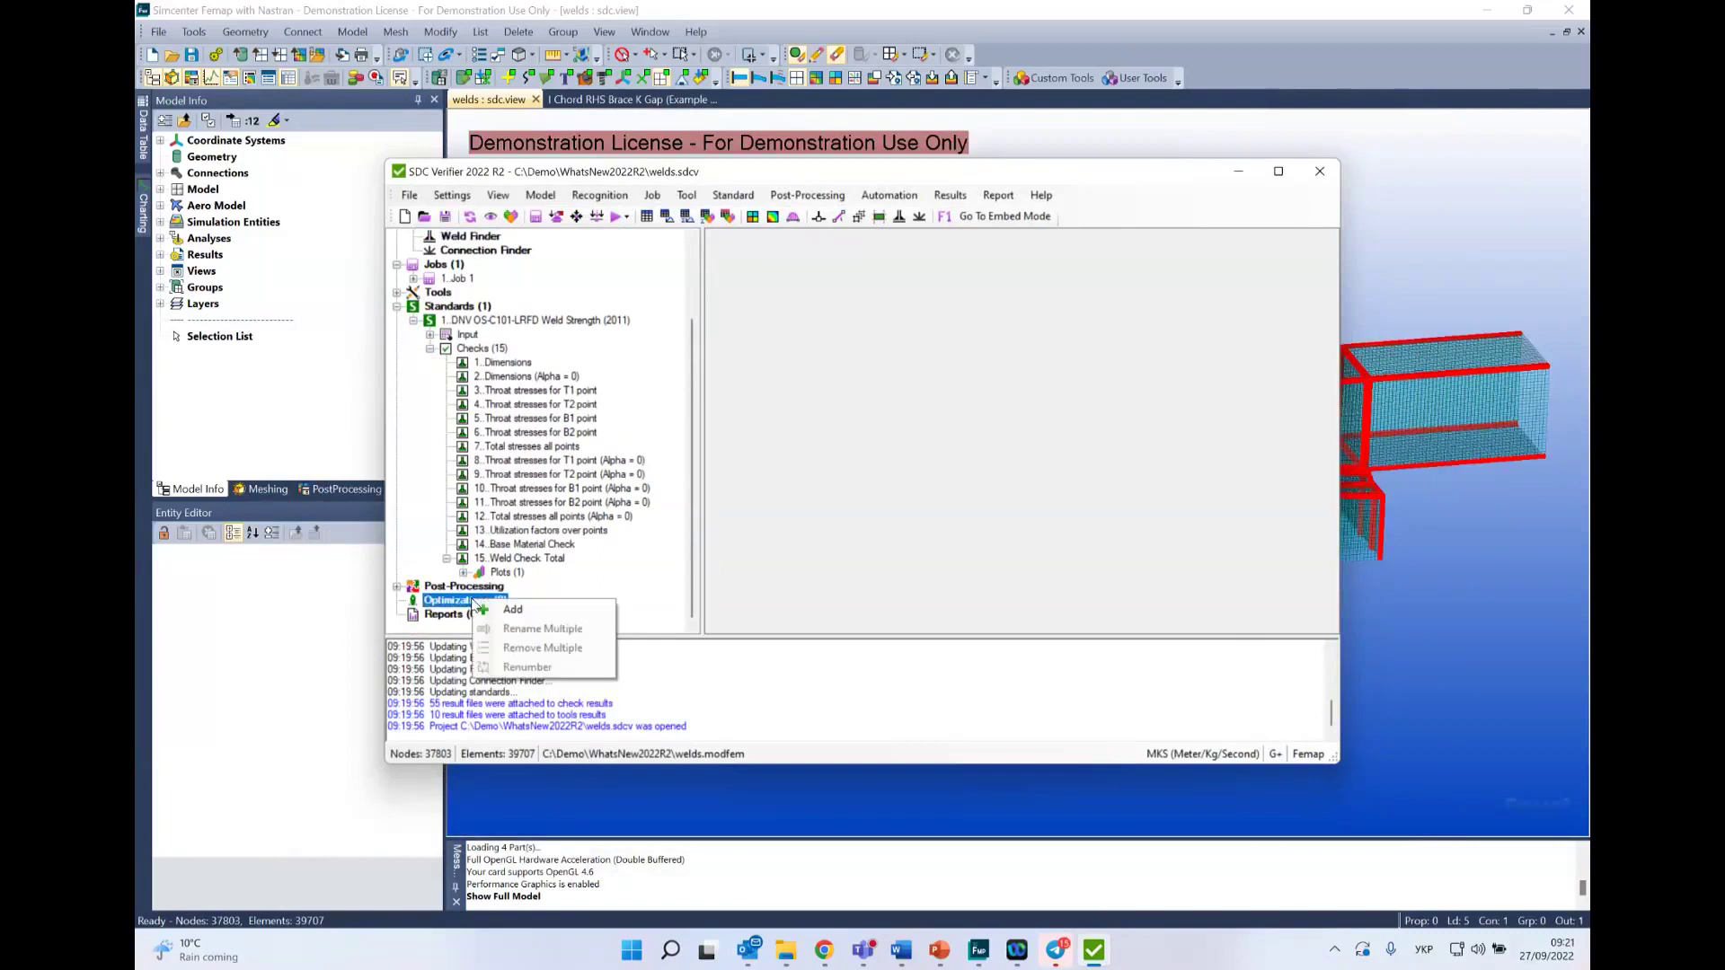
click(568, 610)
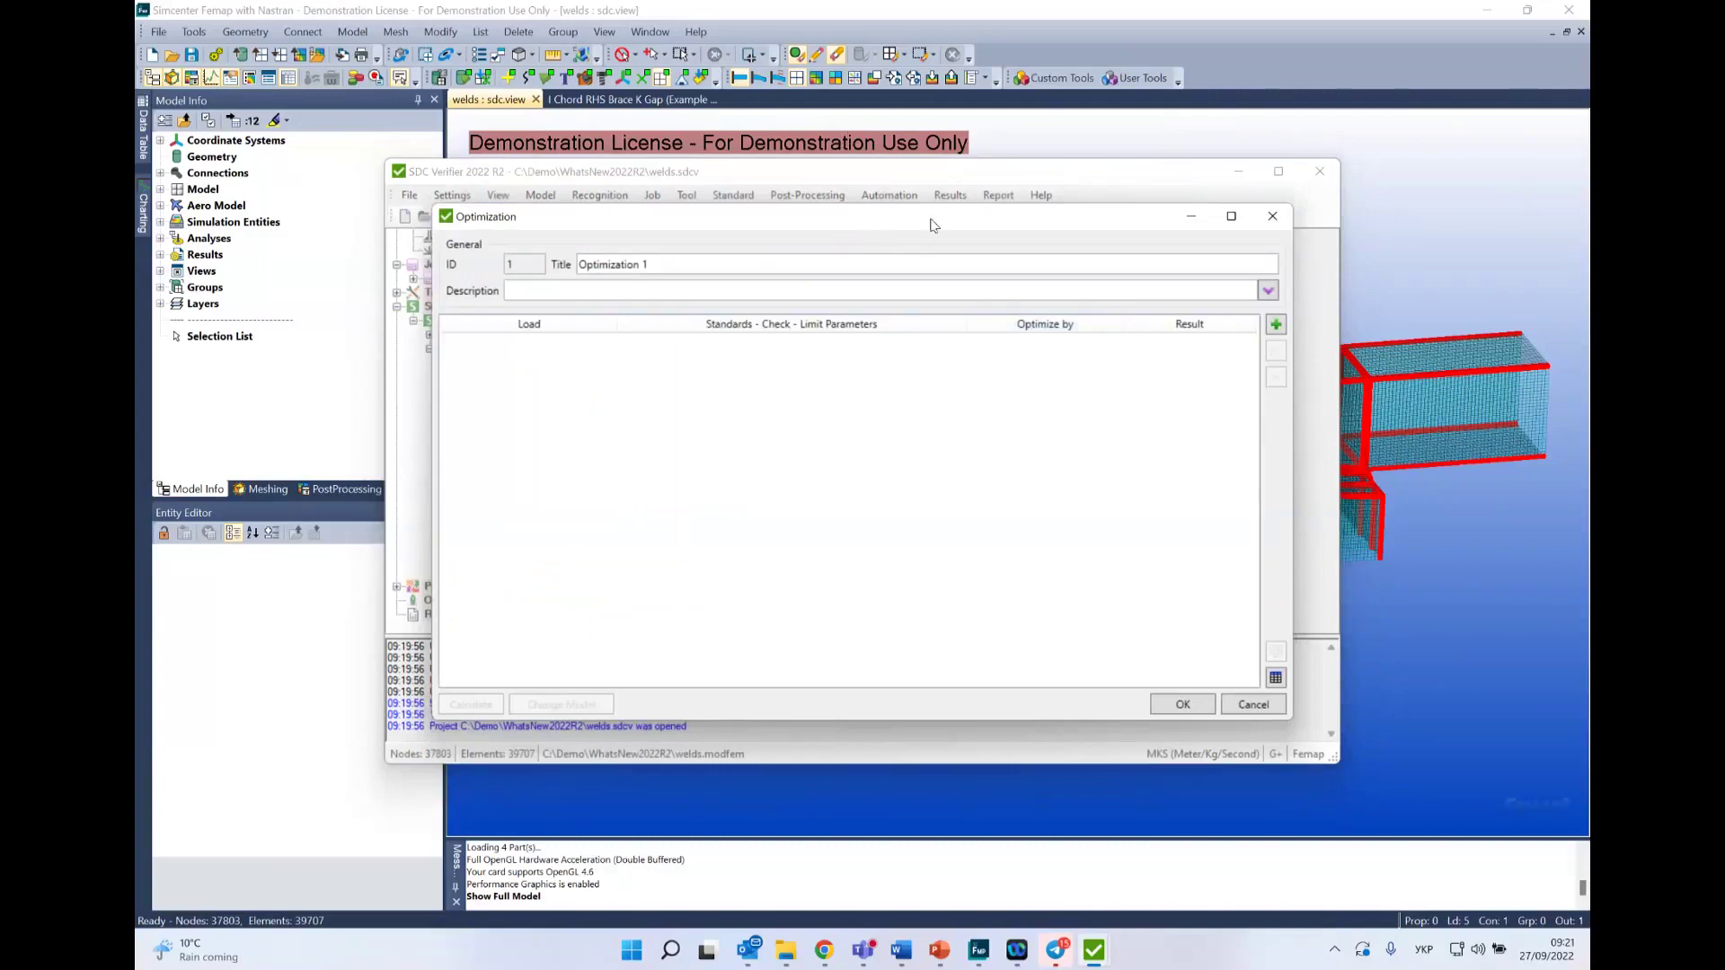
drag(932, 224, 930, 237)
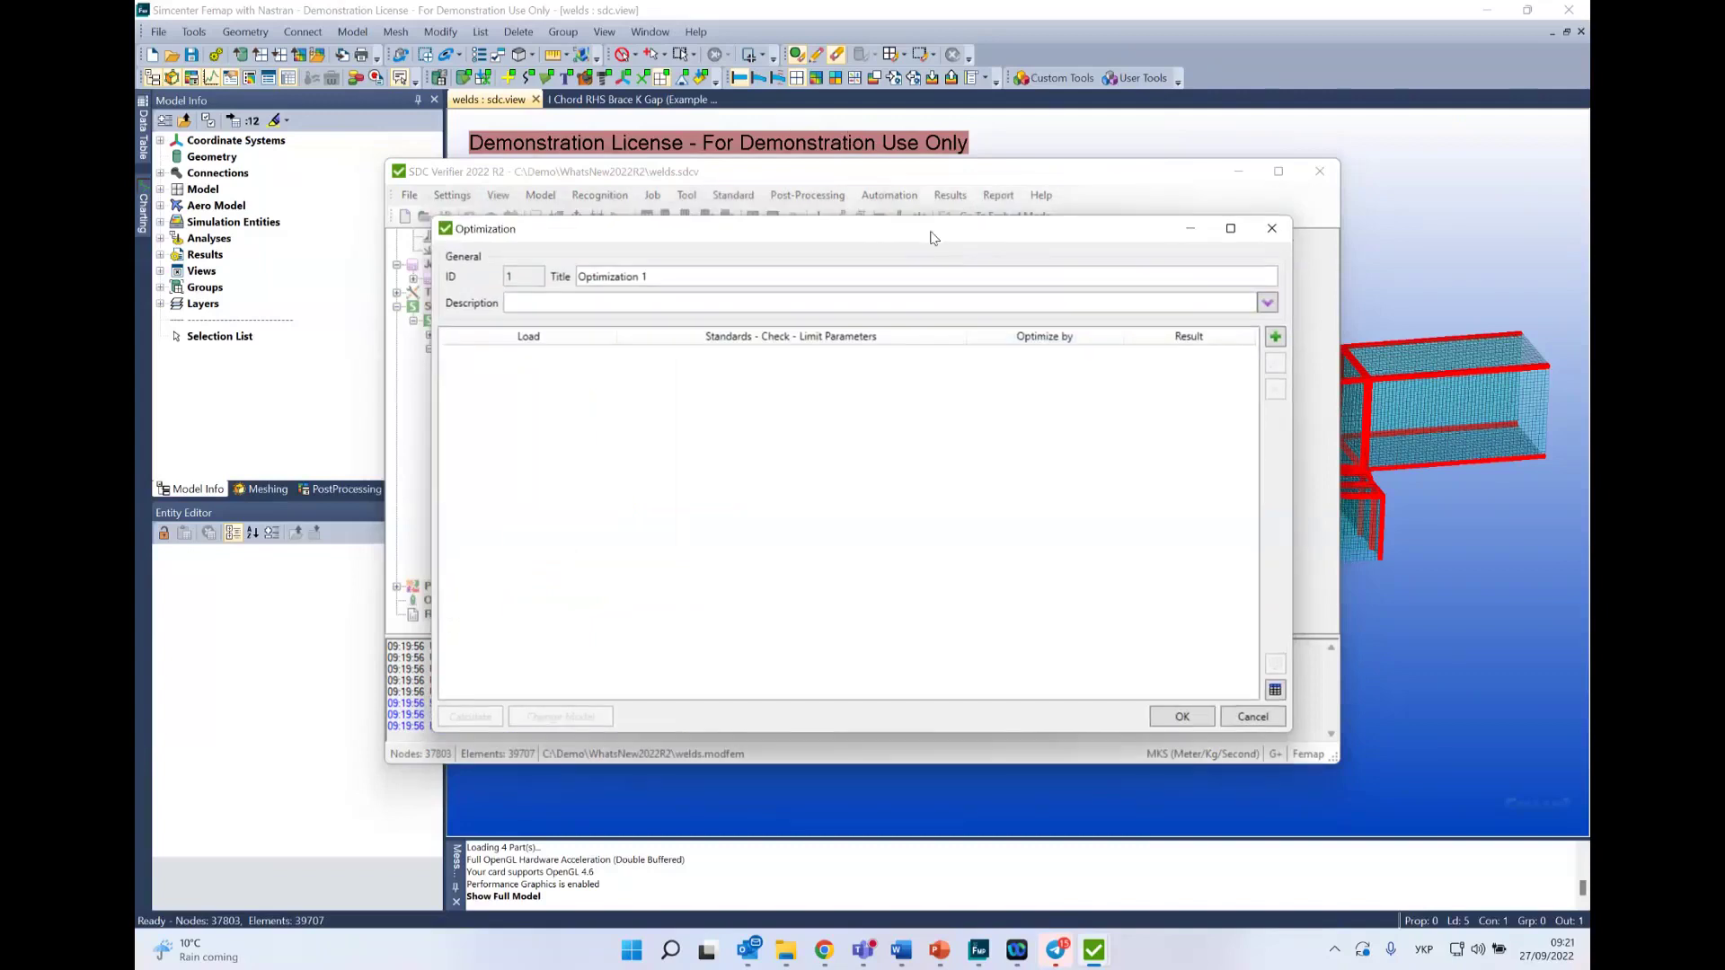
click(1274, 337)
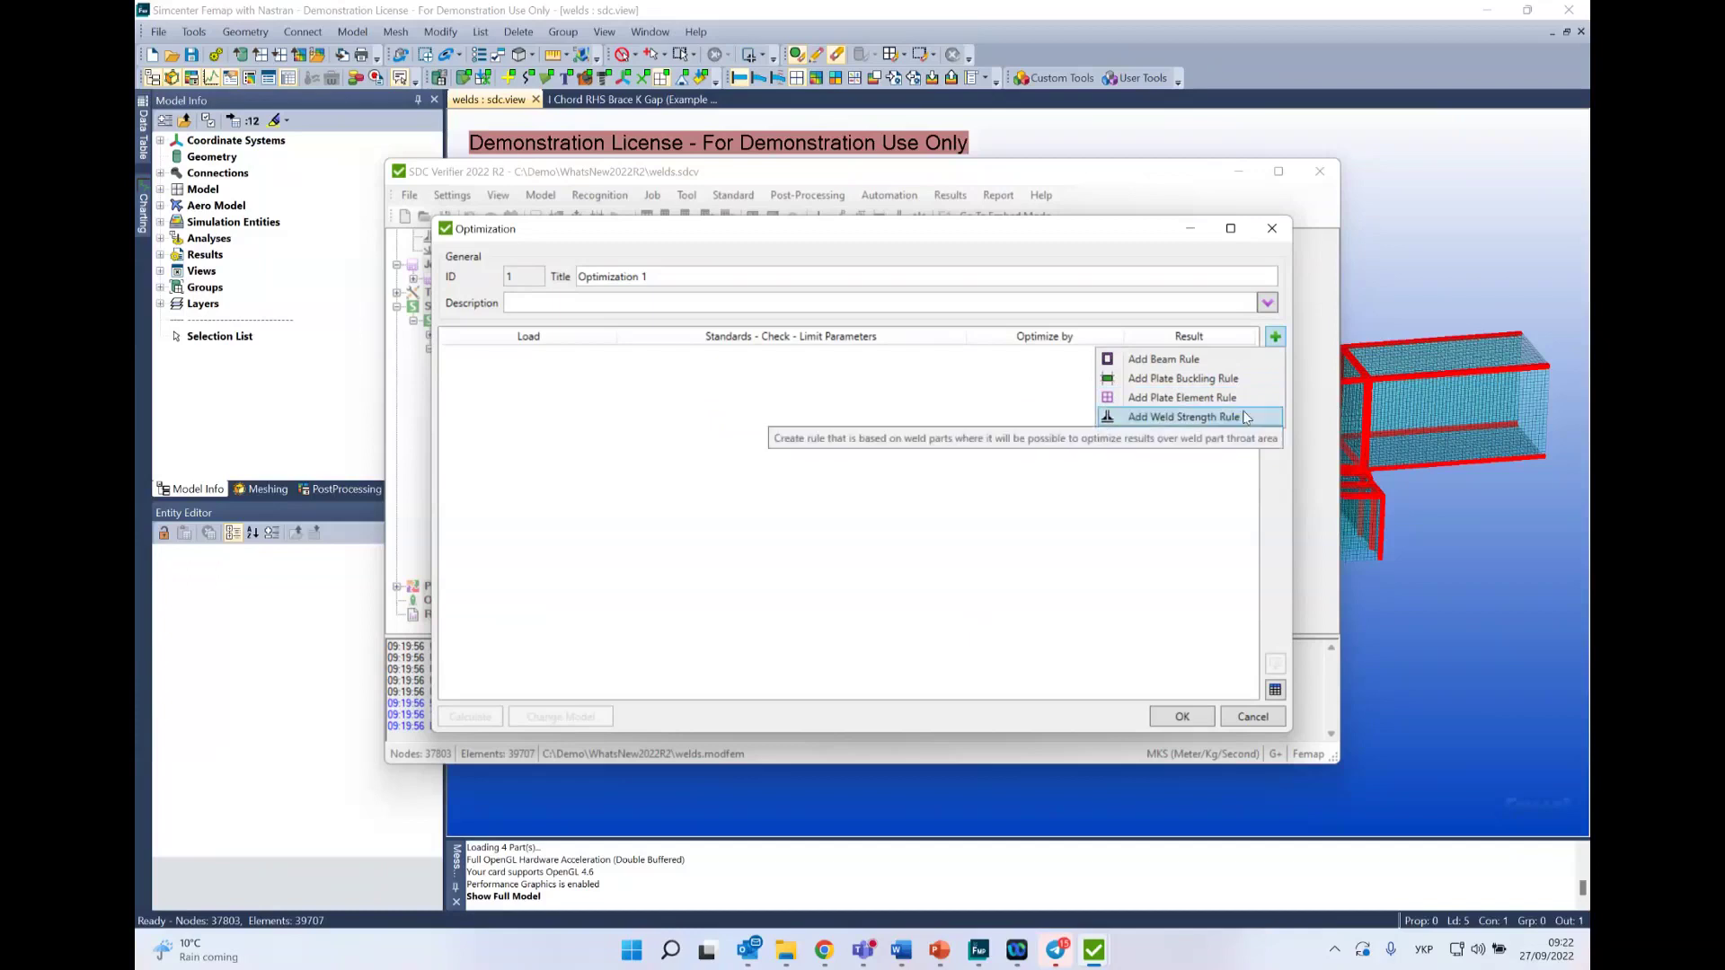
click(1182, 417)
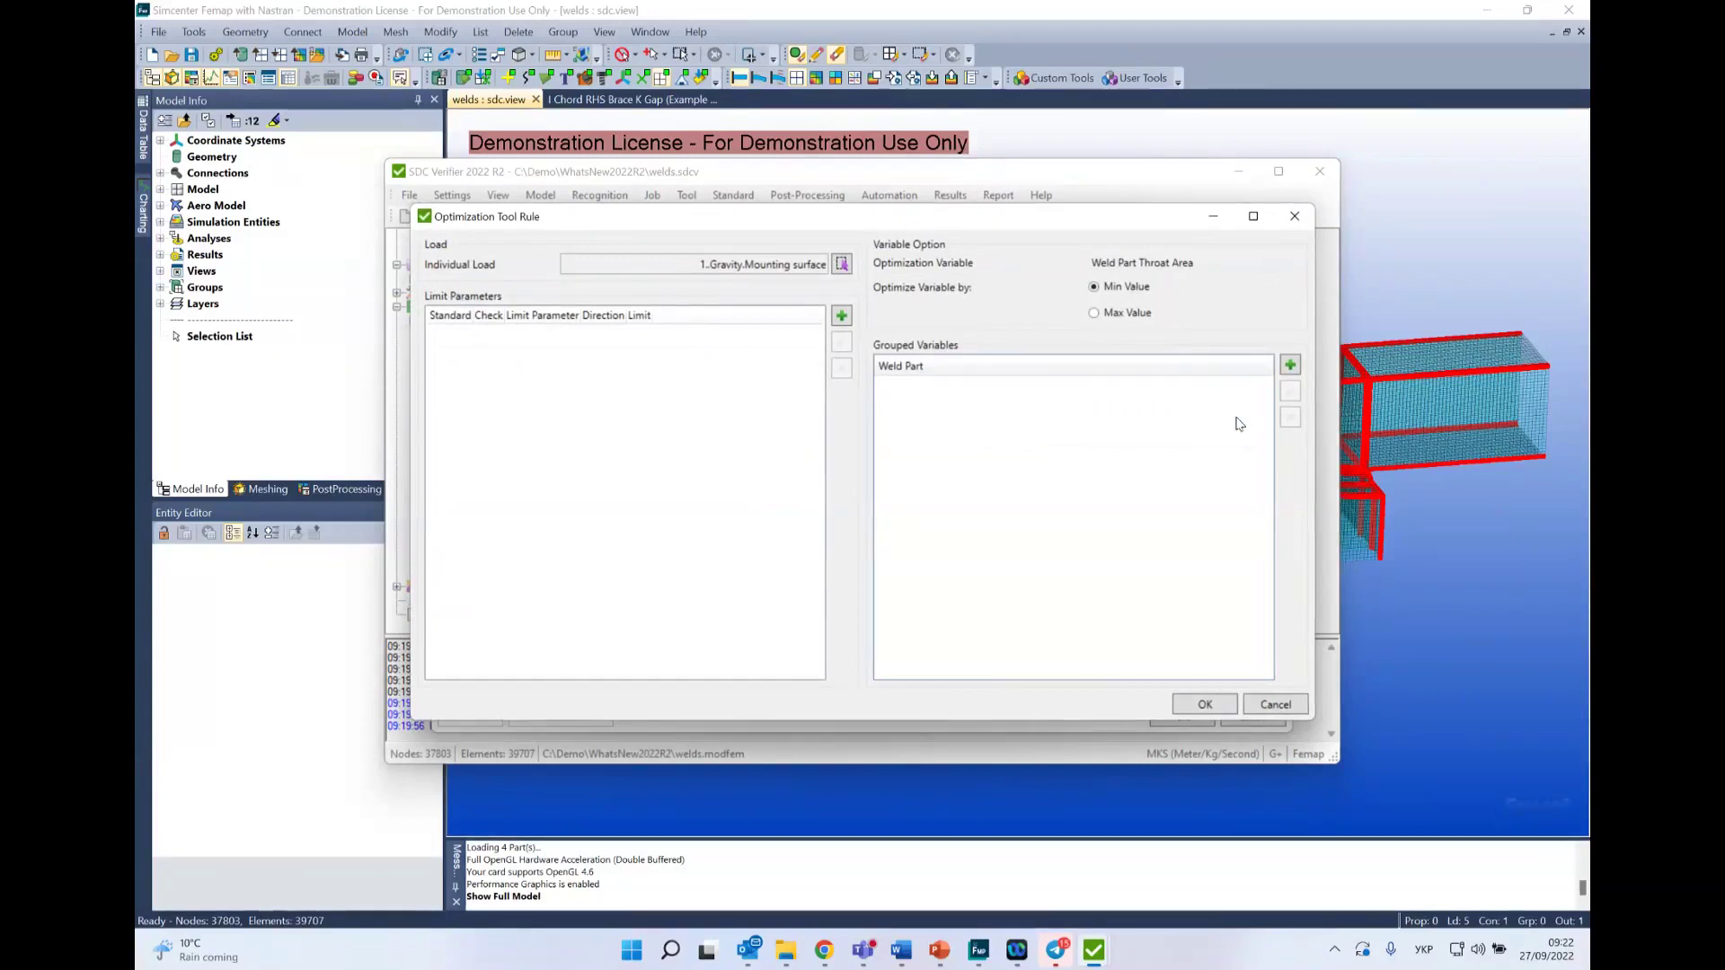
Step: Set the optimization rule's load to Load Group 1
click(842, 264)
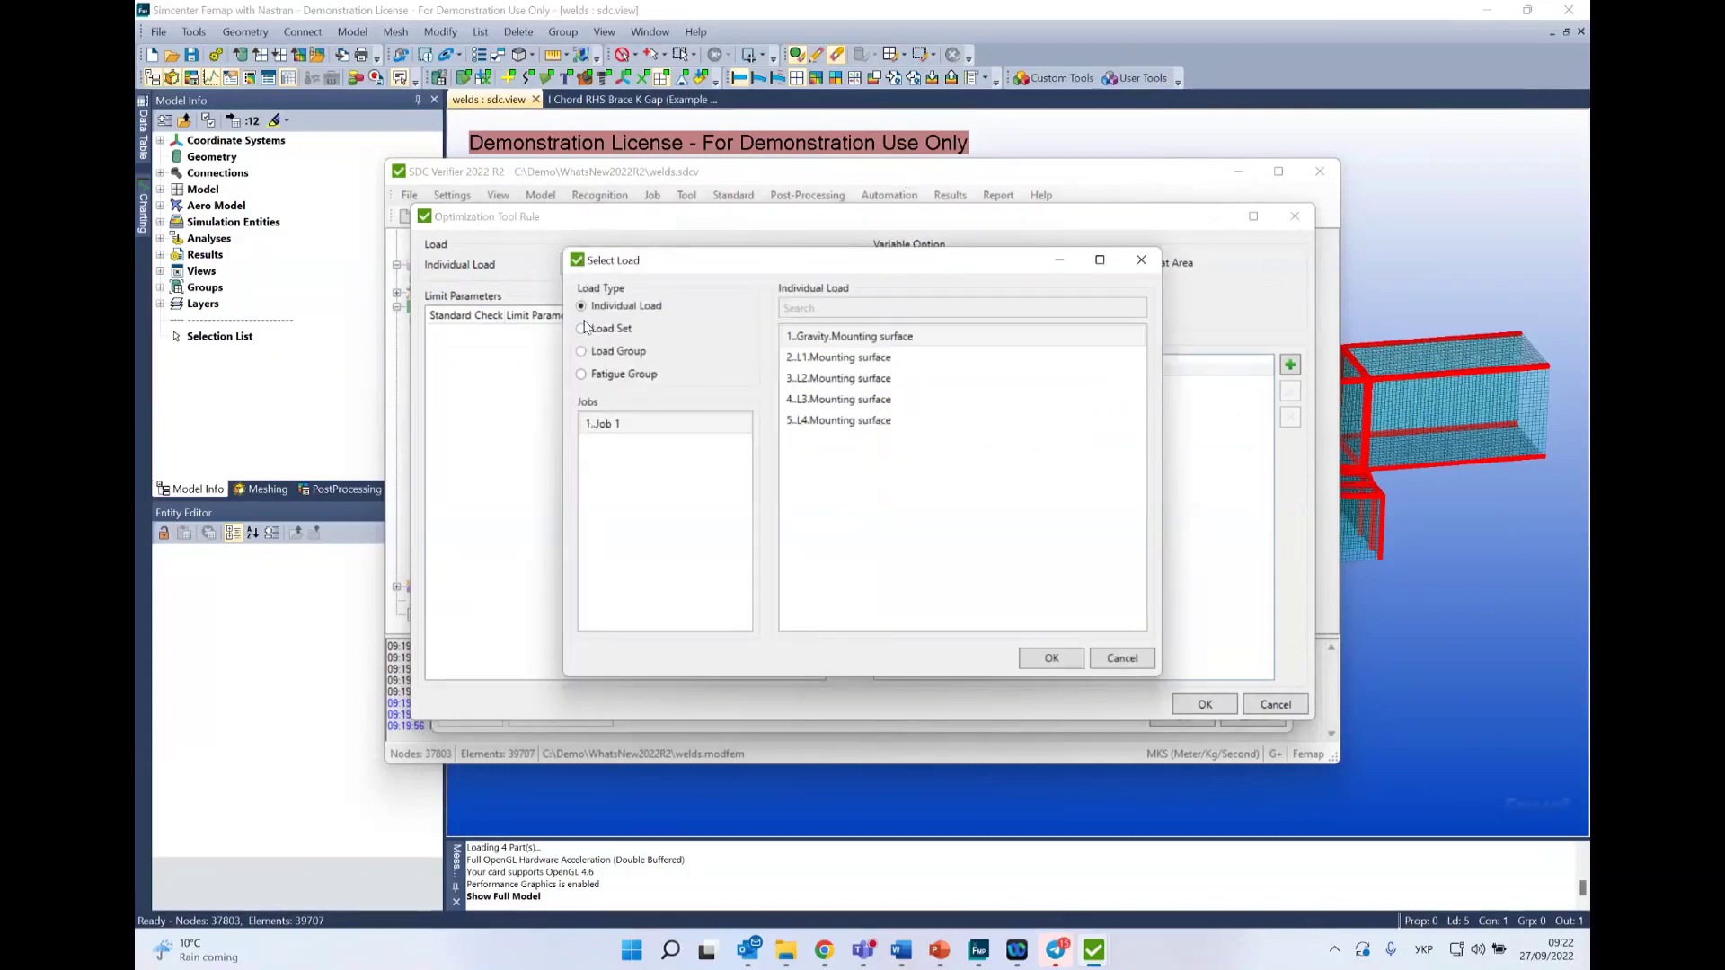
click(583, 351)
click(839, 337)
click(1033, 661)
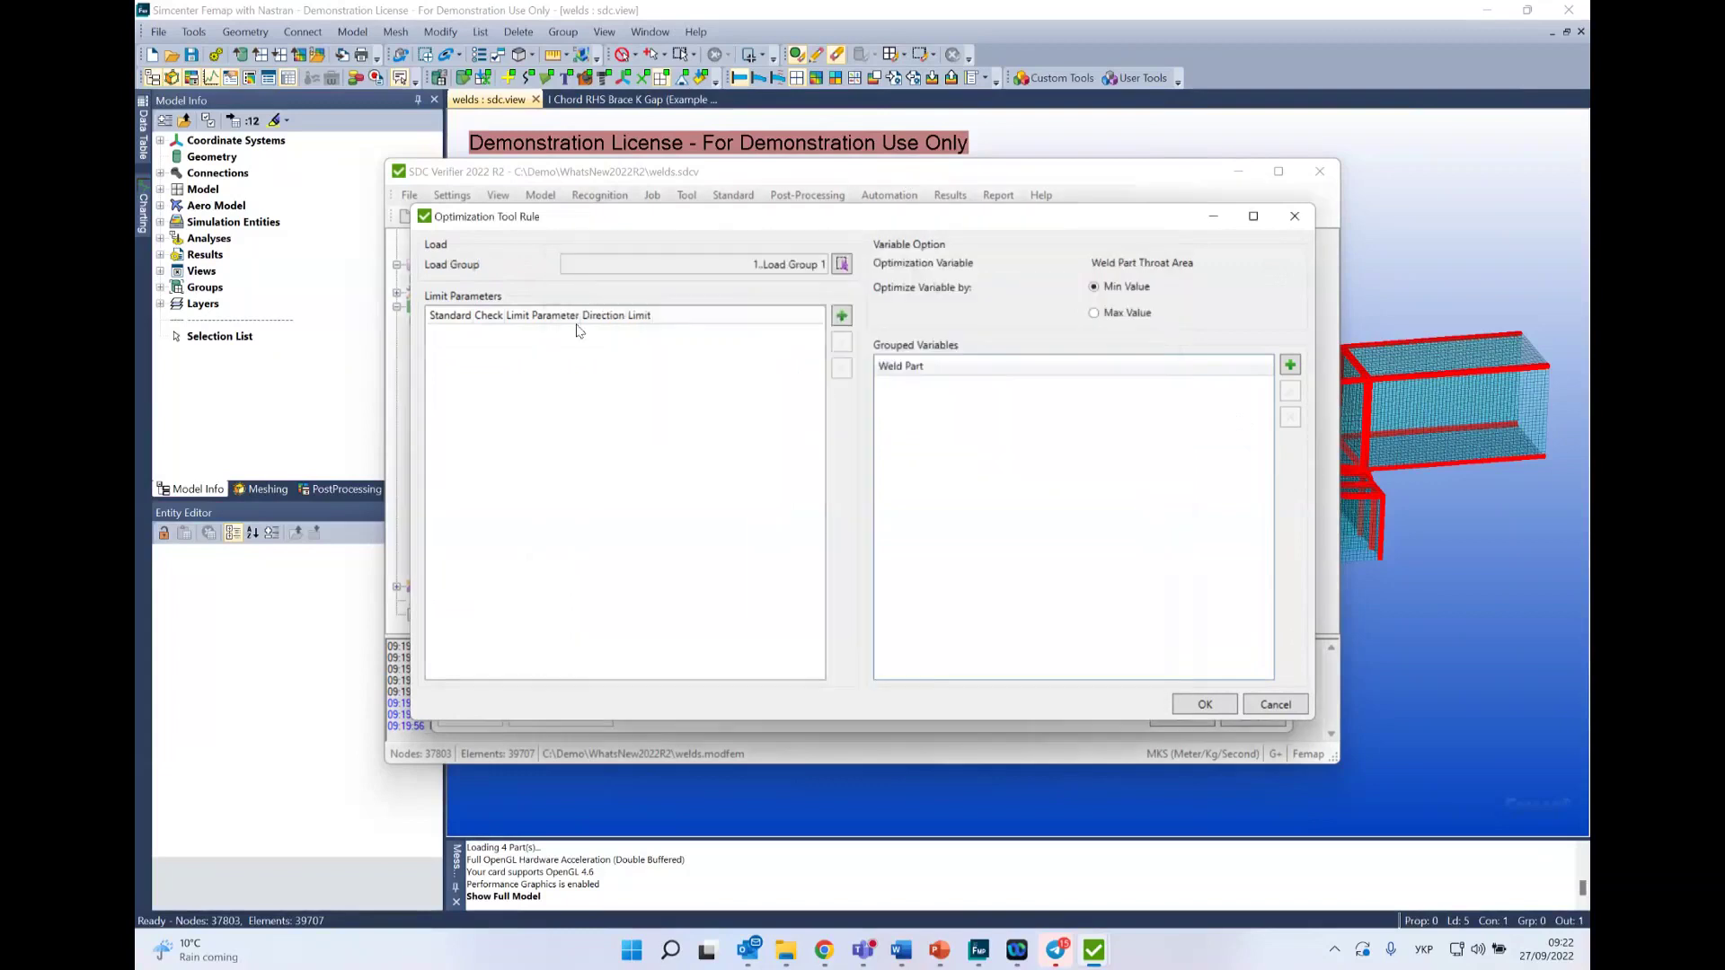
click(571, 319)
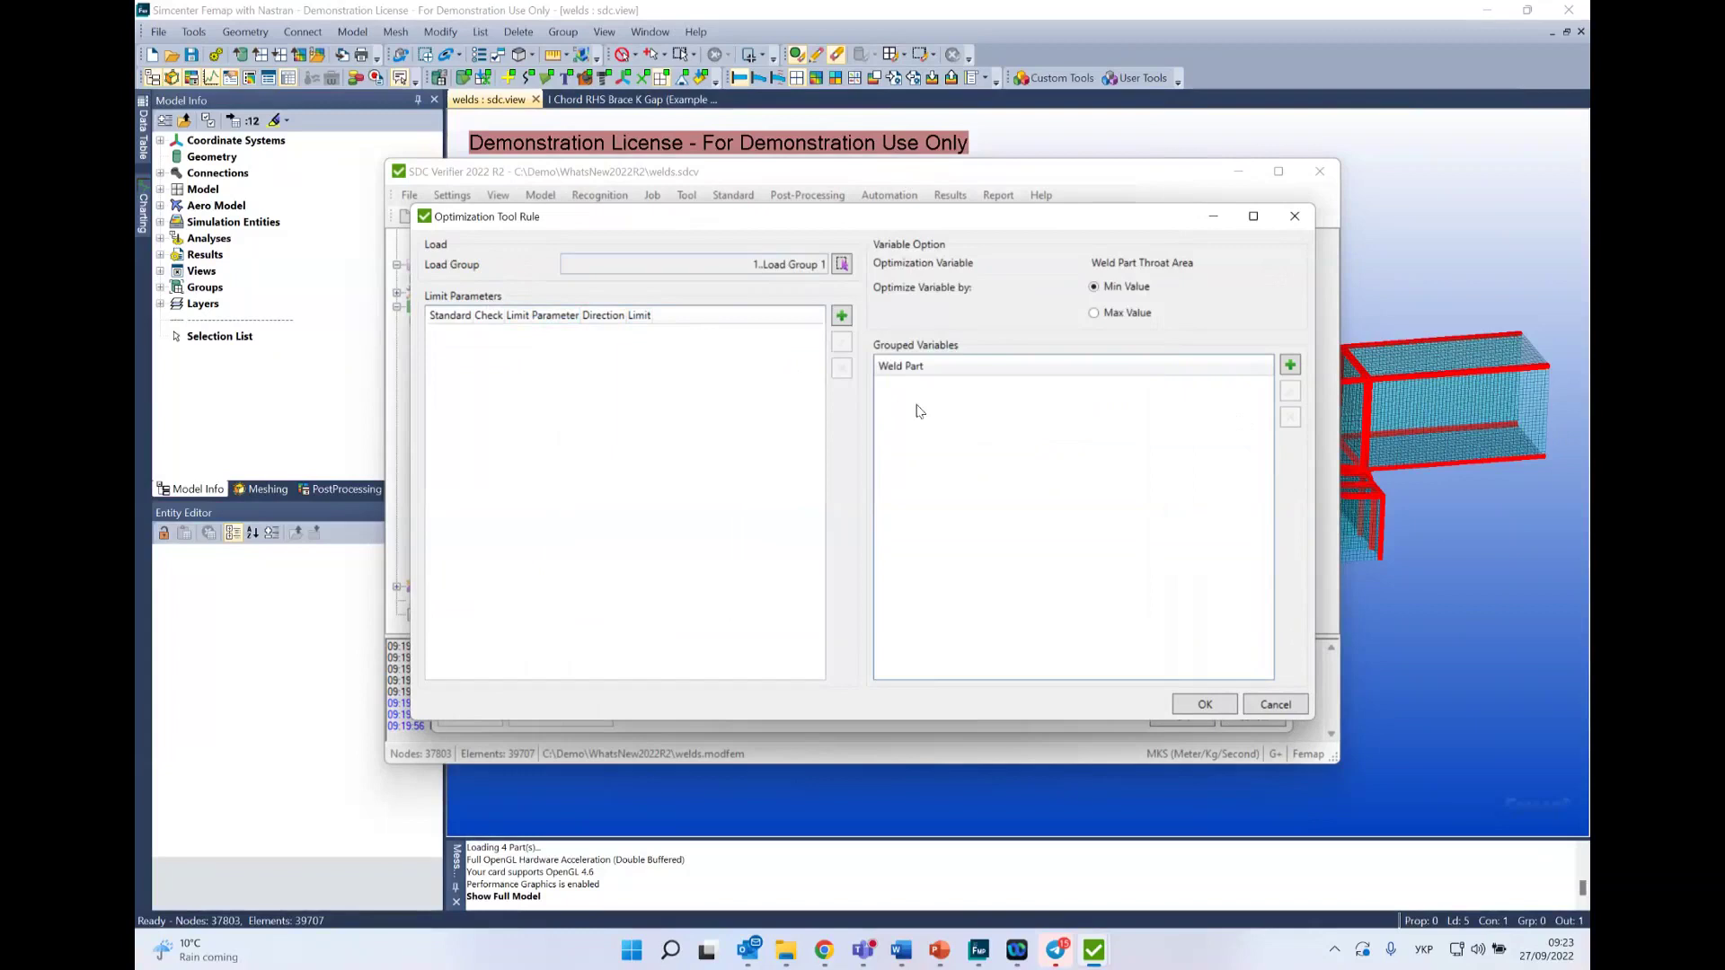
Step: Start a limit parameter for the rule using the DNV OS-C101-LRFD Weld Strength standard, the Weld Check Total check and the Uf Overall parameter
click(841, 316)
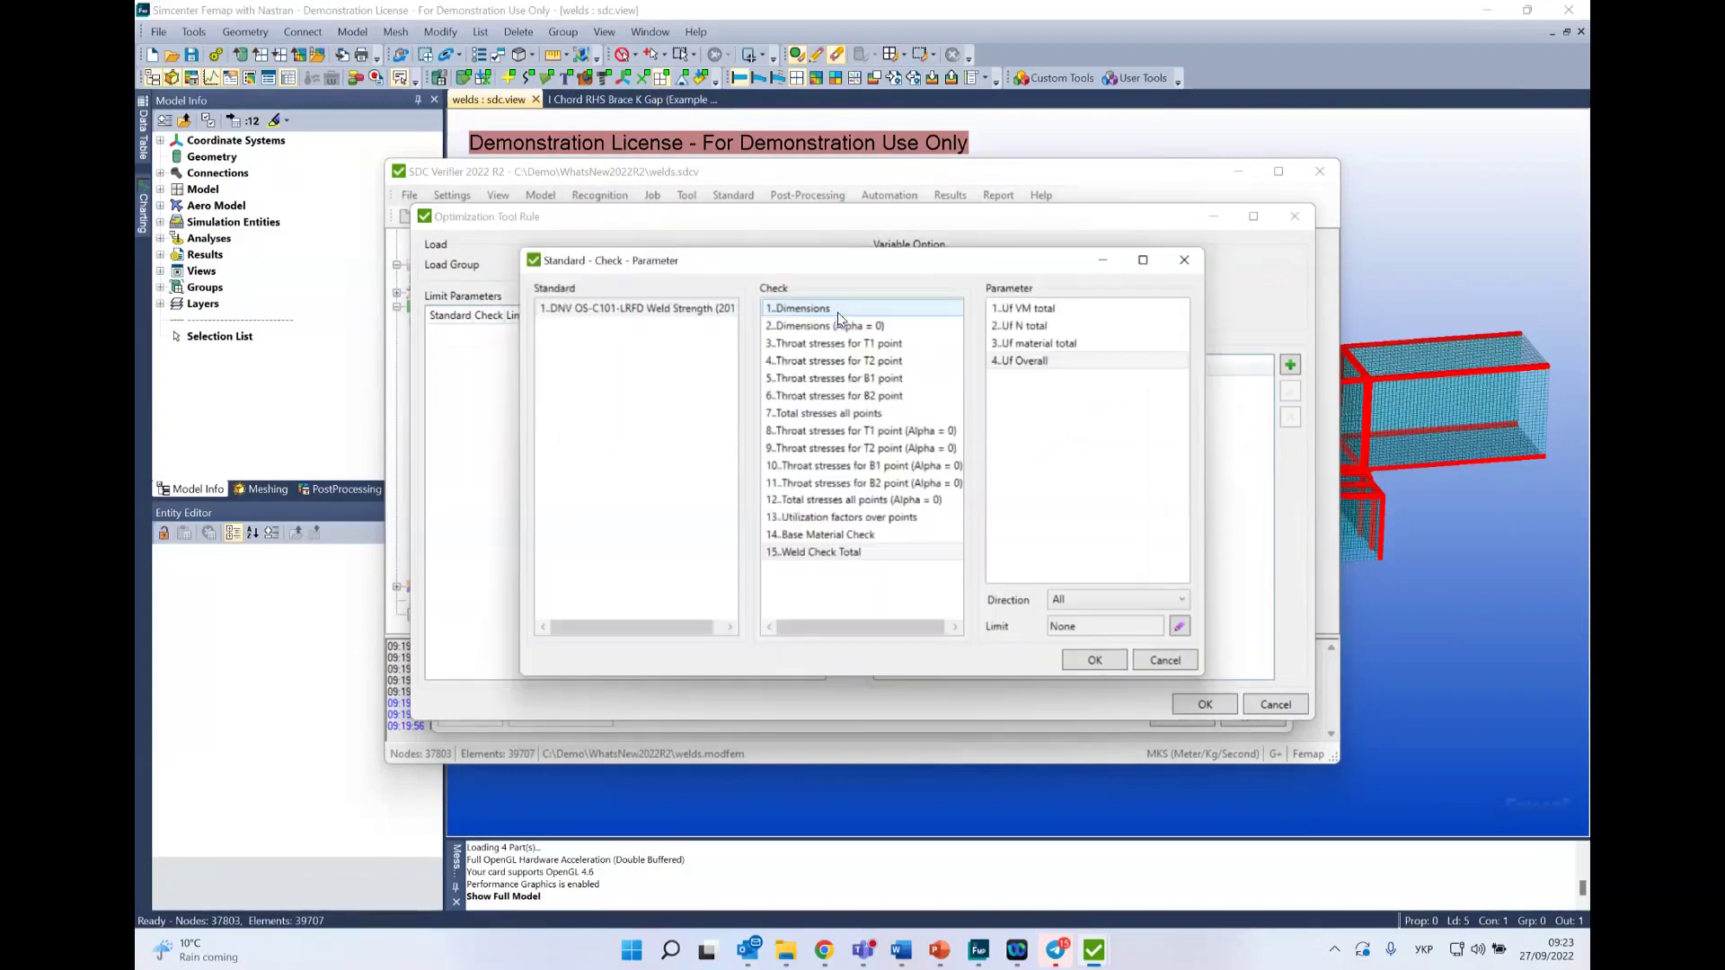
click(620, 308)
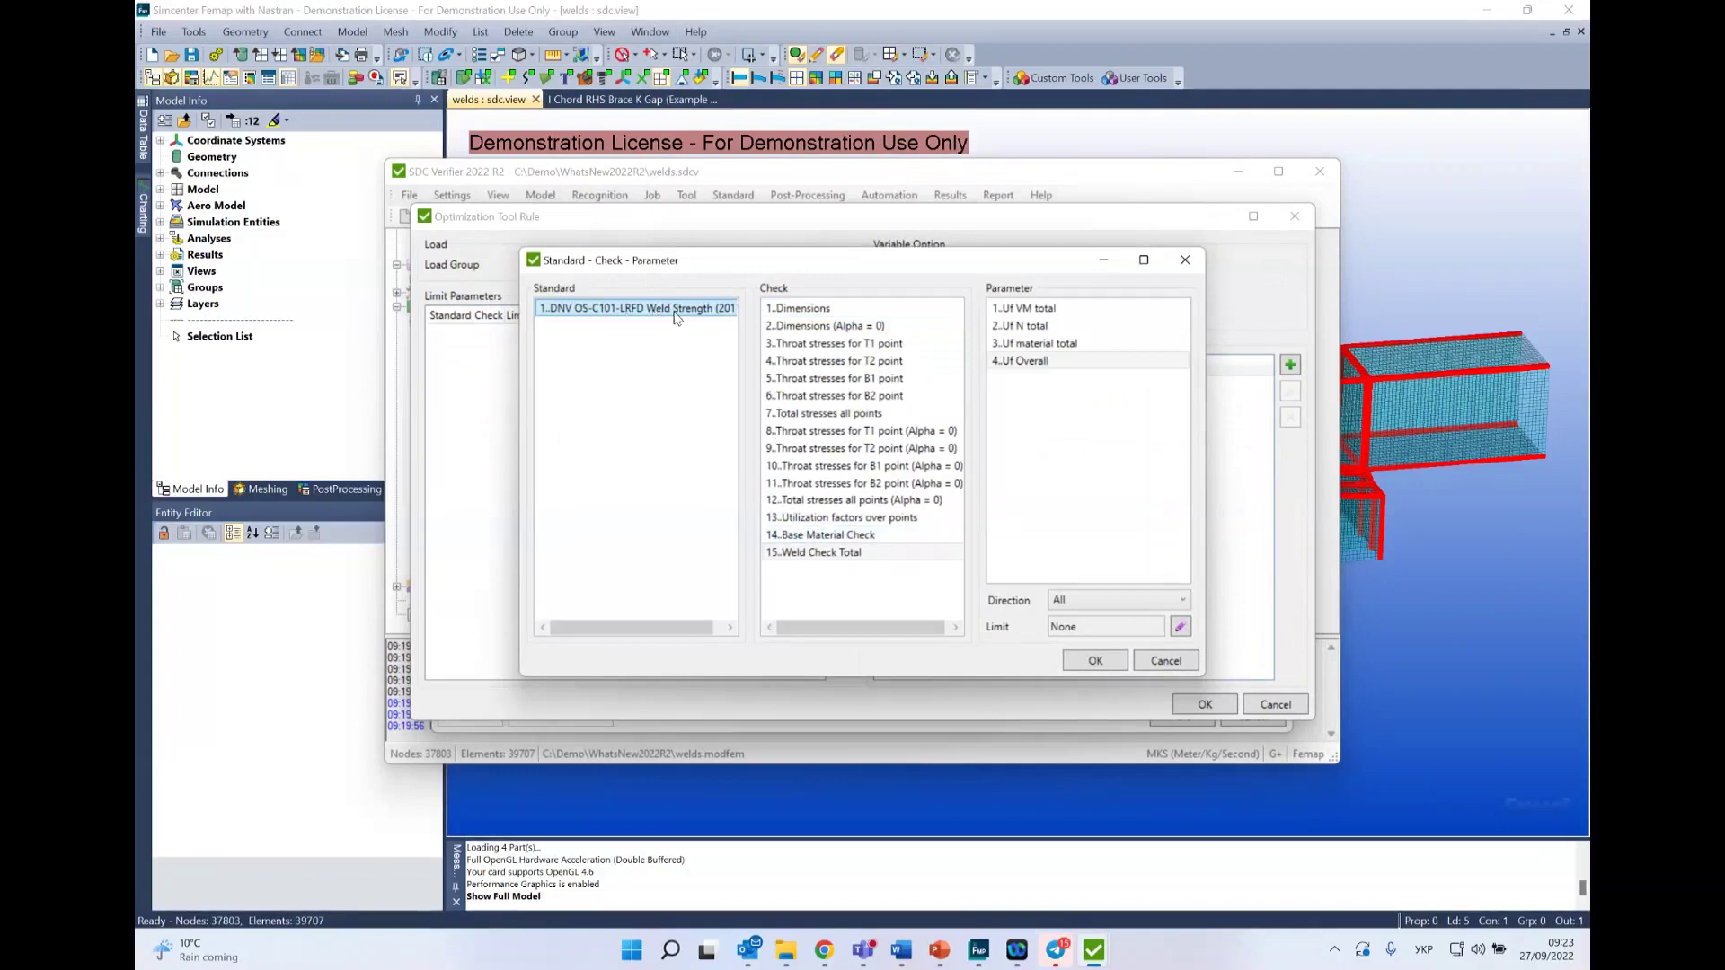
click(817, 553)
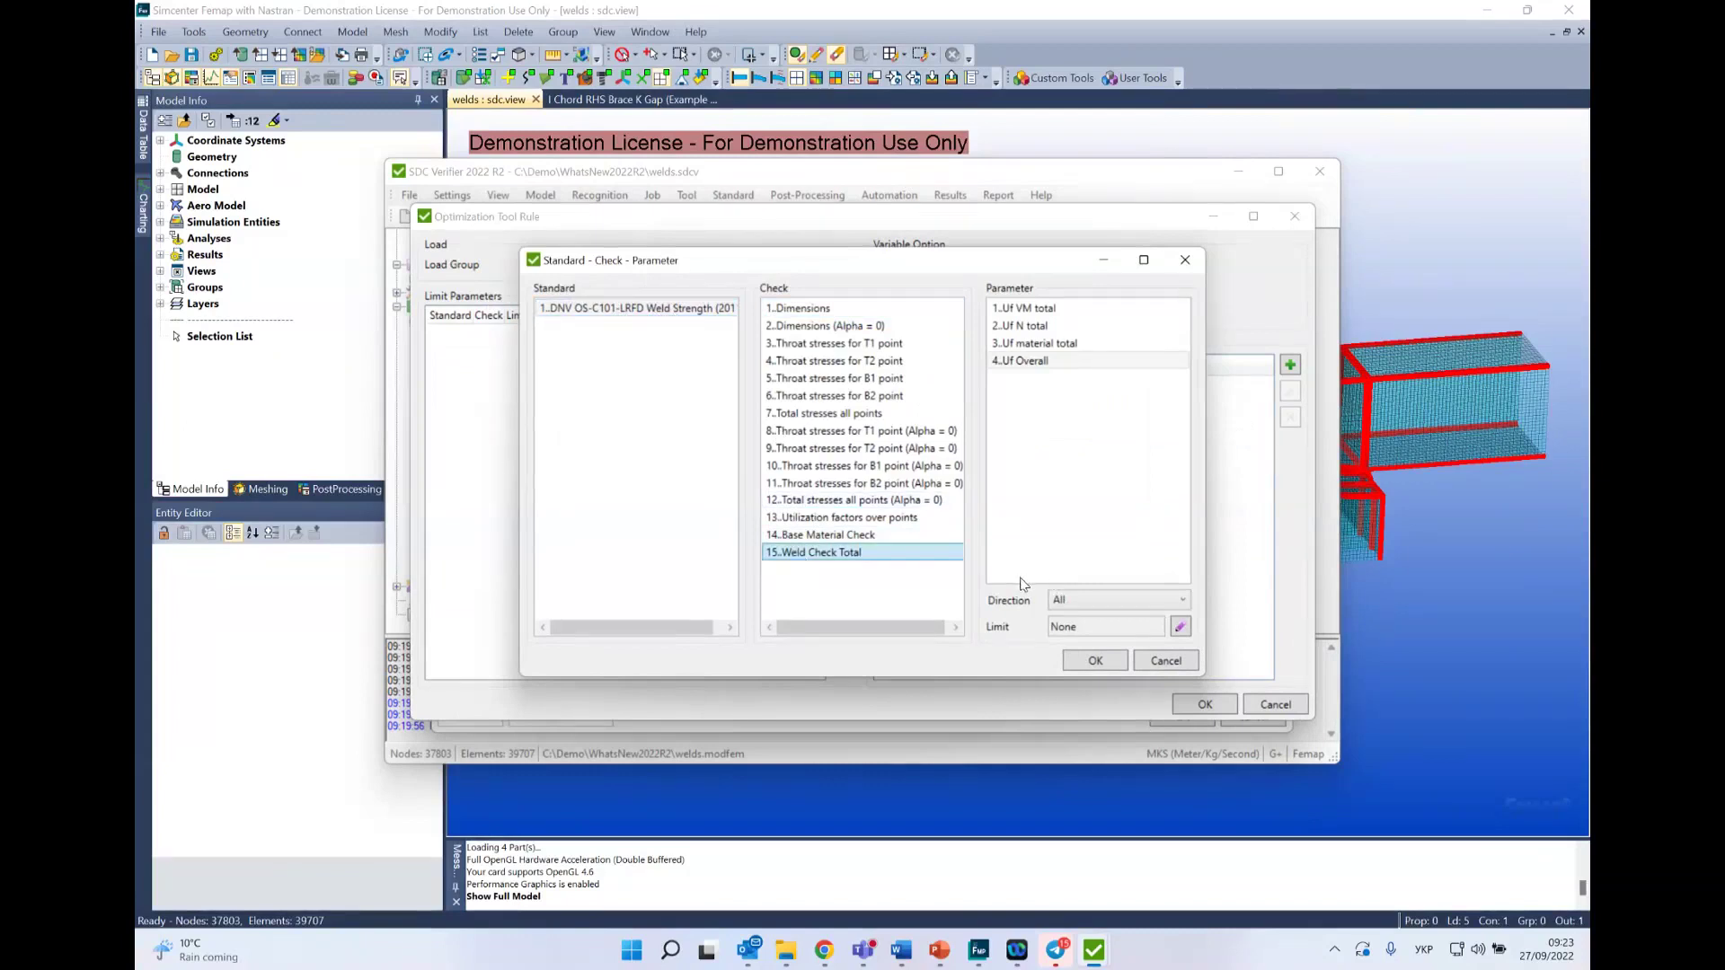
click(1025, 361)
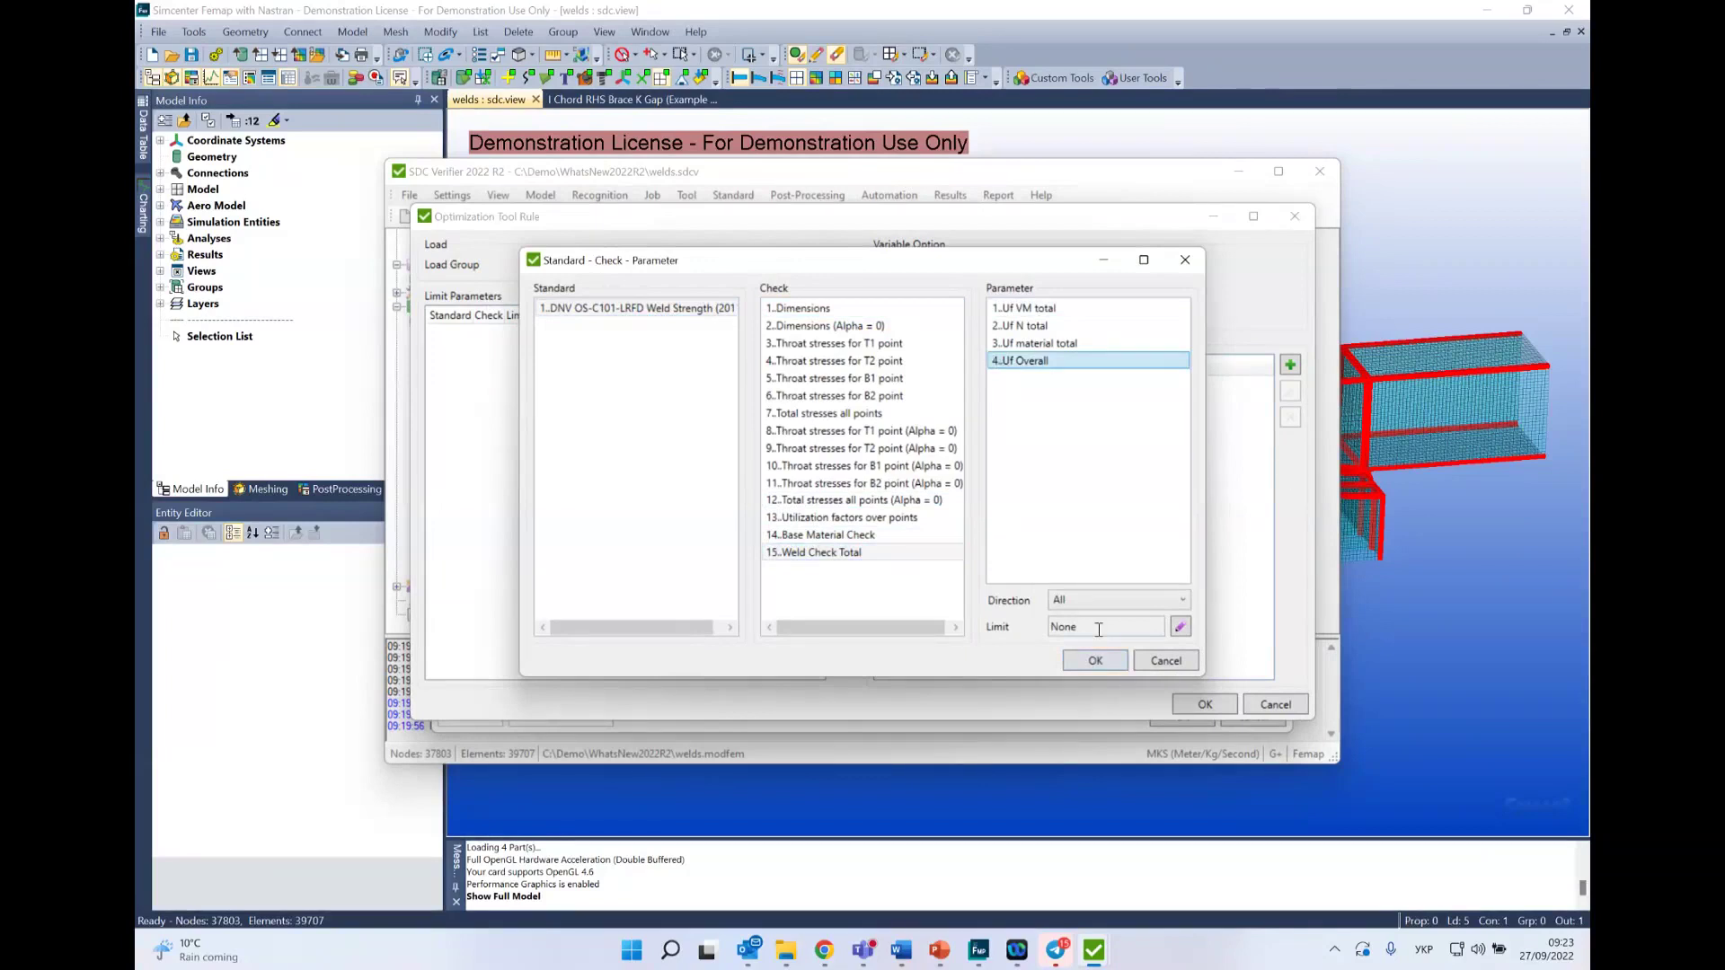
Step: Limit the Uf Overall parameter to between 0 and 1 and add it to the rule's limit parameters
click(1179, 629)
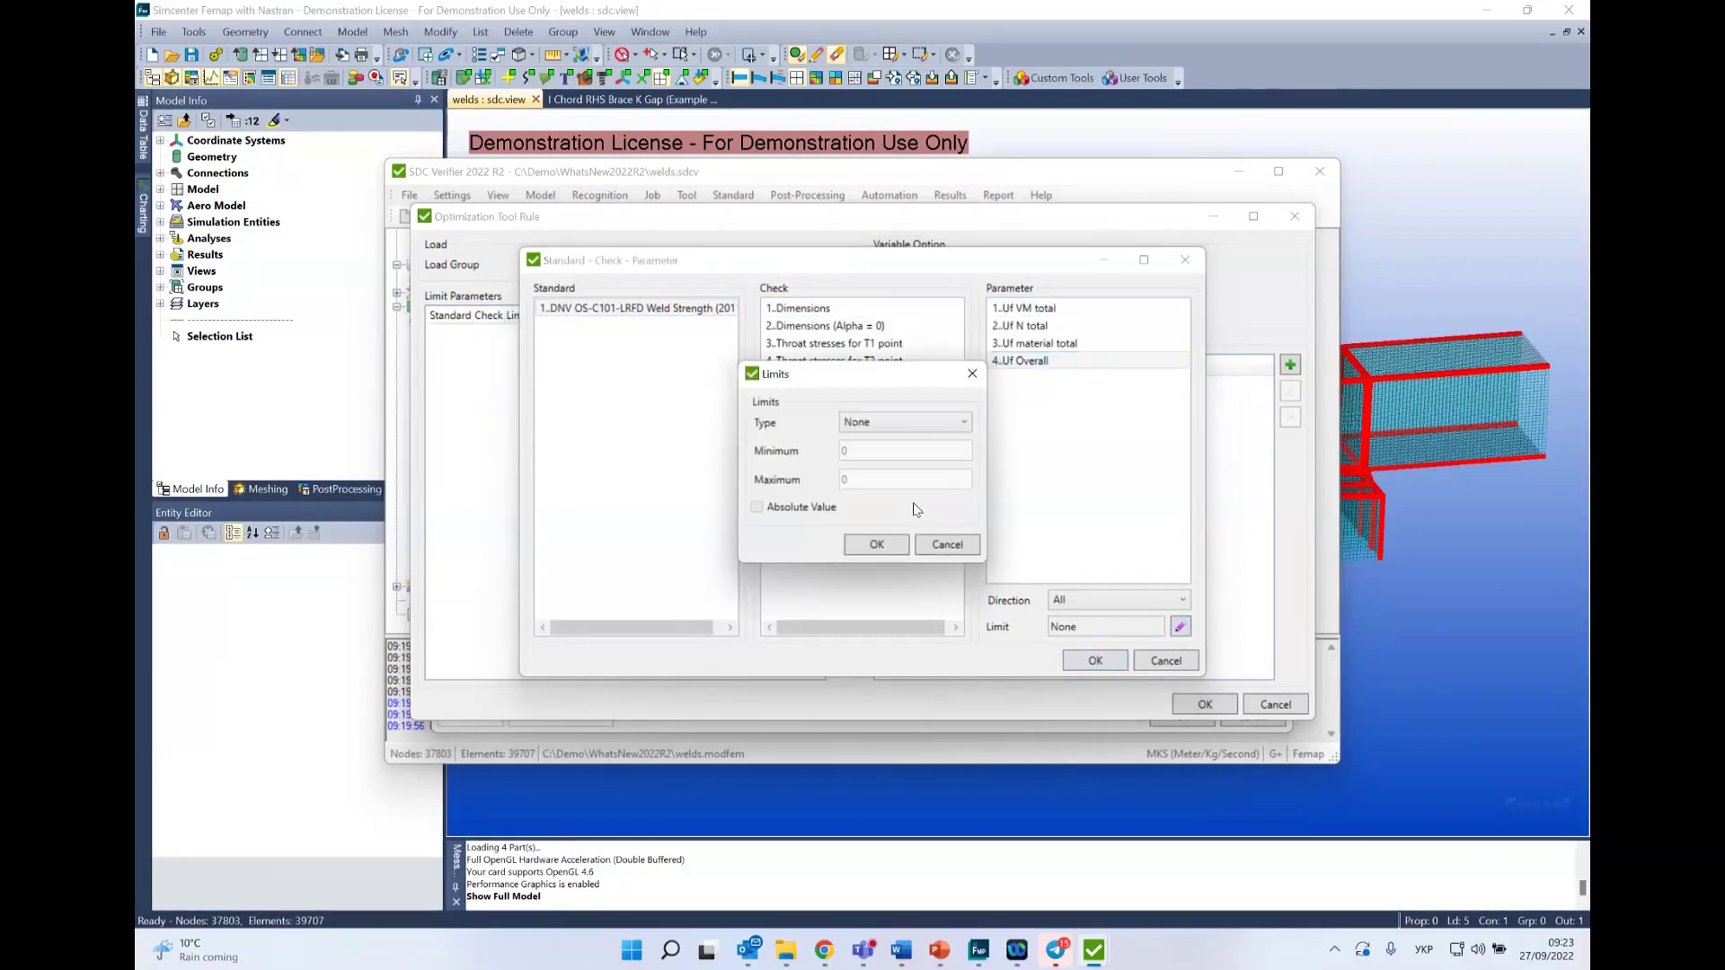
click(932, 422)
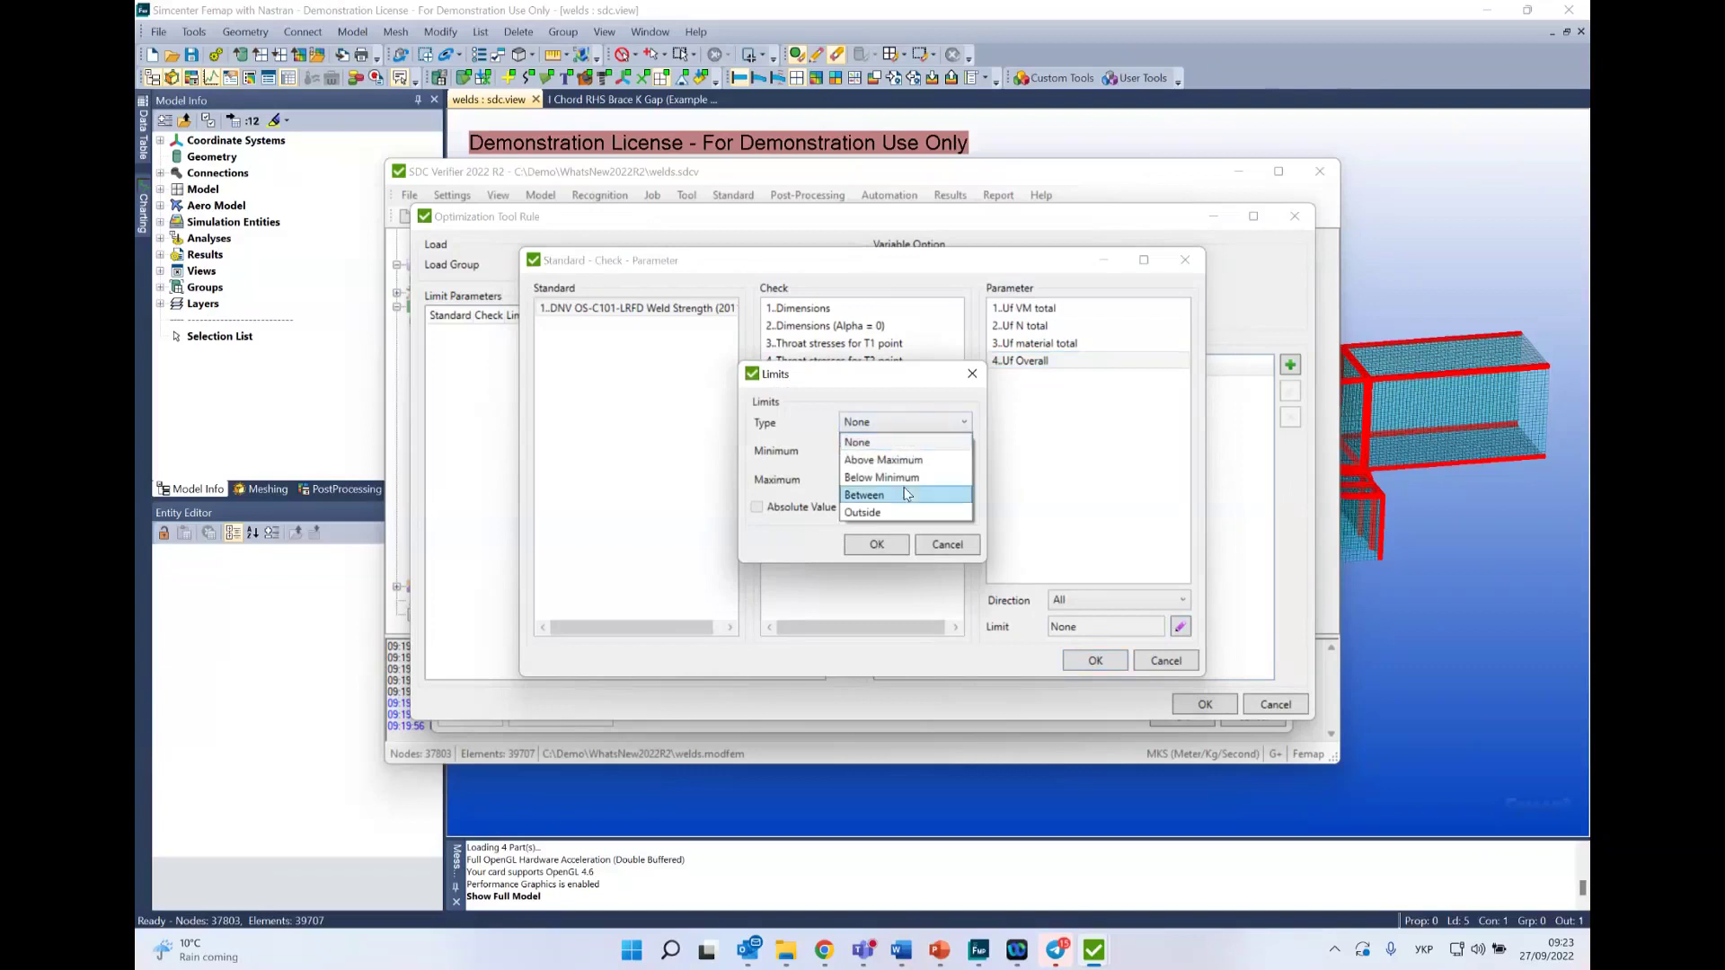
click(906, 494)
click(899, 459)
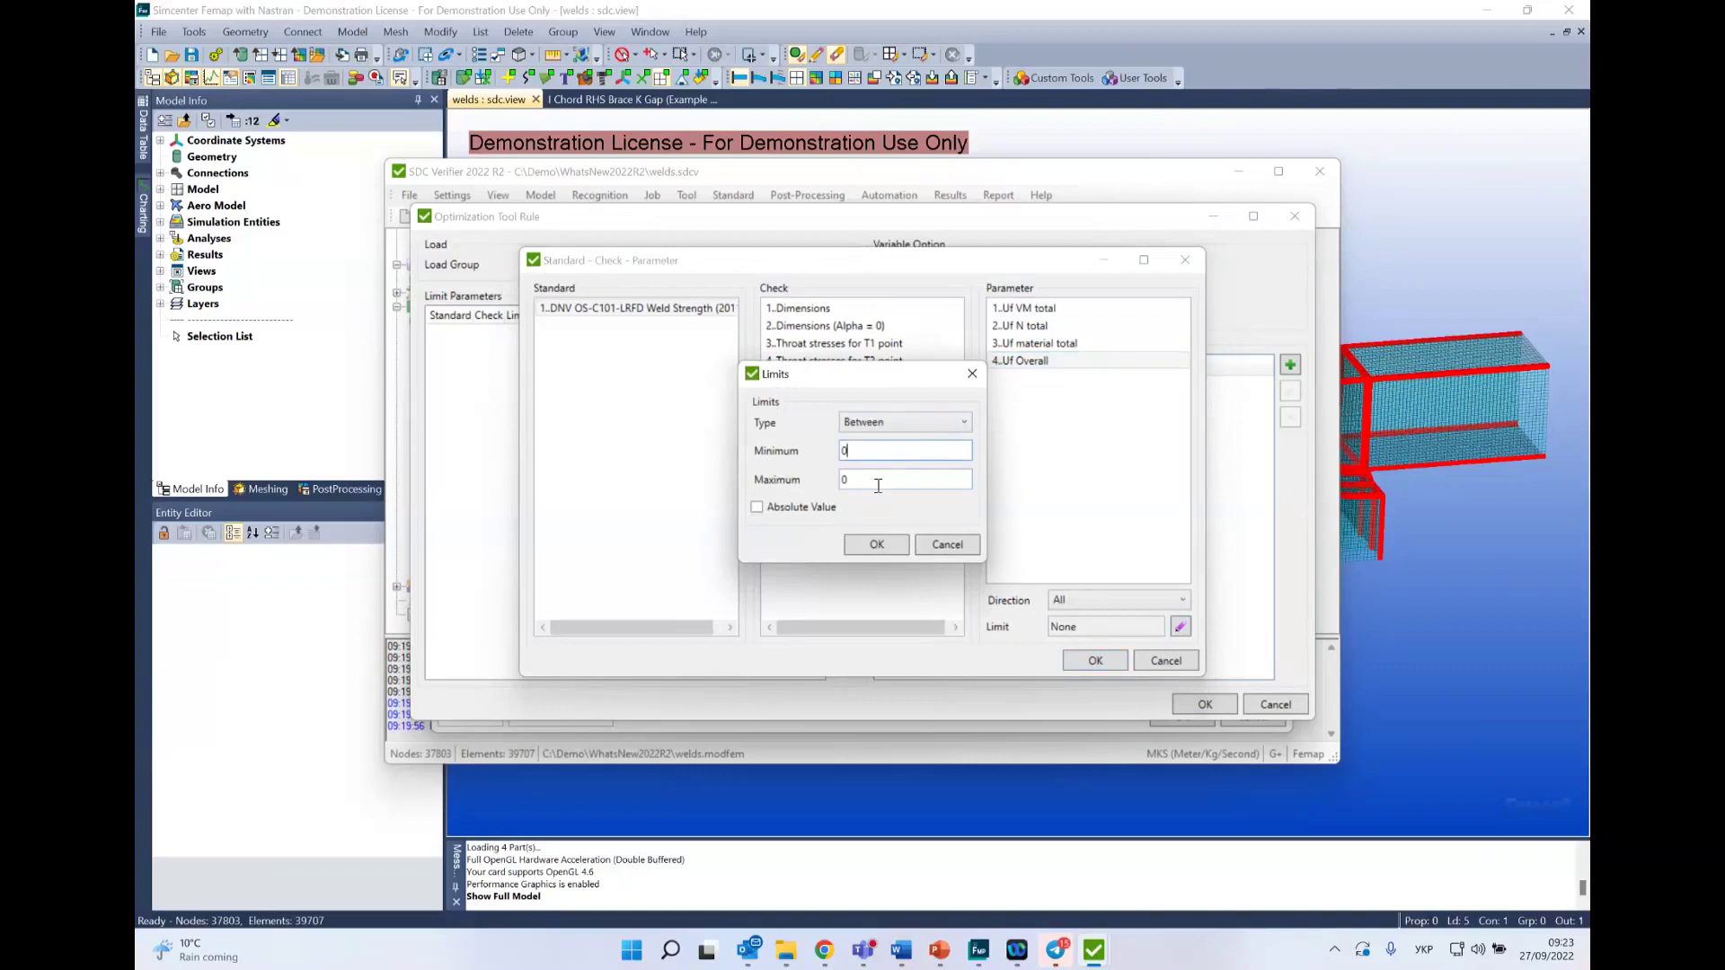
double_click(841, 482)
text(1)
click(872, 546)
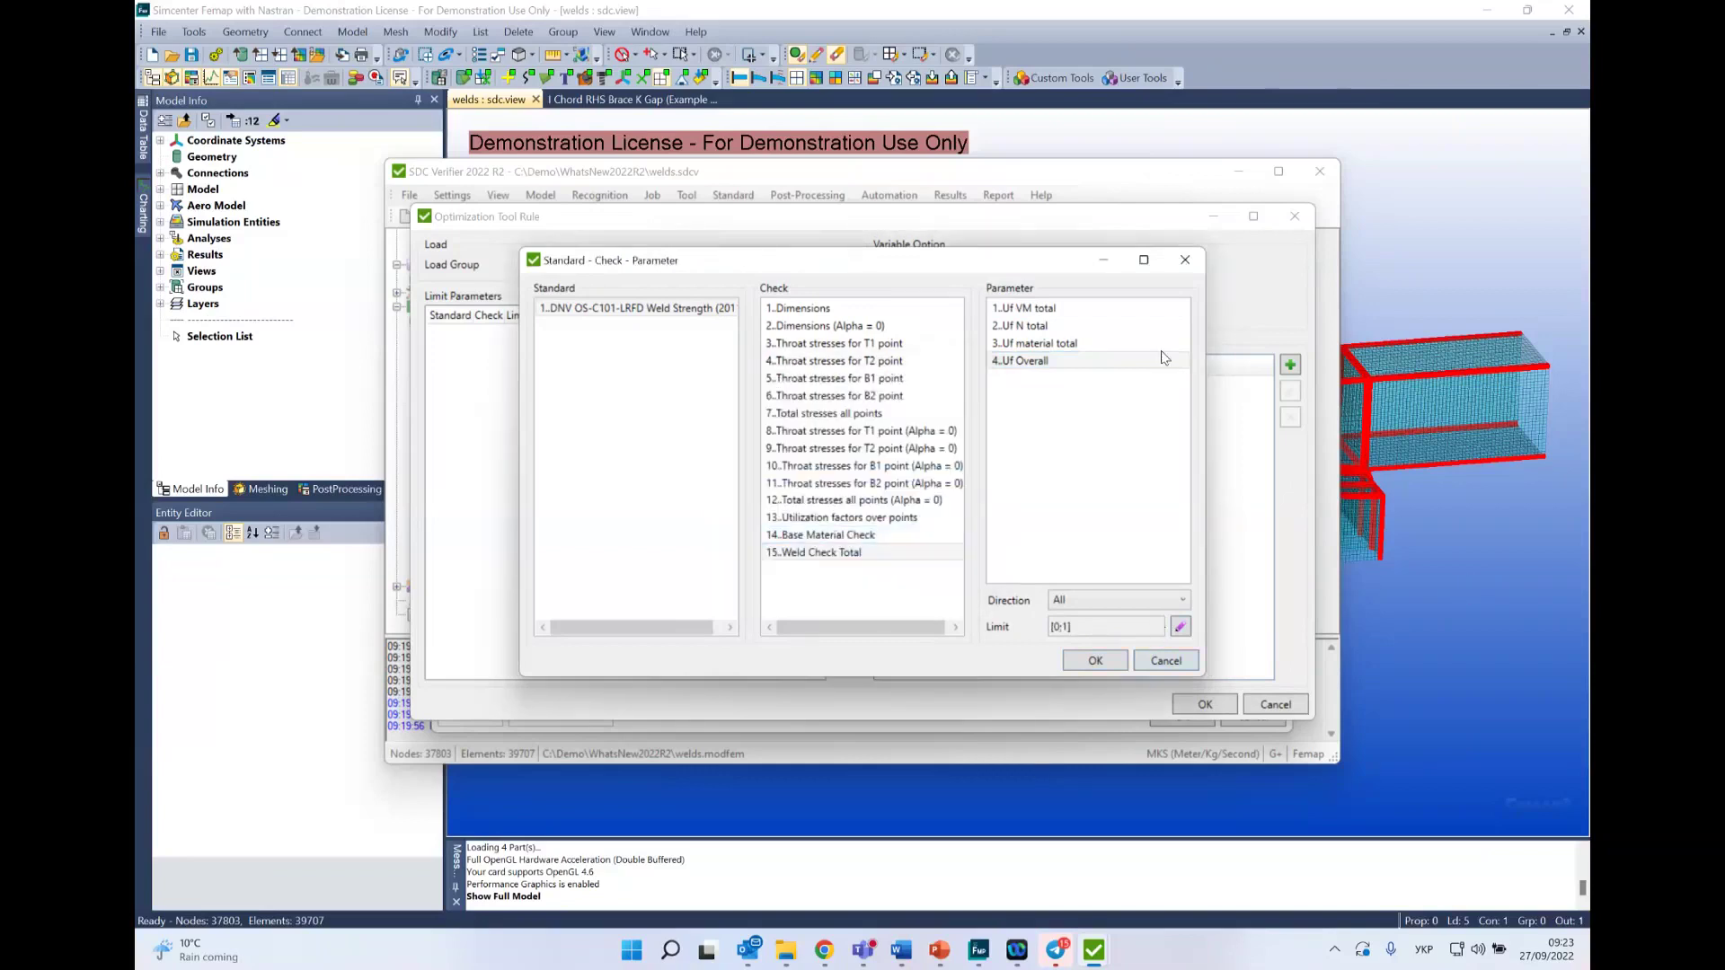
click(1097, 660)
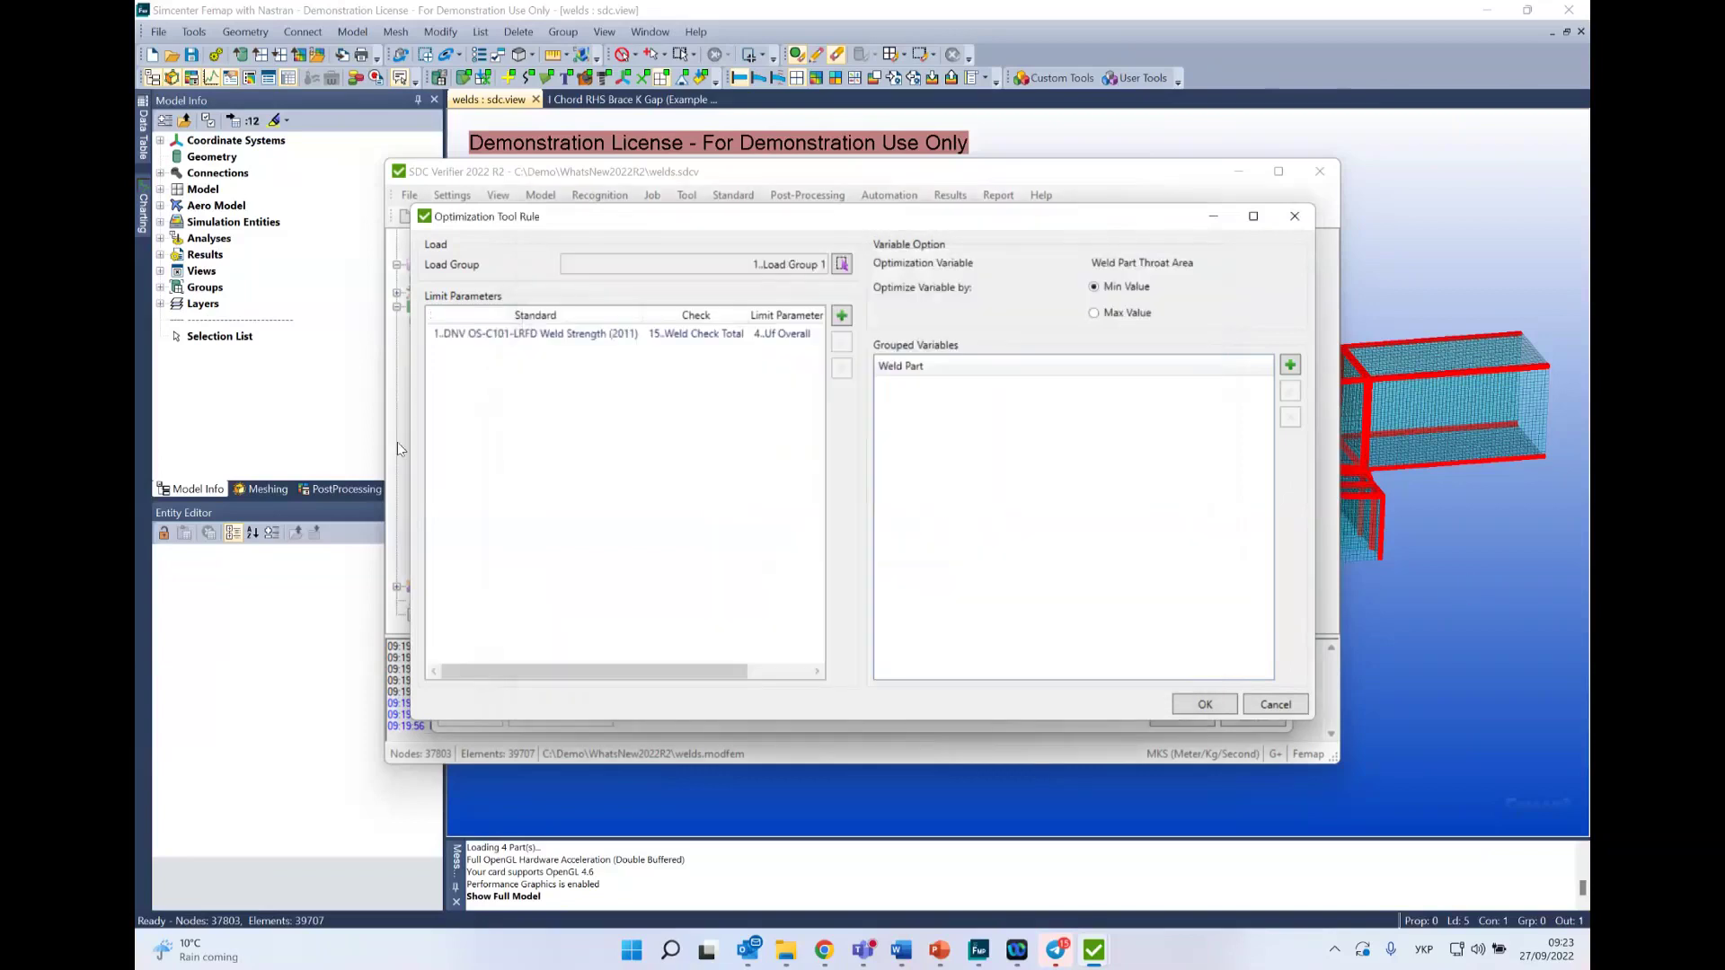
Step: Start adding multiple grouped variables to the rule, with the weld parts of Weld 213 chosen from the weld list
click(1290, 366)
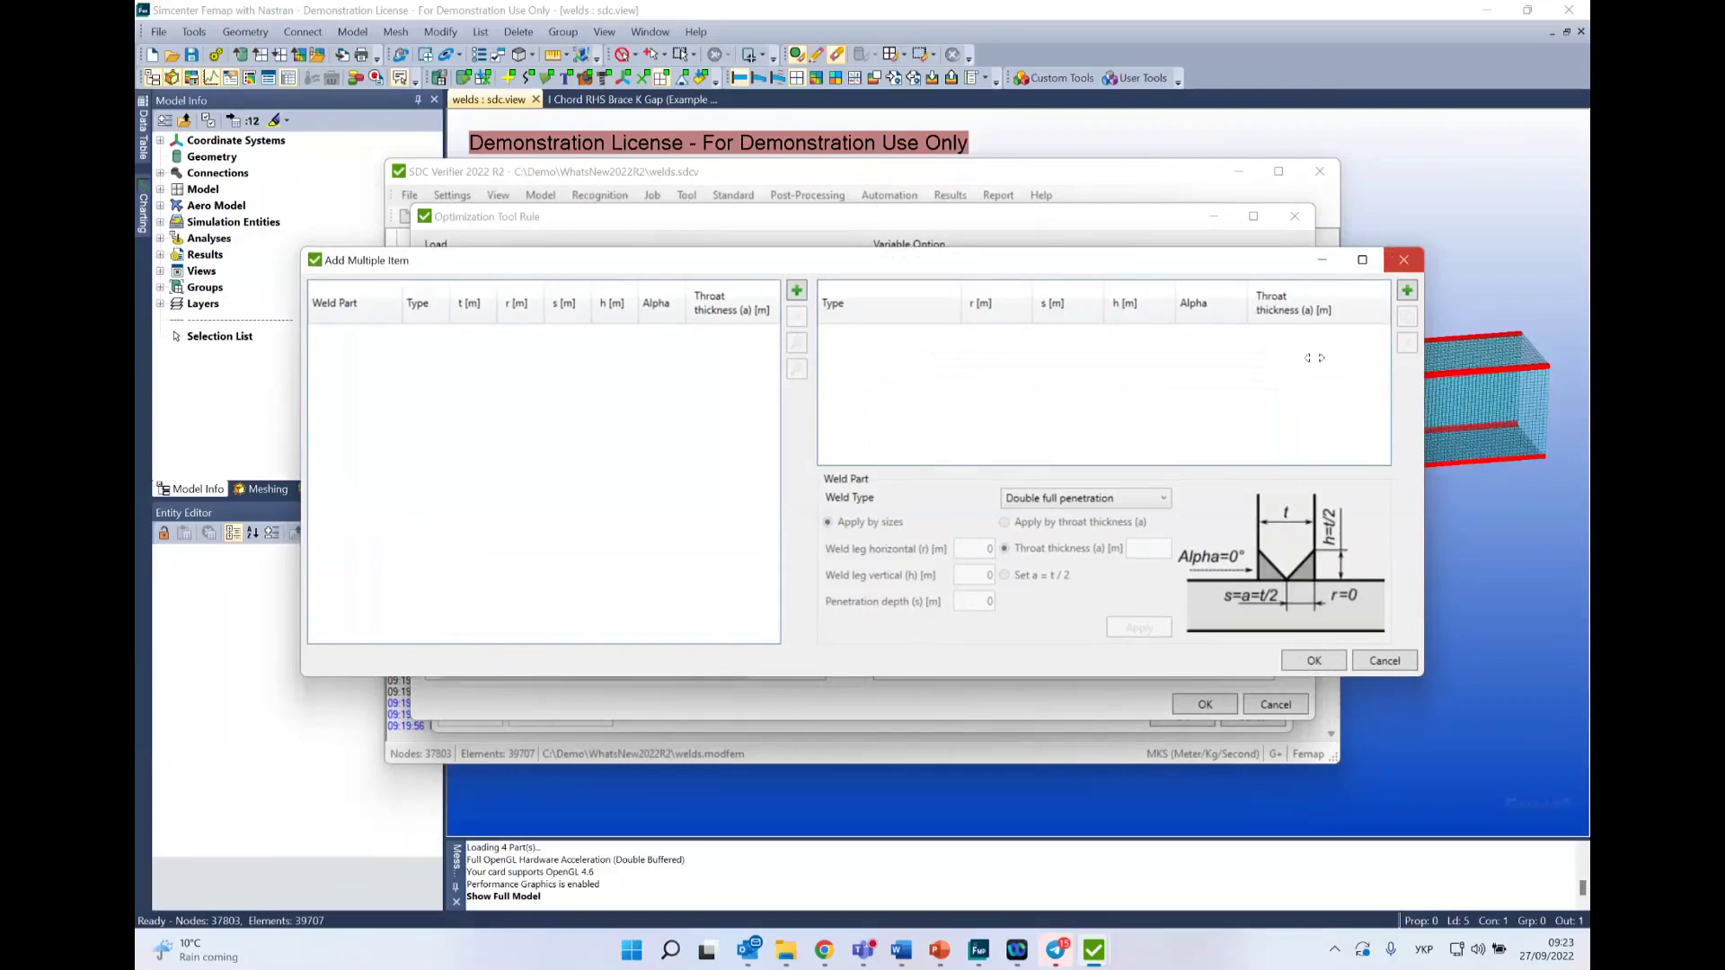
key(Escape)
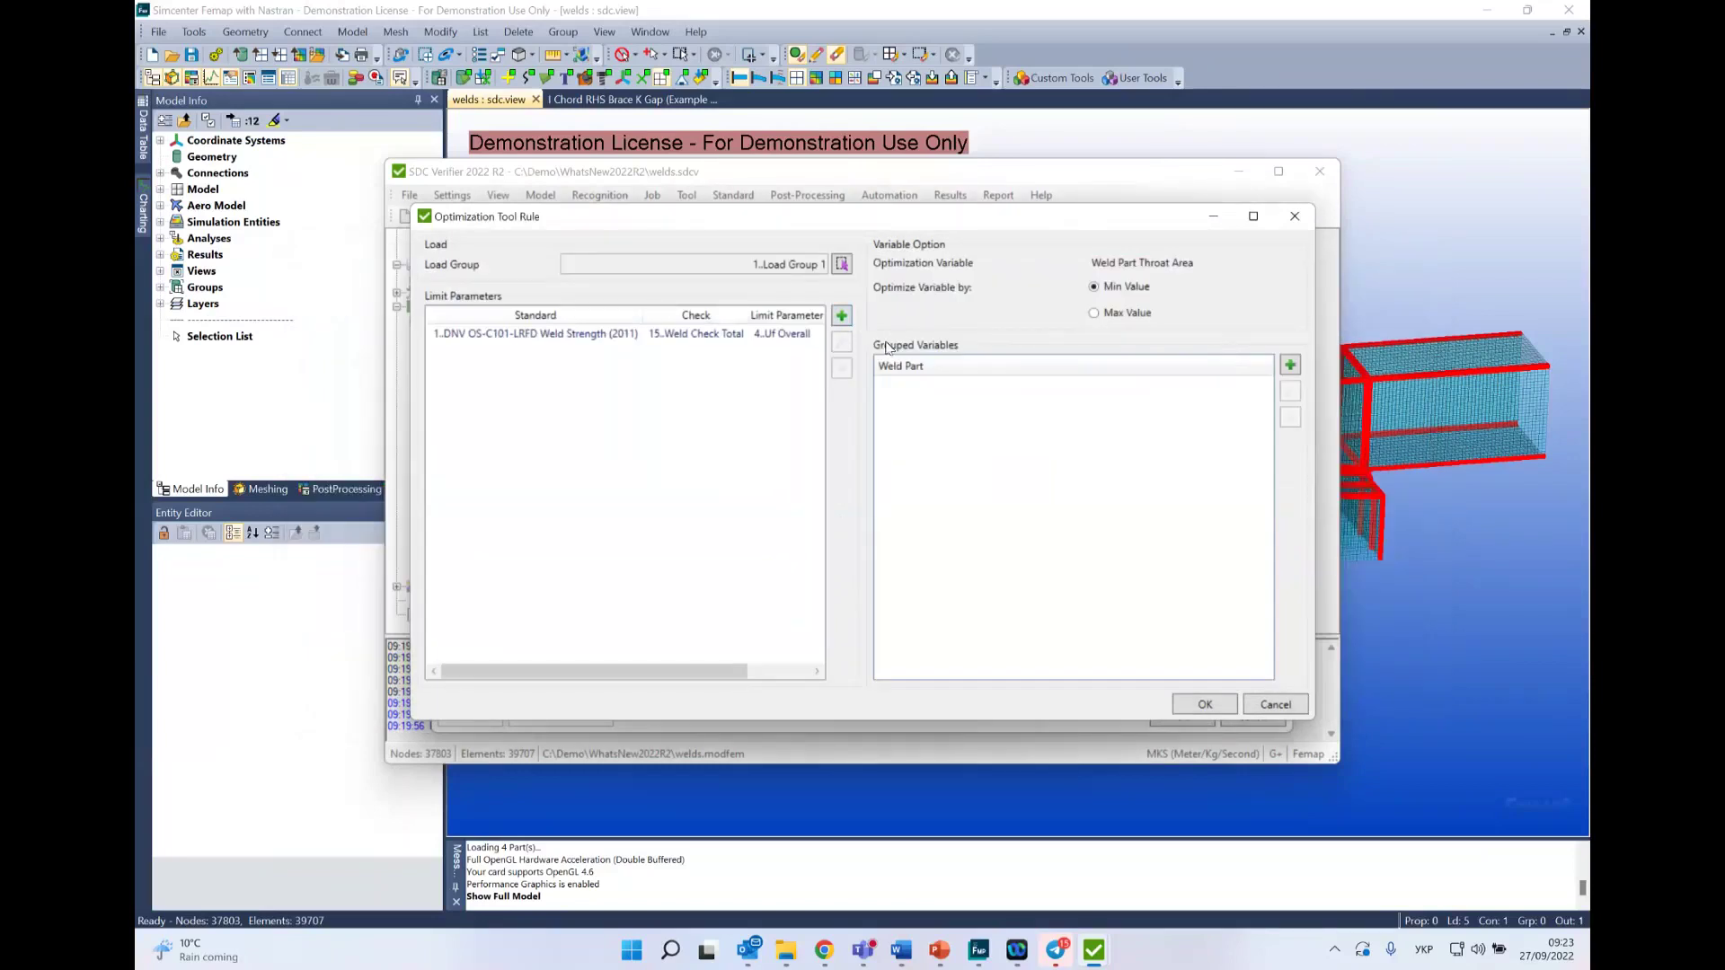
click(1291, 367)
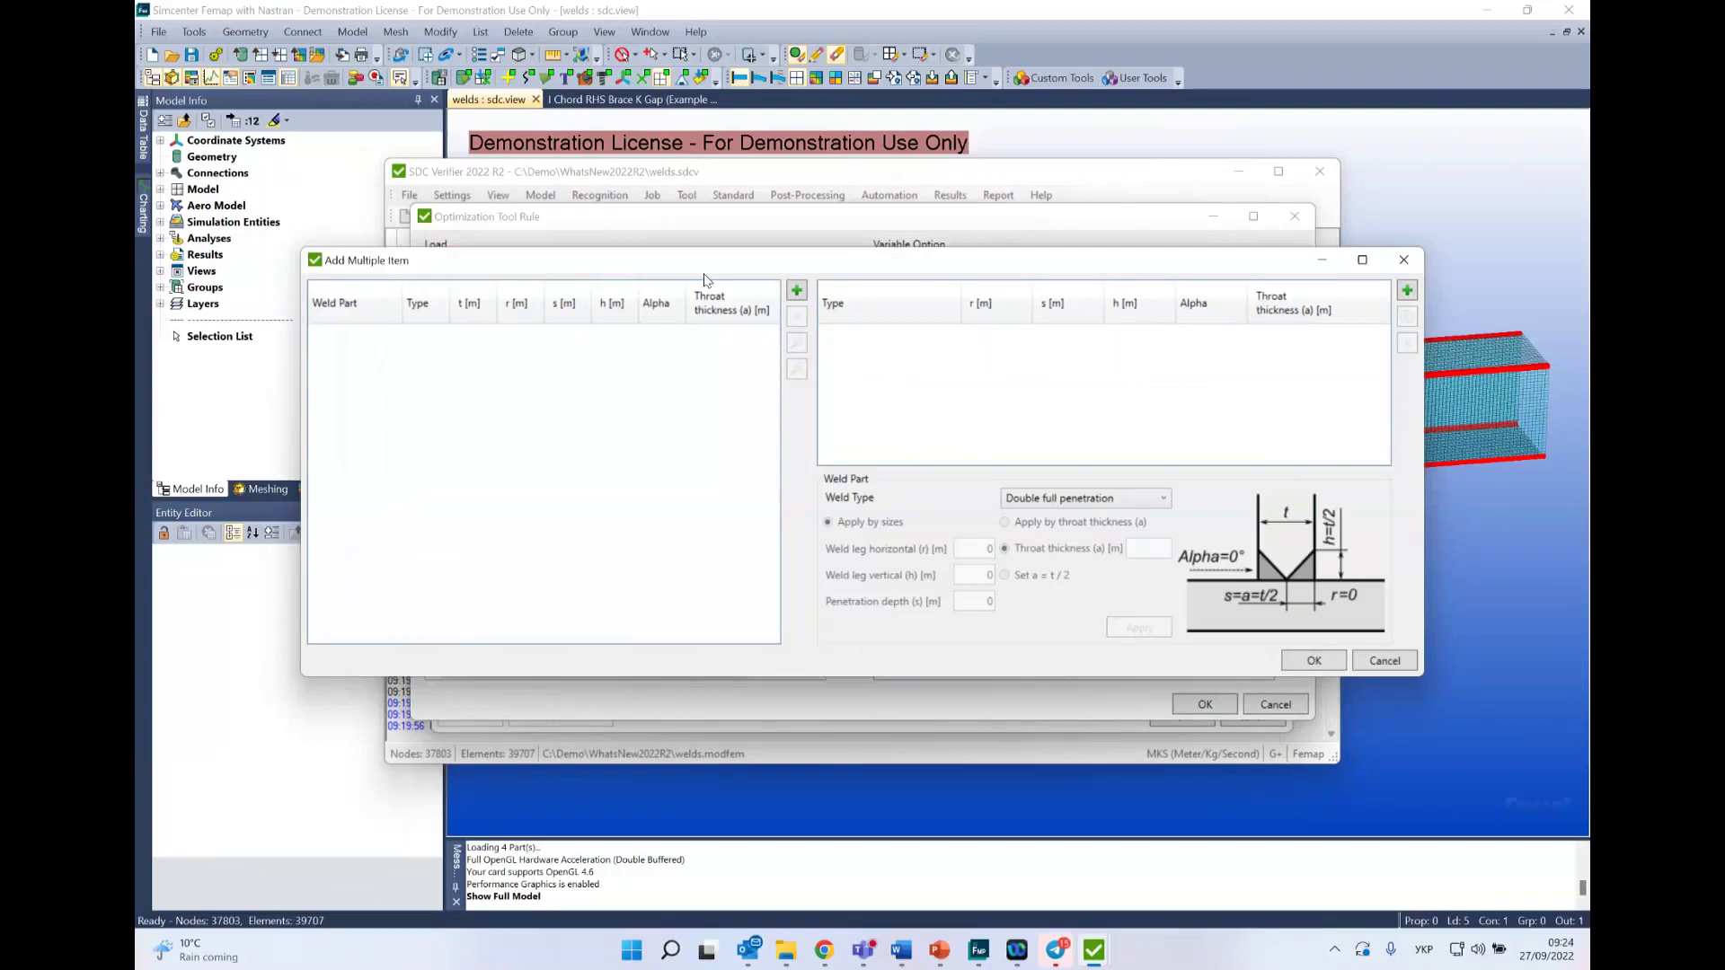
click(797, 289)
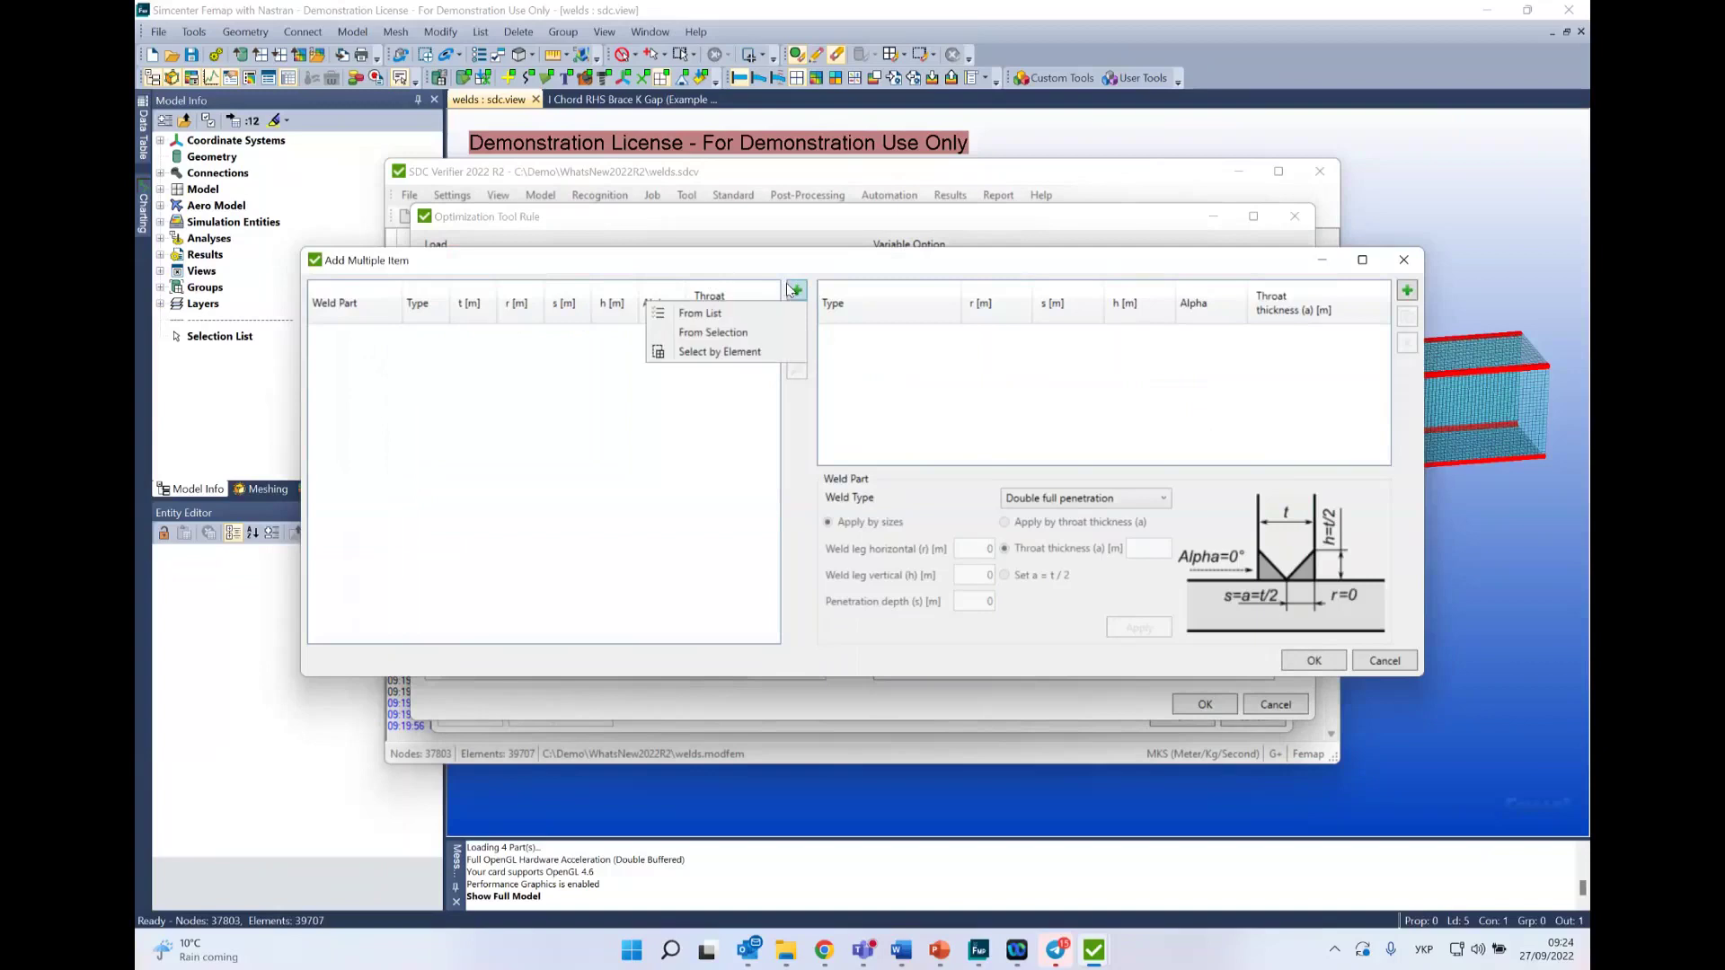
click(755, 315)
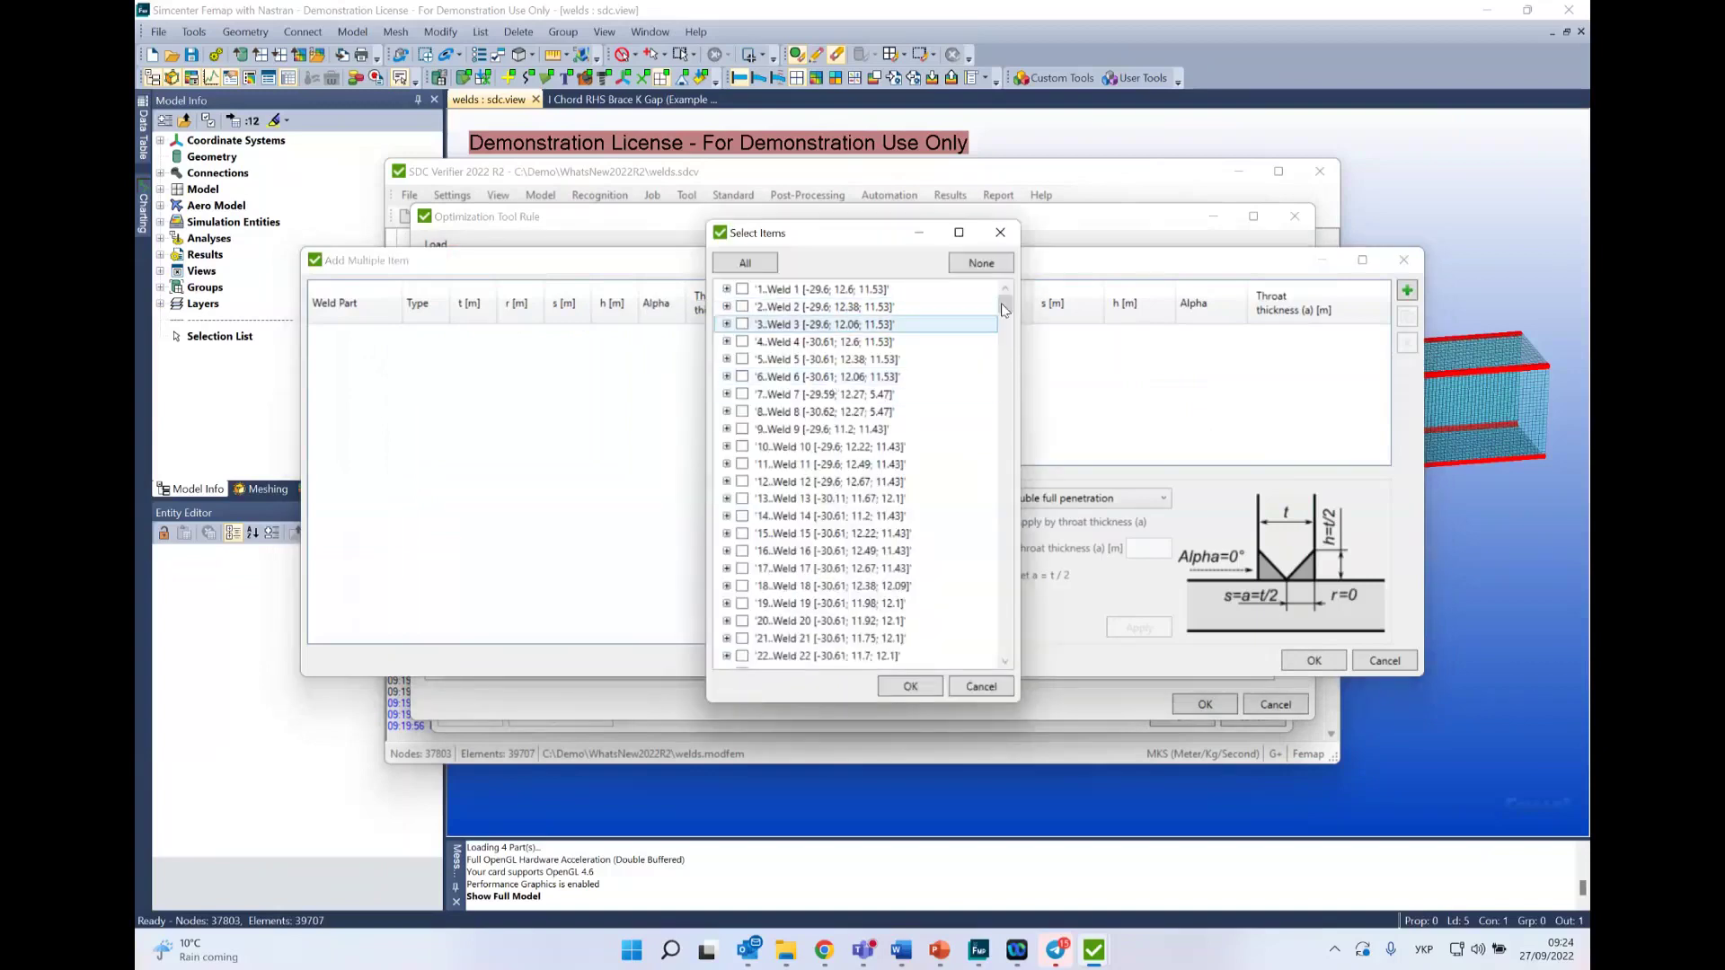
scroll(1007, 413, down, 20)
scroll(1006, 418, down, 20)
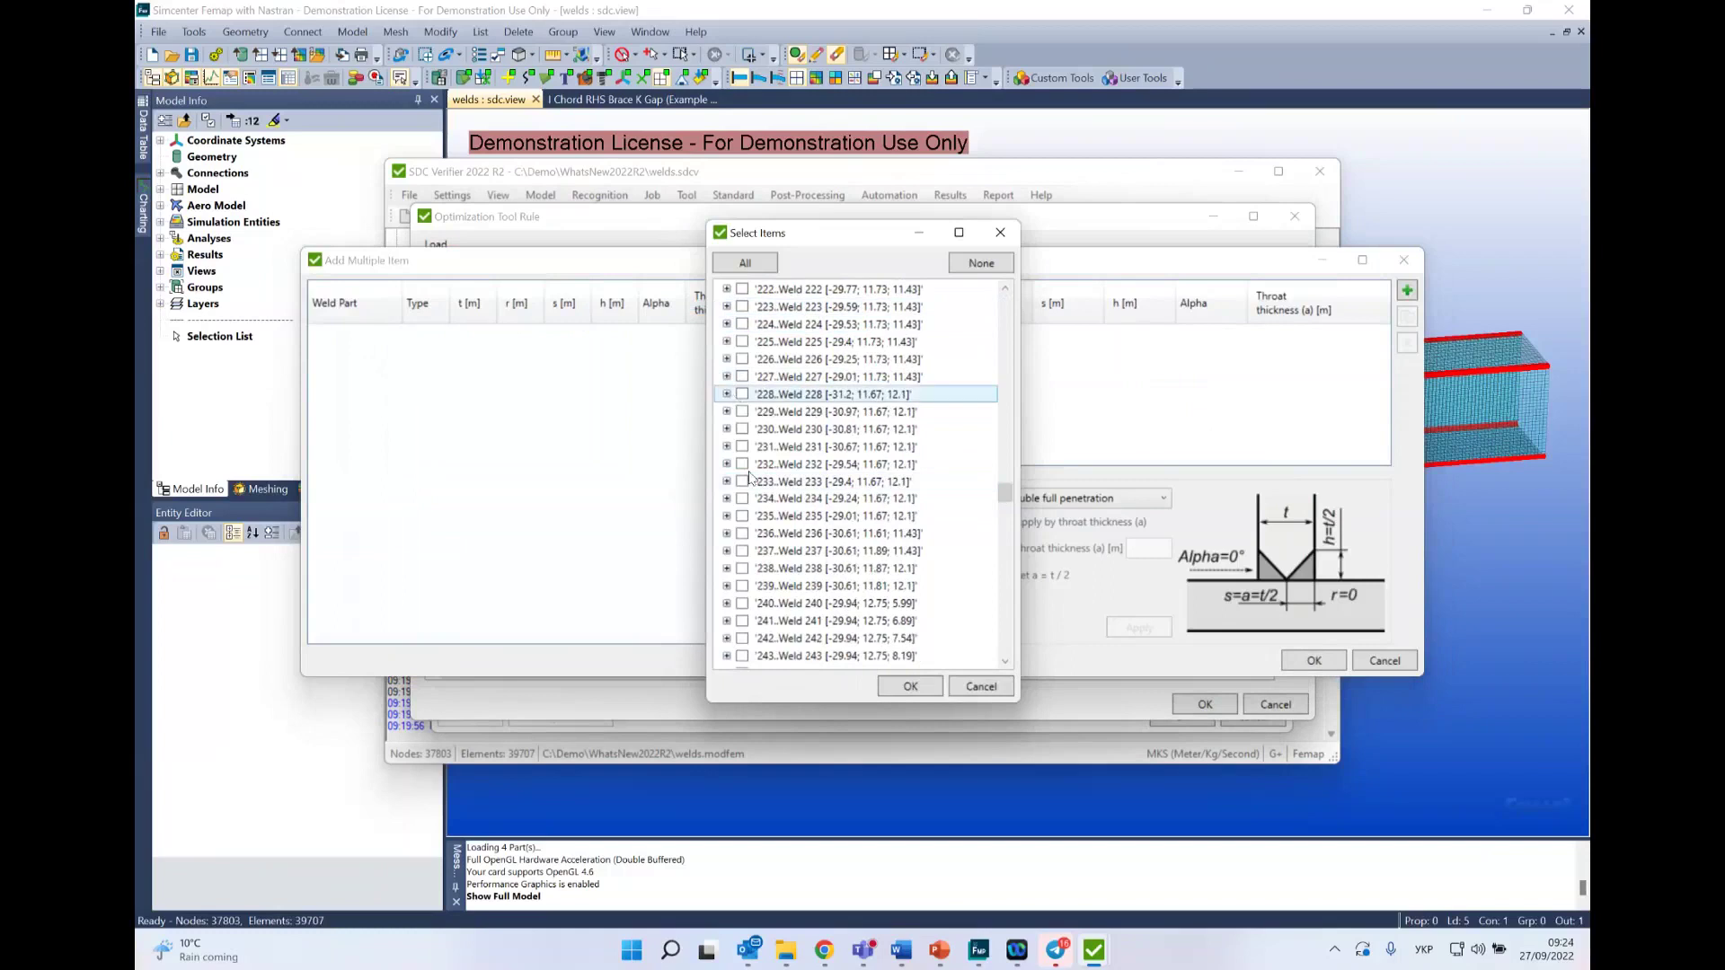
click(831, 326)
scroll(769, 382, up, 4)
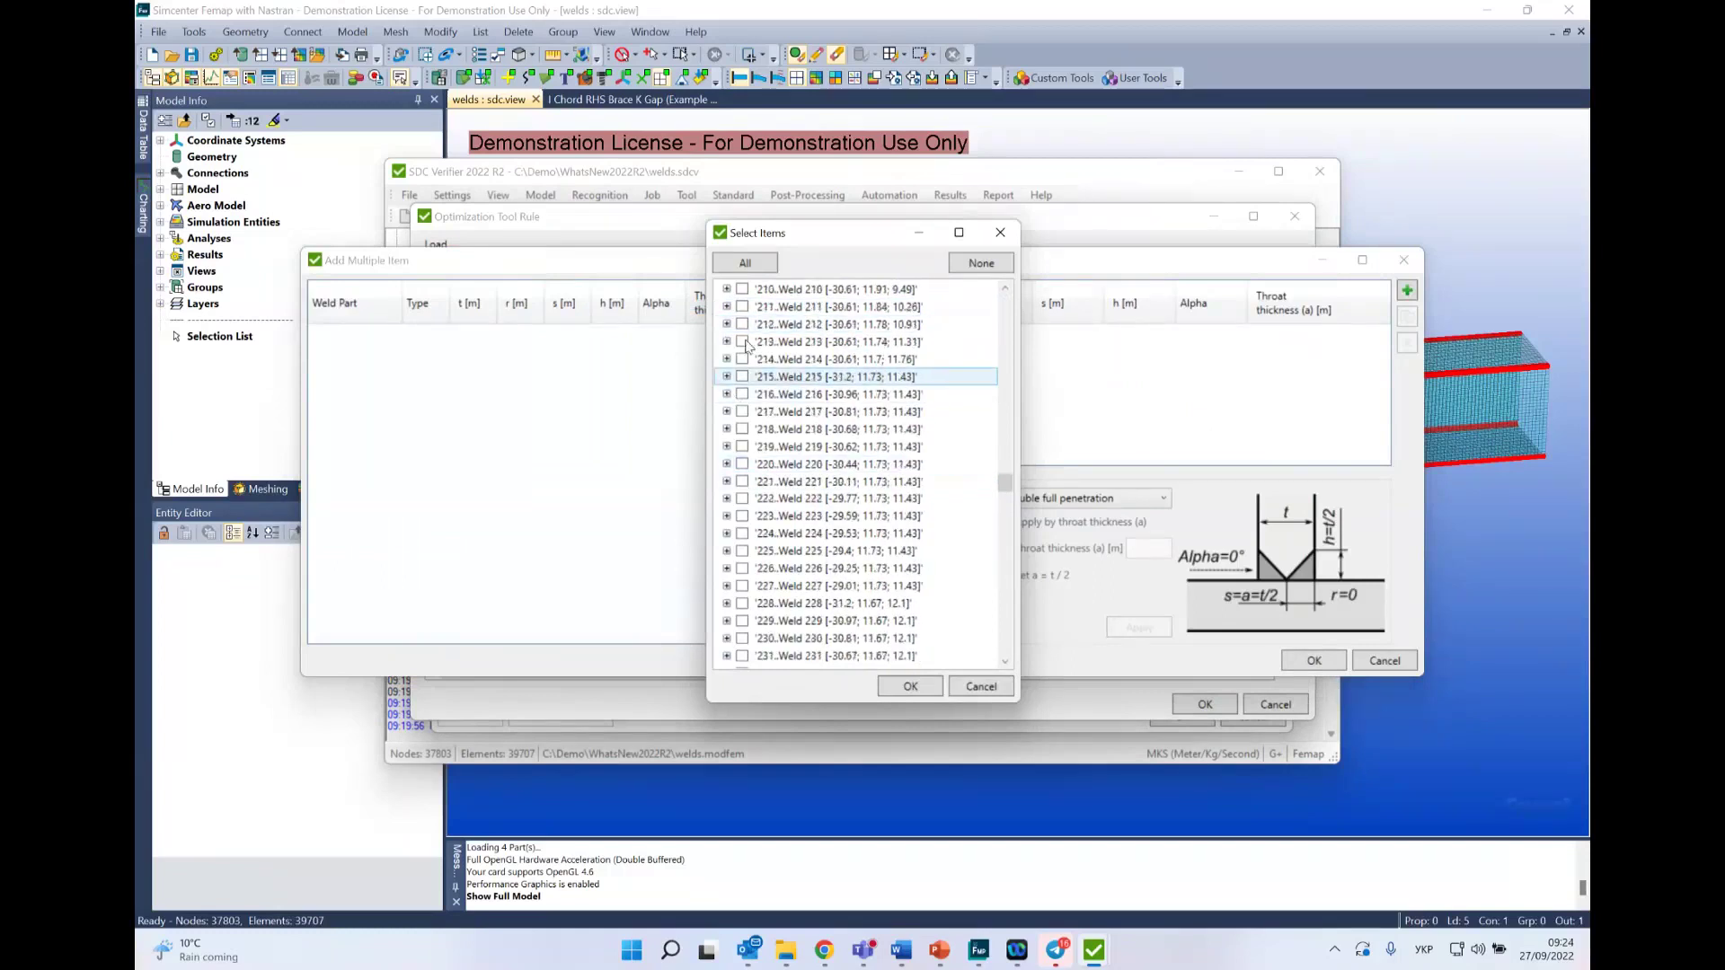
click(742, 342)
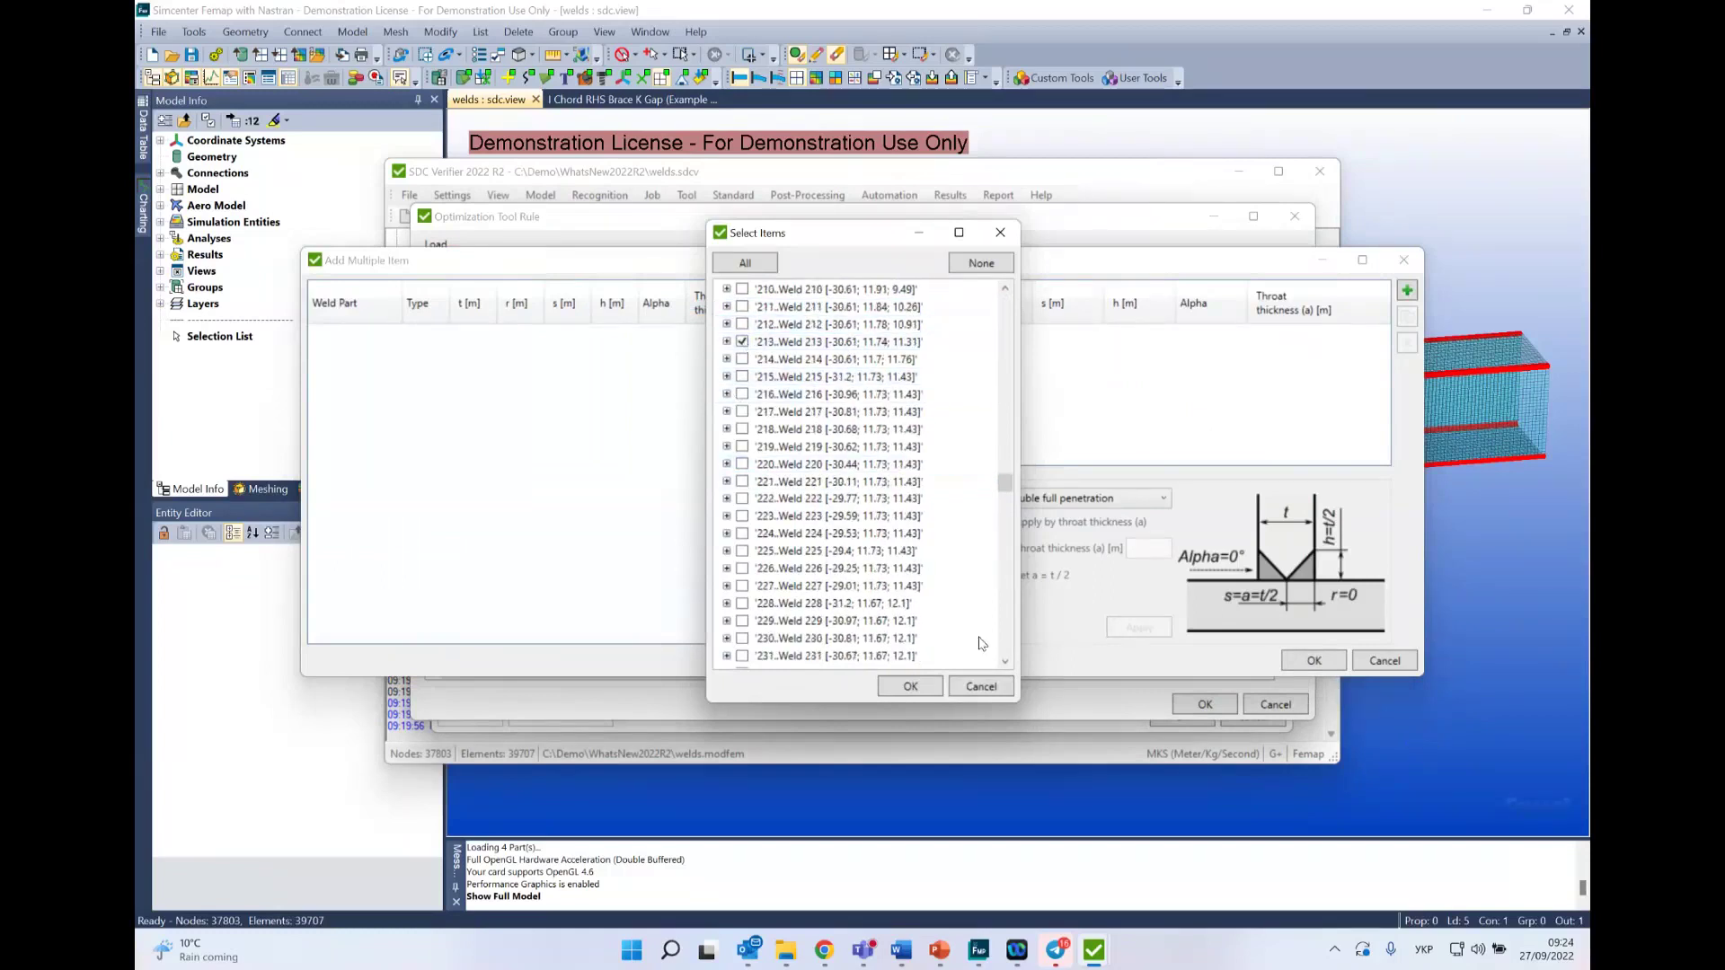
click(910, 688)
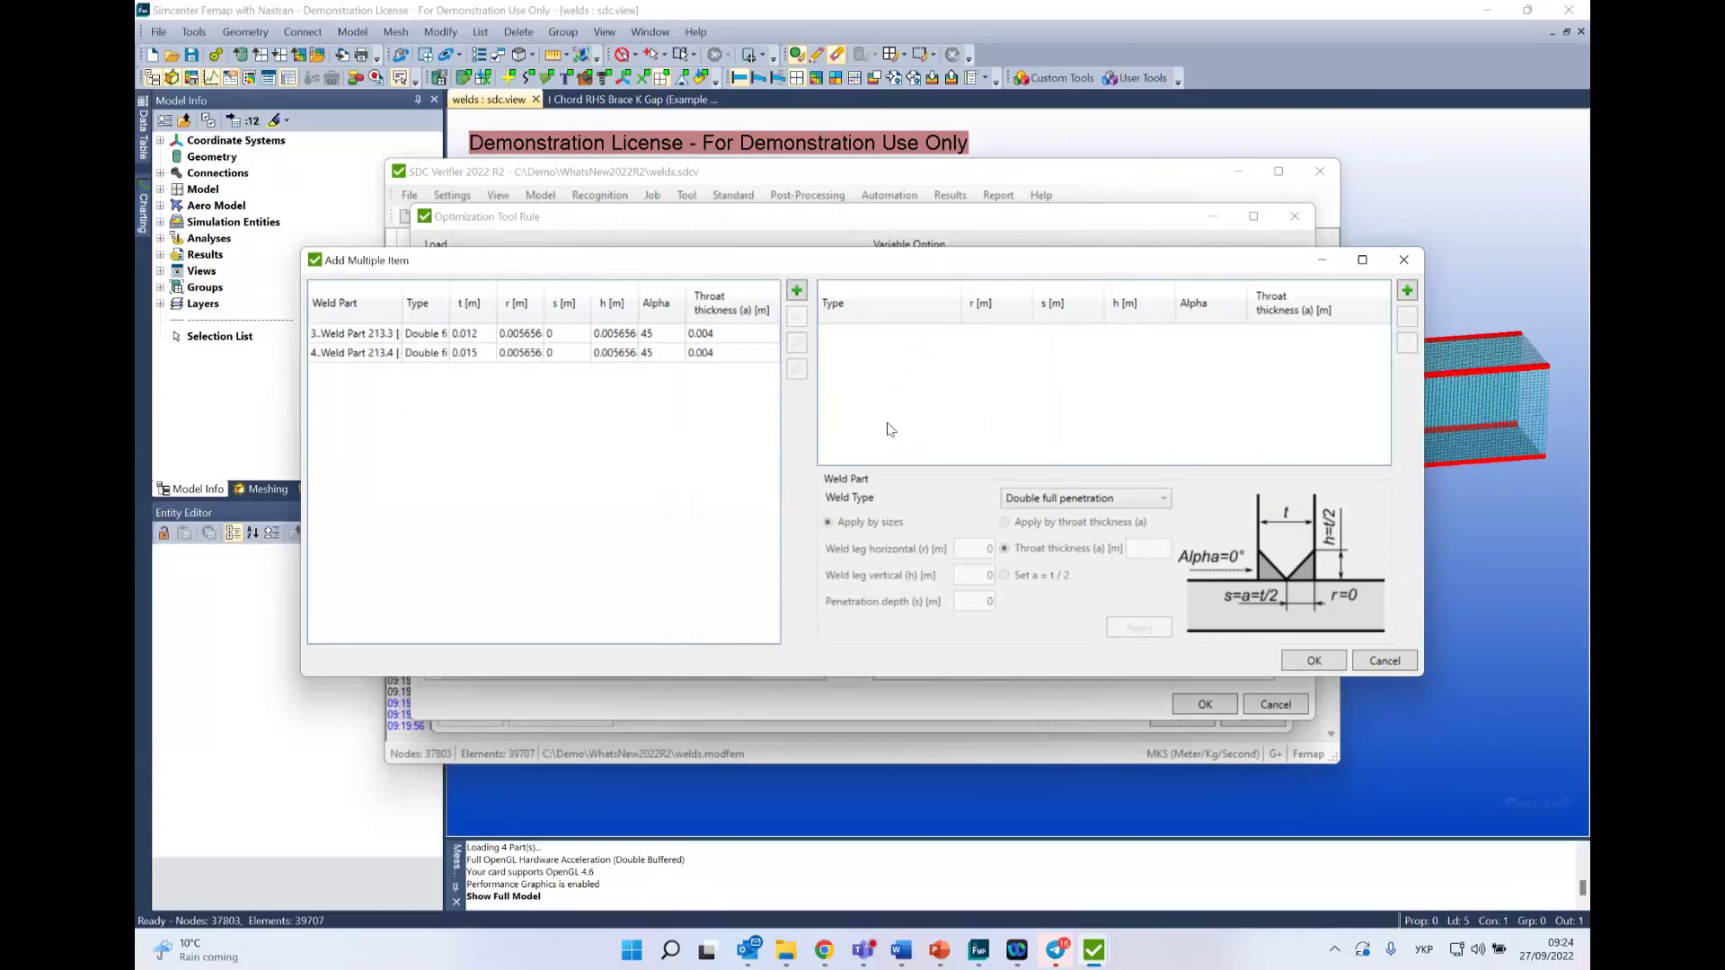
Step: Add a double fillet weld variant defined by a throat thickness of 0.002 m
click(1071, 505)
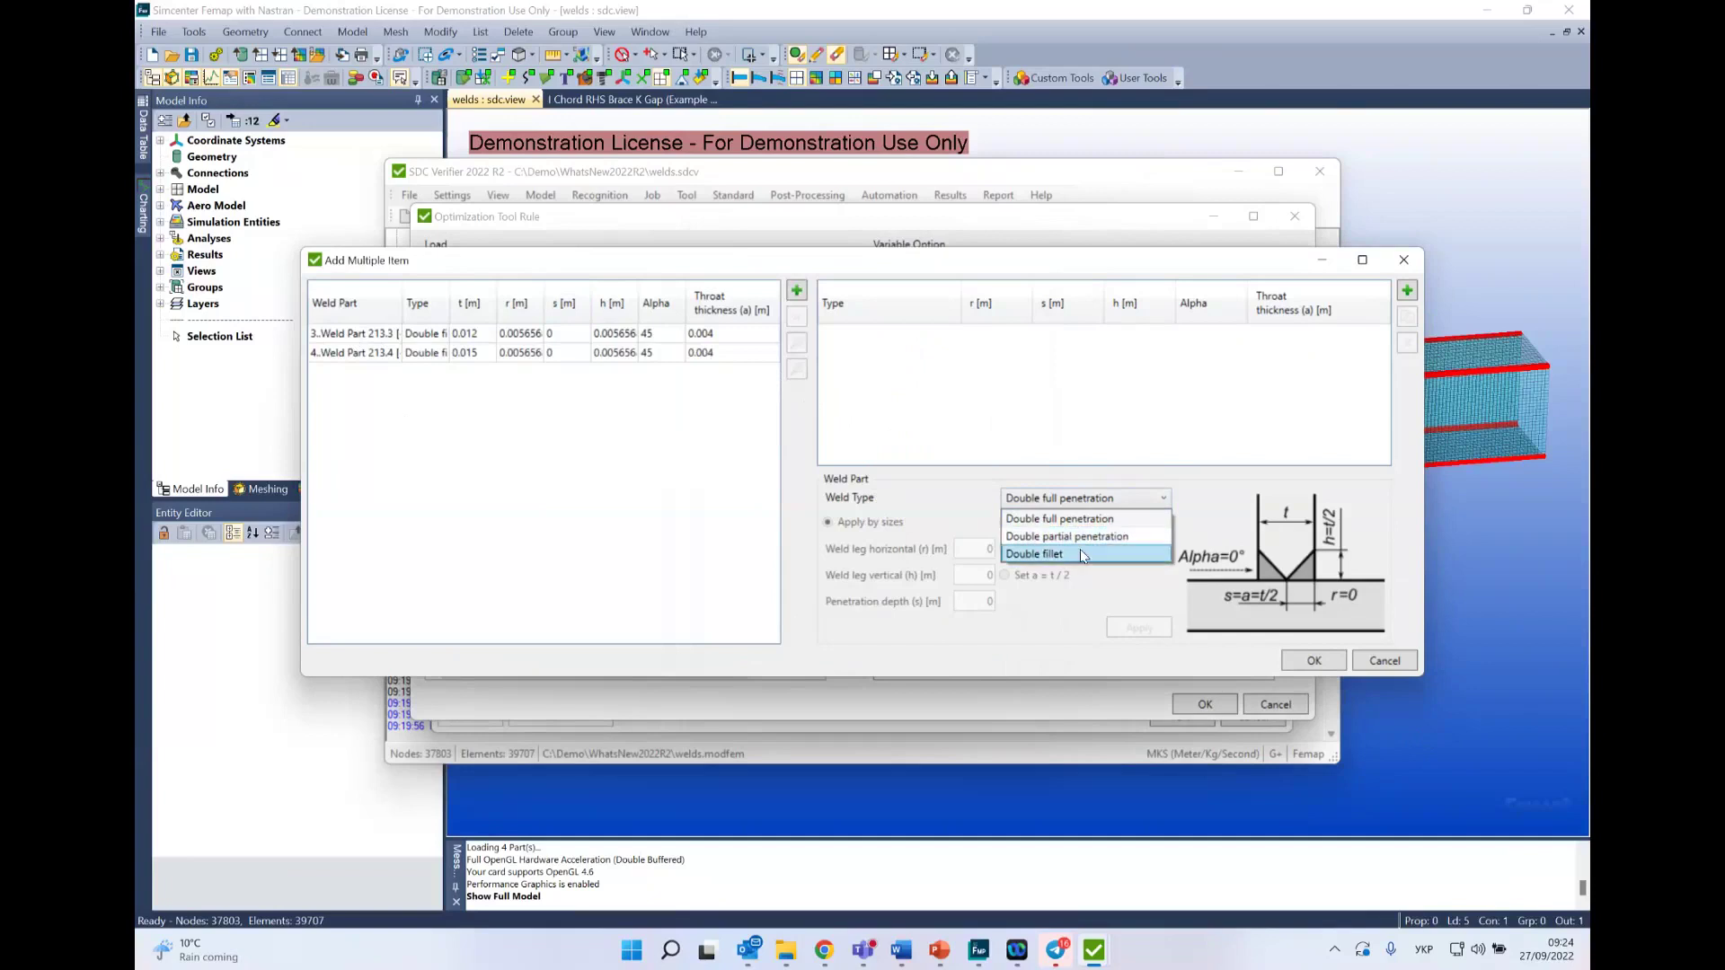
click(1081, 554)
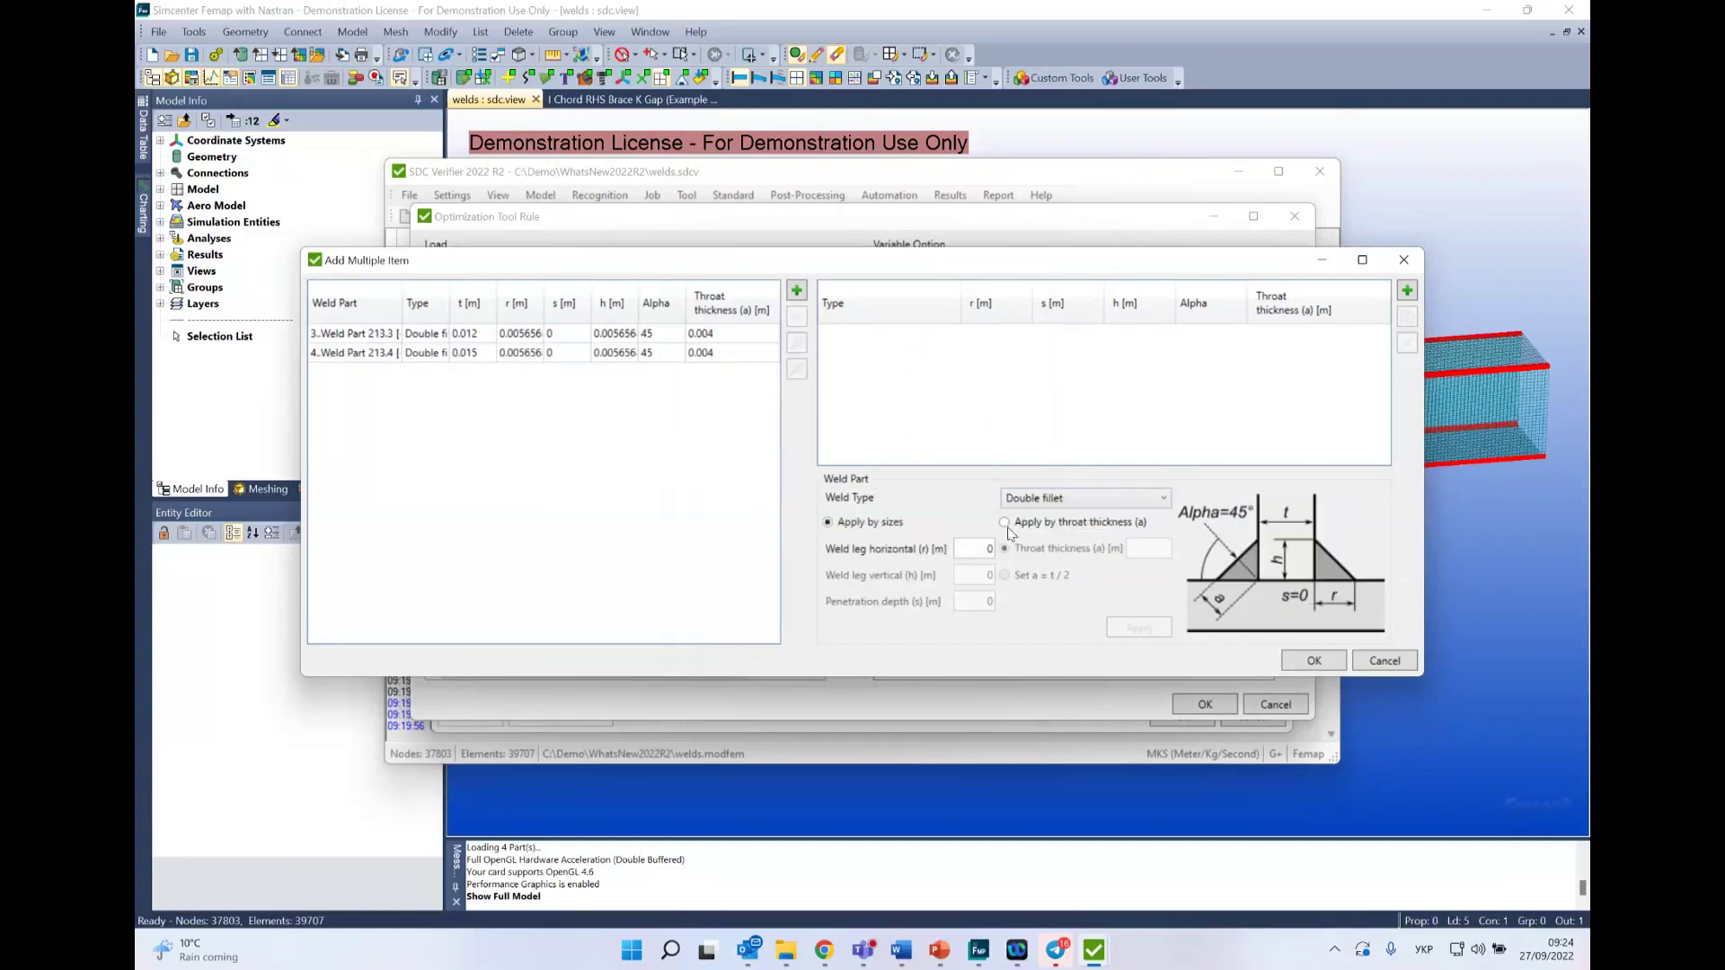
click(1150, 549)
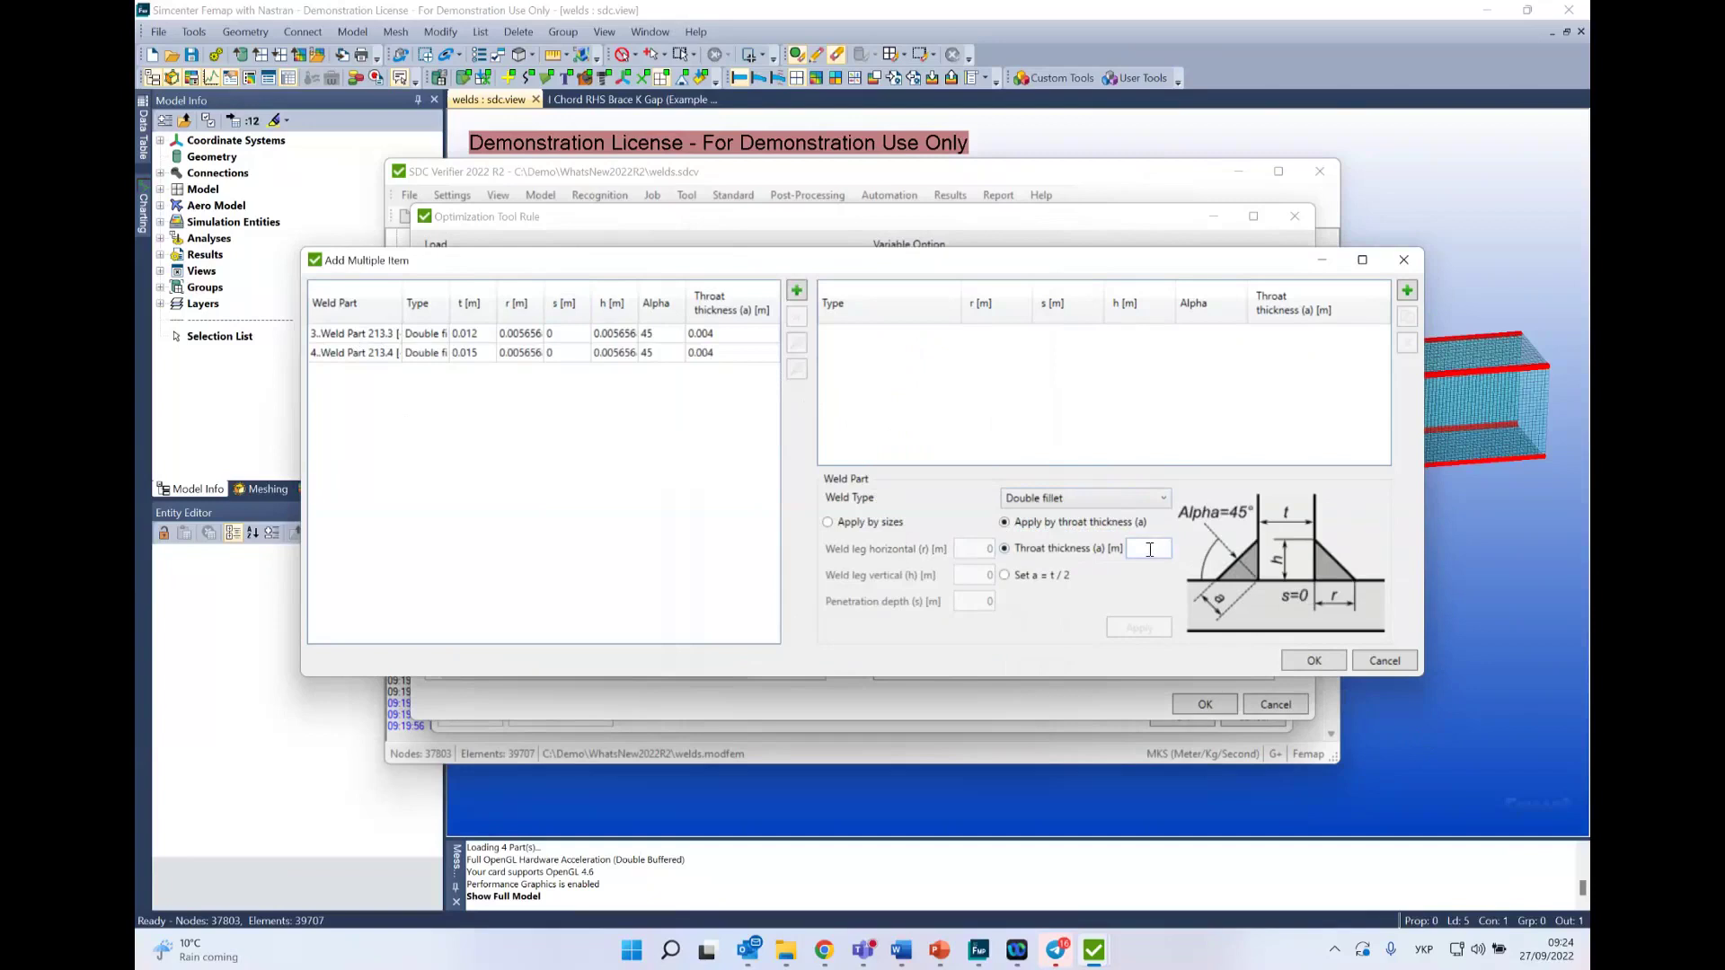
text(.0)
key(BackSpace)
key(alt+shift)
text(.002)
click(1407, 290)
Step: Add three more double fillet variants with throat thicknesses of 0.003, 0.005 and 0.006 m
key(BackSpace)
text(3)
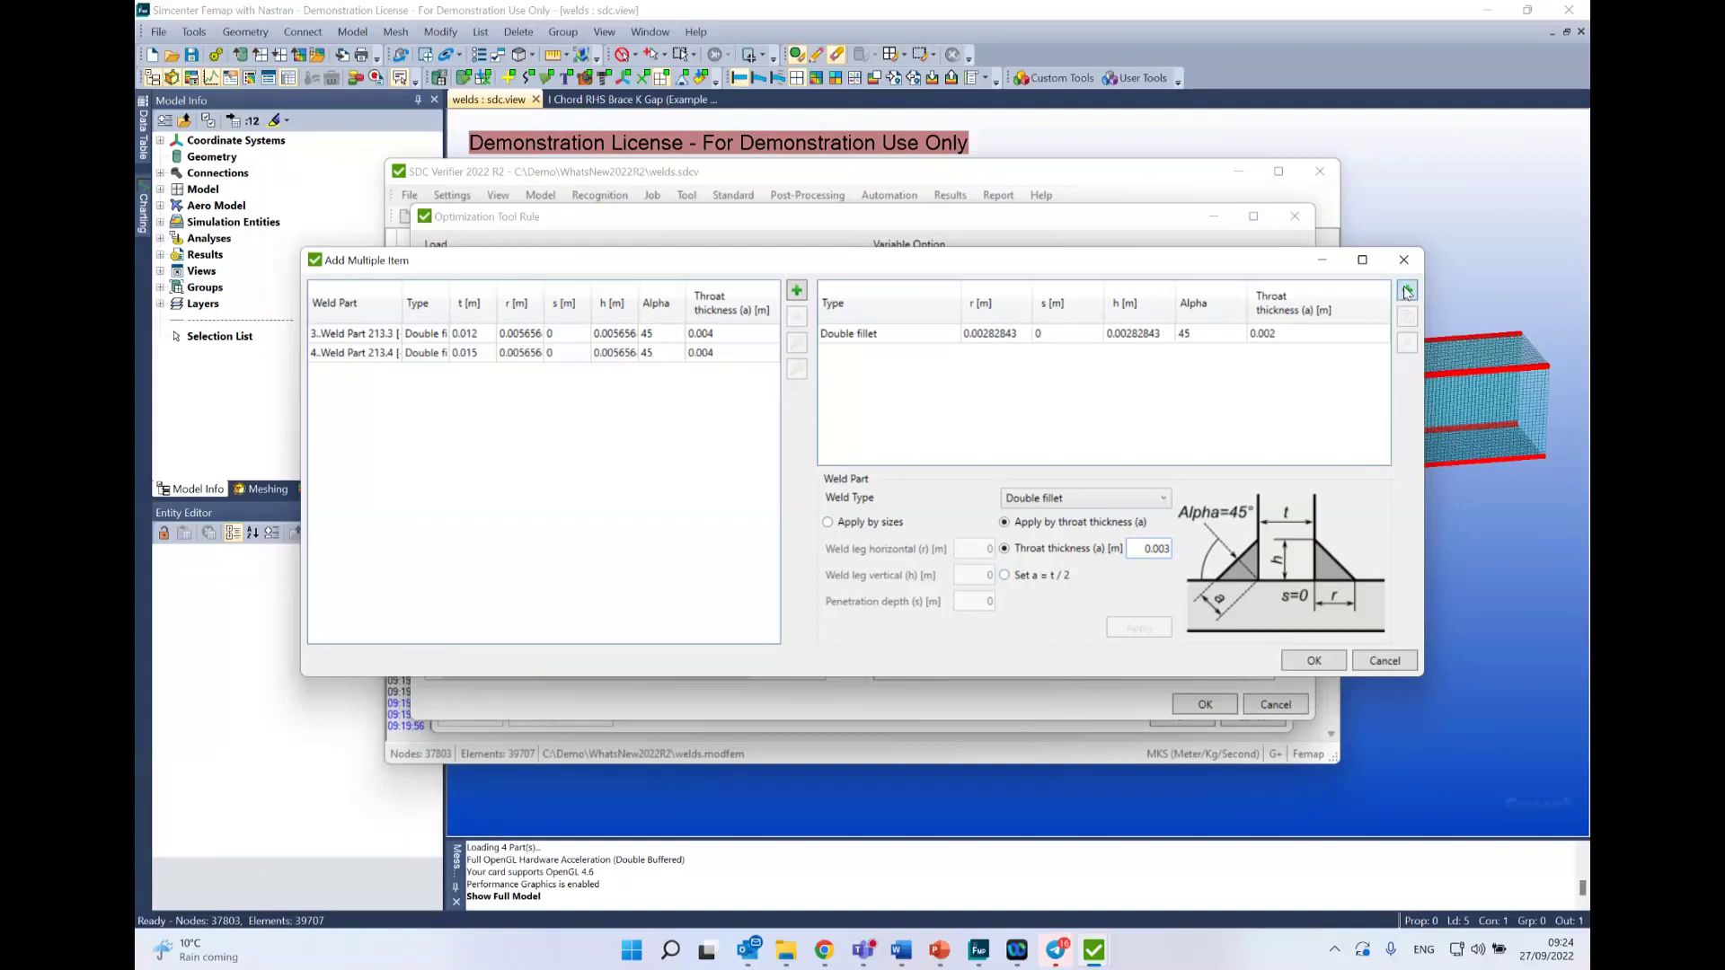
click(1407, 290)
key(BackSpace)
text(5)
key(Return)
key(BackSpace)
text(6)
click(1409, 292)
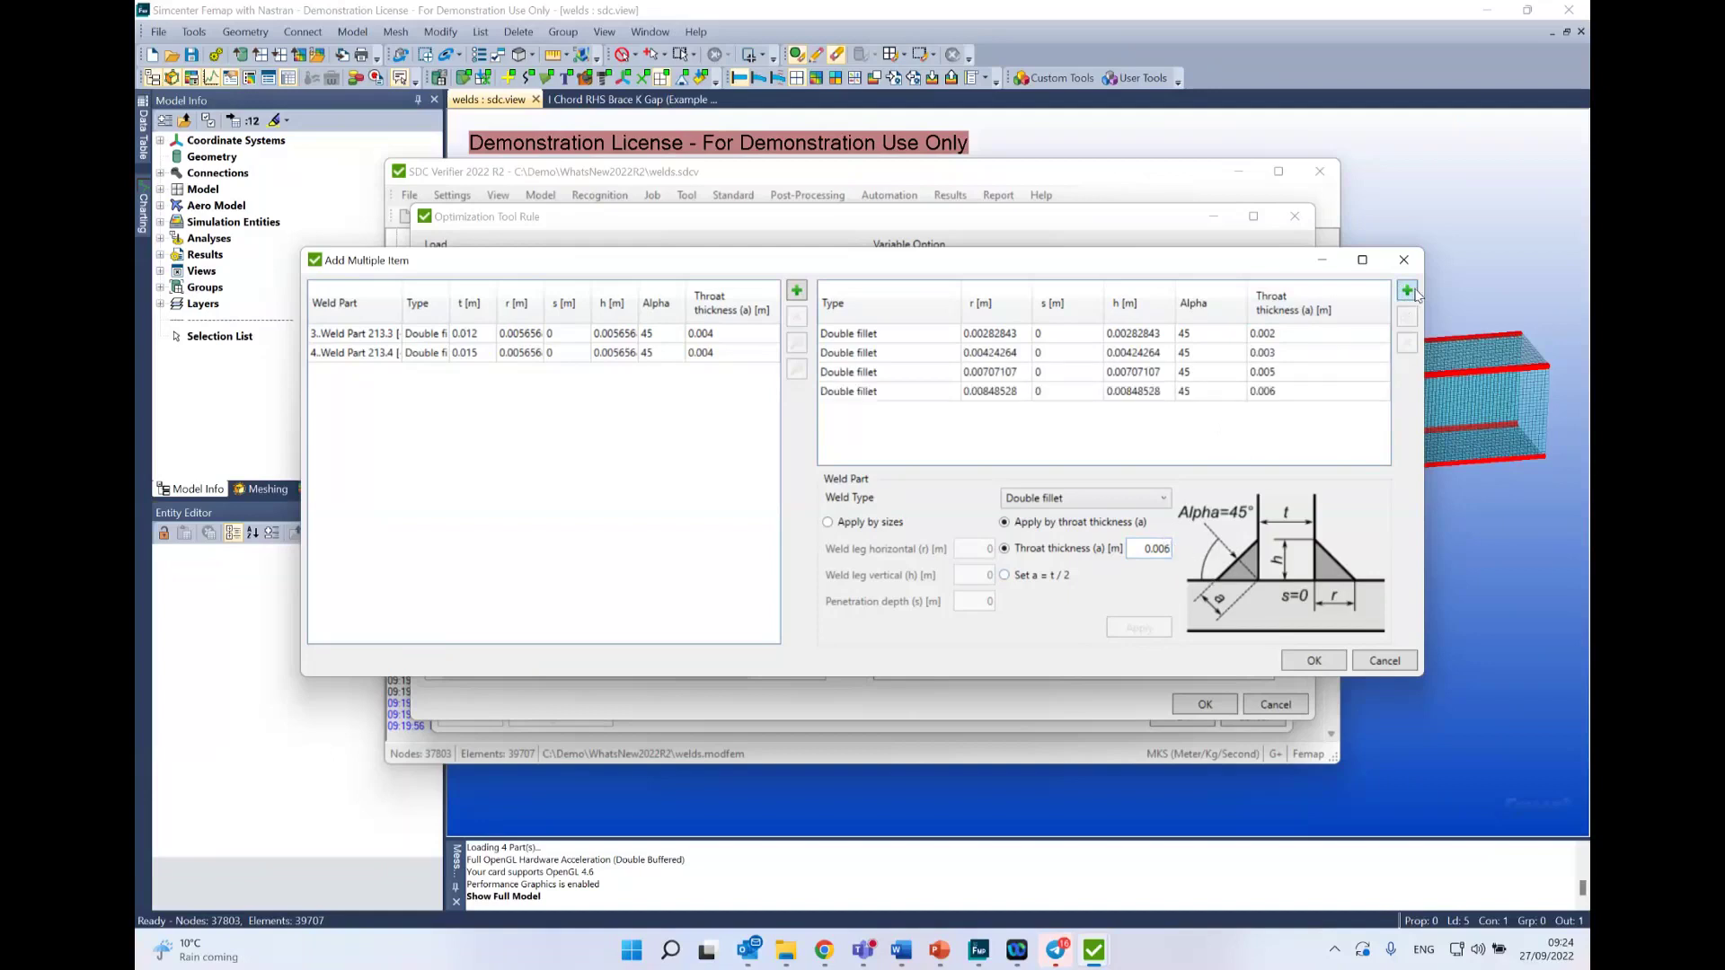
Step: Add a double full penetration variant for the weld parts and save the optimization rule with its grouped variables
click(1070, 497)
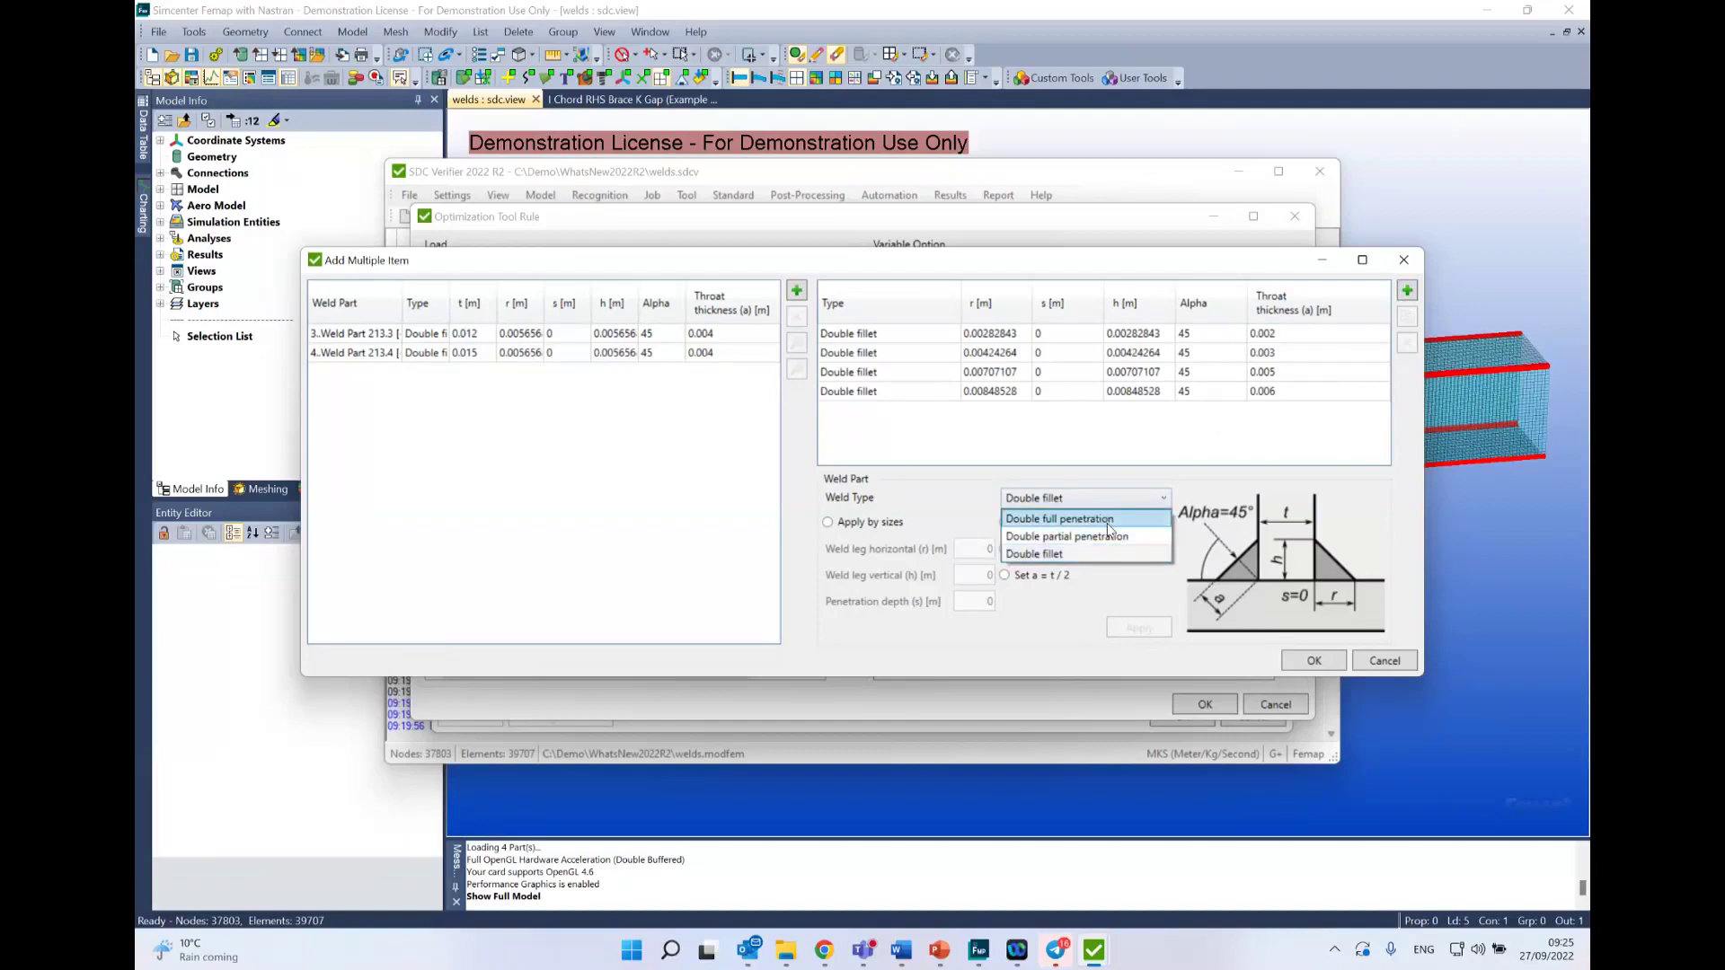
click(1109, 525)
click(1407, 290)
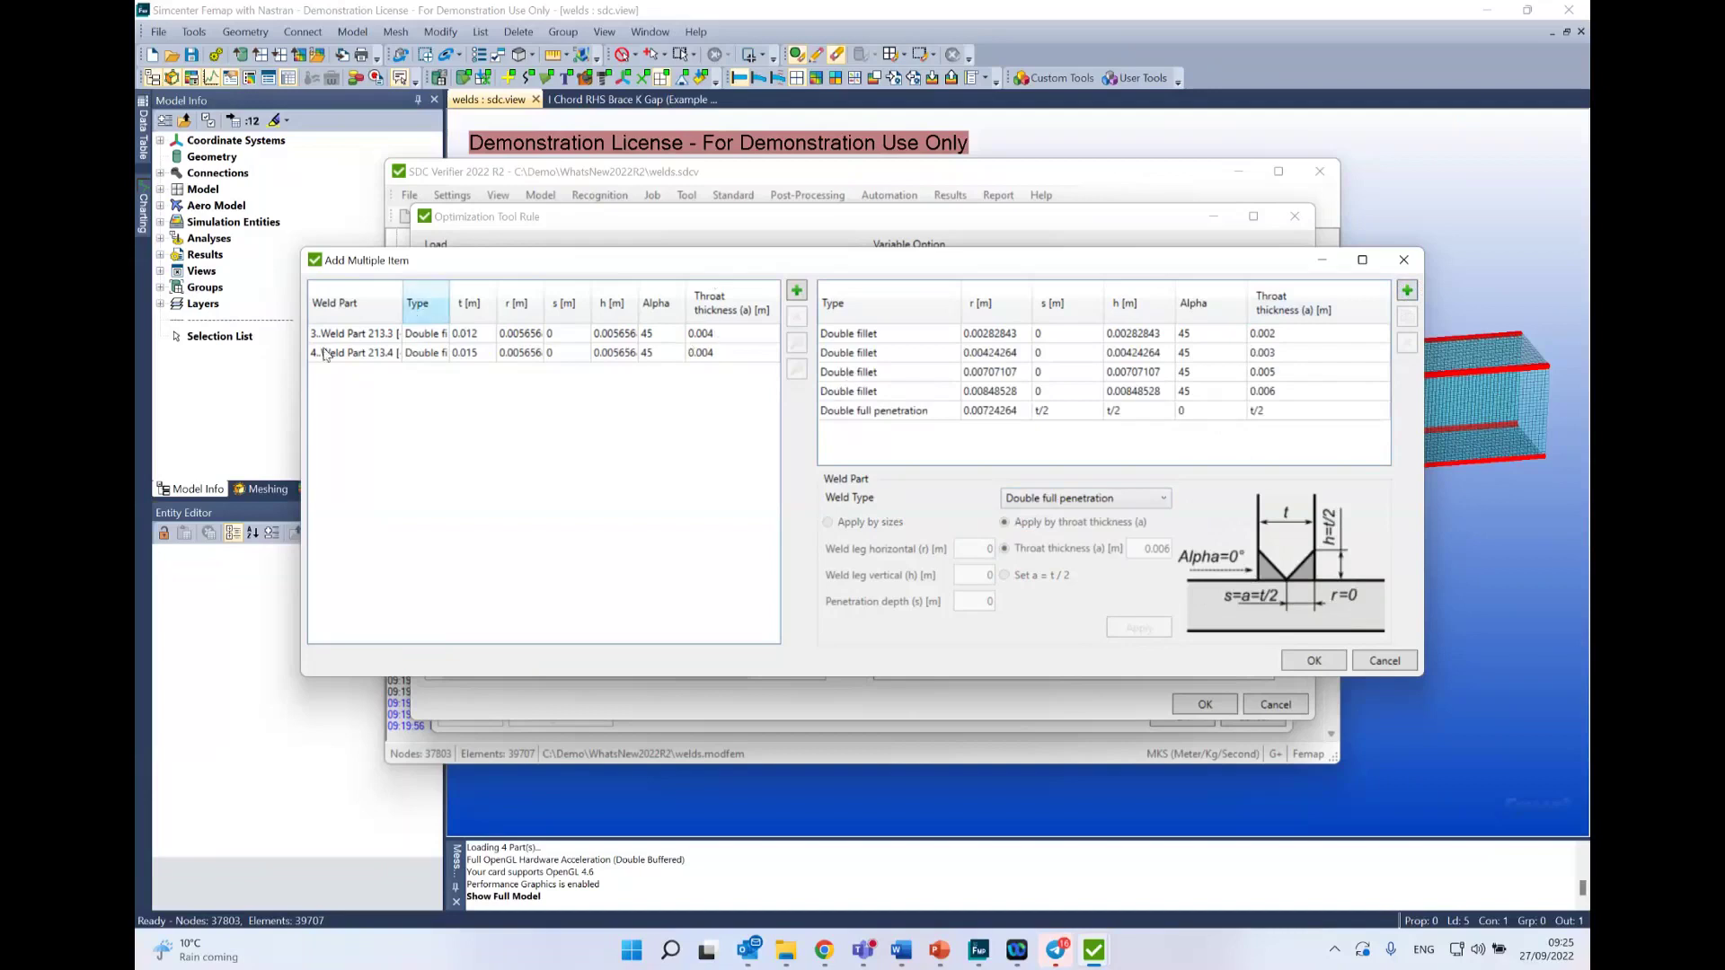
click(395, 302)
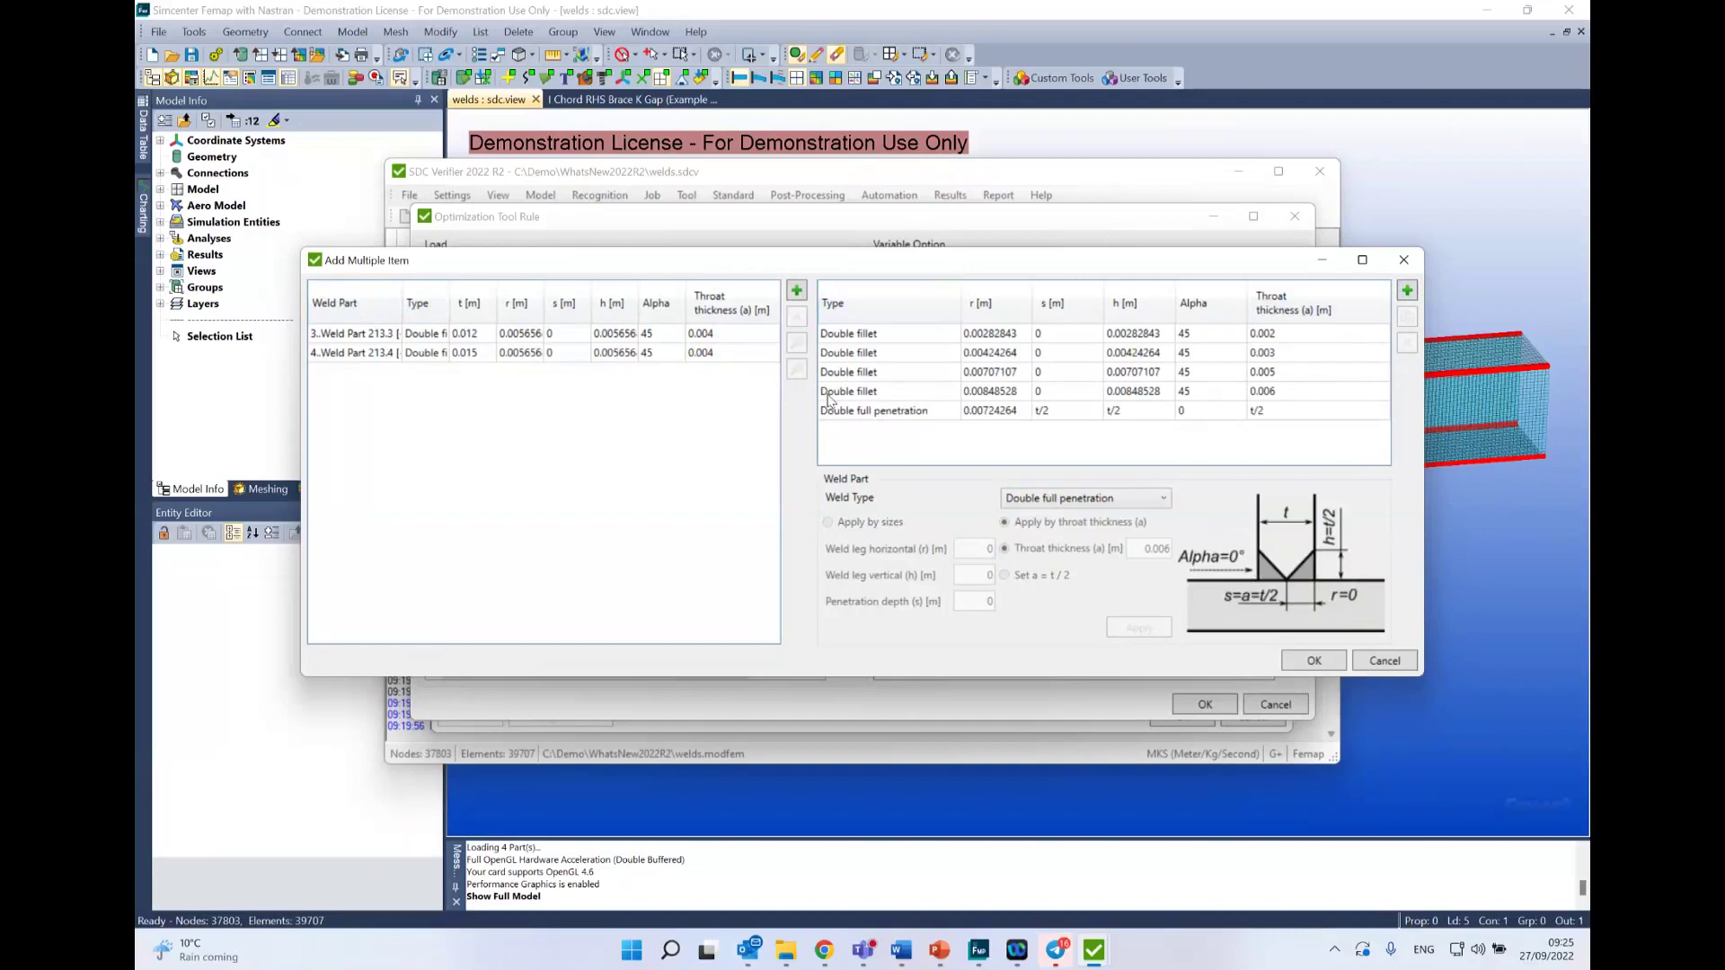
click(1311, 661)
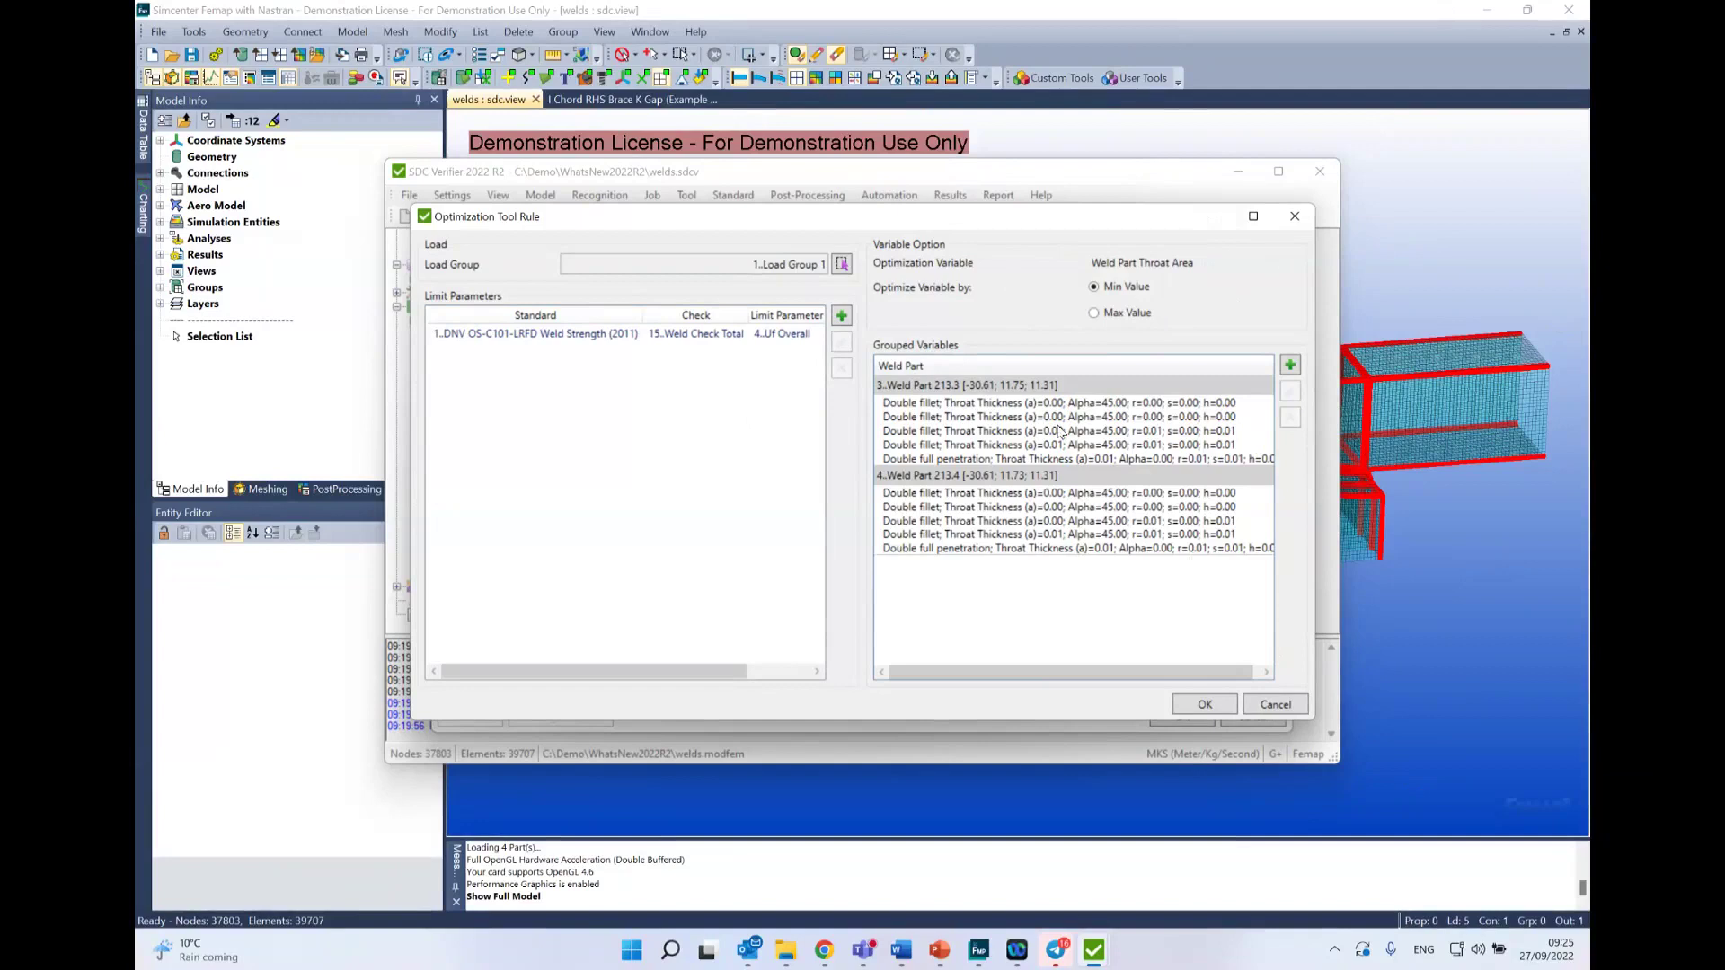
click(1205, 705)
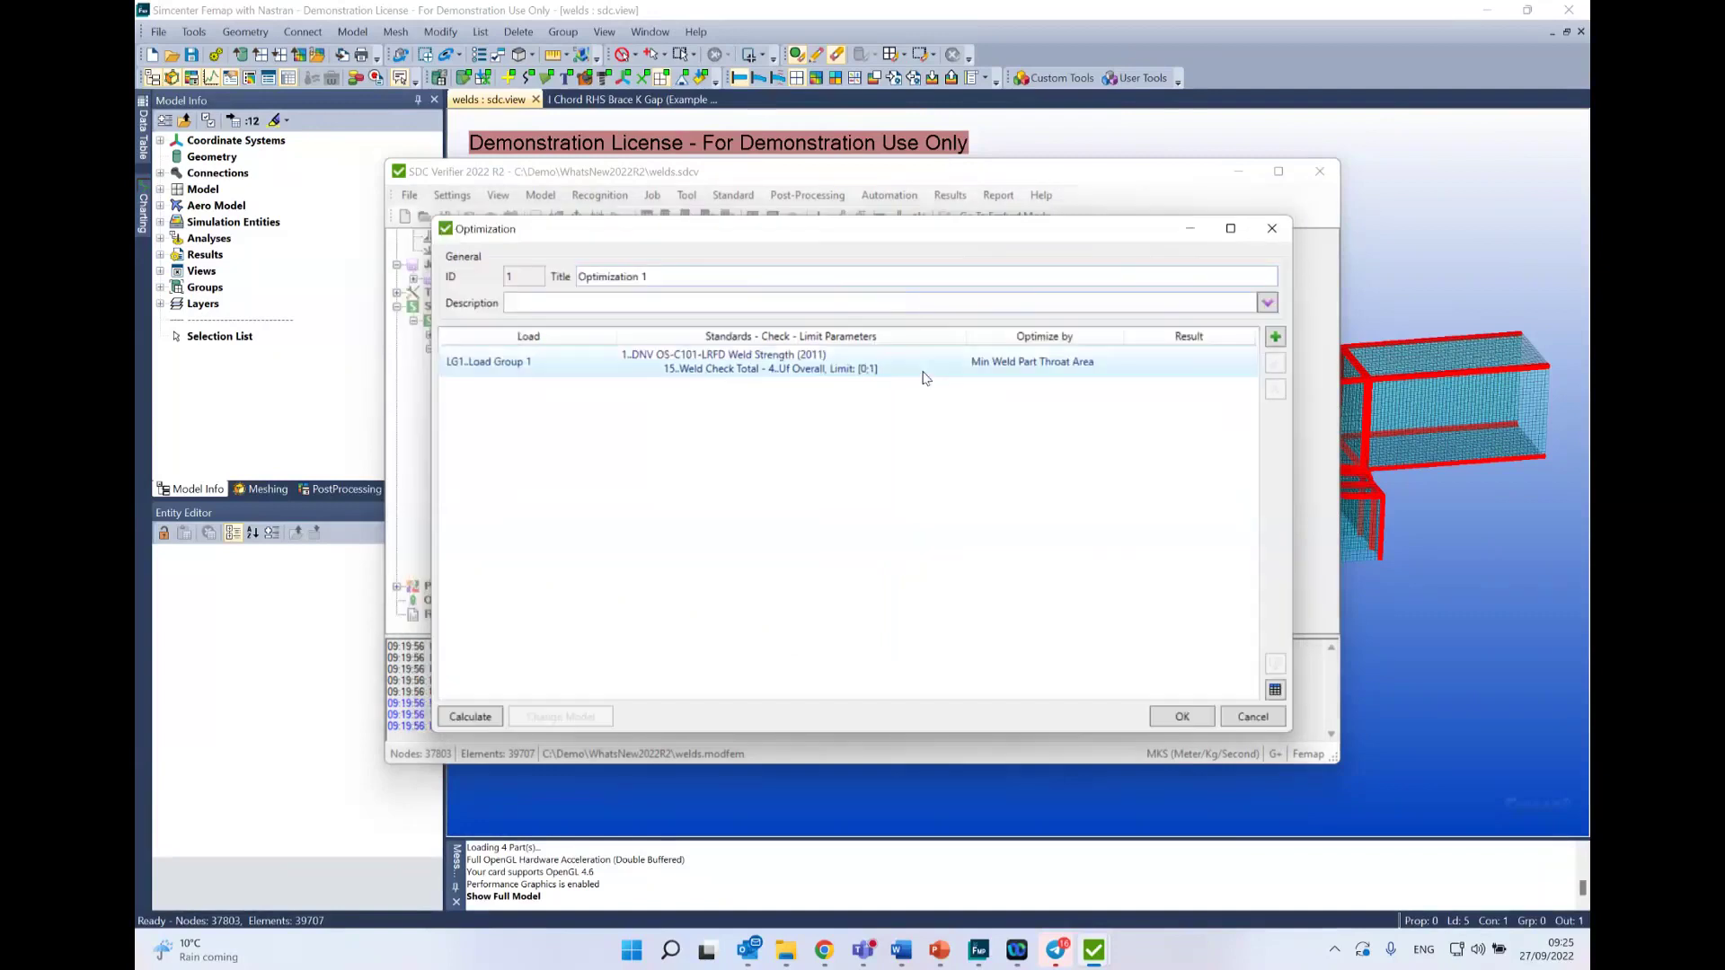
Step: Calculate the results of the Load Group 1 rule in the optimization
click(720, 372)
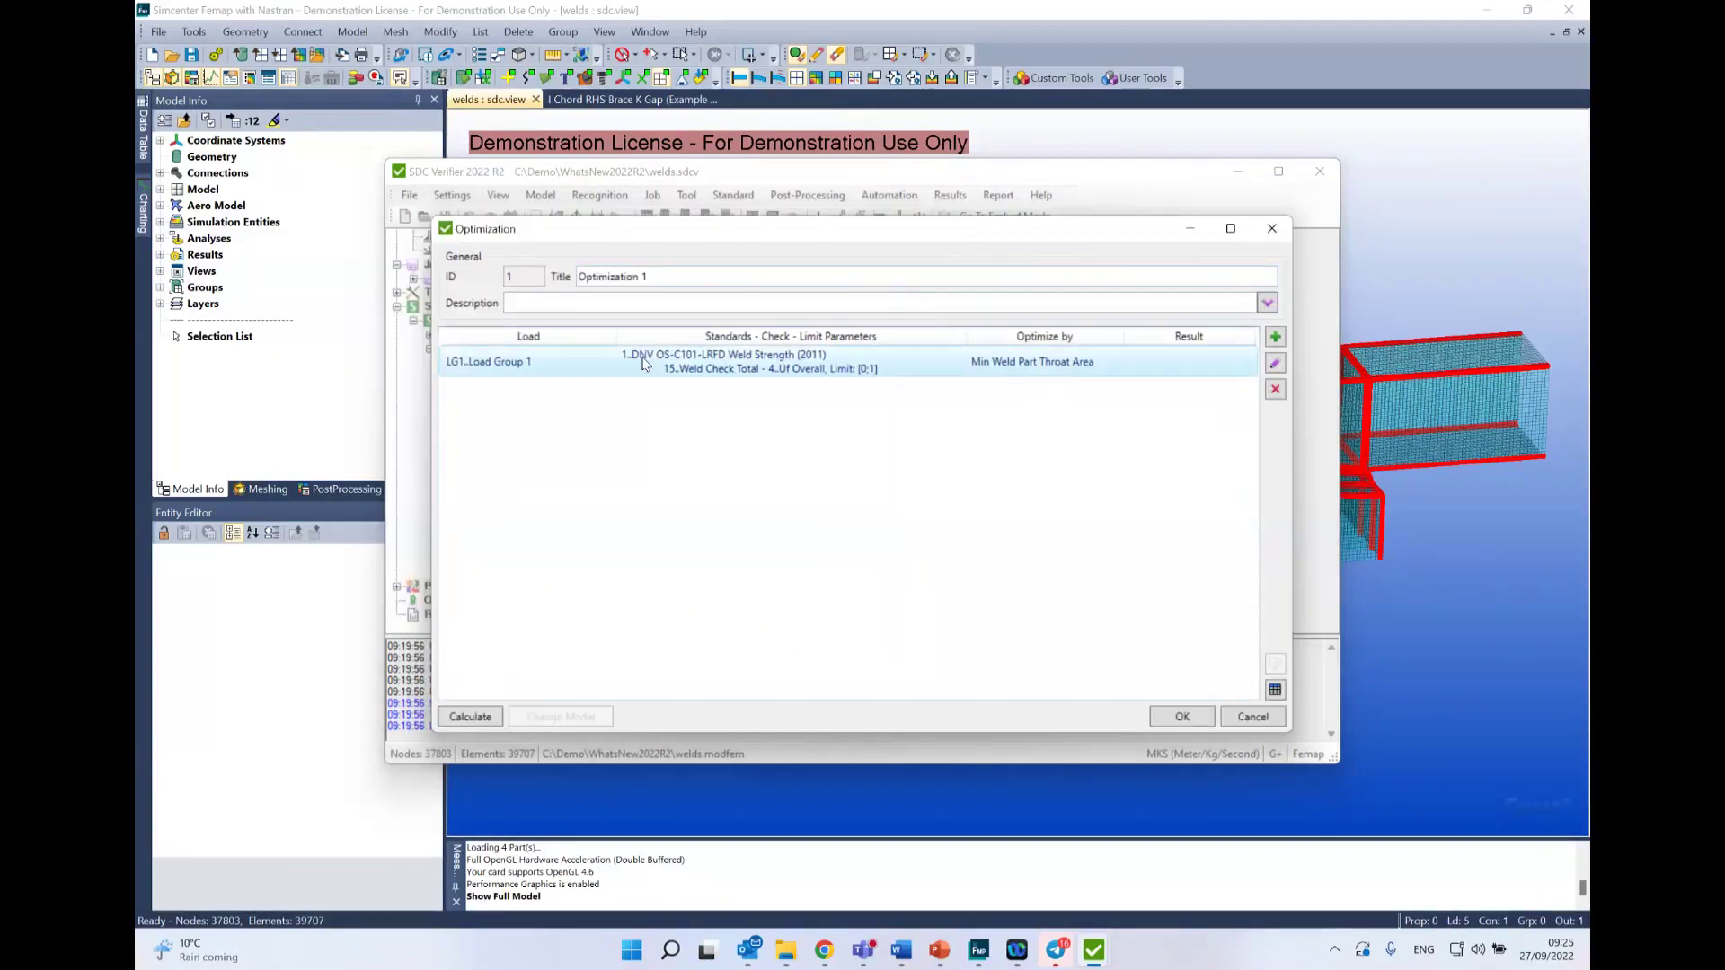
click(484, 719)
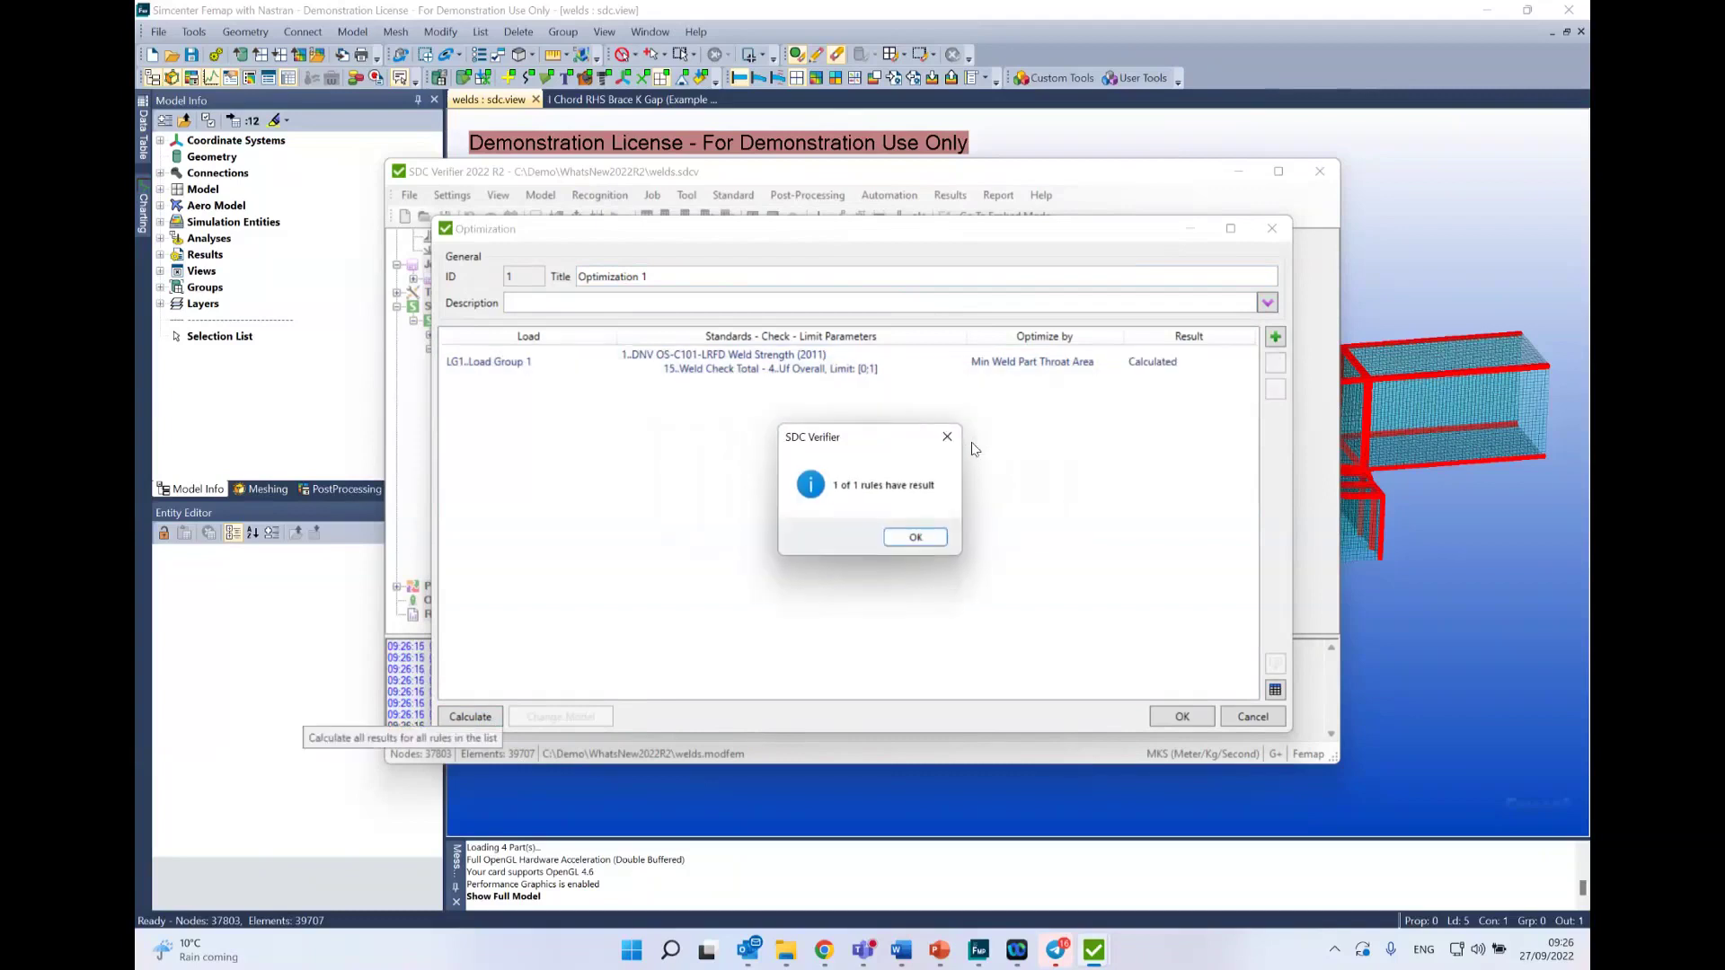
click(915, 538)
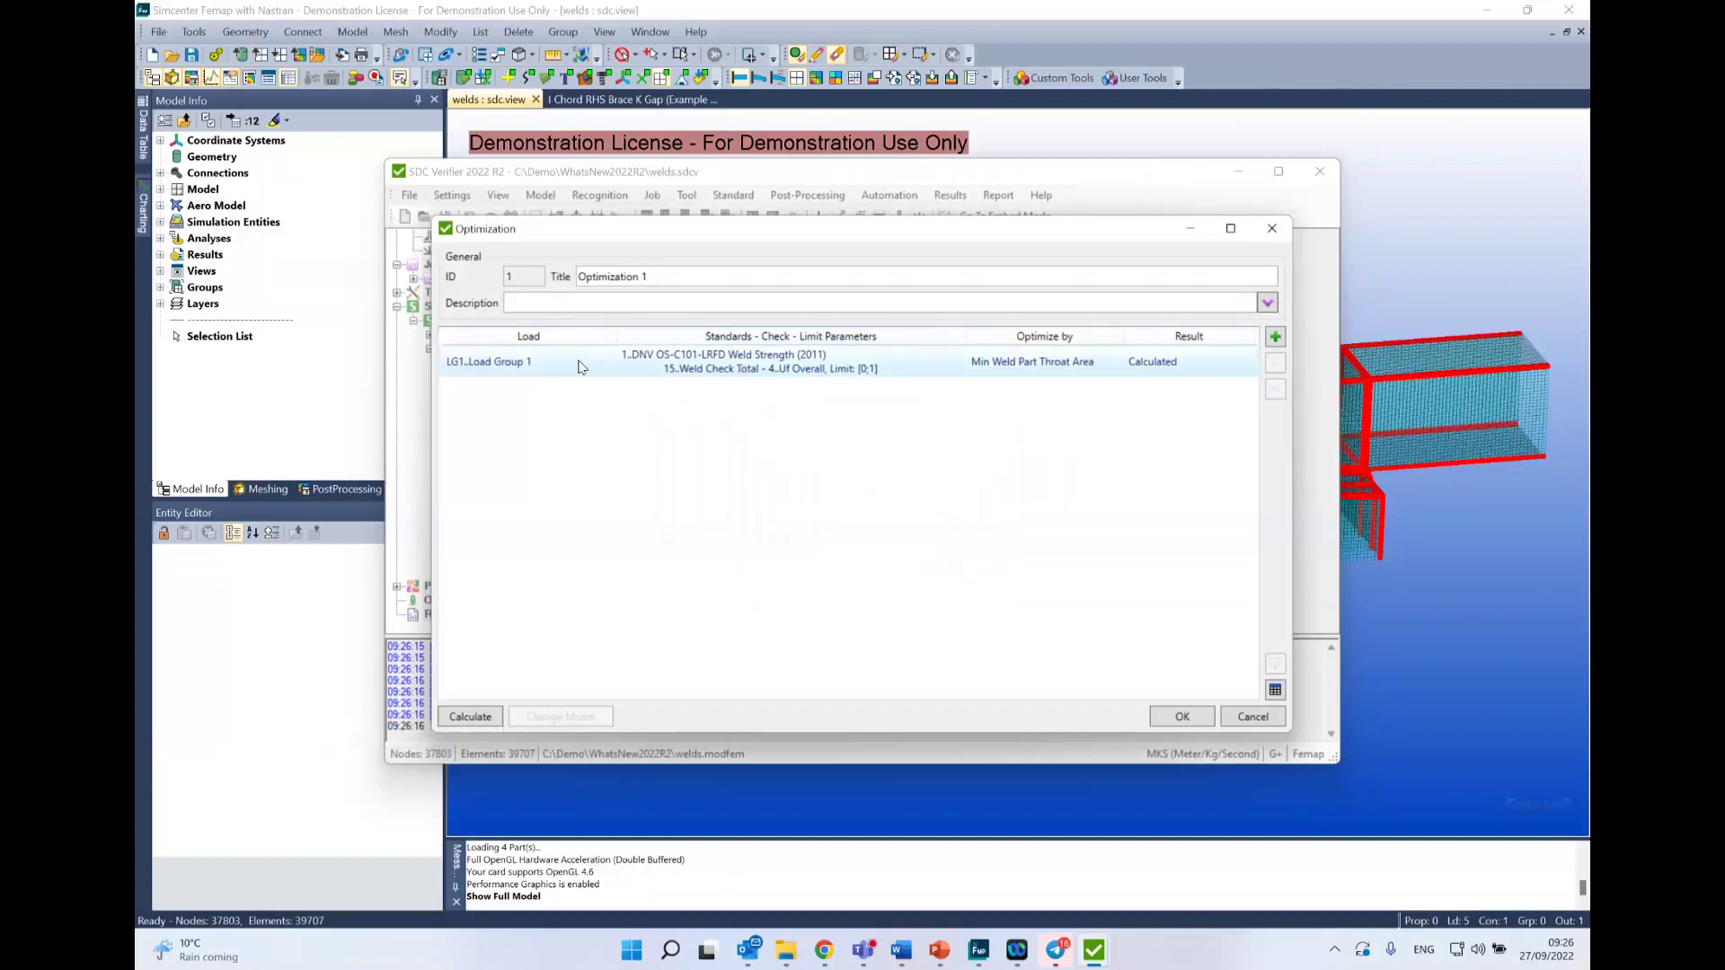
Step: Examine the Uf Overall of every weld variant in the rule's table of all results, widening the table and its columns for full descriptions
click(774, 357)
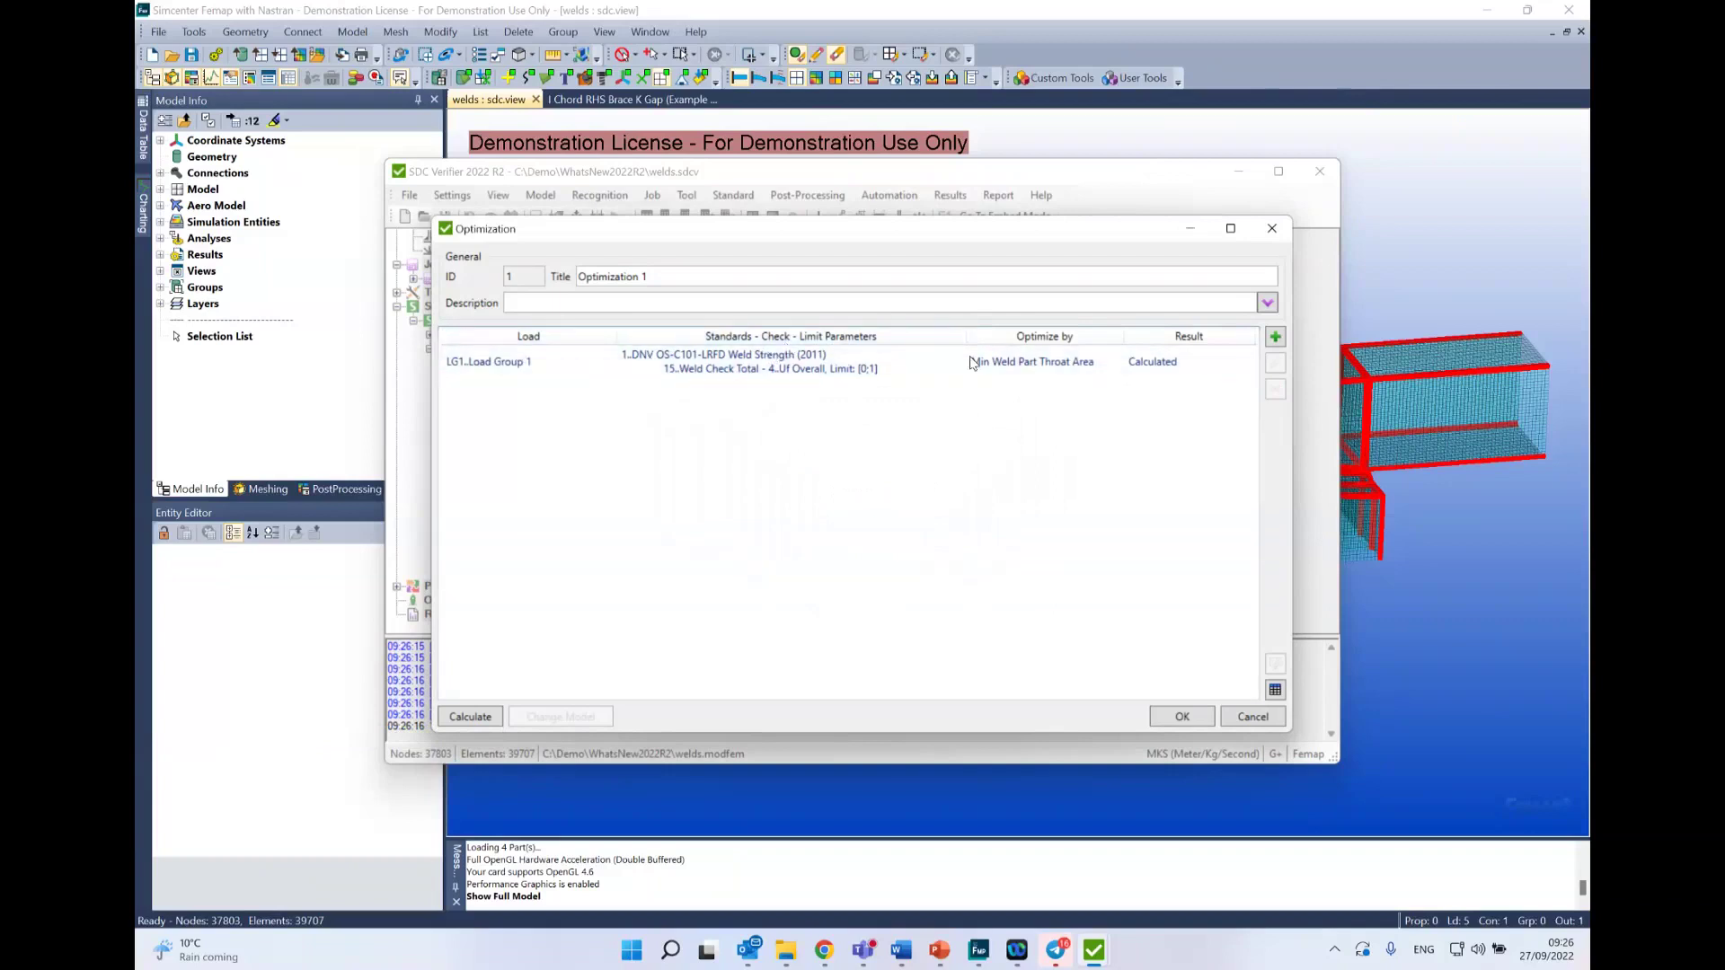
click(881, 368)
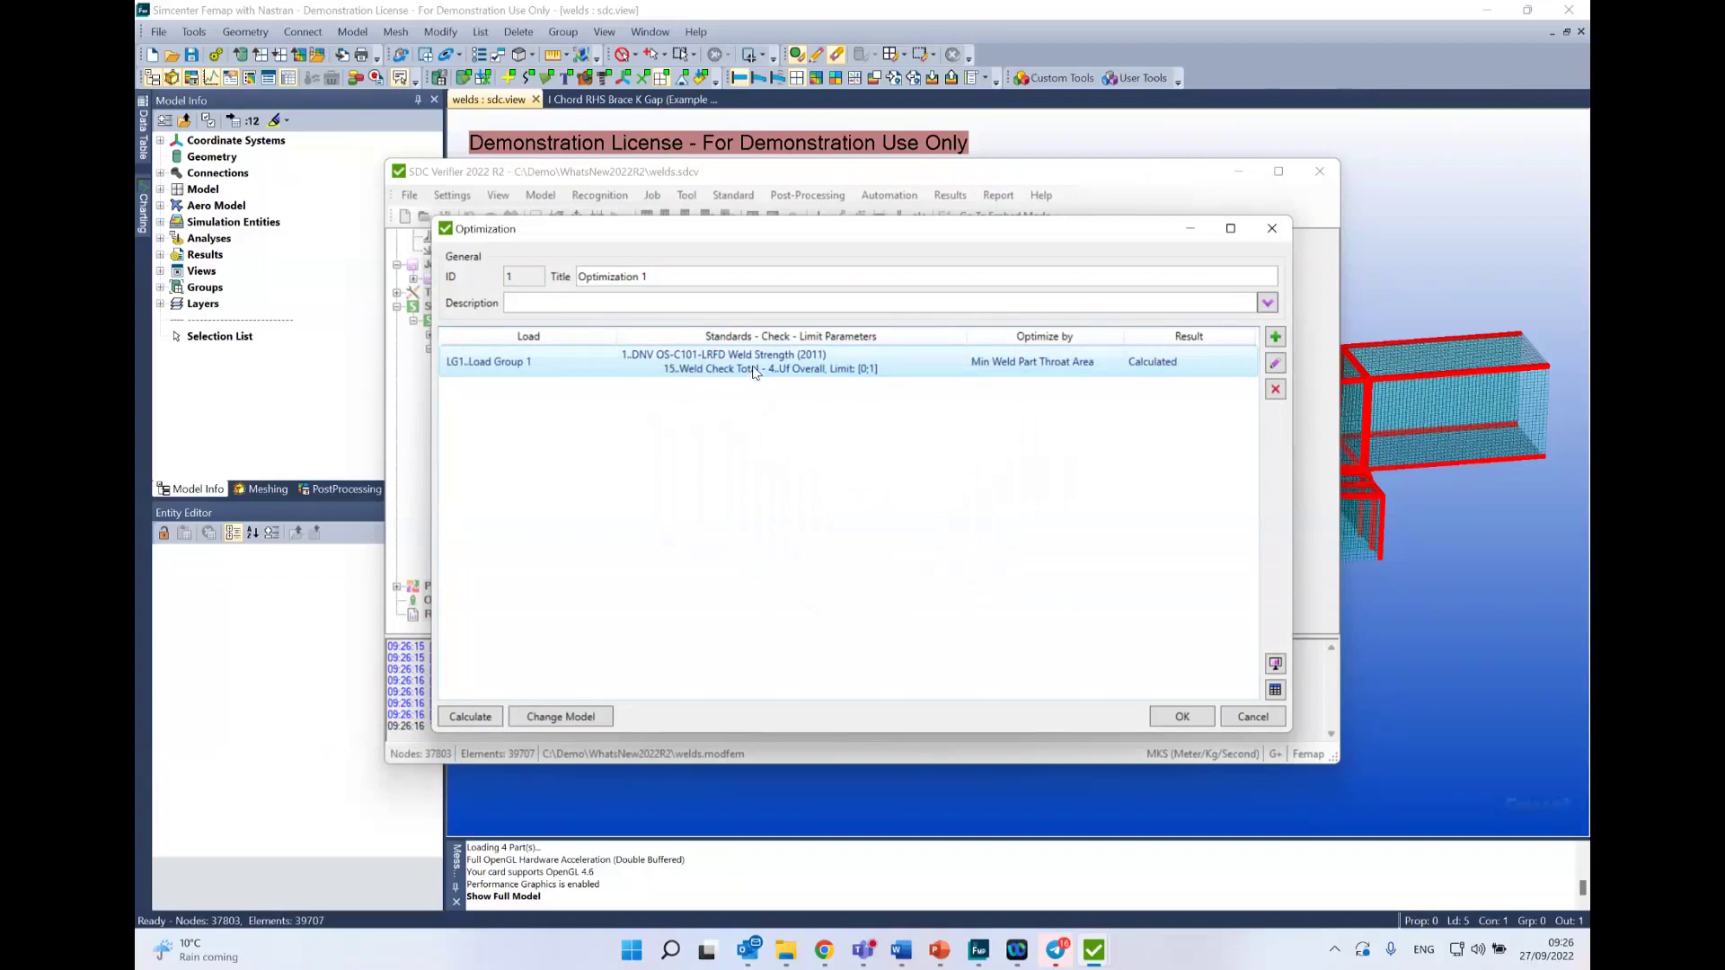
click(1277, 689)
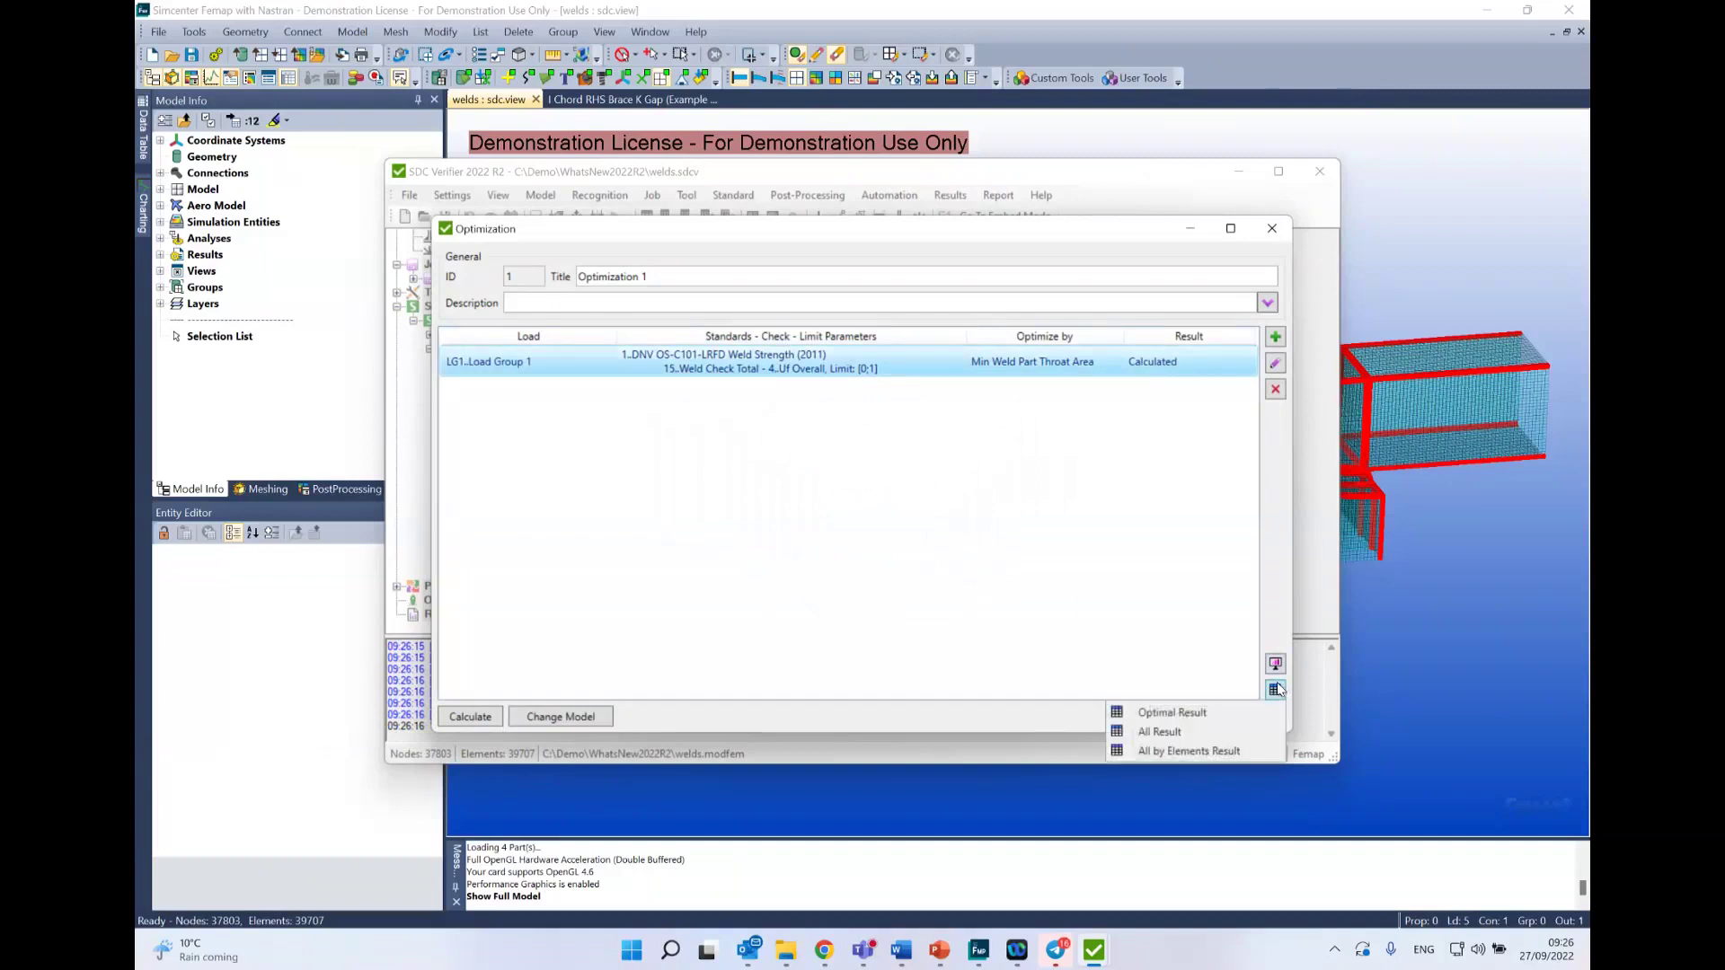
click(1189, 731)
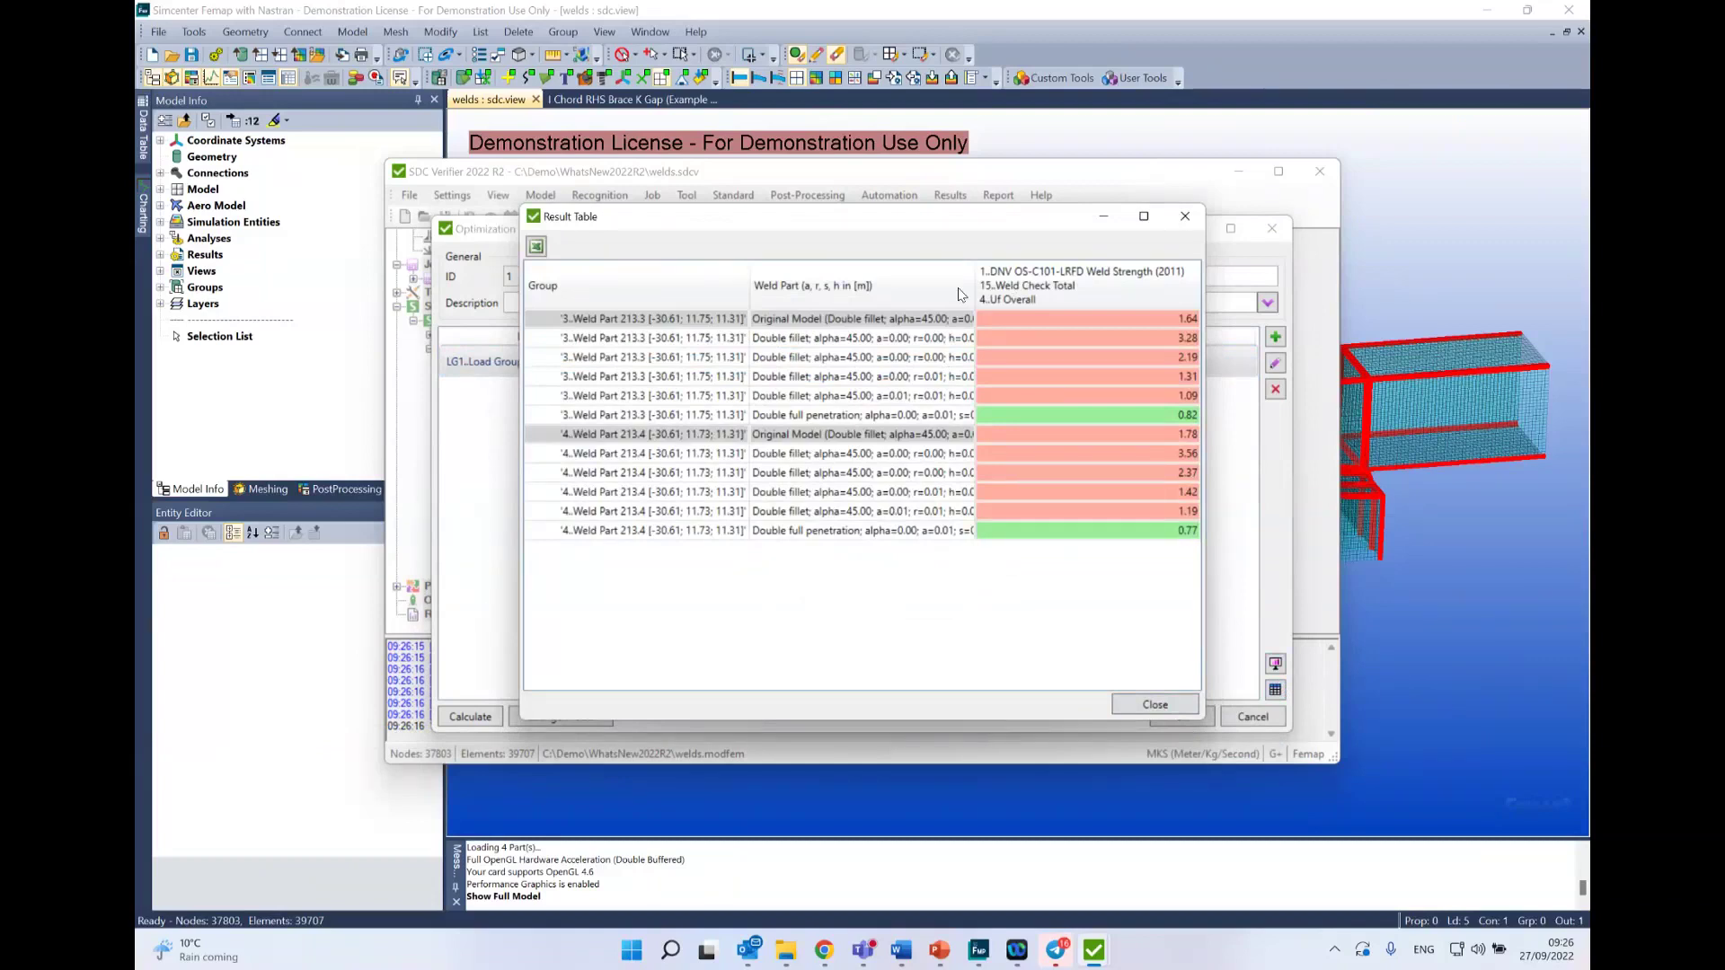
click(1152, 321)
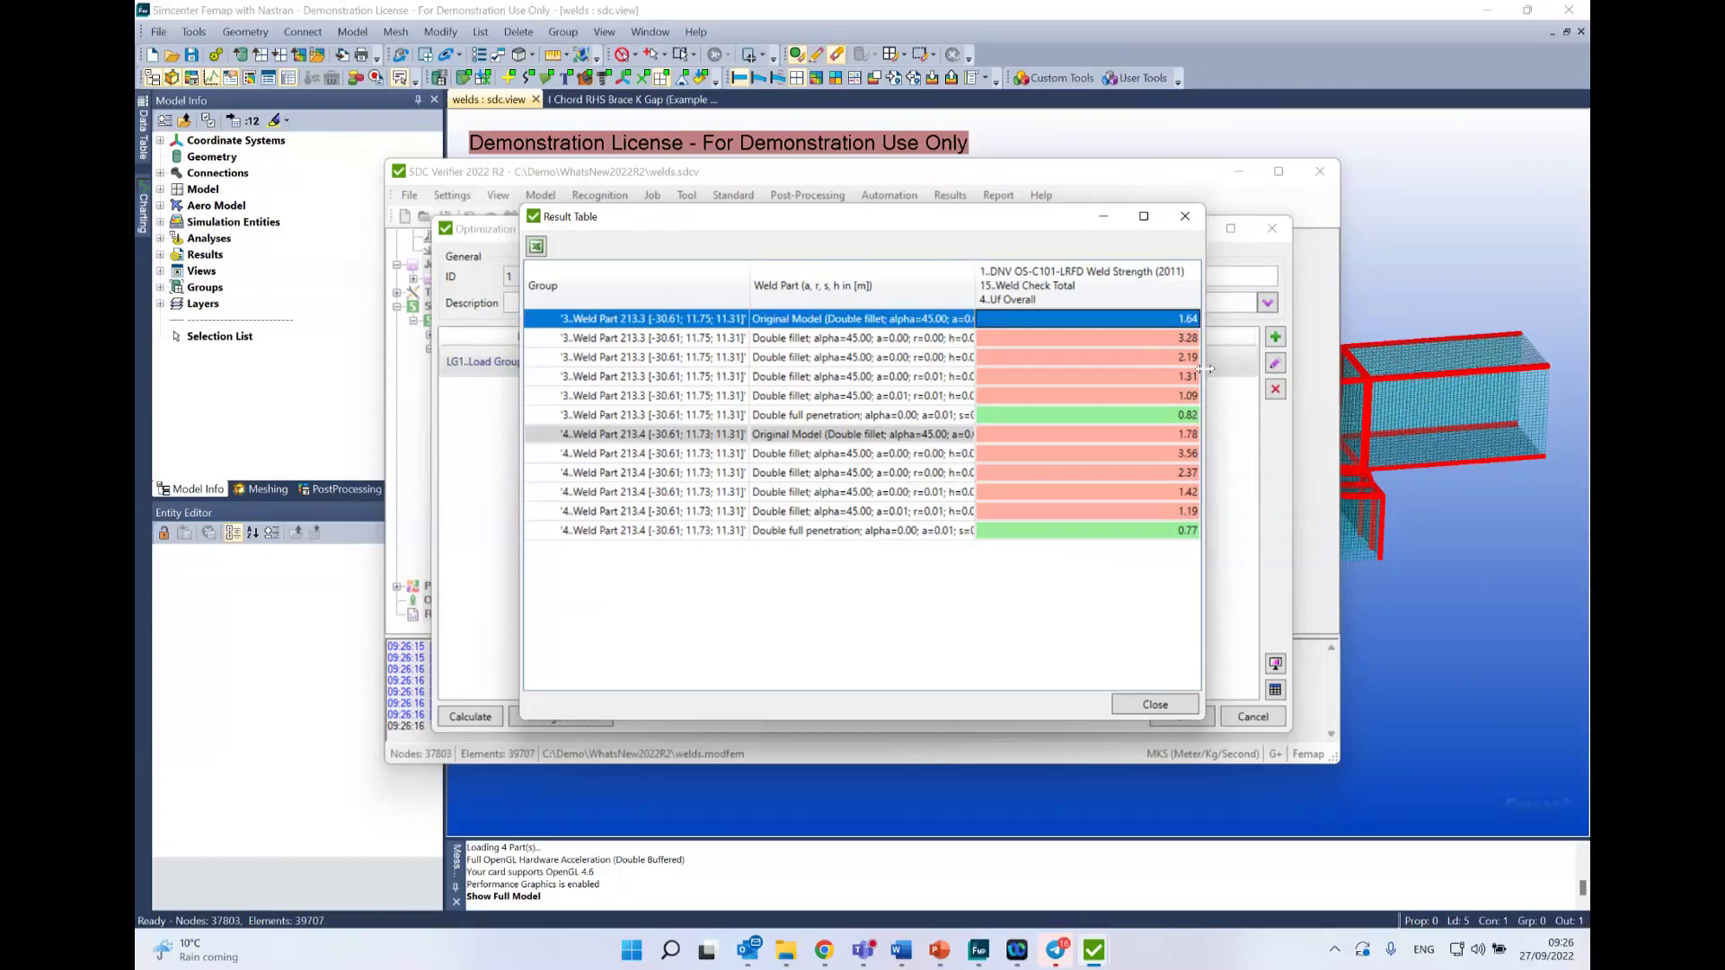
drag(1205, 368, 1362, 368)
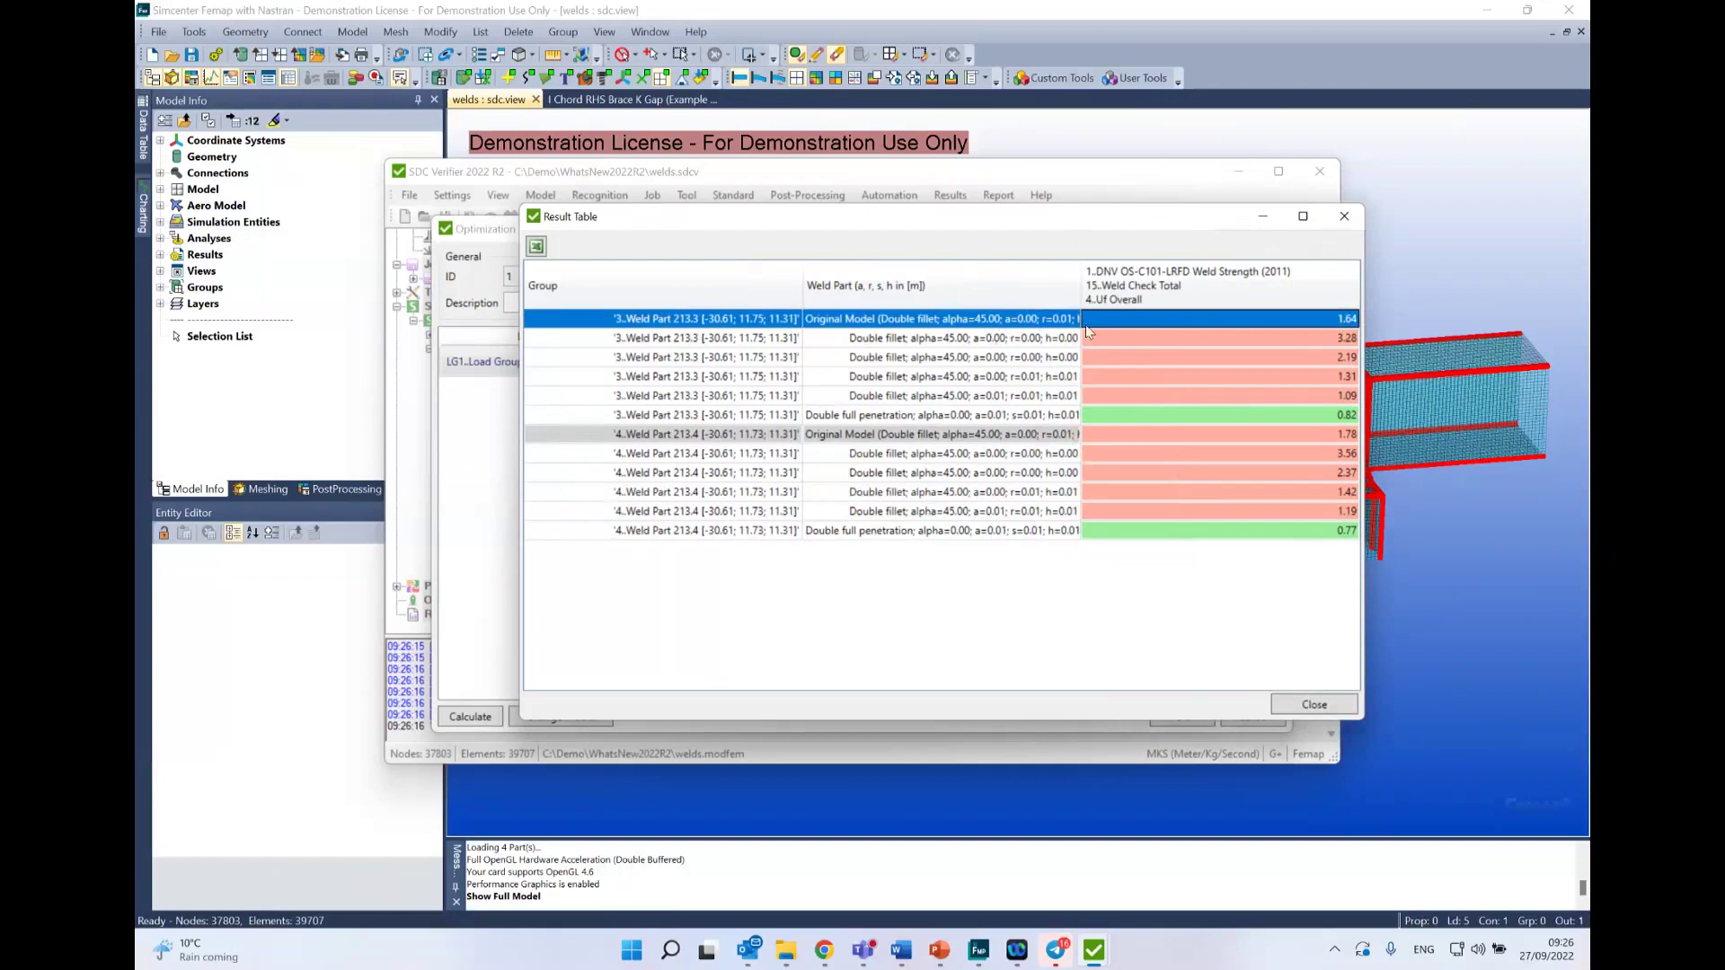
drag(1079, 294, 1134, 295)
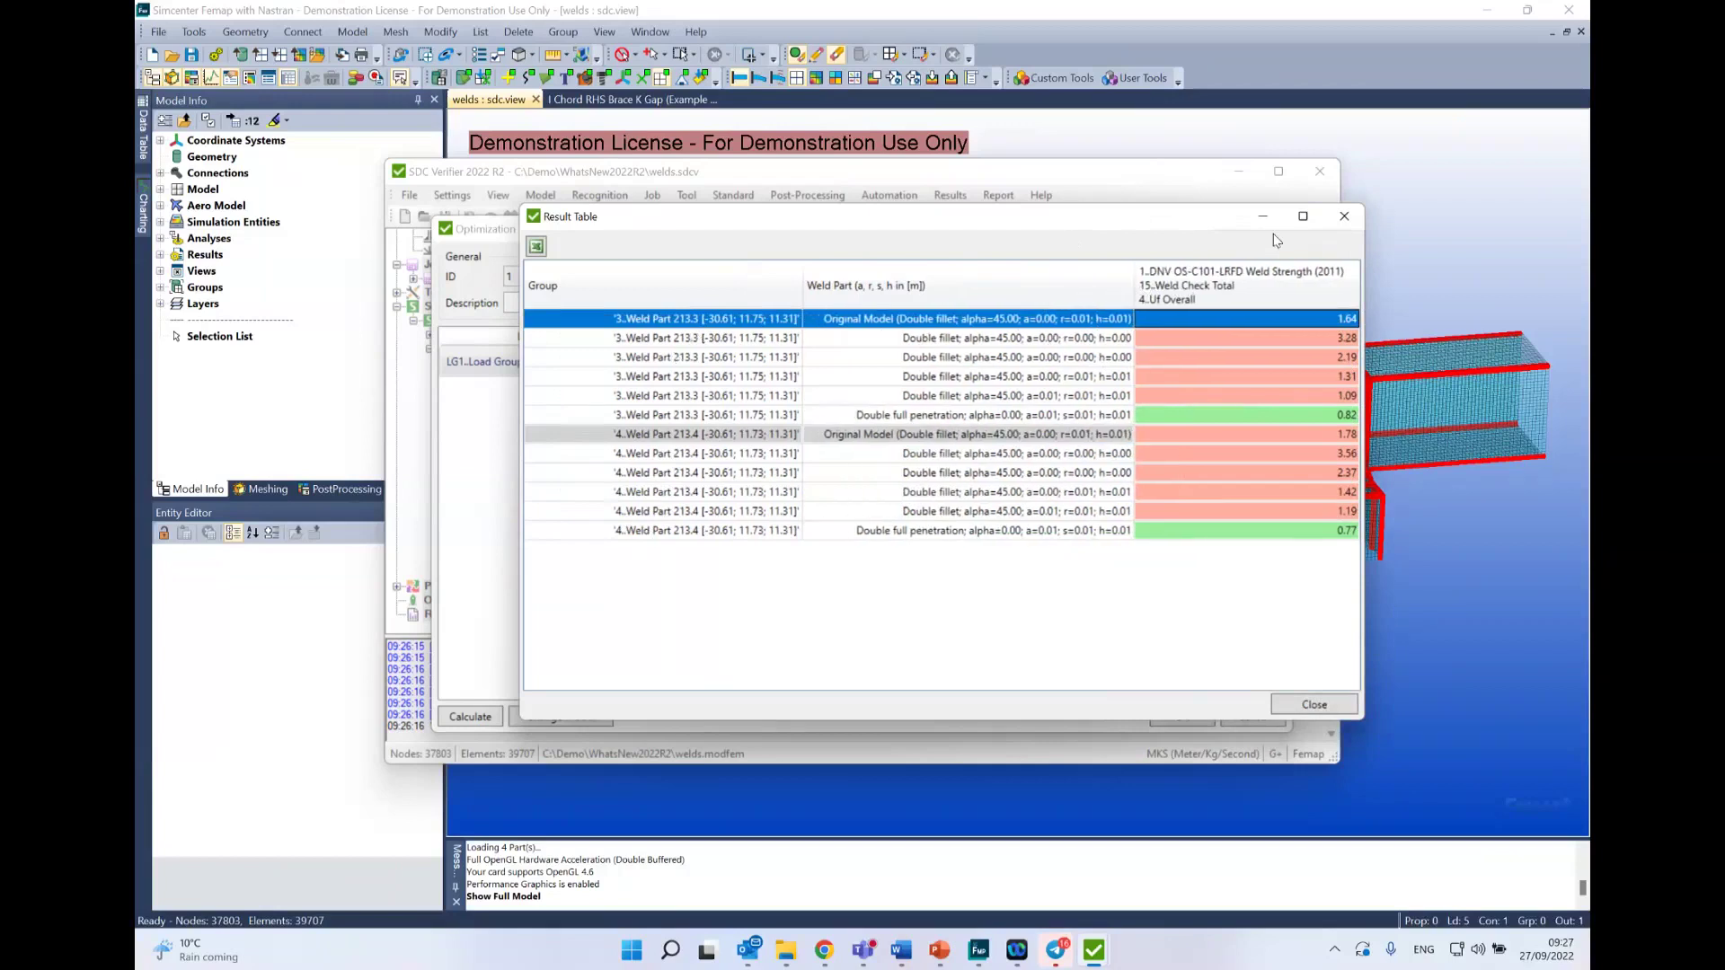
mouse_move(1306, 228)
drag(514, 389, 177, 390)
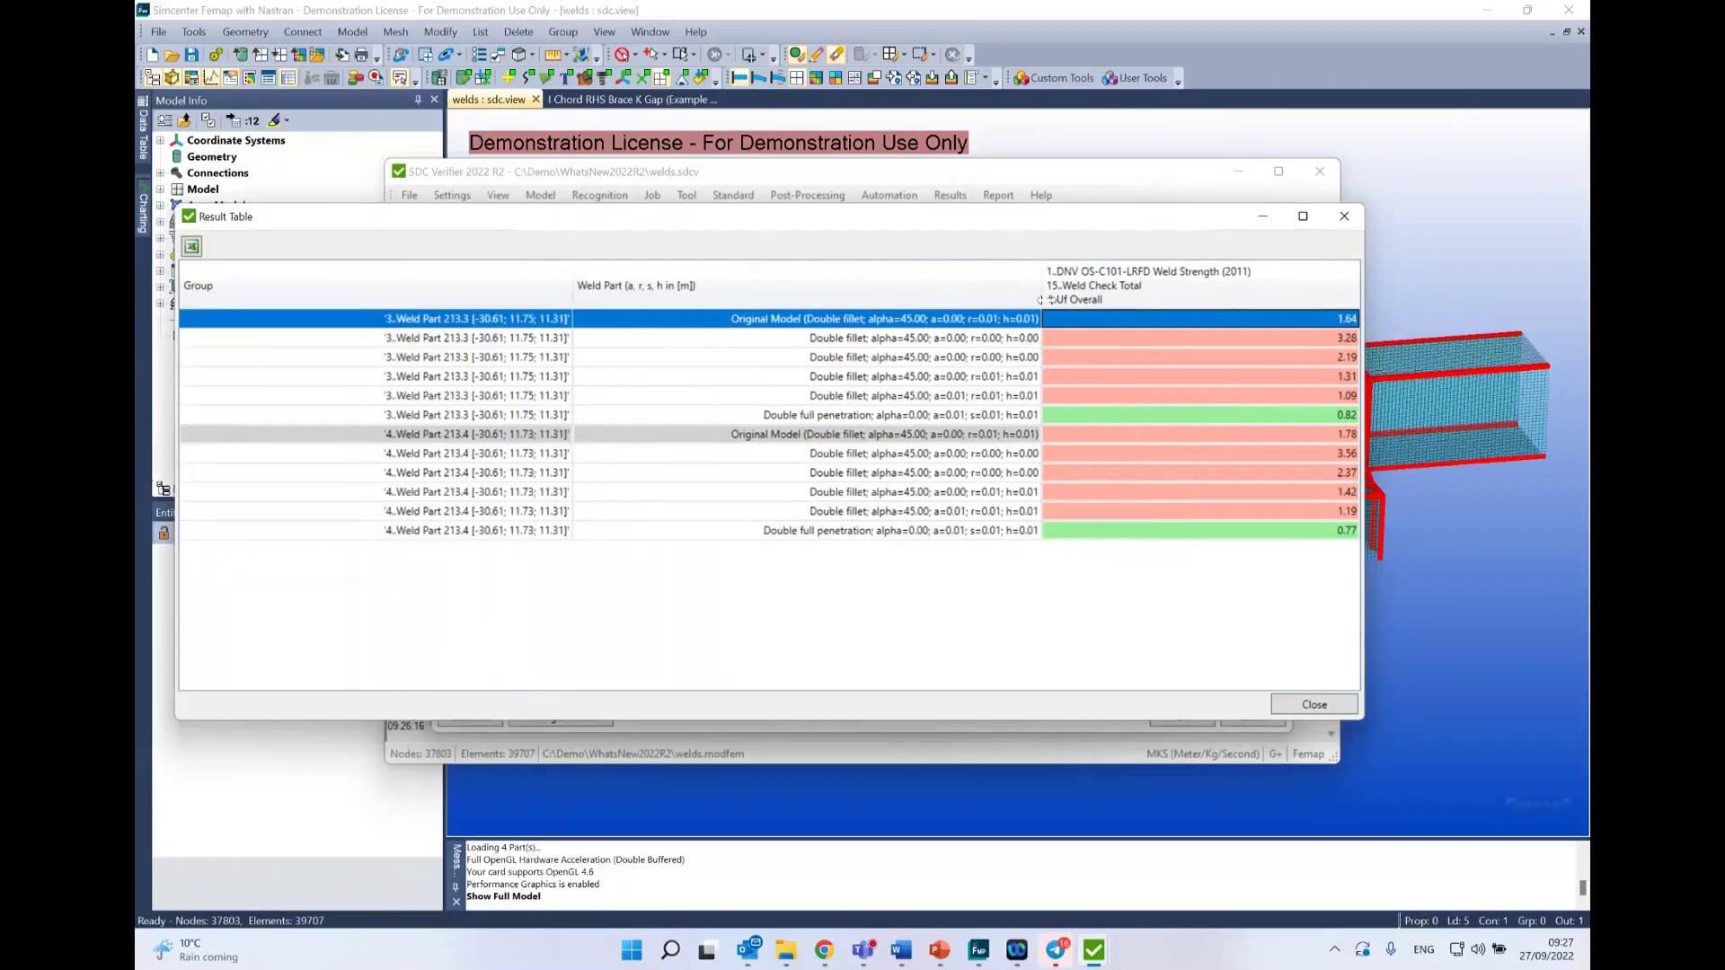
Step: Compare the Uf Overall of the original and variant weld types for Weld Parts 213.3 and 213.4 row by row in the result table
drag(1041, 300, 1067, 301)
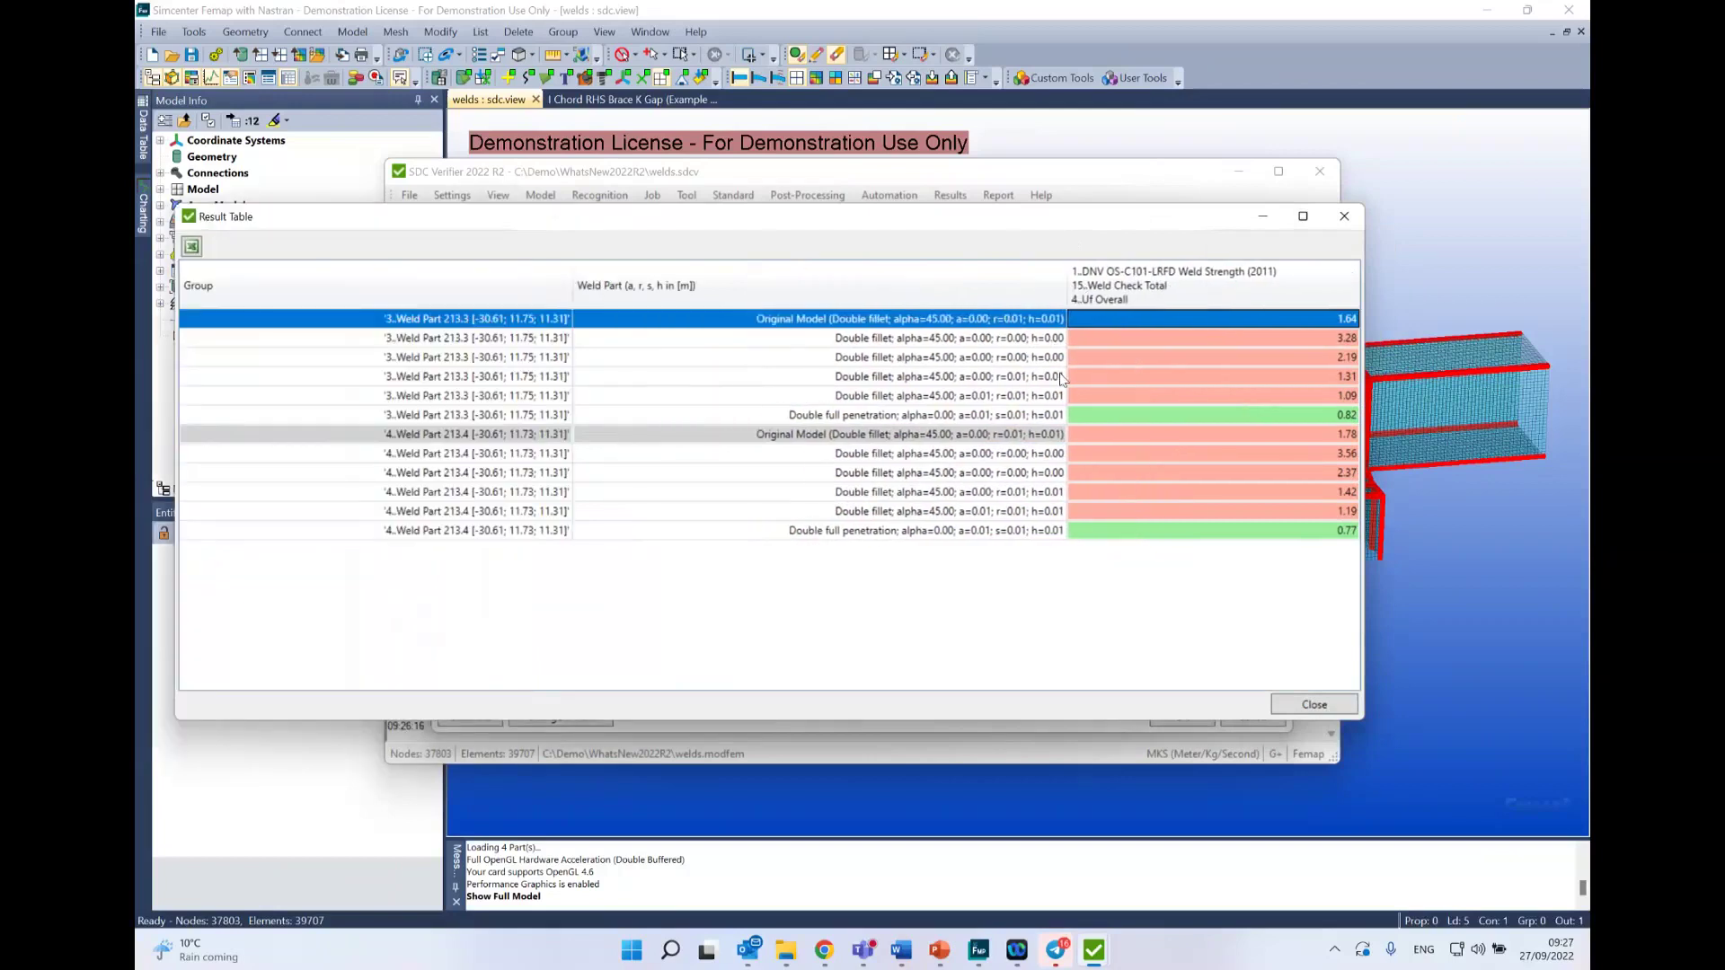
click(1004, 492)
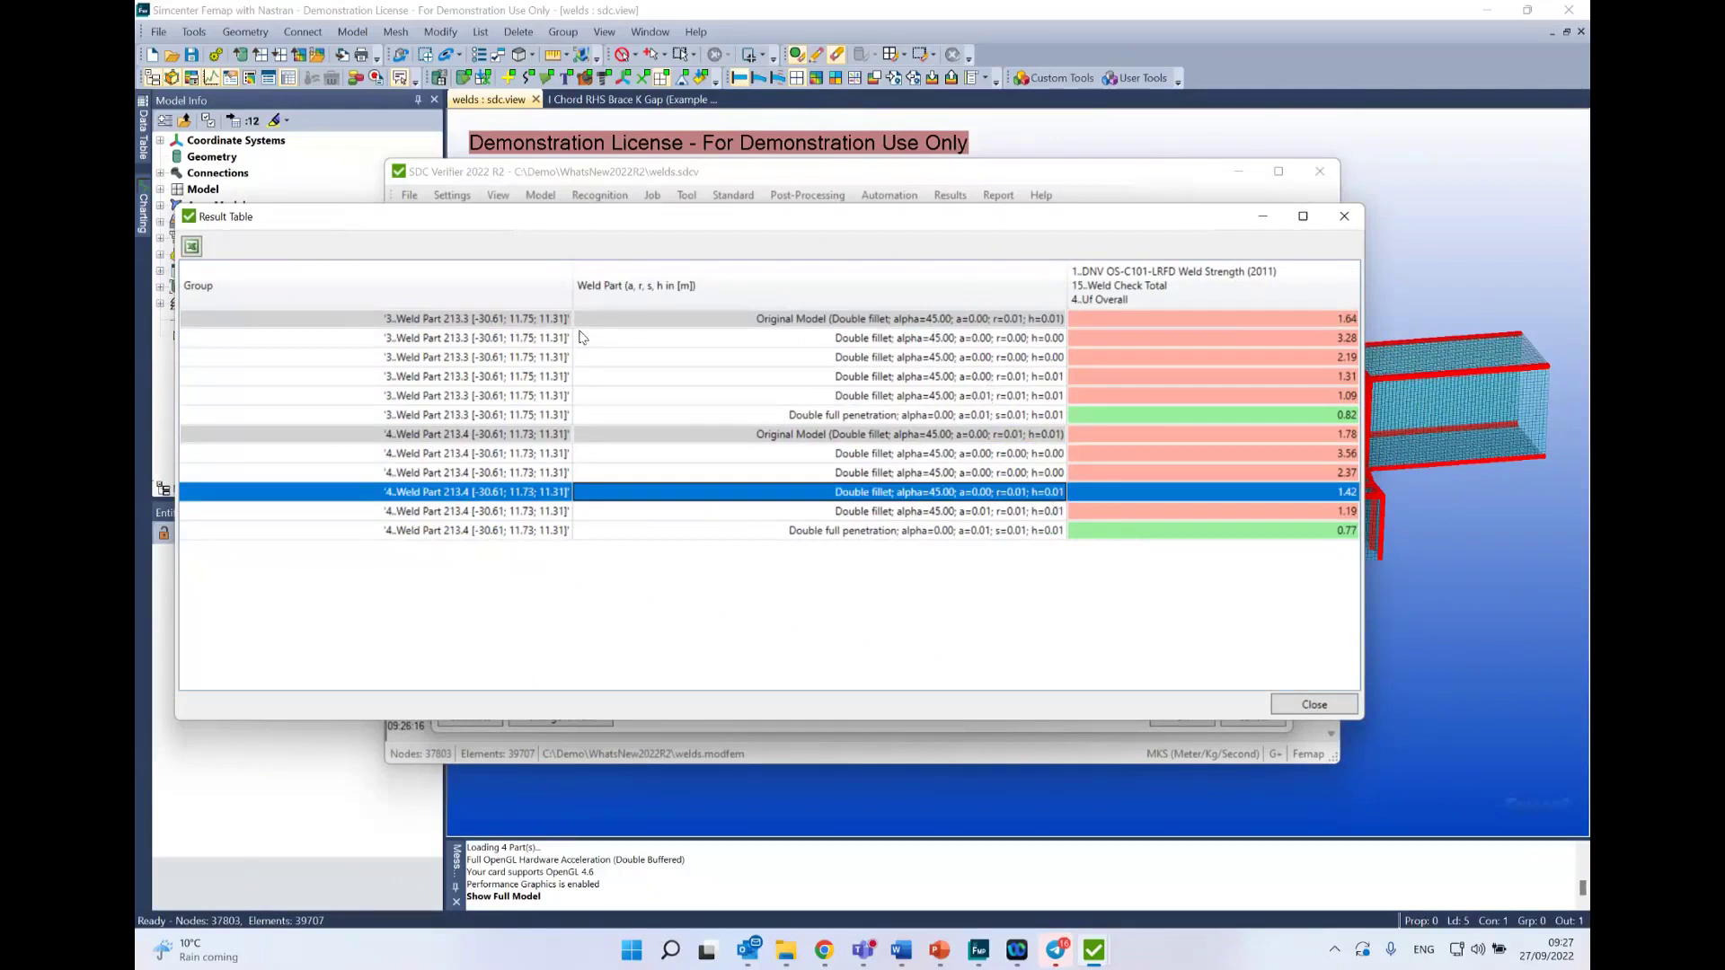
click(1009, 319)
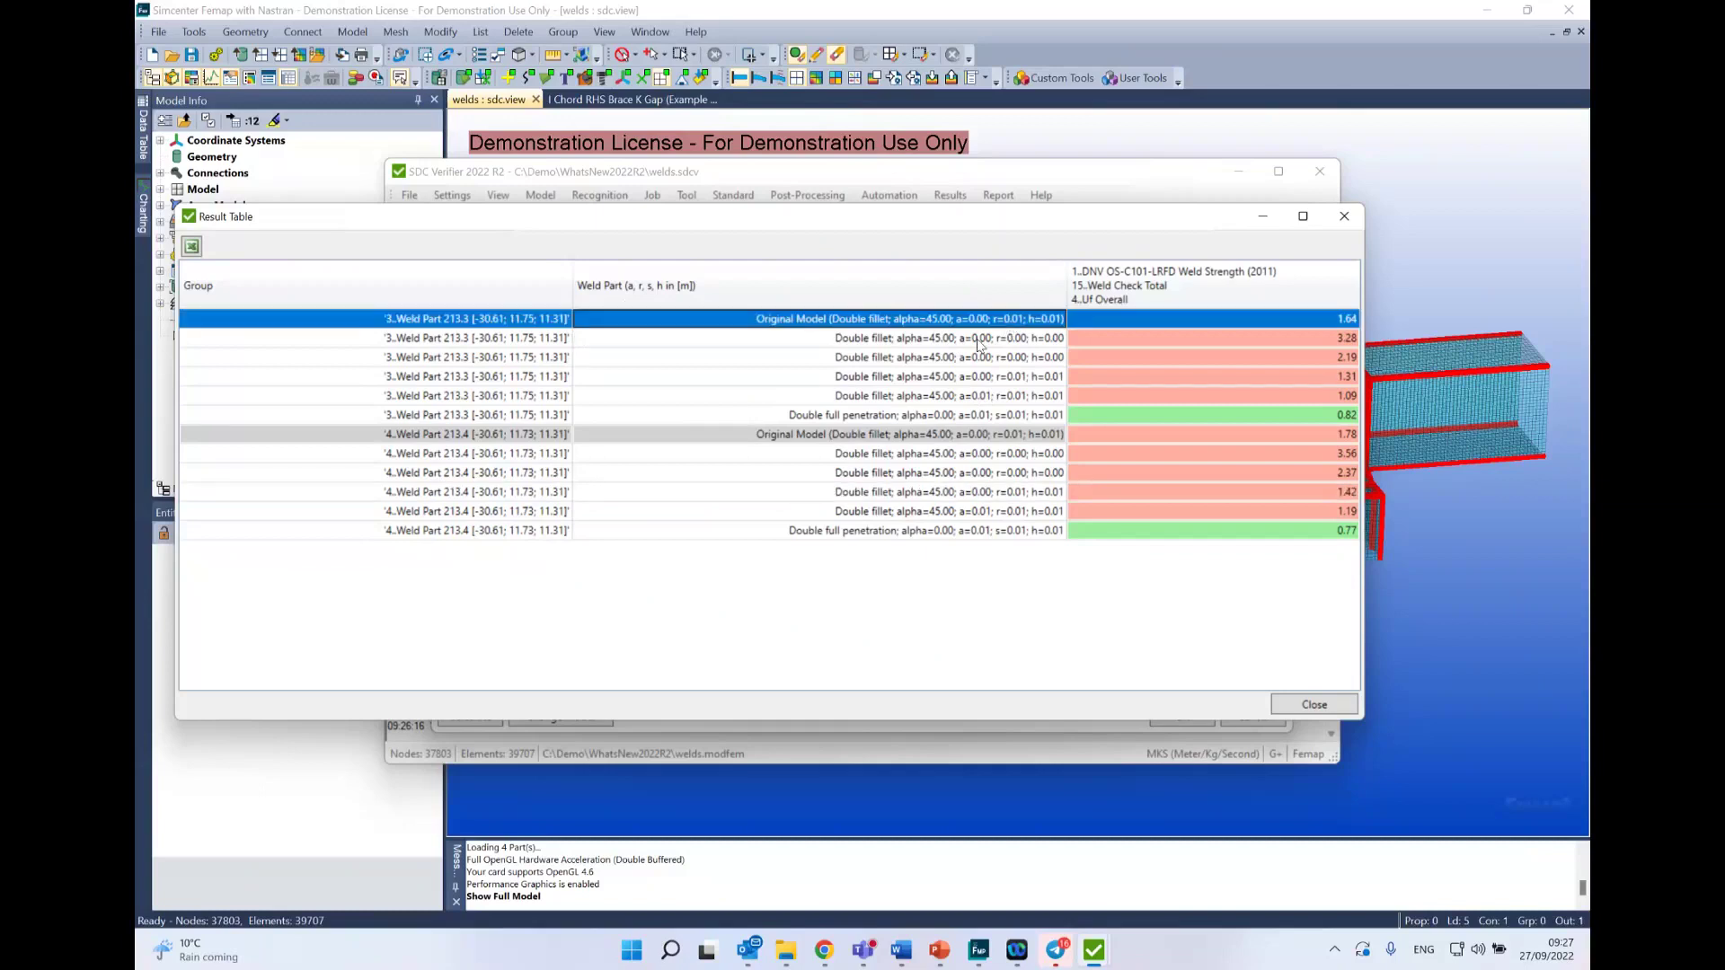
click(978, 340)
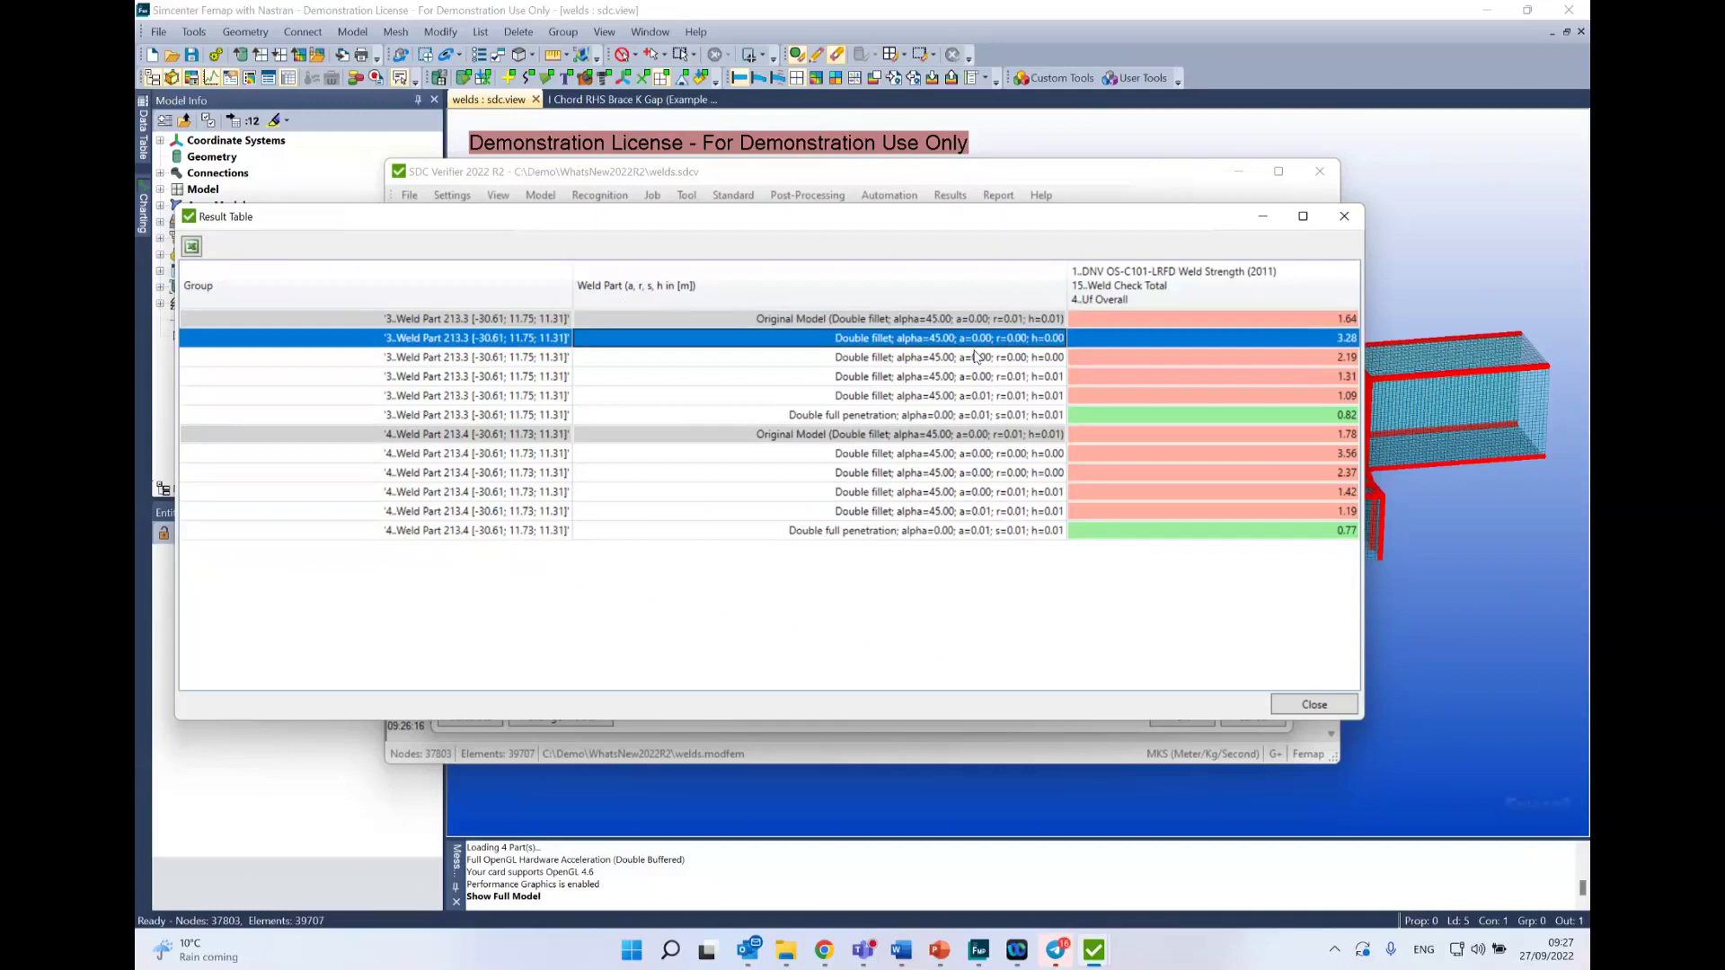
click(977, 357)
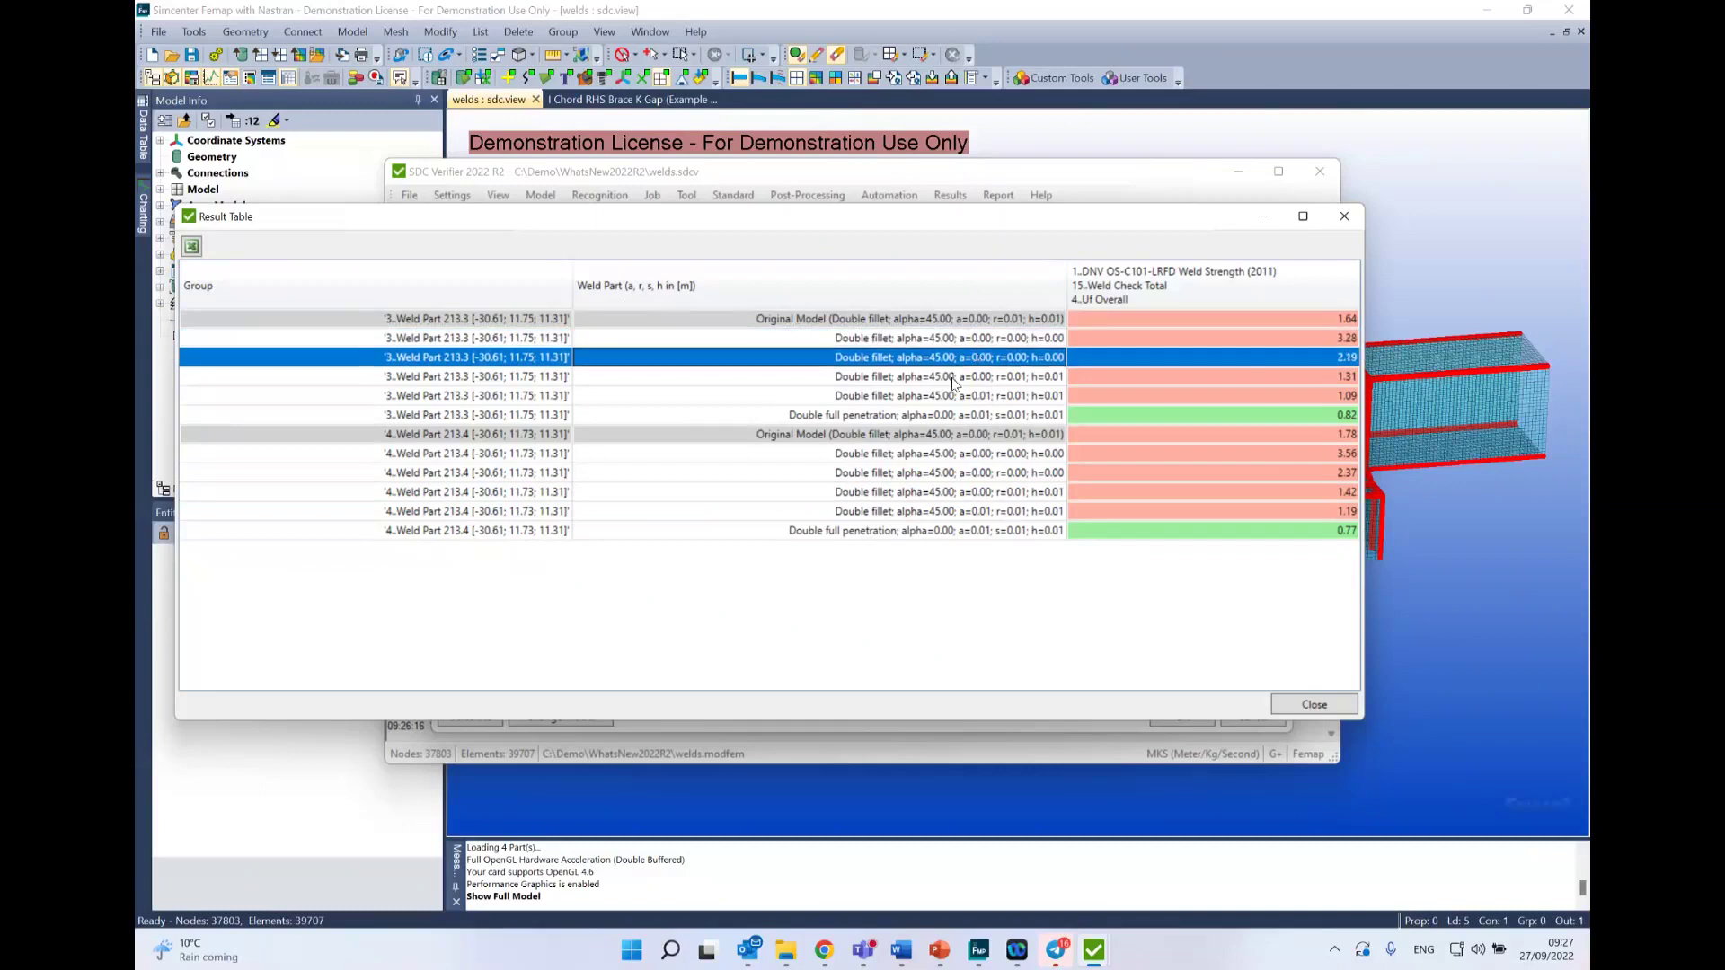
click(957, 377)
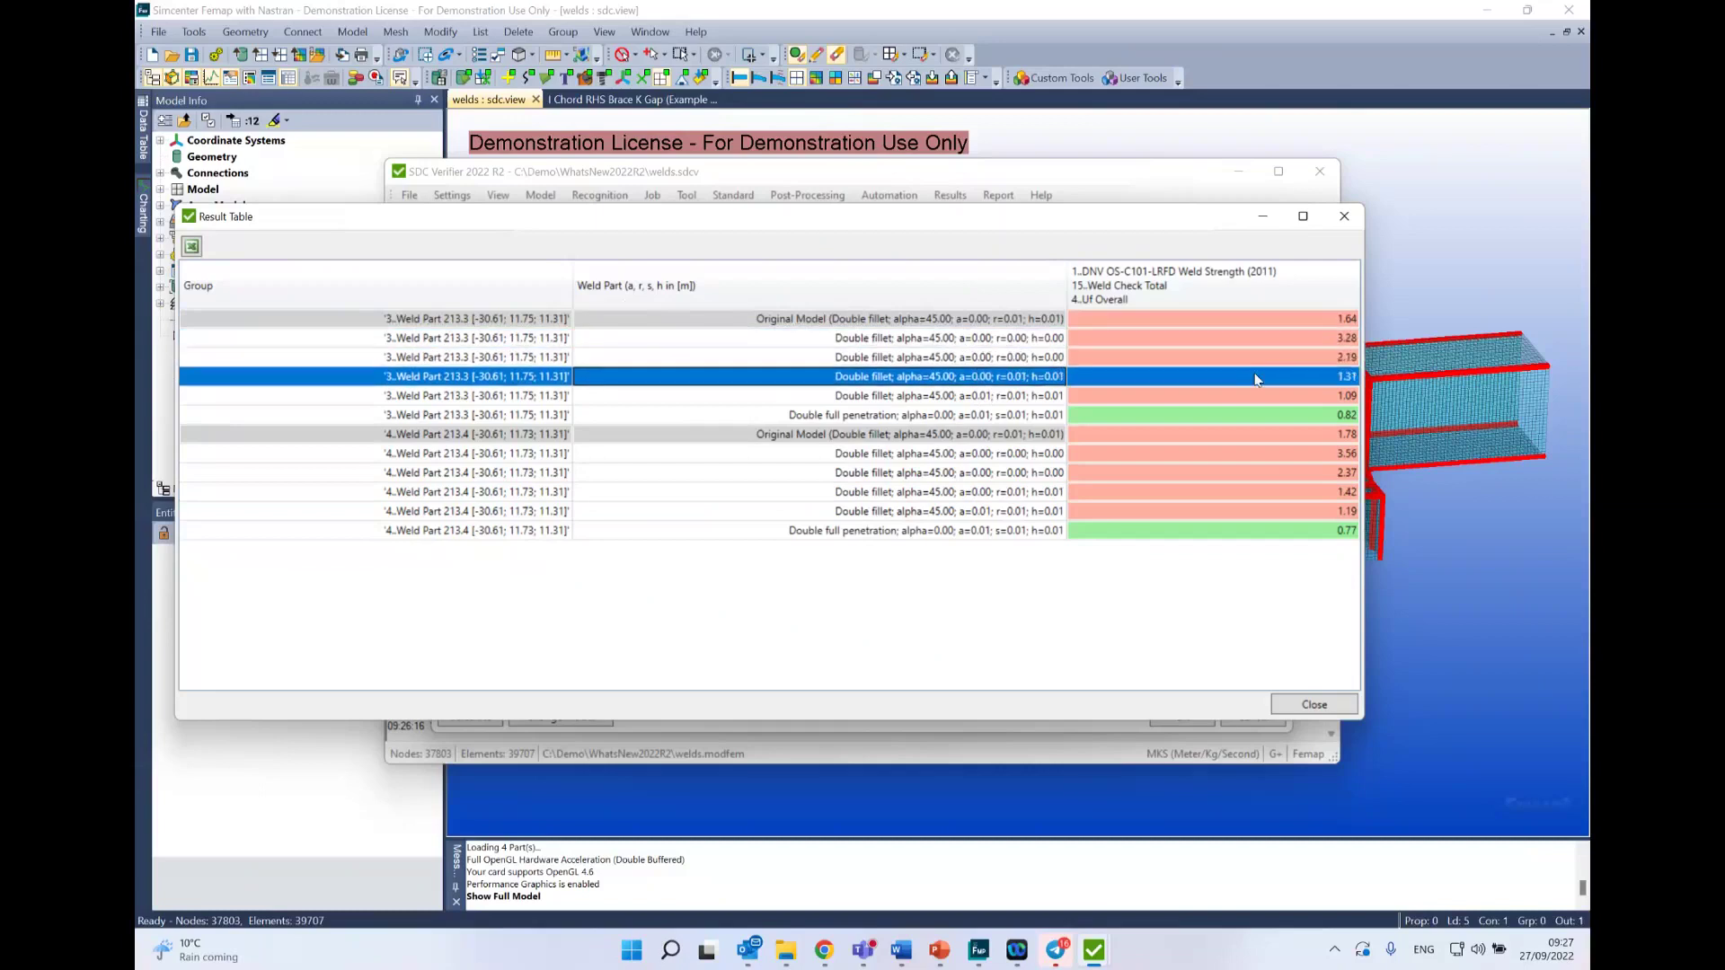
click(1326, 400)
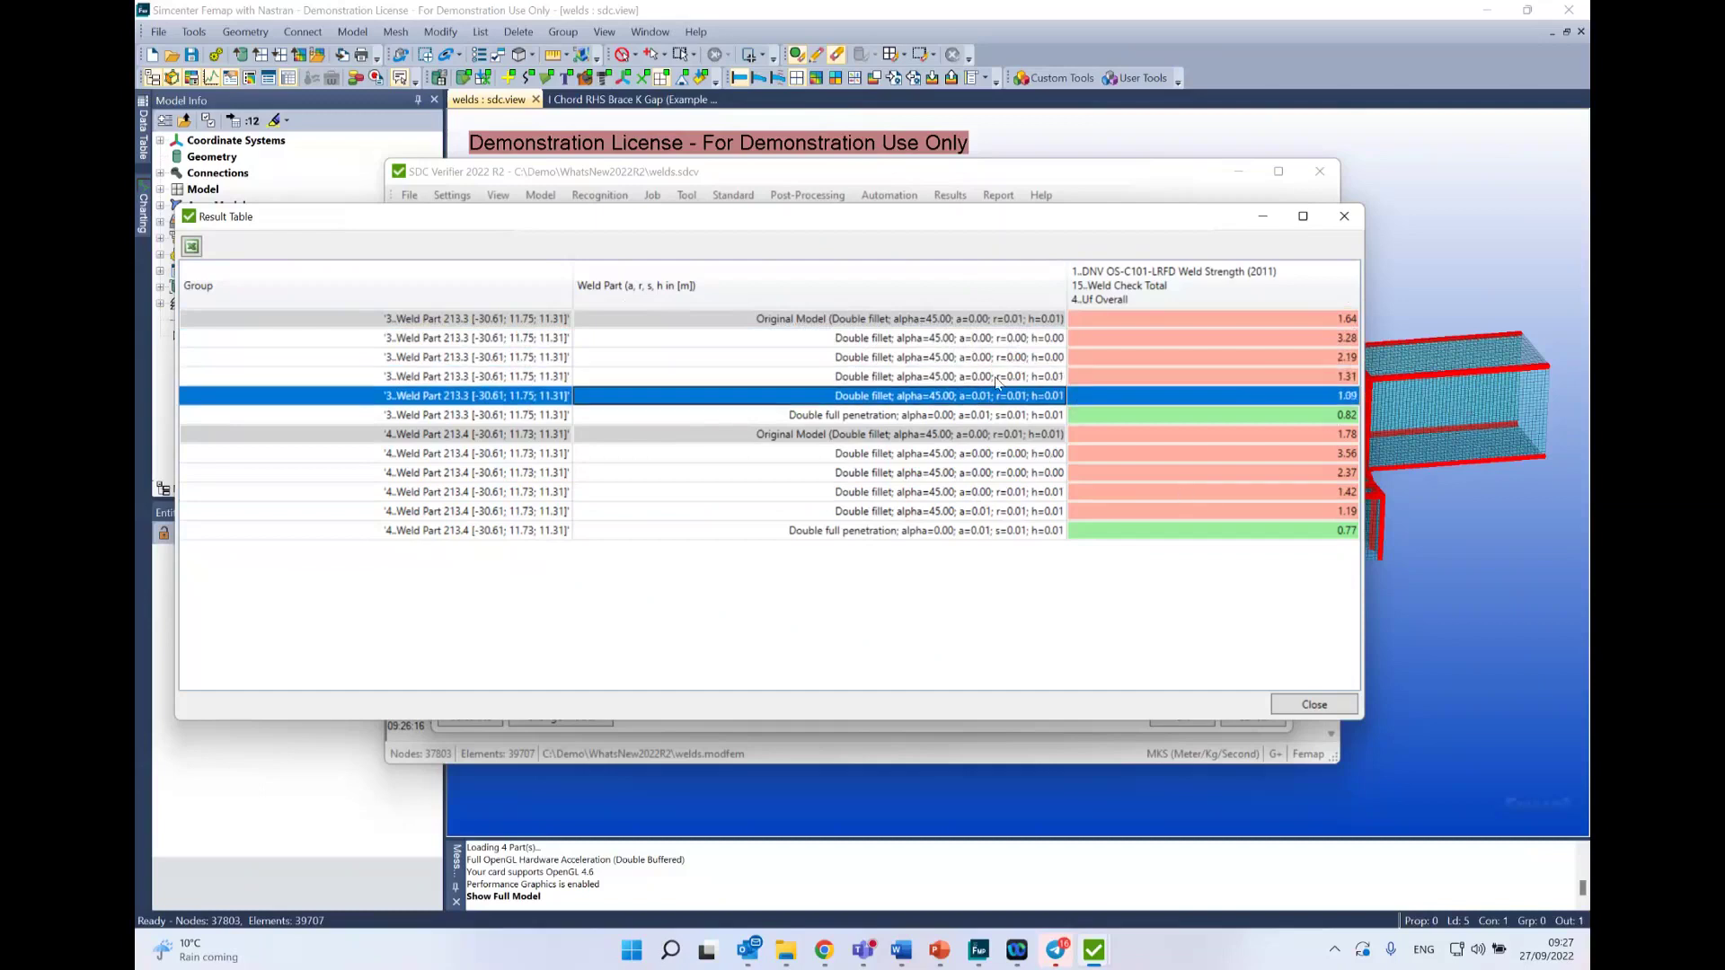
click(991, 418)
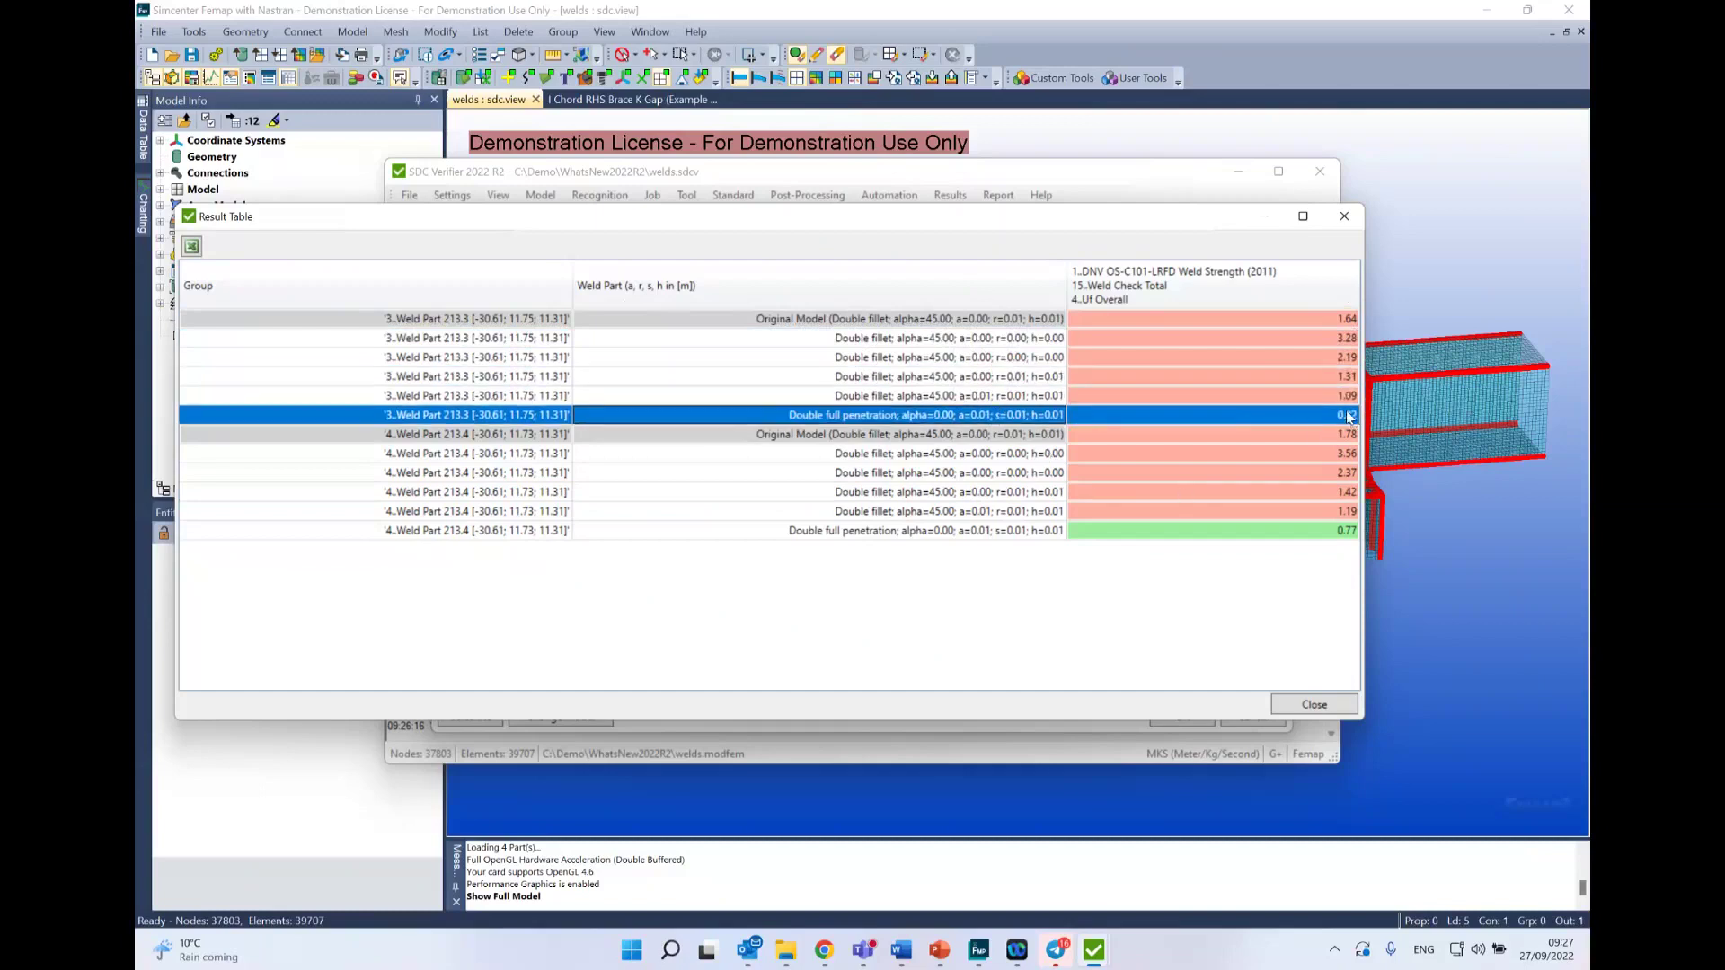
click(965, 454)
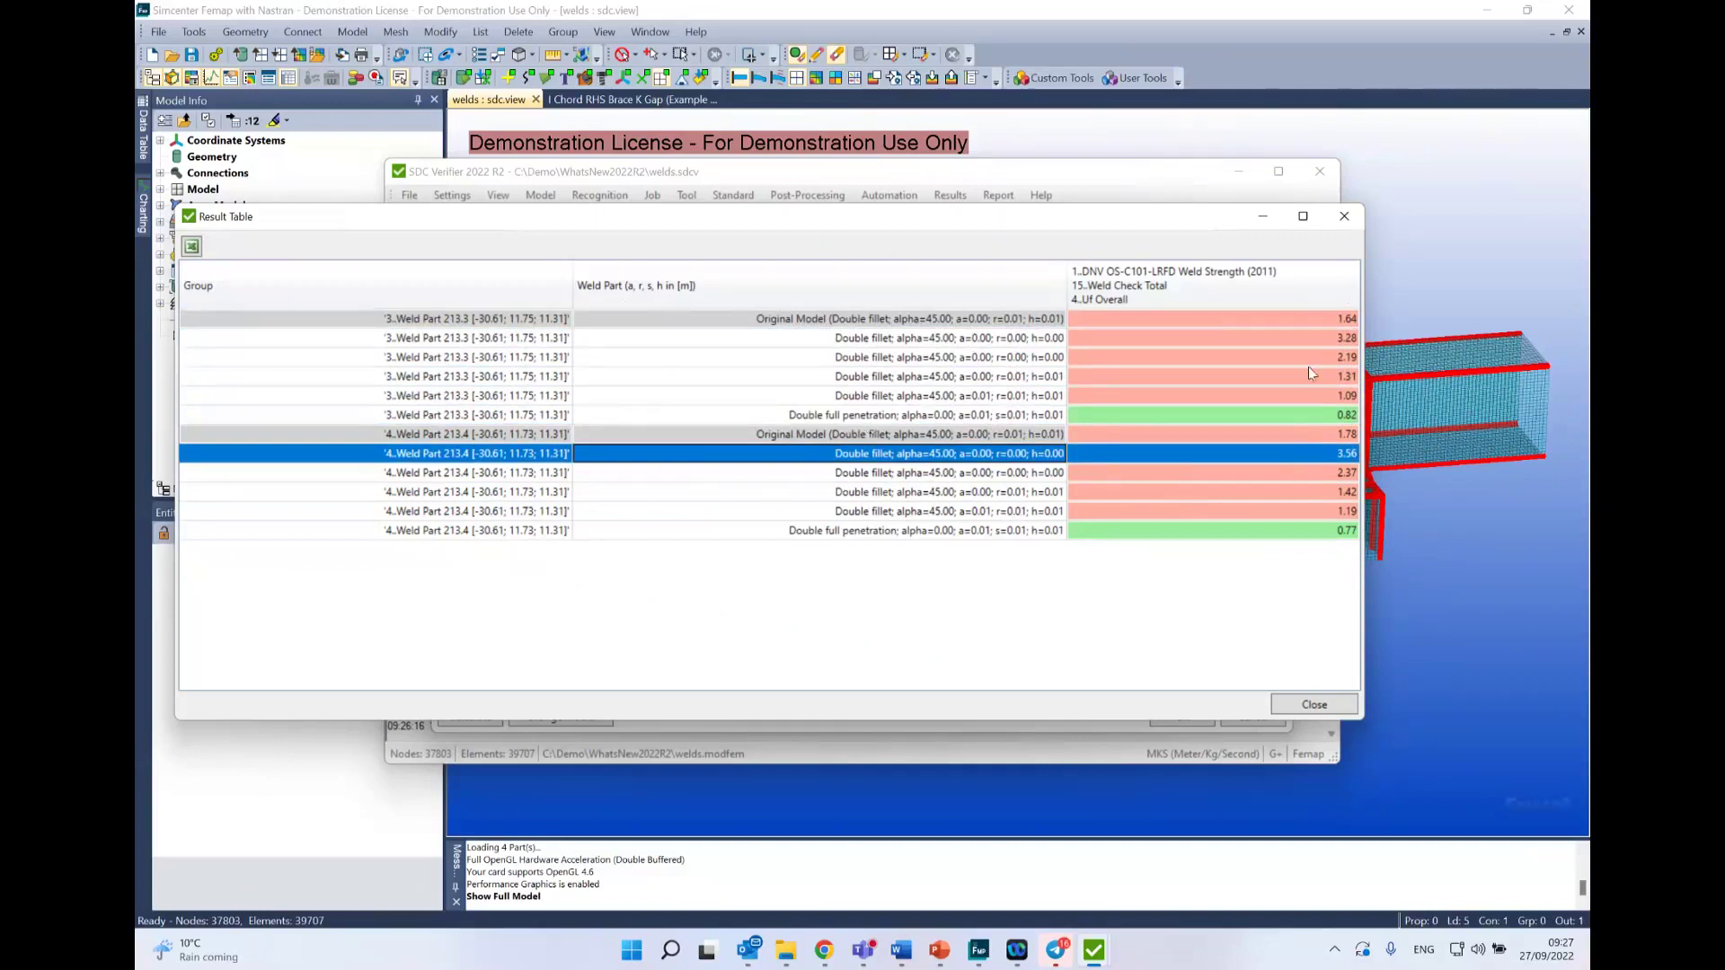
click(890, 535)
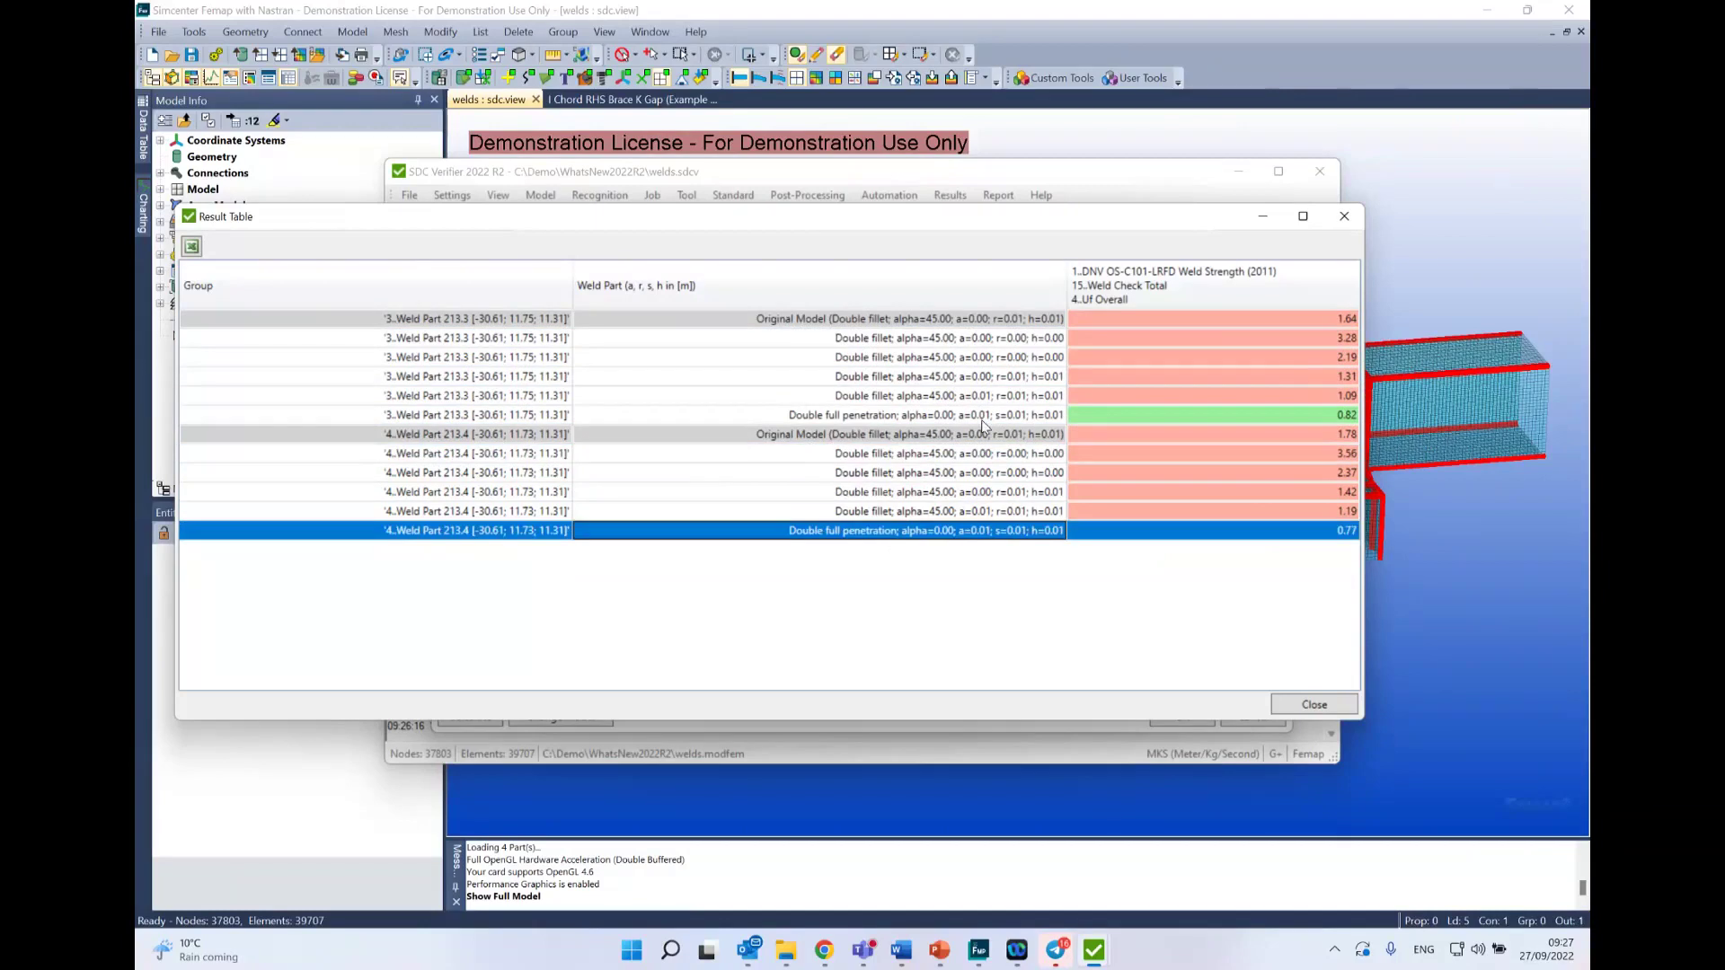
Step: Close the result table and save Optimization 1 with its calculated rule
click(1334, 704)
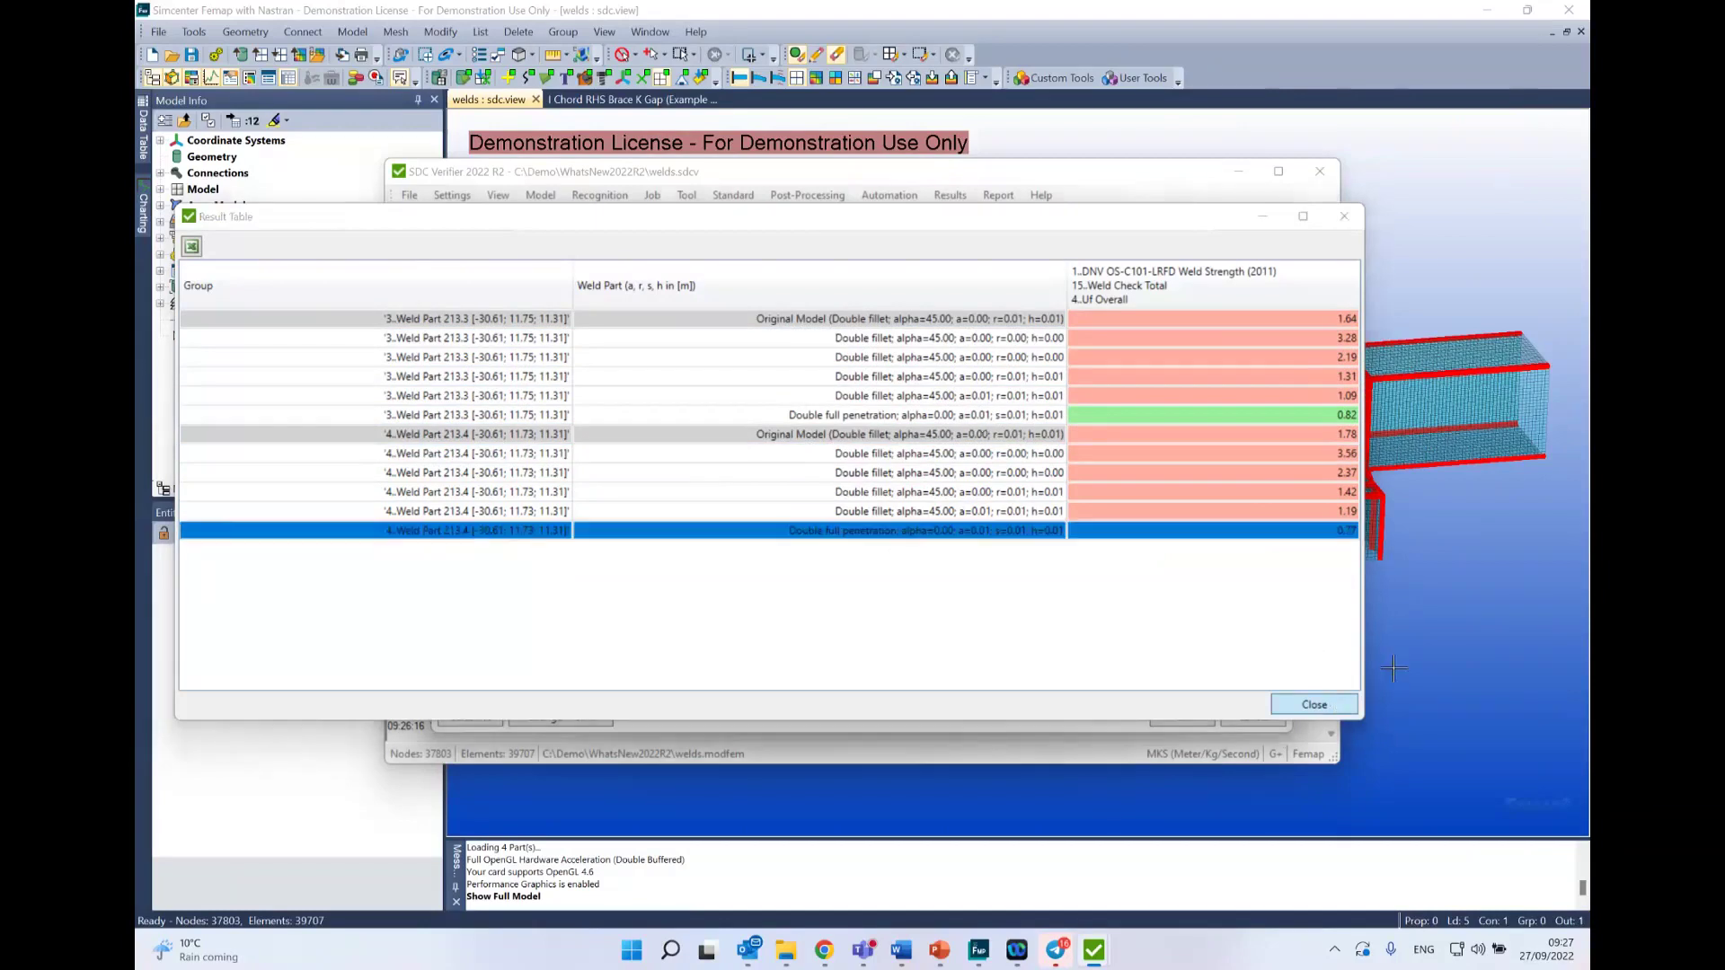
click(1093, 950)
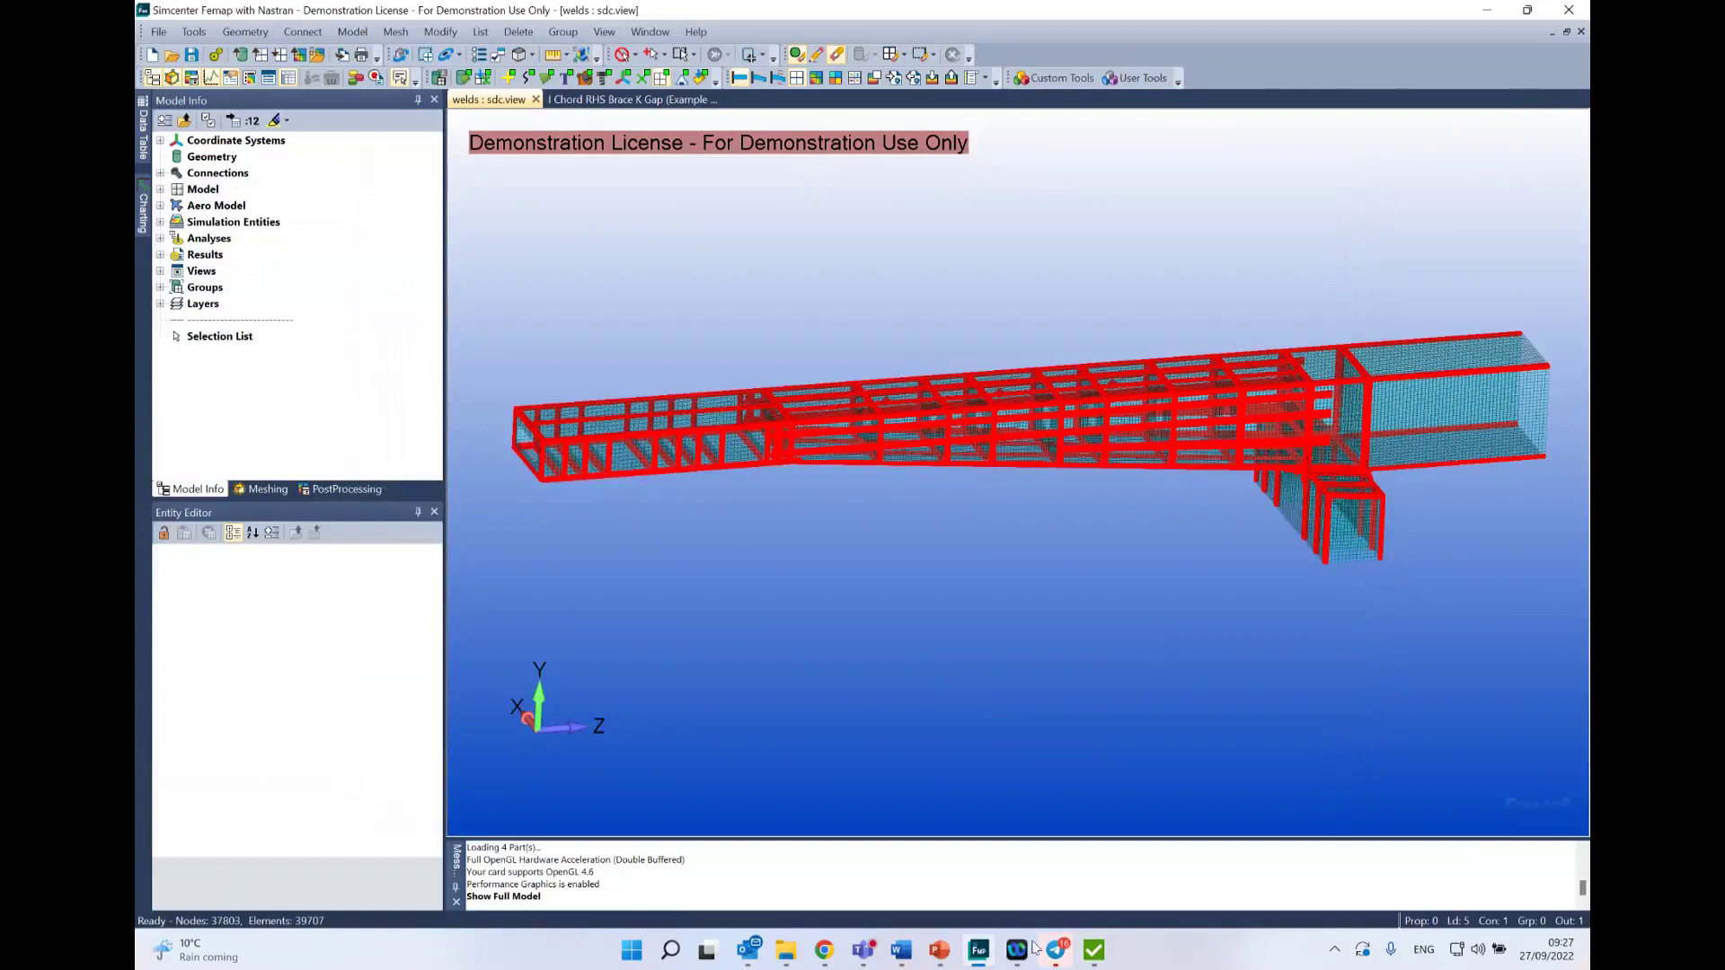
mouse_move(1098, 954)
click(1168, 808)
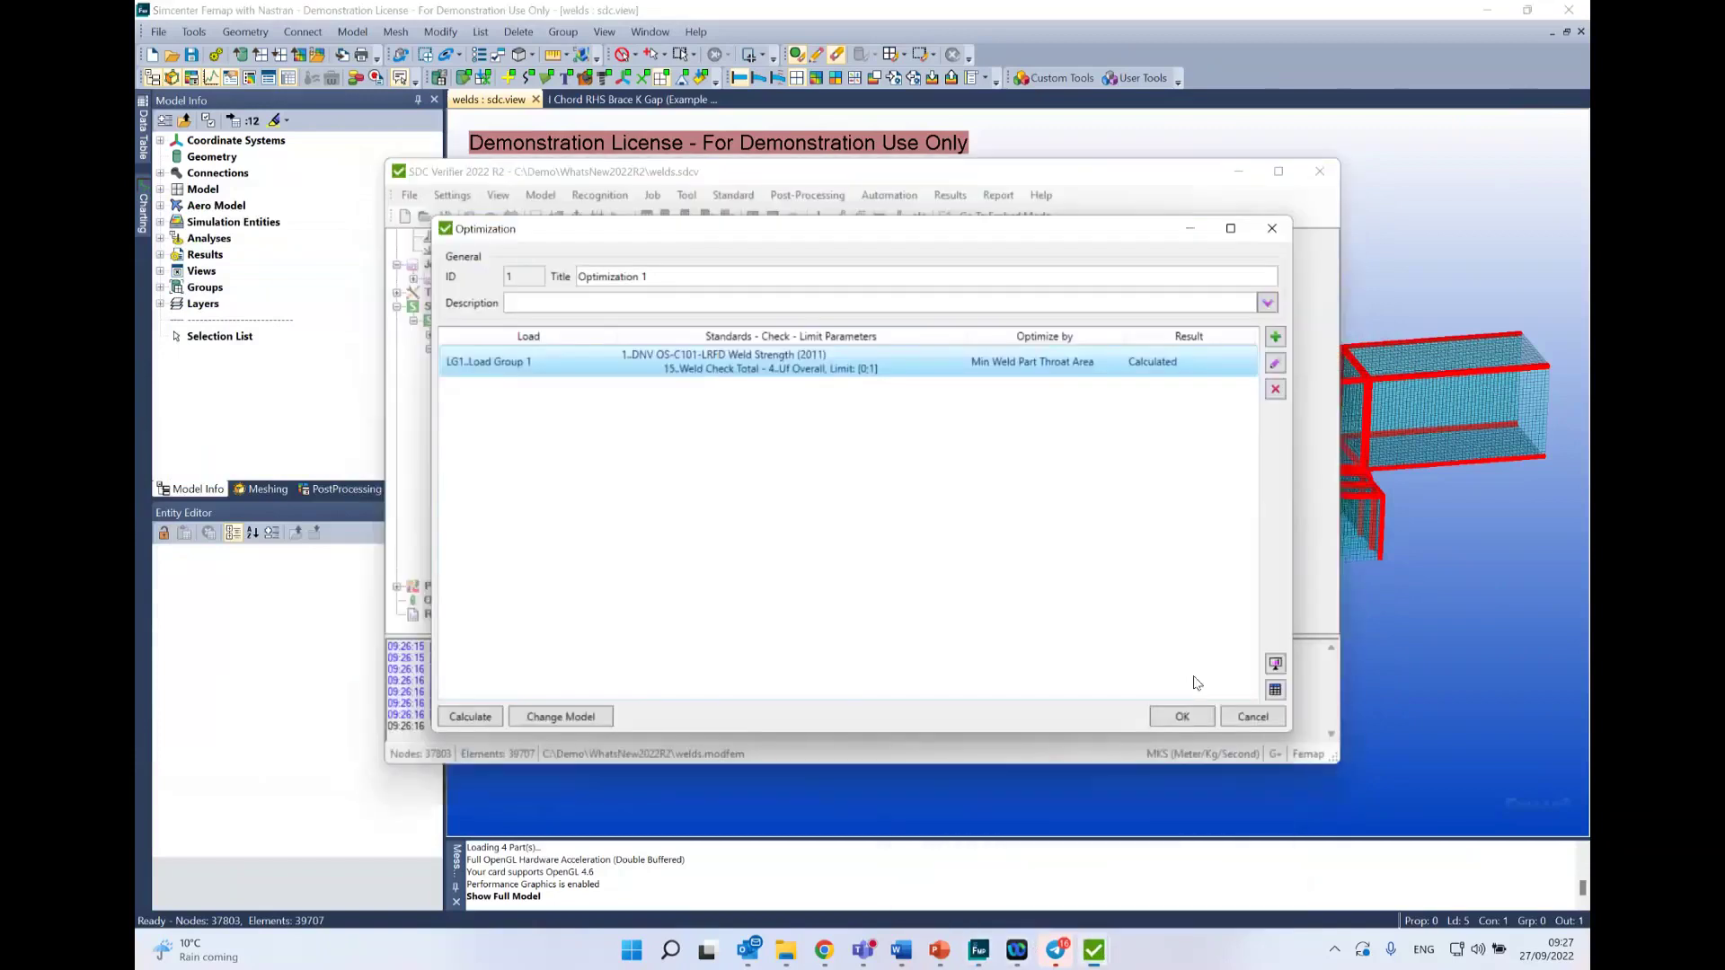
click(1183, 717)
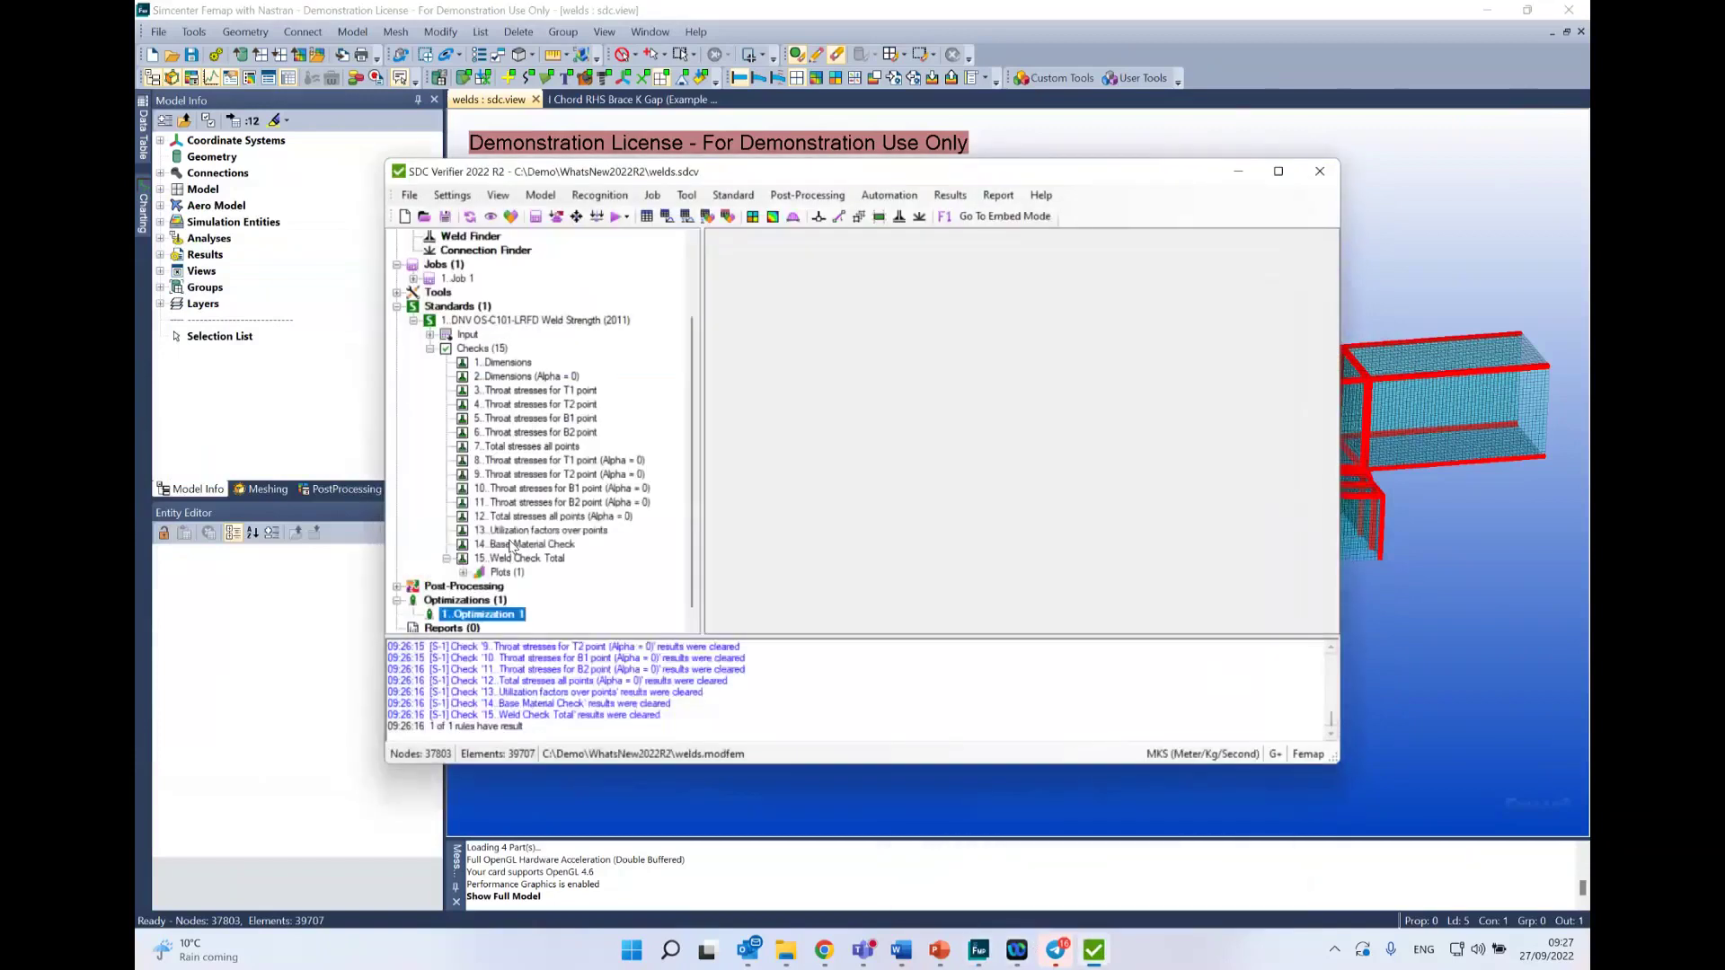
Step: Display the Abs Uf Overall plot of the Weld Check Total on the model and inspect the weld utilization for Load Group 1
right_click(601, 575)
right_click(559, 588)
click(607, 682)
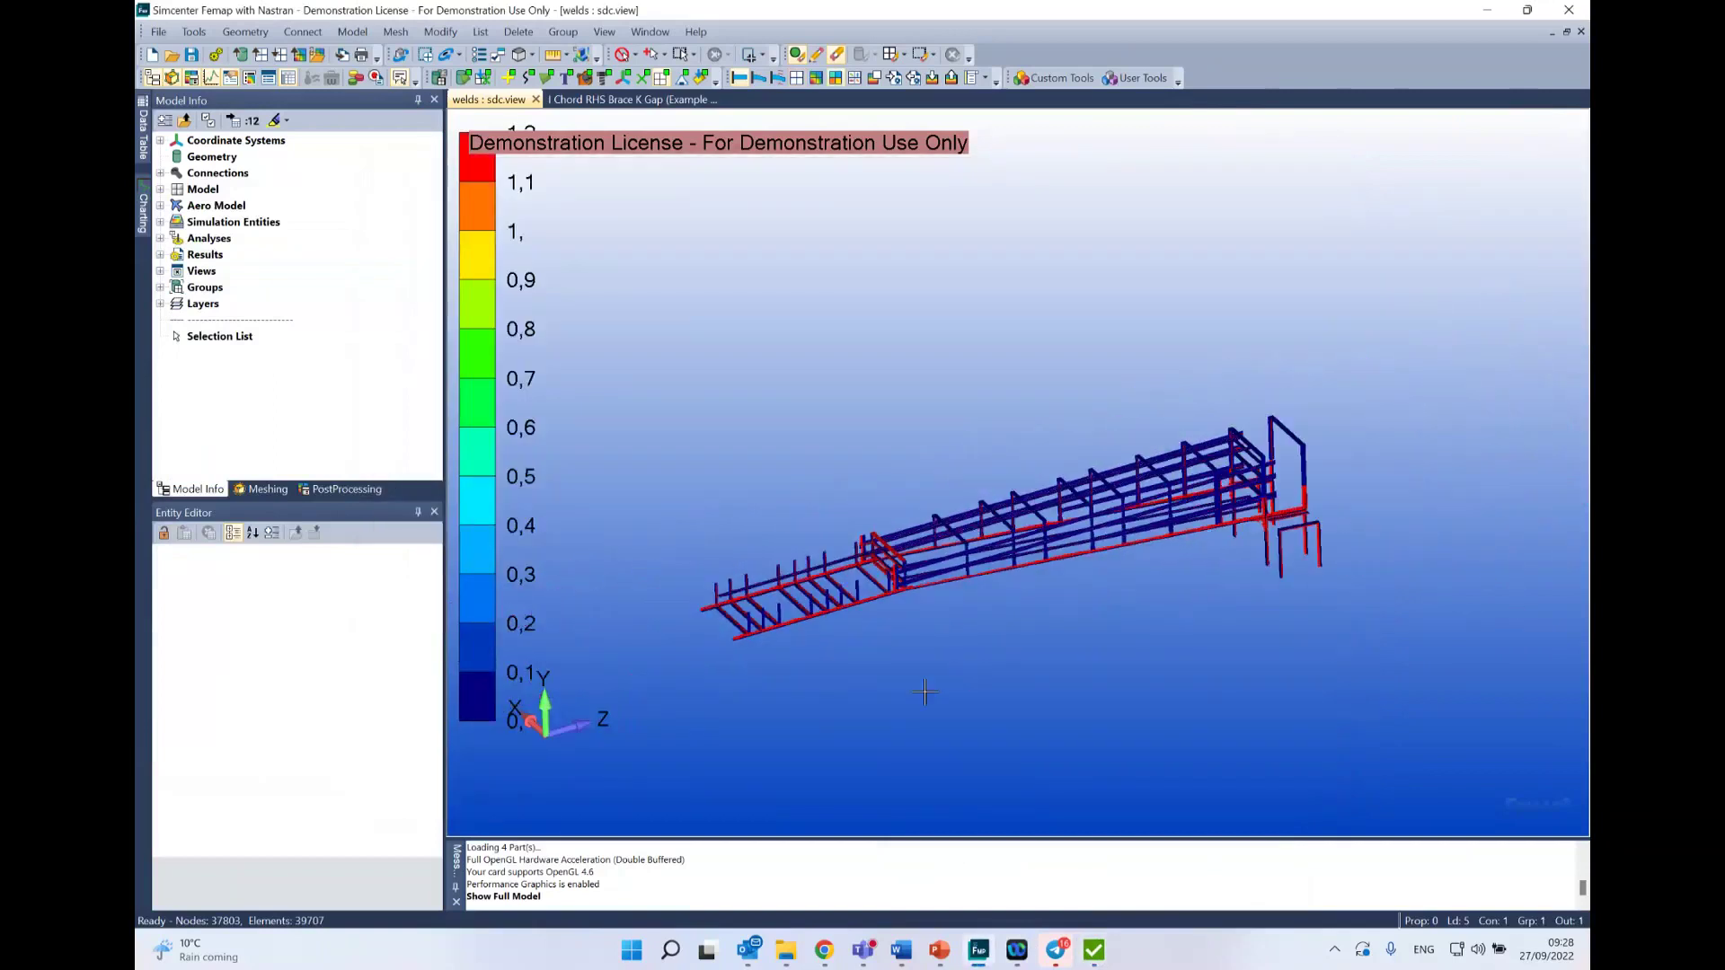
middle_drag(925, 692, 1236, 620)
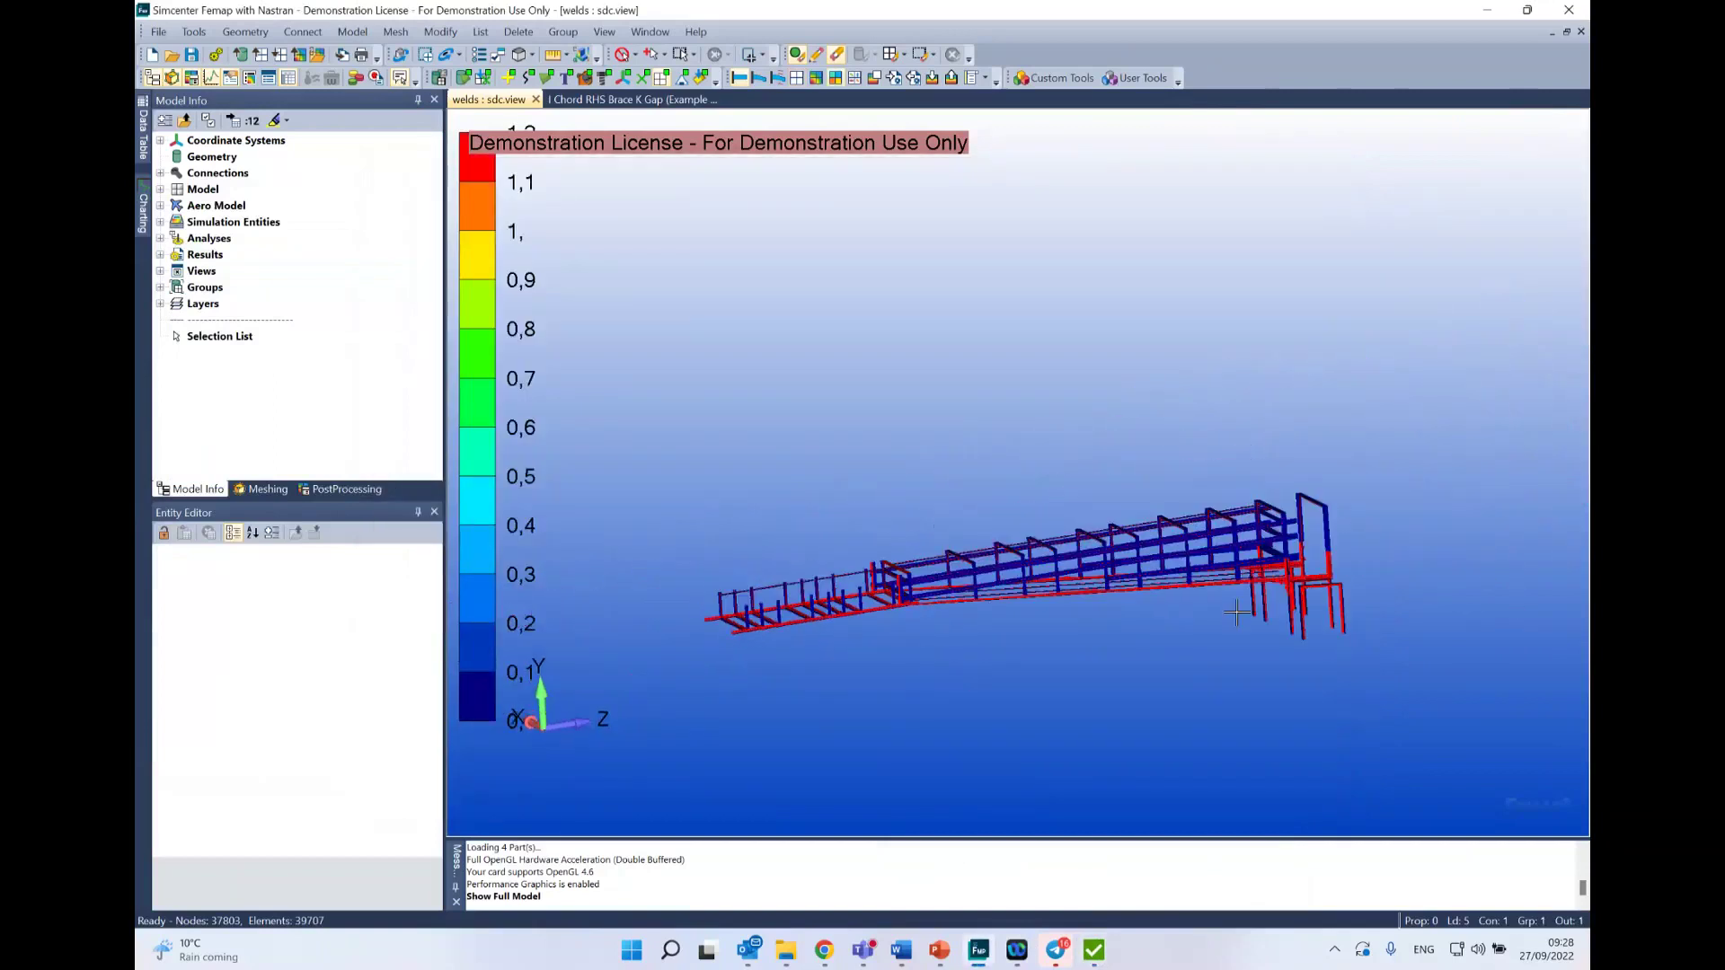
scroll(1207, 627, up, 3)
scroll(1207, 626, down, 4)
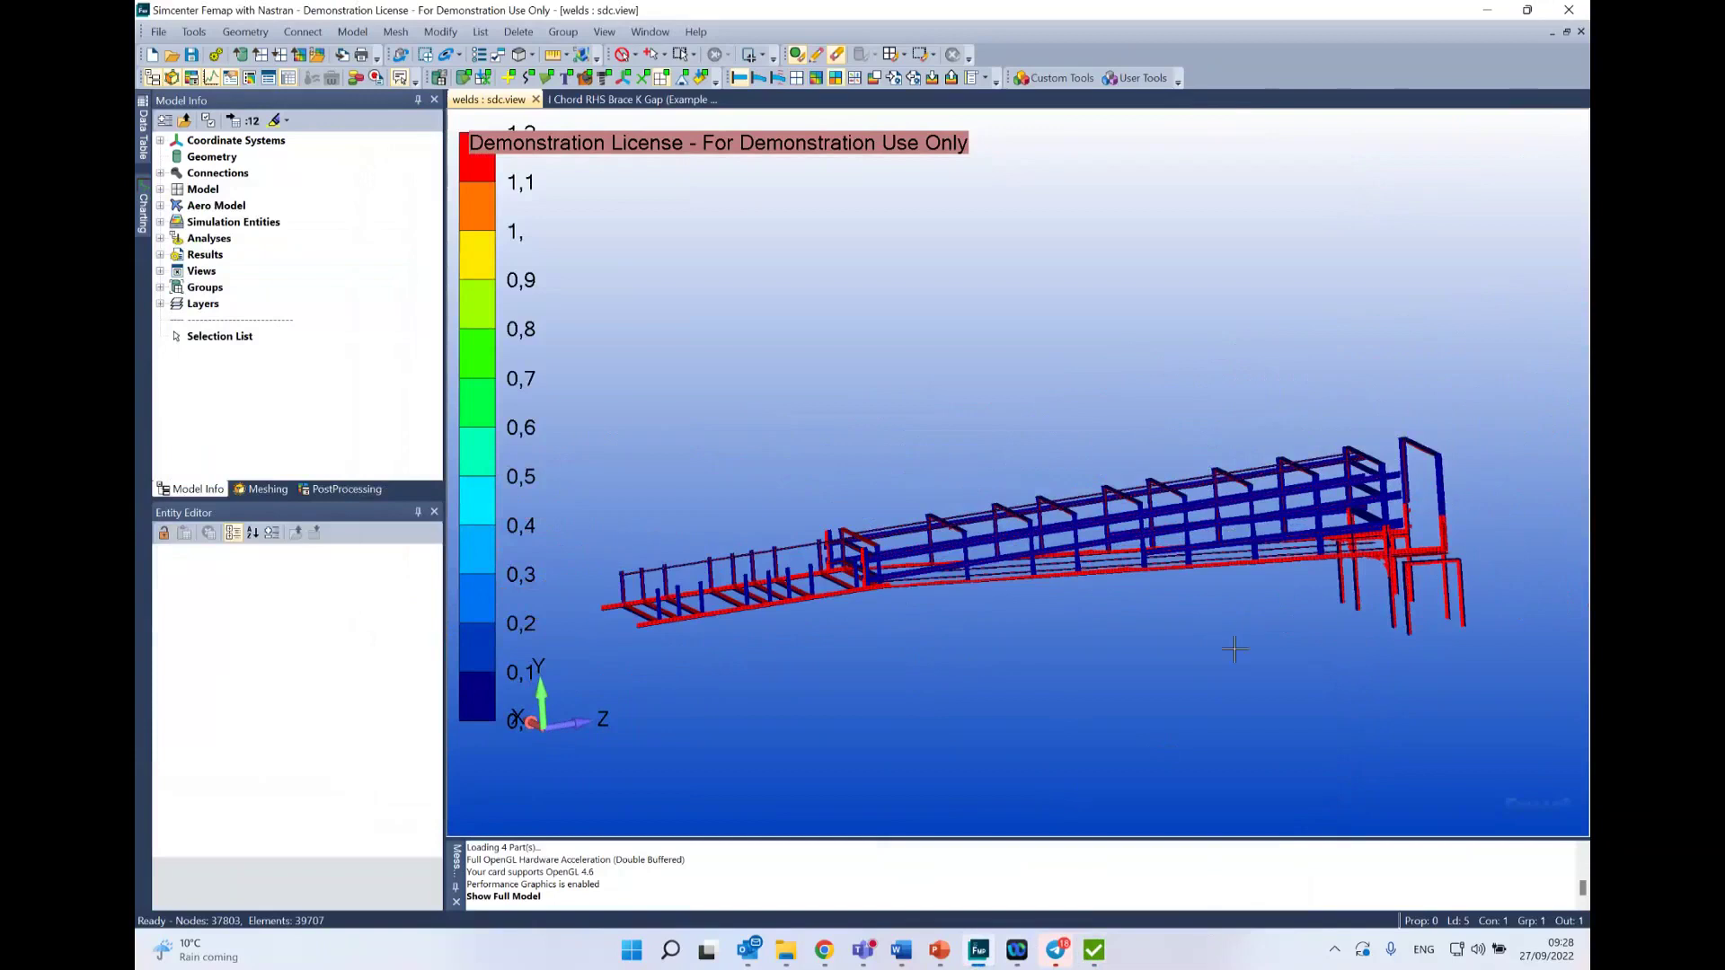
Step: Reopen Optimization 1 and change the model by applying the Load Group 1 rule's optimal weld part sizes in the Weld Finder Tool
click(1094, 950)
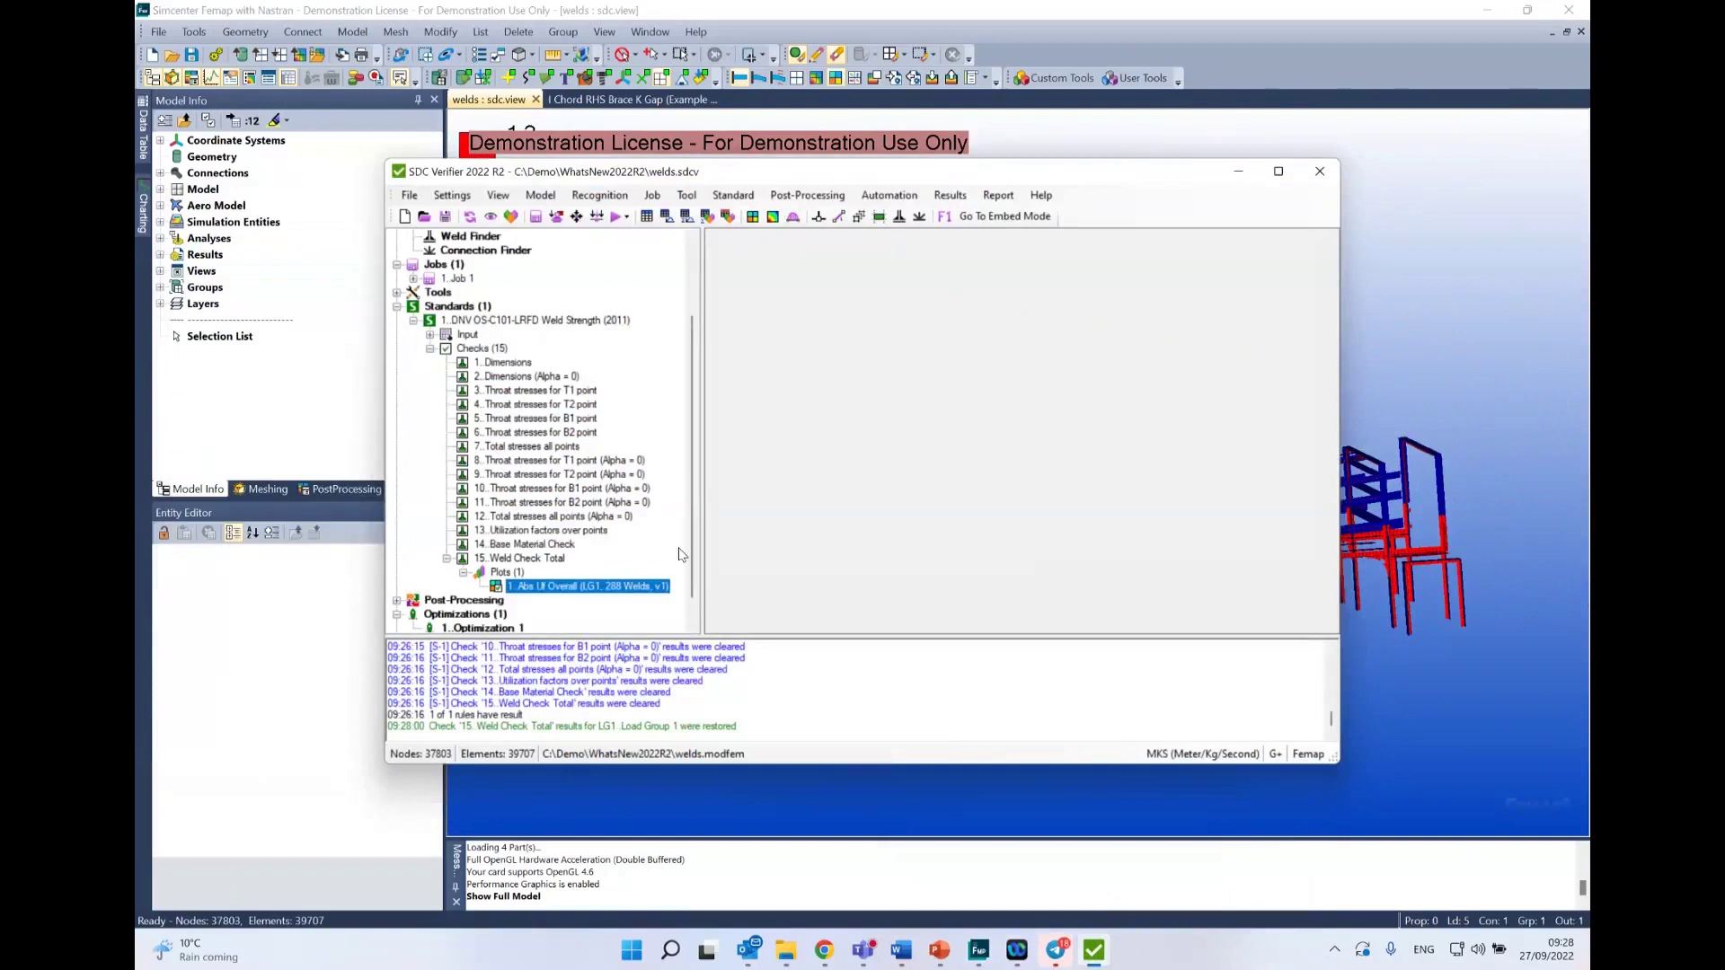
scroll(478, 608, down, 1)
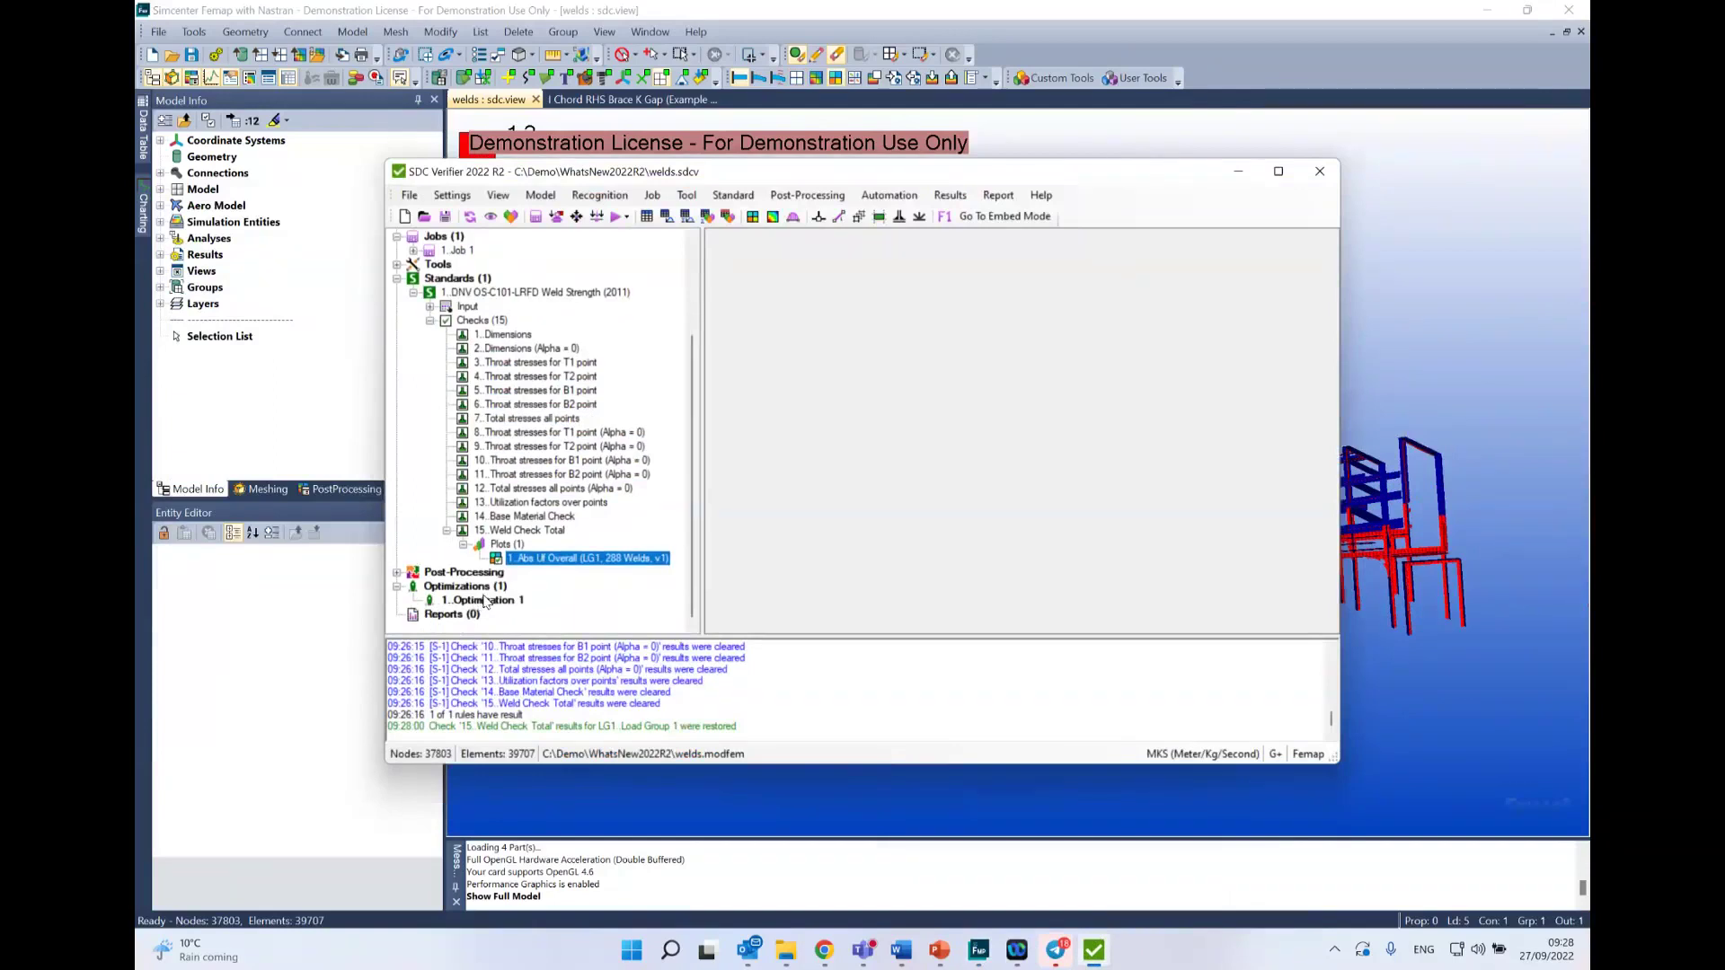
click(487, 601)
right_click(492, 610)
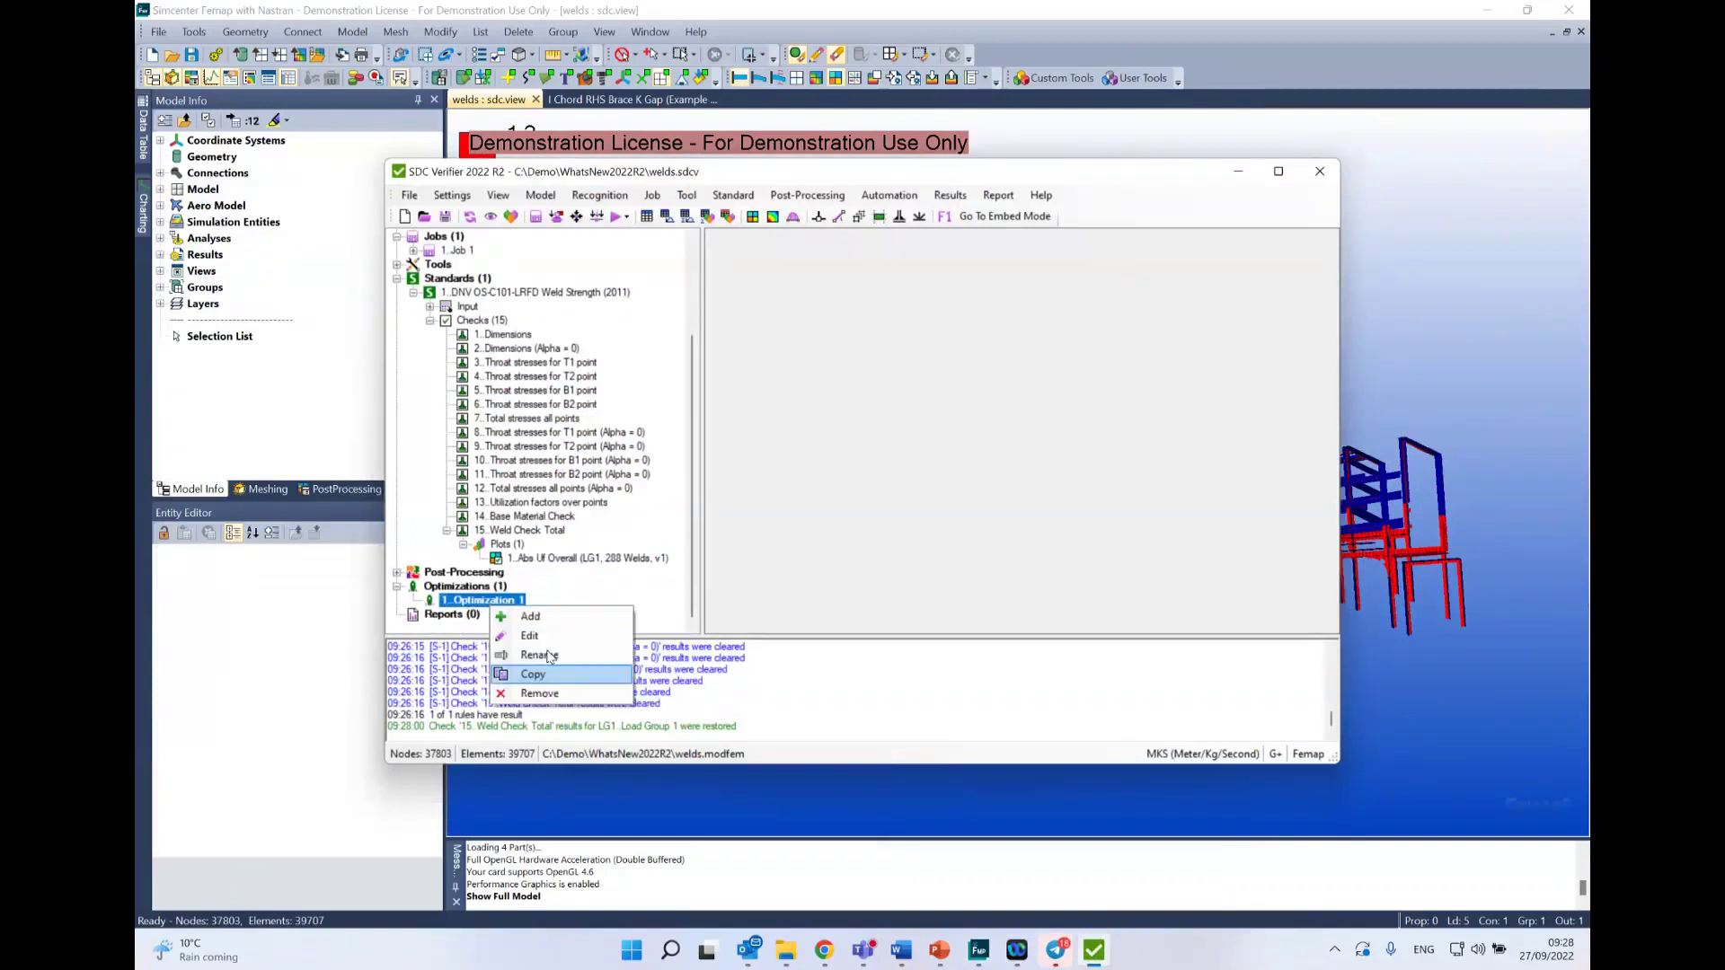
click(561, 637)
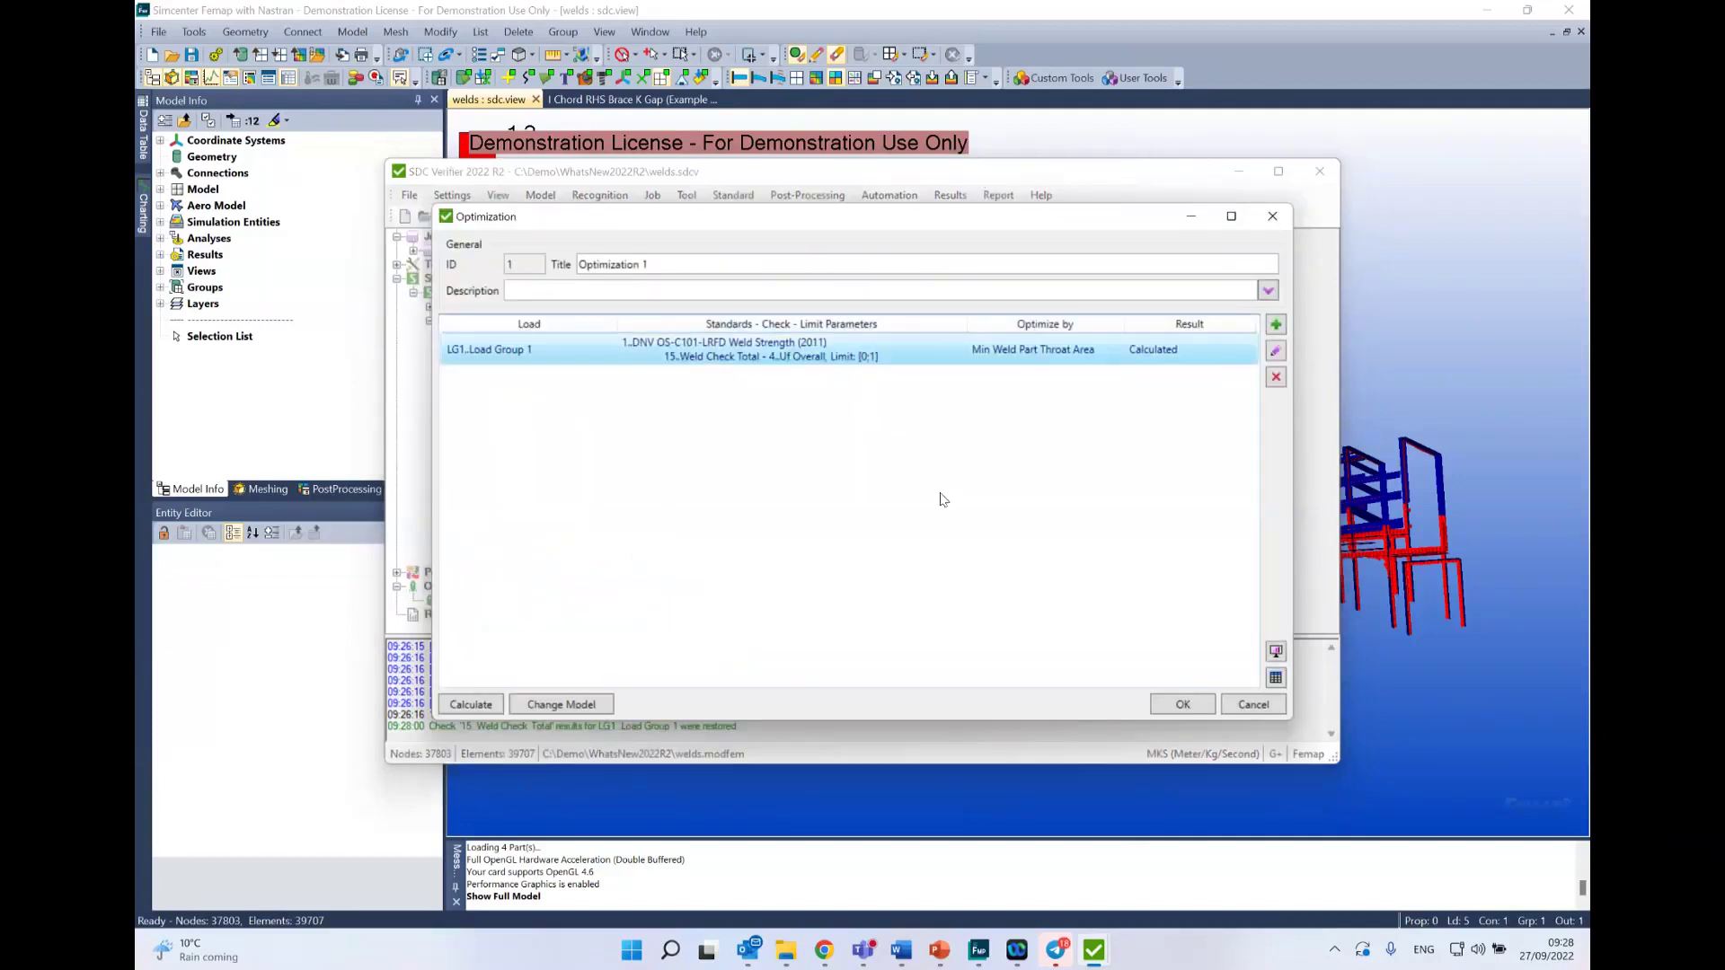
click(599, 706)
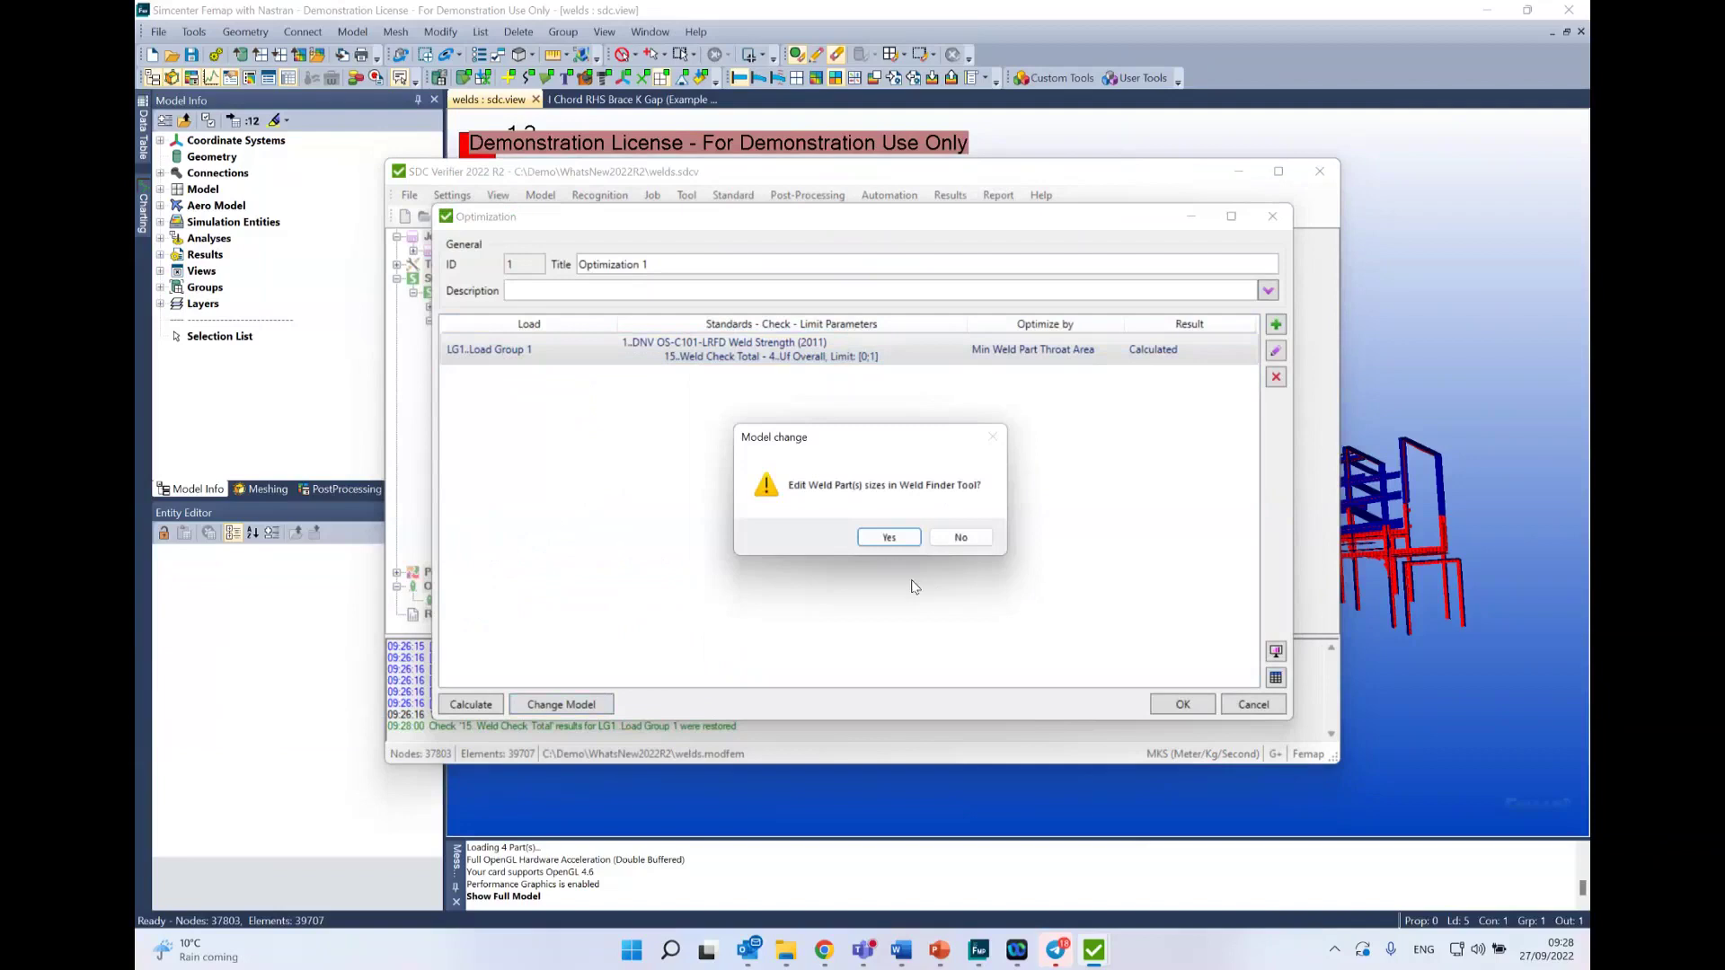
click(883, 539)
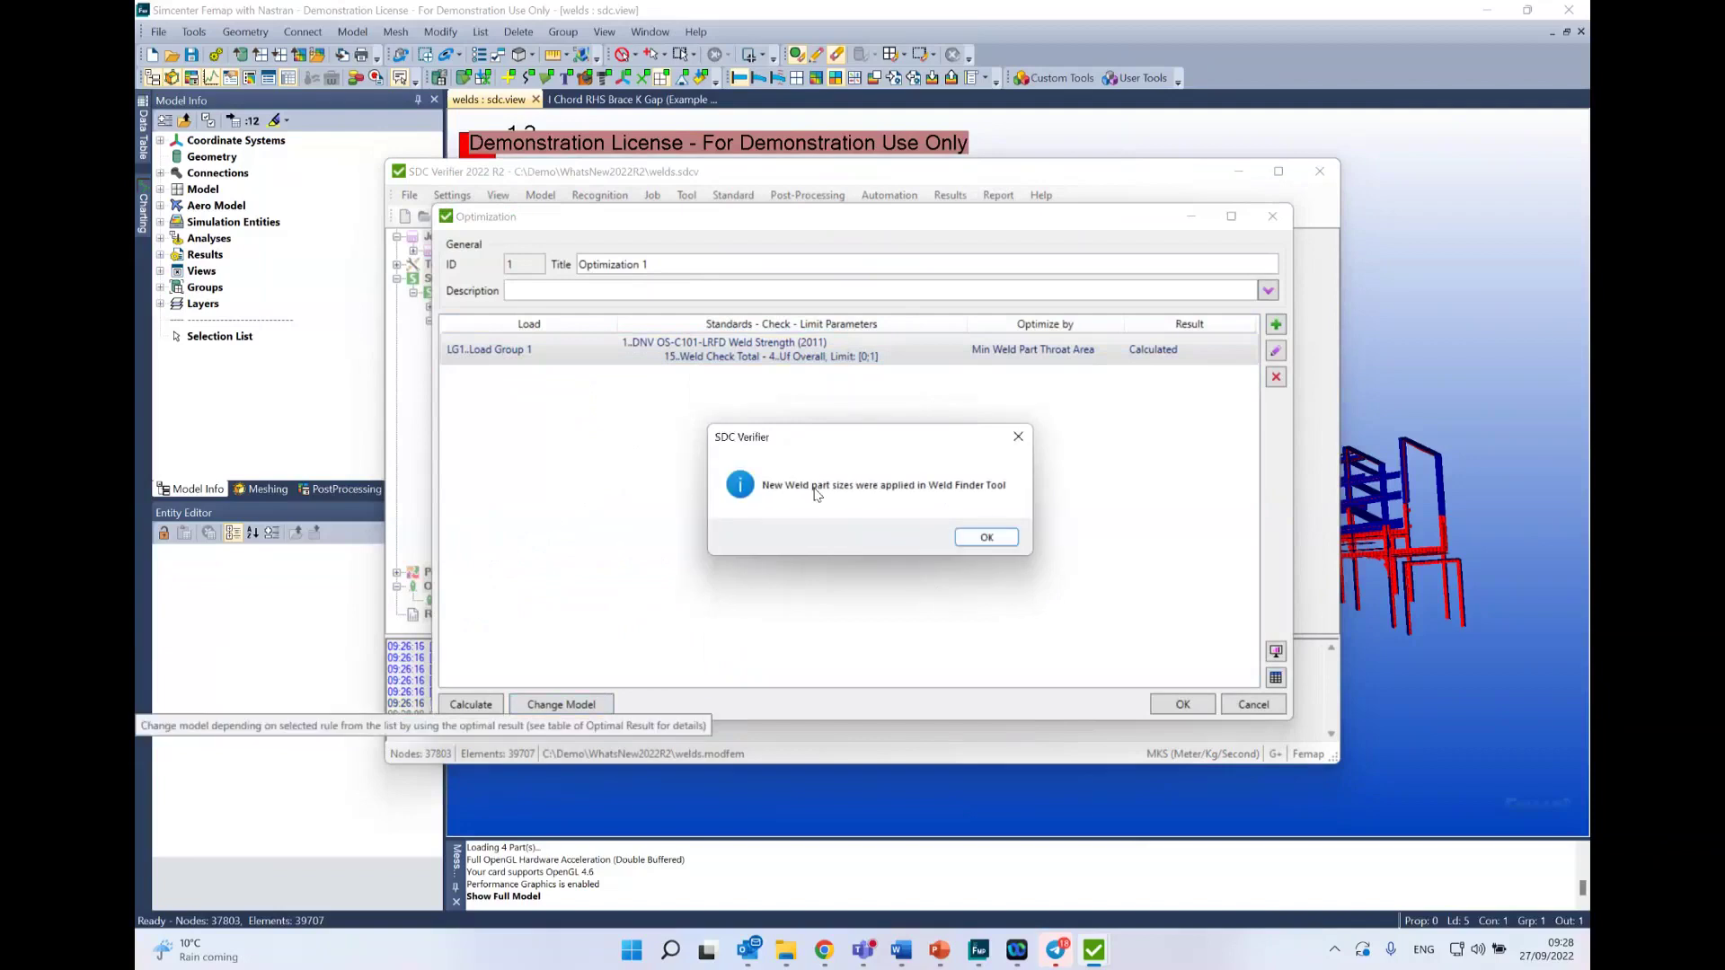
click(984, 539)
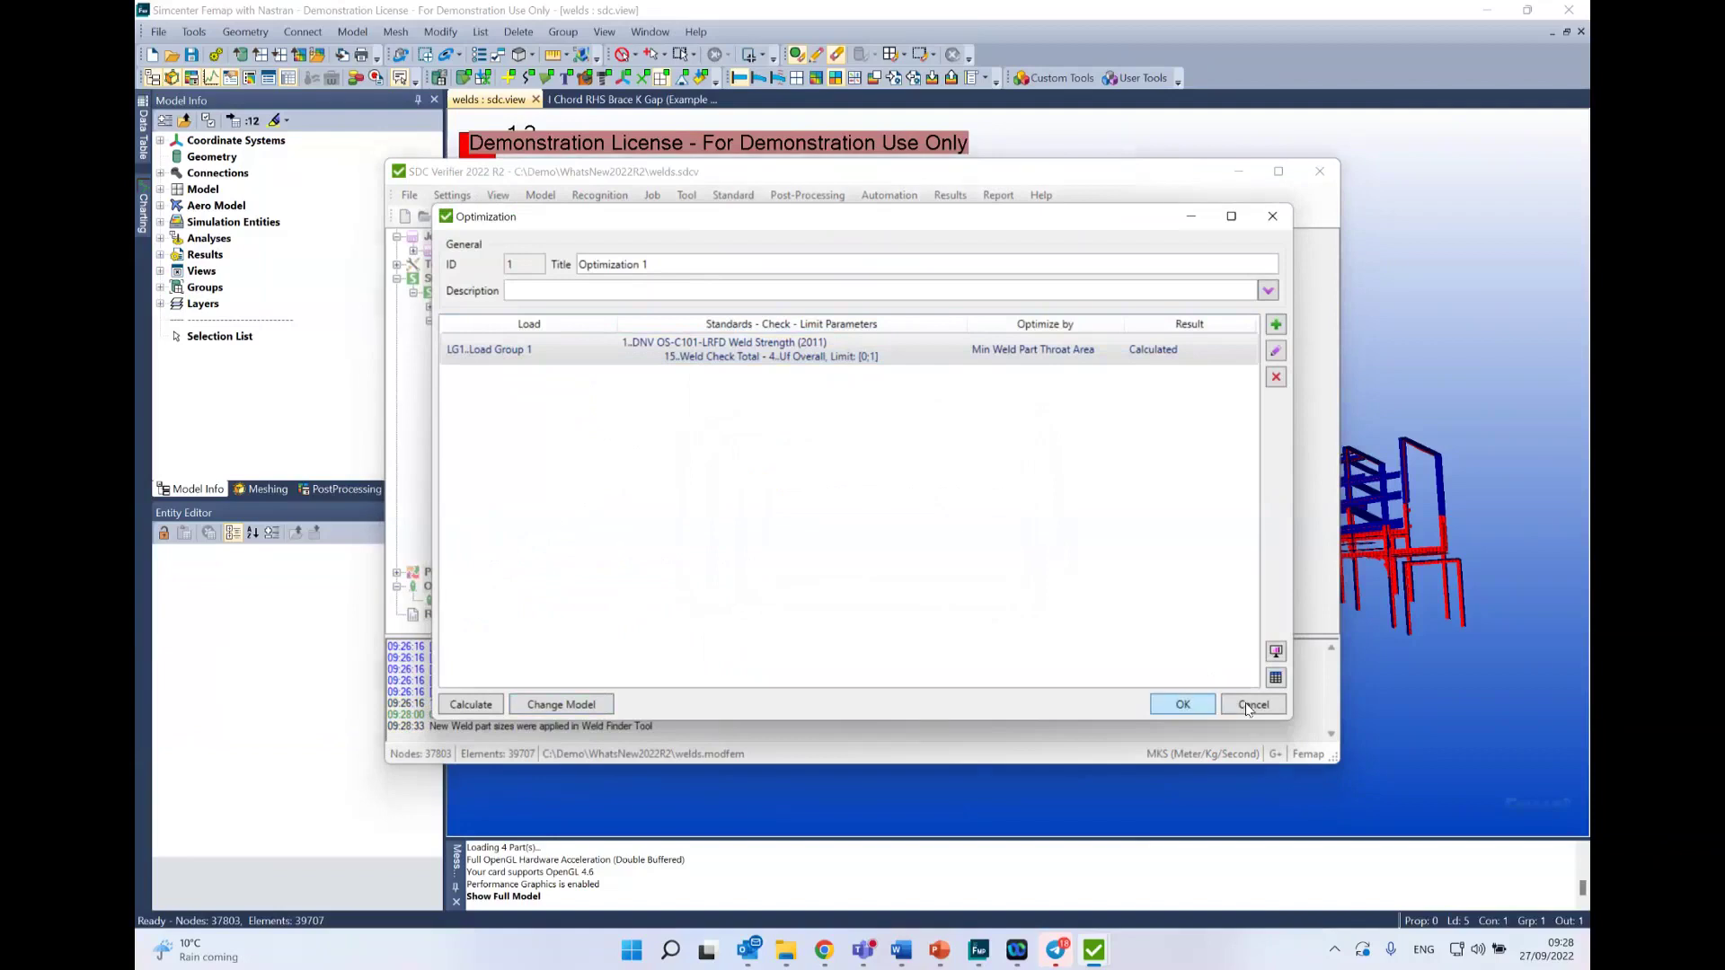
click(1248, 706)
Step: Examine the weld type and throat thickness of the Weld 213 parts in the Weld Finder's strength settings
click(584, 195)
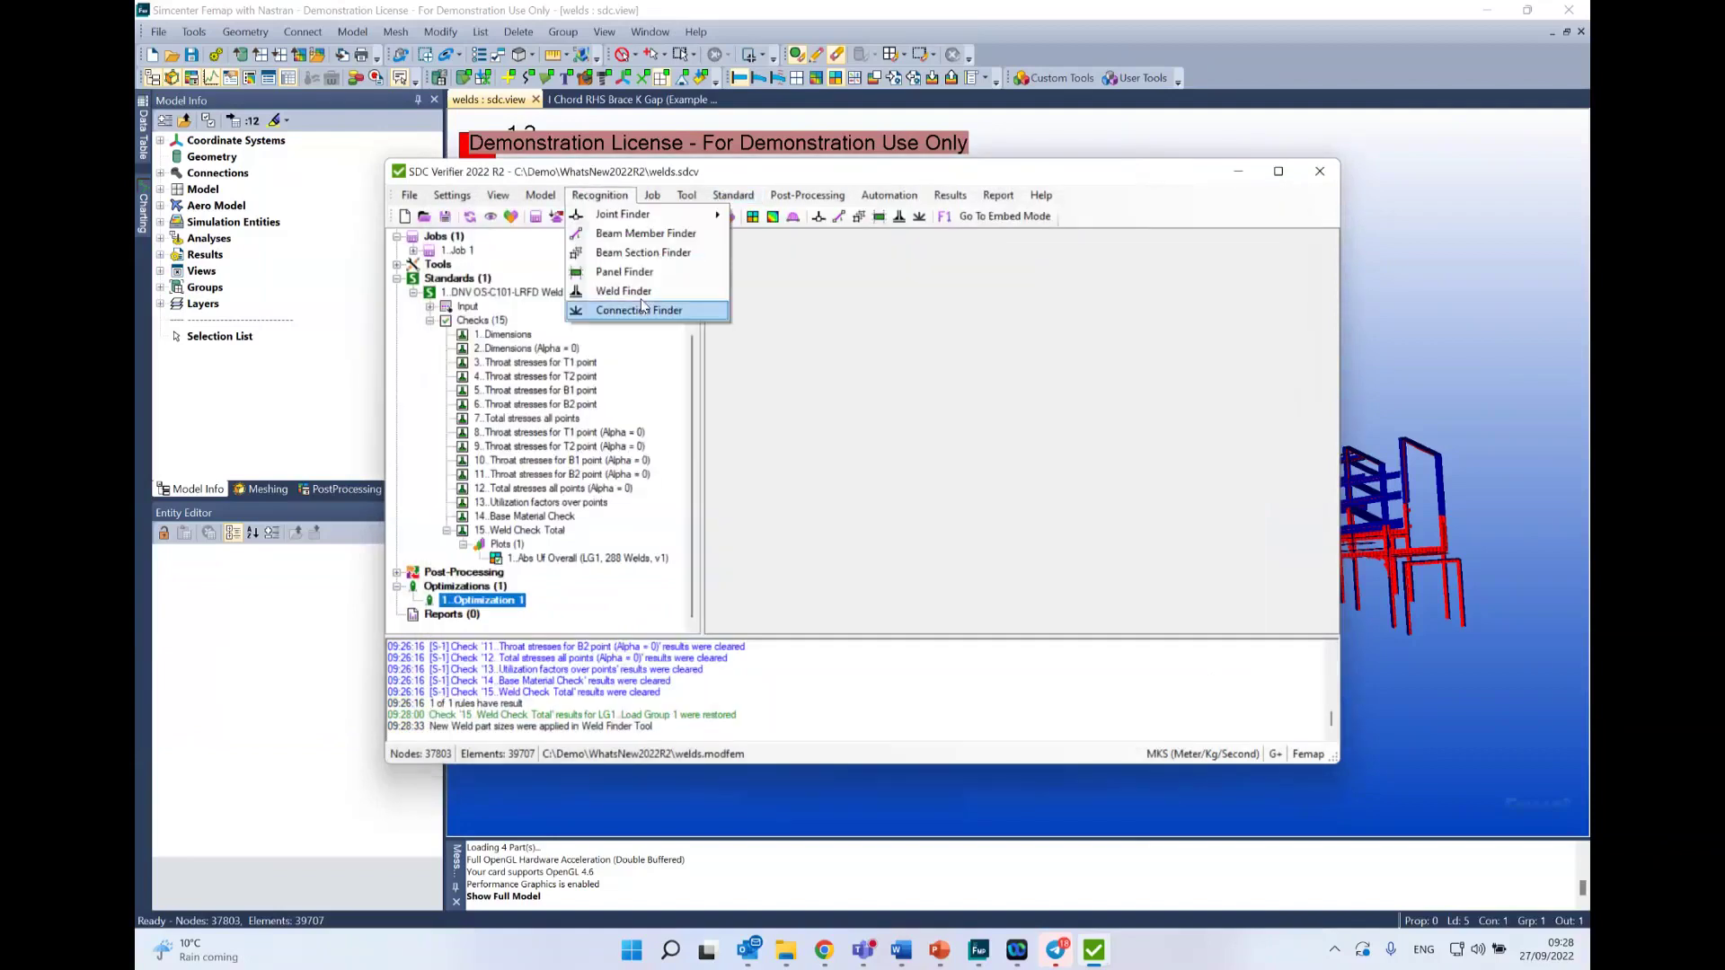
click(639, 291)
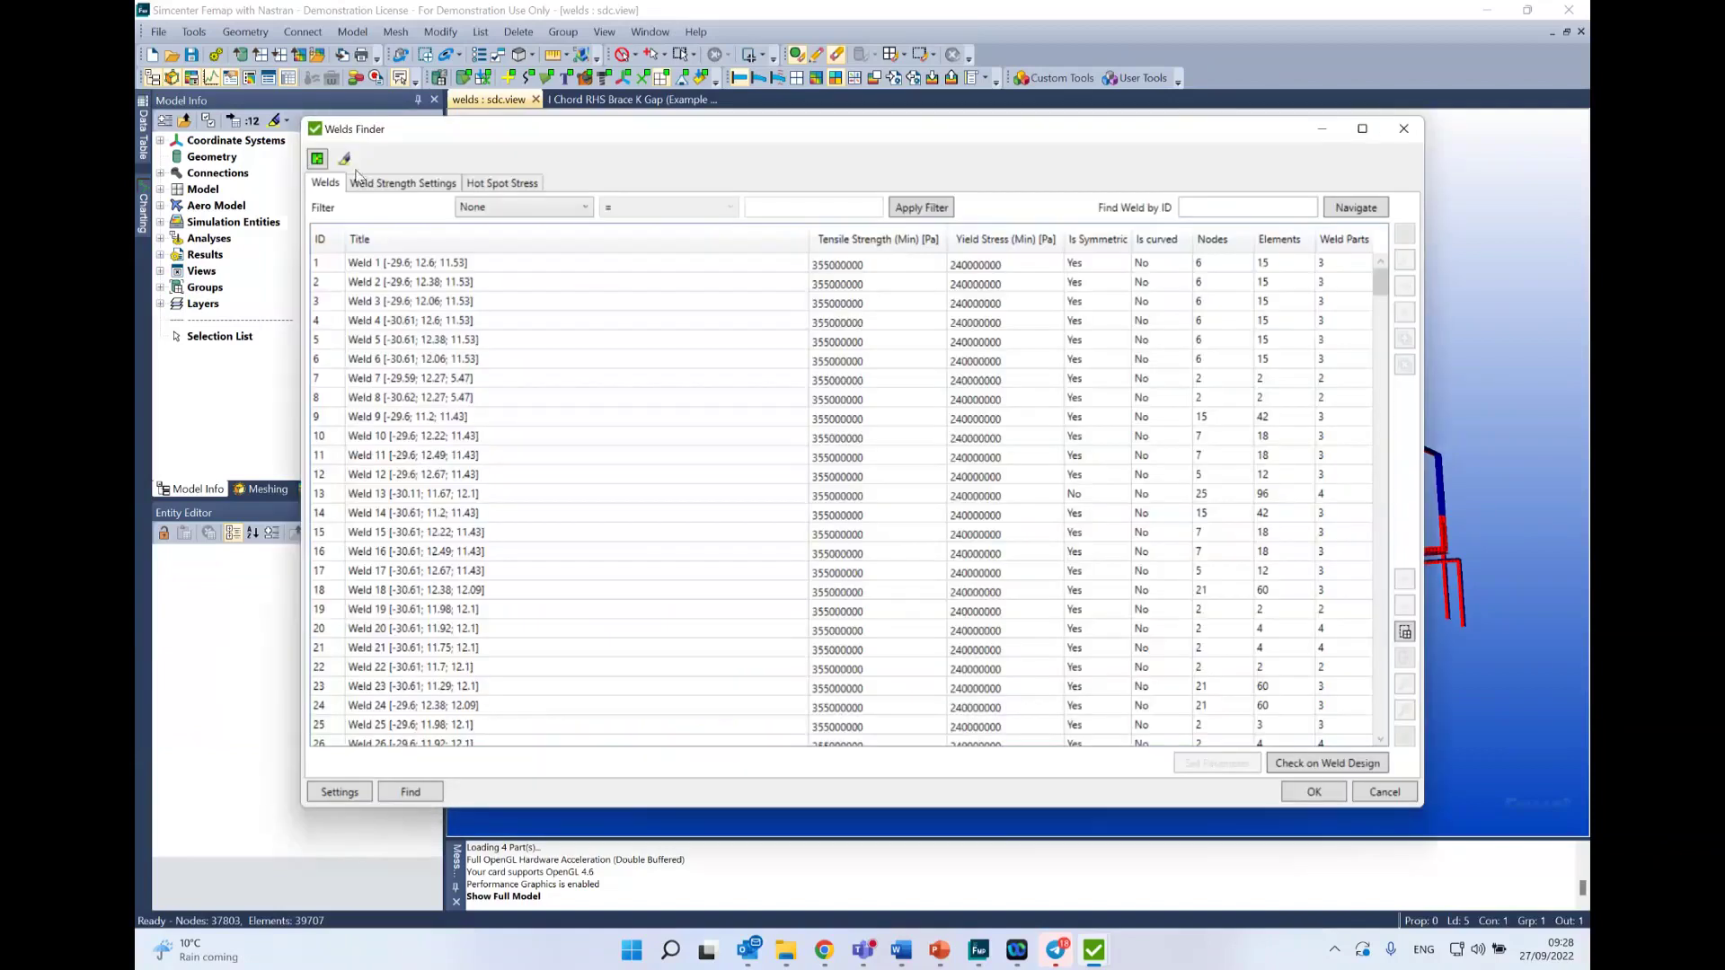
click(444, 187)
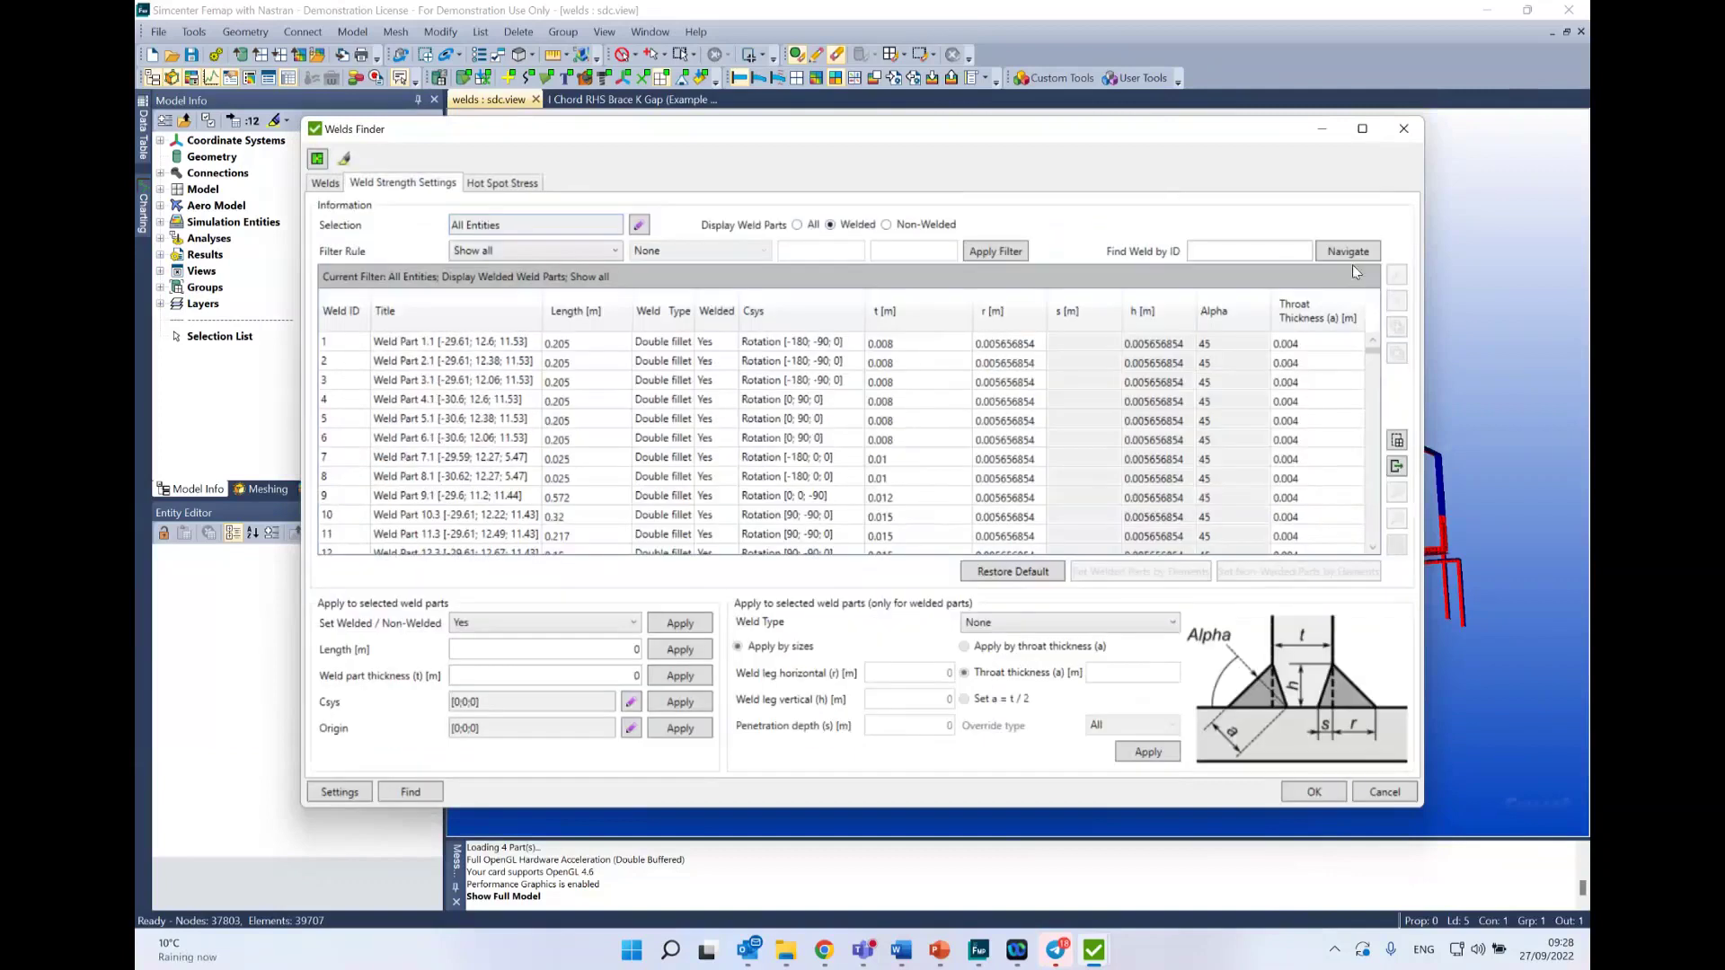
drag(1372, 360, 1354, 498)
scroll(506, 447, up, 11)
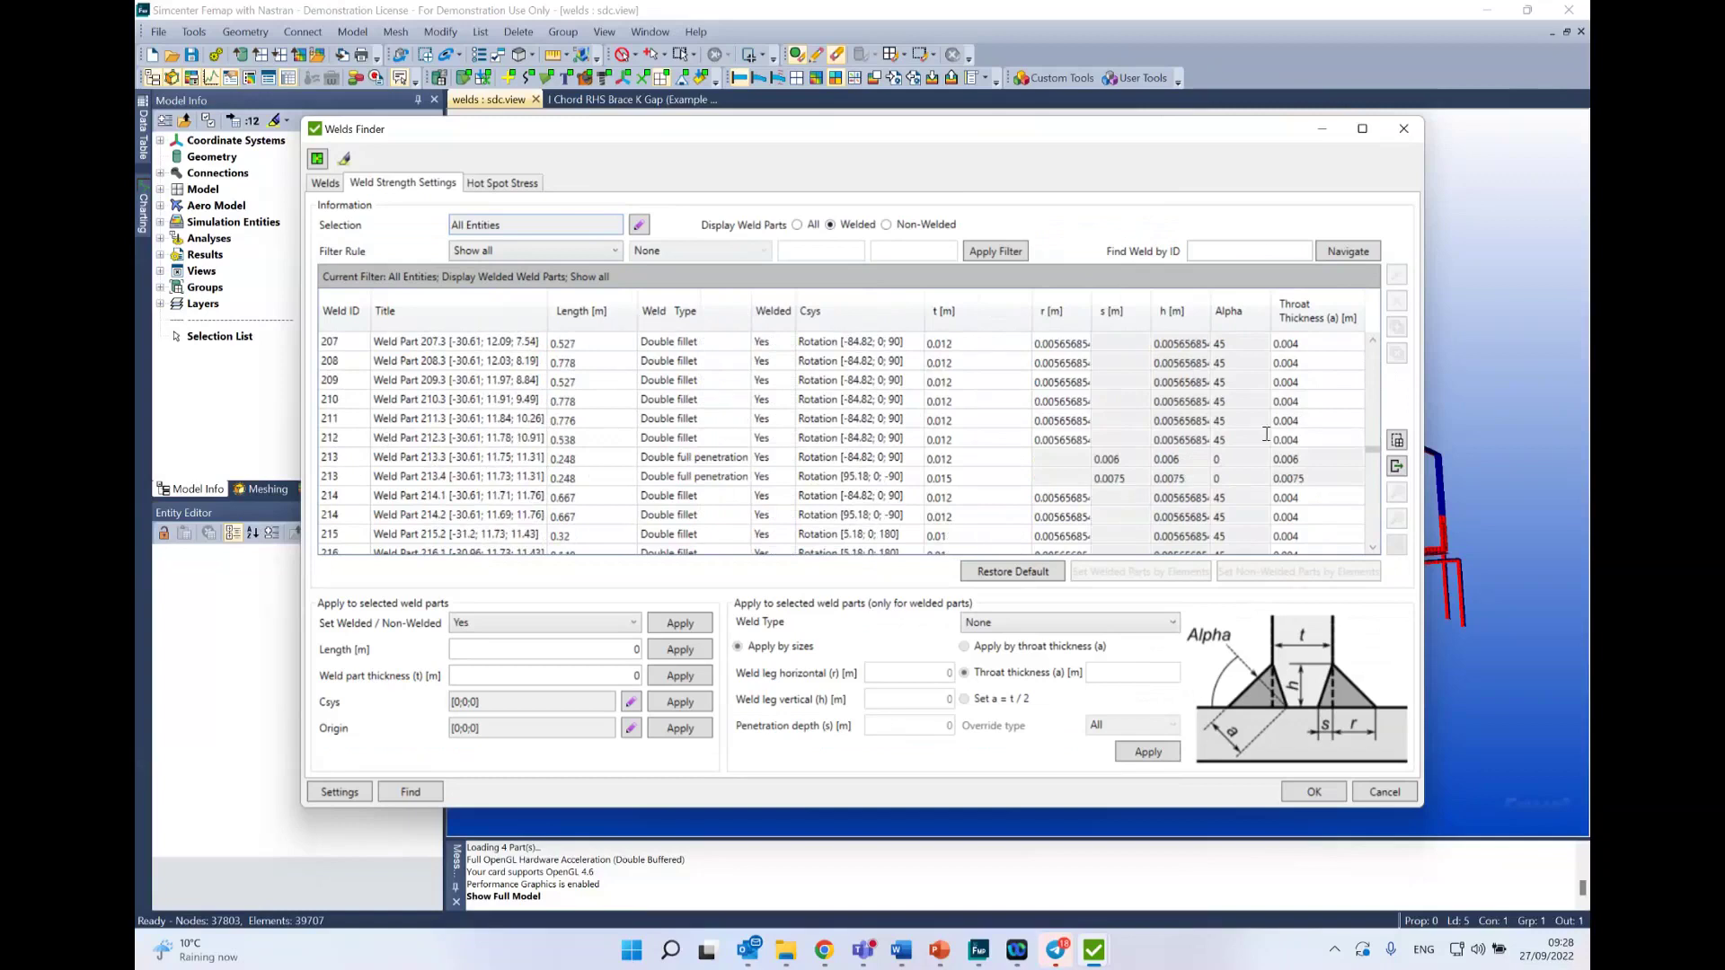
click(721, 474)
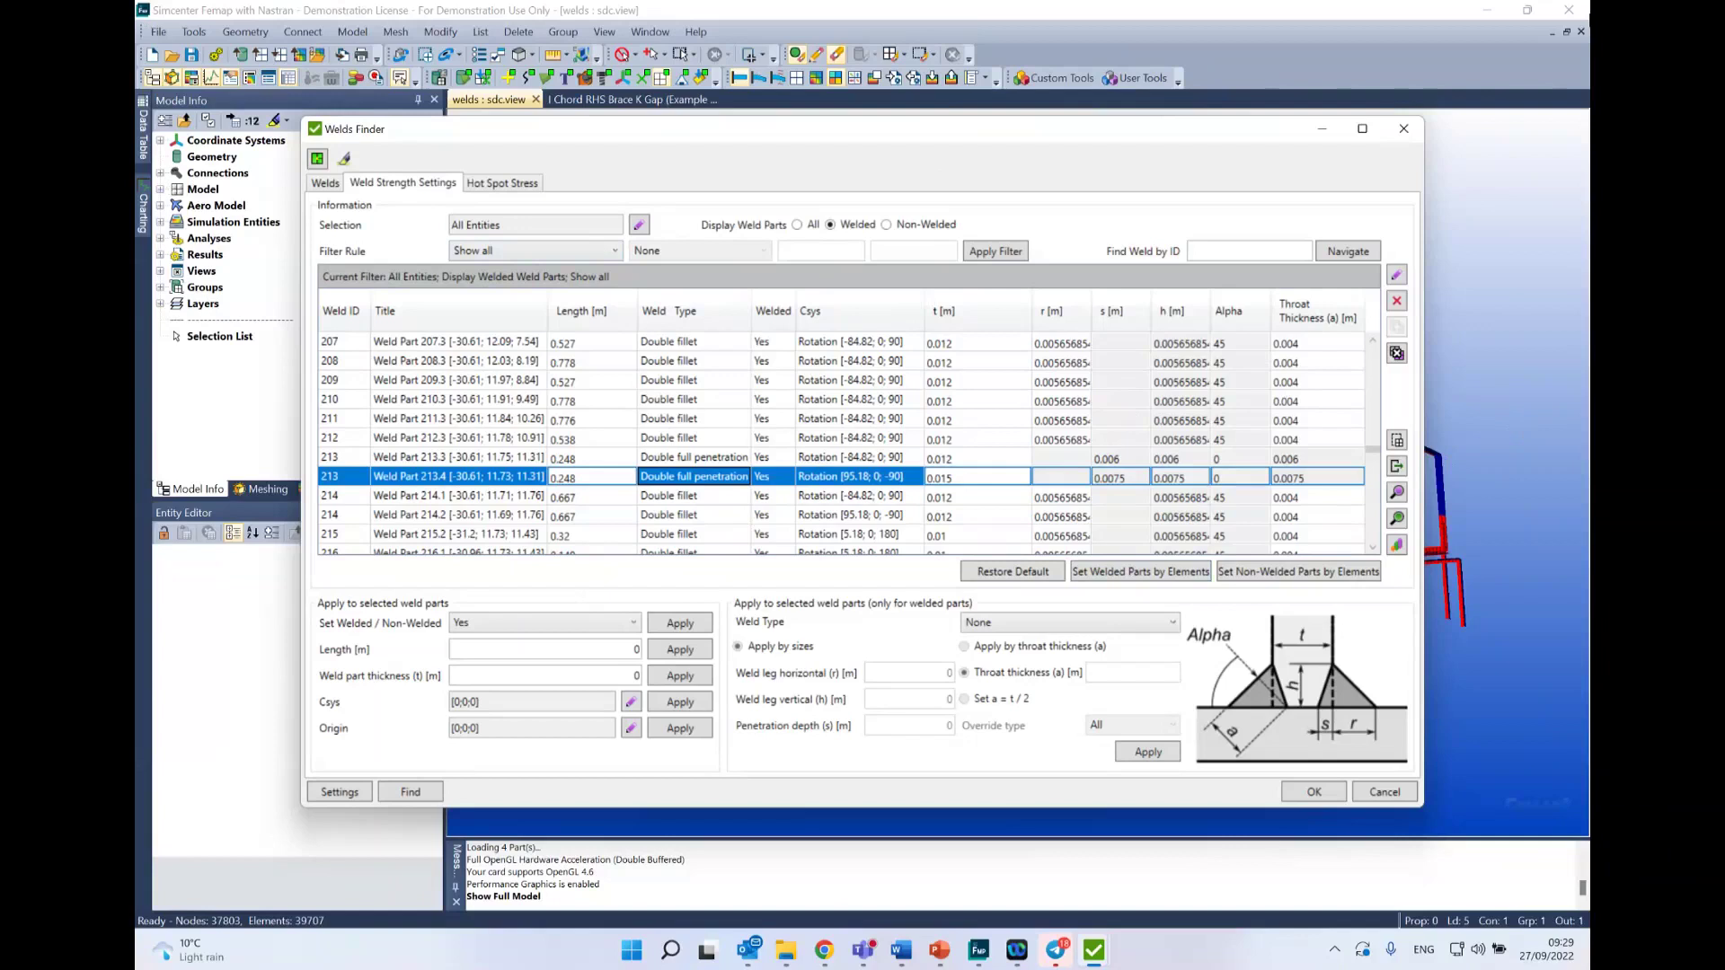
click(1384, 791)
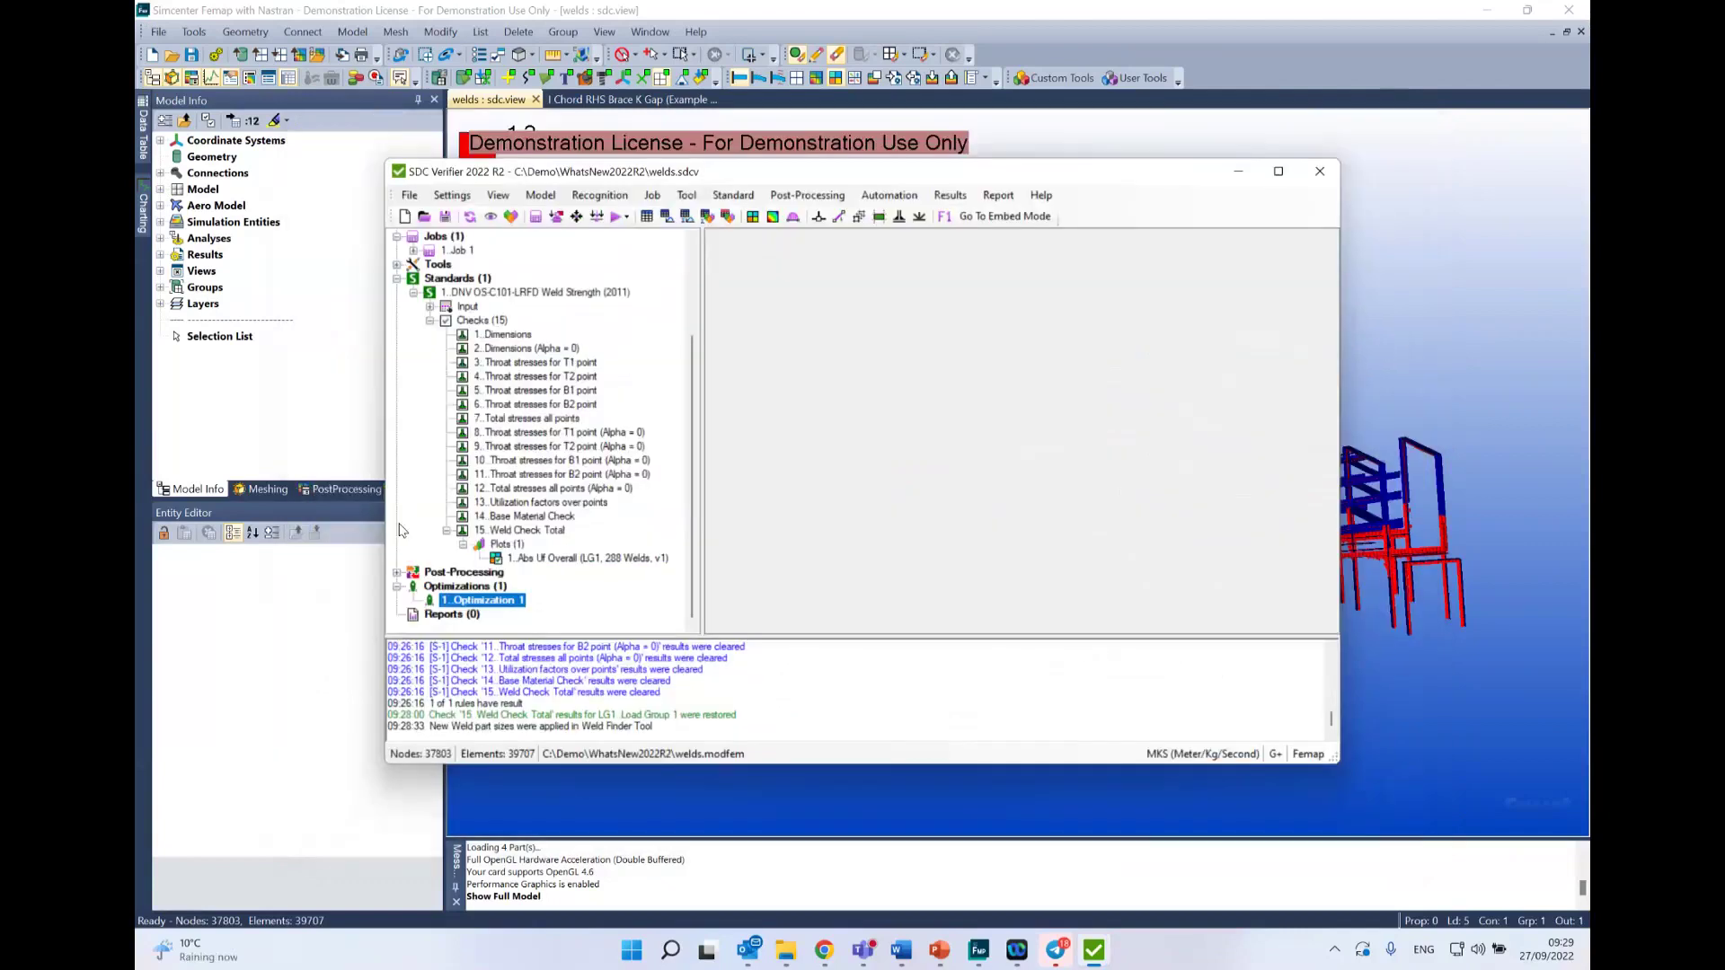
Step: Reopen Optimization 1, start a new plate rule to view its limit parameters and grouped plate variables, and cancel it
right_click(459, 602)
click(485, 623)
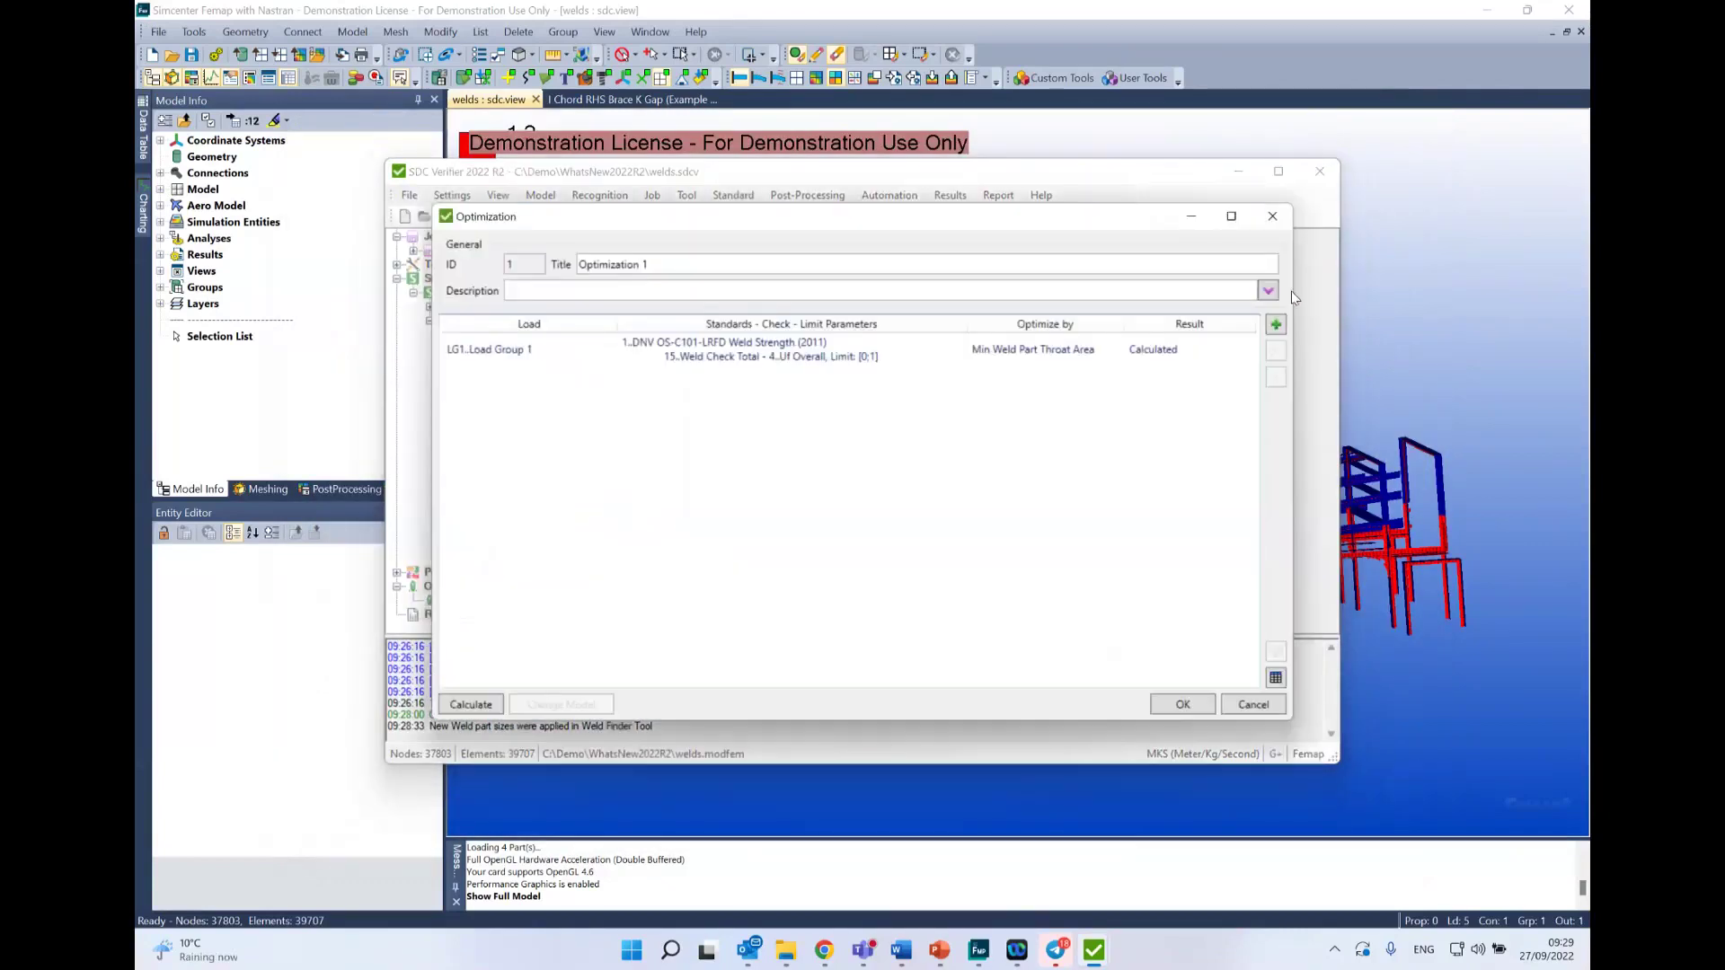
click(1276, 323)
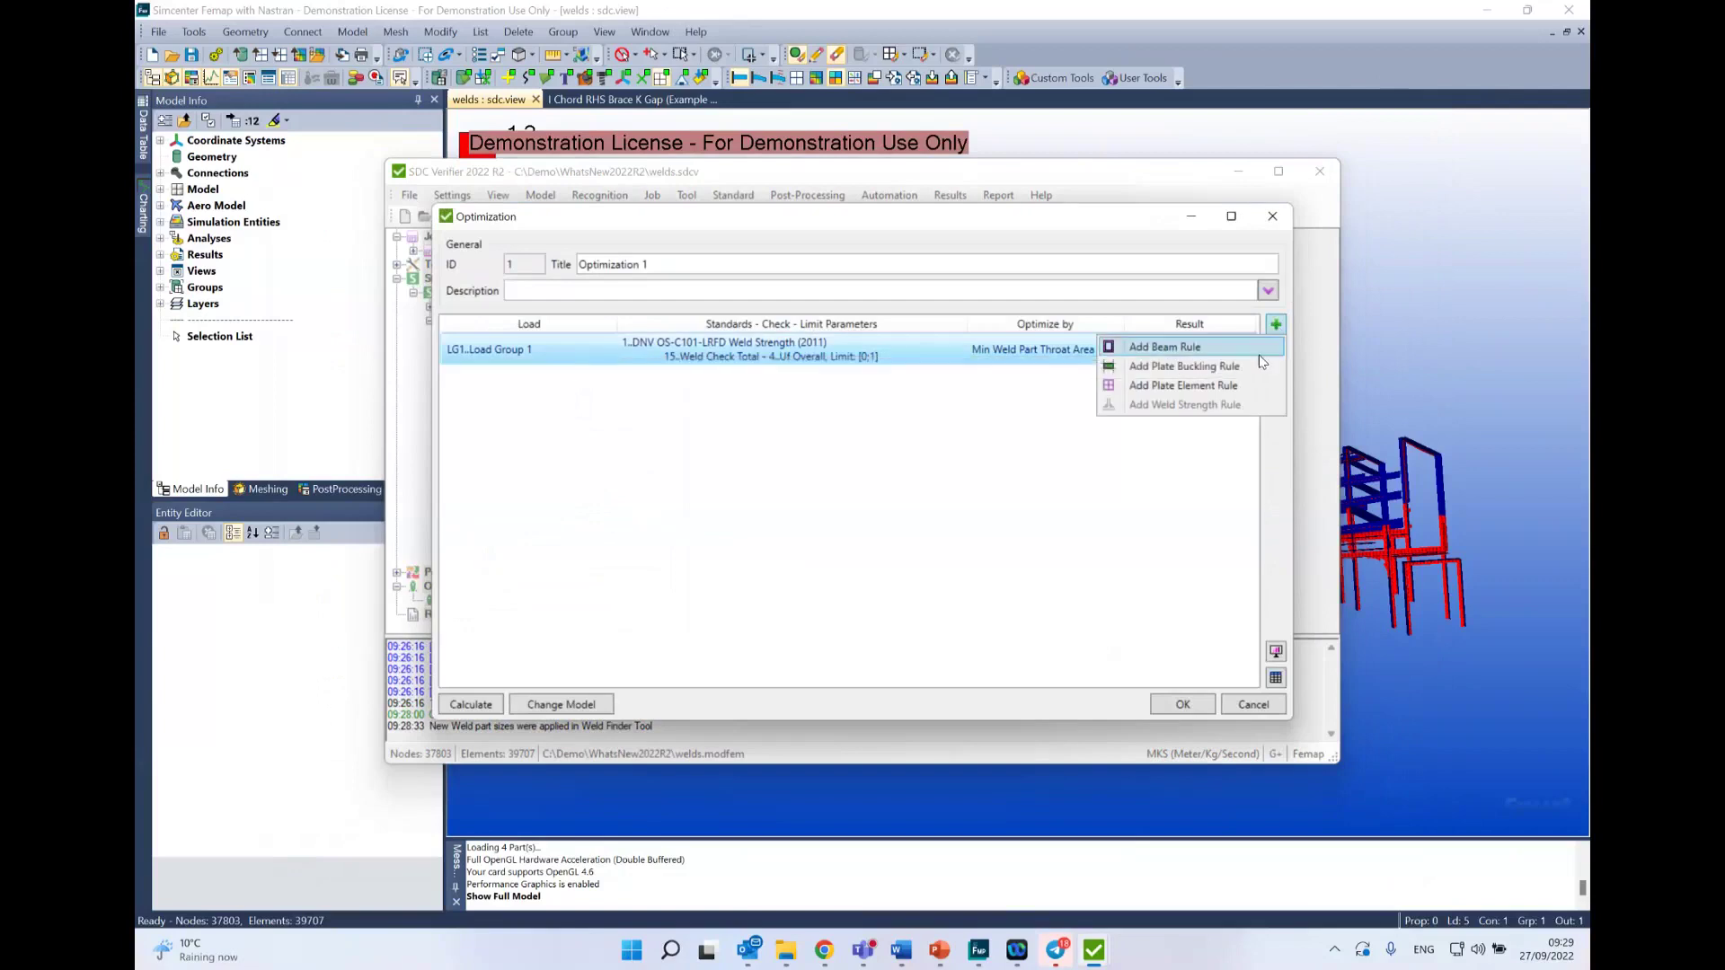
click(1185, 386)
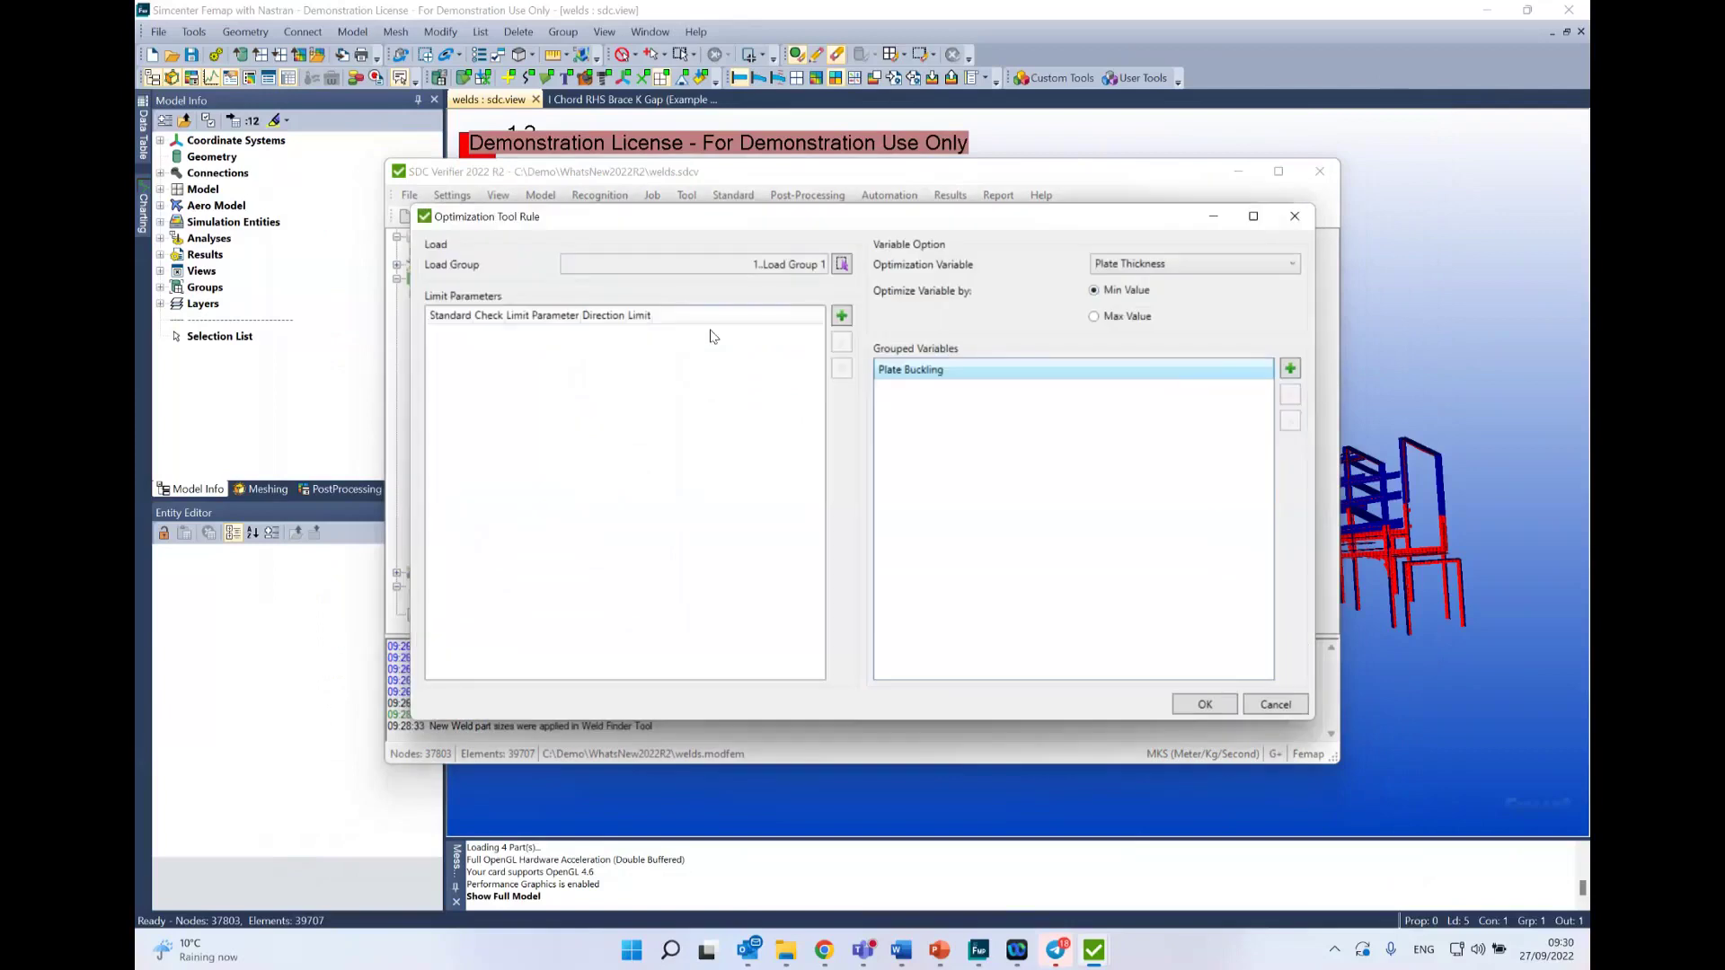
click(1290, 369)
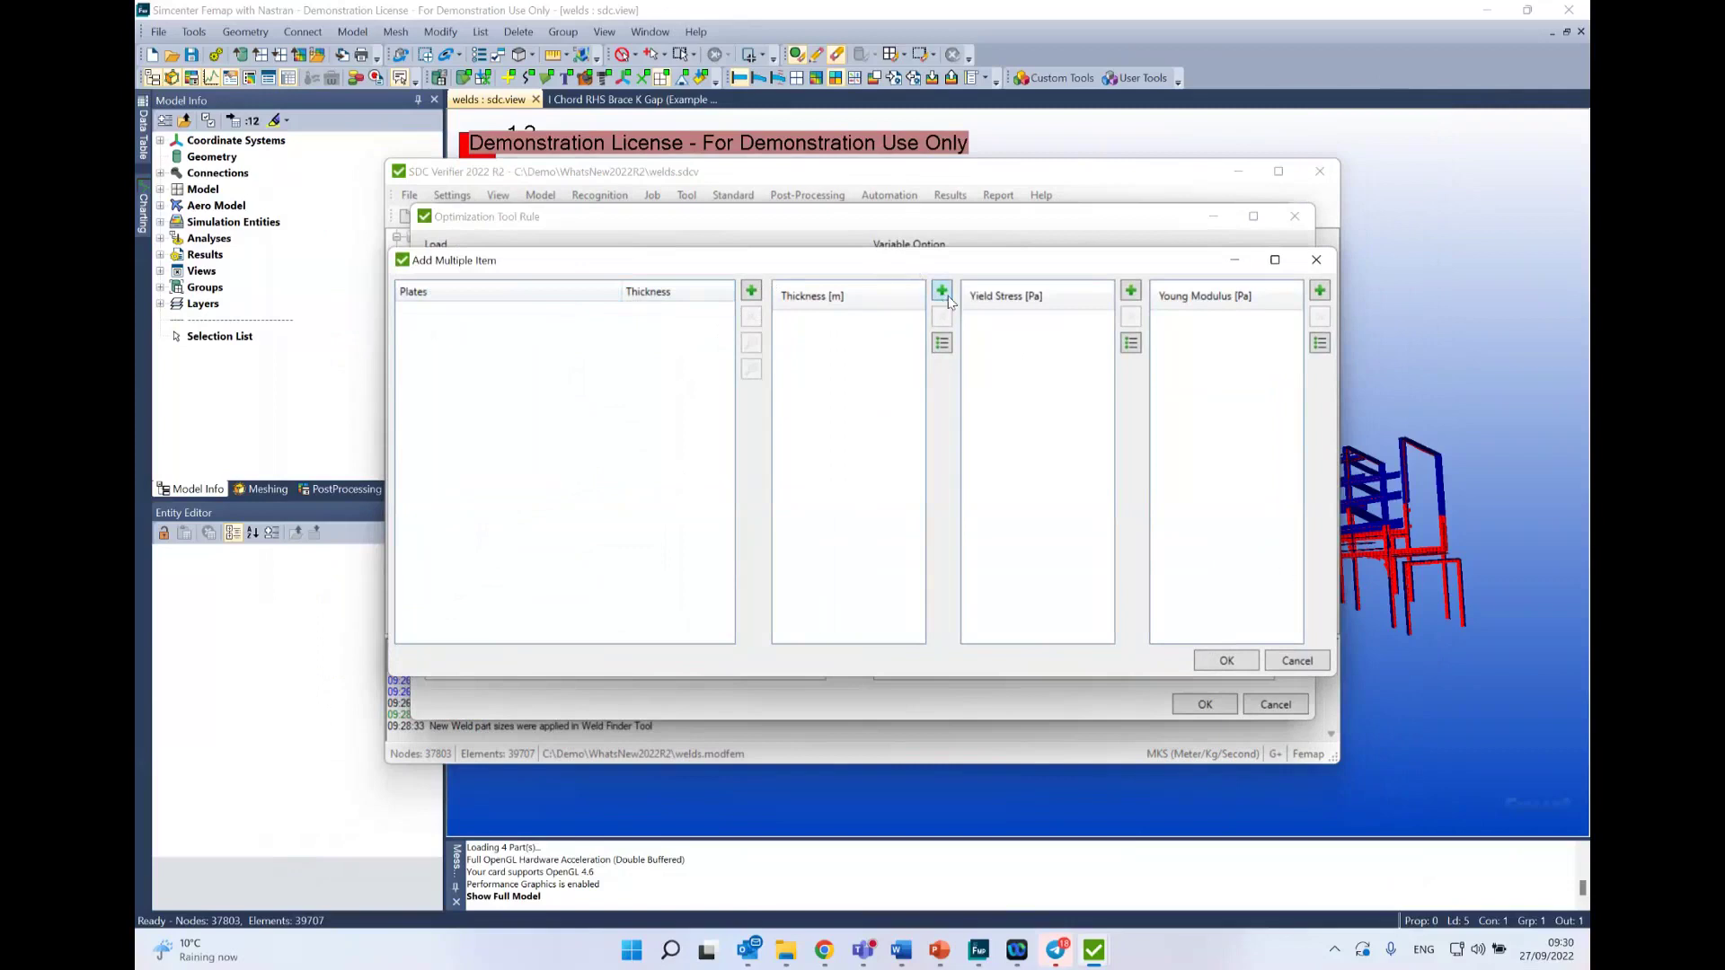
click(1297, 662)
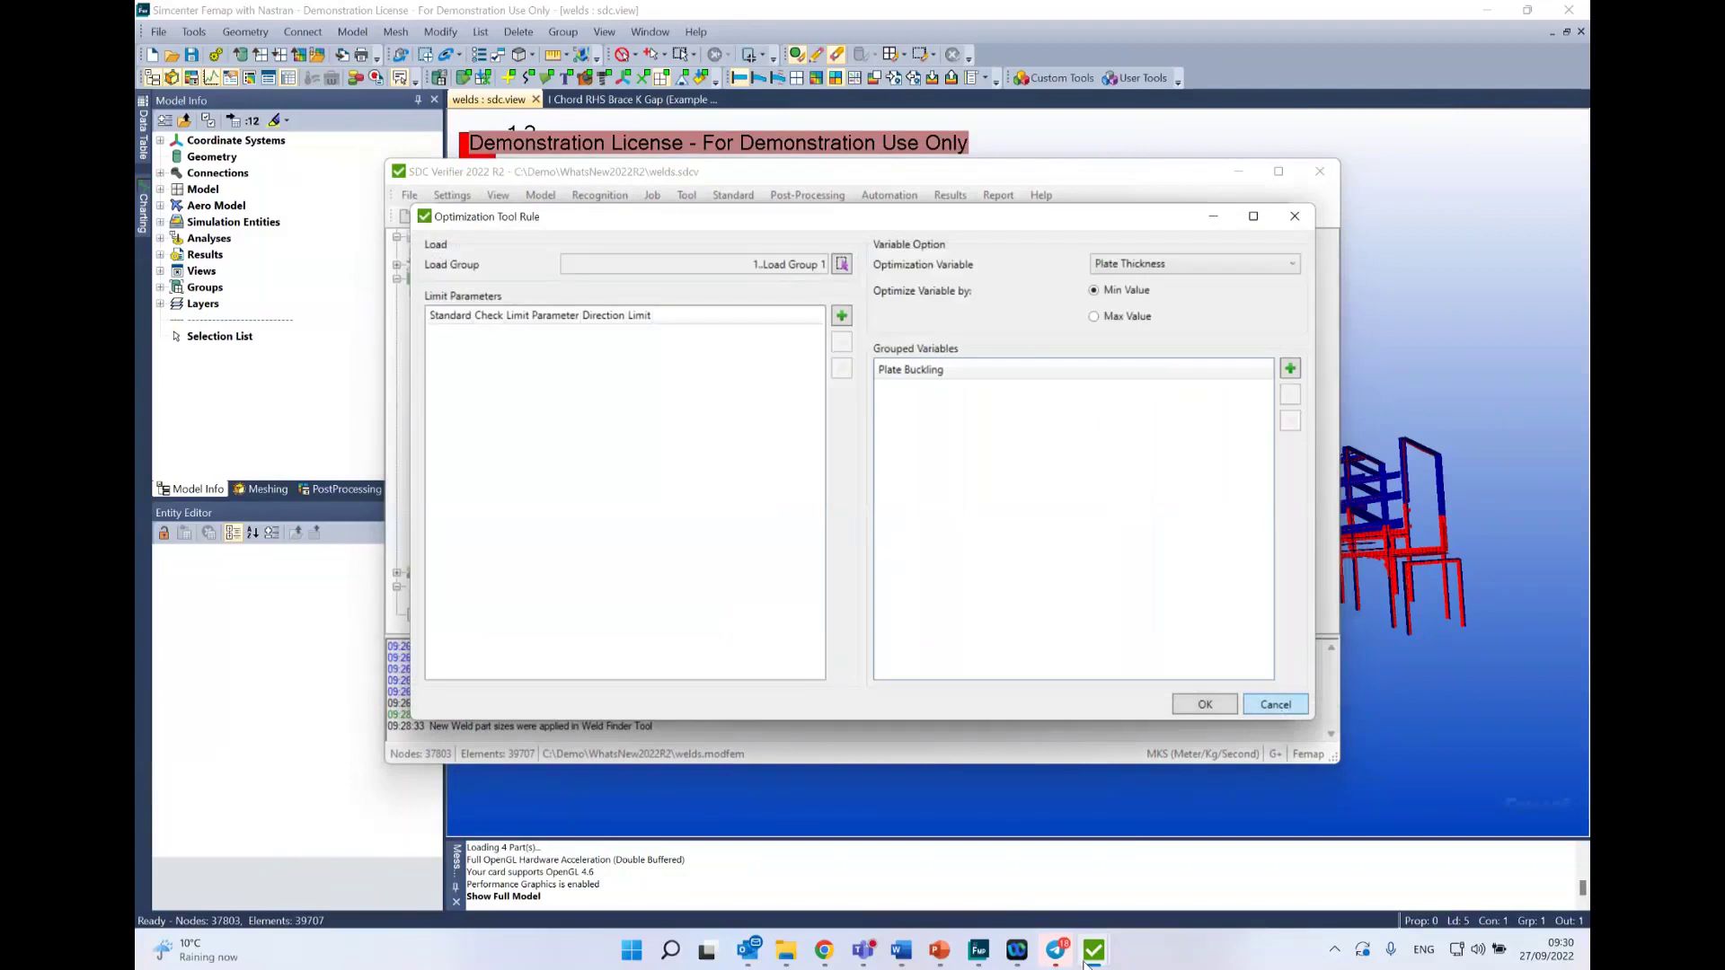
click(1274, 714)
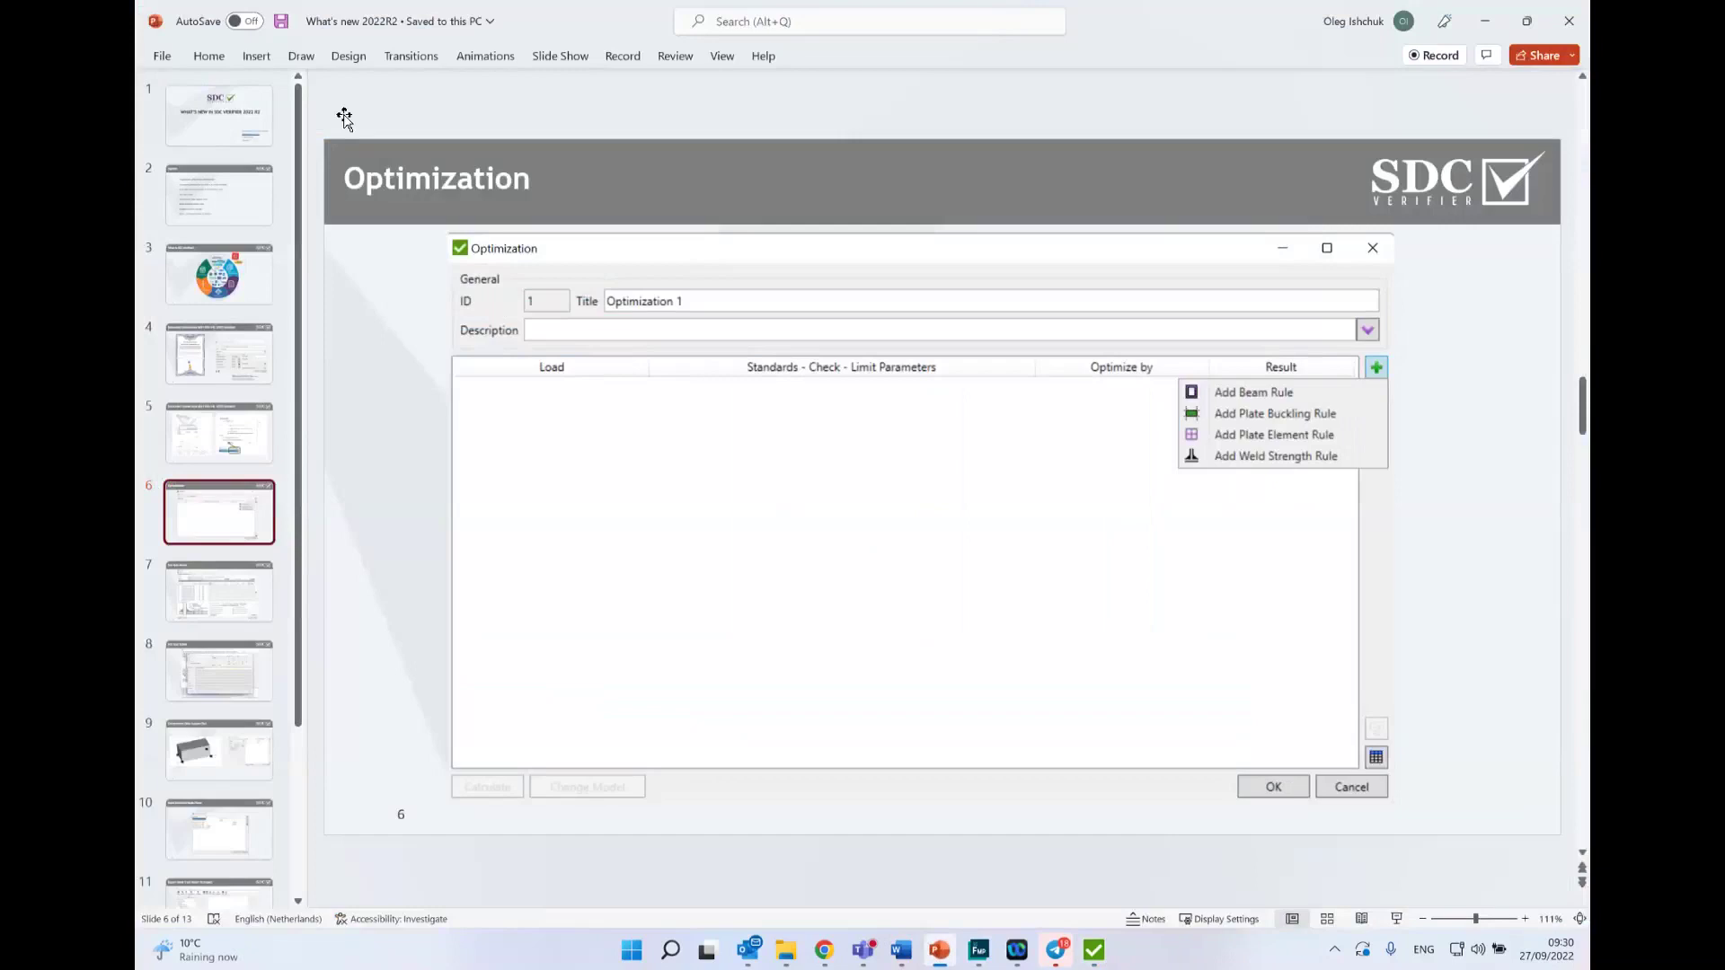
Step: Show the Hot Spot Stress slide in PowerPoint, and return to SDC Verifier to close the Optimization dialog
click(239, 573)
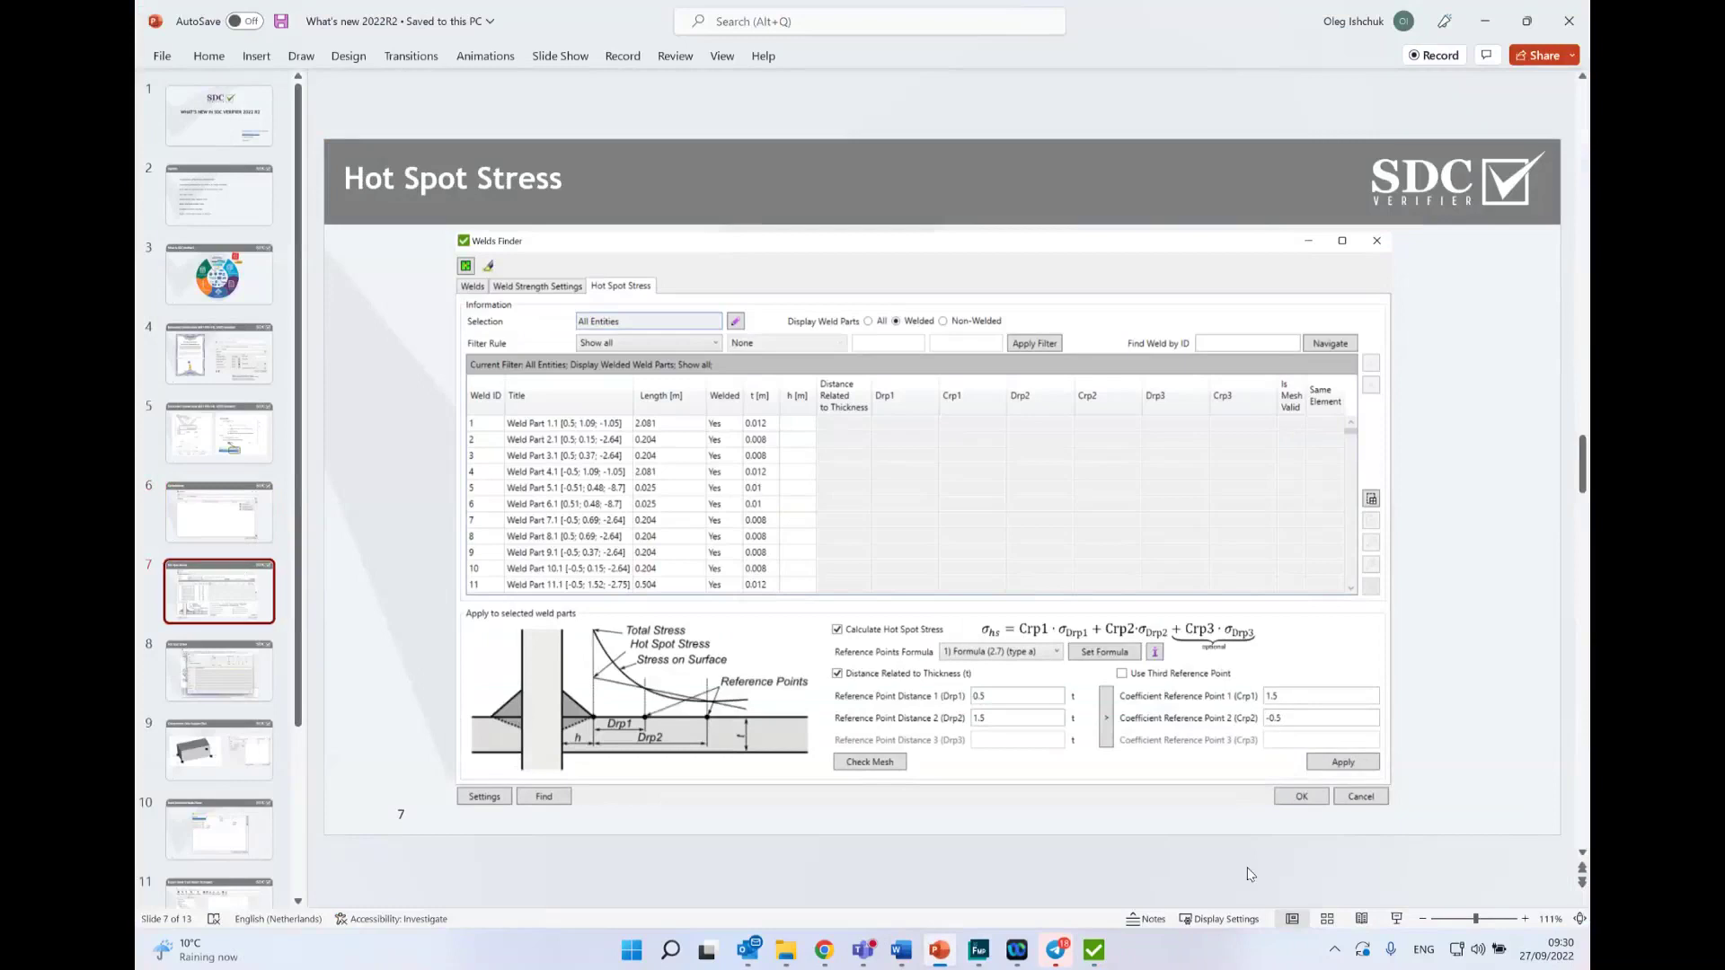
click(1094, 950)
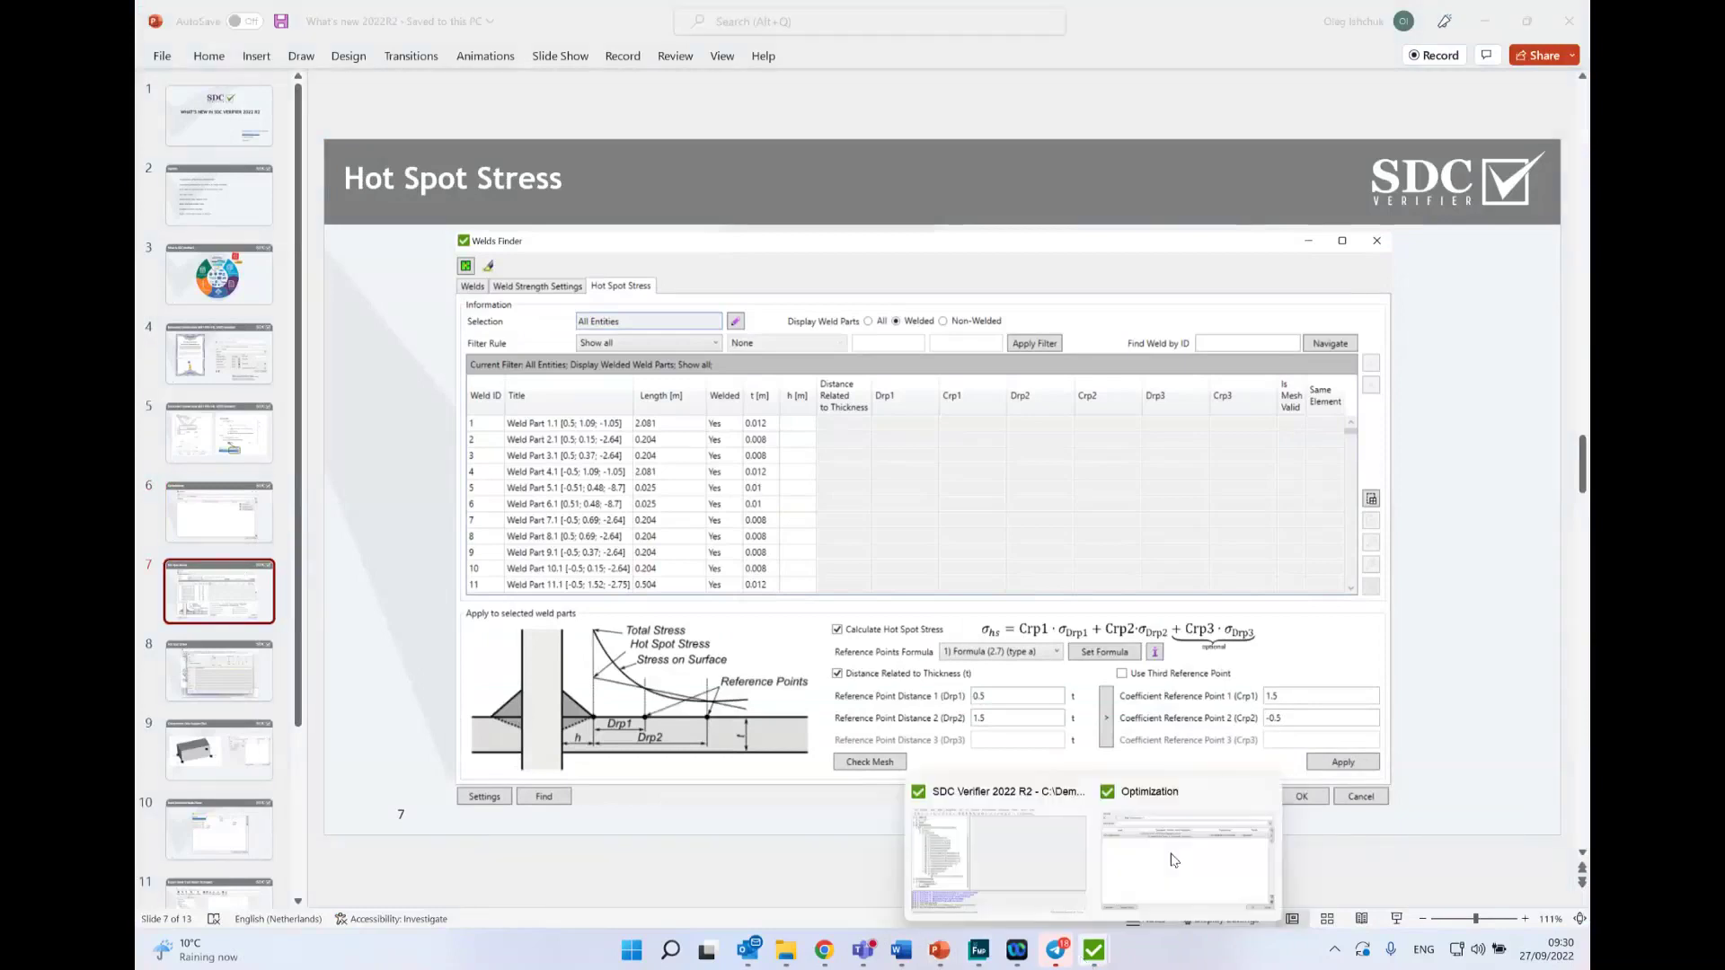
click(1171, 860)
click(1272, 217)
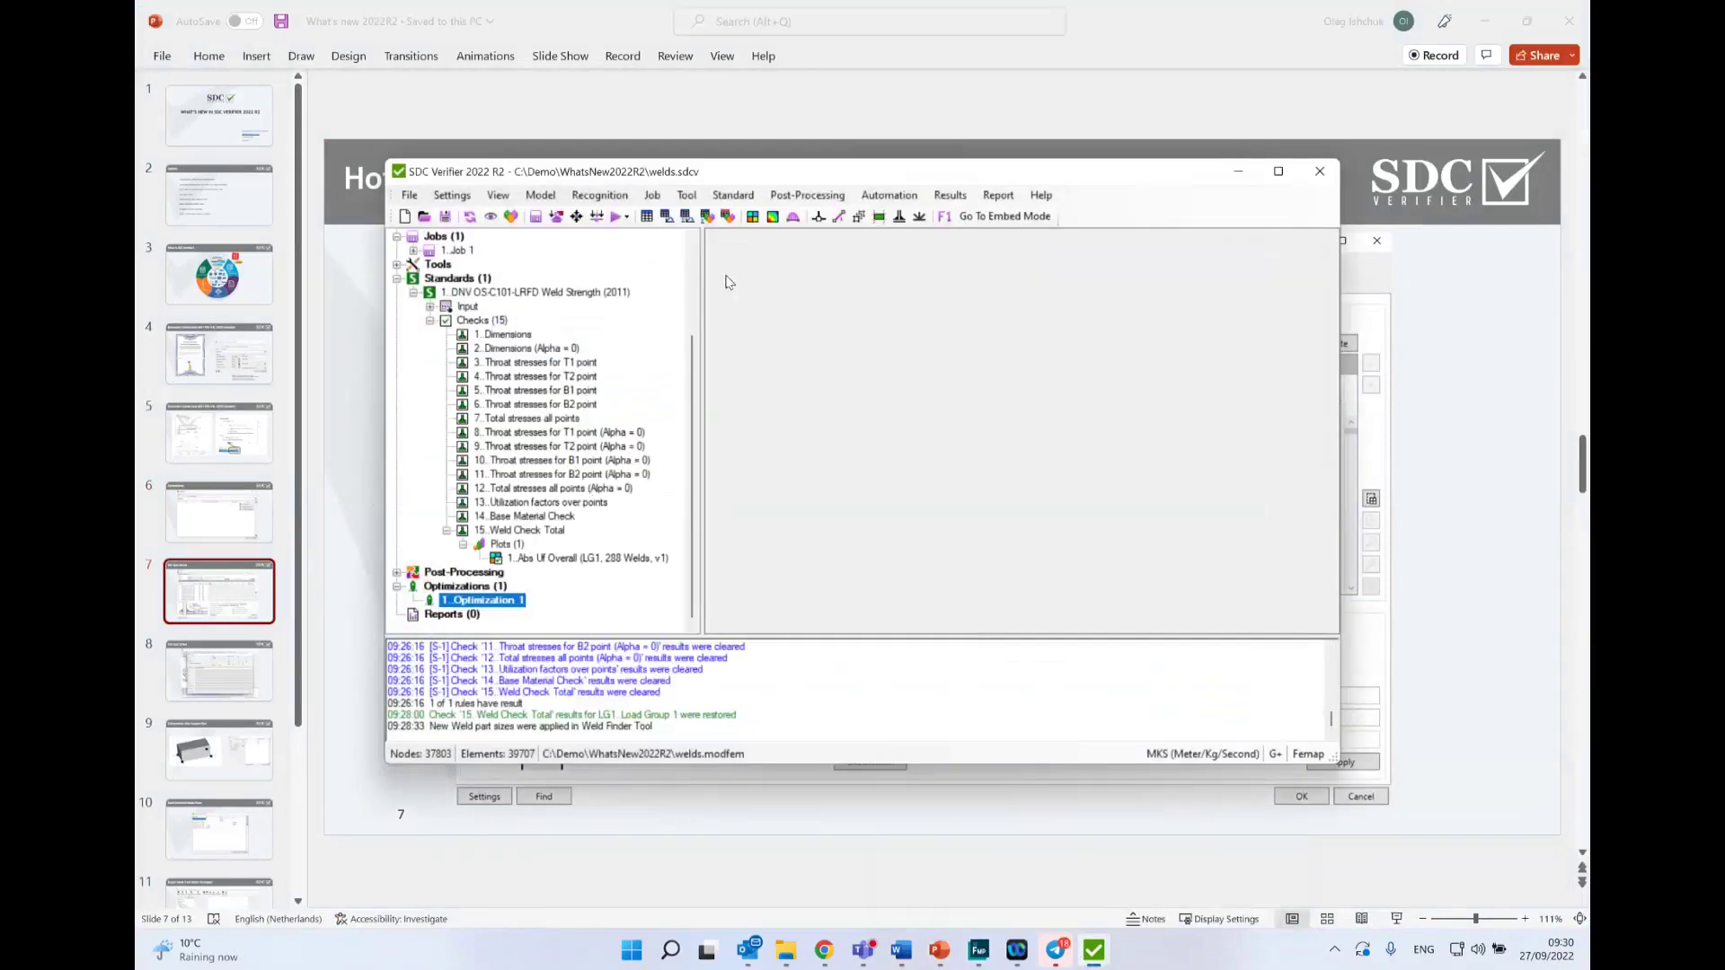
Step: Open the Weld Finder and display its Hot Spot Stress settings for the weld parts
scroll(592, 317, up, 3)
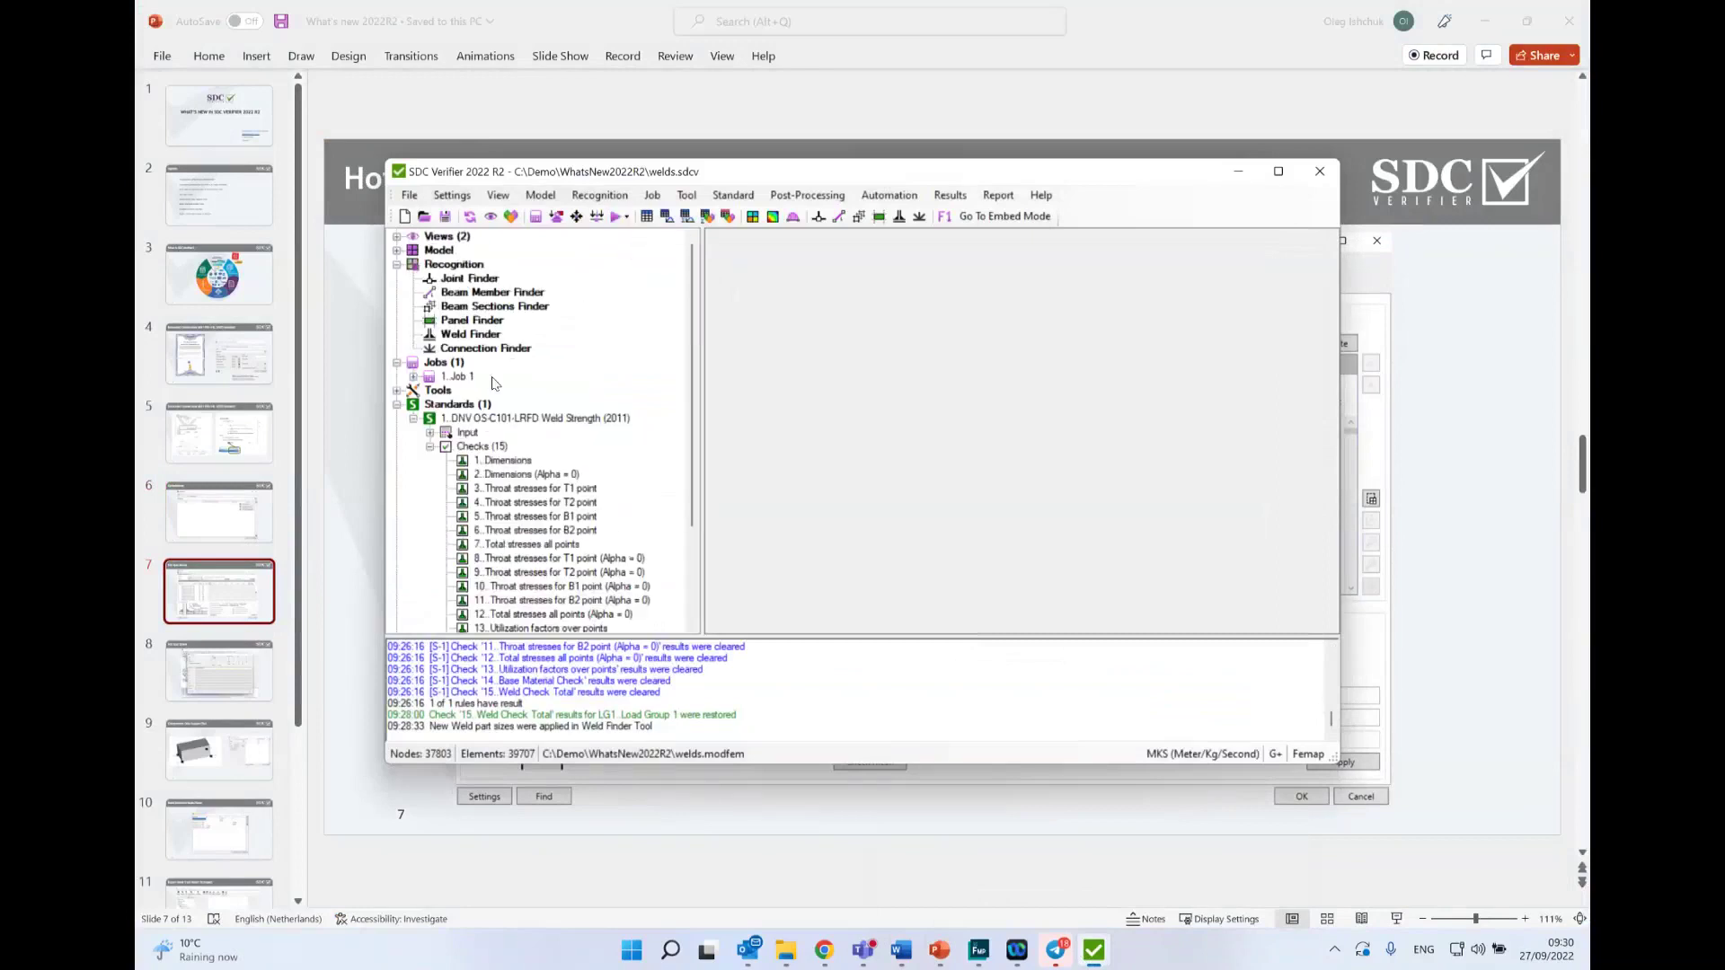
double_click(470, 334)
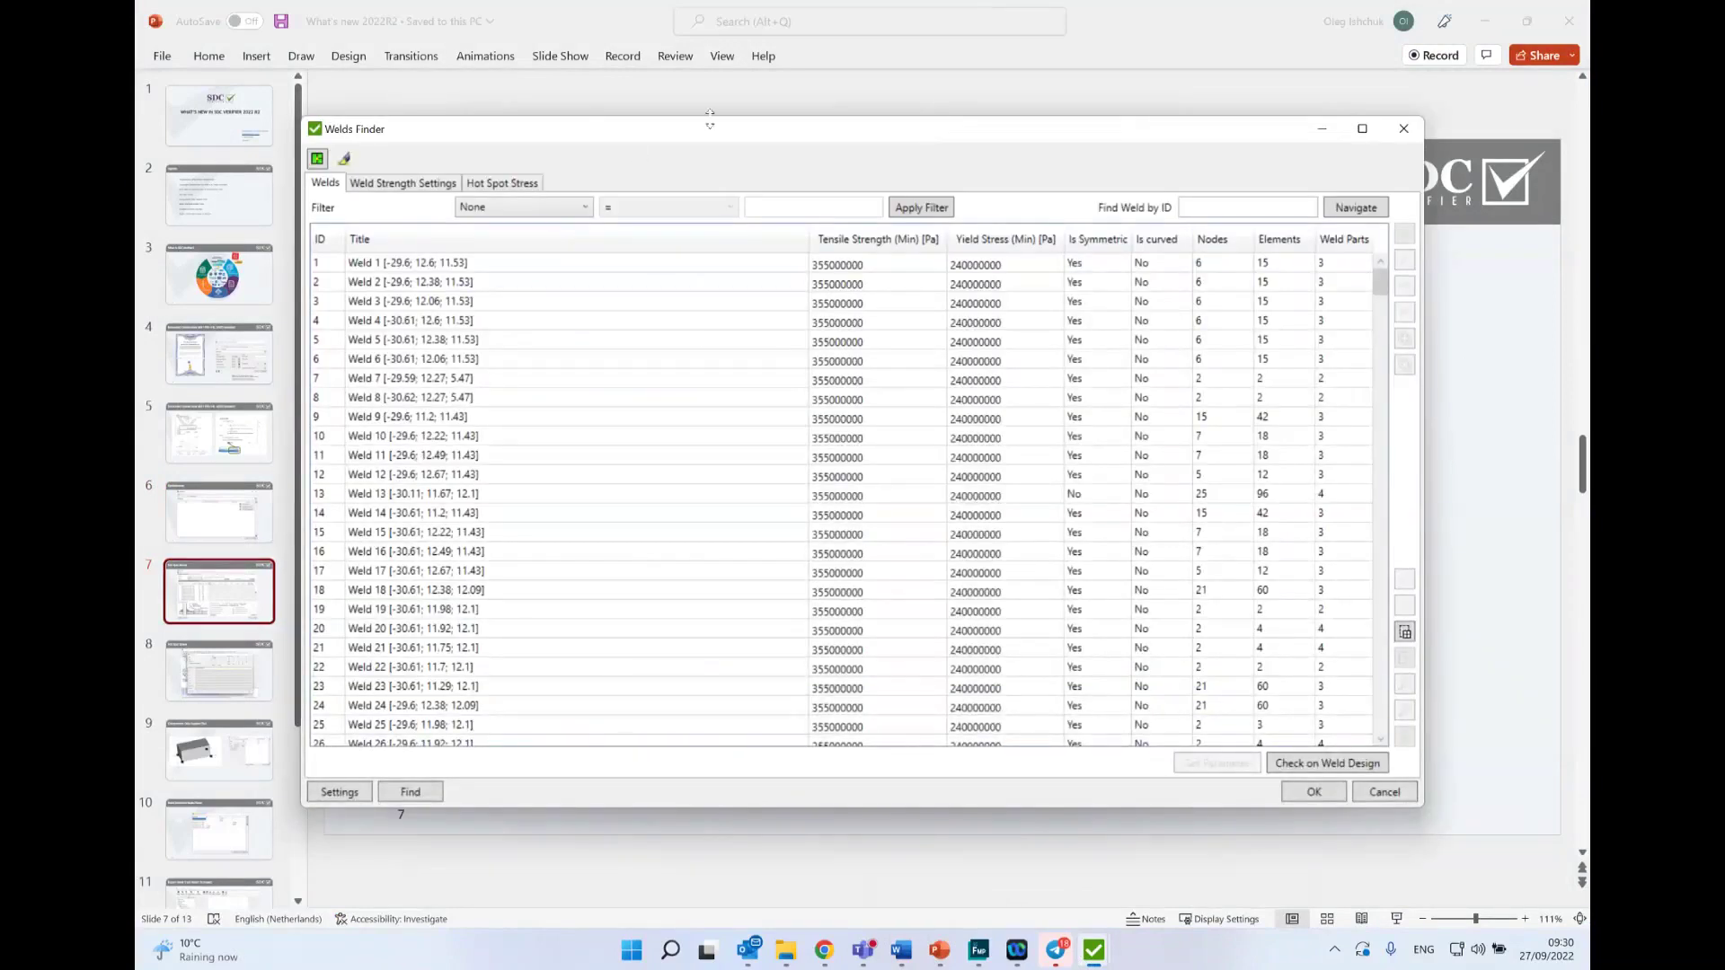
click(402, 183)
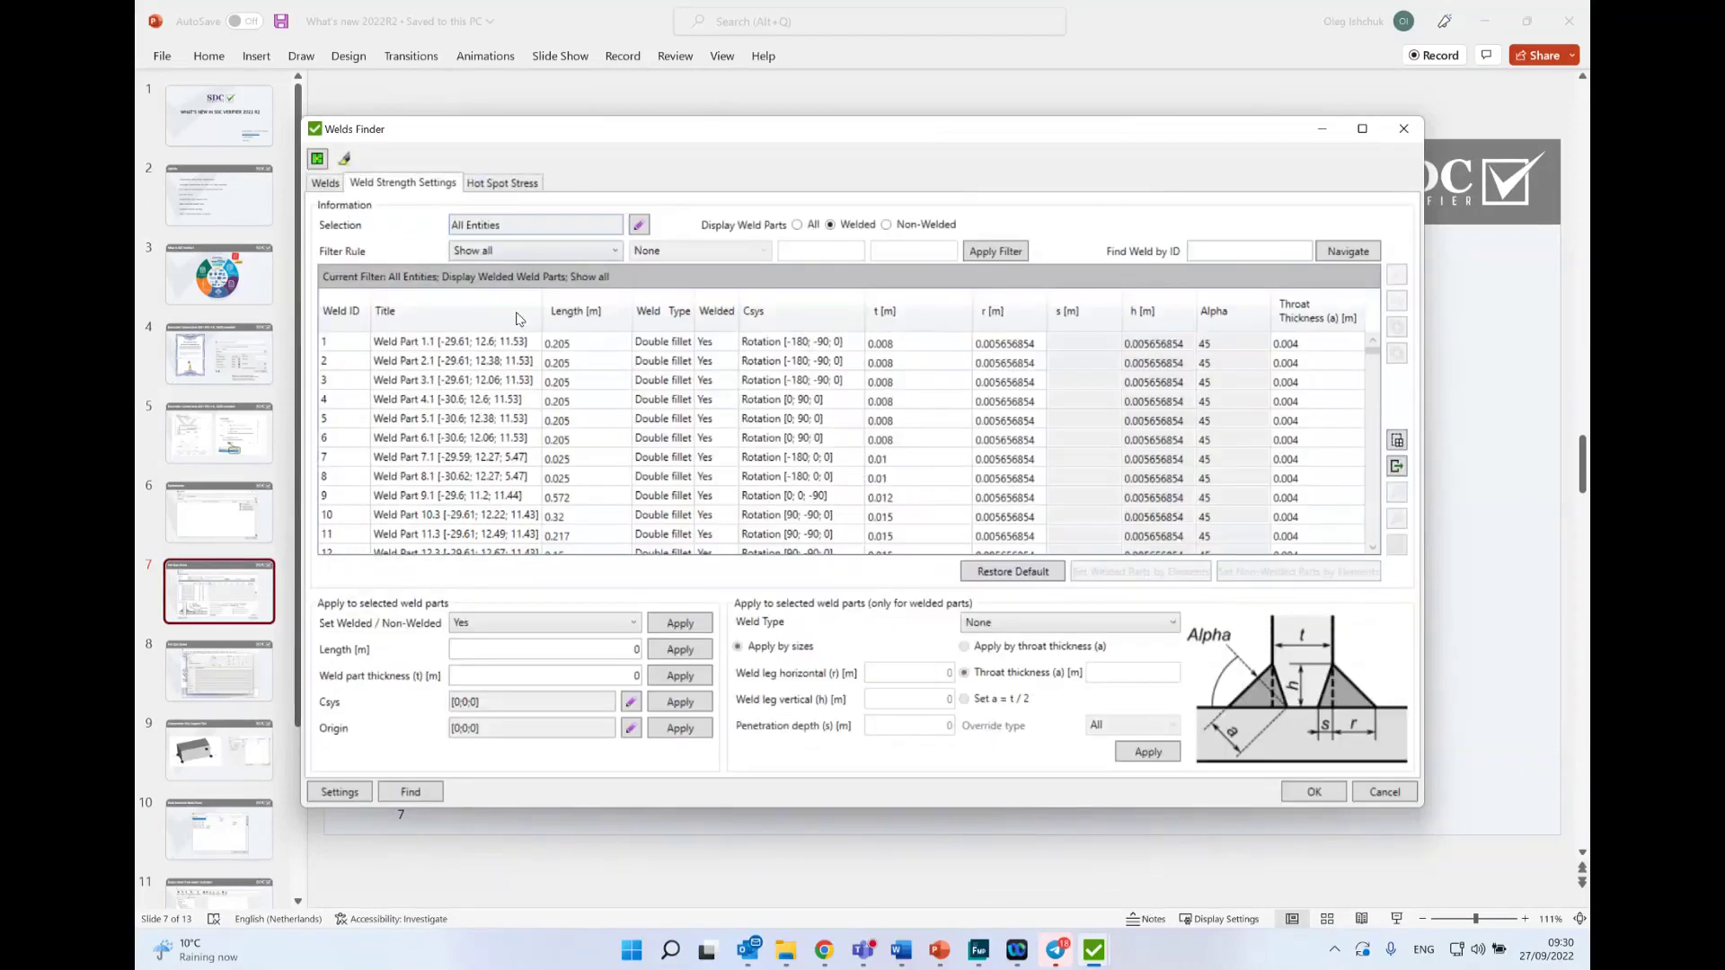
click(514, 189)
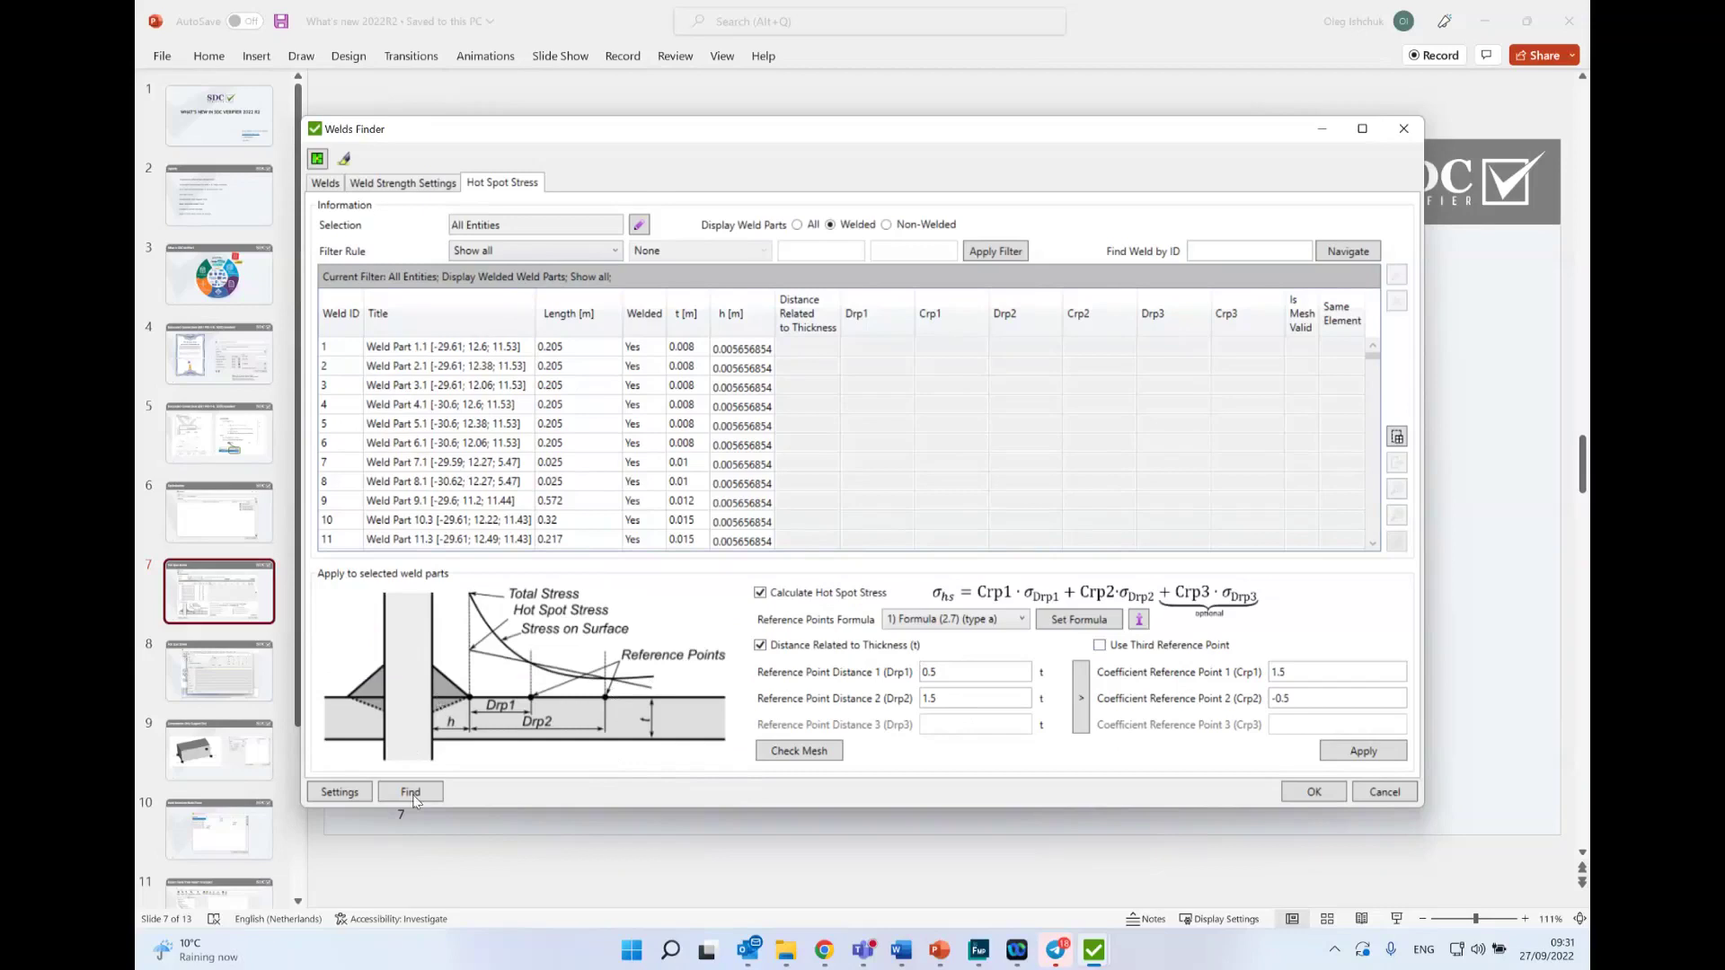
Step: Select all weld parts and choose Formula (2.8) (type a) as the reference points formula
click(488, 388)
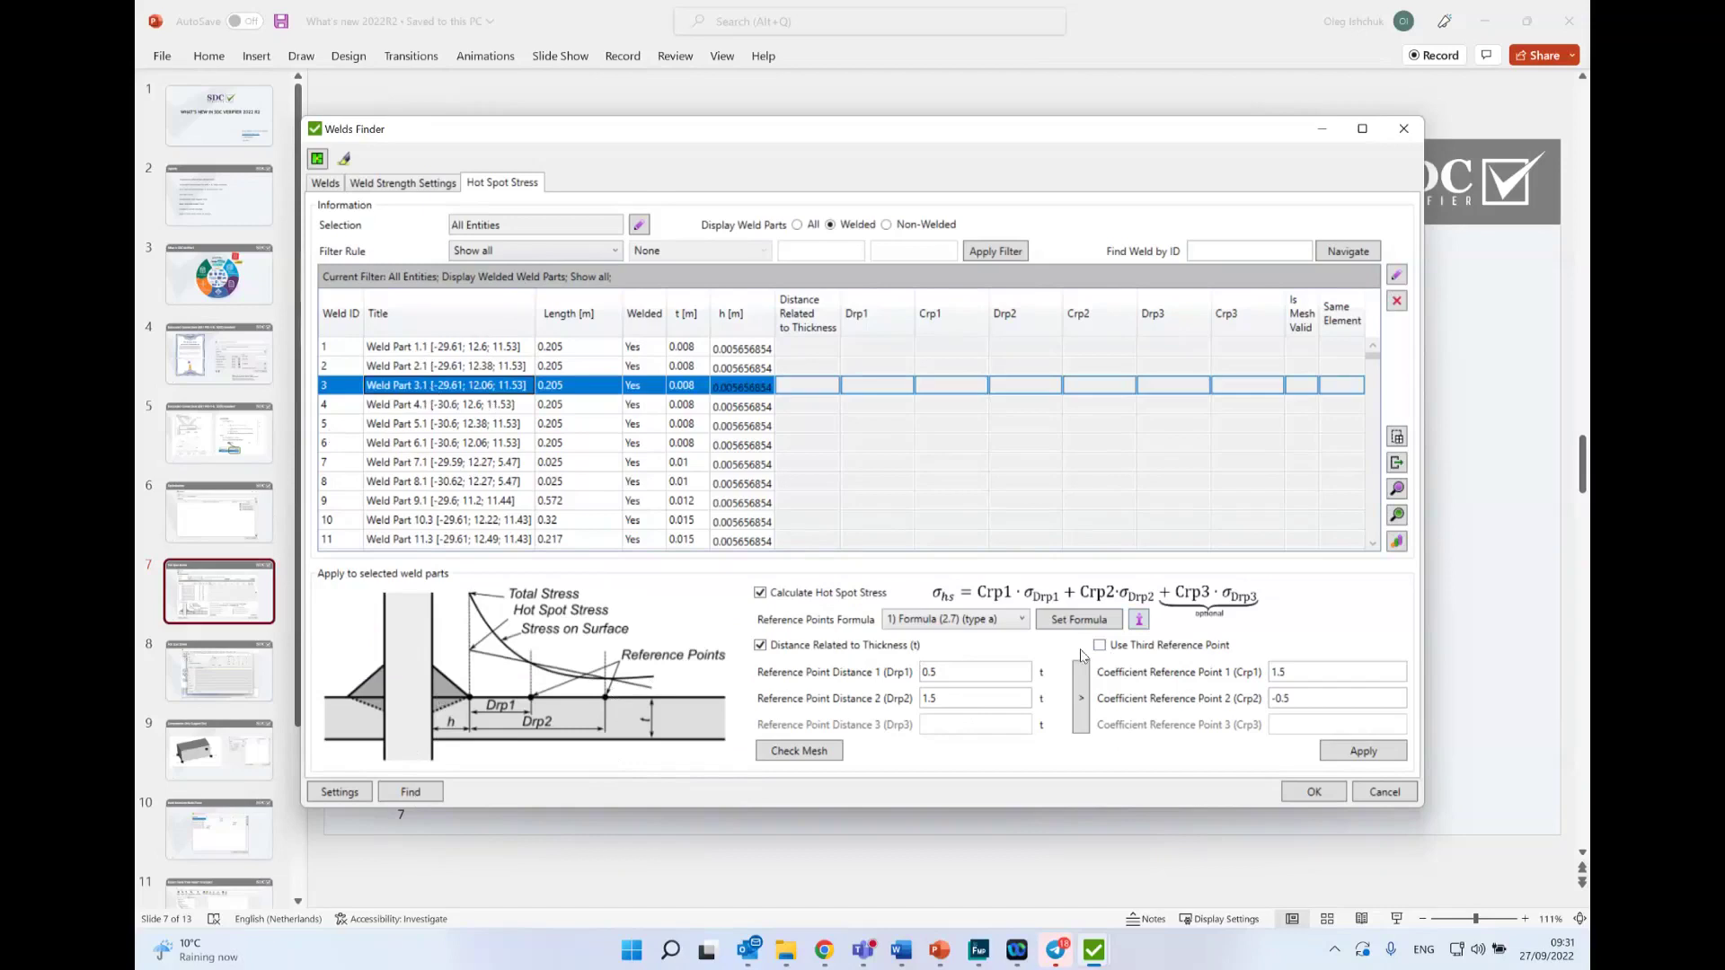
click(392, 449)
key(ctrl+a)
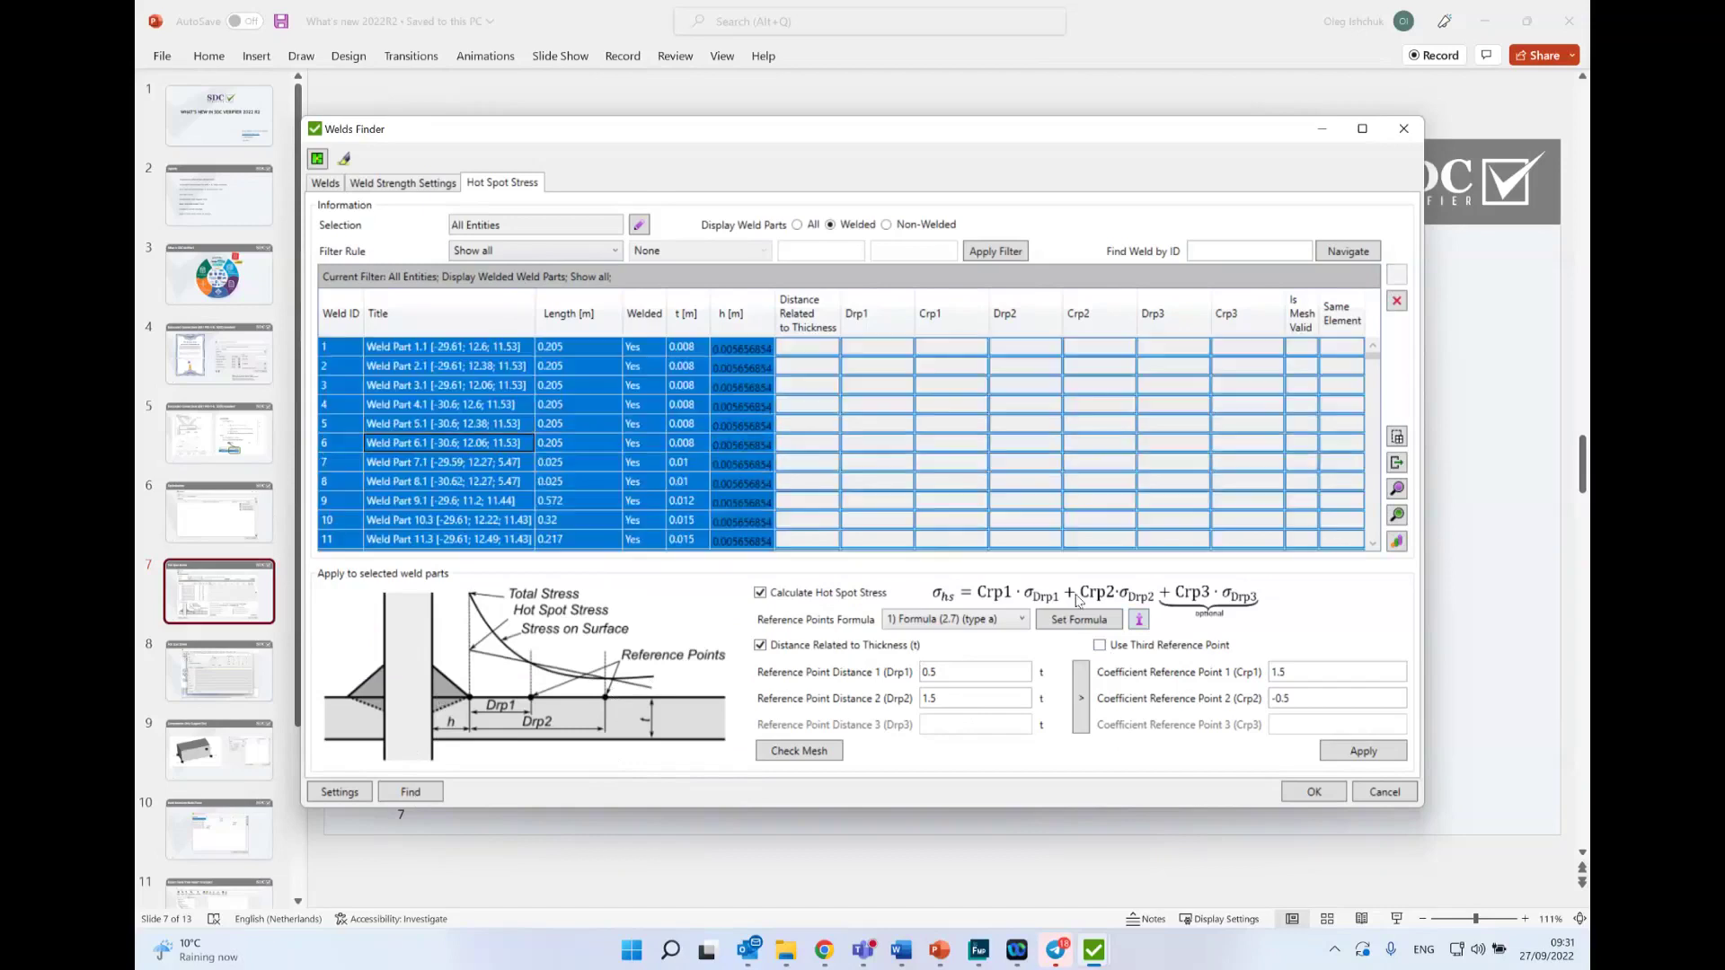
click(997, 623)
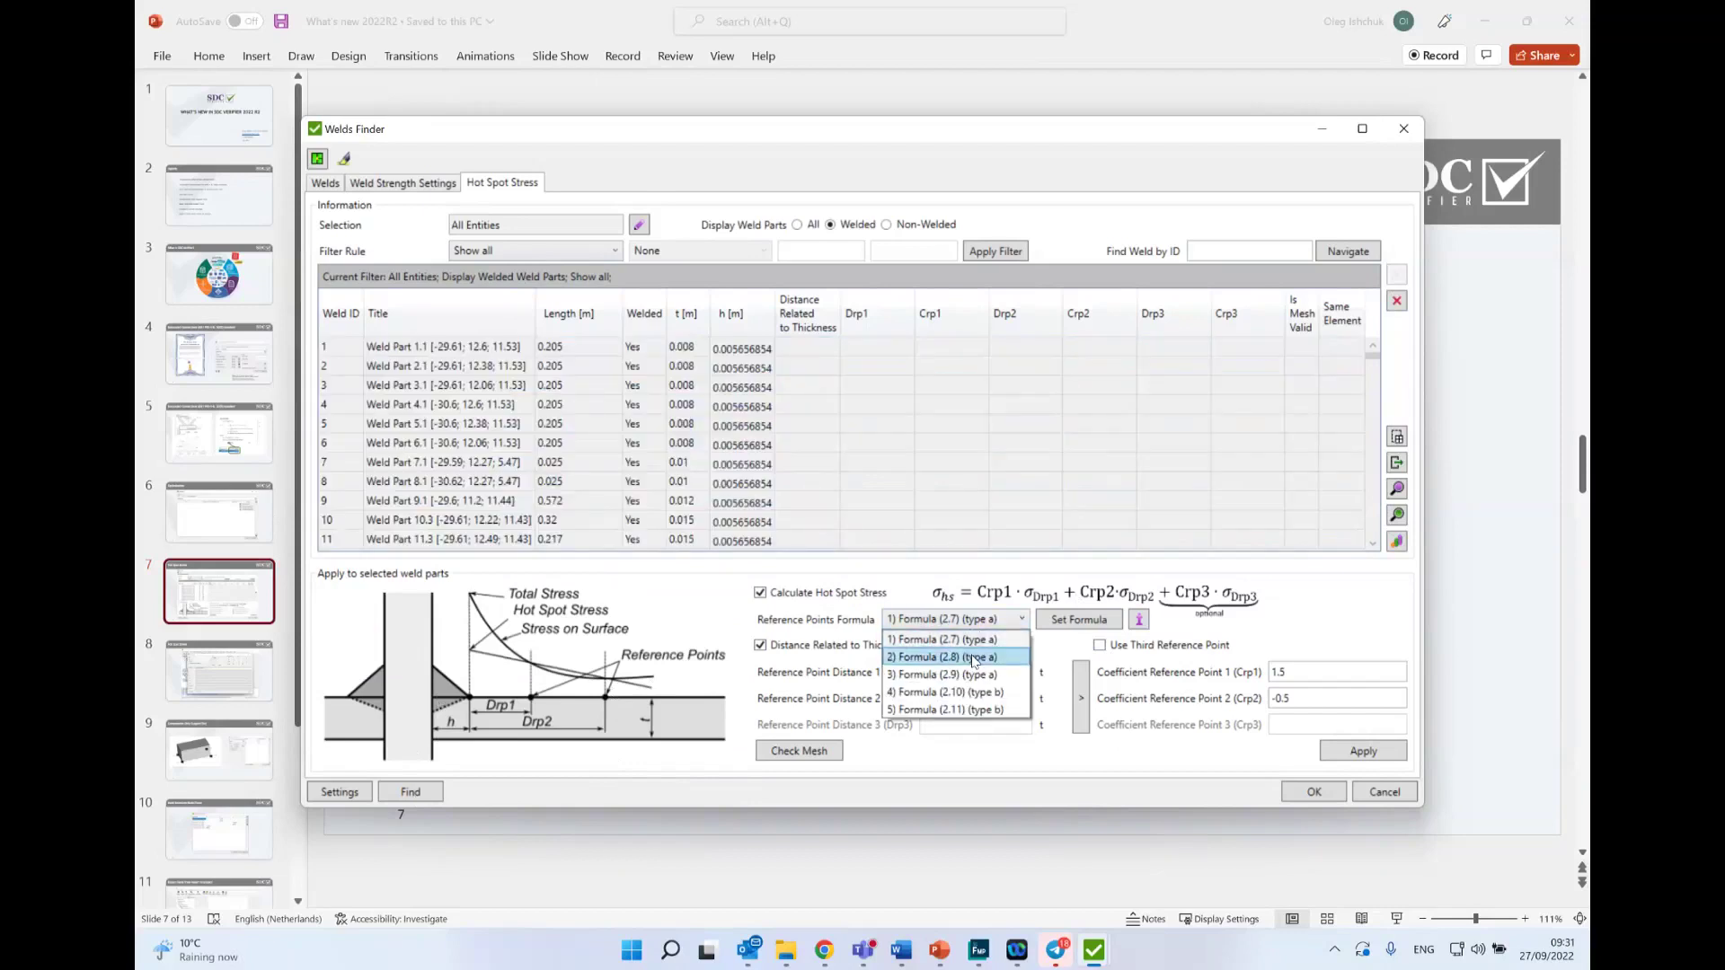
click(952, 657)
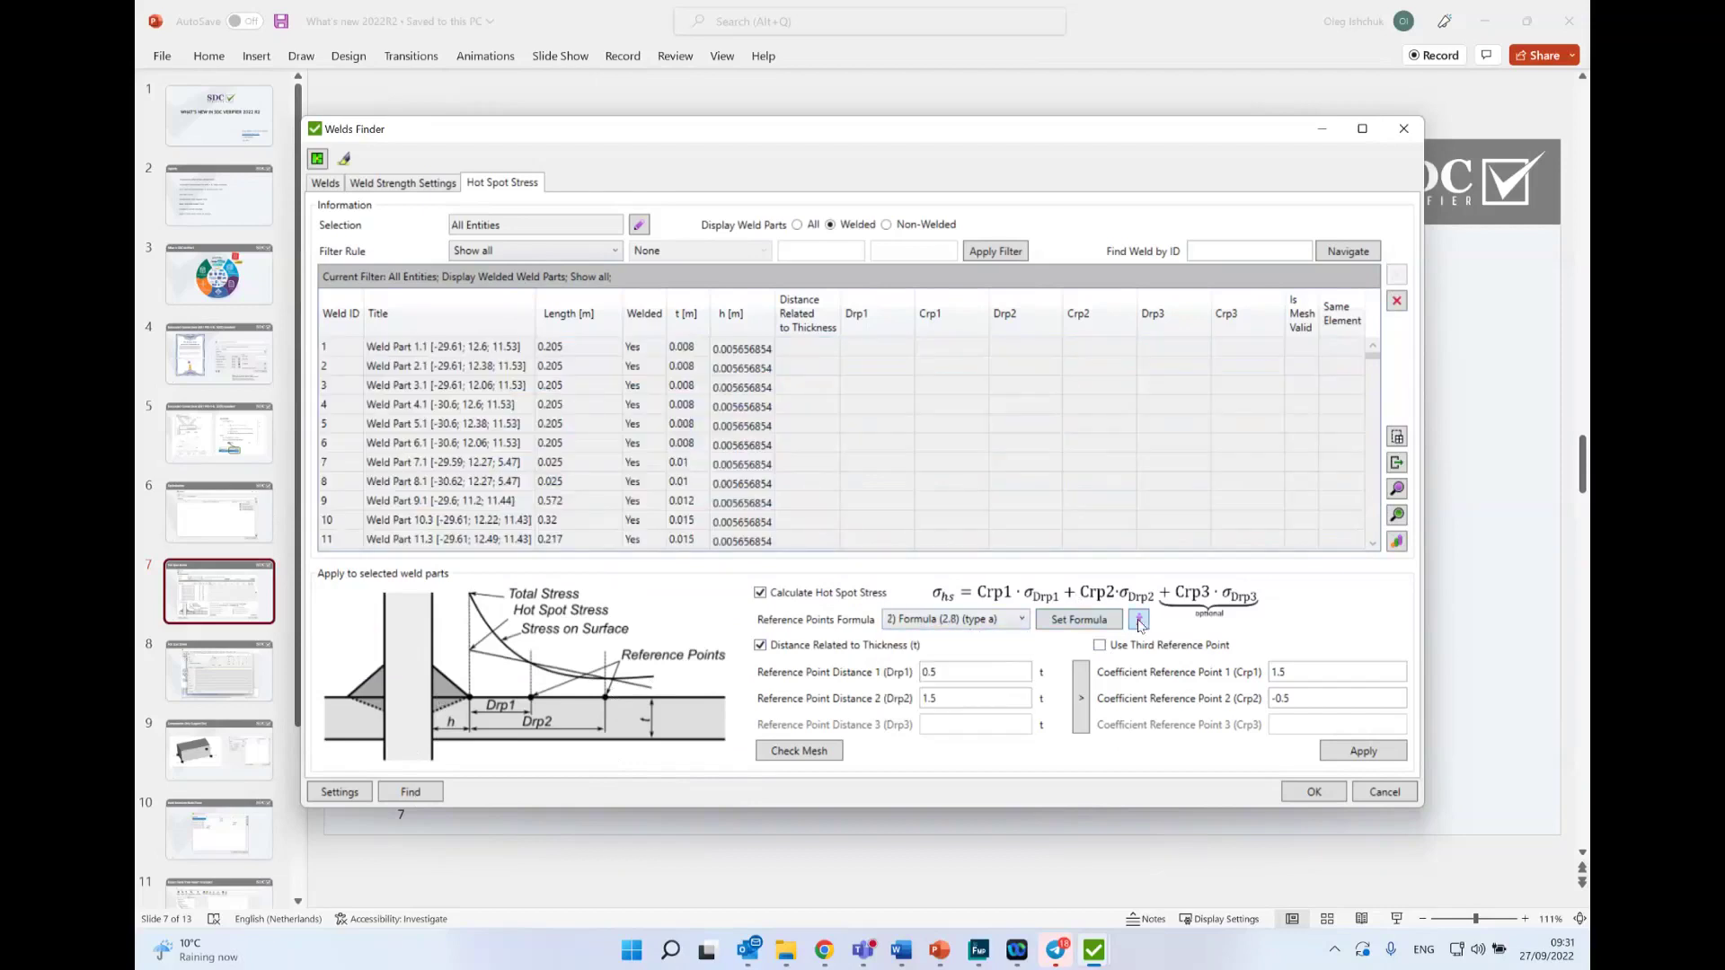
Step: Read the IIW Hot Spot Types reference on extrapolation formulas and mesh types, and return to the Welds Finder
click(1139, 620)
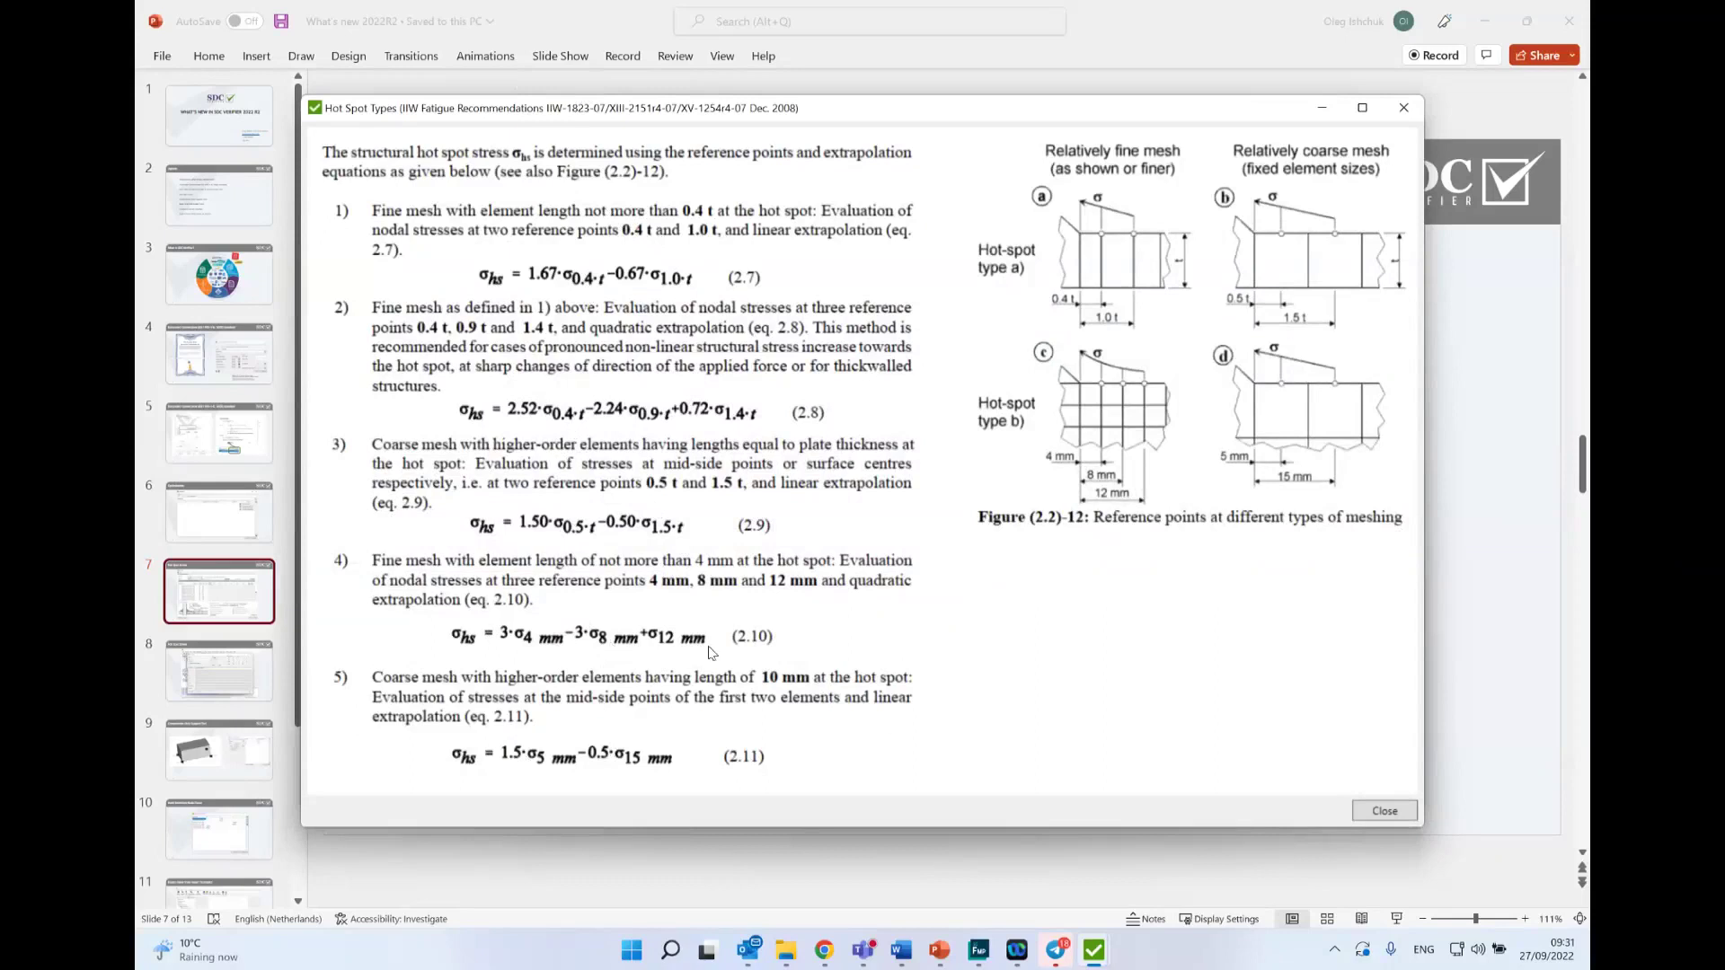
click(1321, 111)
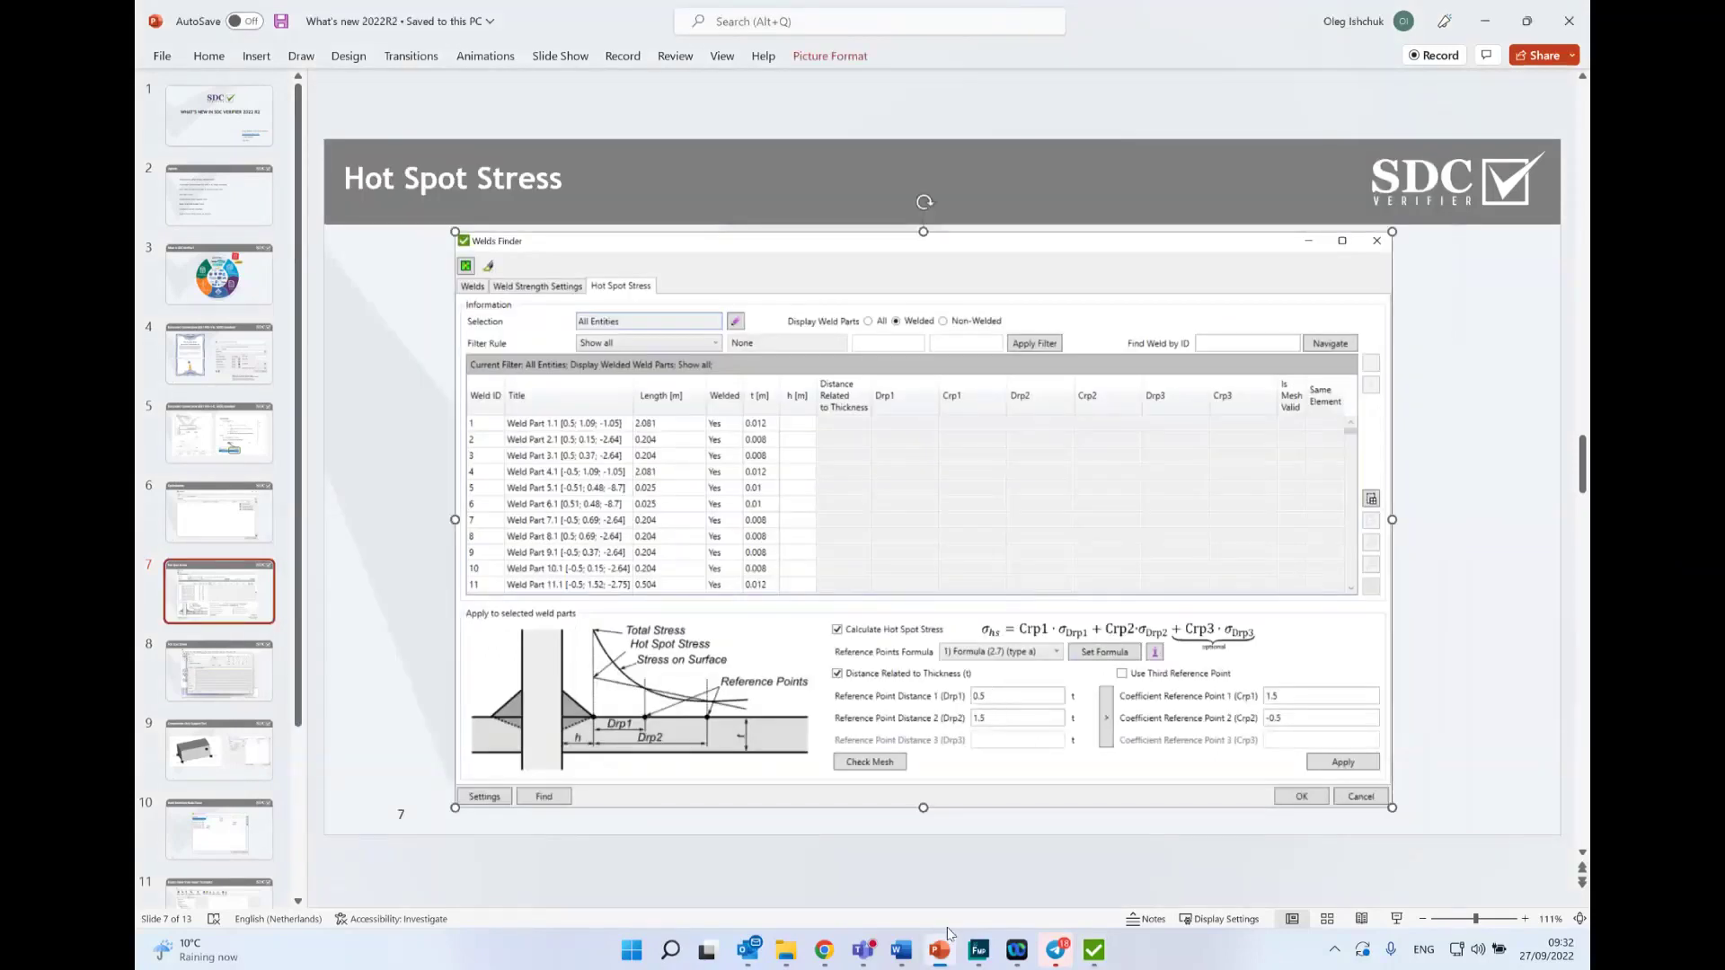
click(1094, 950)
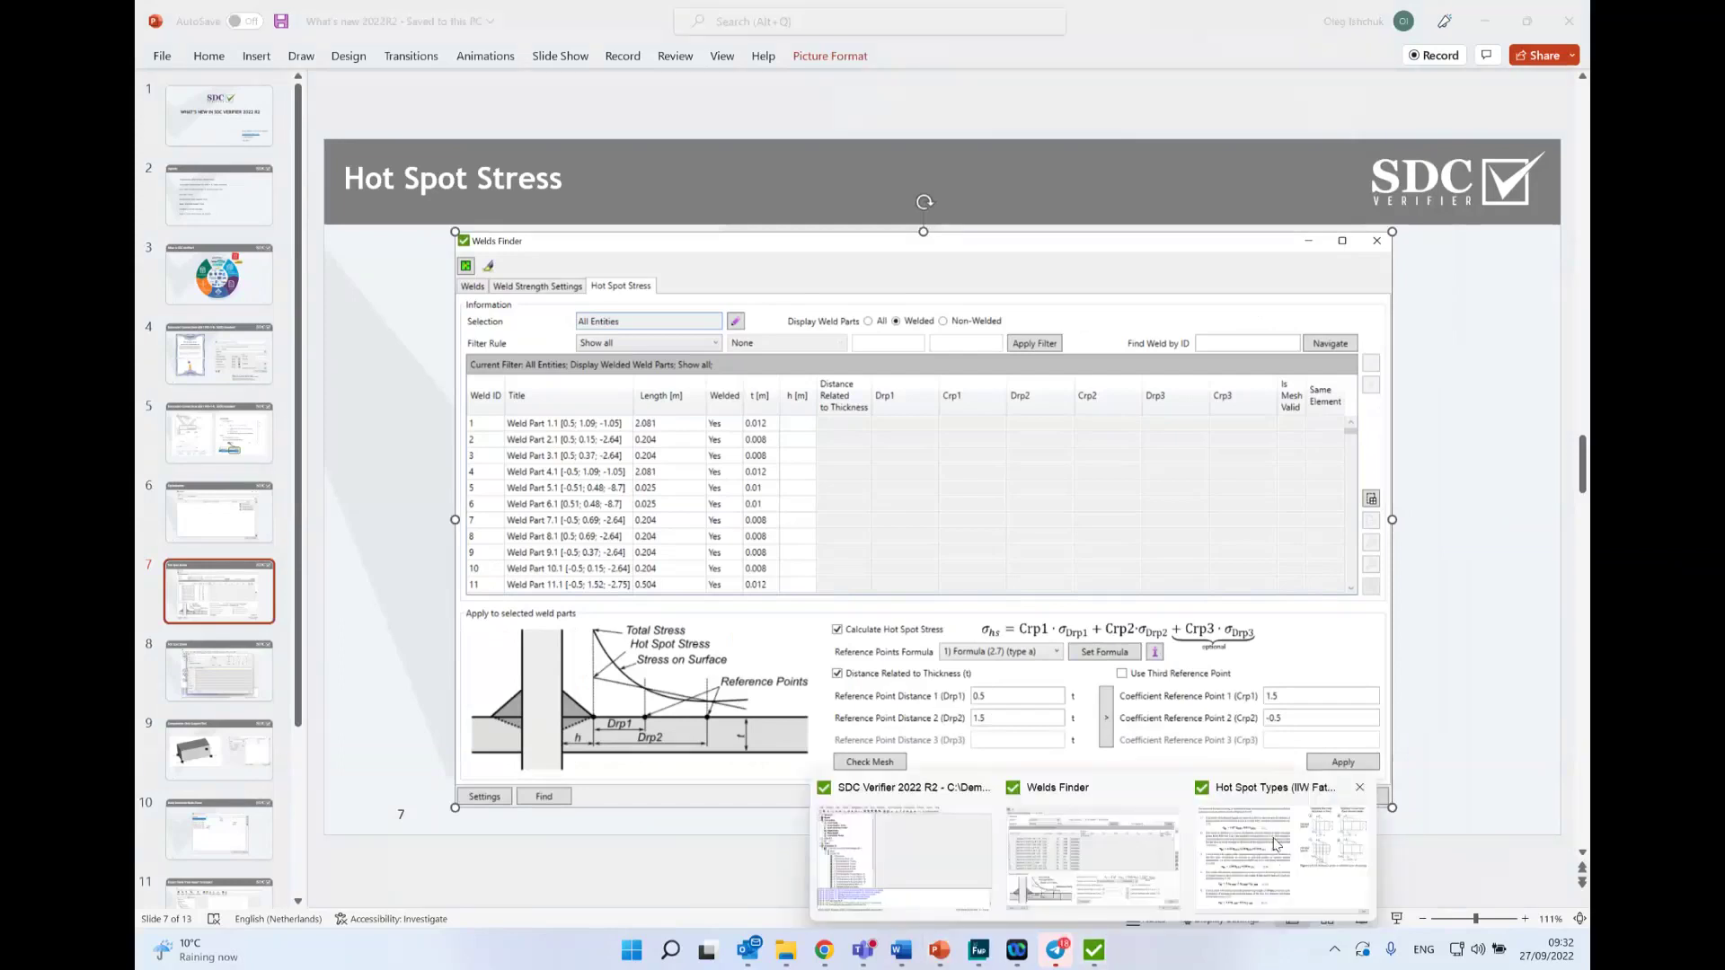
click(1092, 858)
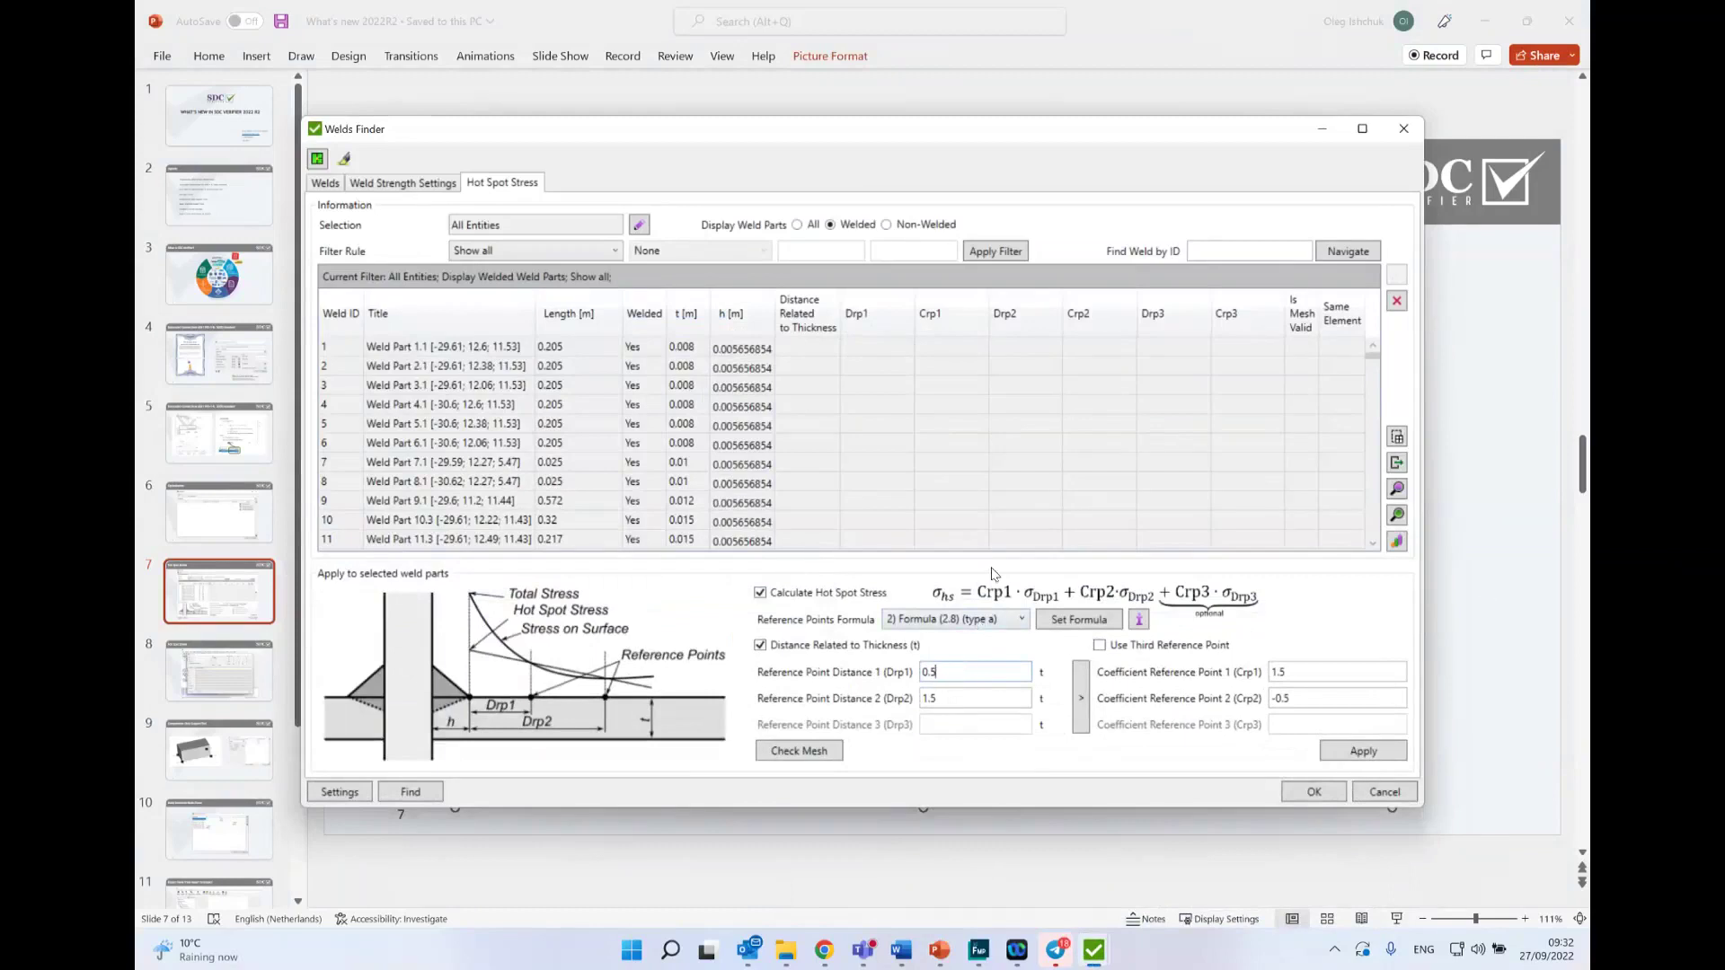
Step: Choose Formula (2.7) (type a) and apply hot spot settings Drp1 0.5, Drp2 1.5, Crp1 1.5 and Crp2 -0.5 to all weld parts
click(1011, 619)
click(952, 637)
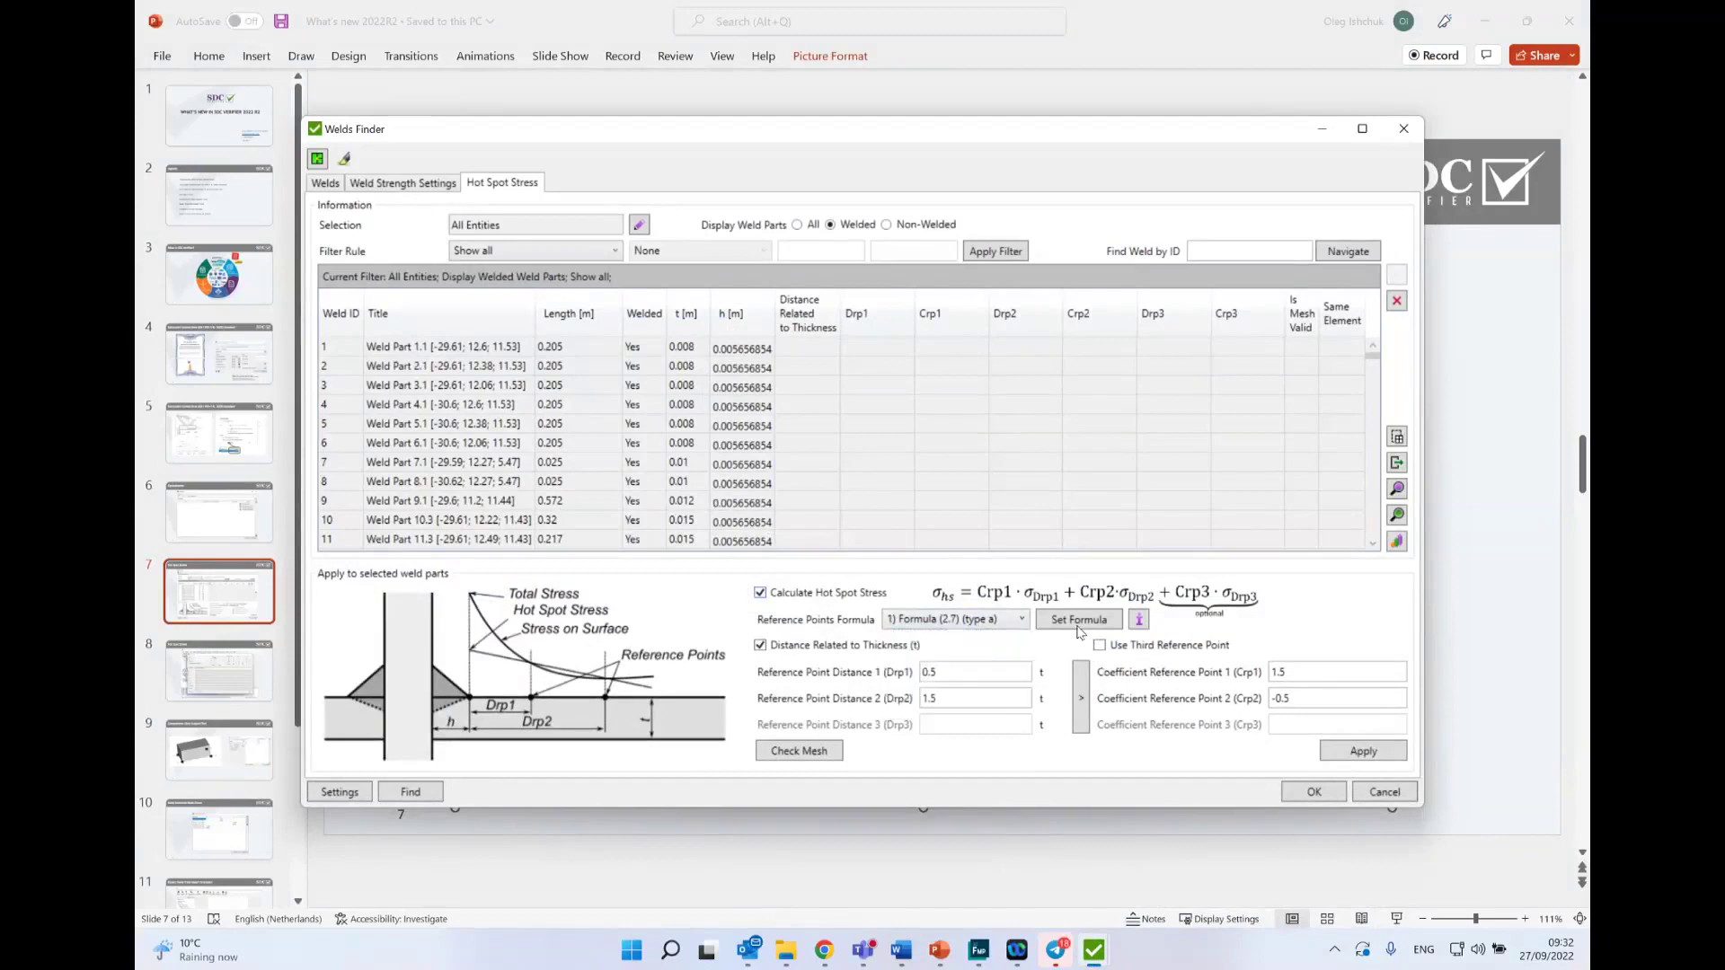
click(543, 462)
key(ctrl+a)
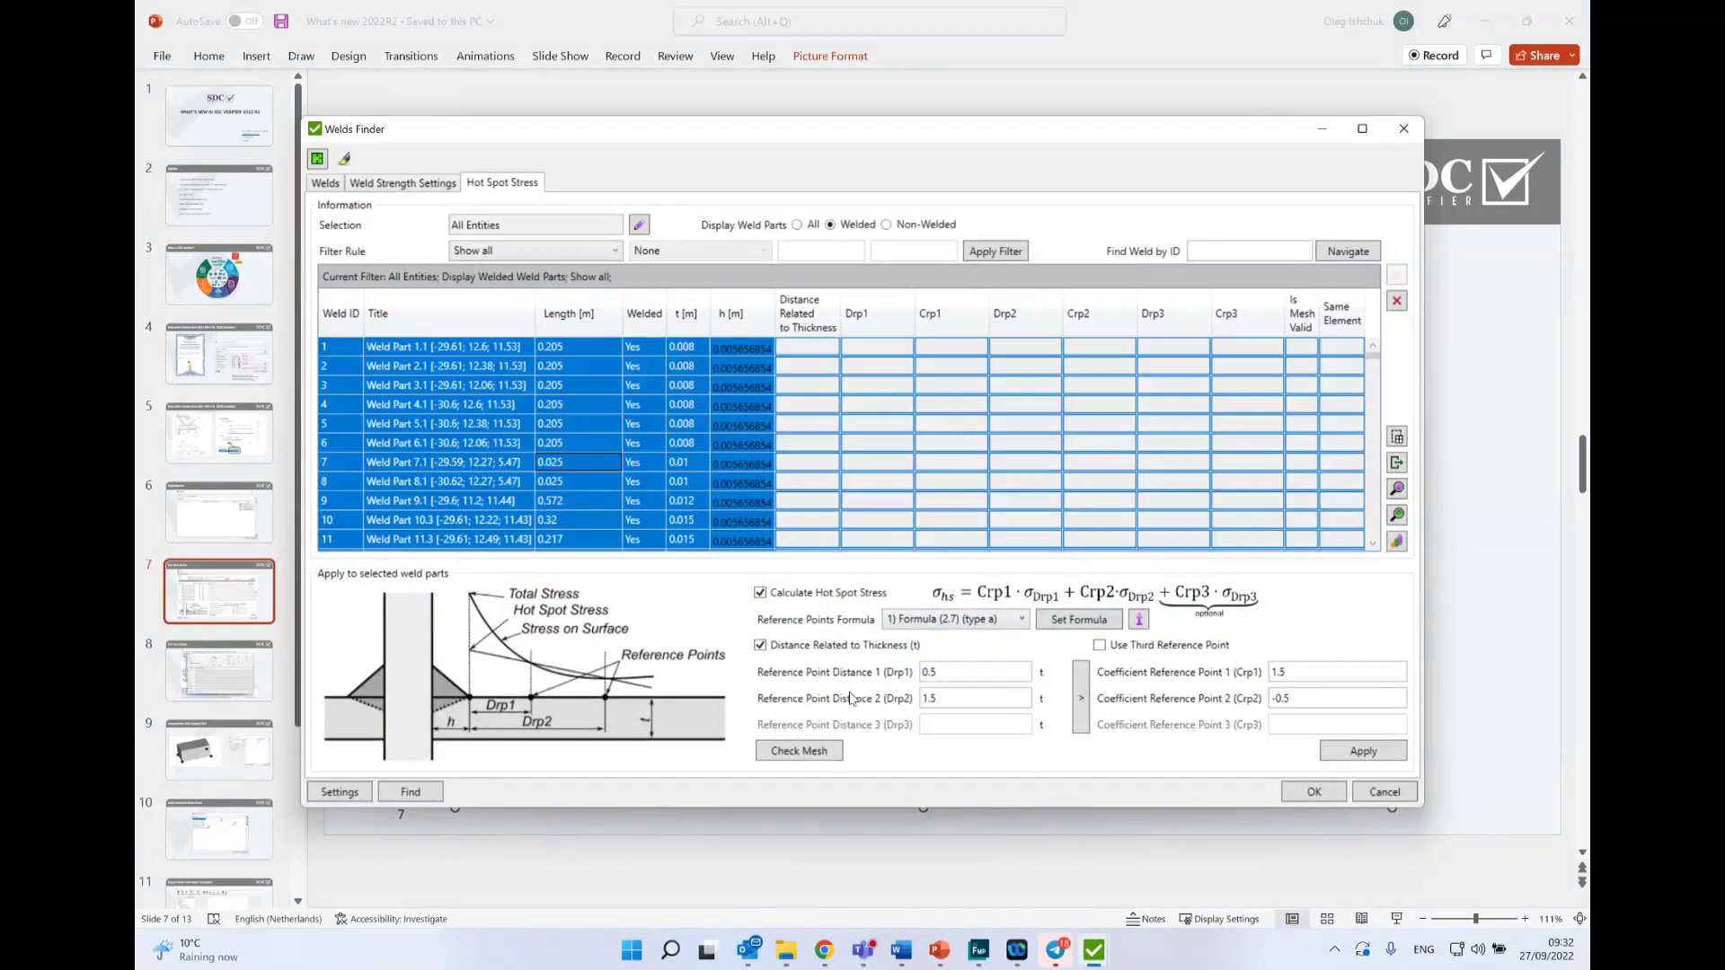
click(1379, 755)
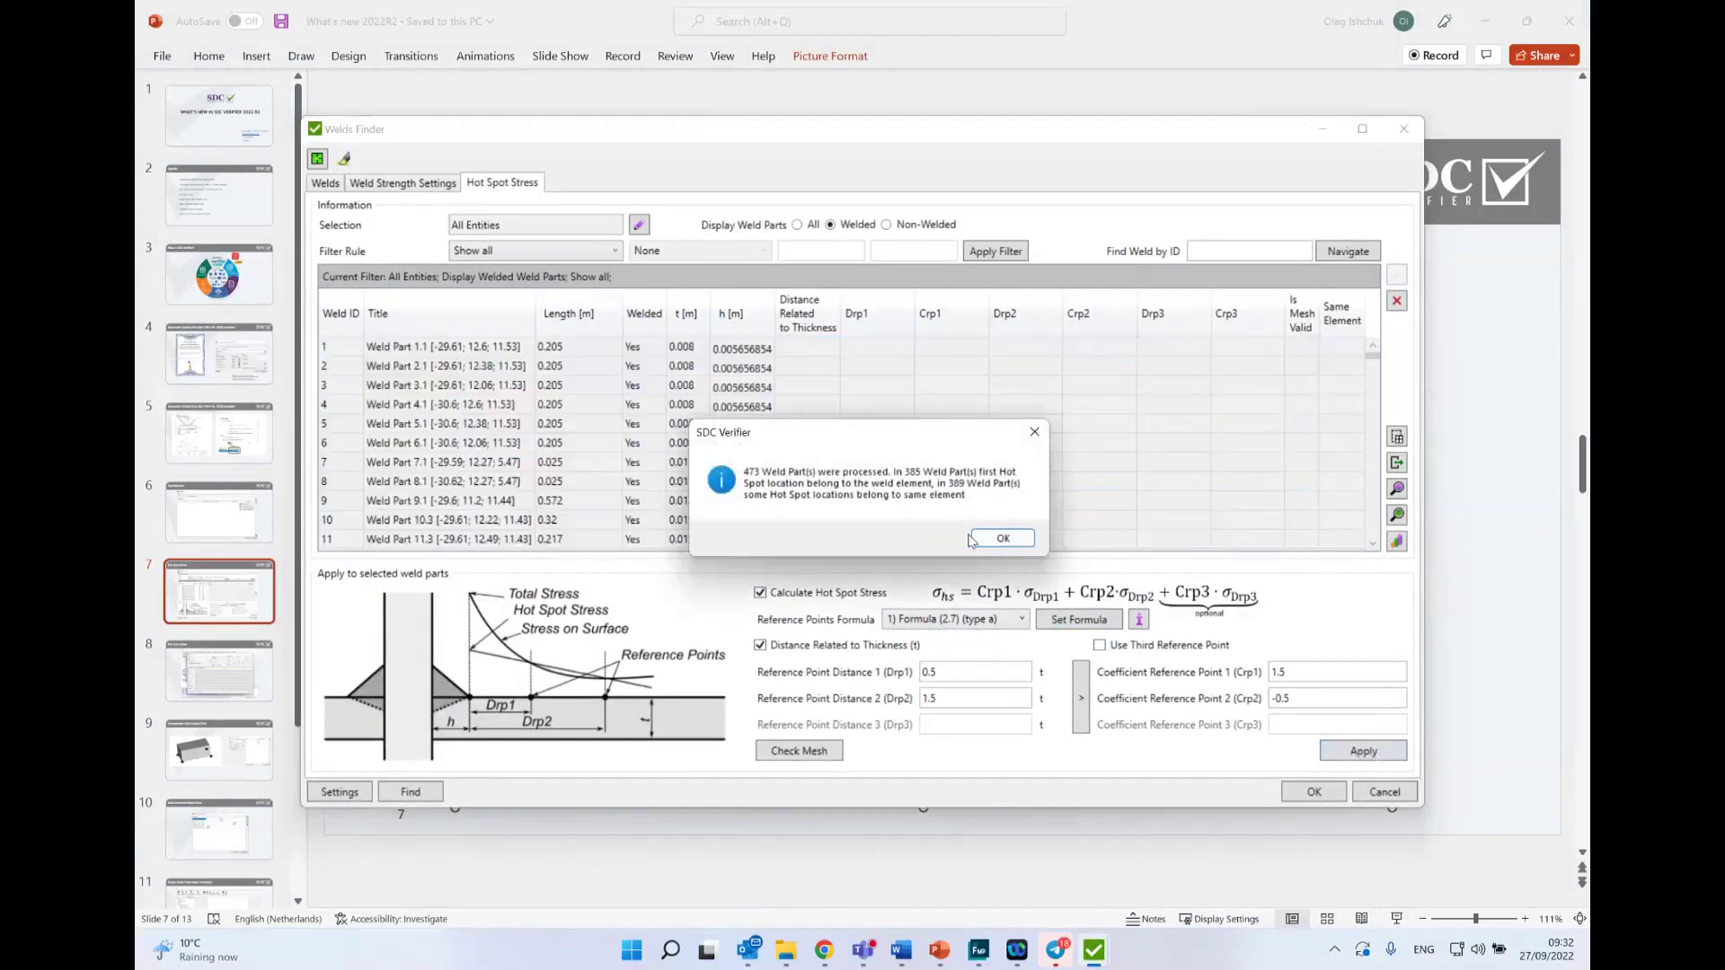
click(983, 539)
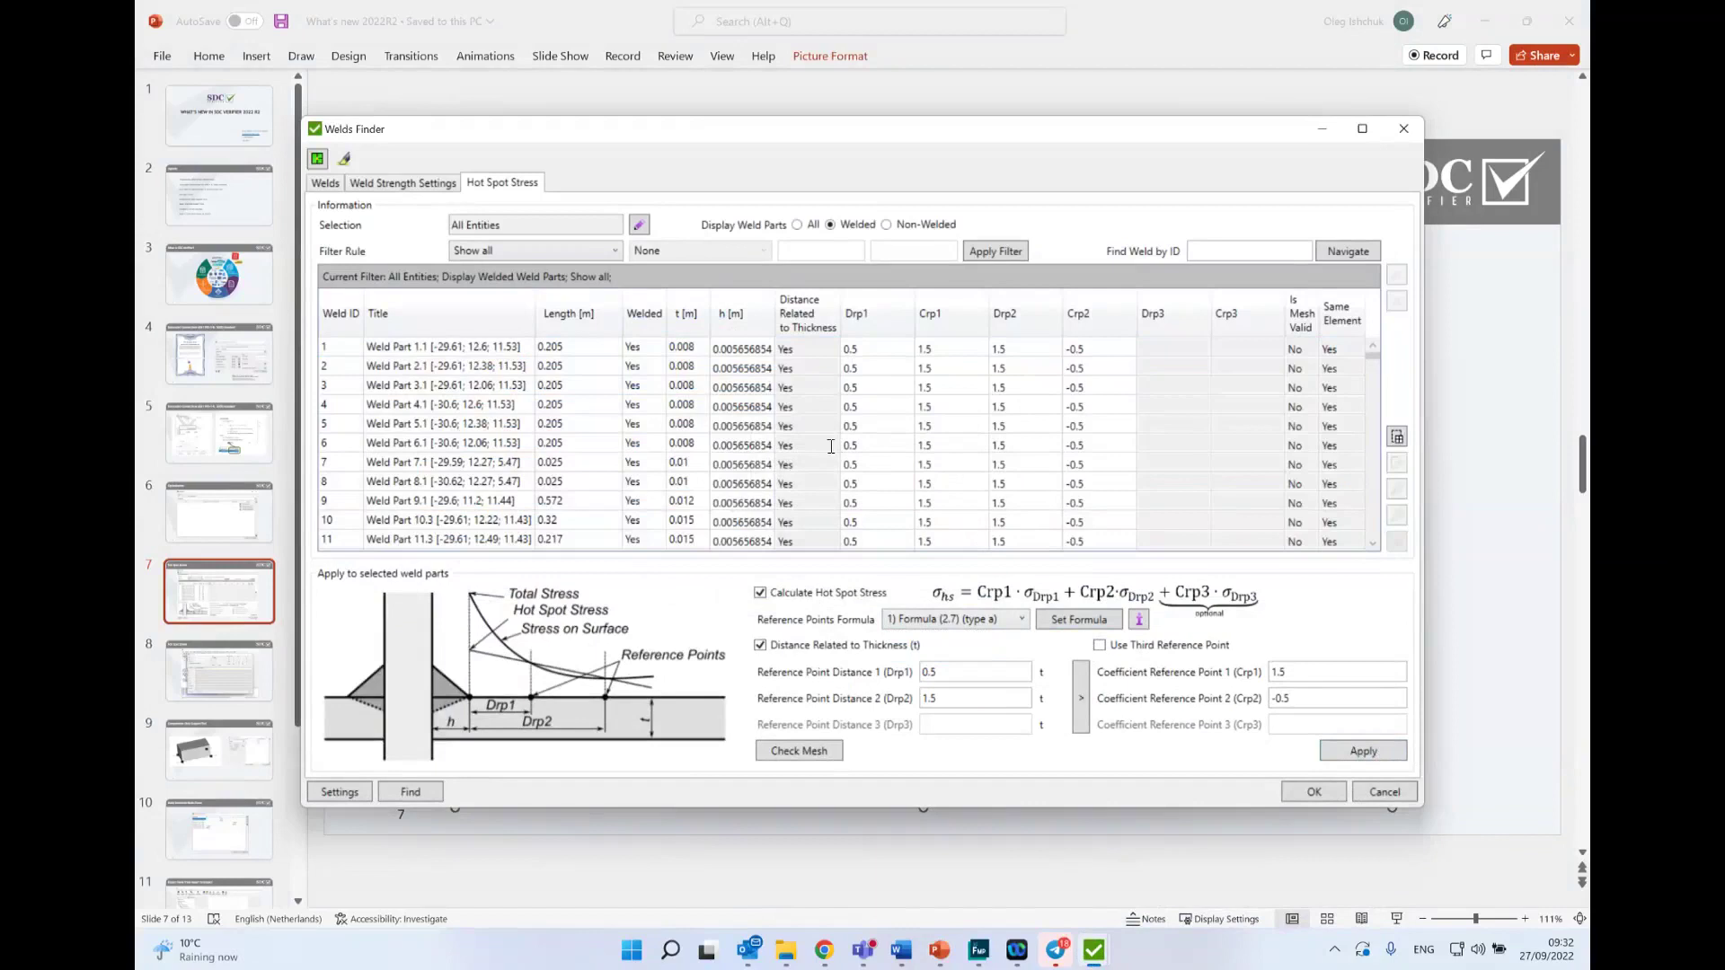
Step: Review the mesh validity and same-element status of the weld parts down to Weld Part 44.3
scroll(1057, 404, down, 9)
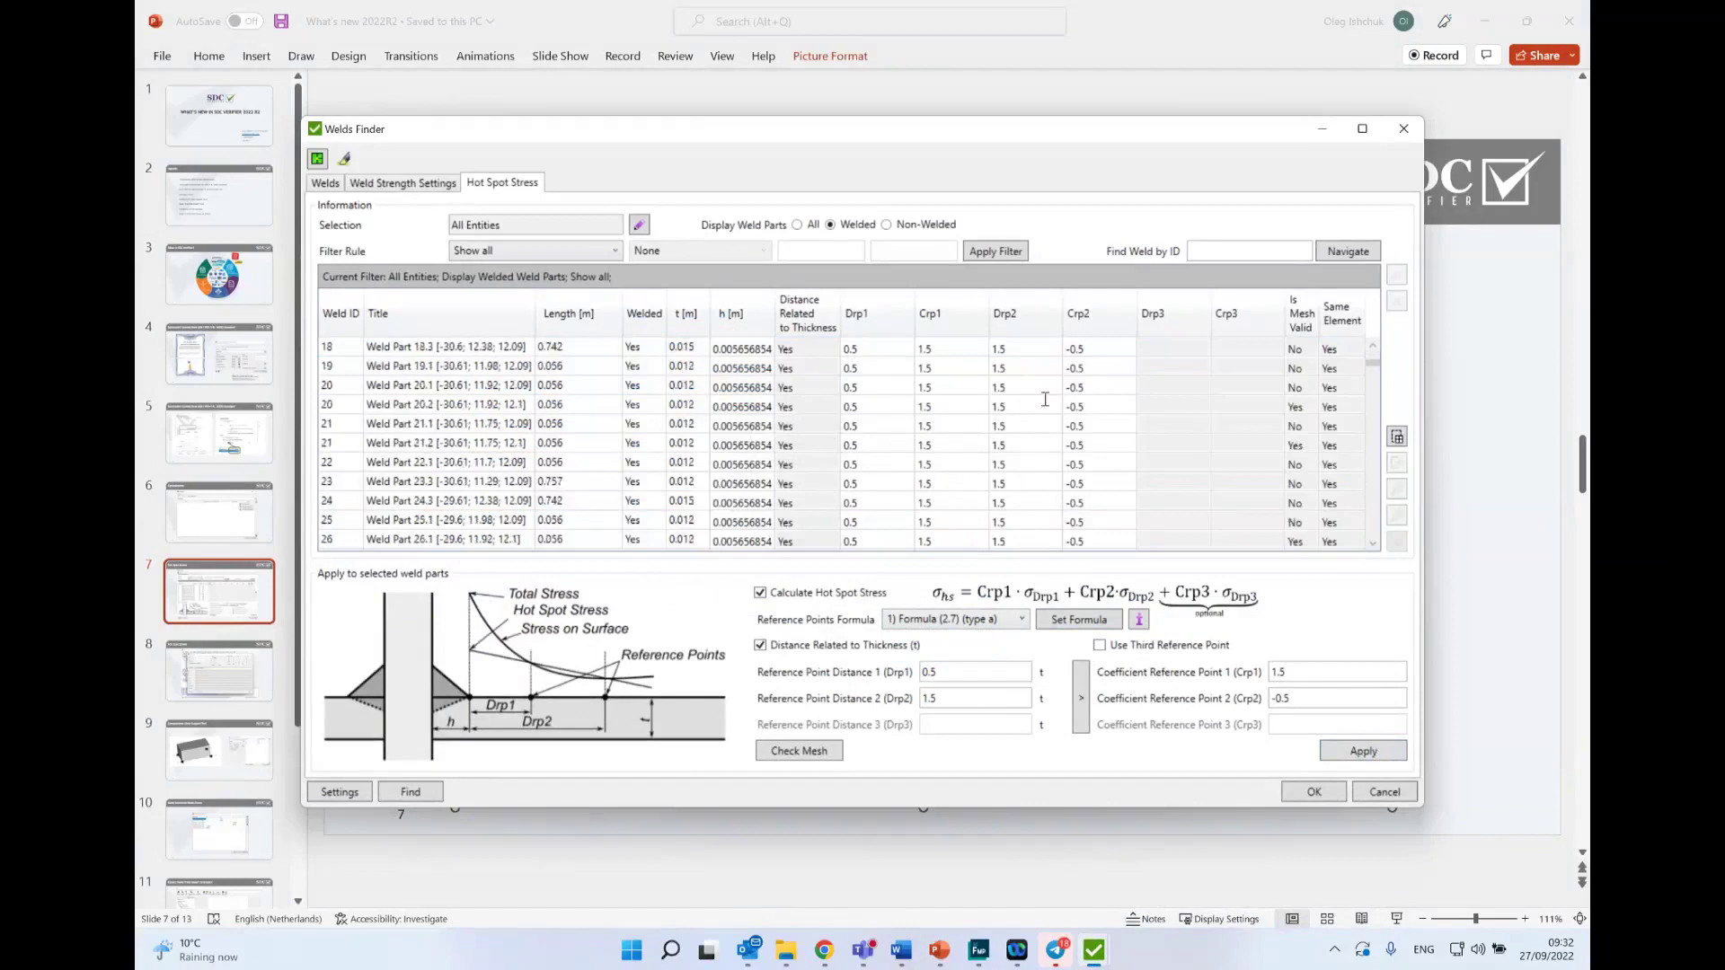
scroll(853, 522, down, 5)
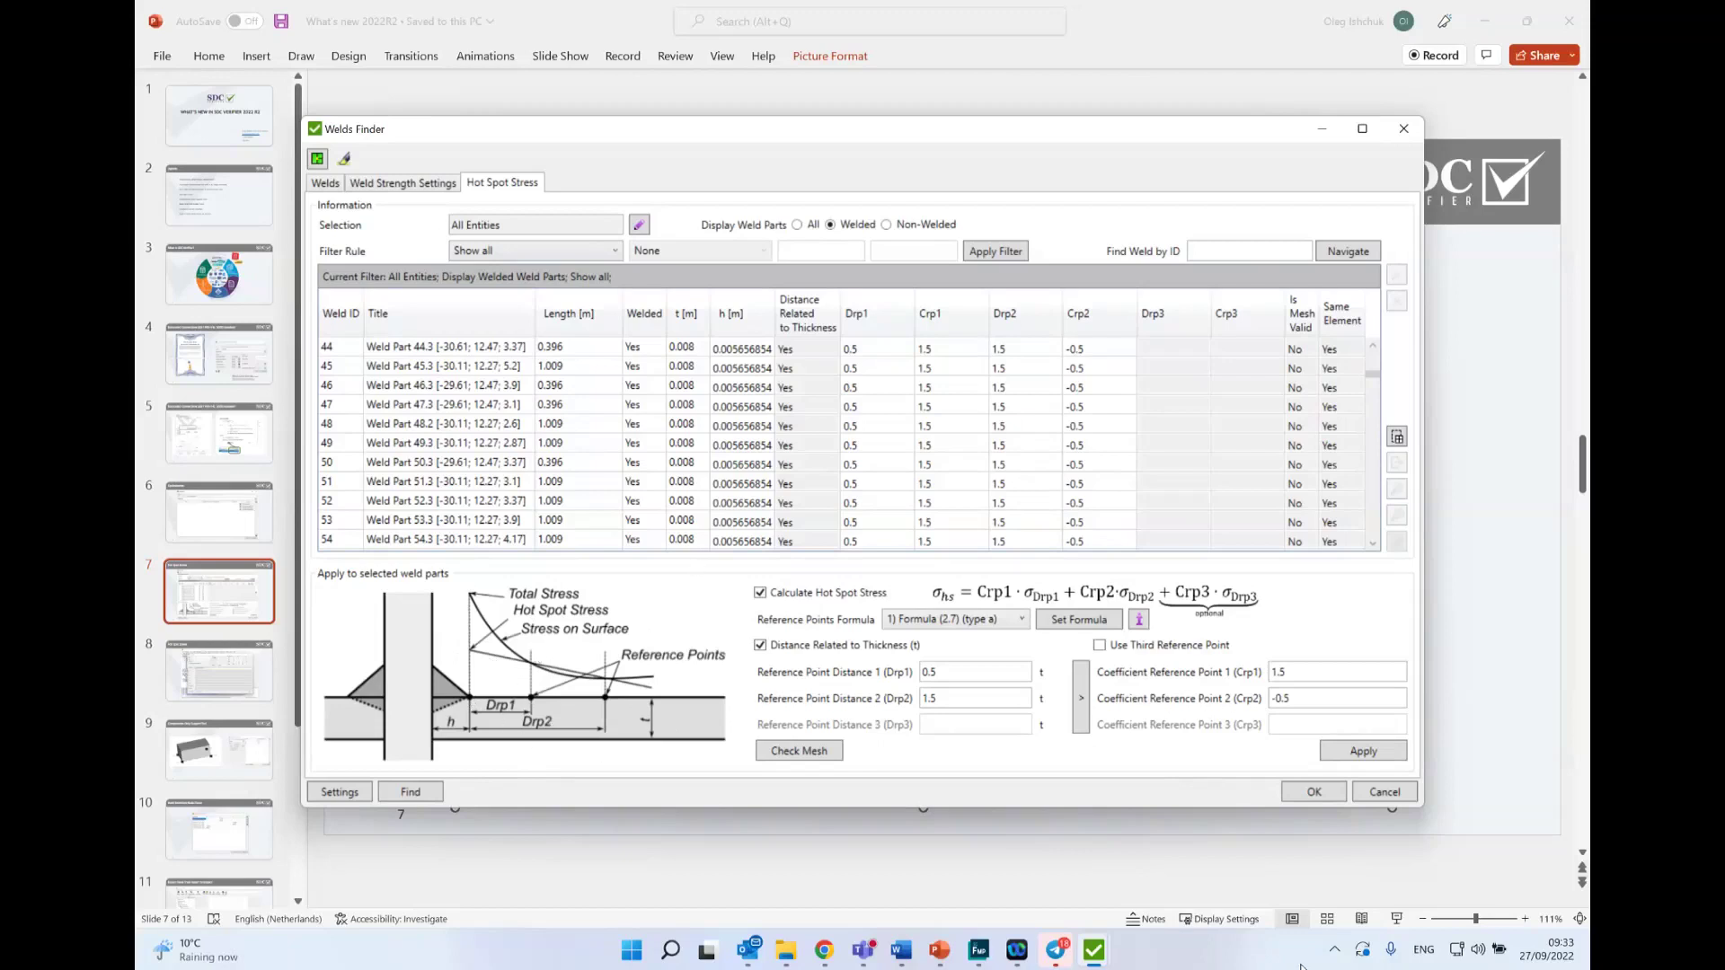
click(1299, 348)
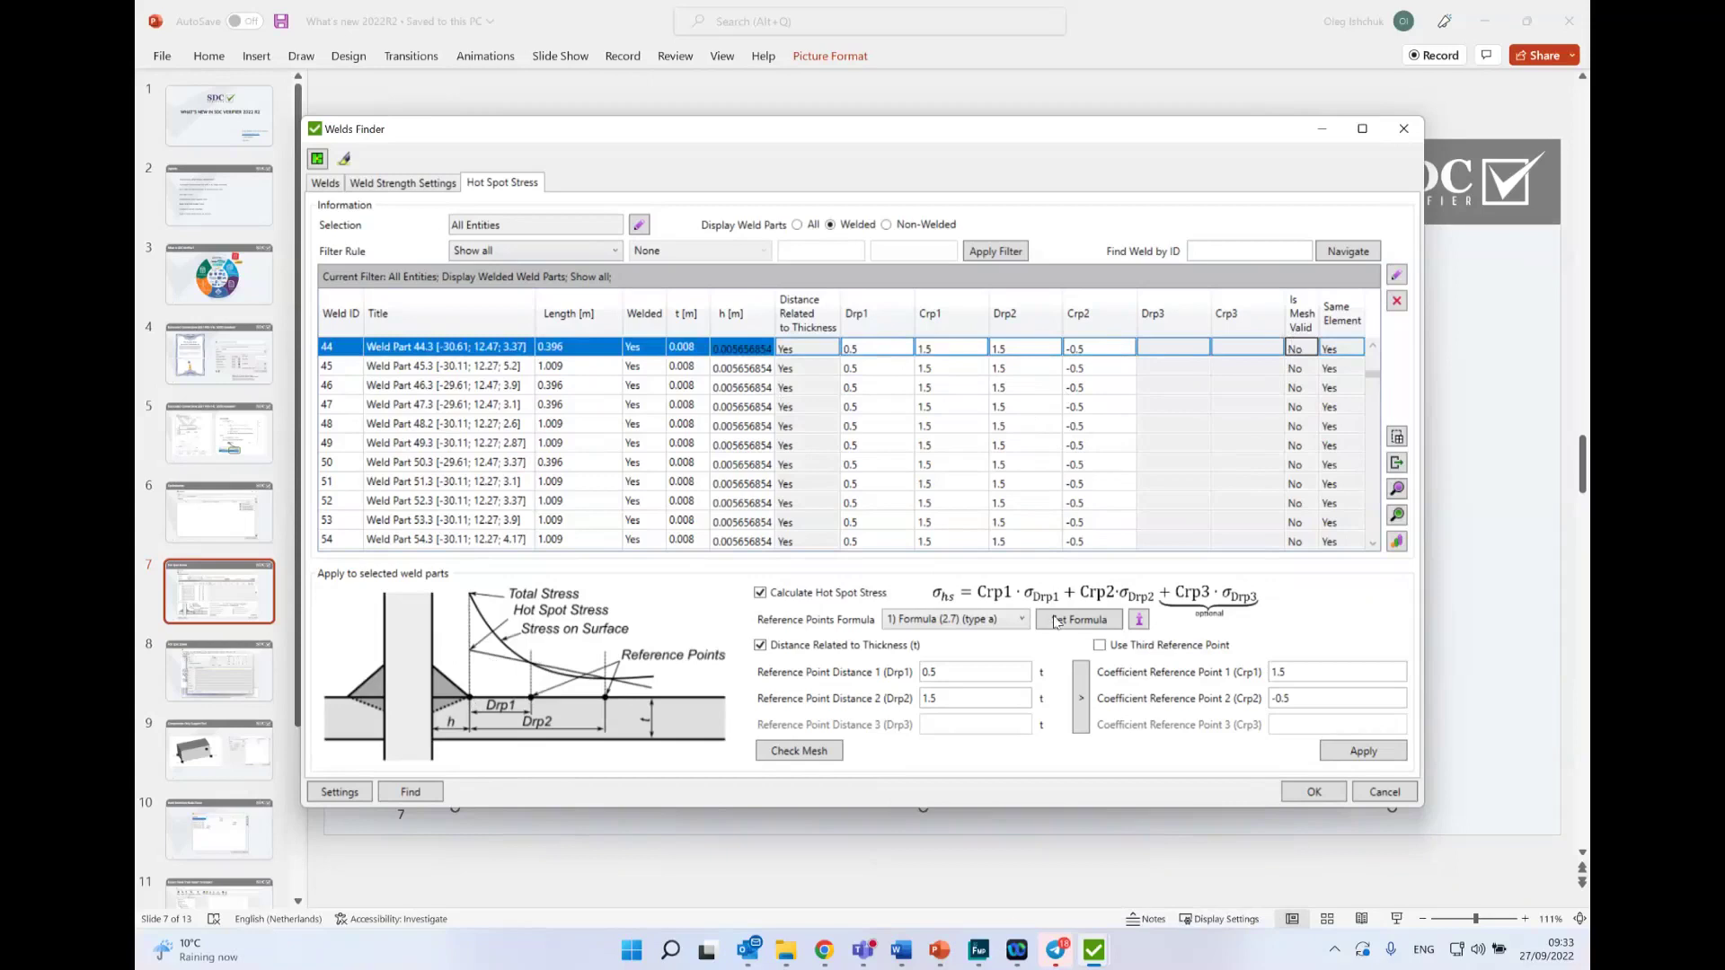
Step: Switch to Femap and display the welds model without contours and with filled edges so the mesh shows
click(973, 874)
click(979, 950)
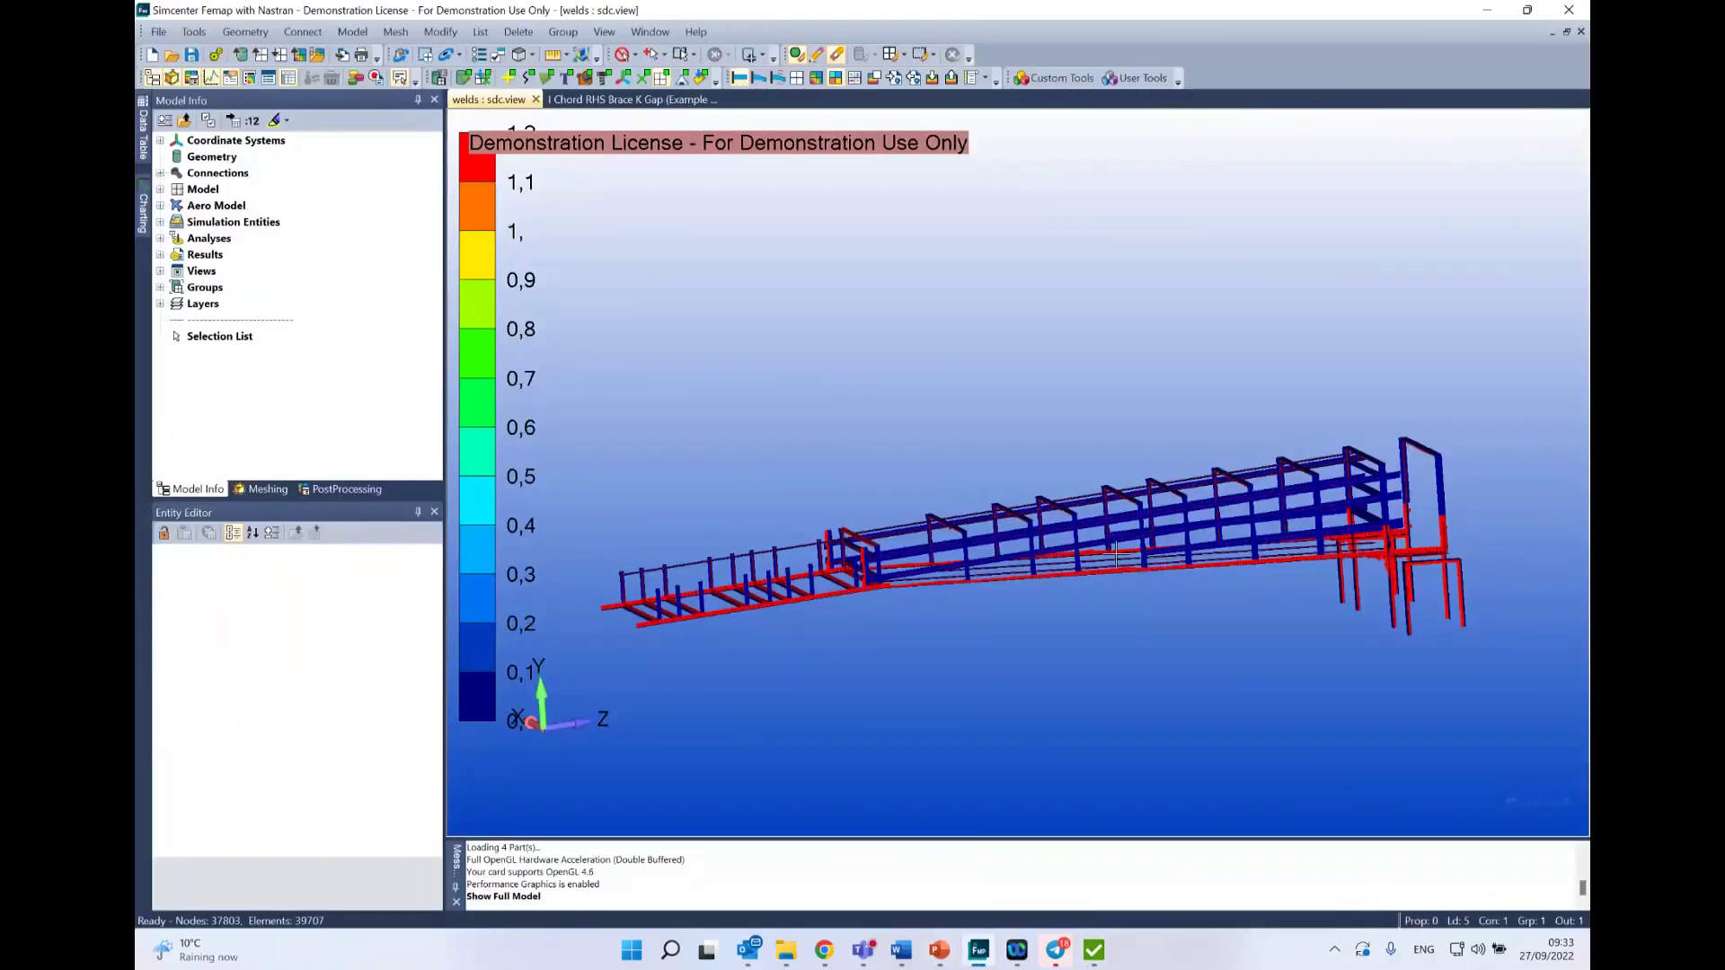
scroll(1116, 557, up, 3)
click(798, 77)
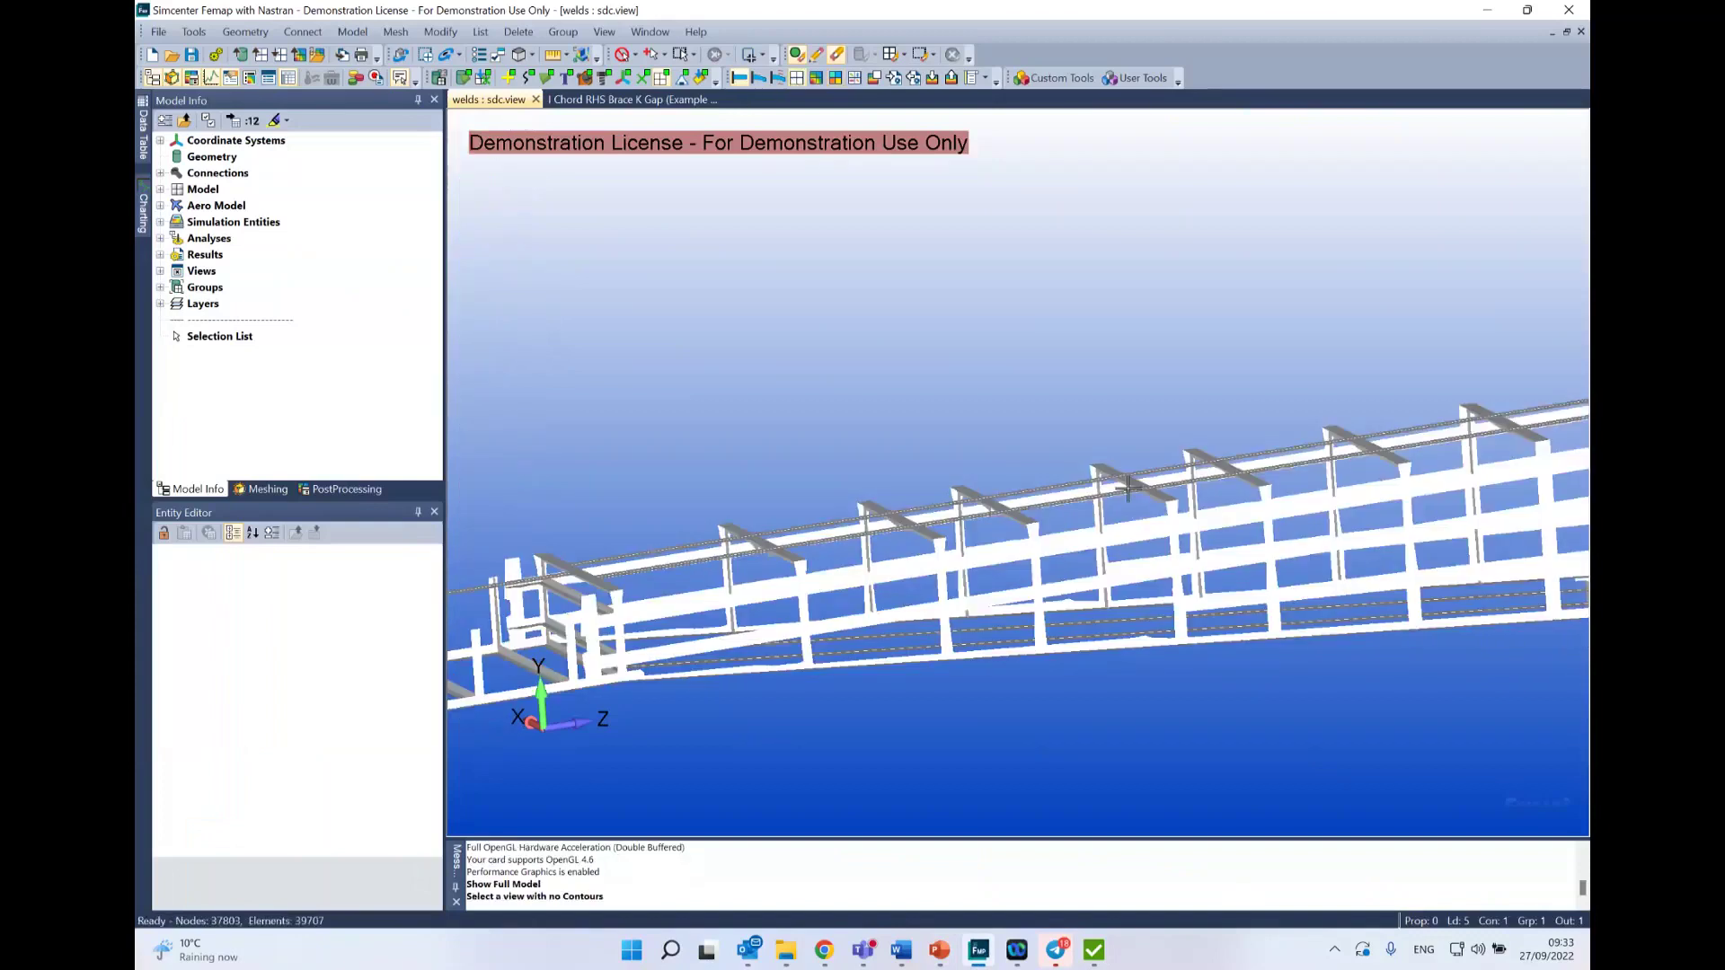
click(1538, 924)
click(1453, 861)
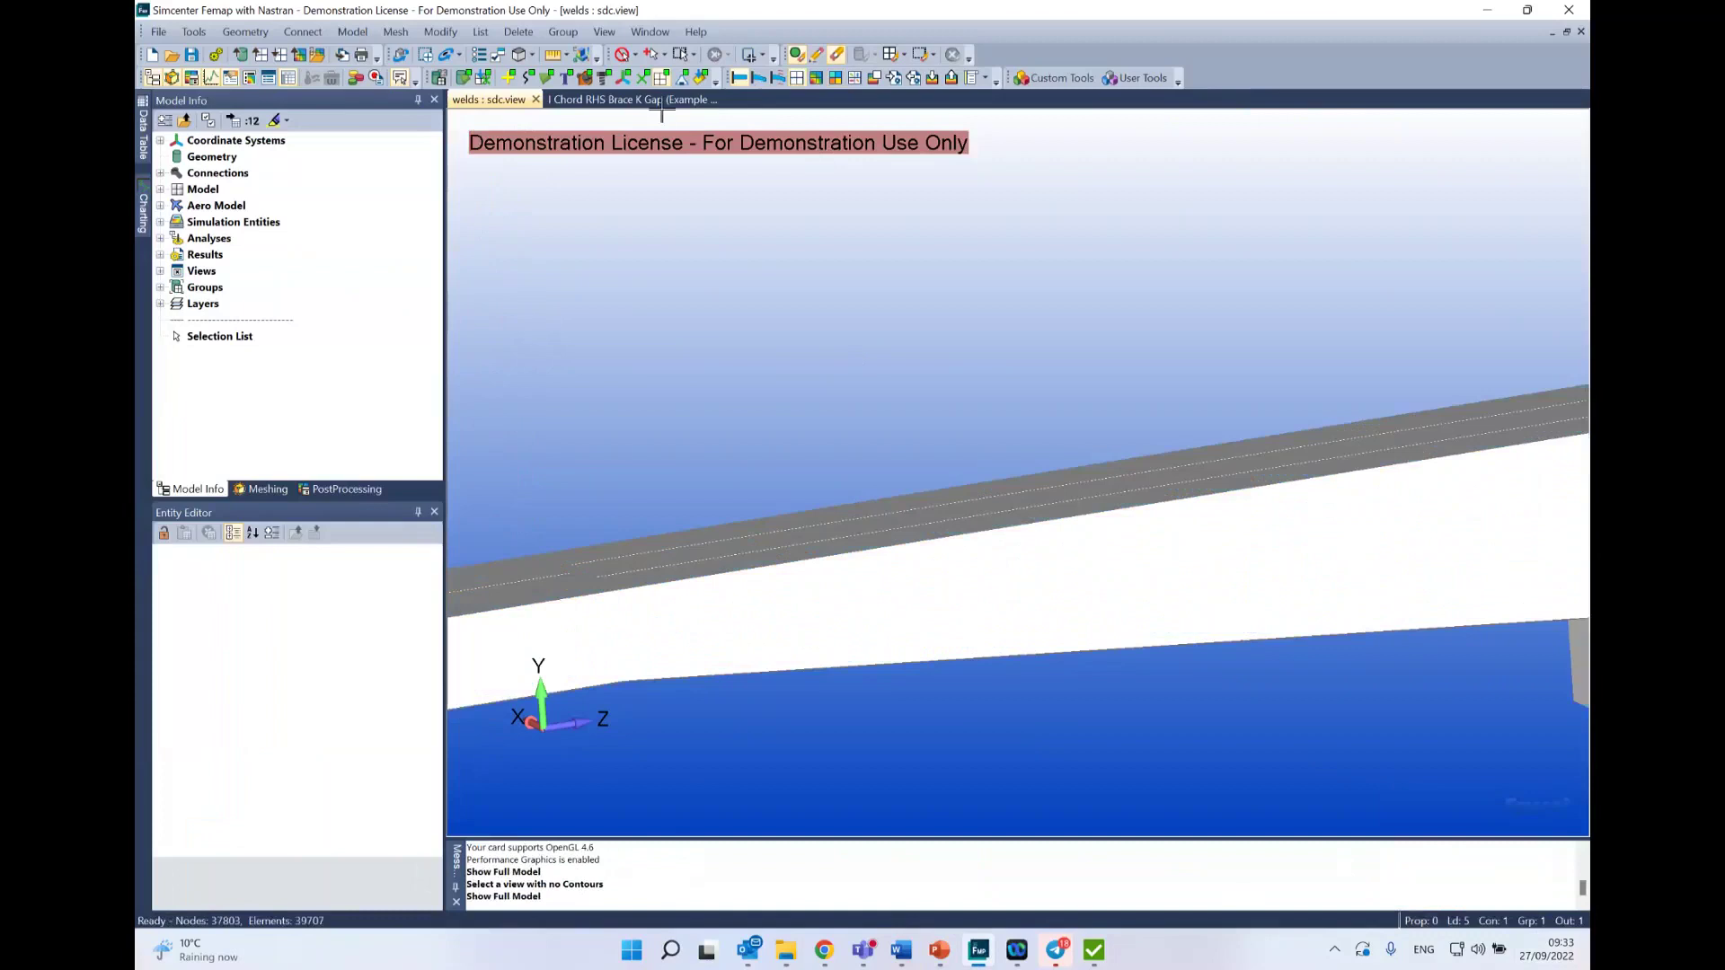
click(531, 54)
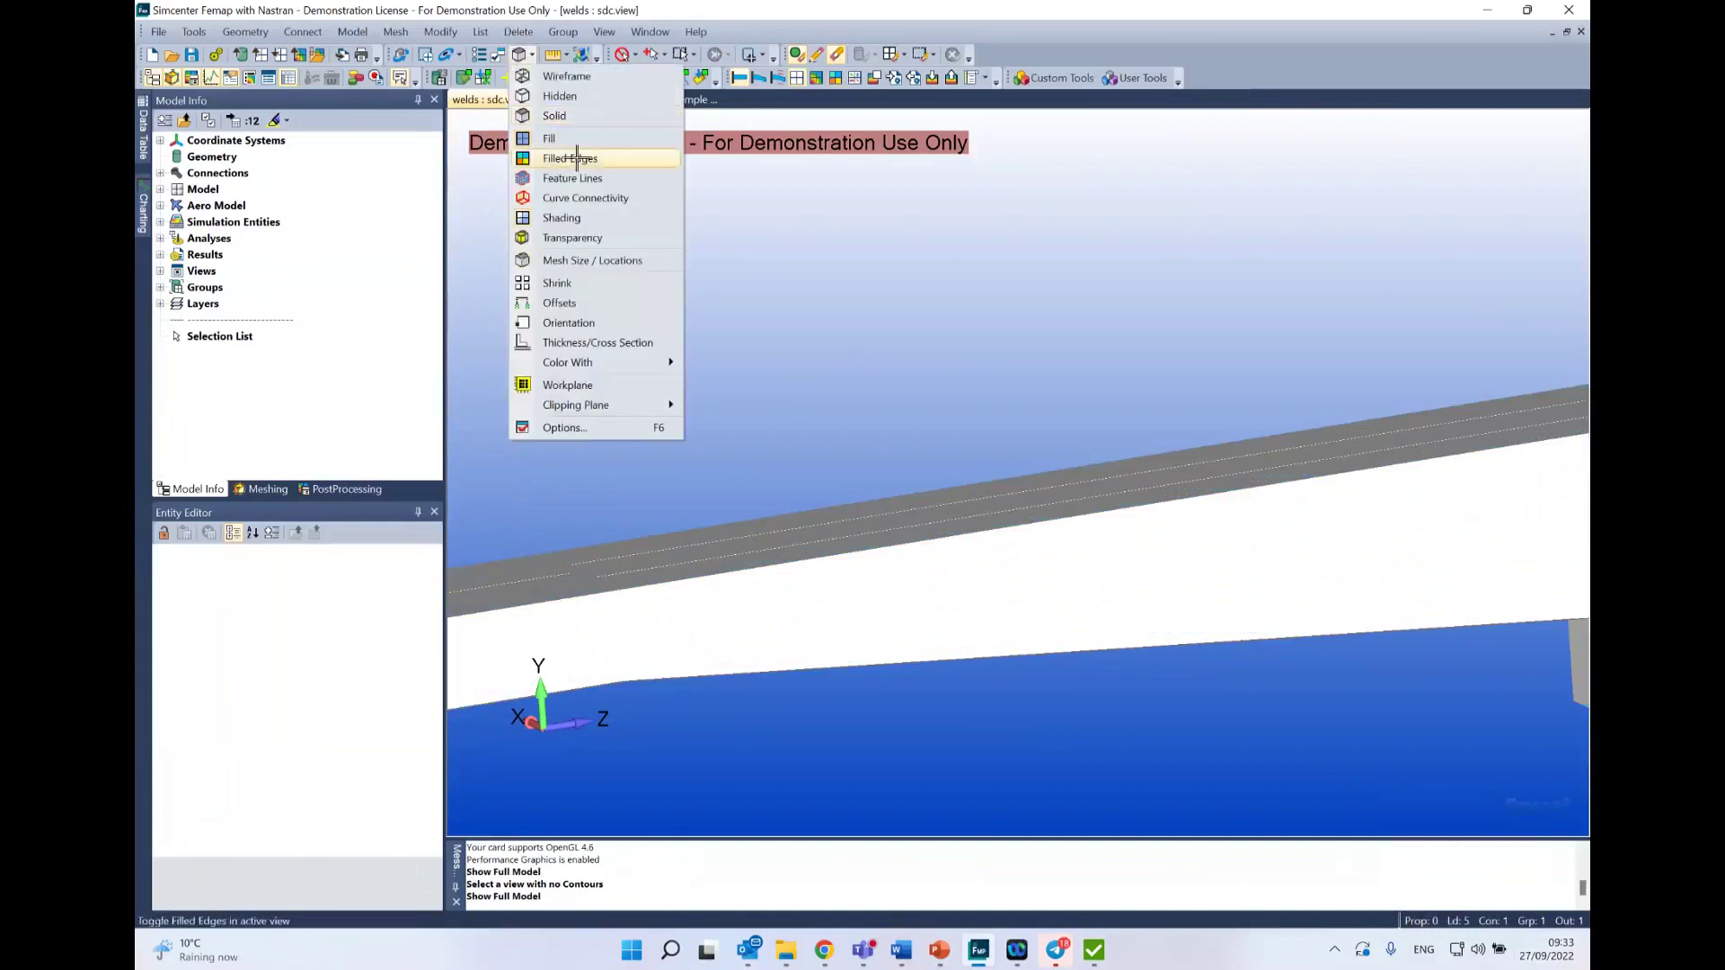
click(558, 154)
Step: Examine the element mesh around the curved bracket plates where the box beam meets the girder
scroll(1047, 629, up, 6)
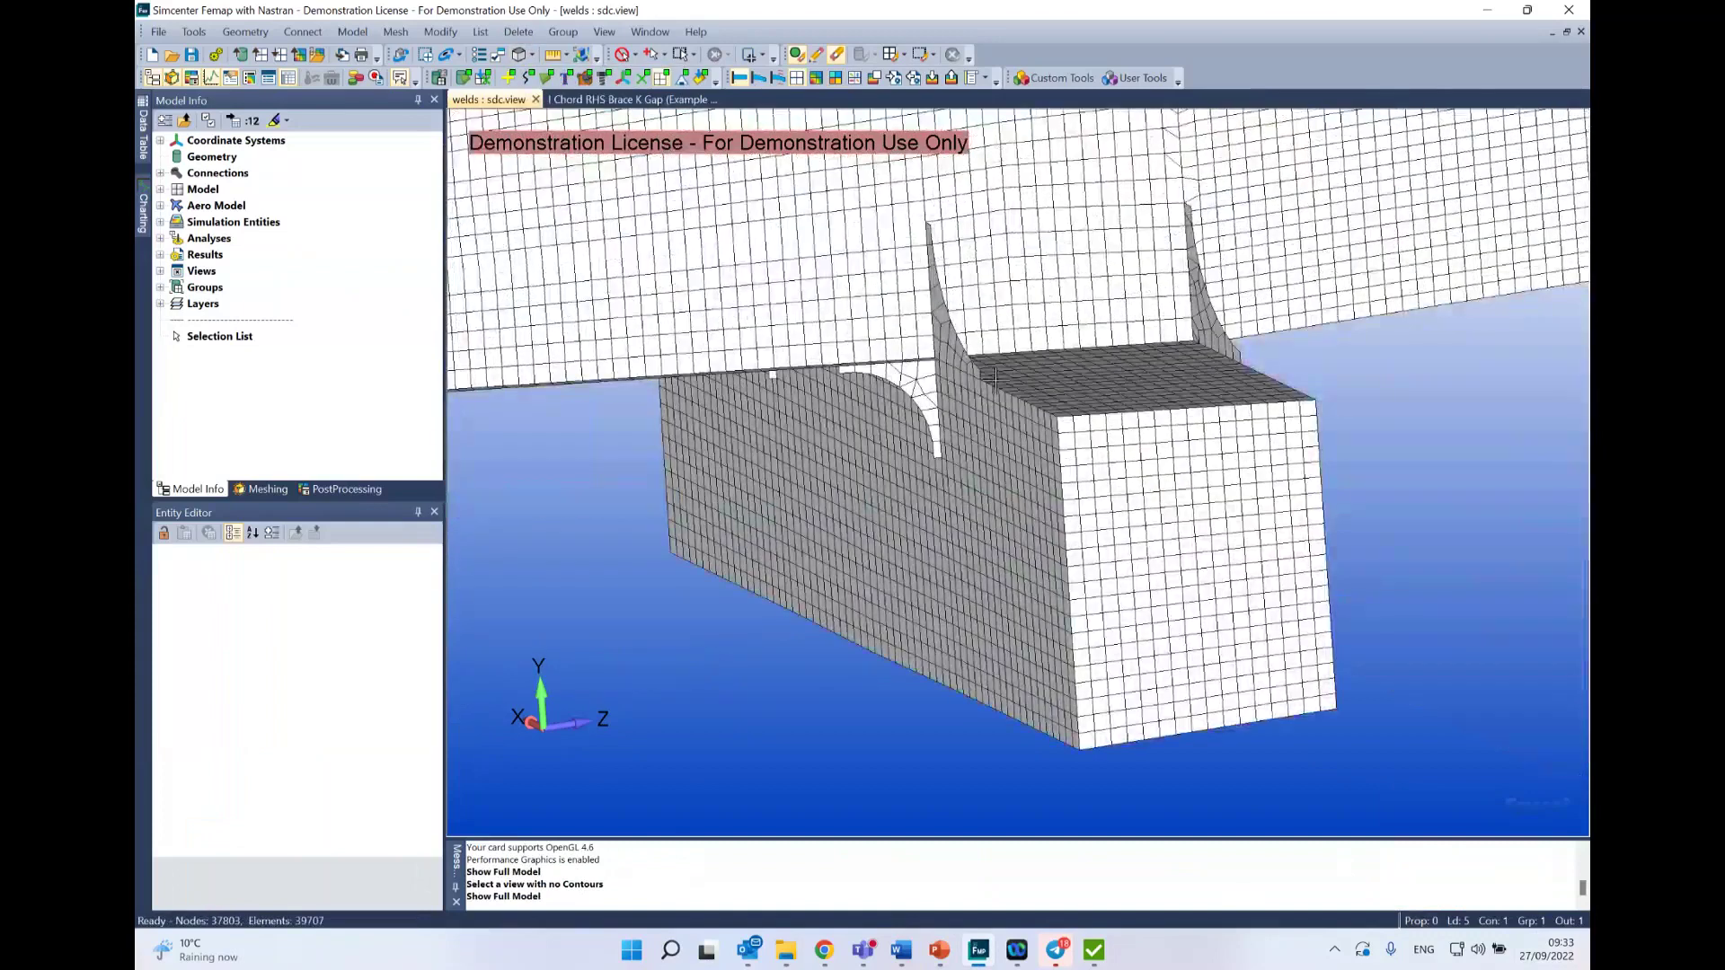
scroll(958, 362, up, 5)
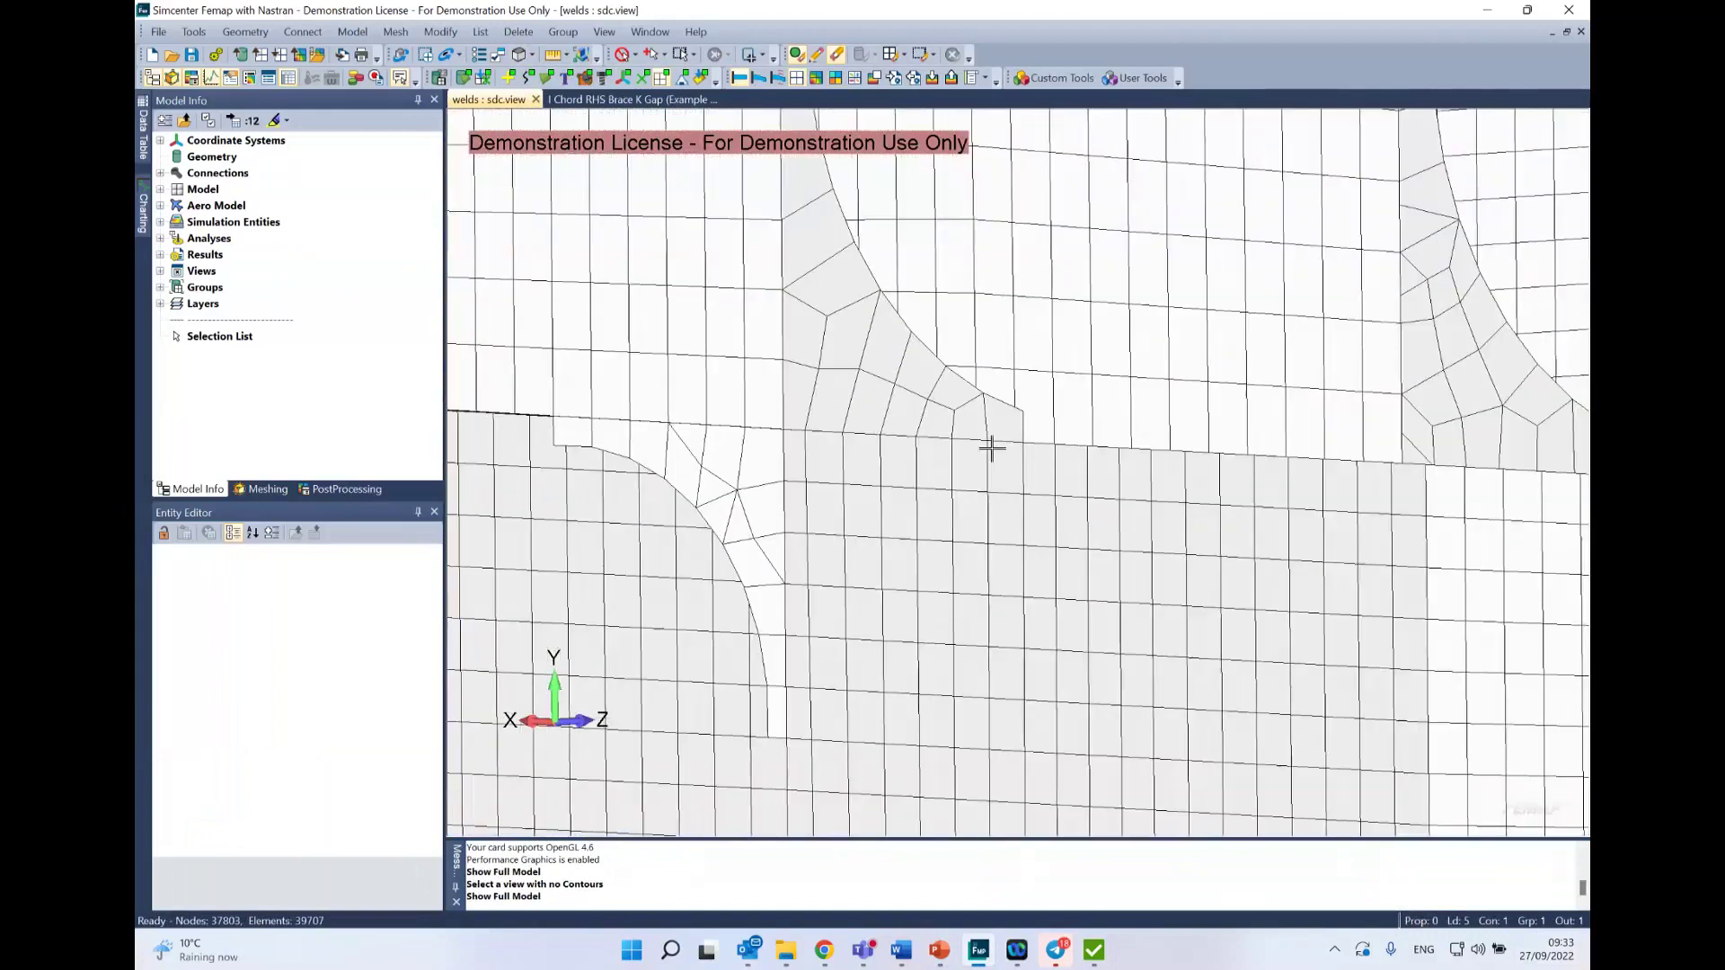
middle_drag(978, 497, 966, 544)
middle_drag(1070, 489, 1033, 467)
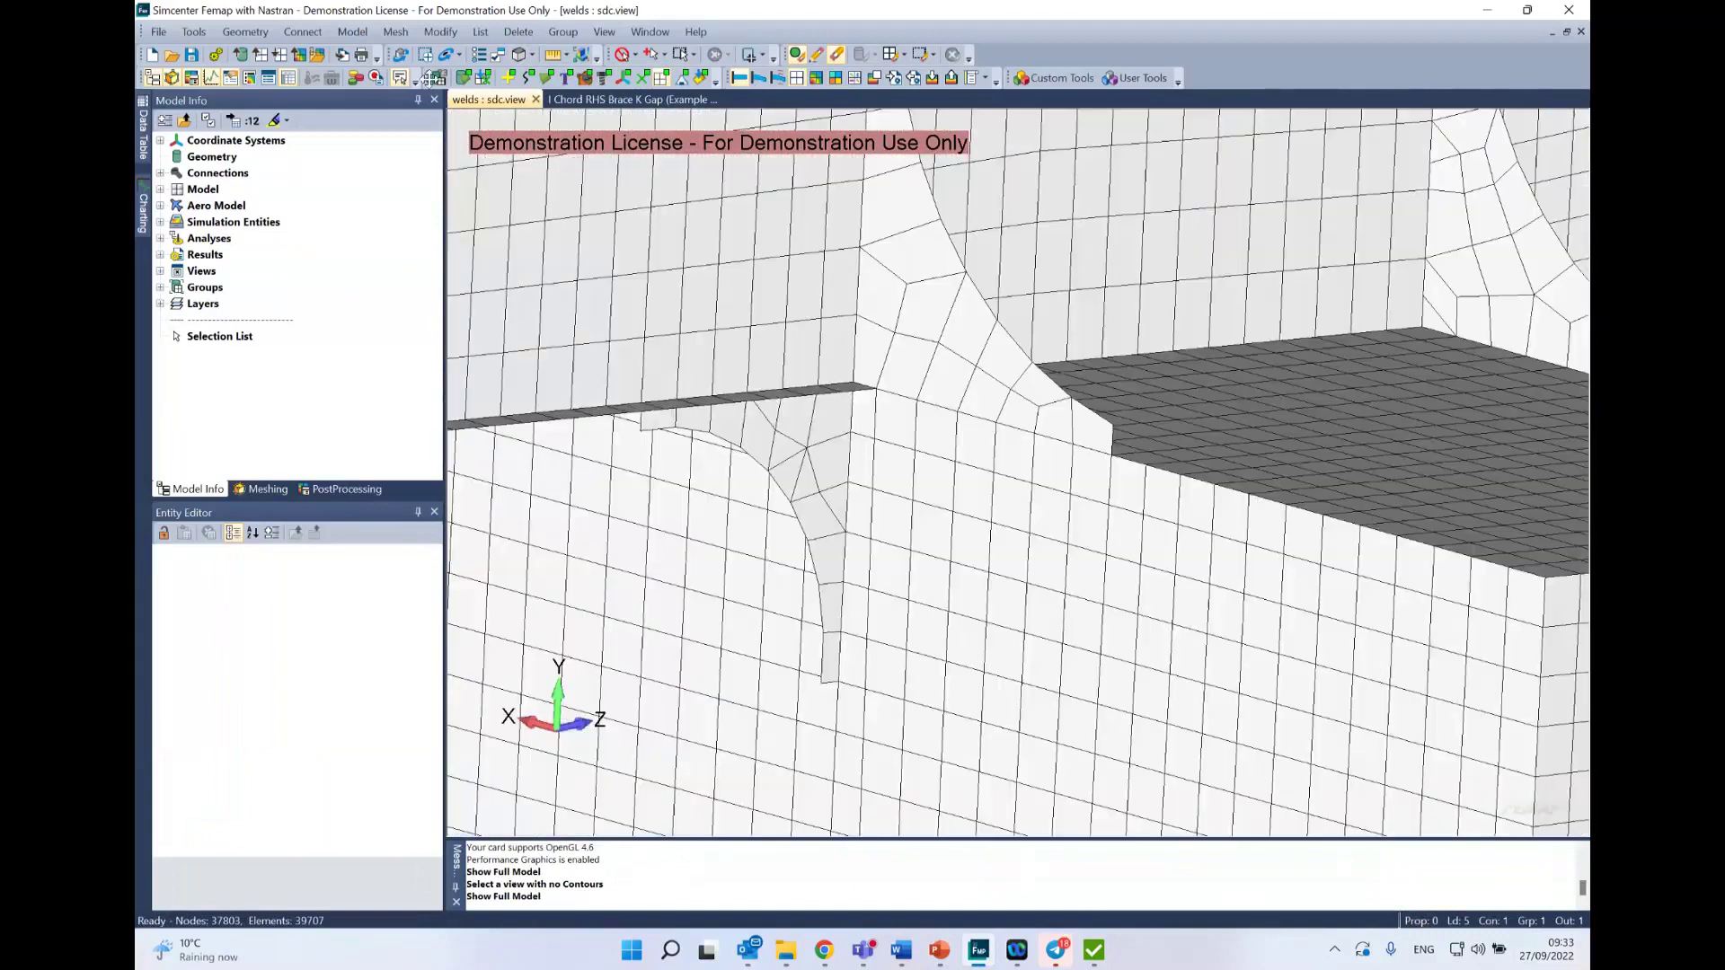
Step: Measure the distance between two adjacent nodes on the girder's upper edge beside the curved bracket, snapping to nodes
click(193, 33)
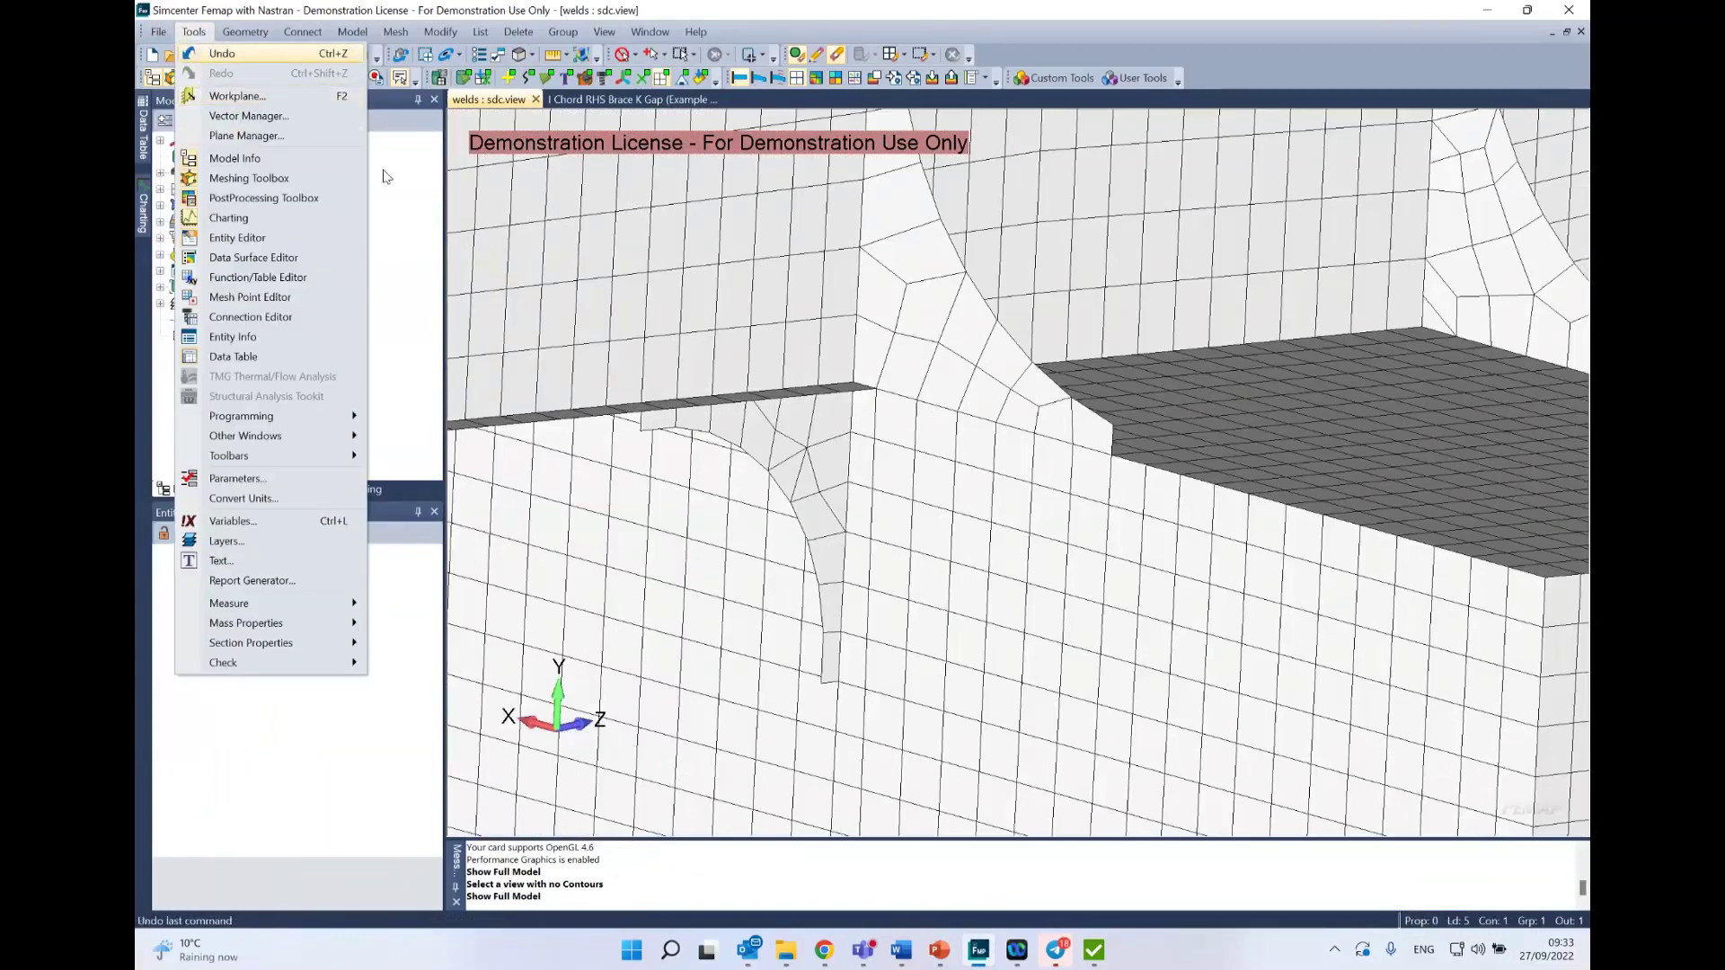
mouse_move(297, 603)
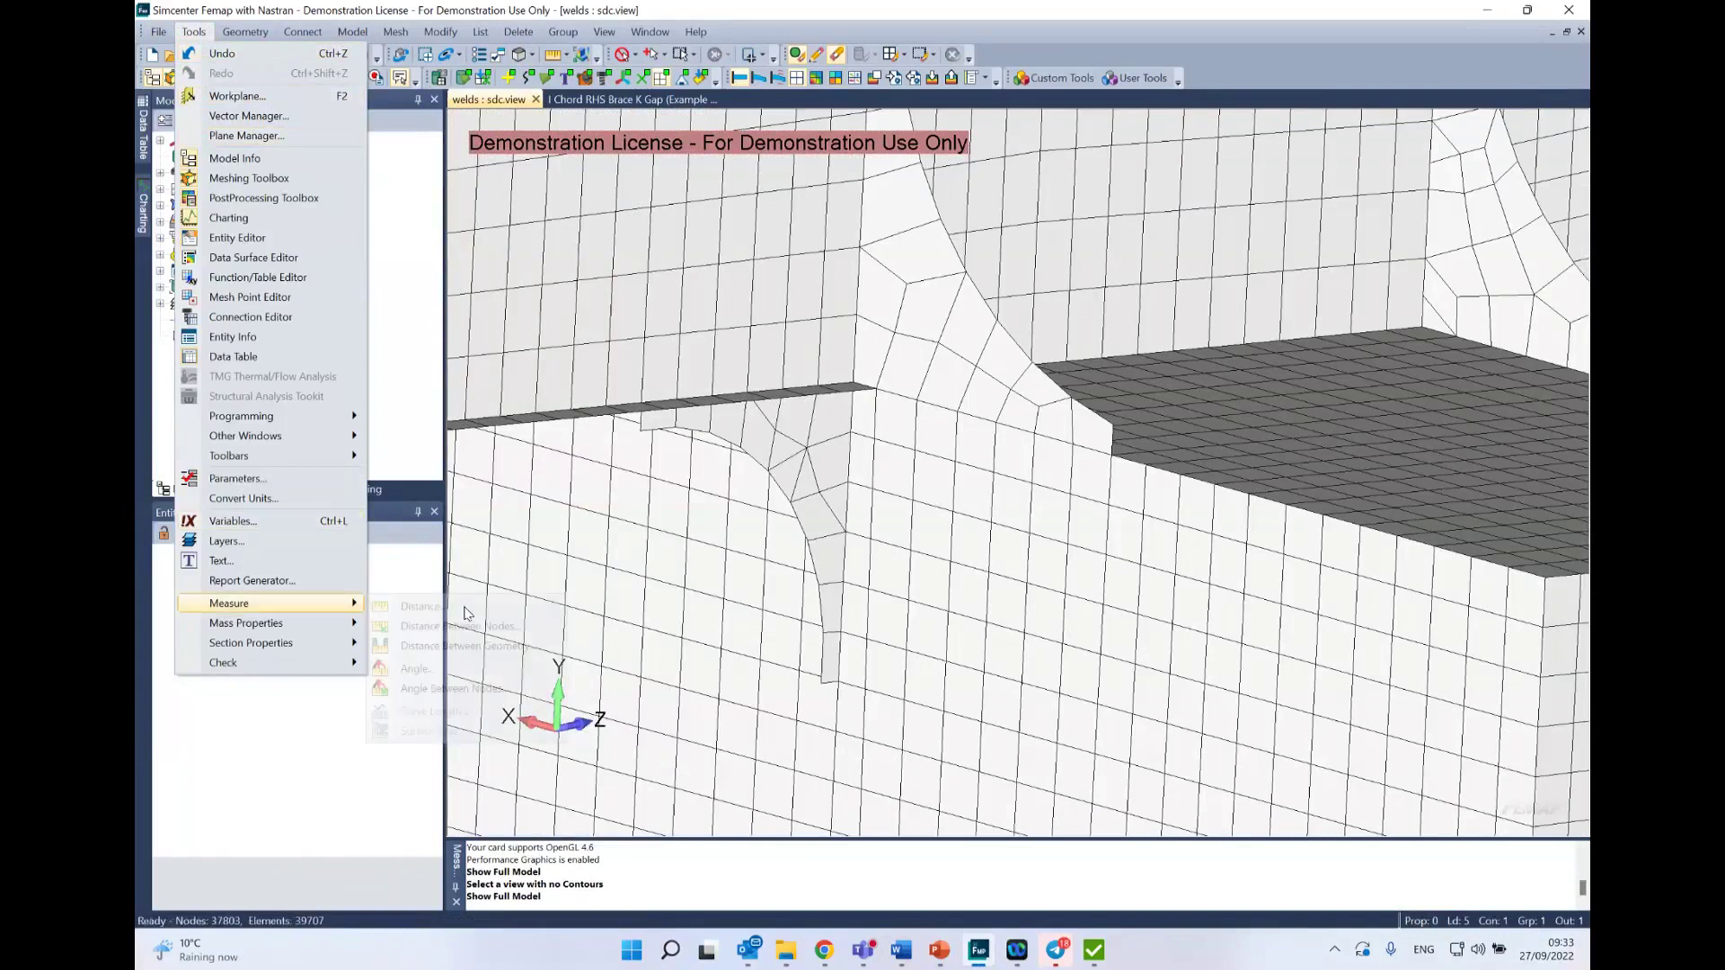
click(454, 608)
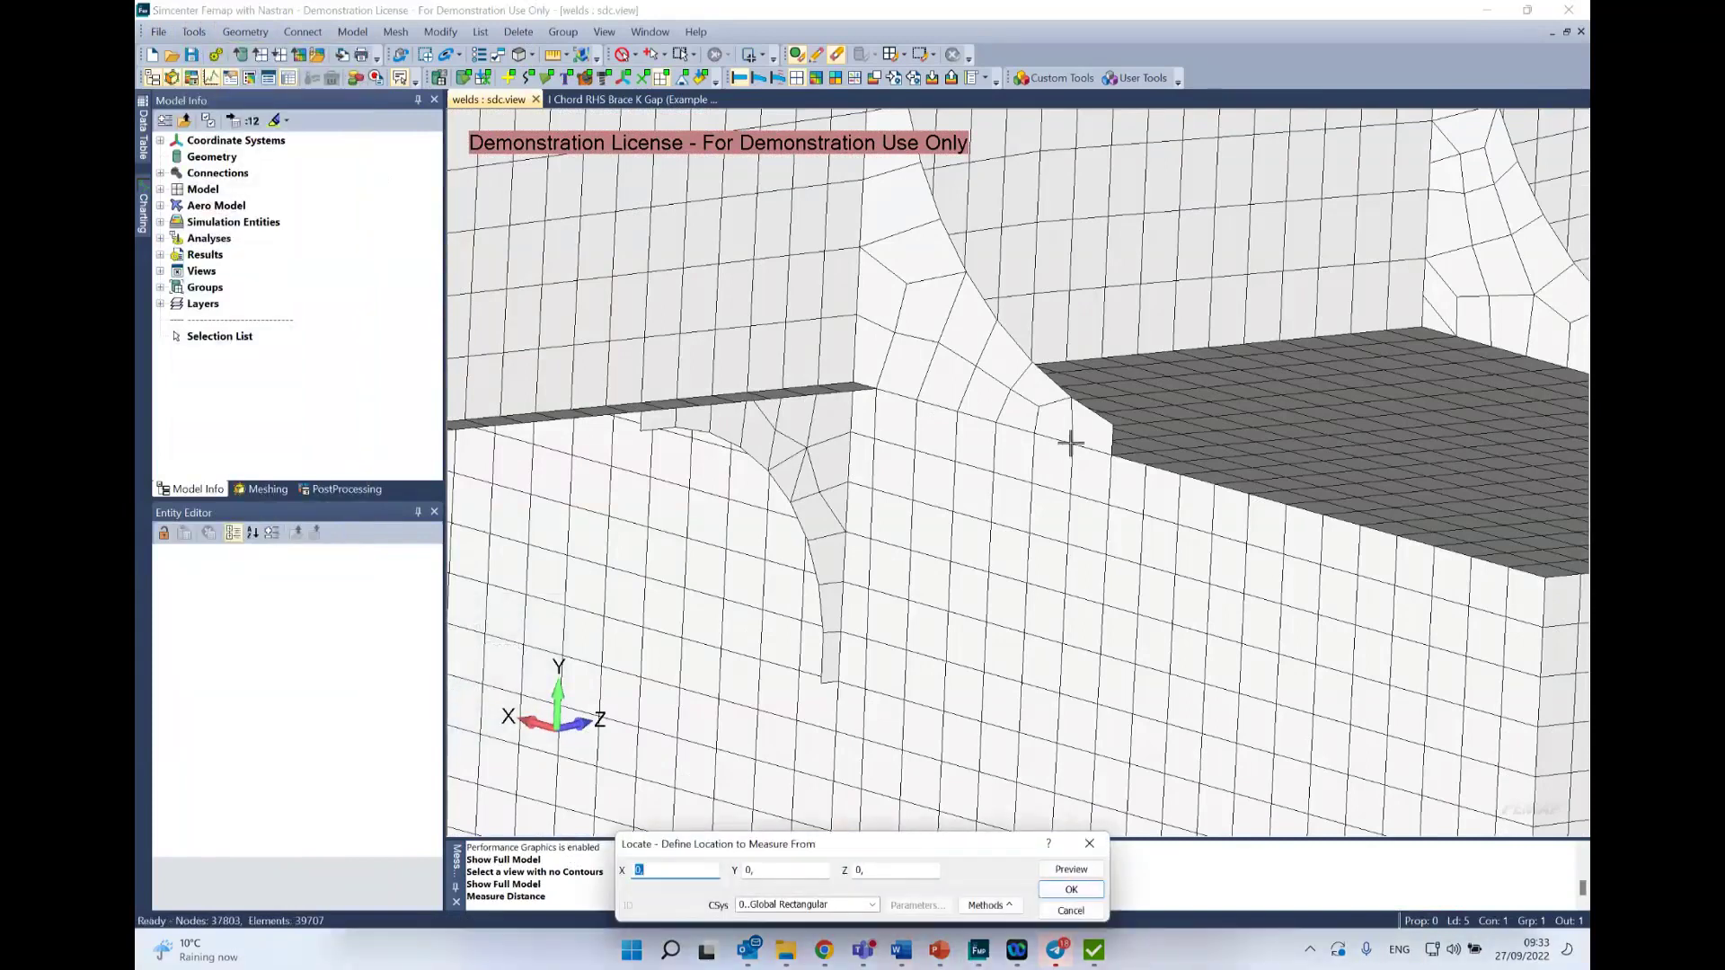
right_click(1069, 442)
click(1114, 669)
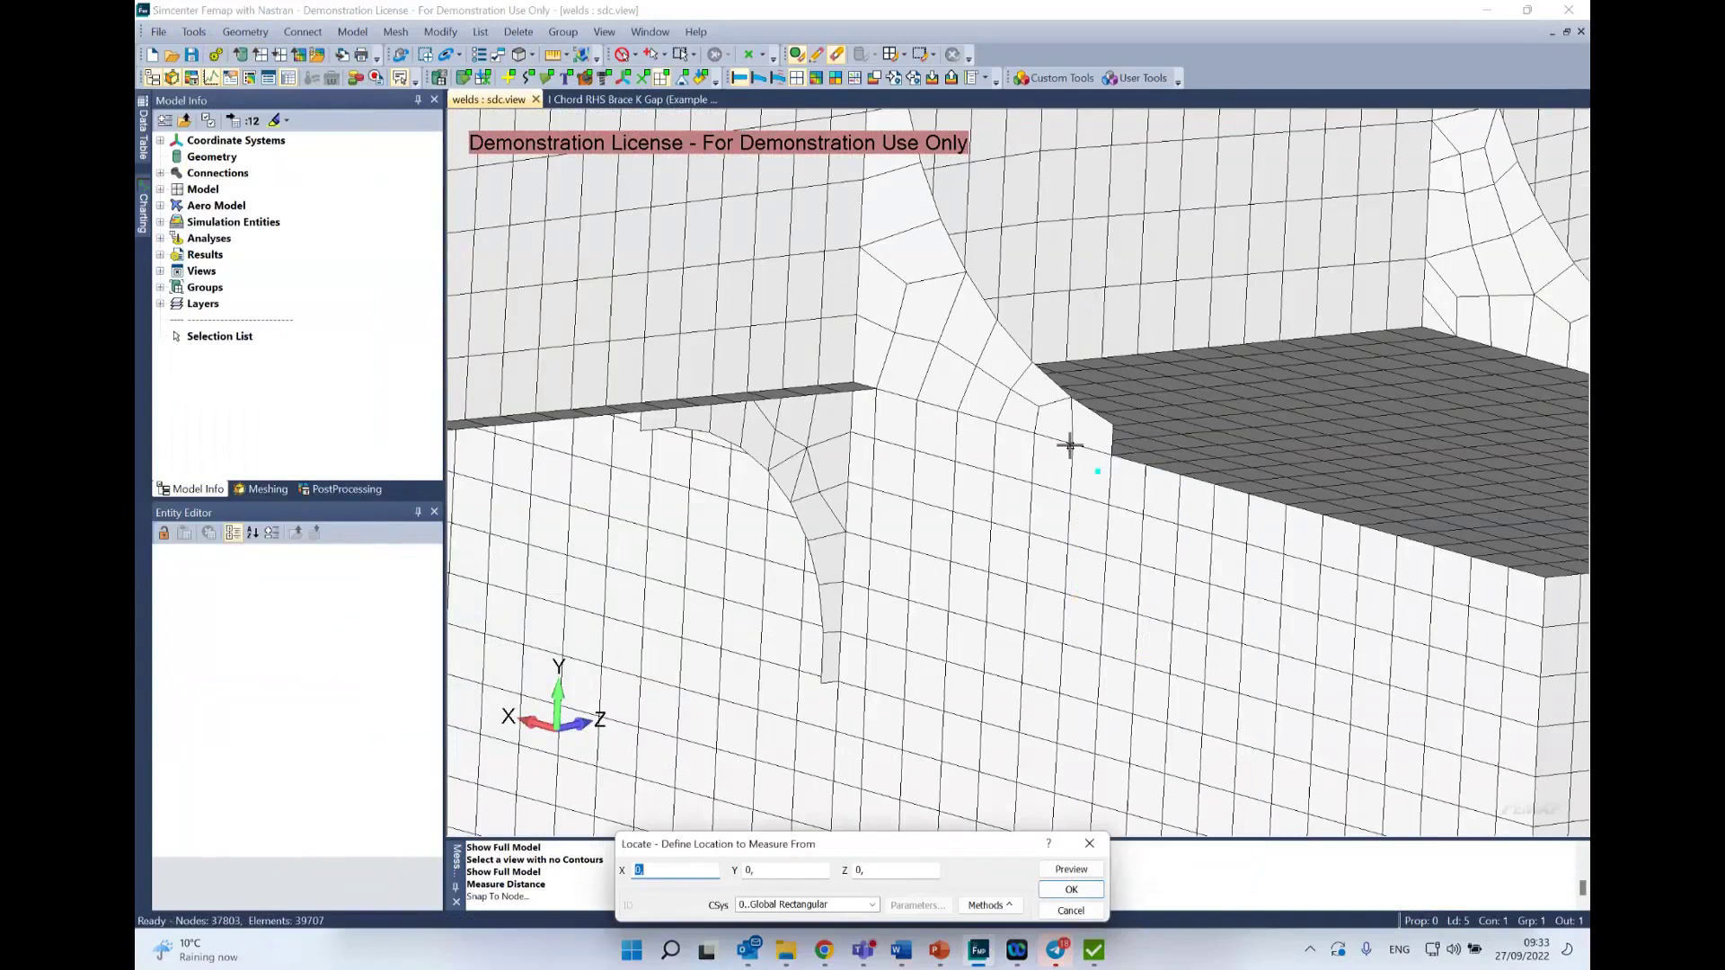
click(1069, 444)
key(Return)
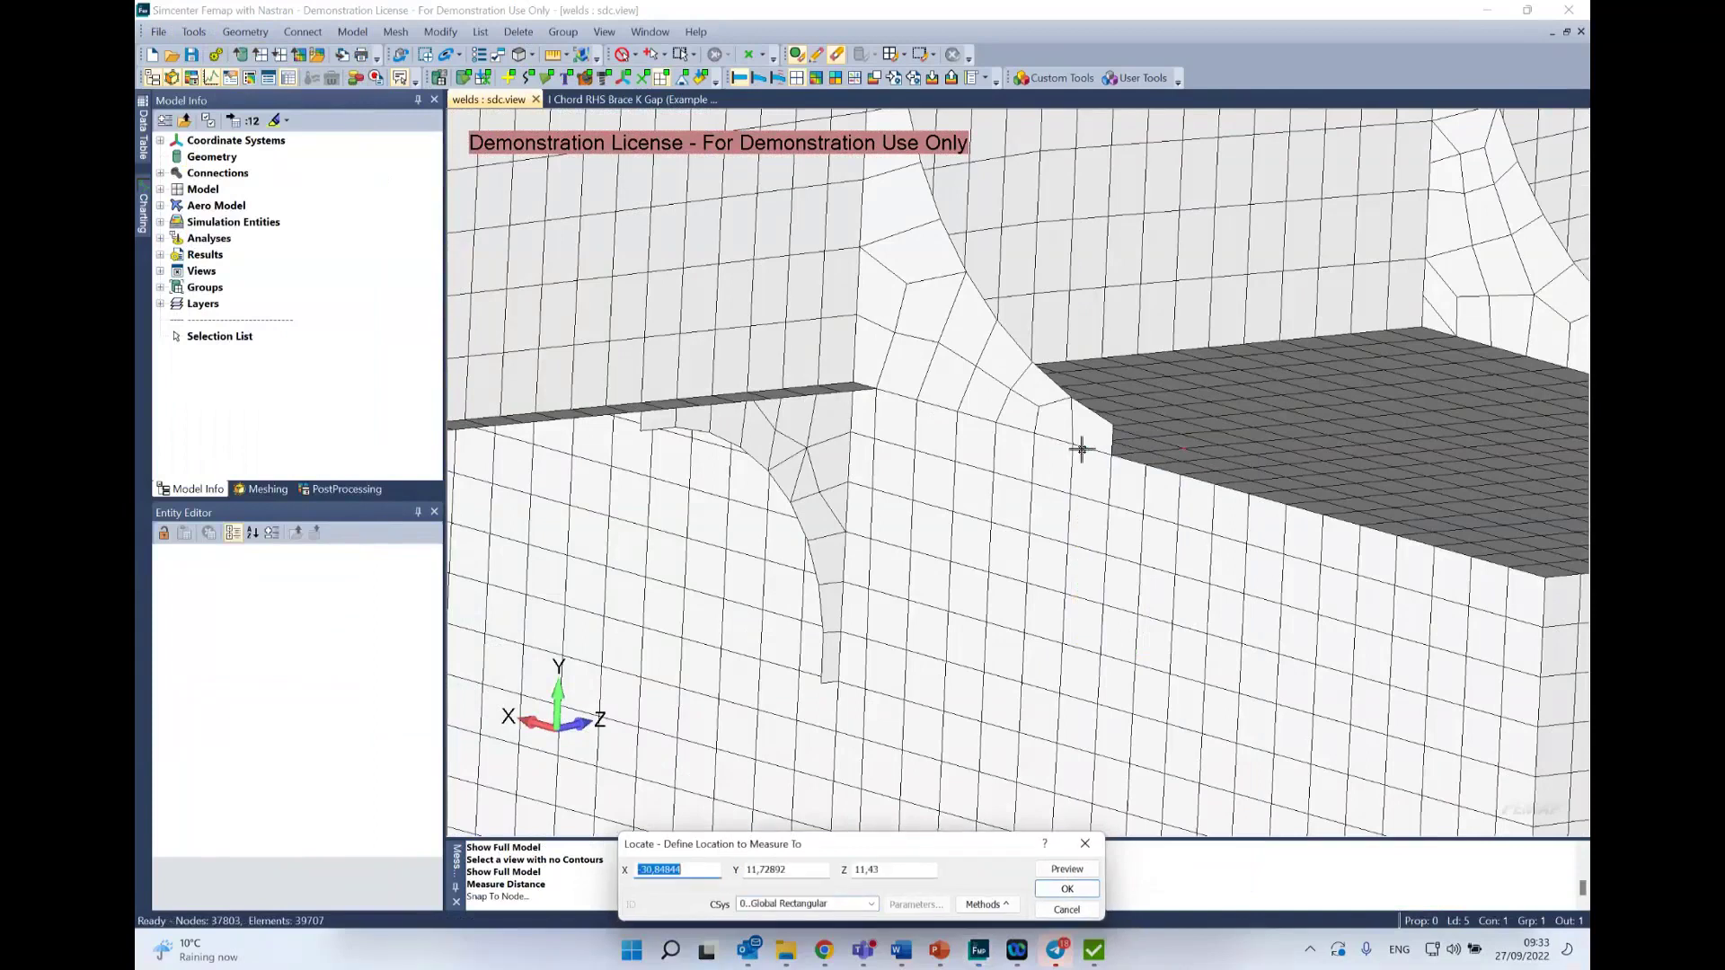
click(1106, 453)
key(Return)
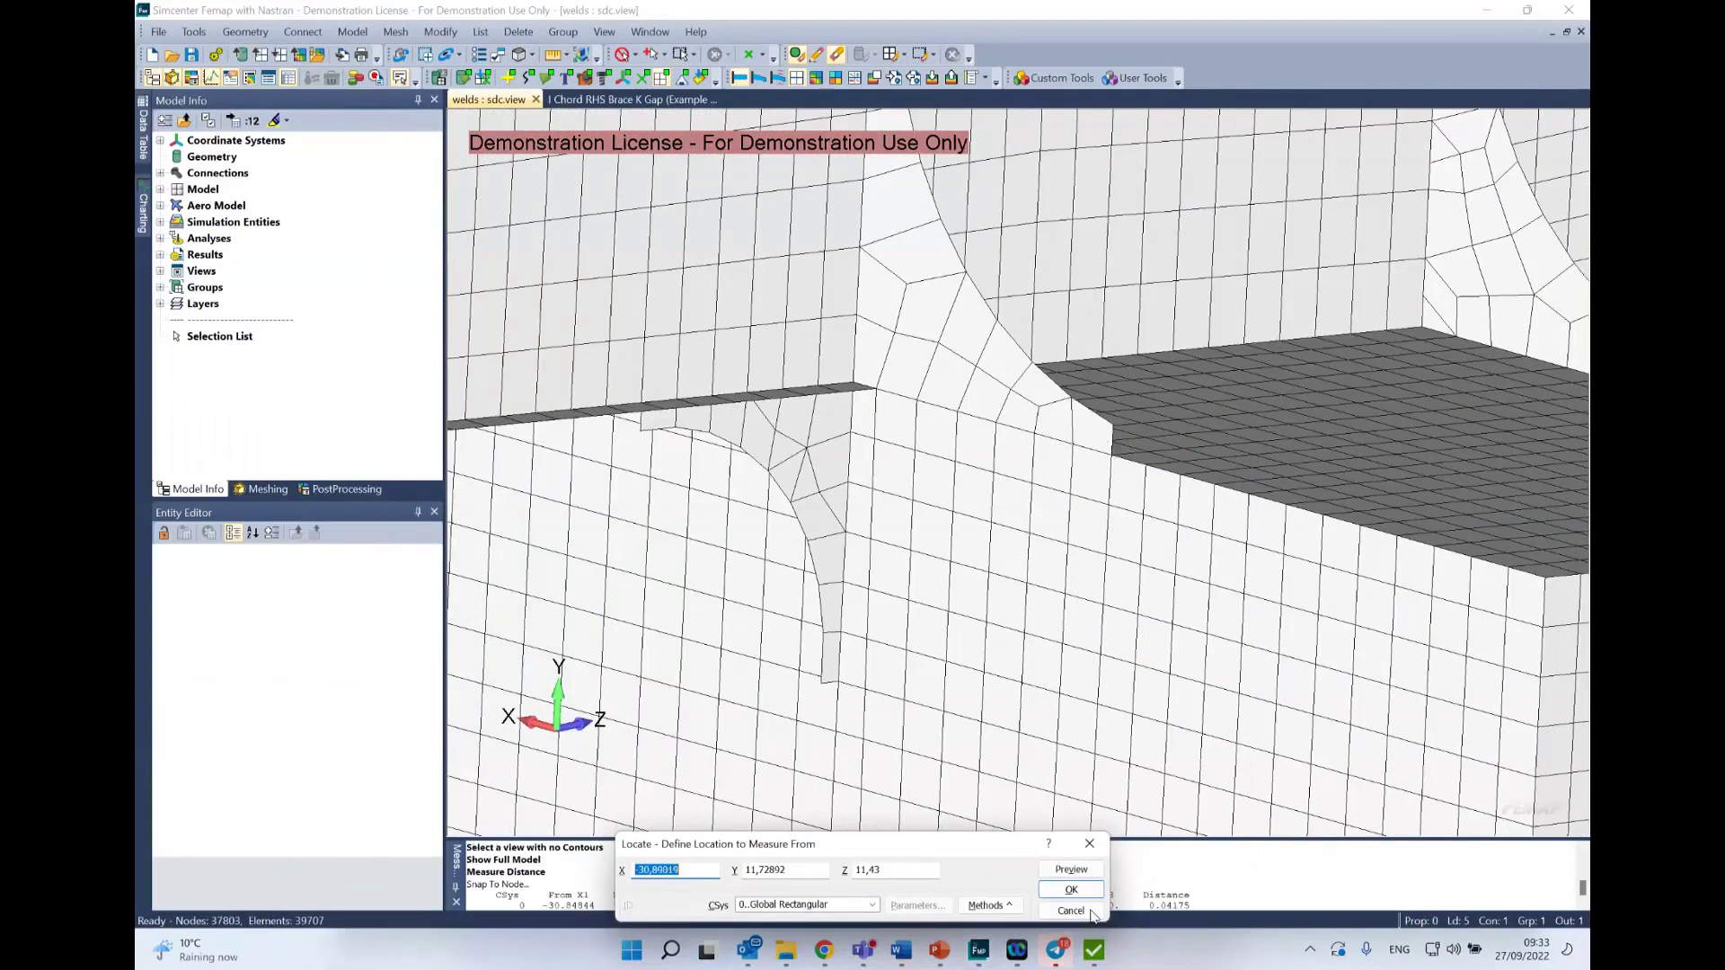
key(Escape)
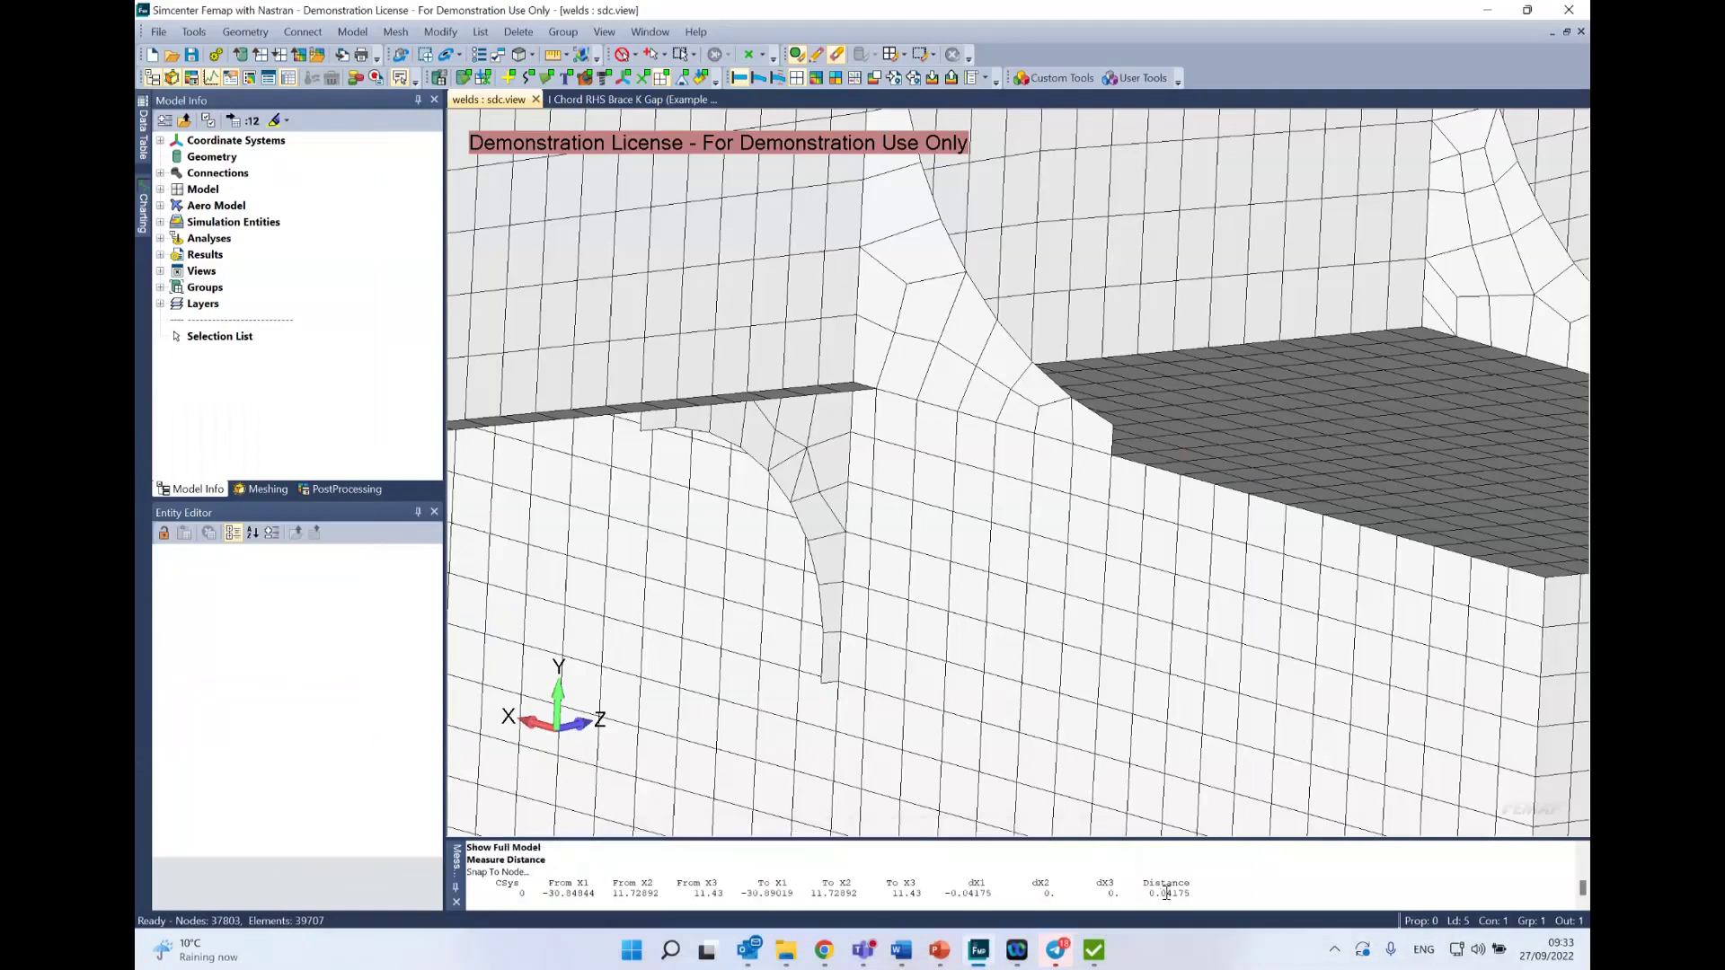
drag(1166, 892, 1215, 893)
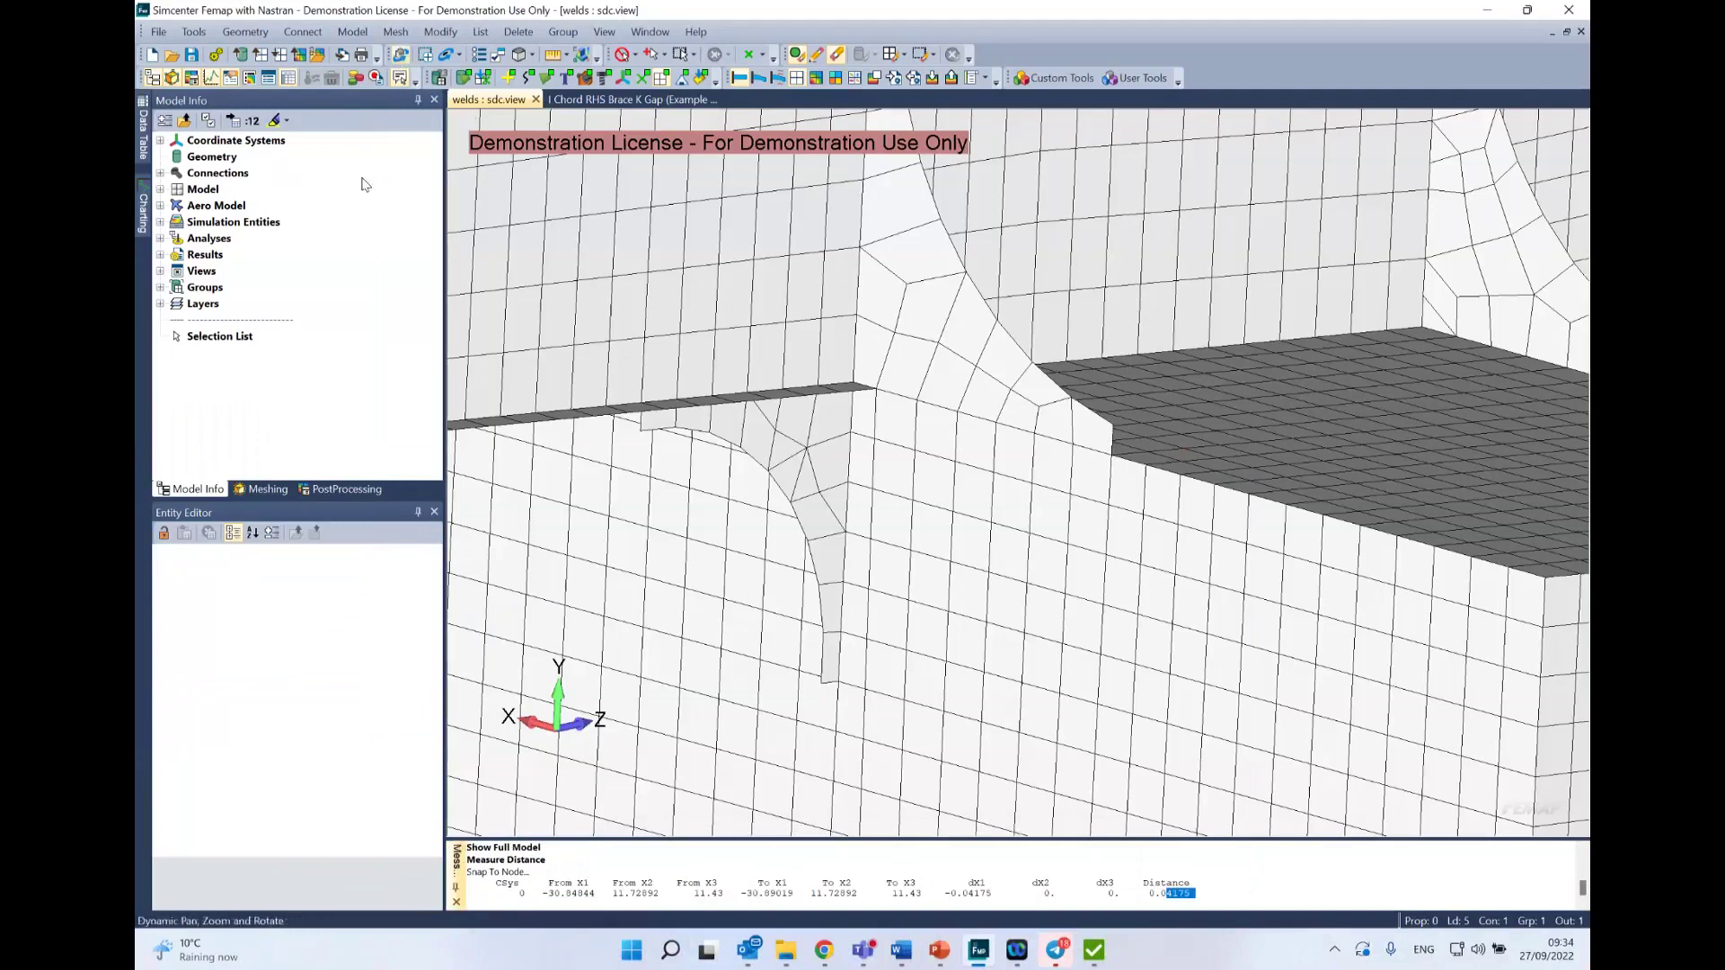
Step: Switch back to SDC Verifier's Welds Finder, accept the hot spot stress settings and clear the related results
click(160, 190)
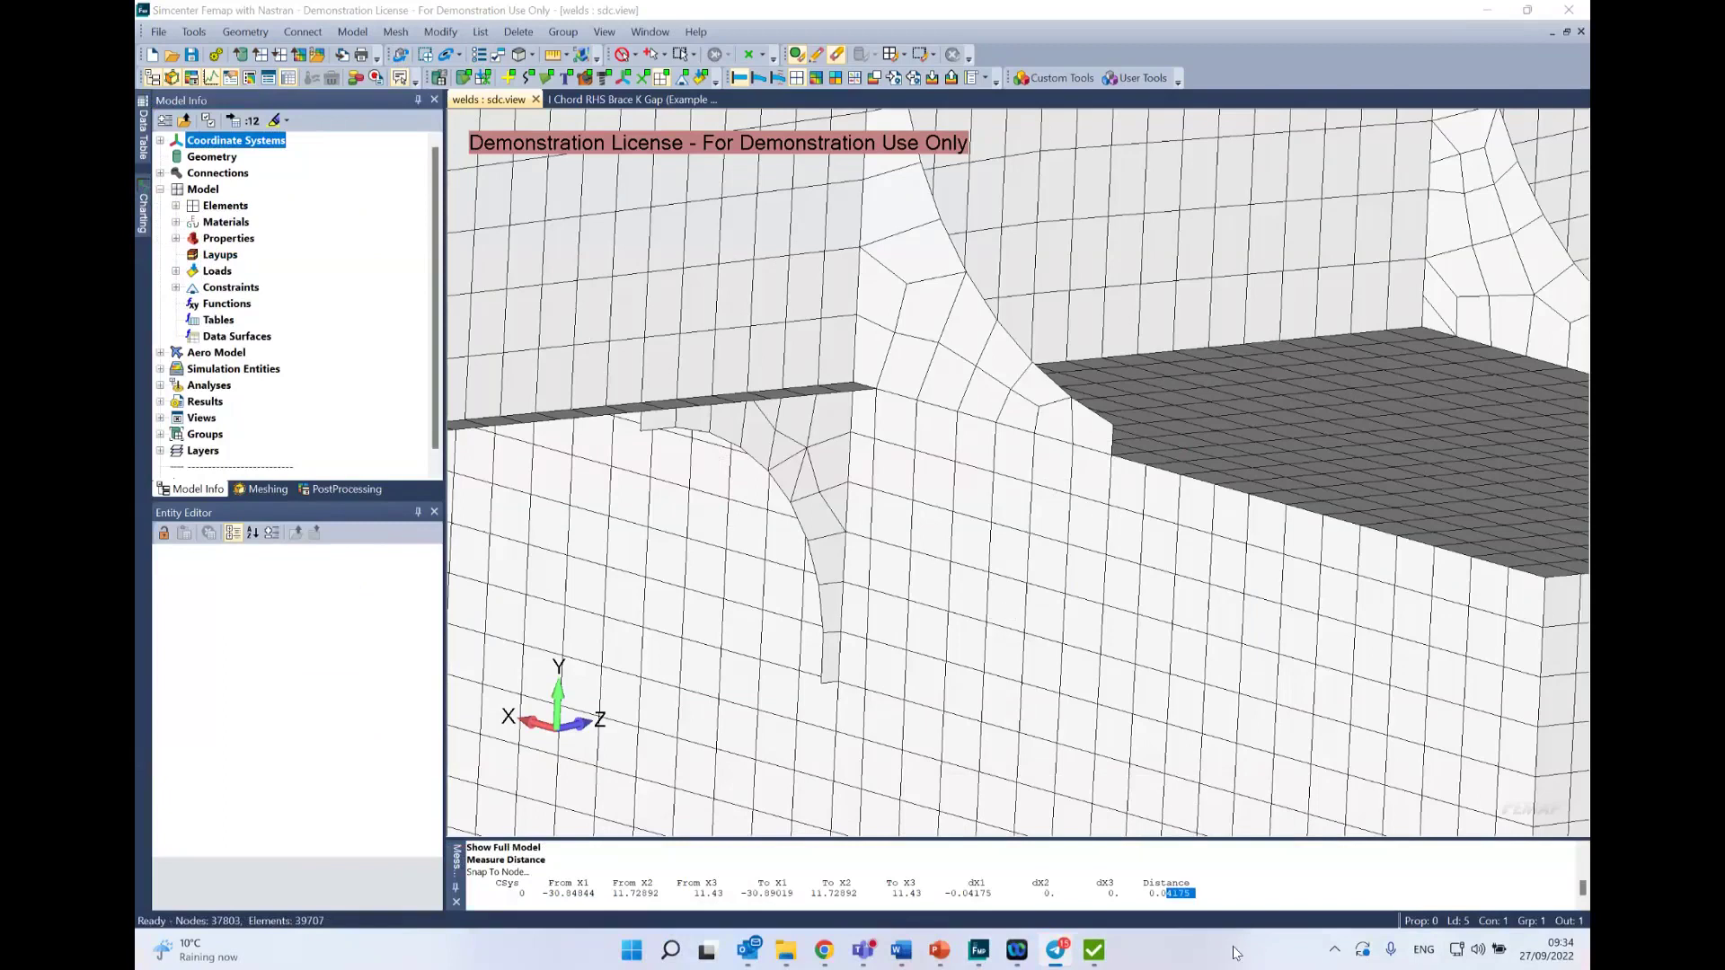
mouse_move(1093, 954)
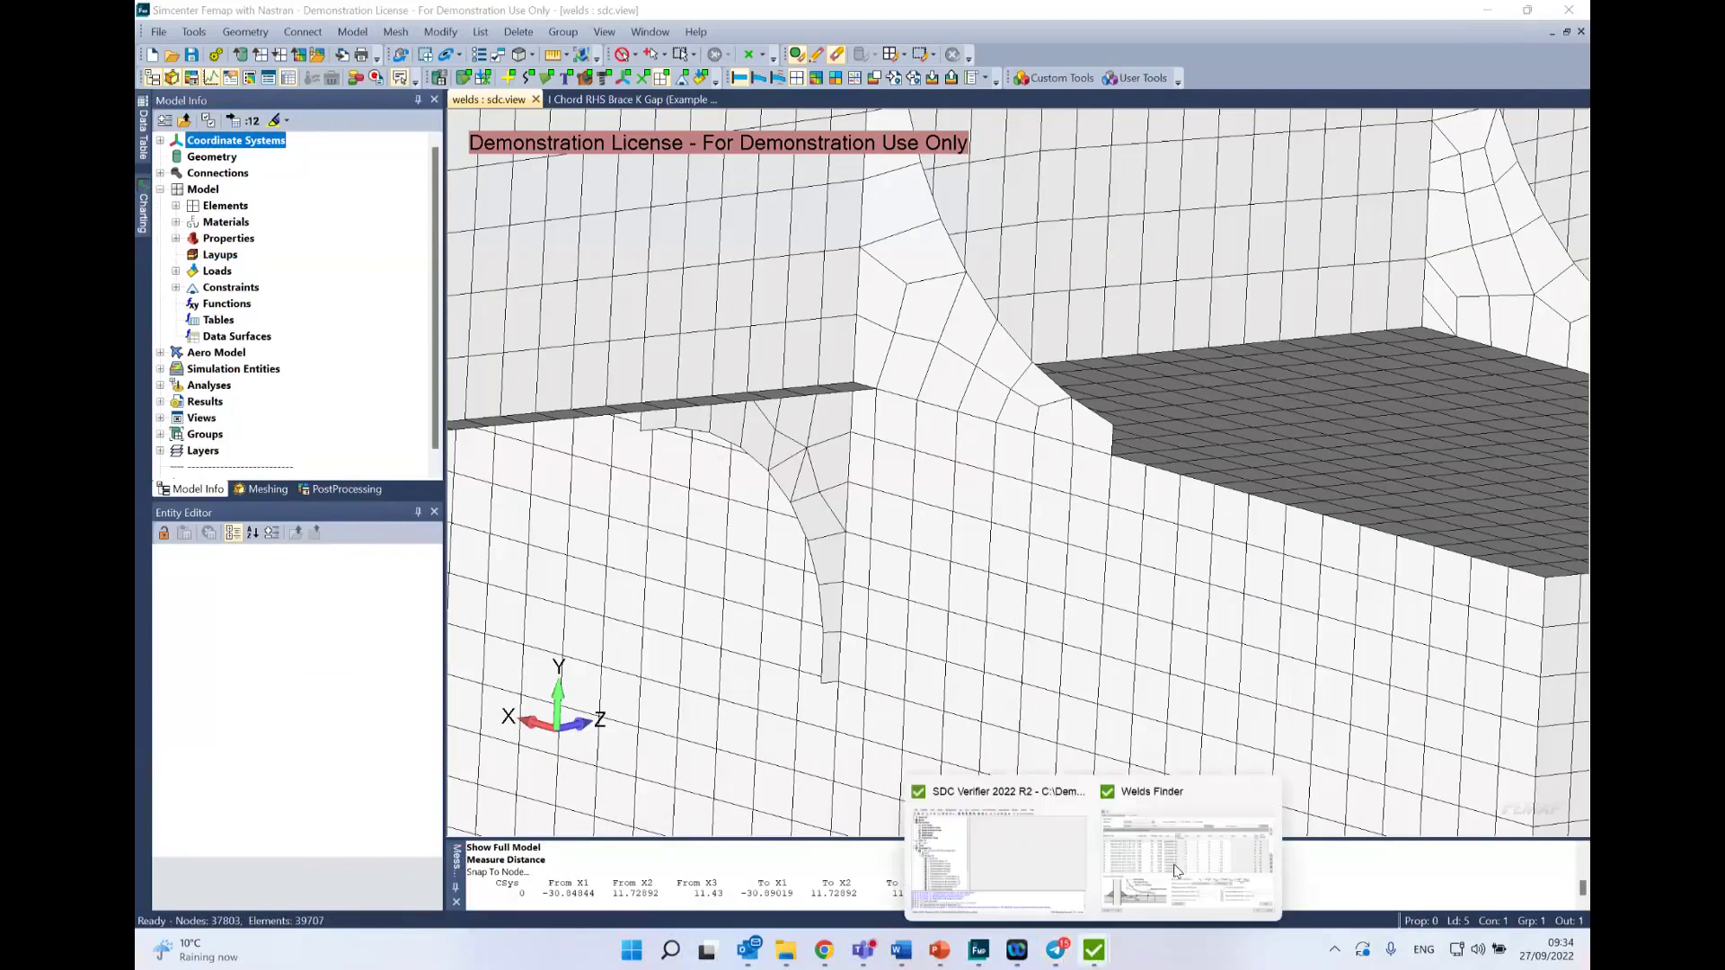
click(1276, 853)
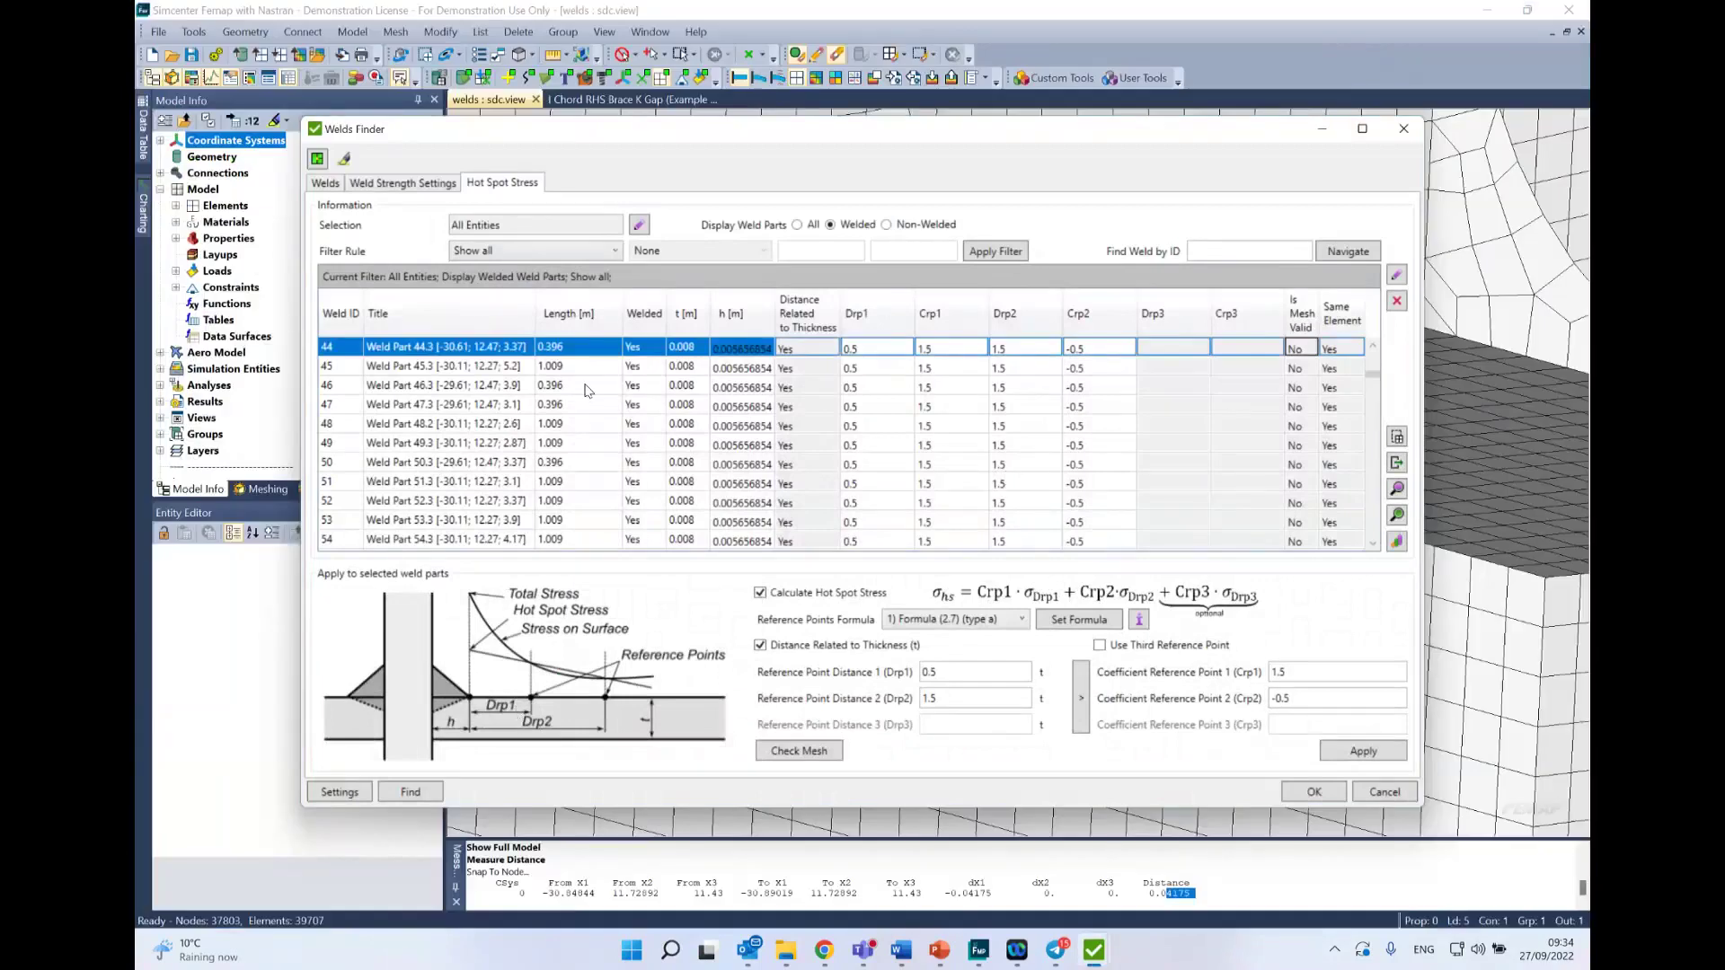
click(1311, 794)
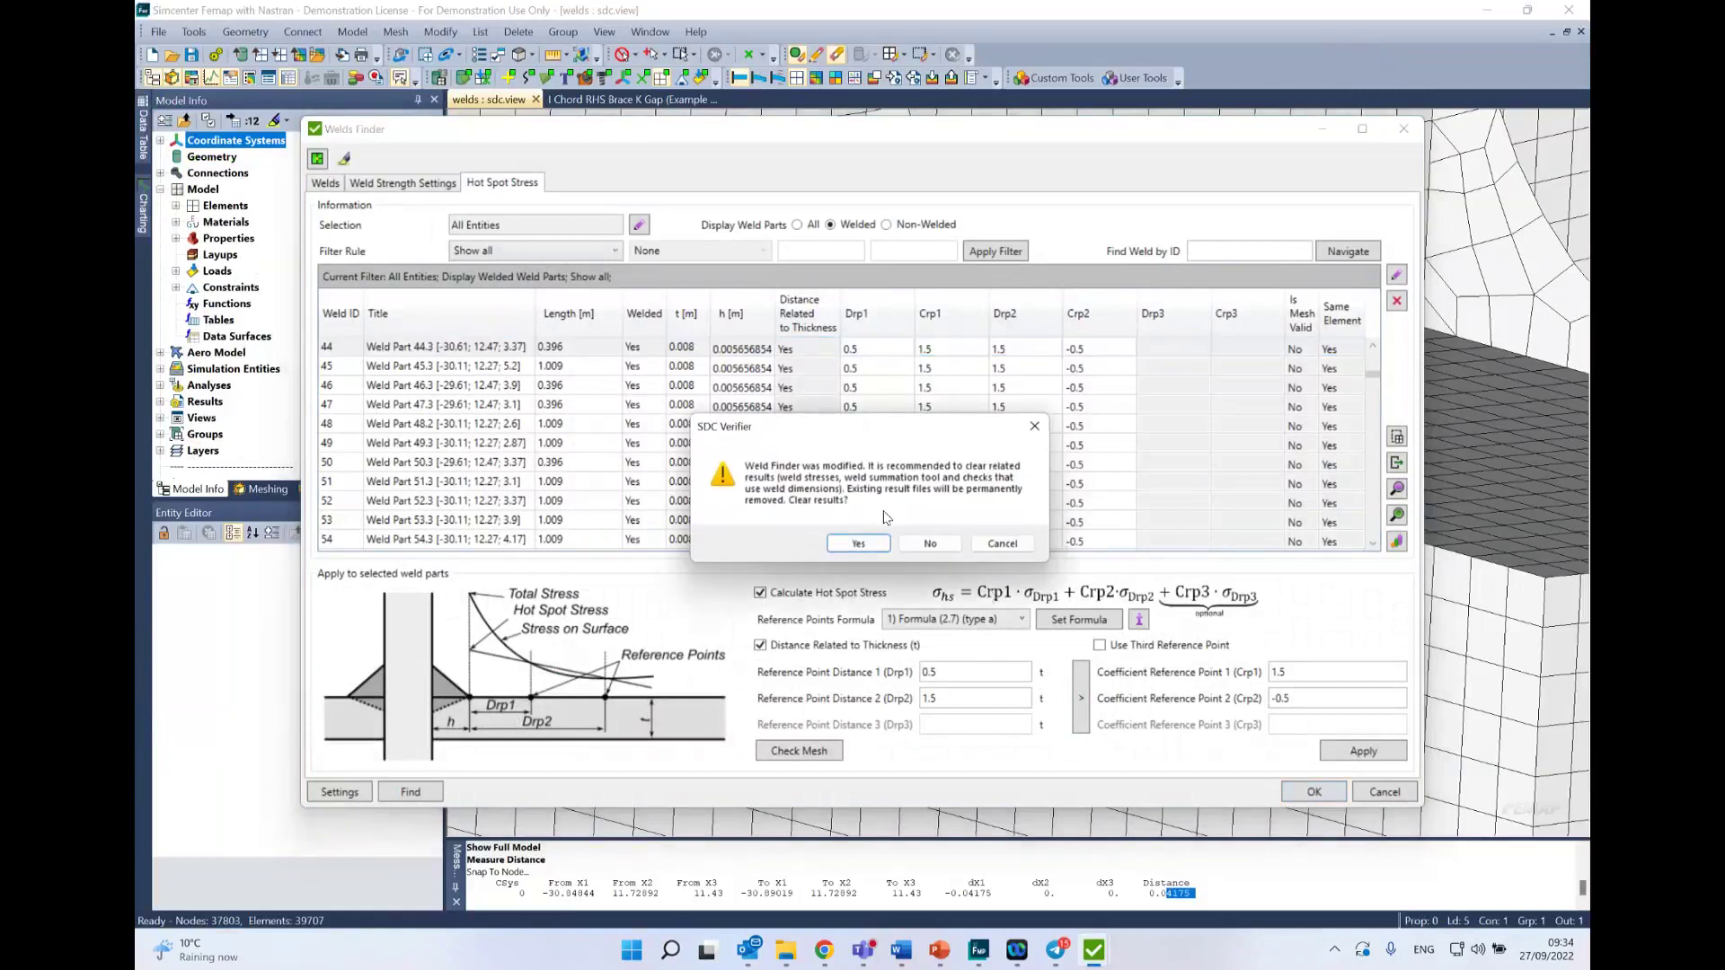
click(844, 547)
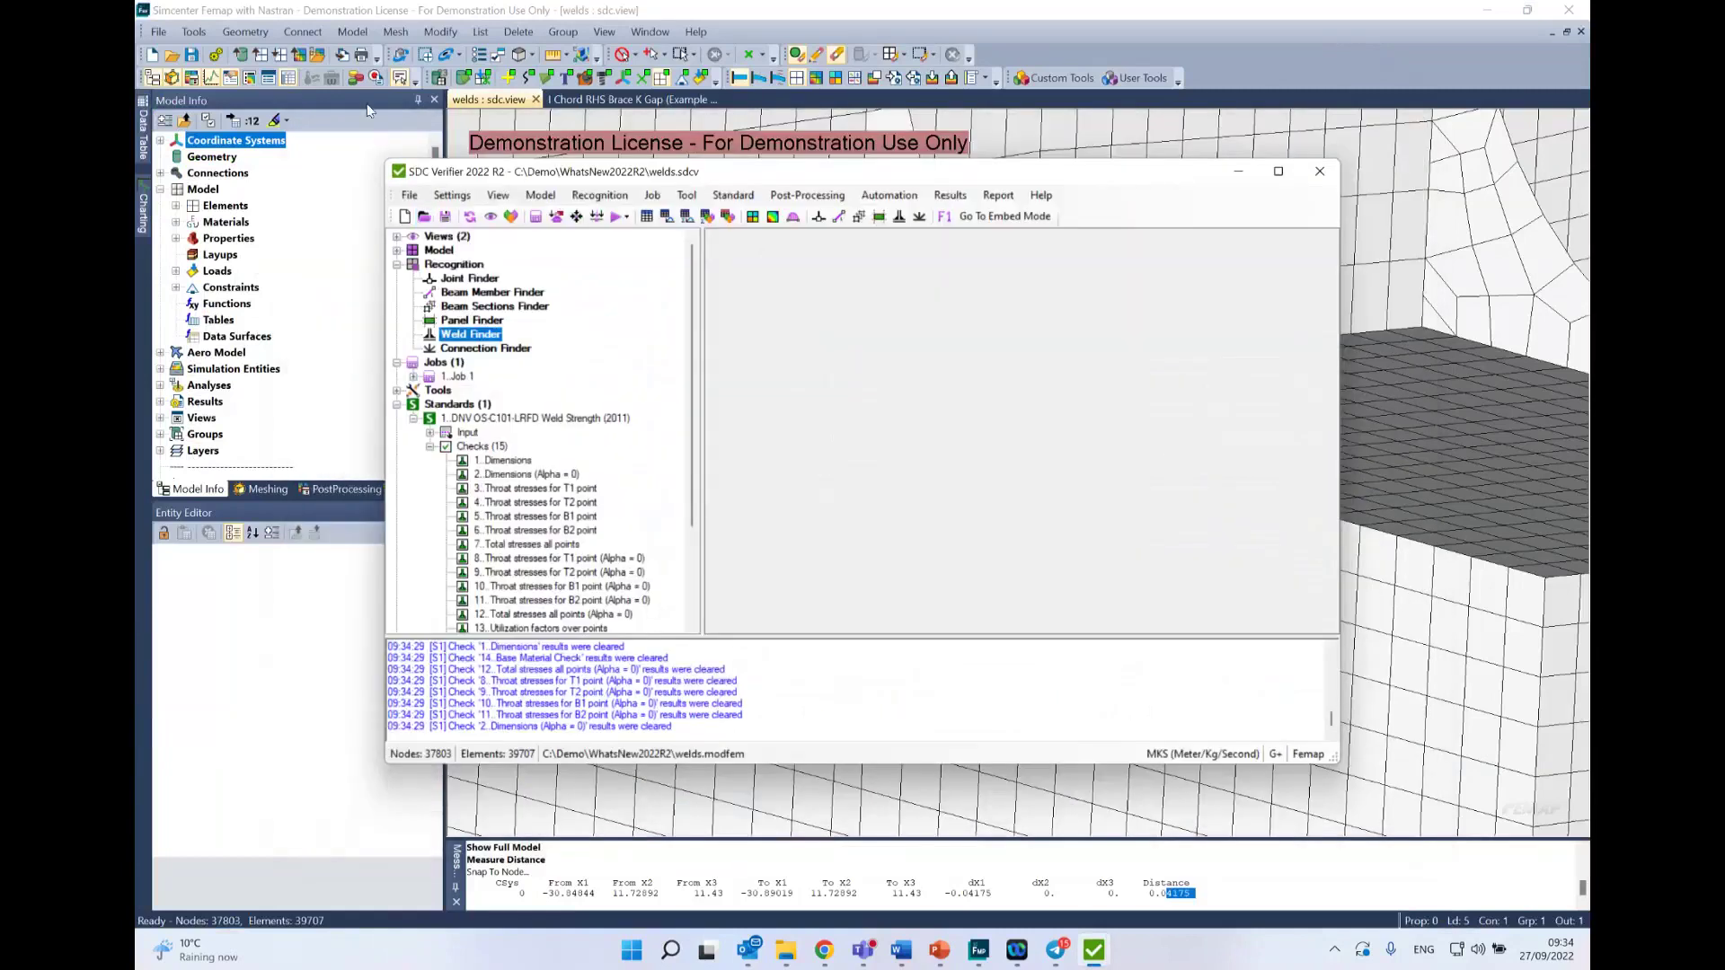
Step: Collapse the Standards branch, then try a criteria plot for Load Group 1 with the Hot Spot Stress category, leaving it without saving
scroll(539, 477, down, 3)
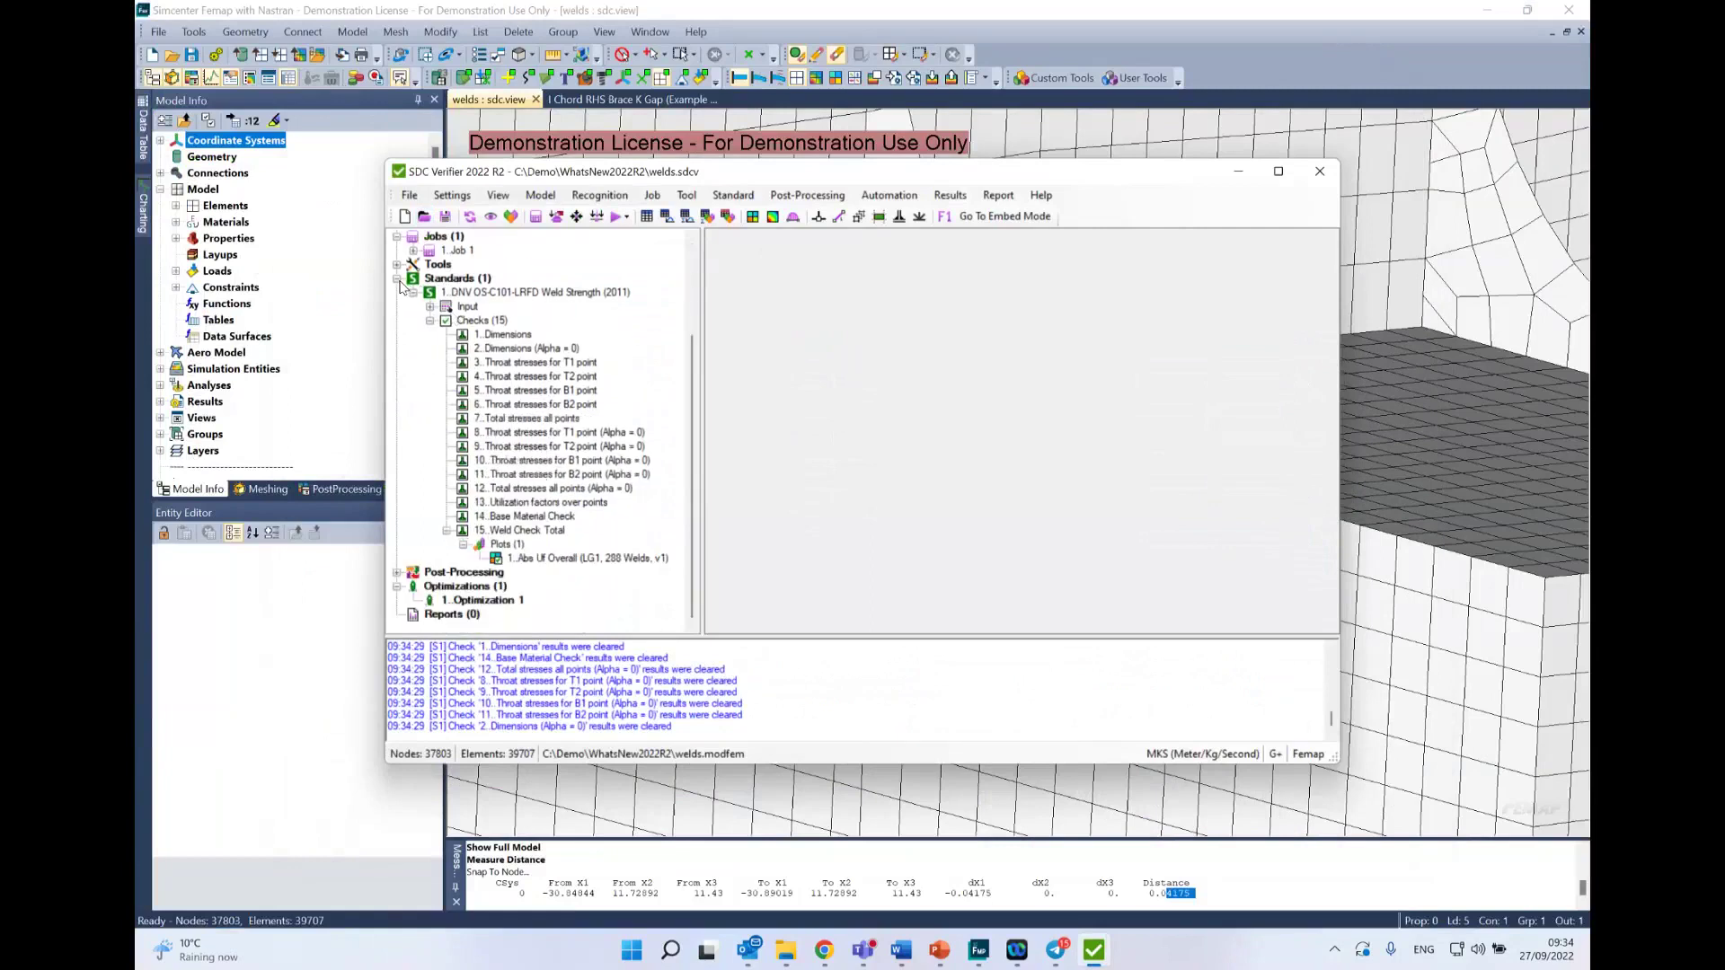
click(398, 280)
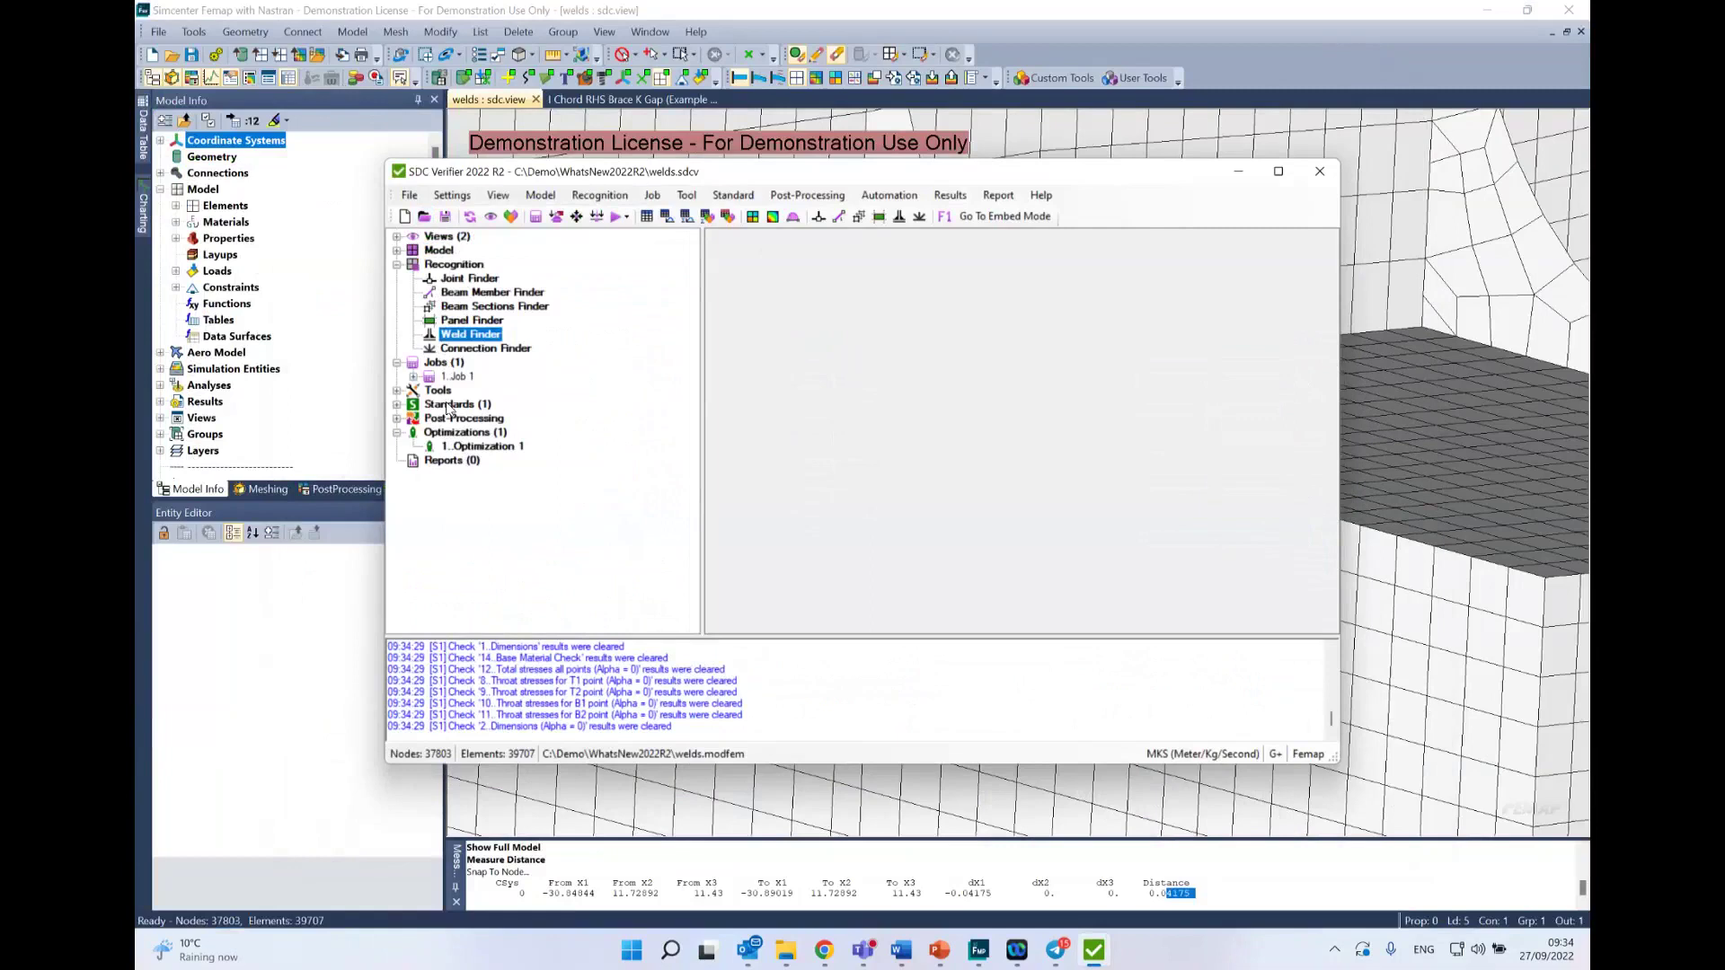
click(445, 406)
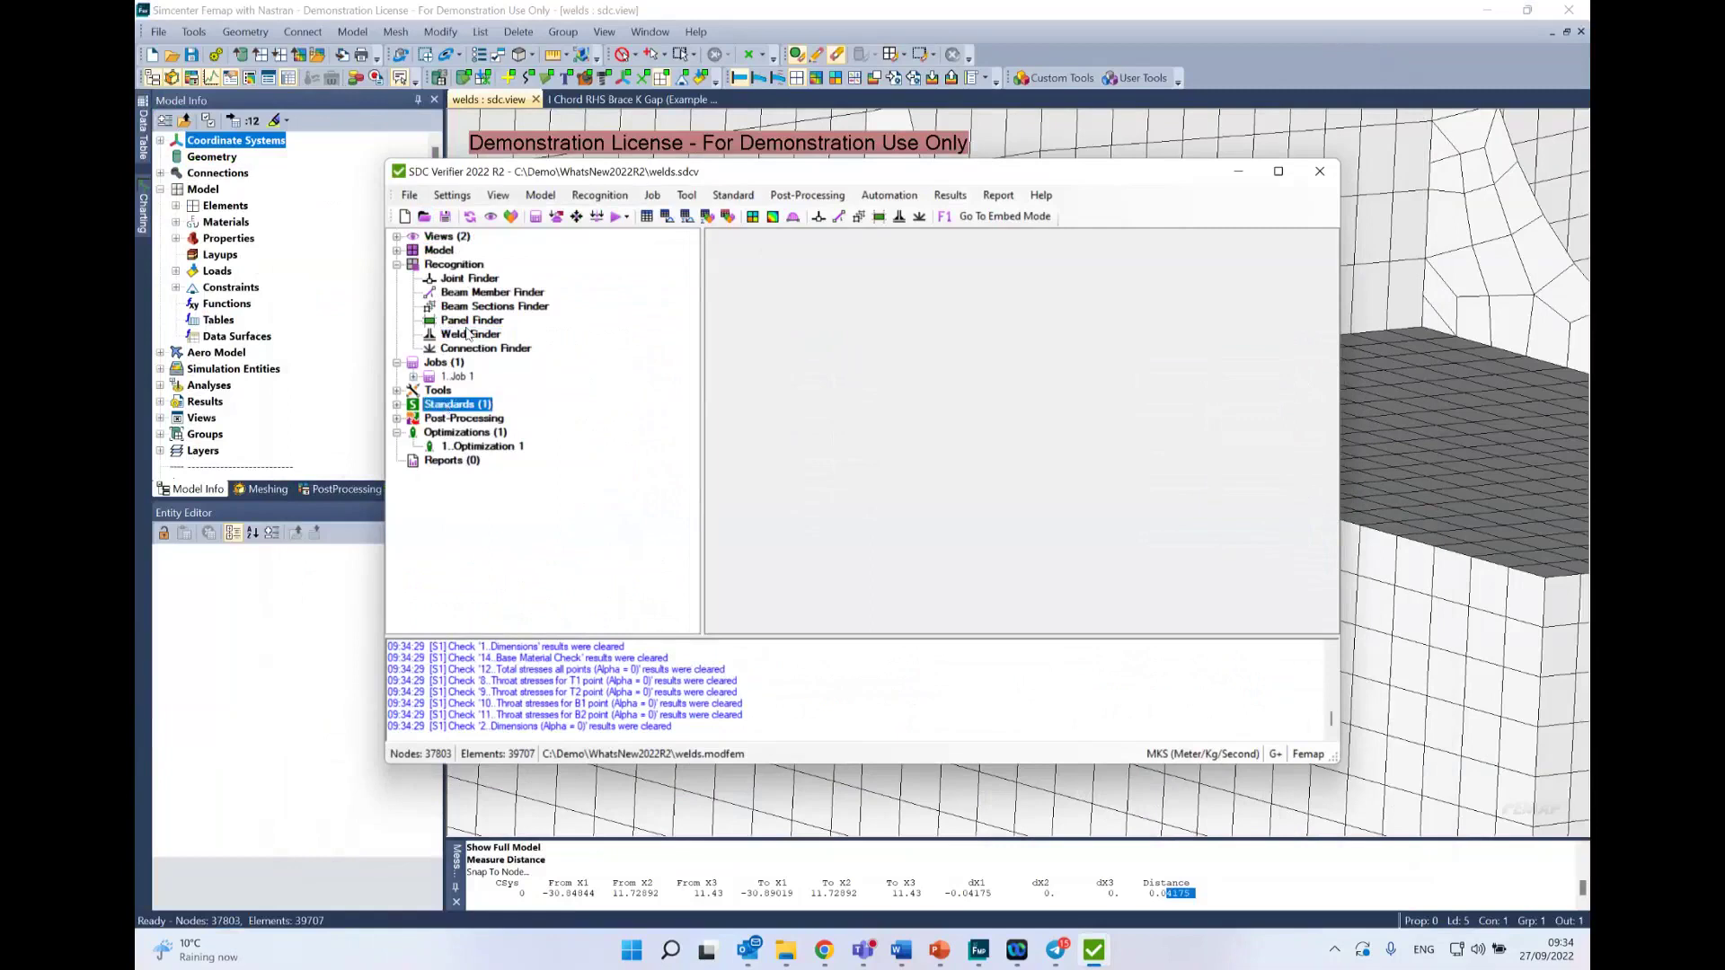
click(414, 377)
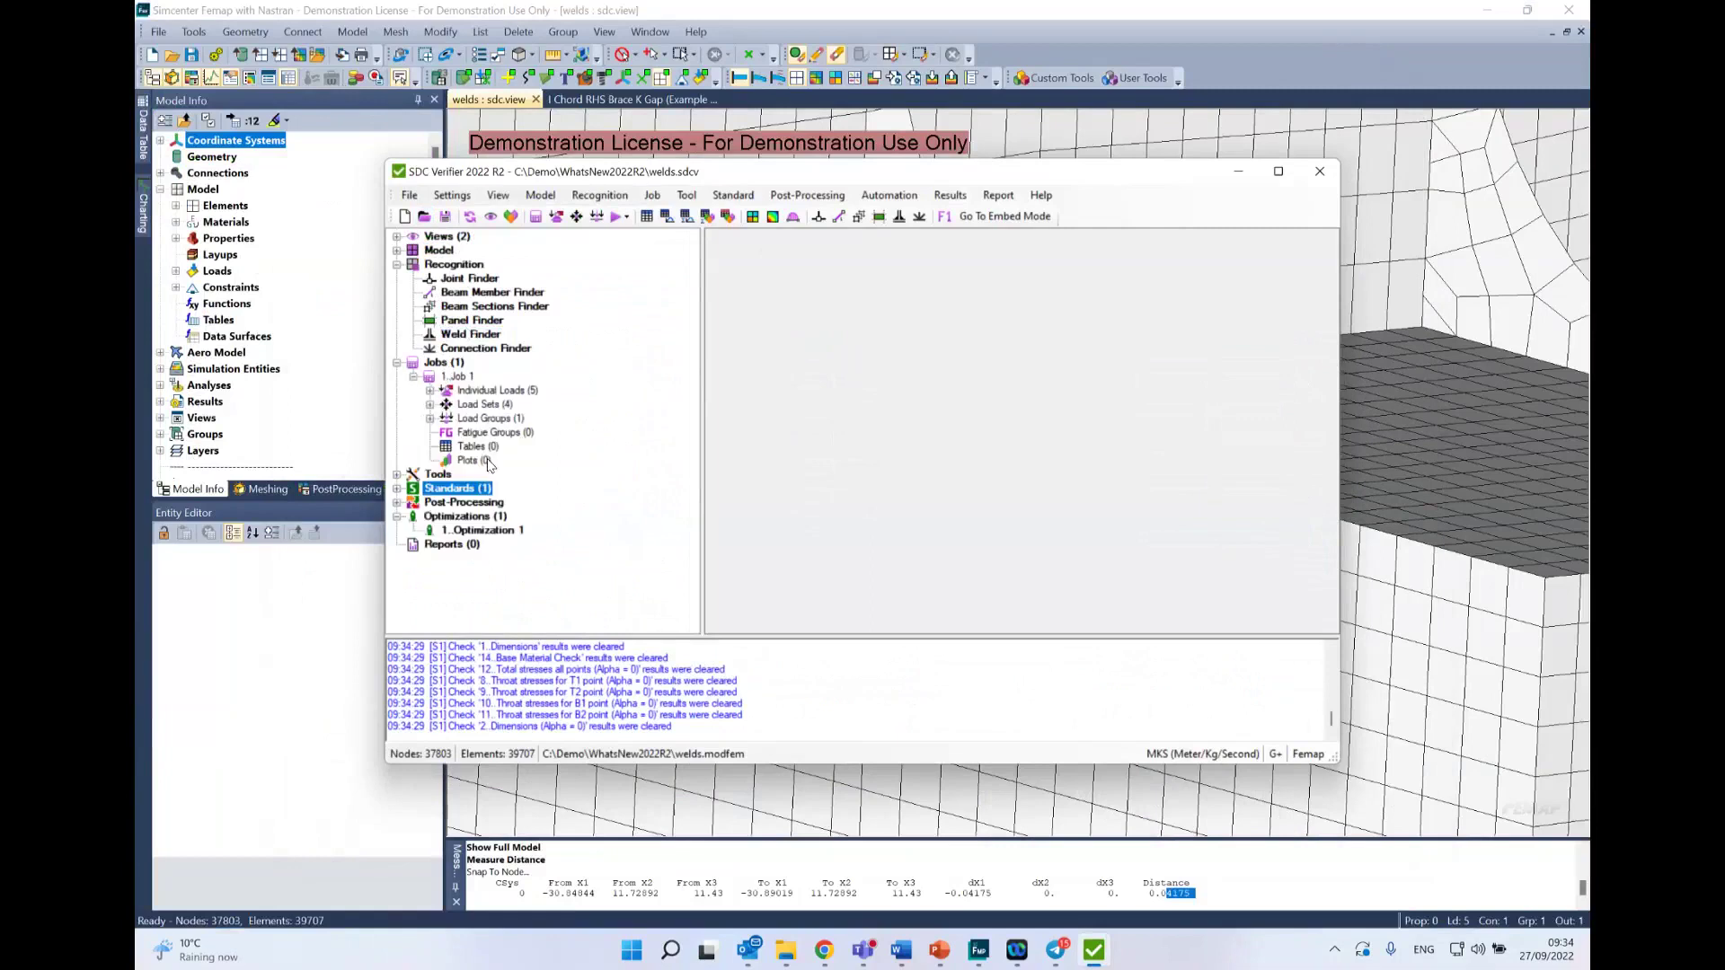
click(430, 419)
right_click(496, 432)
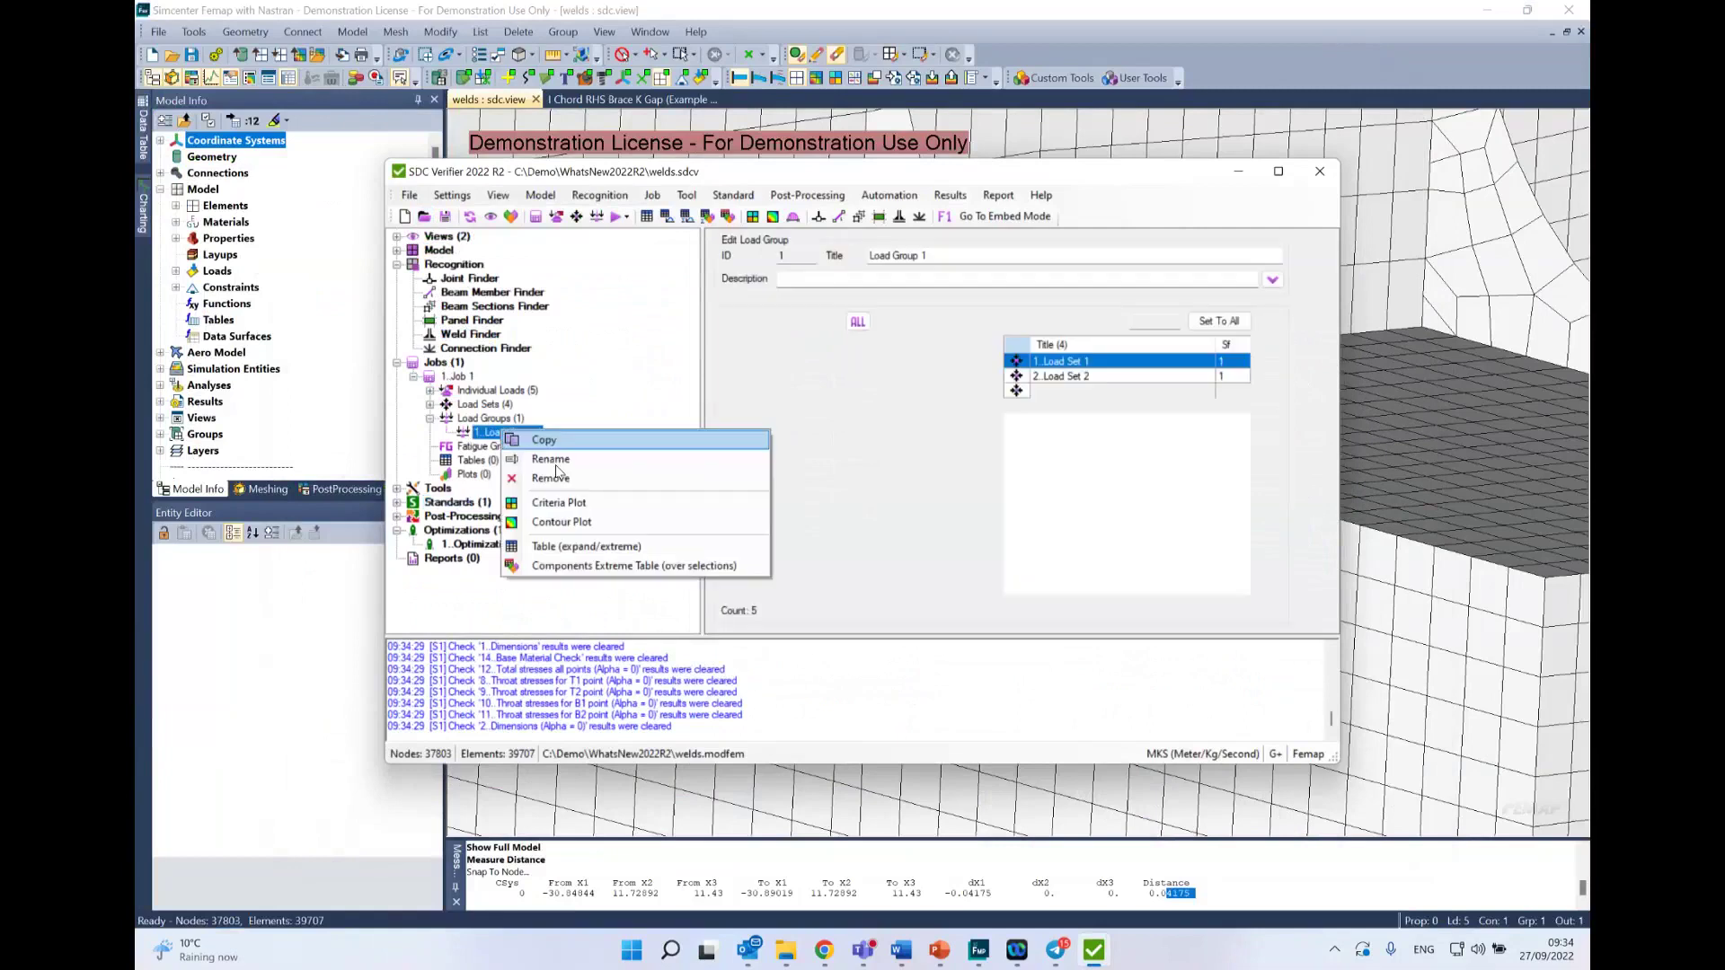
click(575, 505)
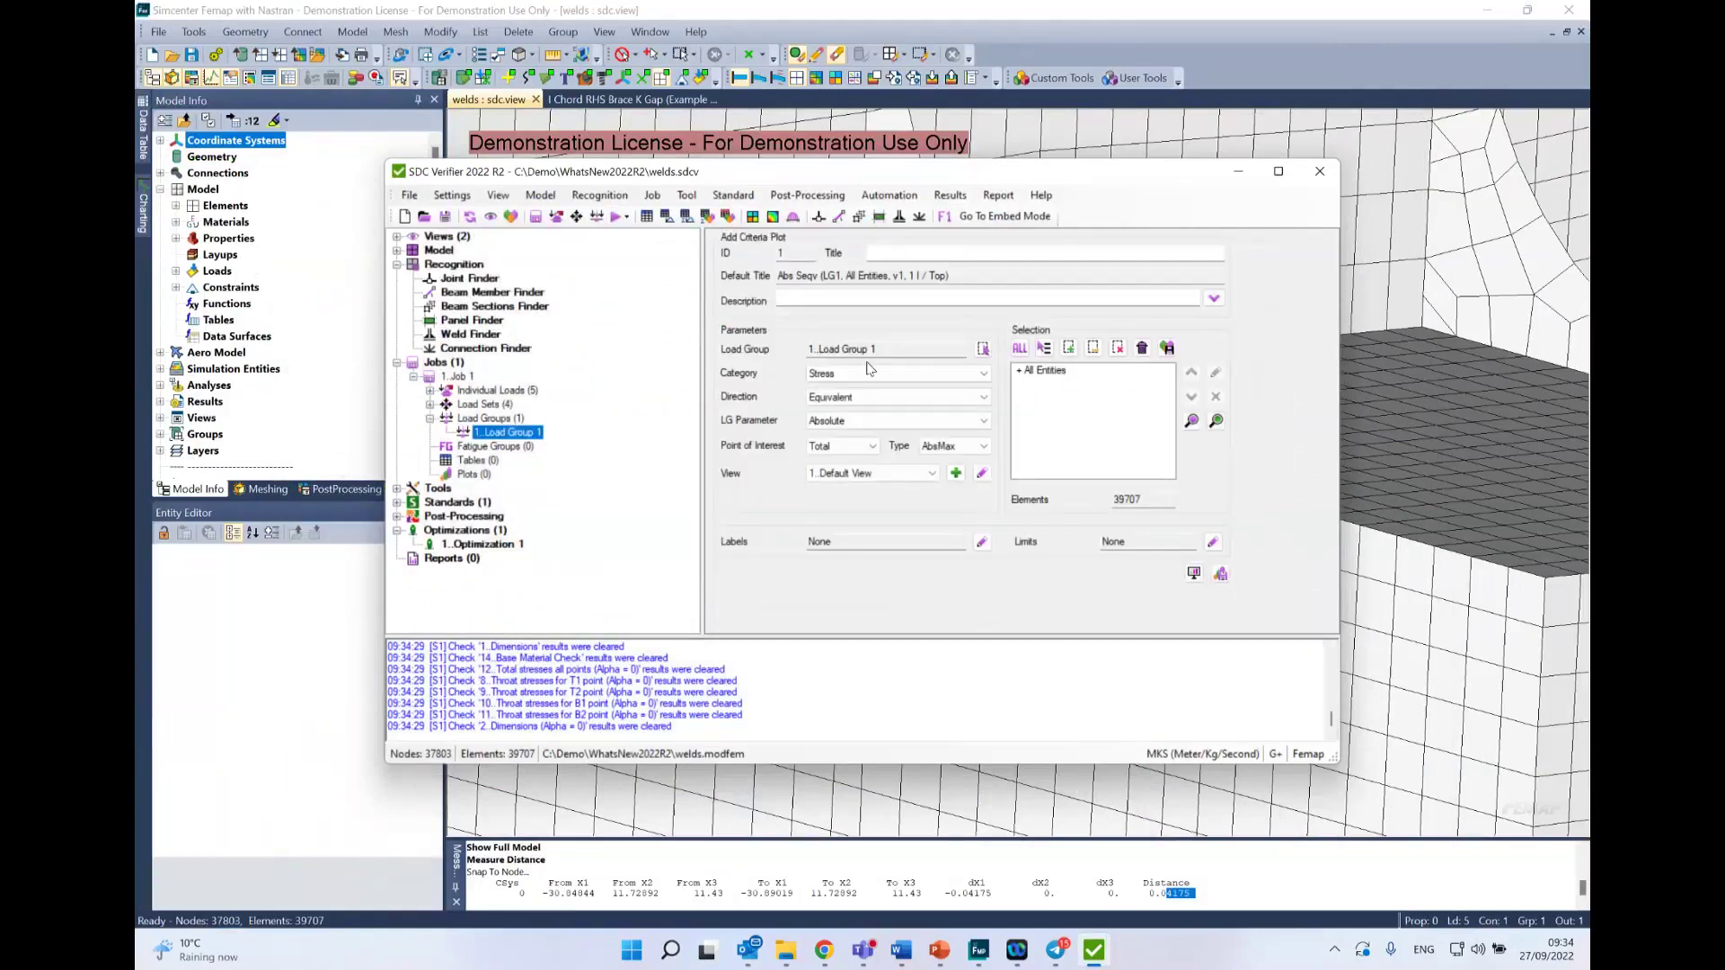
click(898, 373)
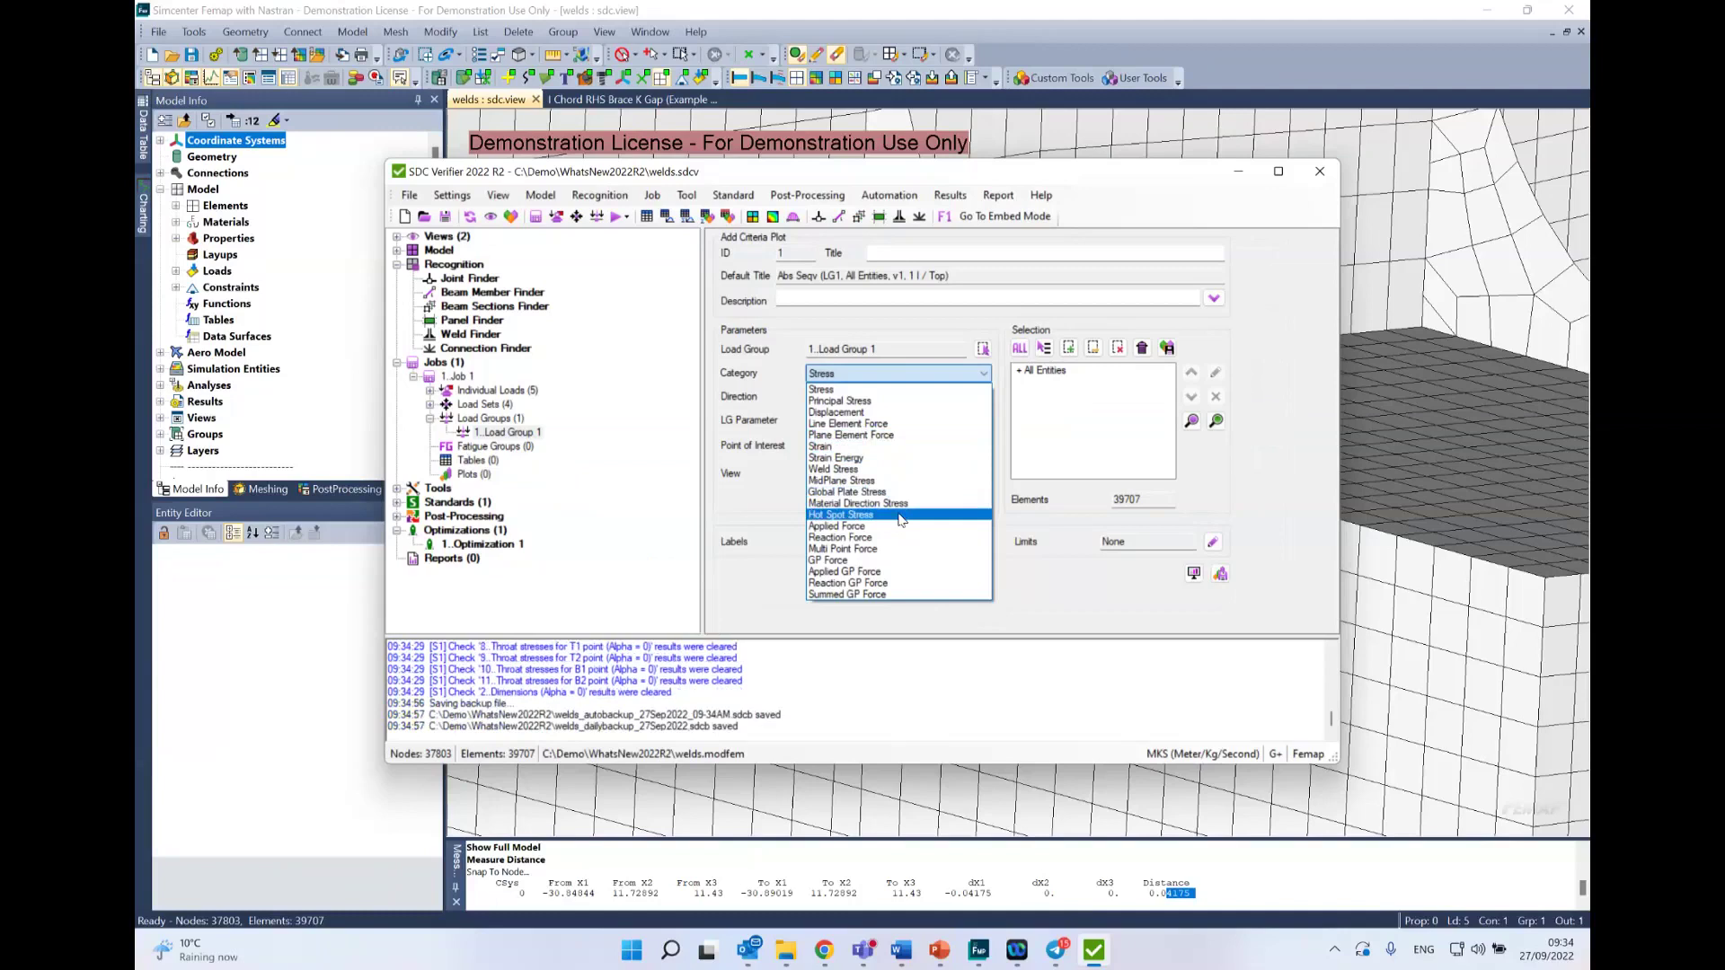
click(901, 517)
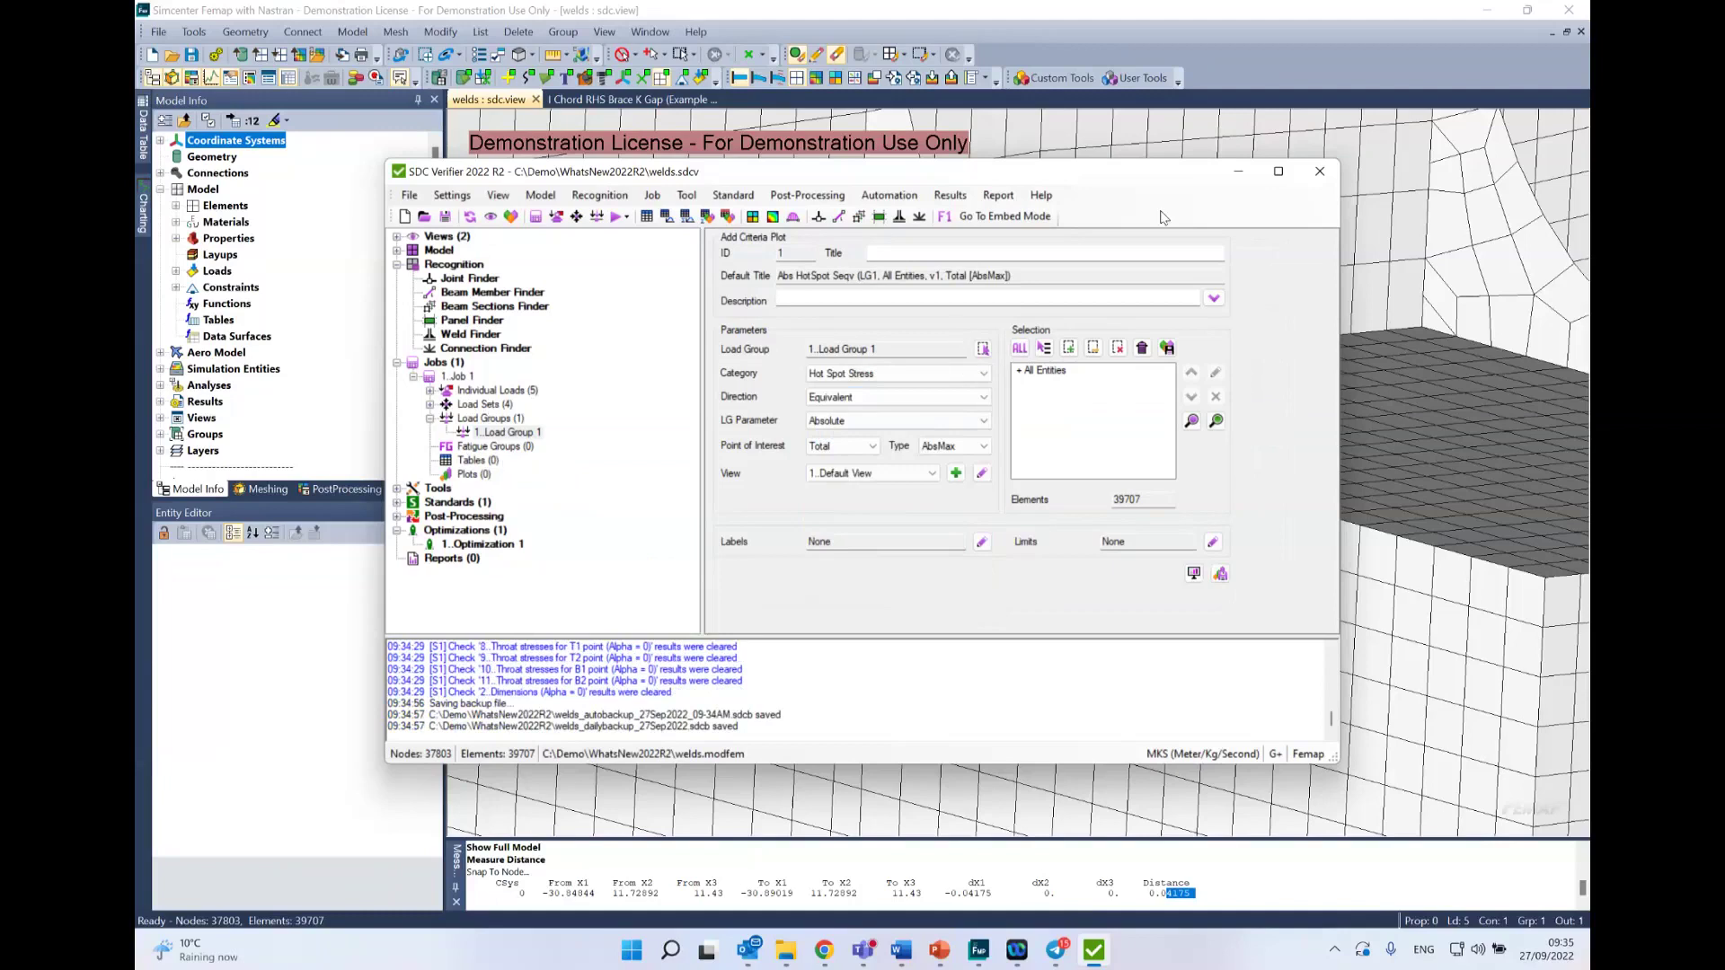
click(449, 503)
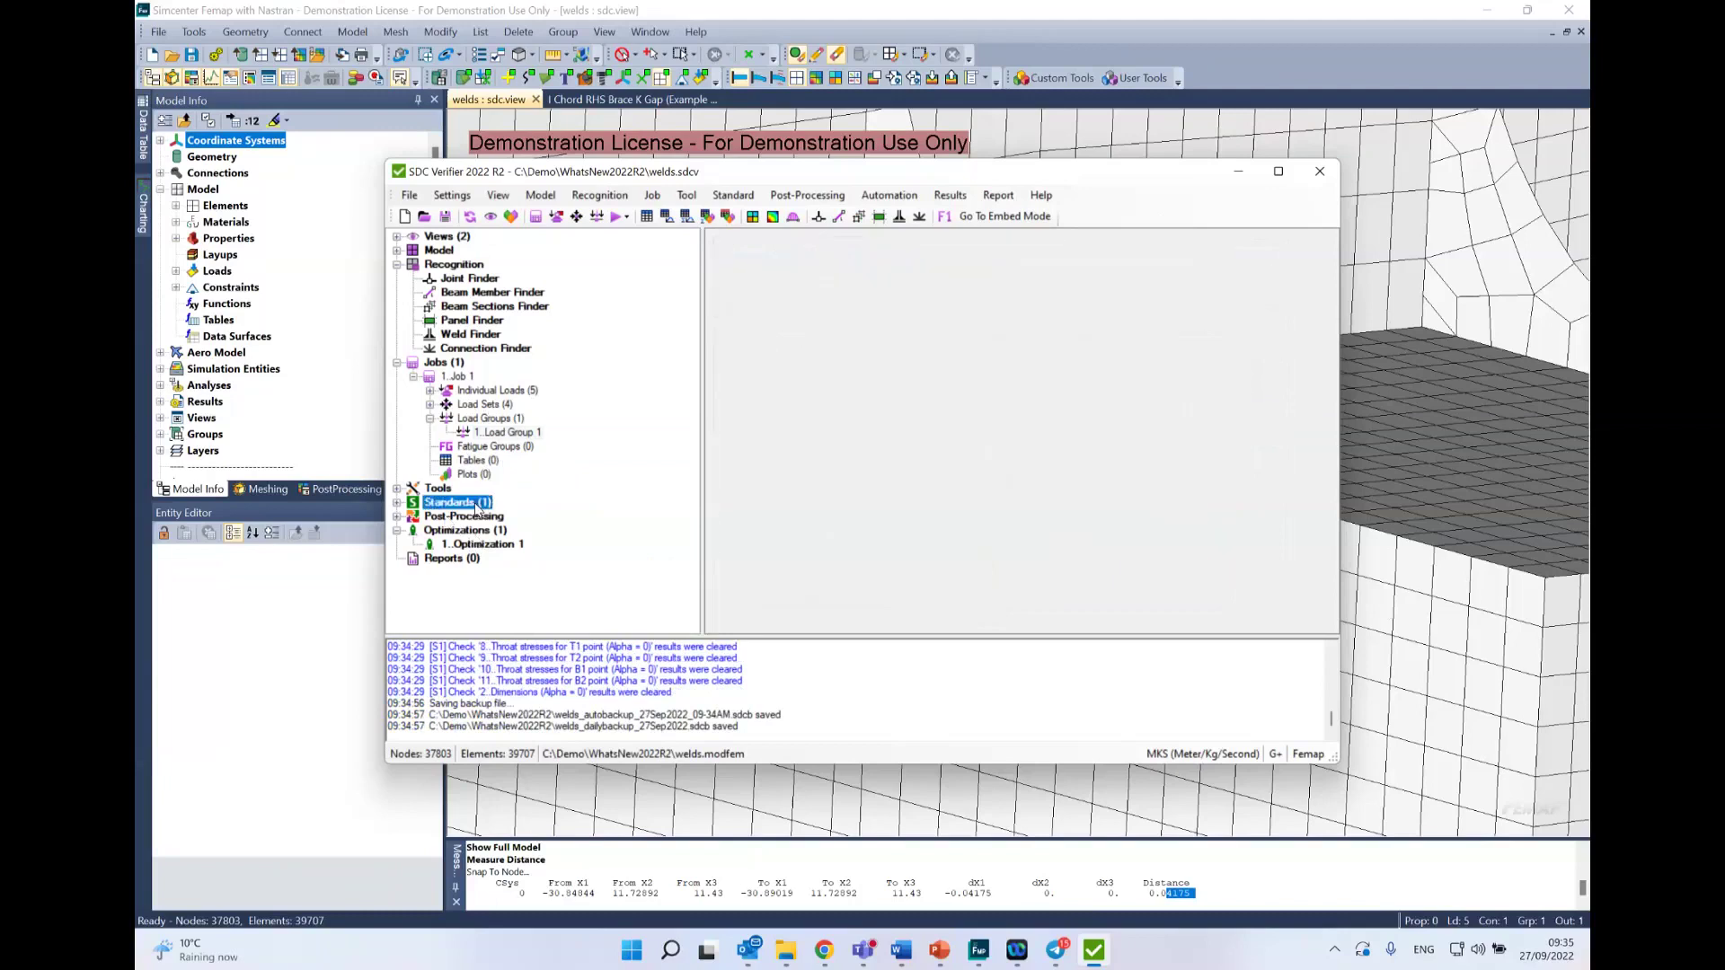
Step: Add a custom standard to the project with the default title Standard 2
right_click(452, 504)
mouse_move(503, 513)
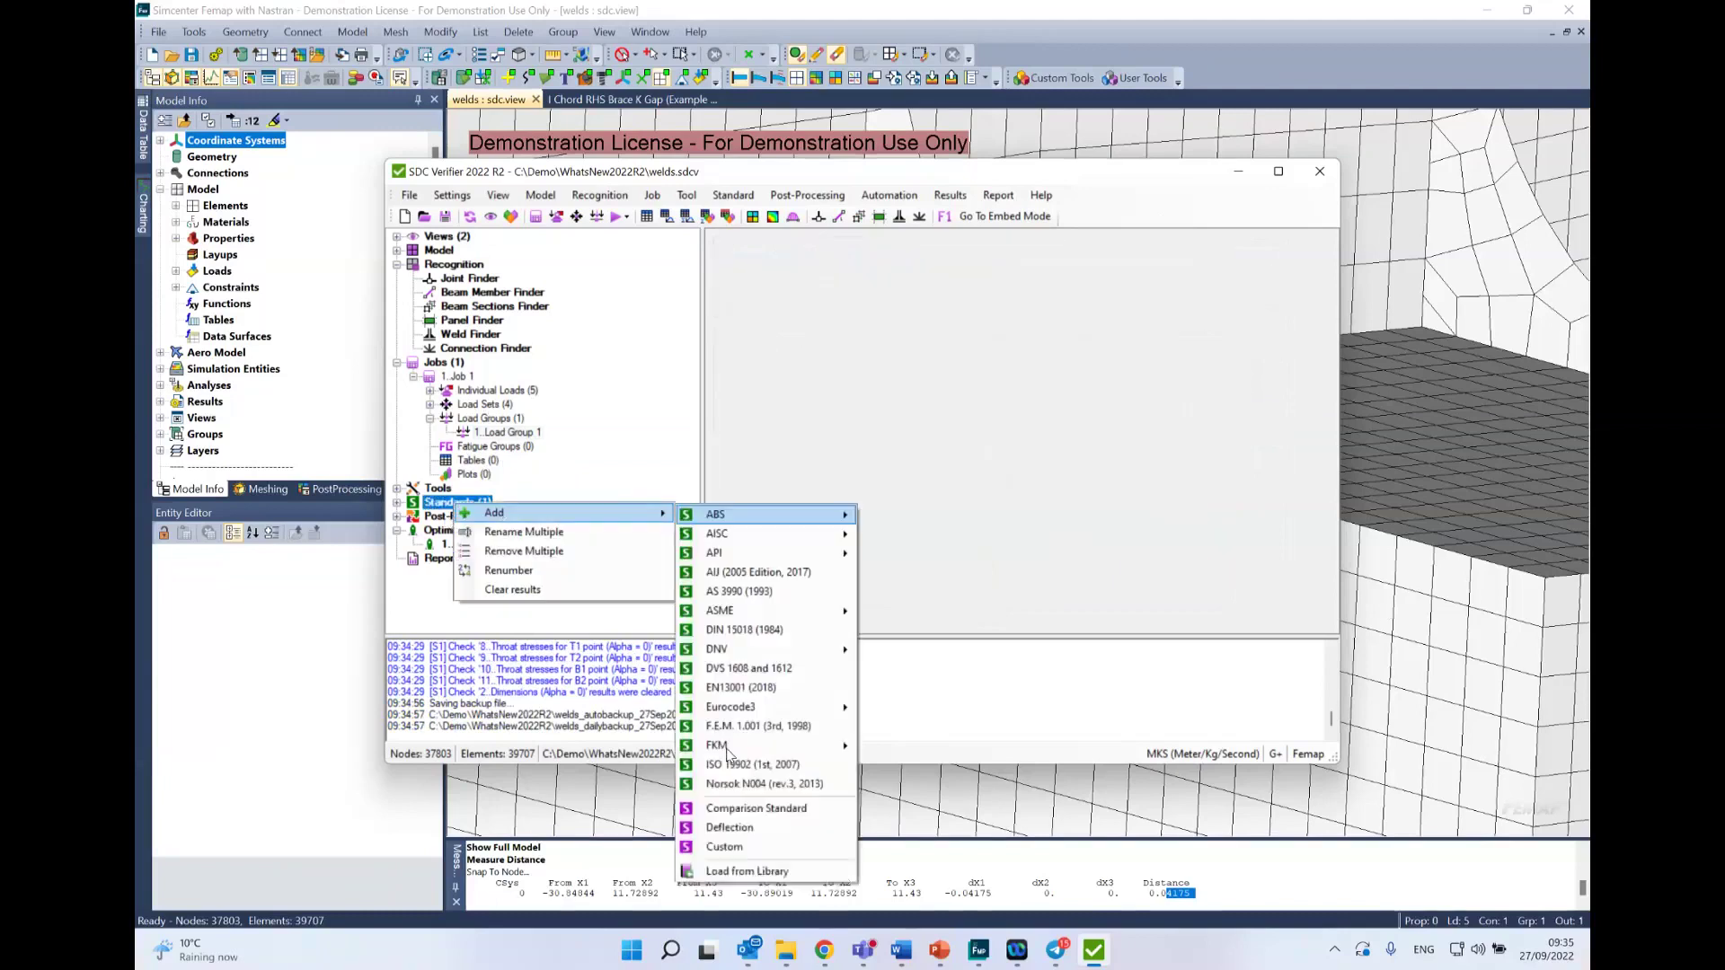
click(762, 846)
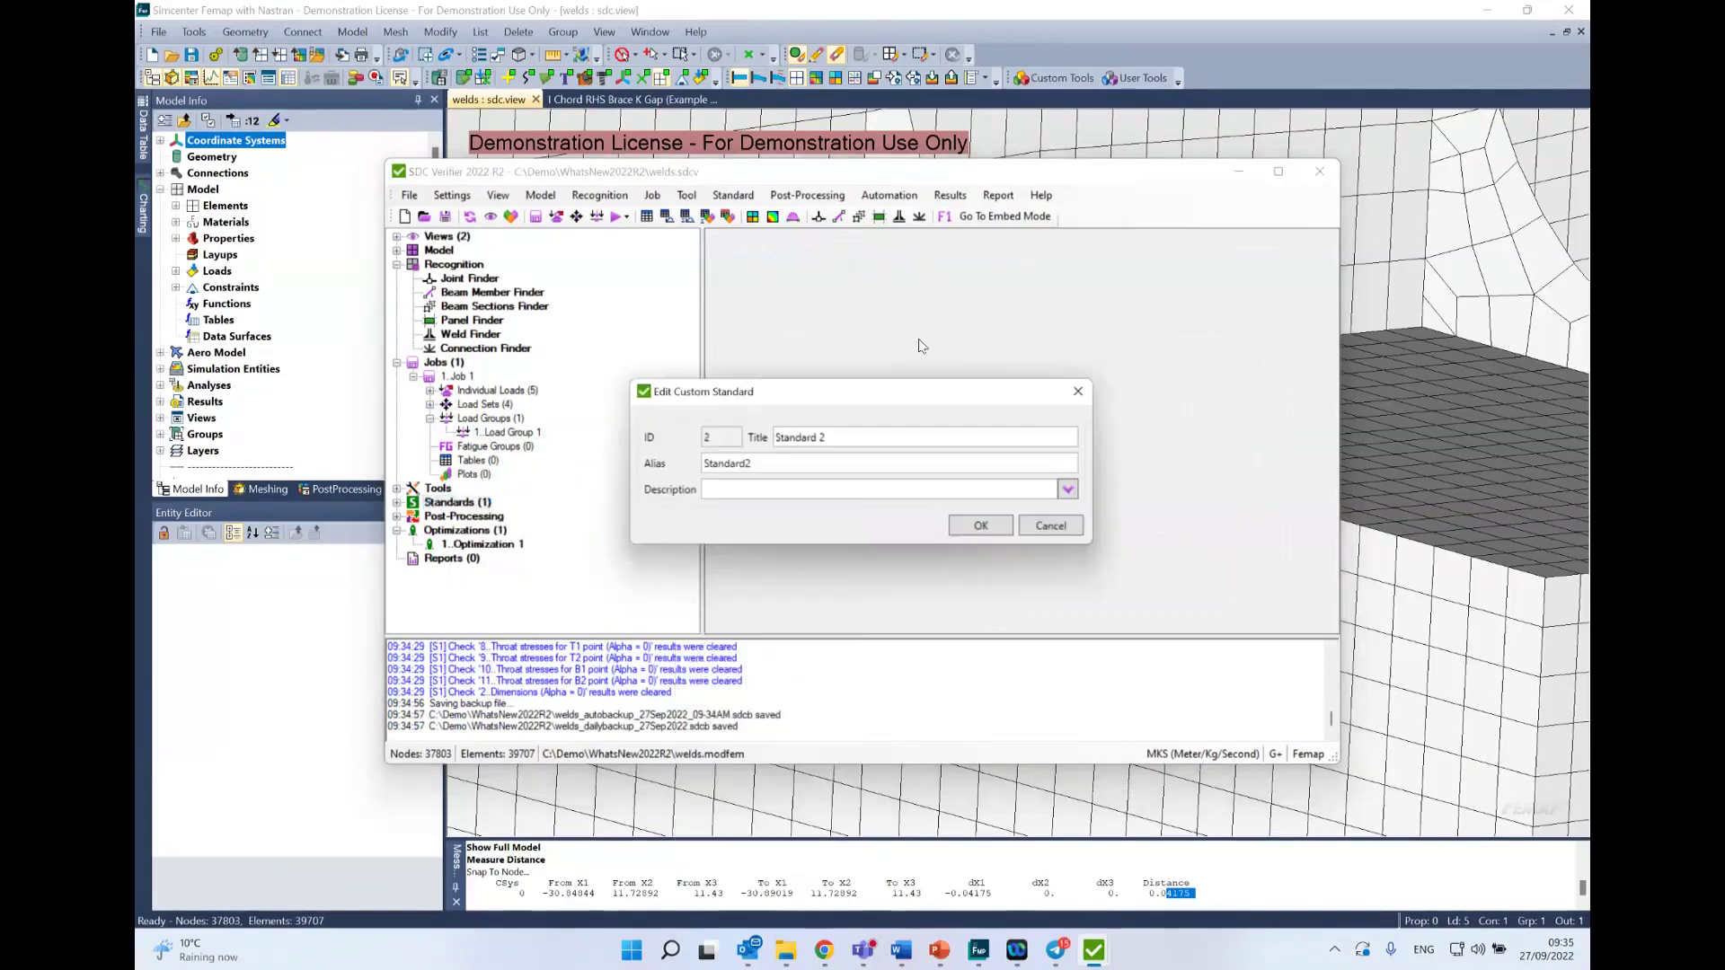
click(968, 526)
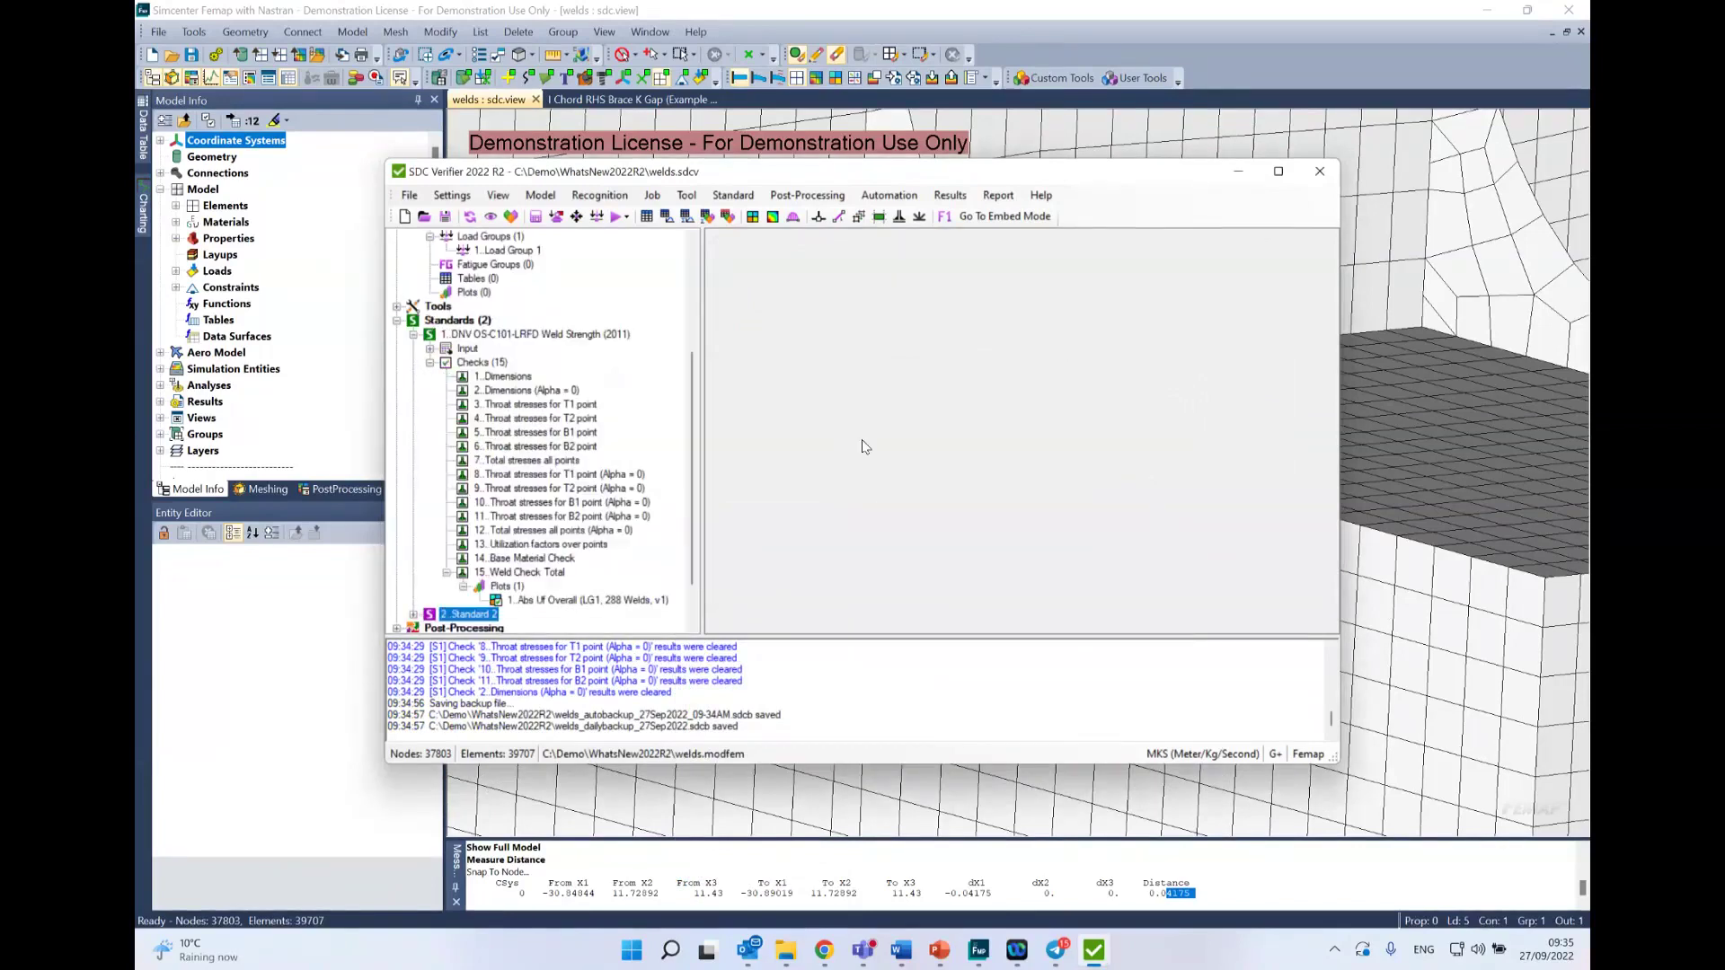
Step: Start a new custom check in Standard 2
click(413, 615)
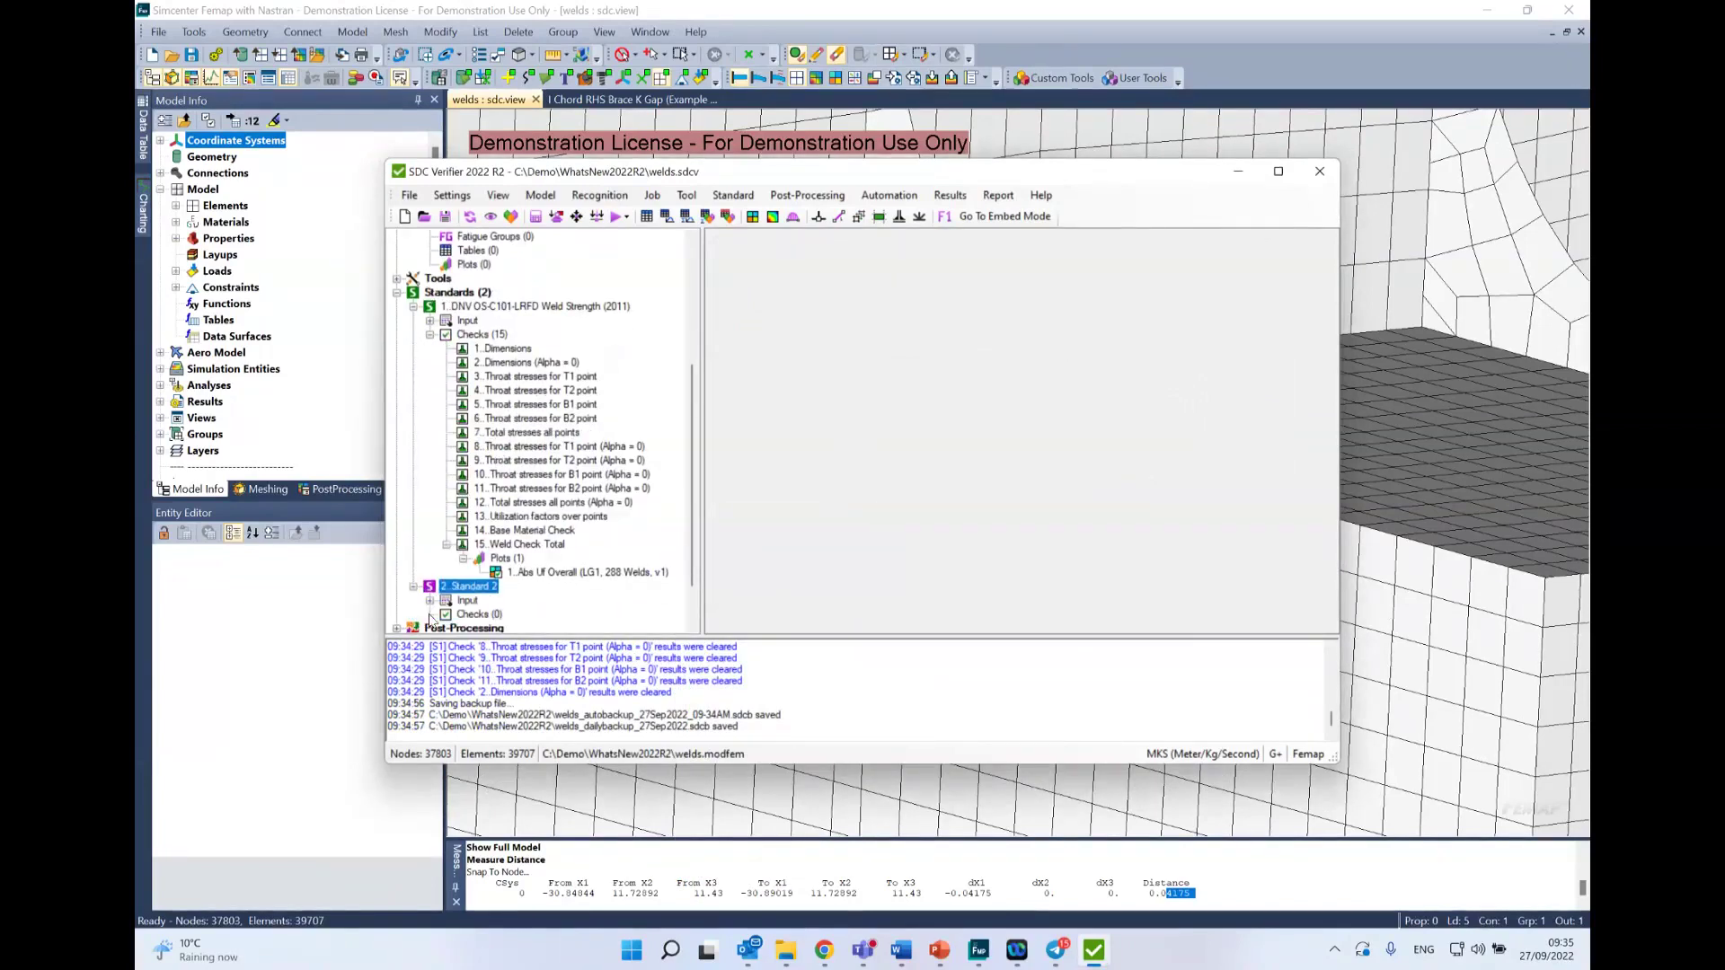
scroll(468, 593, down, 2)
click(480, 572)
right_click(488, 576)
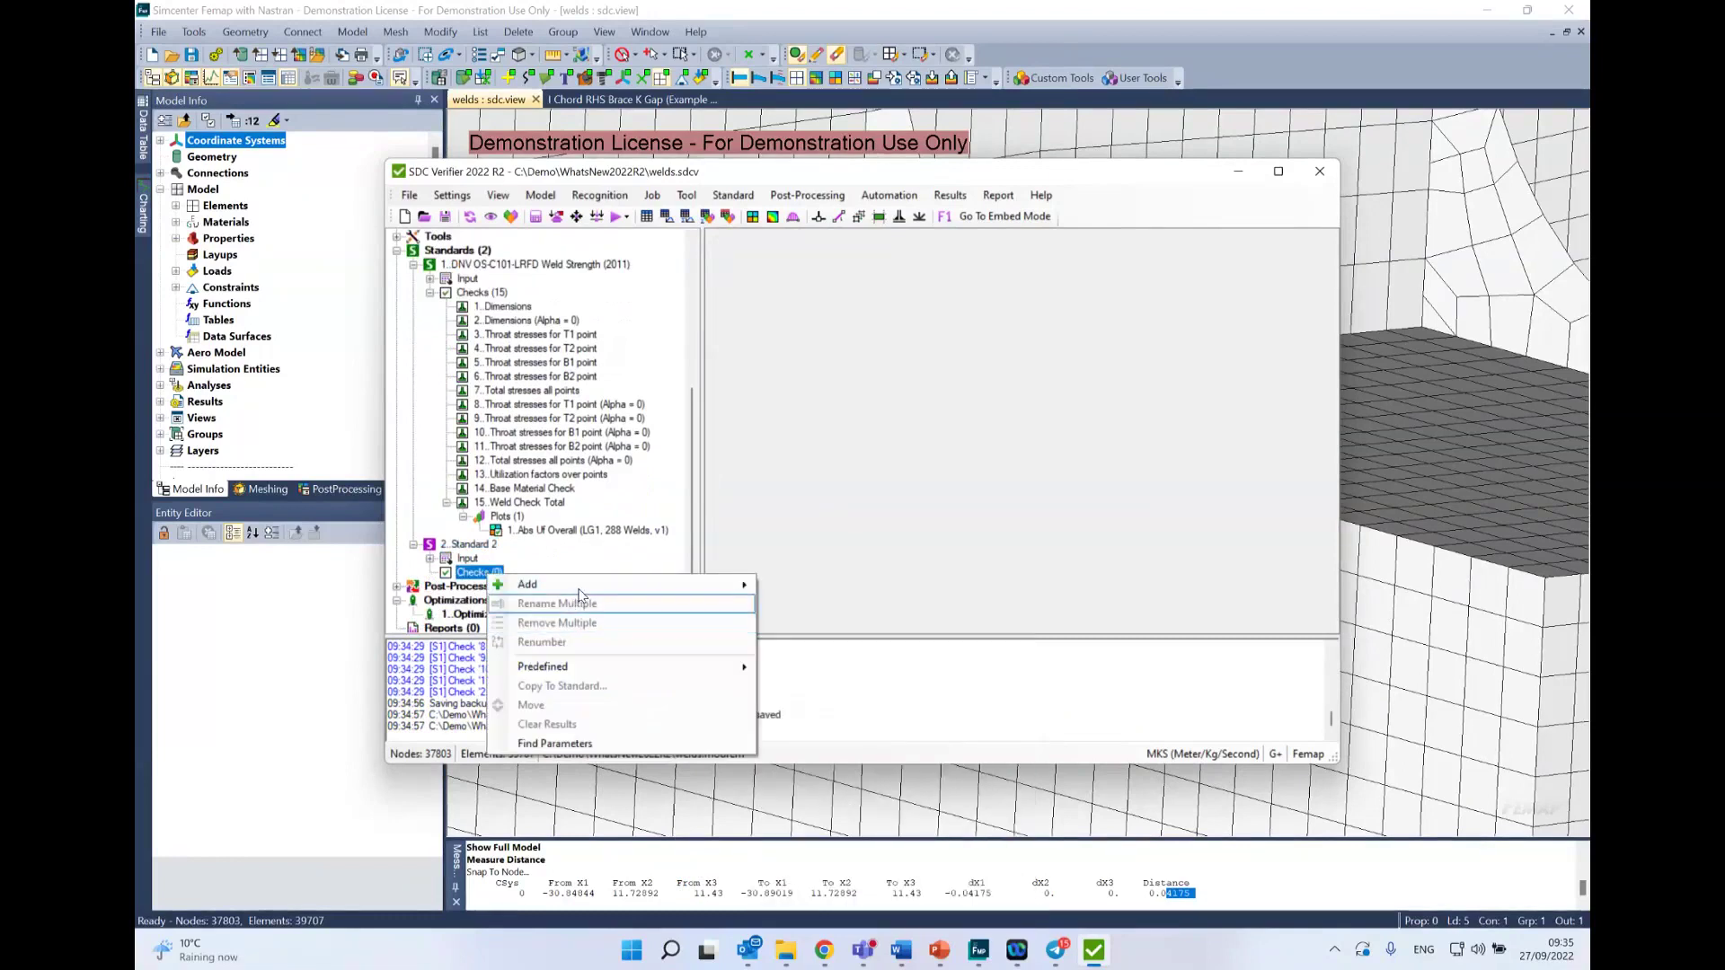
mouse_move(647, 584)
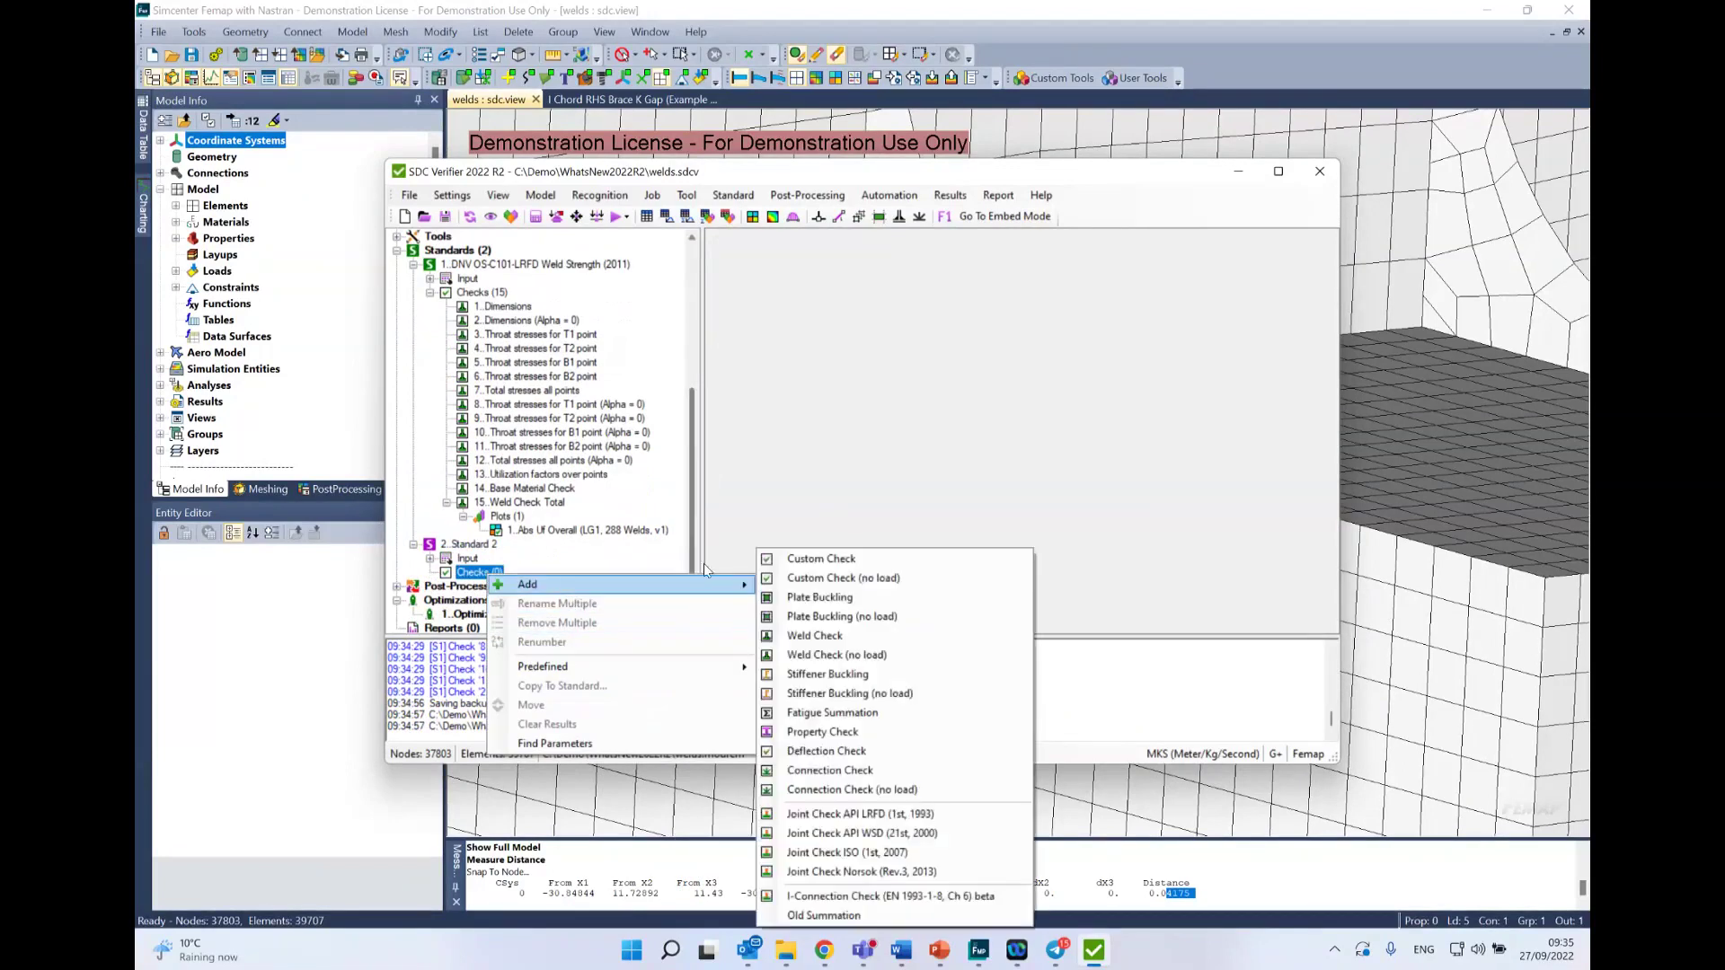
click(804, 560)
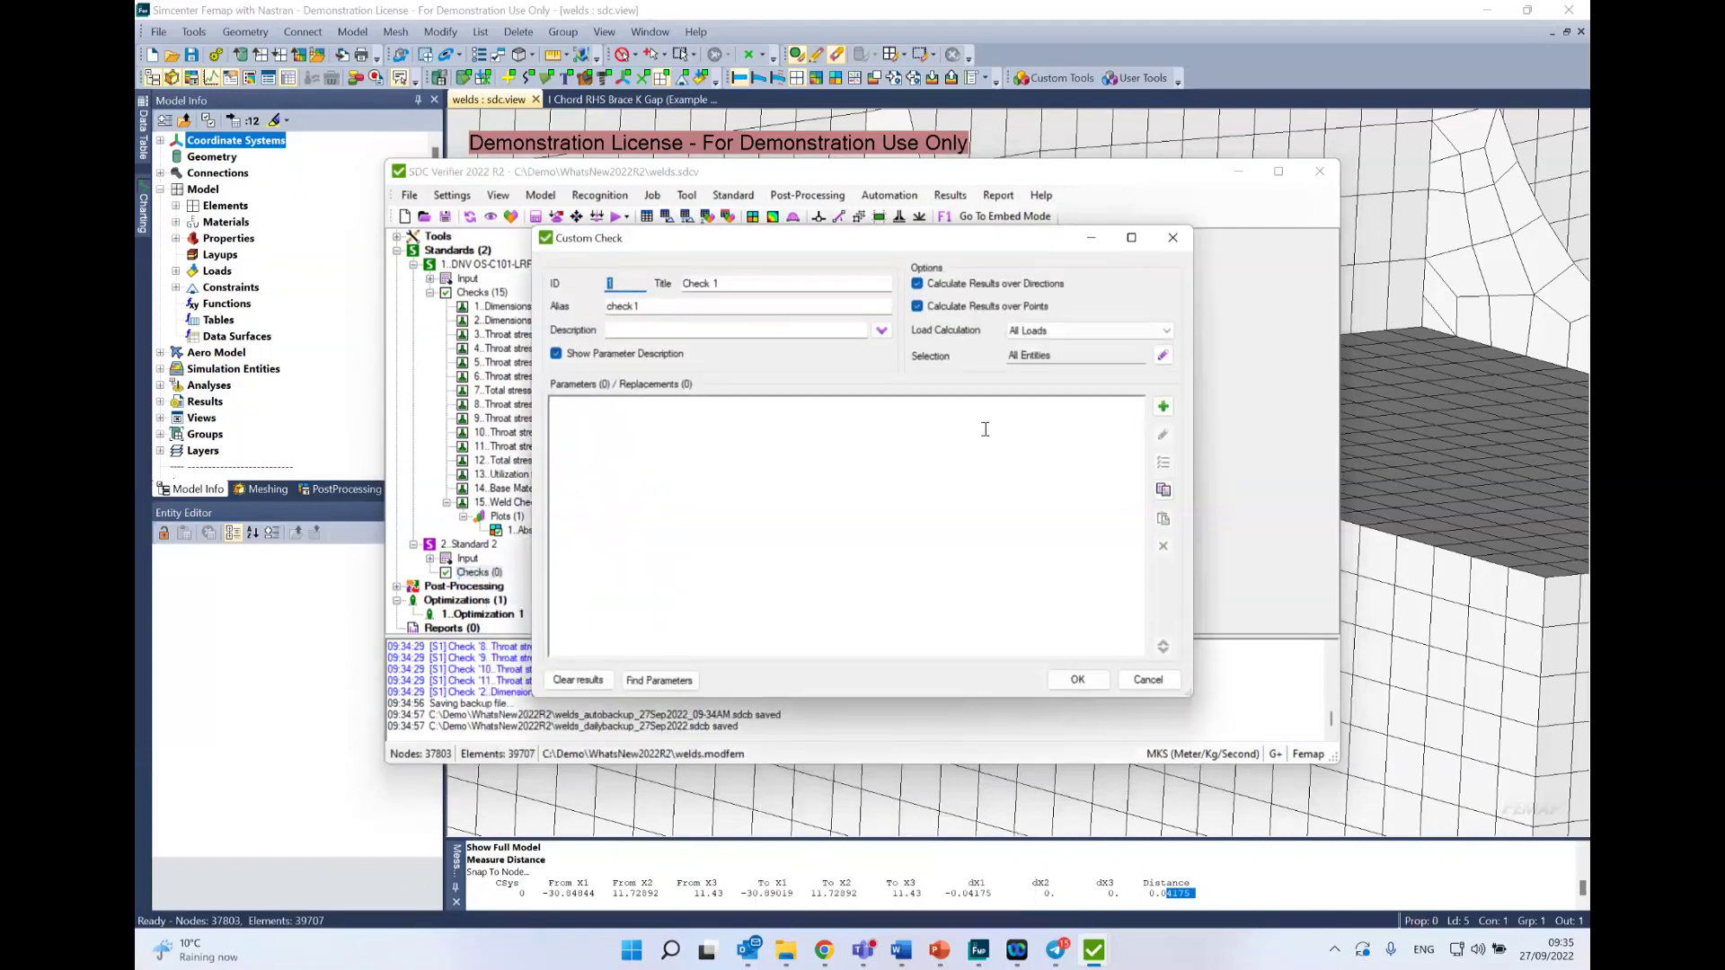
Step: Start a new parameter in the custom check and title it HSS
click(1164, 406)
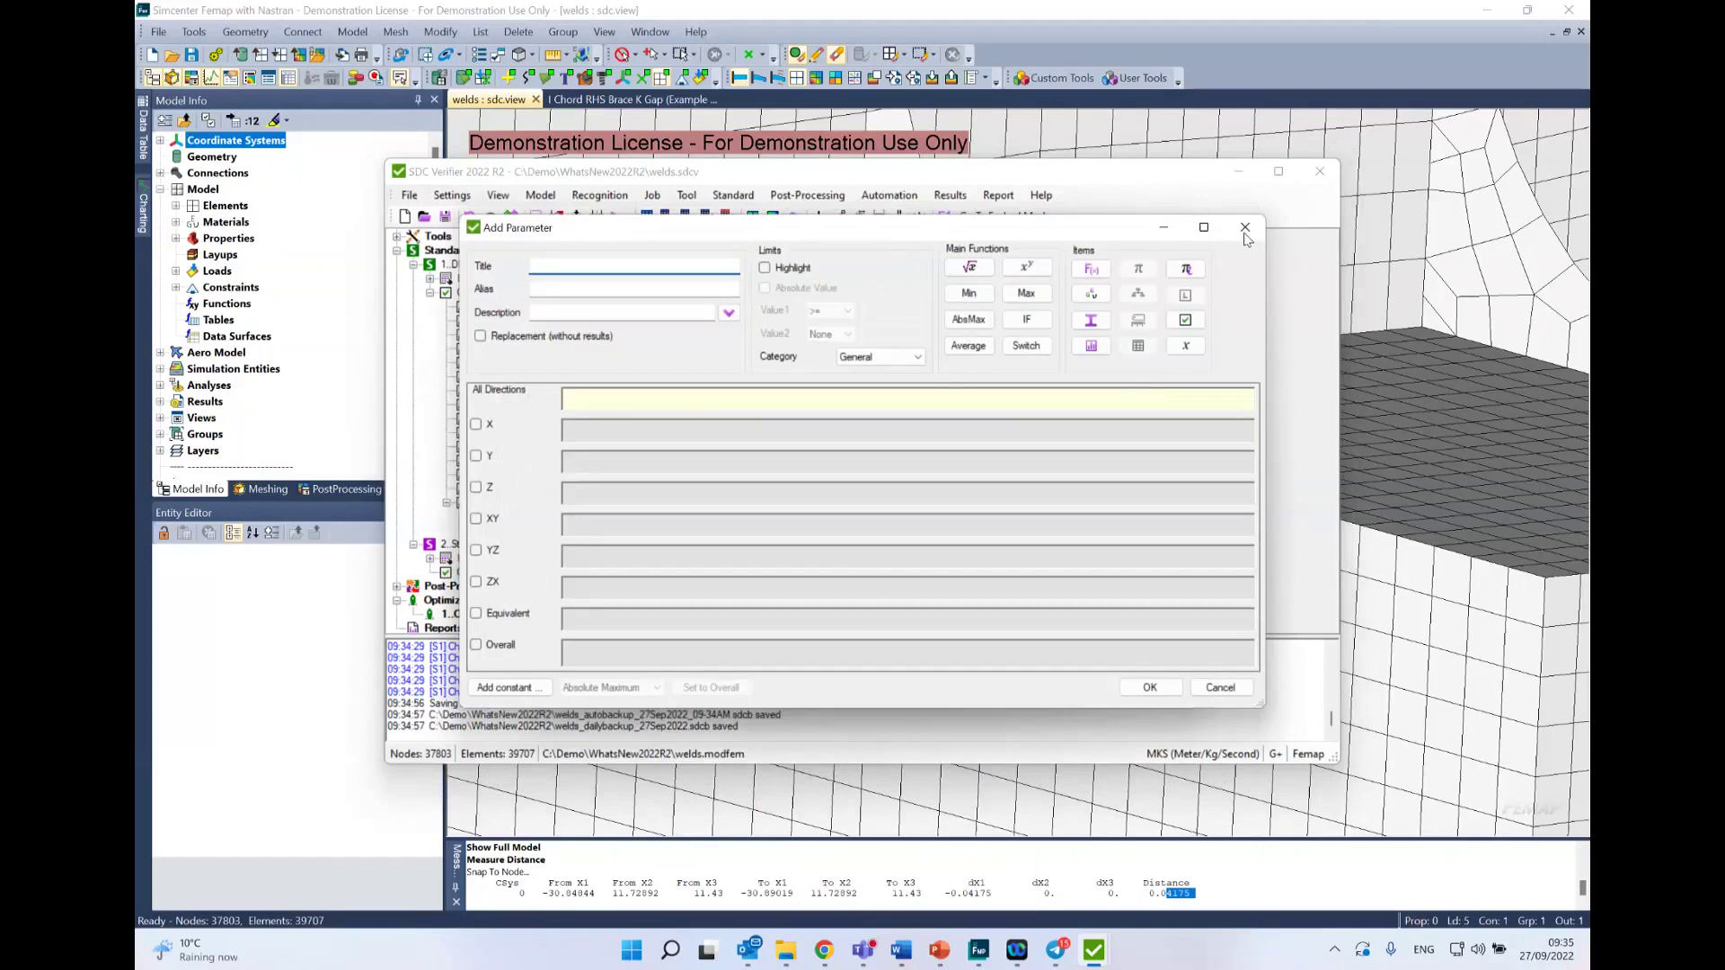
click(1246, 228)
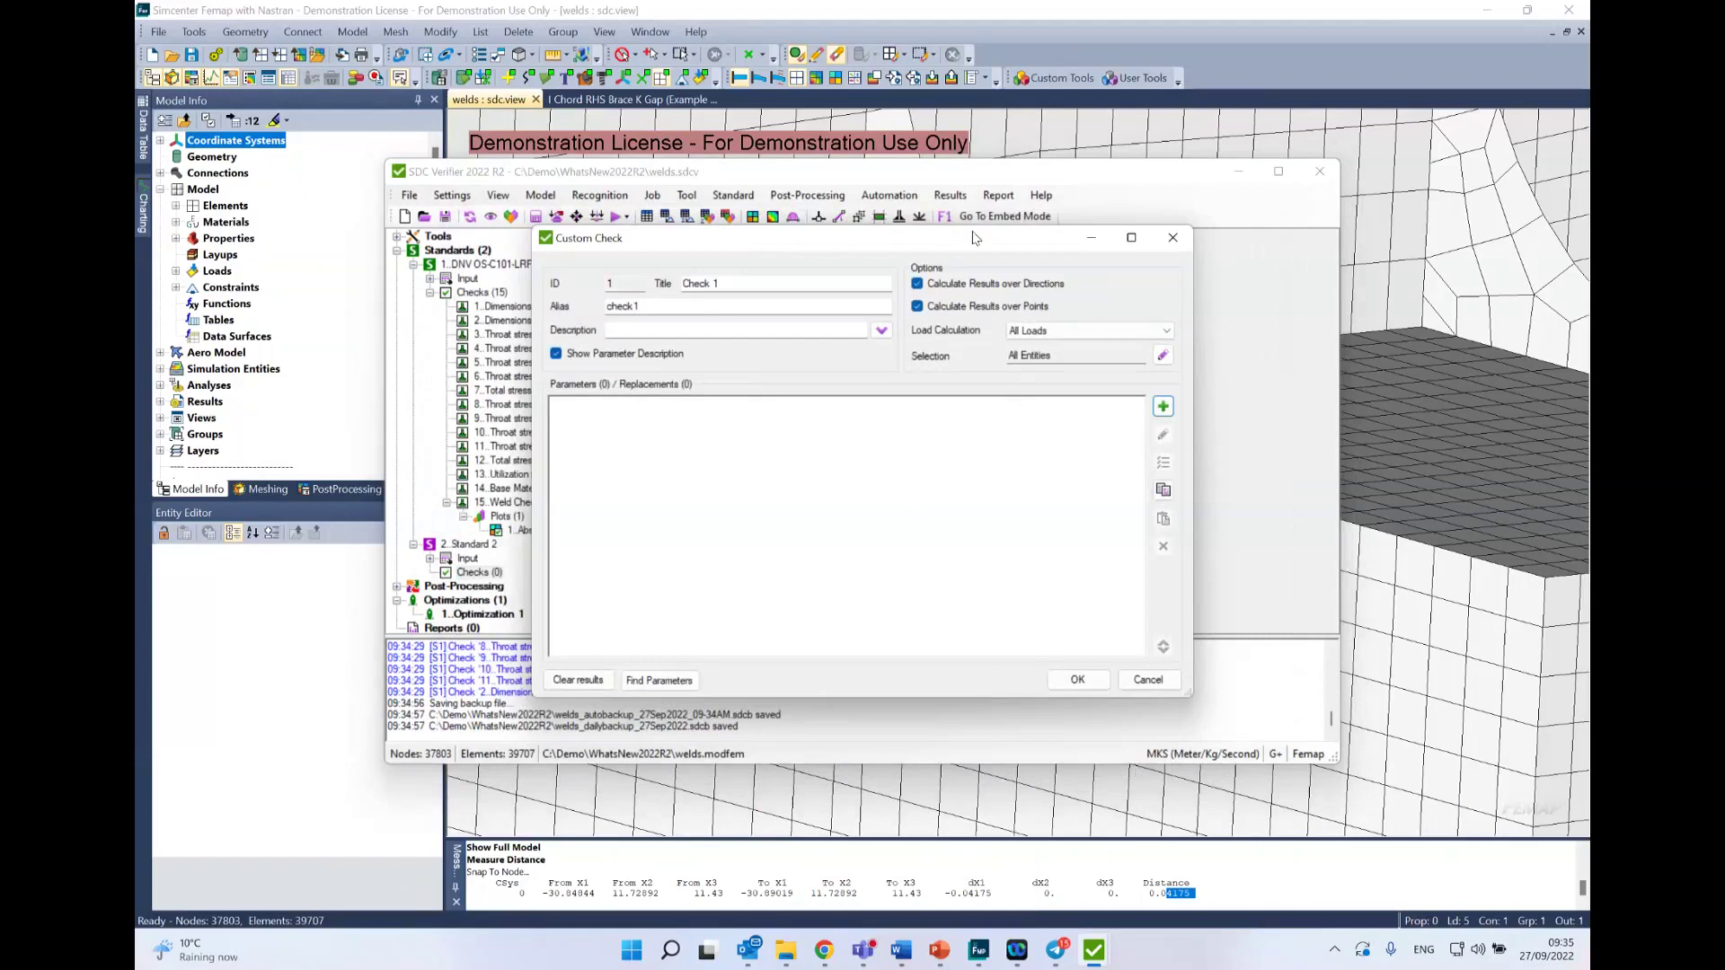
drag(972, 237, 1048, 216)
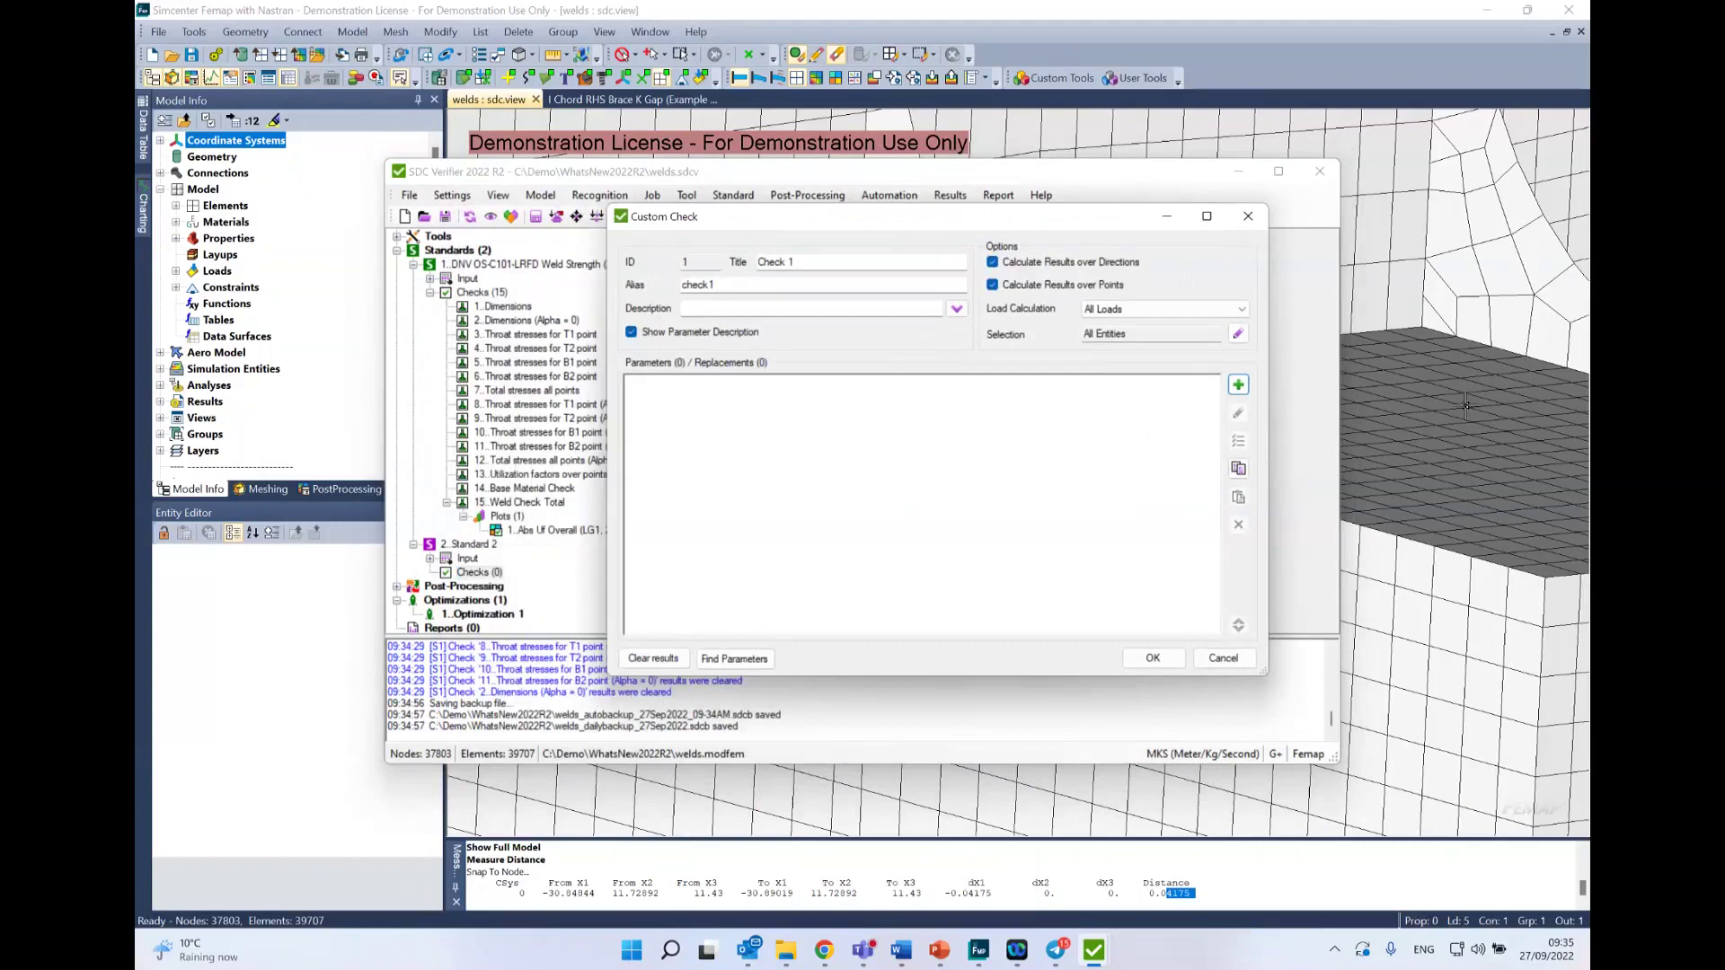
click(1240, 386)
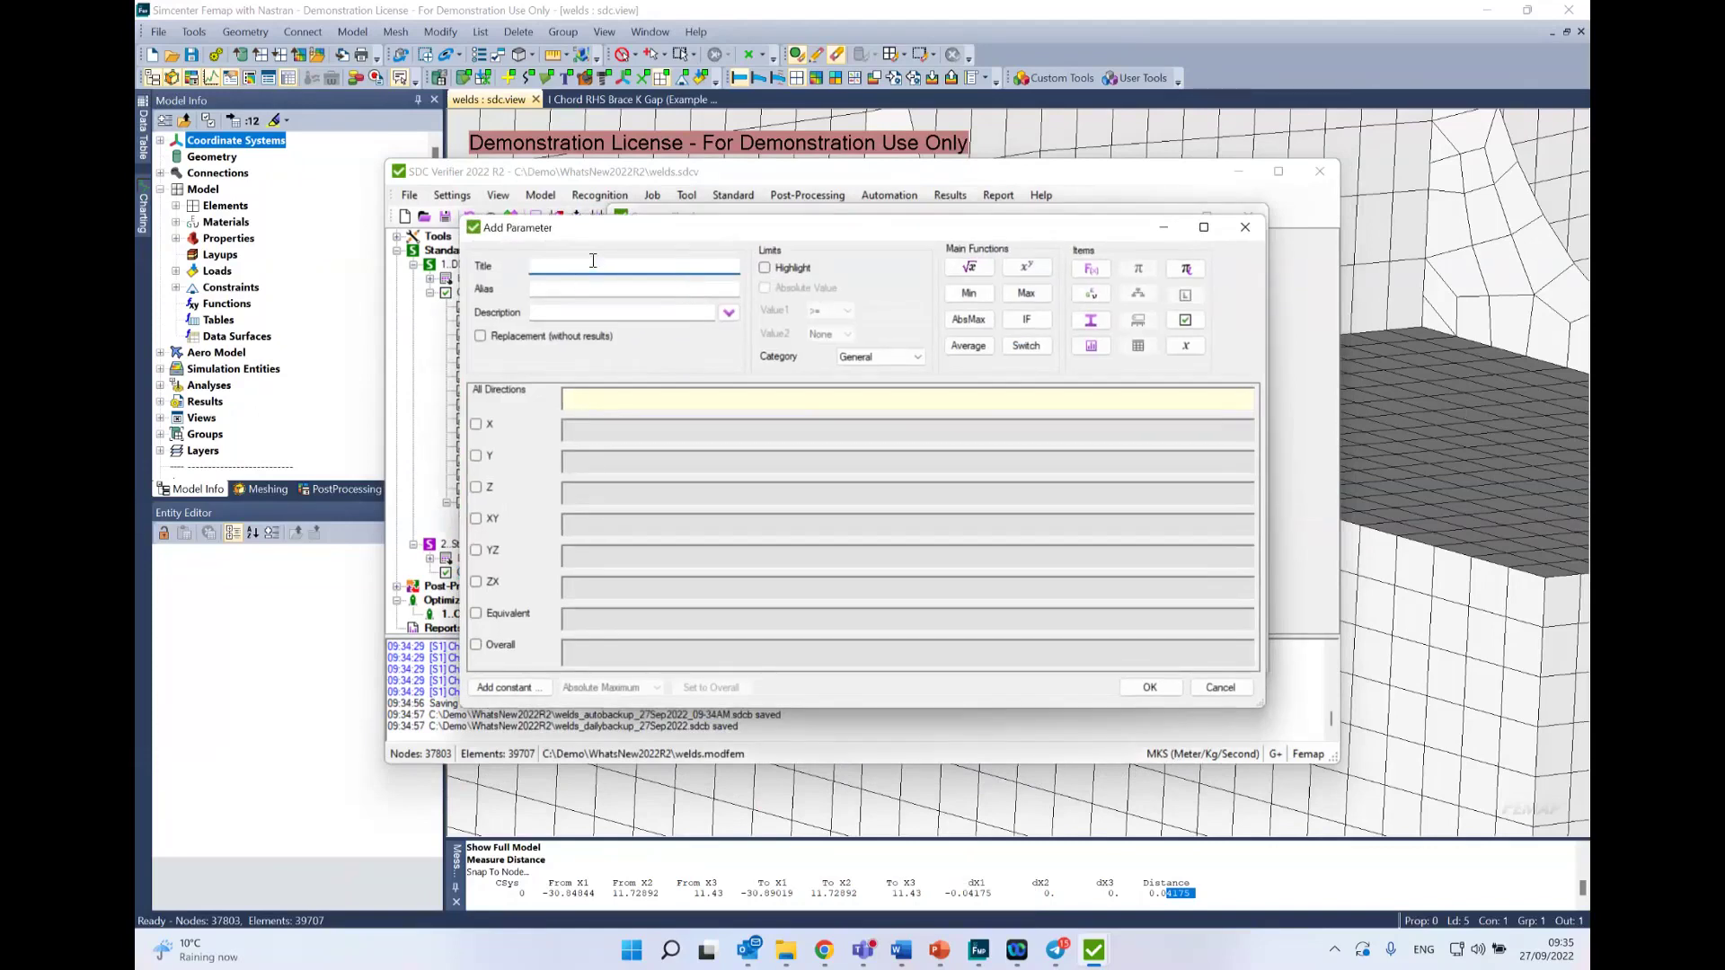
text(HSS)
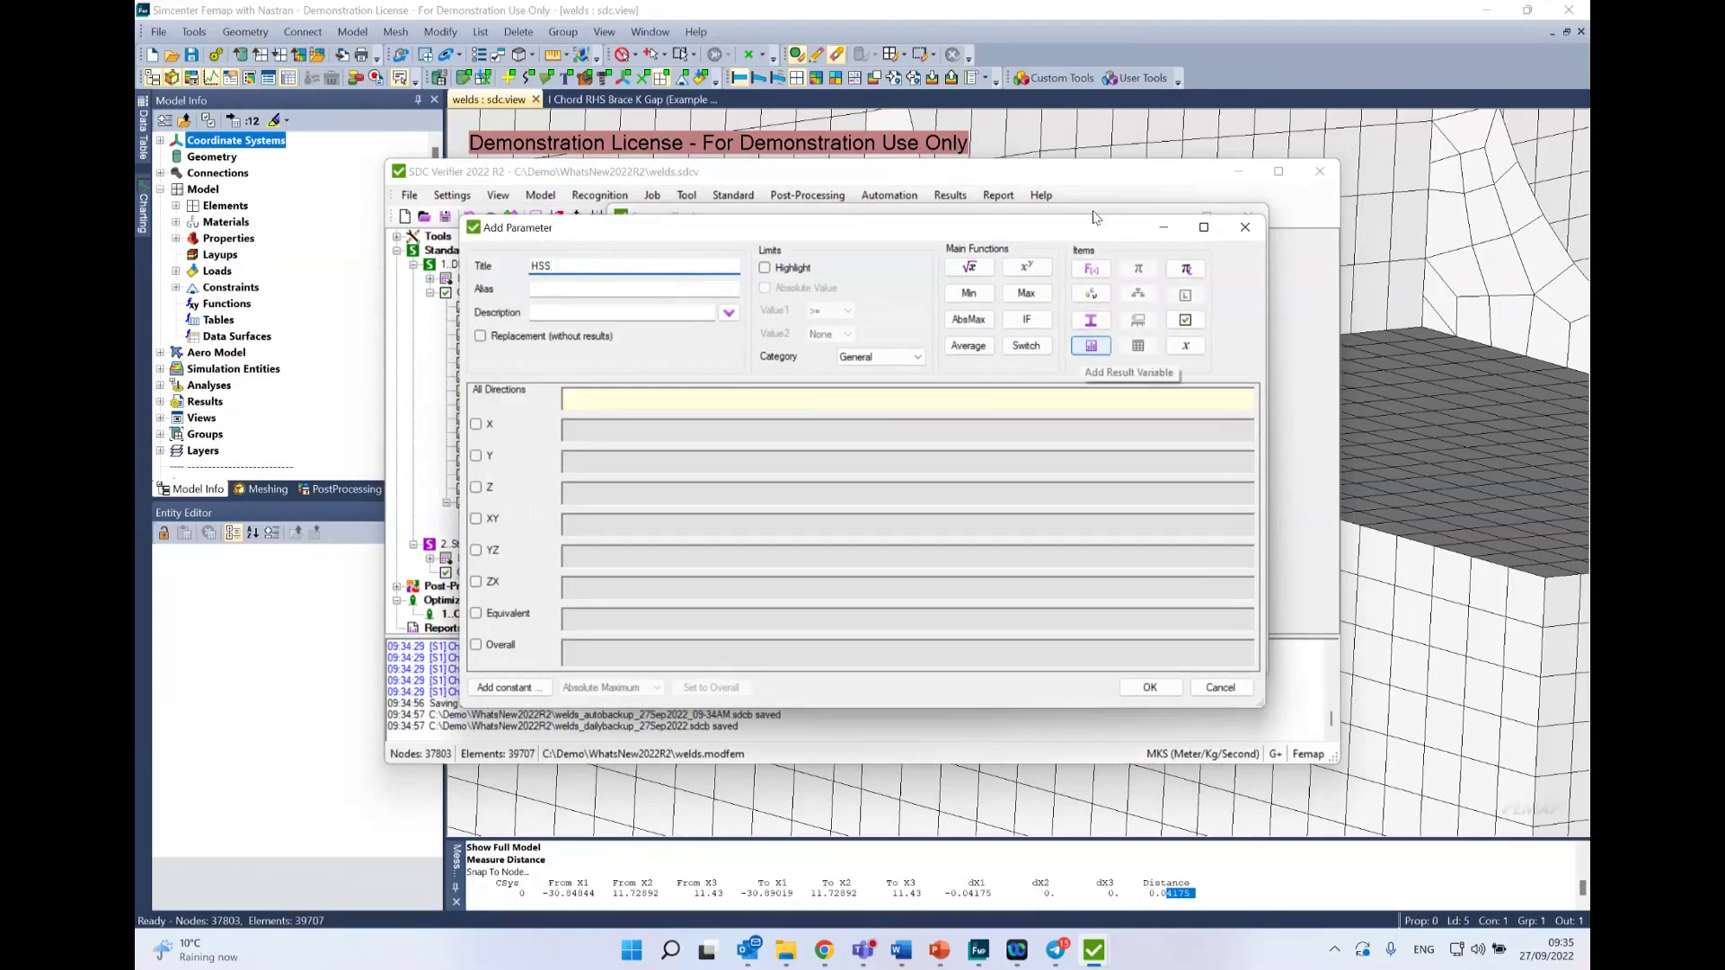
Step: Insert the Hot Spot Stress result with Equivalent direction and Total point of interest into the HSS parameter's all-directions formula
click(1080, 351)
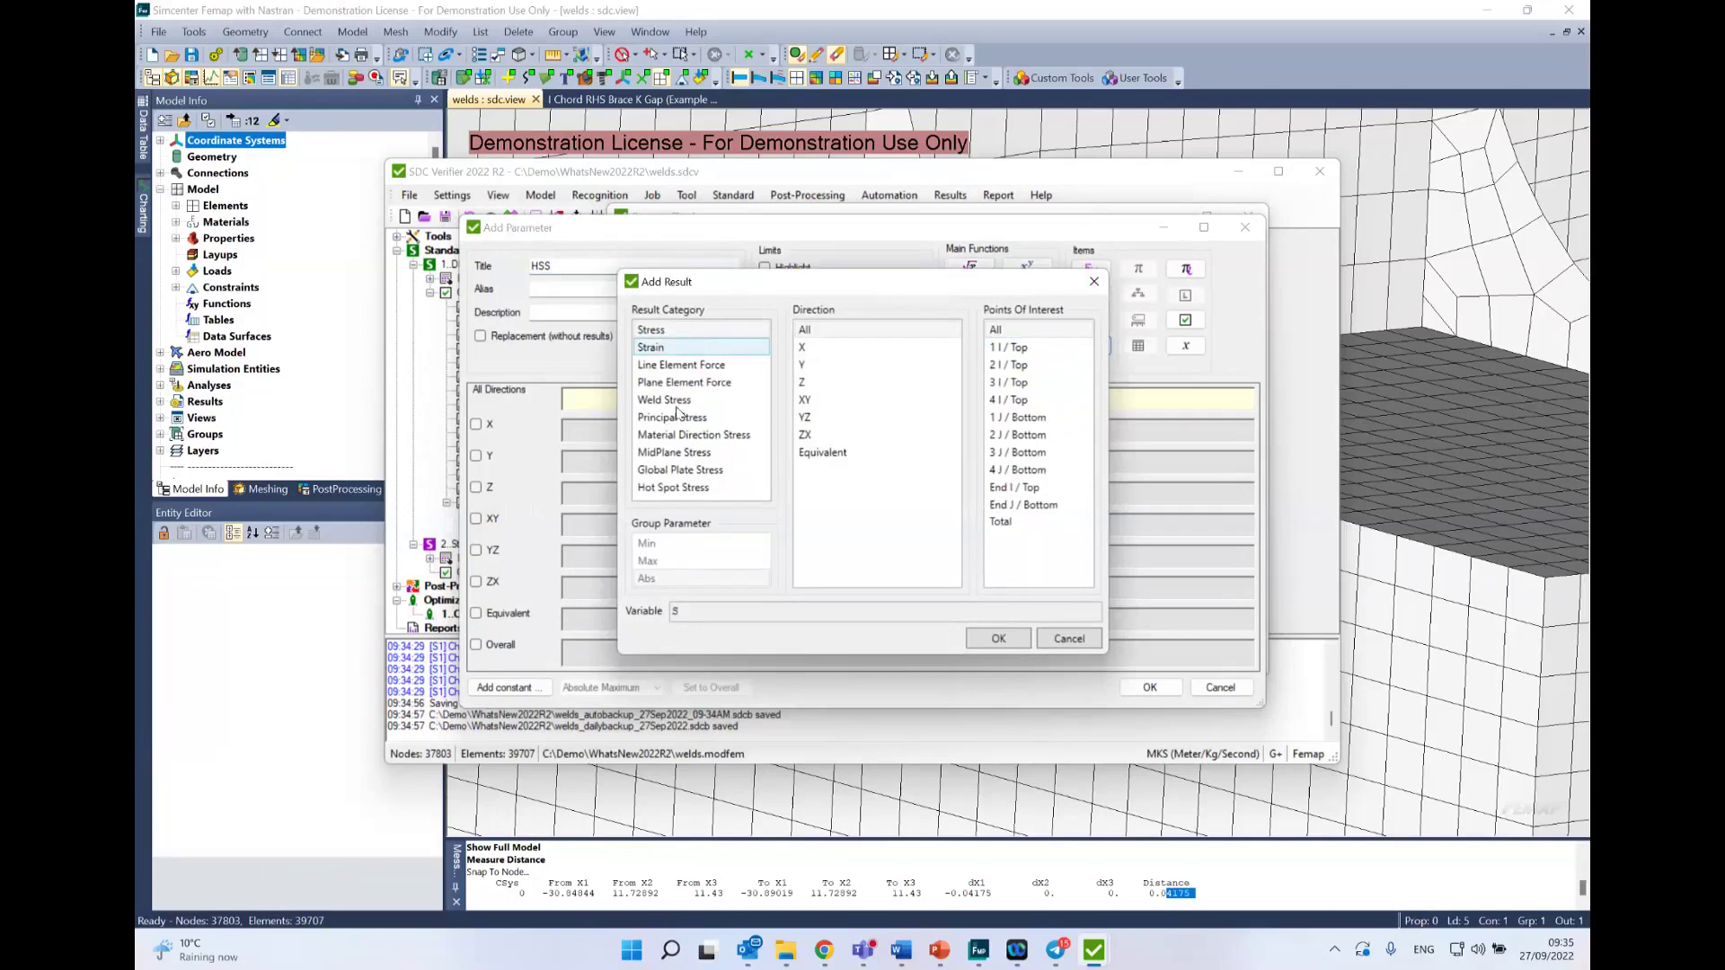
click(700, 330)
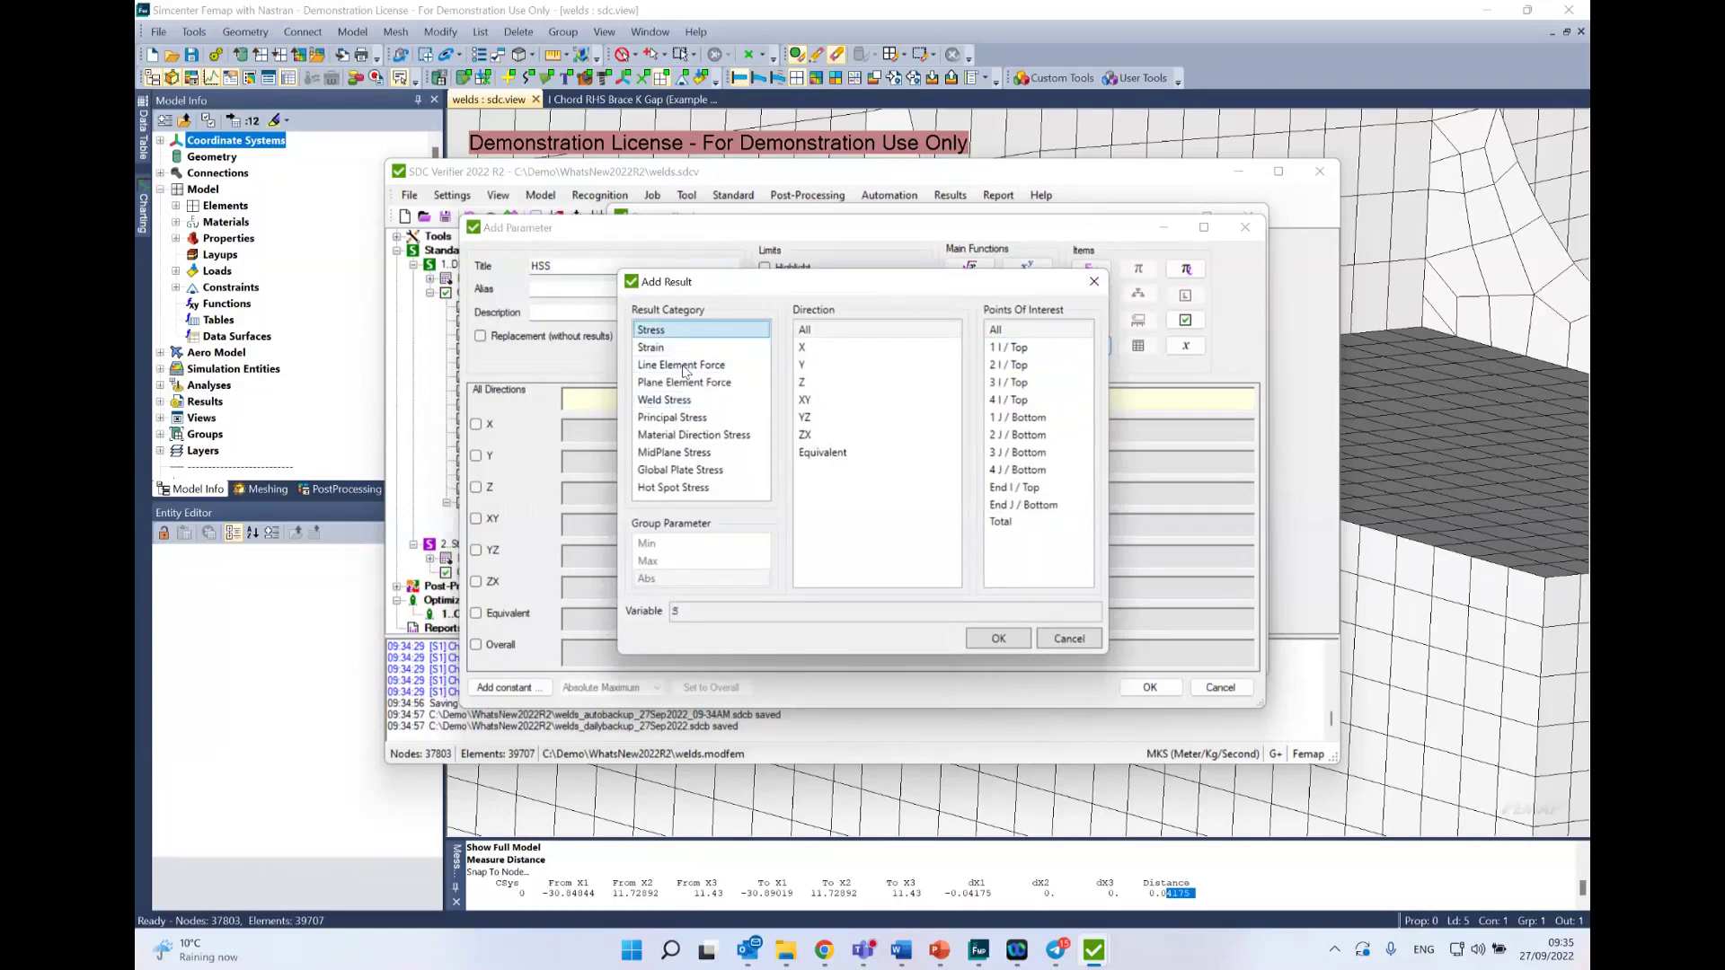
click(693, 490)
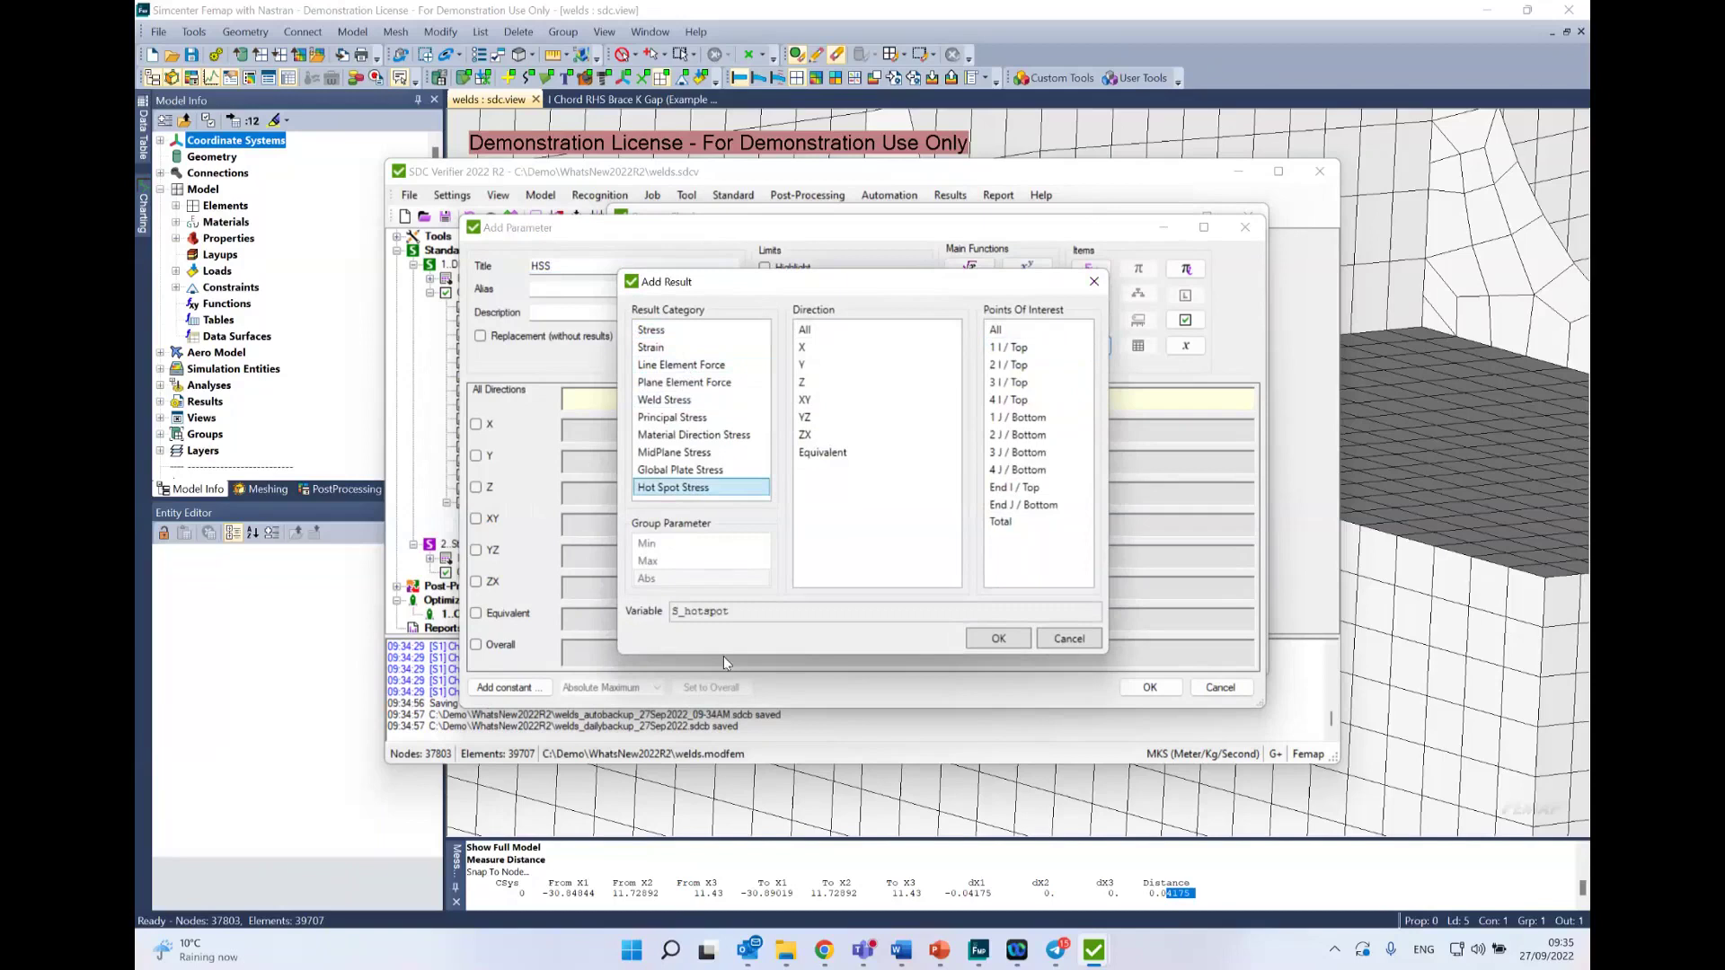
click(823, 453)
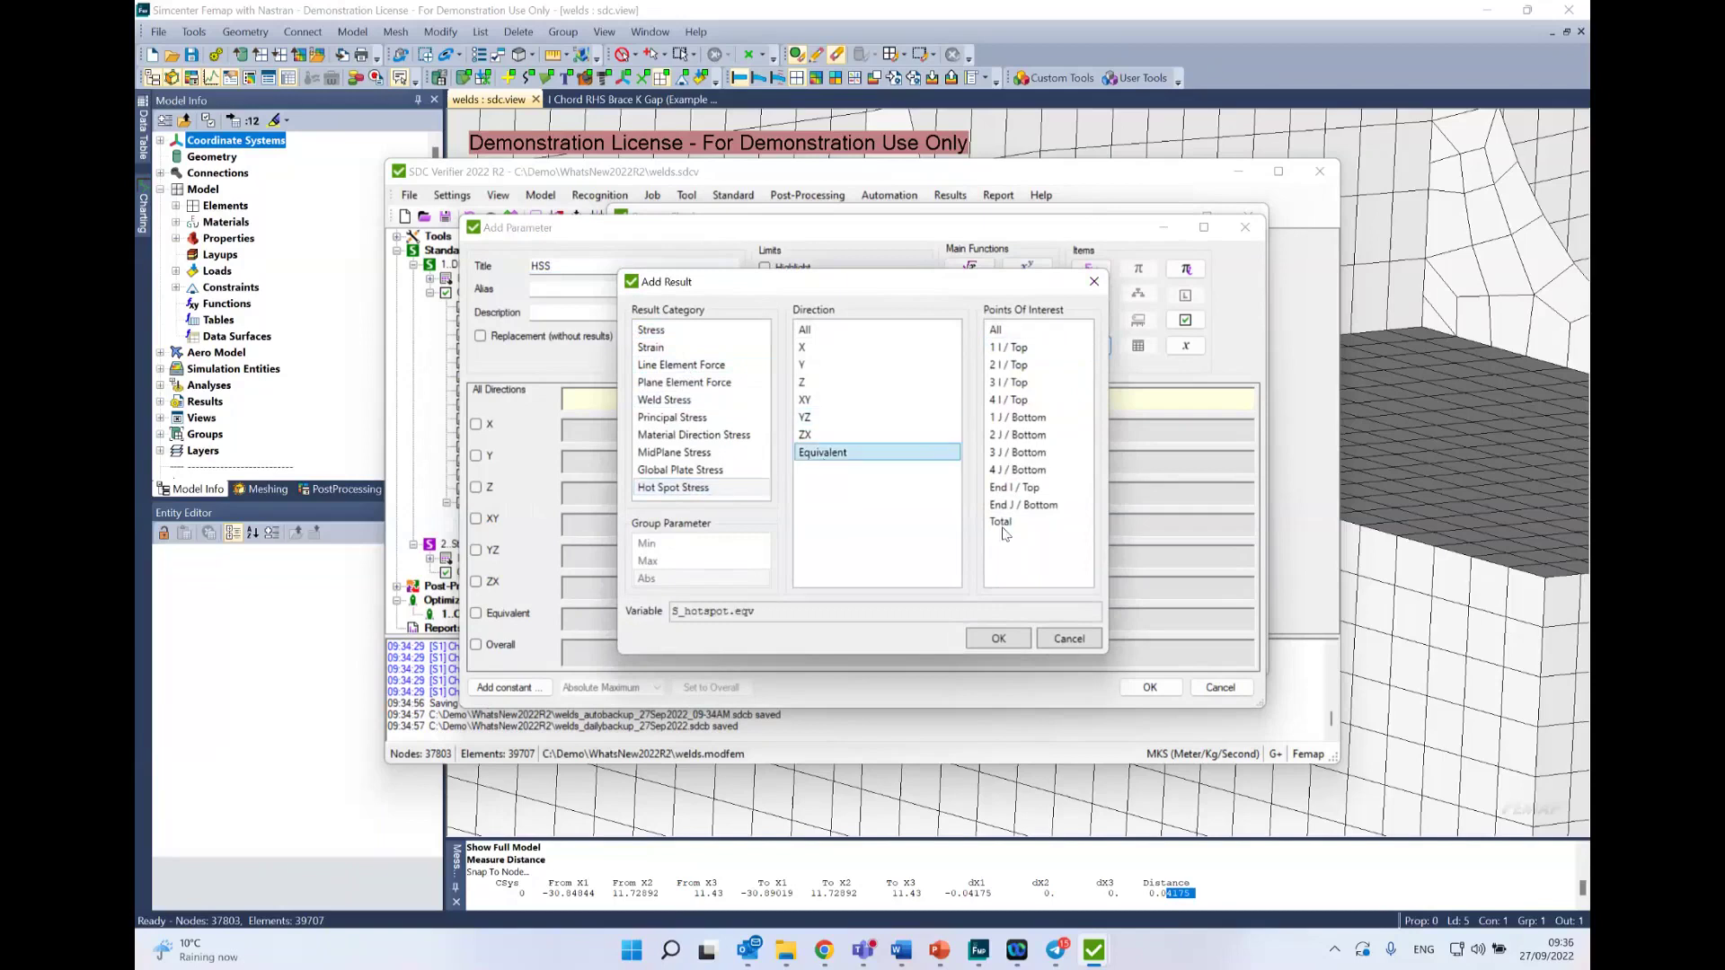
click(1001, 522)
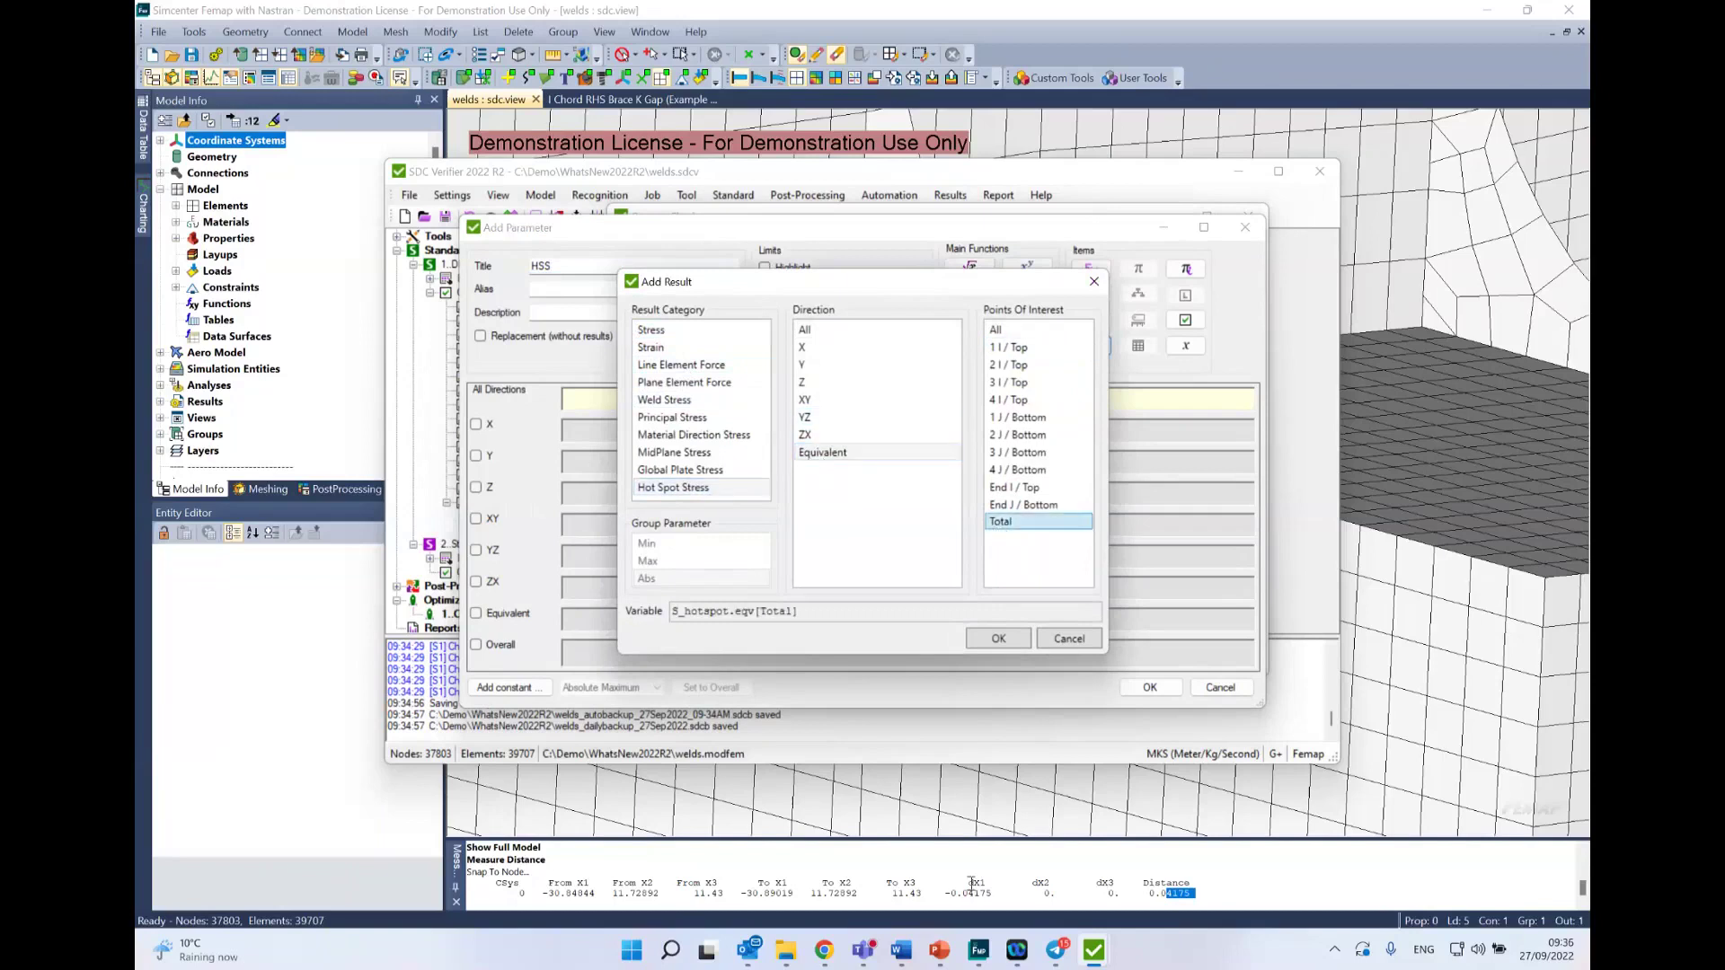
click(1000, 640)
Step: Multiply the HSS formula by the material yield stress variable, accept the parameter and discard the custom check
click(742, 400)
text(/2q)
key(BackSpace)
key(BackSpace)
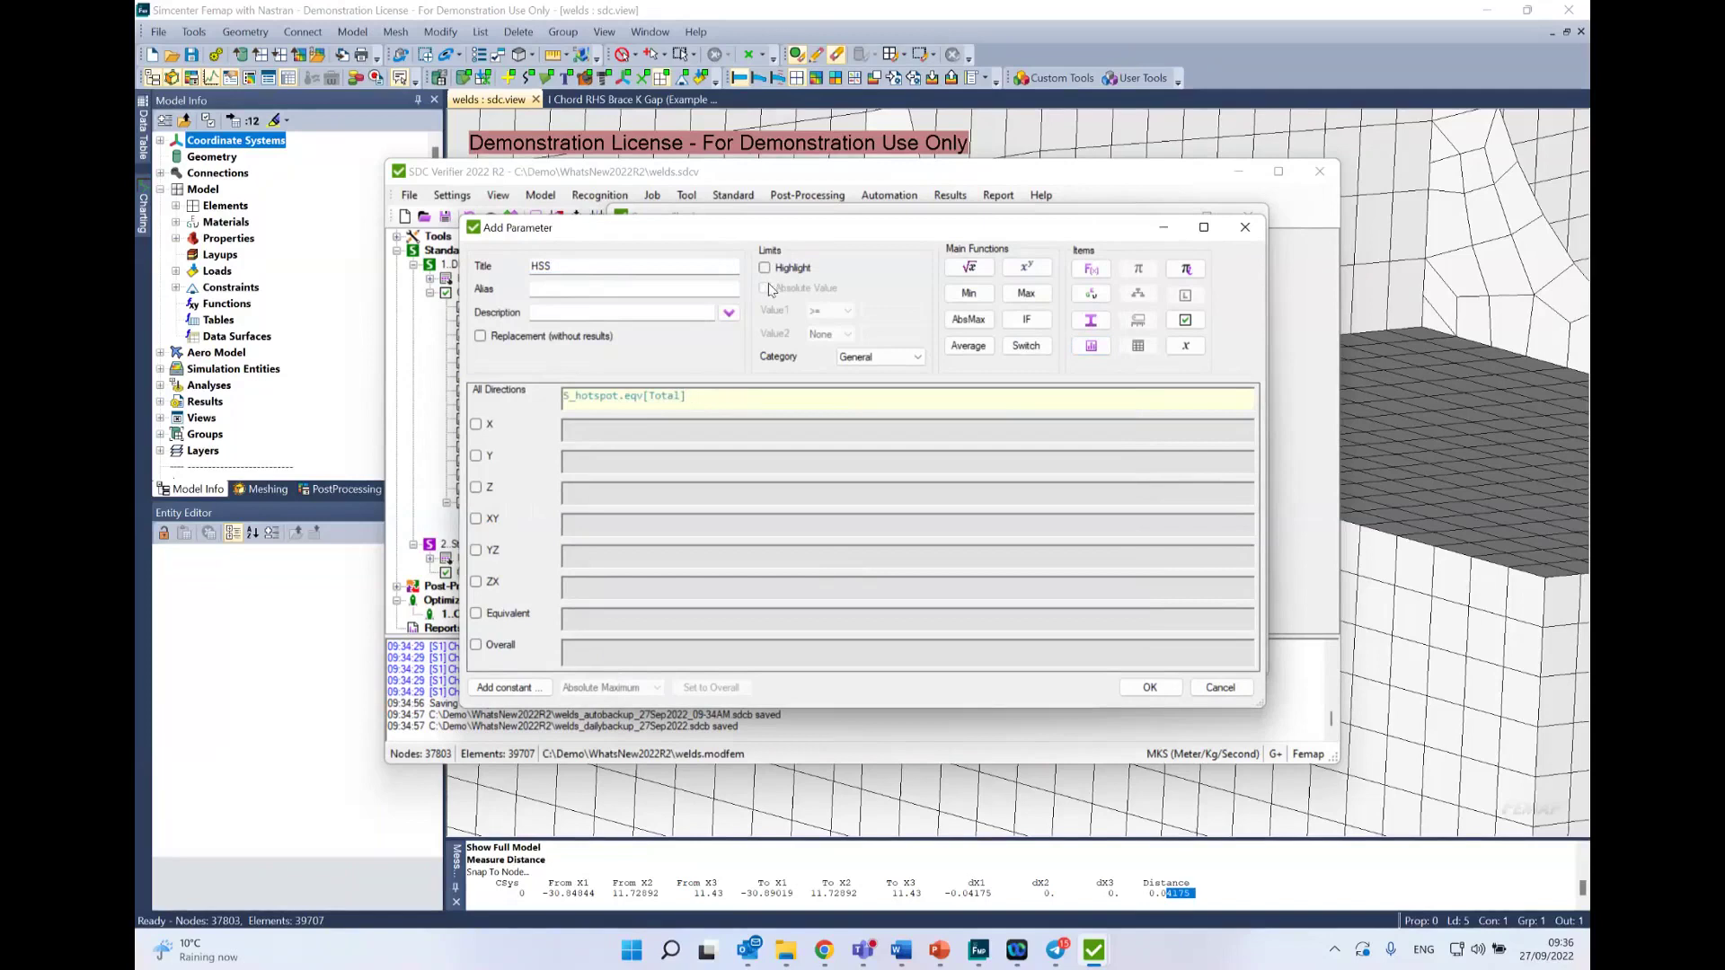
text(*)
click(1090, 296)
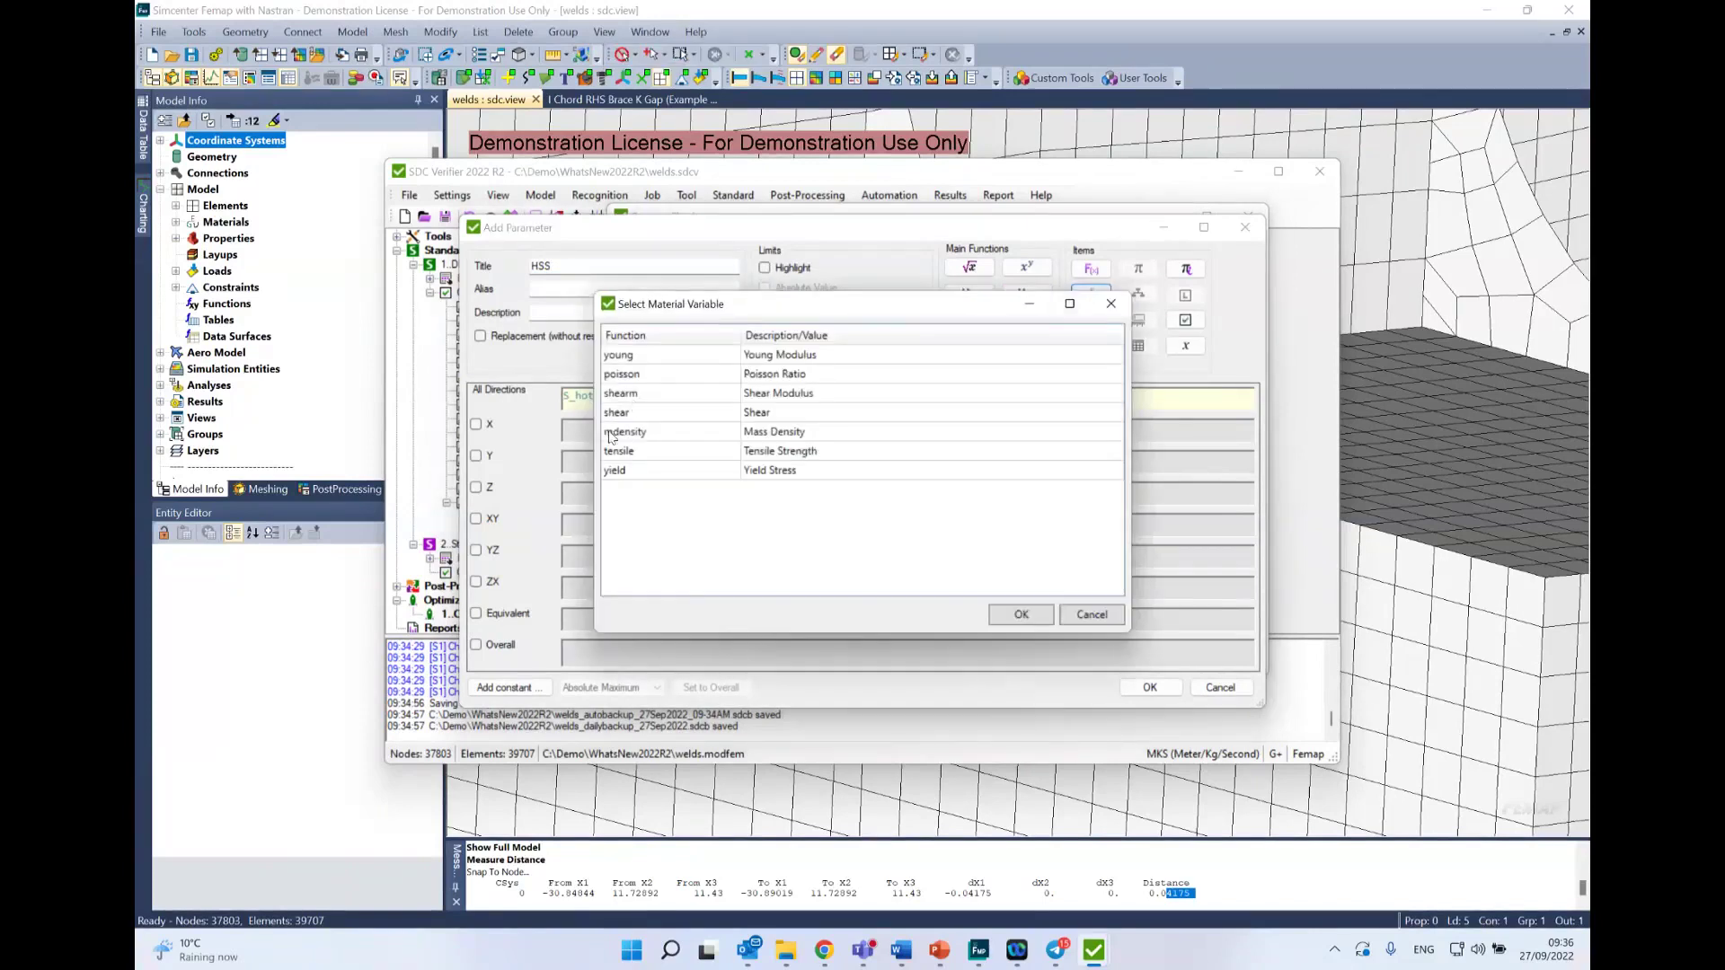
click(641, 473)
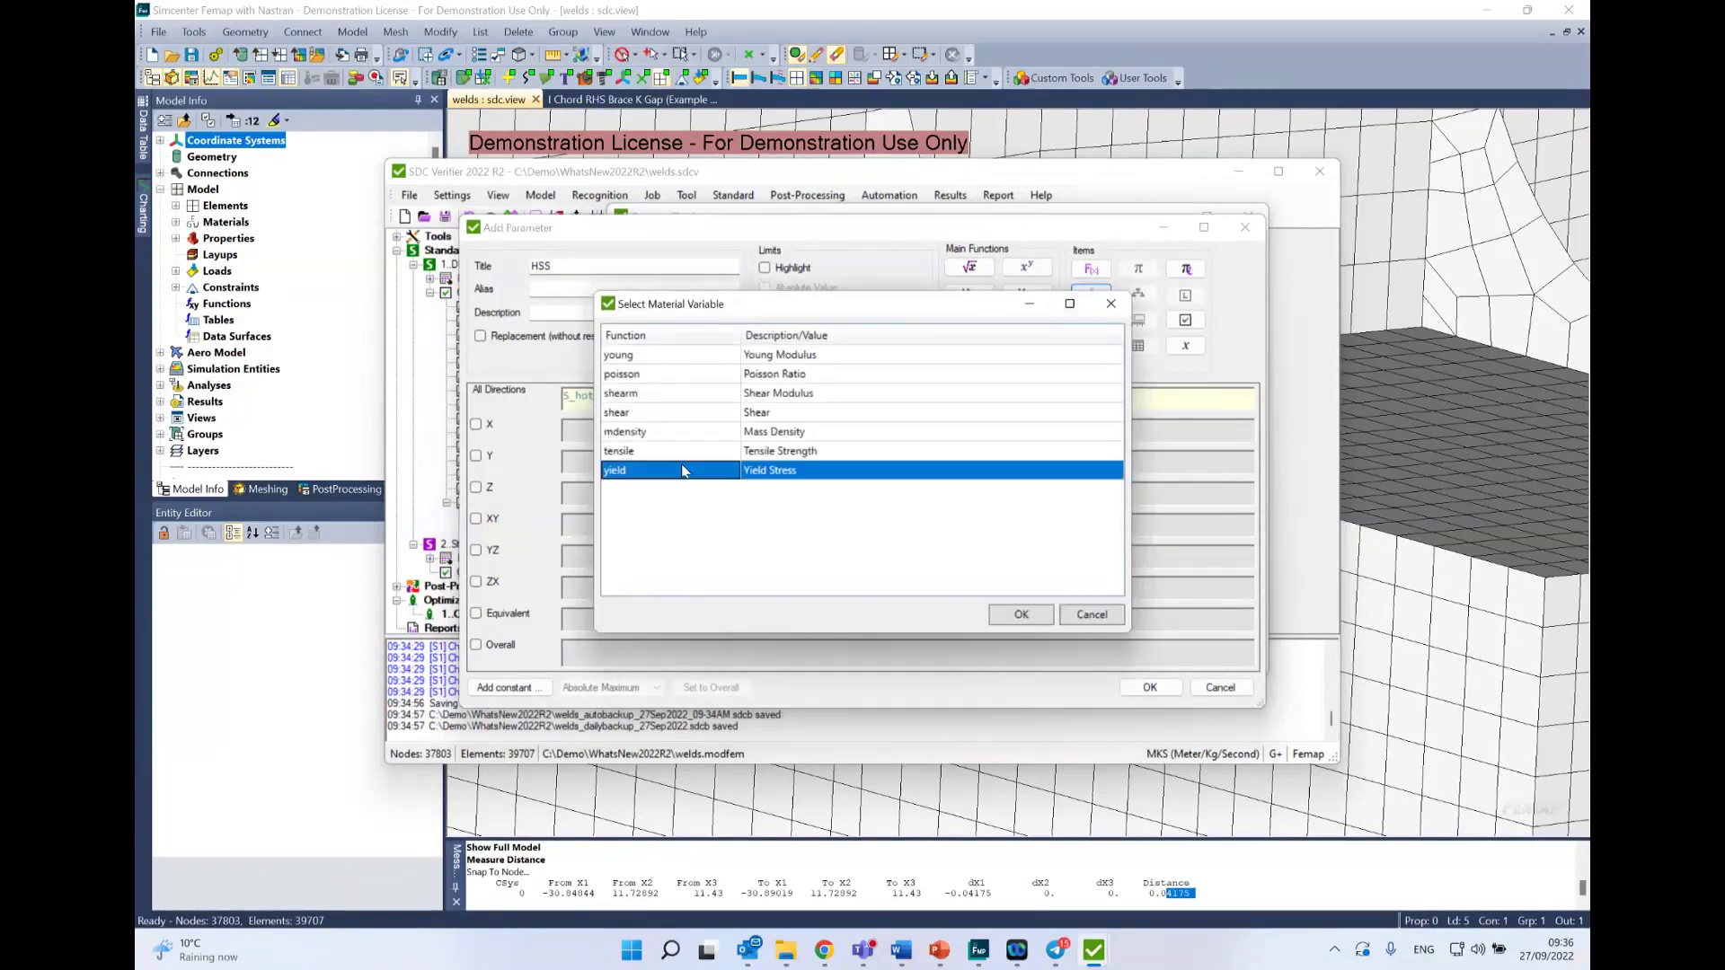
click(1022, 614)
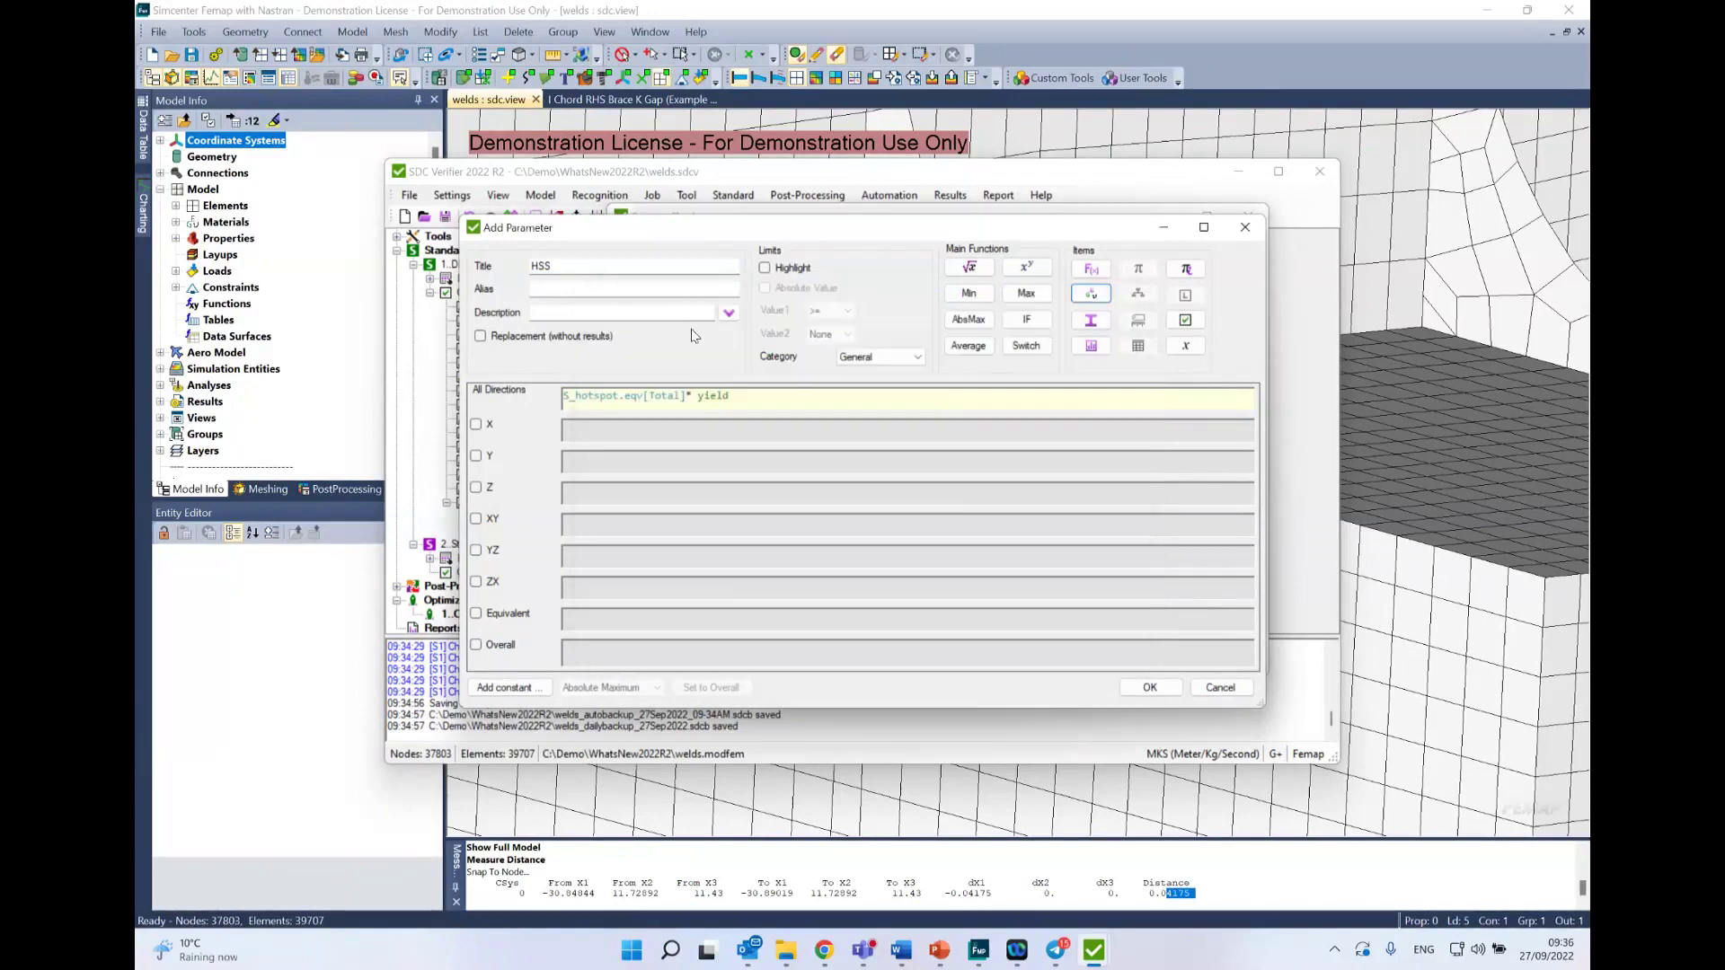
click(1149, 687)
click(865, 539)
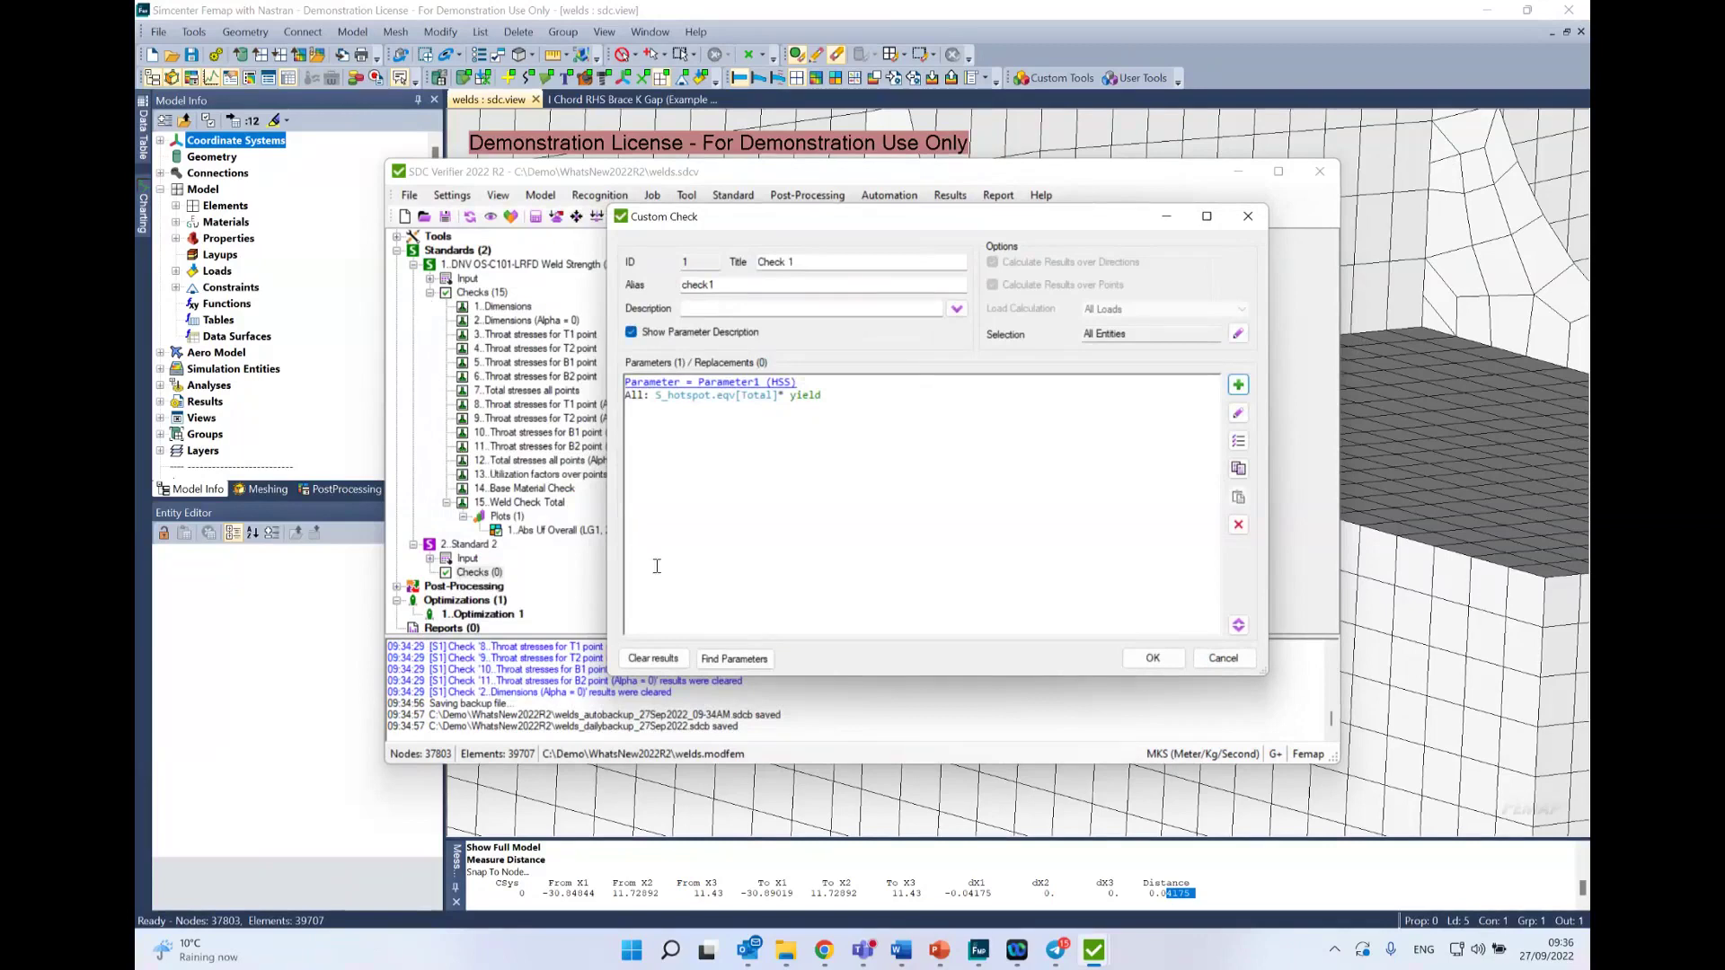
click(1198, 661)
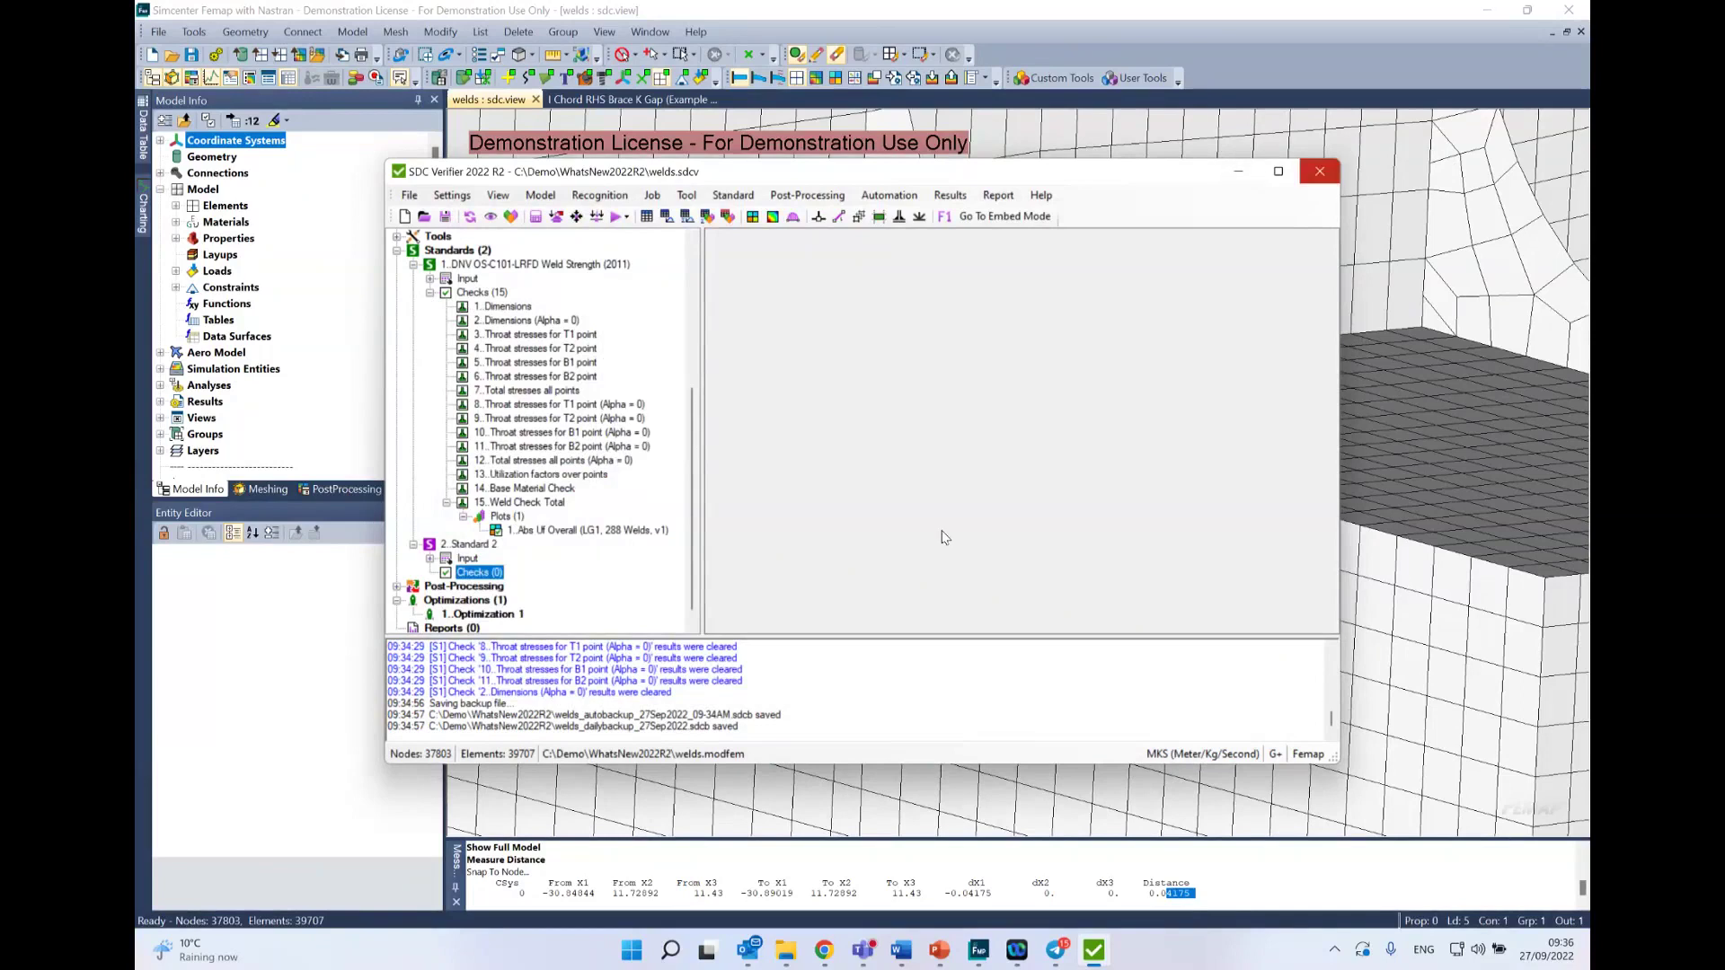
Step: Switch to the PowerPoint presentation and view slide 8 on Hot Spot Stress and slide 9 on the Compression Only Support Tool
click(975, 849)
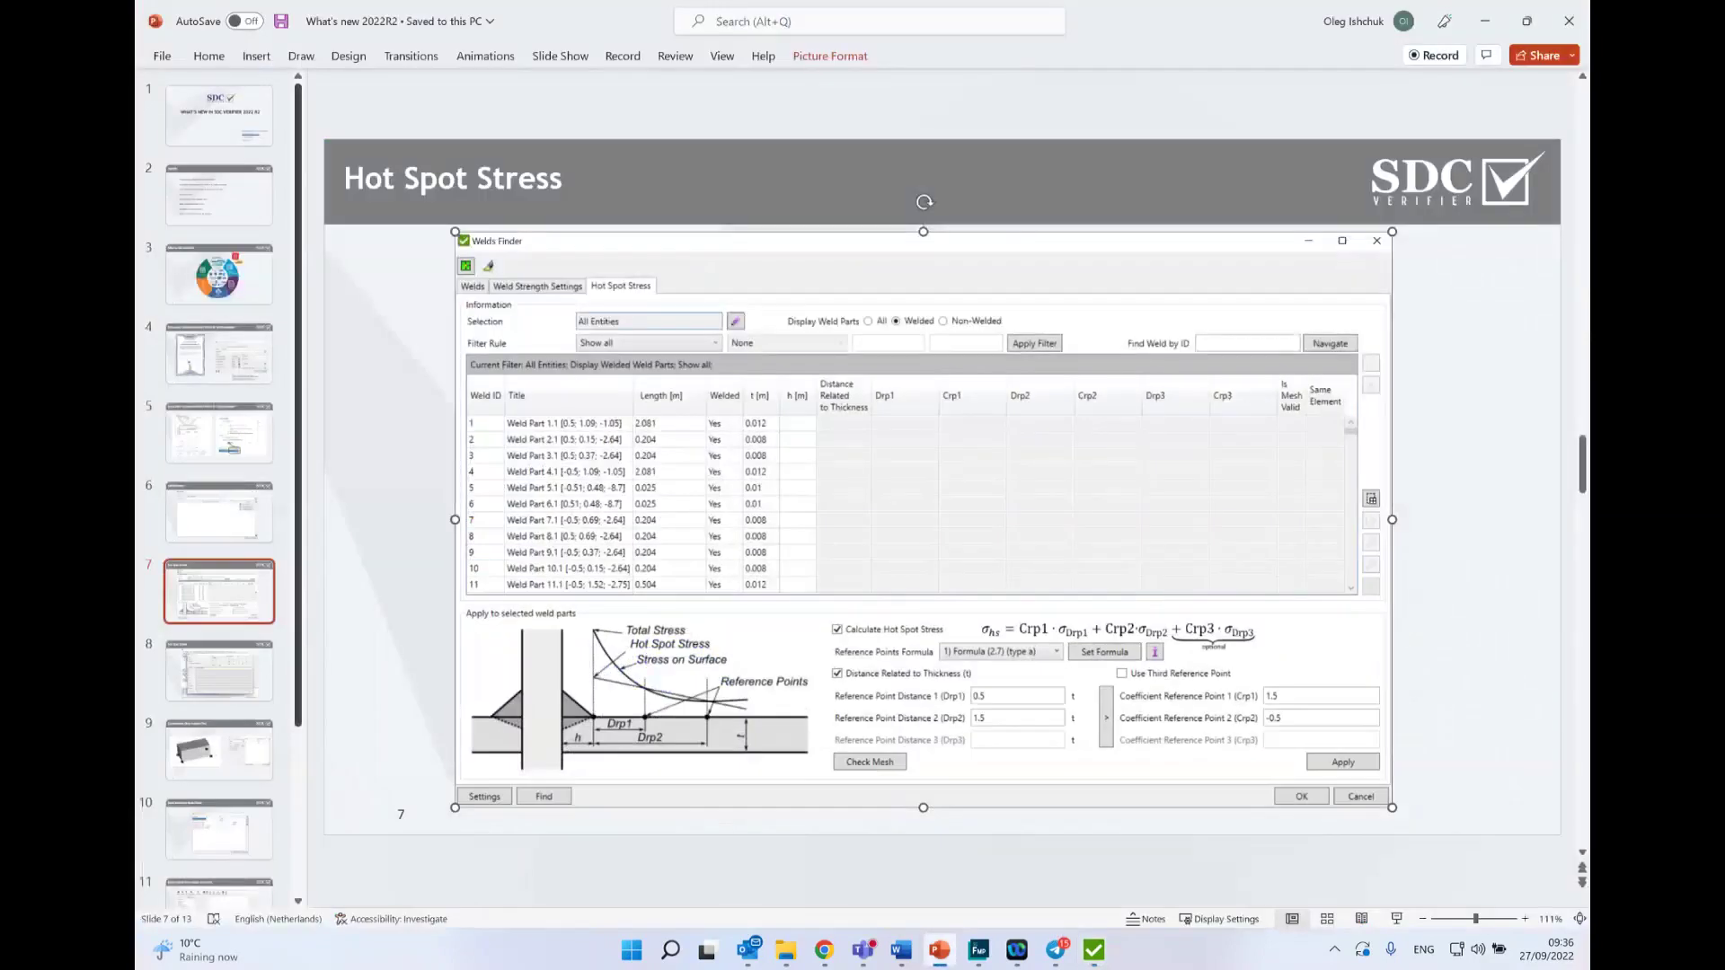
click(203, 705)
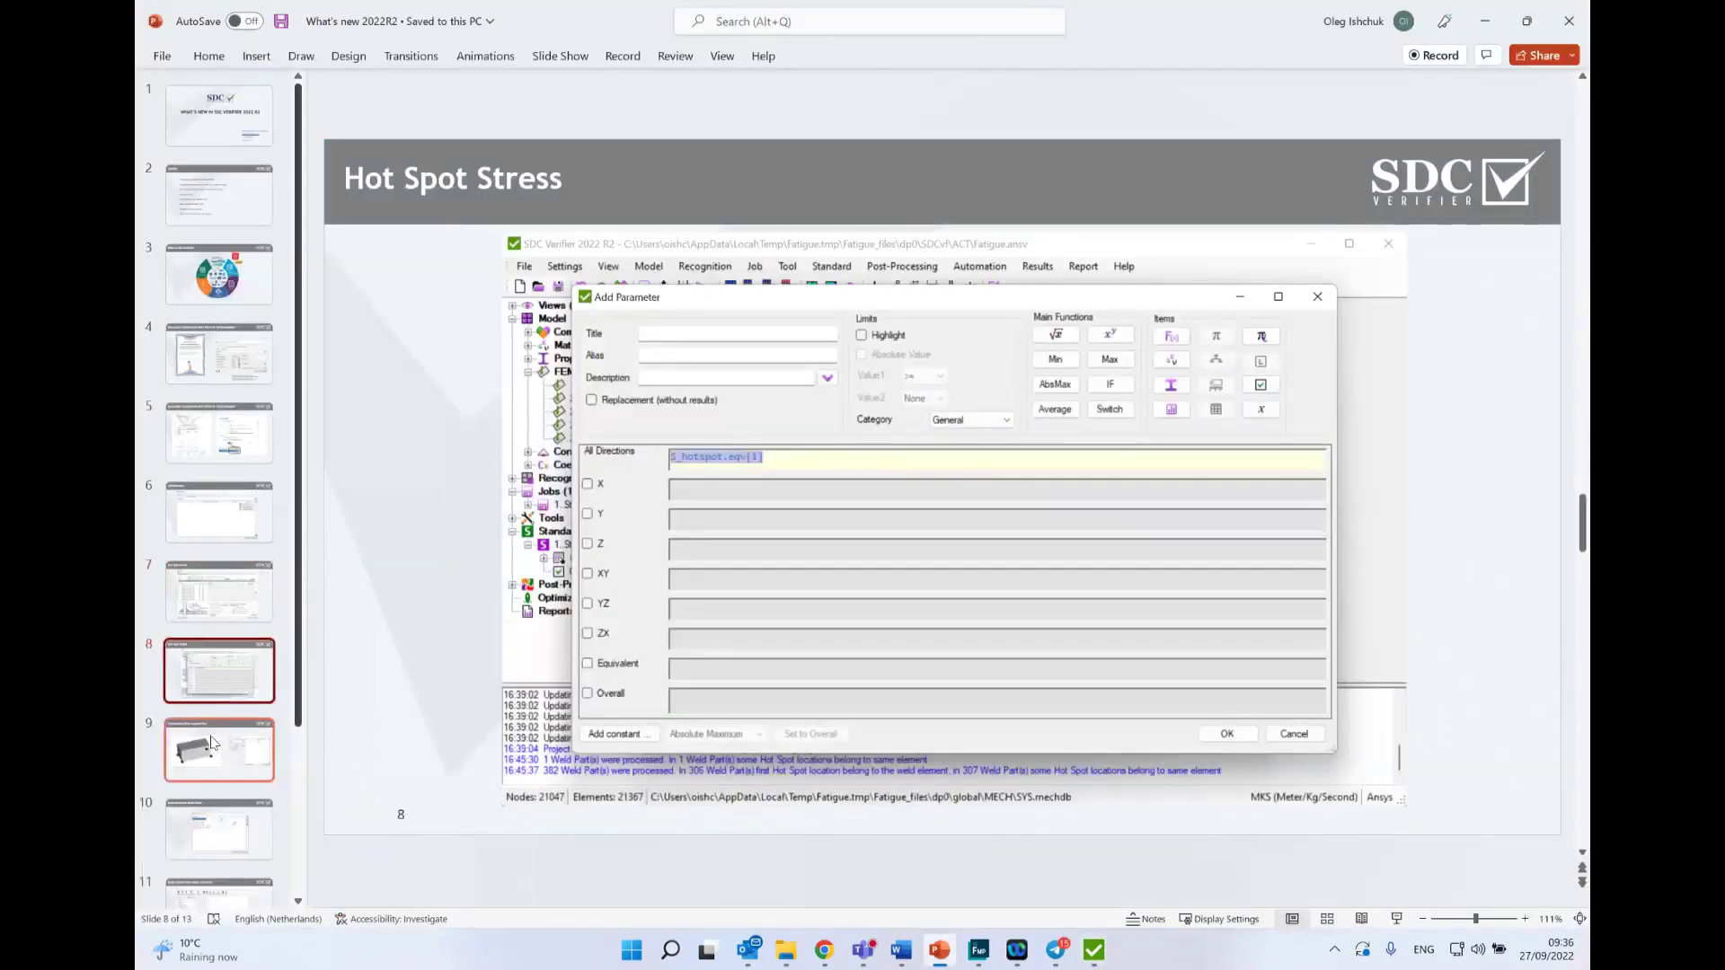
click(264, 735)
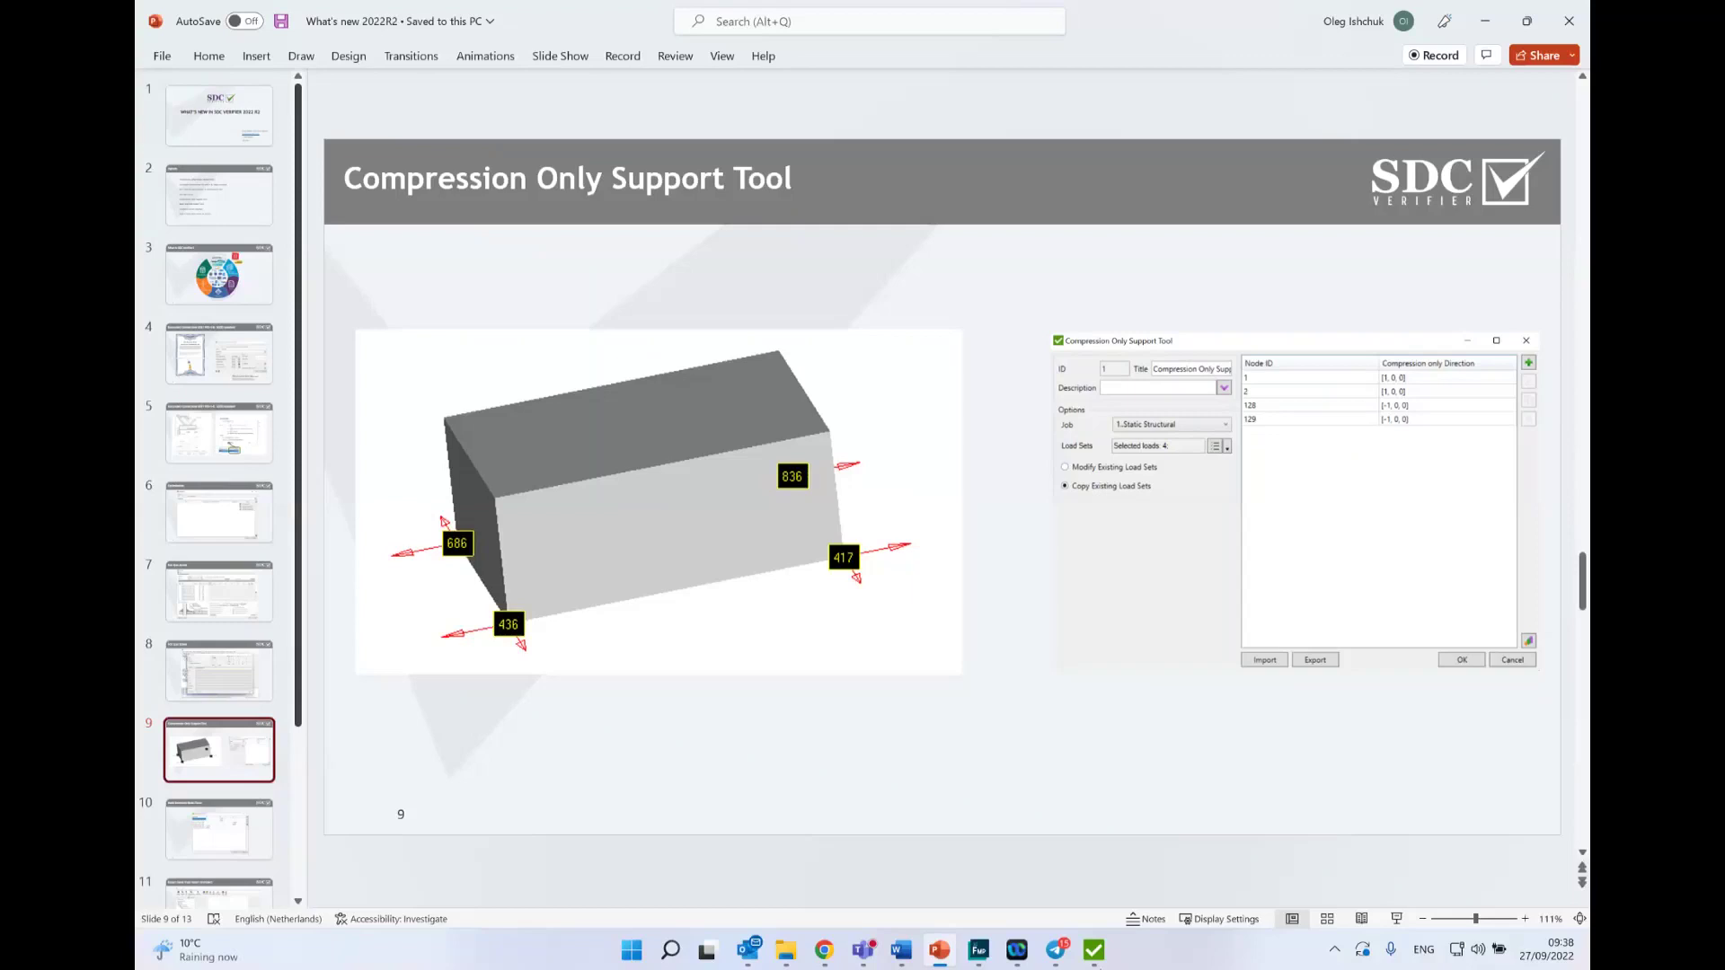
Step: Switch back to SDC Verifier and start a new Compression Only Support tool
click(1095, 953)
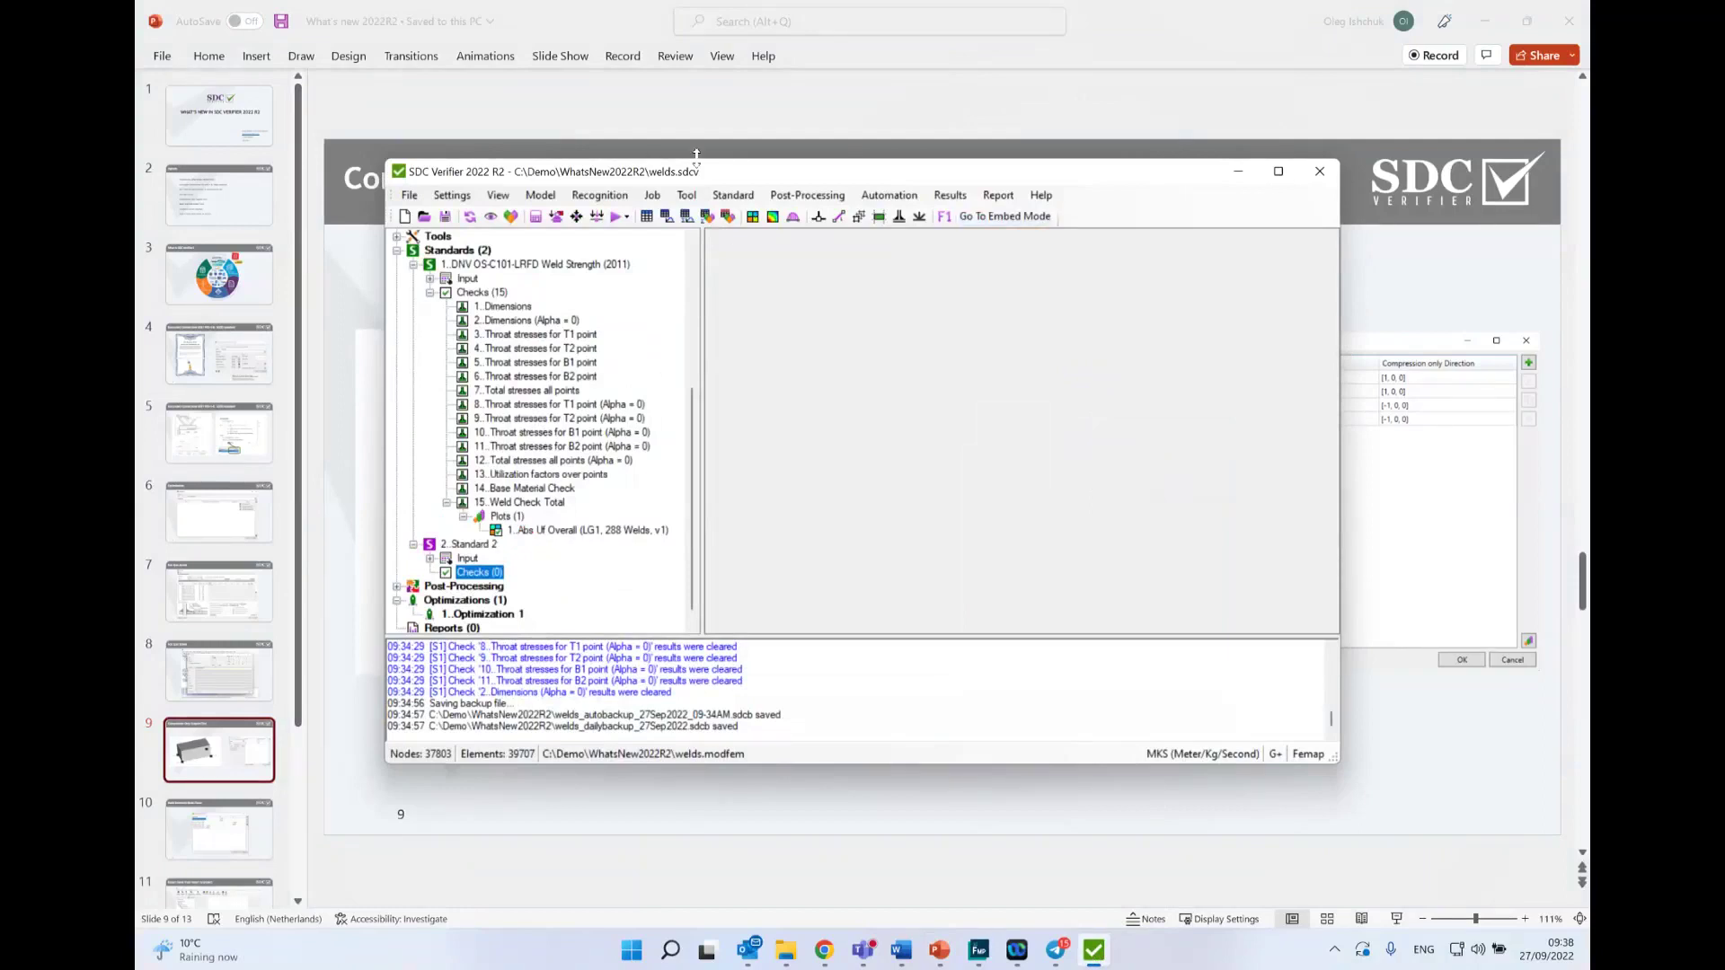
click(730, 196)
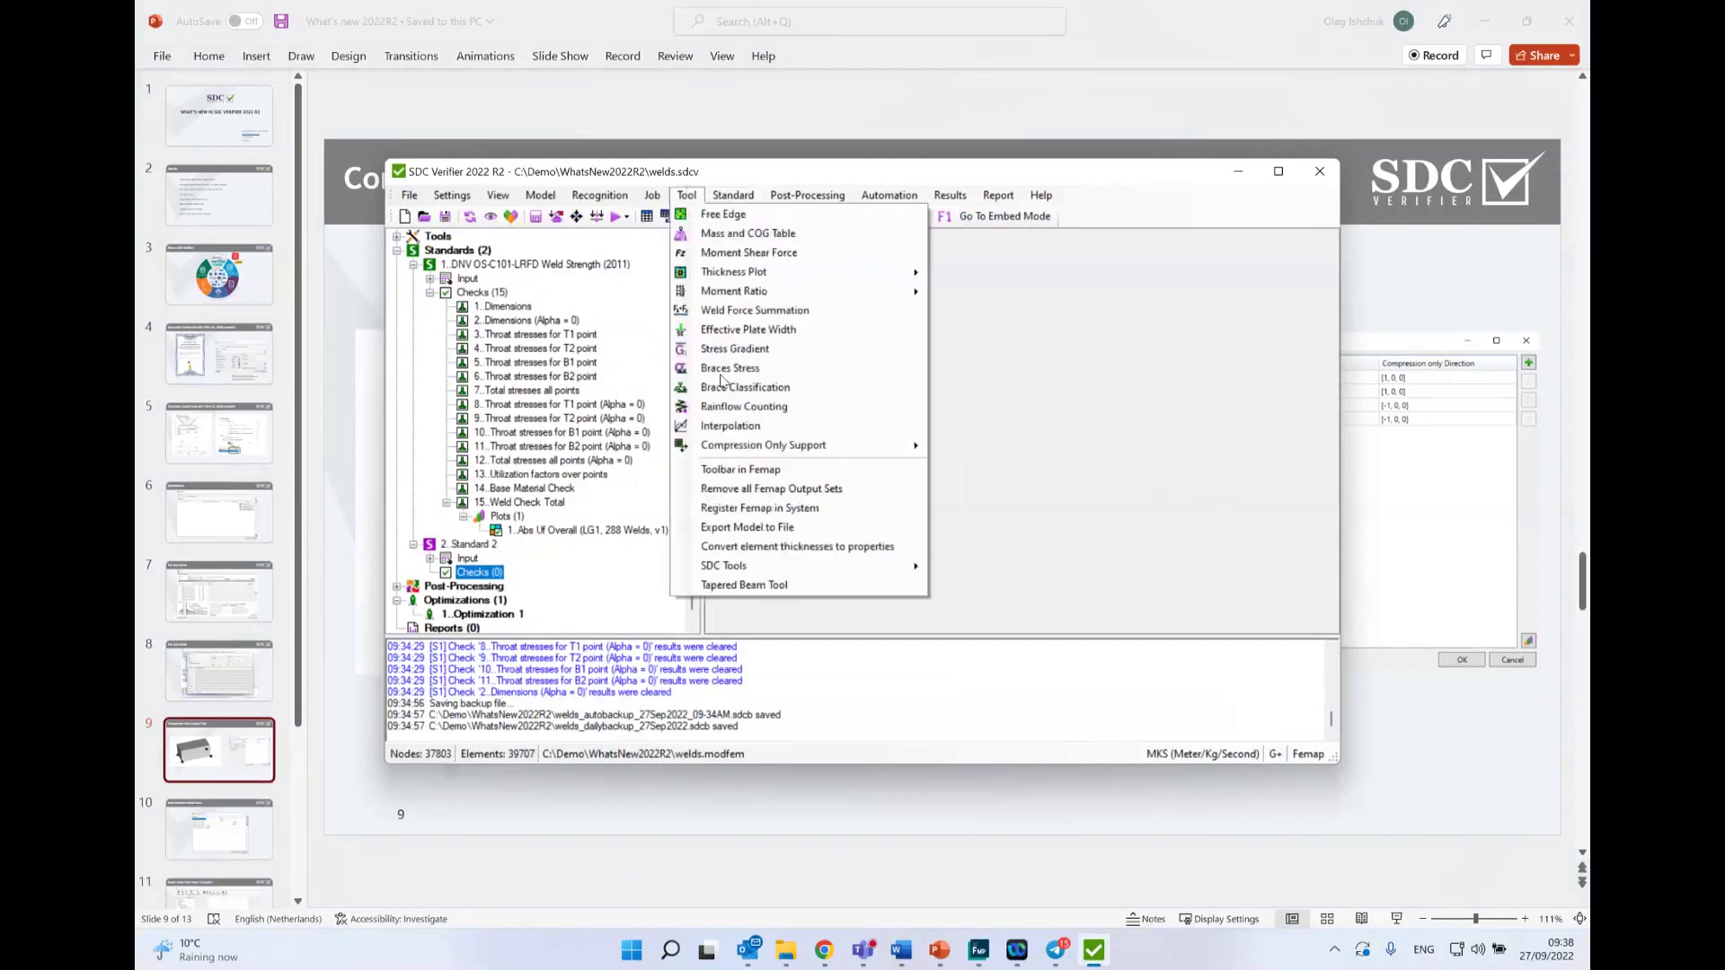
mouse_move(773, 447)
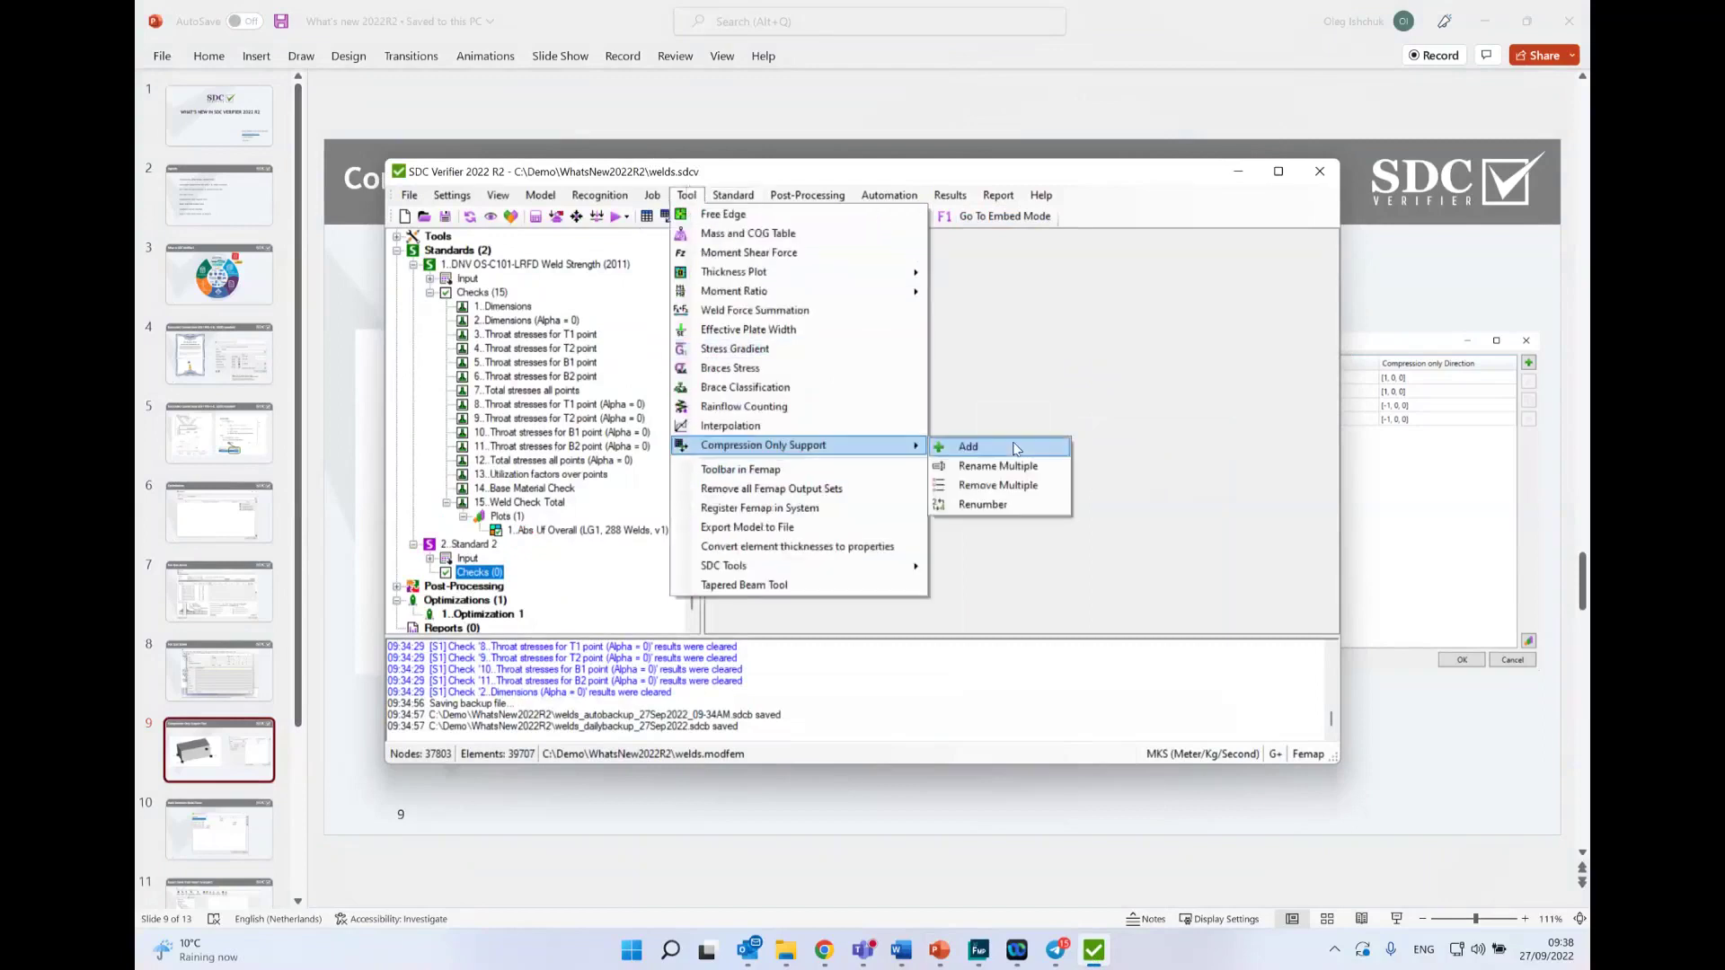
click(1007, 450)
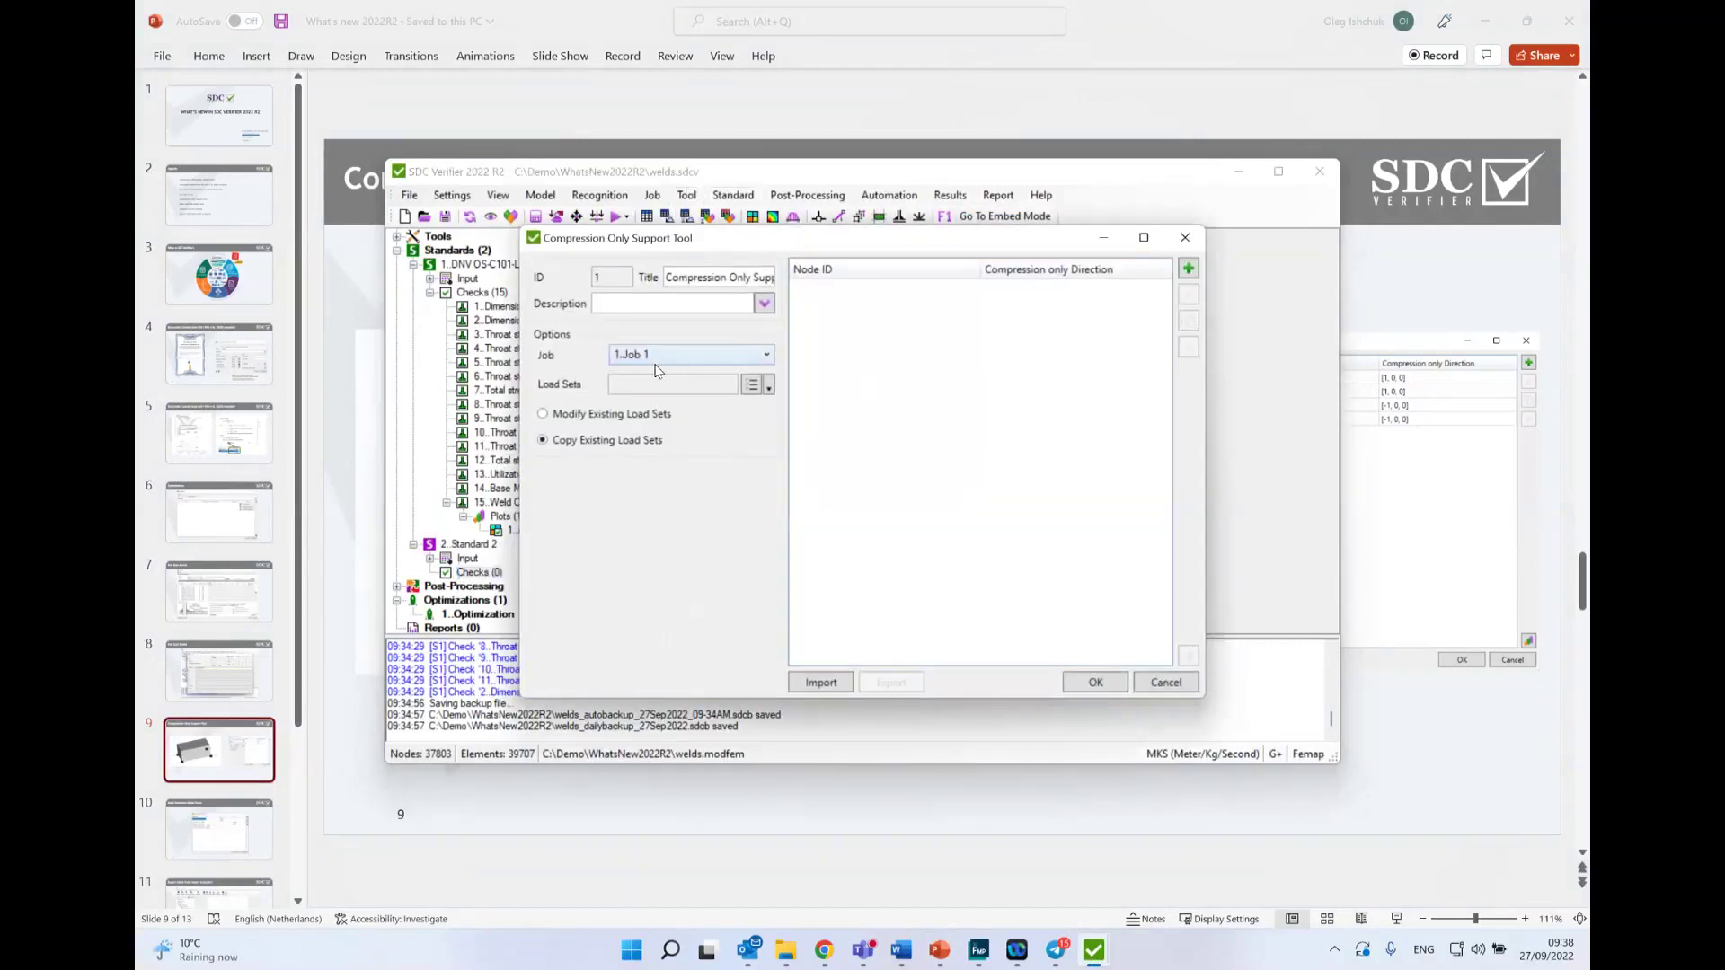
Step: Assign all four load sets of Job 1 to the Compression Only Support tool
click(744, 384)
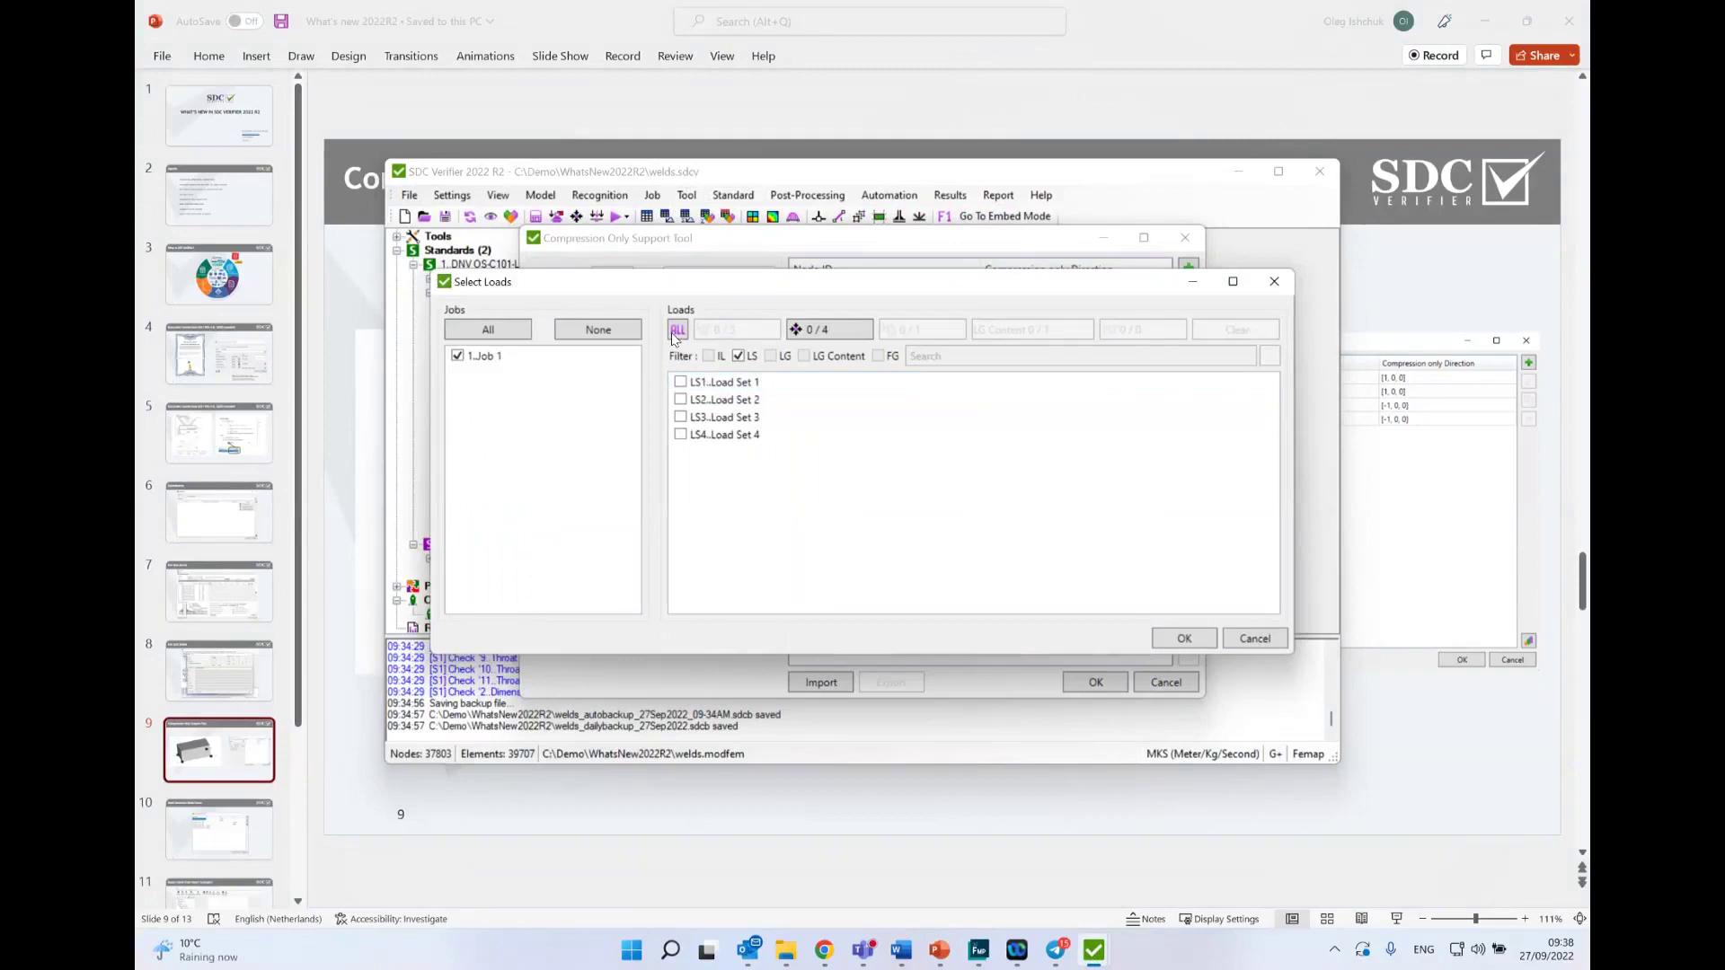
click(677, 331)
click(1181, 638)
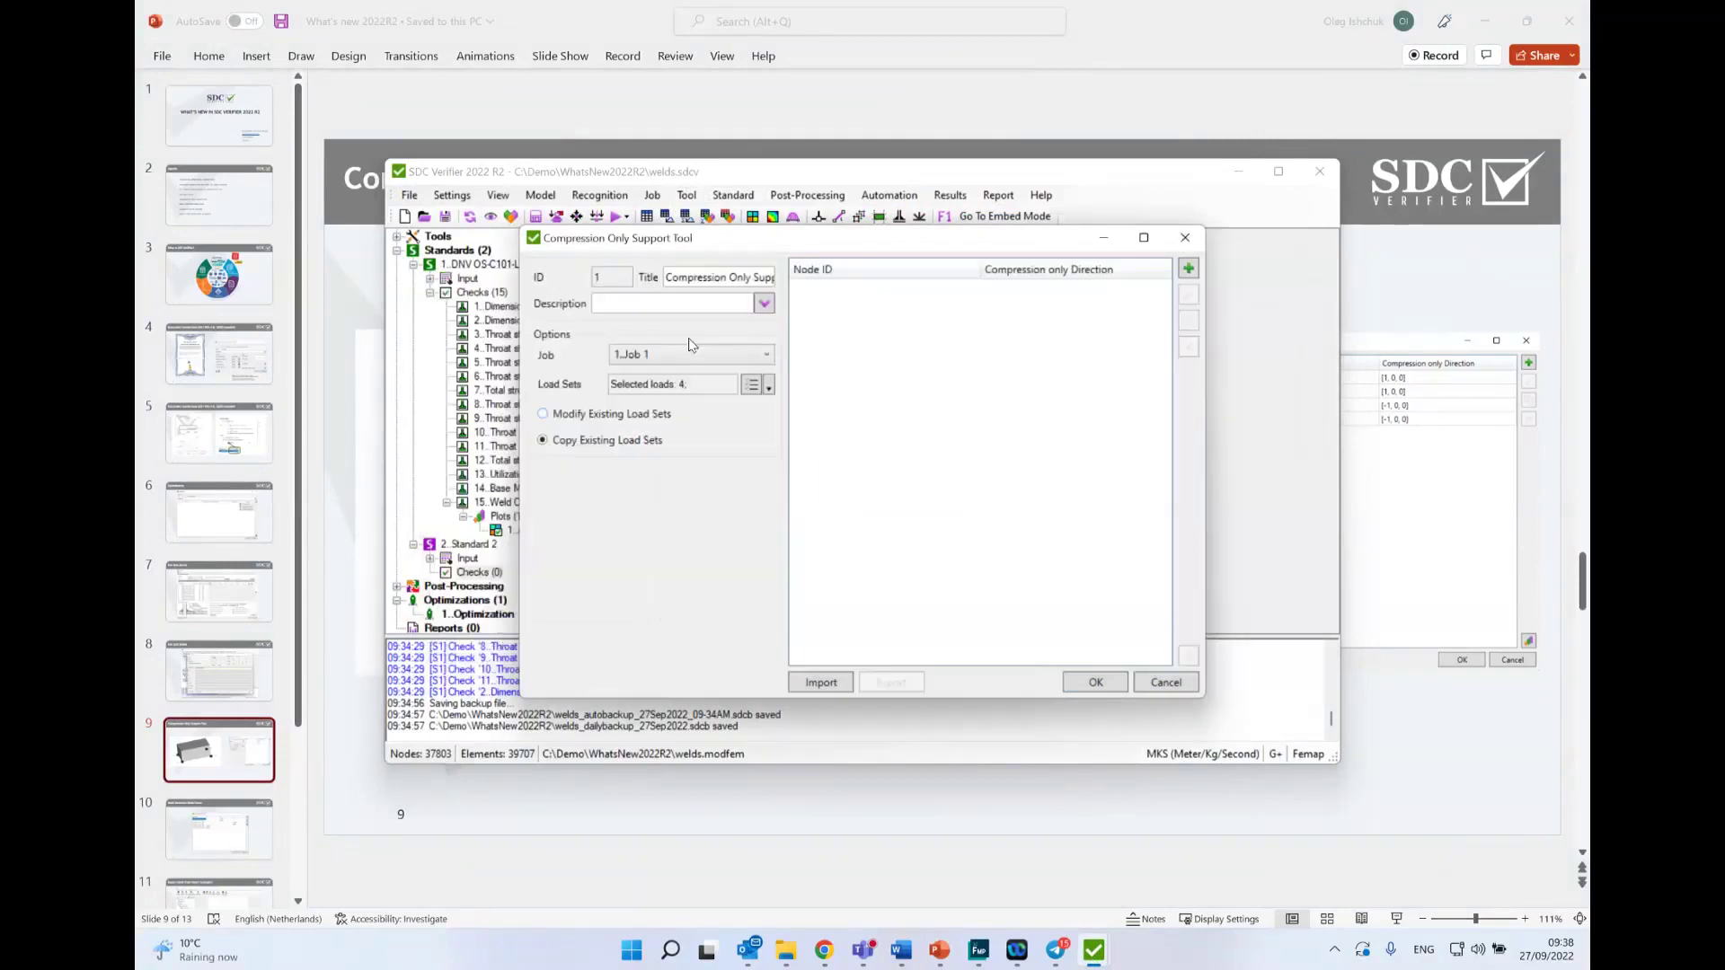
Step: Add a compression support at the lower corner node of the lower box (node 136741), acting in the Y direction
click(1188, 269)
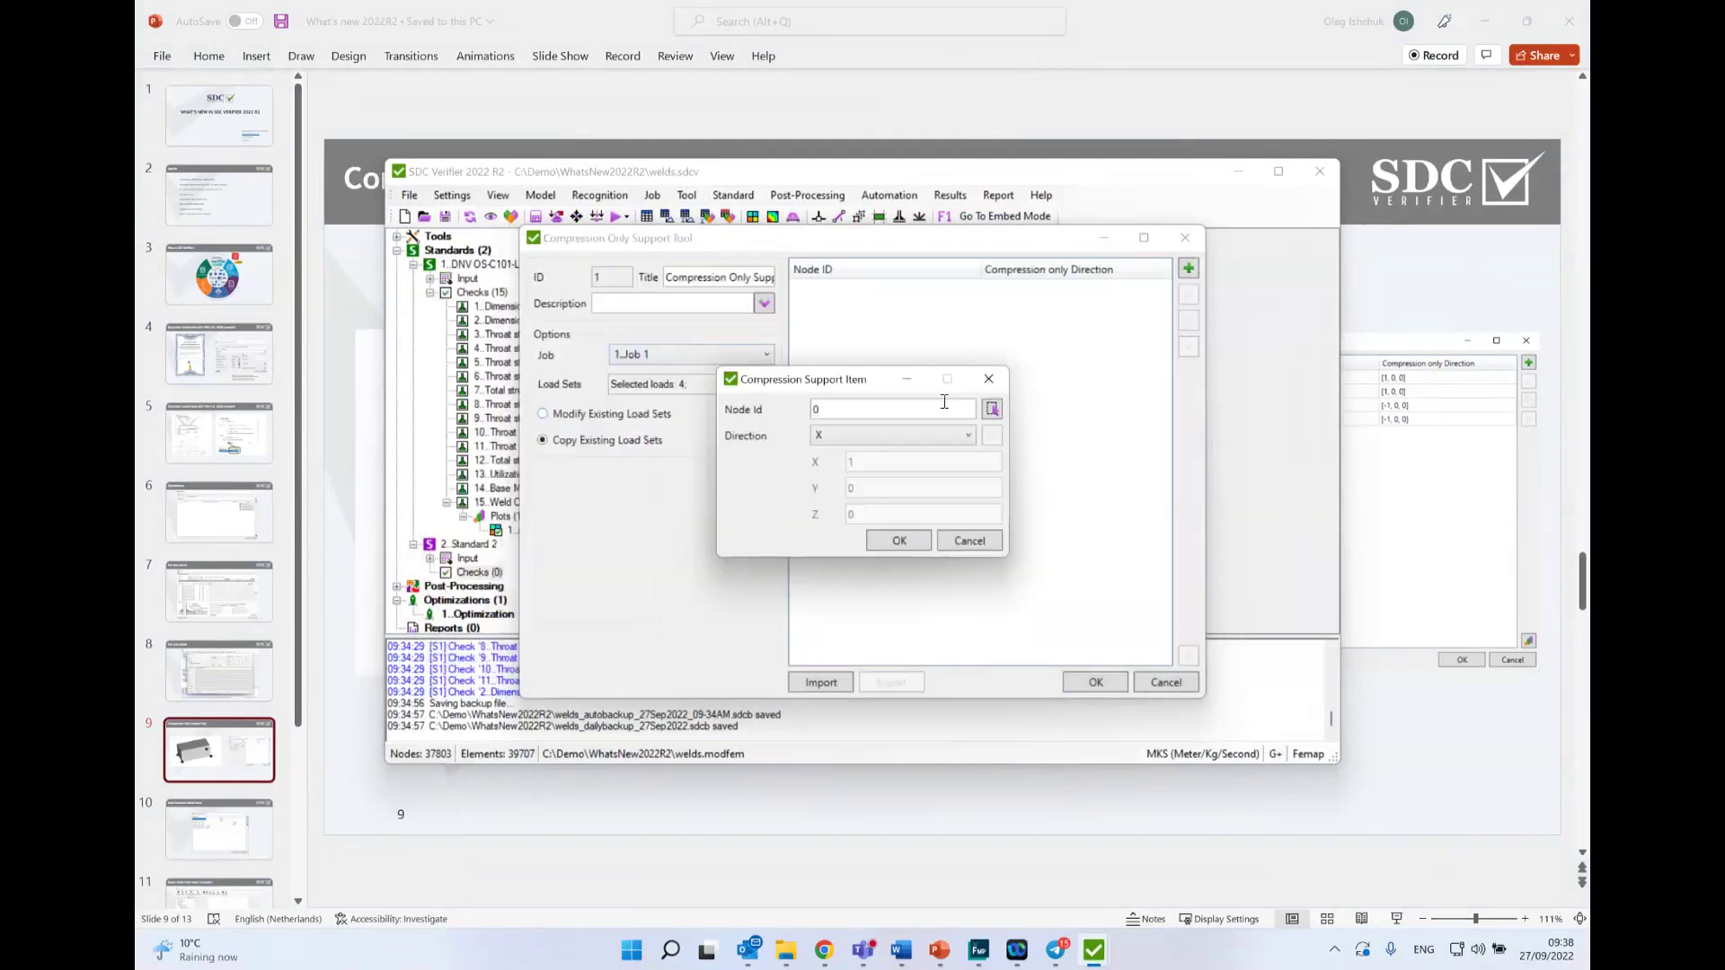
click(992, 409)
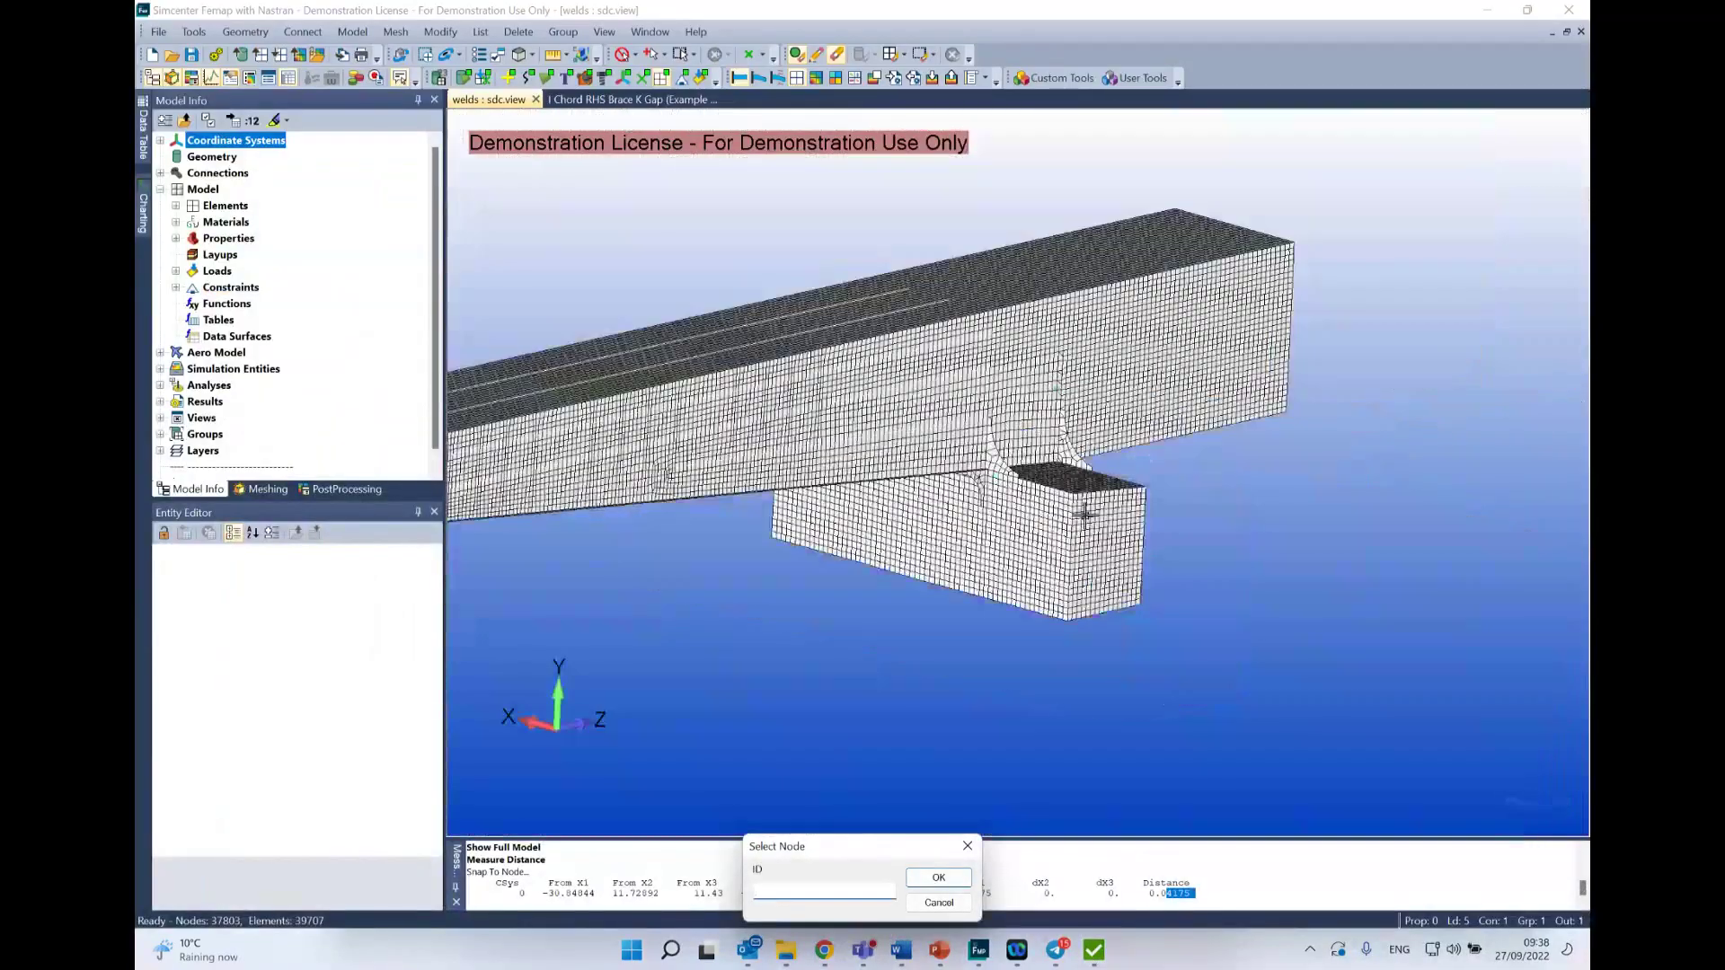
click(1069, 622)
click(946, 877)
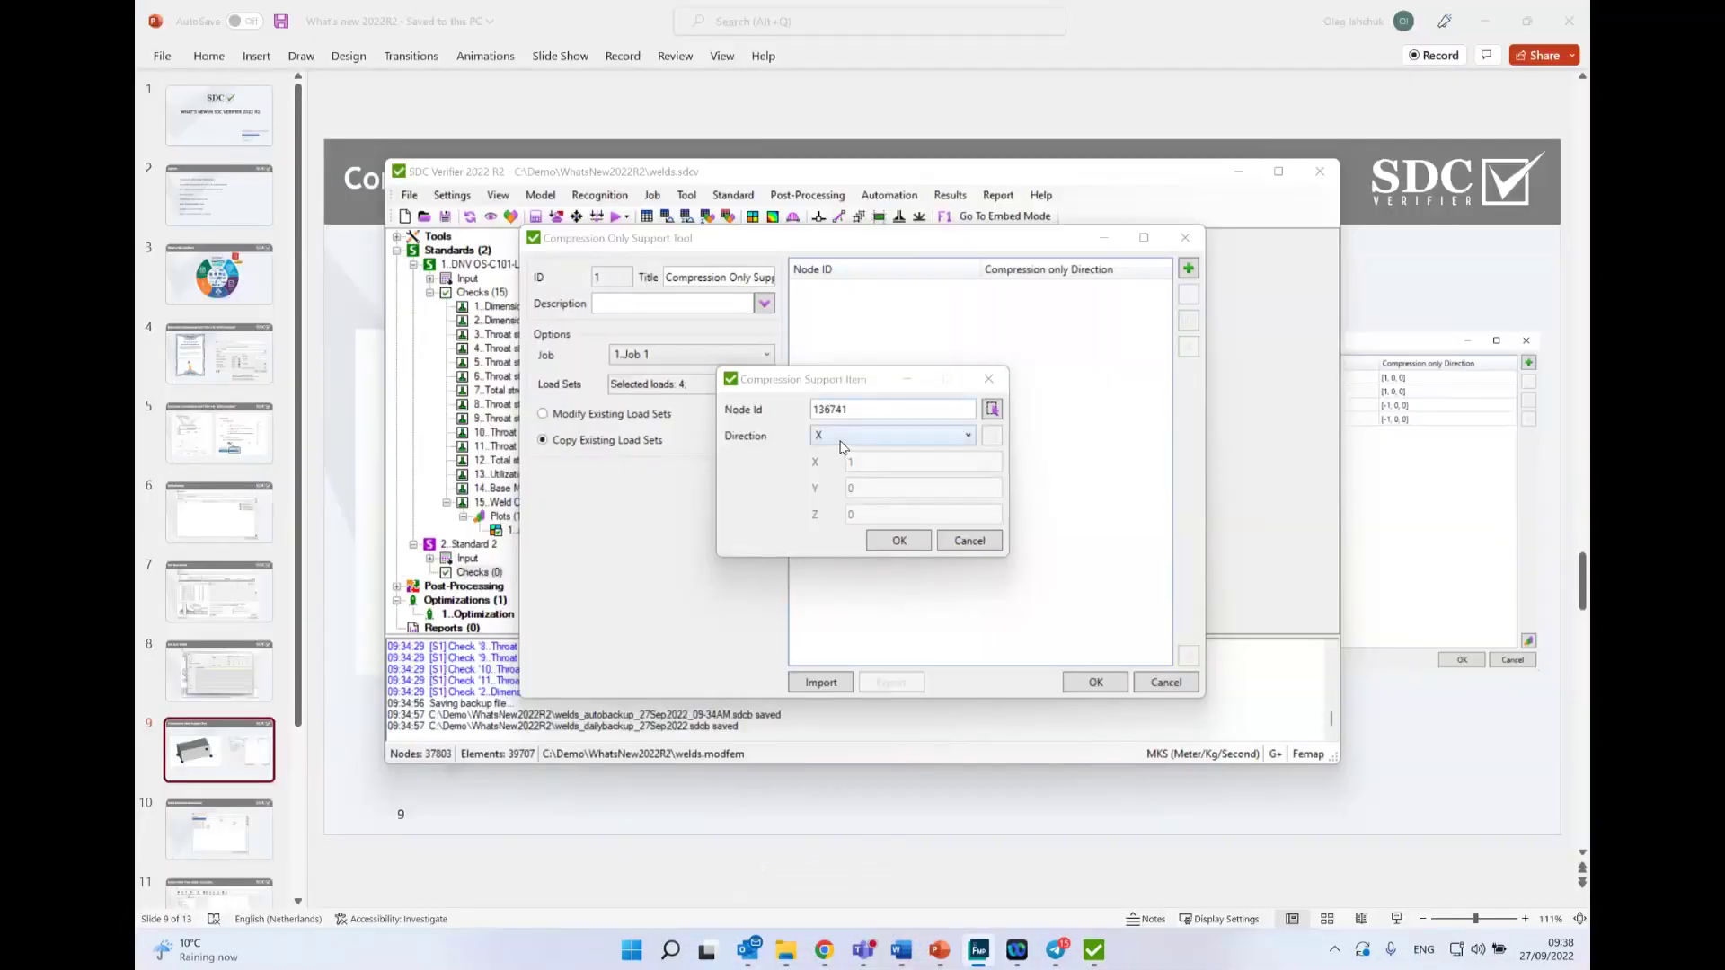
click(842, 444)
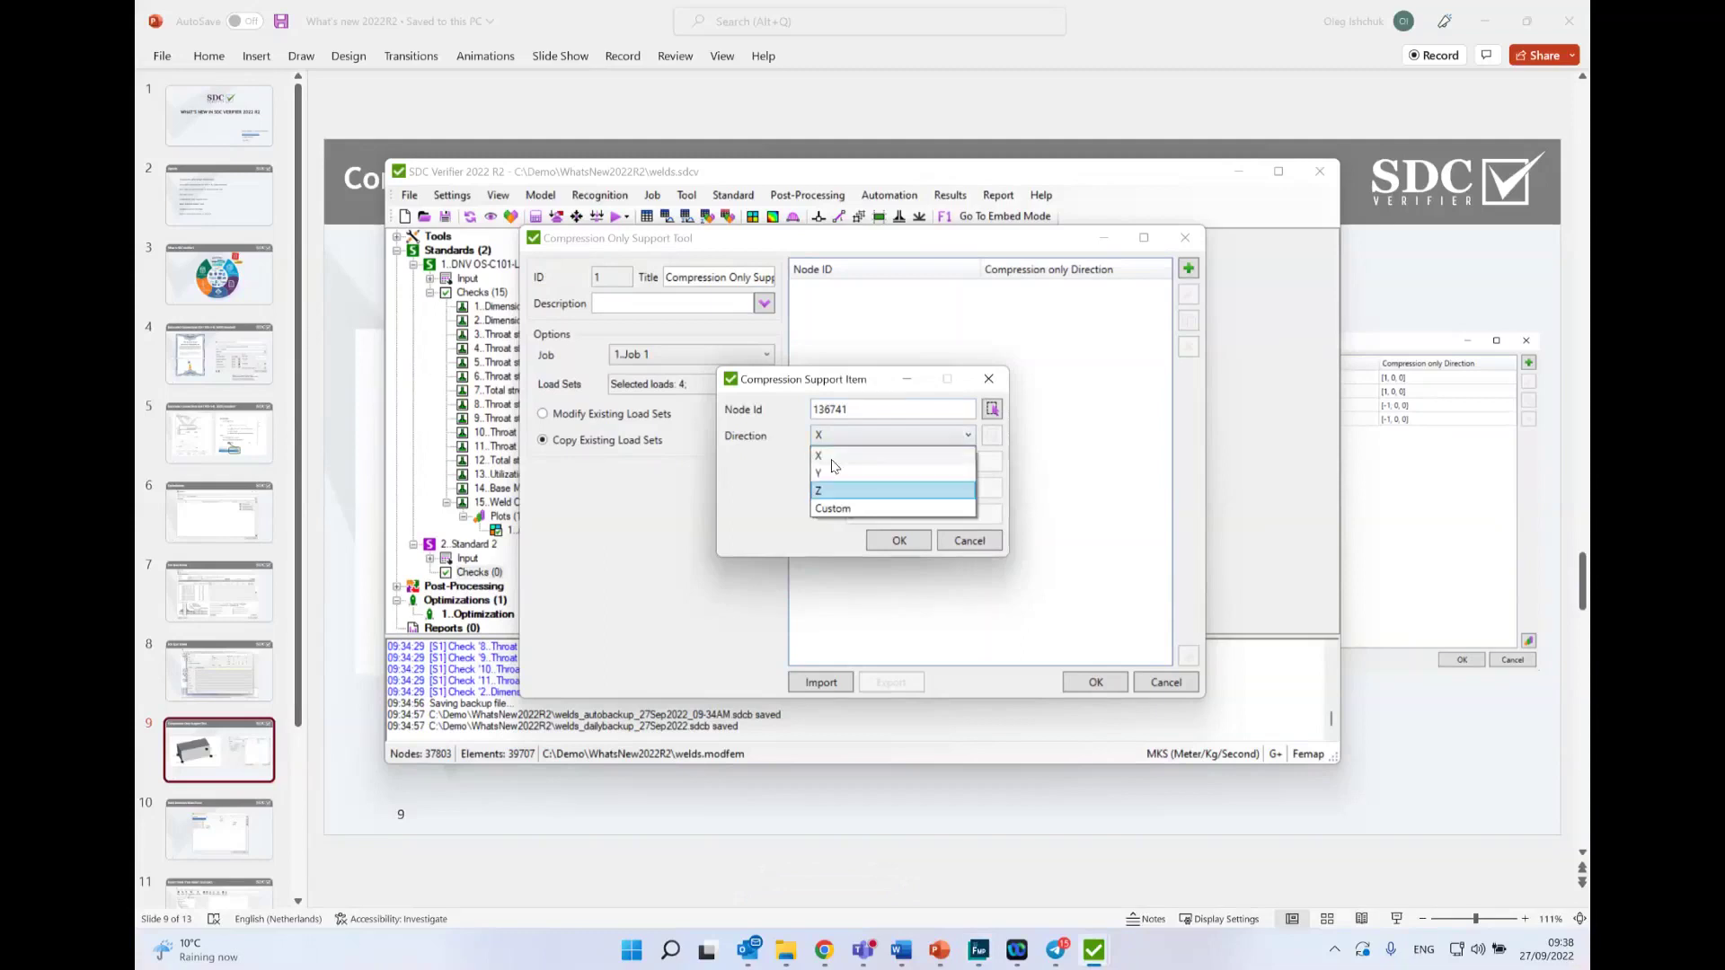
click(975, 956)
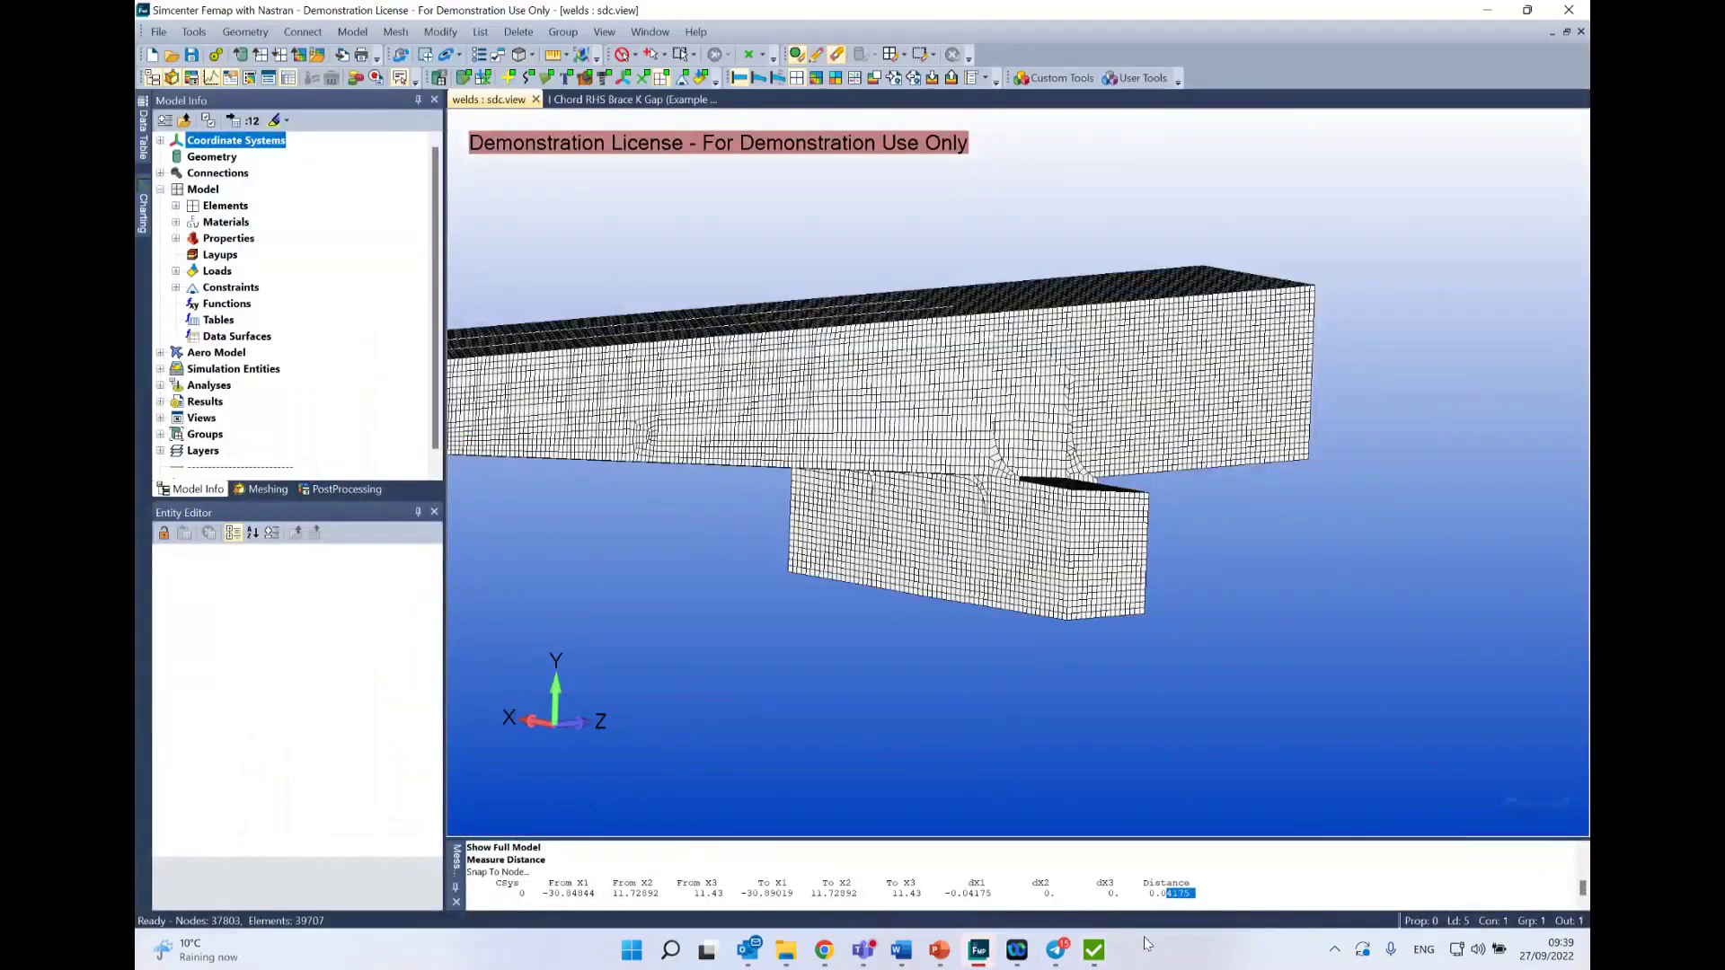
mouse_move(1094, 951)
click(1205, 870)
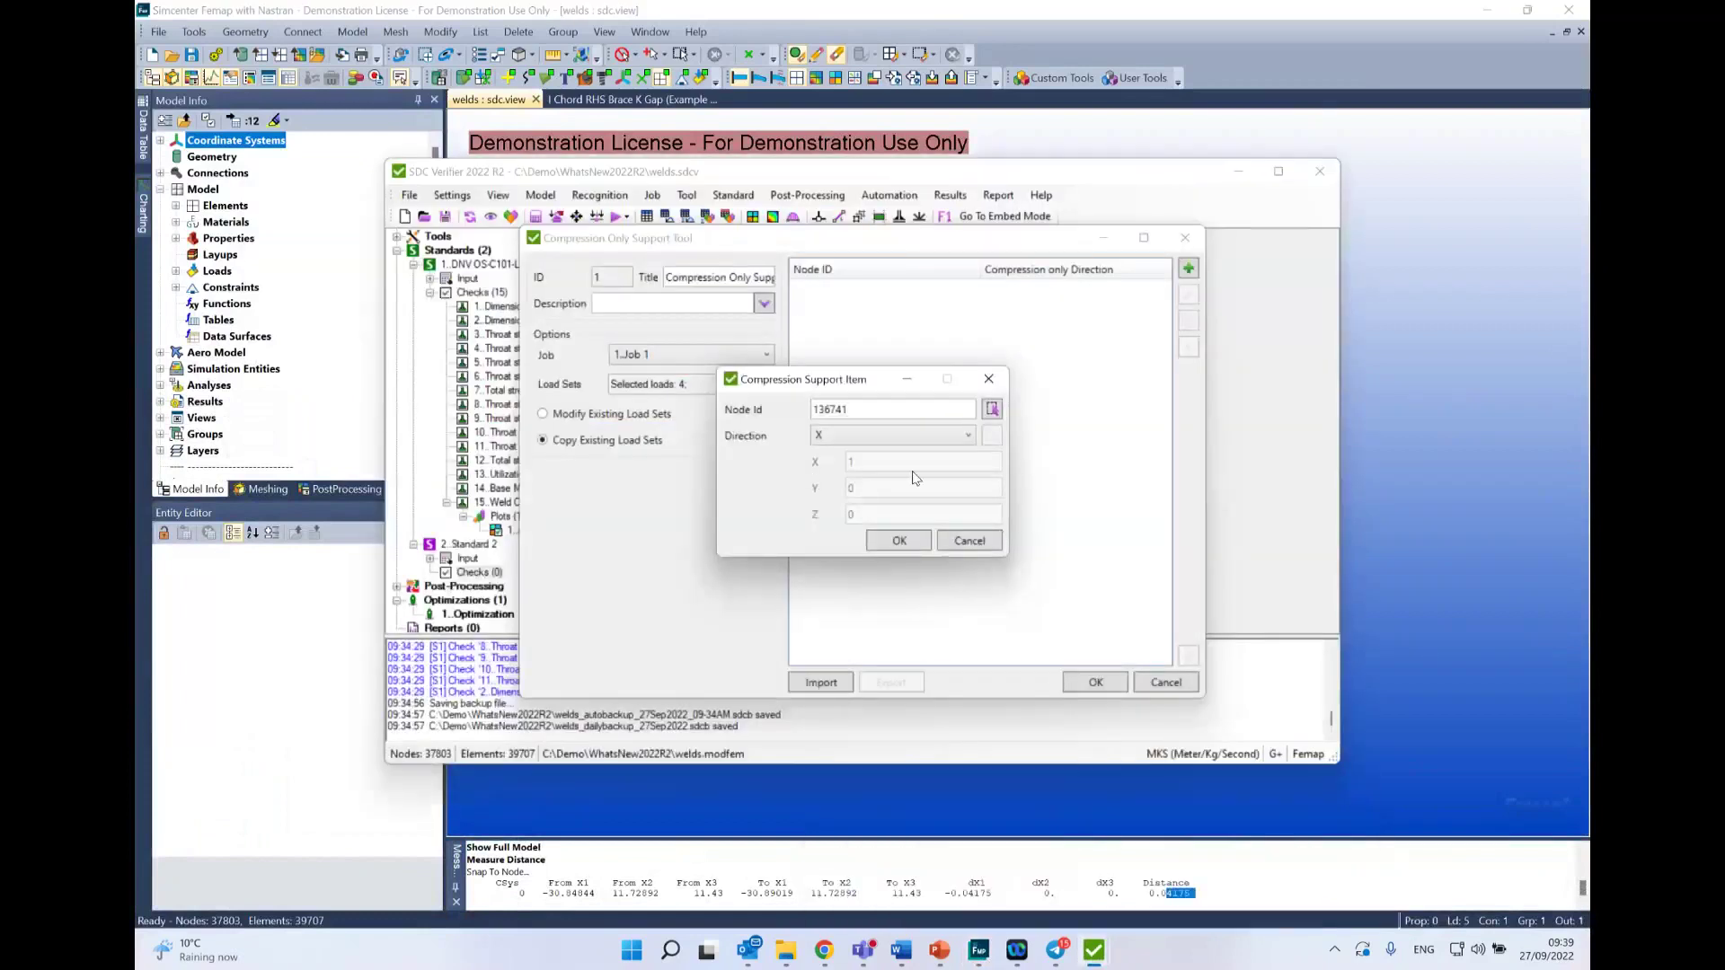
click(860, 435)
click(861, 473)
click(901, 542)
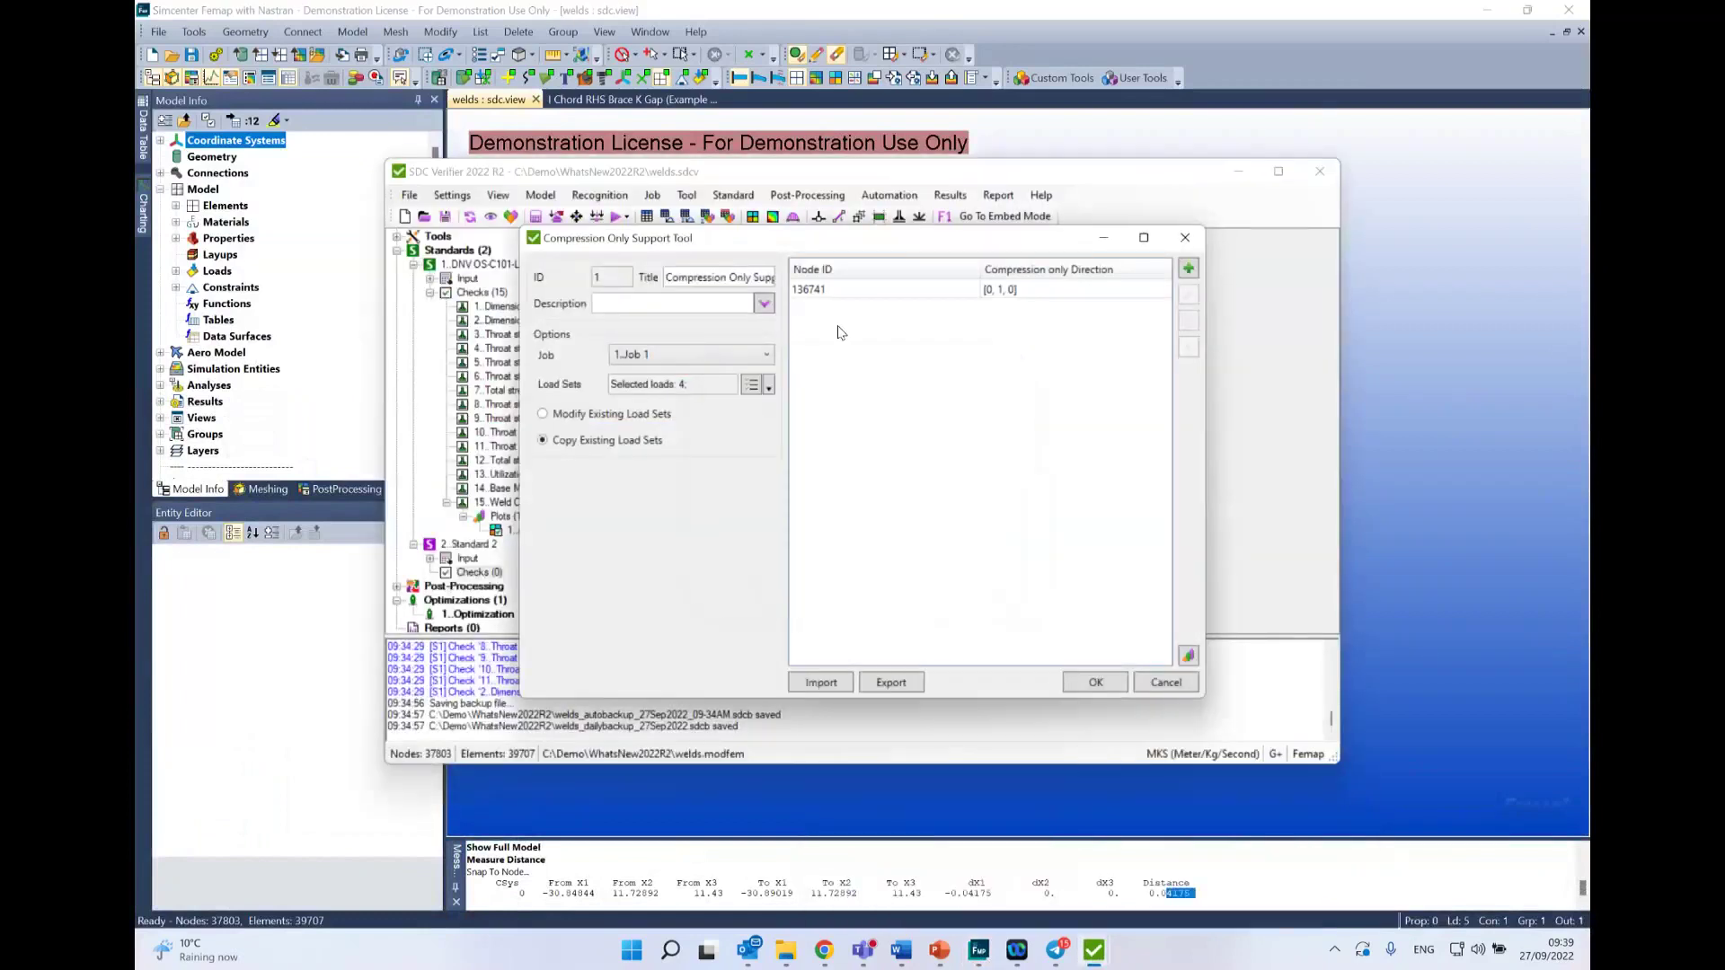
Step: Add node 28839 as a second compression support with custom direction 0, -1, 0, and run the Compression Only Support tool
click(1188, 269)
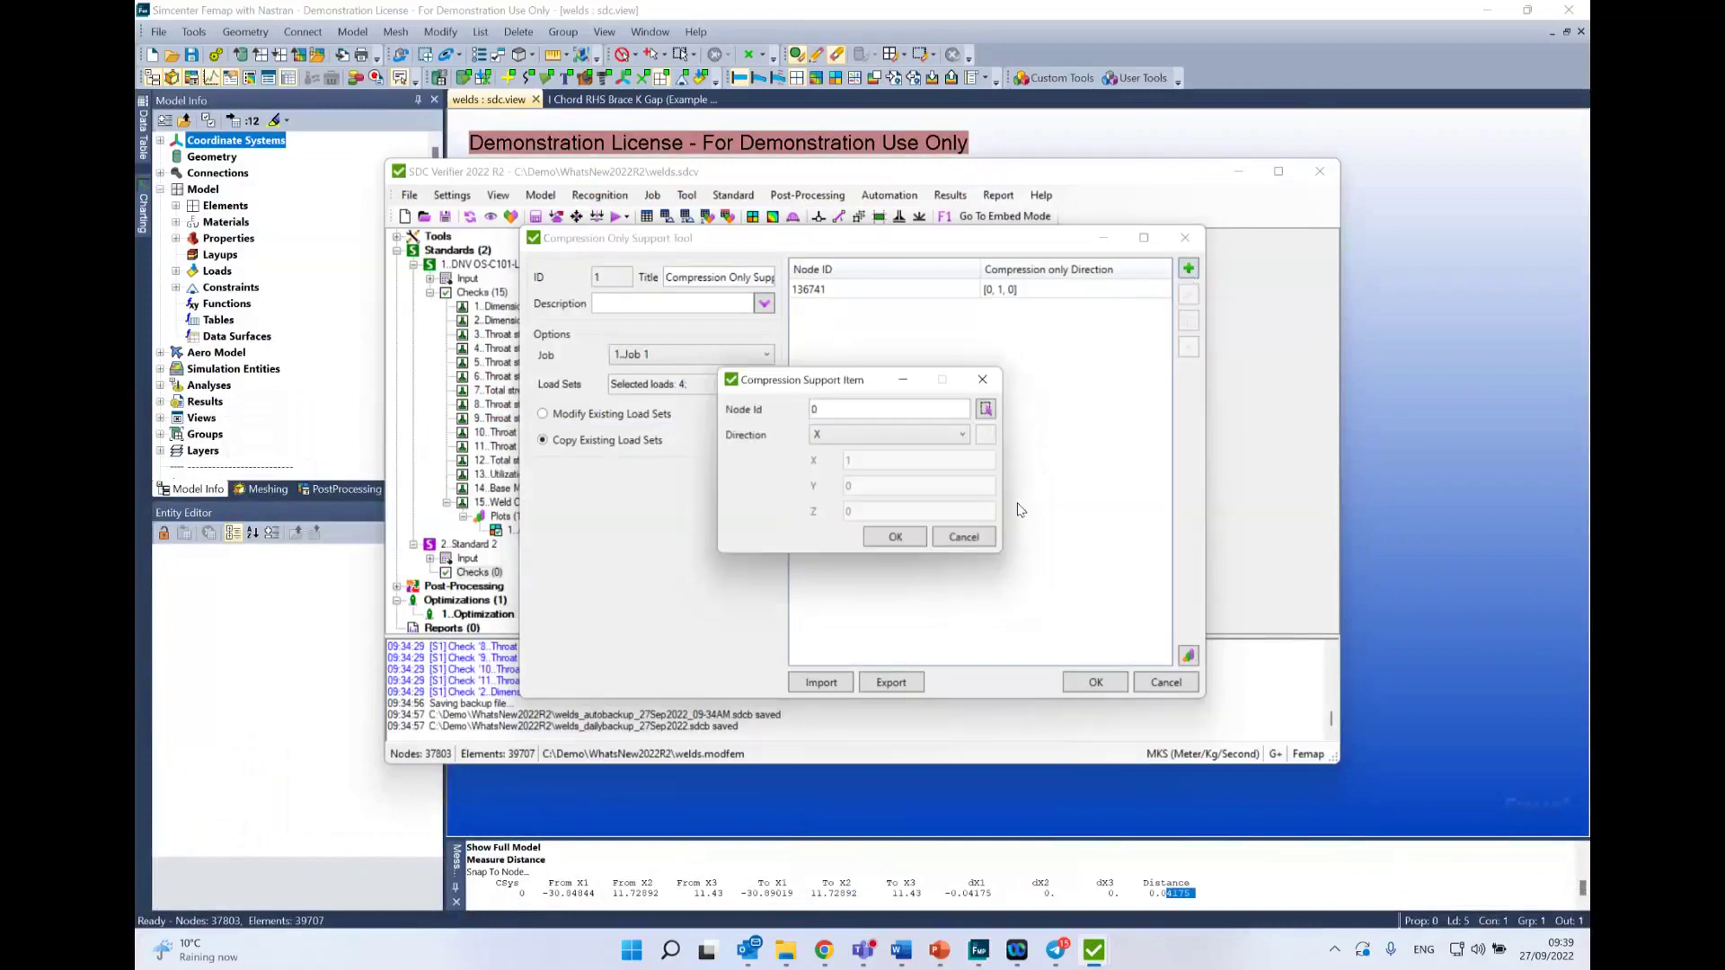
click(992, 409)
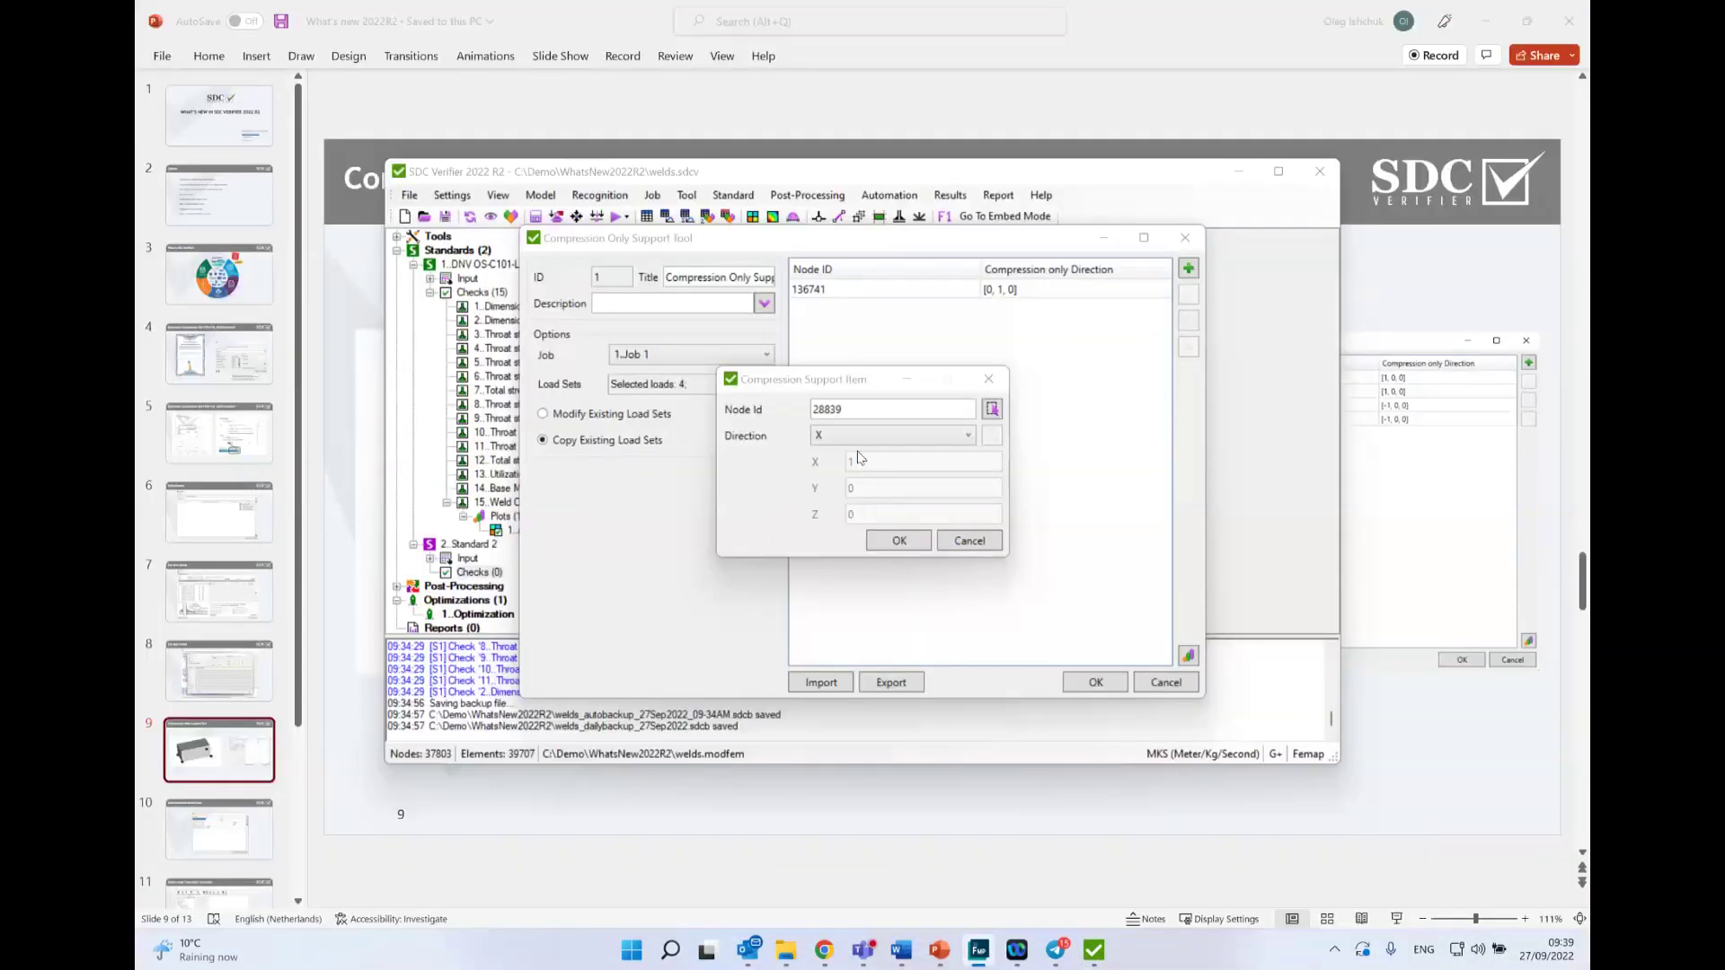
click(858, 436)
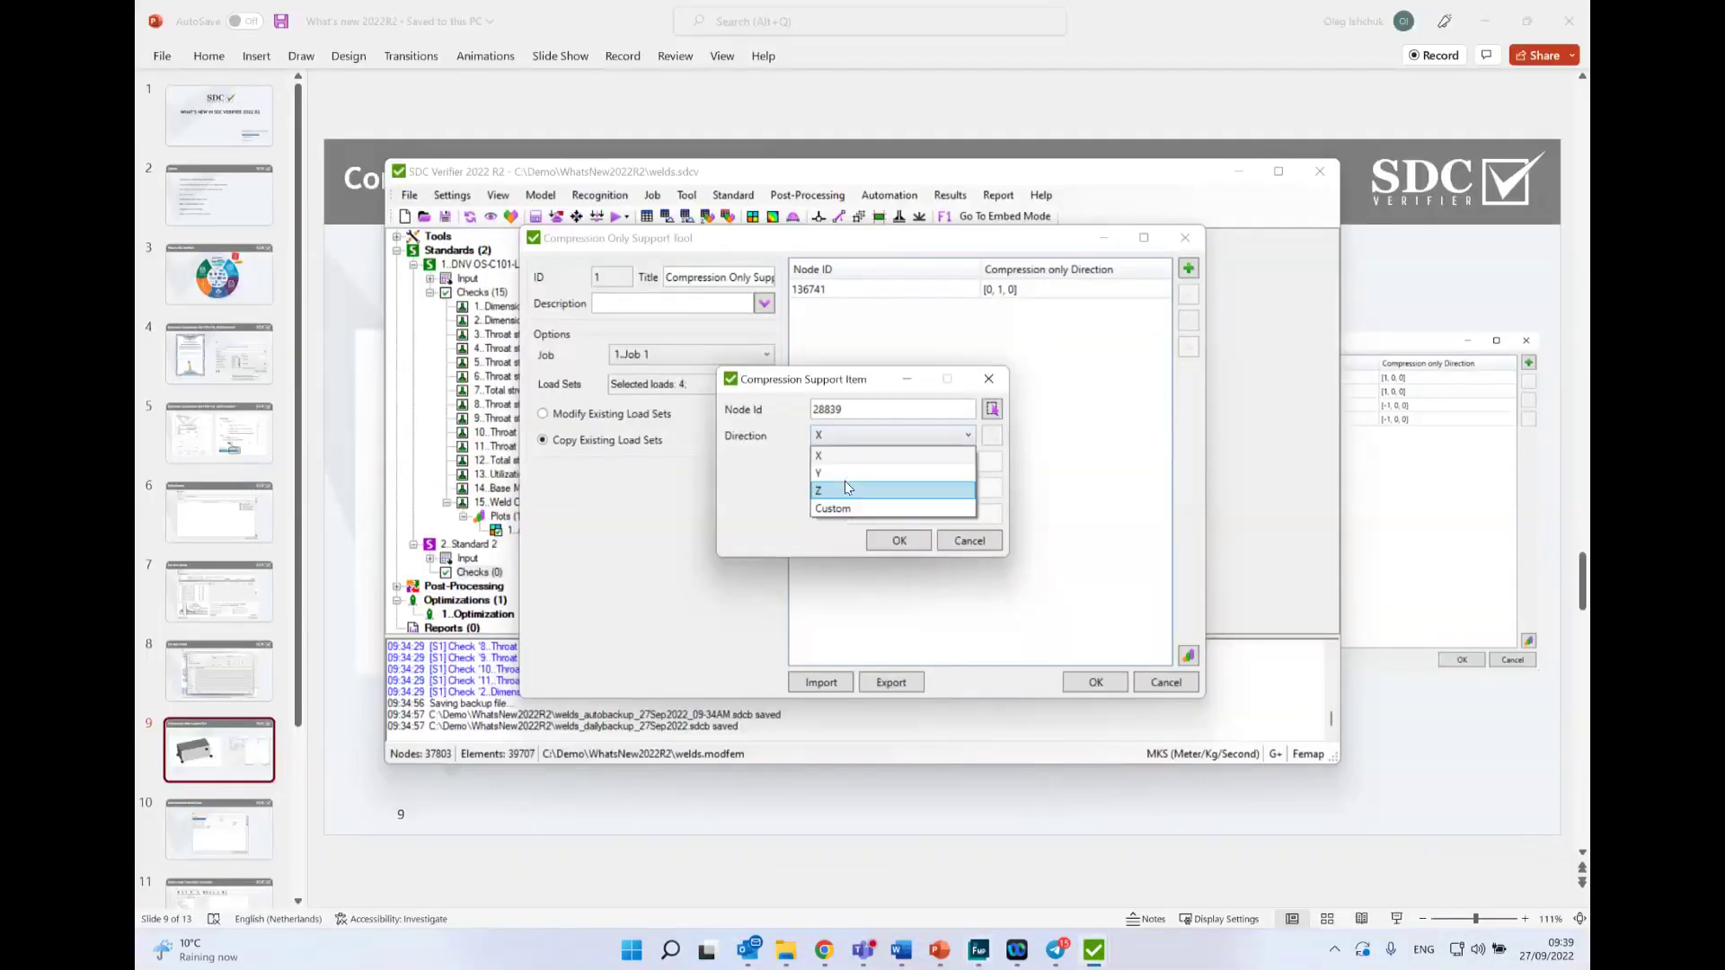
click(850, 475)
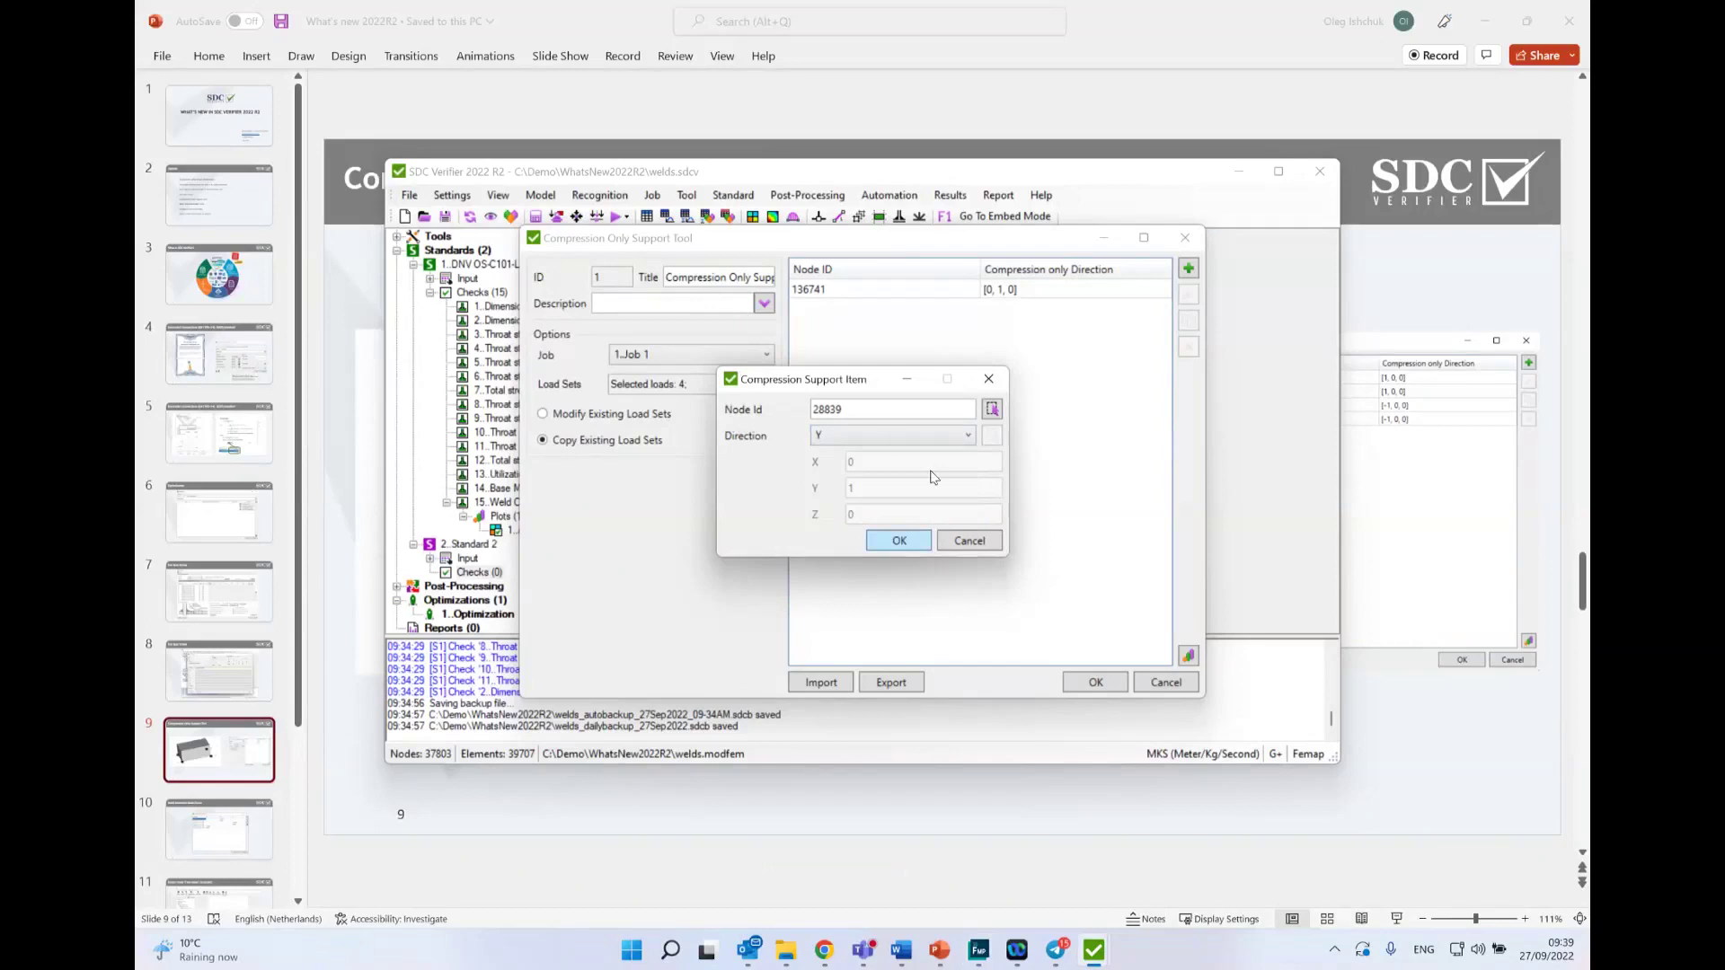
click(894, 434)
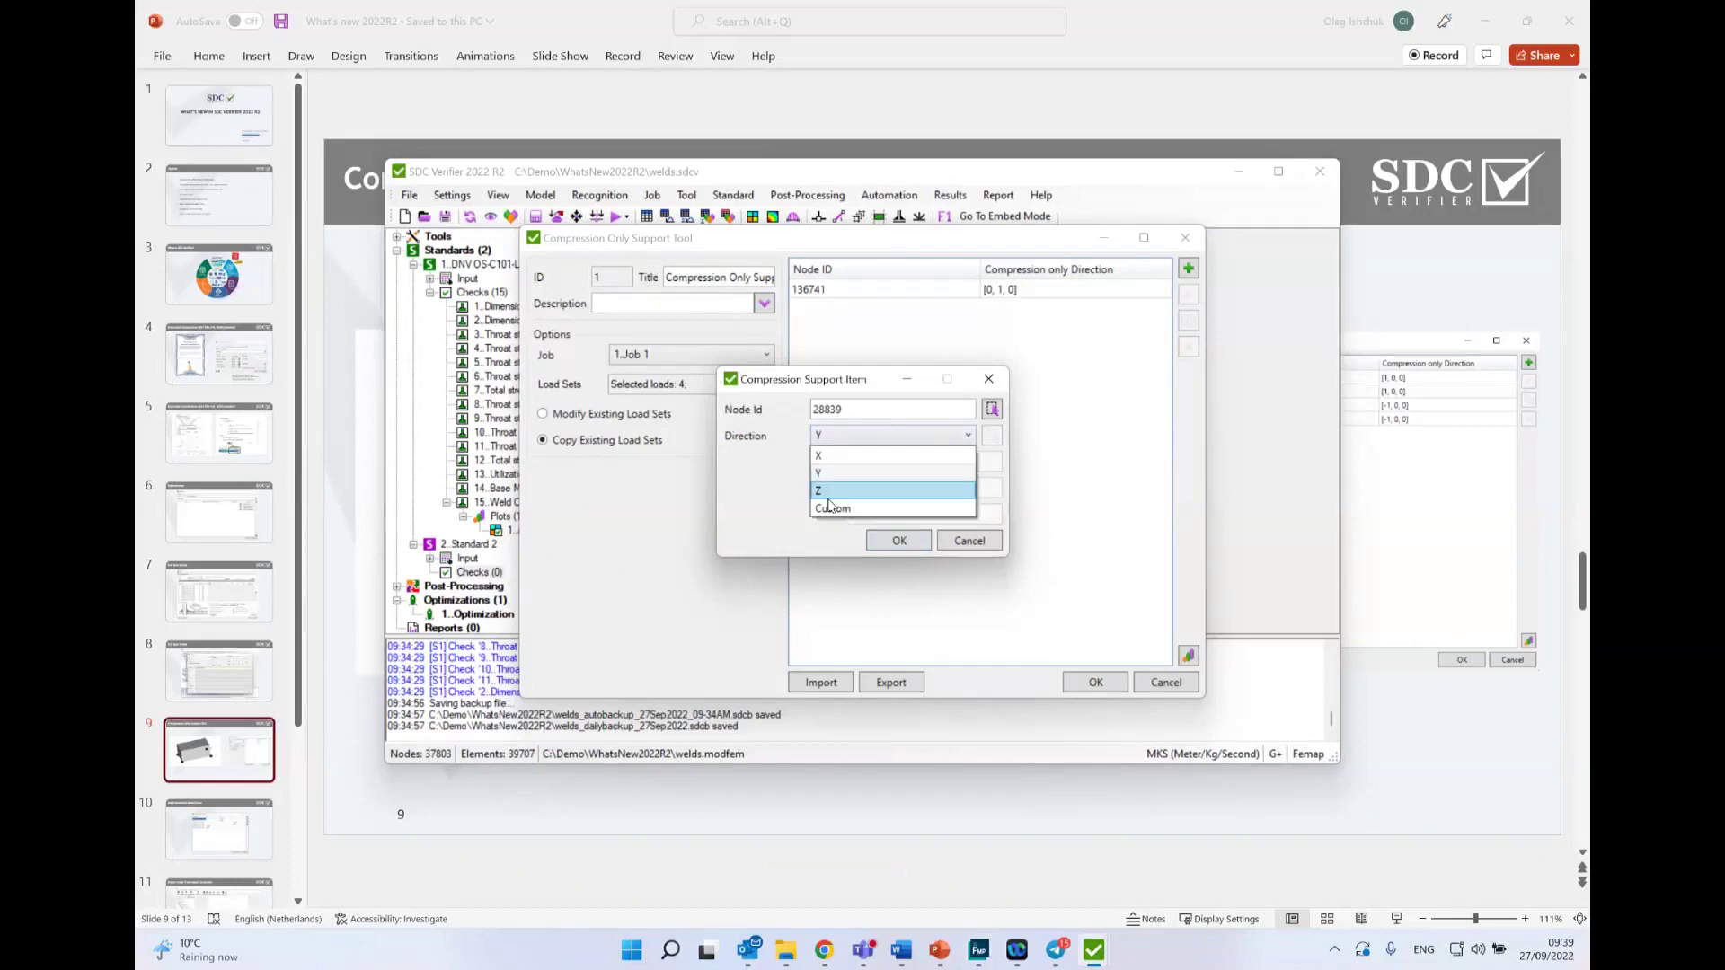
click(831, 507)
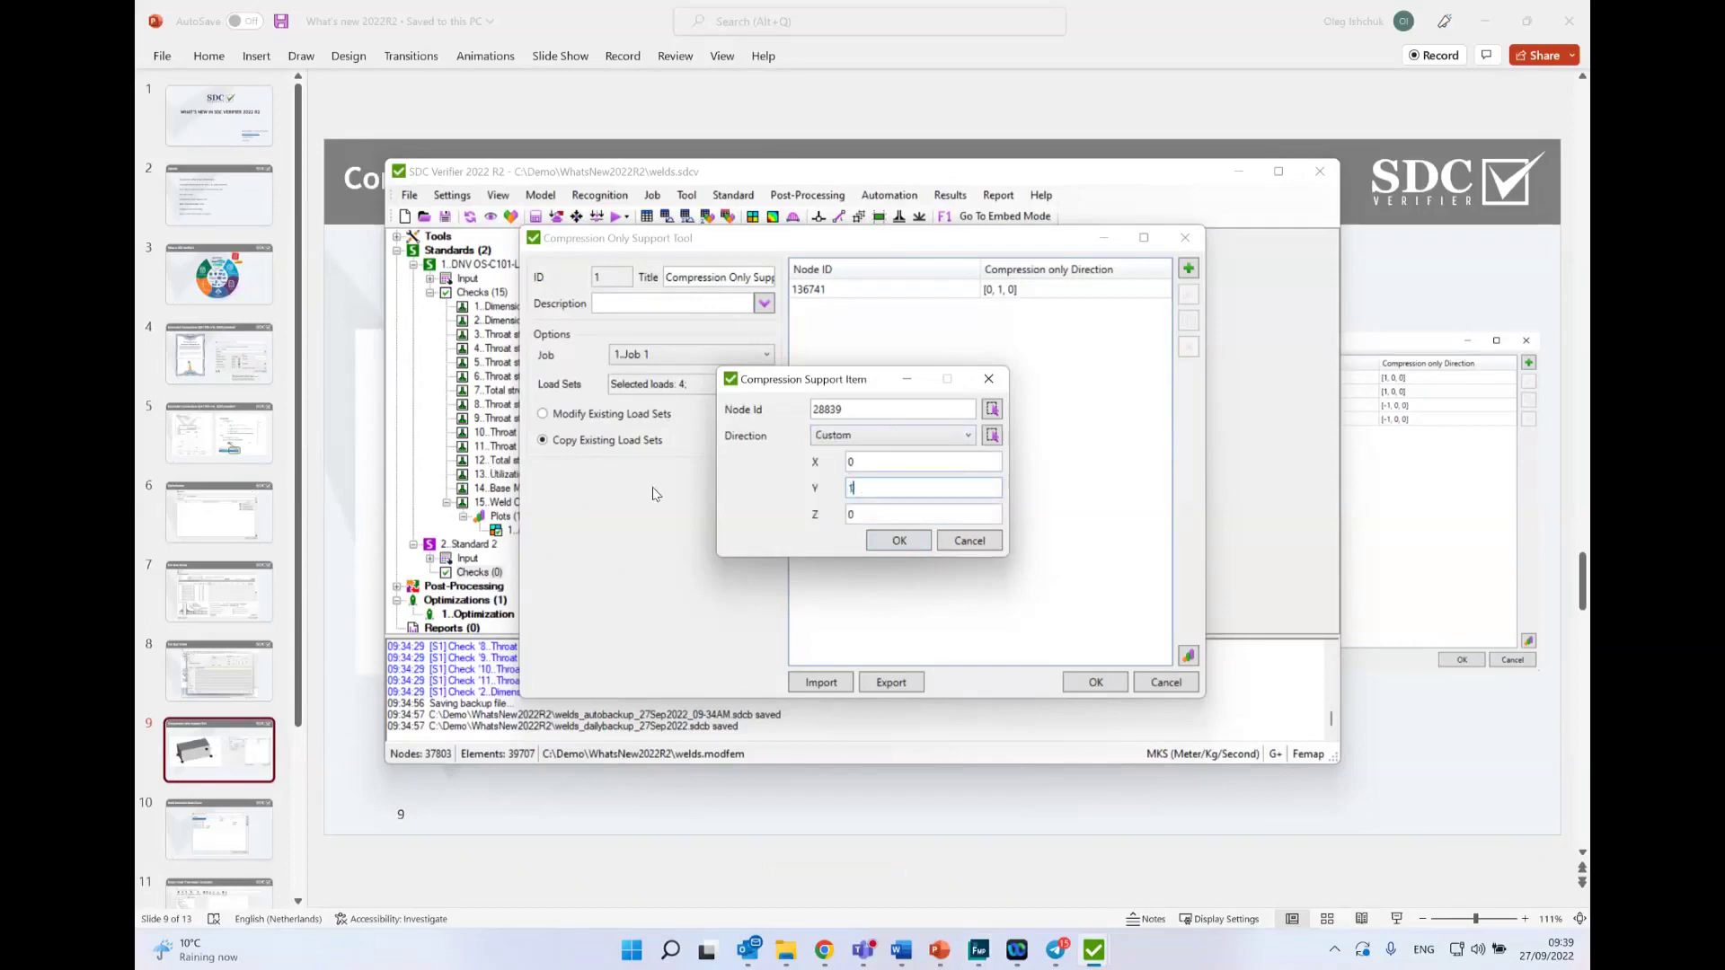
text(-)
click(898, 541)
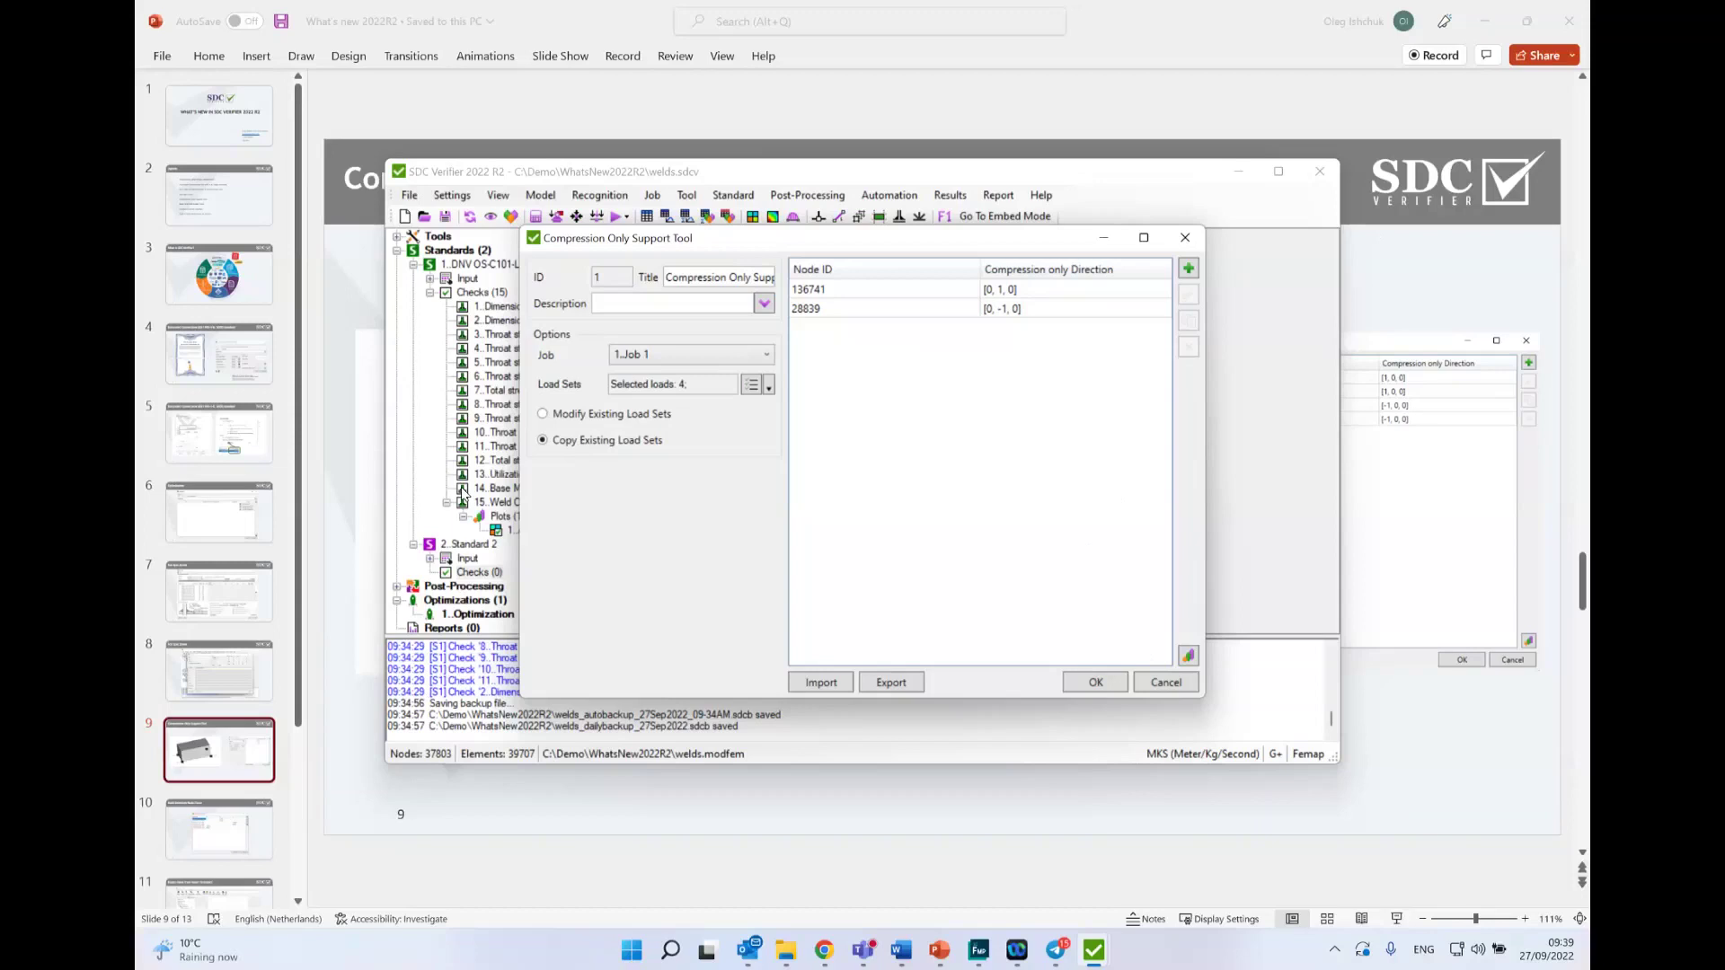
click(1095, 683)
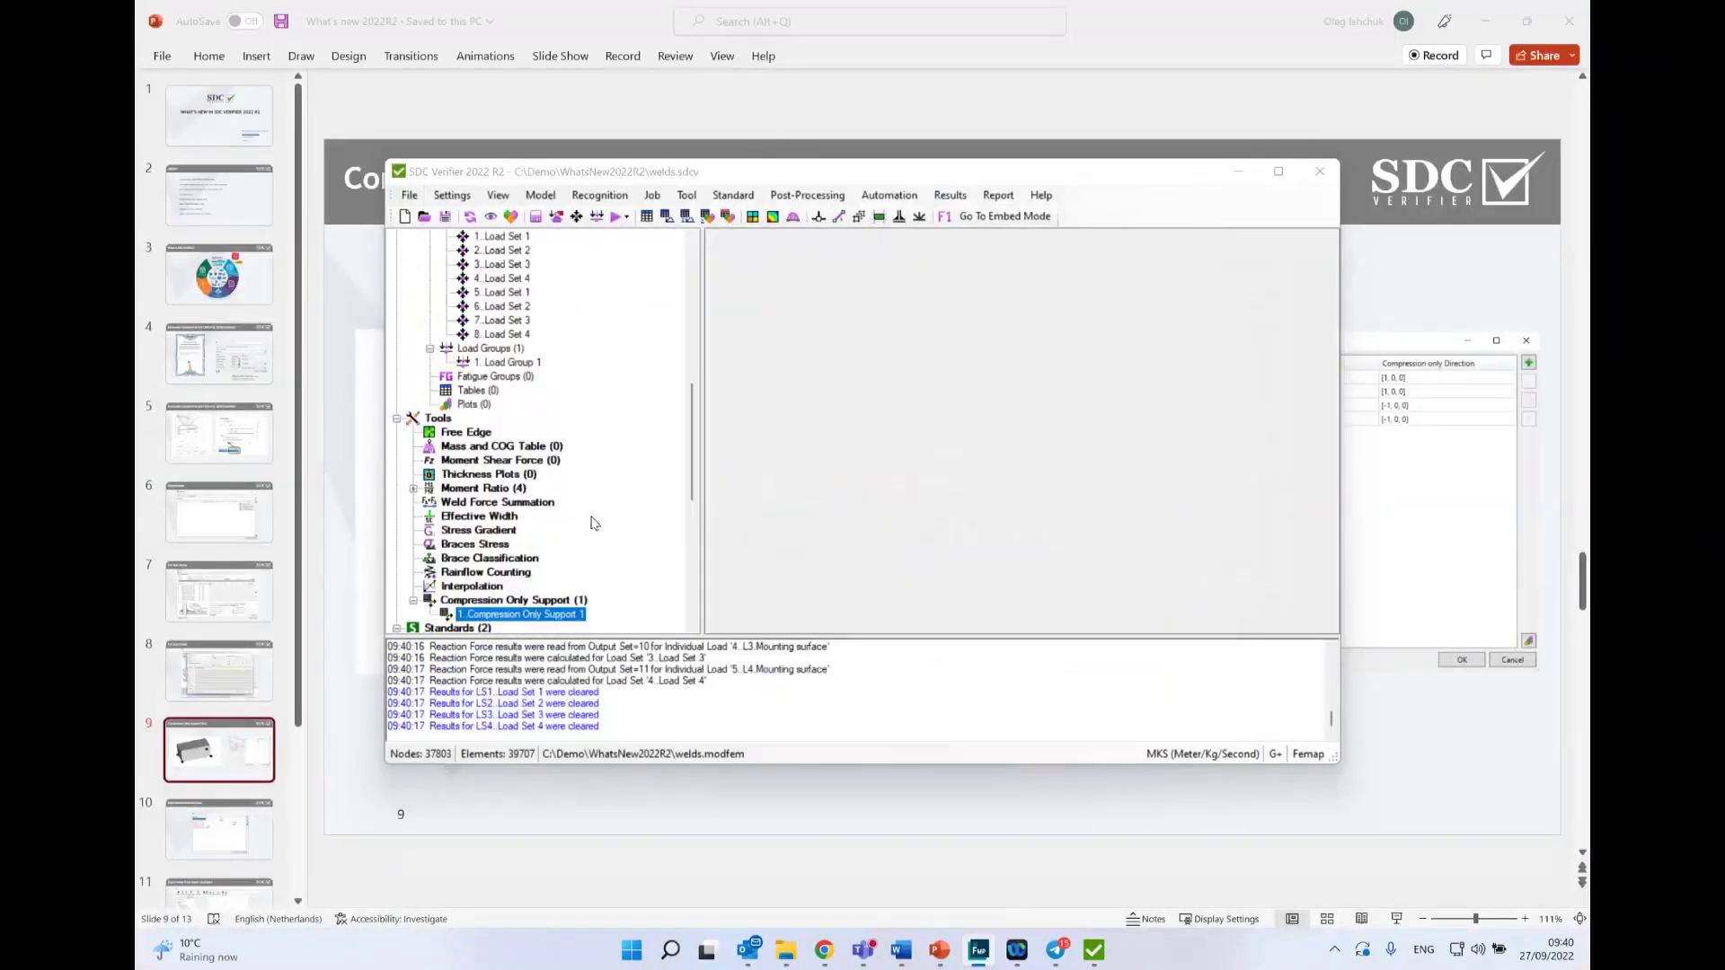
Step: Examine the load factors of Job 1's original and copied load sets in the multiple load set table, and close it without changes
scroll(548, 432, up, 10)
scroll(548, 432, down, 6)
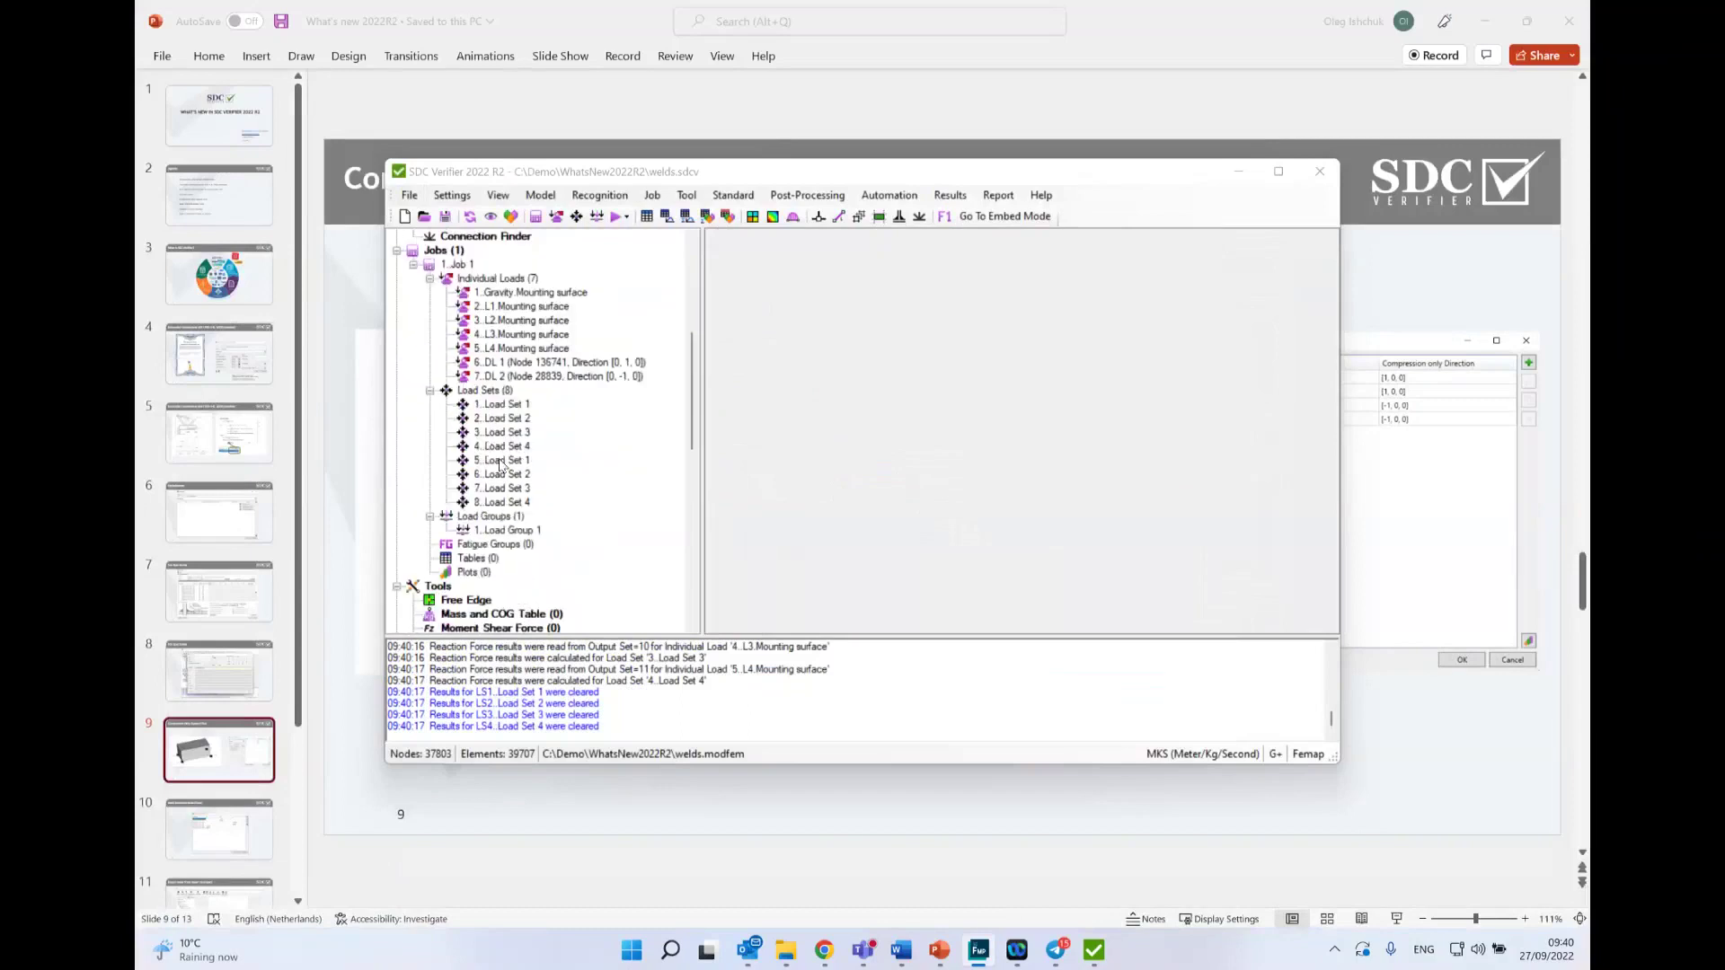
click(501, 465)
click(499, 392)
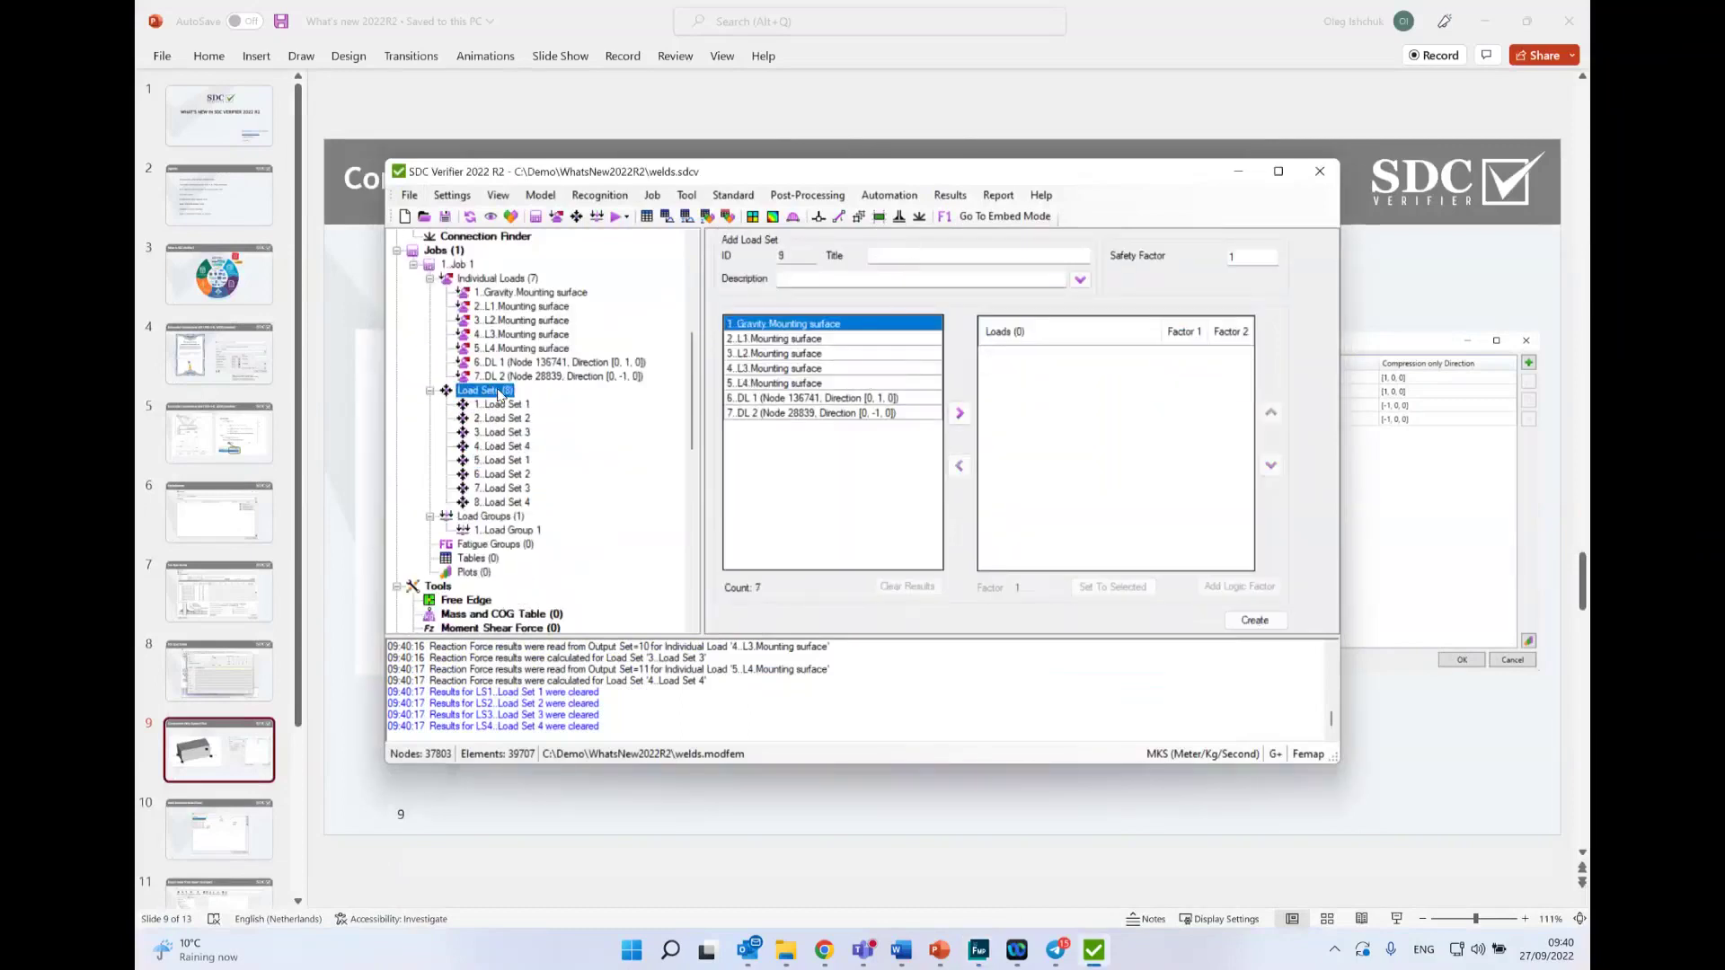
right_click(500, 393)
click(607, 401)
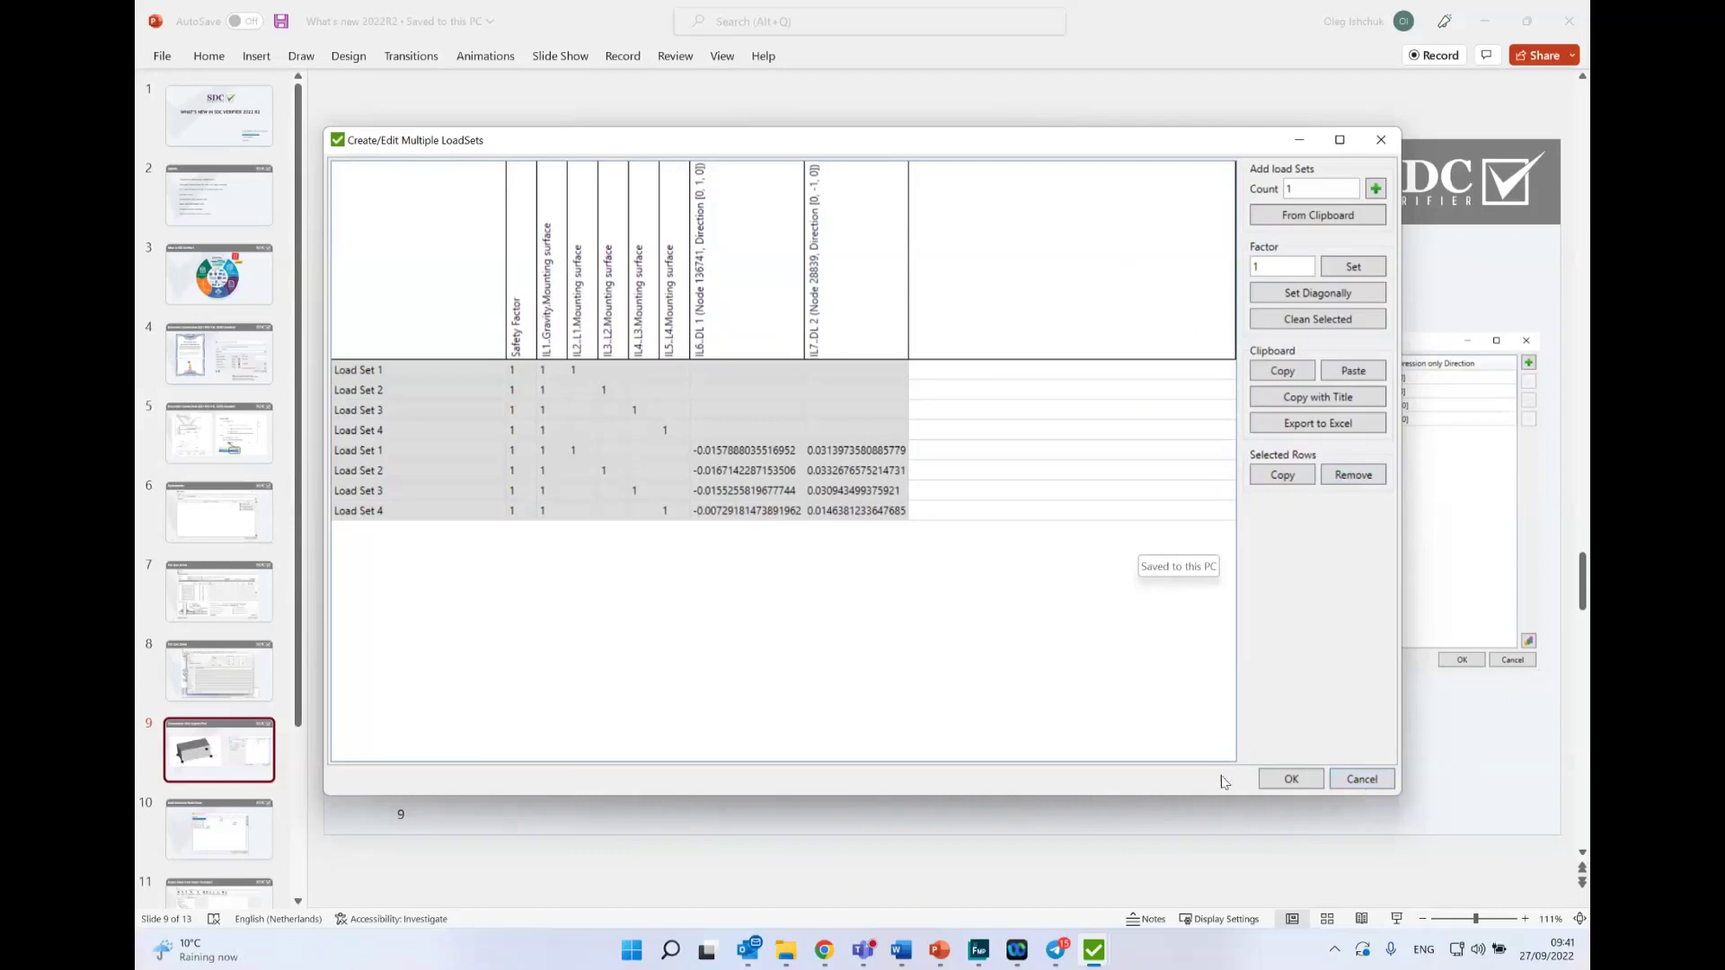
click(1362, 779)
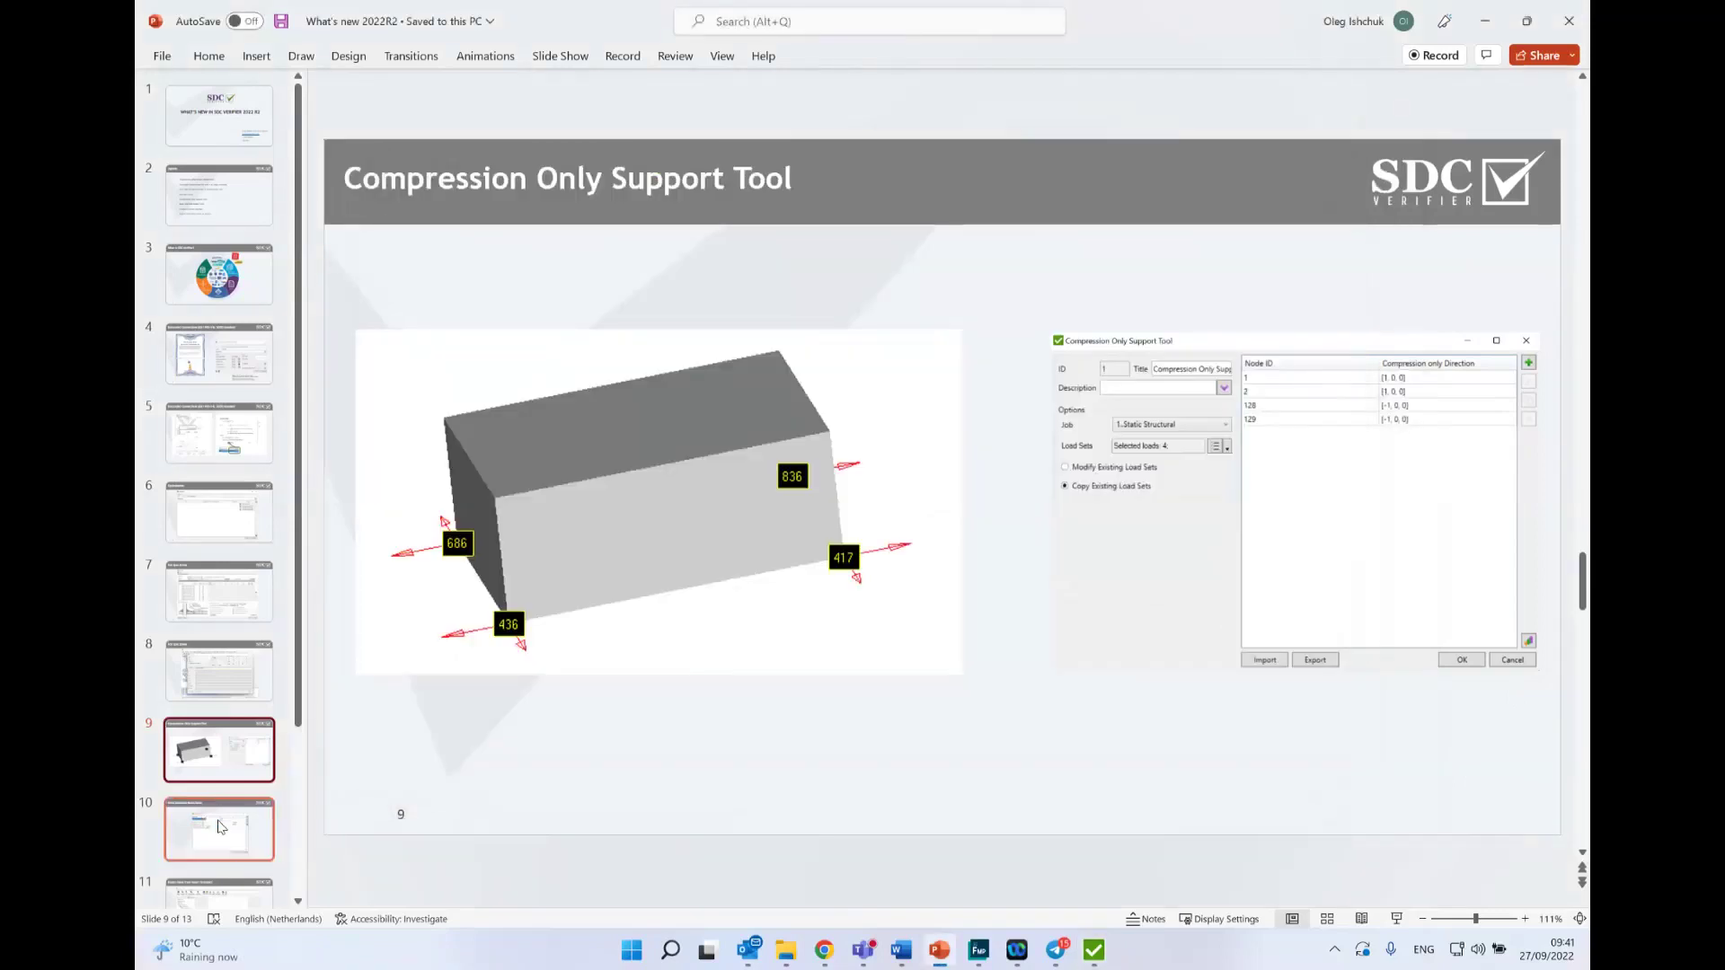
Step: View slide 10 on Multi Selection Nodal Force in the PowerPoint presentation and switch back to SDC Verifier
click(216, 824)
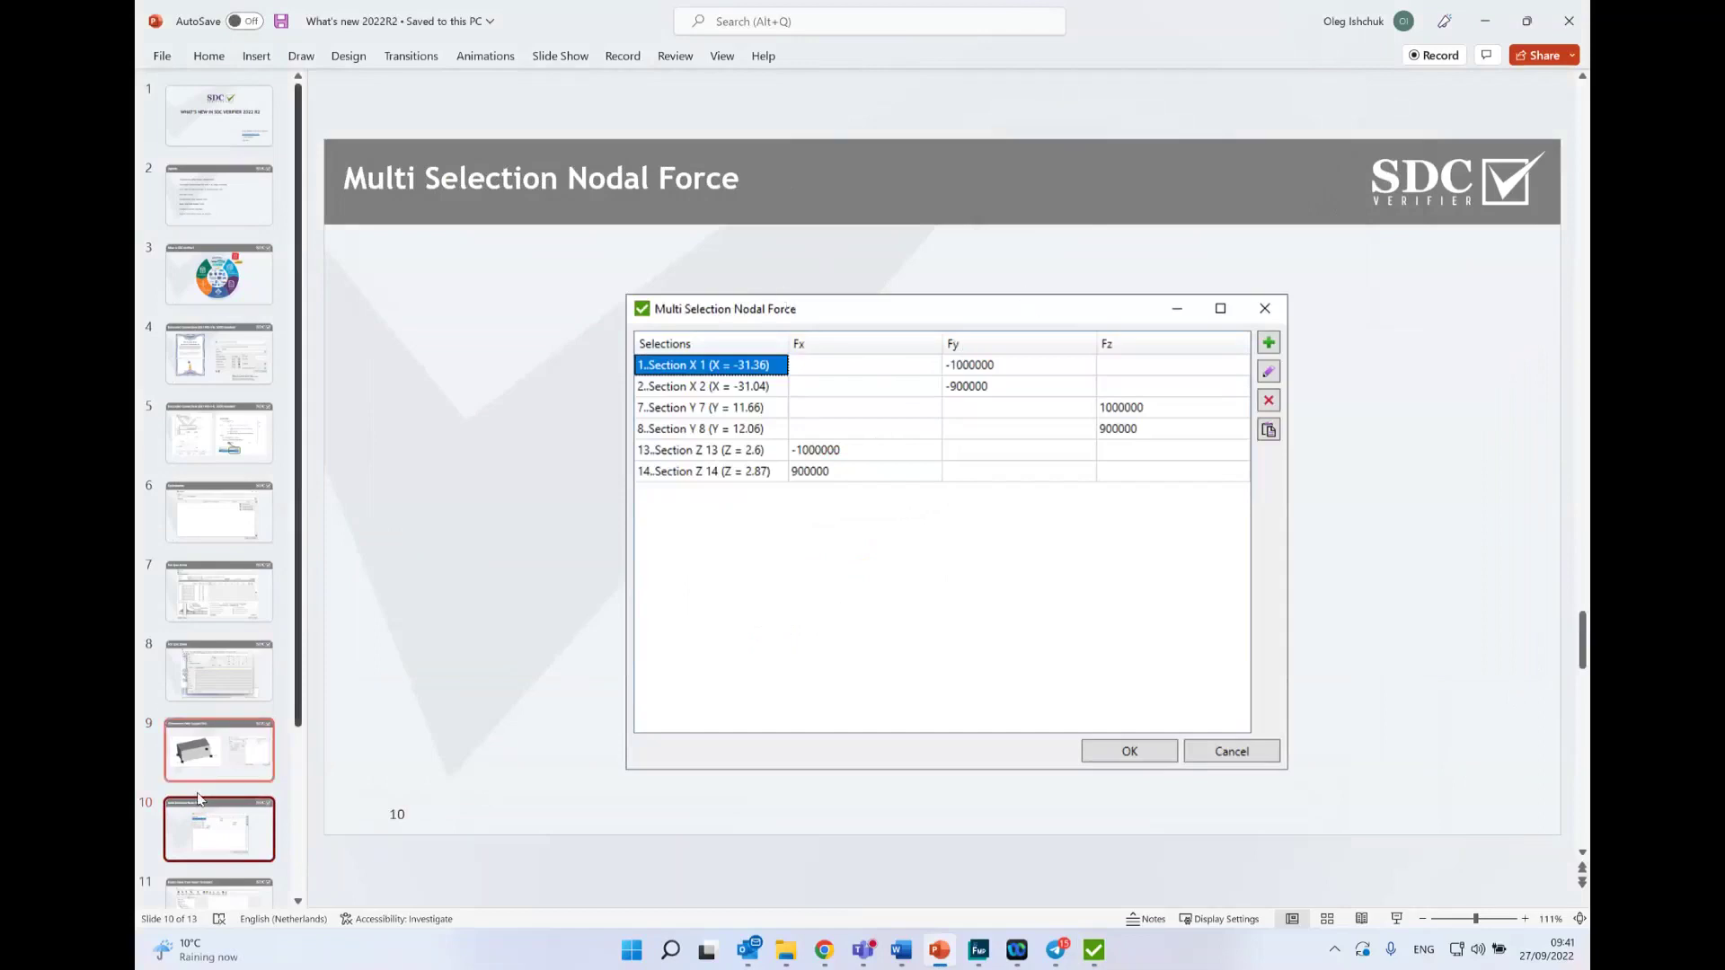
click(1094, 950)
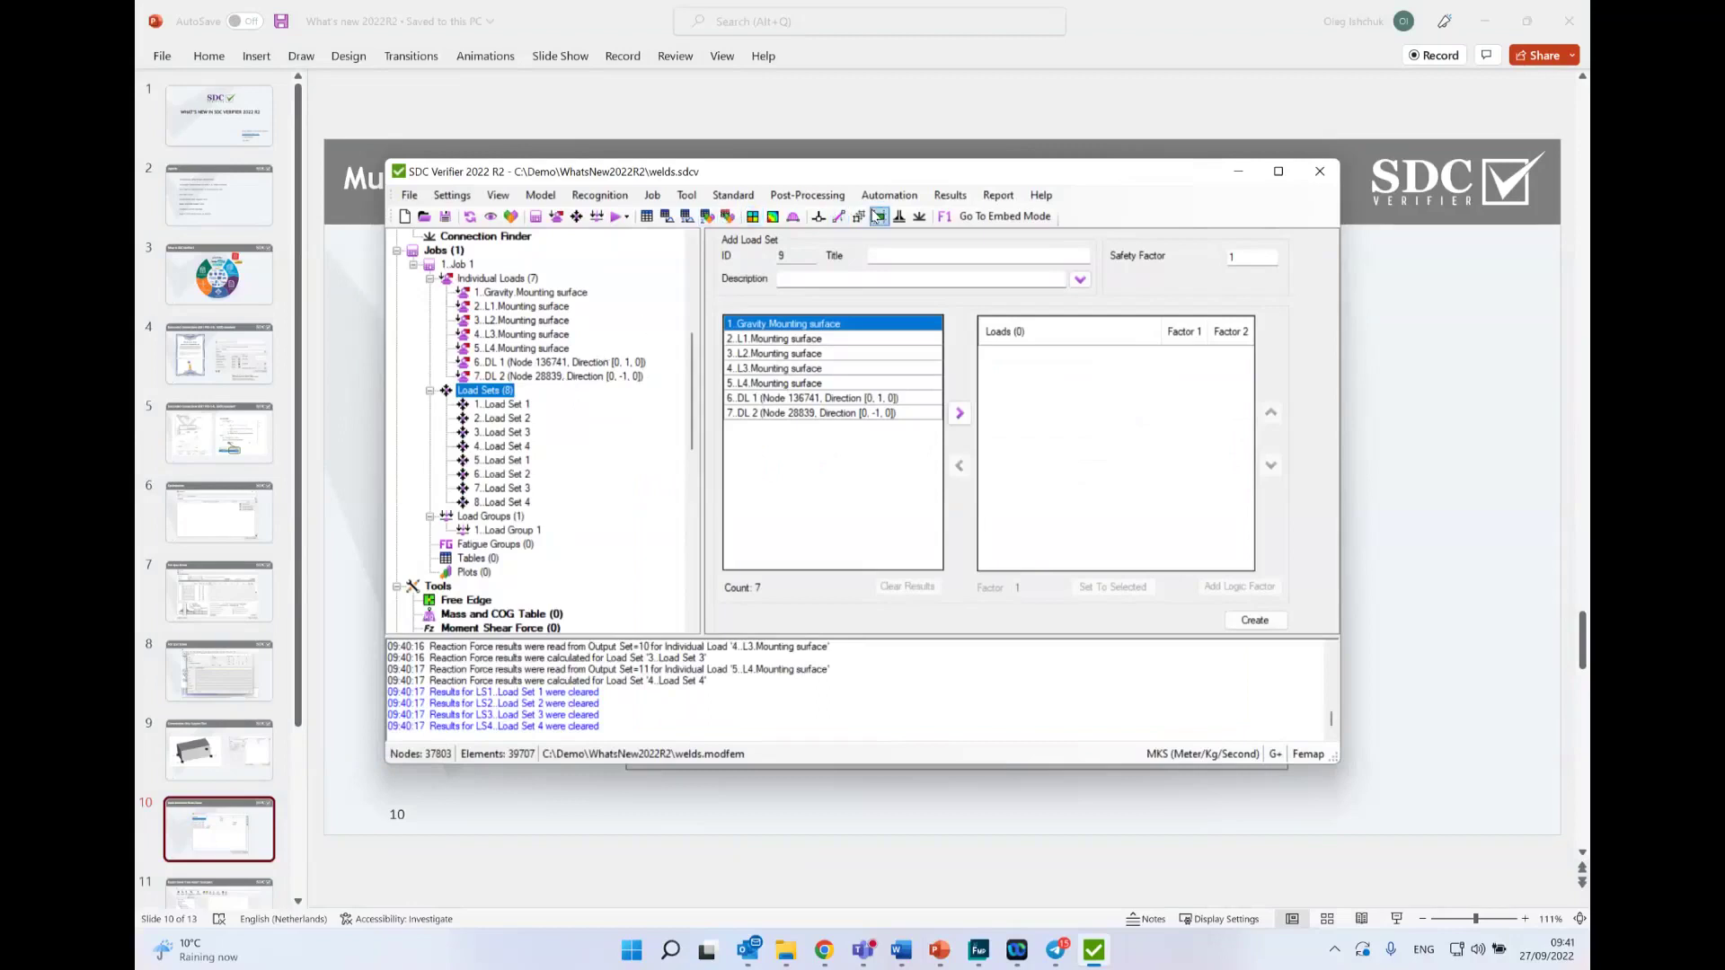
Step: Find the model's sections with Panel Finder and, over in Femap, close the Simcenter Nastran Analysis Monitor
click(879, 217)
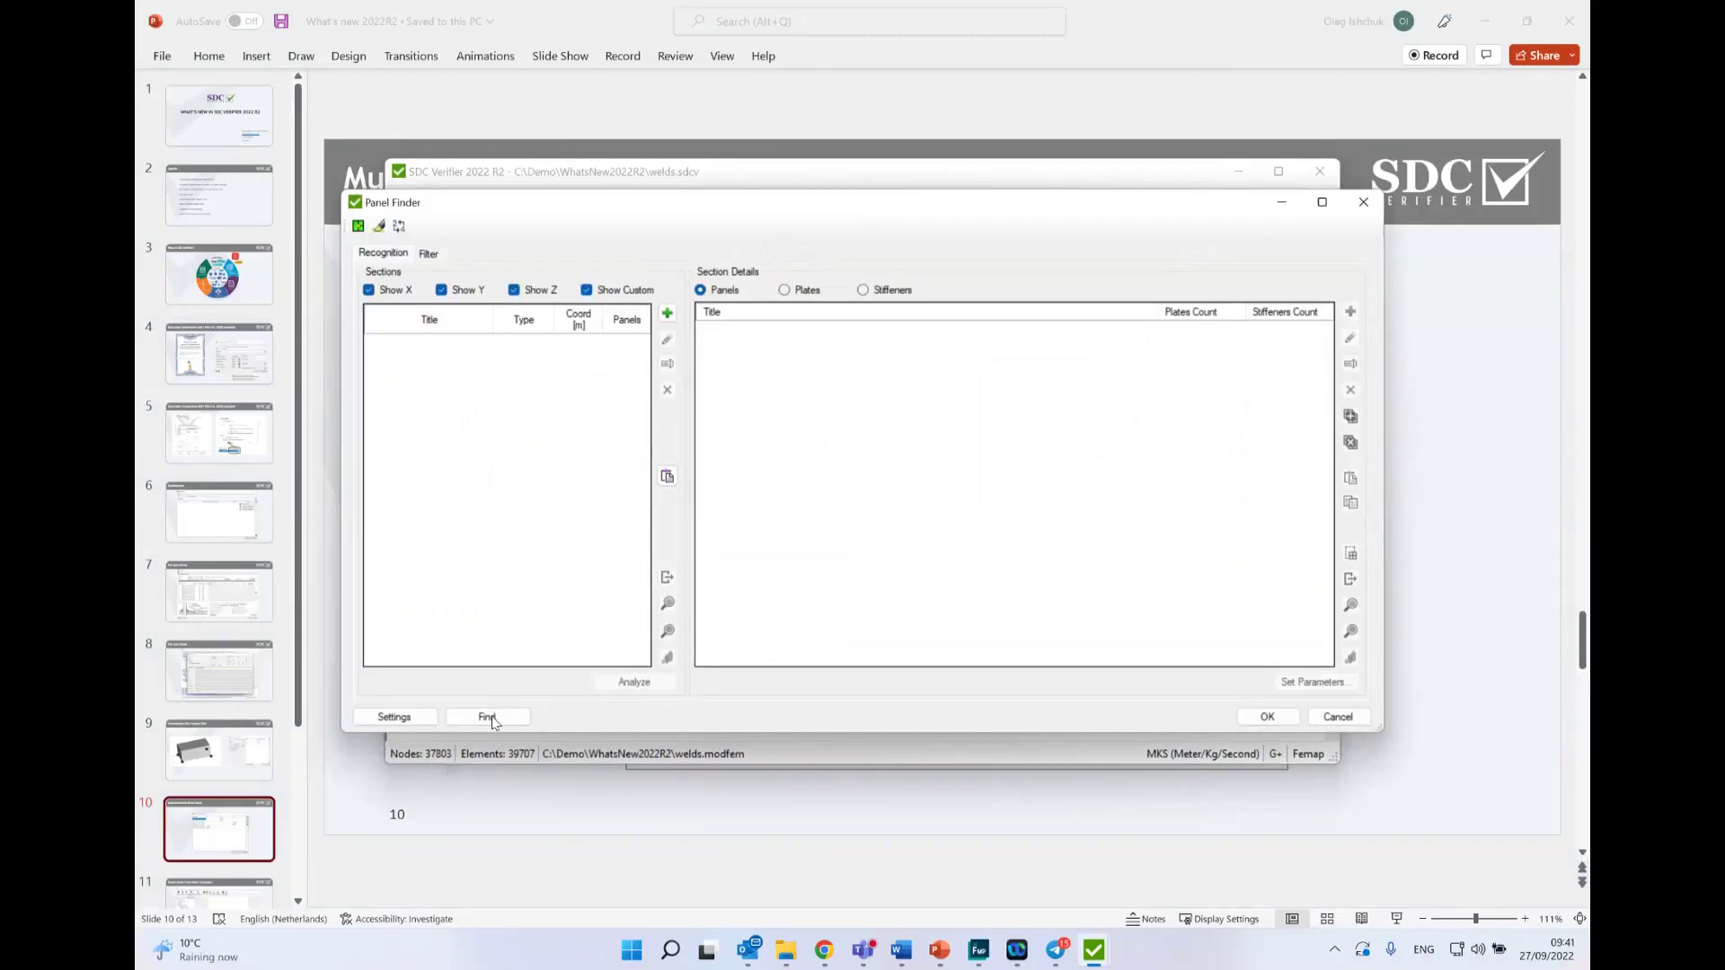
click(489, 719)
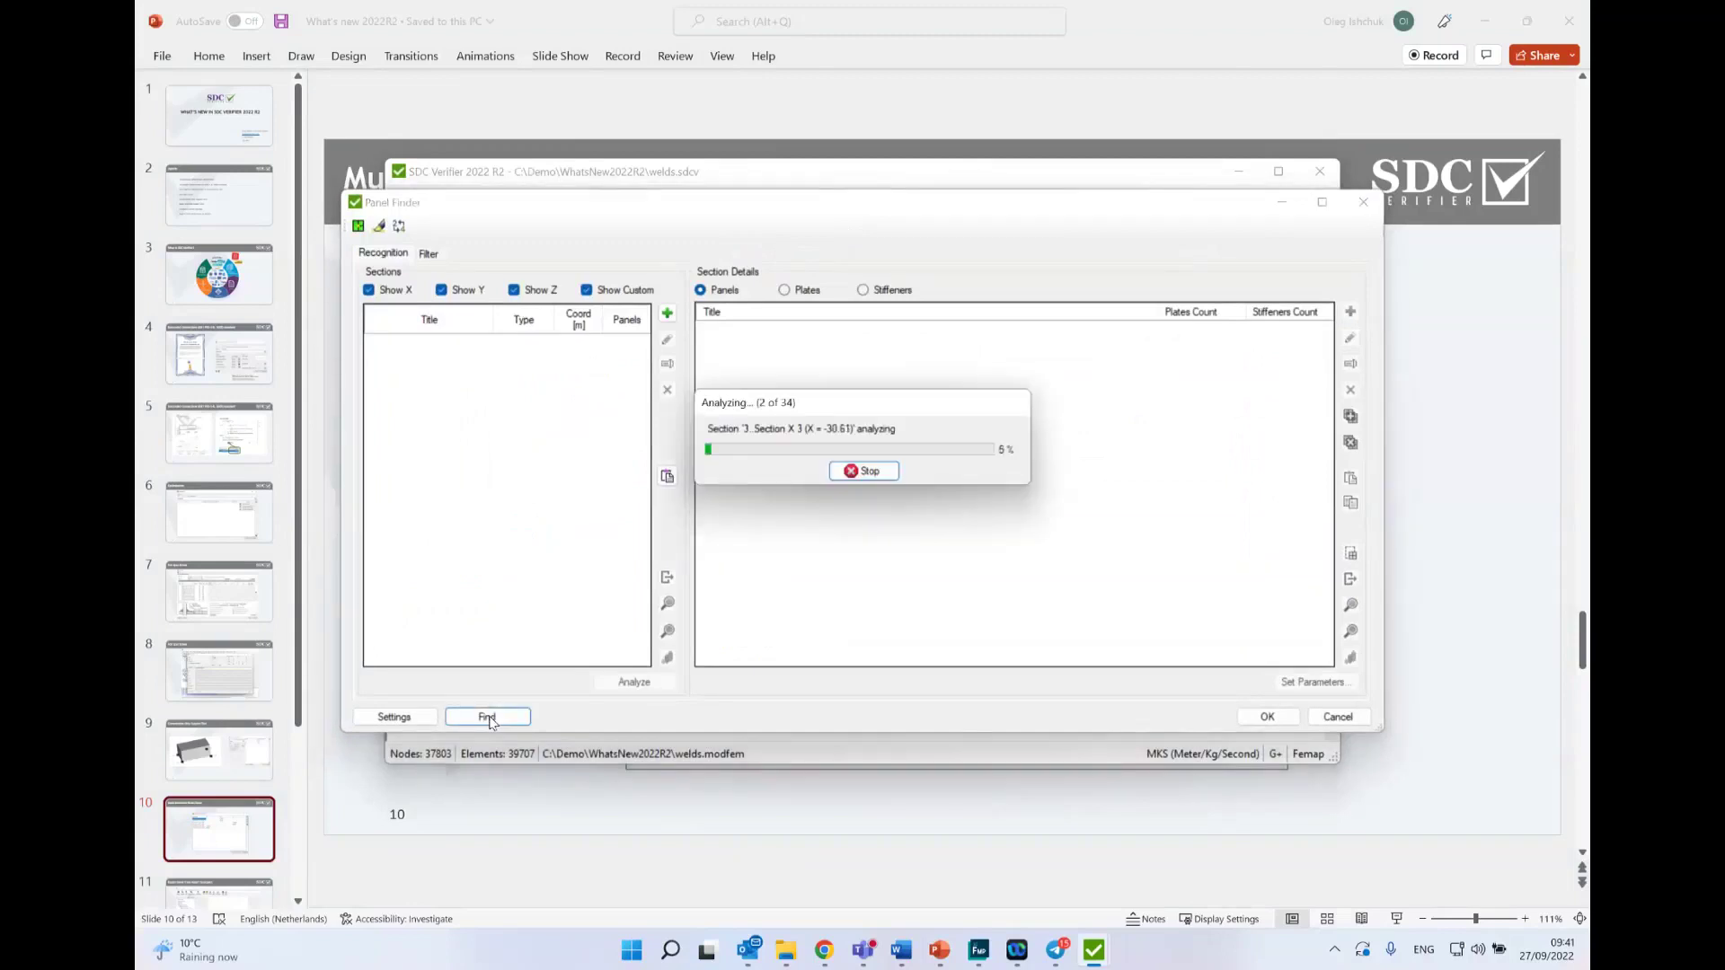
mouse_move(1016, 950)
click(1087, 853)
scroll(1039, 393, down, 5)
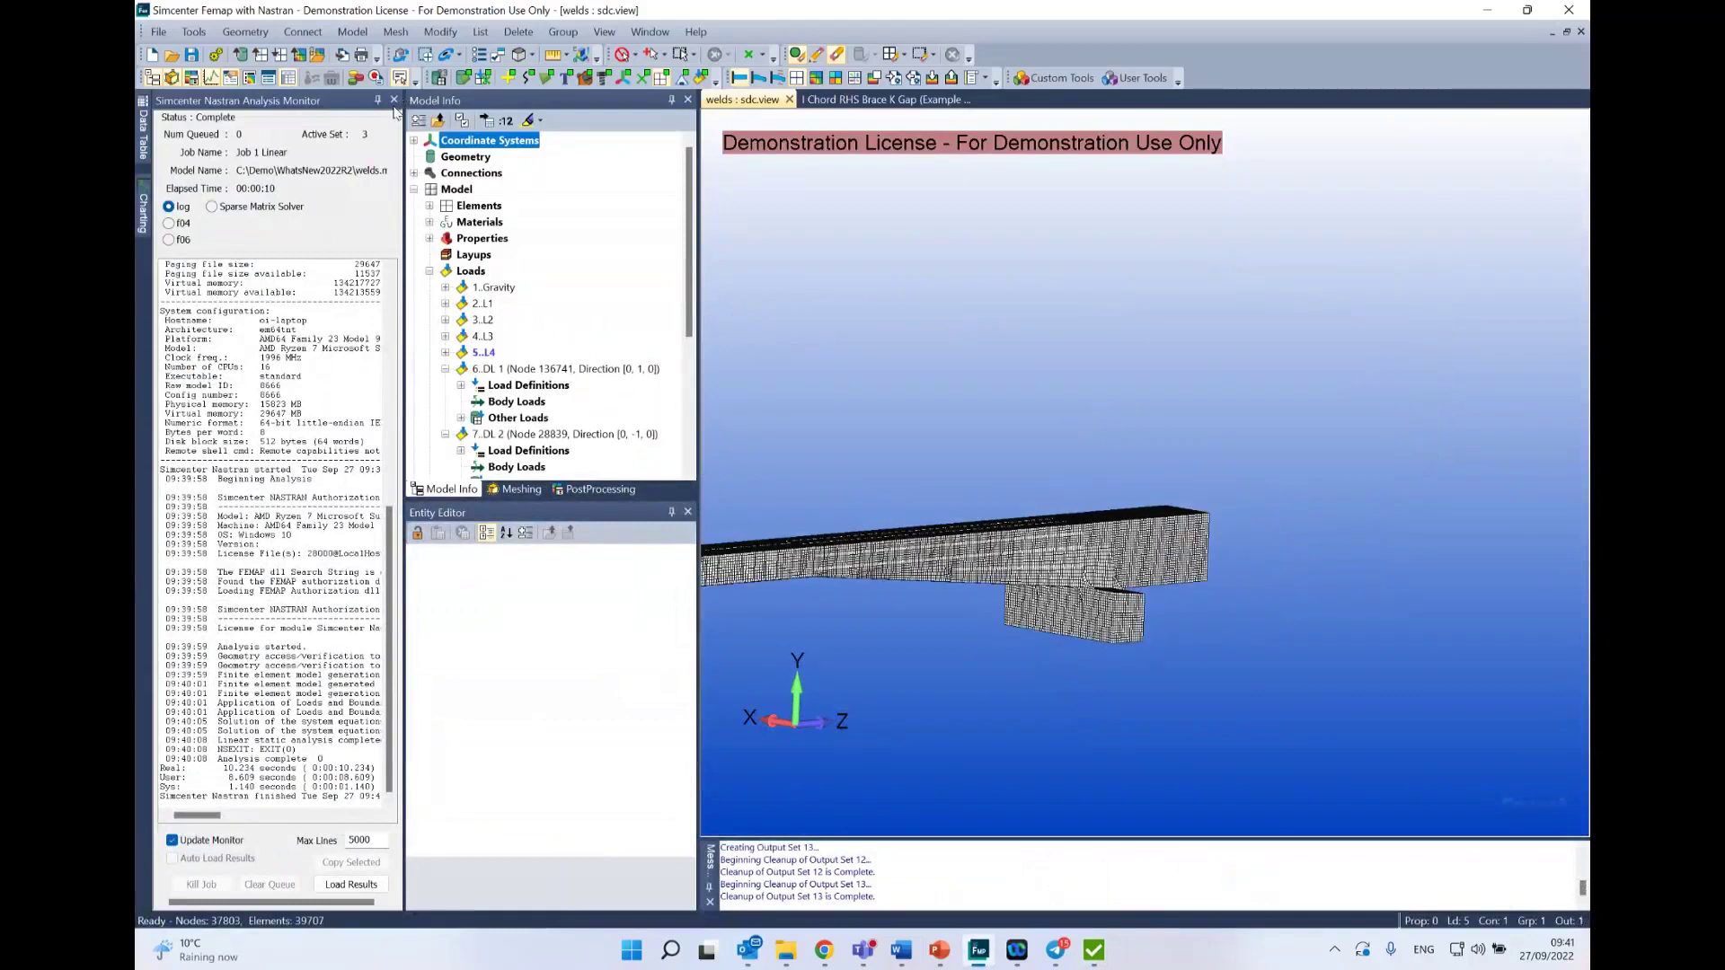
click(394, 99)
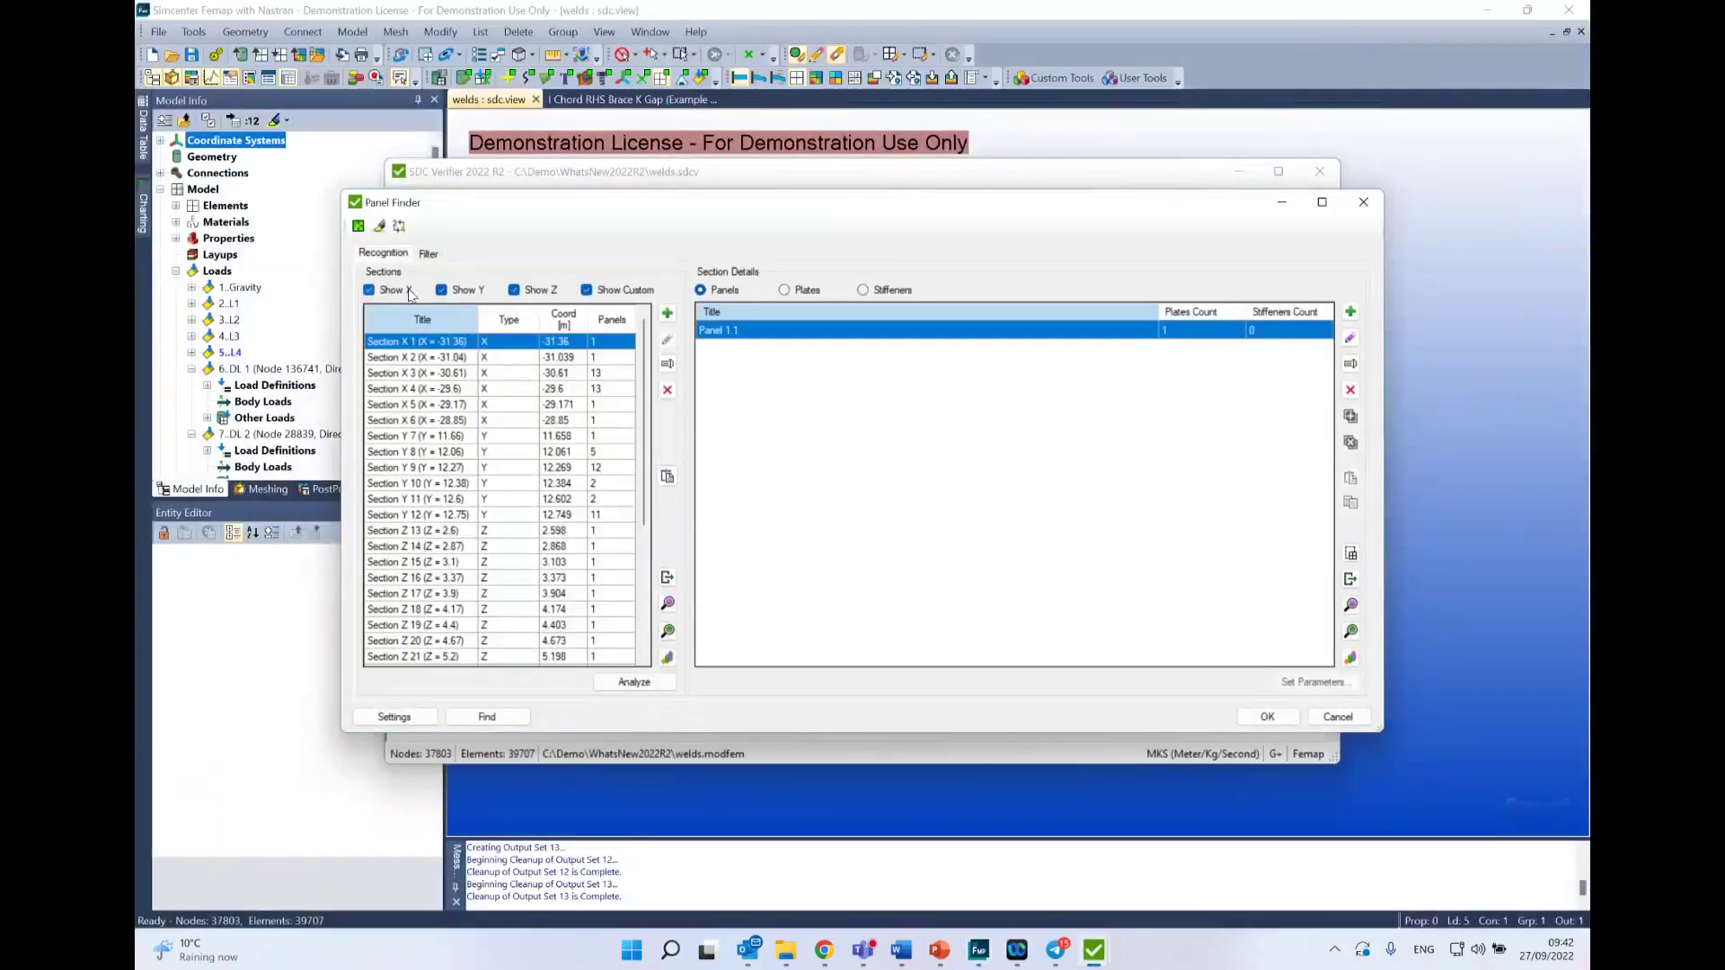
Step: List only the Z sections in Panel Finder, preview all of them on the Femap model, and discard the Panel Finder modifications
click(369, 290)
click(442, 290)
click(586, 290)
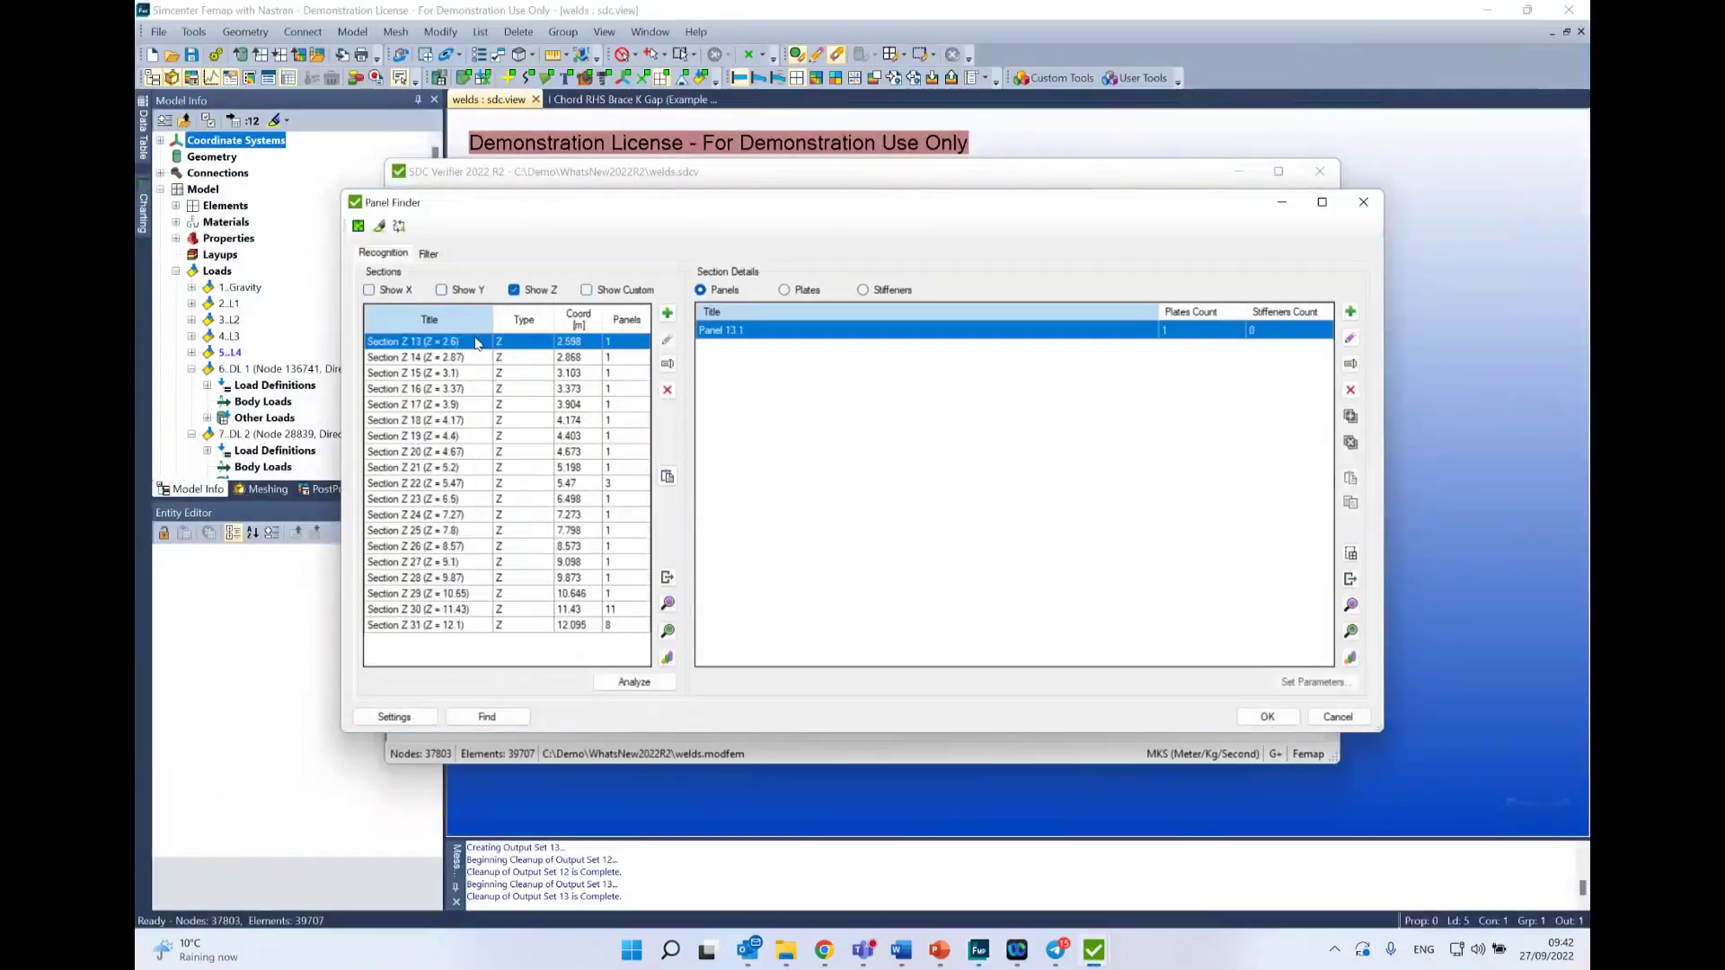
shift+click(641, 620)
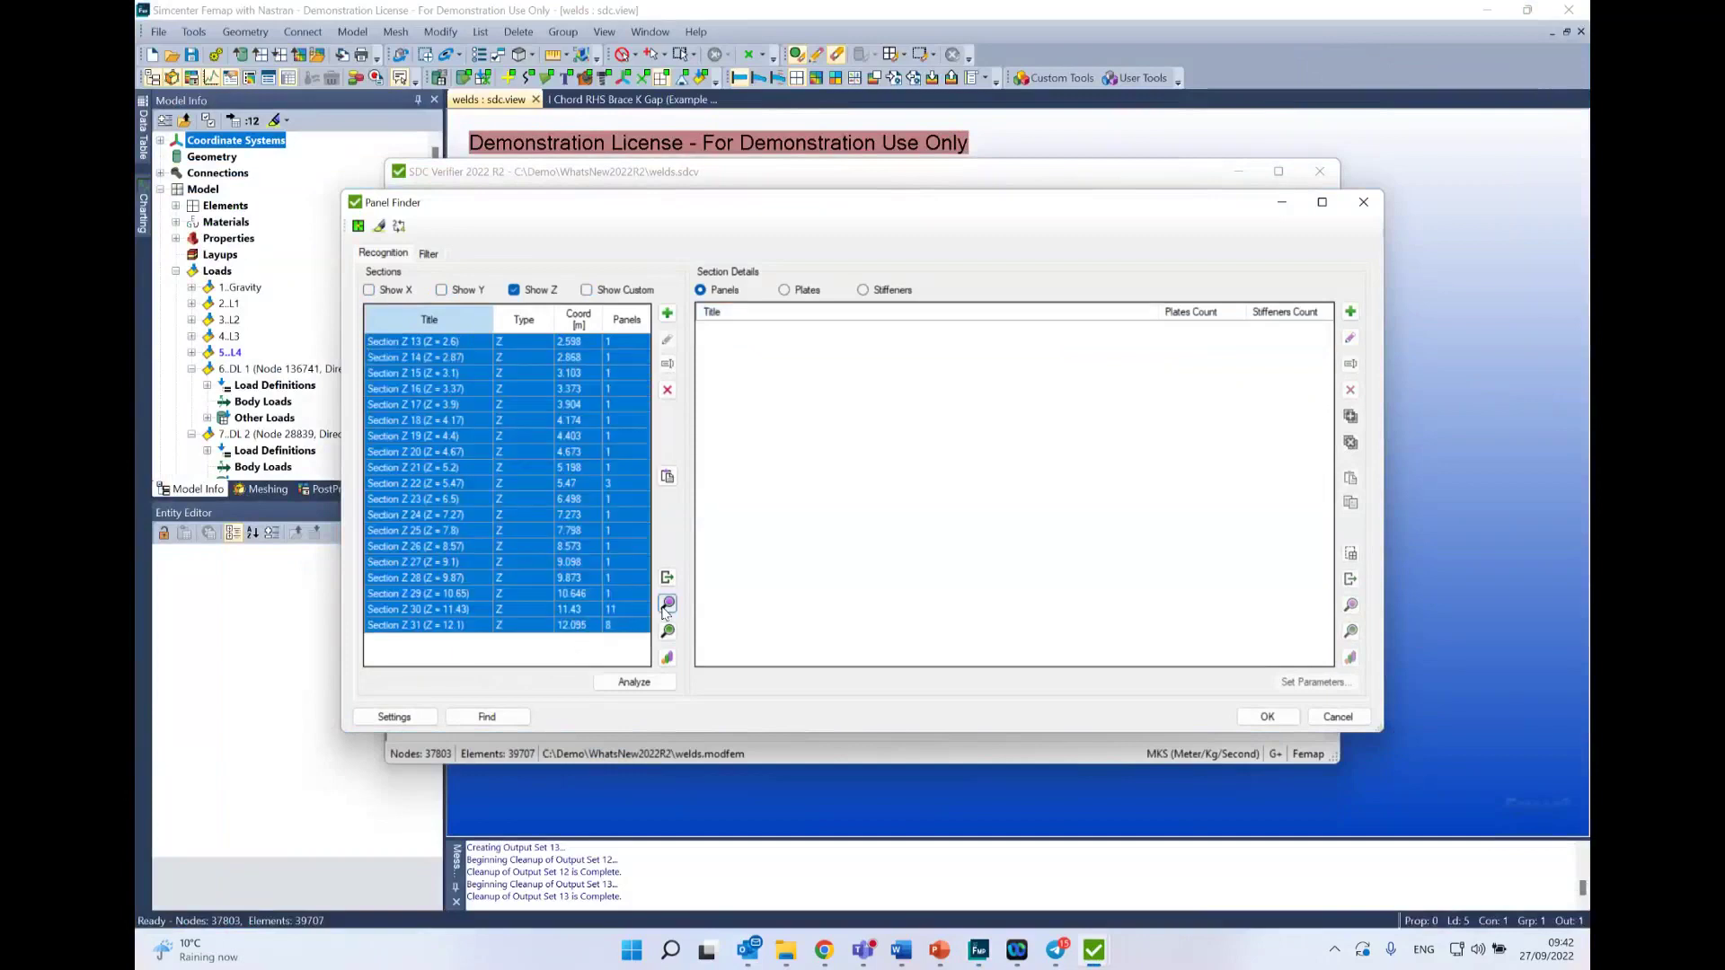
click(666, 603)
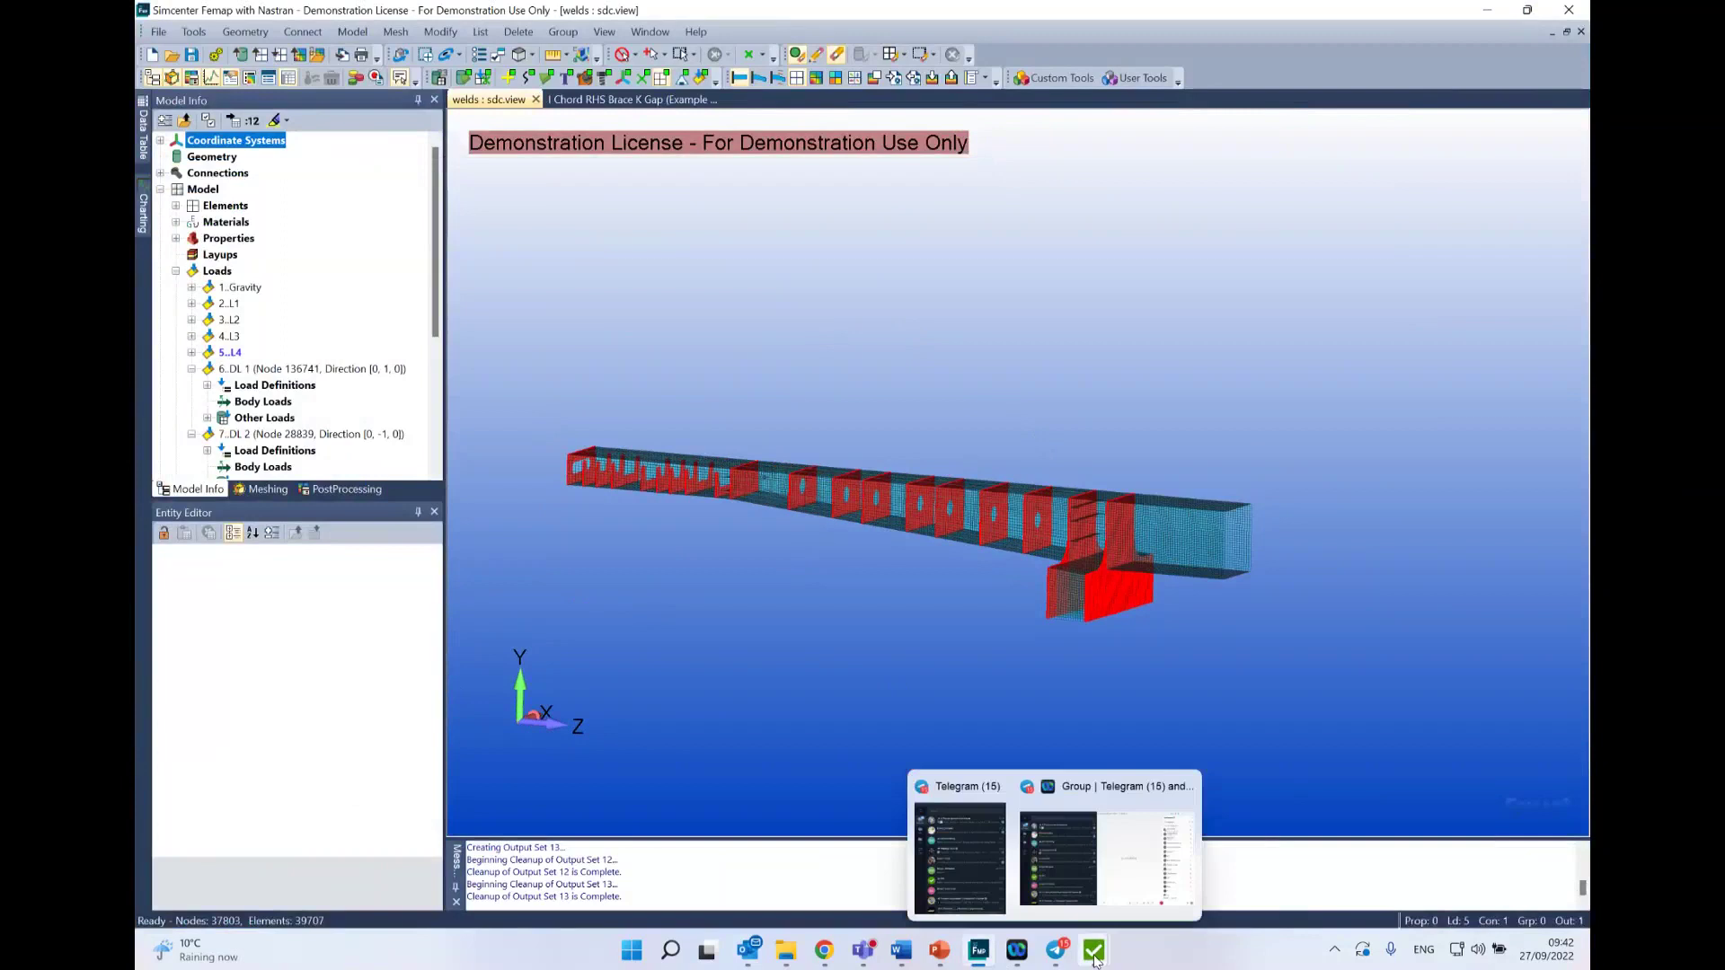
mouse_move(1093, 950)
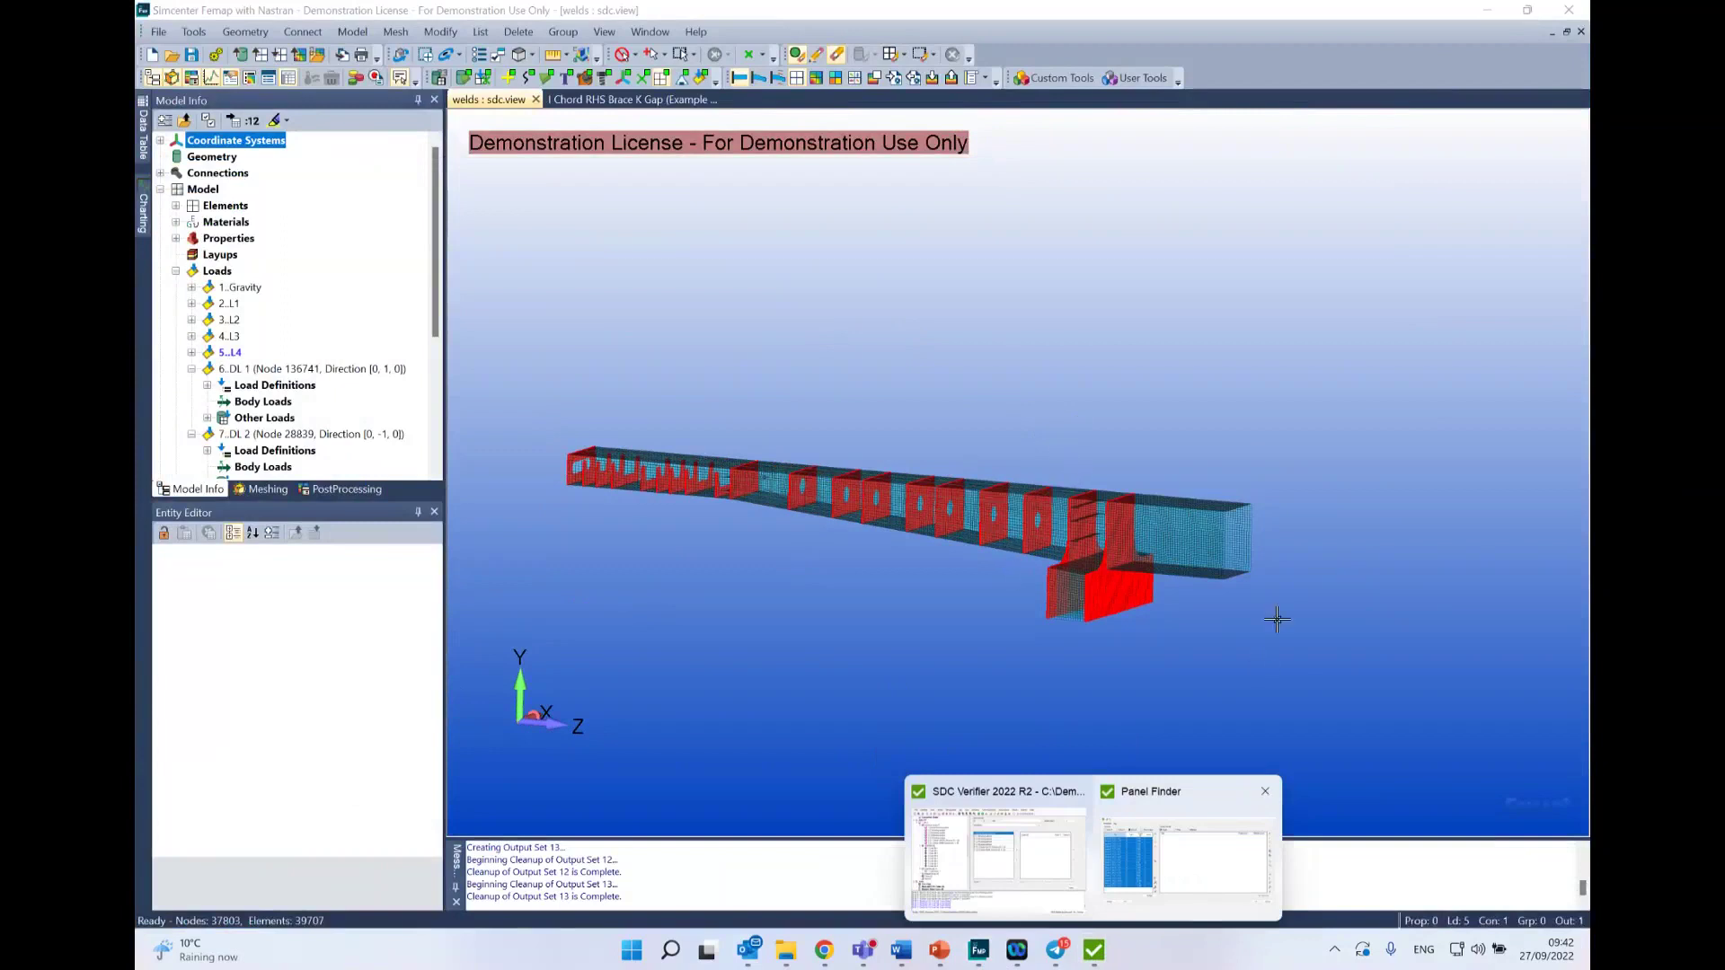
click(1205, 851)
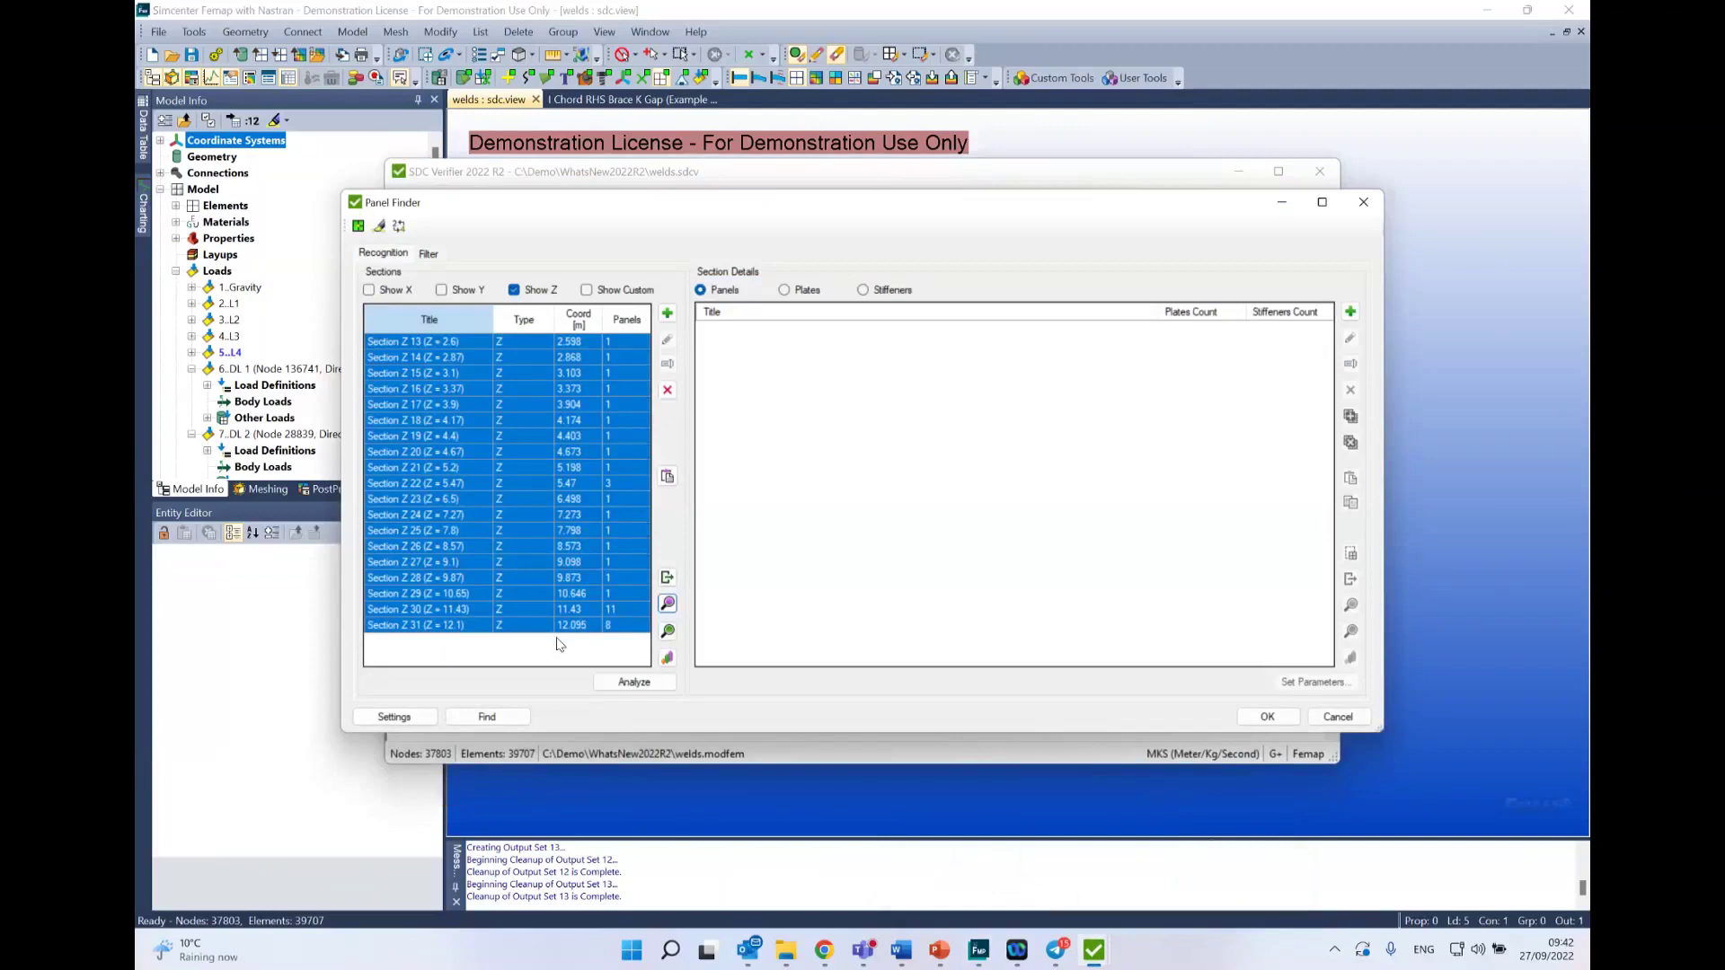
click(1337, 717)
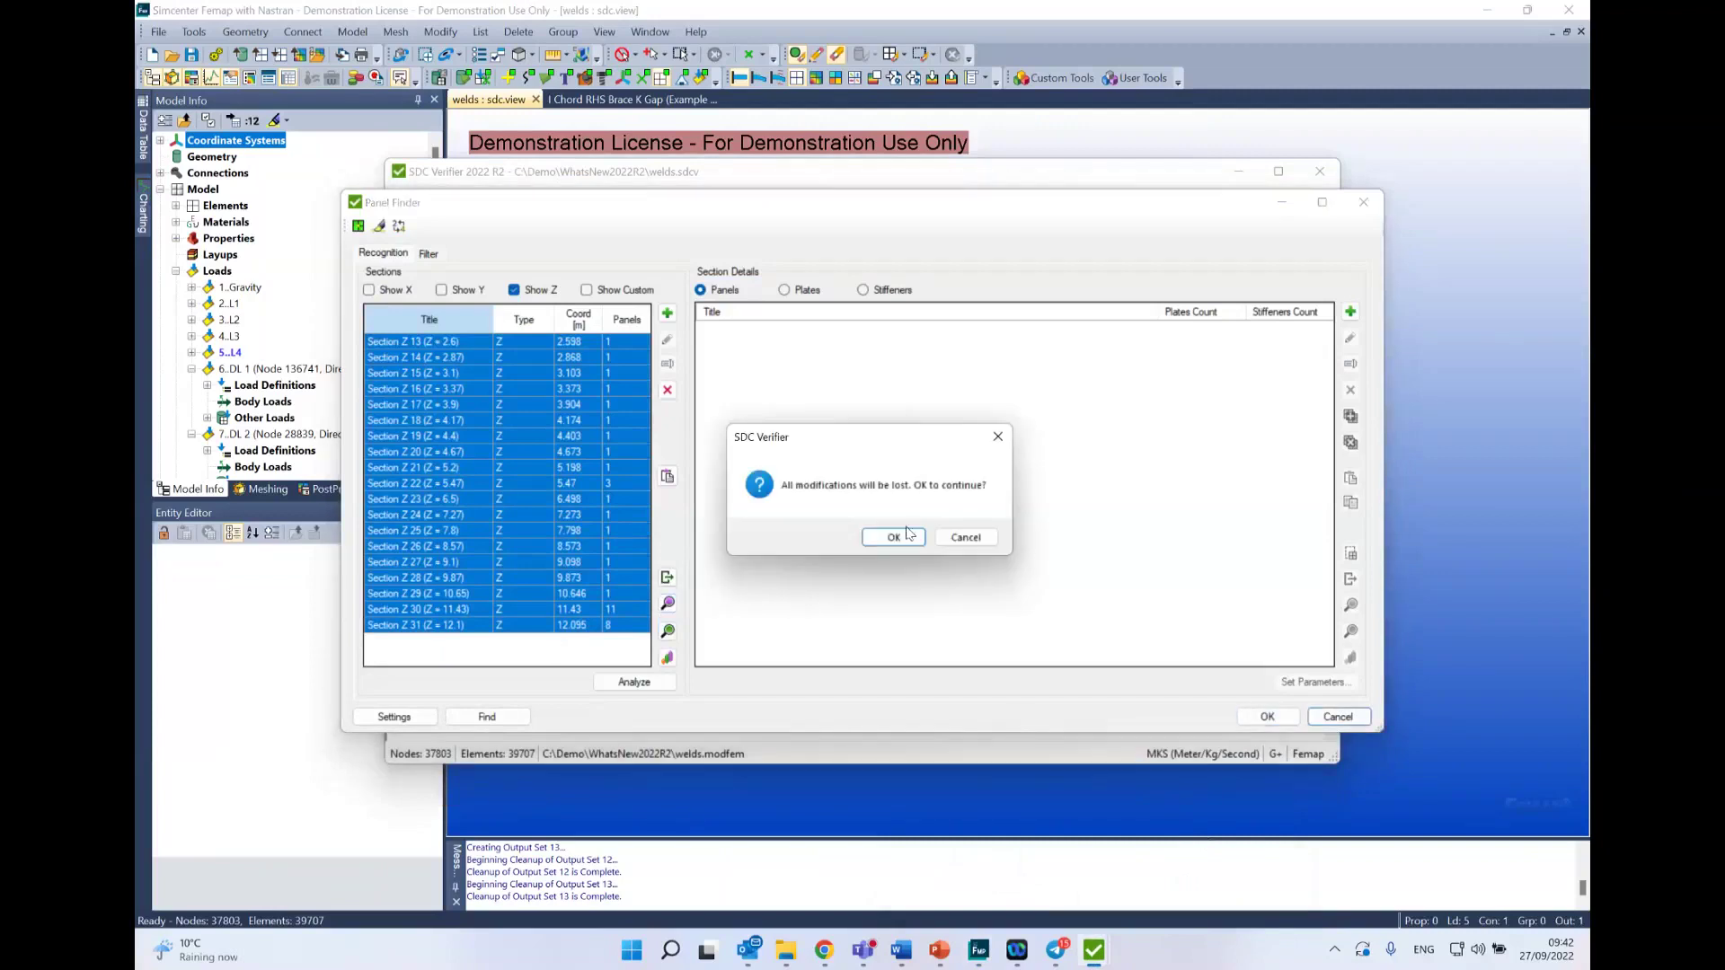
click(907, 530)
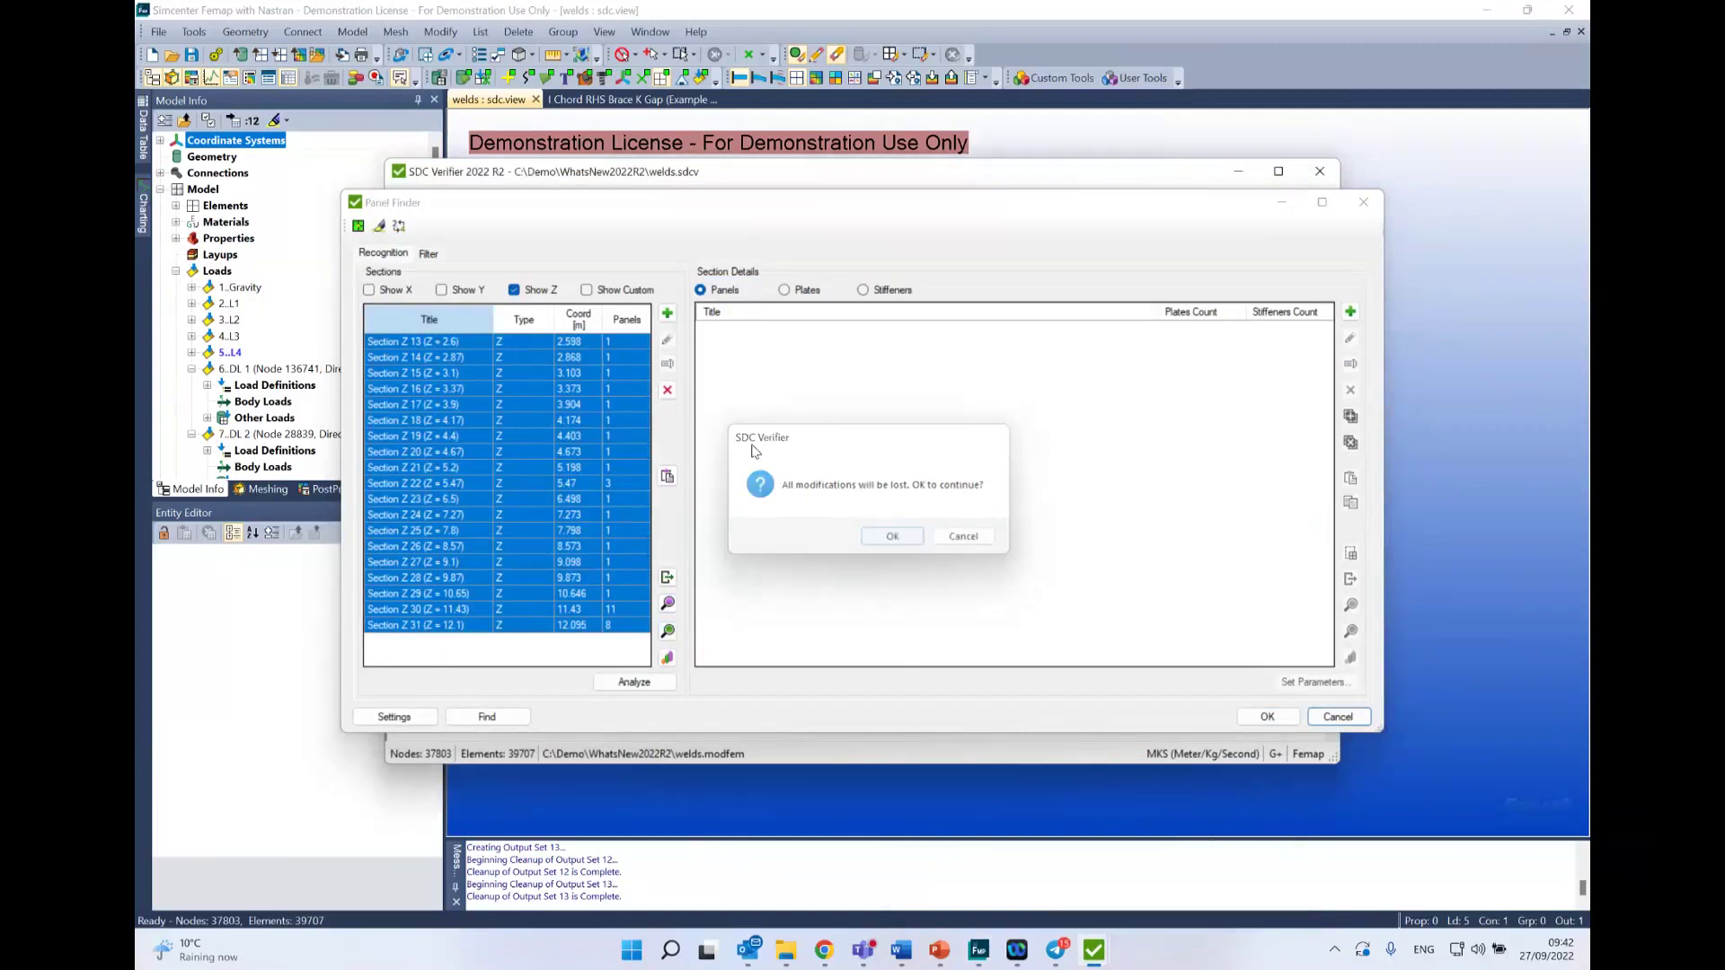
scroll(460, 369, up, 7)
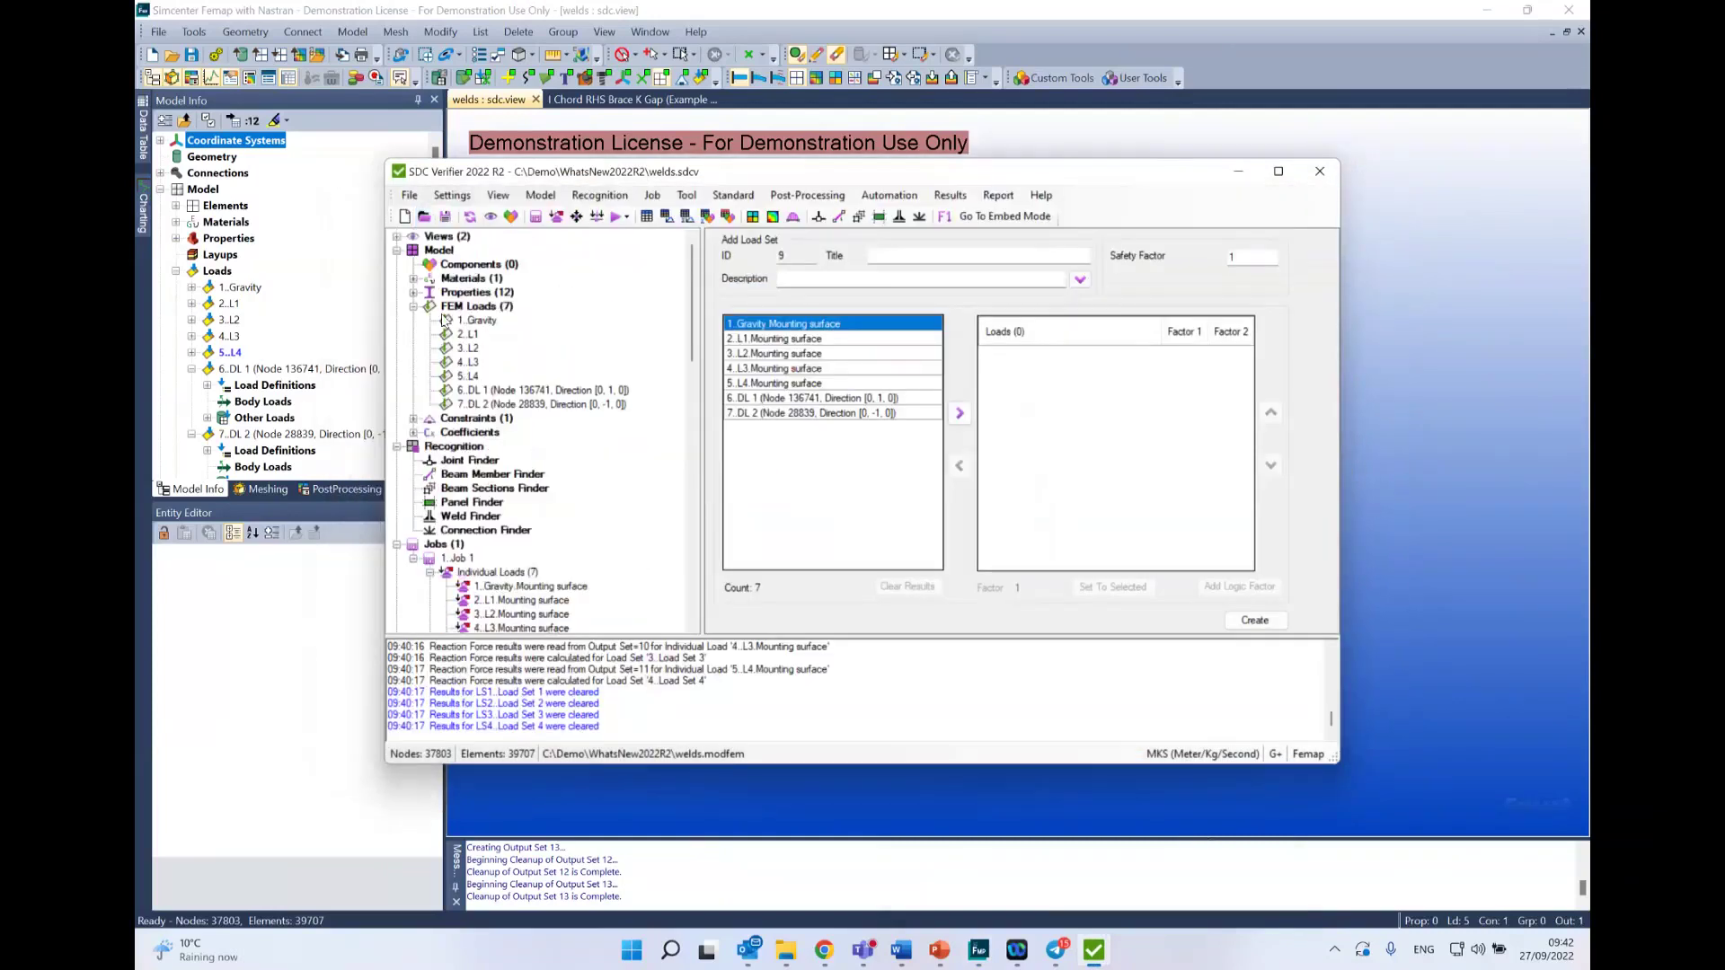
right_click(467, 309)
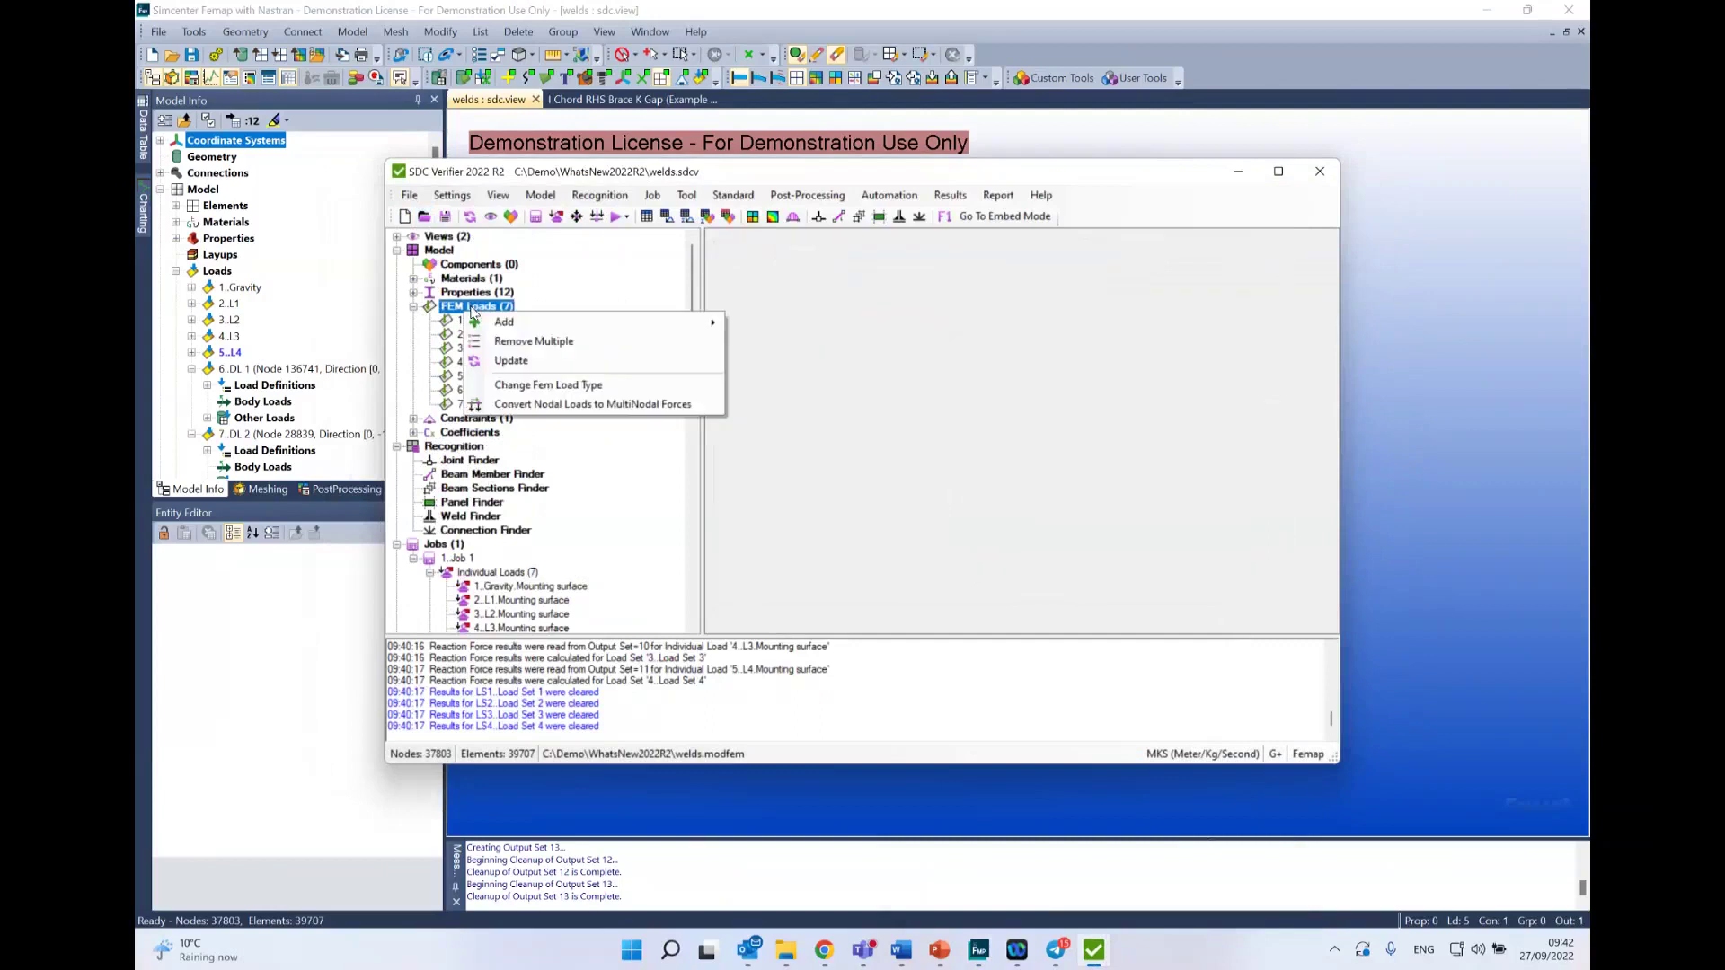
mouse_move(530, 321)
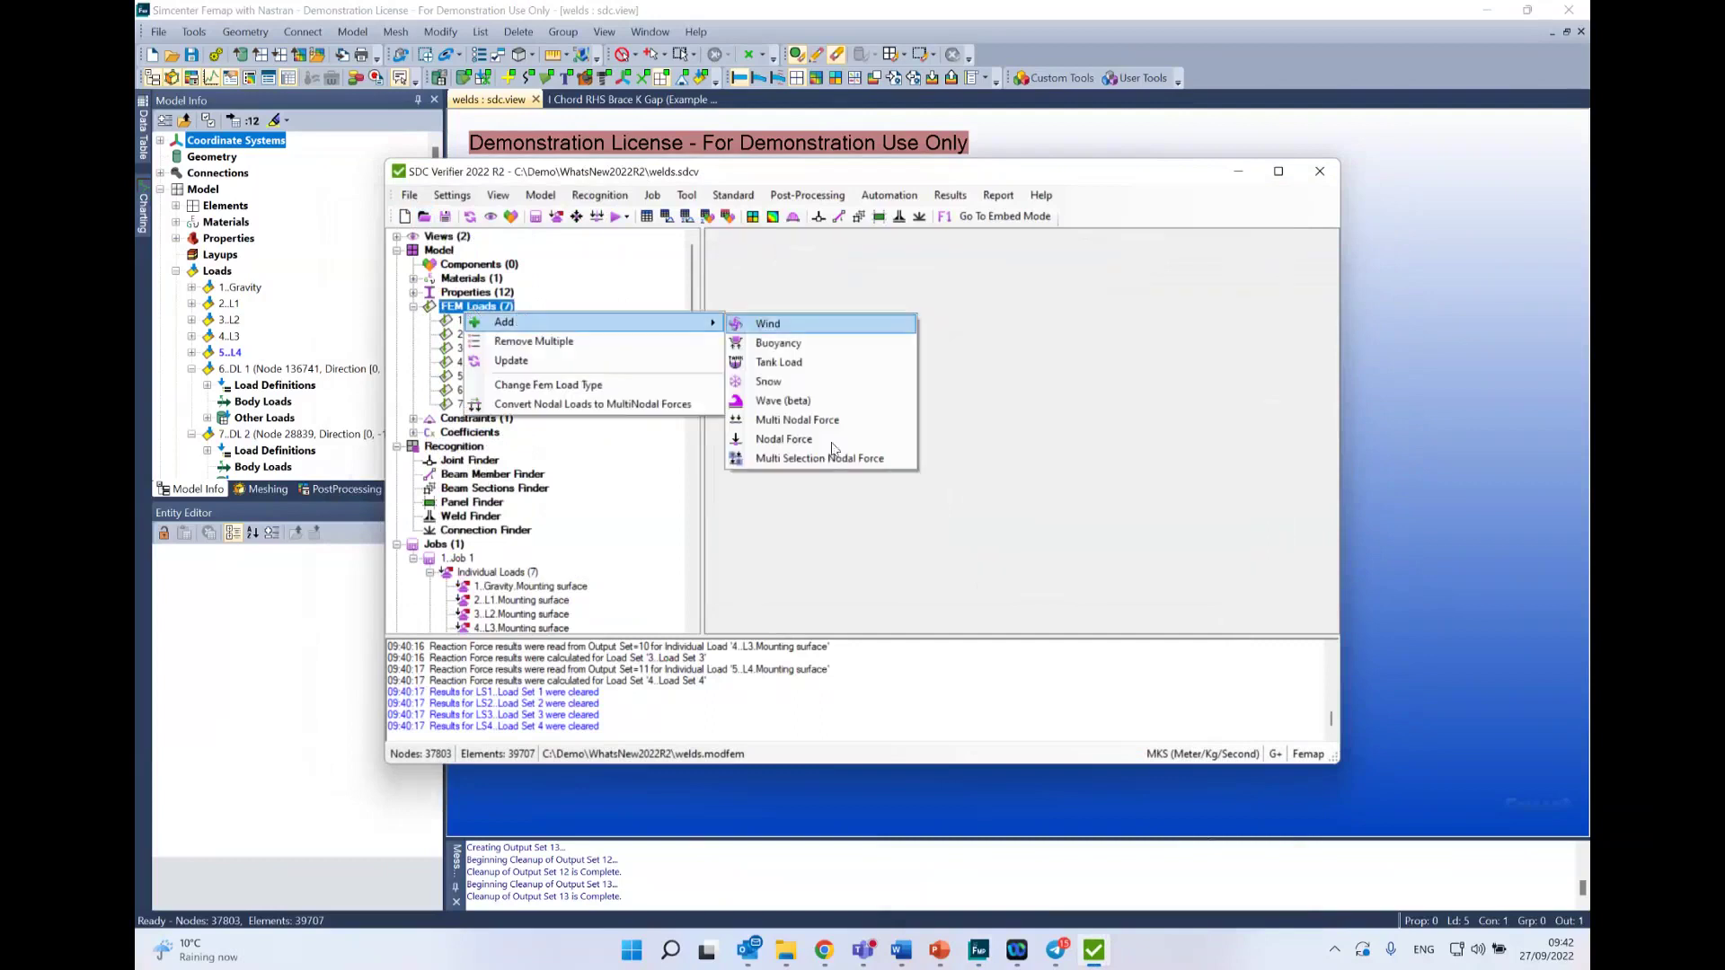
click(876, 460)
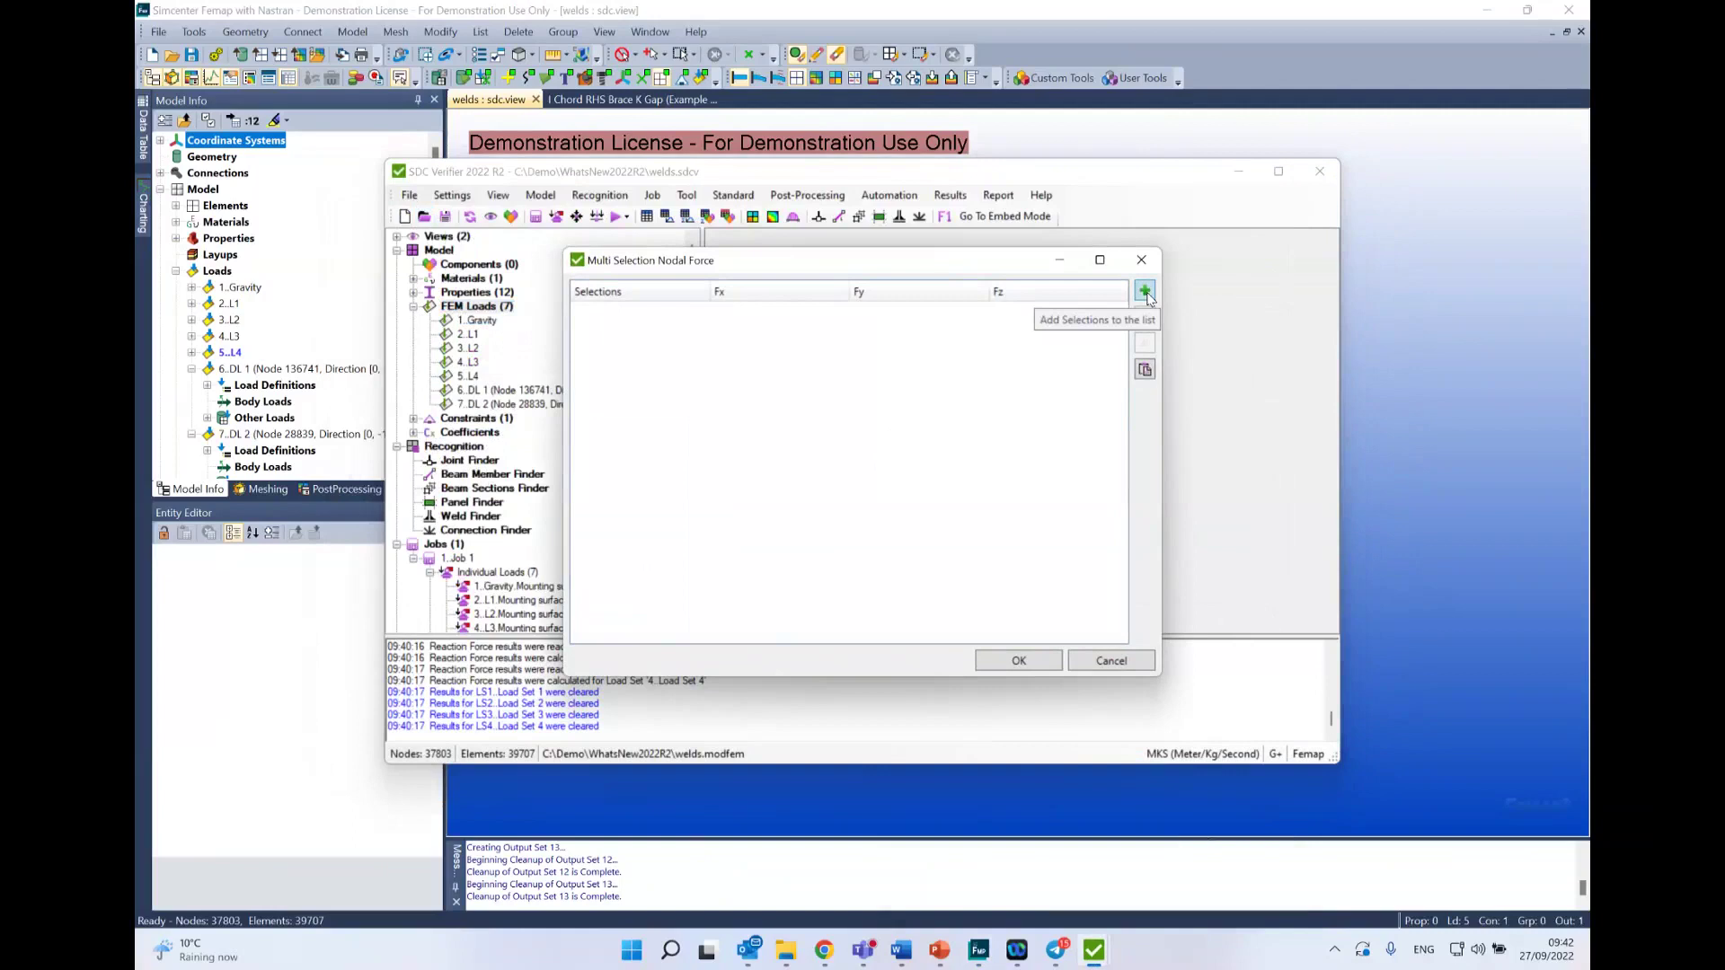
click(1145, 291)
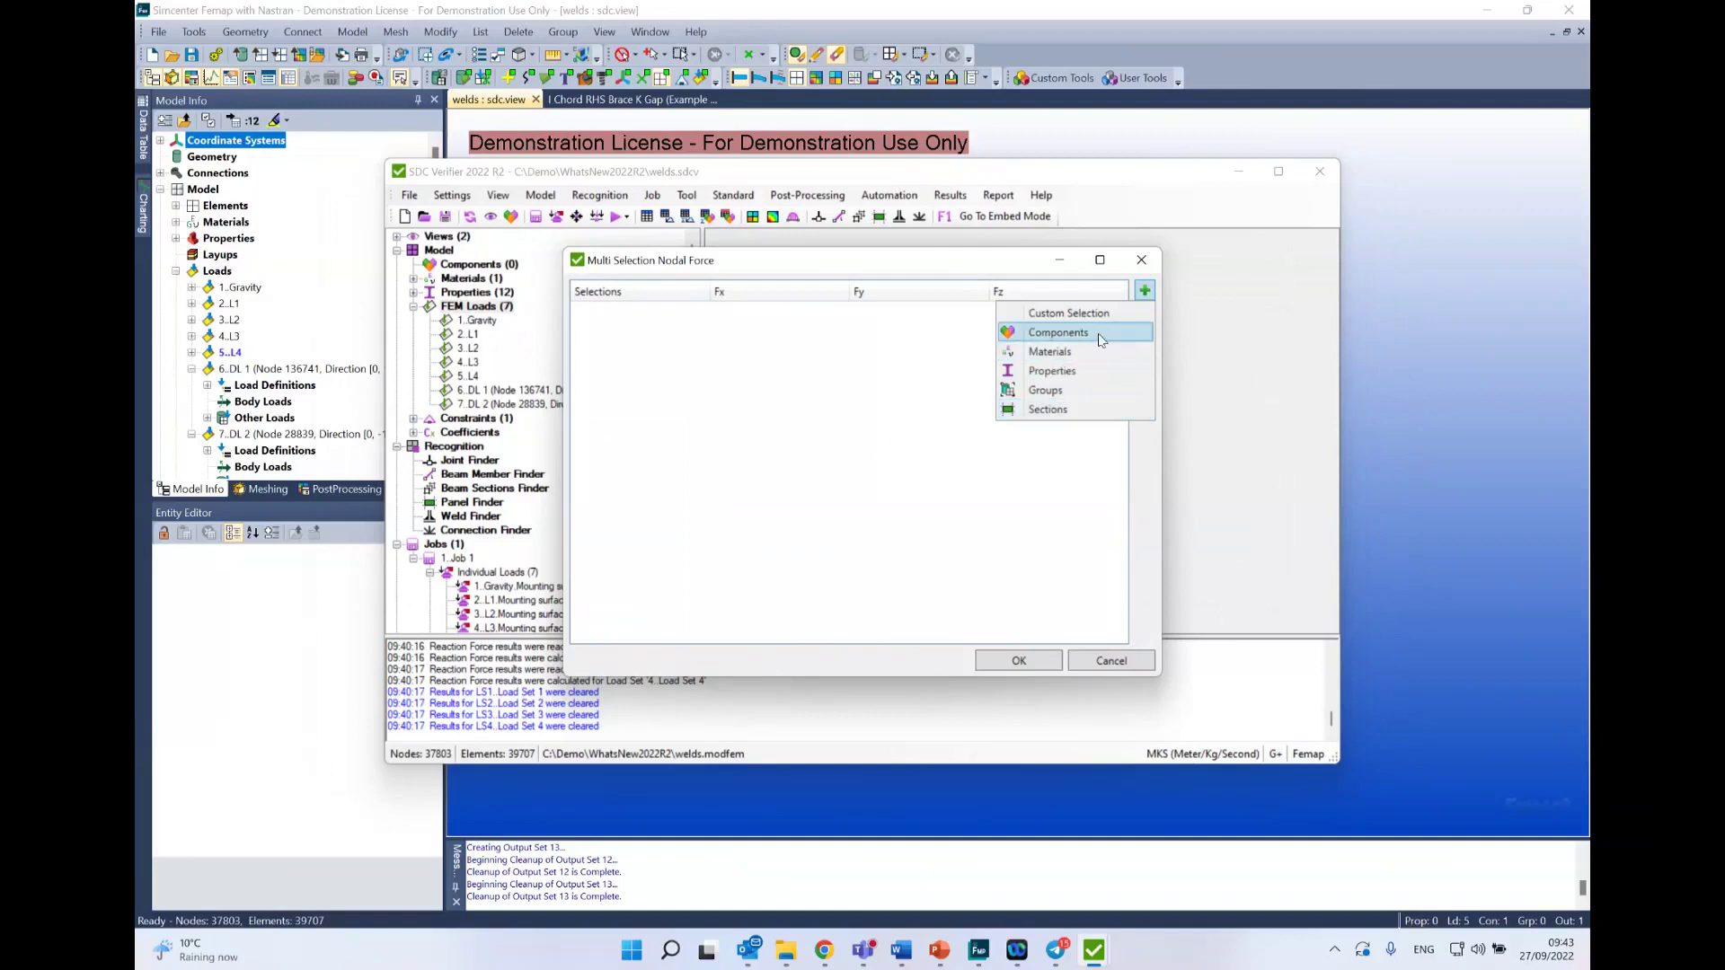
click(1107, 409)
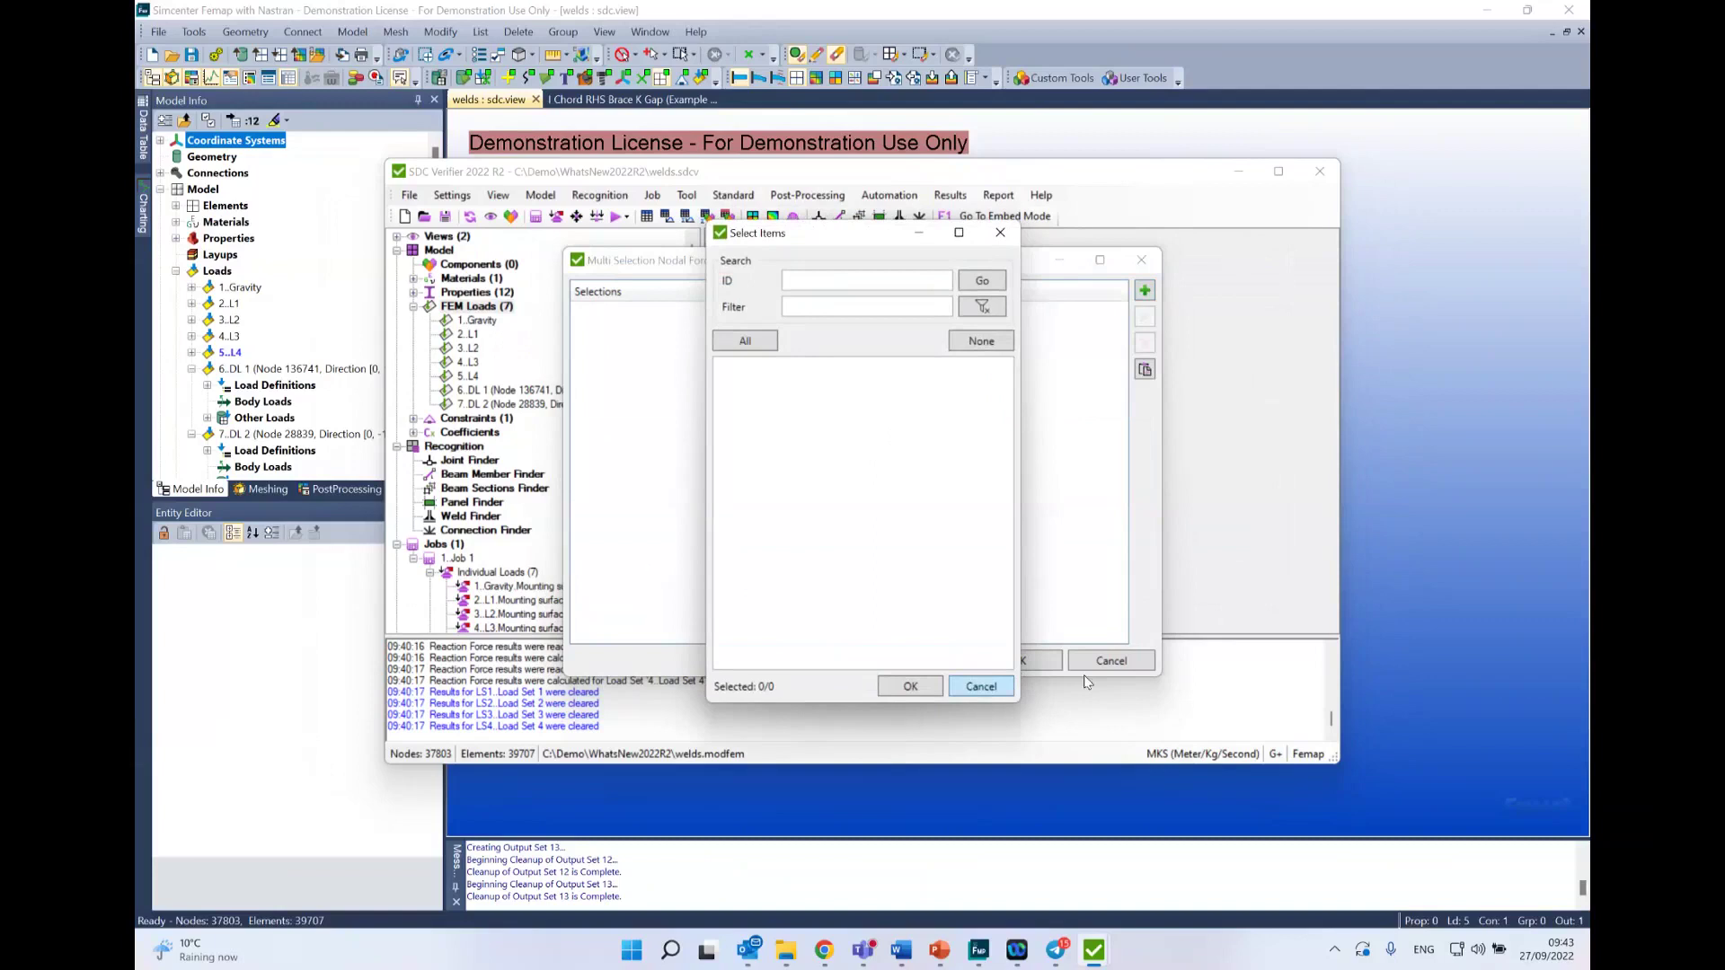
click(981, 687)
click(1110, 661)
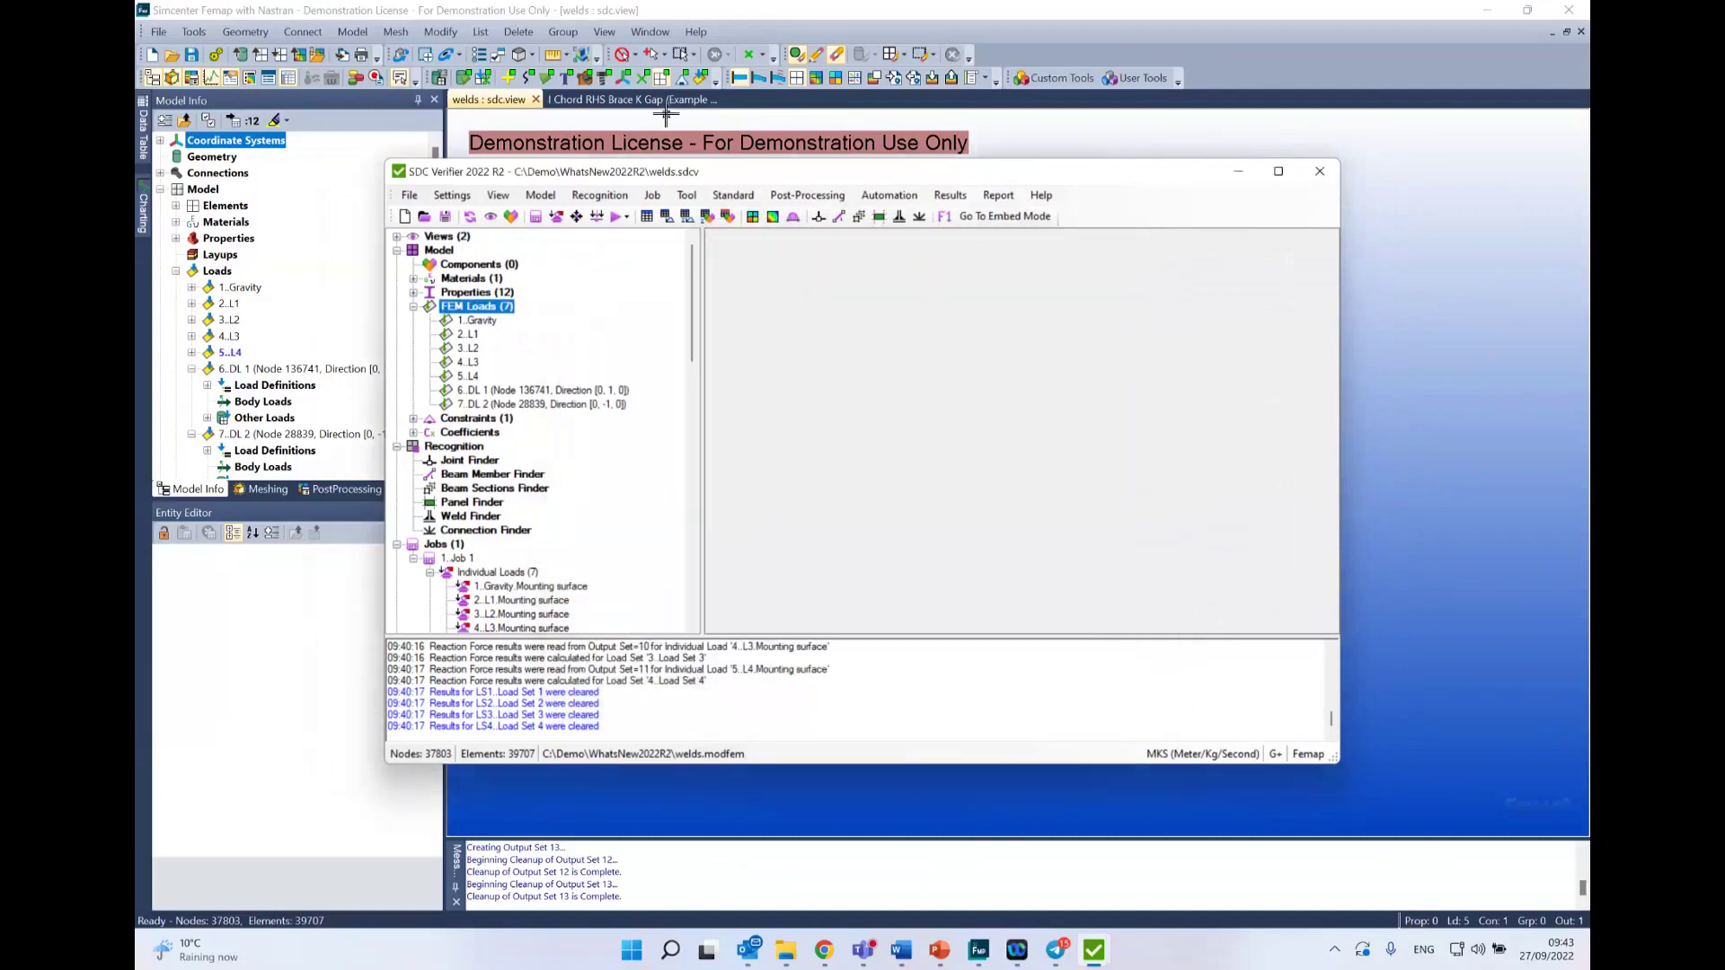
Step: Find the model's sections with Panel Finder and keep the recognized sections in the project
click(879, 217)
click(485, 717)
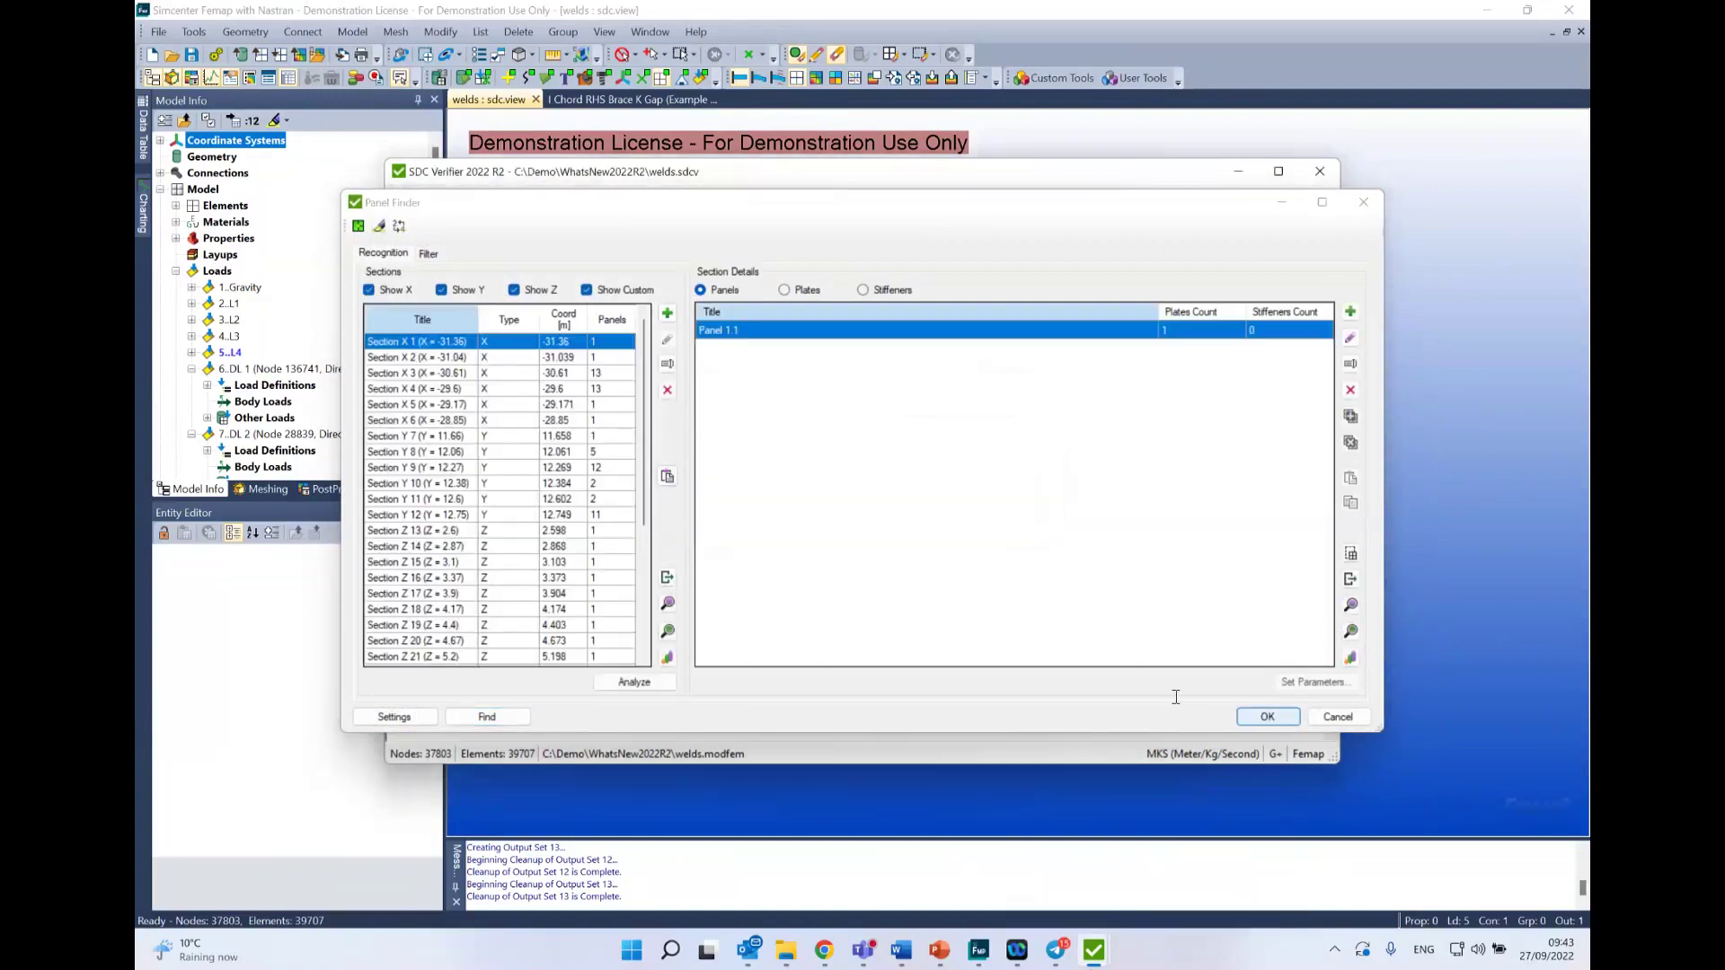
click(1268, 717)
Step: Start a Multi Selection Nodal Force under FEM Loads and add sections Z 25 to Z 28 as its selections
right_click(495, 307)
mouse_move(555, 316)
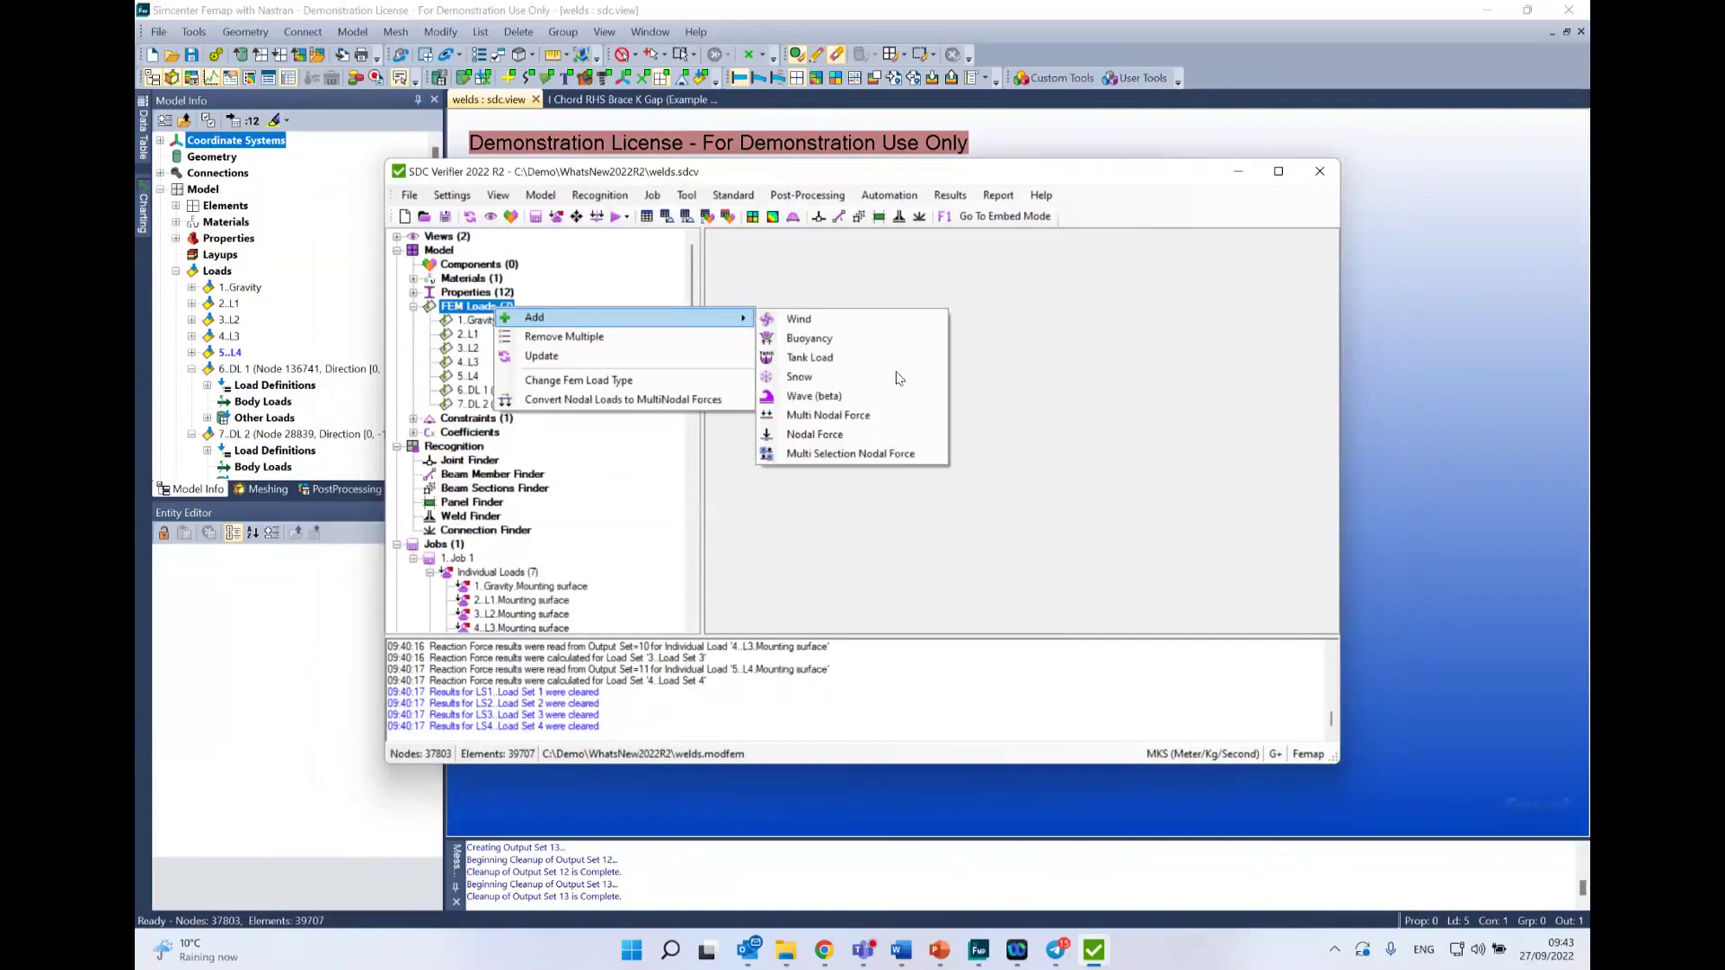
click(863, 456)
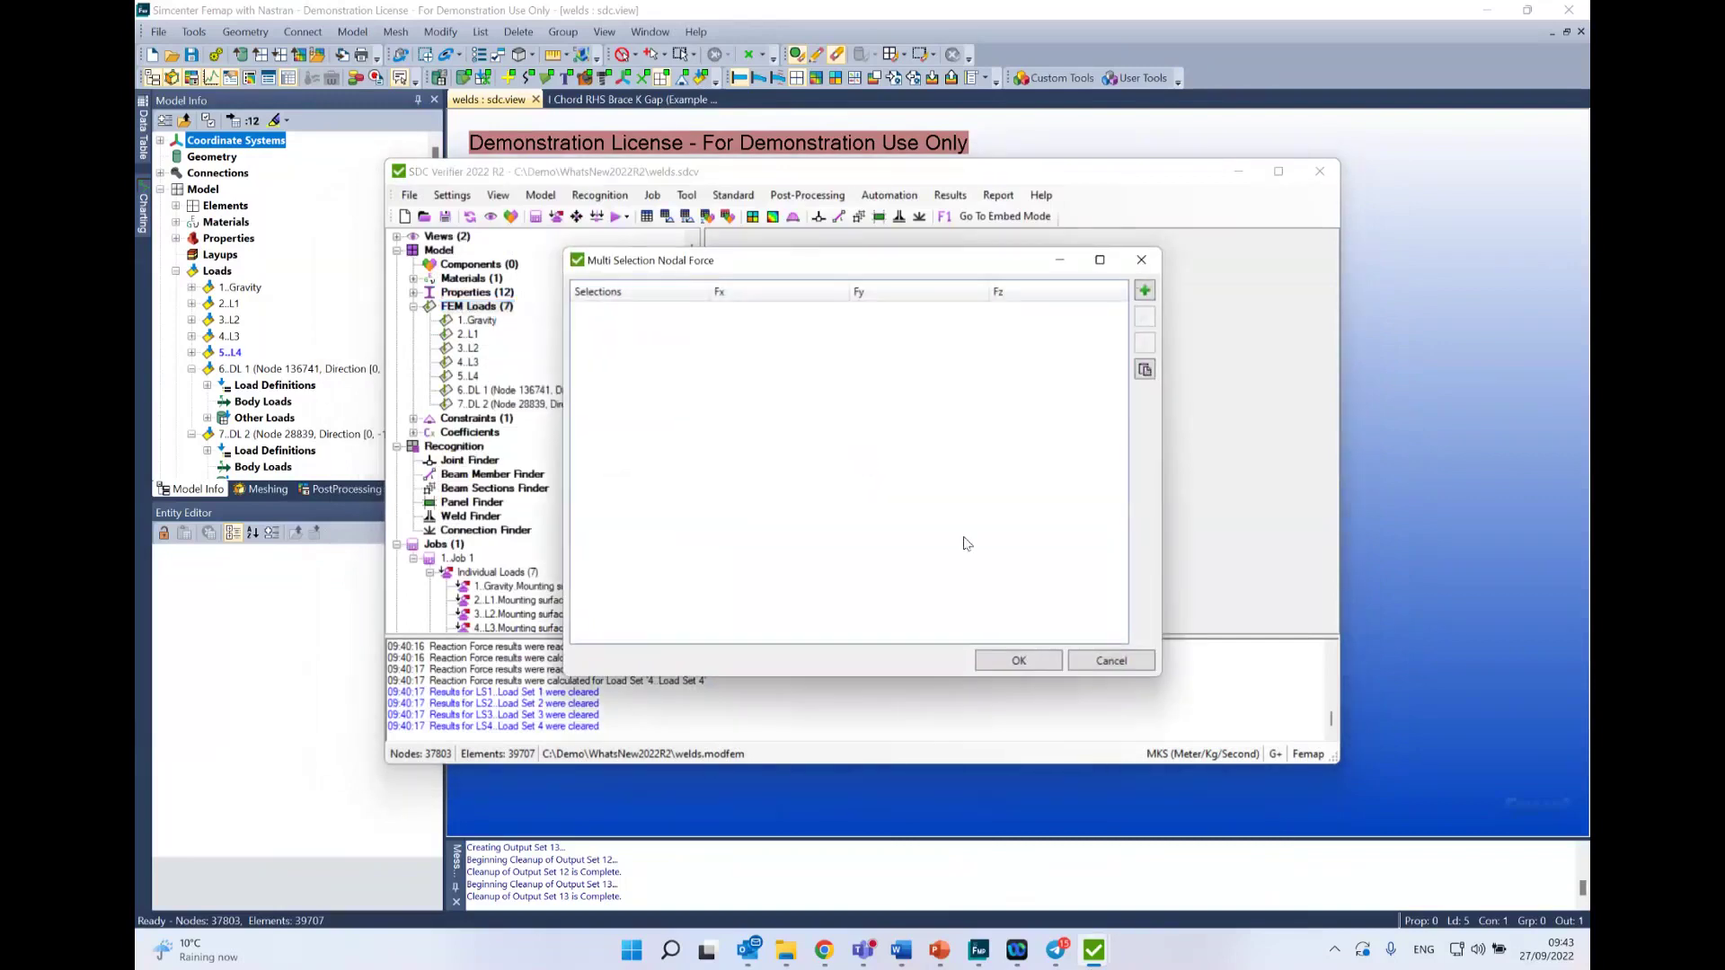
click(1144, 291)
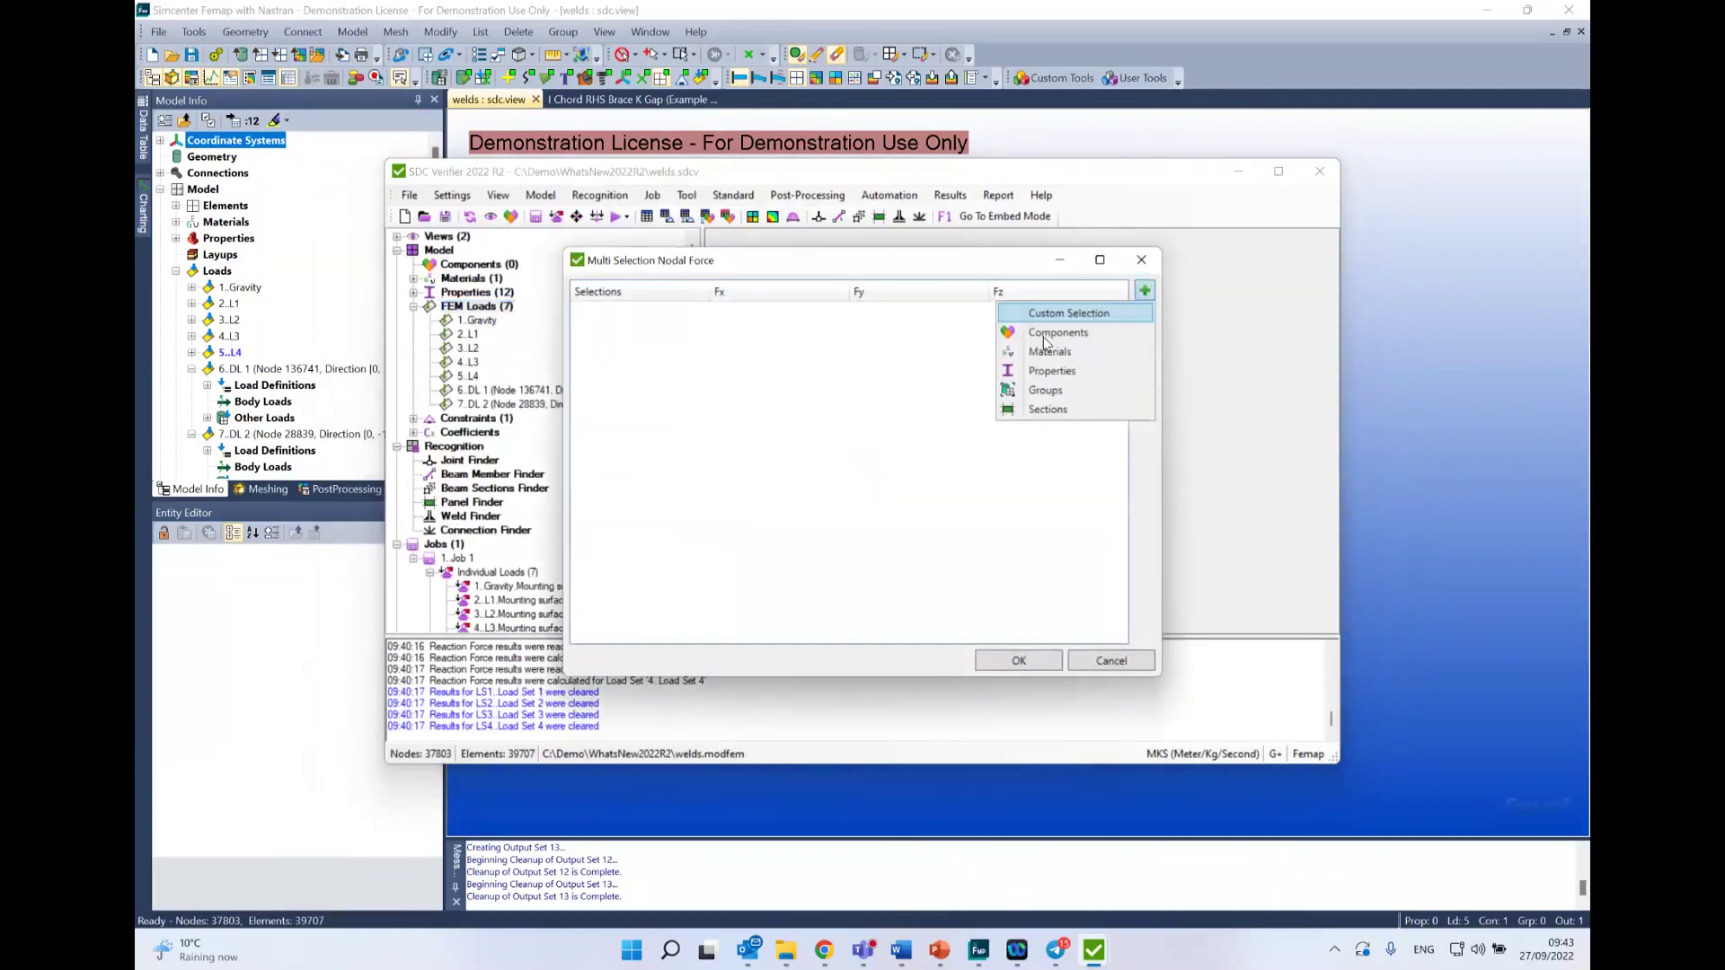
click(1031, 409)
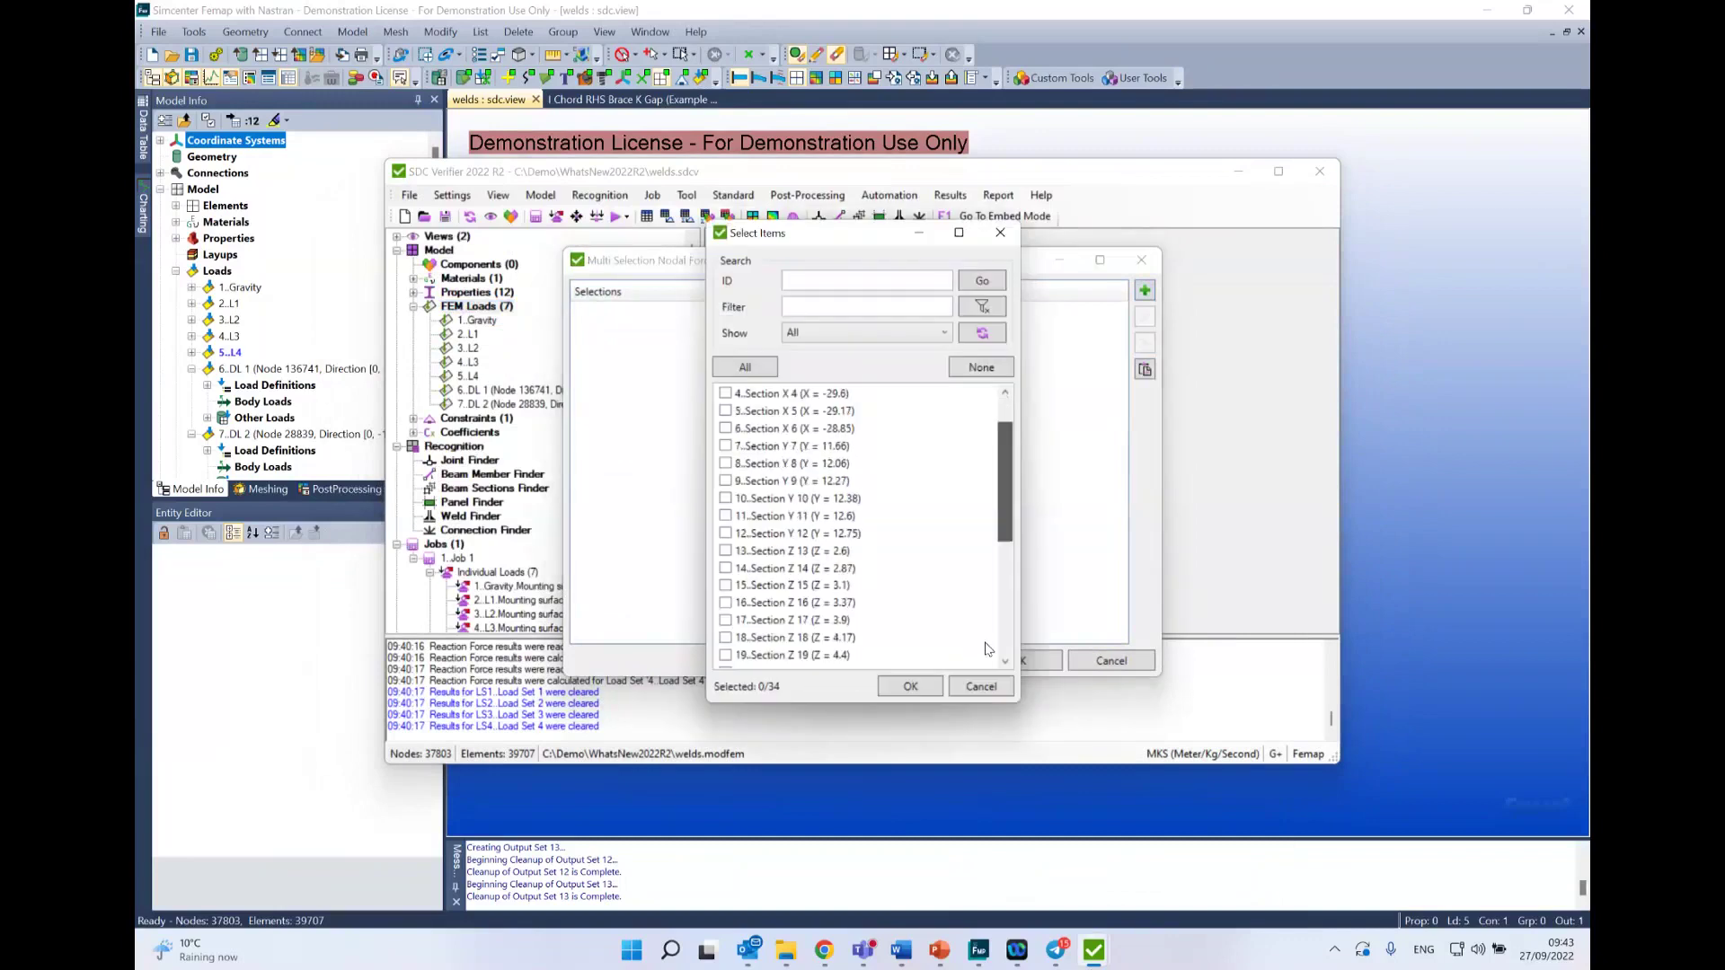
drag(1000, 493, 1003, 629)
click(725, 500)
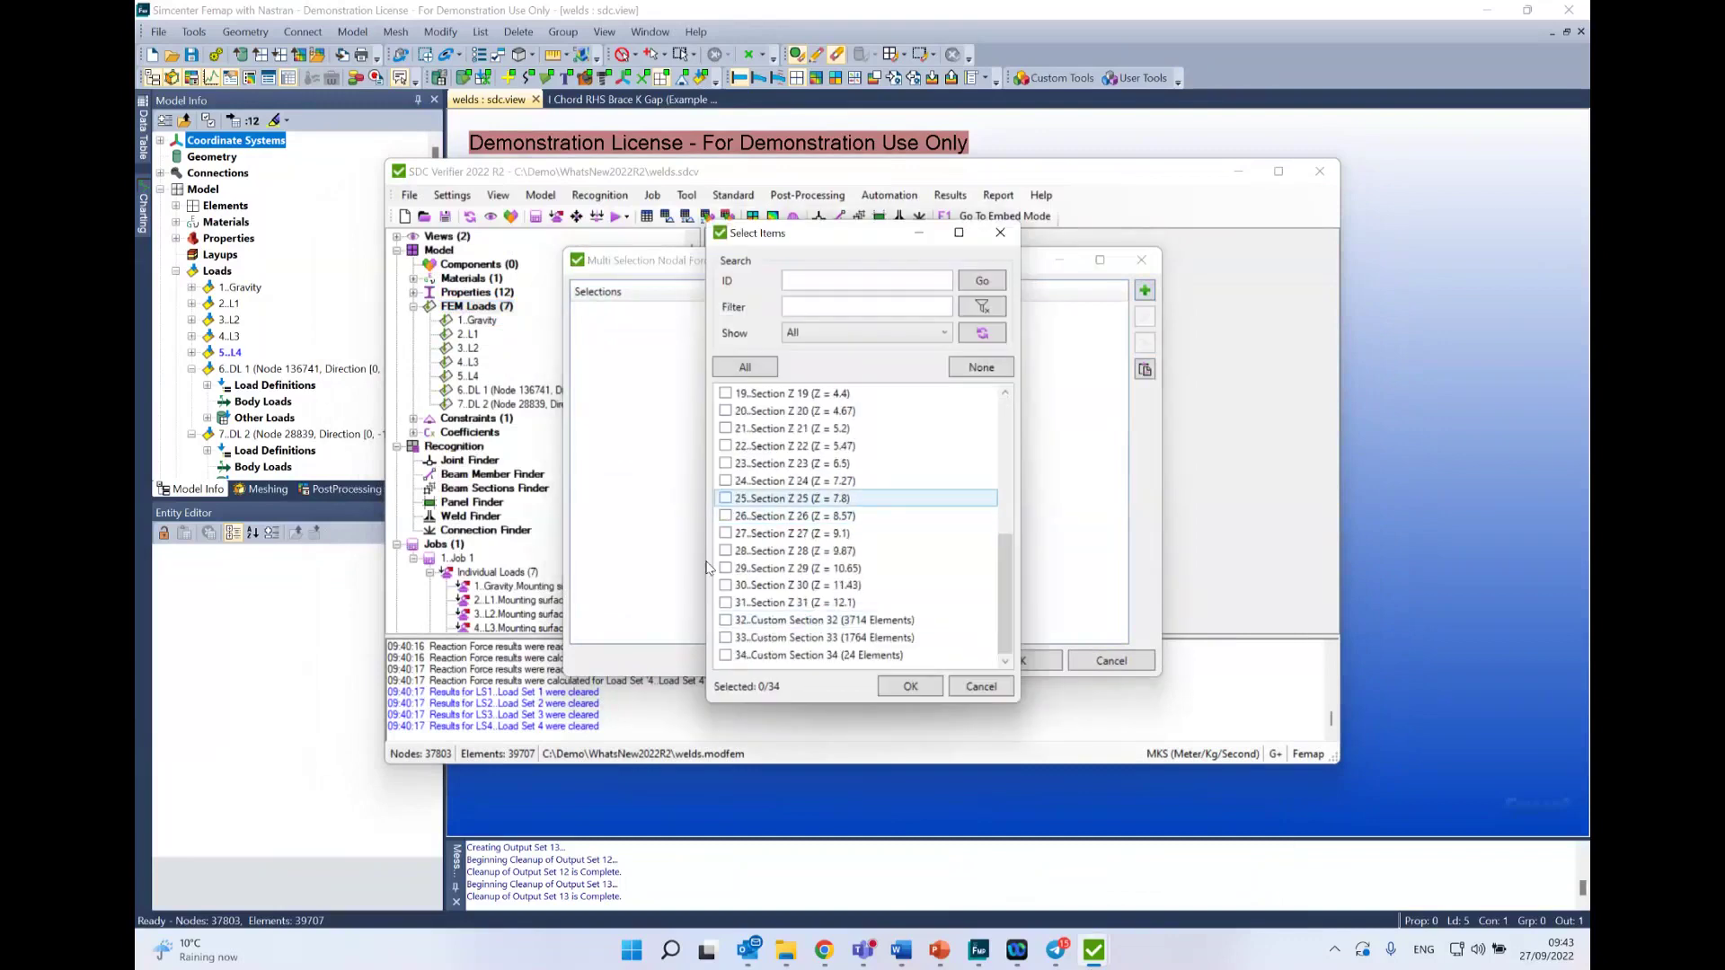
shift+click(788, 589)
click(783, 500)
shift+click(801, 554)
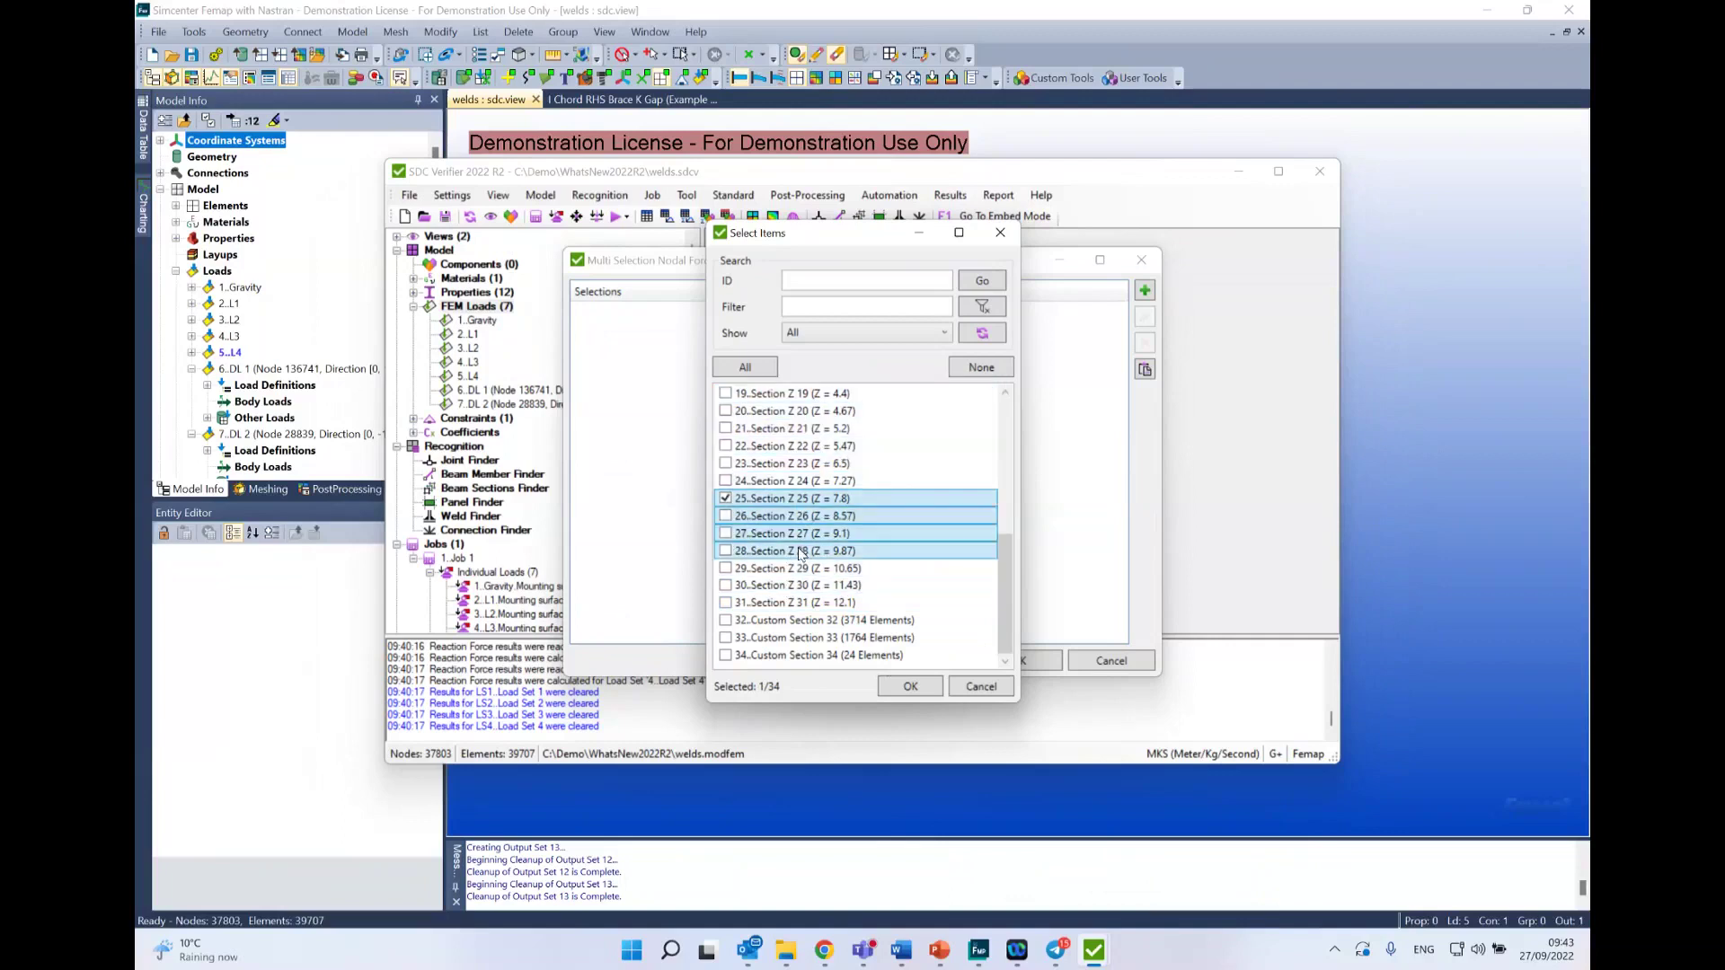
click(910, 686)
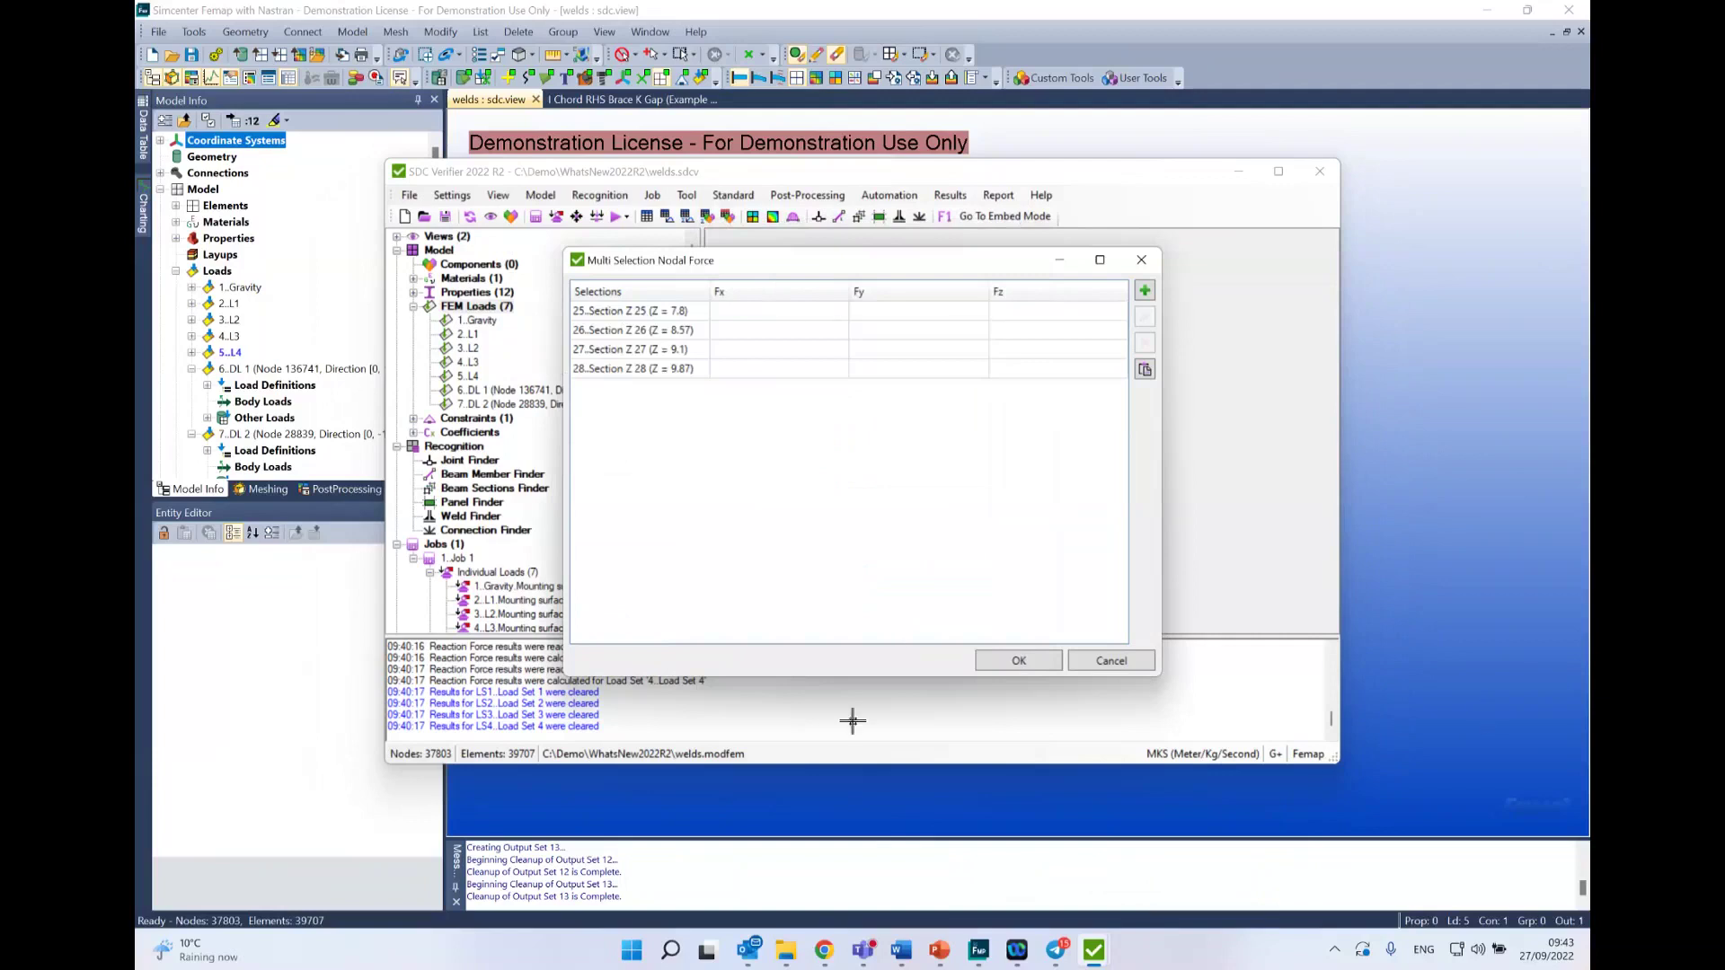
Step: Check the Femap model, return to the Multi Selection Nodal Force definition, and set Fy to 10e3 for Section Z 25 and 15e3 for Section Z 26
click(1092, 952)
mouse_move(1094, 952)
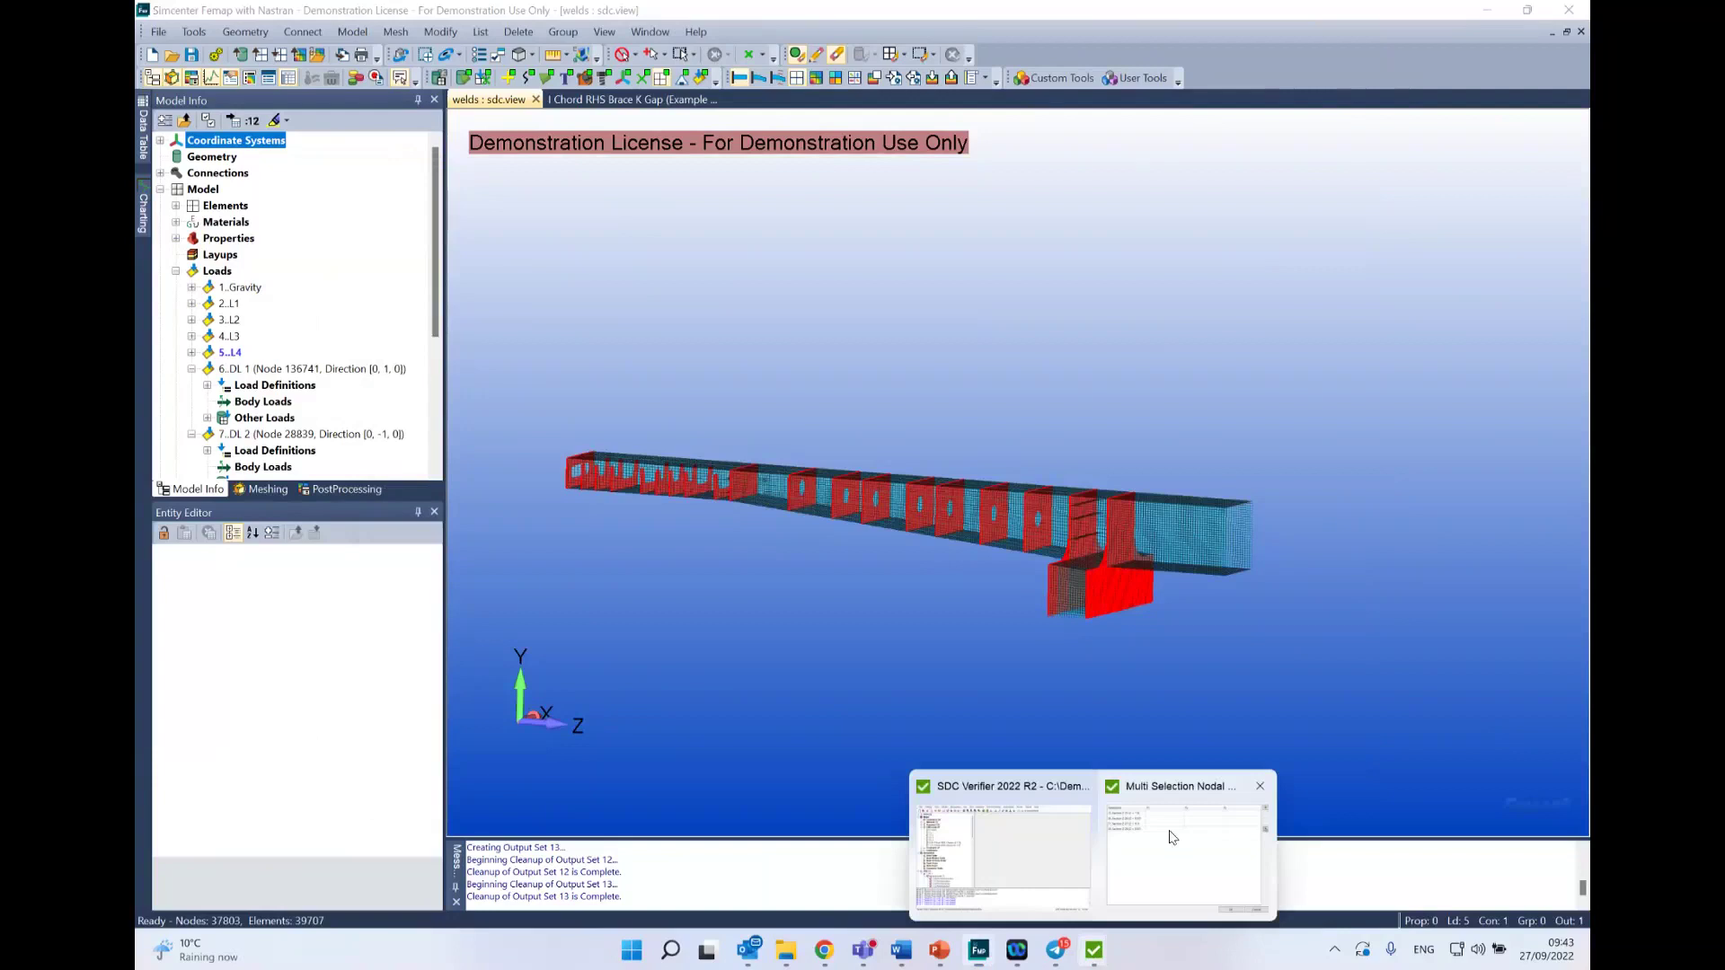
click(1172, 838)
click(906, 313)
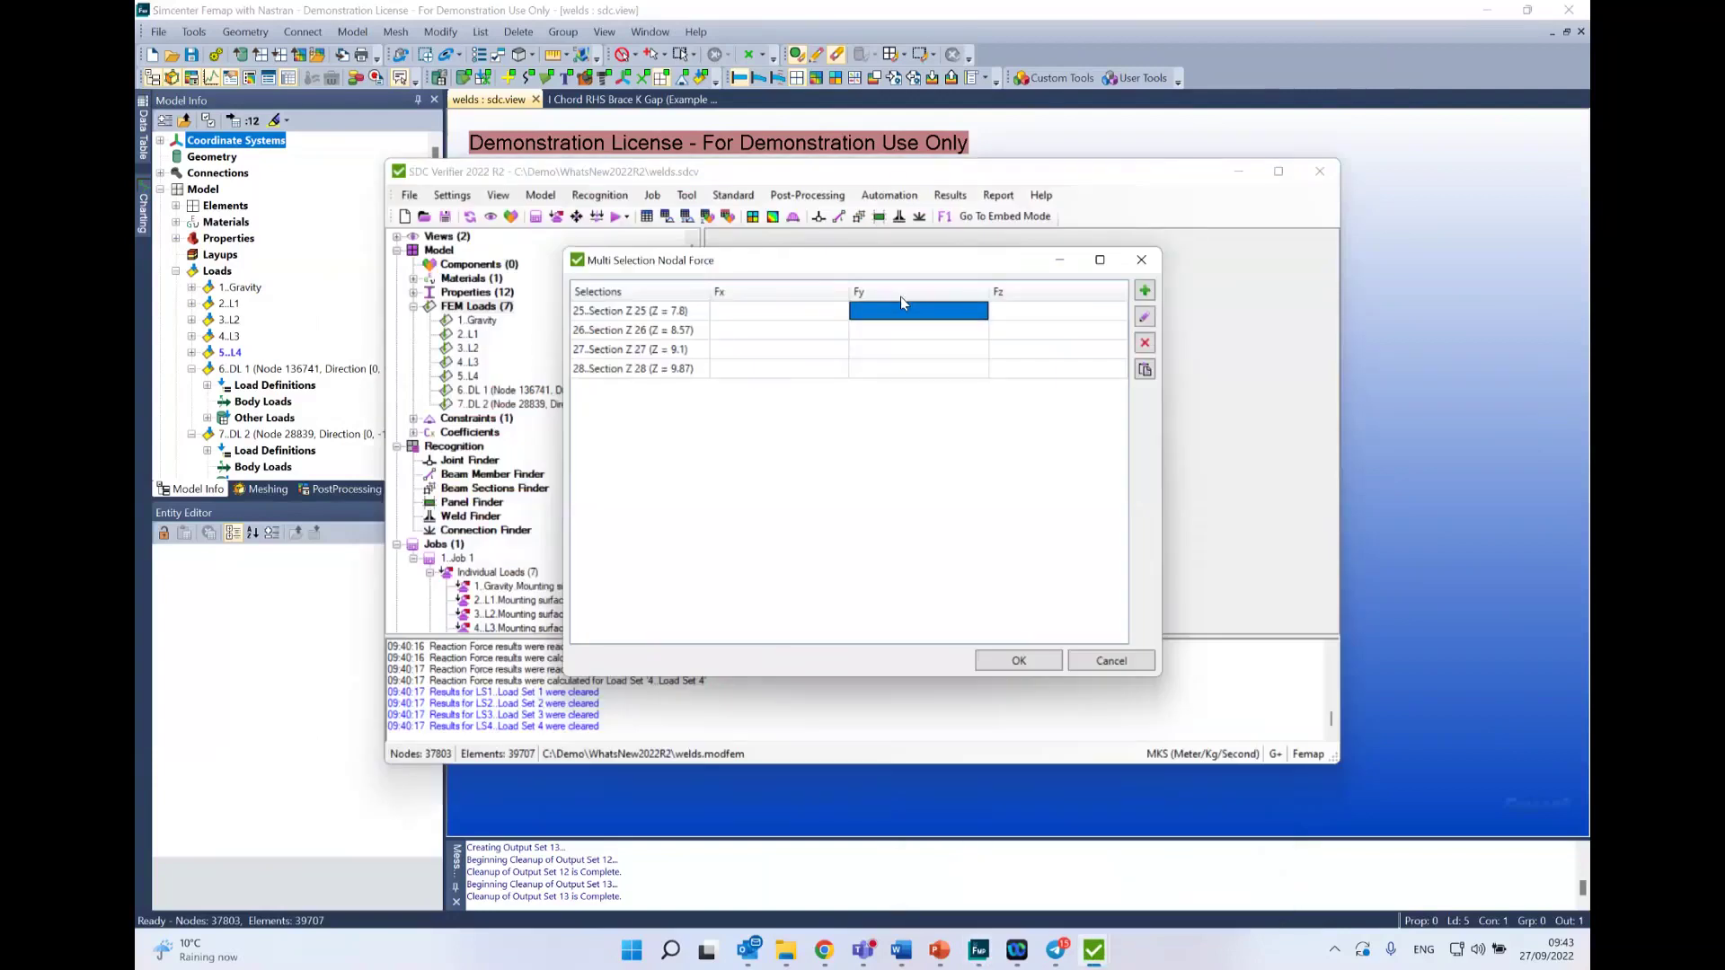
text(10e)
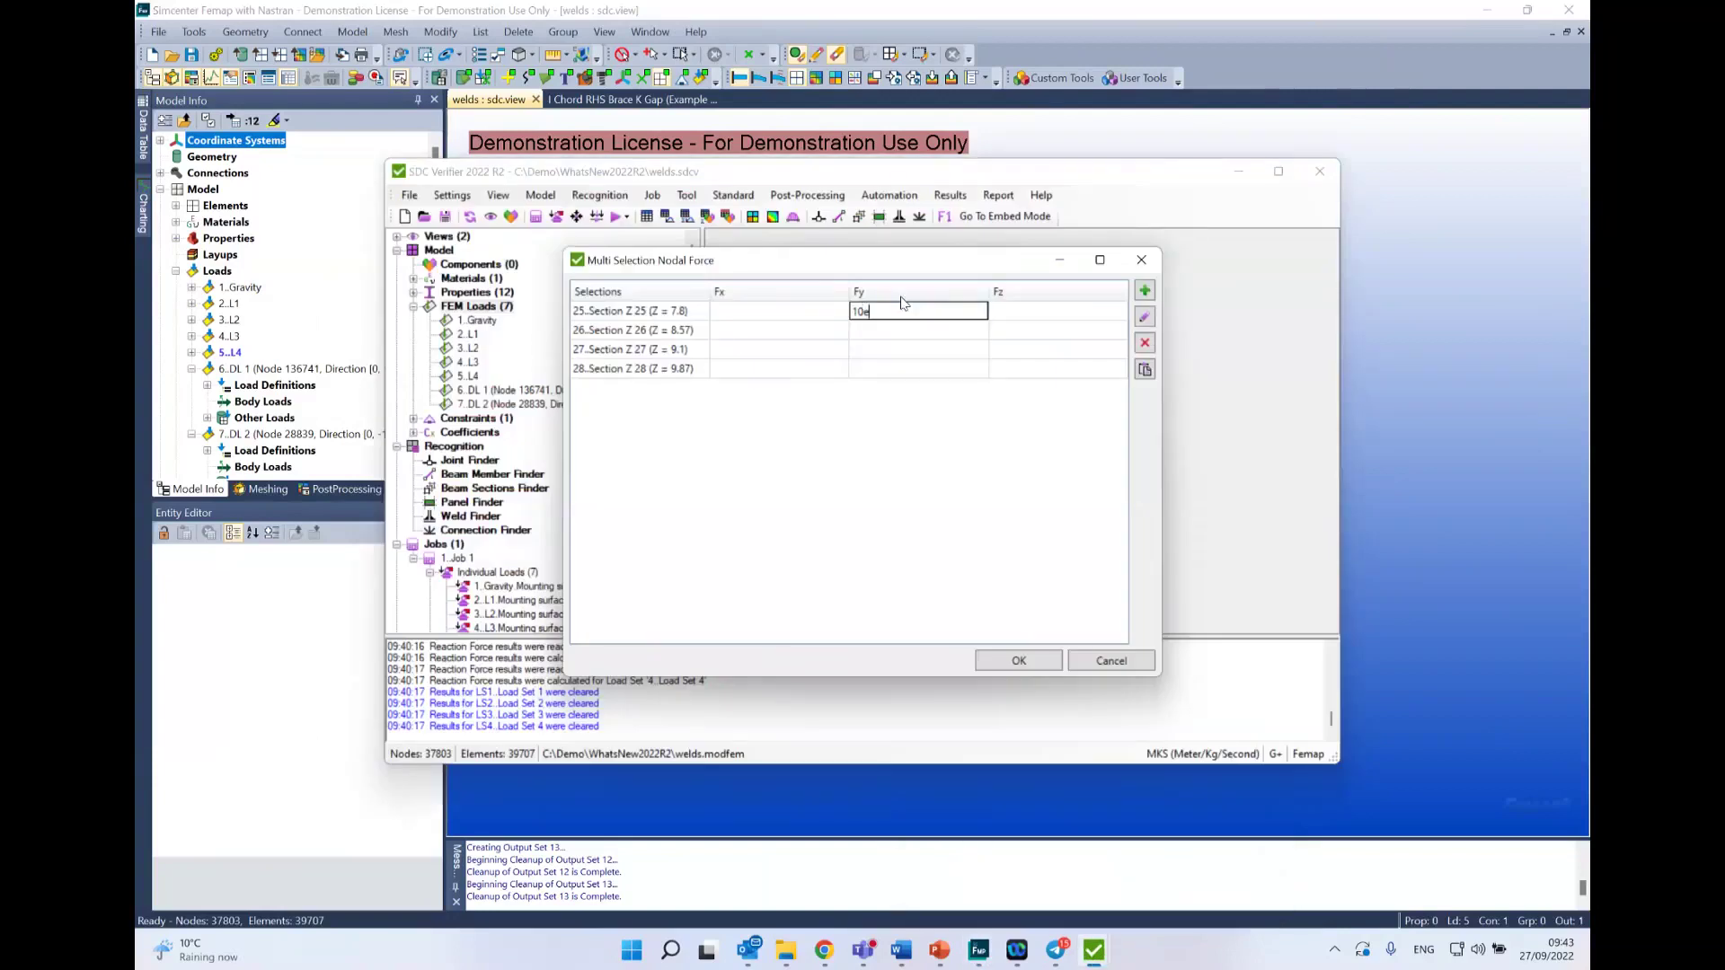
text(3)
click(898, 325)
text(15e)
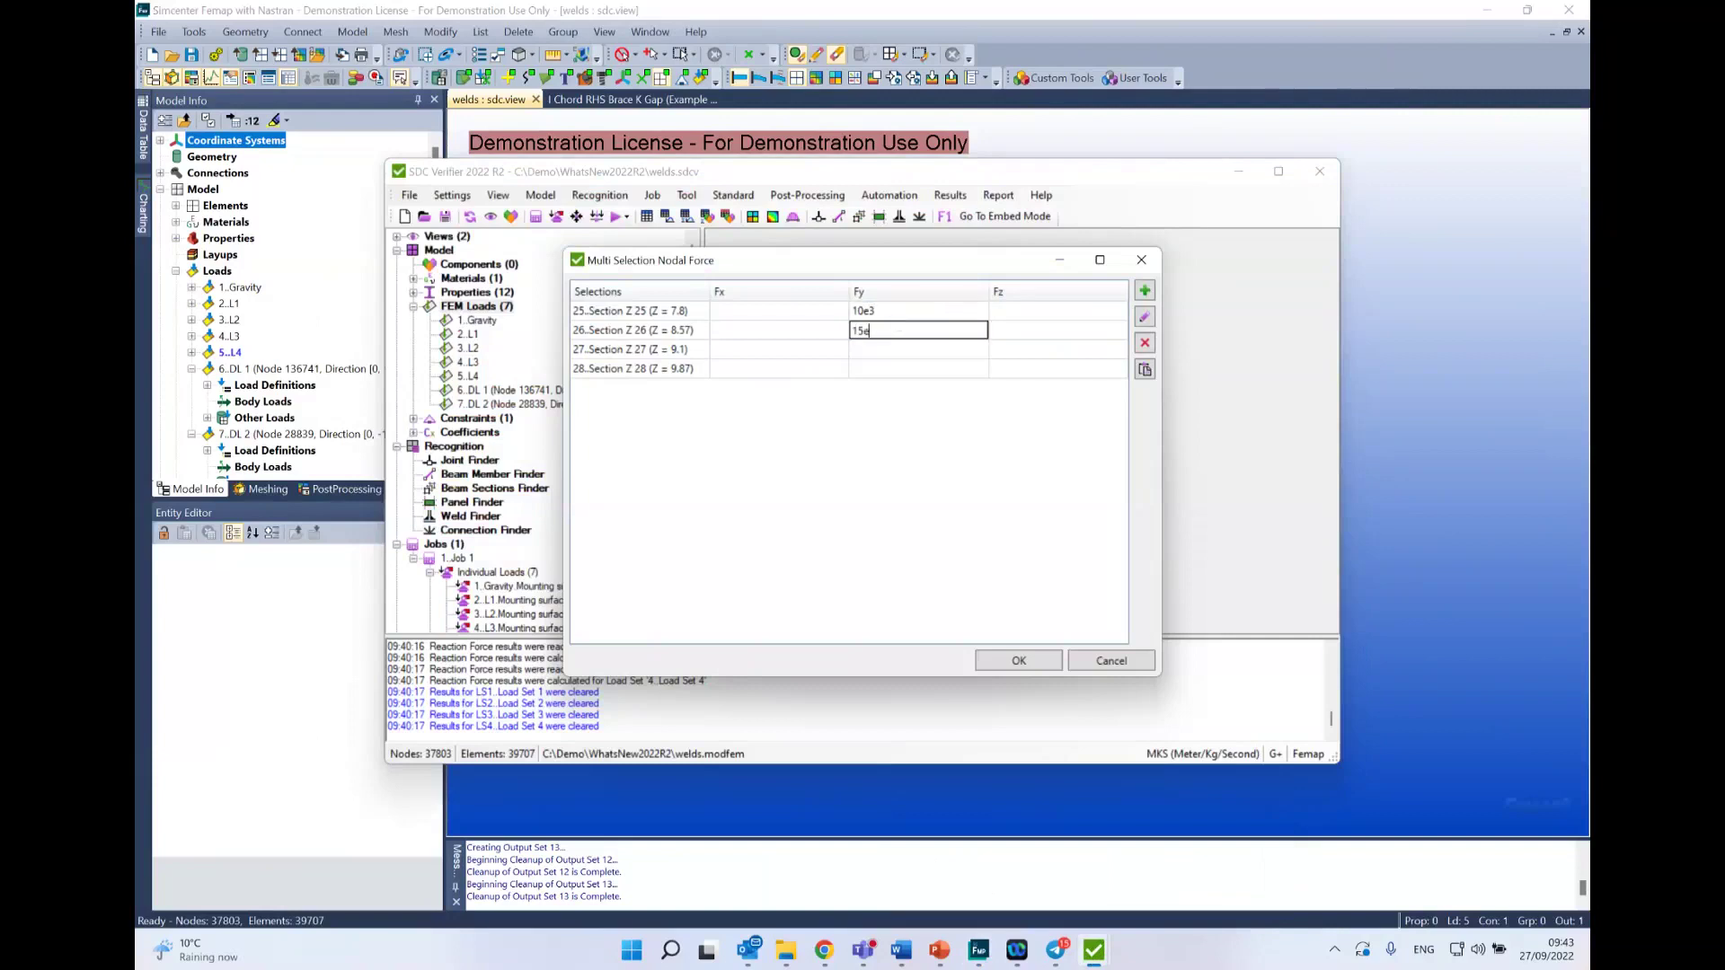
text(e)
text(3)
Step: Set Fy to 12345 for Section Z 27 and 10000 for Section Z 28, and create the nodal force loads
click(901, 353)
text(12345)
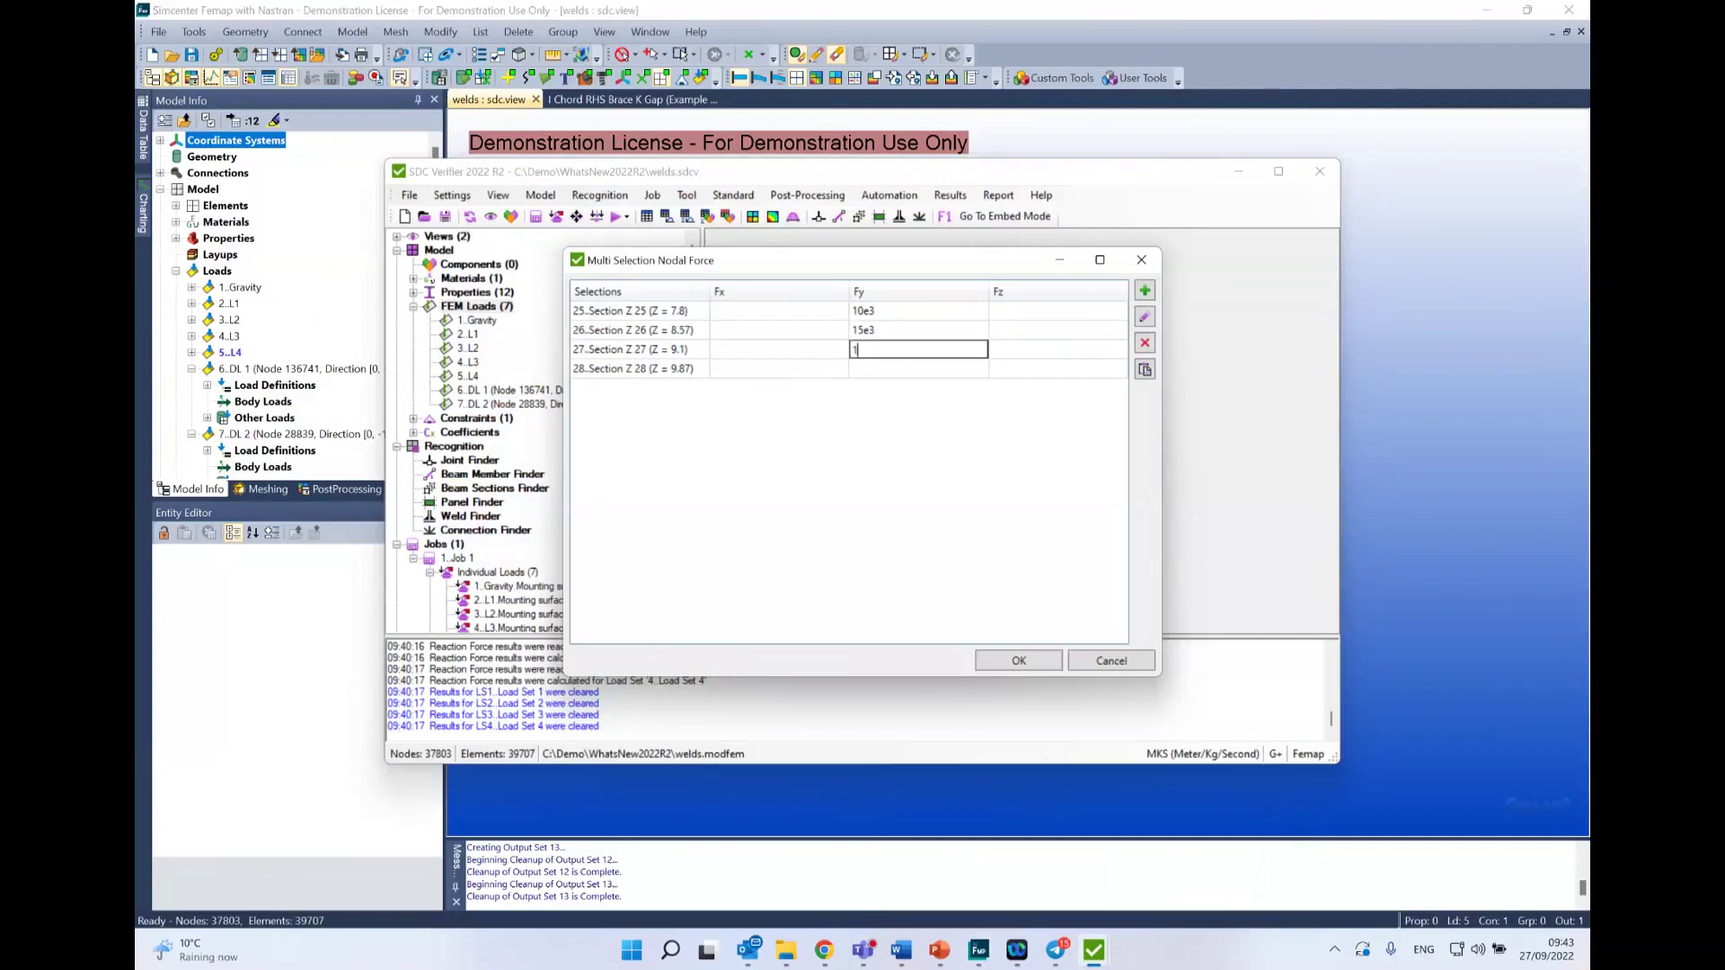
click(904, 370)
text(10000)
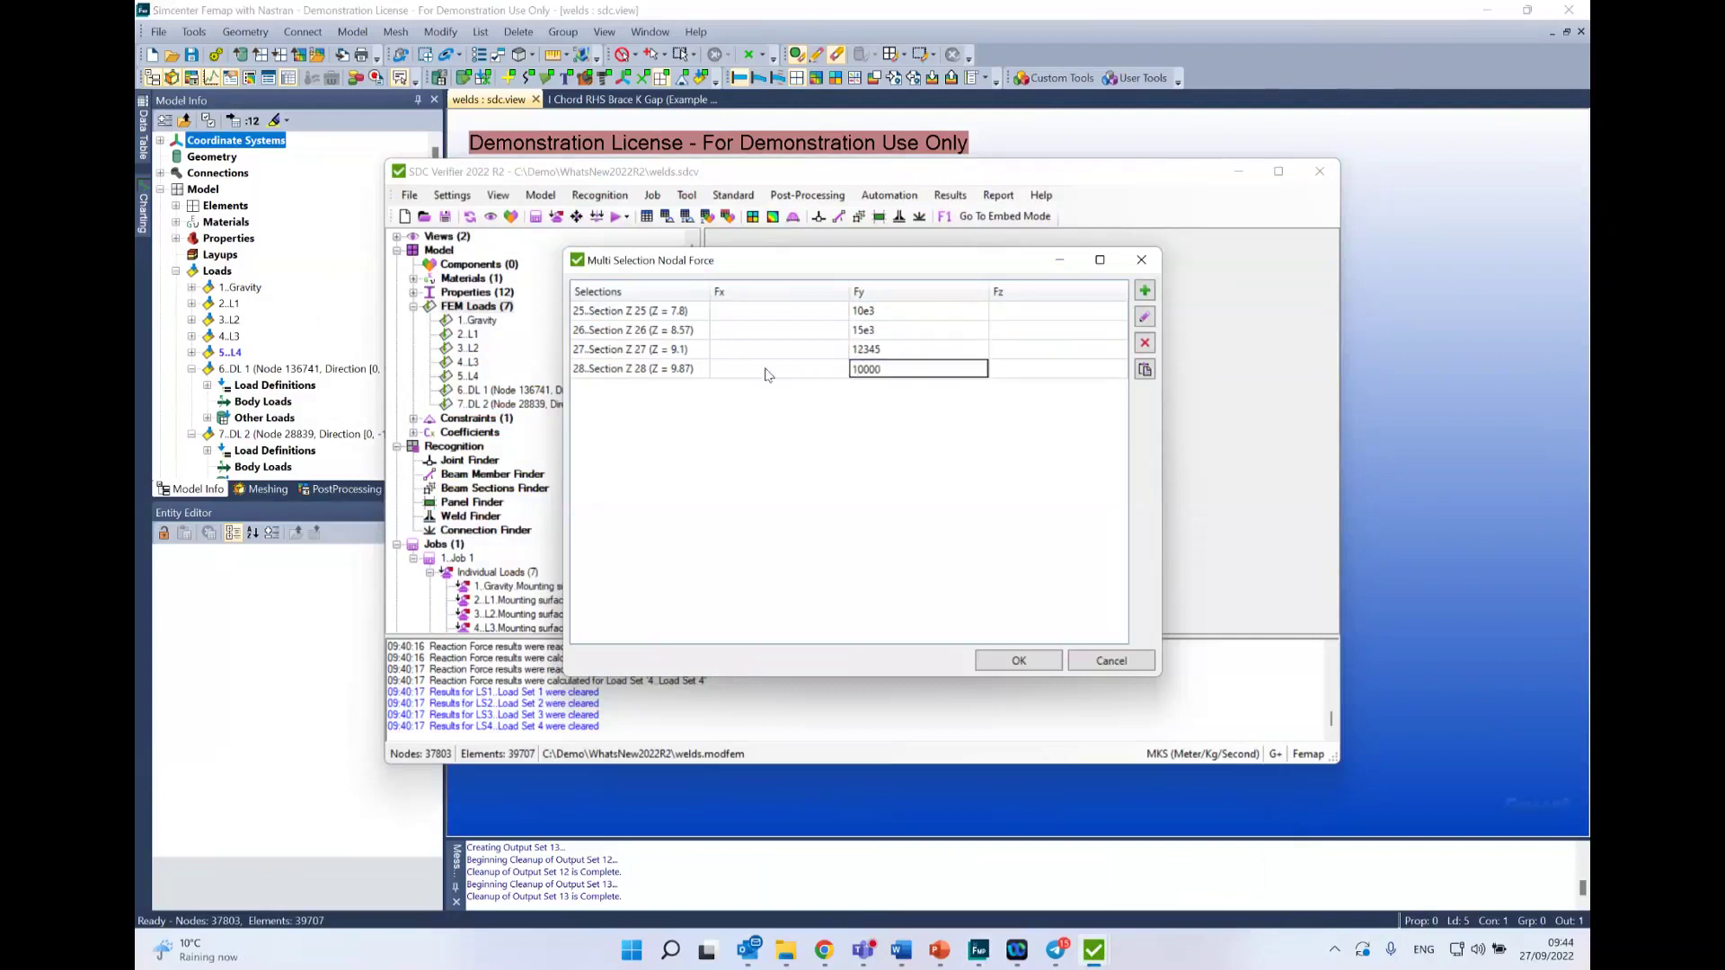
click(768, 375)
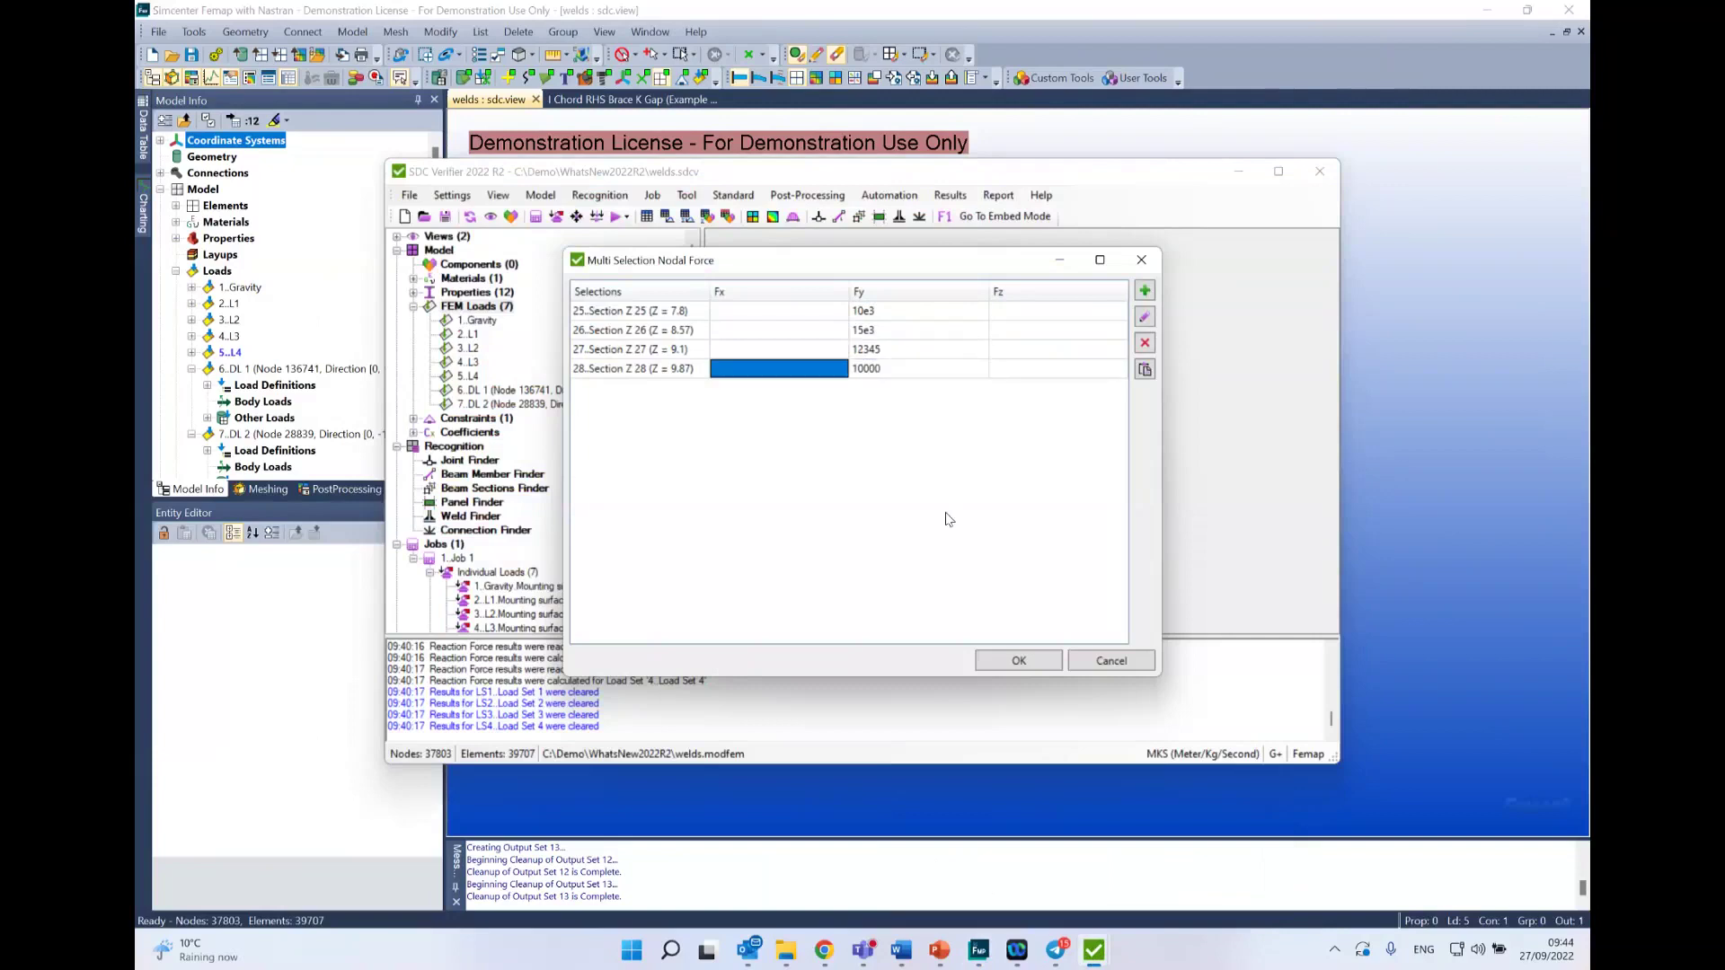
click(1019, 660)
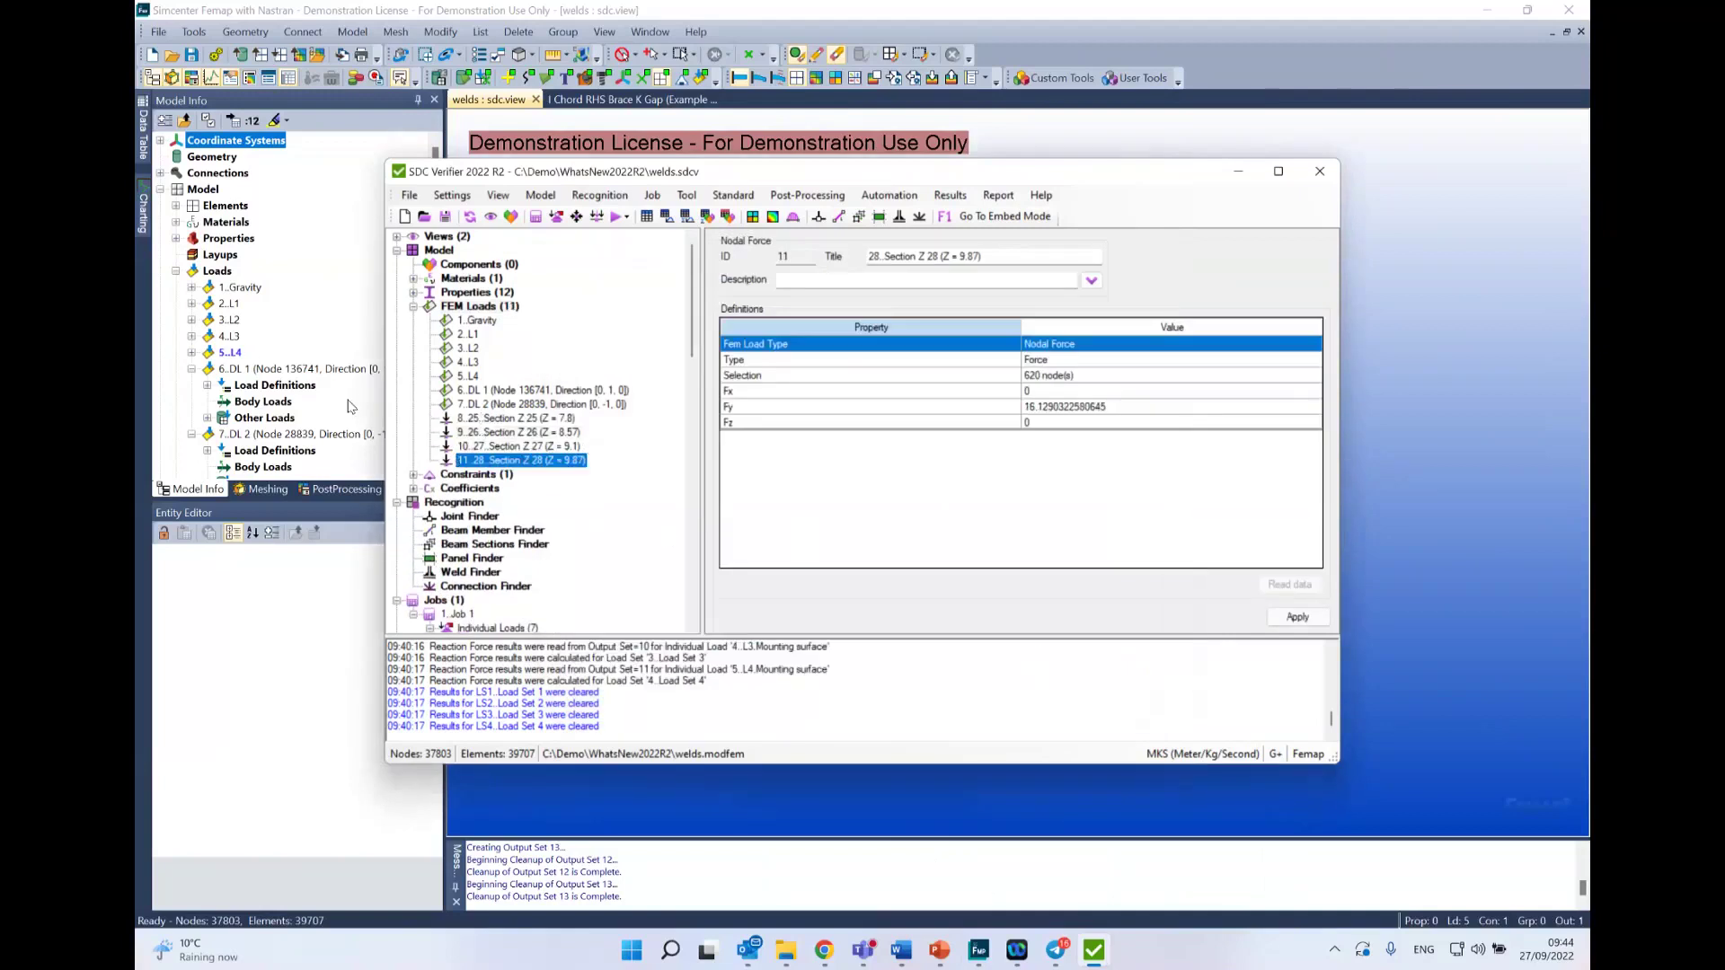
Step: Switch to Femap, collapse the DL 1 and DL 2 loads to review the model's load list, and return to SDC Verifier
click(319, 343)
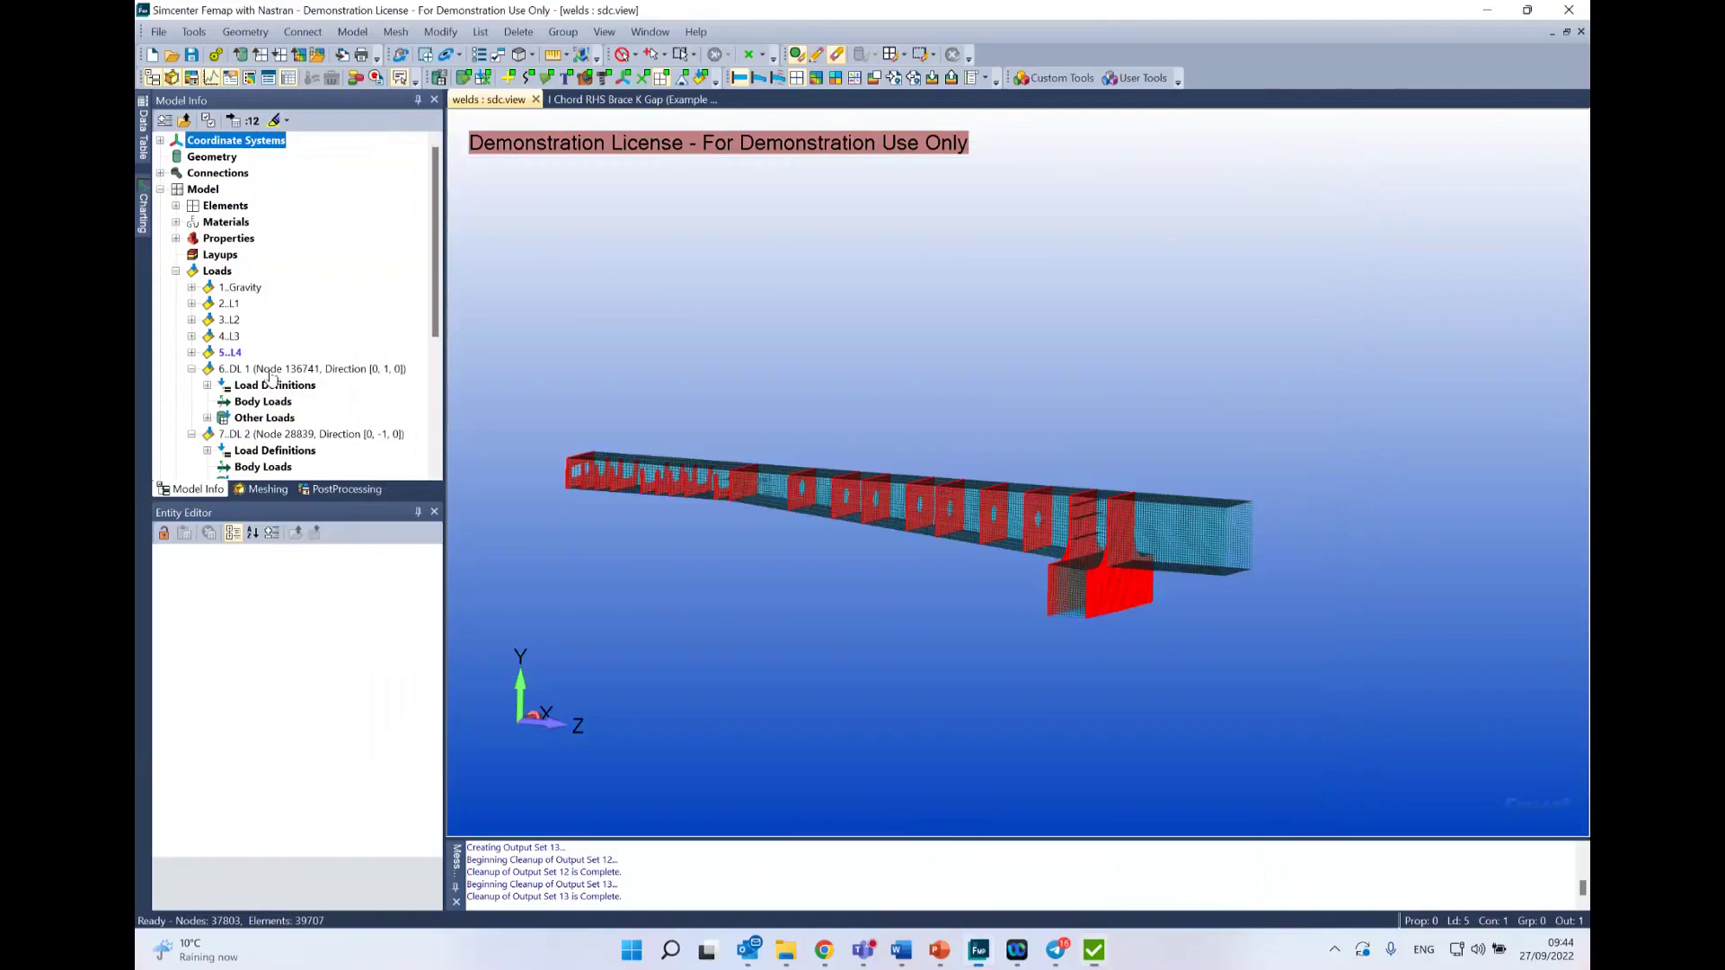
click(191, 369)
click(191, 387)
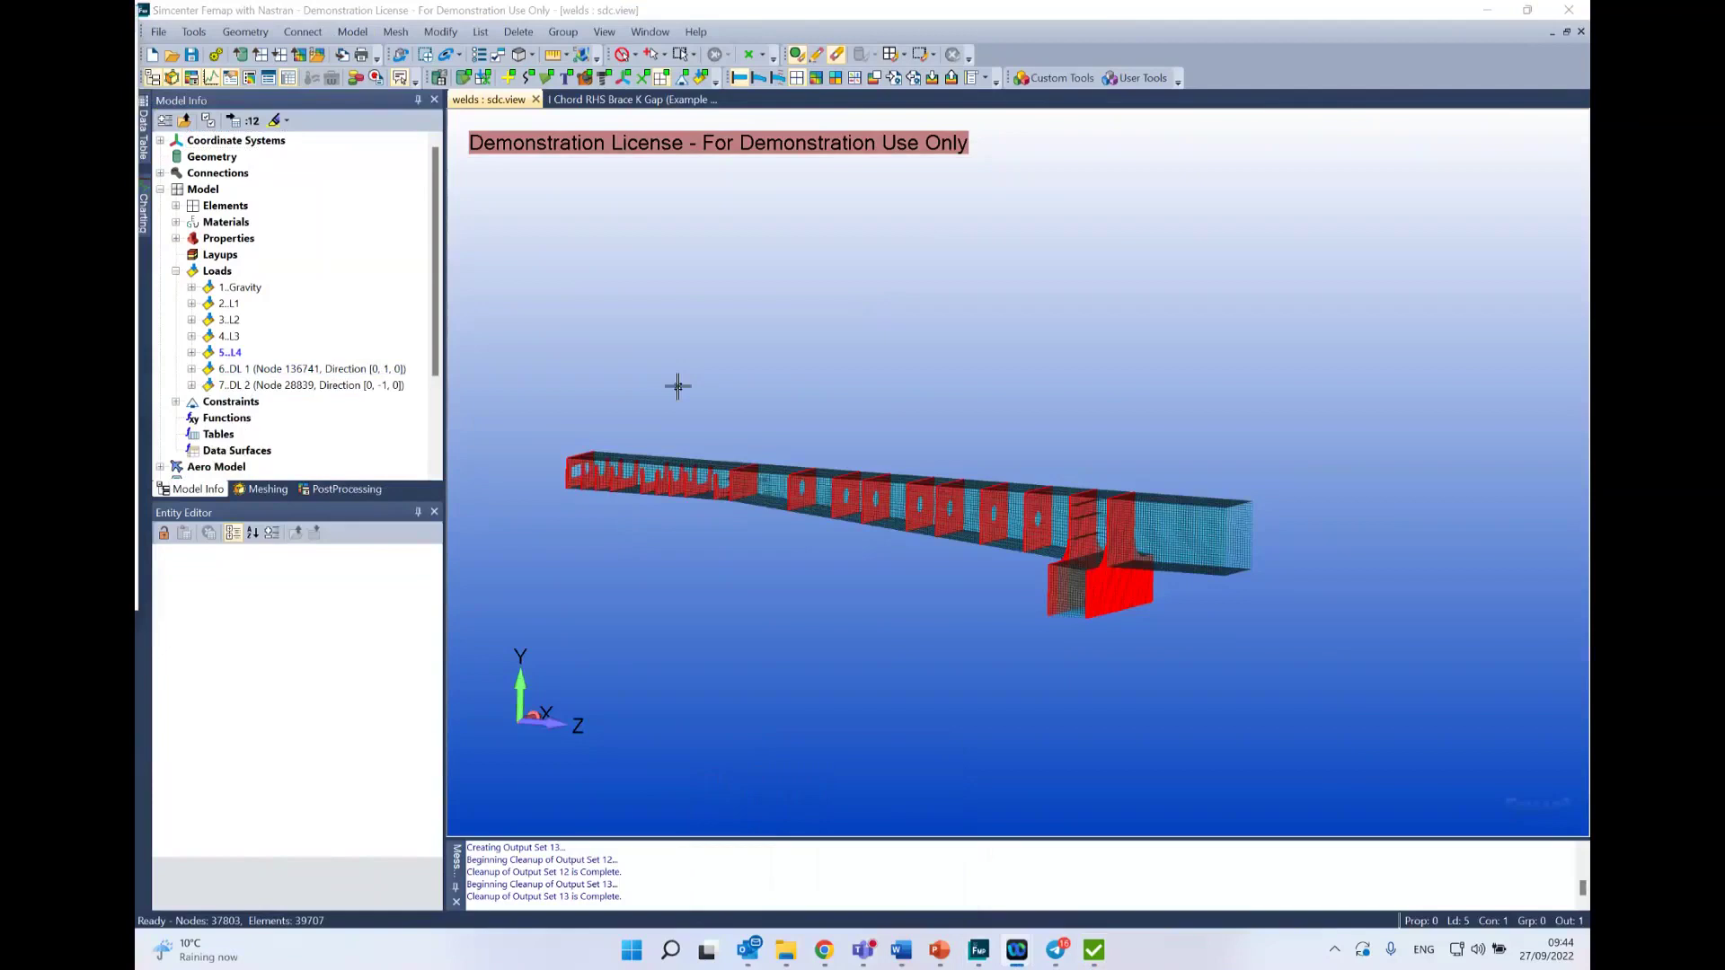
click(180, 270)
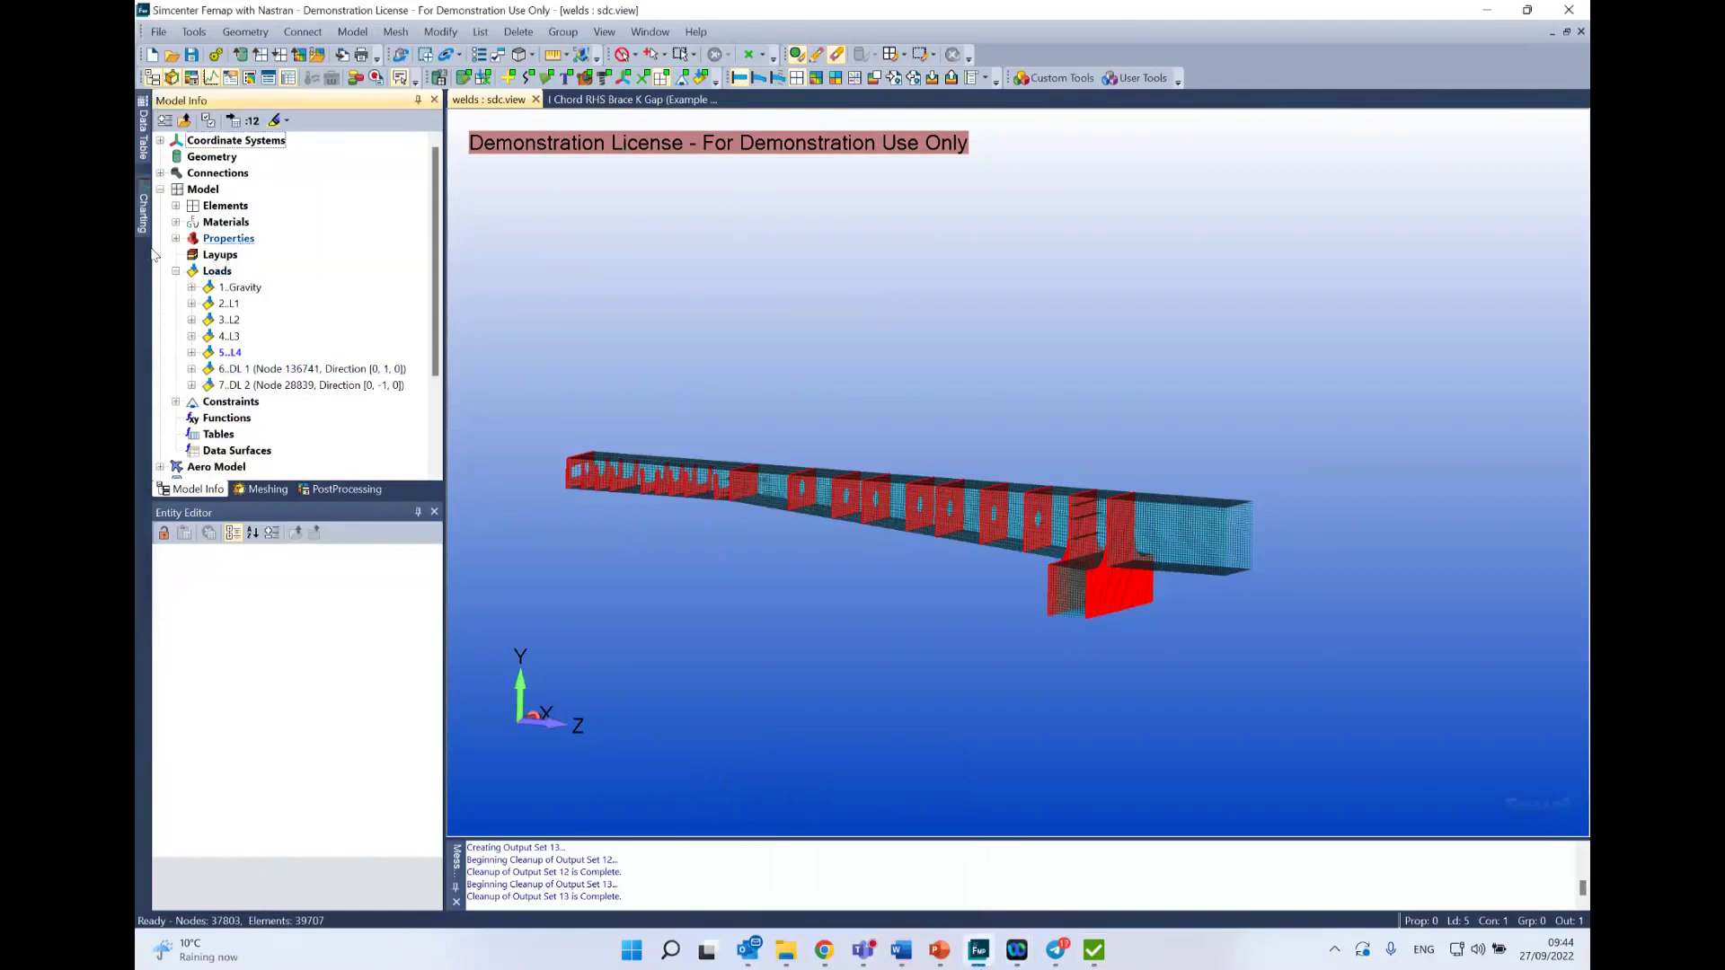
click(1098, 954)
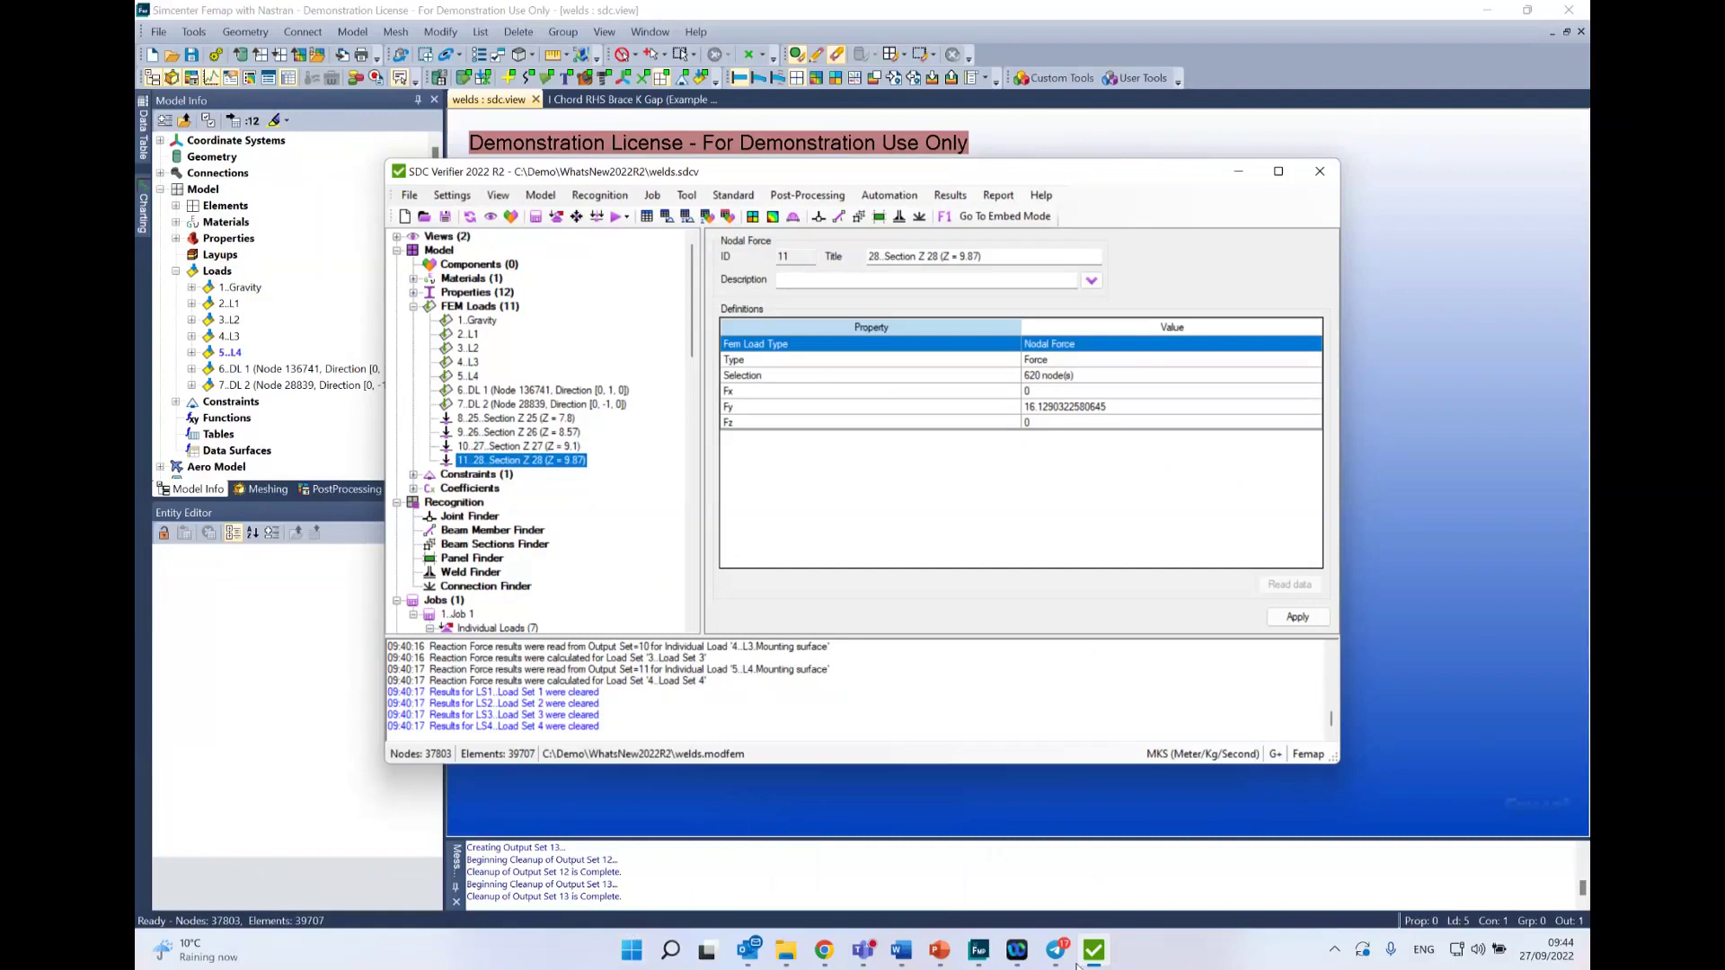
Step: View PowerPoint slides 11 on exporting report items and 12 on Standard Custom Settings, and return to SDC Verifier with Femap behind it
click(939, 949)
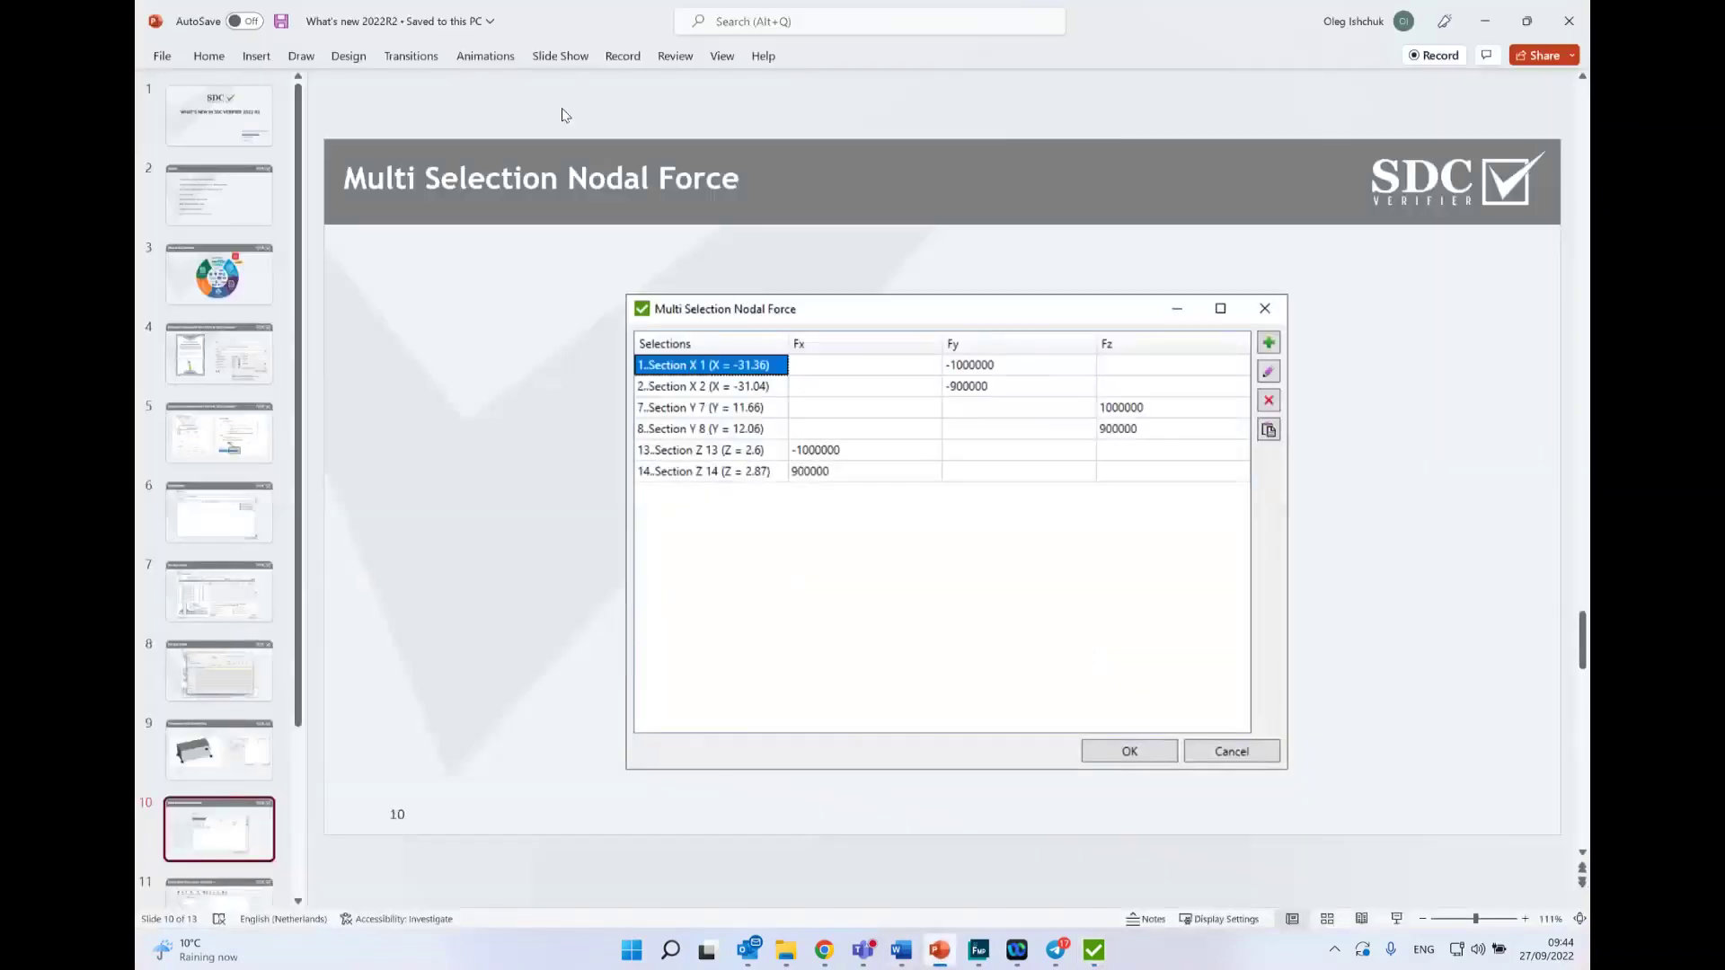
scroll(176, 656, down, 3)
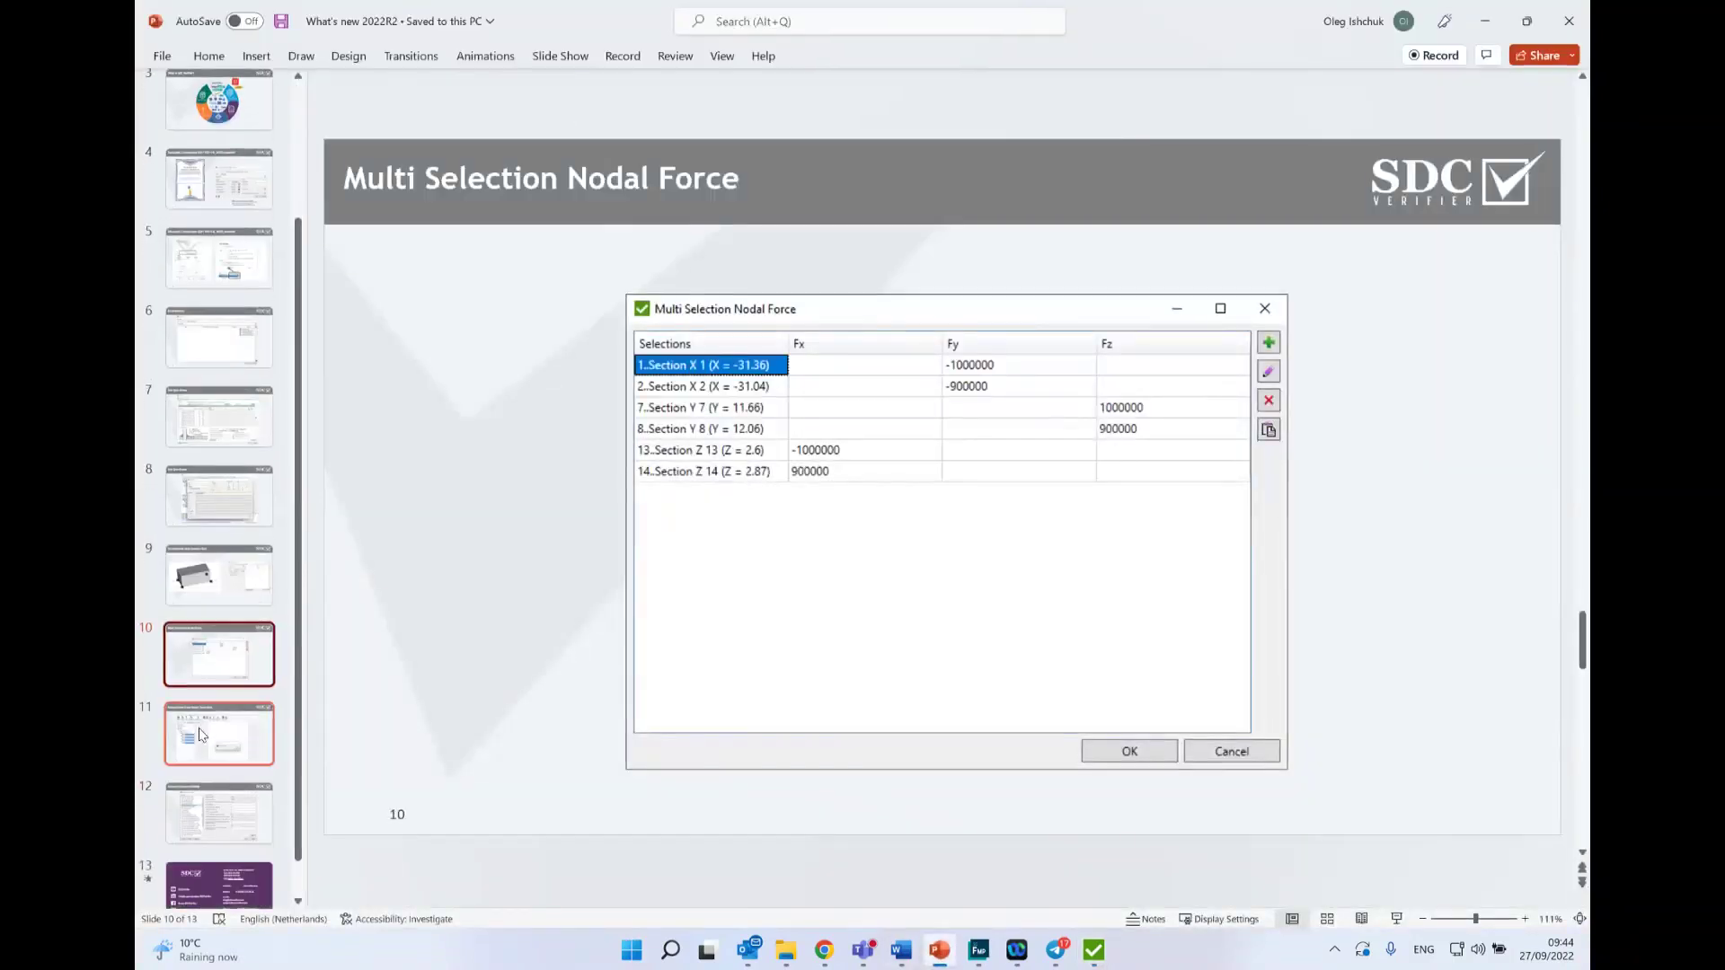
click(201, 735)
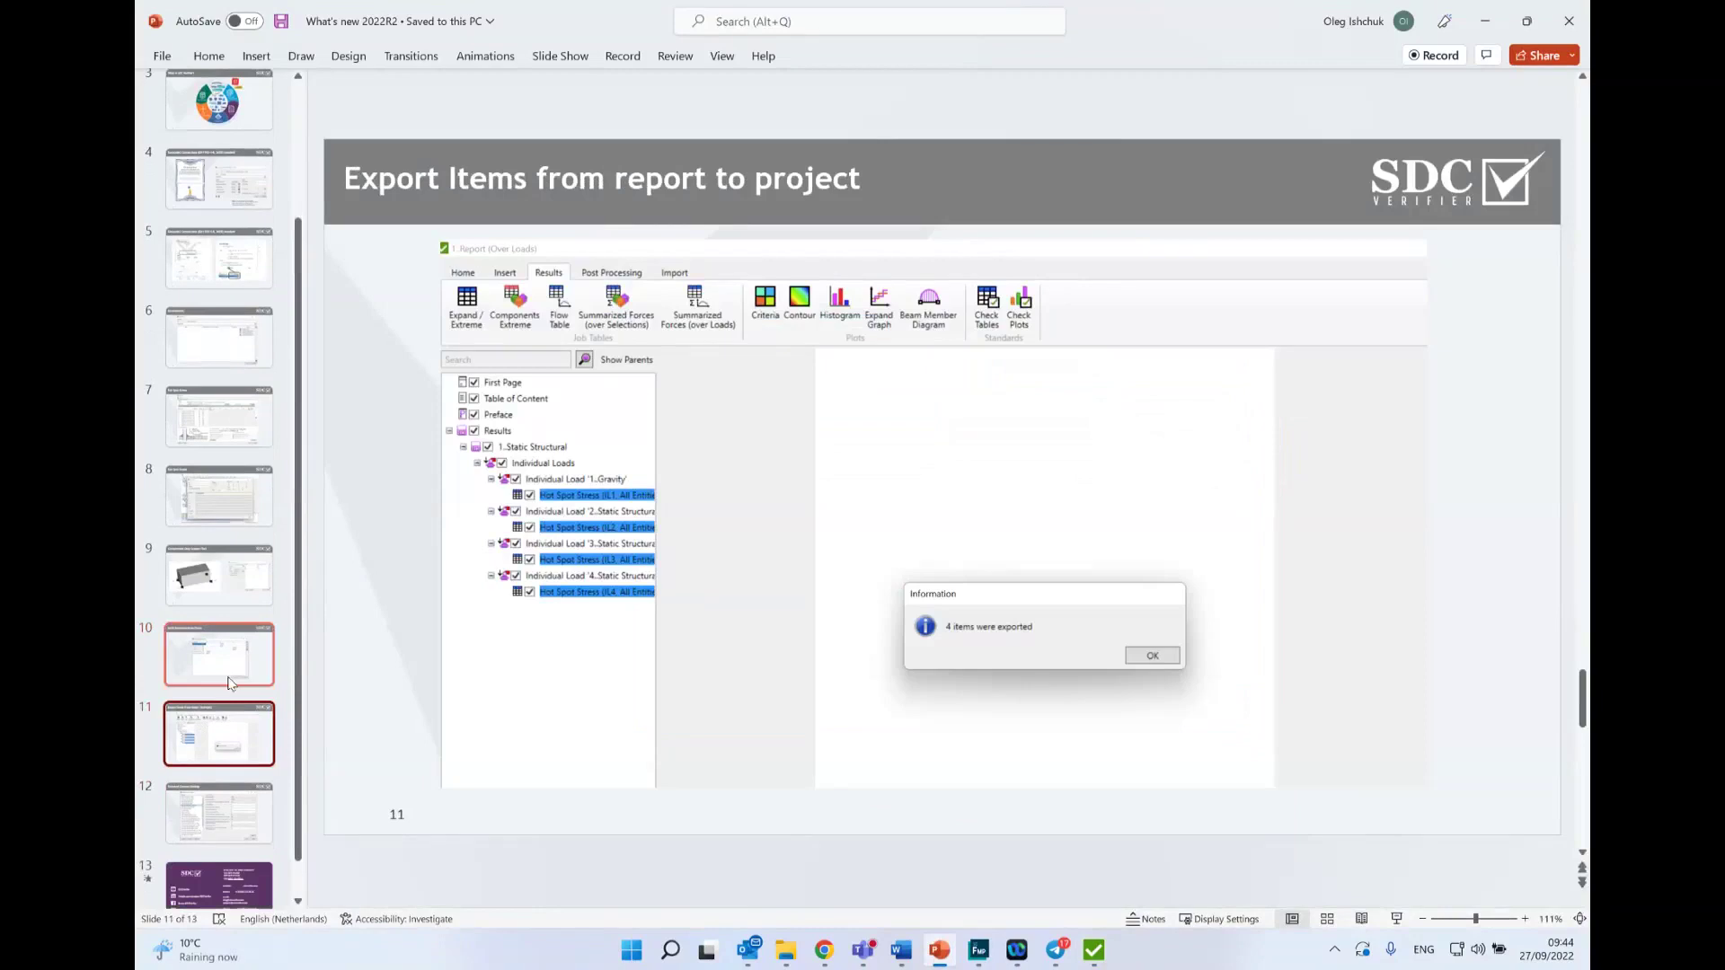
click(222, 823)
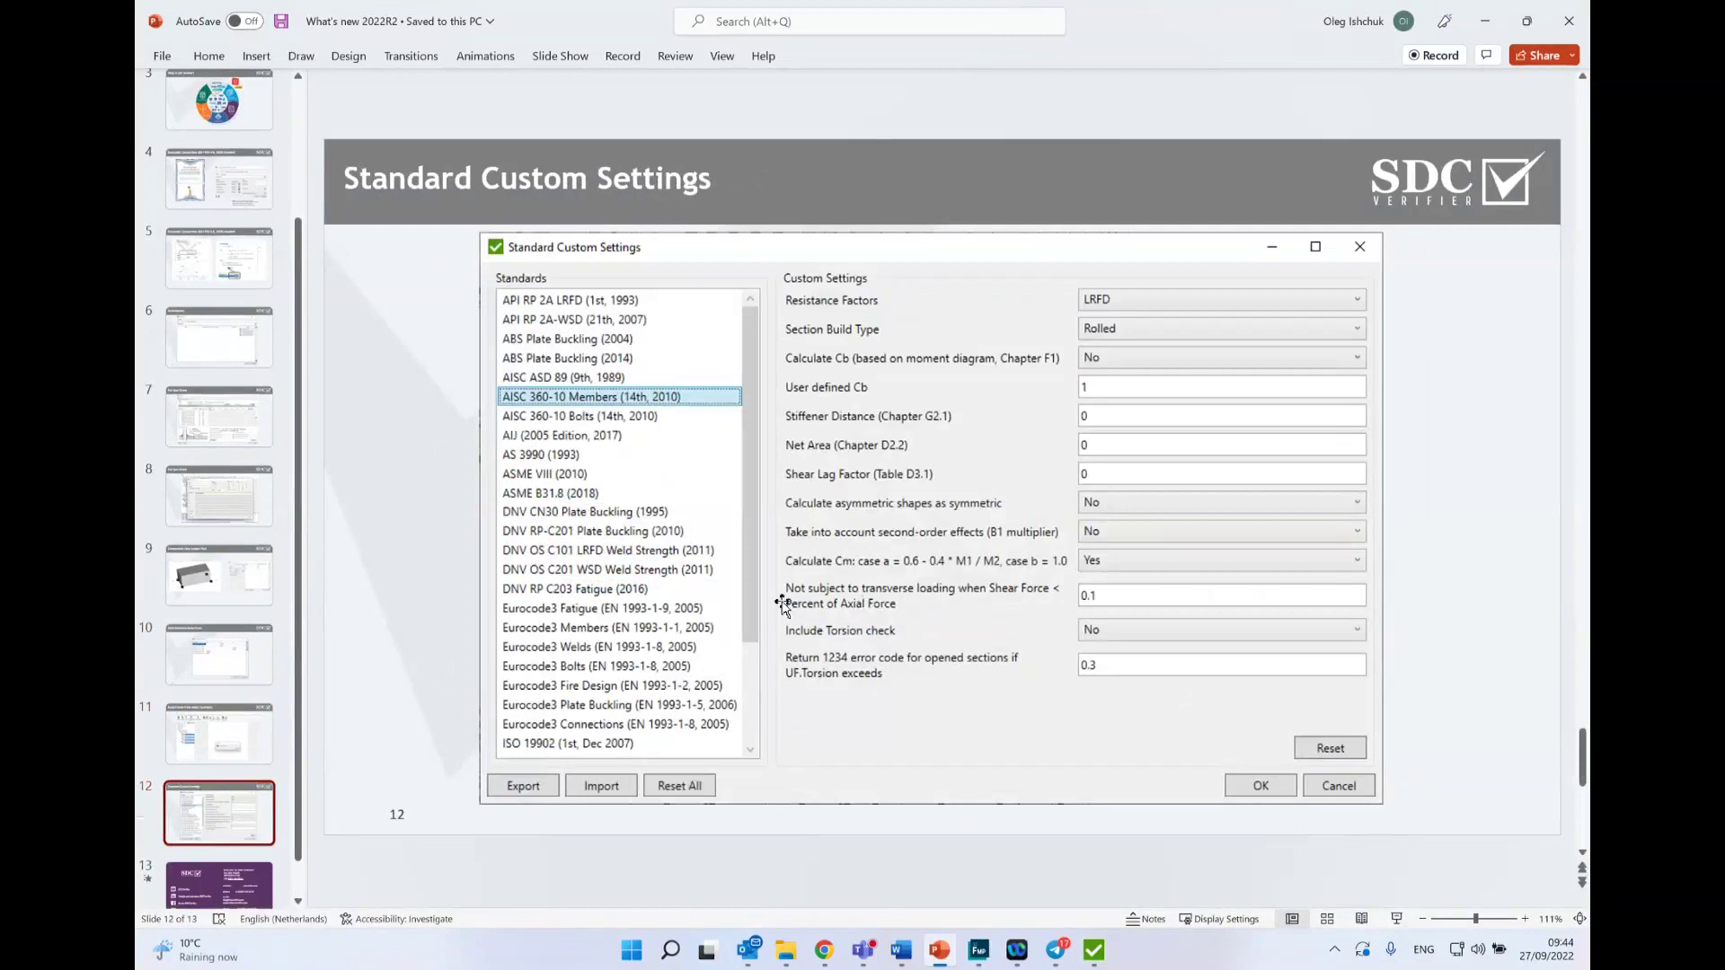
click(1094, 950)
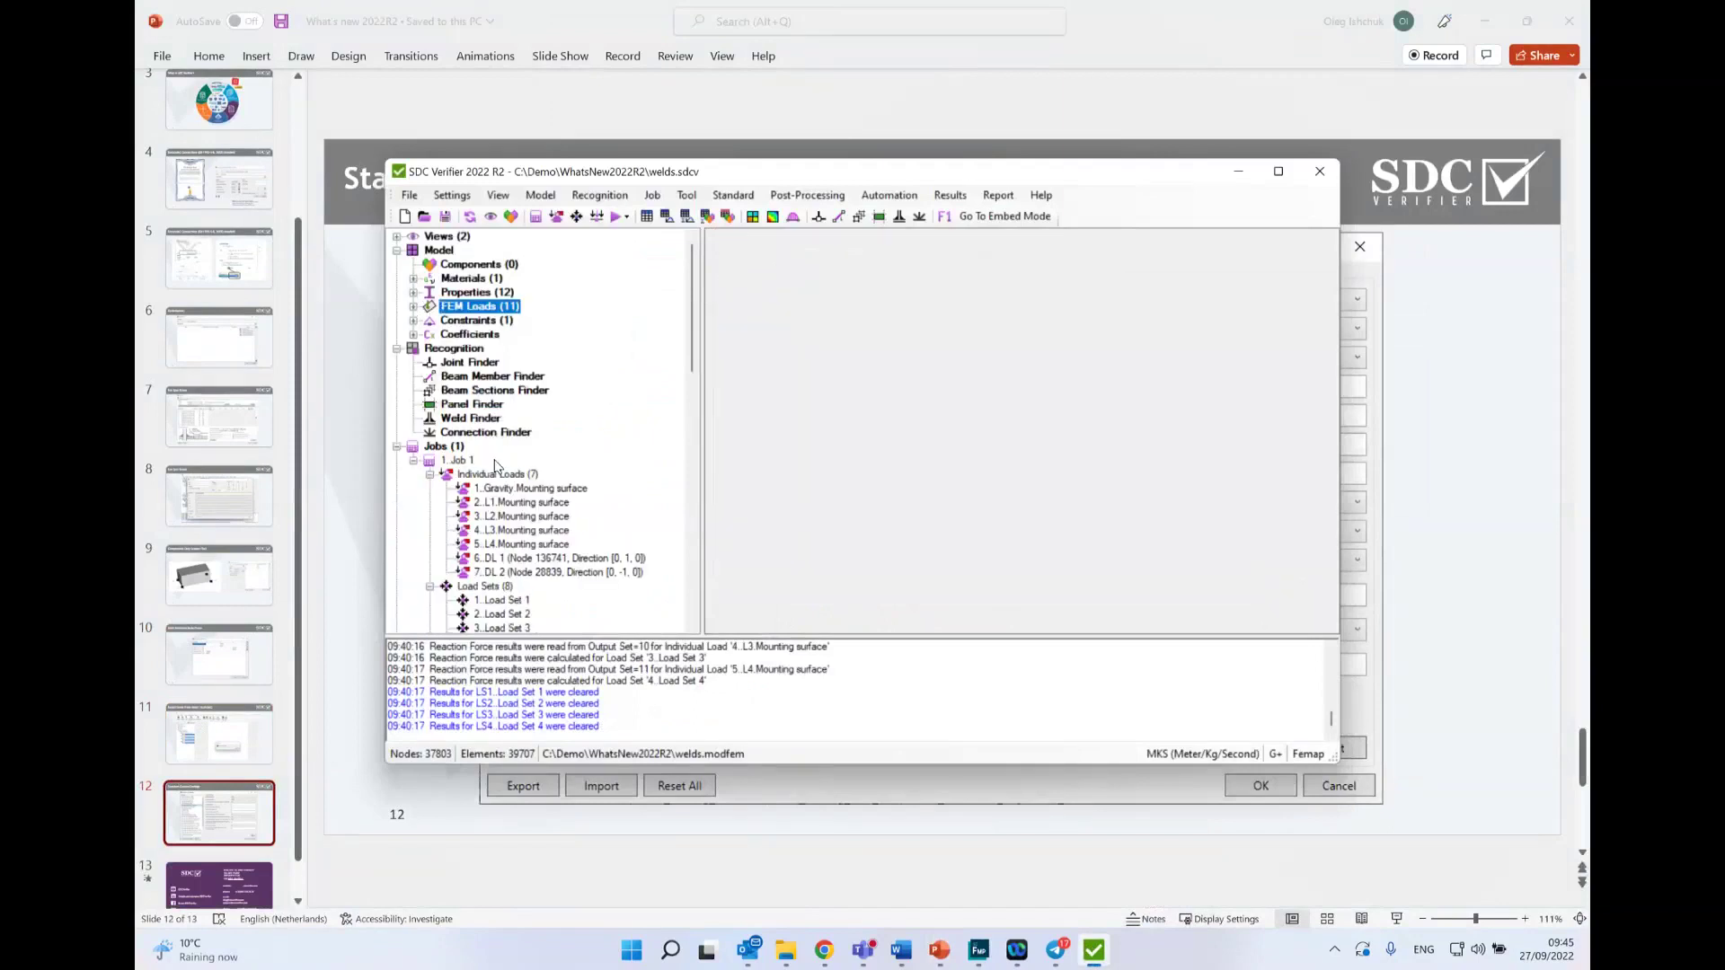
click(979, 949)
click(1094, 950)
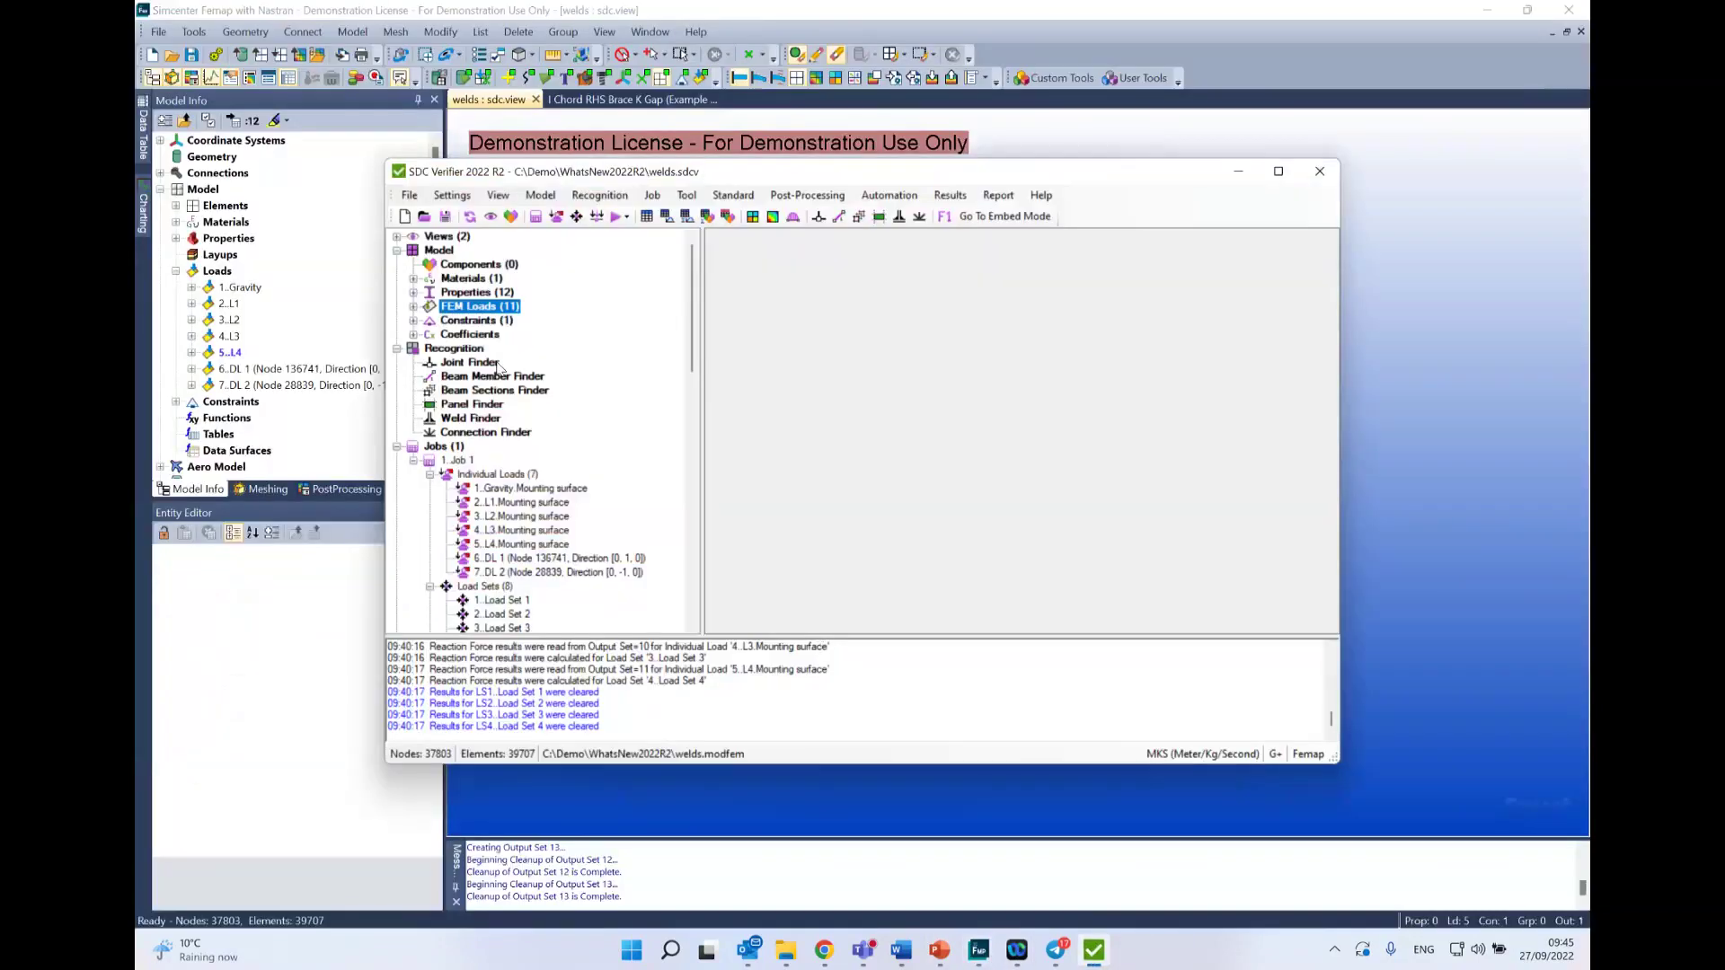
Step: Collapse the Recognition branch and the DNV OS-C101-LRFD Weld Strength (2011) standard in the project tree
click(397, 350)
scroll(425, 406, down, 2)
scroll(426, 406, down, 12)
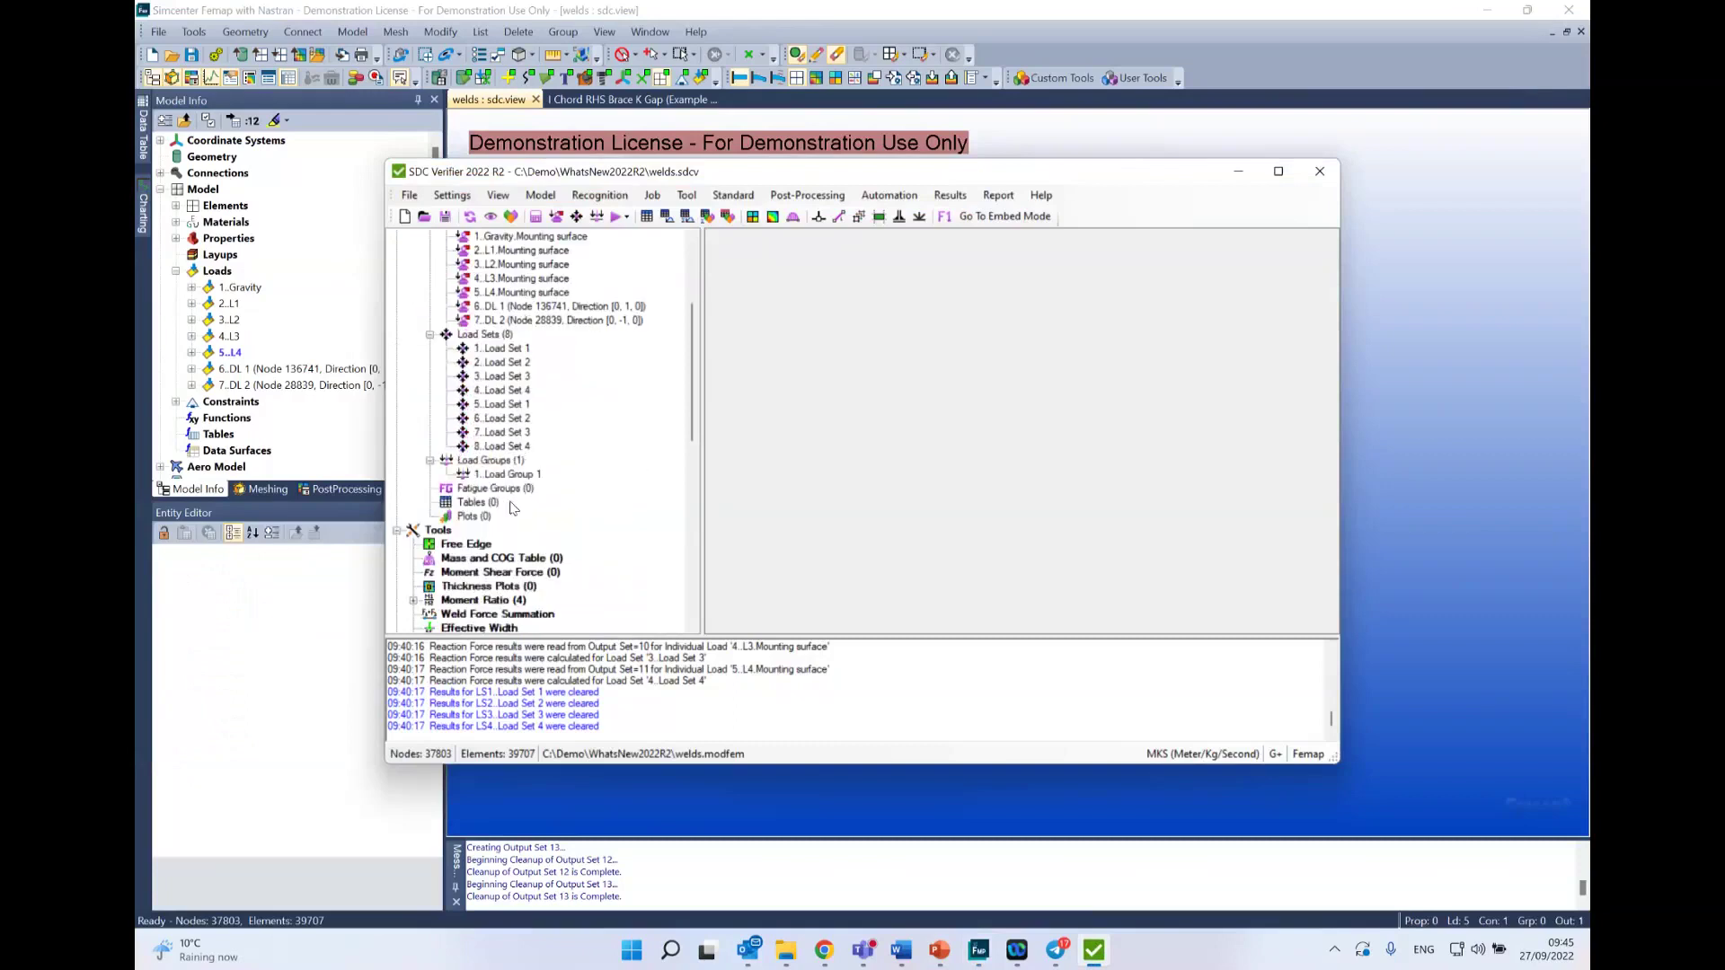
scroll(467, 405, down, 4)
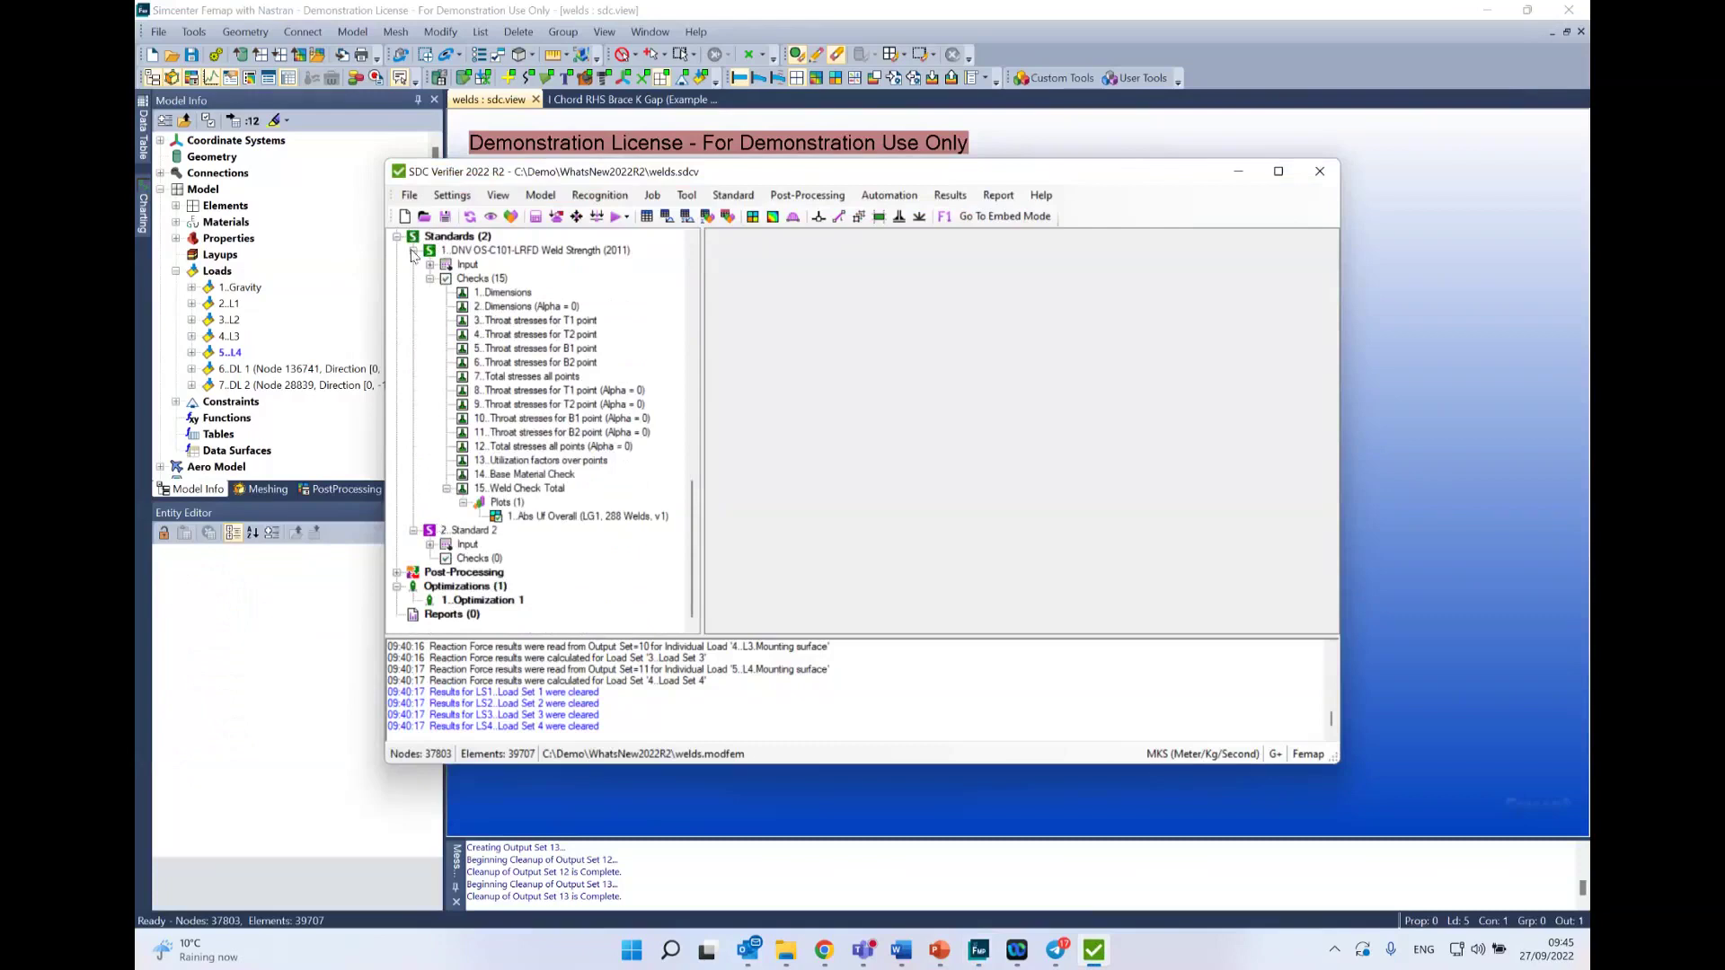
click(413, 252)
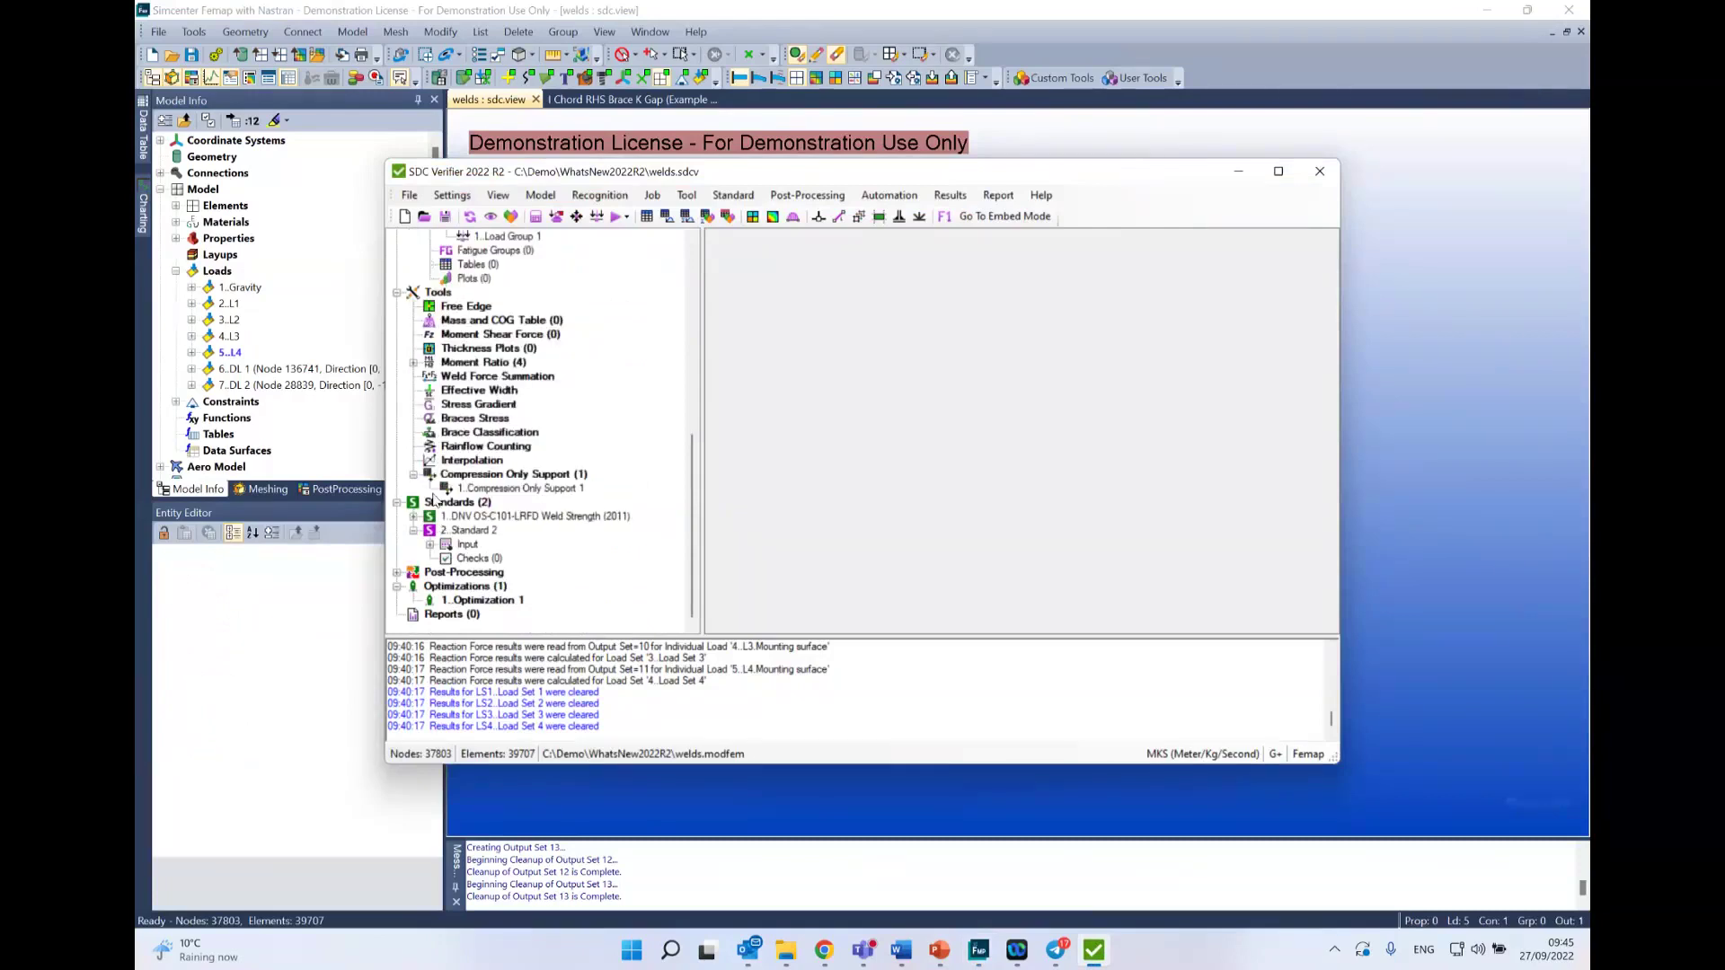
Step: Start adding an FKM (6th, 2012) standard and set its Components Values Source to Standards for all materials
right_click(474, 506)
mouse_move(629, 513)
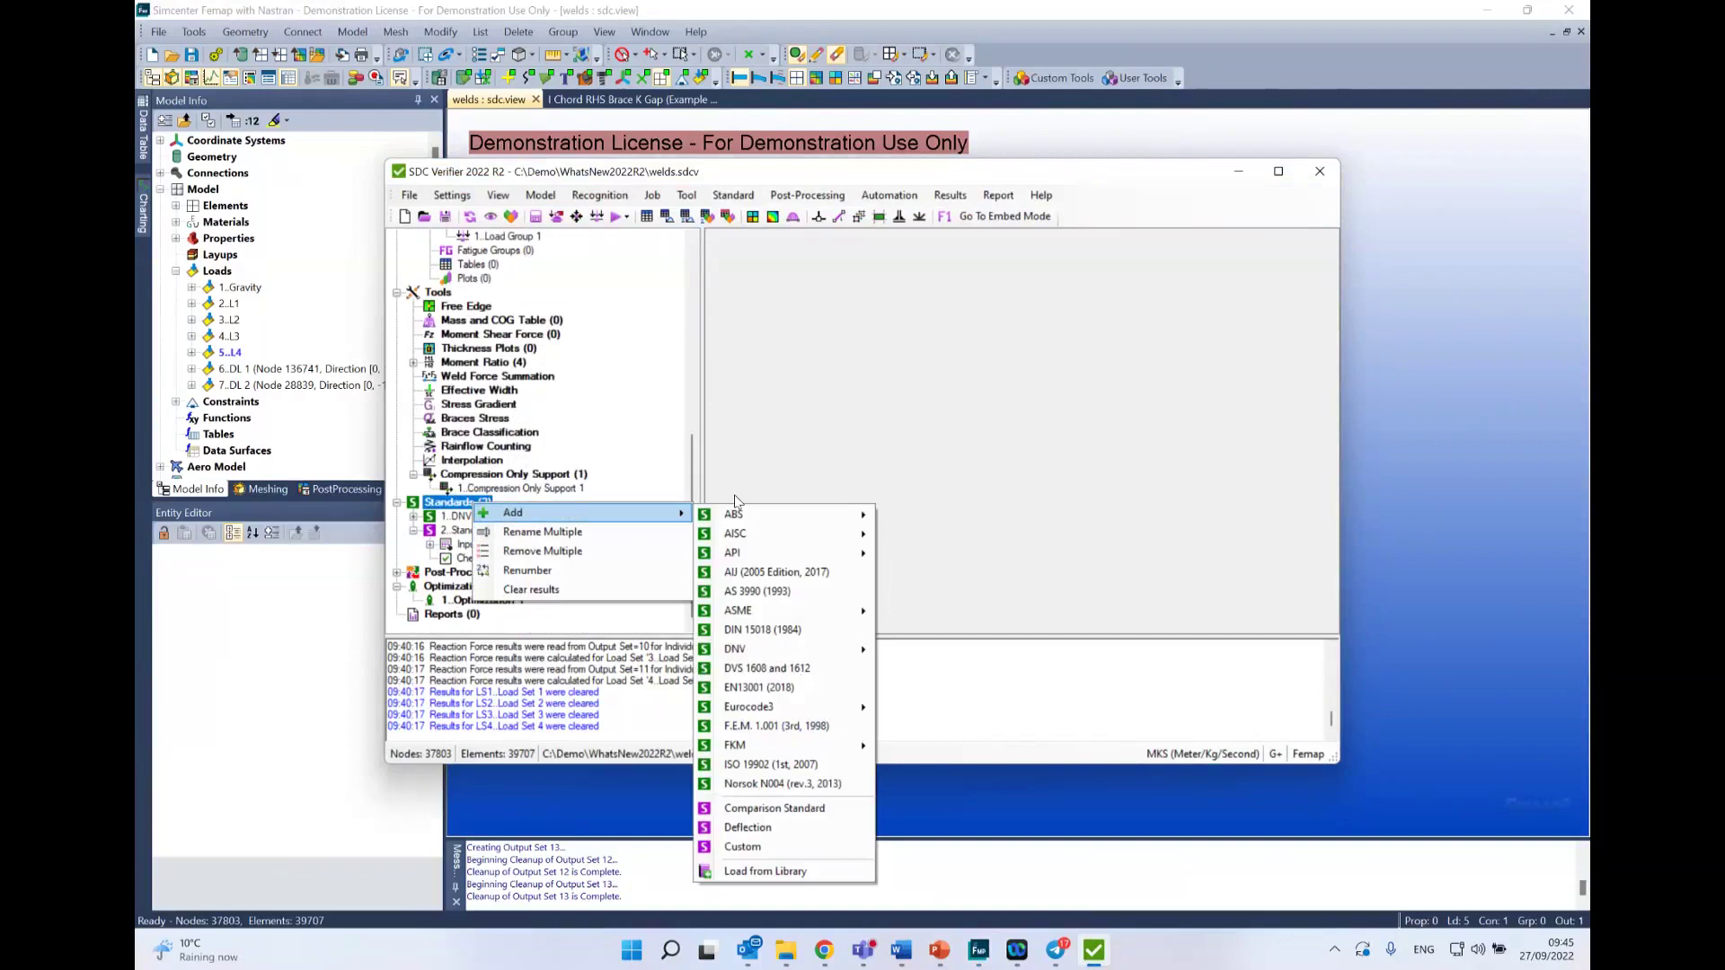
mouse_move(793, 757)
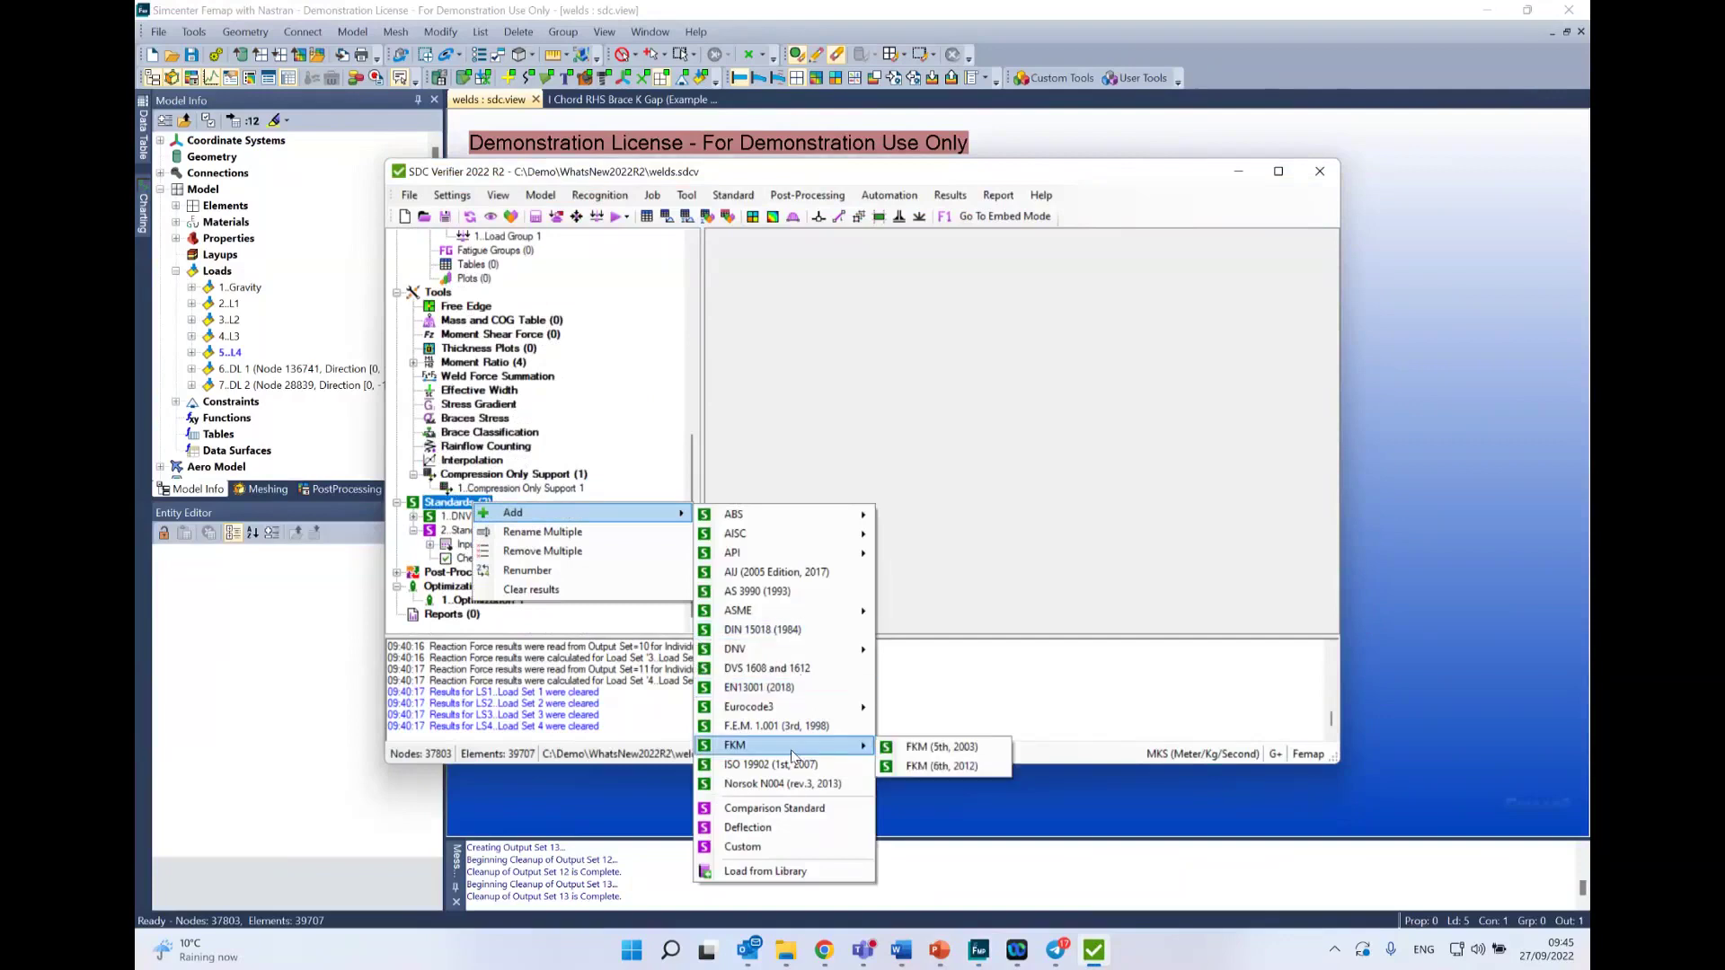
click(935, 767)
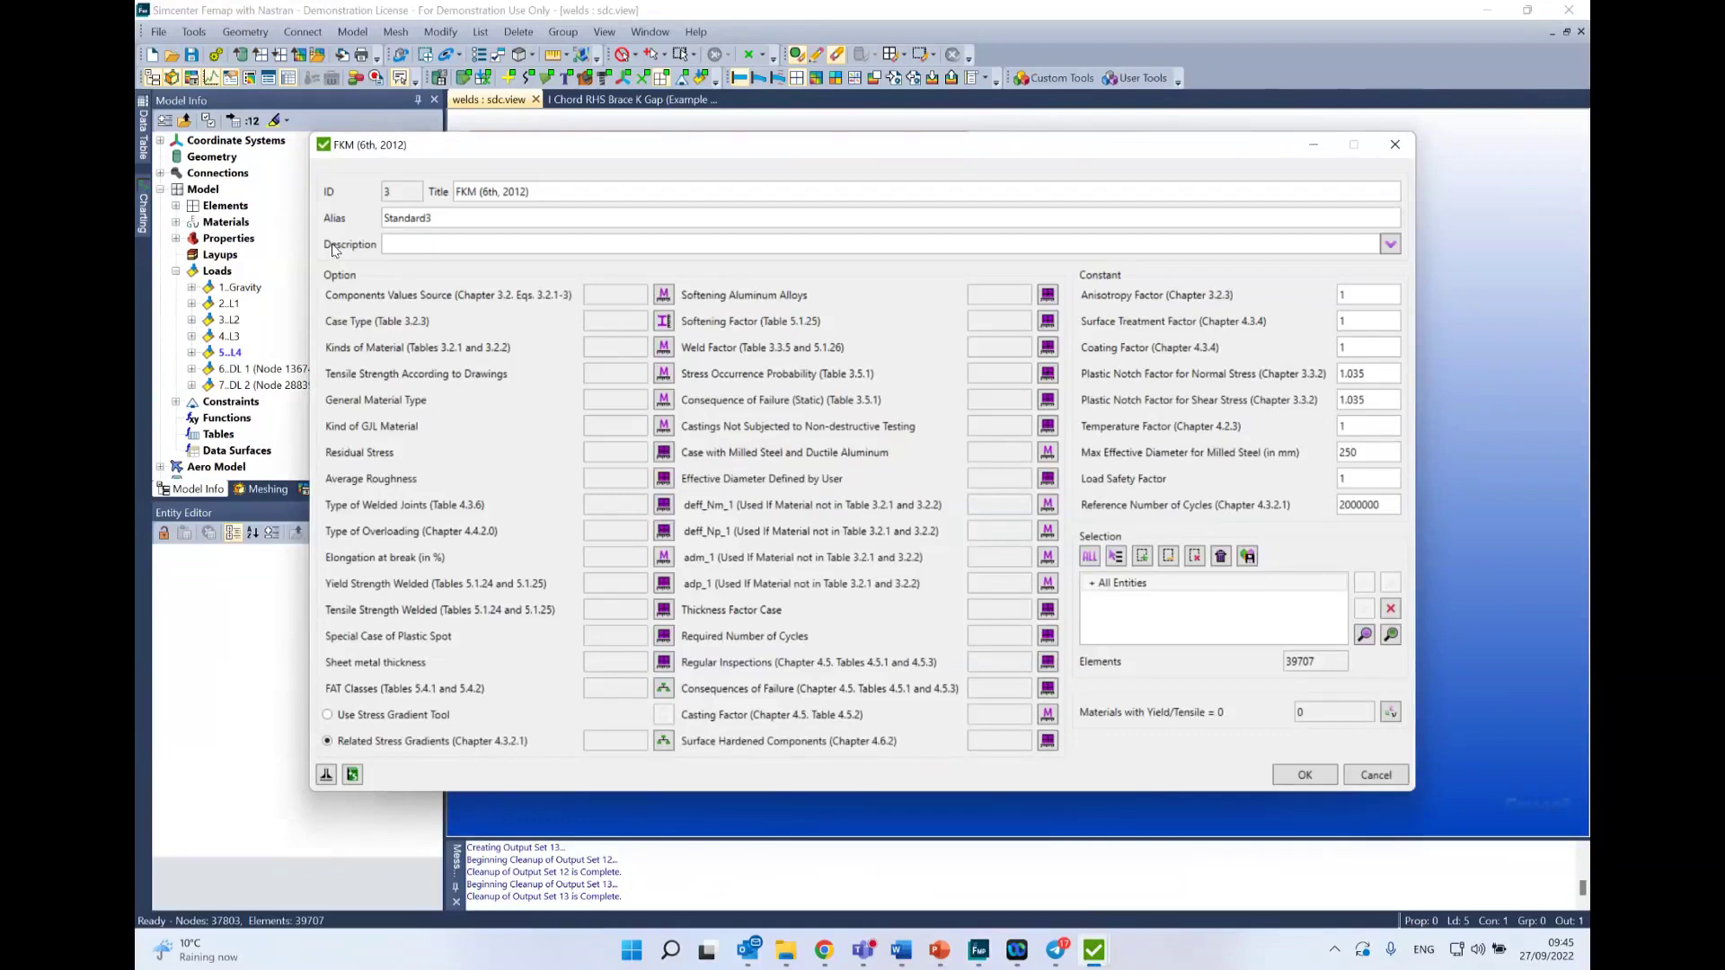
click(664, 293)
click(909, 379)
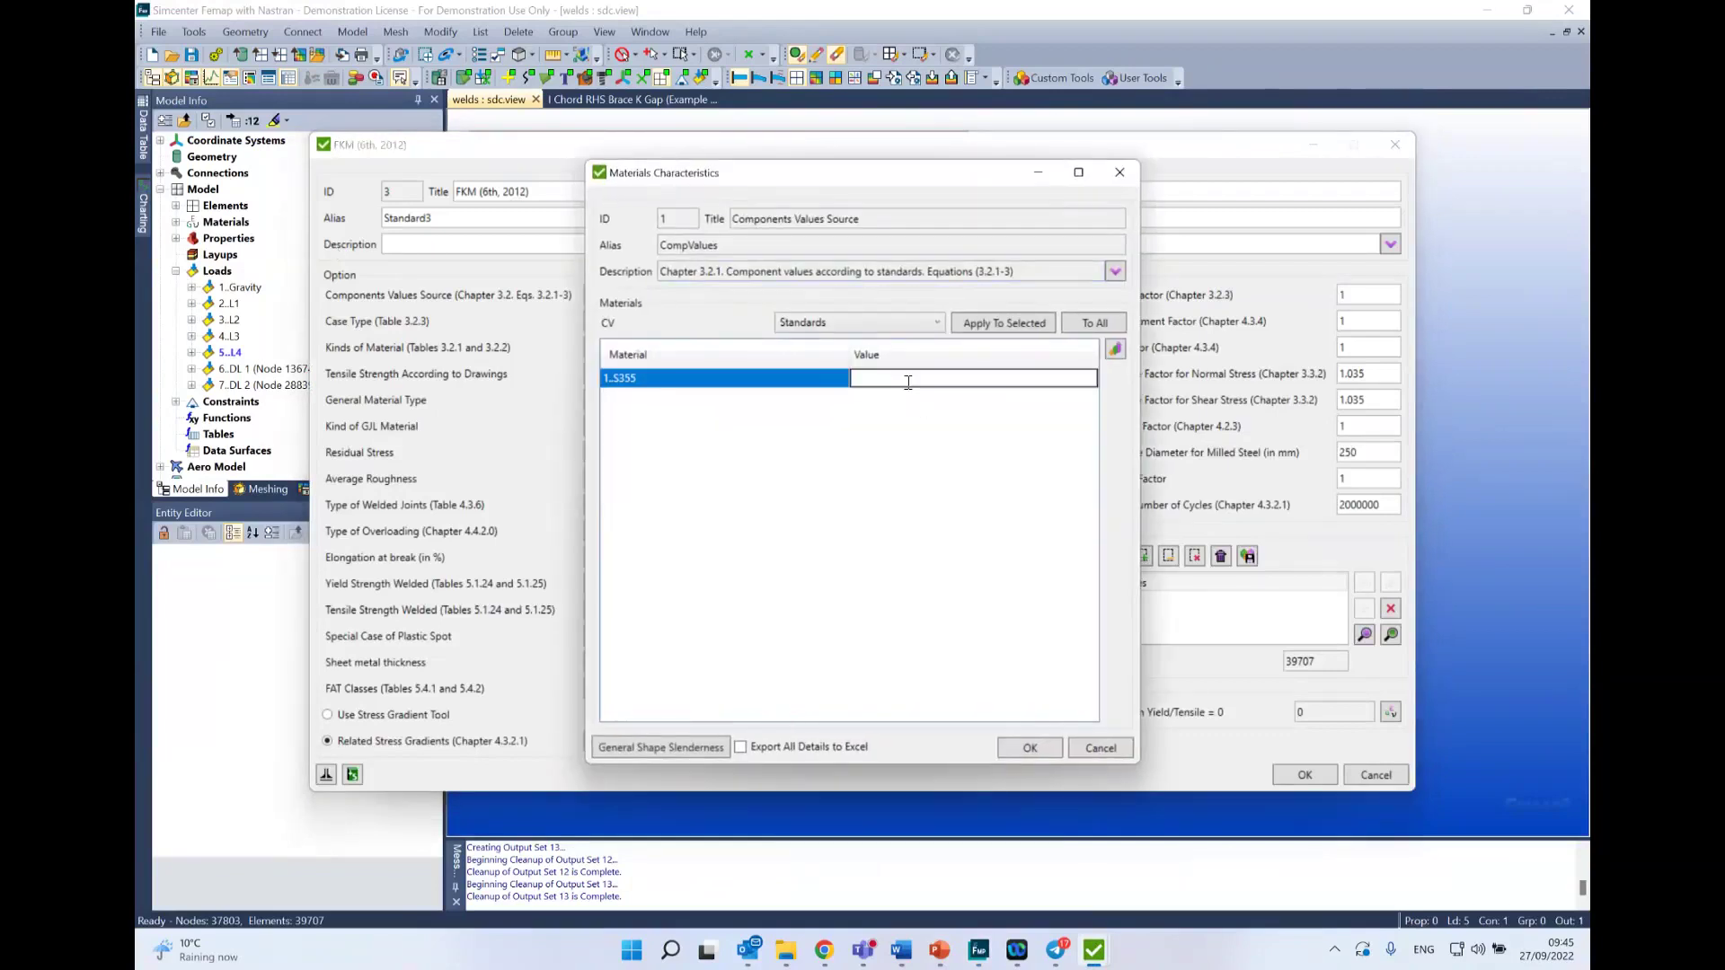
click(1109, 327)
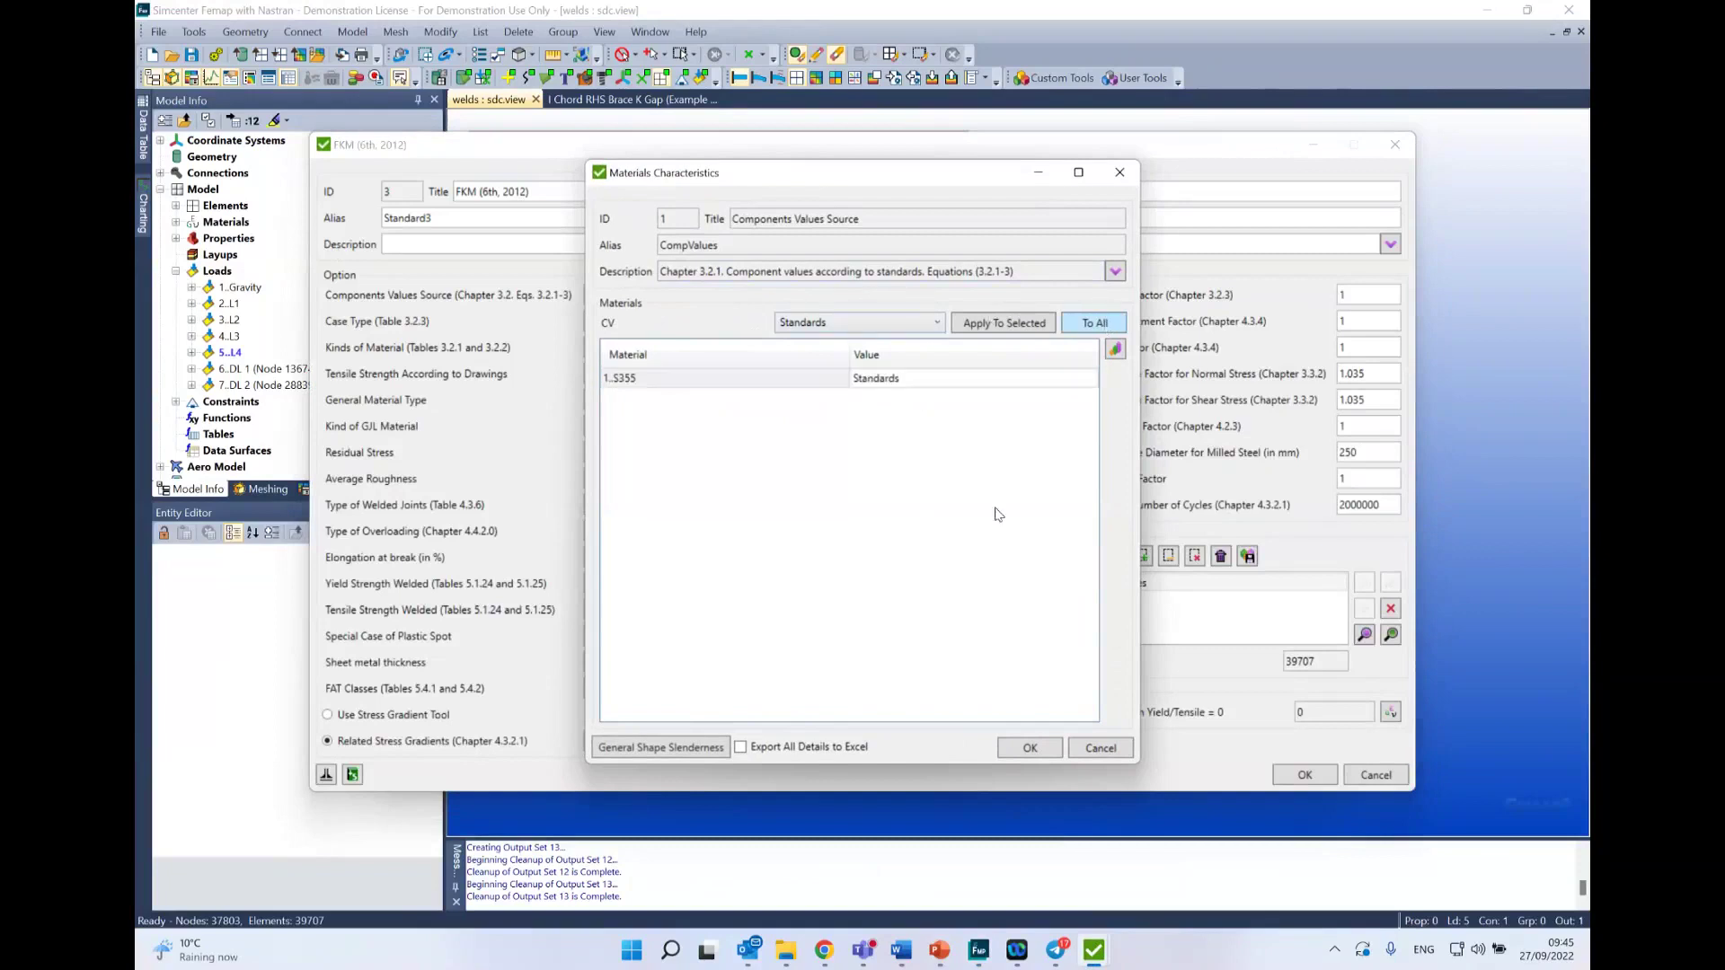
click(1033, 748)
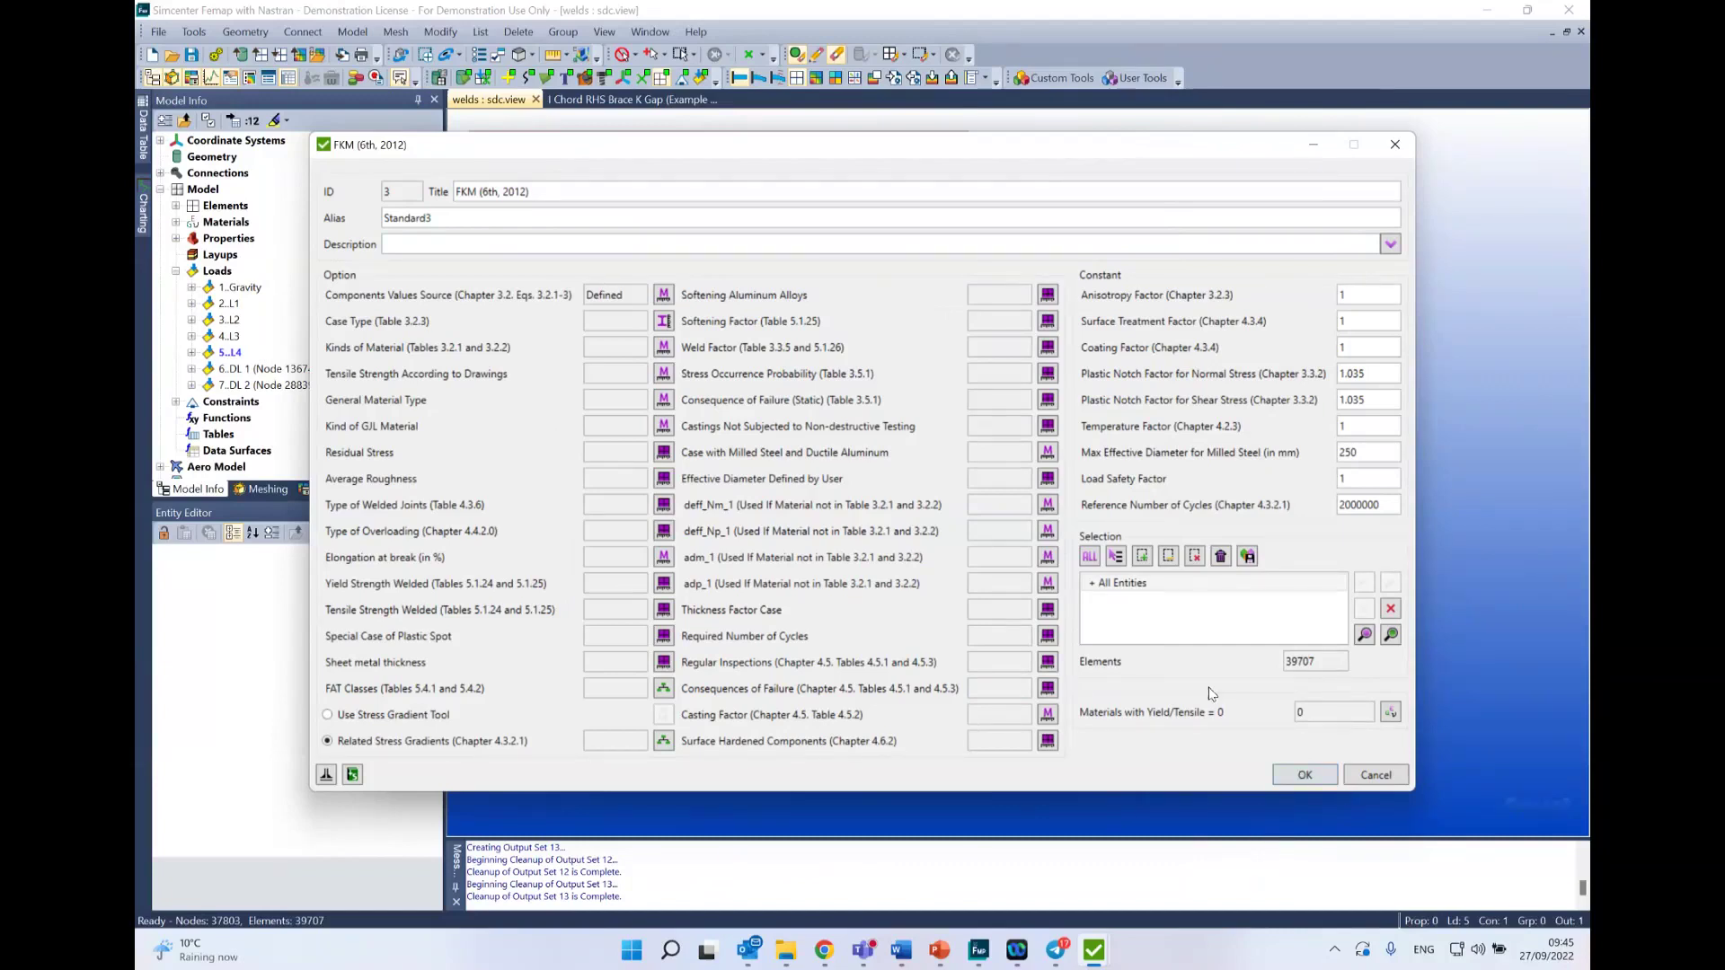
Step: Bring the FKM (6th, 2012) definition back in front of Femap and cancel the new standard
click(1095, 948)
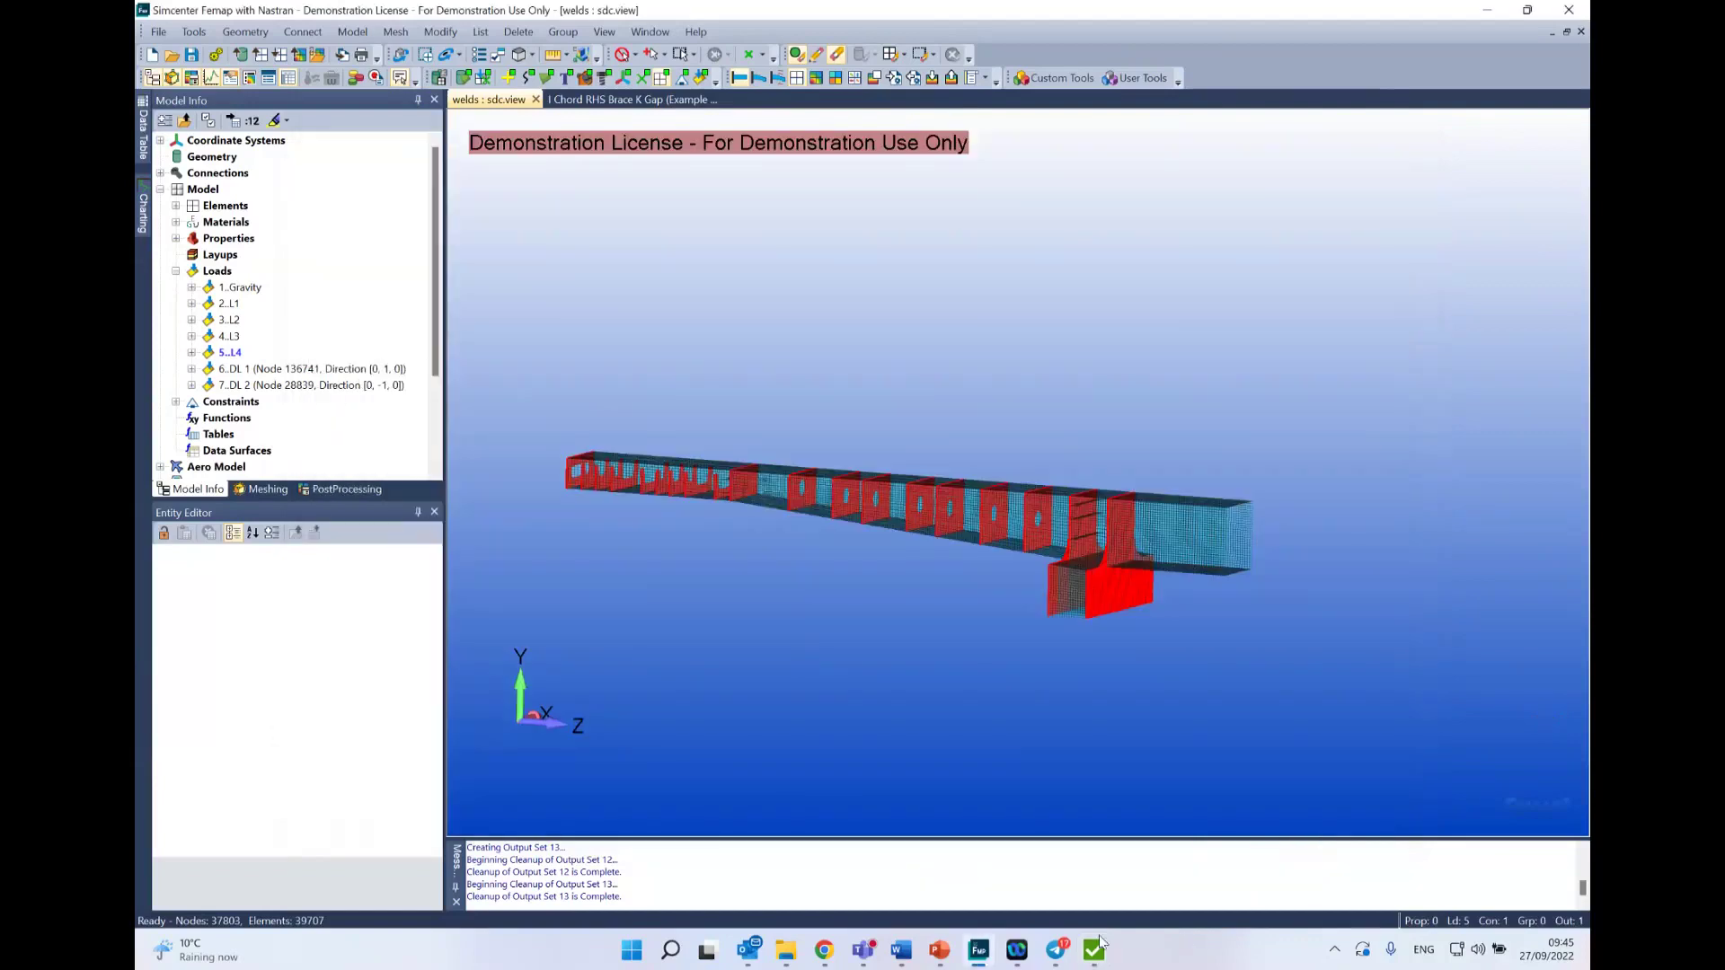
mouse_move(1104, 948)
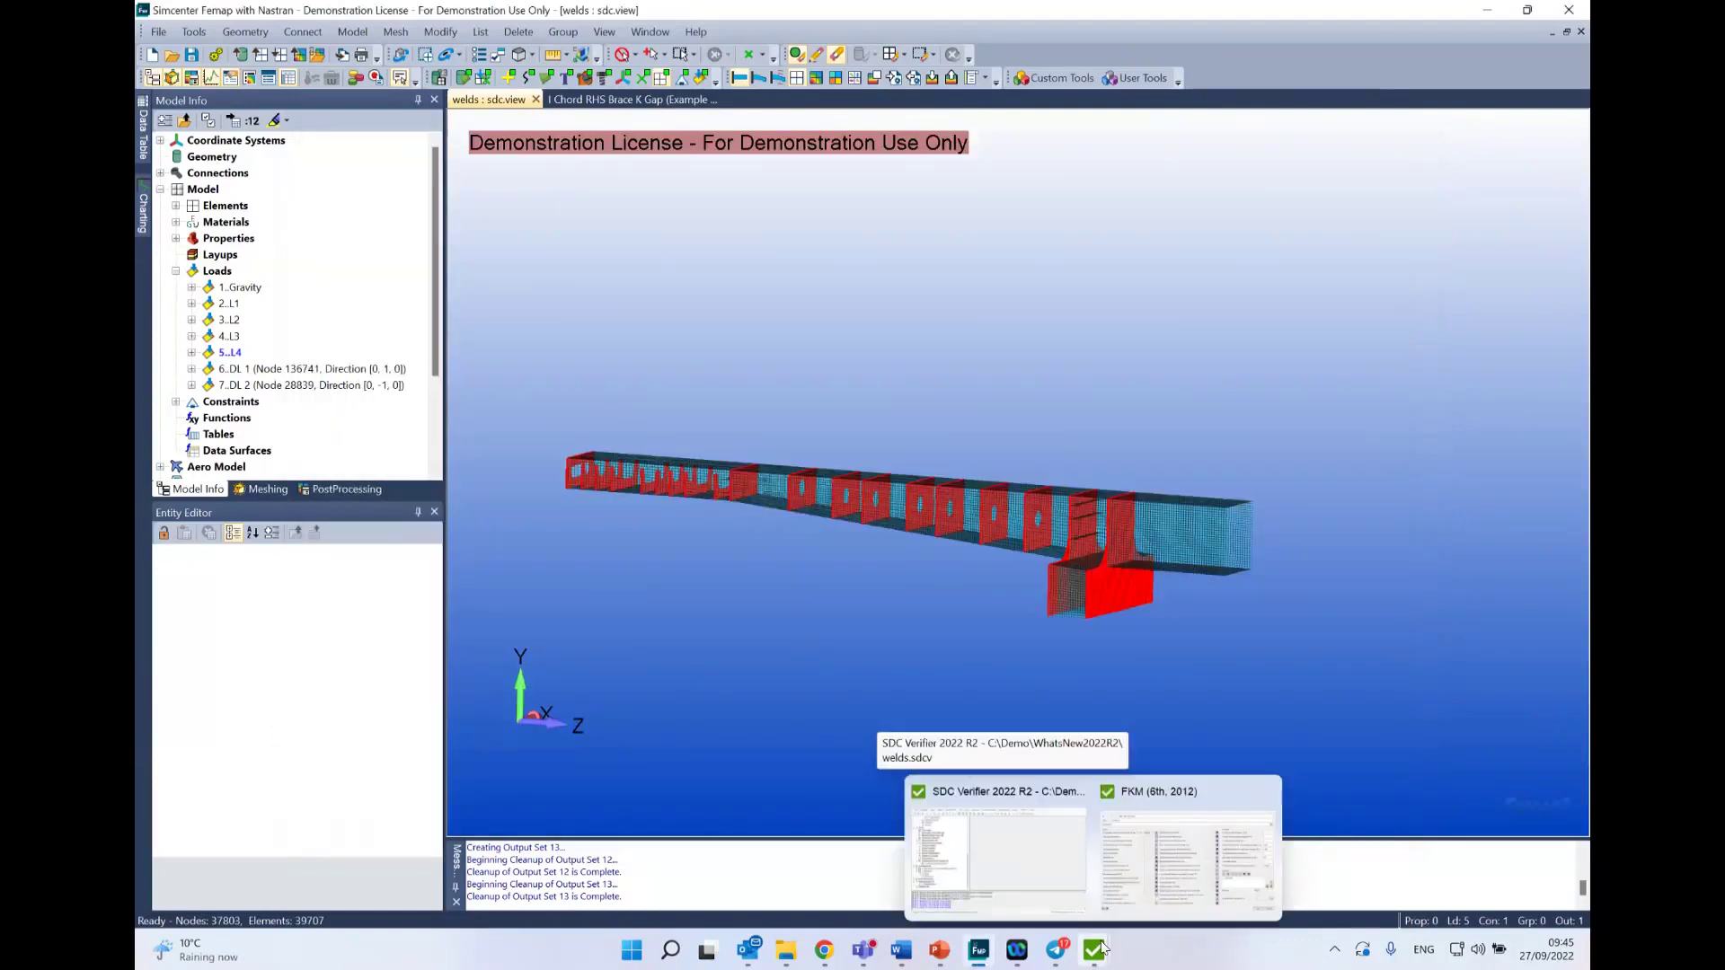
click(1196, 865)
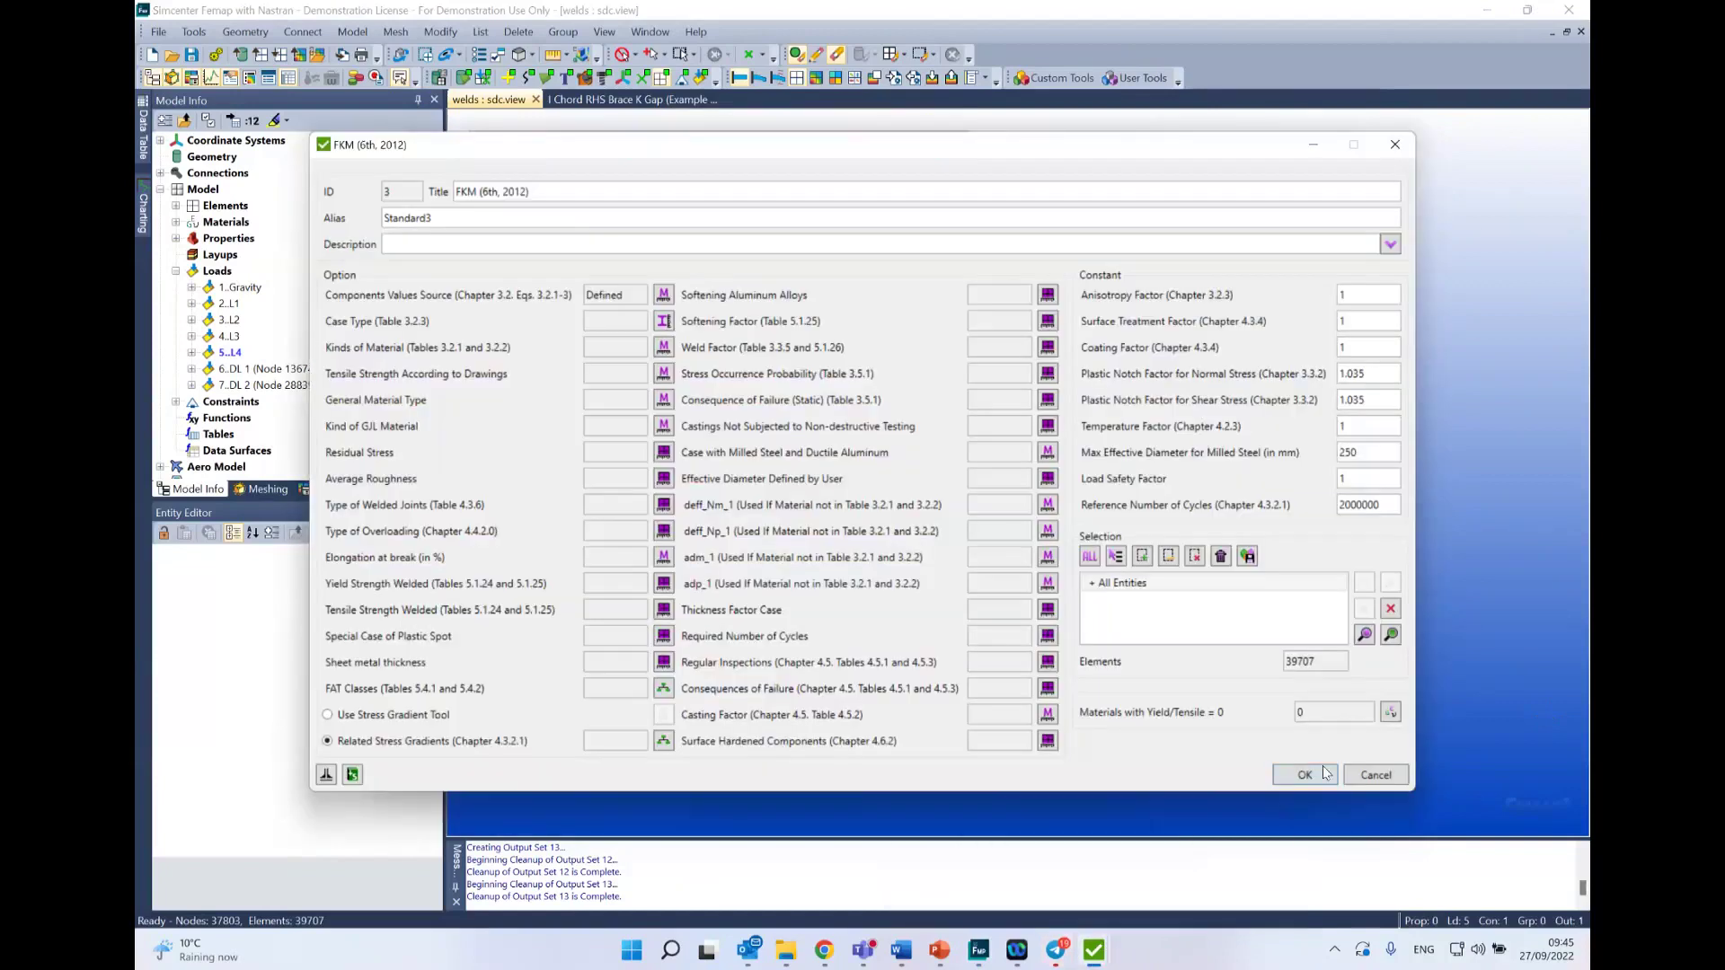
click(1377, 777)
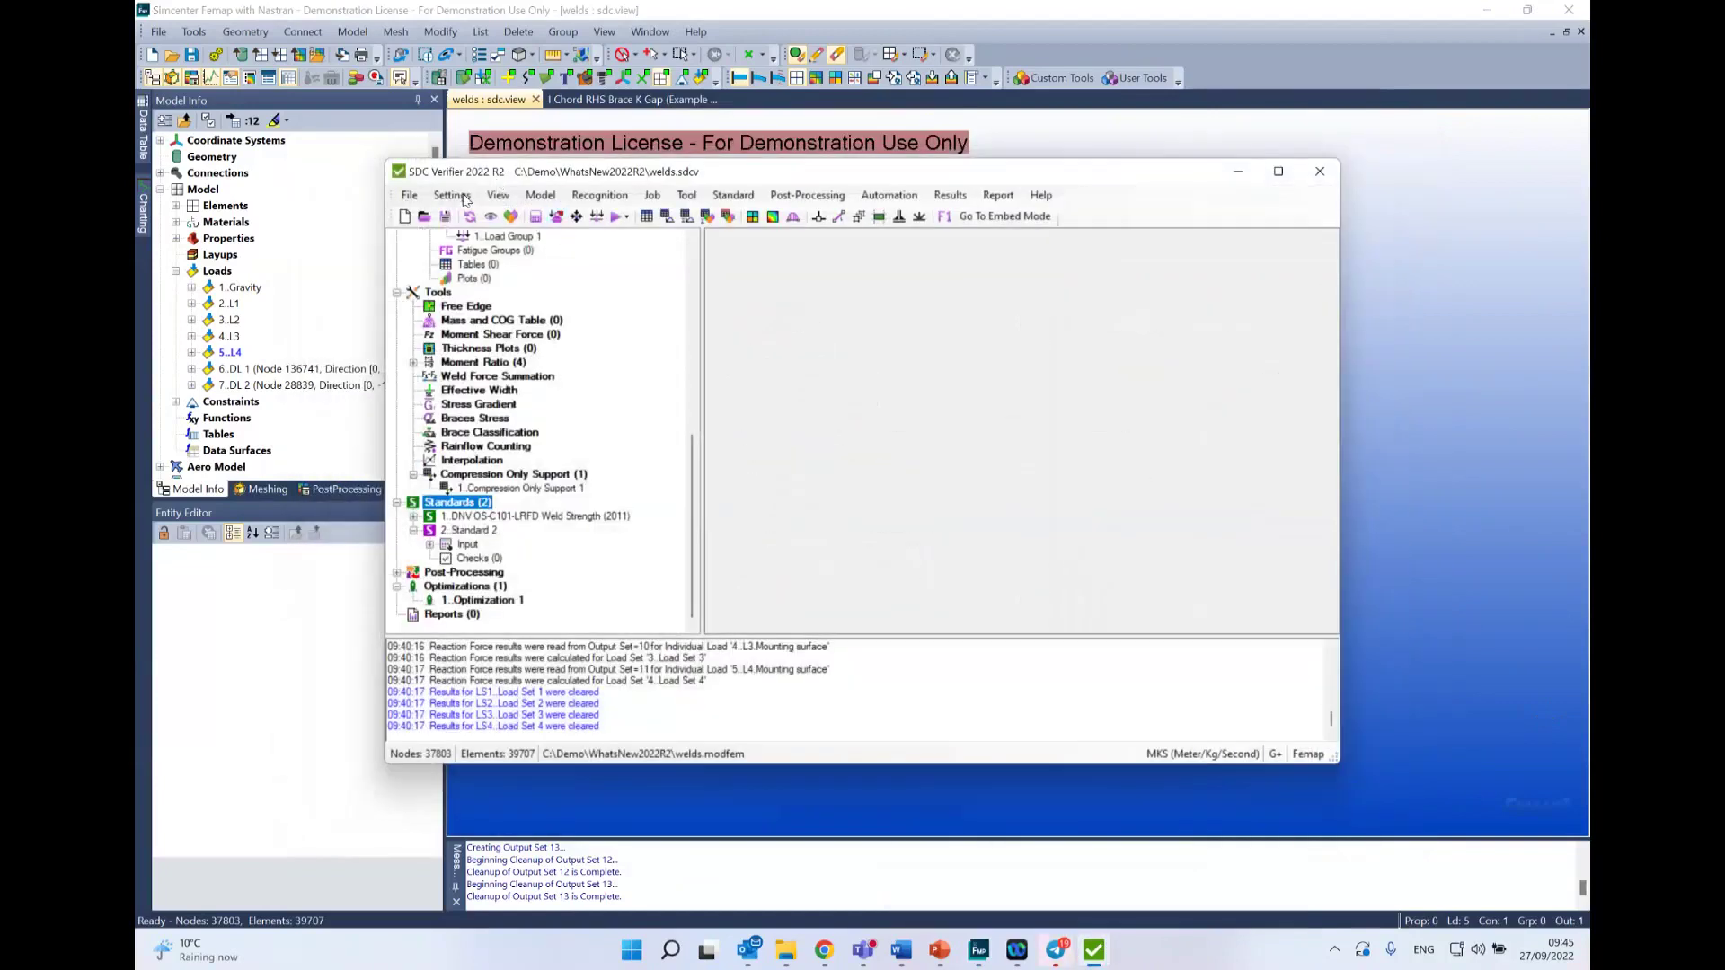
Step: Open Standard Custom Settings and review the settings for AISC 360-10 Members, Eurocode3 Connections and FKM (6th, 2012)
click(452, 195)
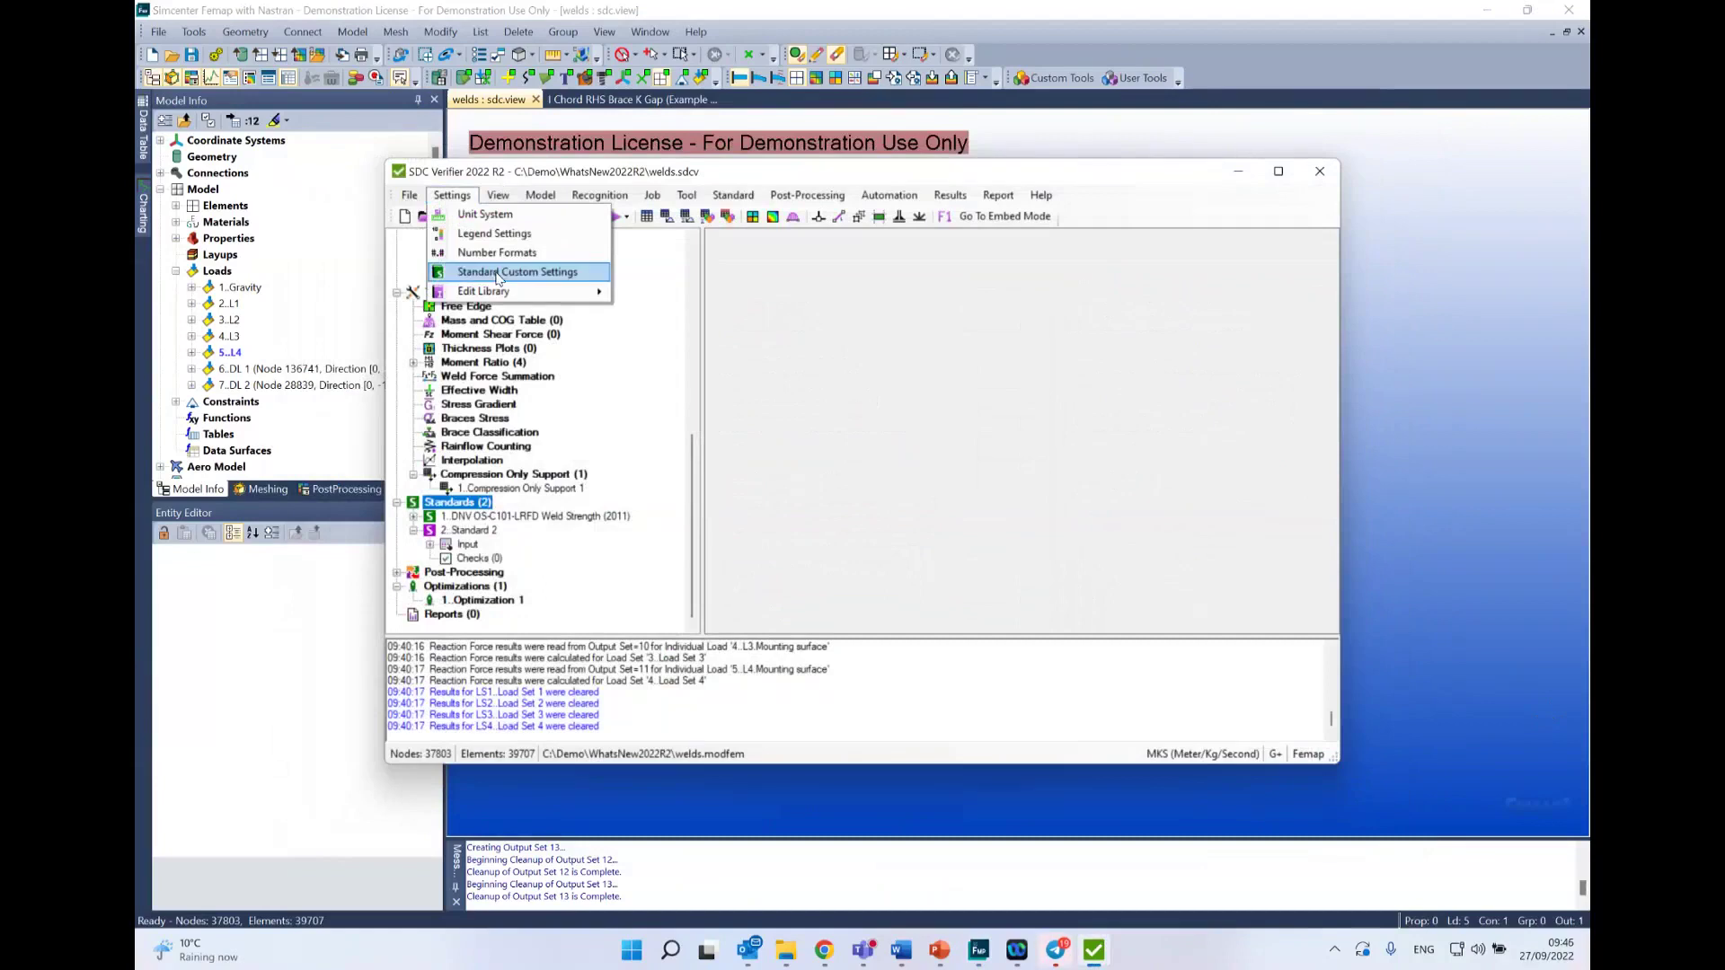
click(585, 274)
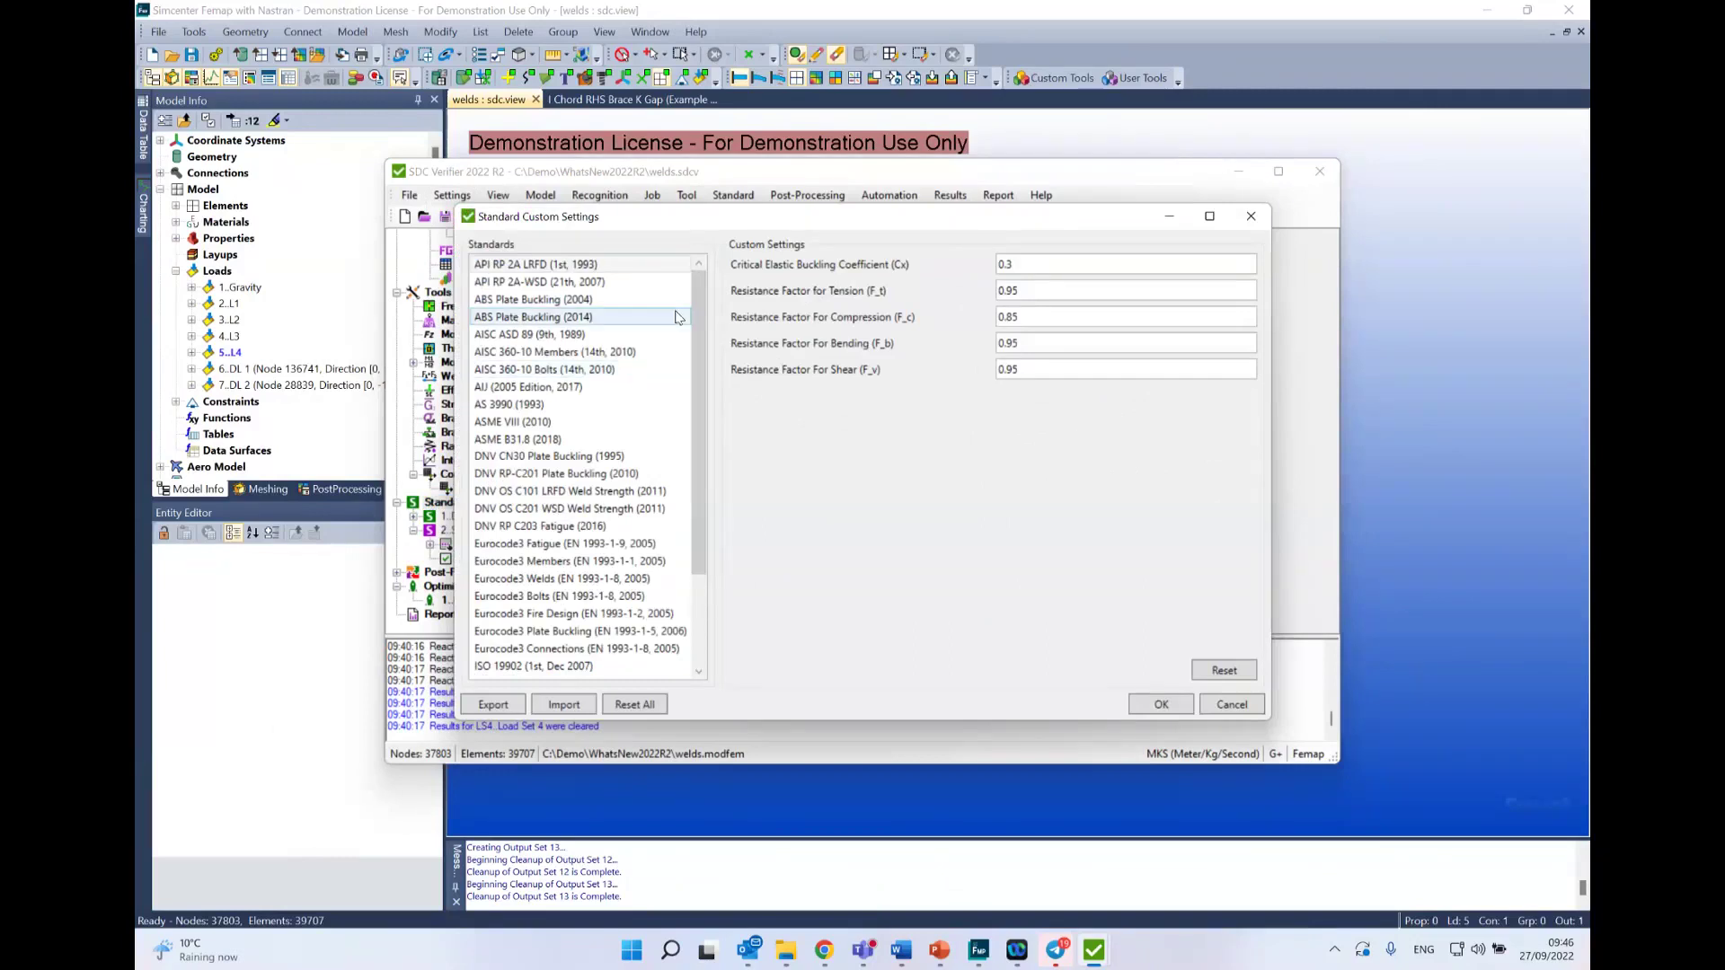
click(600, 283)
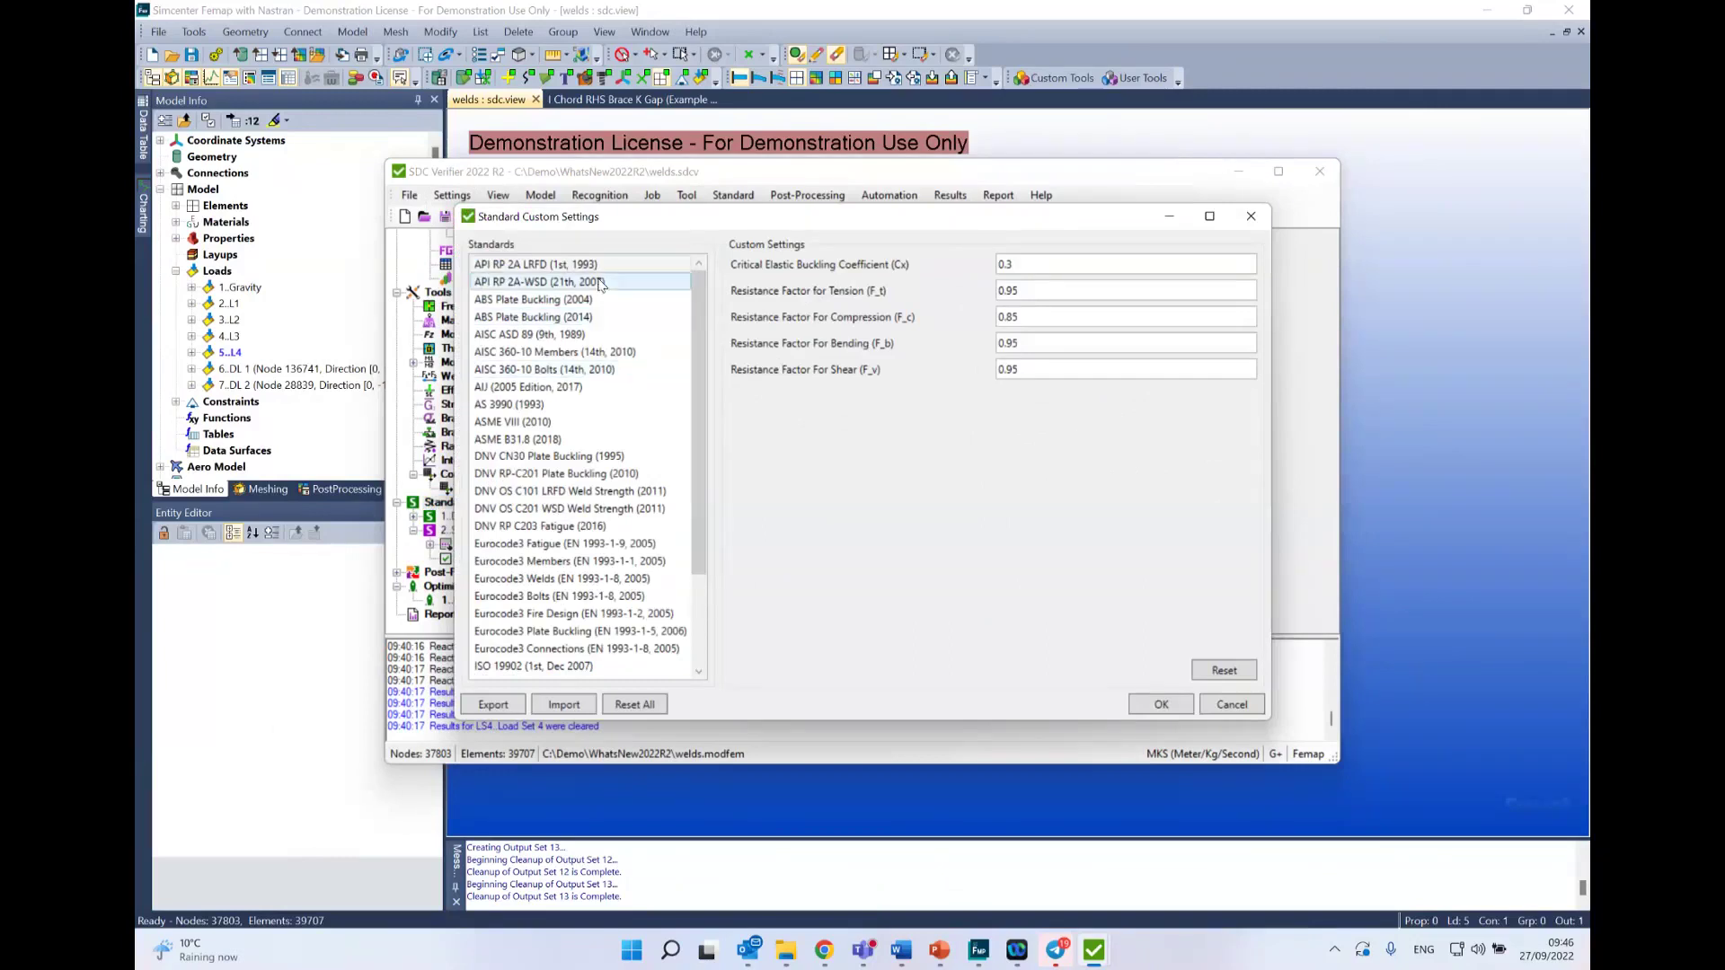
click(584, 352)
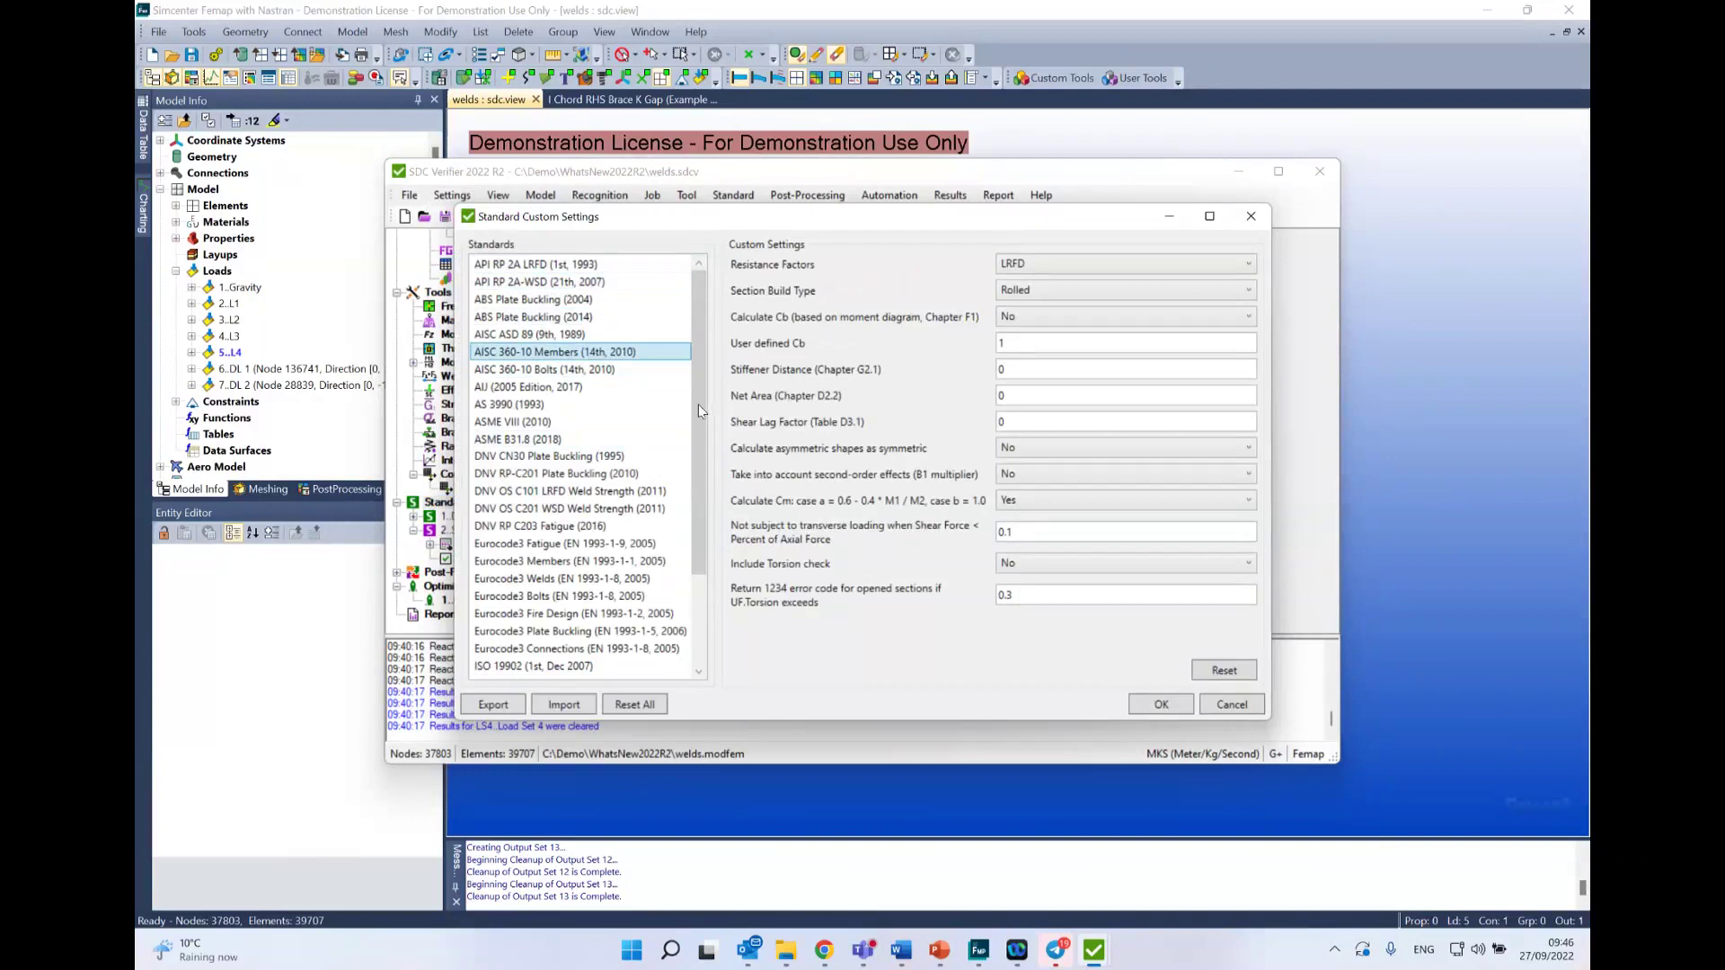
drag(698, 404, 698, 494)
click(584, 526)
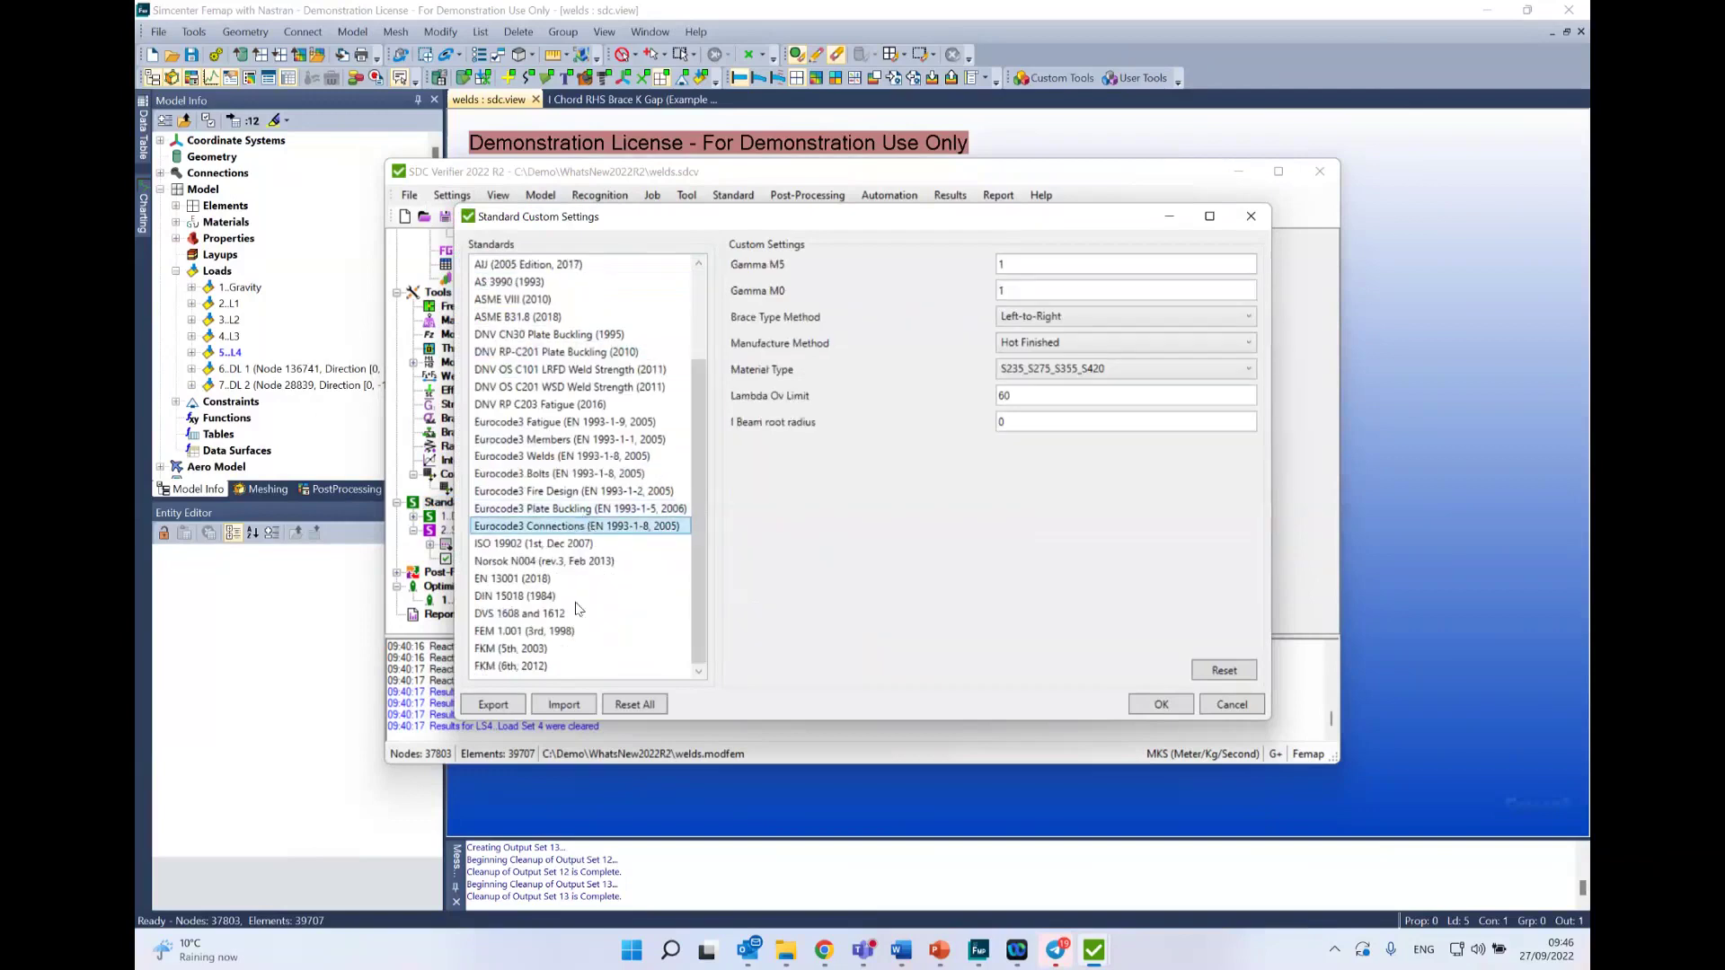
click(566, 666)
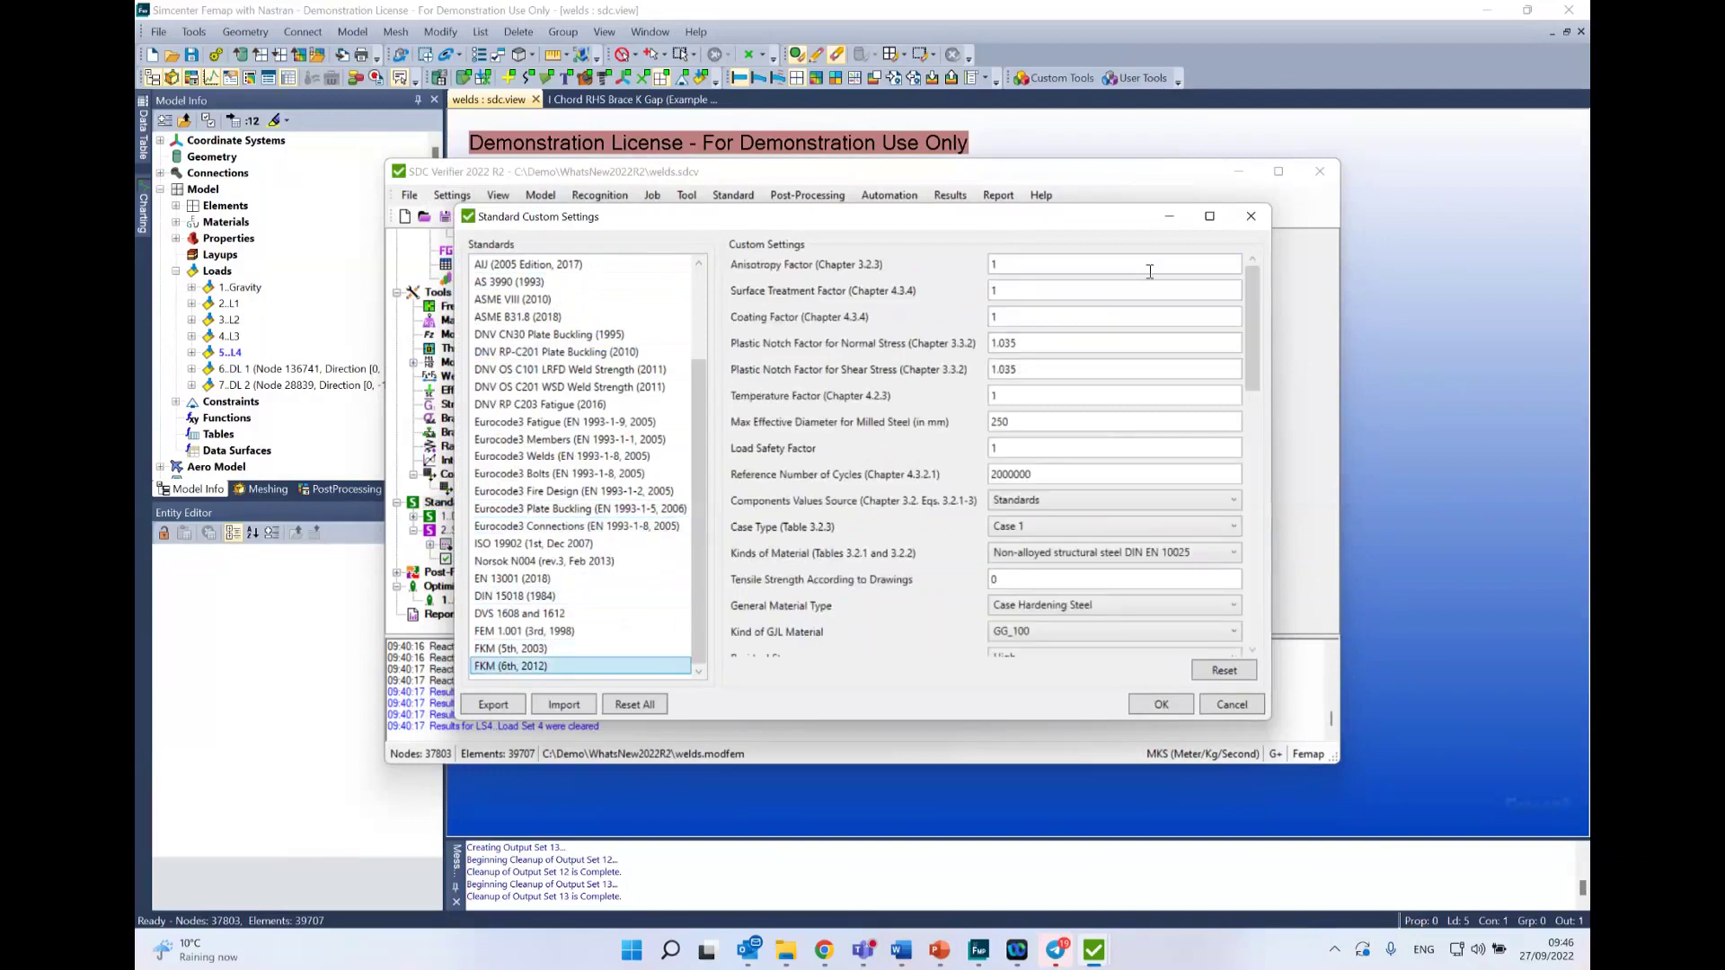
scroll(1254, 317, down, 5)
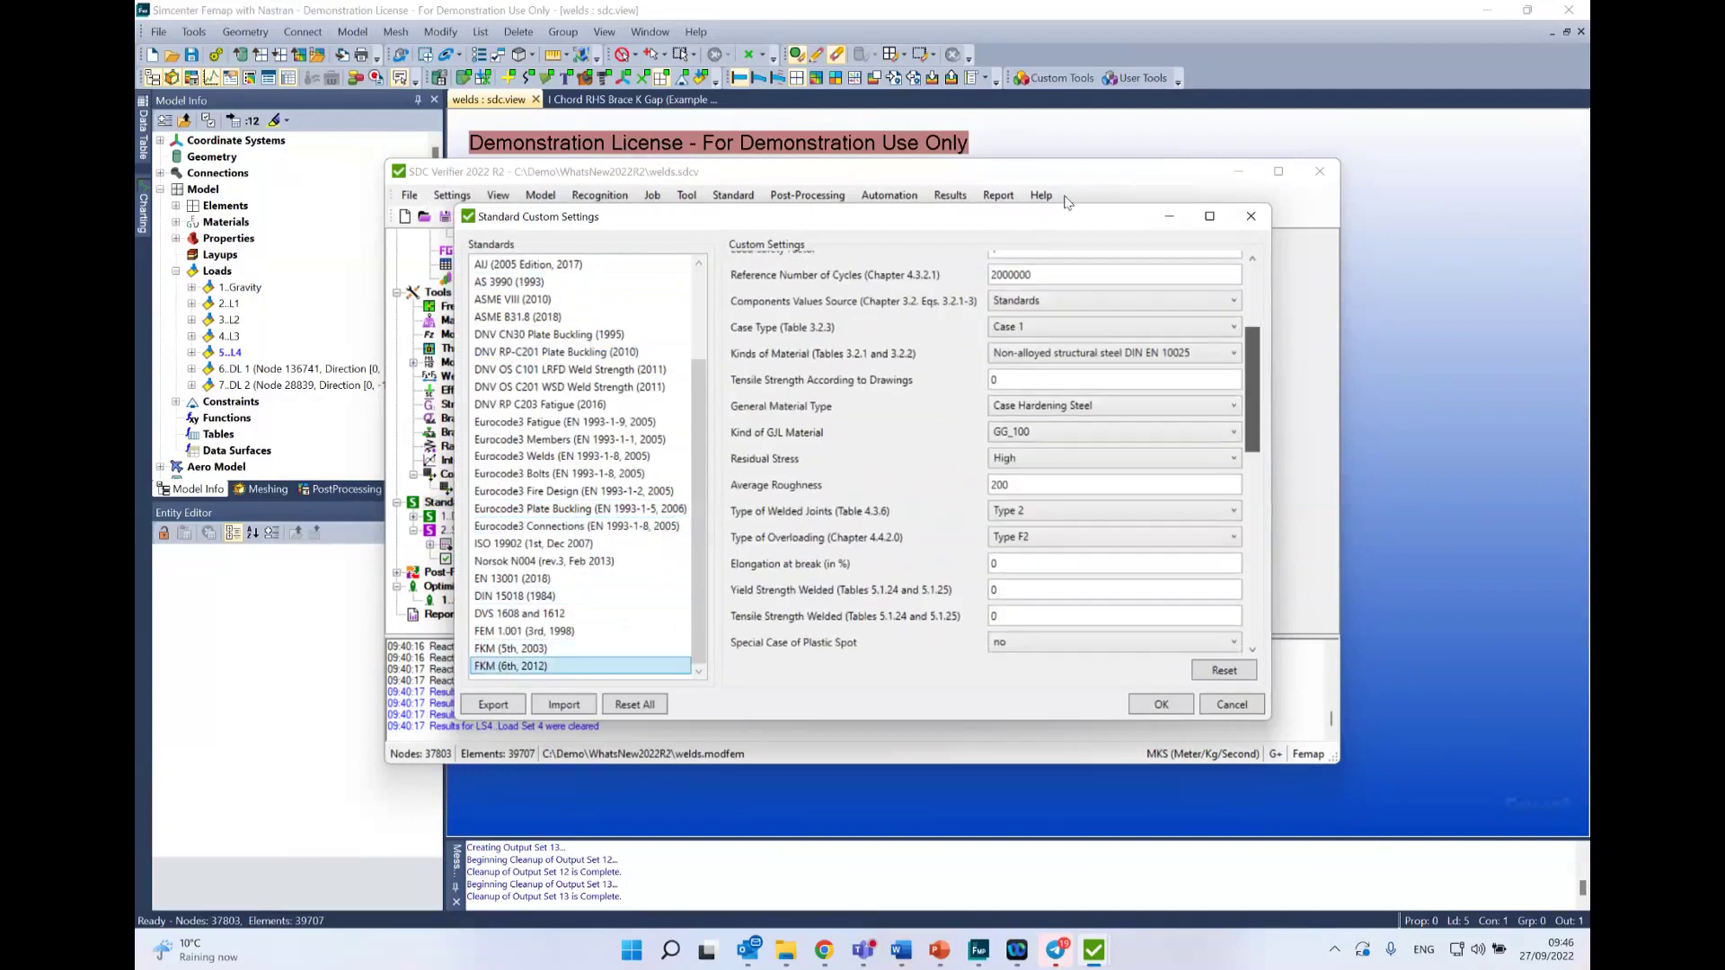
scroll(1079, 560, up, 5)
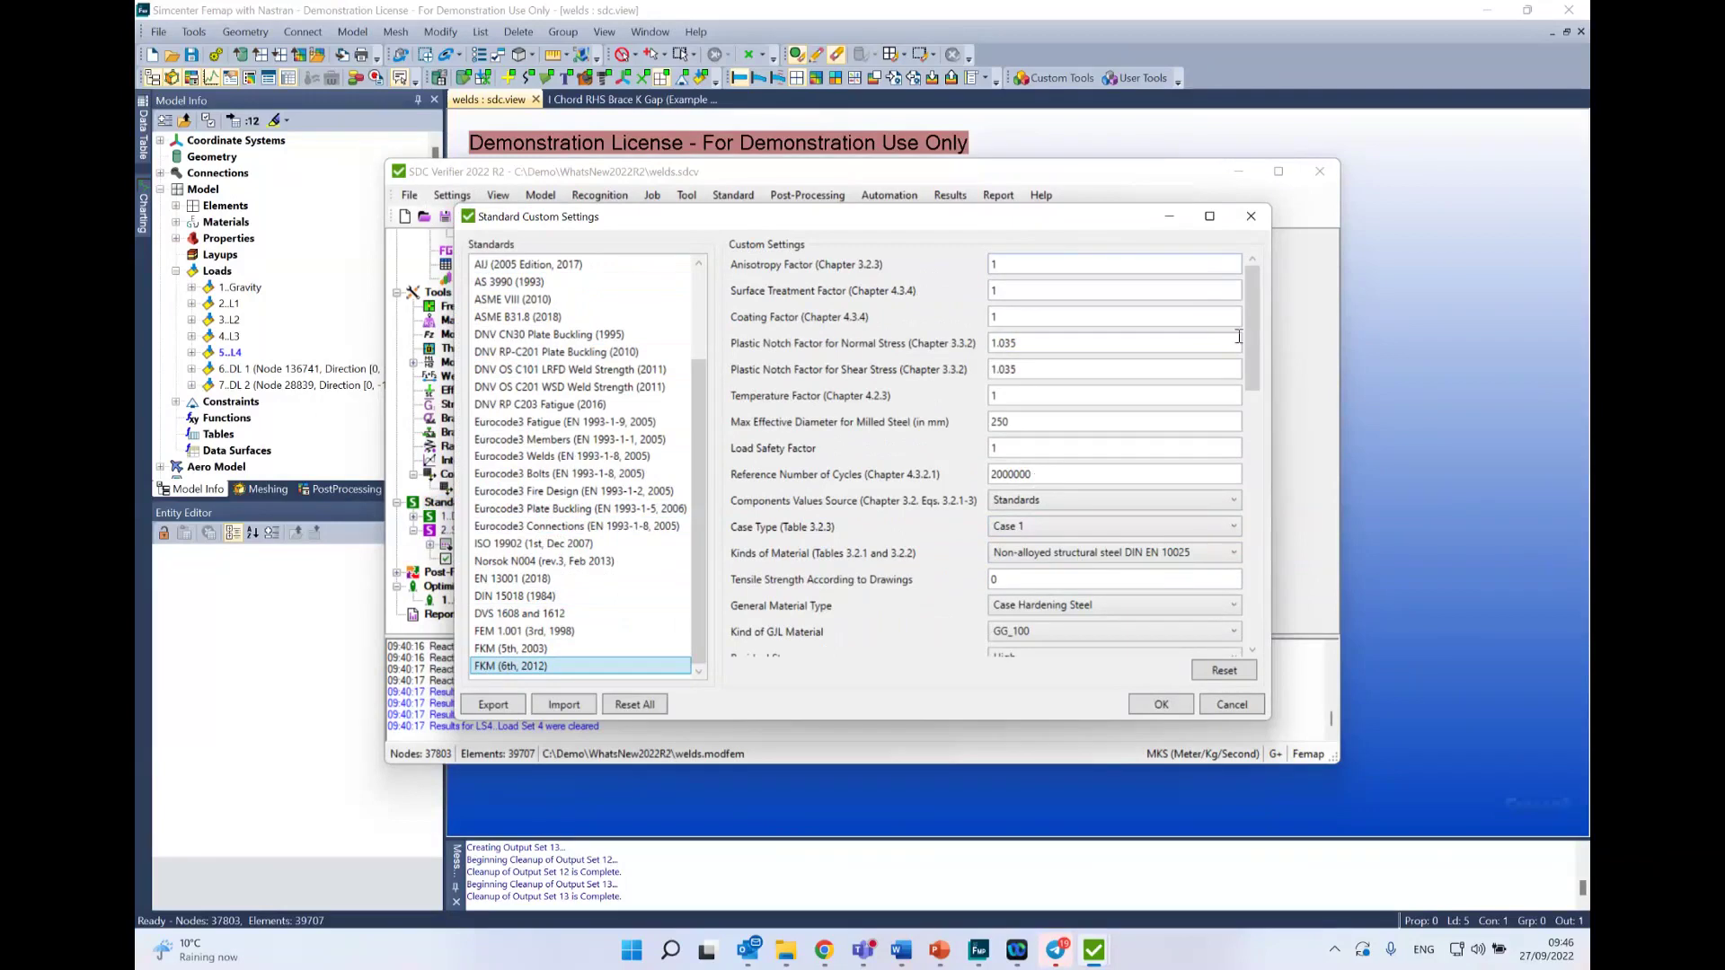
Step: Try the Thickness Factor Case options in the FKM (6th, 2012) custom settings and select Case A
drag(1258, 330, 1258, 582)
click(1034, 492)
click(1026, 523)
click(1049, 493)
click(1045, 512)
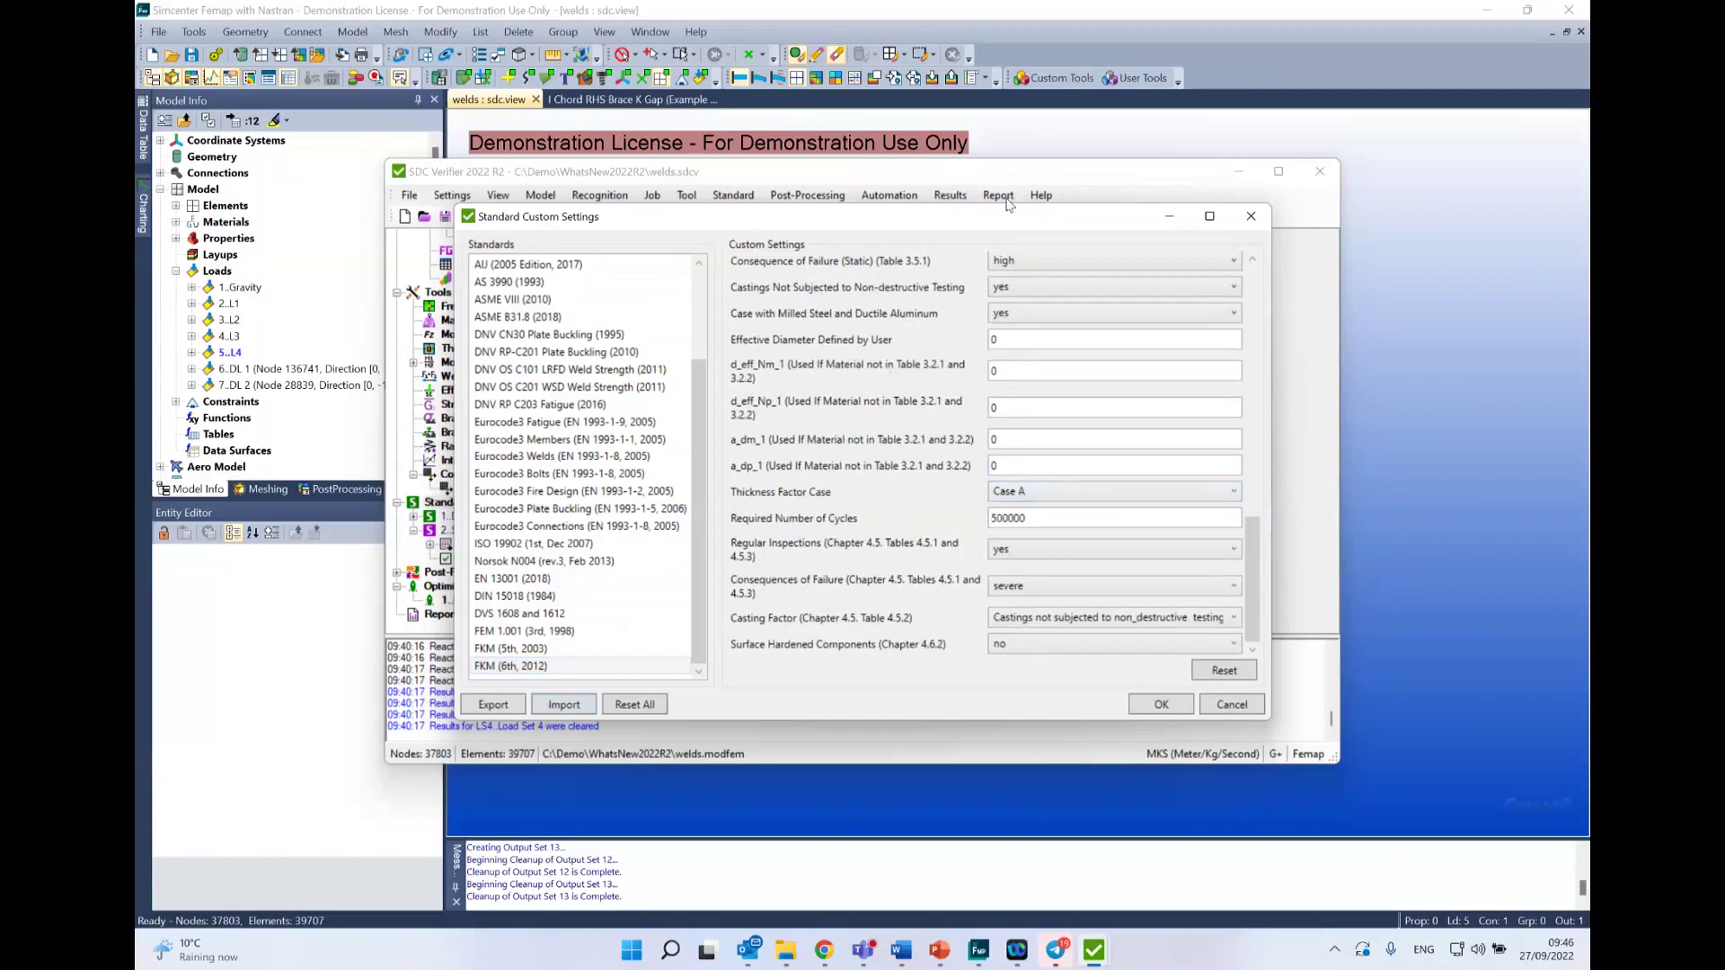
Step: View the custom settings' export standards selection and import file dialog, and close everything without saving
click(505, 708)
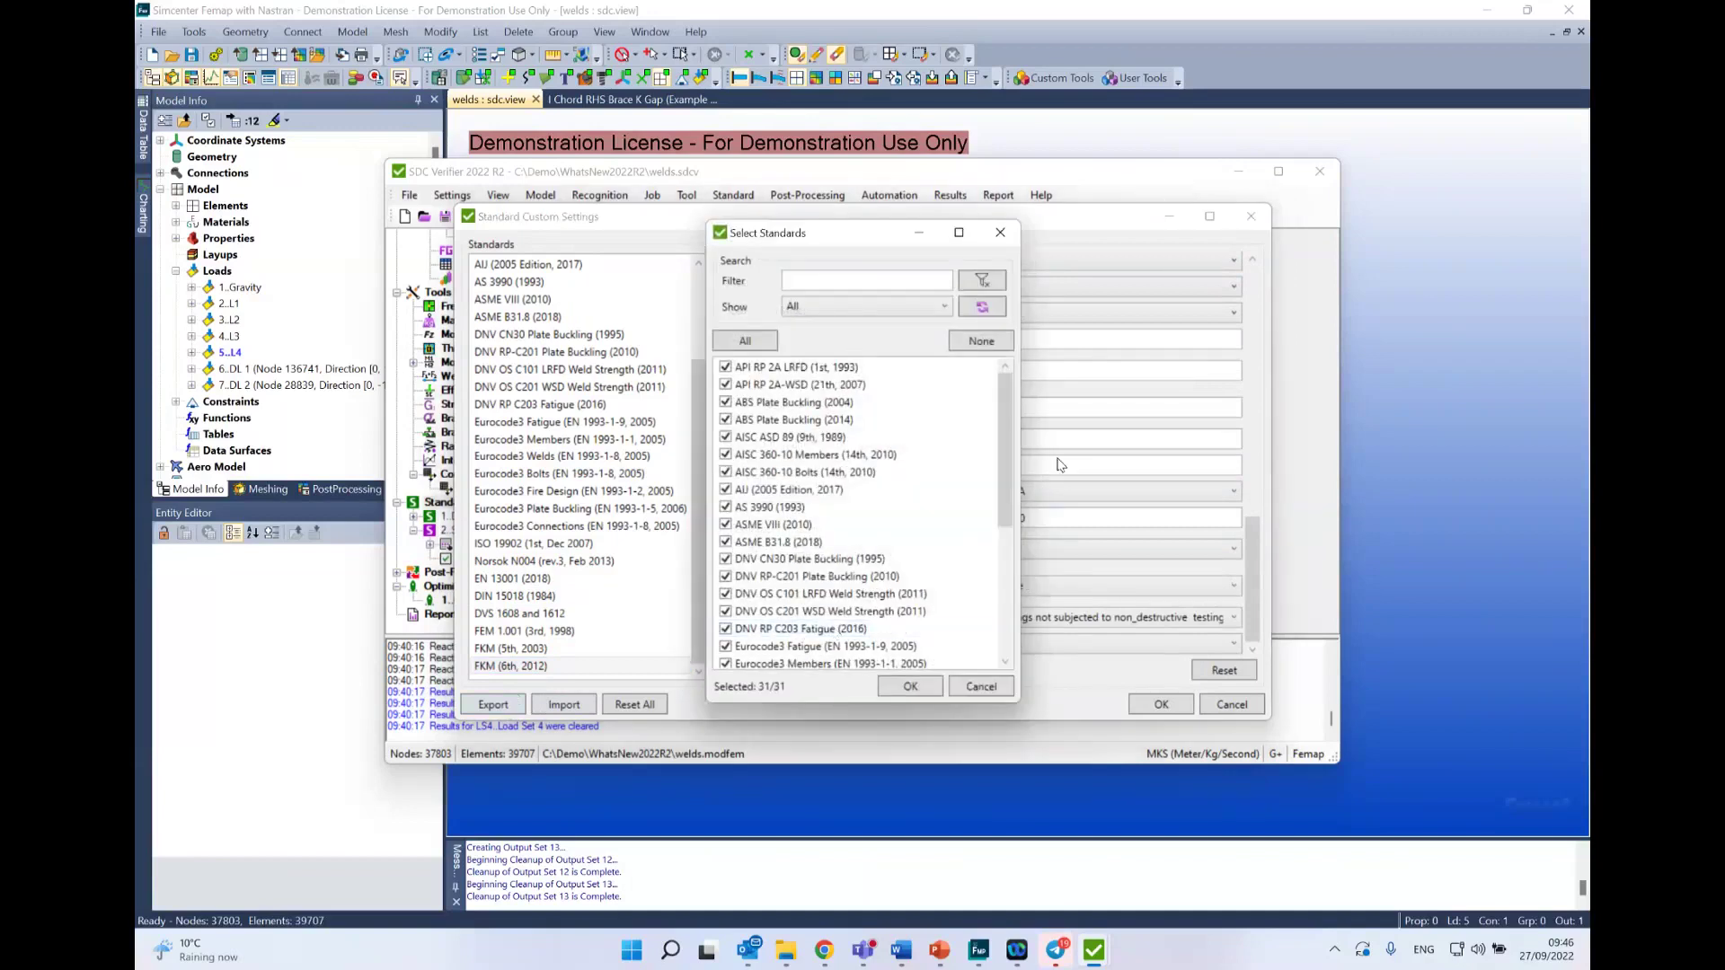
click(982, 687)
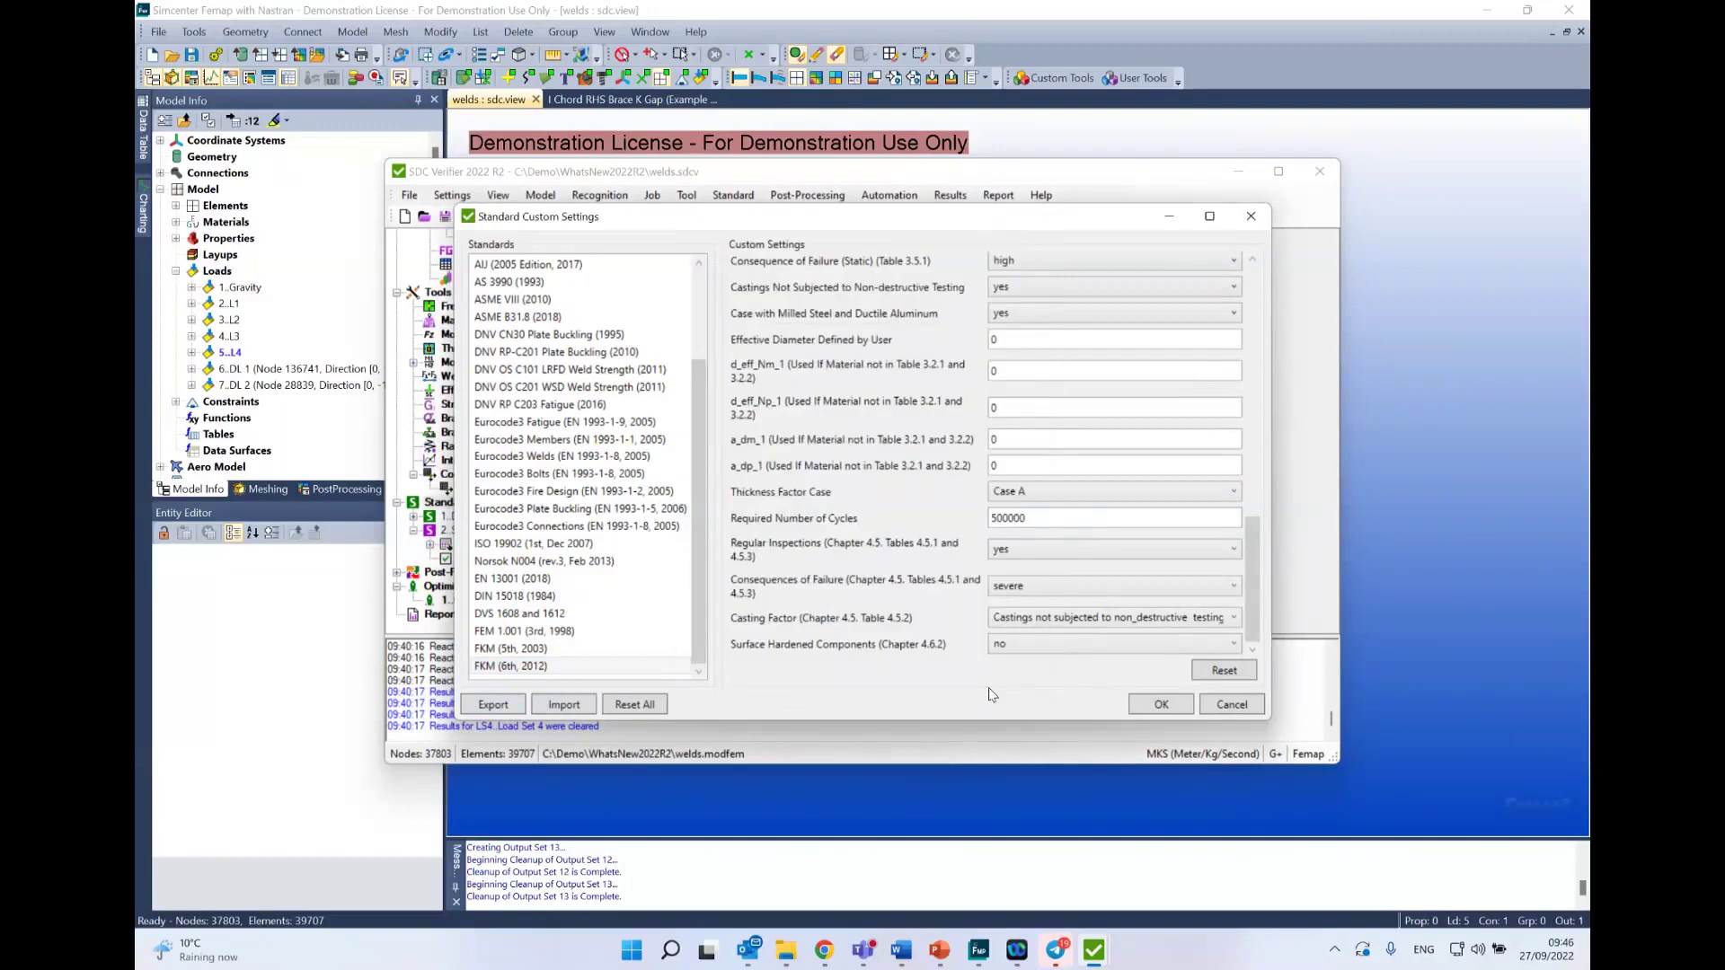
click(569, 703)
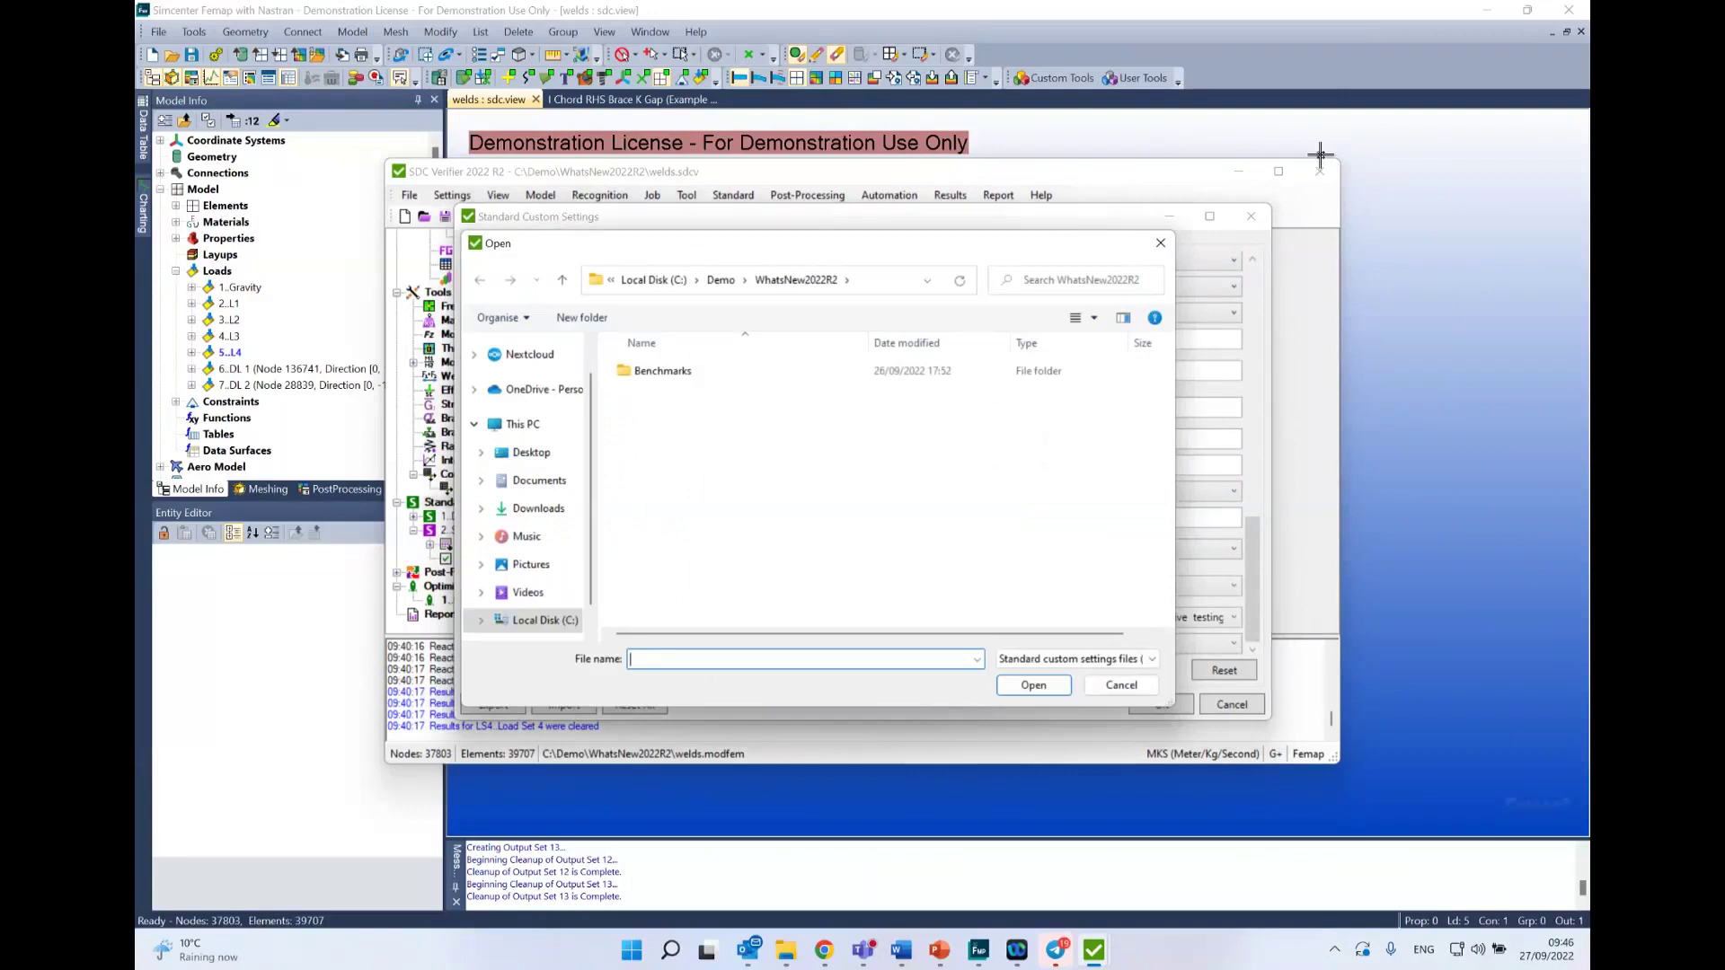
click(1161, 243)
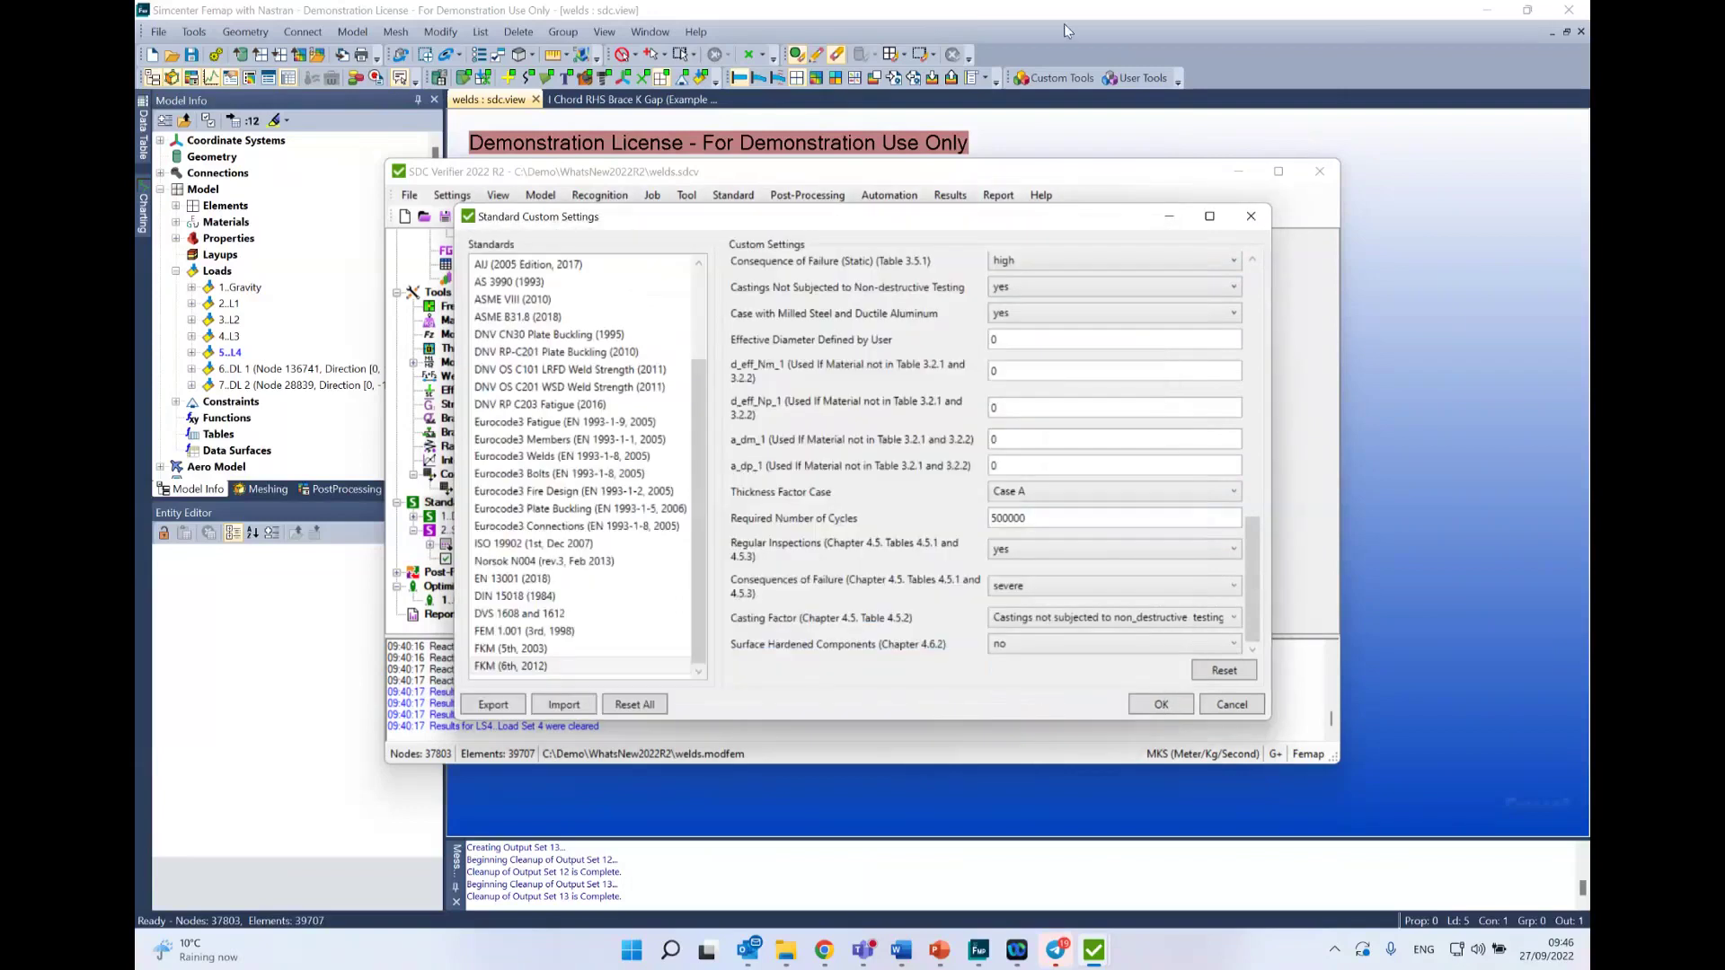
click(1226, 708)
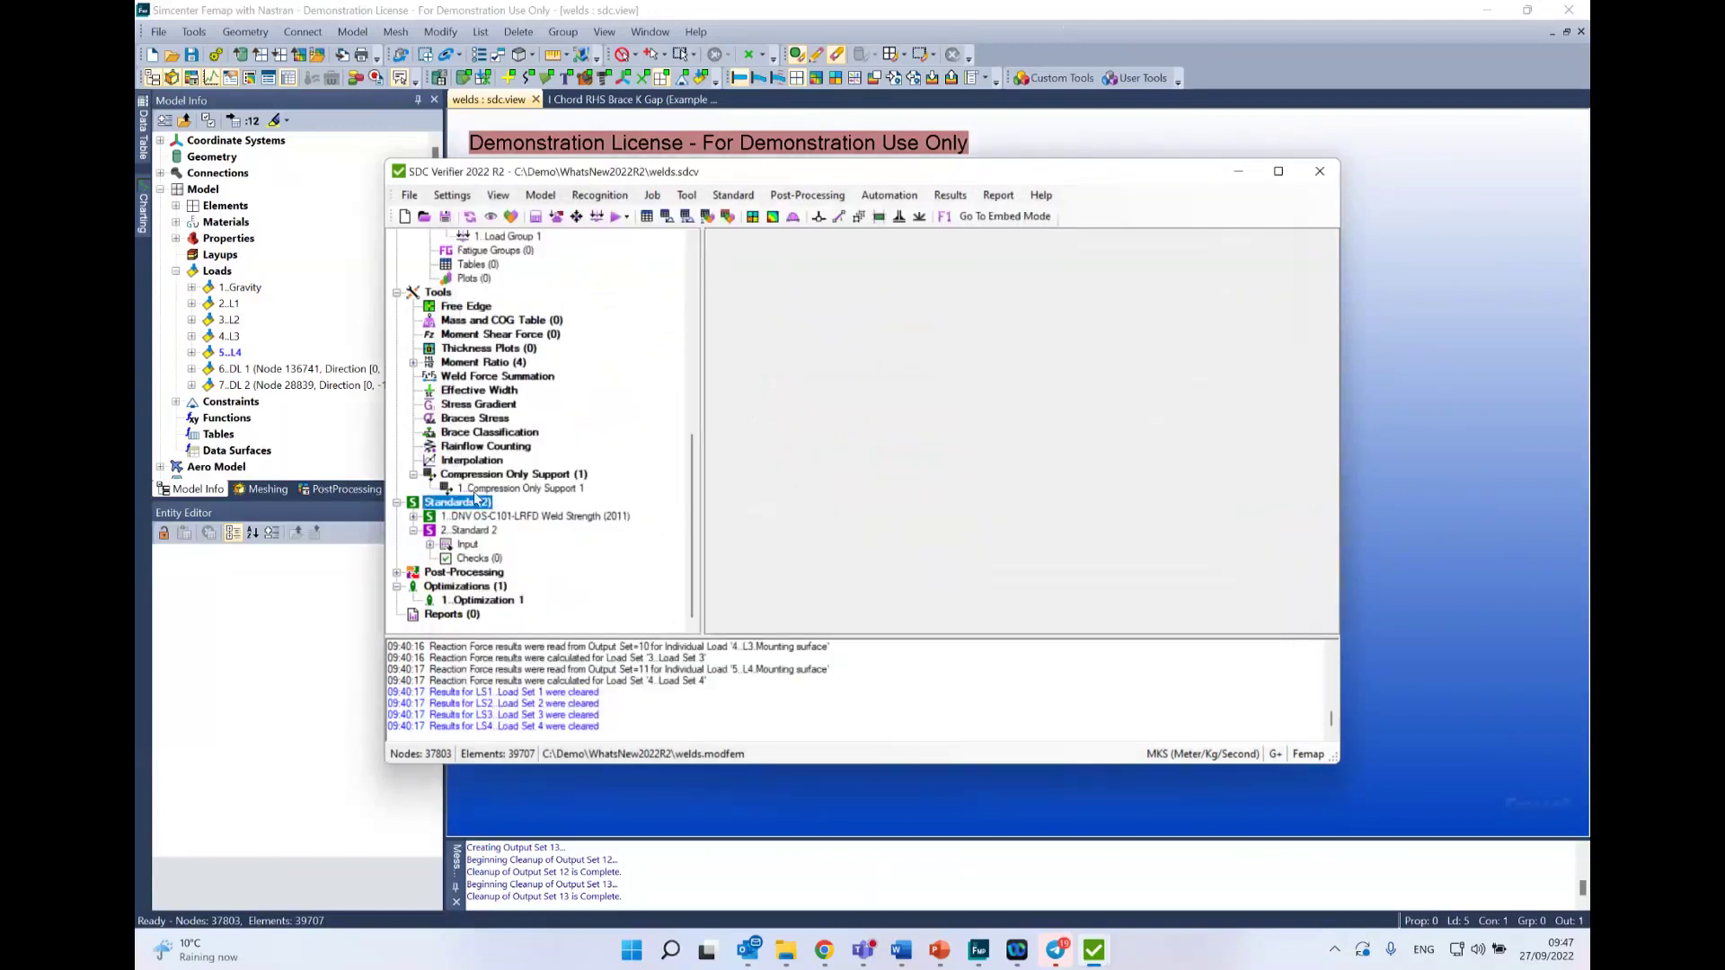
Step: Start adding an FKM (6th, 2012) standard and overwrite its values with the standard custom settings
right_click(476, 503)
mouse_move(629, 509)
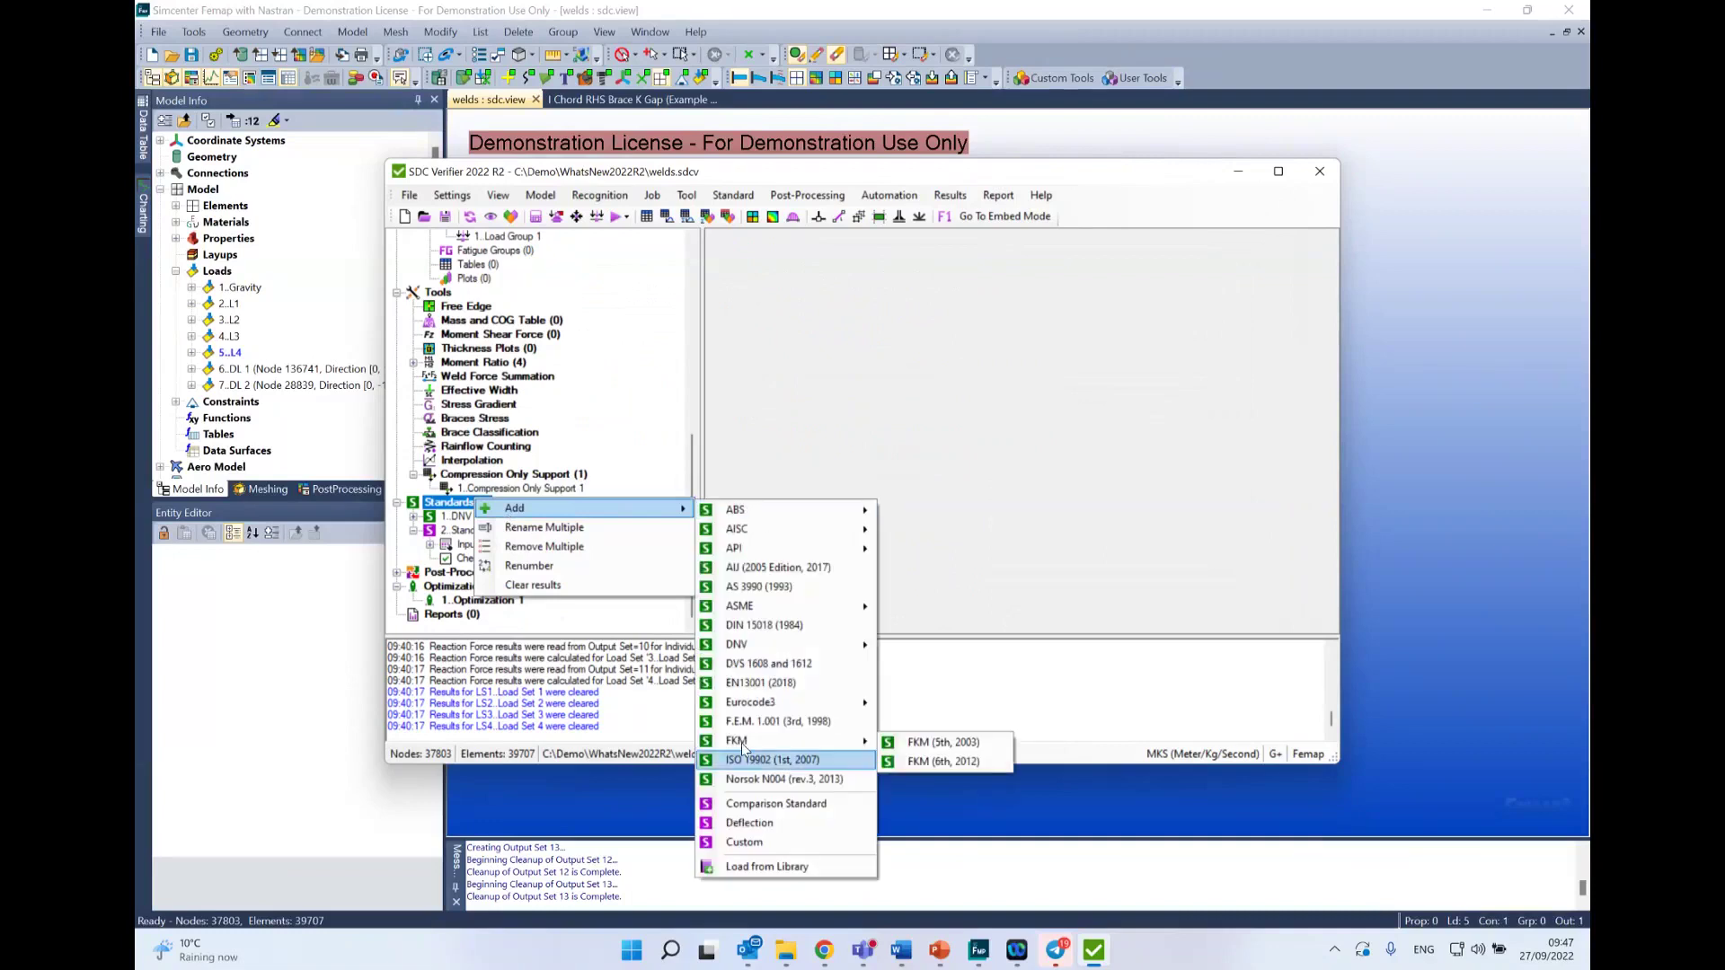
click(914, 766)
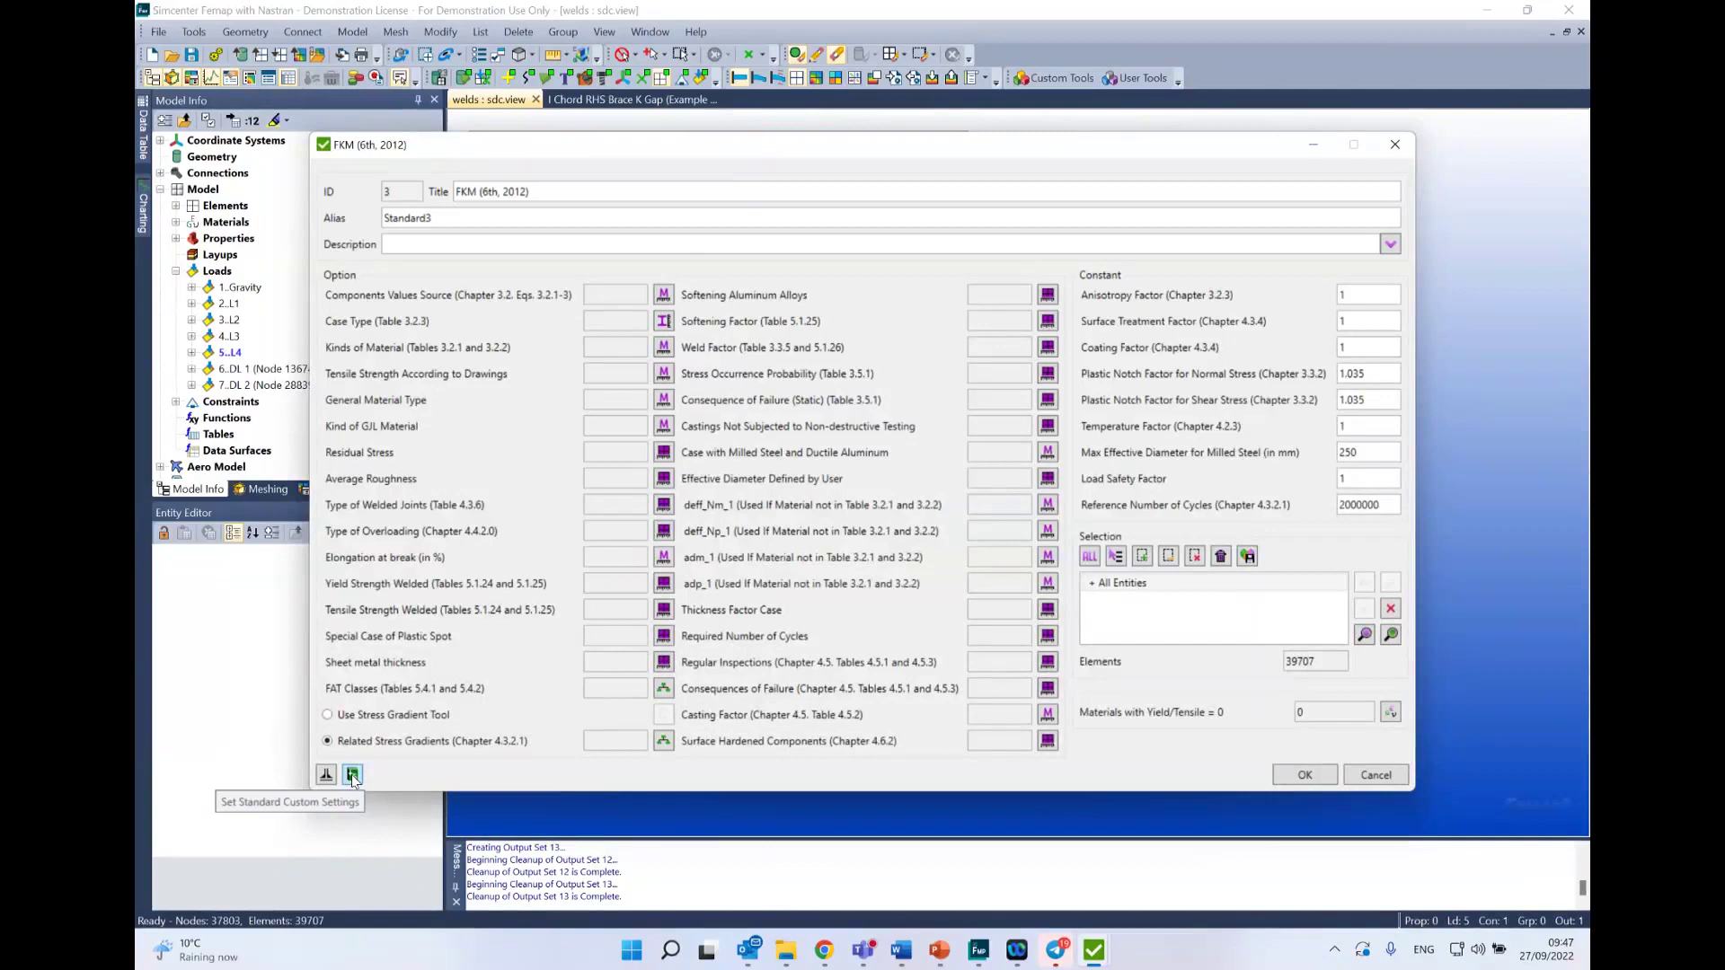
click(352, 775)
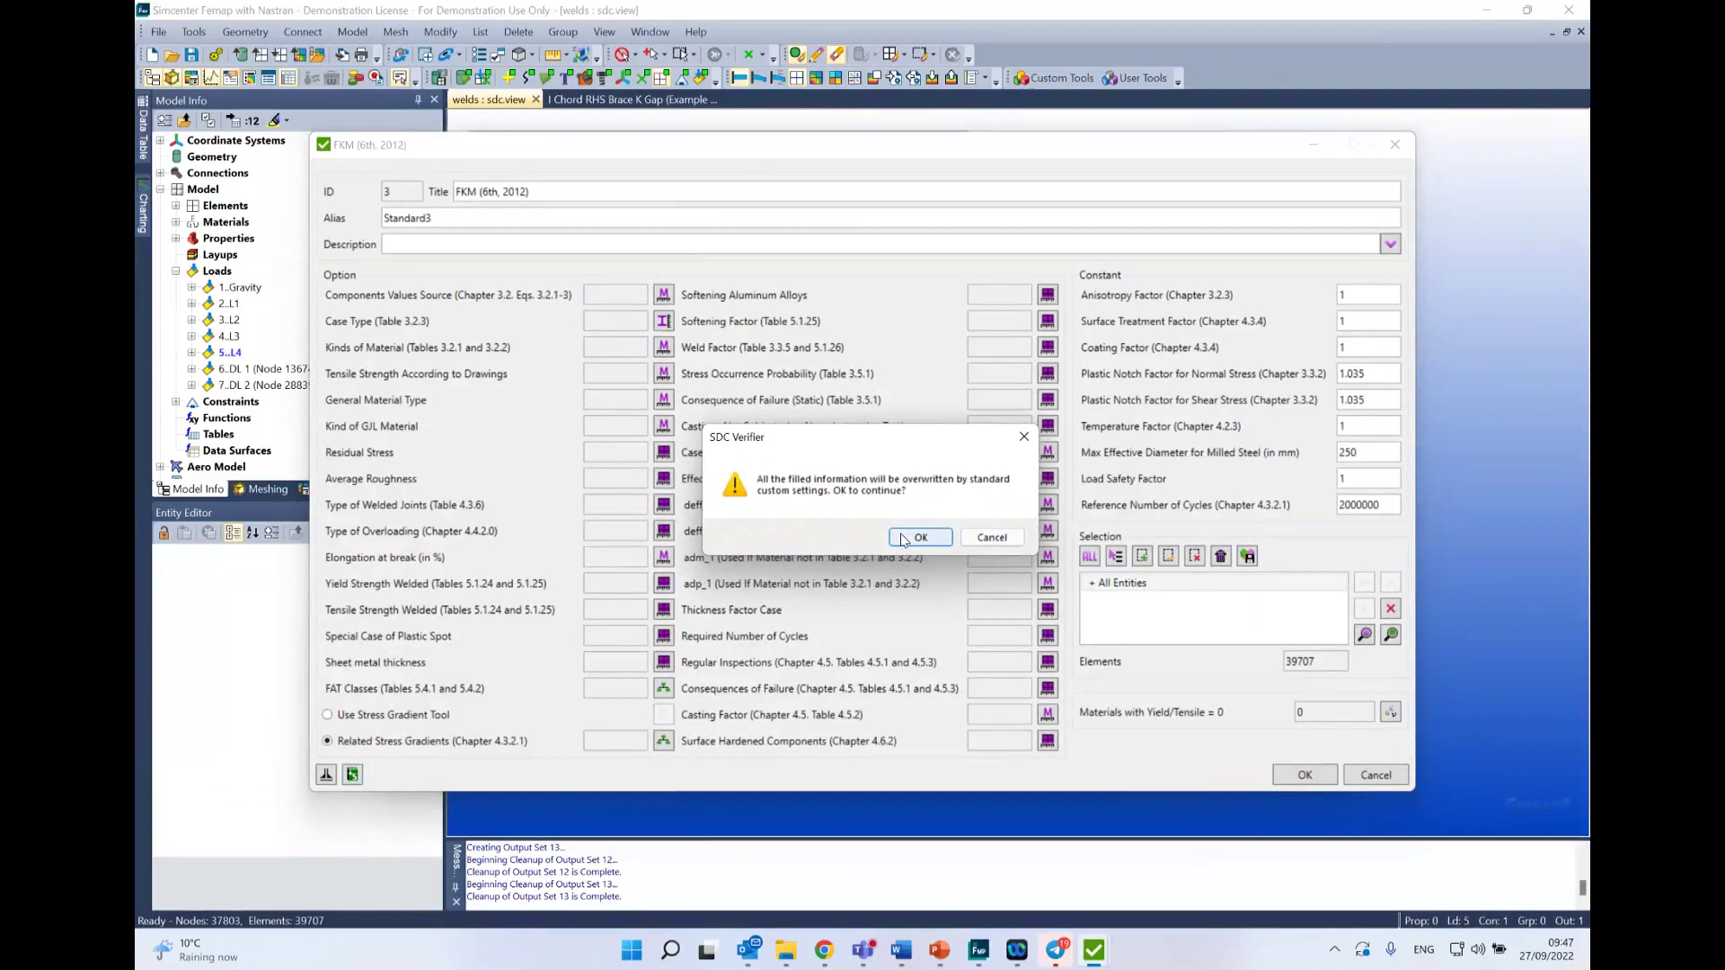
click(903, 539)
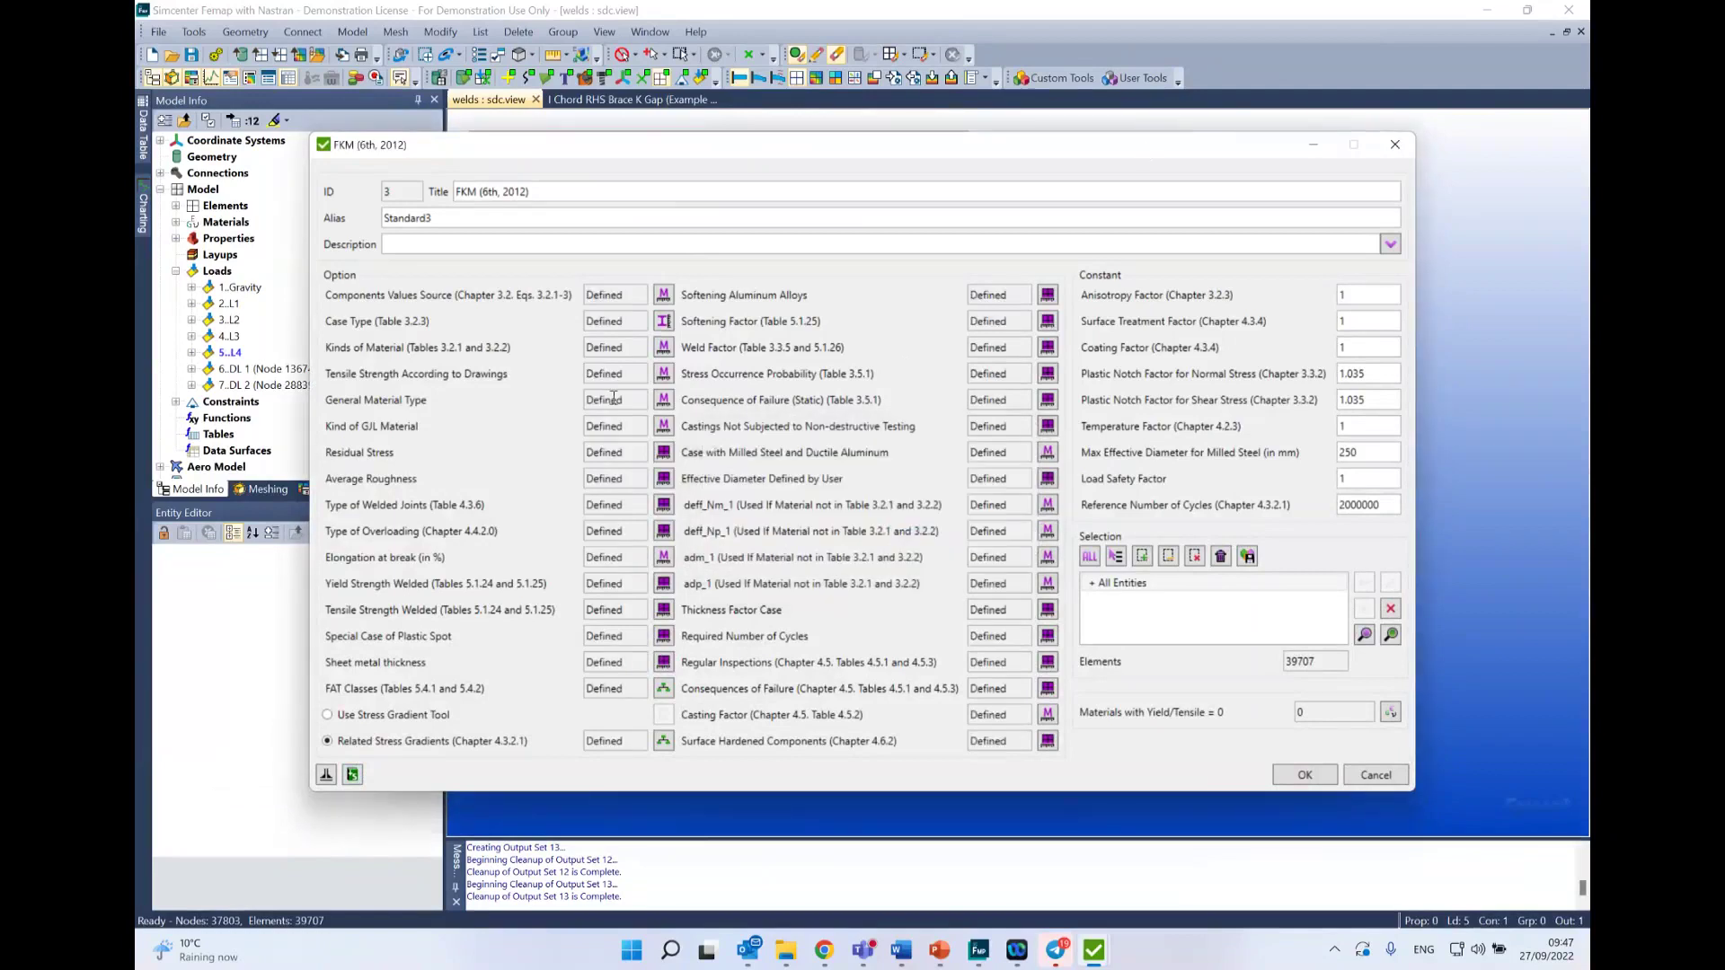
Step: Inspect the Kinds of Material values of the FKM (6th, 2012) standard and cancel adding the standard
click(663, 348)
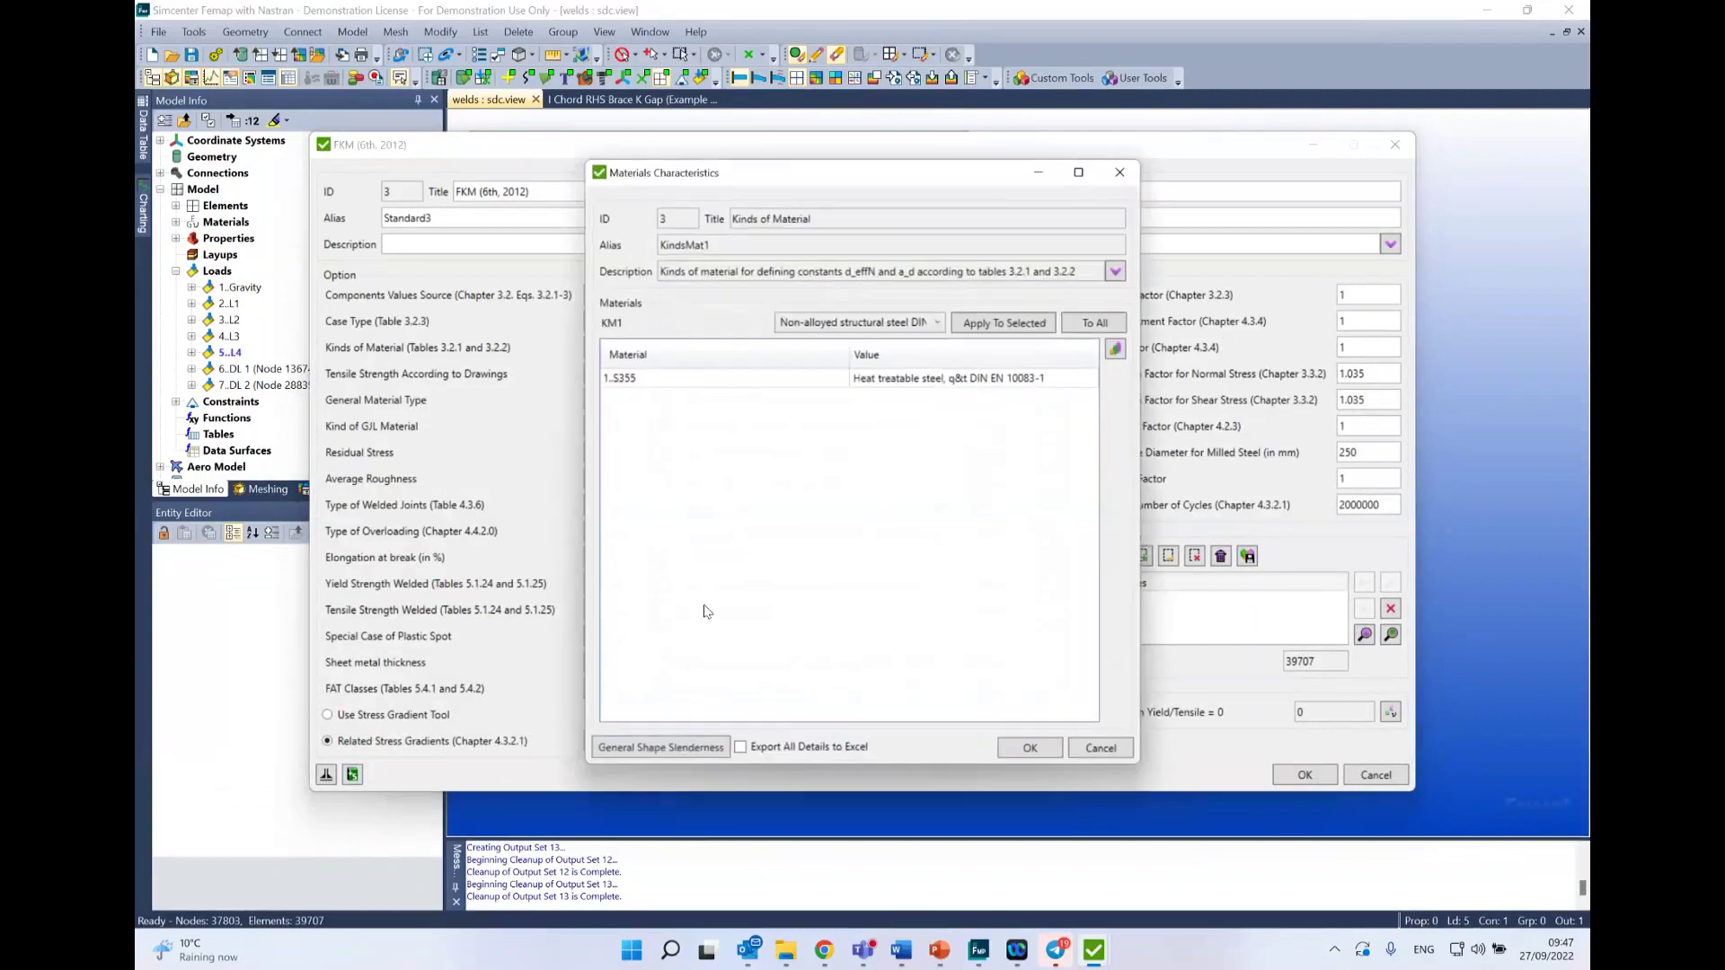
click(1119, 173)
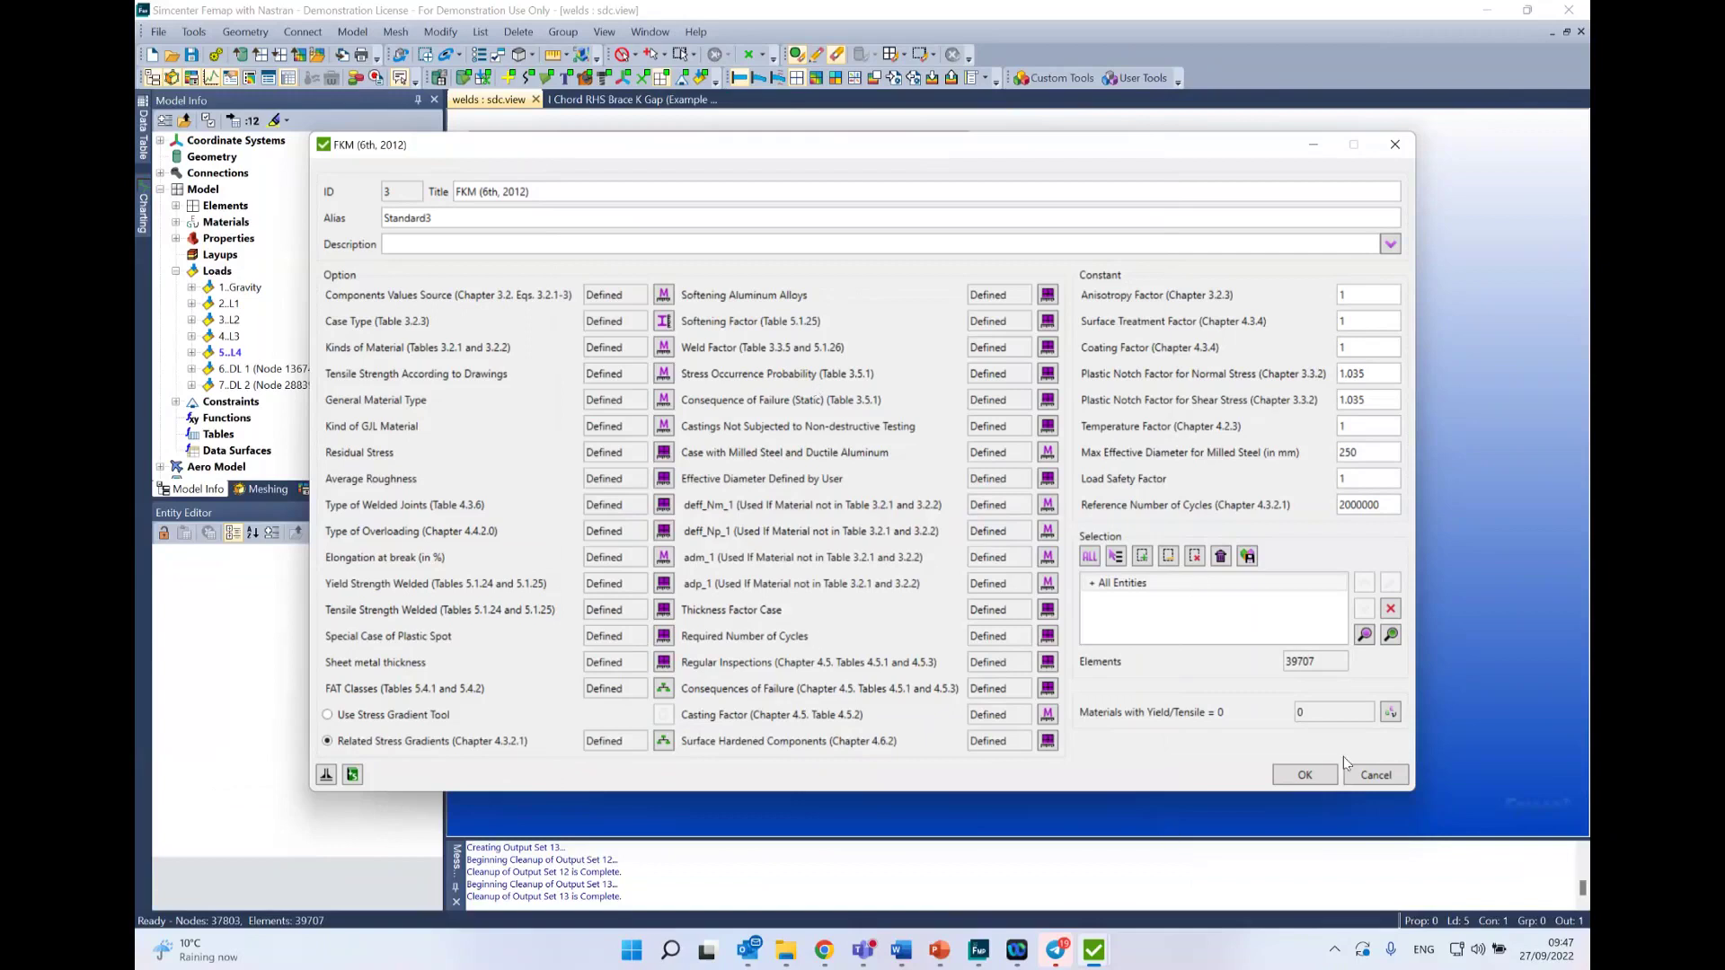
click(1371, 775)
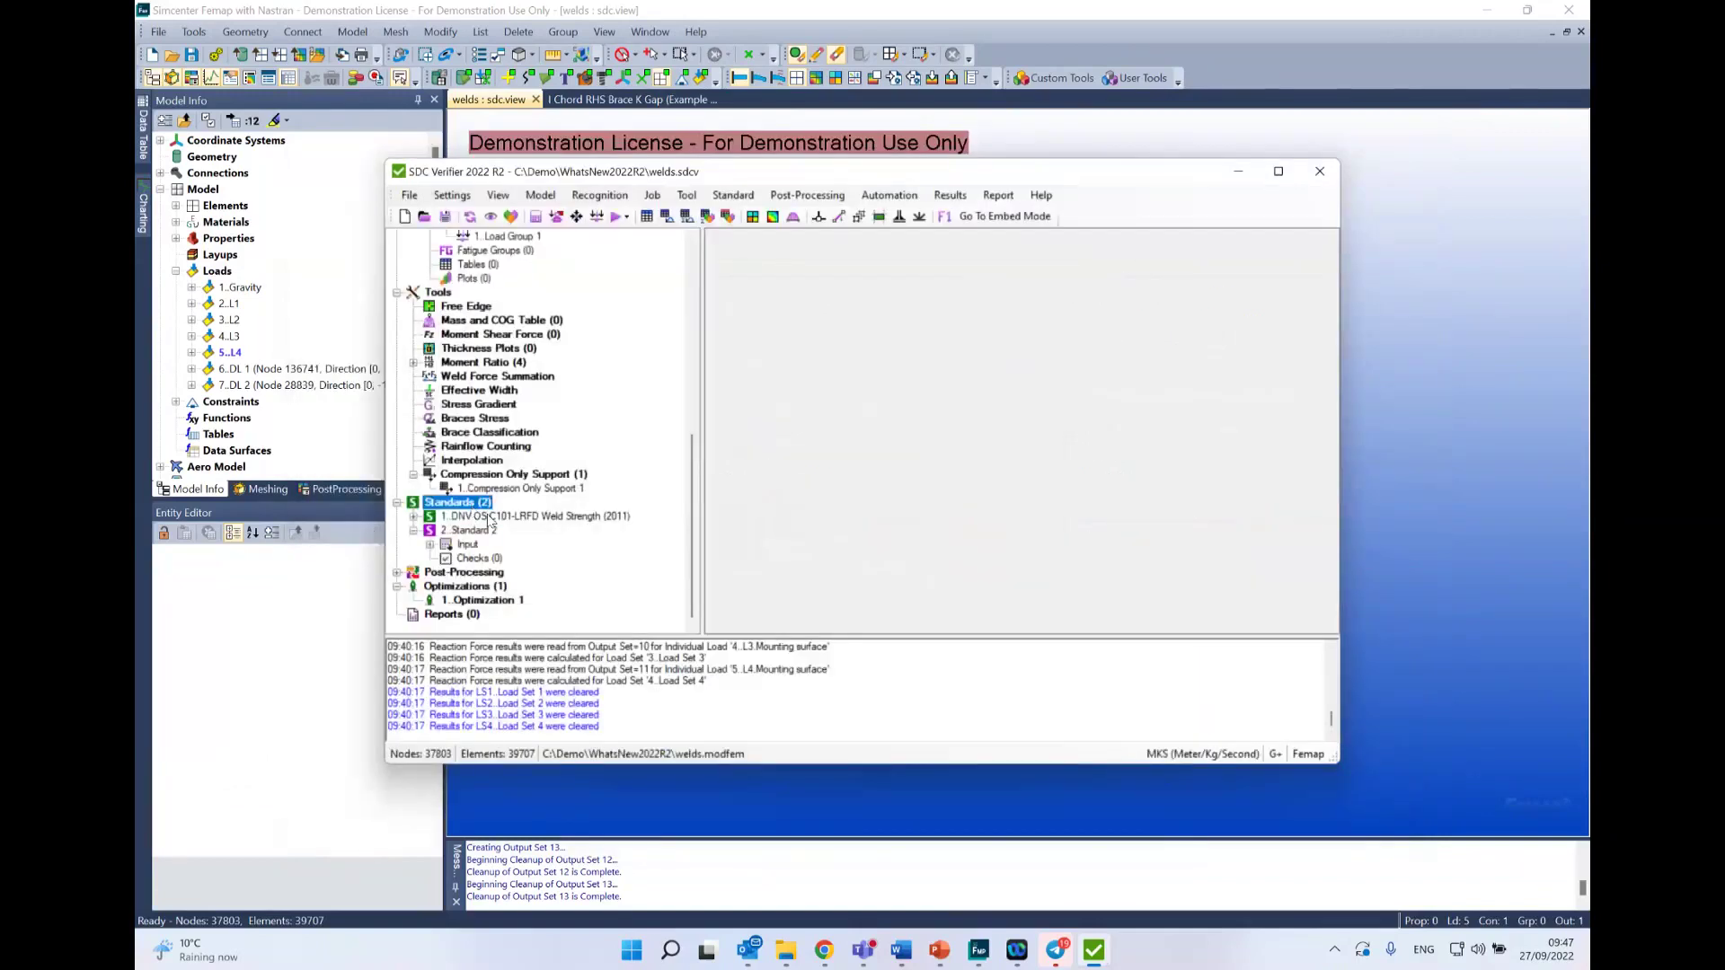
Step: Try overwriting the DNV OS-C101-LRFD Weld Strength (2011) standard's values with the standard custom settings and cancel the edit
click(521, 519)
right_click(525, 528)
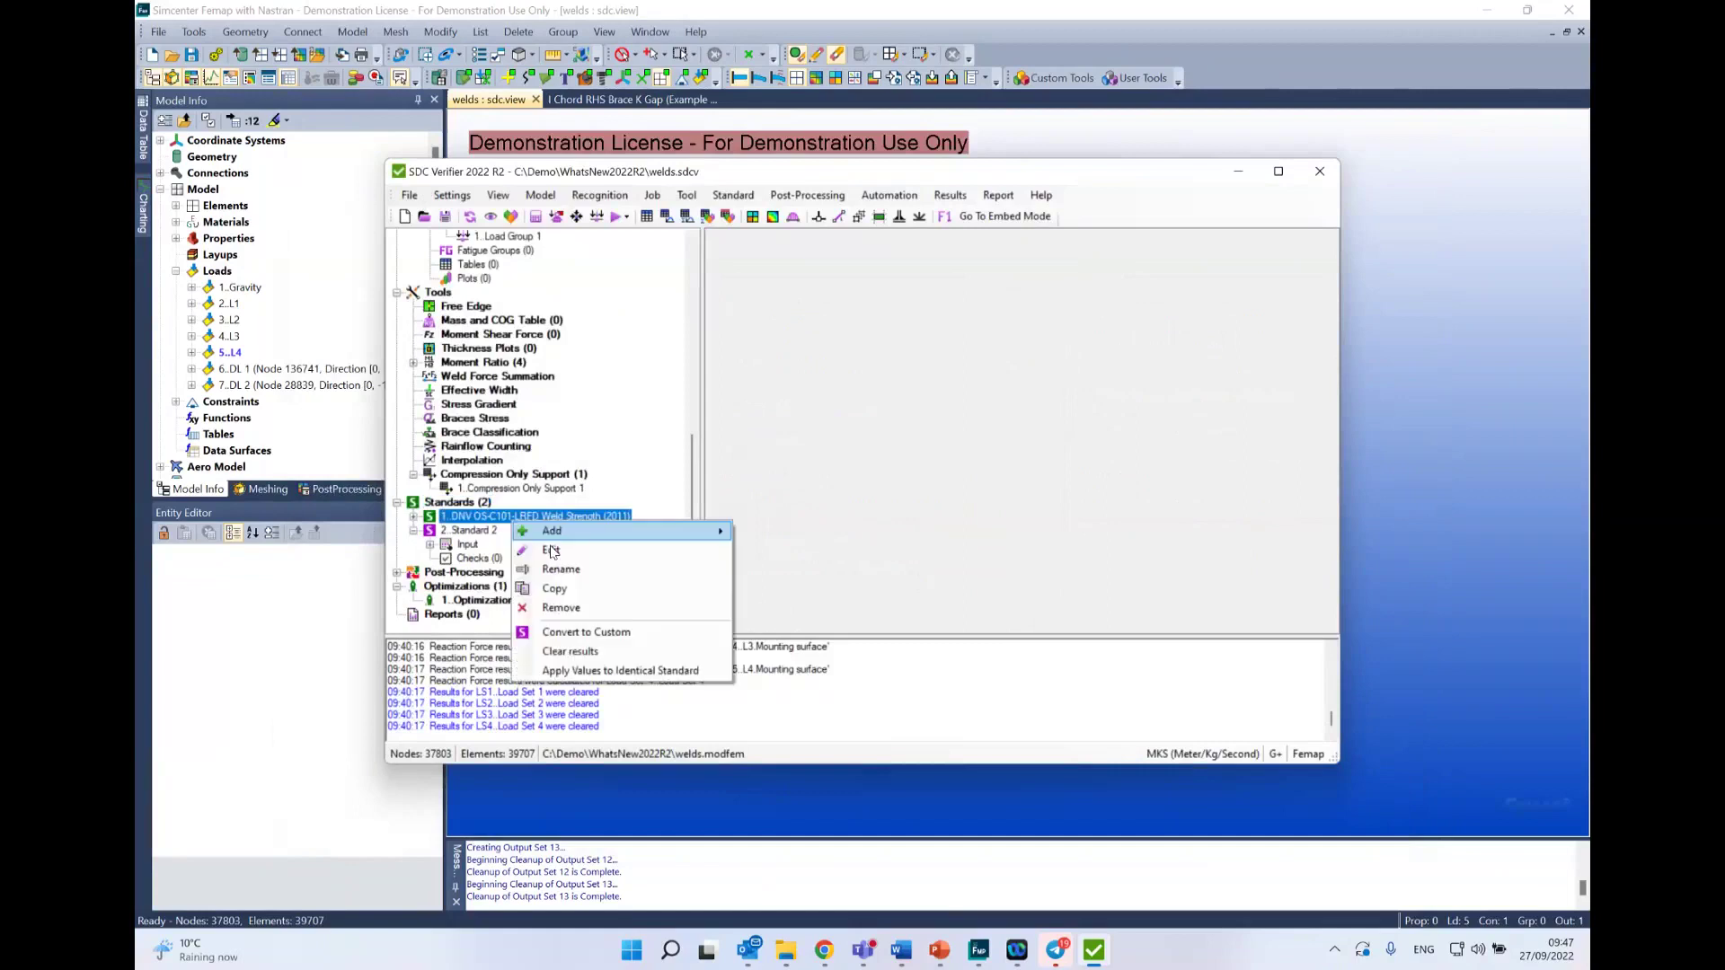
click(552, 552)
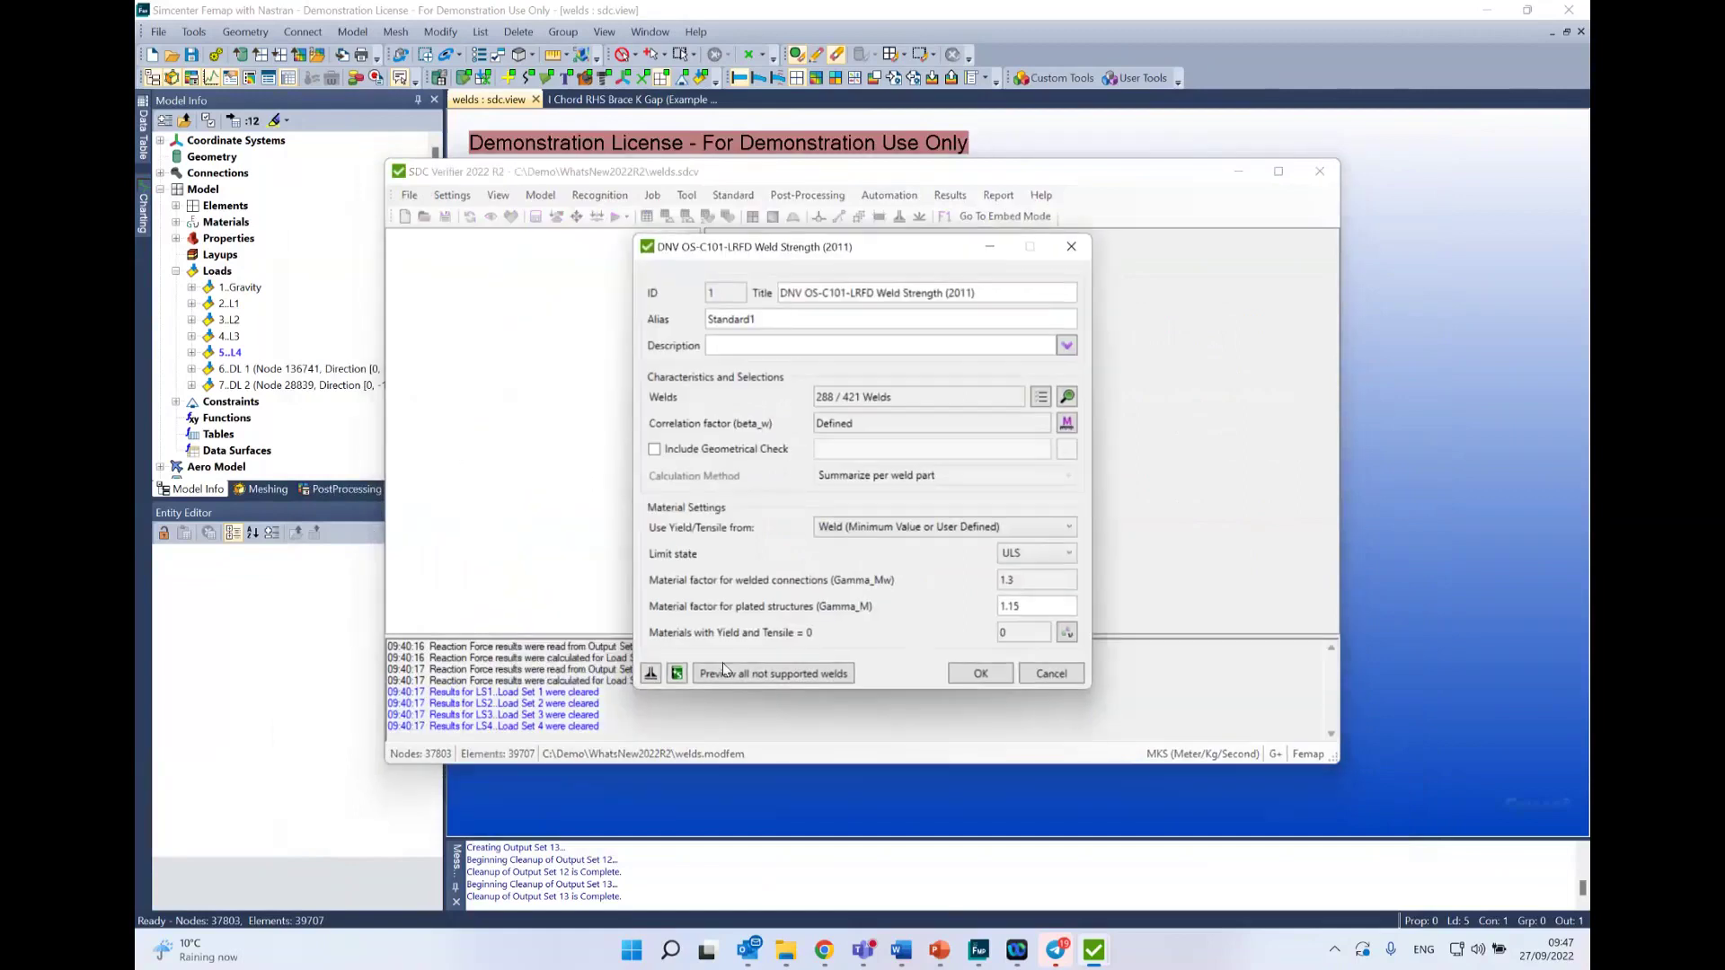
click(677, 674)
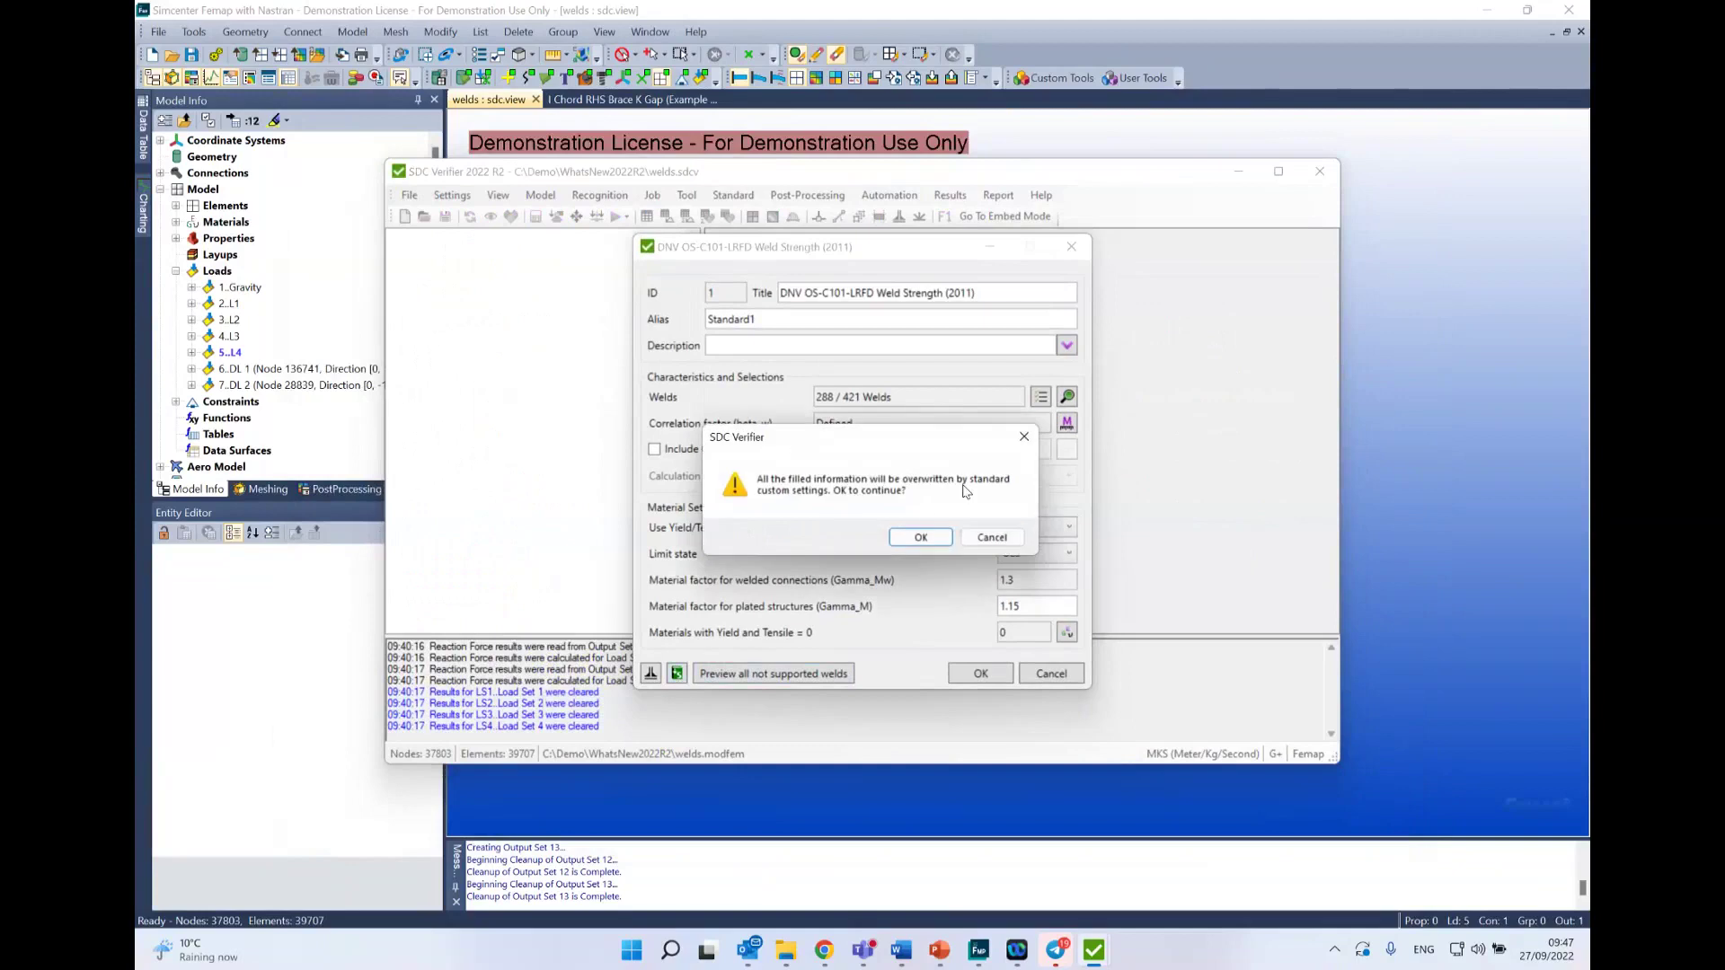
click(915, 537)
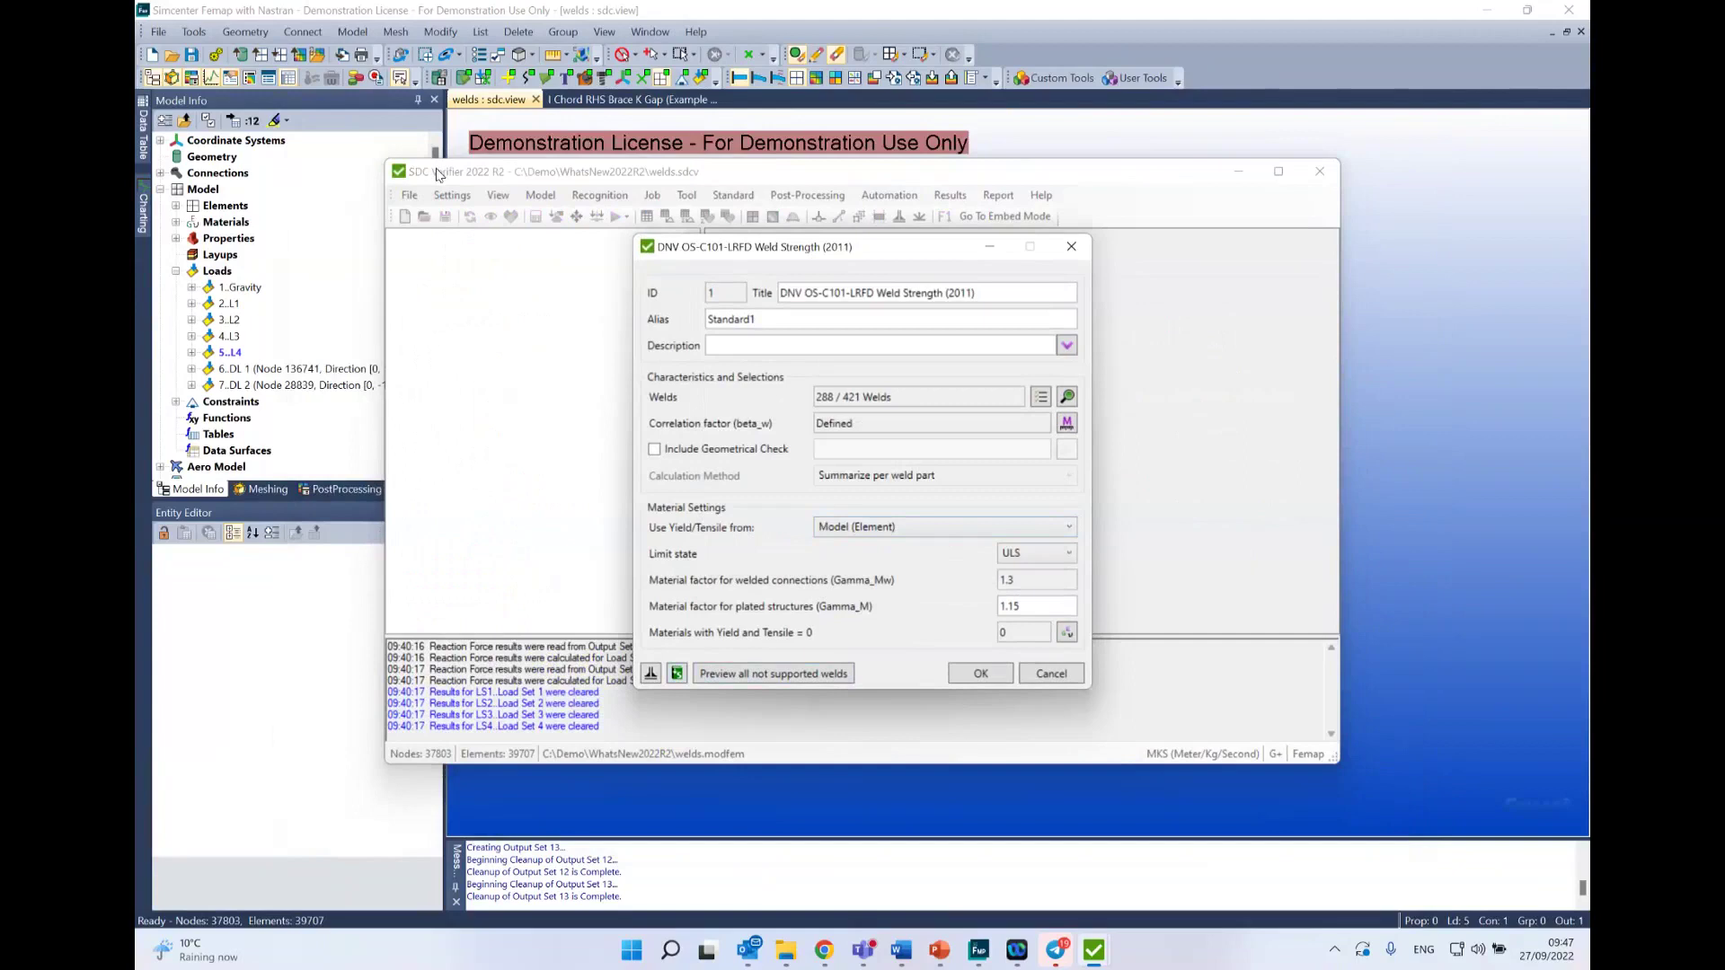
click(1042, 675)
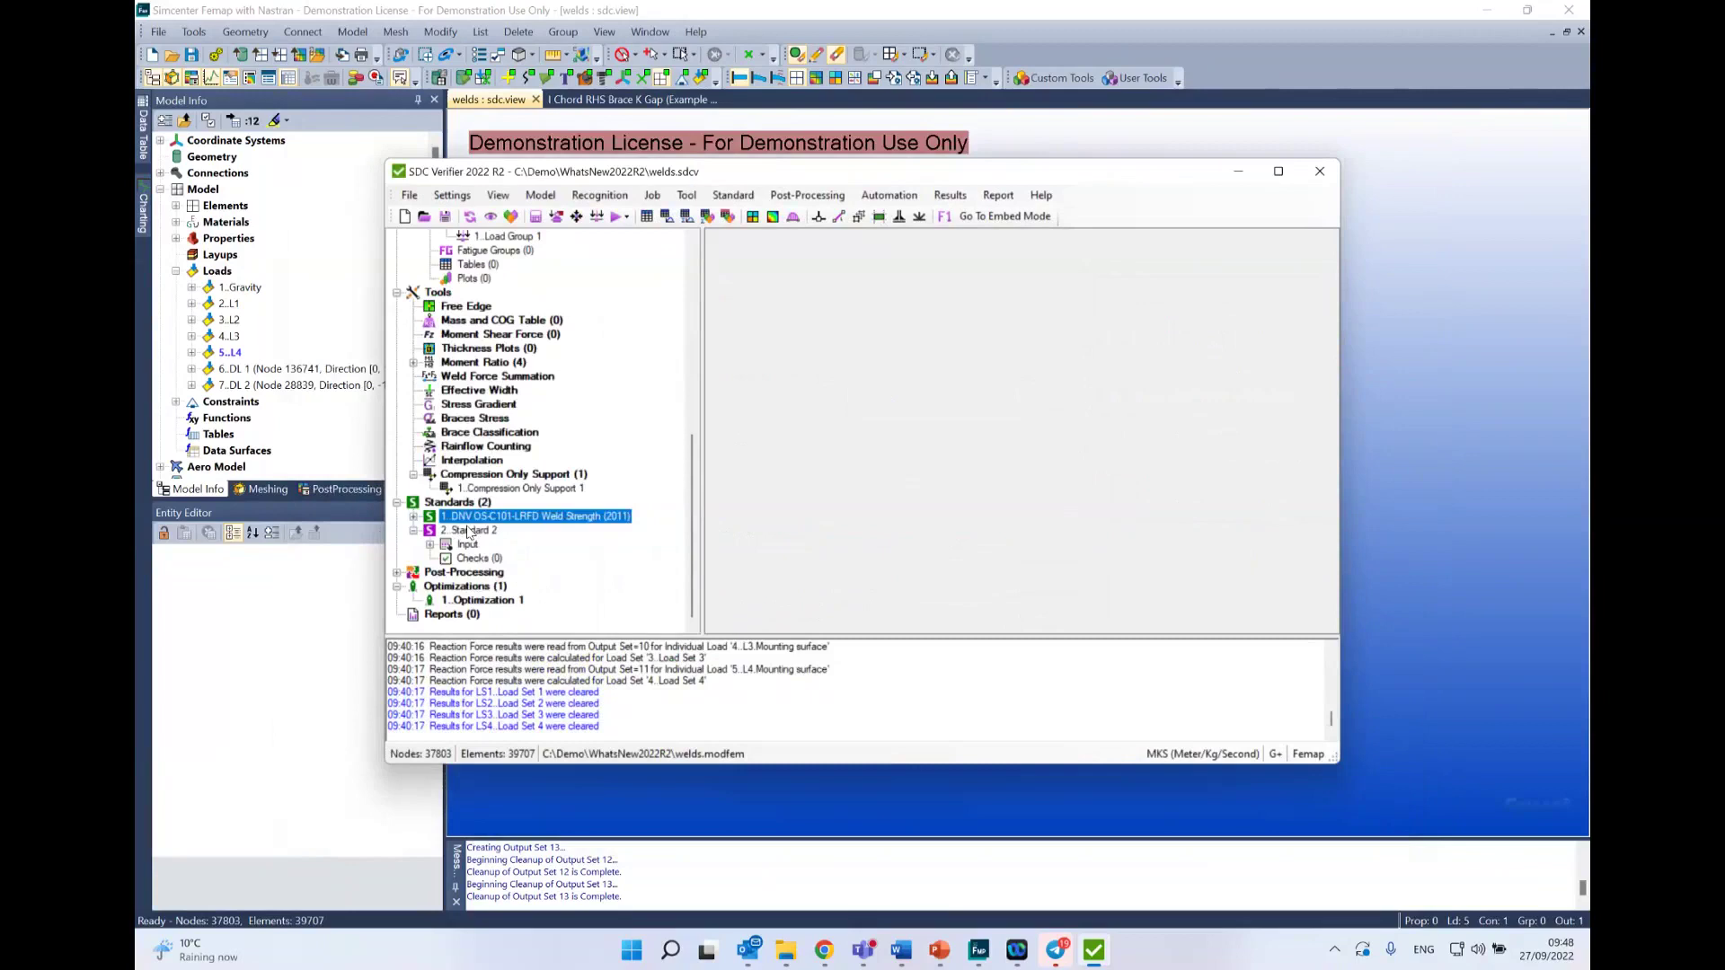
Step: Start adding an FKM (6th, 2012) standard and view its FAT Classes classification without changing it
right_click(476, 500)
mouse_move(616, 509)
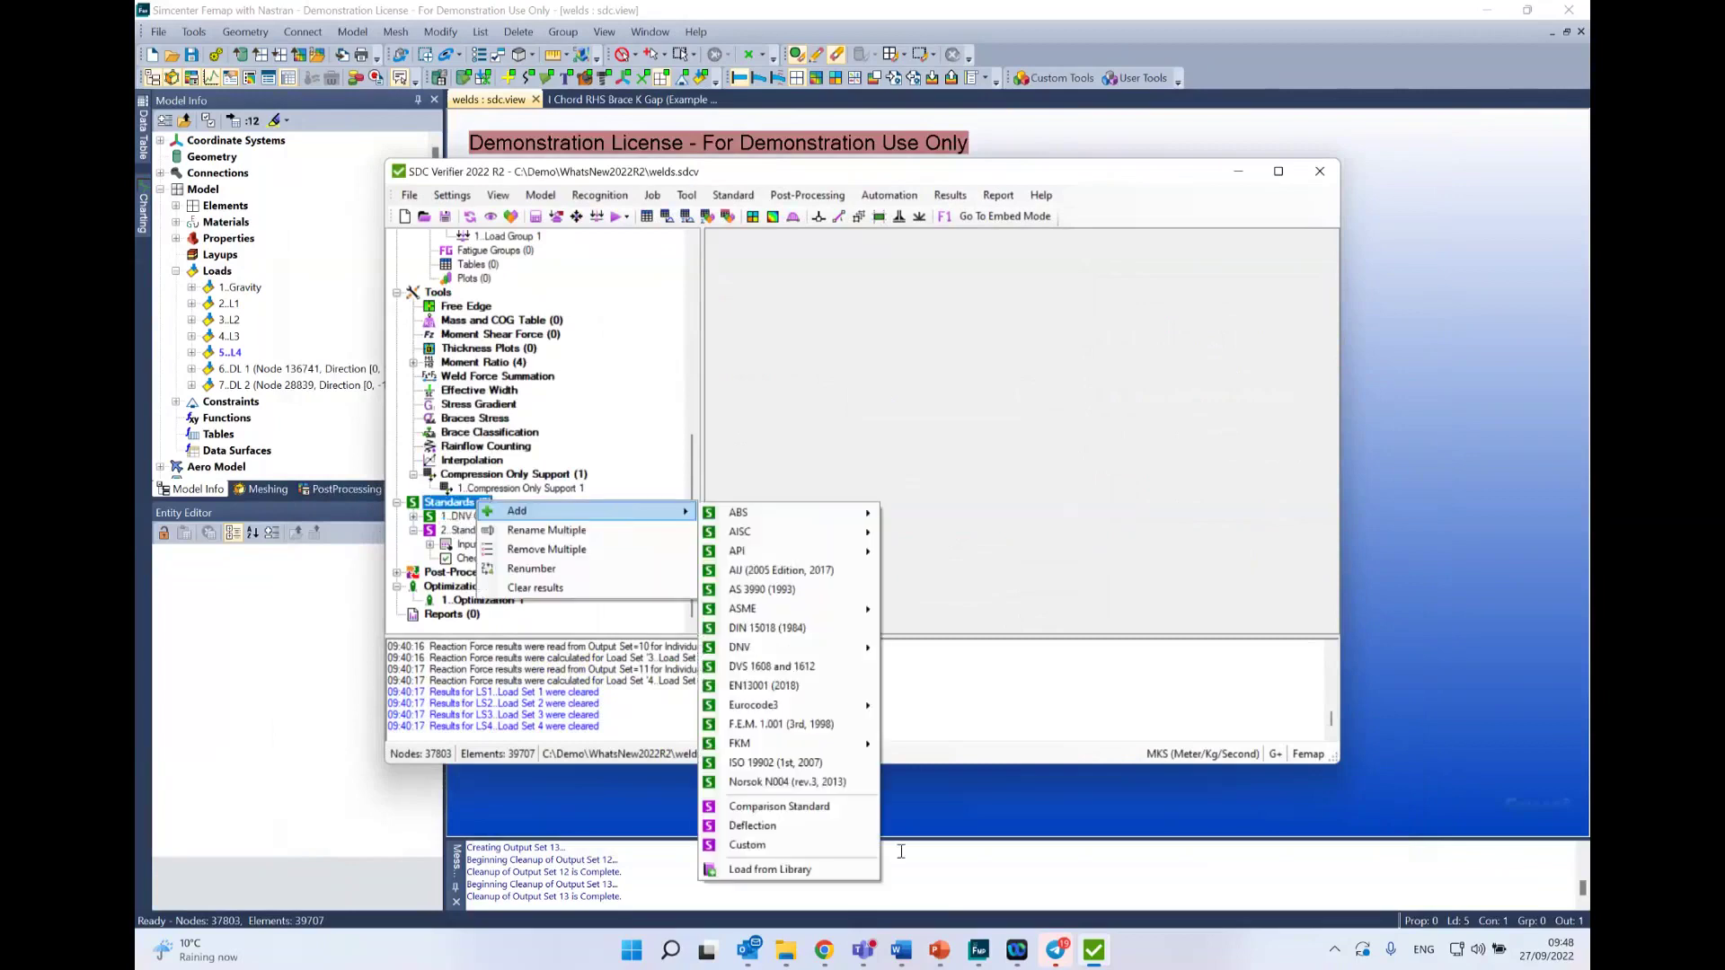
mouse_move(861, 744)
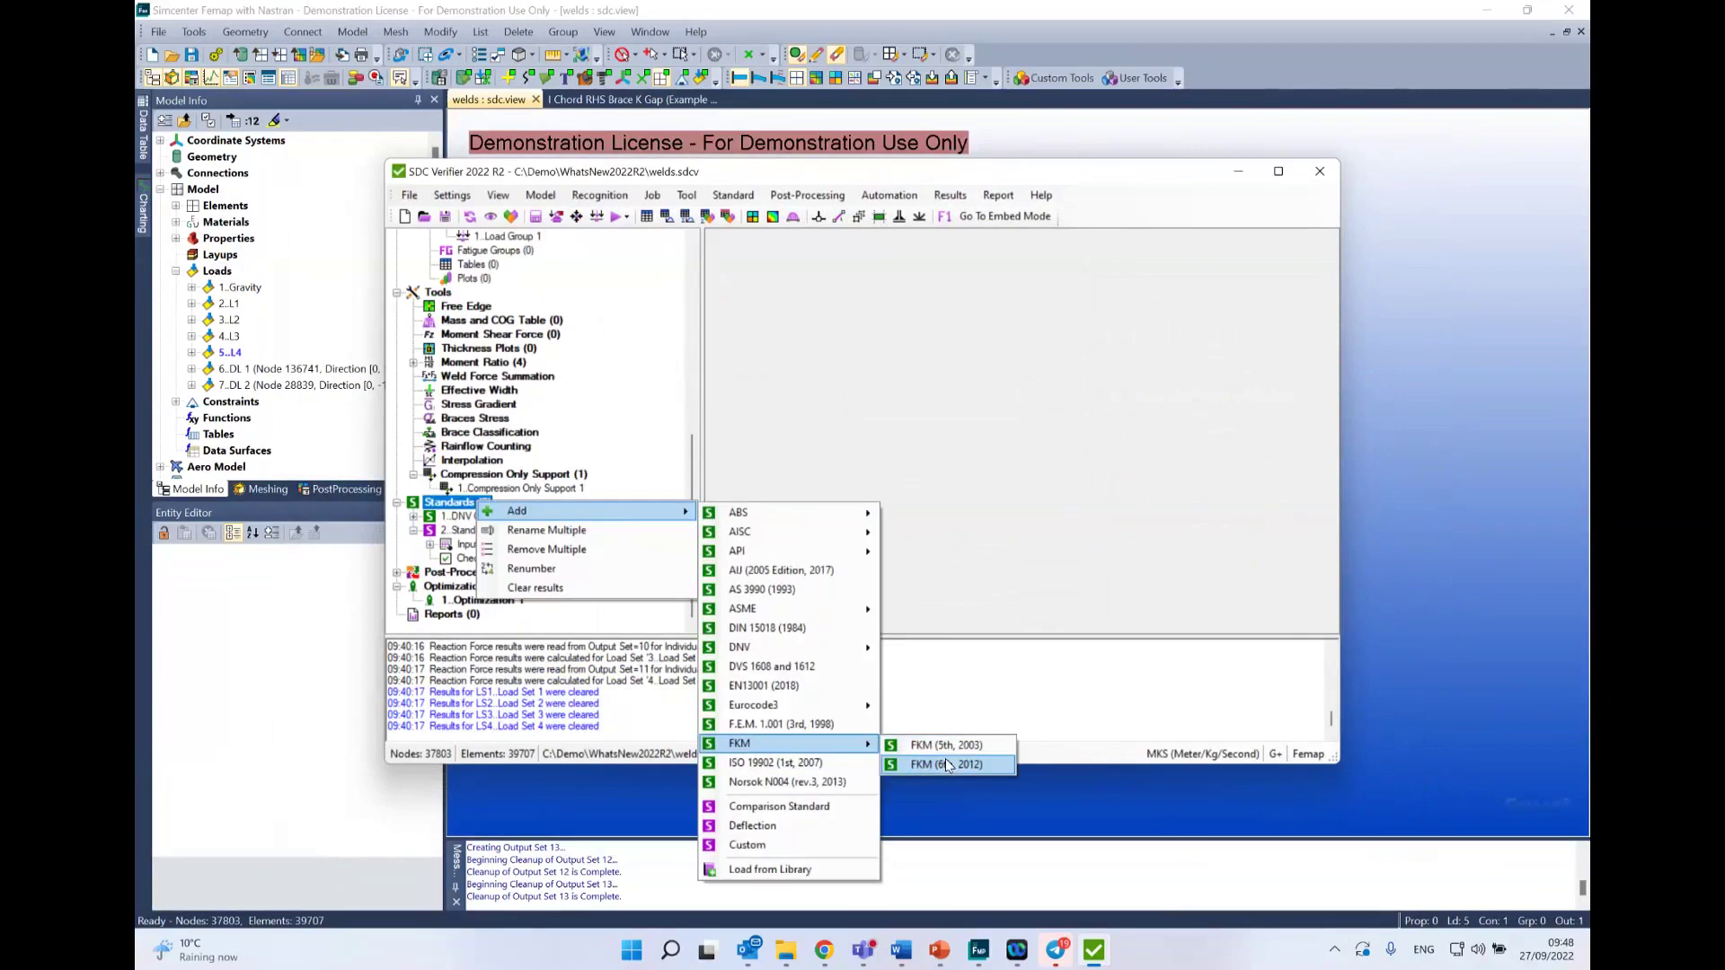
click(945, 763)
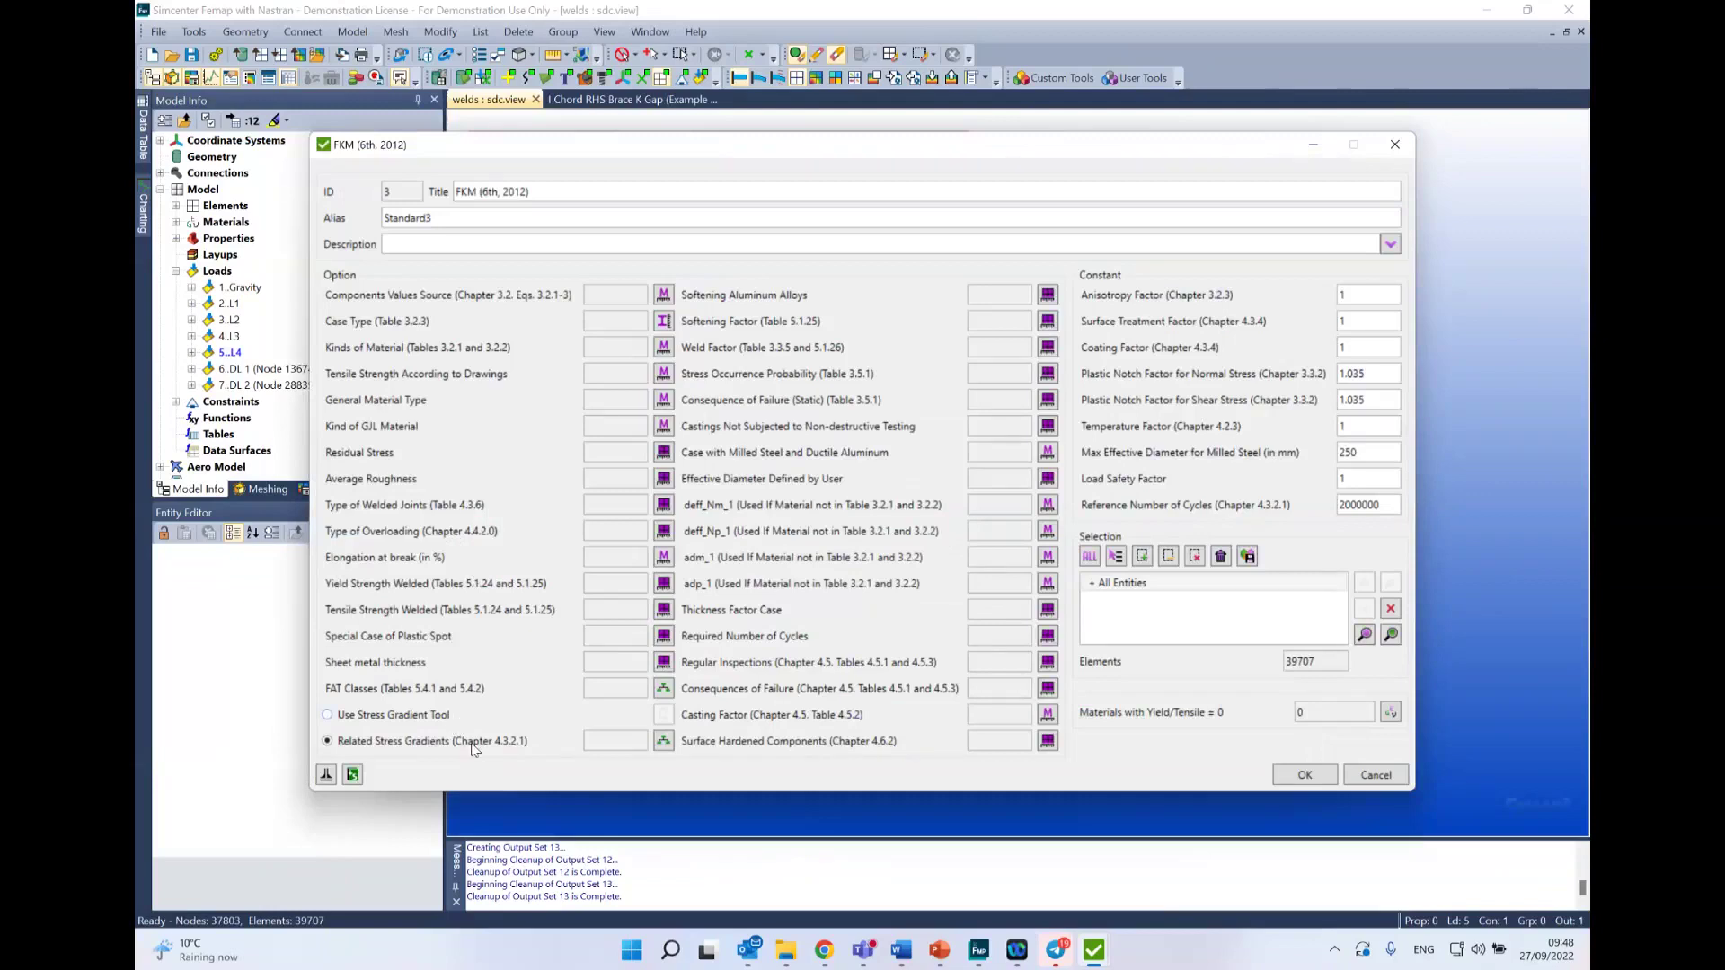
click(663, 689)
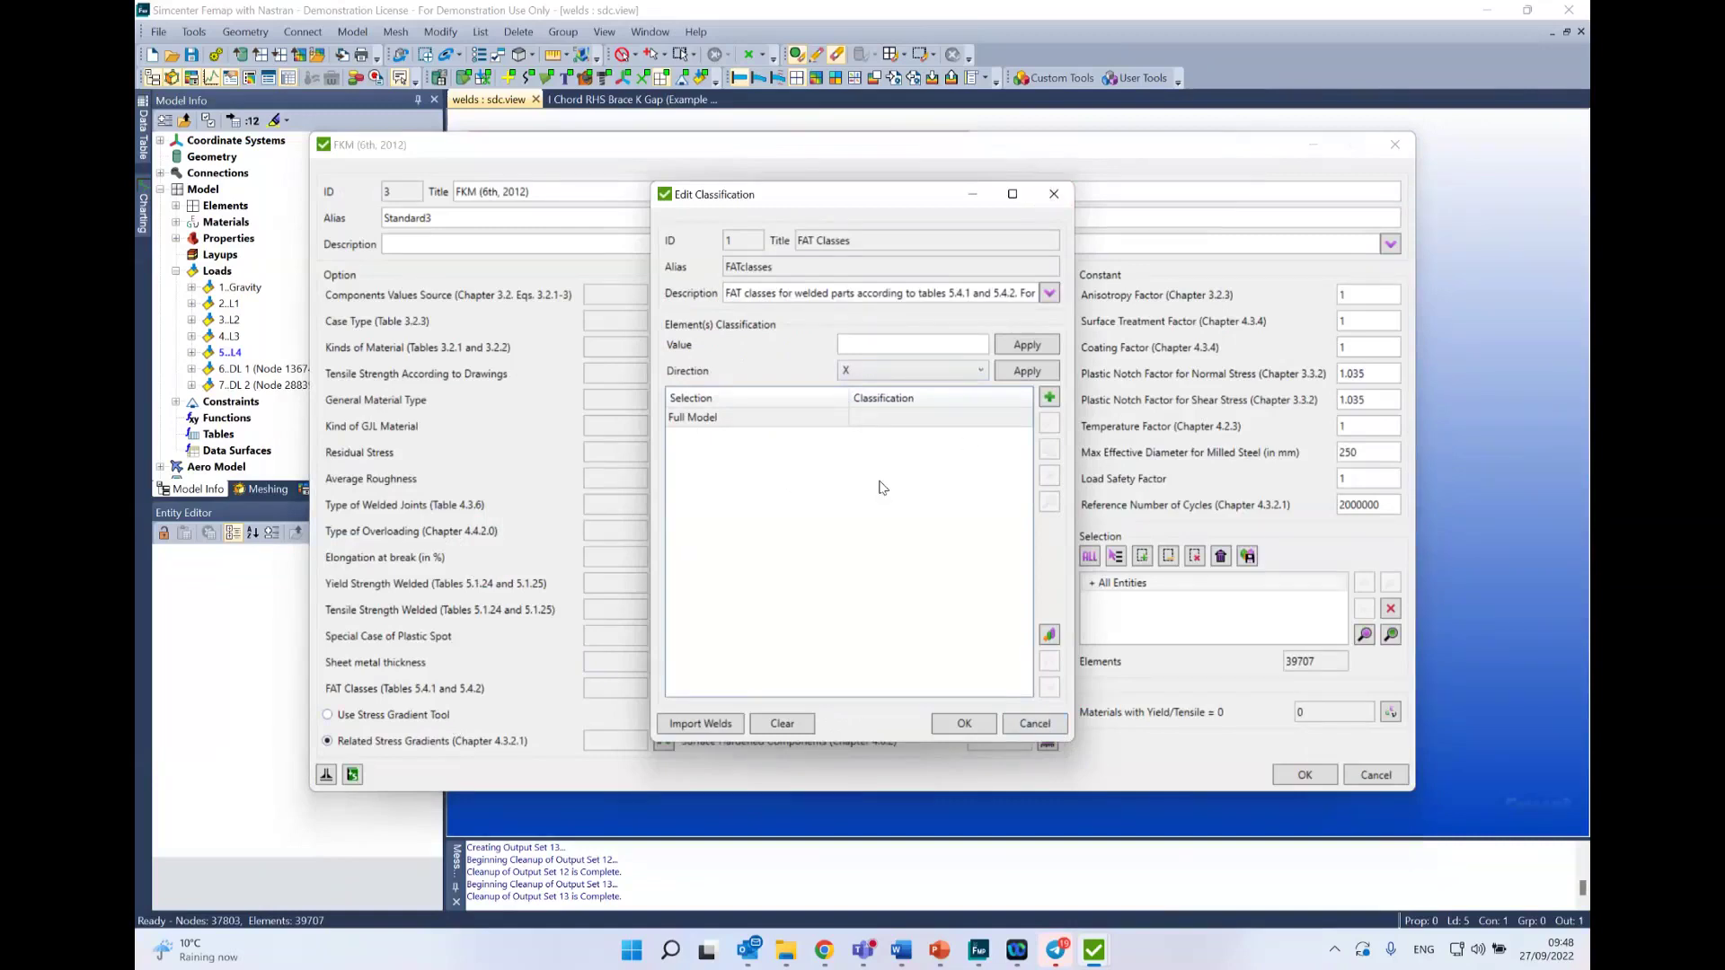
click(1034, 723)
Step: Overwrite the FKM (6th, 2012) standard's values with the standard custom settings and open its FAT Classes classification
click(352, 774)
click(1031, 536)
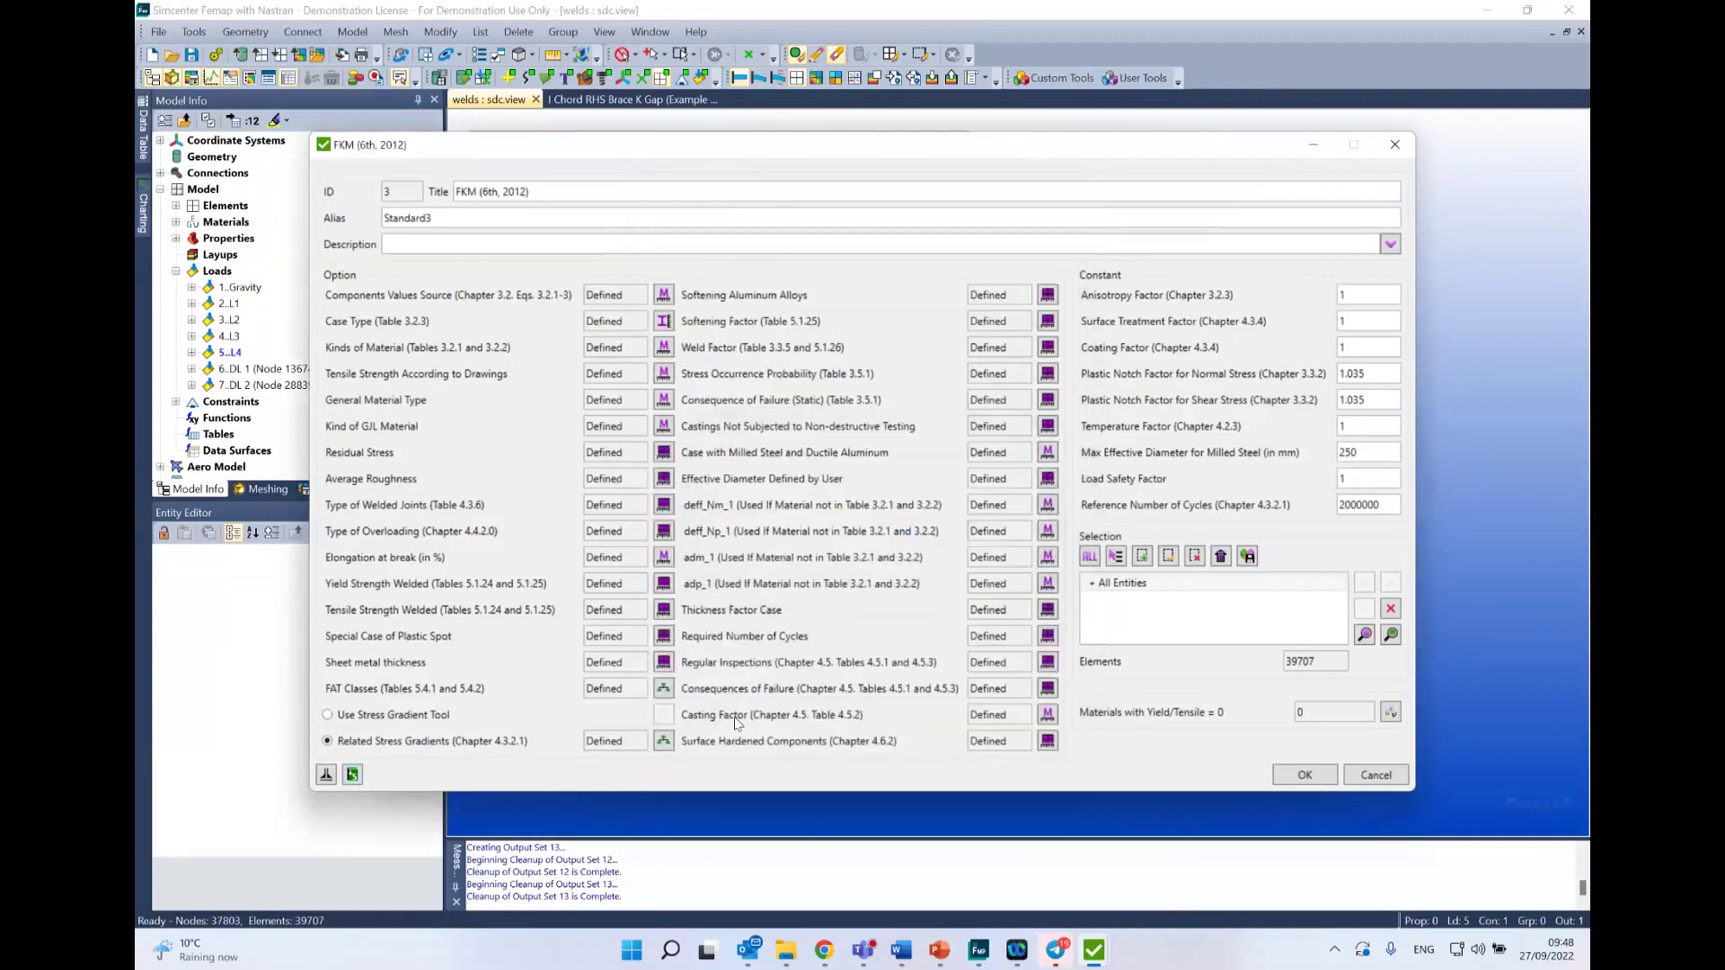
click(663, 689)
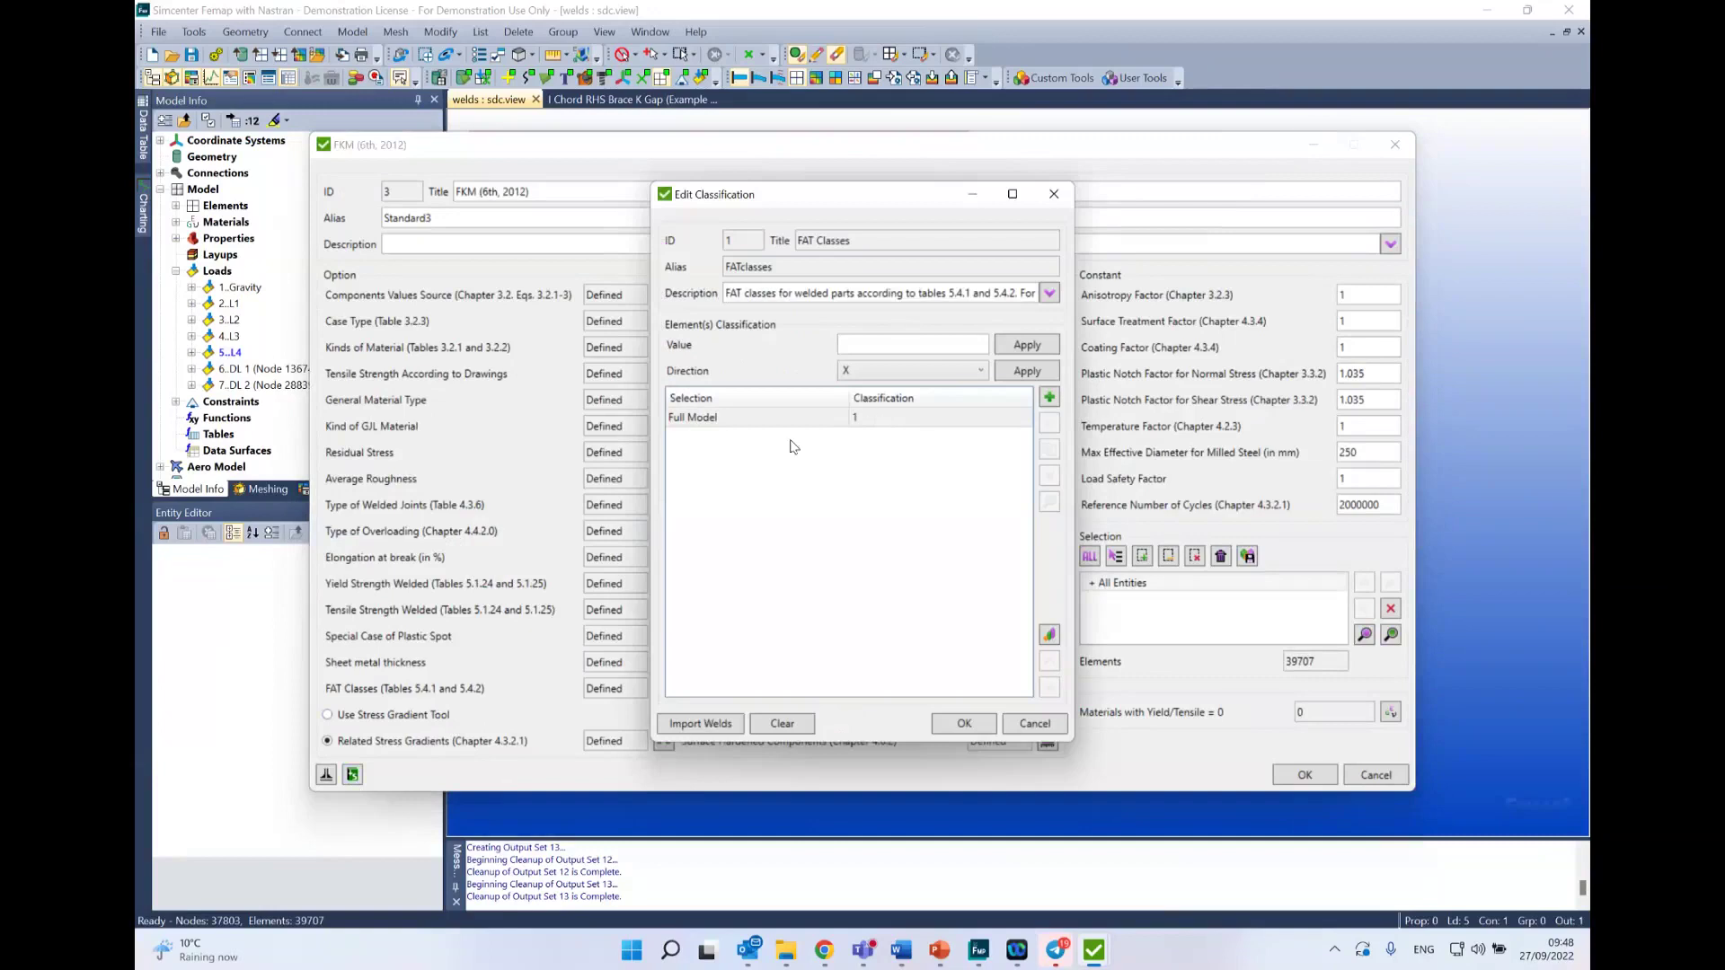
Step: Start a new FAT Classes condition and add all welds from the weld list to its selection
click(1051, 398)
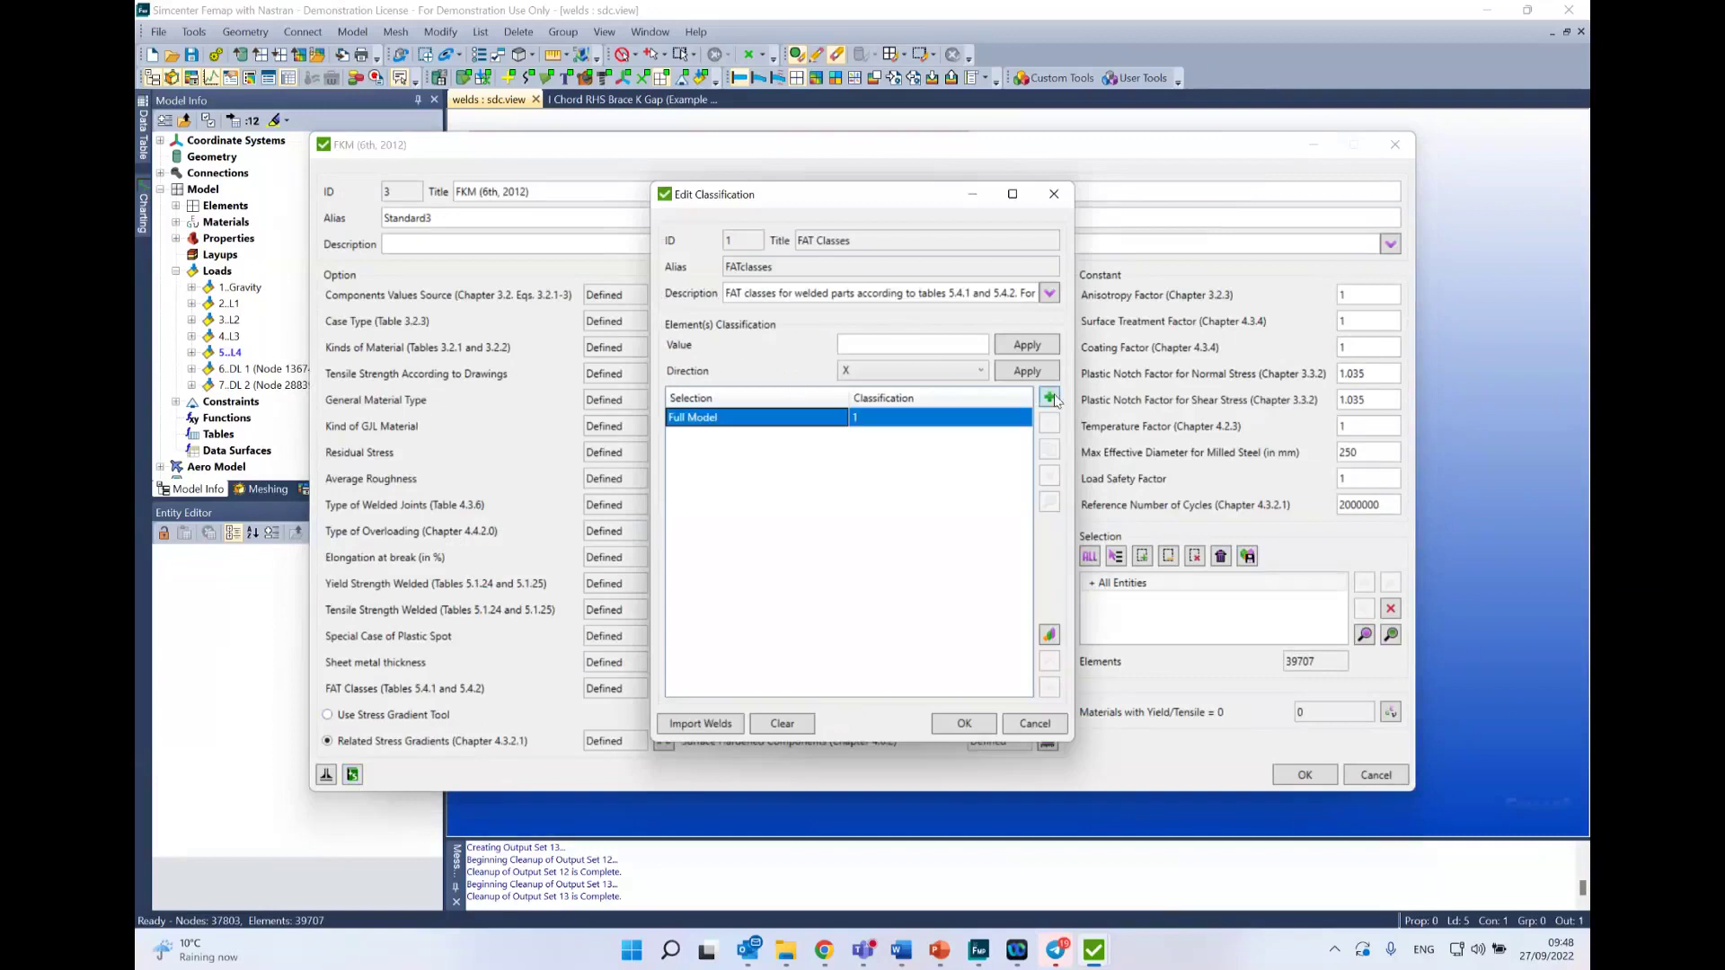
click(1050, 398)
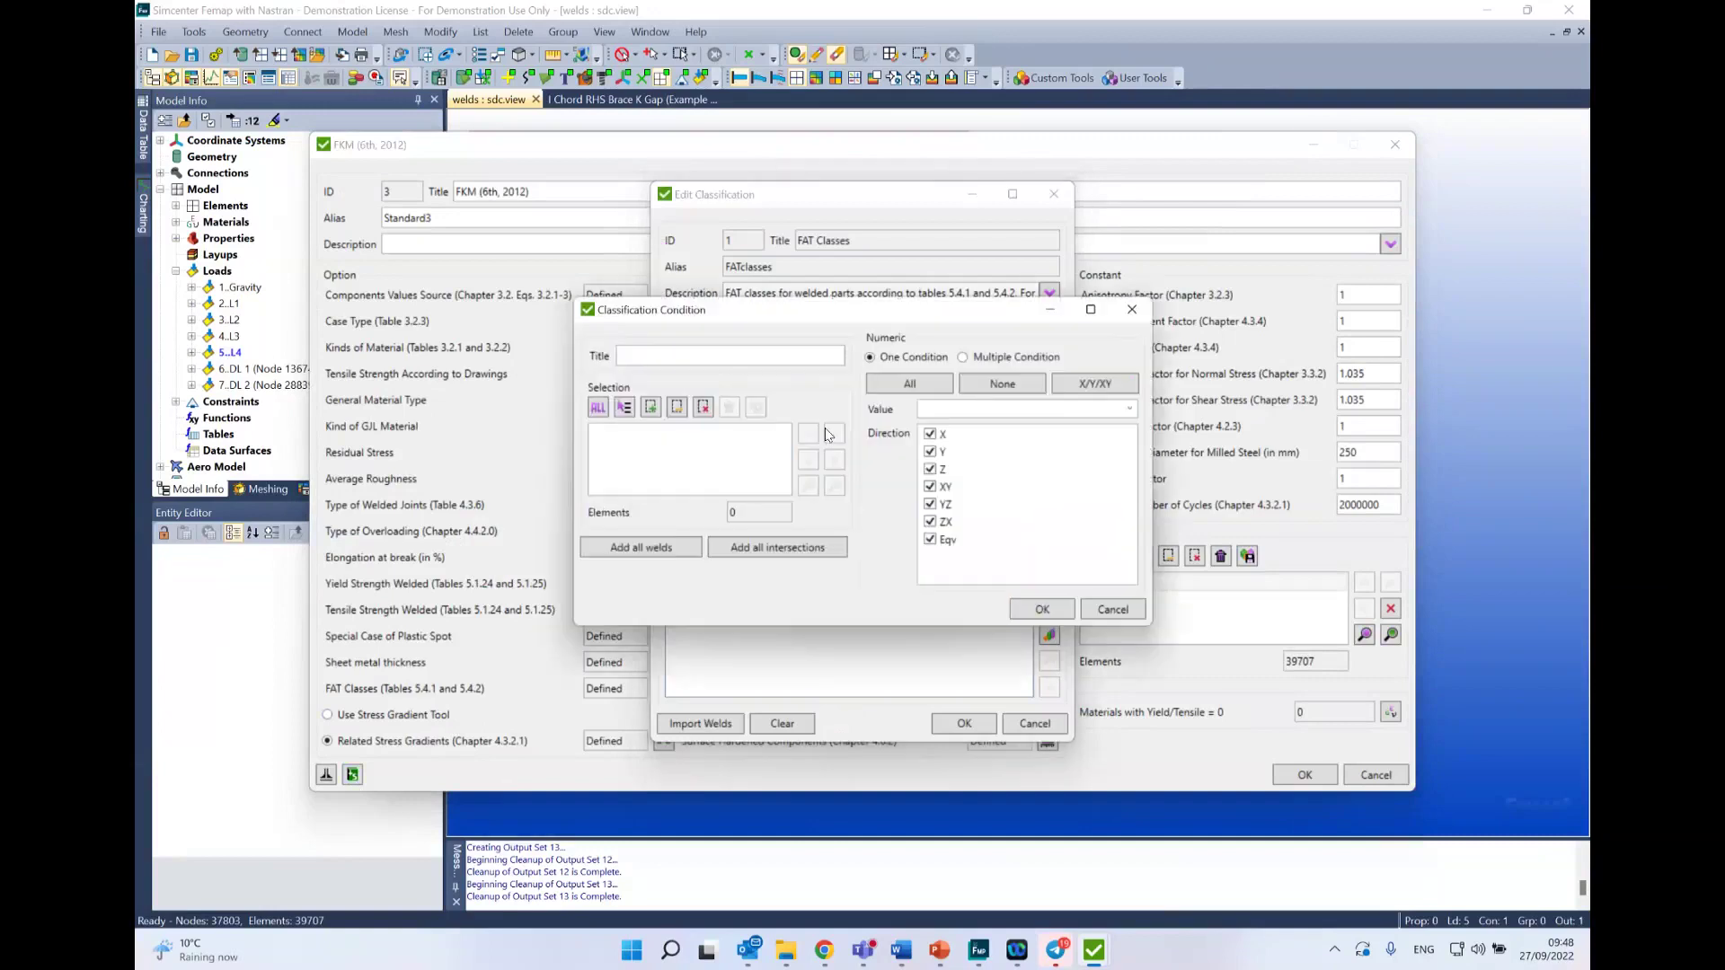
click(624, 407)
mouse_move(413, 627)
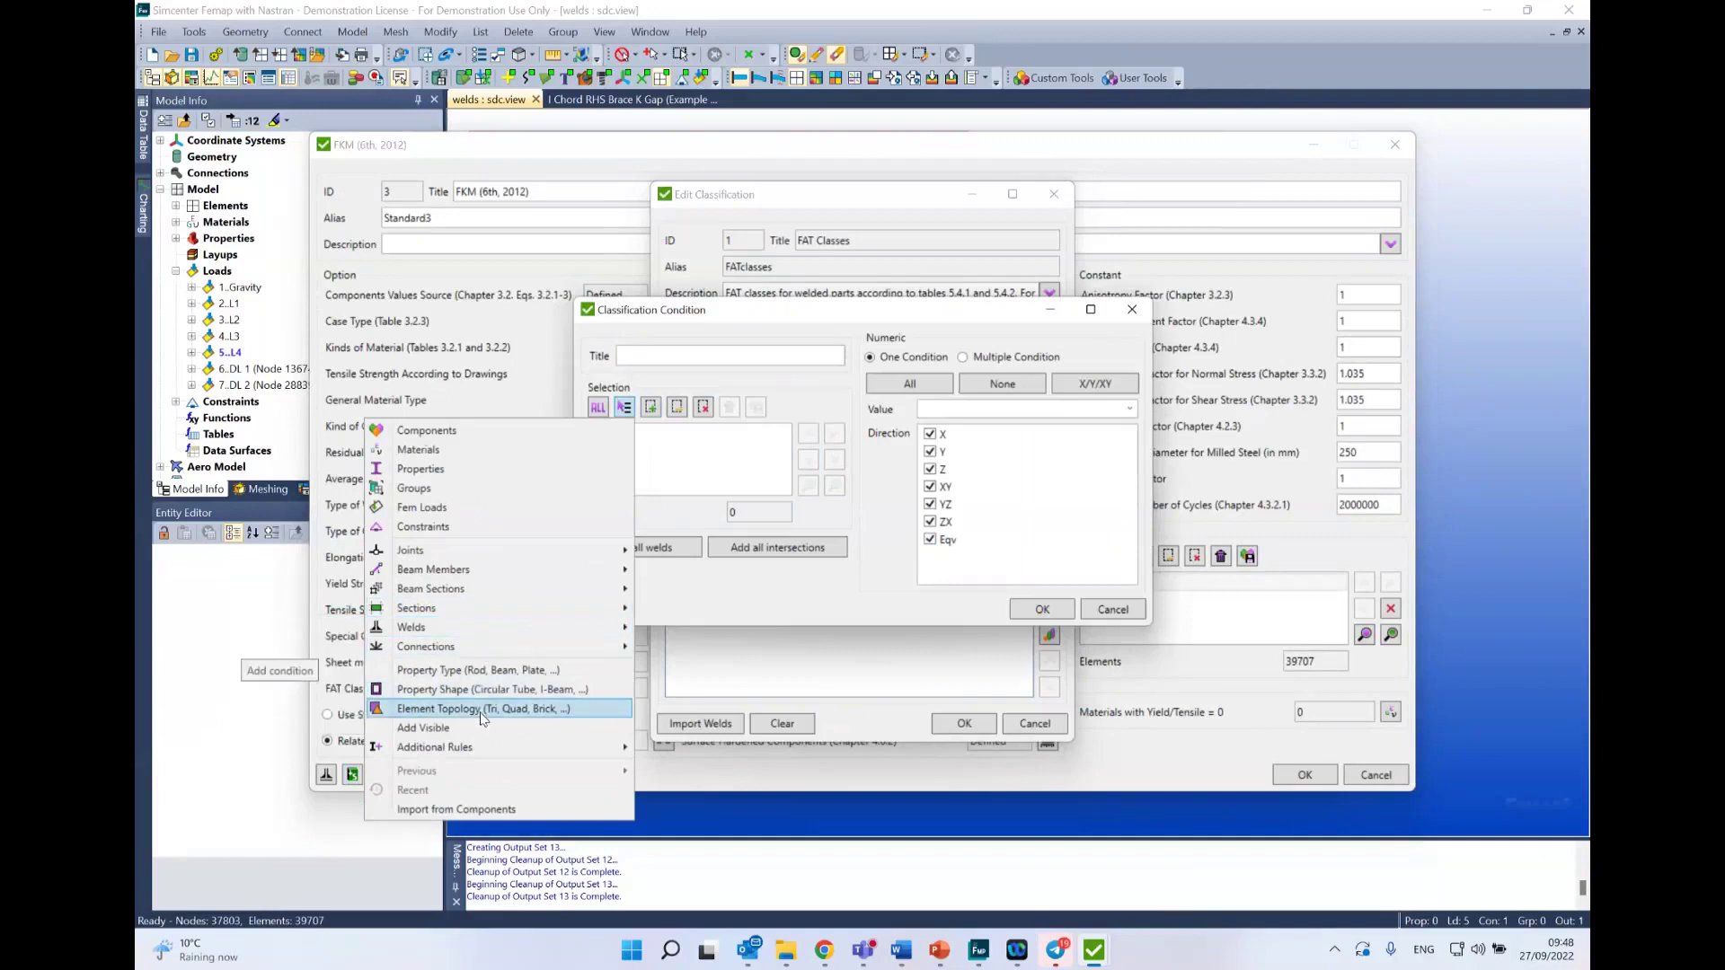
mouse_move(539, 627)
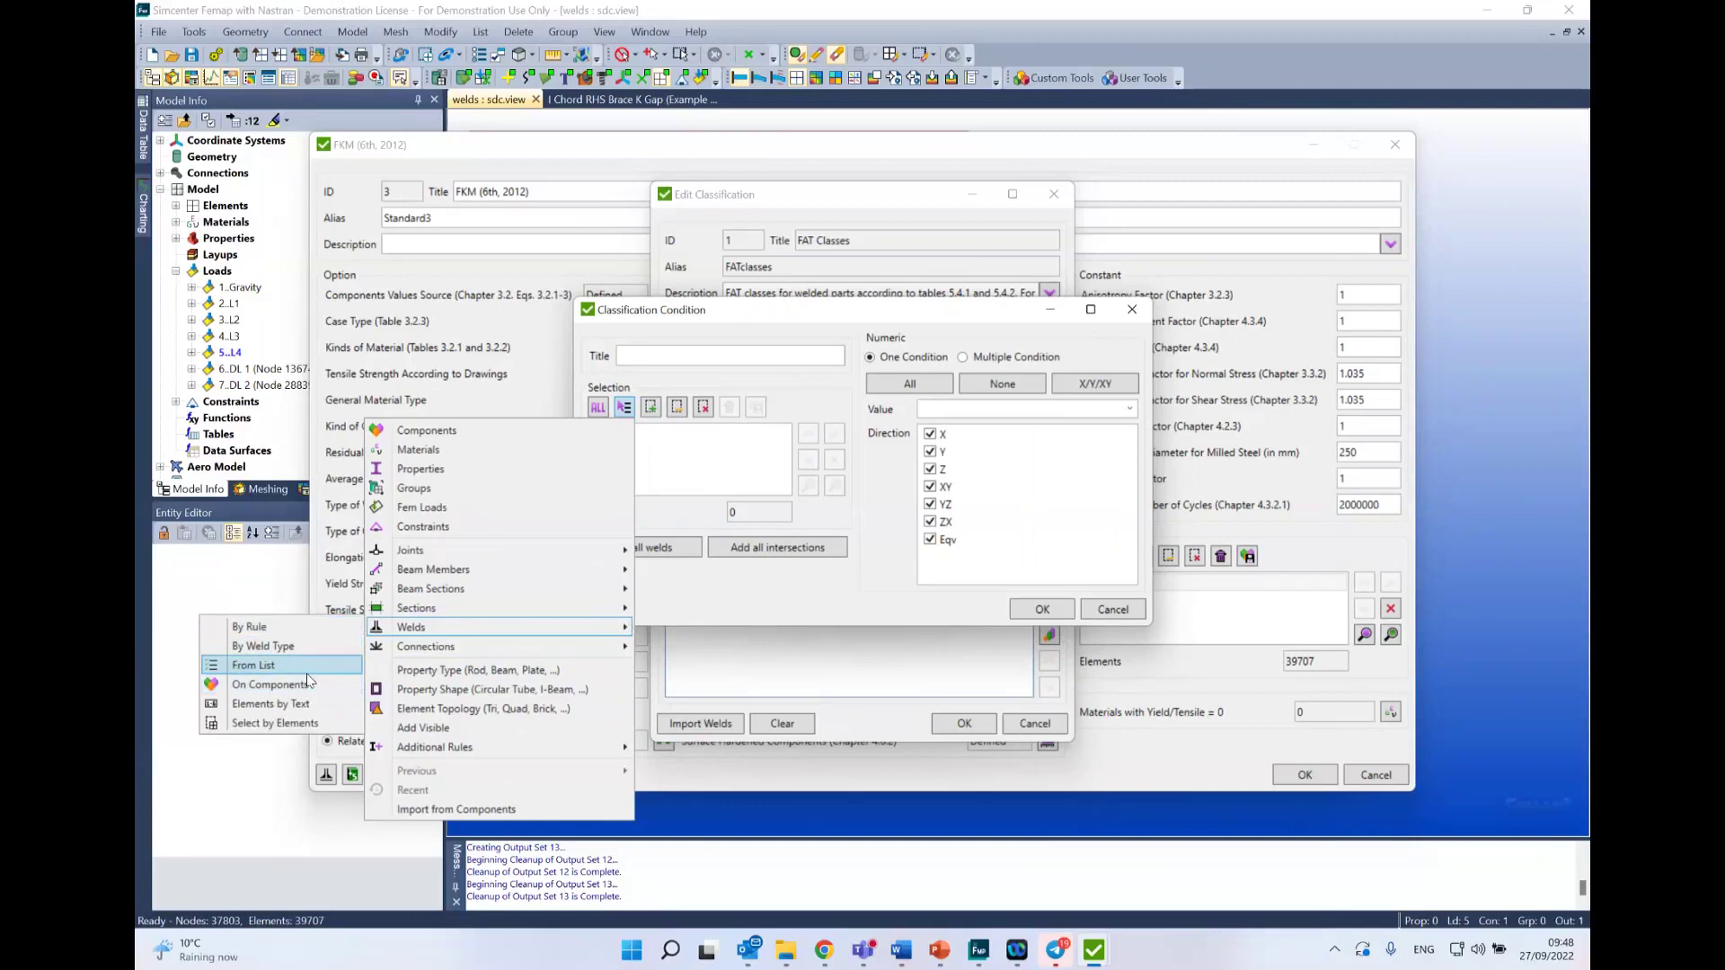
click(270, 665)
click(745, 394)
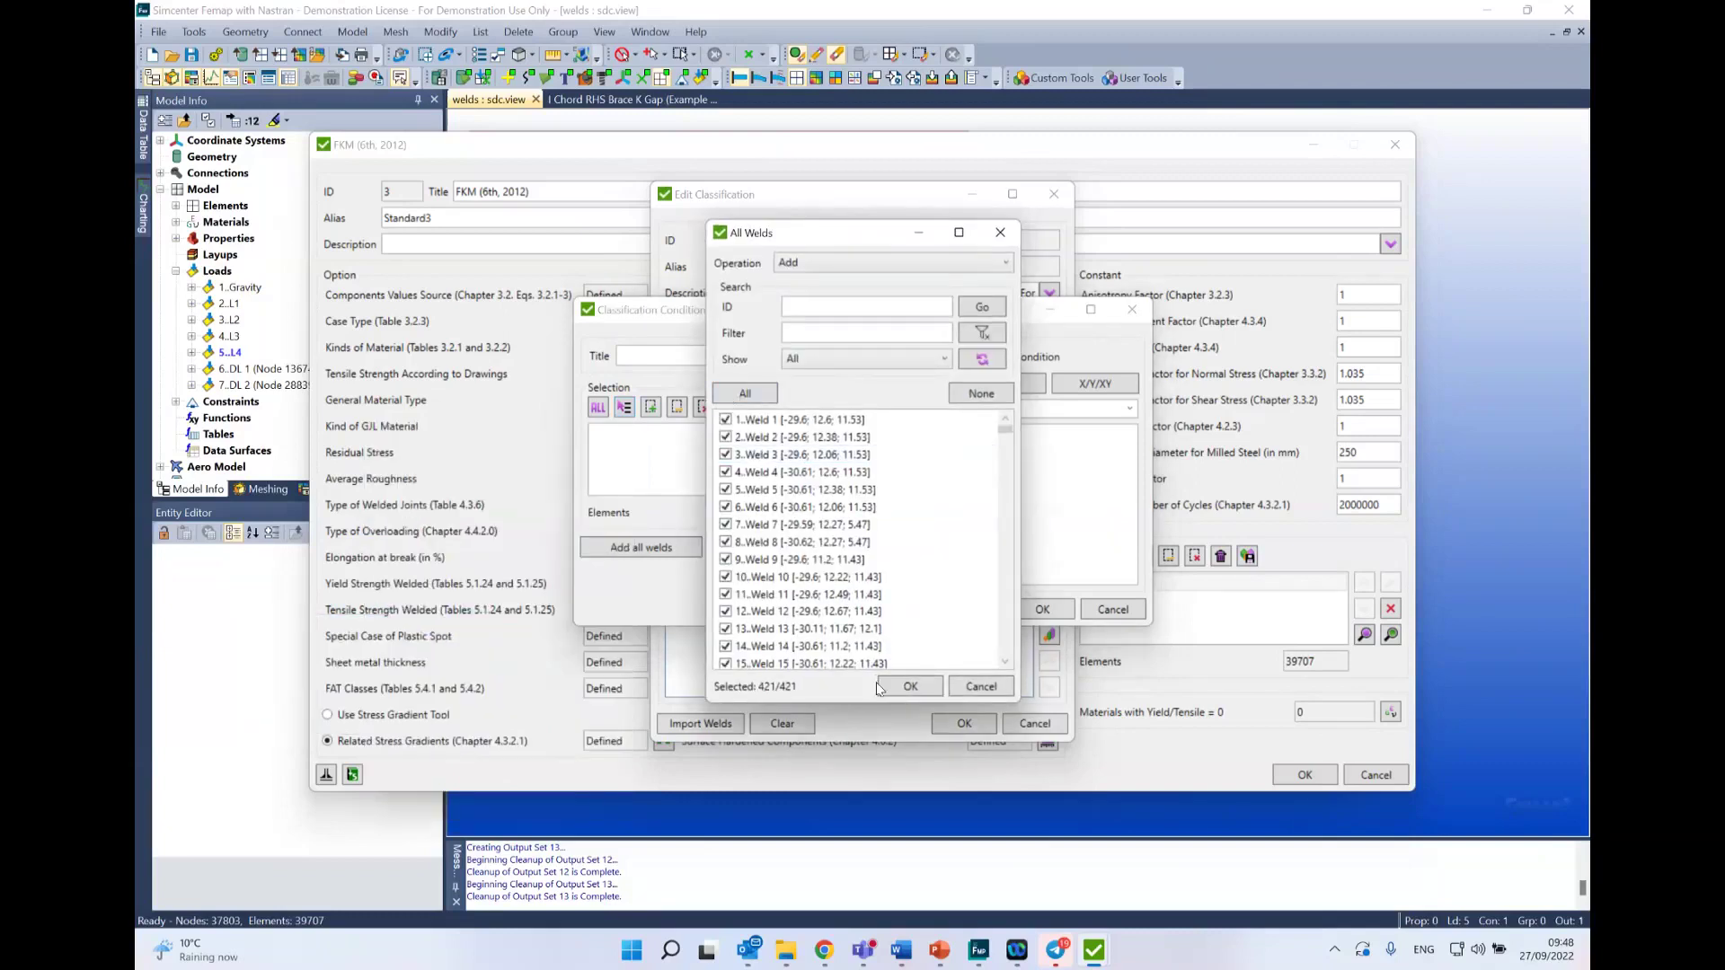
click(908, 686)
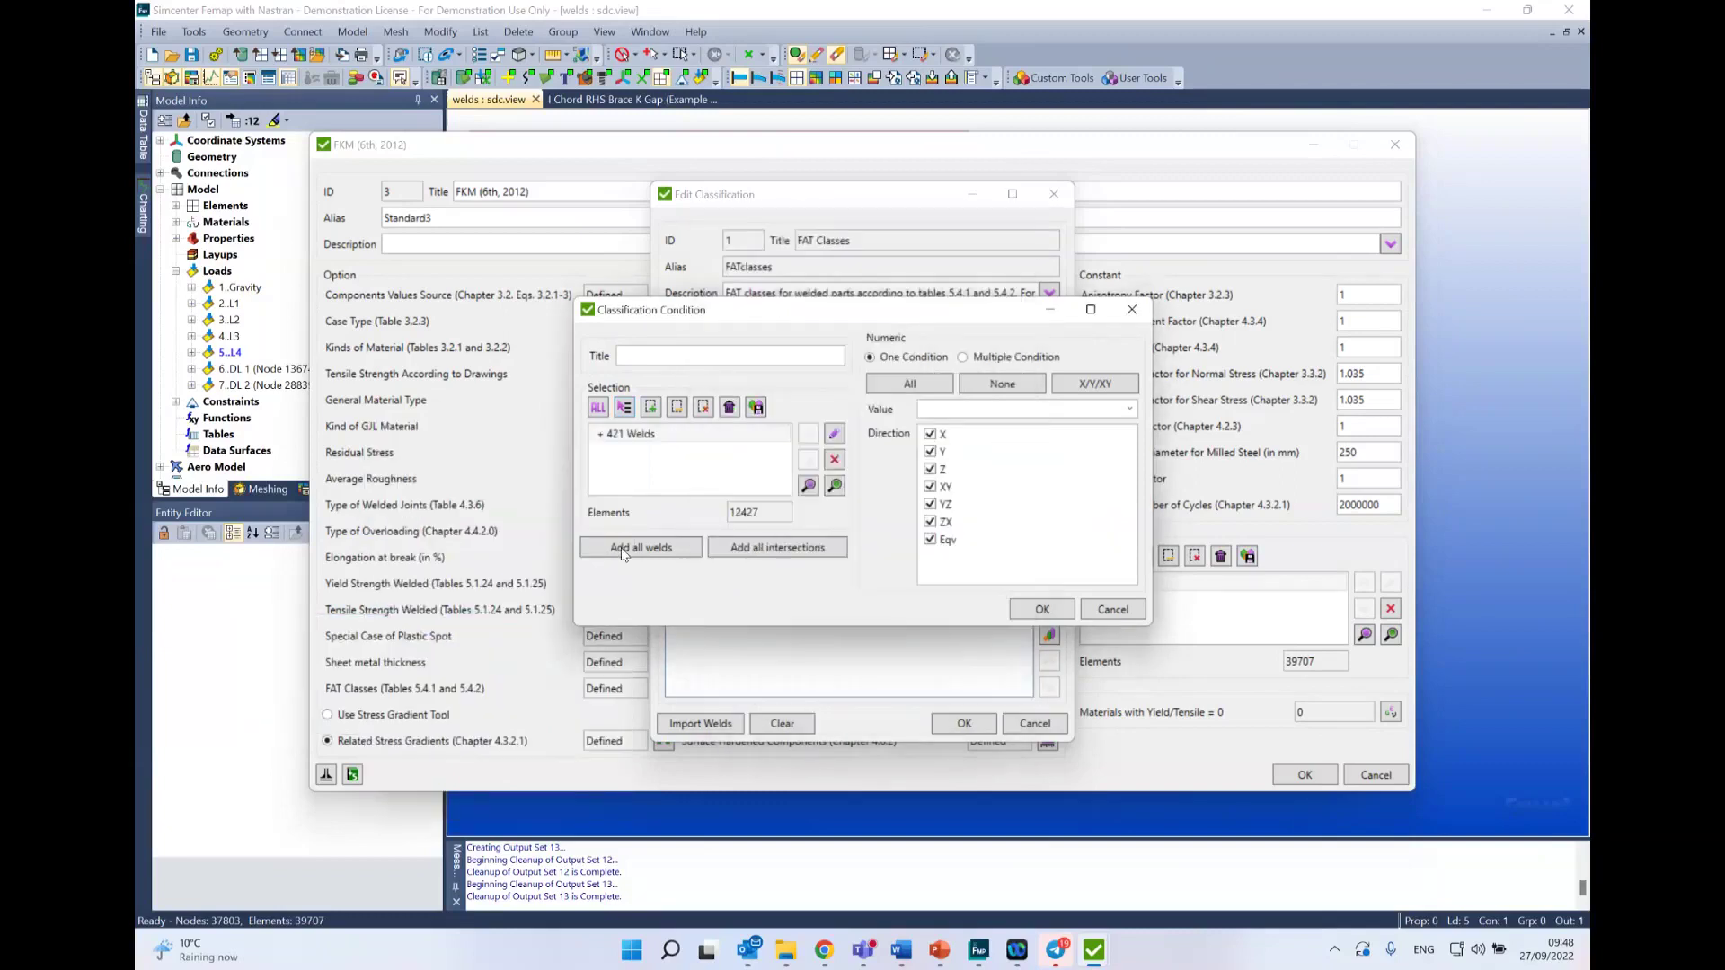
Step: Set the weld condition's value to 1 and add it to the FAT Classes classification
click(1037, 610)
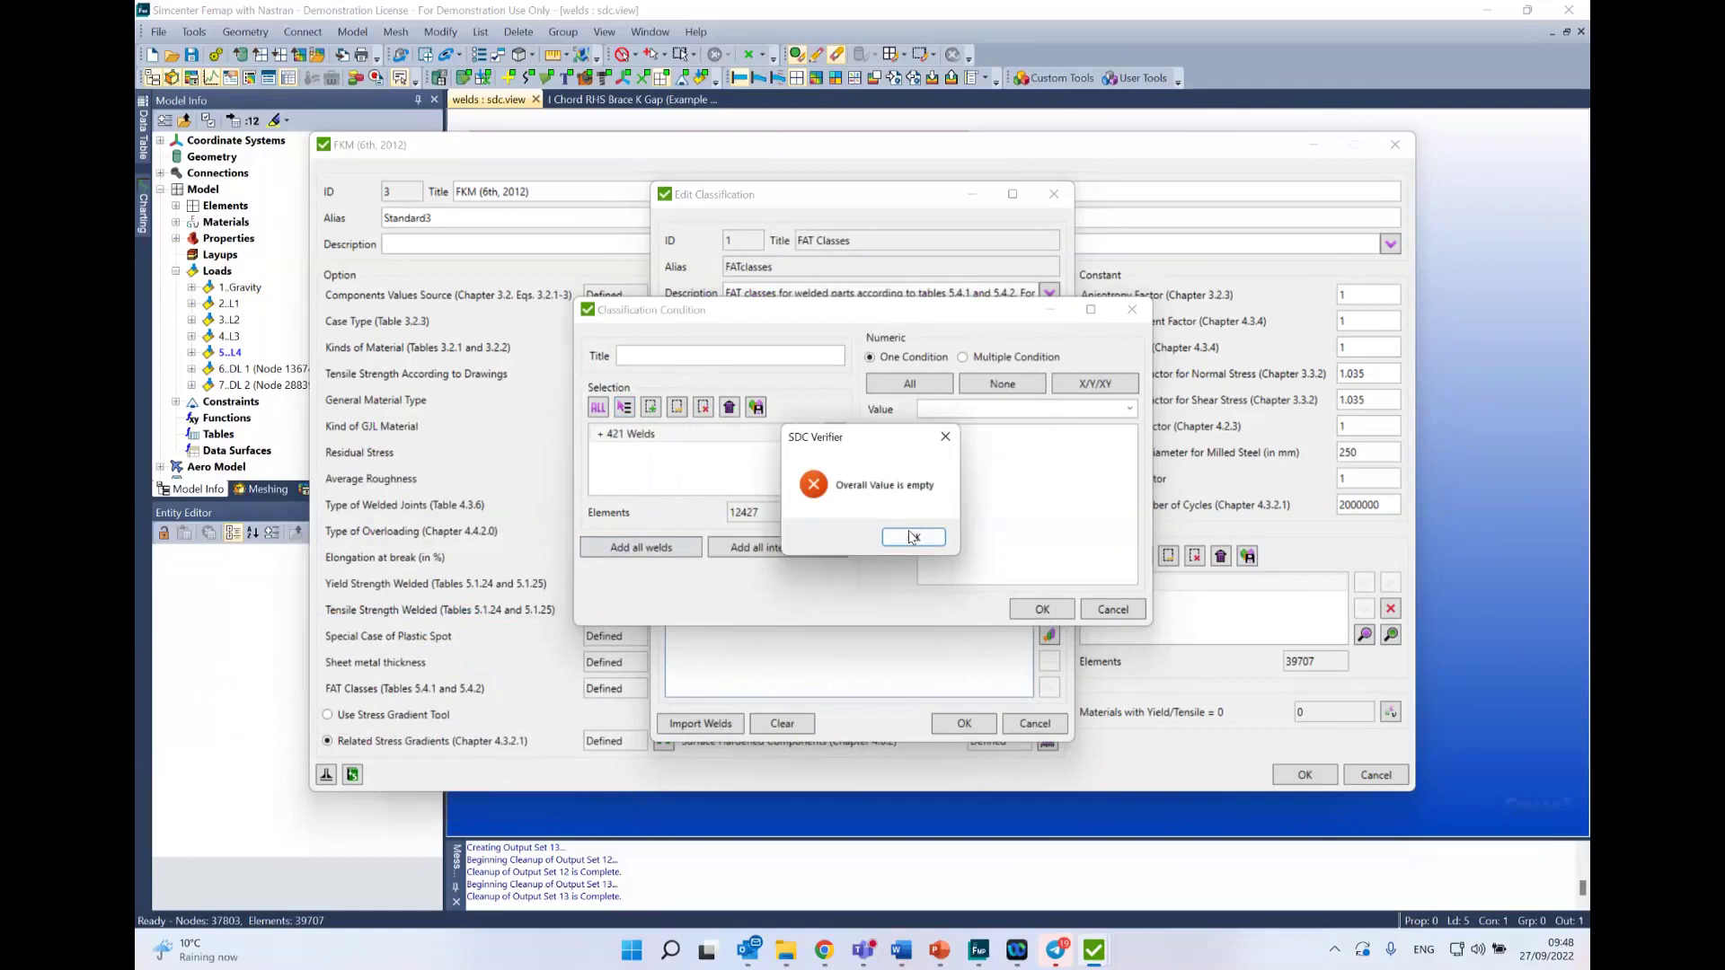
click(912, 537)
text(1)
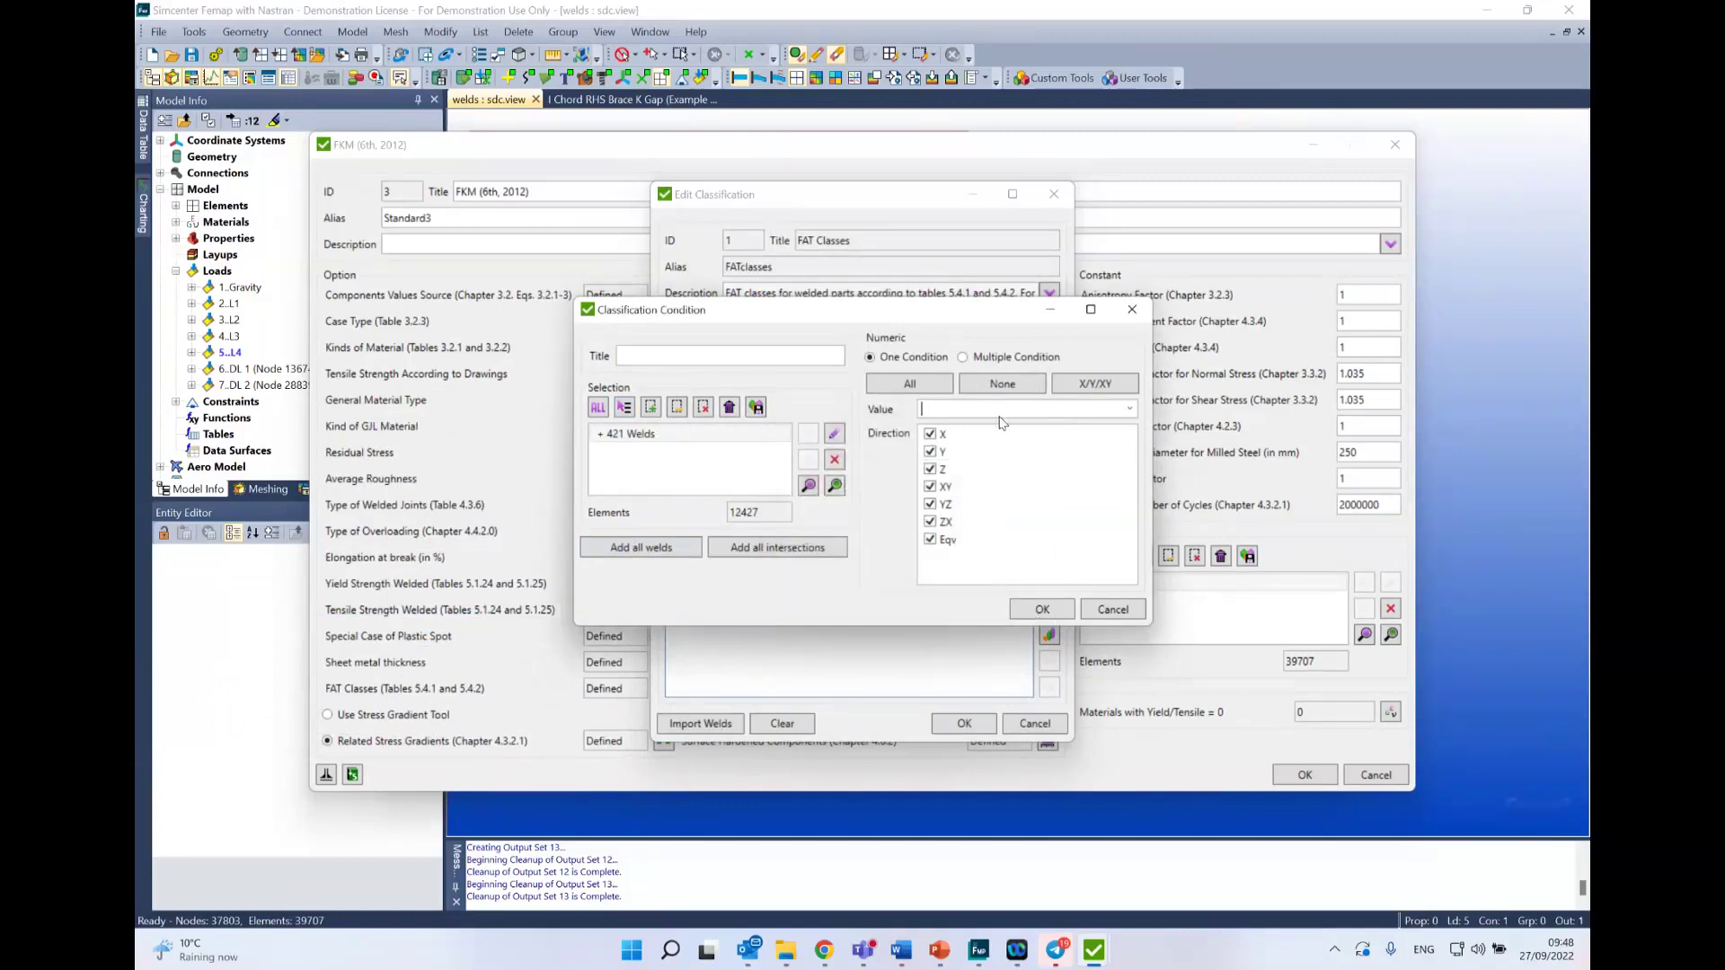
click(1042, 609)
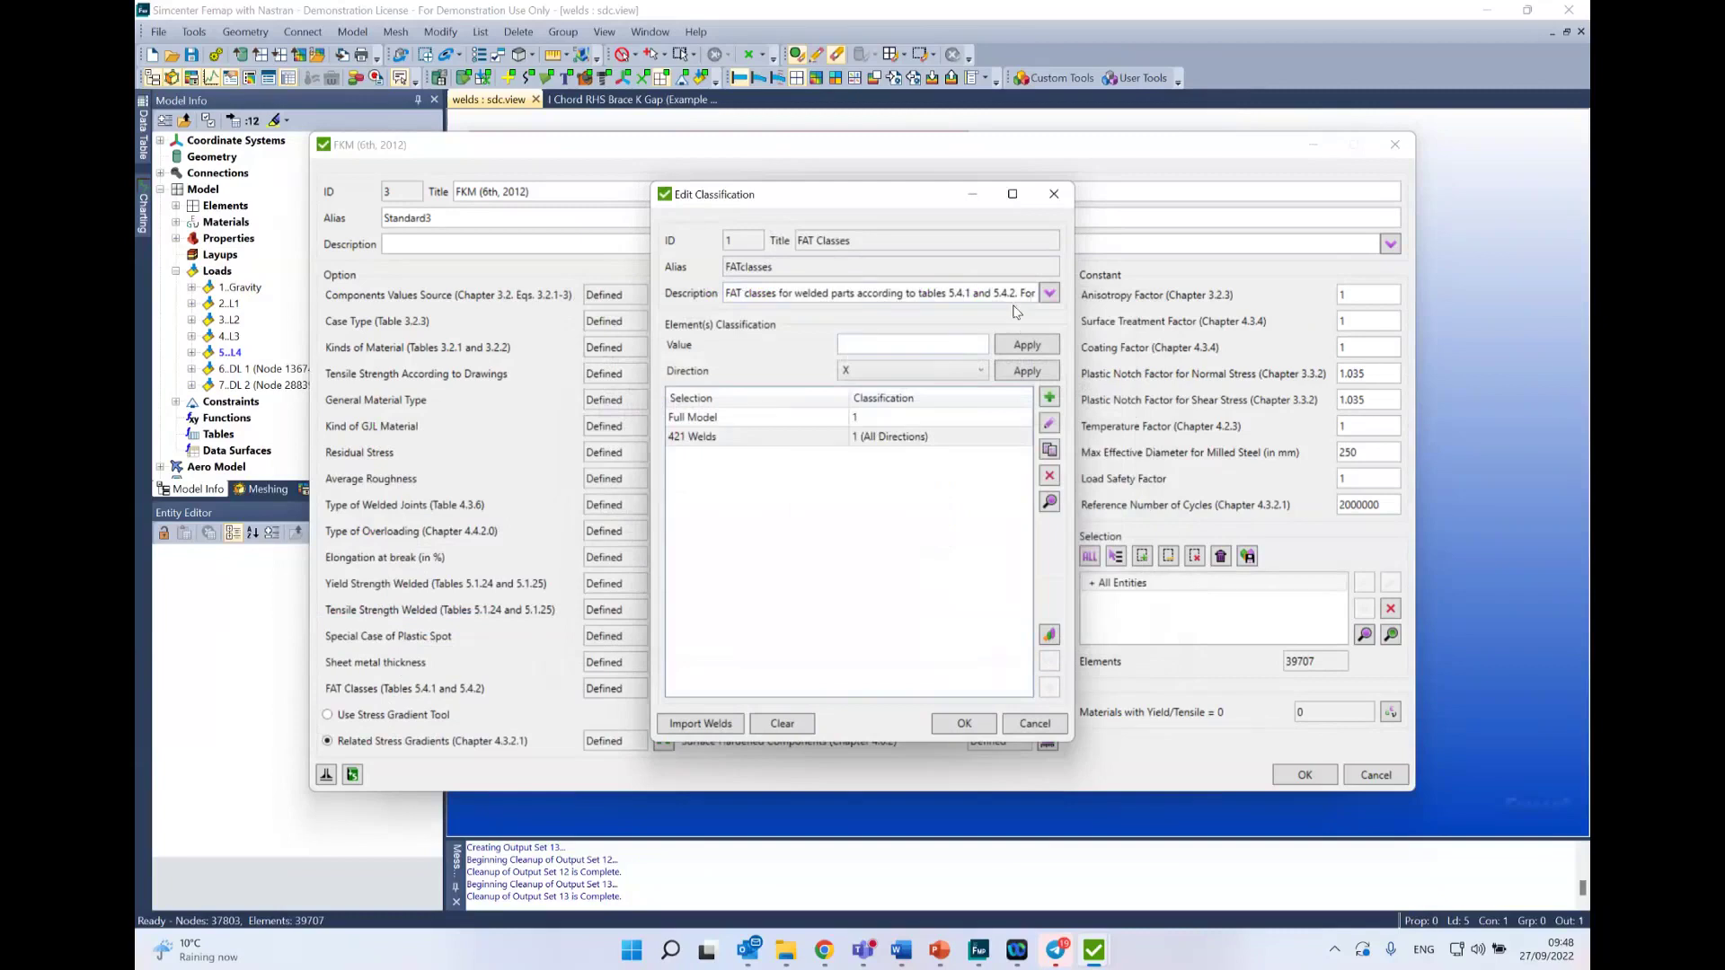
Step: Discard the FAT Classes changes and cancel adding the FKM (6th, 2012) standard
click(945, 368)
click(945, 368)
click(1033, 725)
click(911, 536)
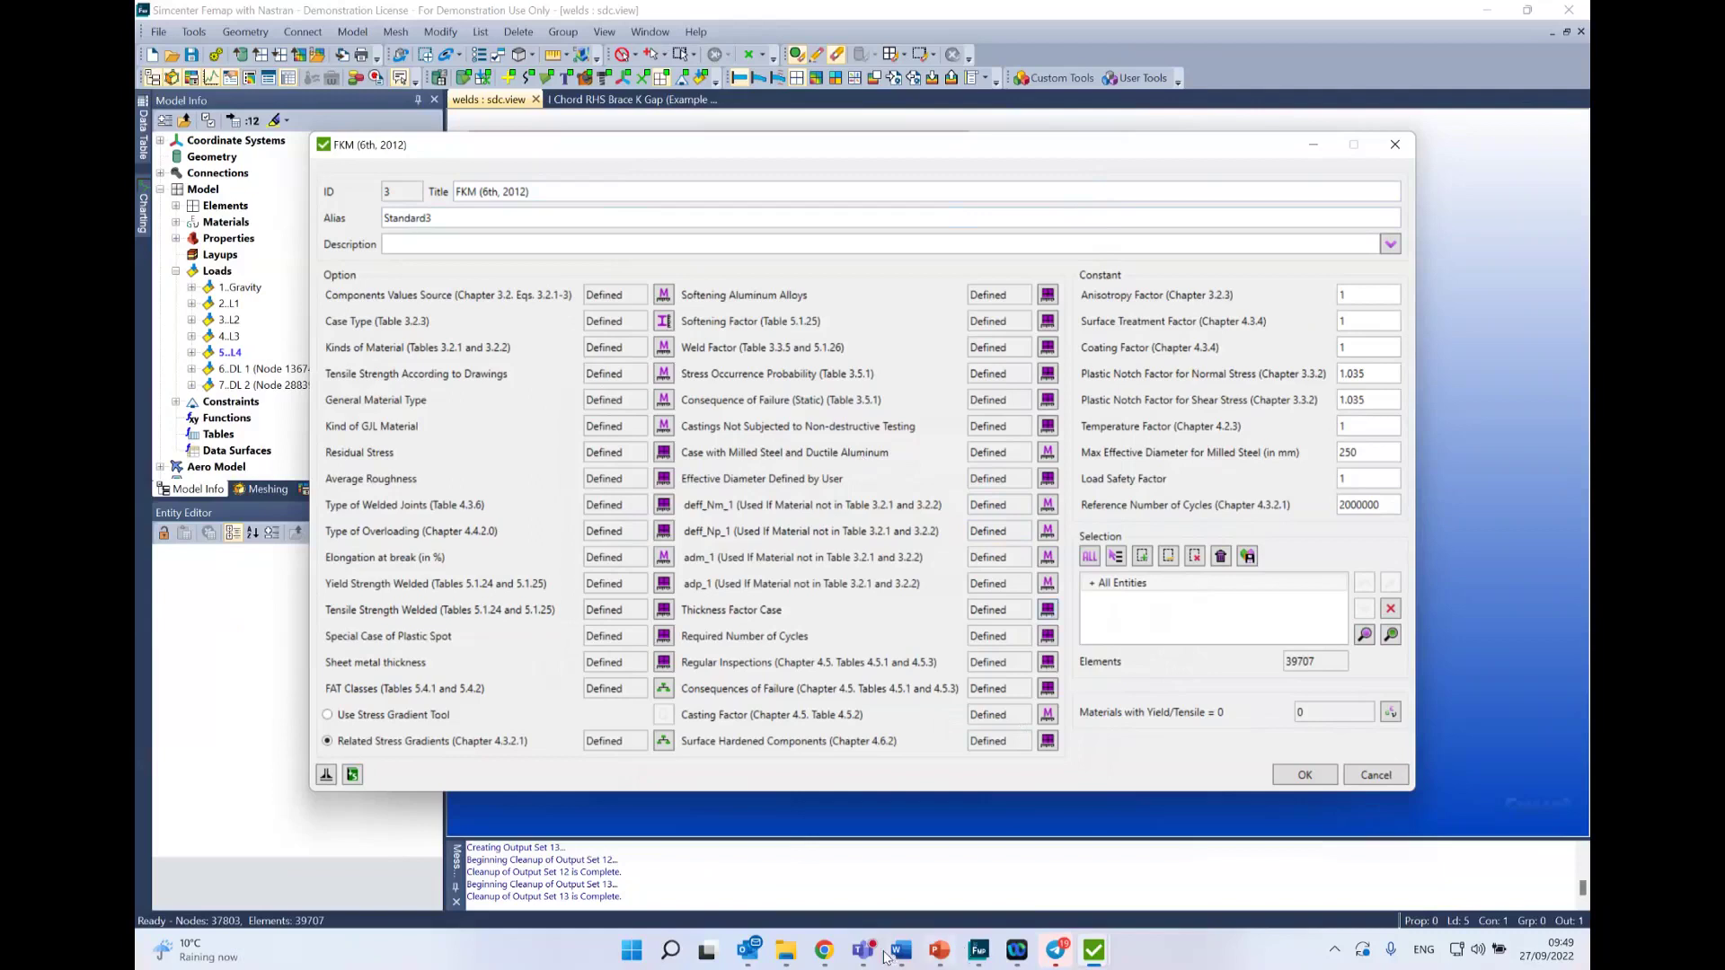
click(1374, 776)
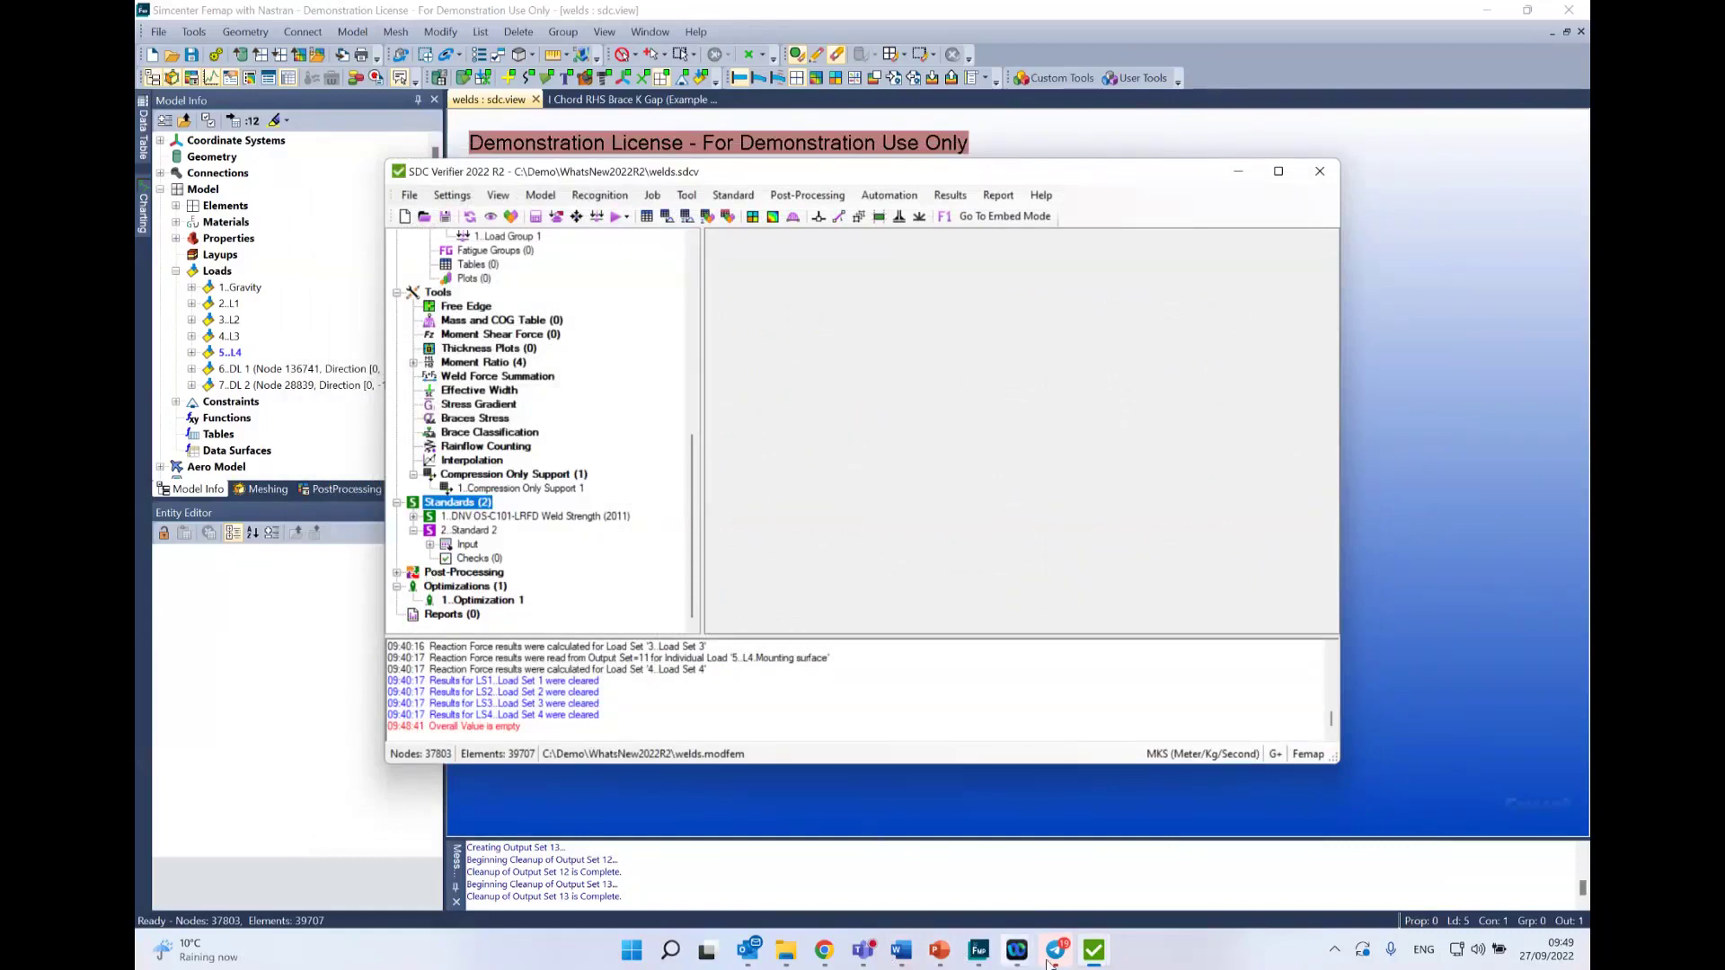
Step: Show the "Export Items from report to project" slide in PowerPoint and return to SDC Verifier
click(939, 950)
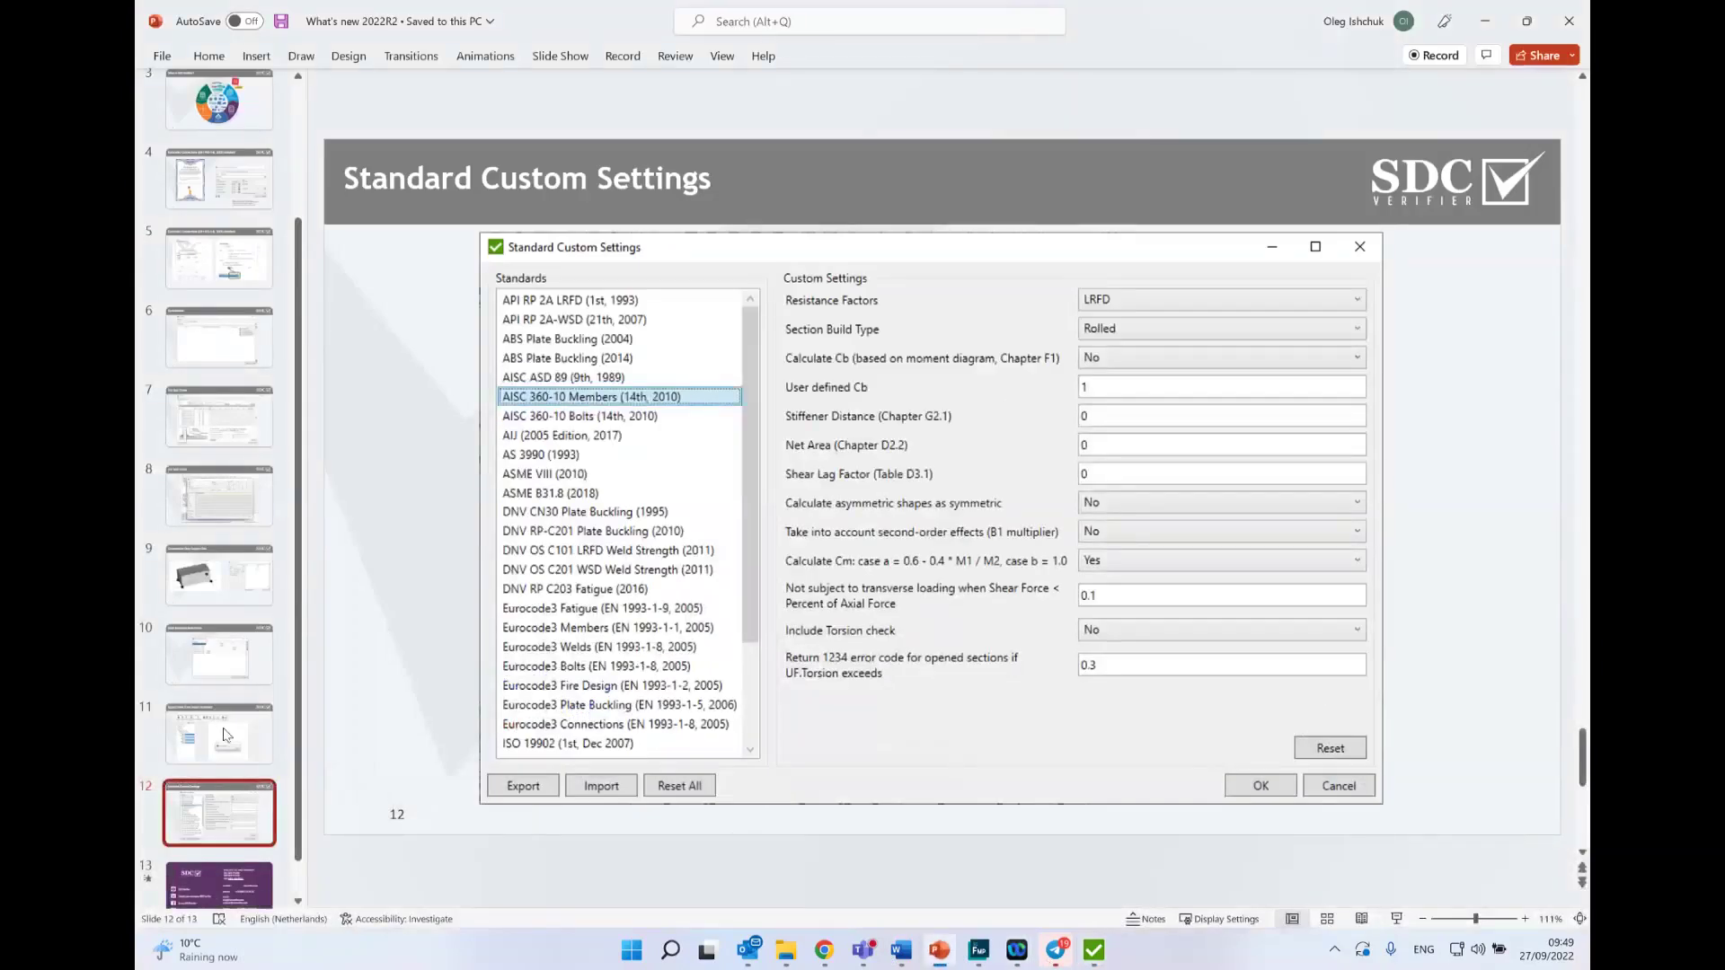
click(225, 735)
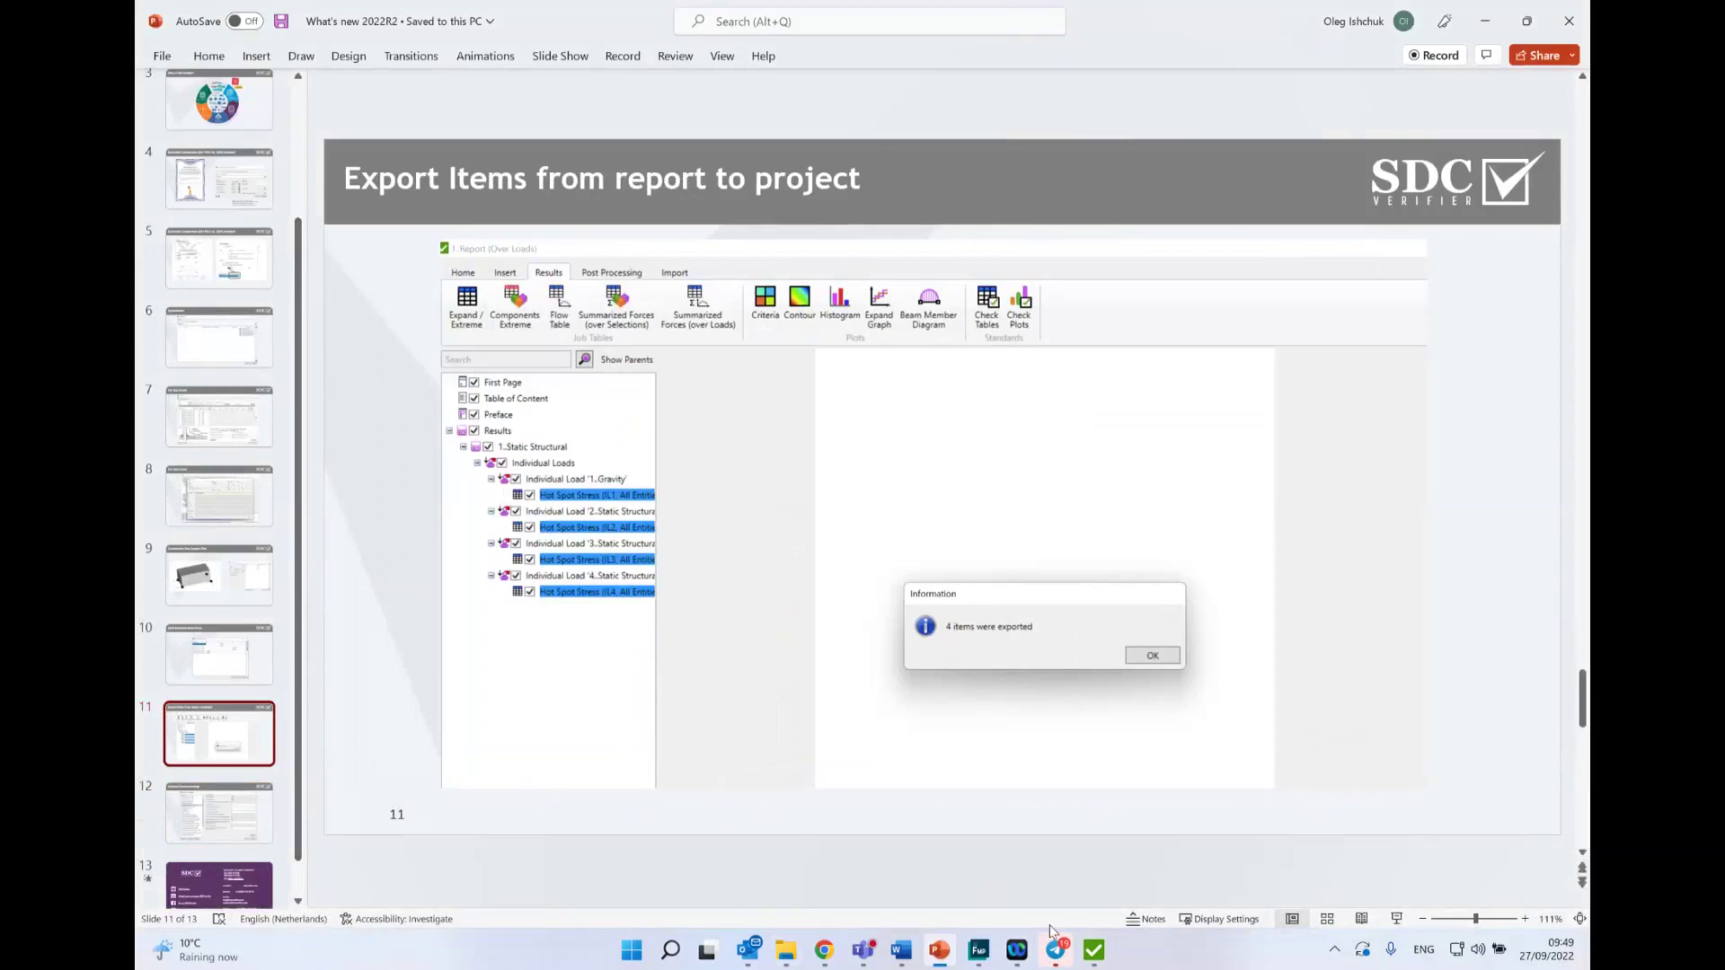
click(1092, 960)
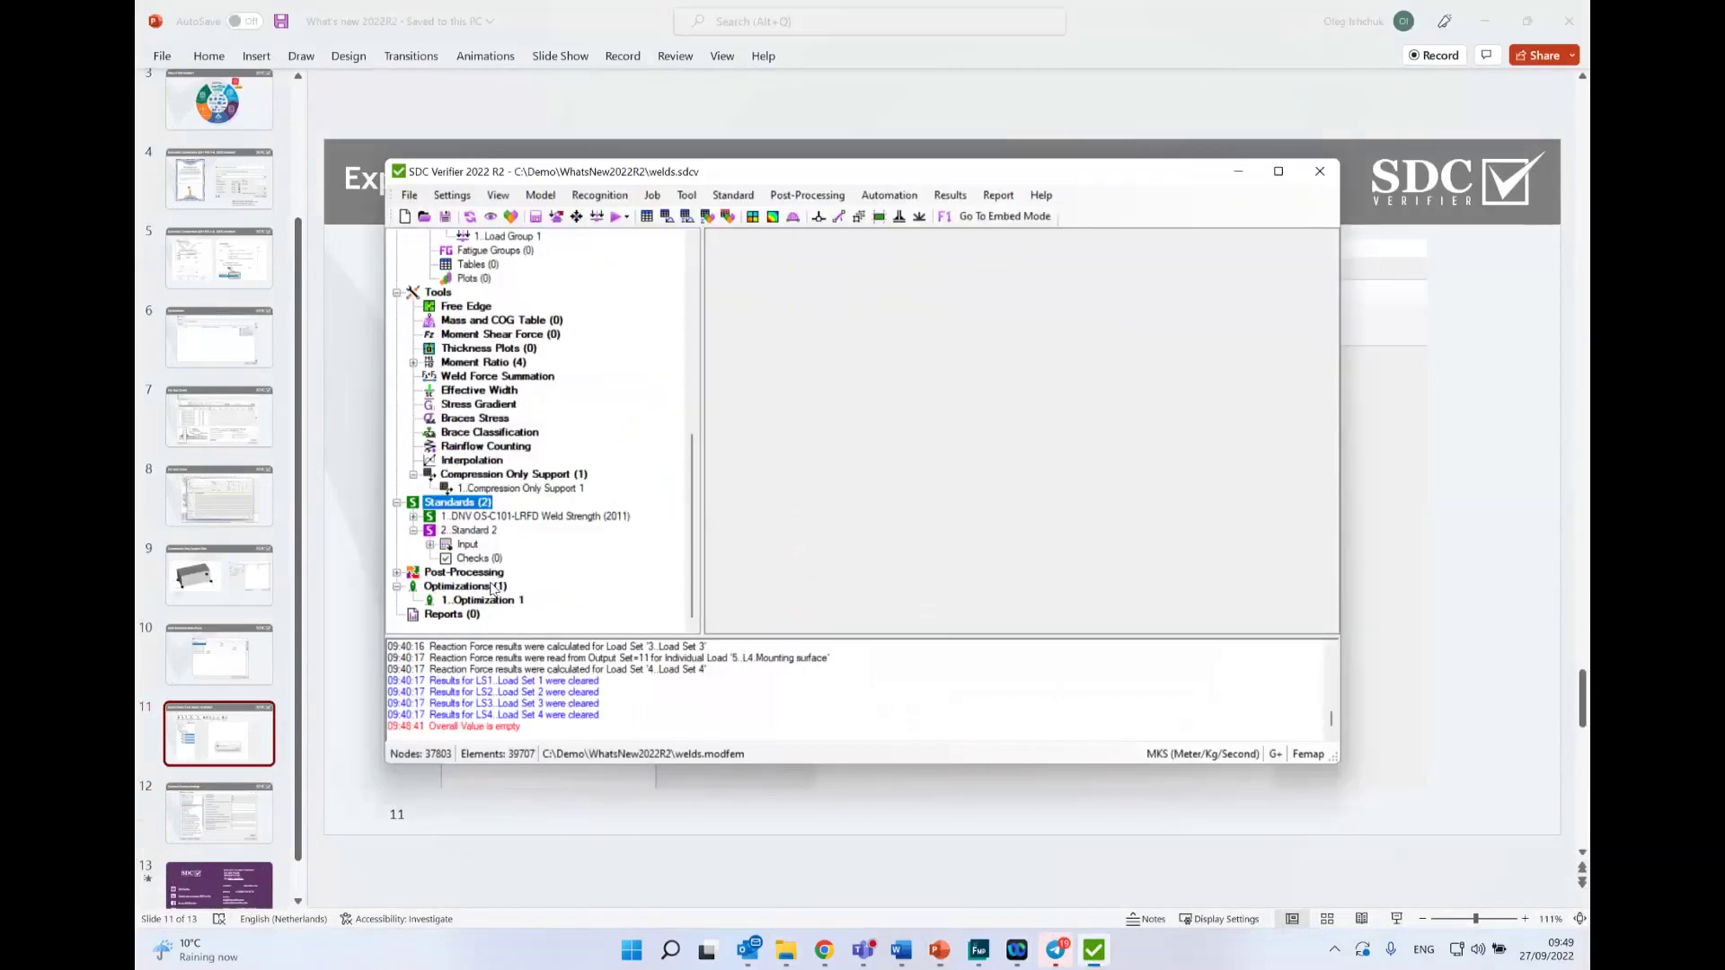
Step: Add an empty Designer report to the project
right_click(450, 615)
mouse_move(539, 626)
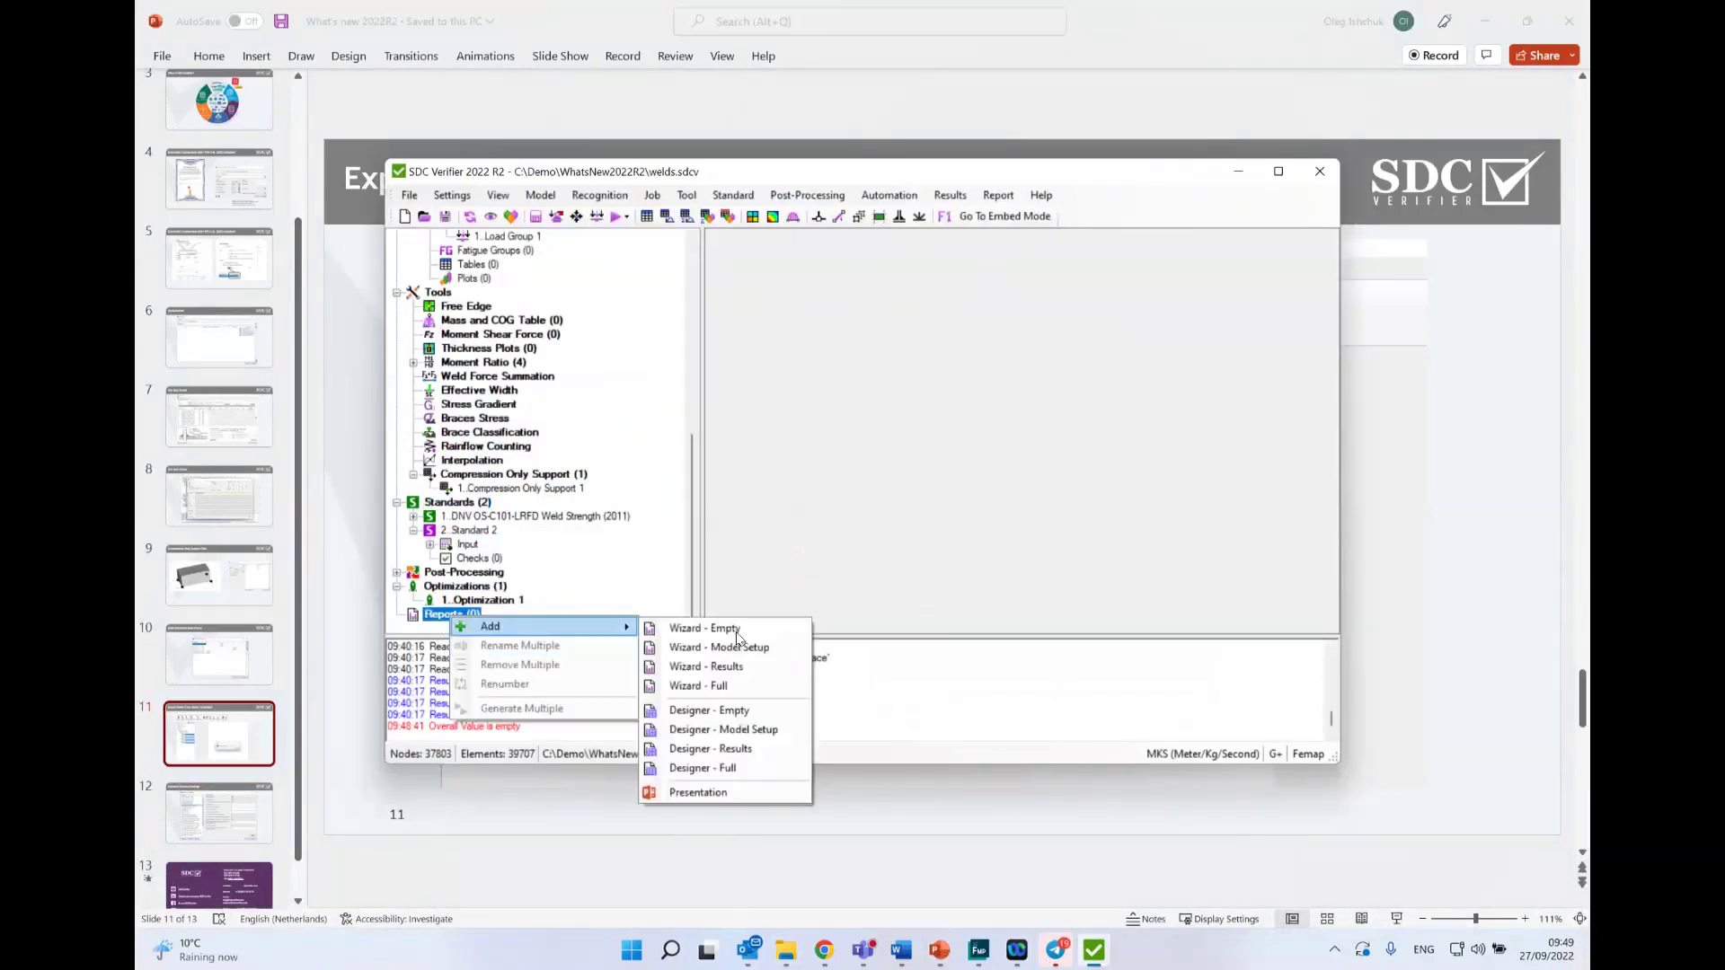
click(728, 718)
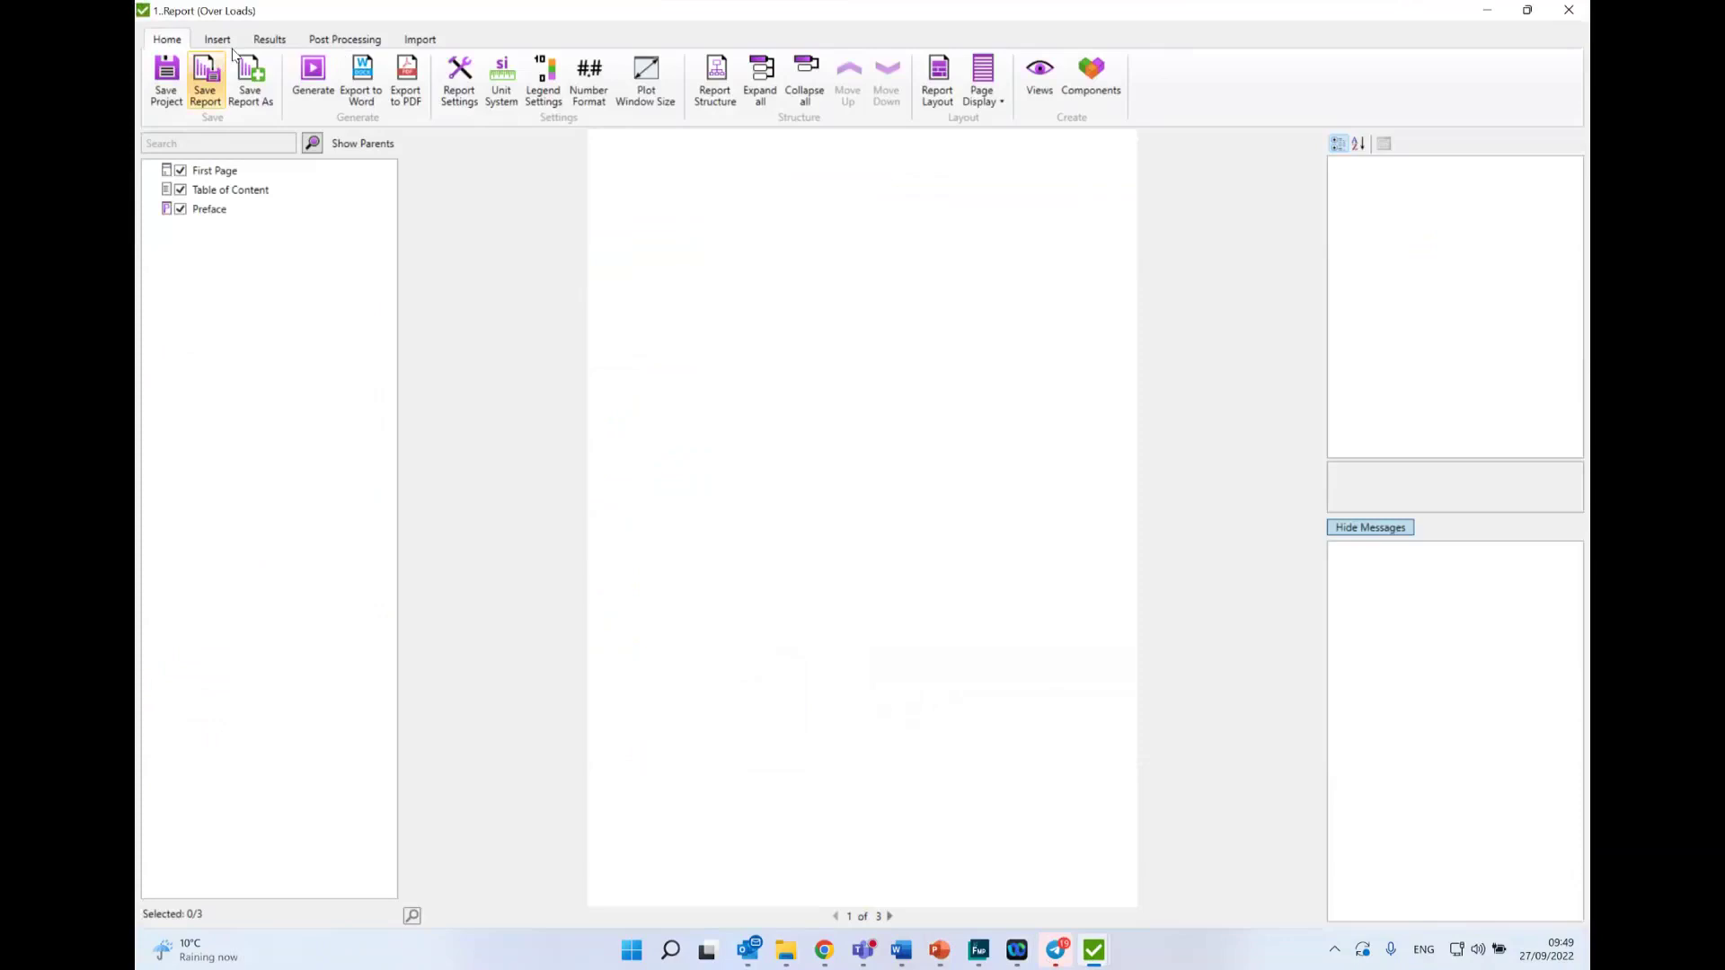
Step: Start an Expand/Extreme results table and select the individual loads IL1 Gravity, IL2 L1 and IL3 L2 of Job 1
click(214, 38)
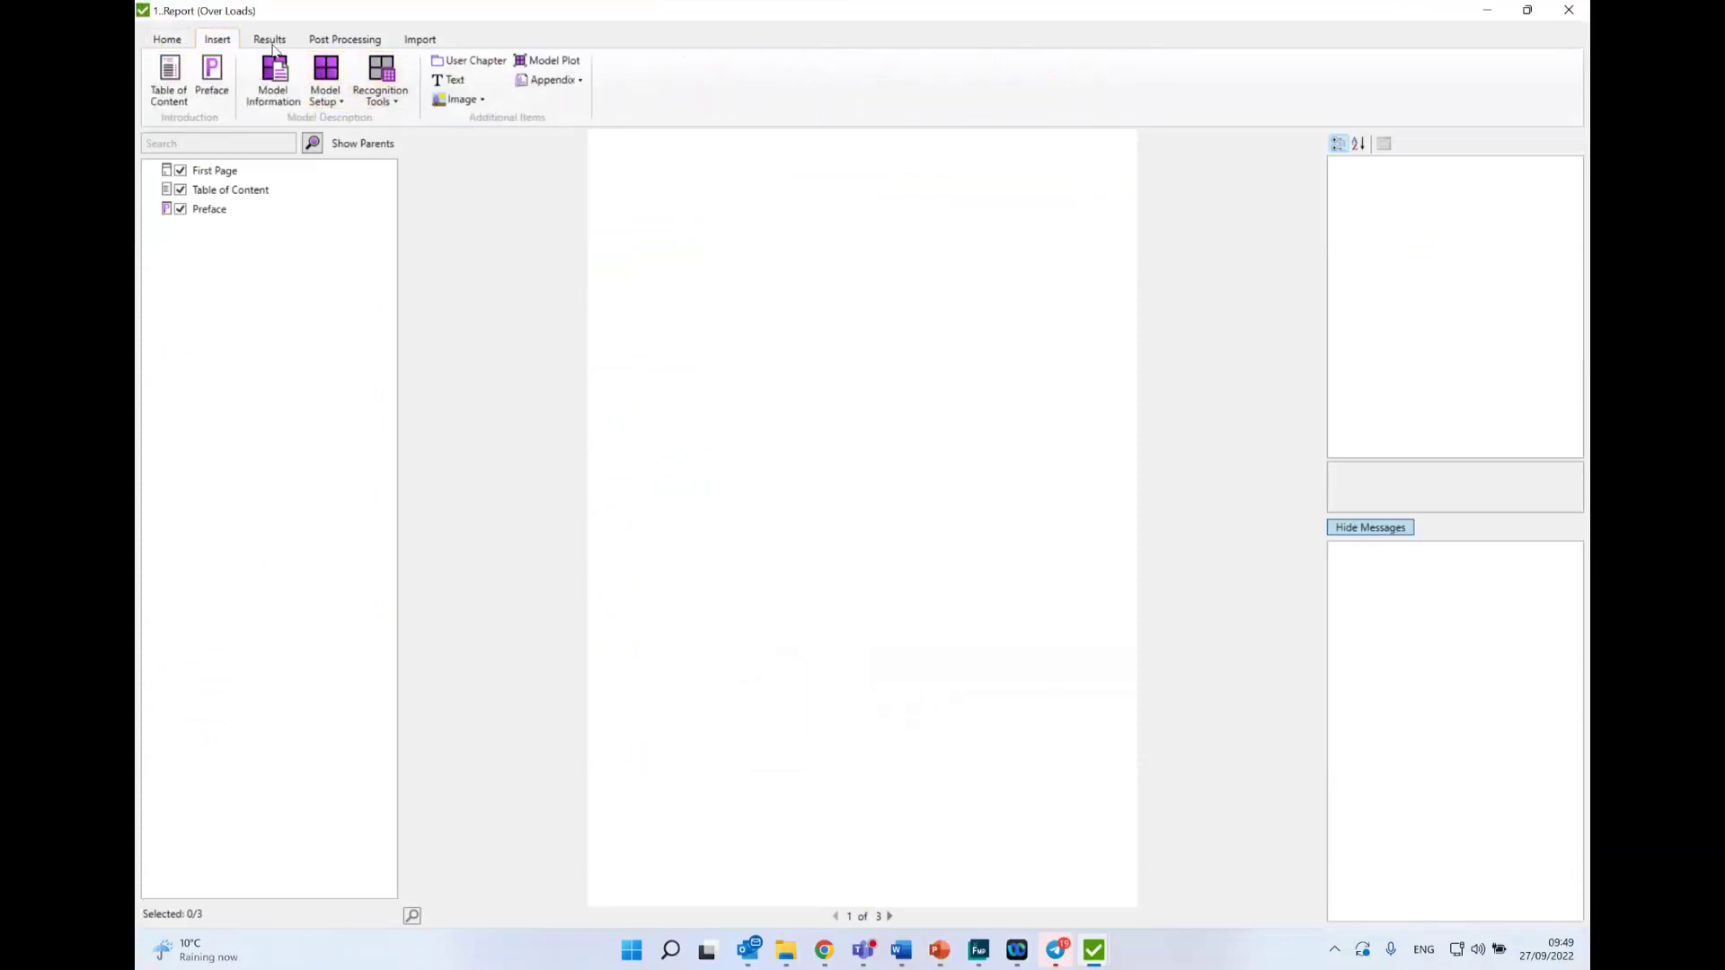
scroll(492, 101, down, 1)
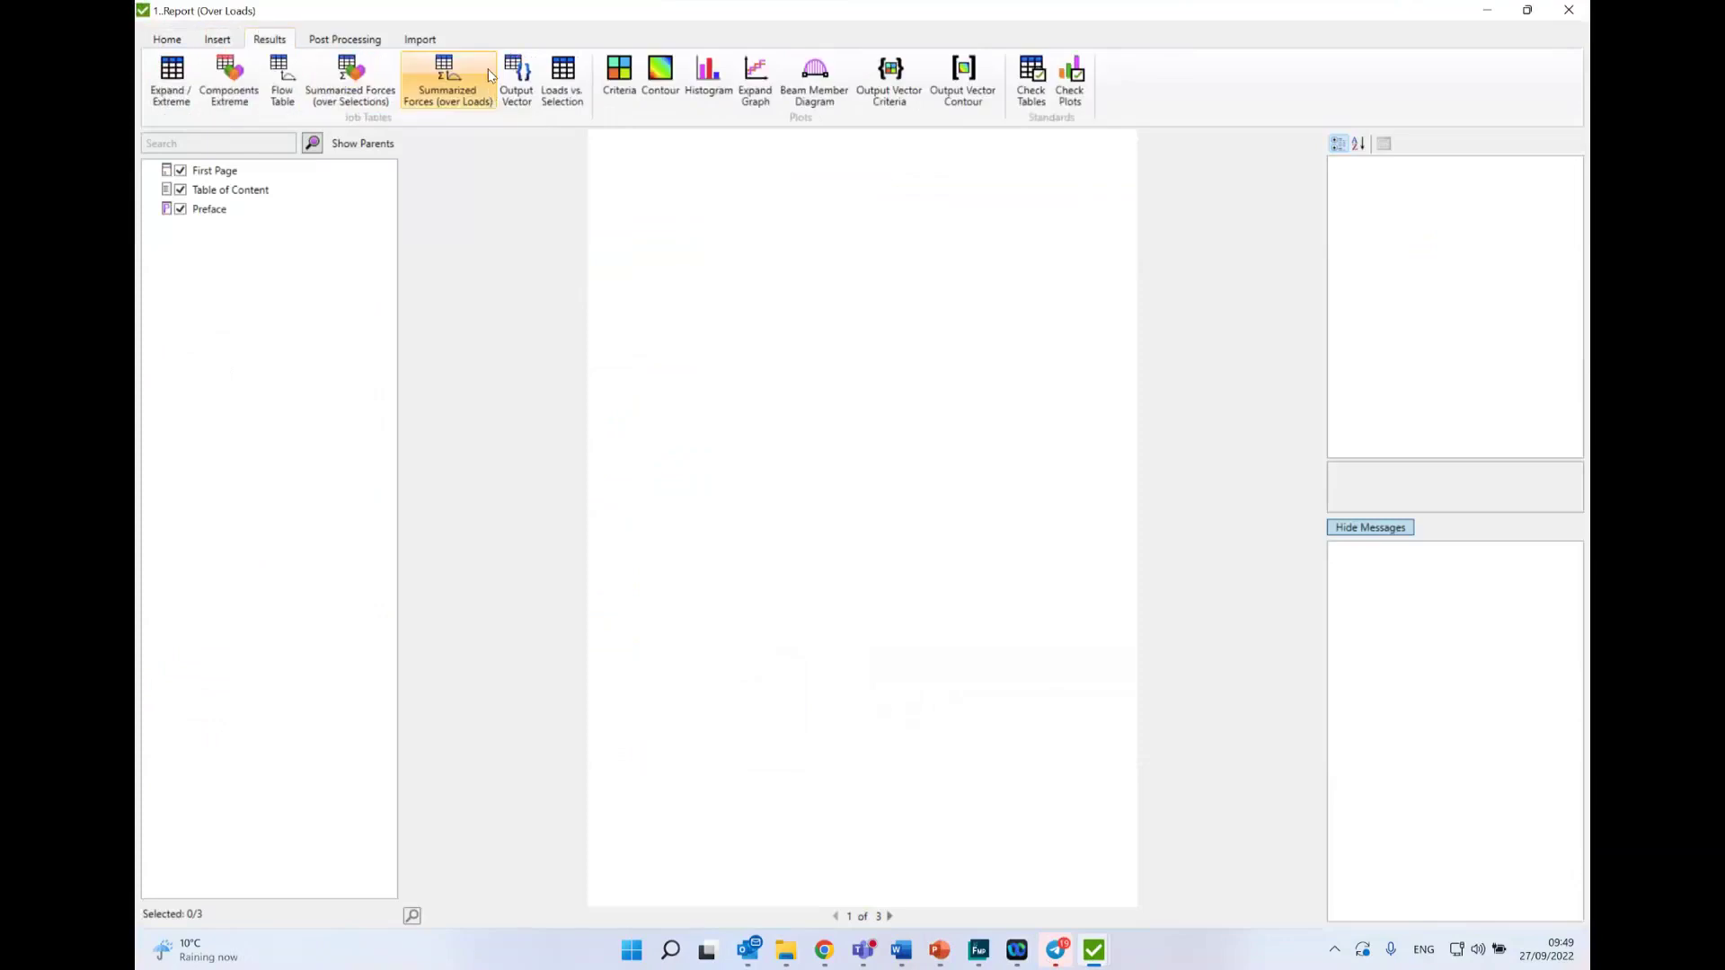
click(175, 78)
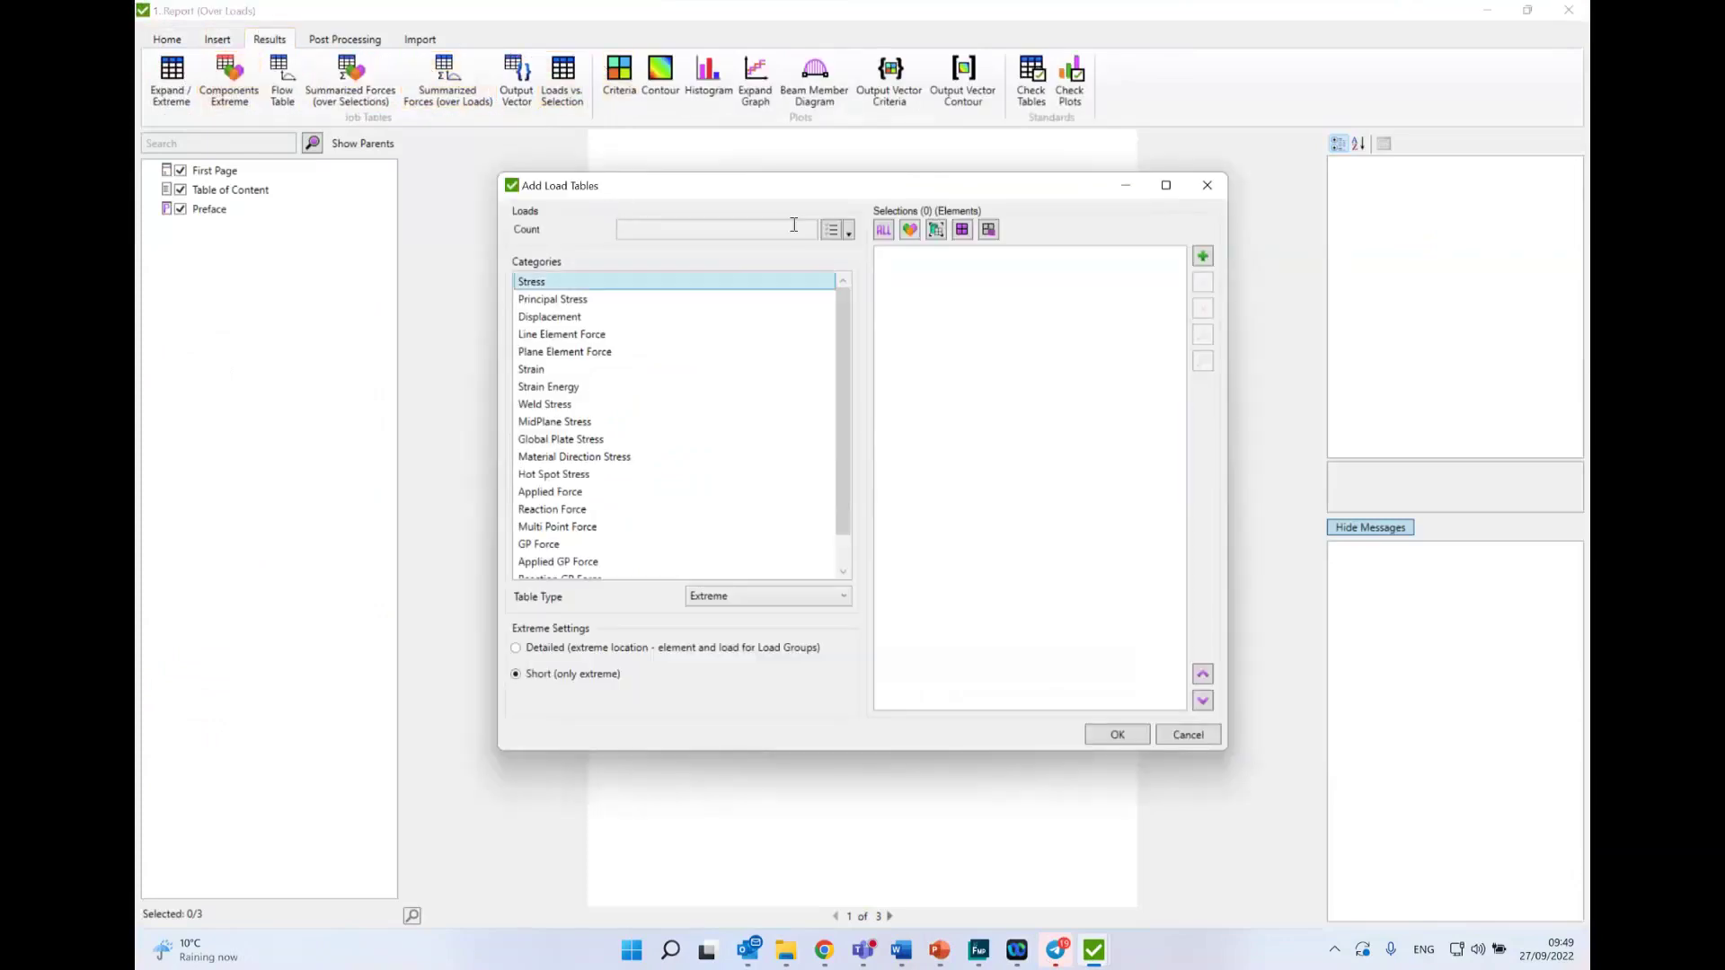
click(827, 232)
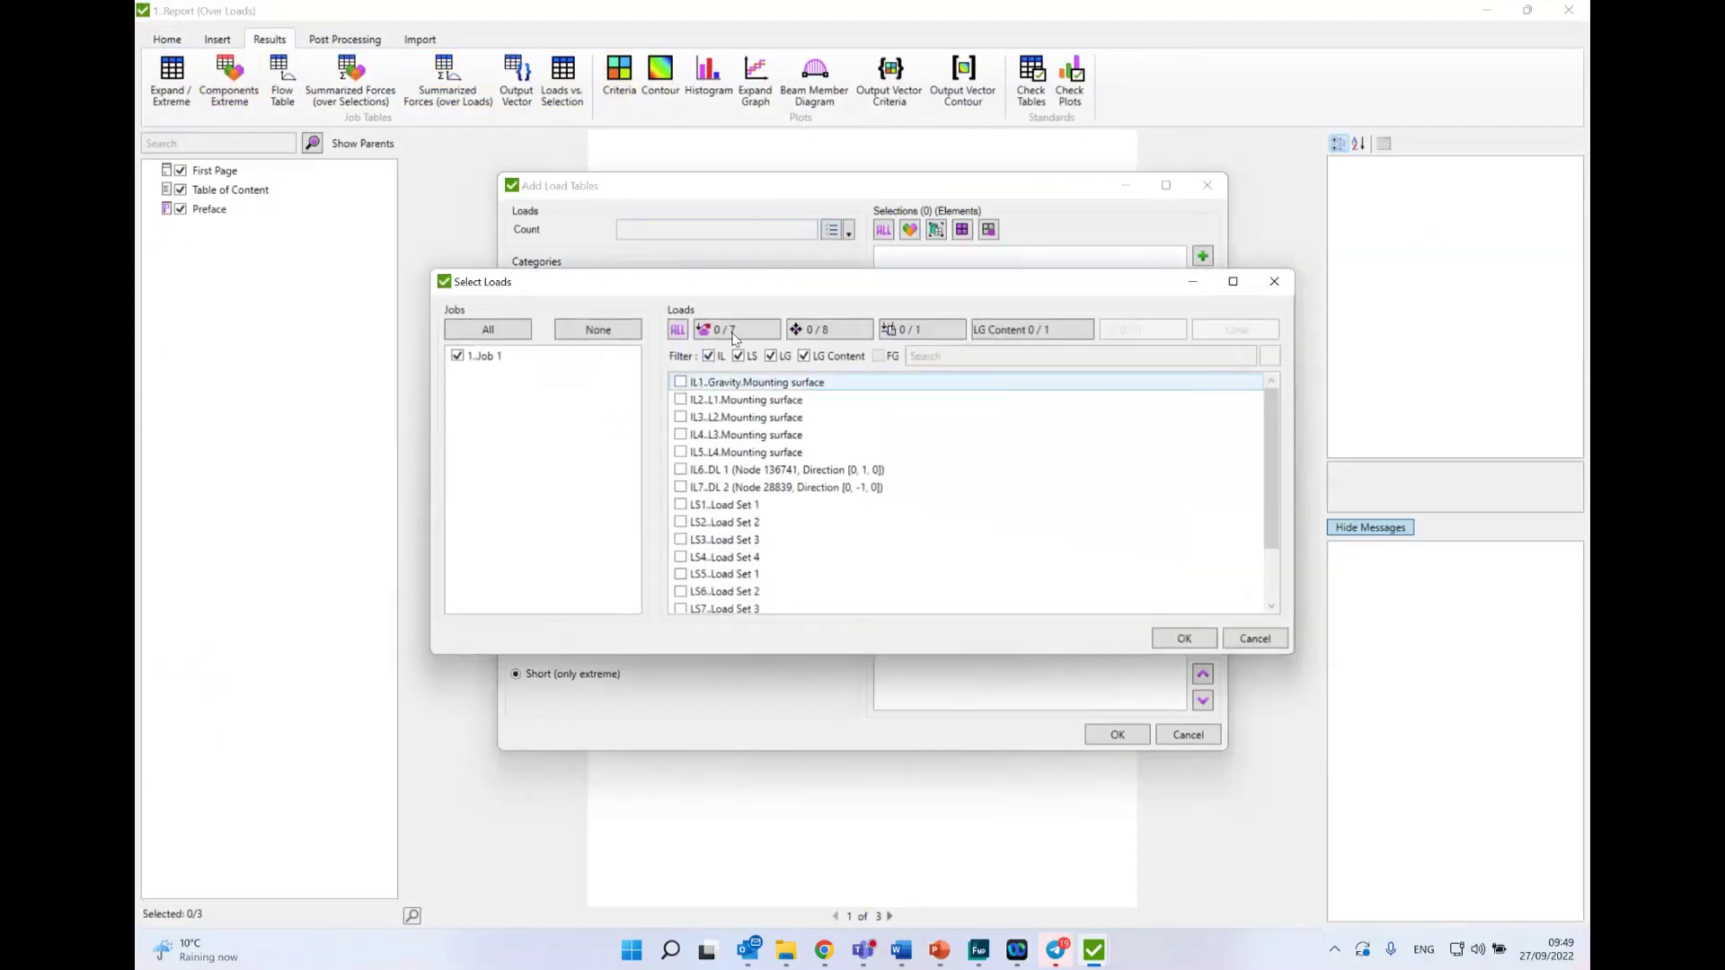
click(681, 382)
click(681, 400)
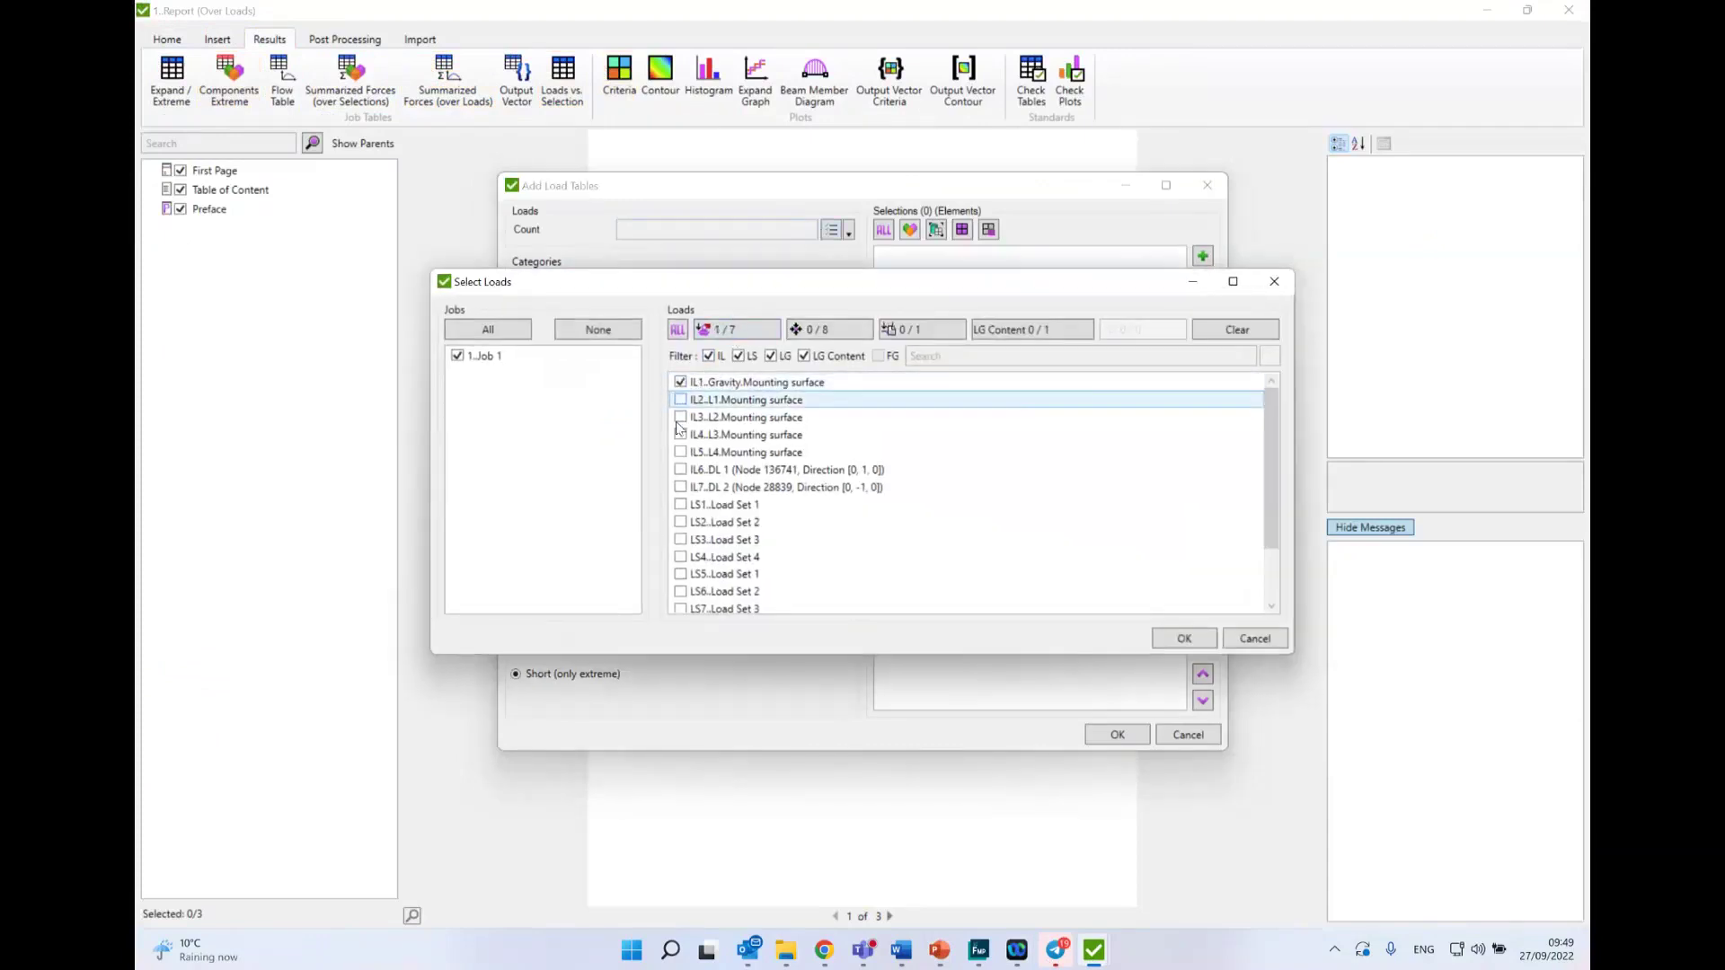
click(681, 419)
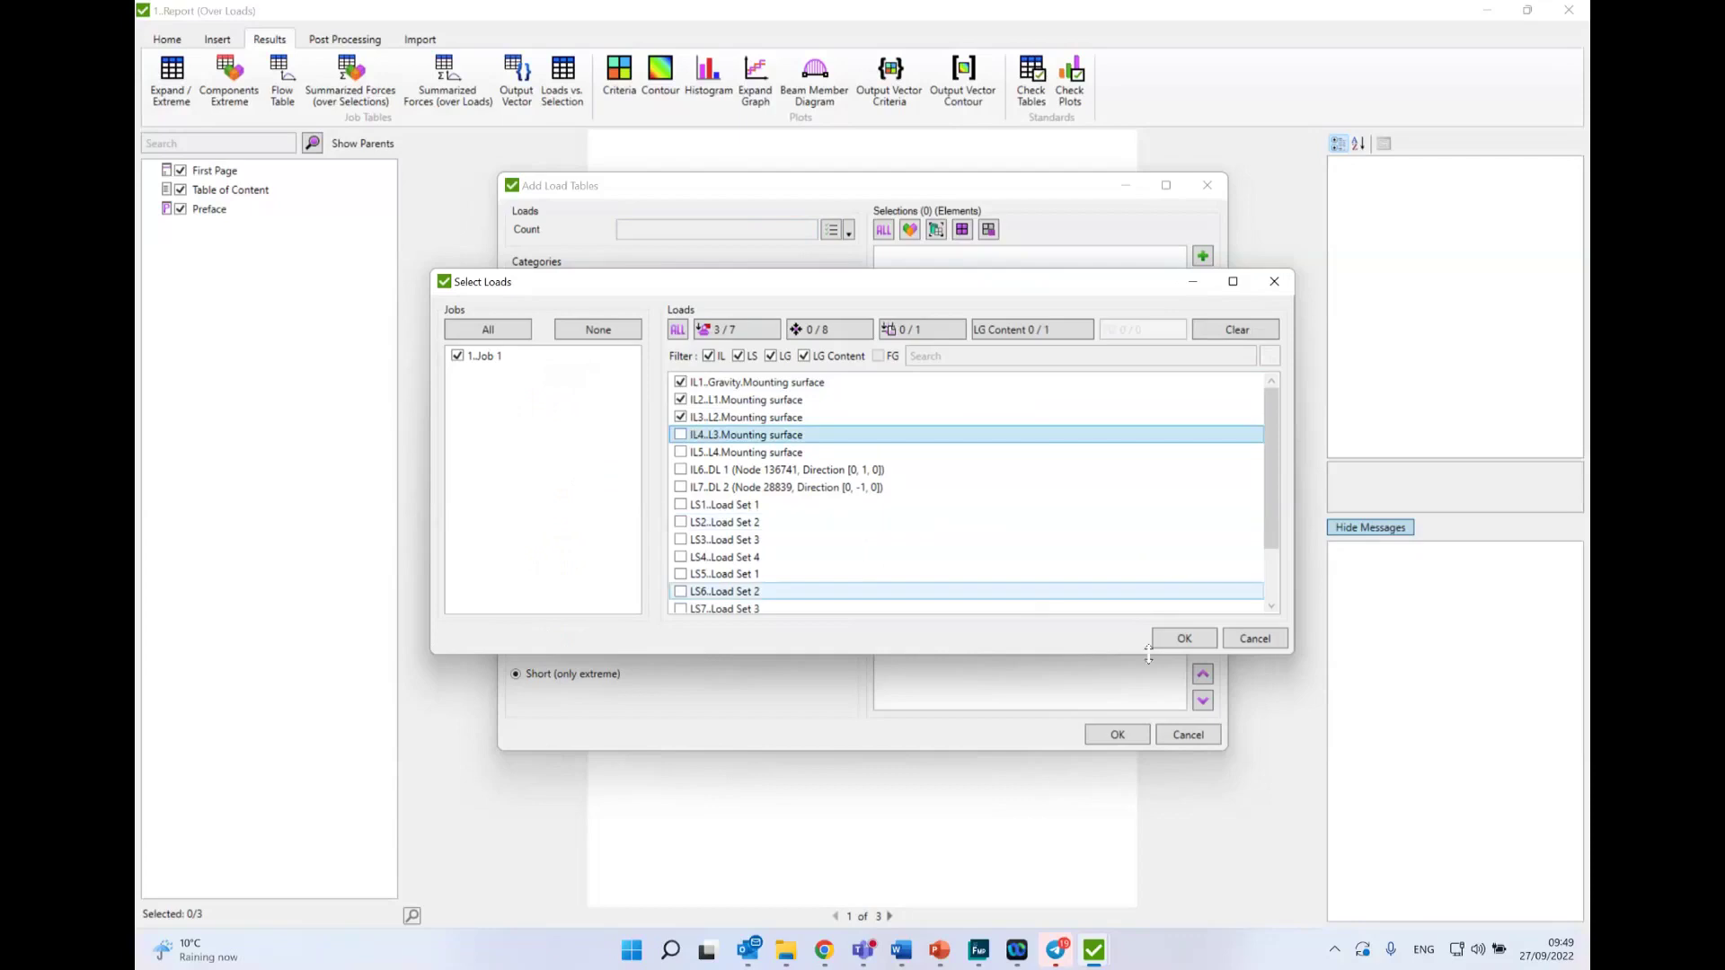
click(1184, 640)
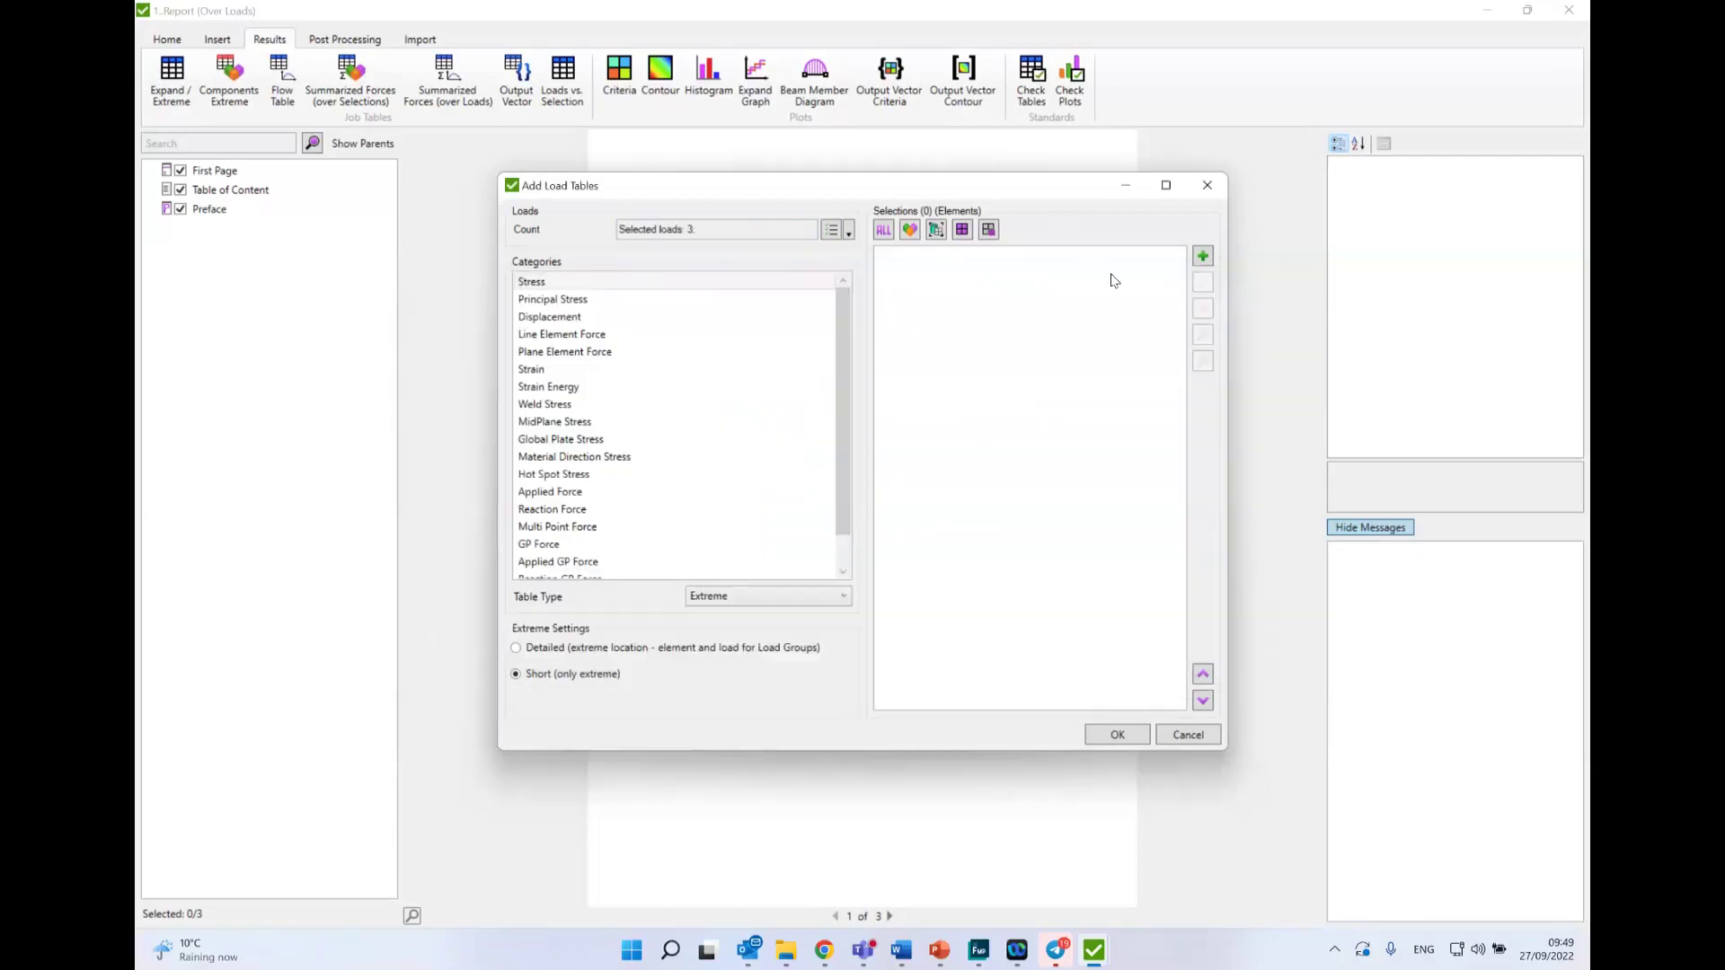
Step: Add short extreme Stress tables for all entities and expand the individual loads in the report structure
click(884, 231)
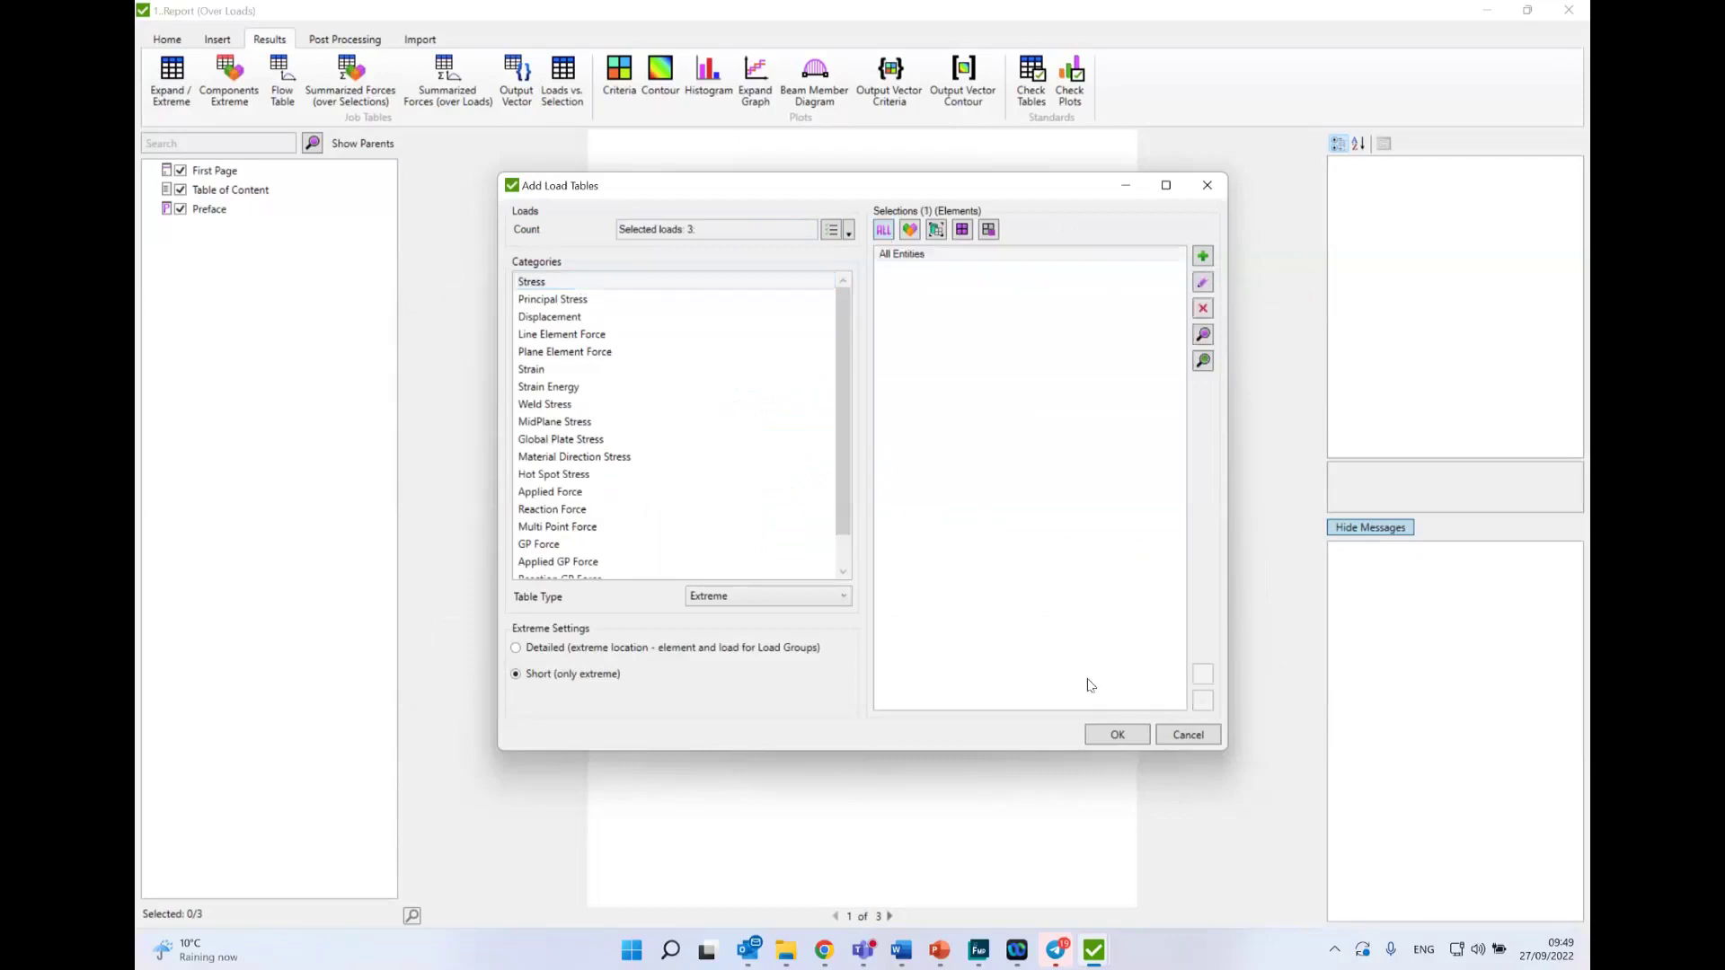
click(1111, 738)
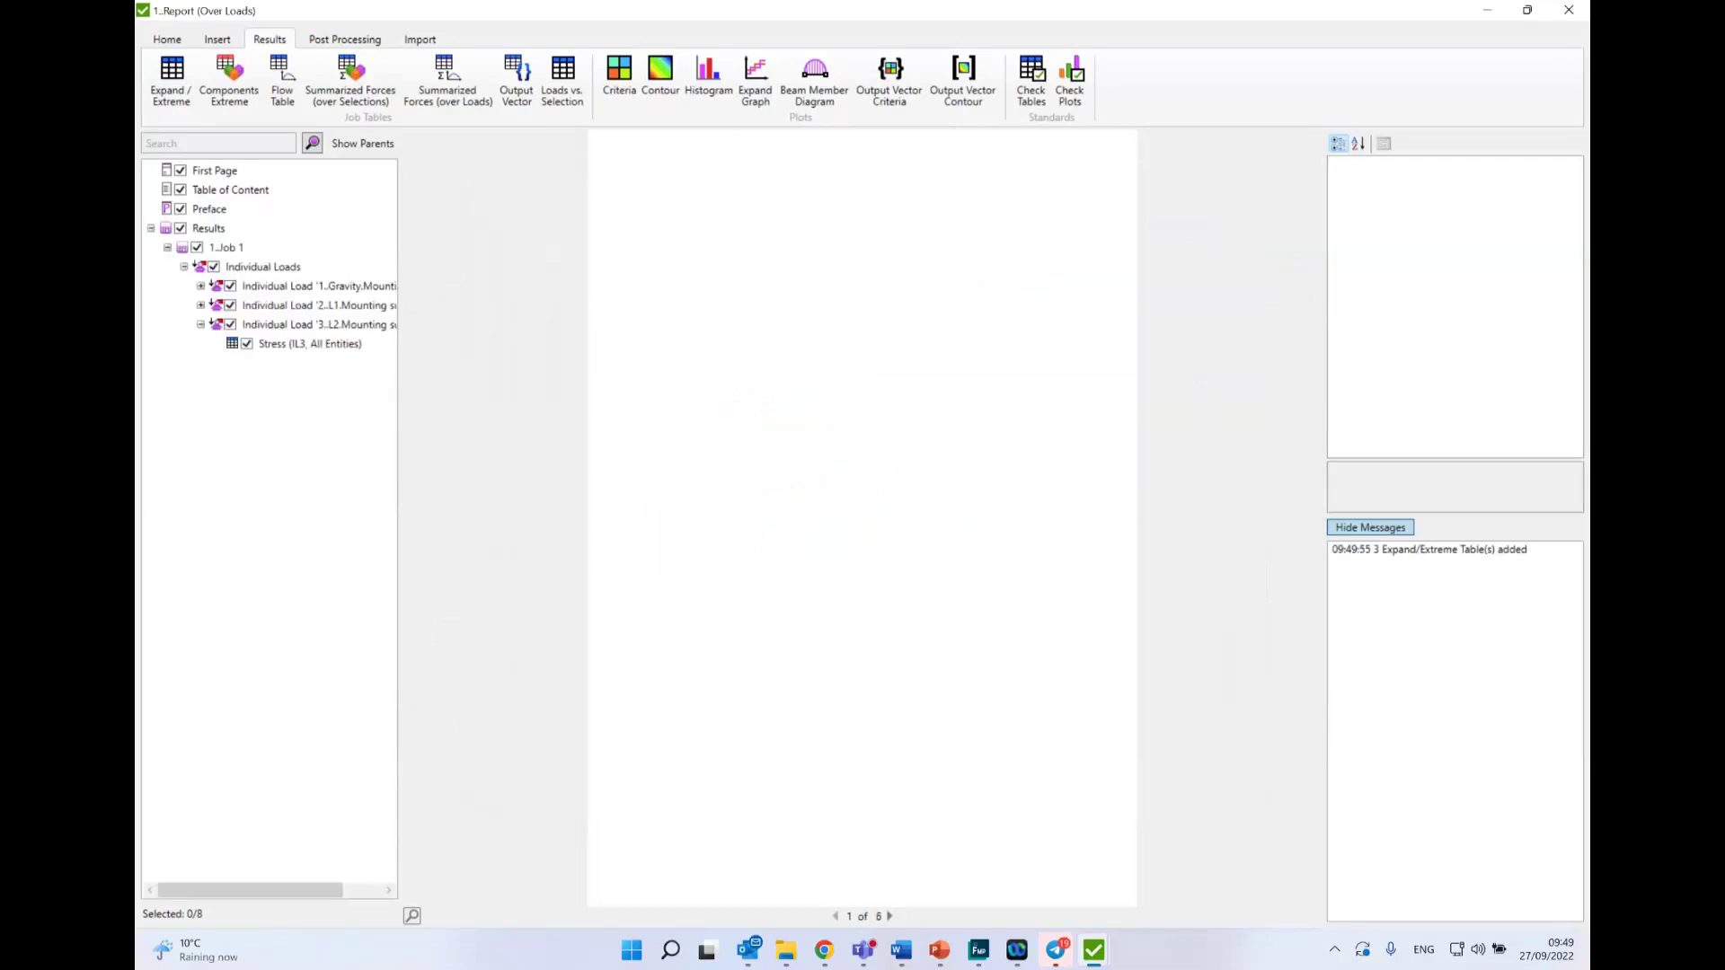
click(201, 286)
click(201, 324)
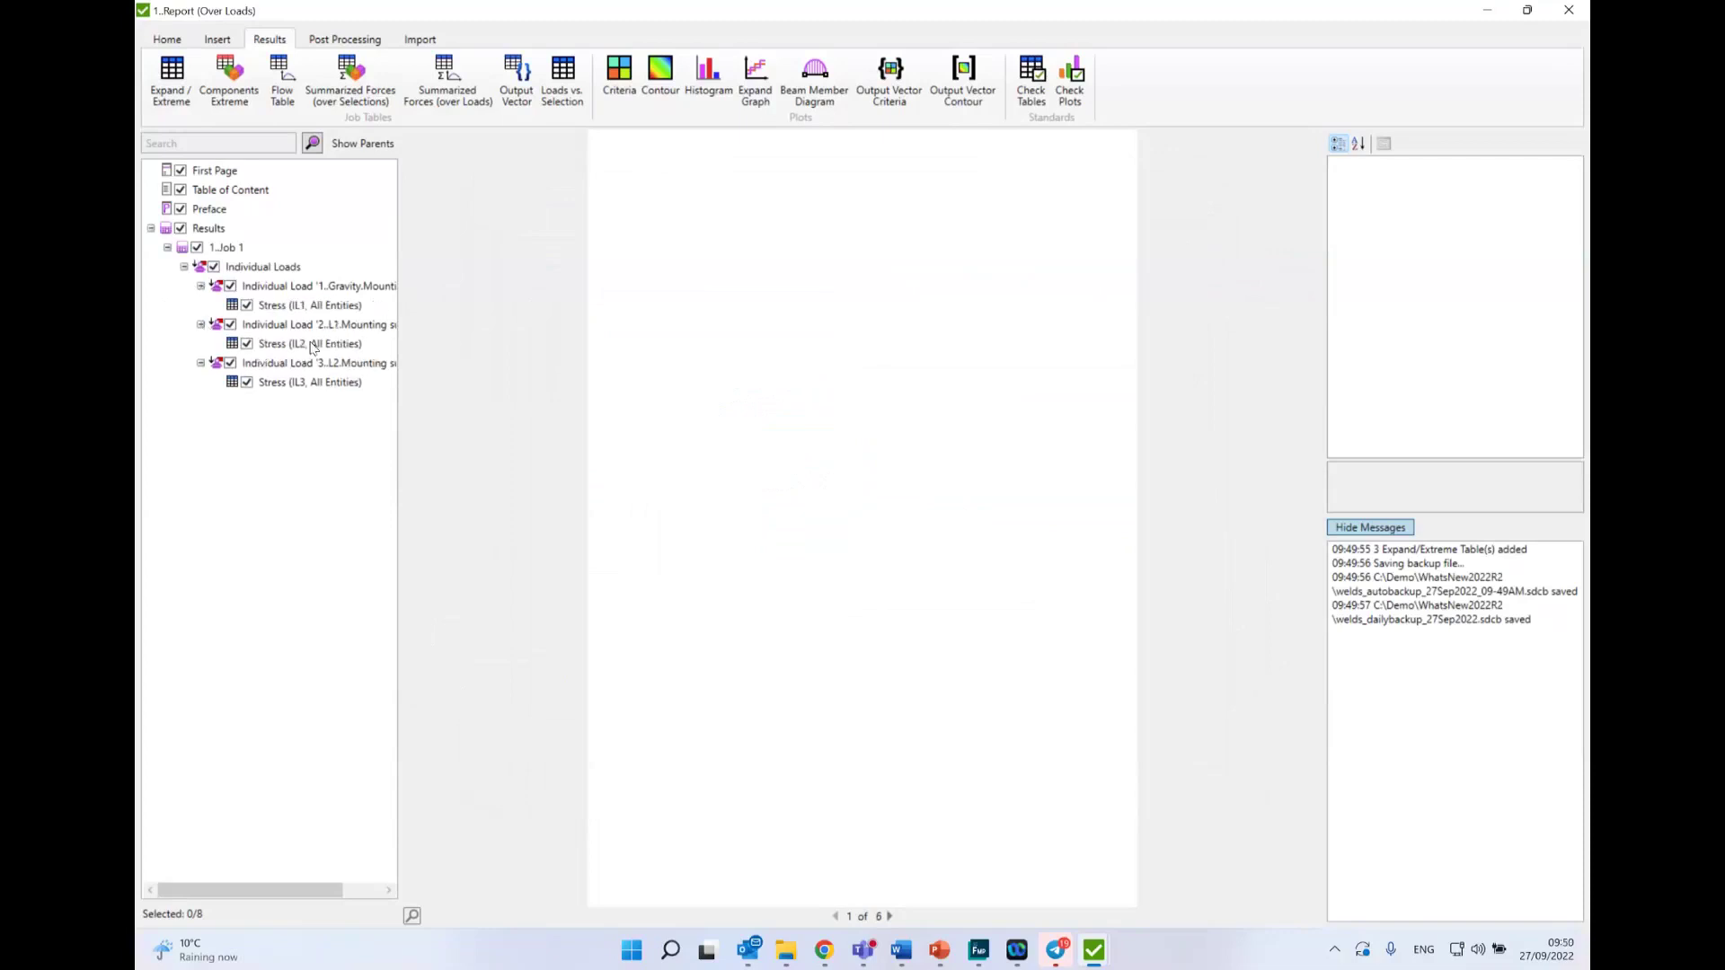
Step: Add equivalent Stress criteria plots for the same three recent individual loads, using all entities and the Default View
click(619, 77)
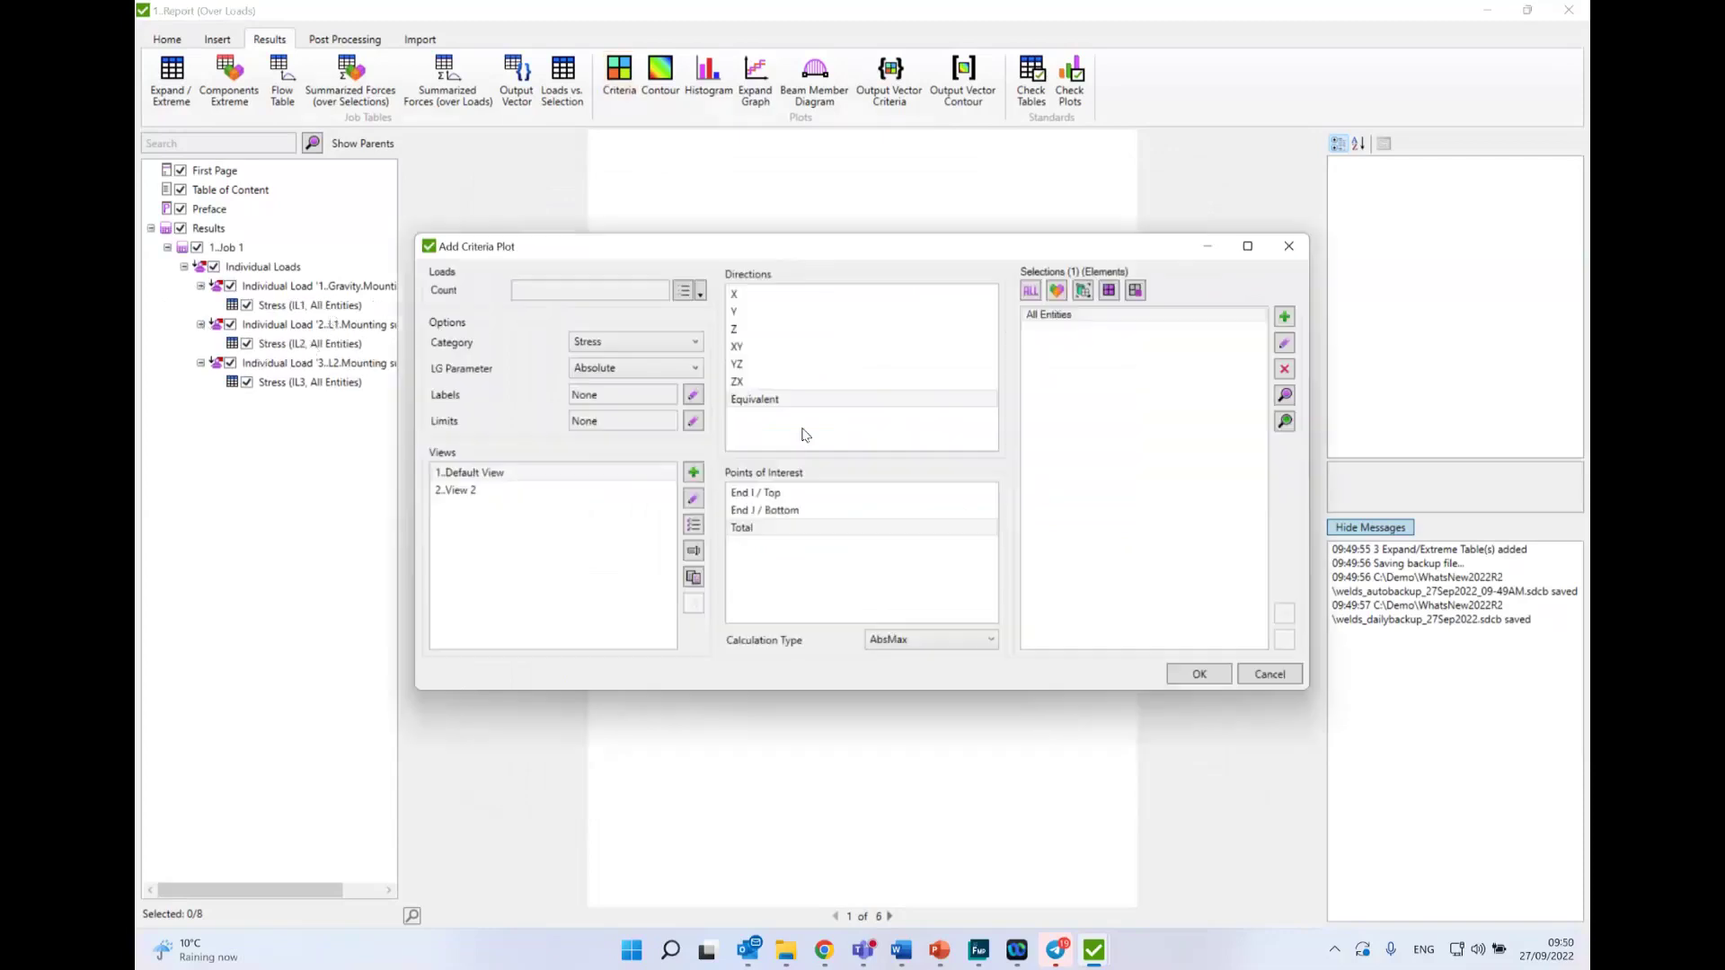
click(700, 292)
mouse_move(636, 316)
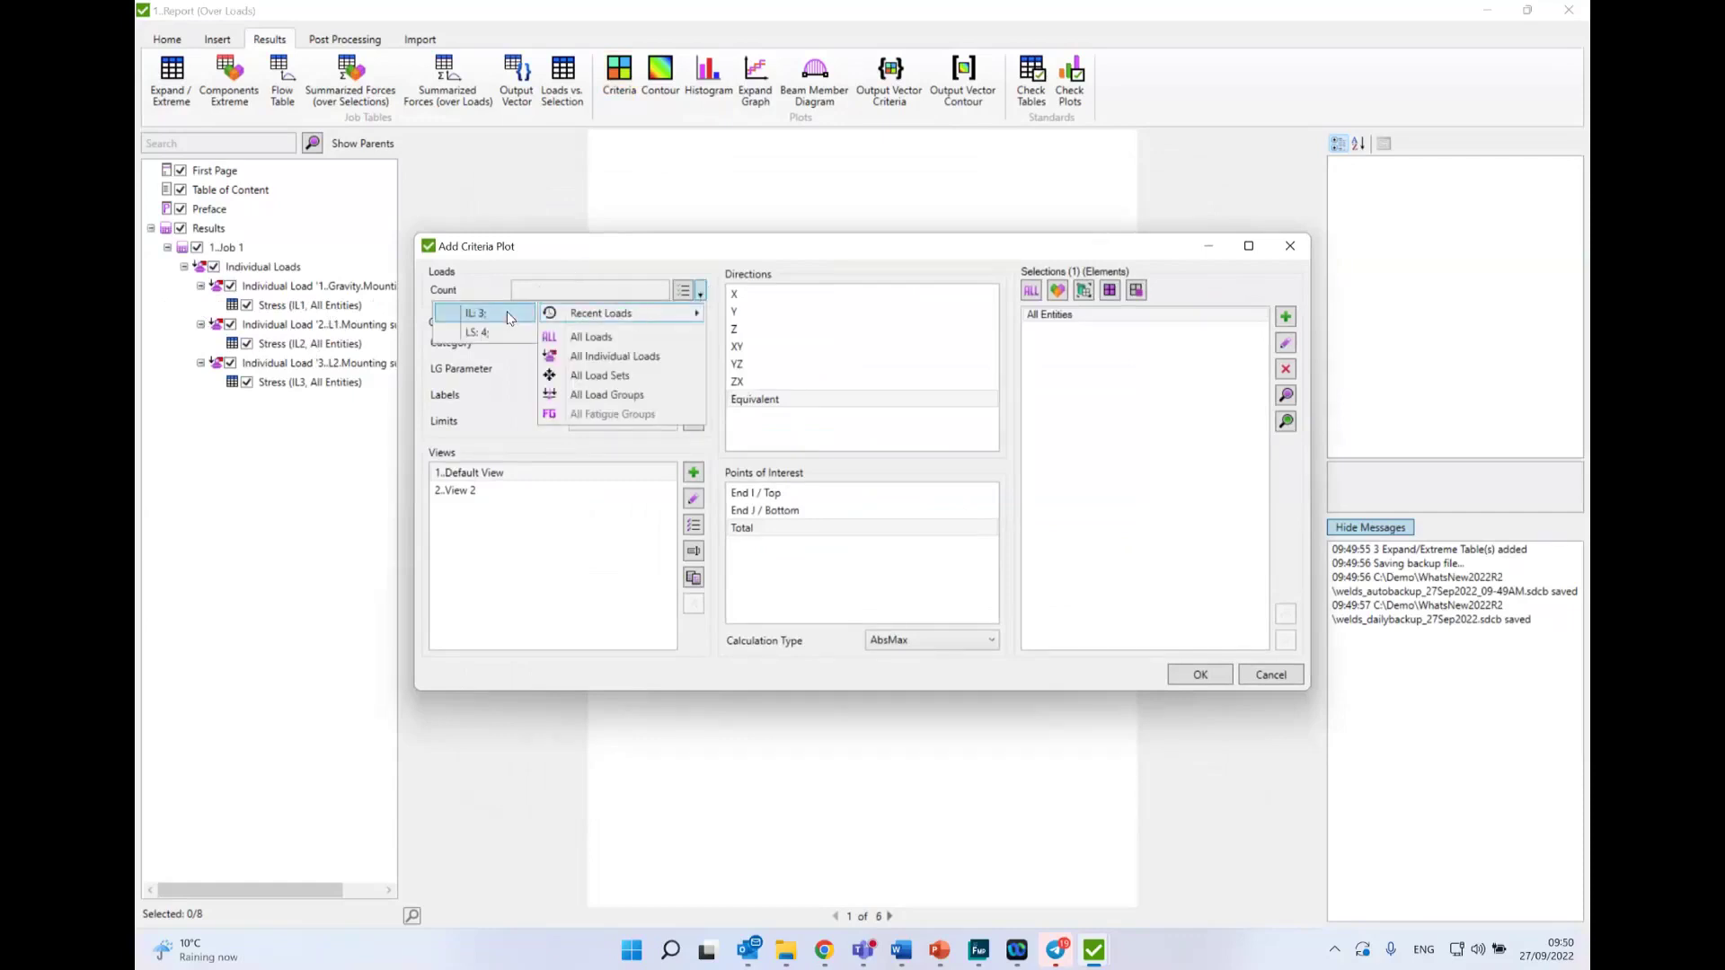
click(507, 317)
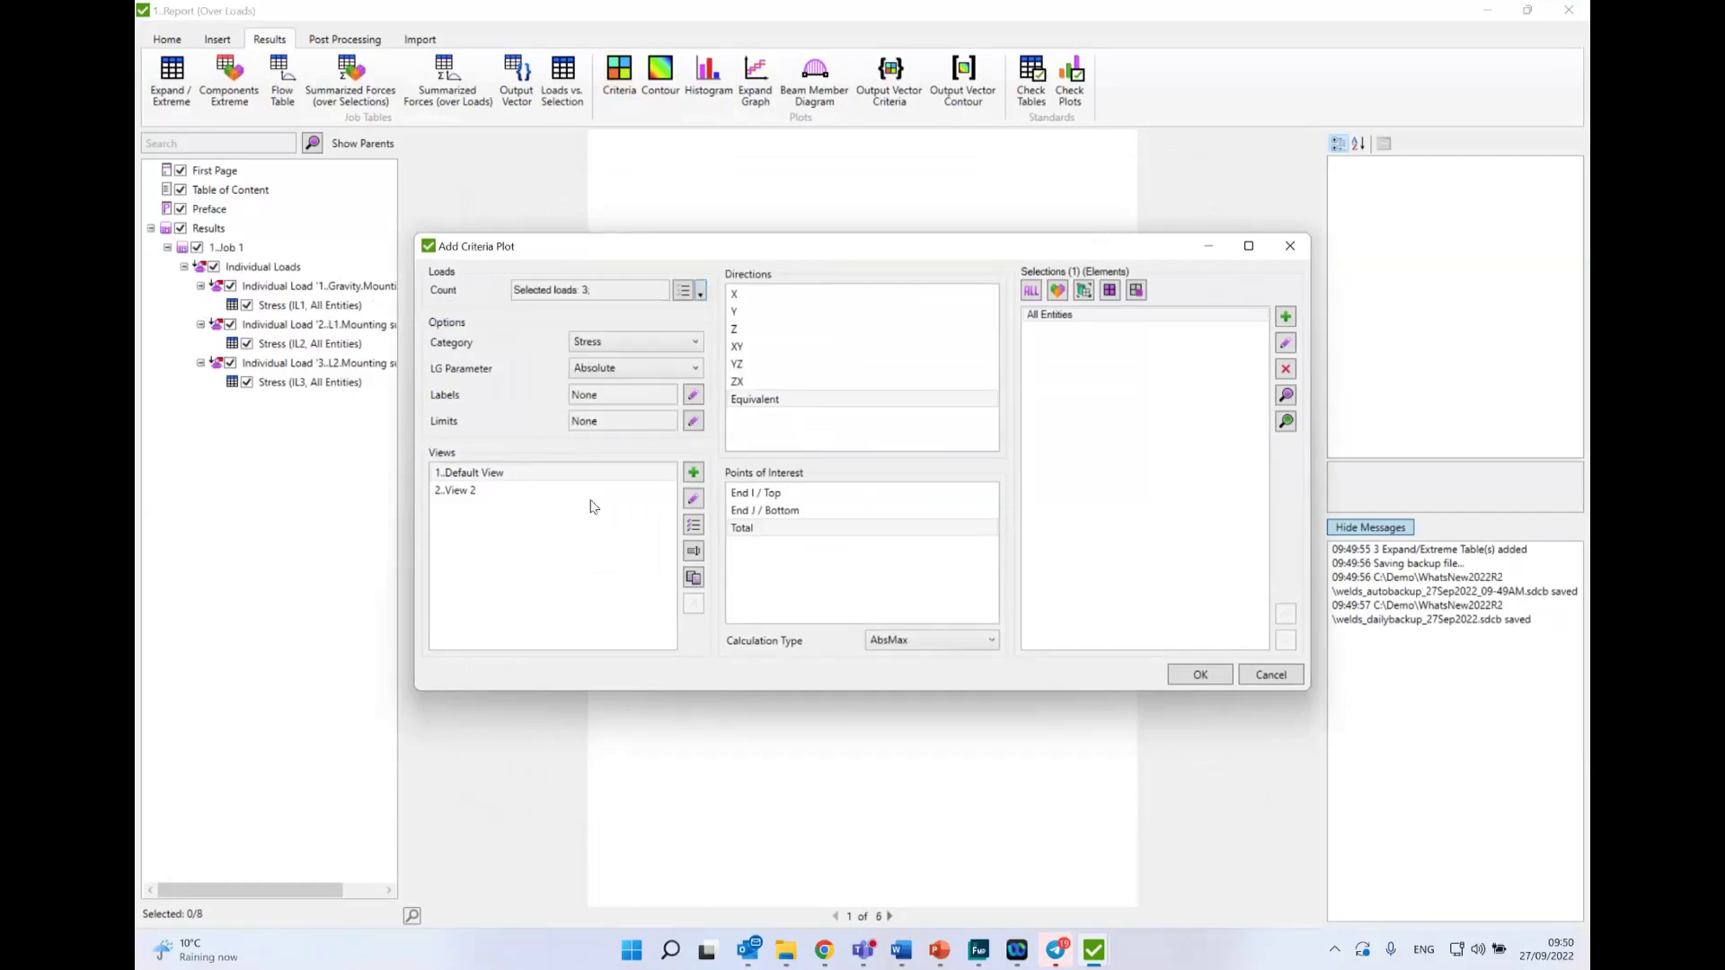
click(1201, 676)
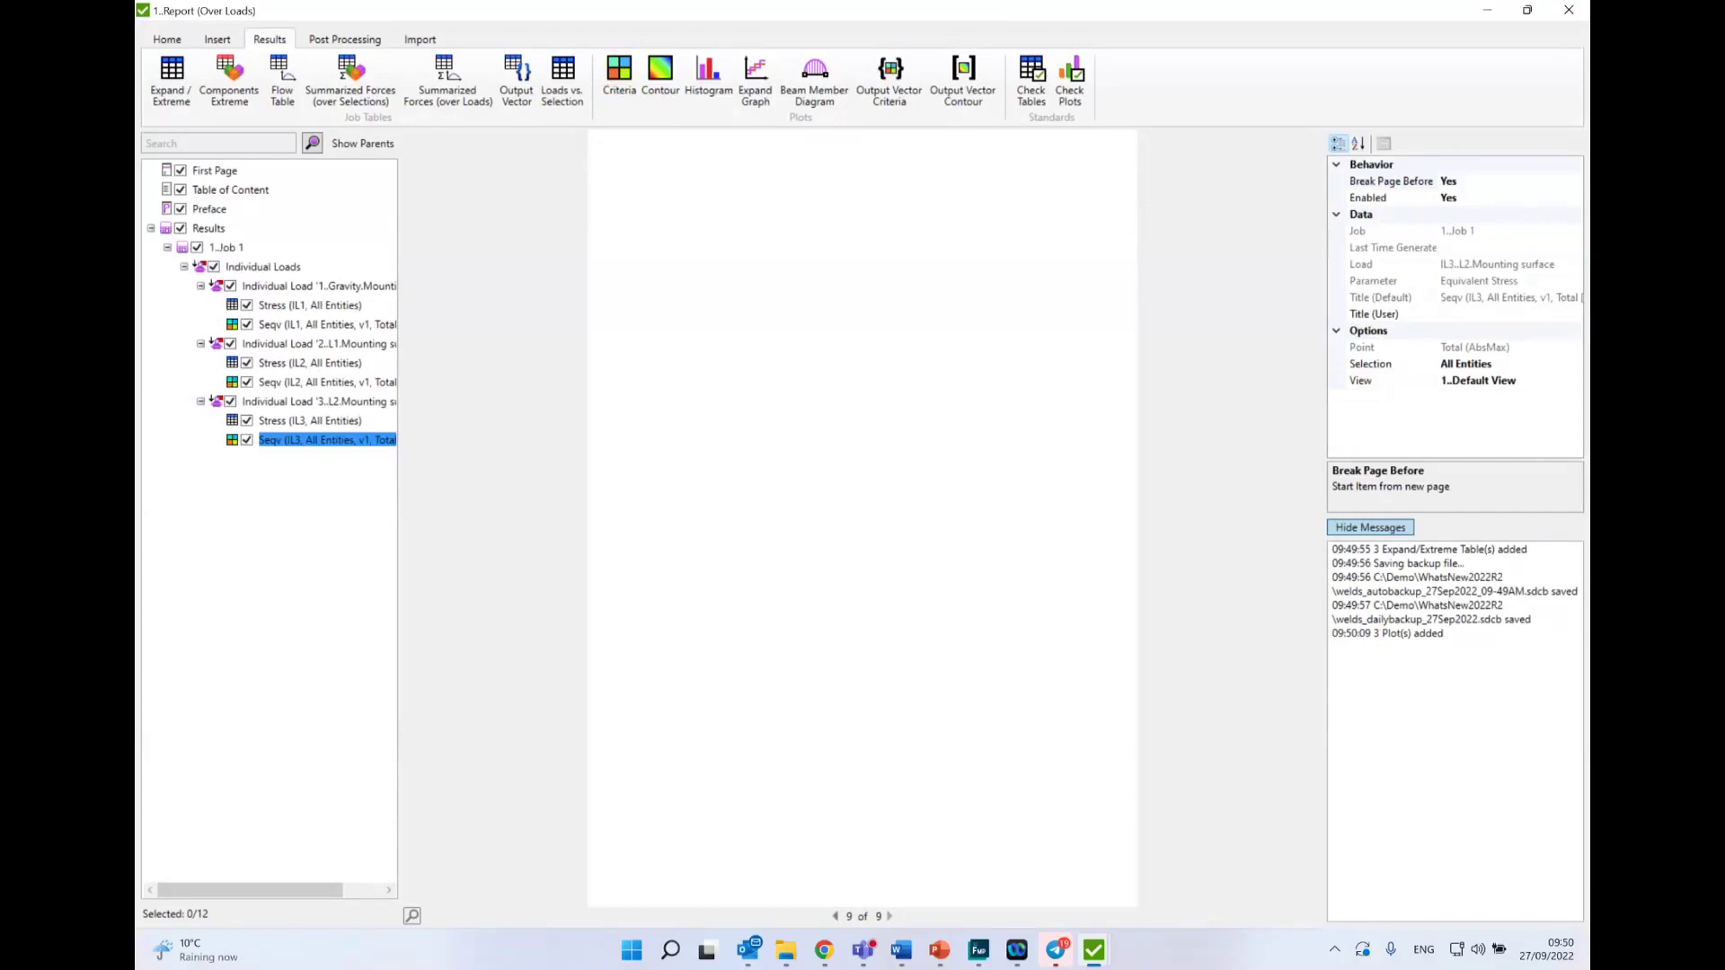
Step: Export the stress tables and equivalent stress plots of all three individual loads from the report to the project
click(350, 307)
shift+click(339, 326)
ctrl+click(340, 364)
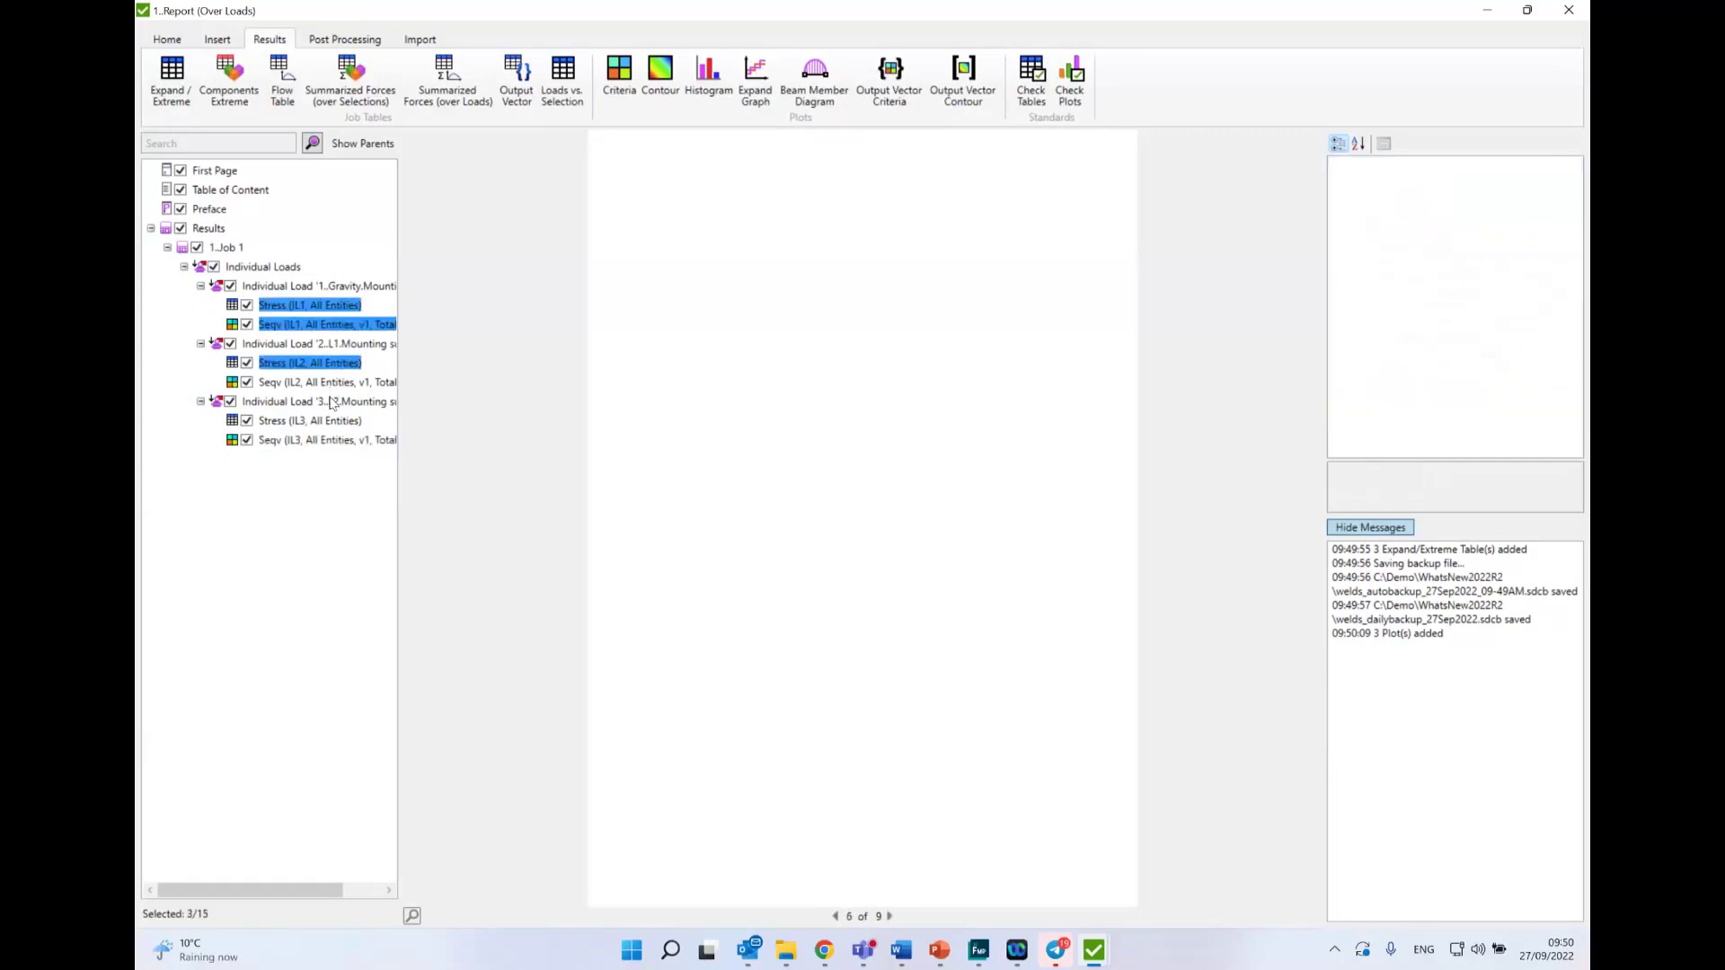
ctrl+click(336, 384)
ctrl+click(323, 421)
ctrl+click(330, 441)
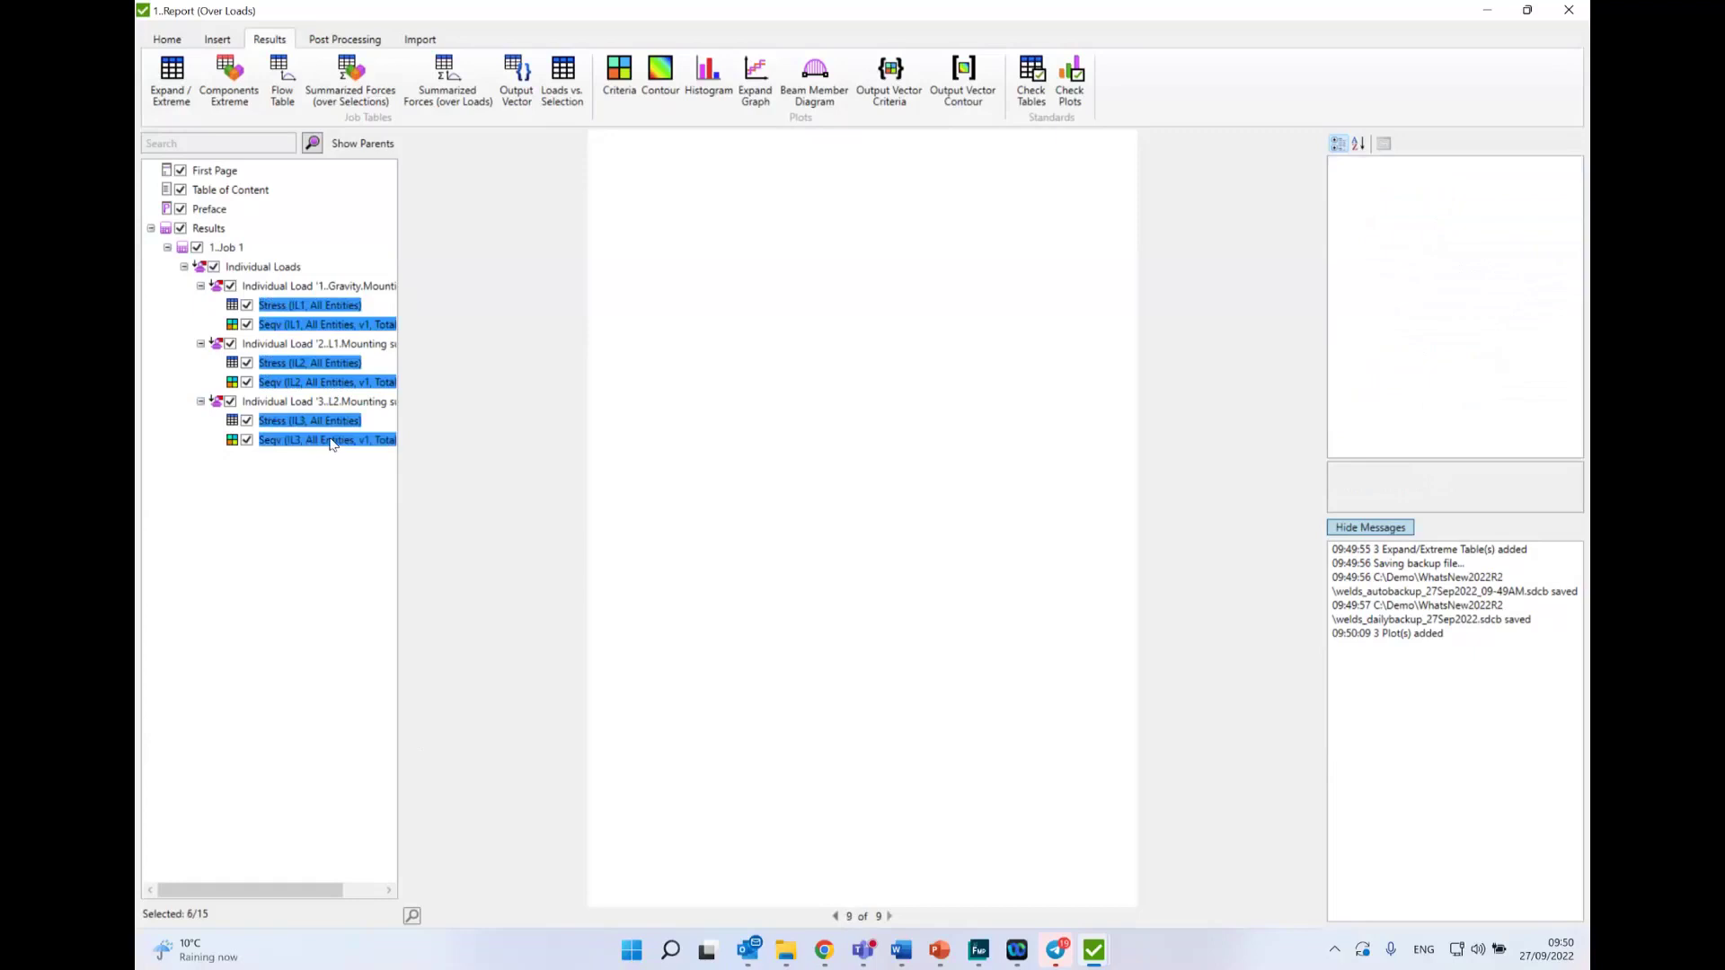
right_click(330, 440)
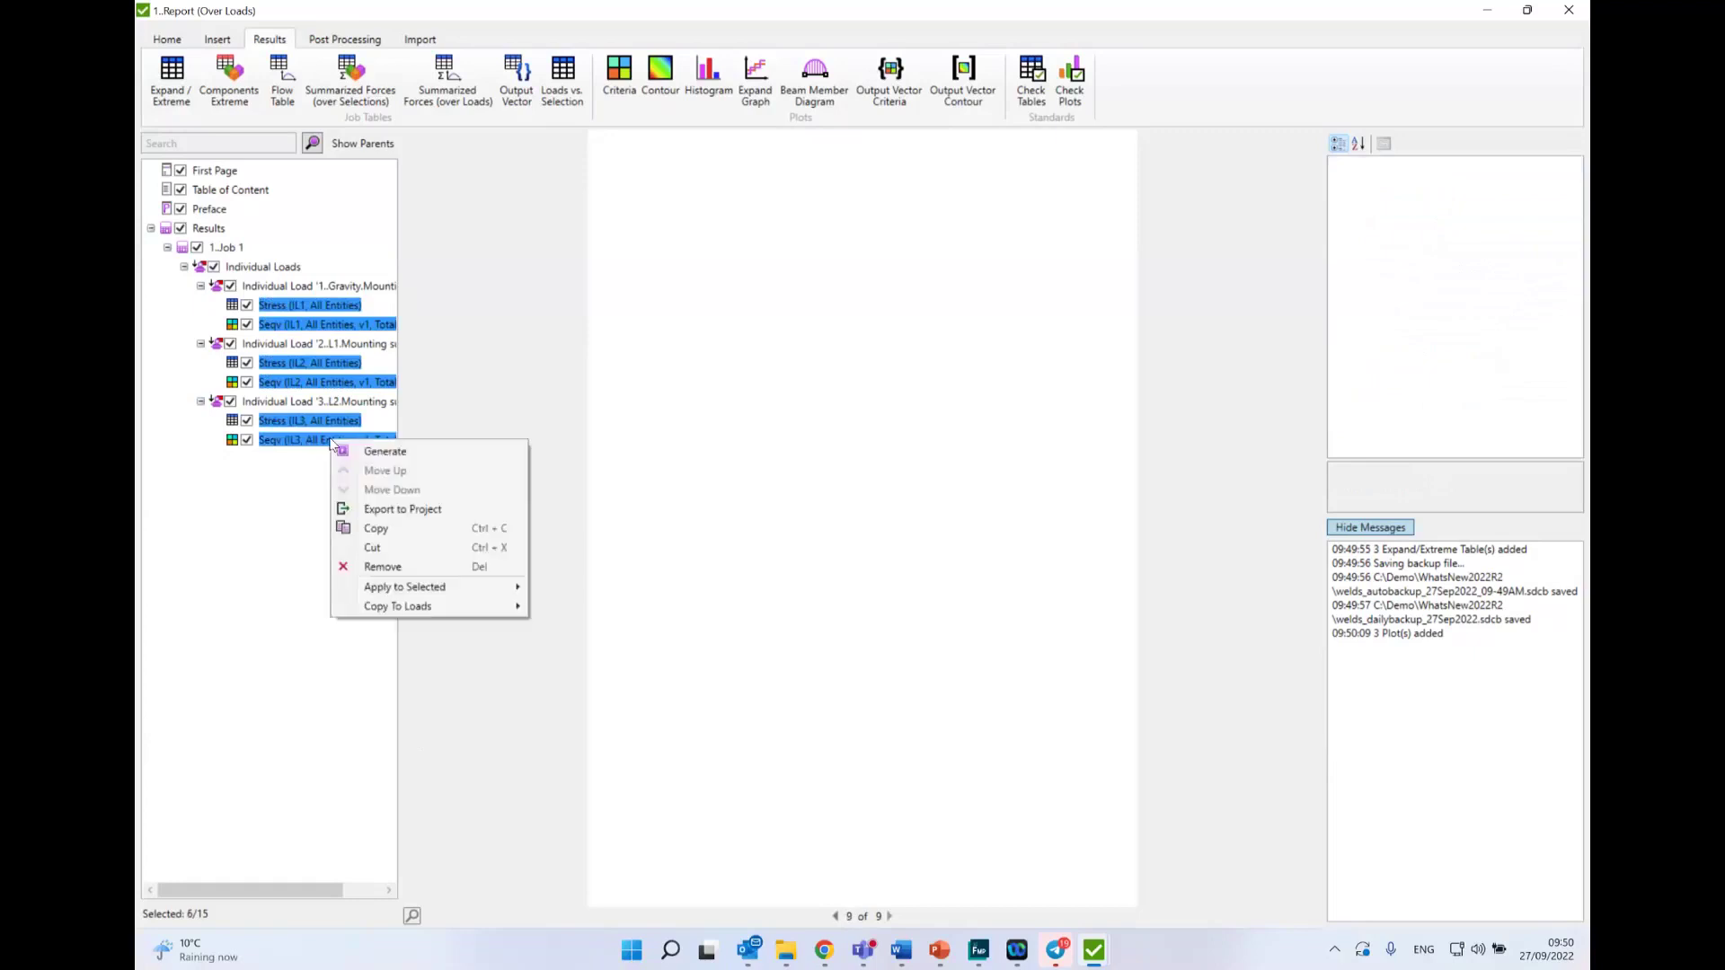
click(430, 510)
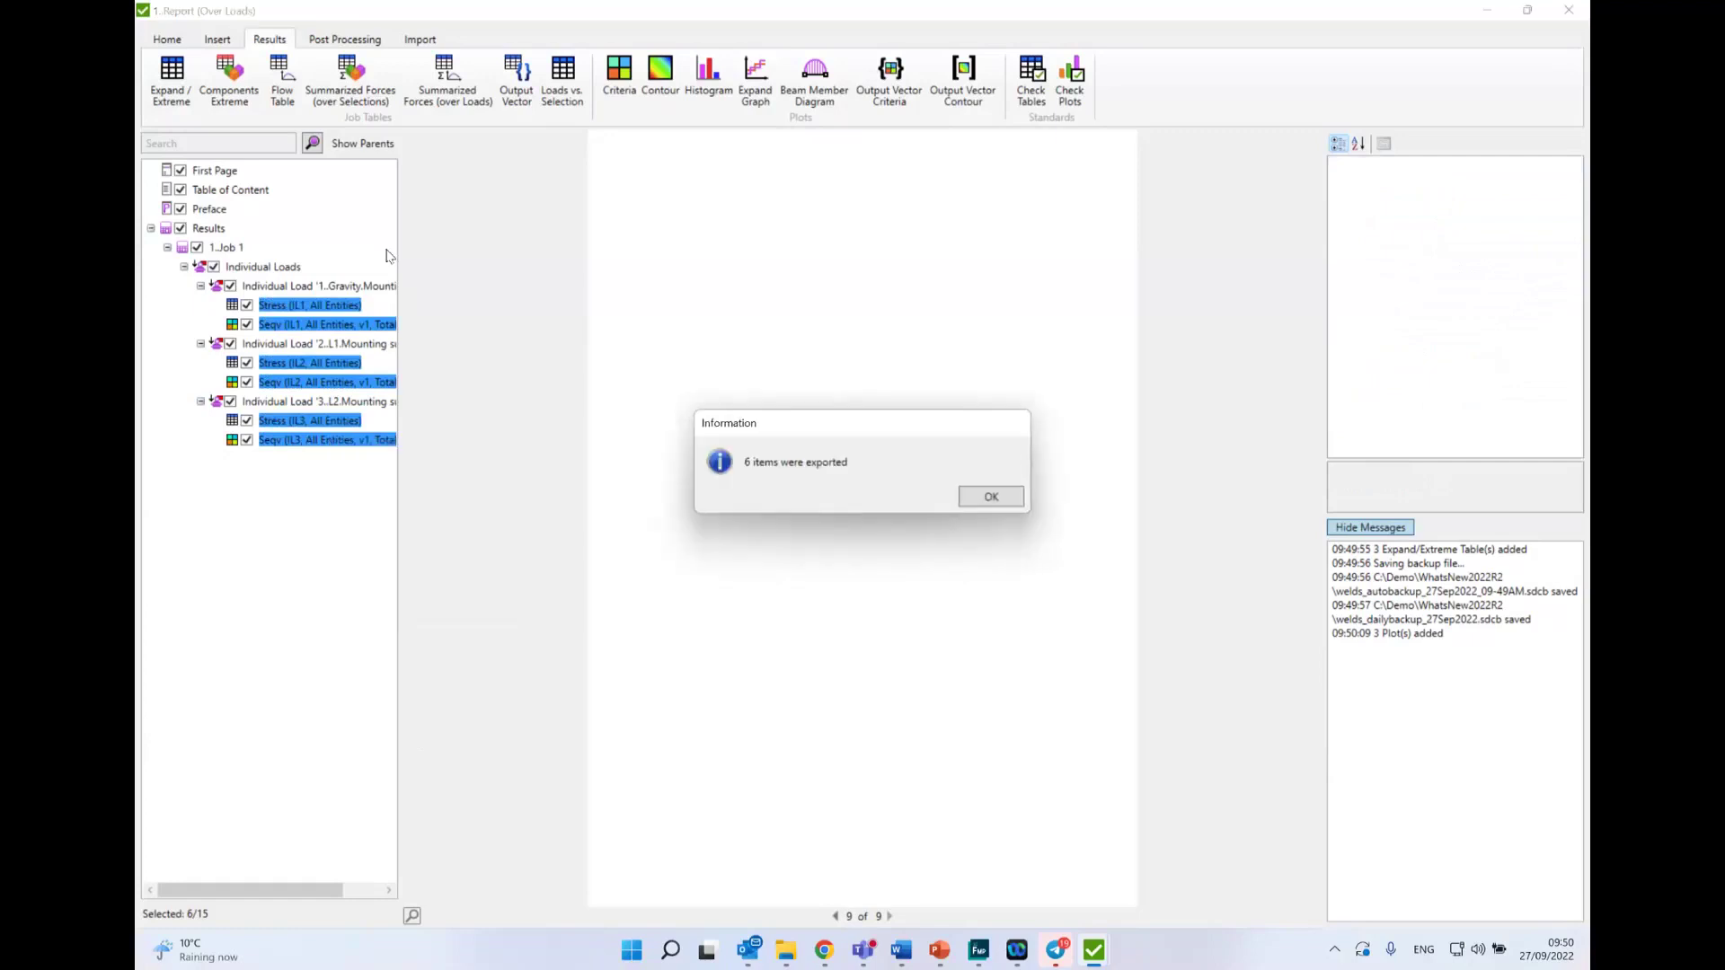
click(988, 494)
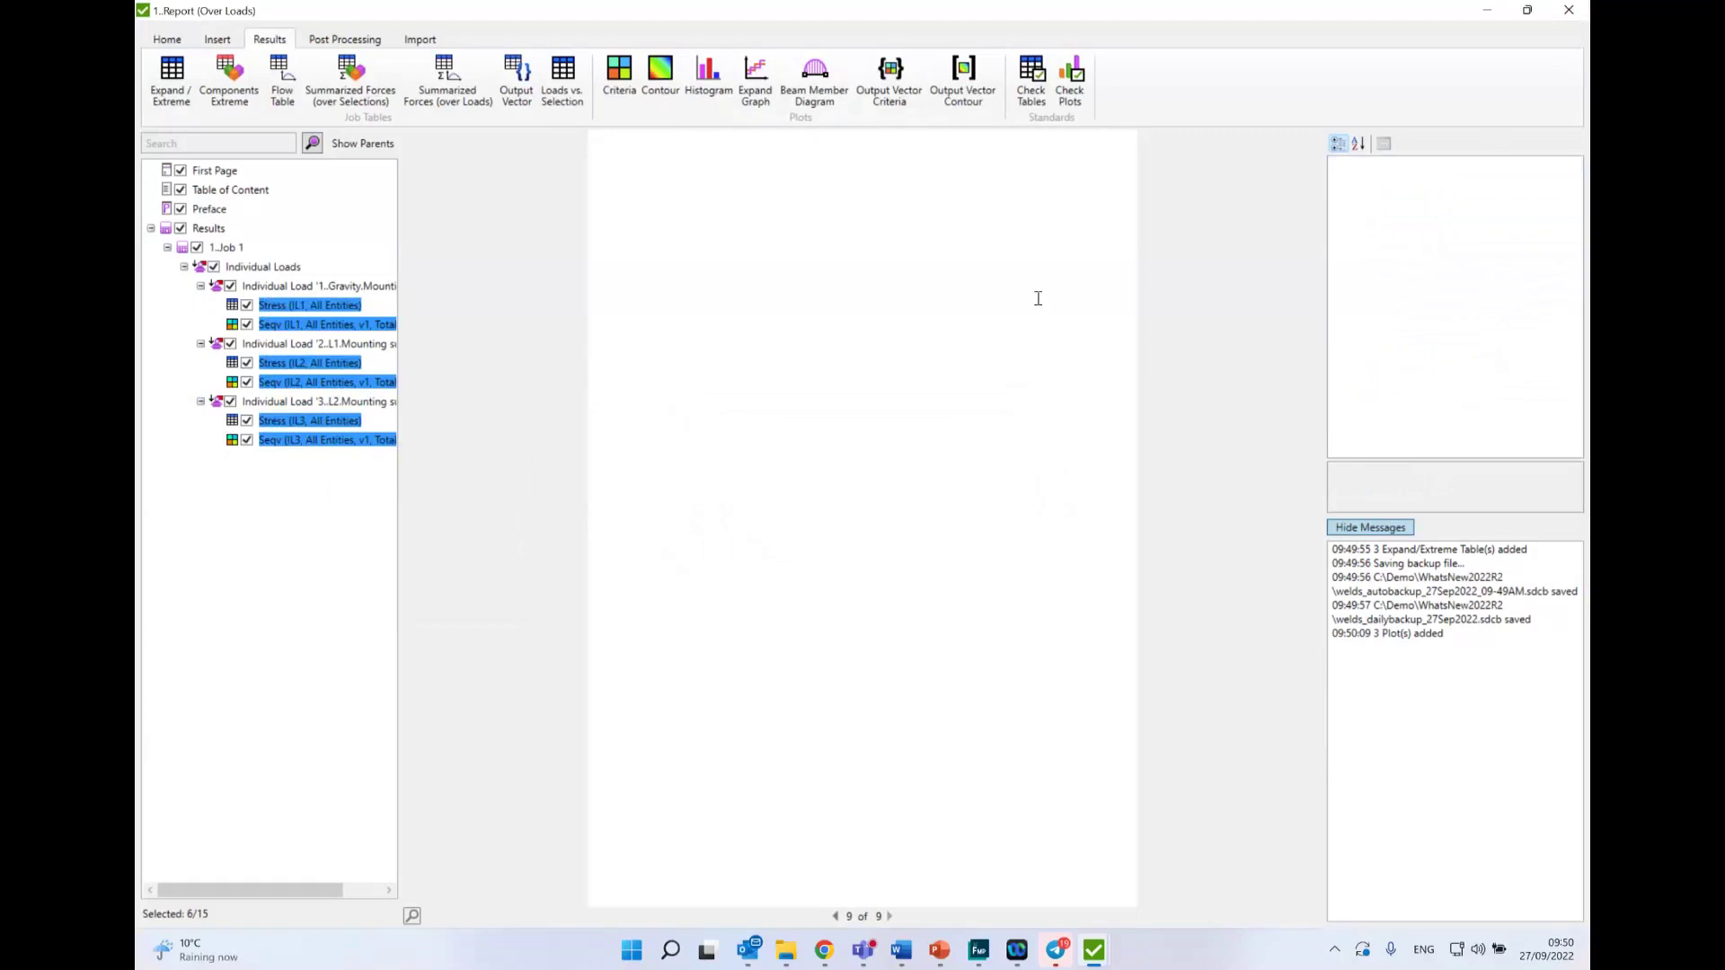
Step: Close the report designer and save the report
click(1570, 13)
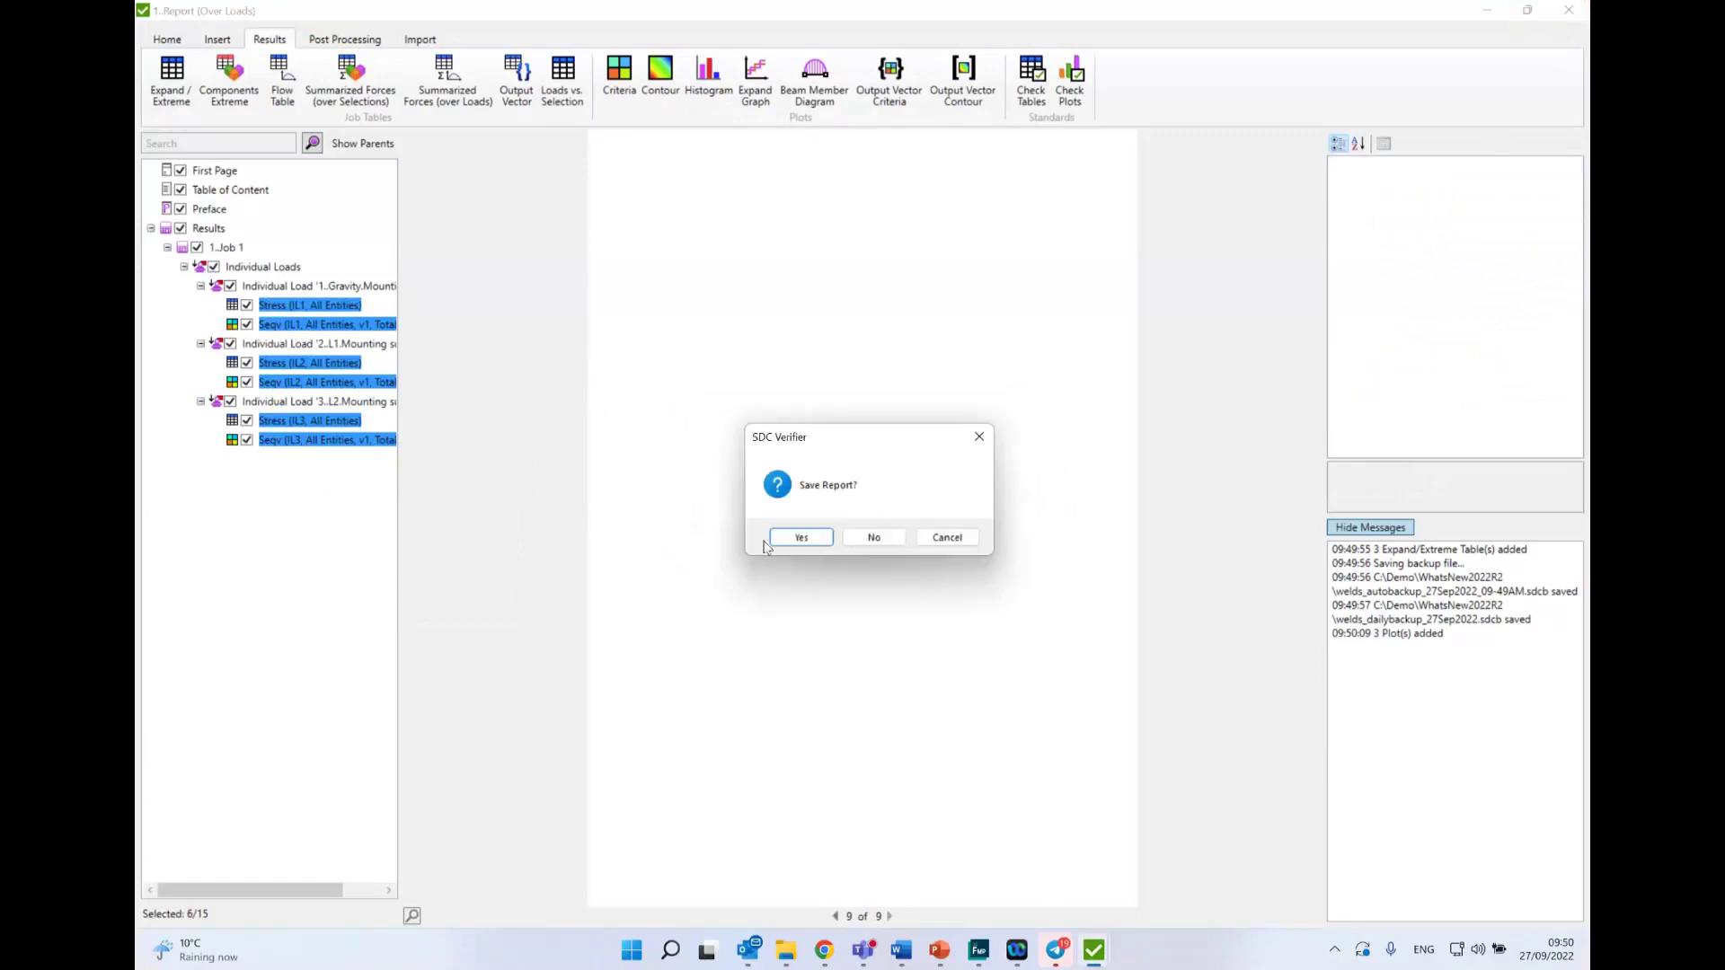
click(799, 538)
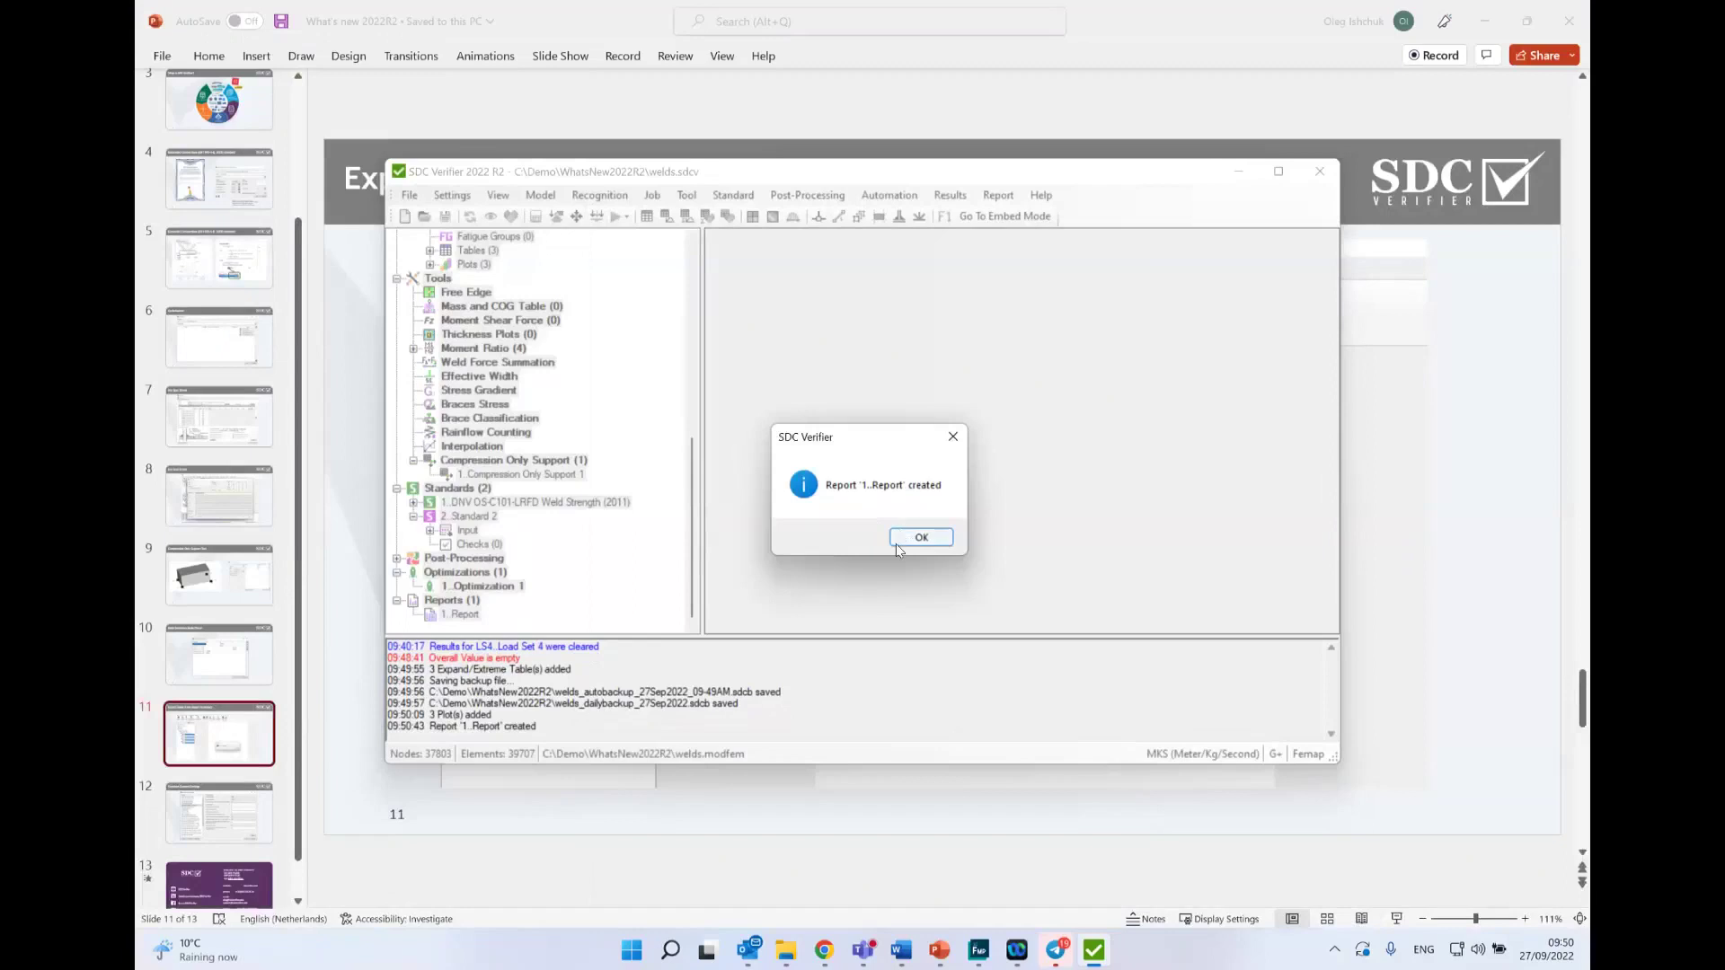
key(Return)
Step: Expand the Gravity, L1 and L2 mounting surface loads in the project tree to view their exported tables and plots
scroll(449, 368, up, 5)
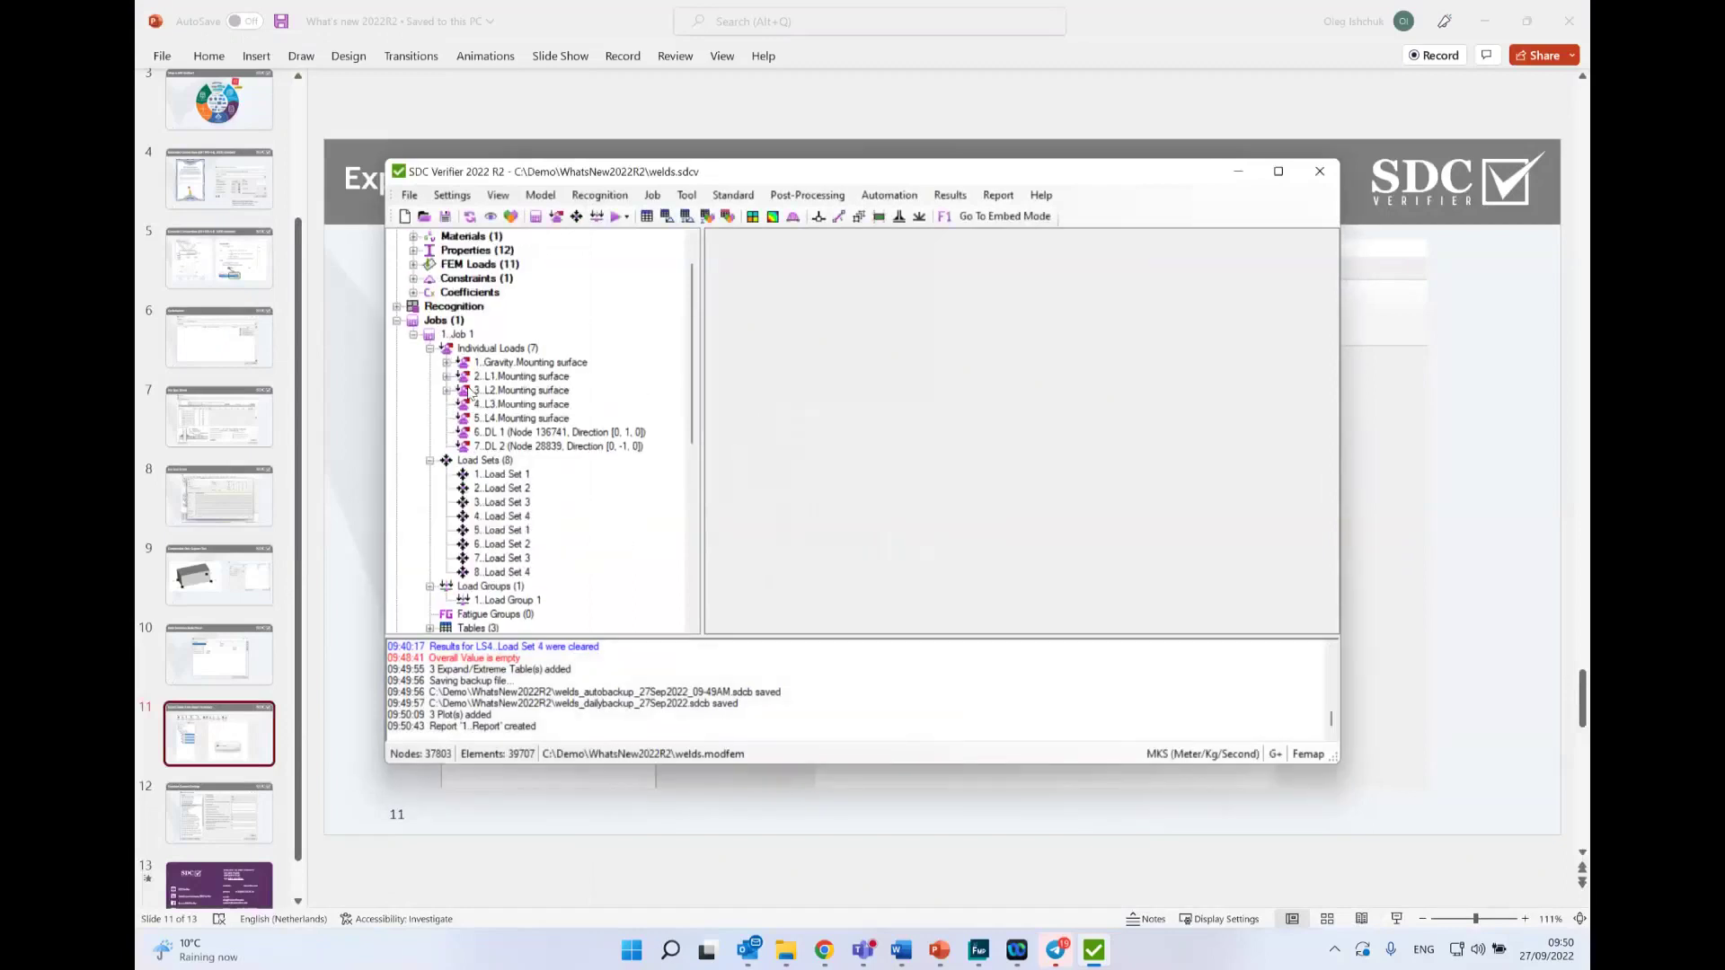
click(446, 363)
click(463, 377)
click(463, 404)
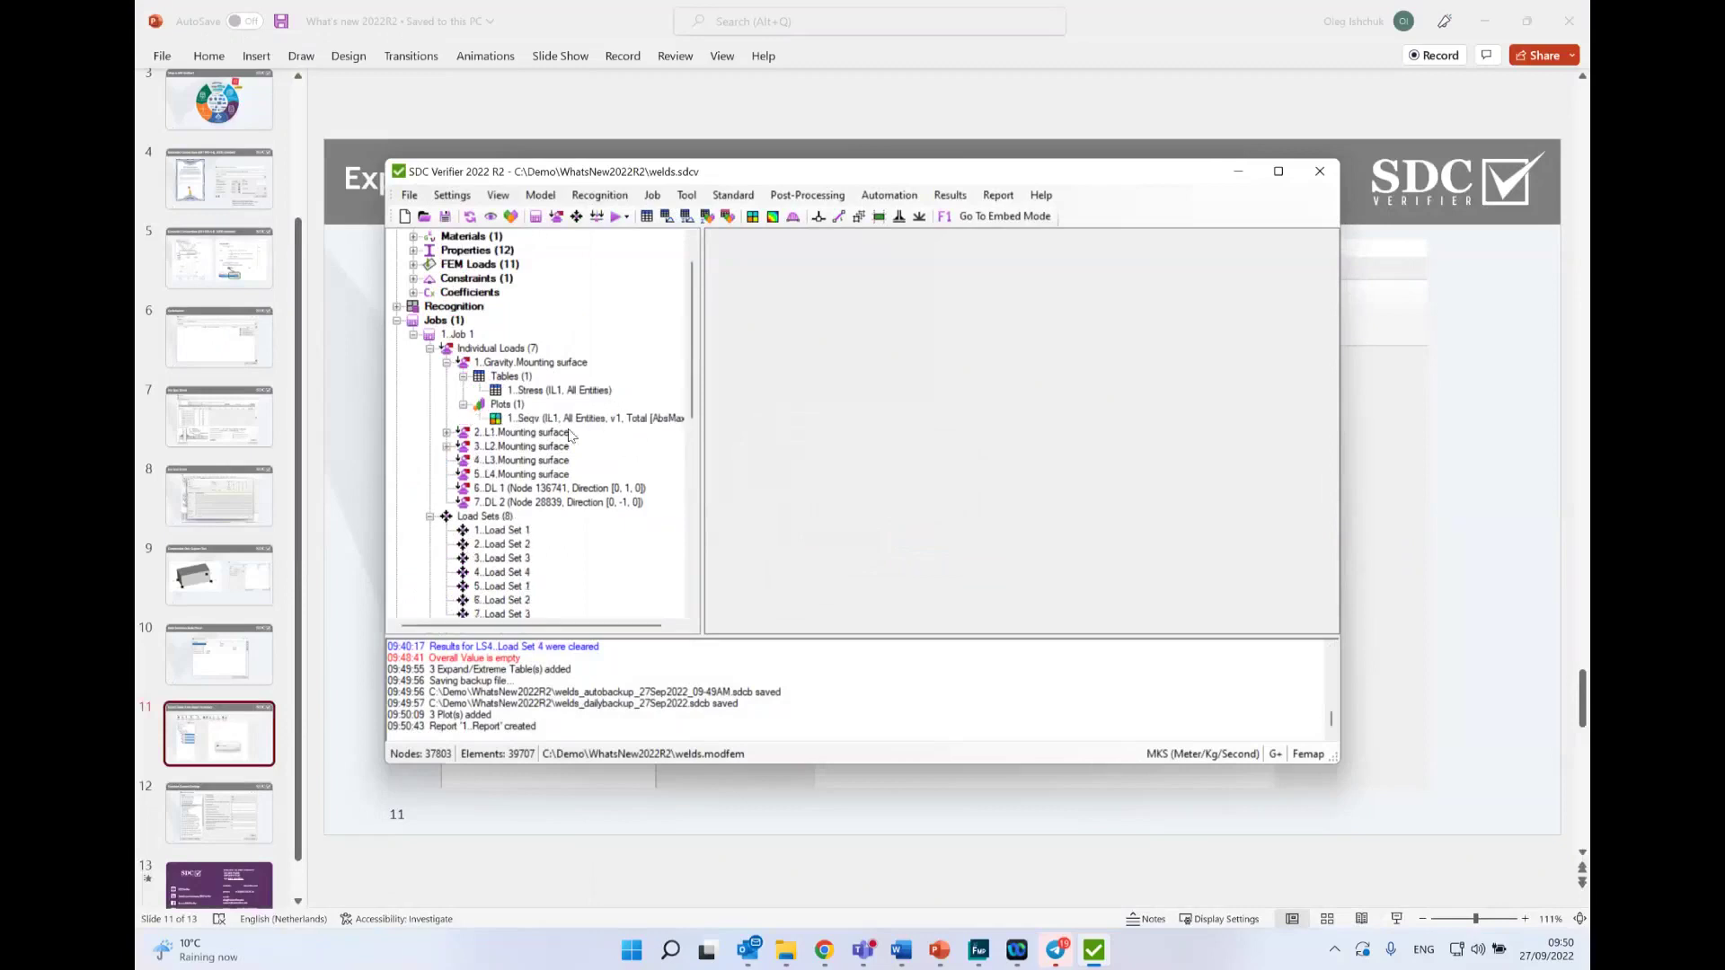
click(446, 432)
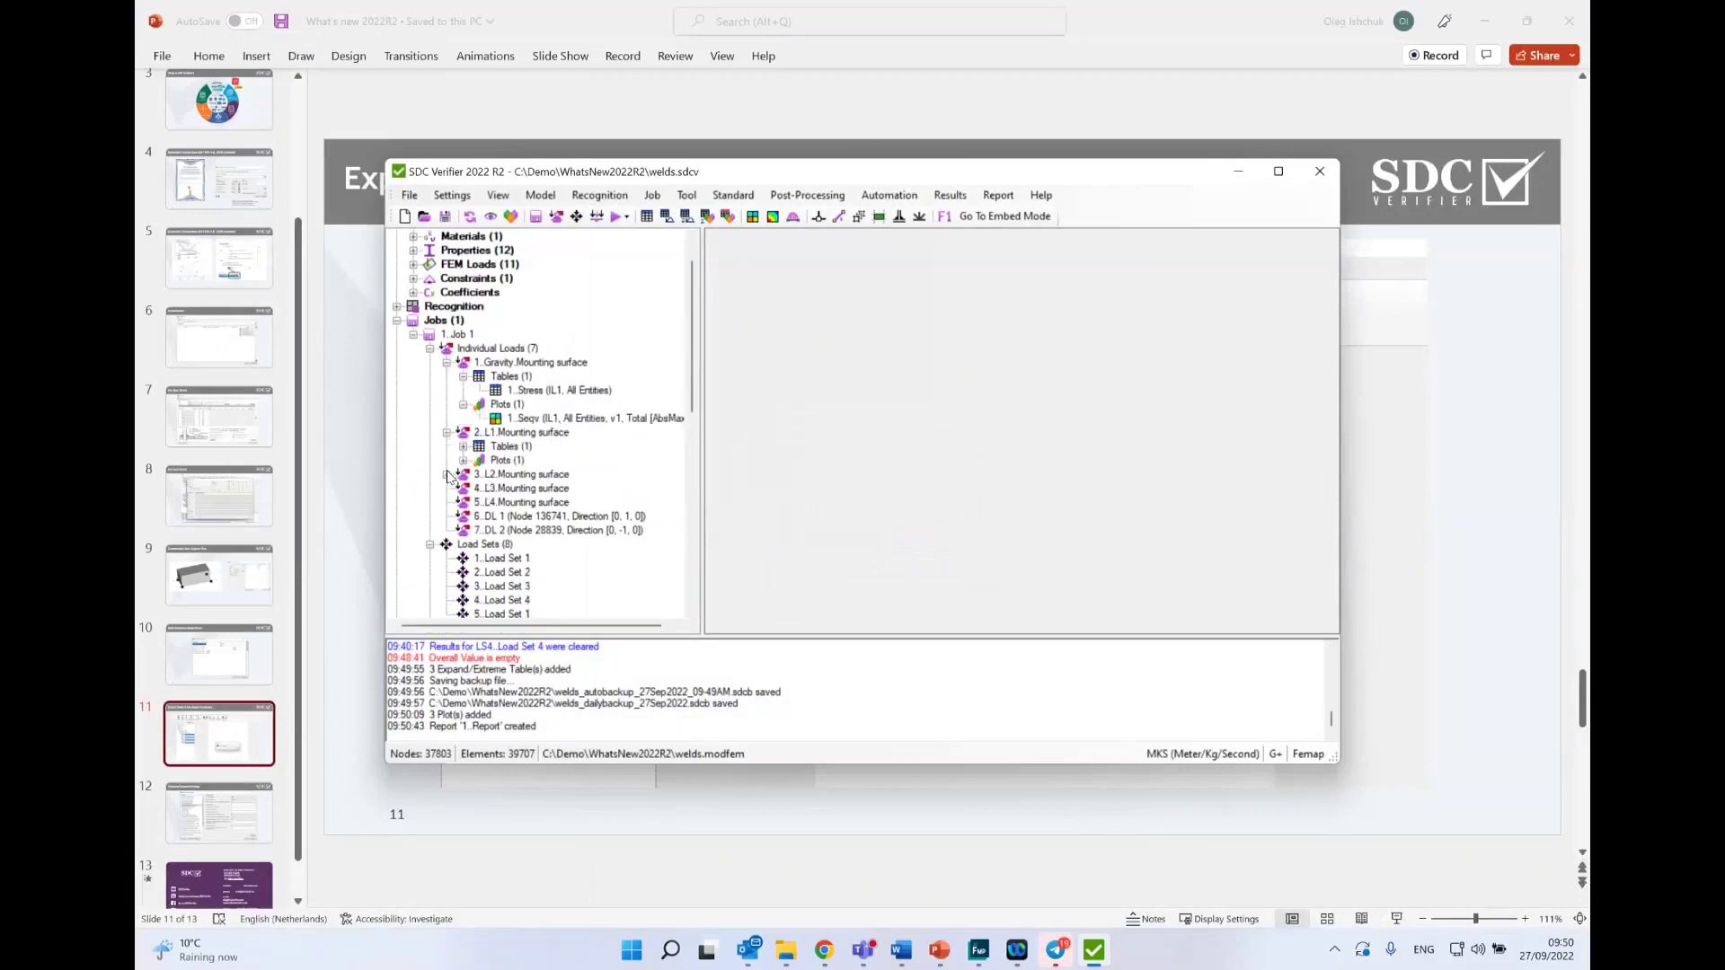
click(447, 474)
click(508, 502)
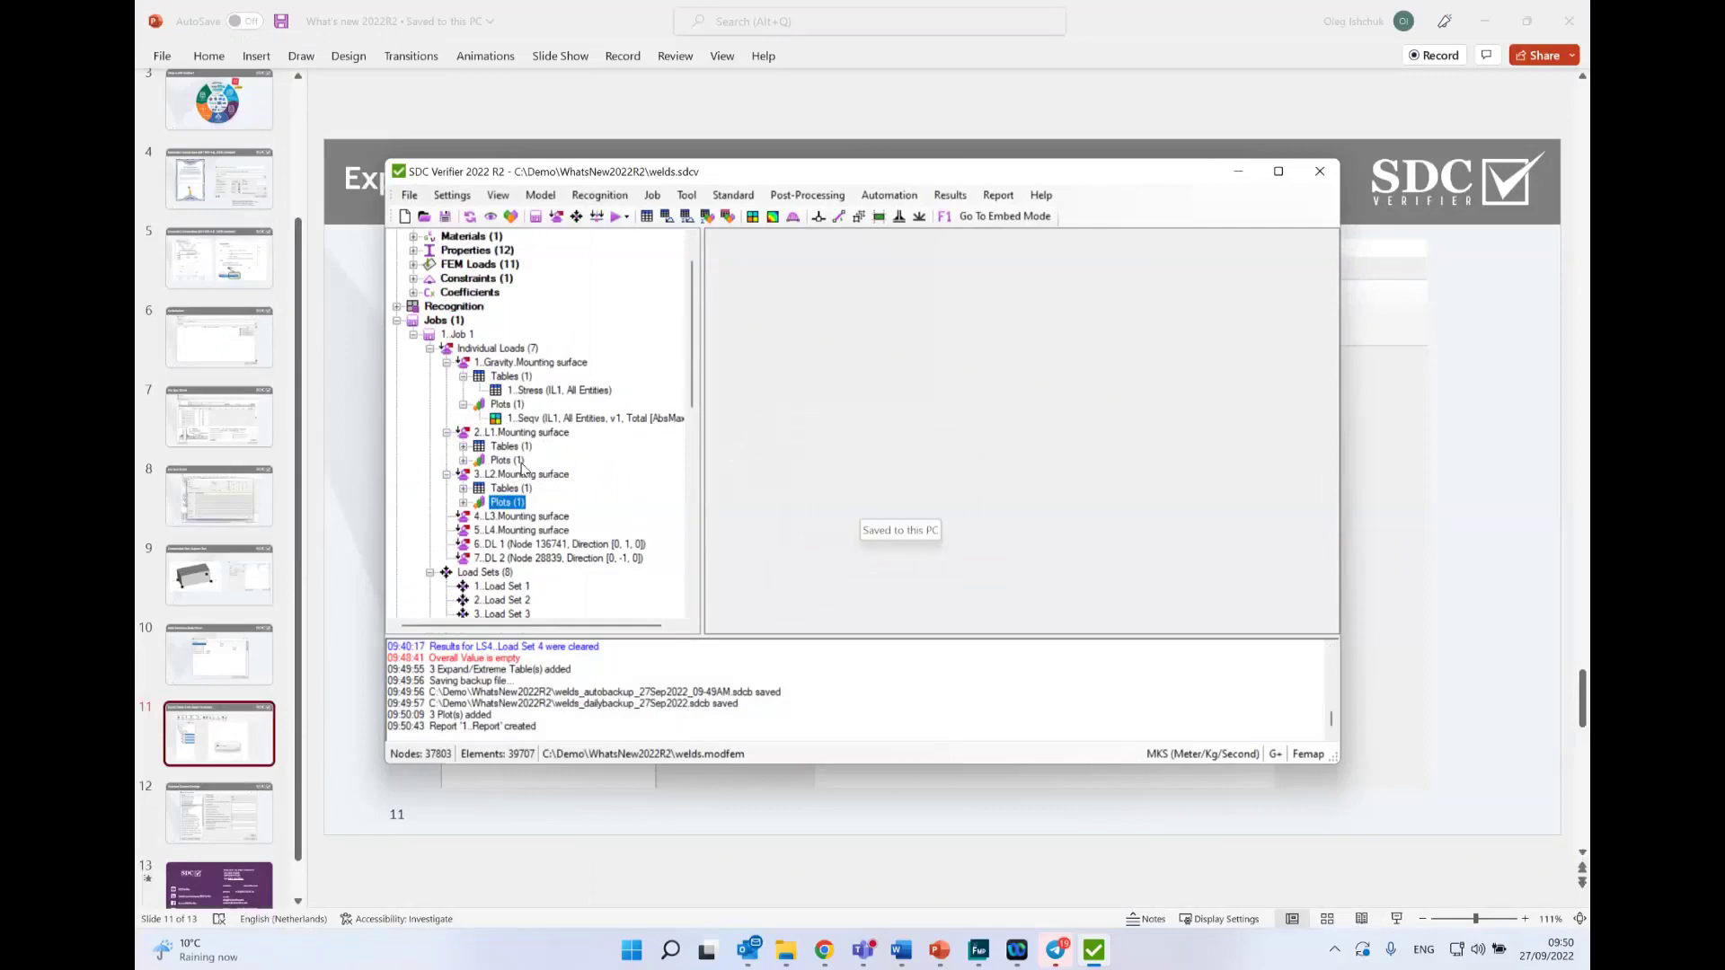
Step: View the settings of the DNV OS-C101-LRFD Weld Strength (2011) standard and close them without changes
scroll(529, 477, down, 10)
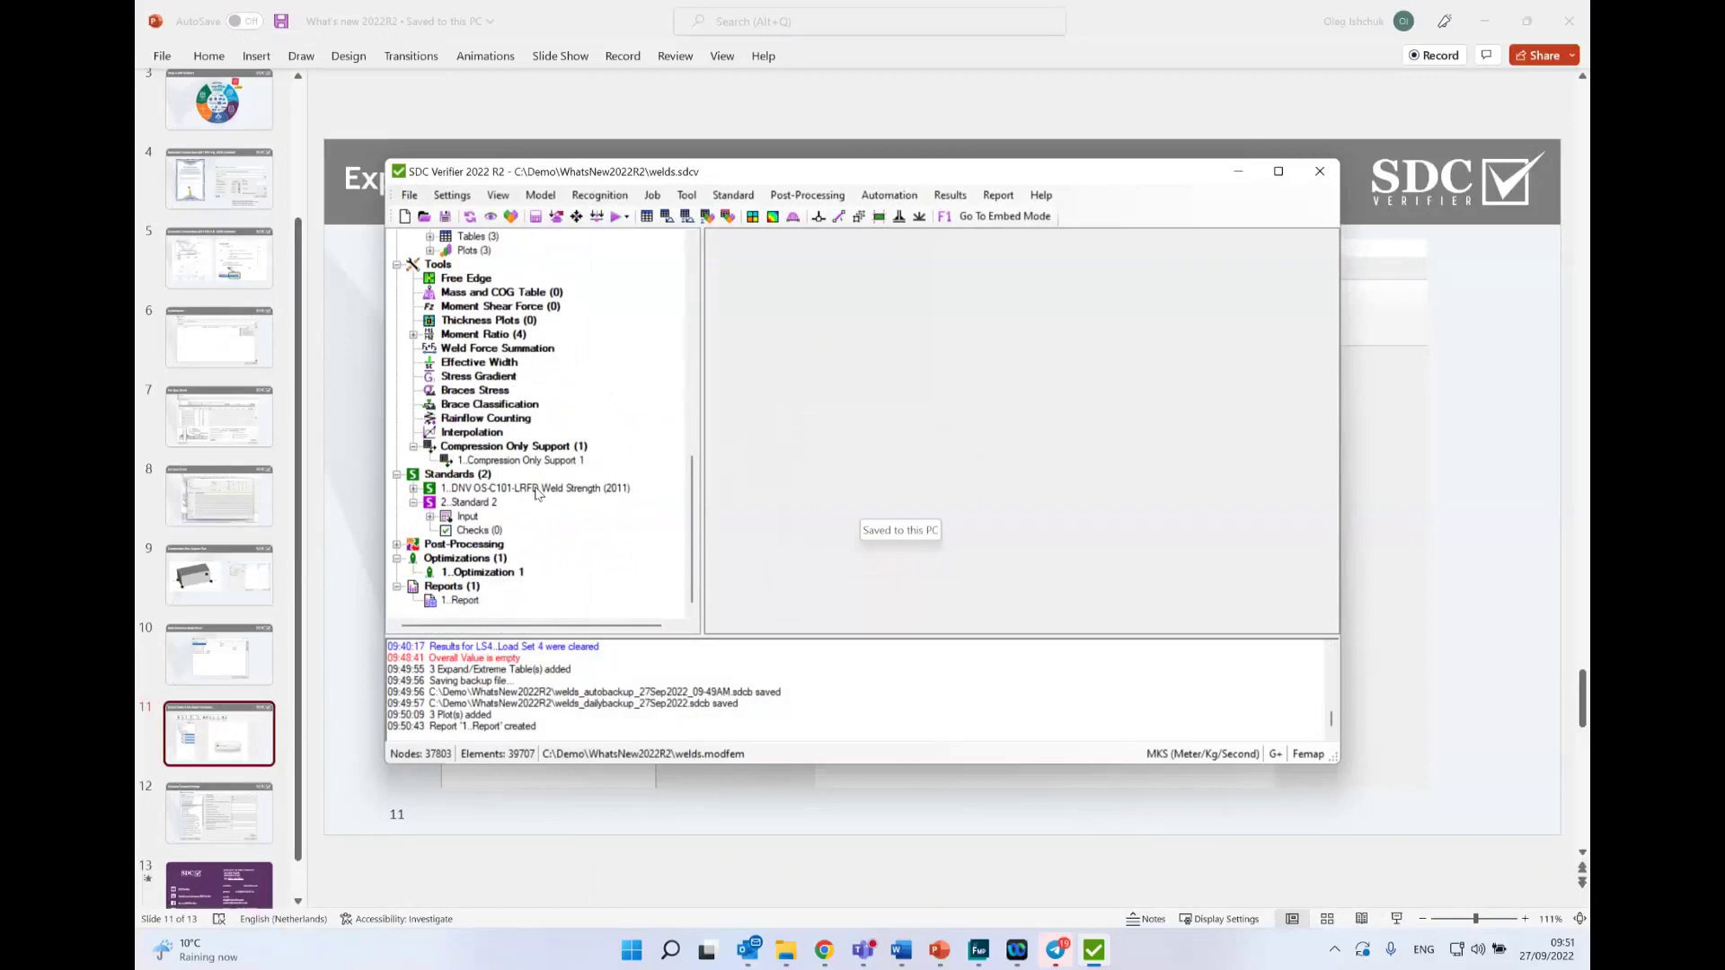
right_click(537, 494)
click(647, 521)
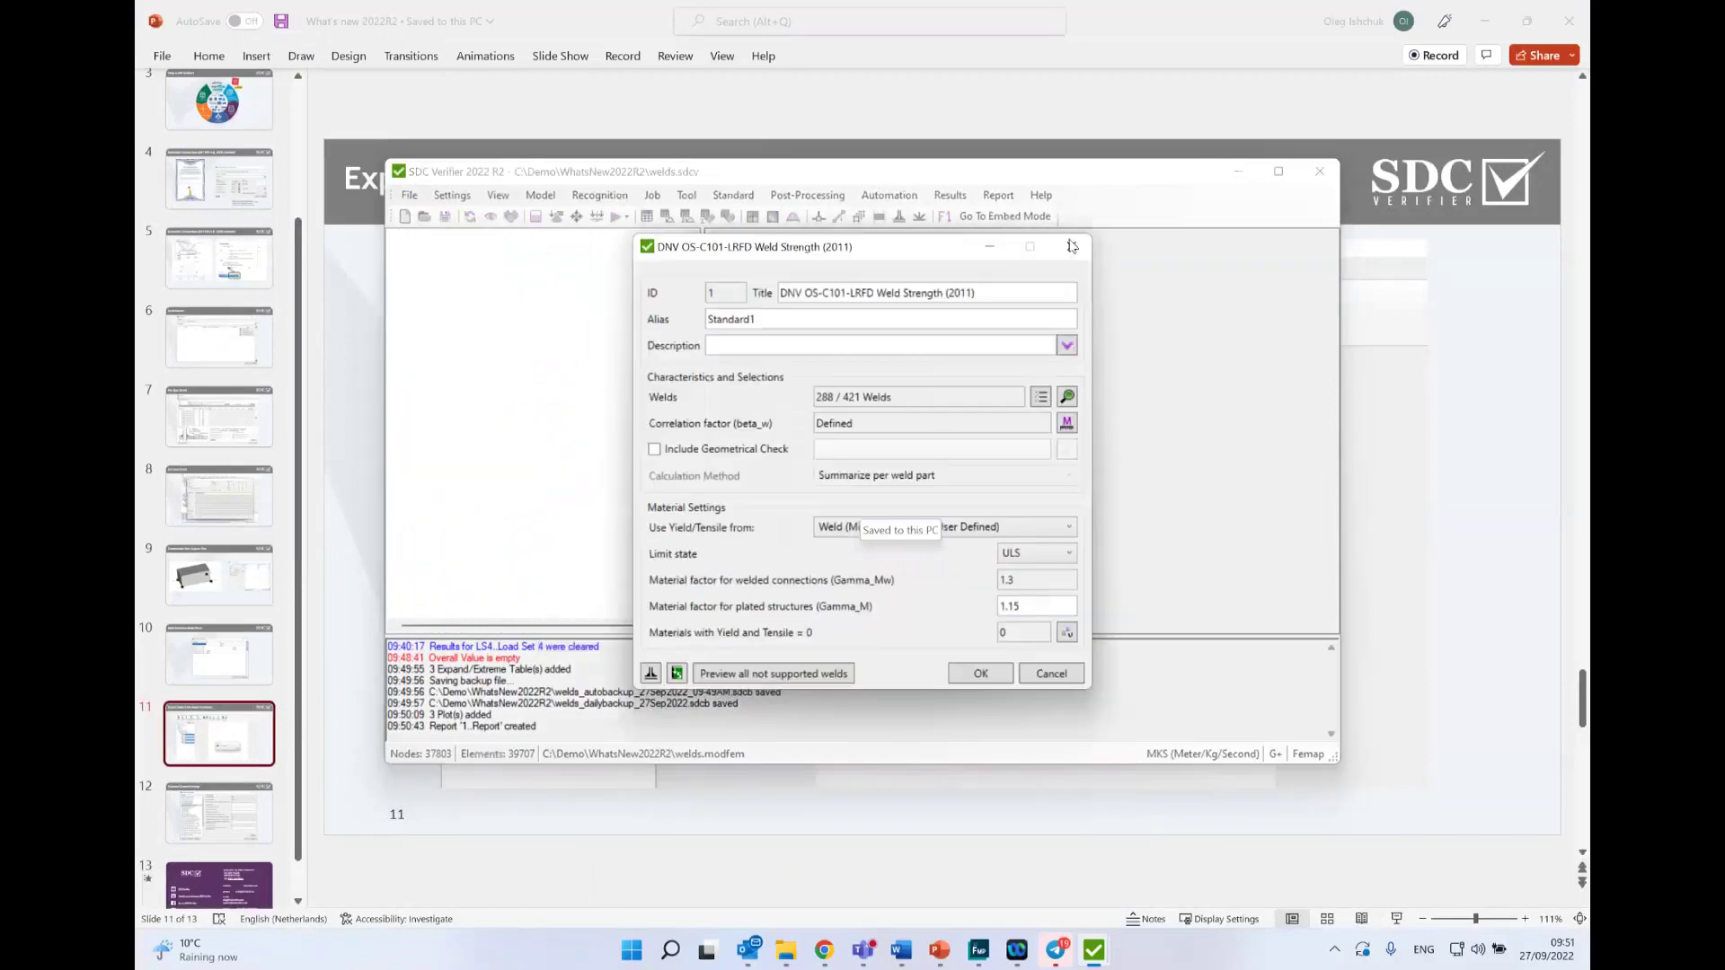
click(1070, 246)
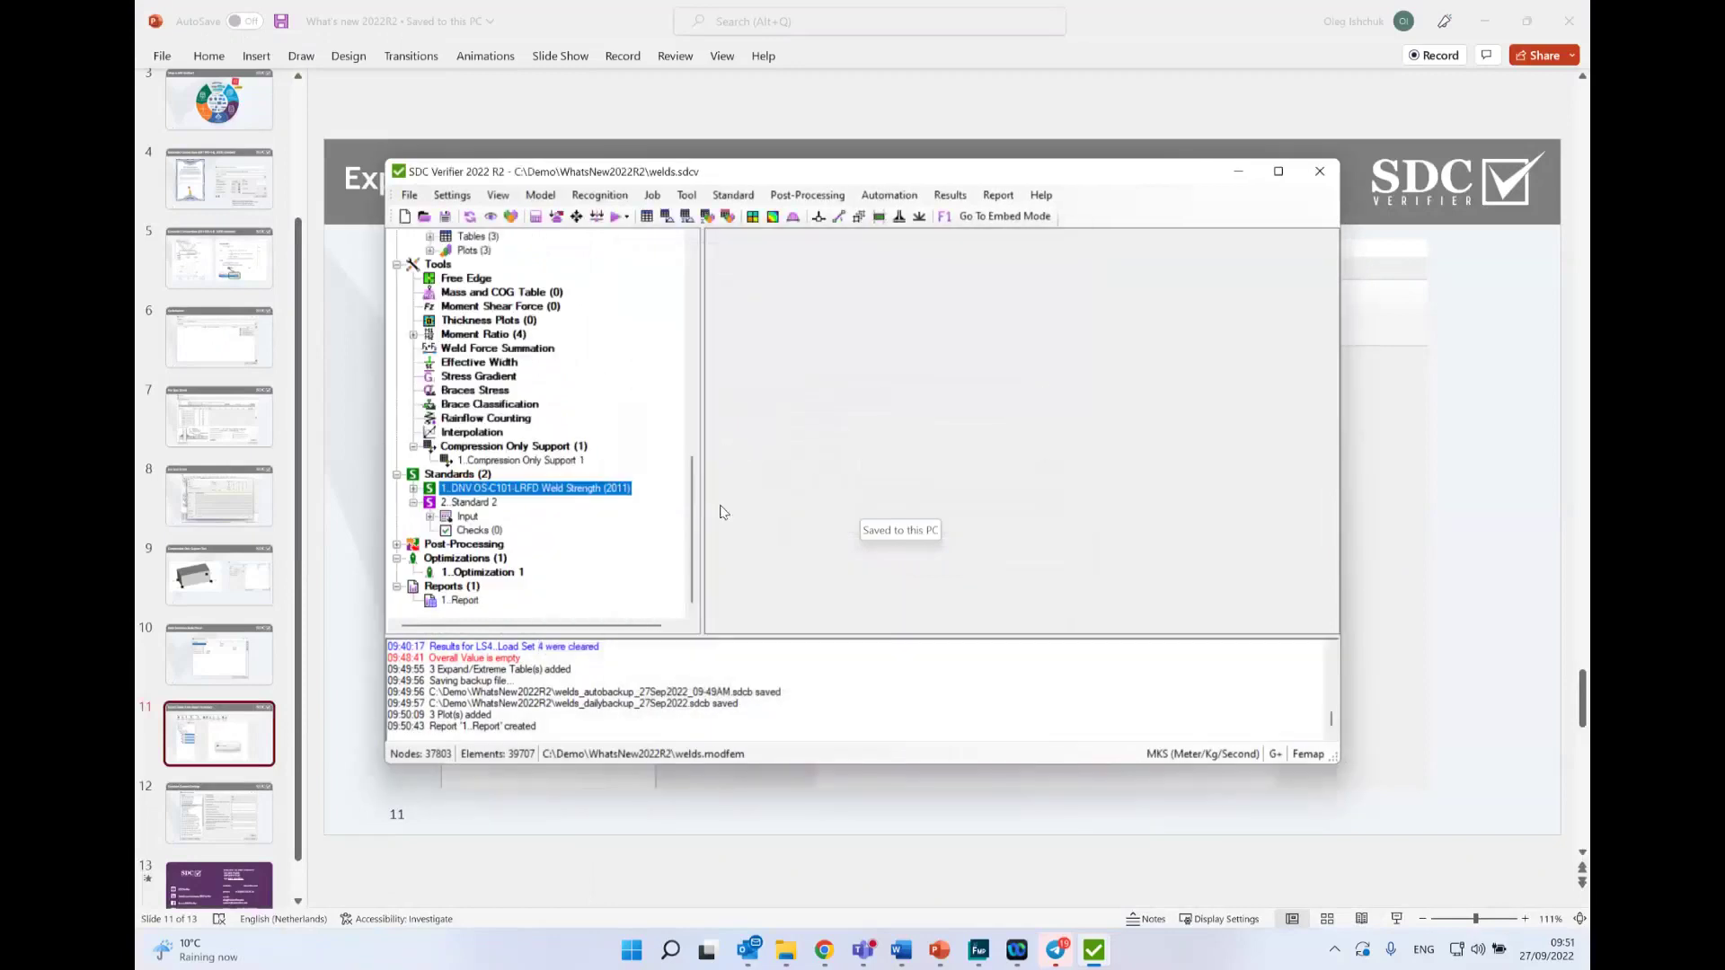
Step: Preview the exported equivalent stress plot of the Gravity load with the current view and inspect the model in Femap
drag(693, 516, 693, 252)
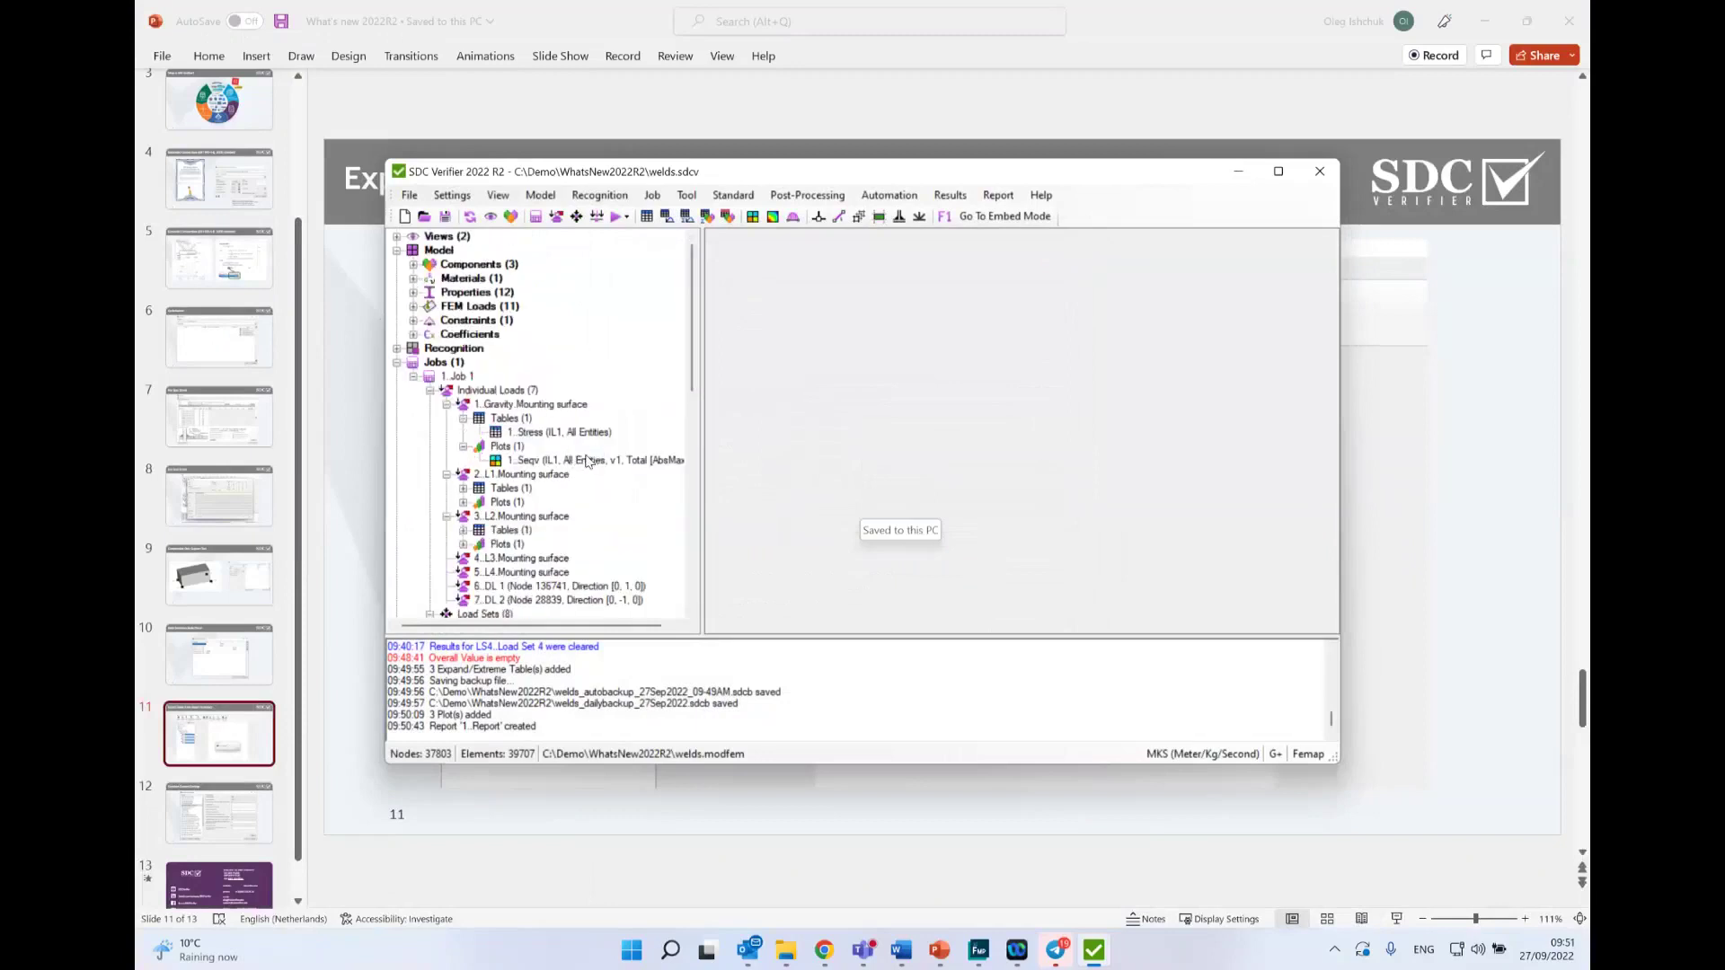
click(590, 459)
right_click(589, 459)
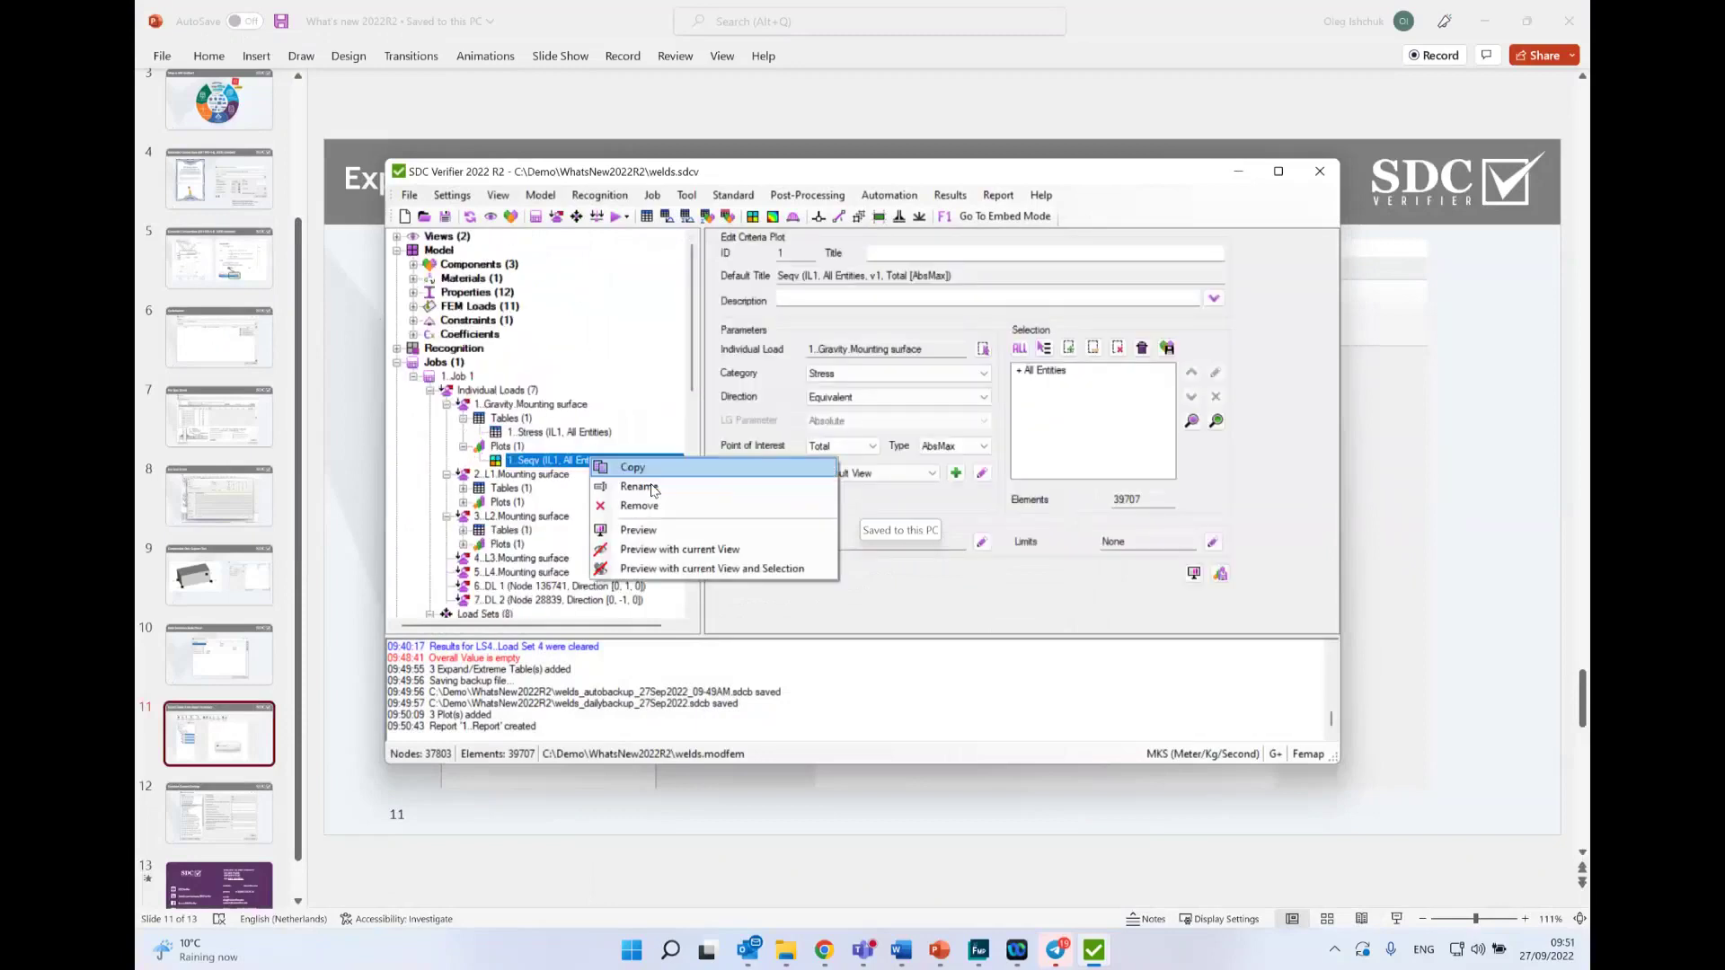
click(667, 549)
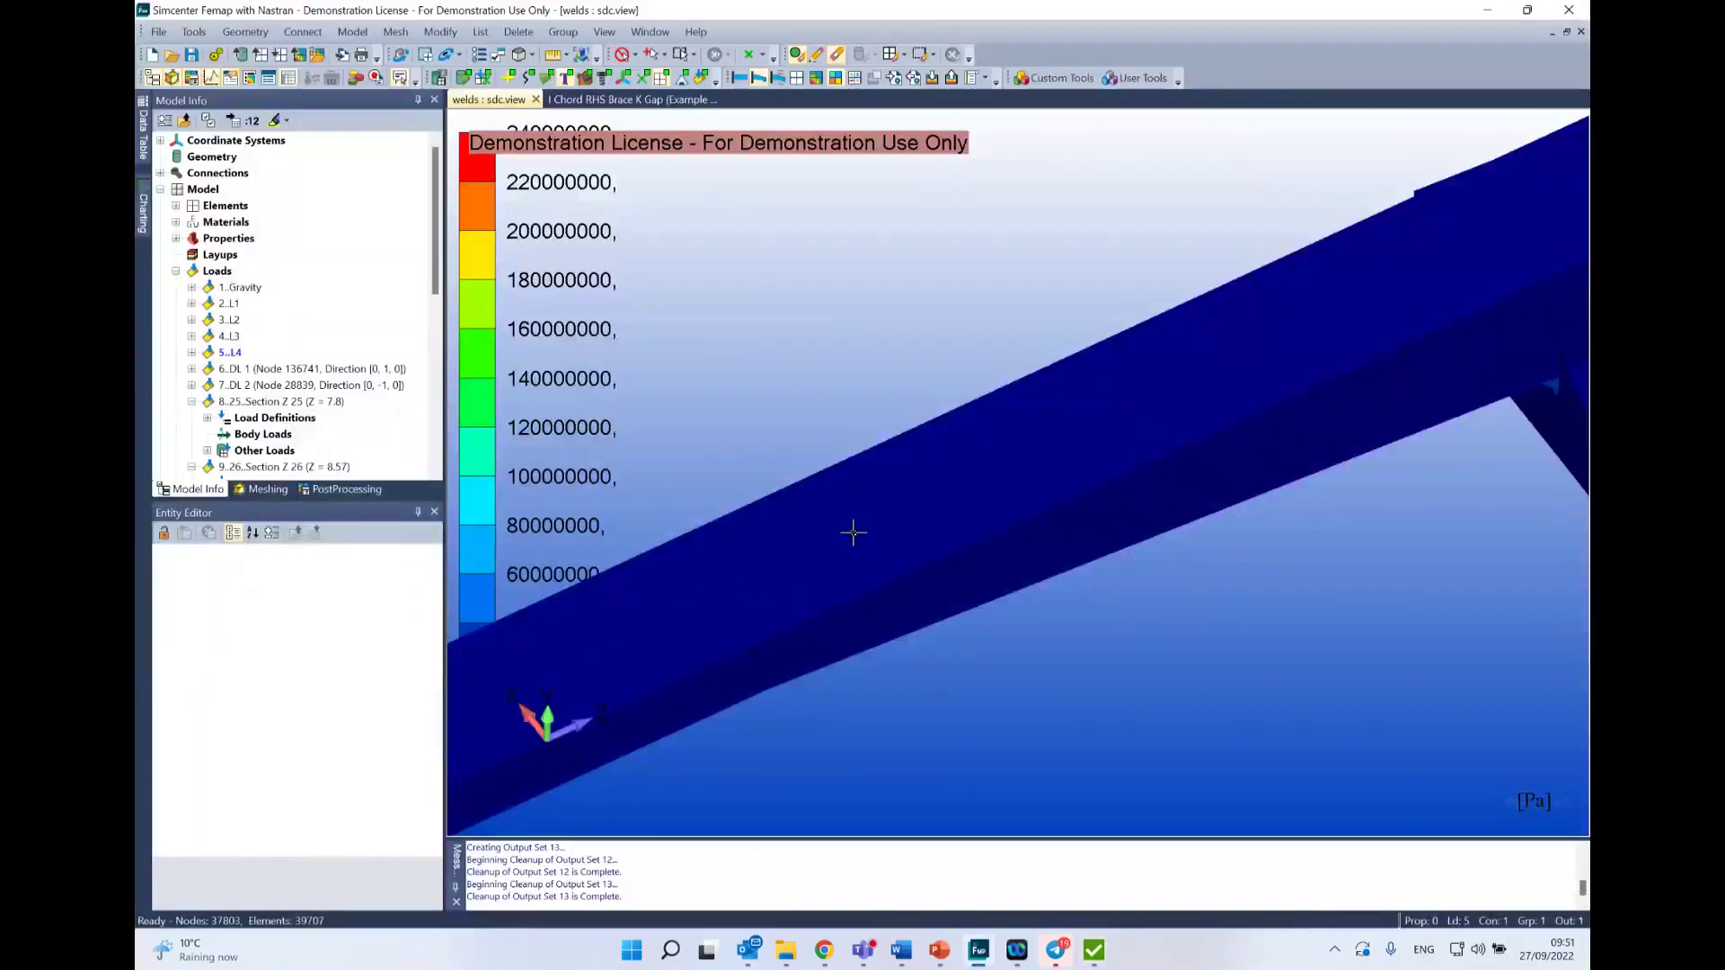
middle_drag(878, 485, 1330, 589)
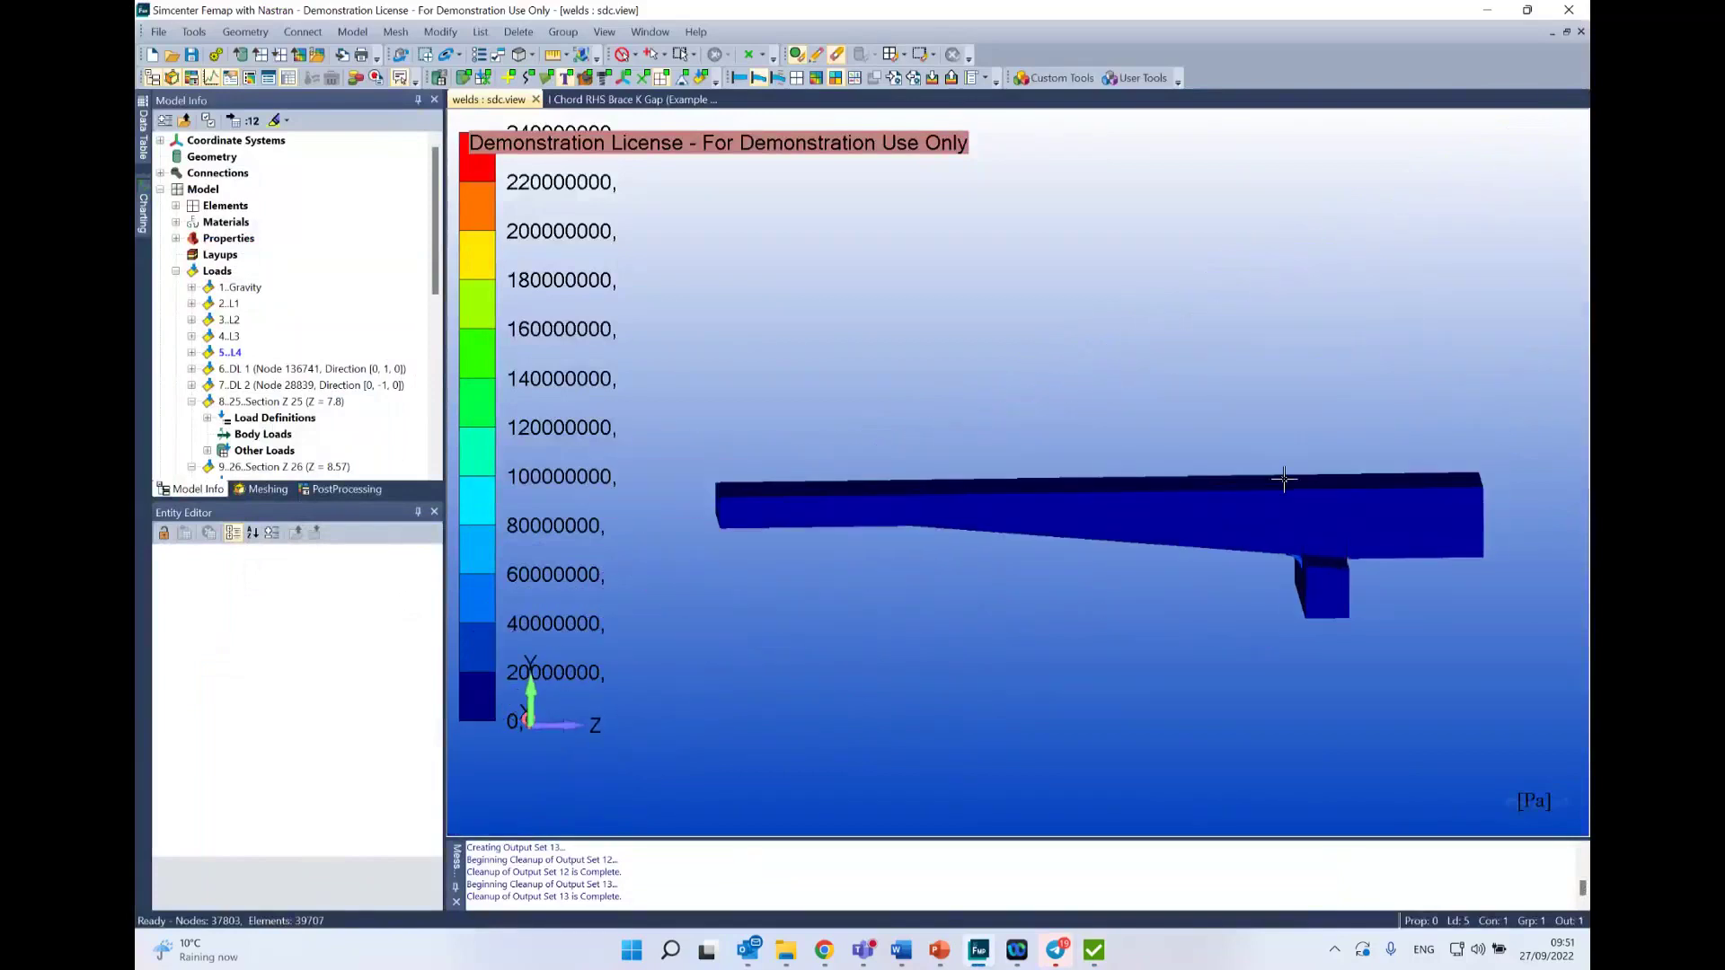
scroll(1330, 589, up, 4)
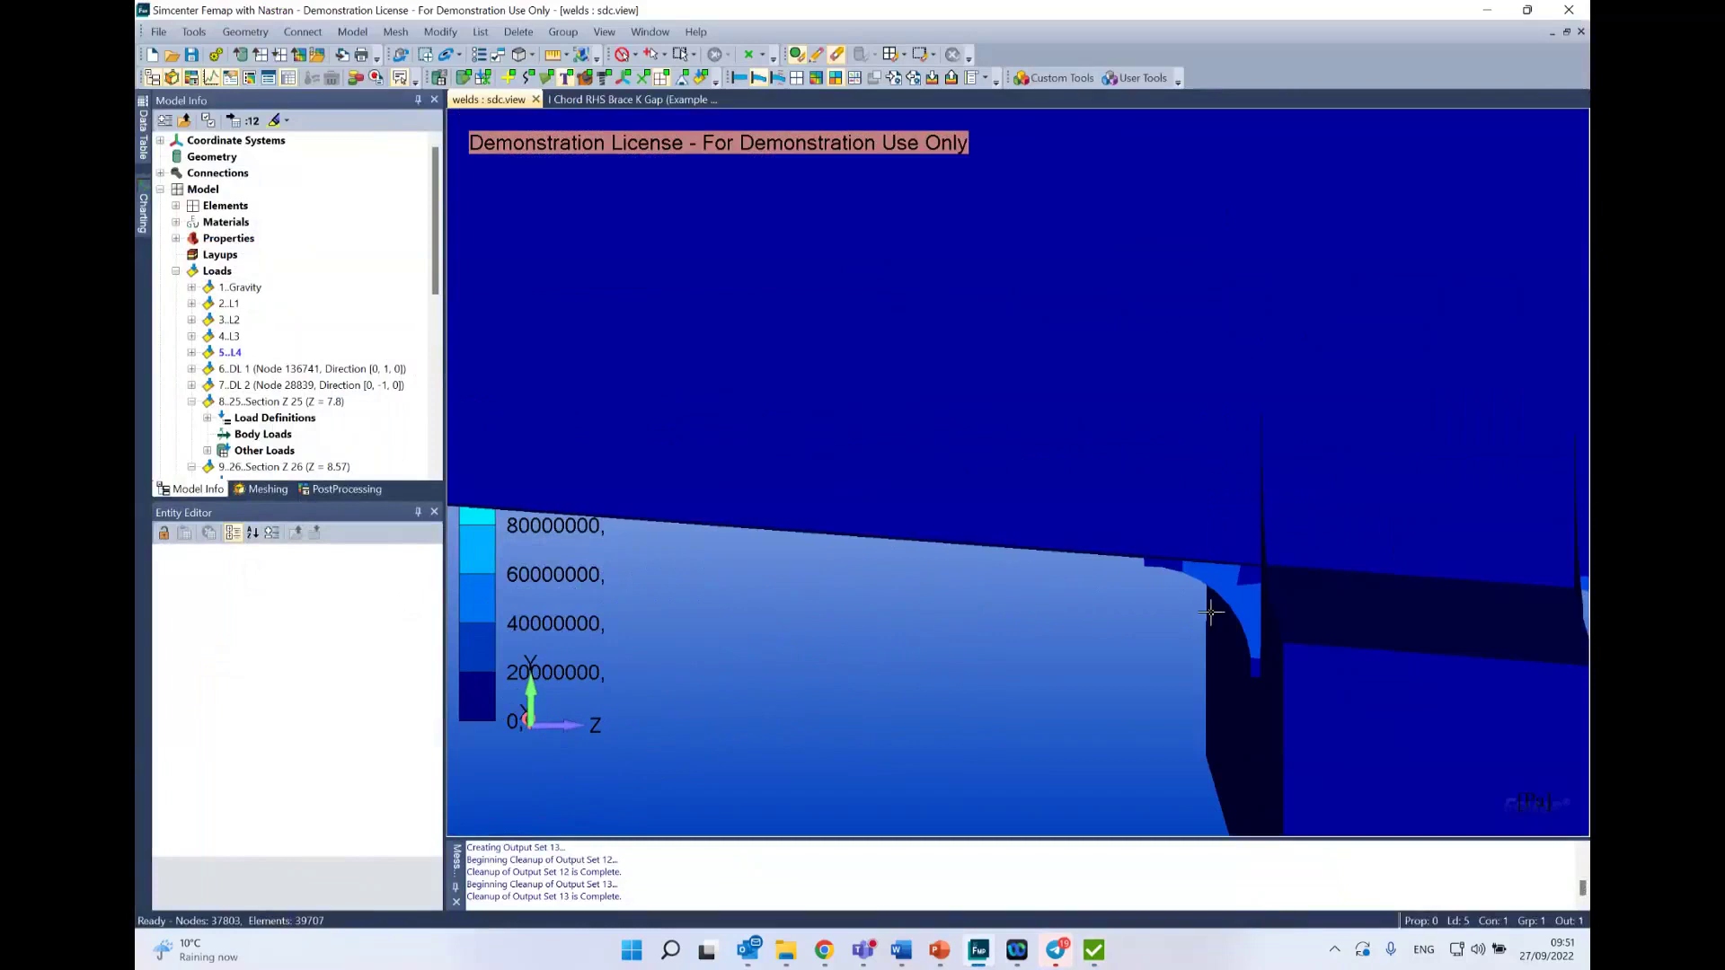
scroll(1163, 378, down, 5)
scroll(1084, 357, down, 1)
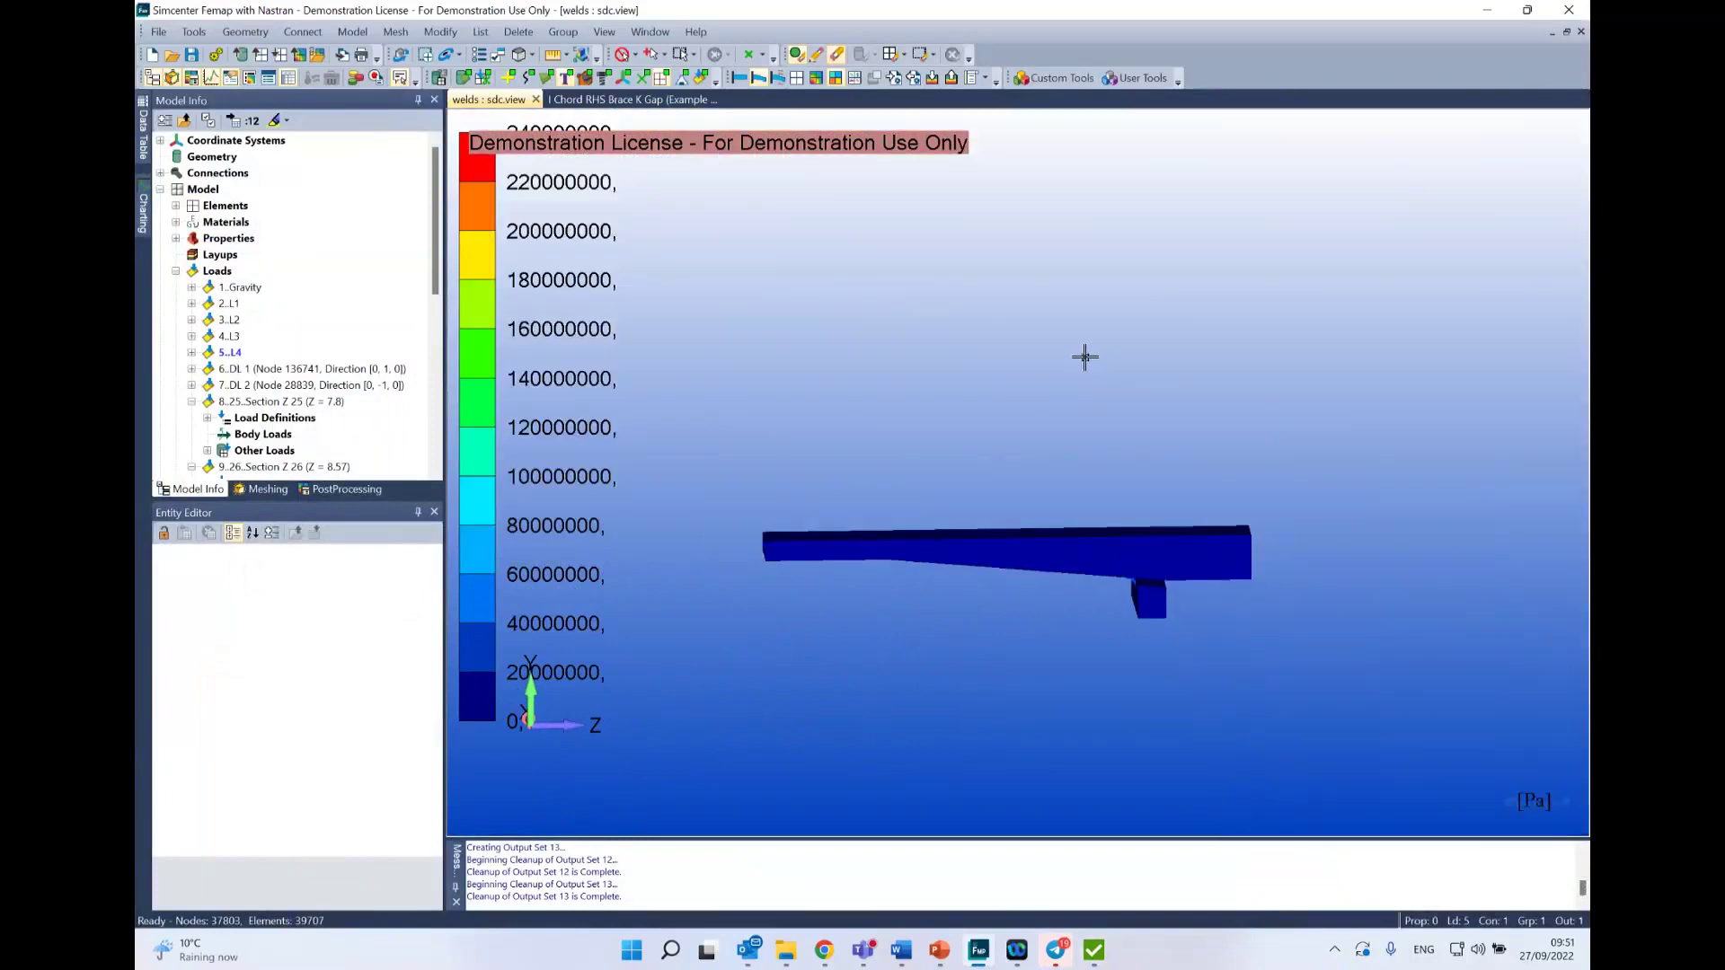
mouse_move(981, 961)
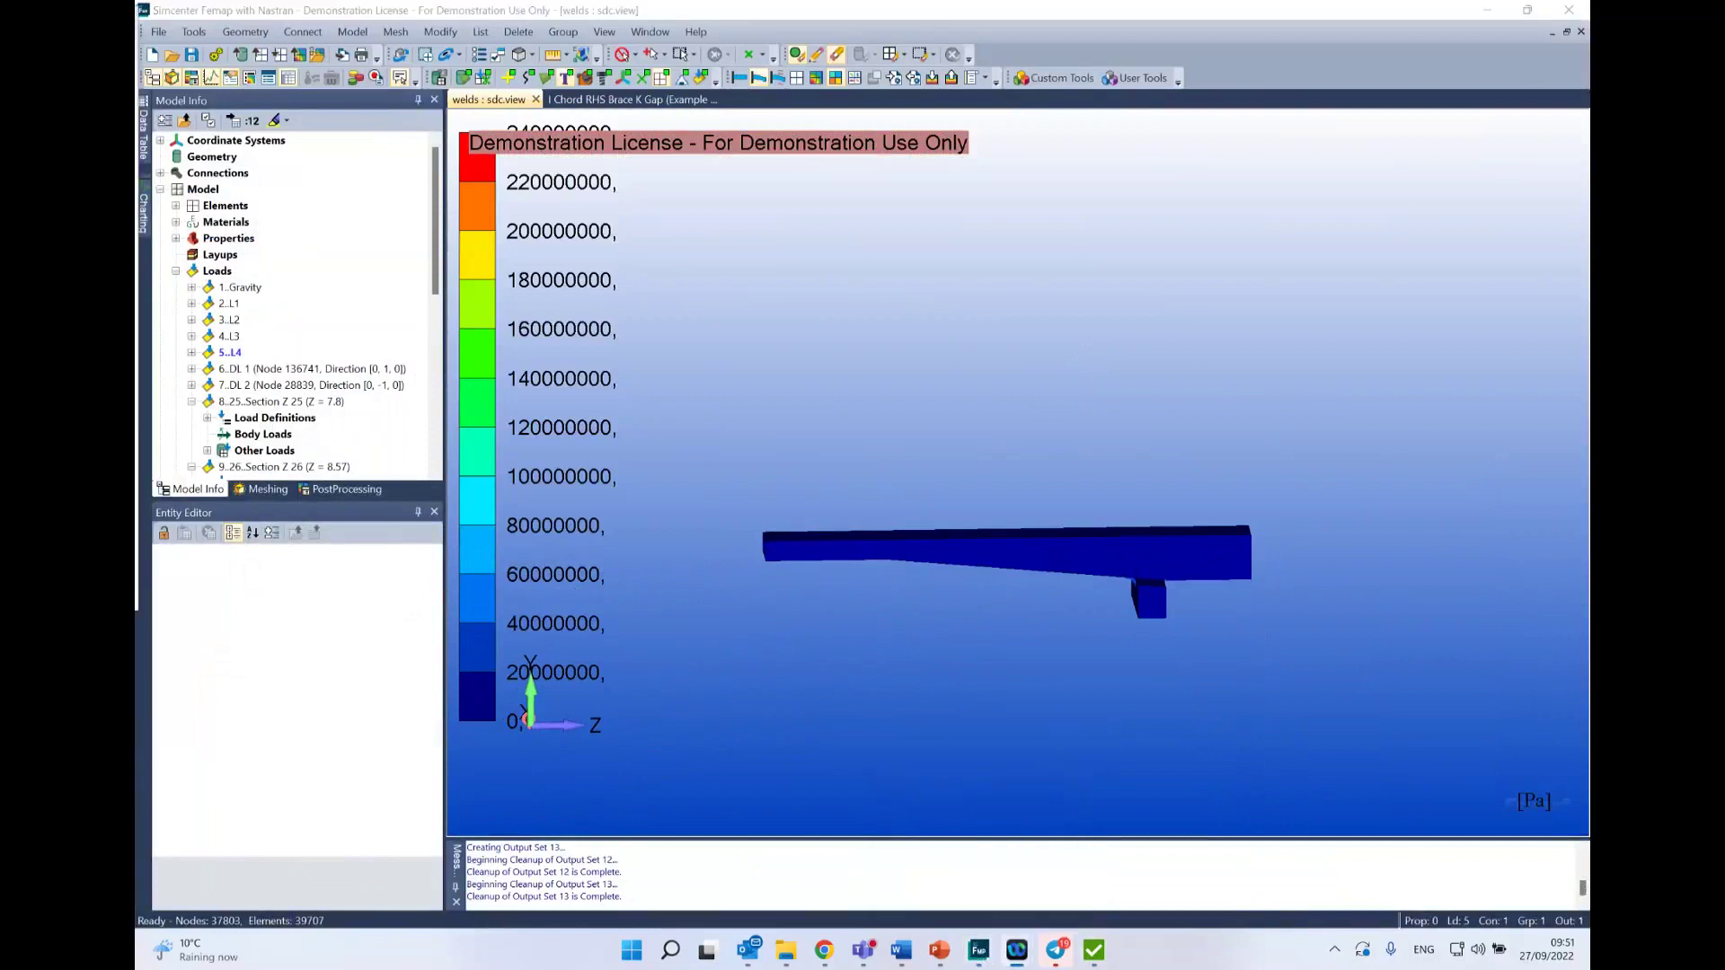
Step: Switch to the PowerPoint presentation and show the closing contact slide
key(alt+Tab)
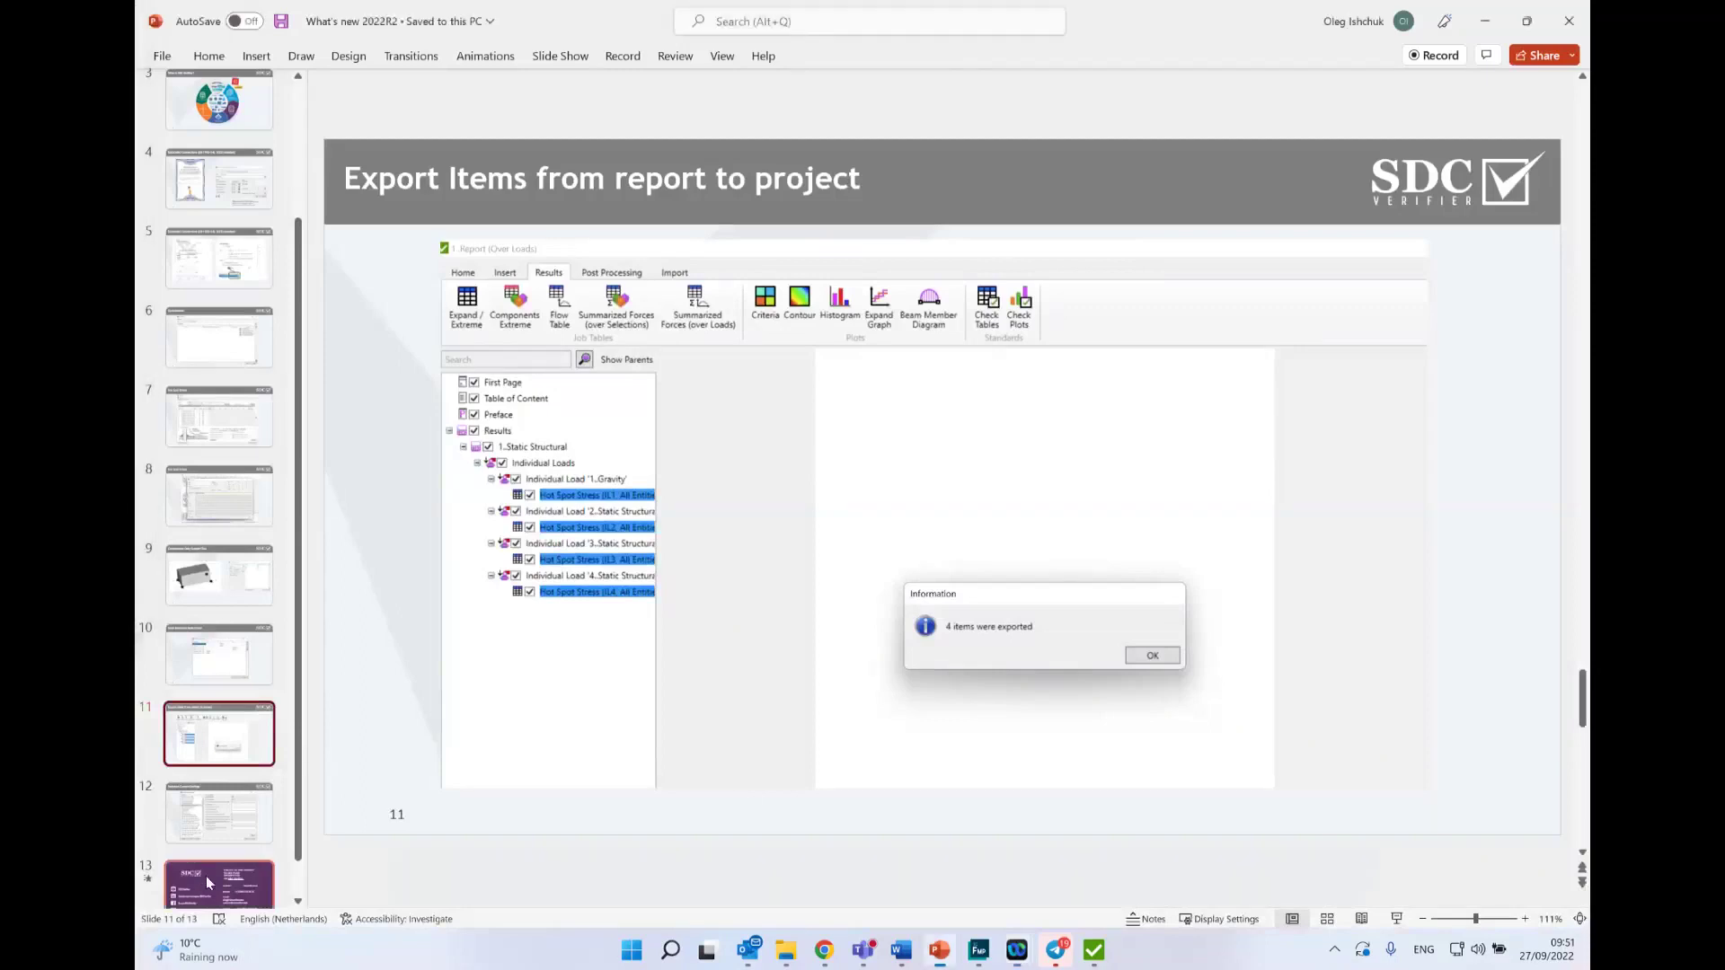
click(206, 880)
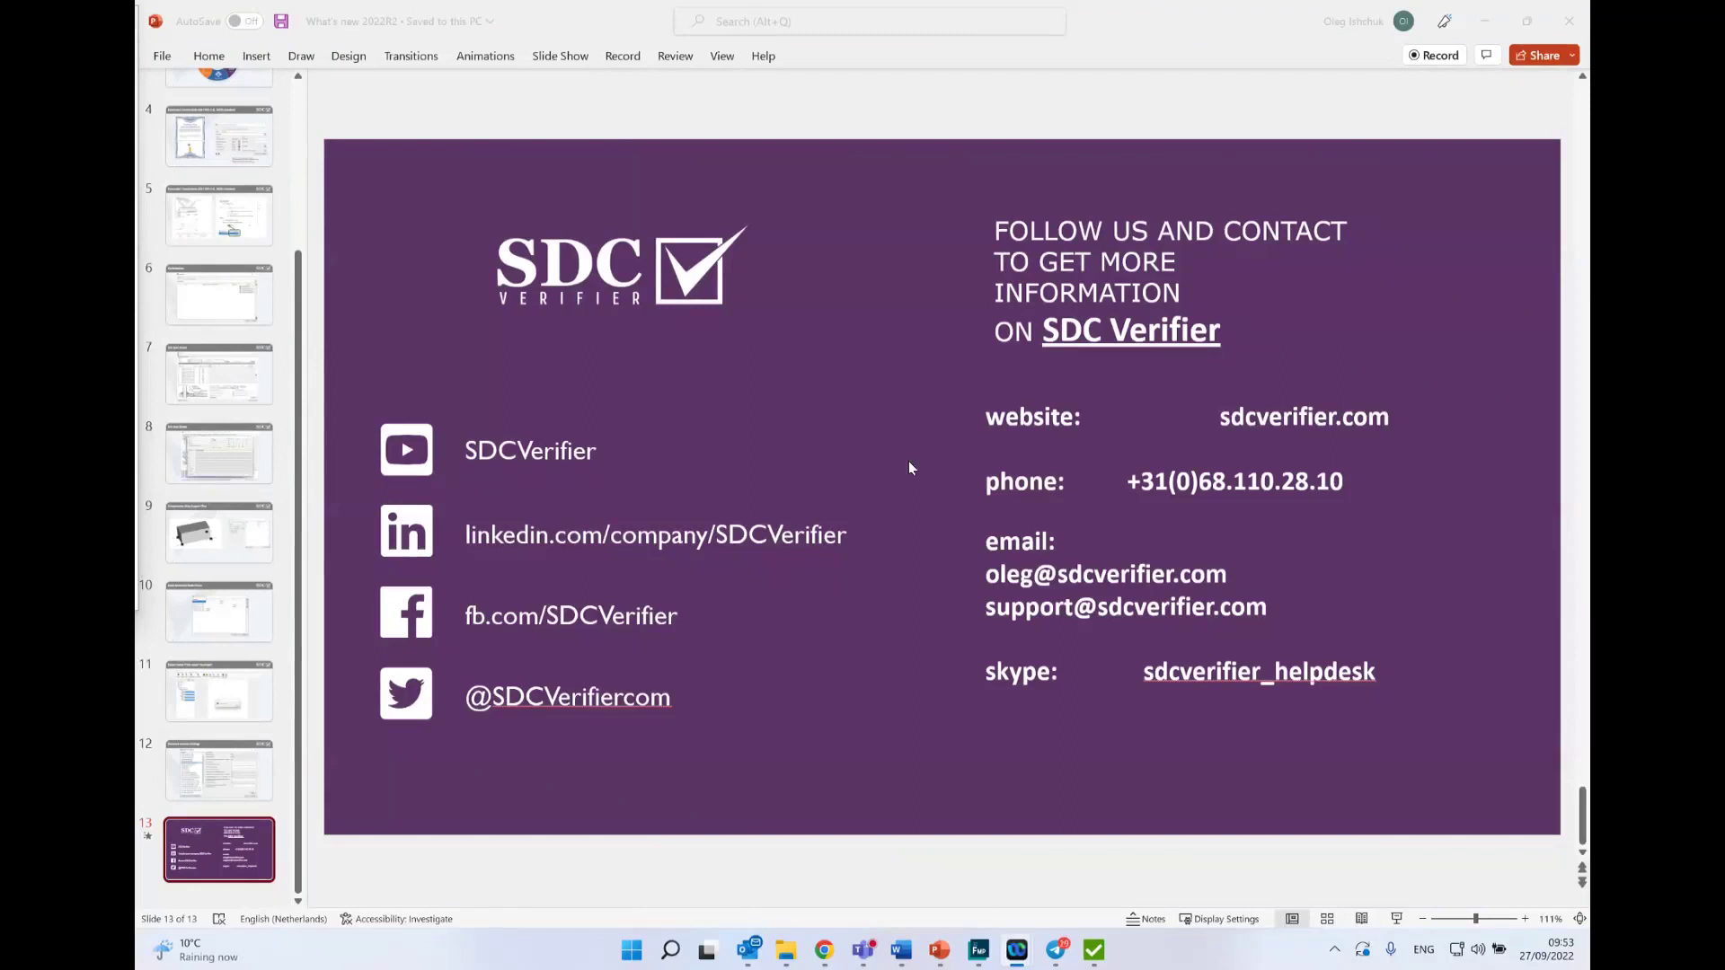
Step: Switch to Femap and view the Mesh Sizing options of the Meshing Toolbox and the beam model
click(983, 960)
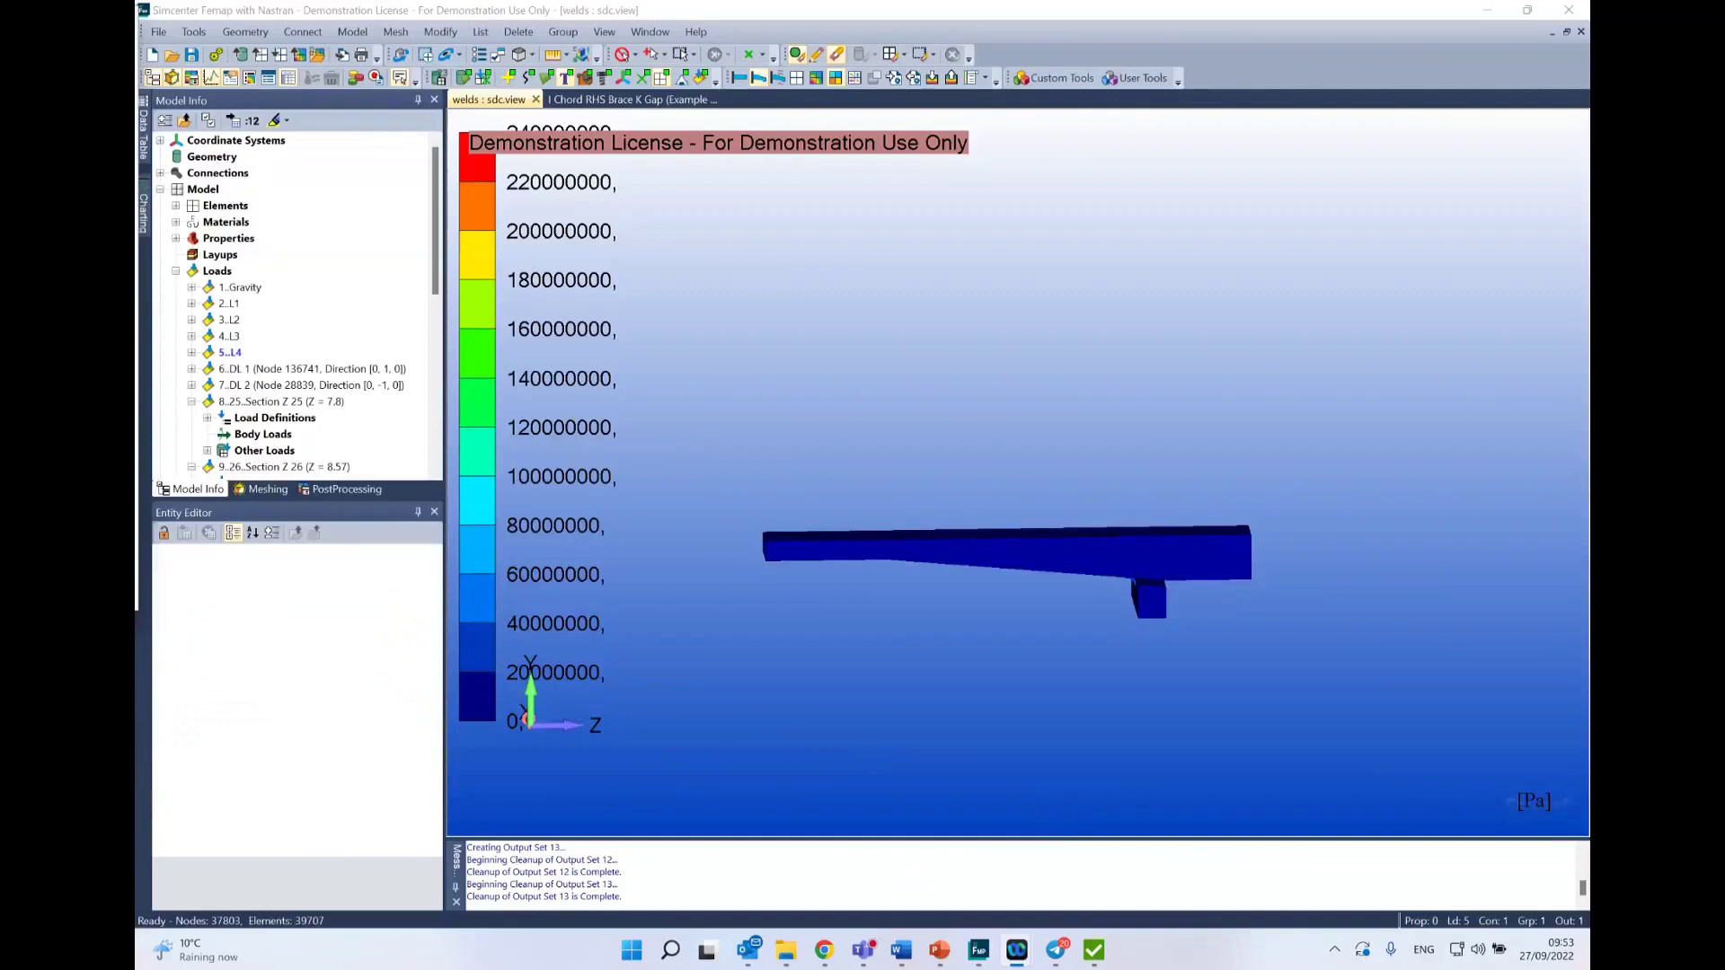
click(273, 488)
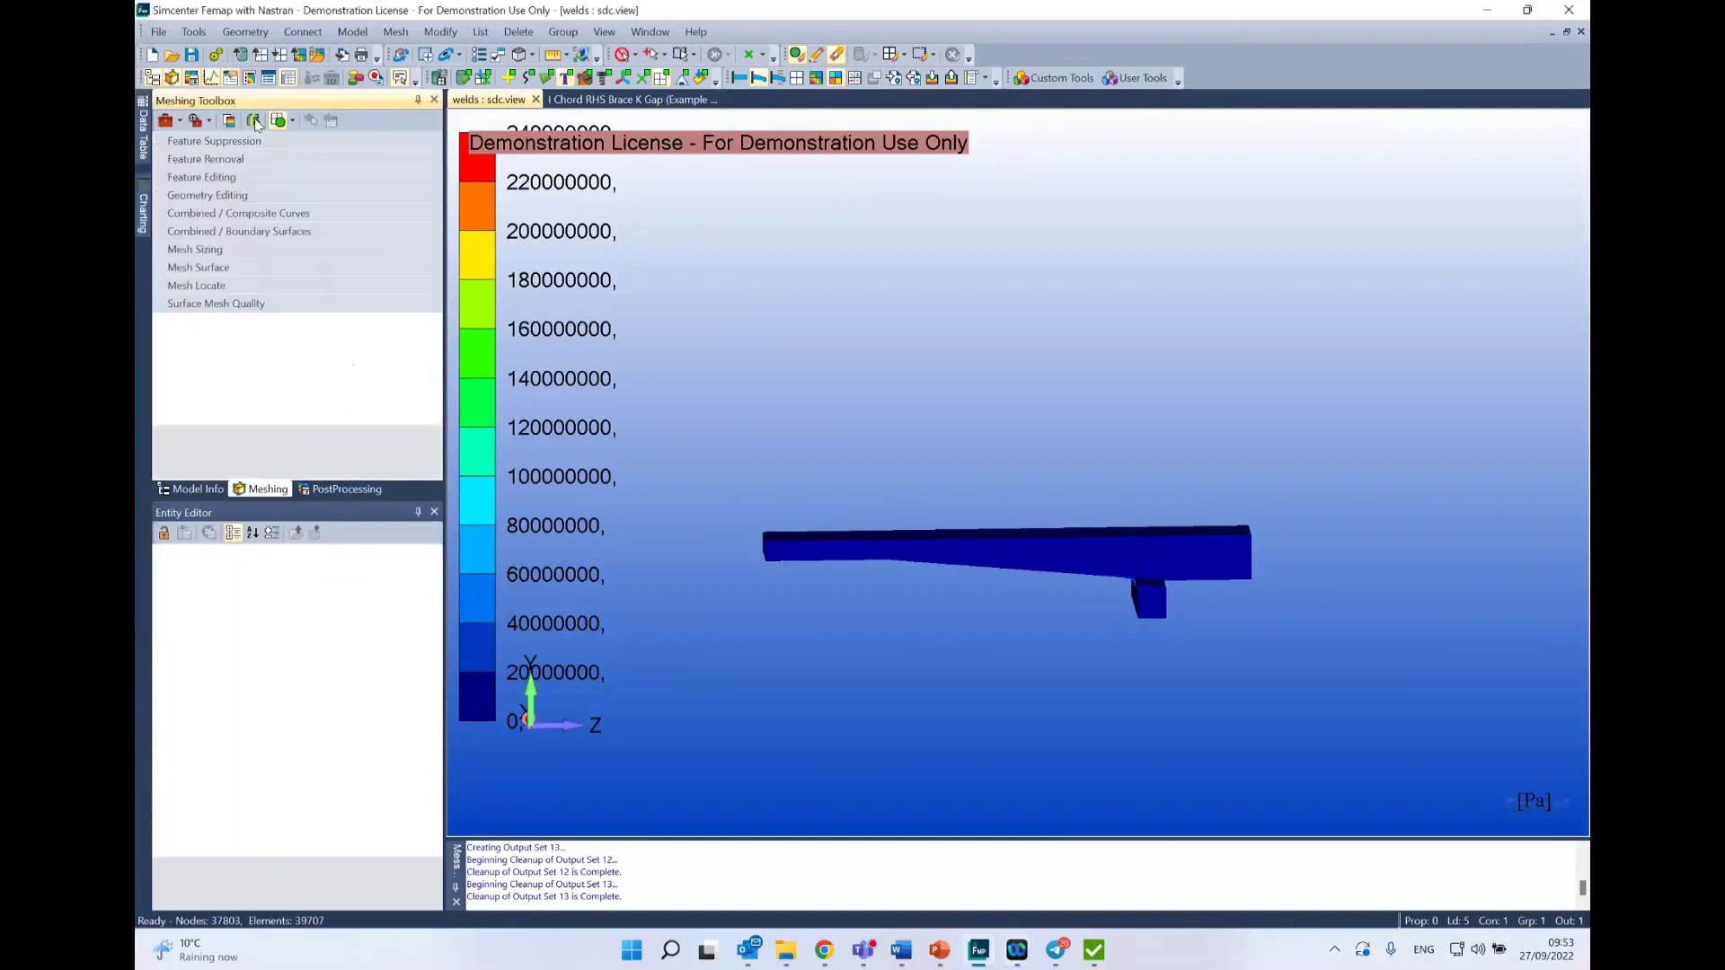
click(174, 253)
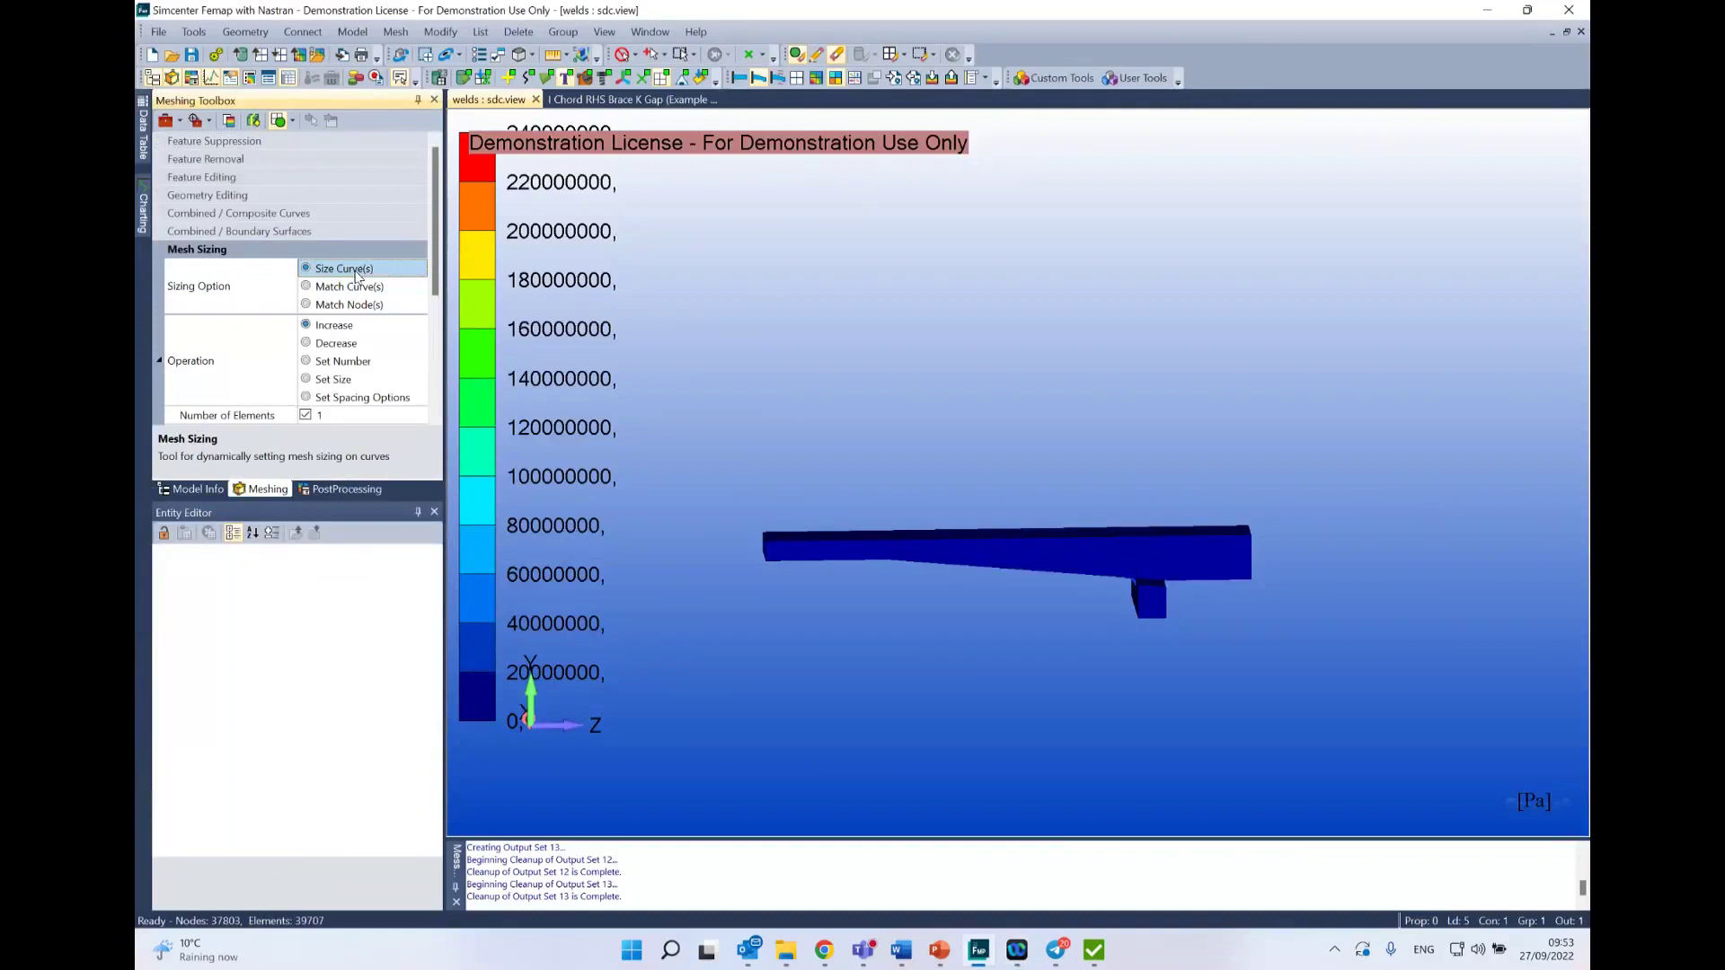
scroll(358, 275, down, 5)
scroll(1021, 524, down, 2)
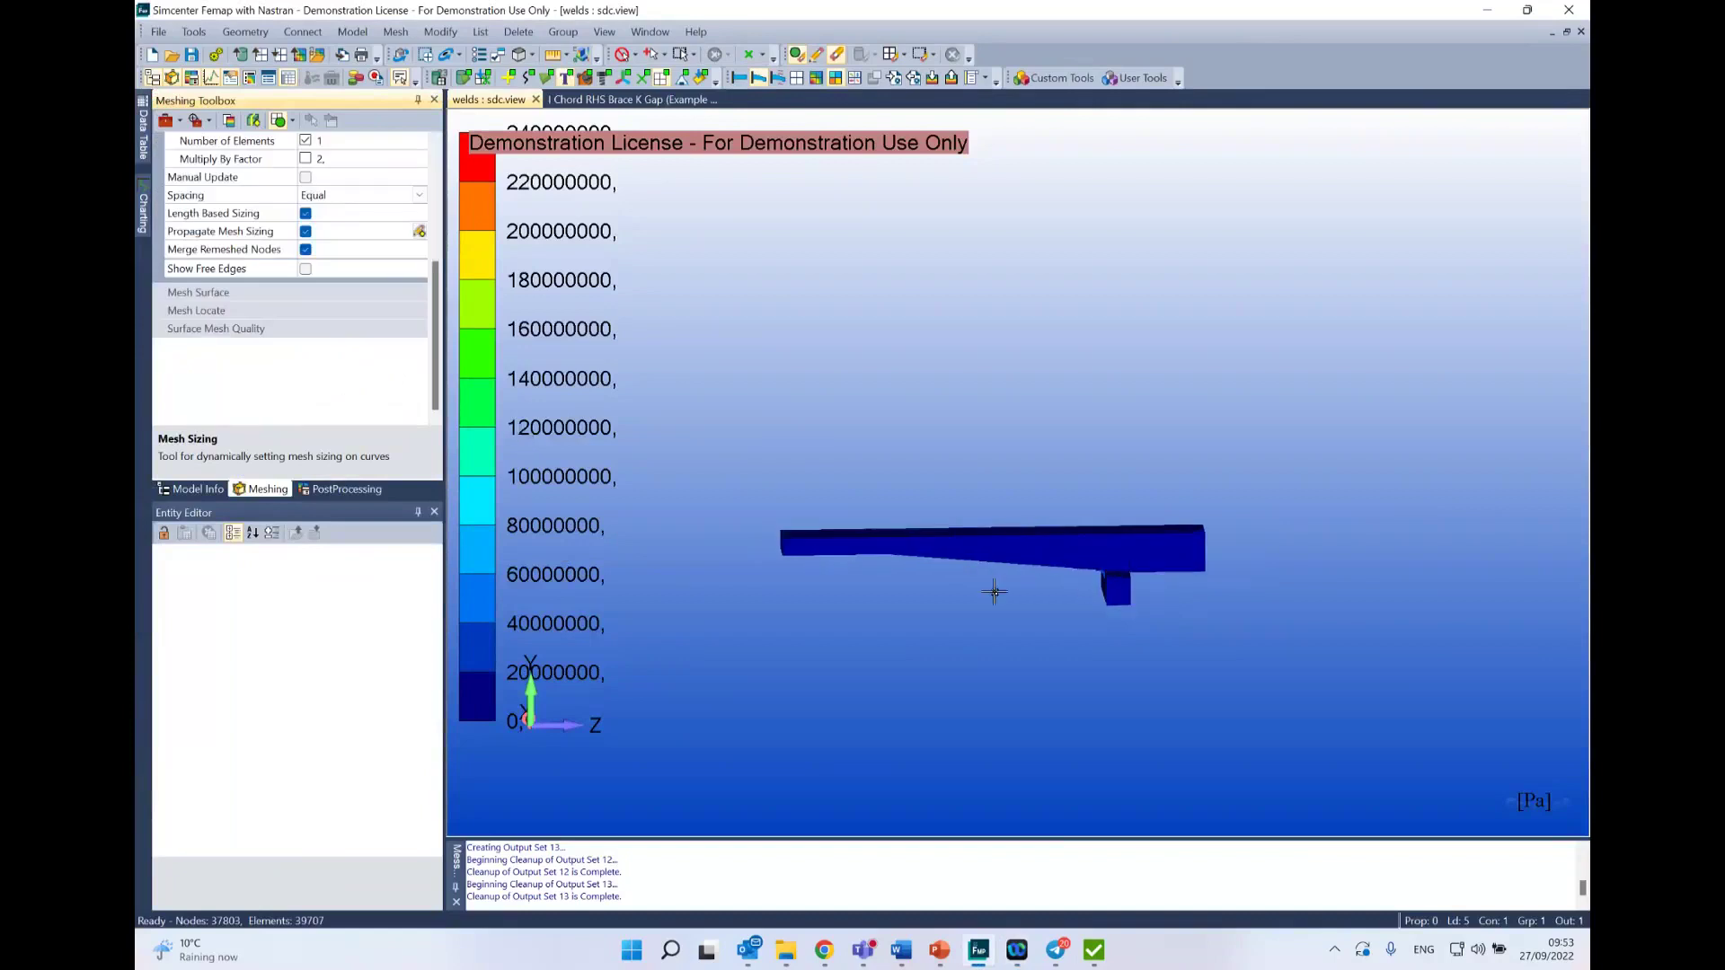
scroll(1293, 638, up, 5)
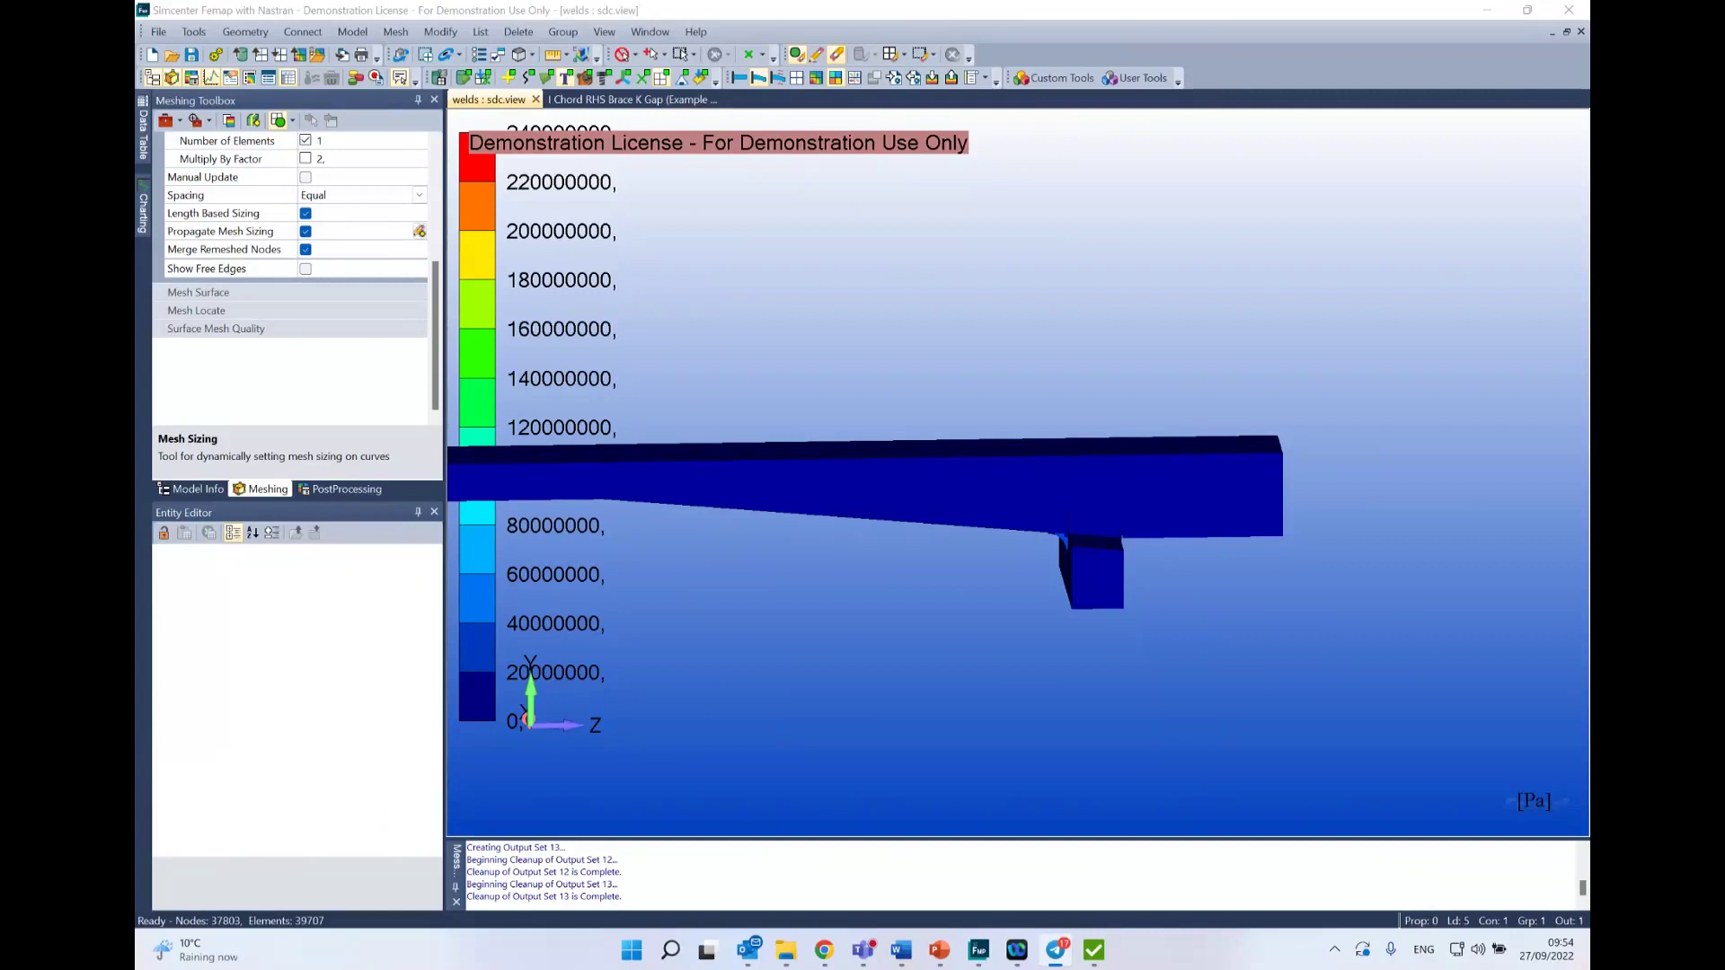
Step: Switch to SDC Verifier and start a new Compression Only Support with a new support item
key(alt+Tab)
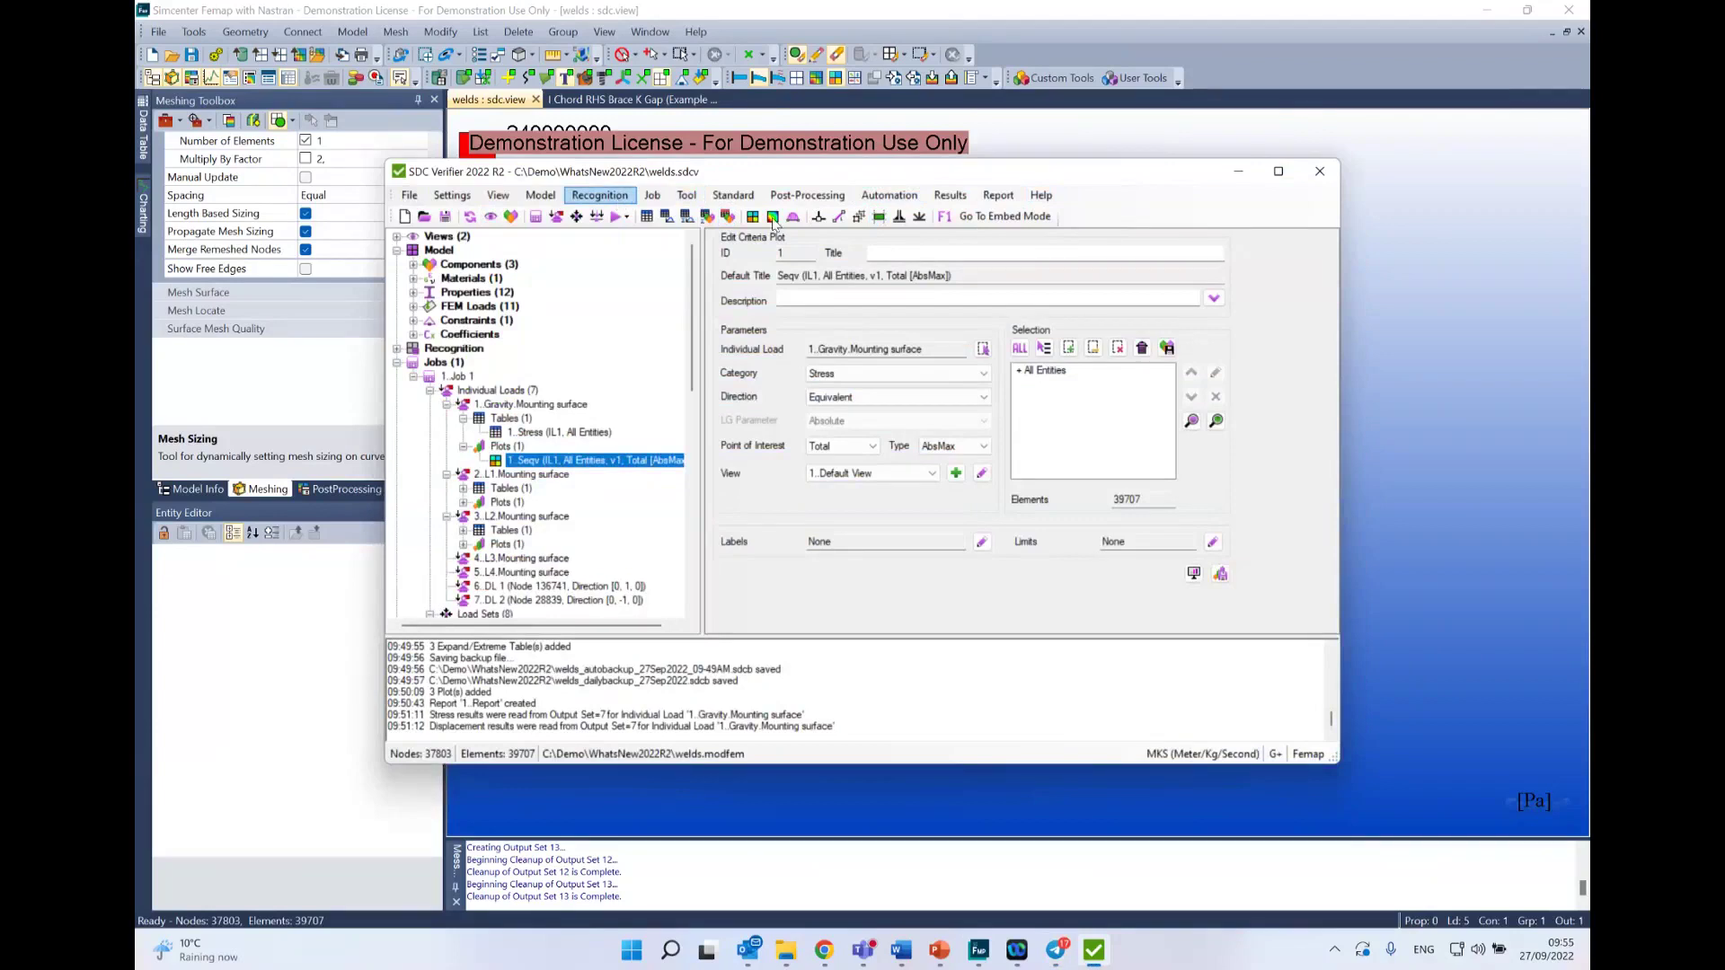
click(692, 197)
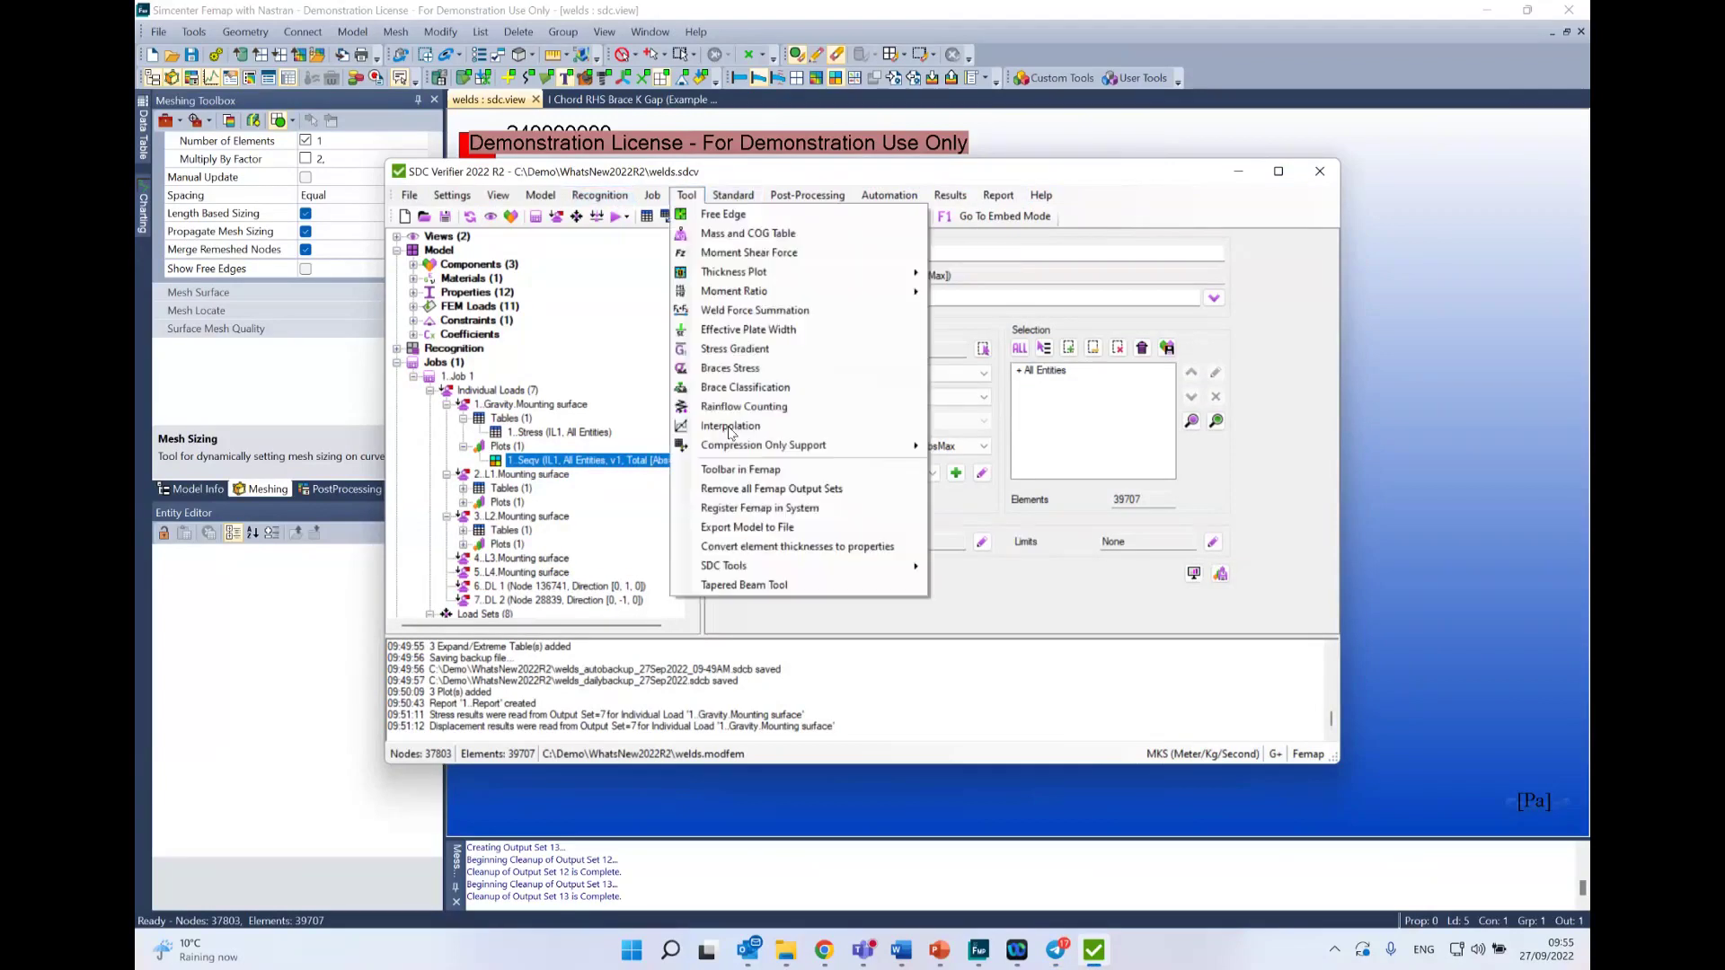
mouse_move(753, 569)
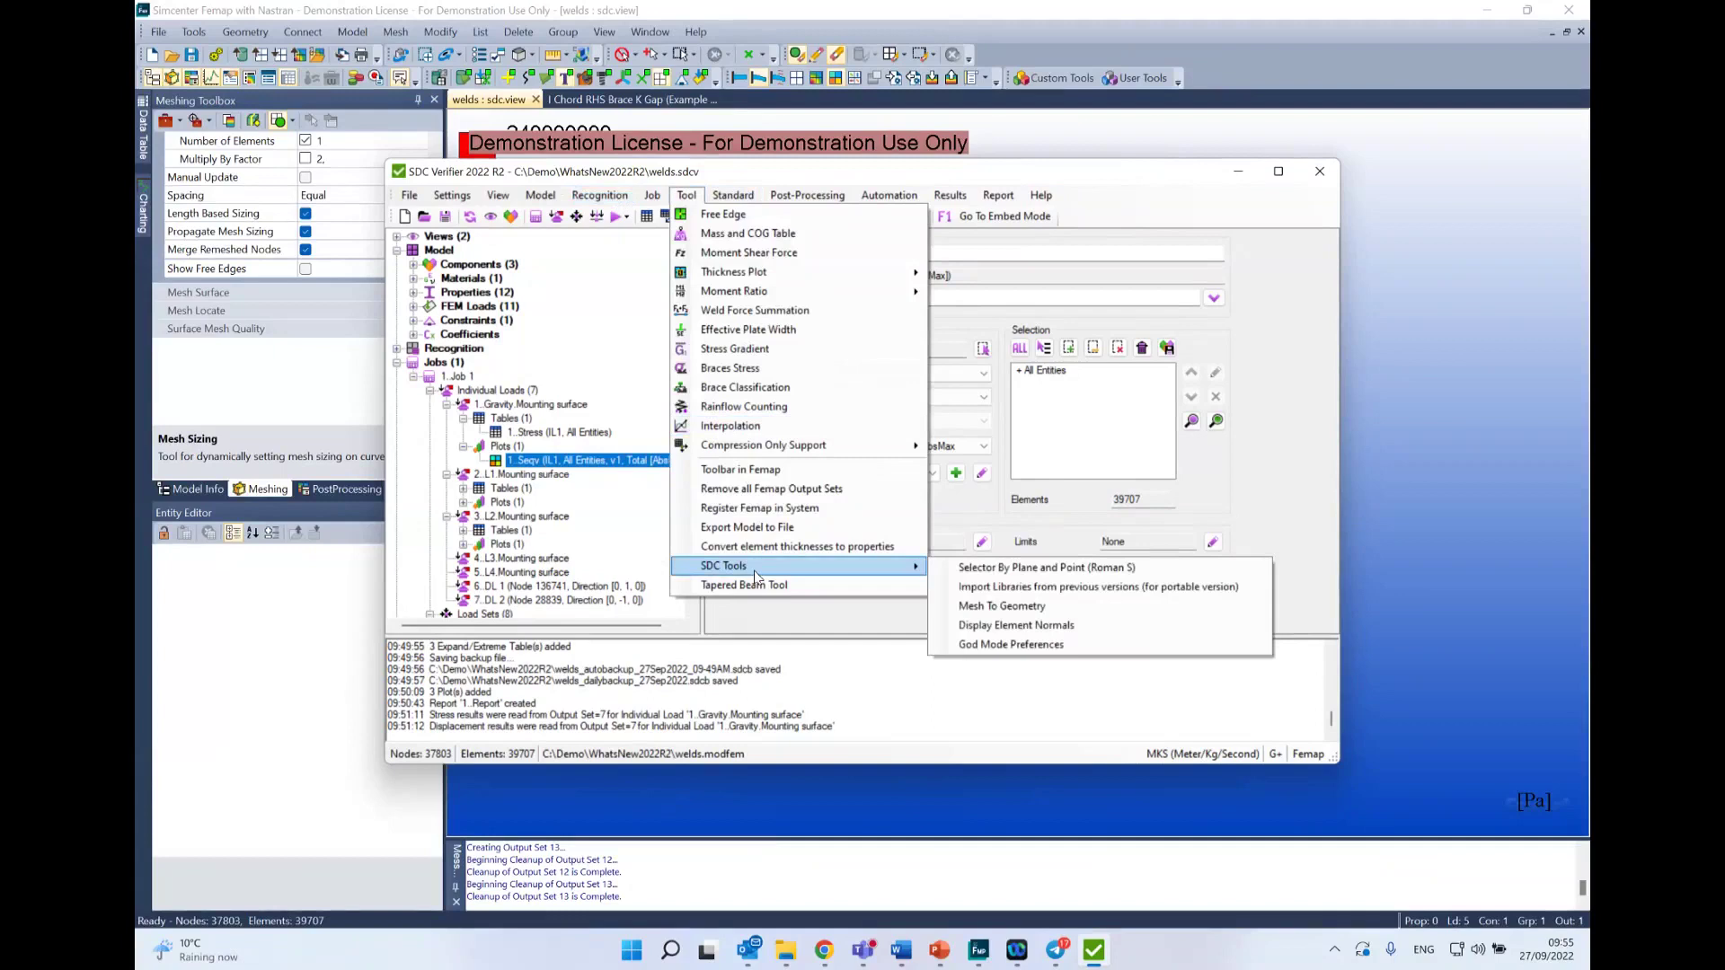
mouse_move(778, 446)
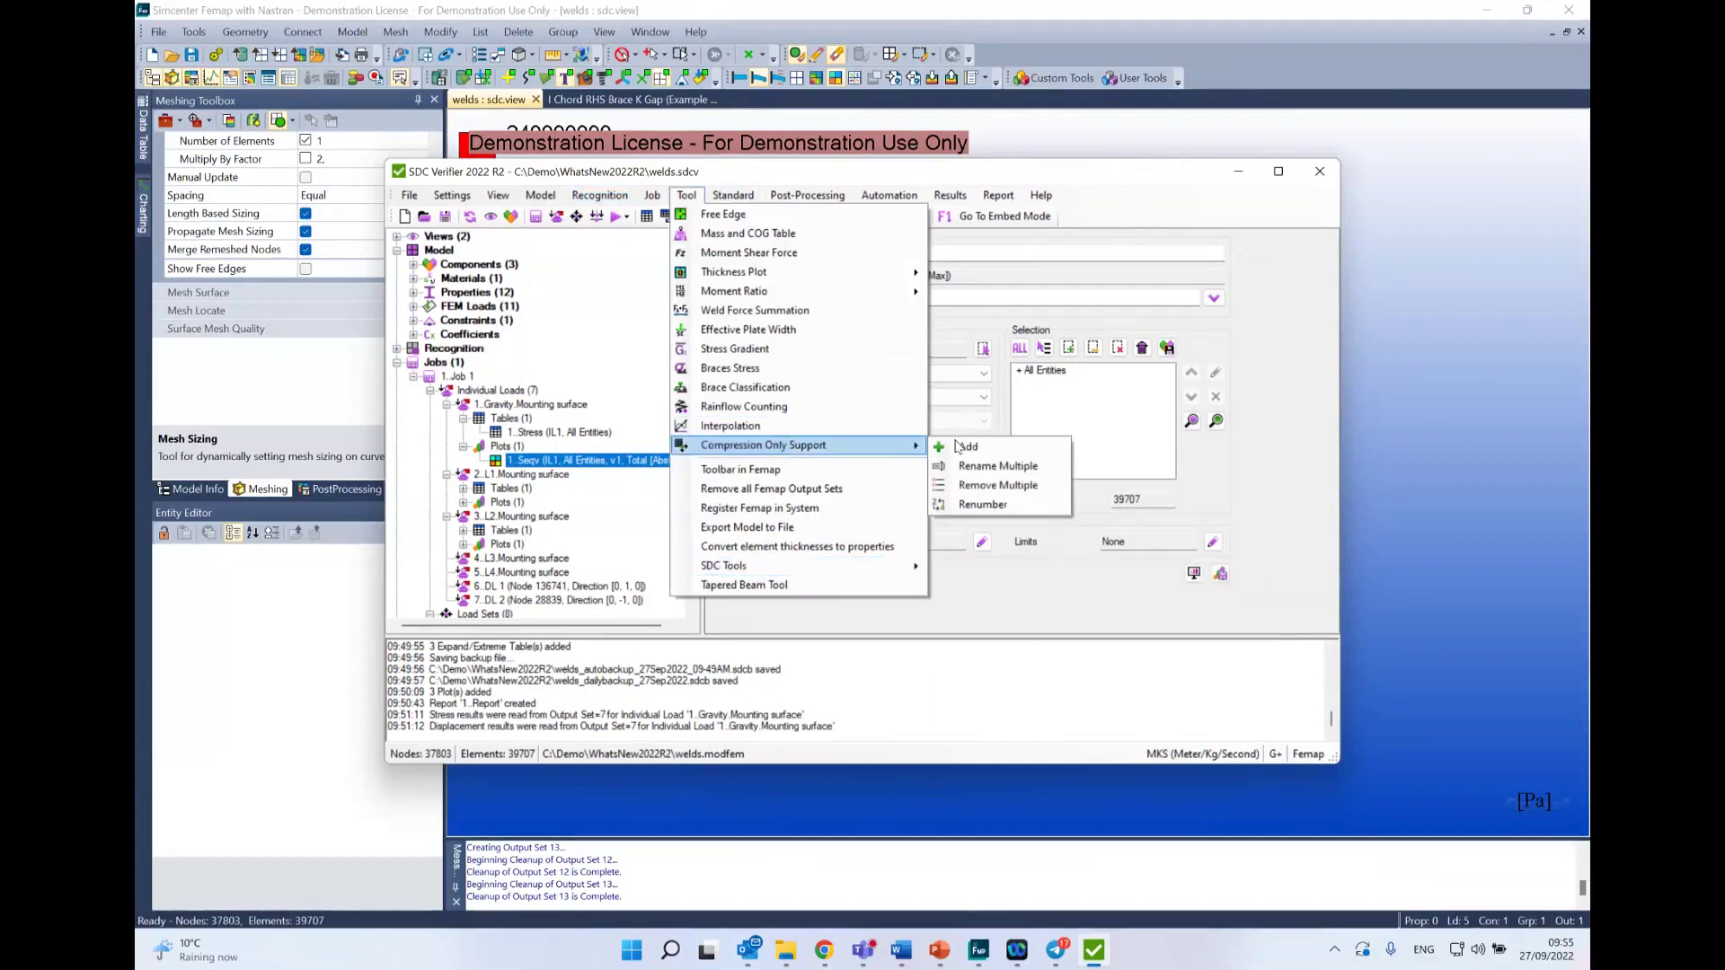
click(959, 446)
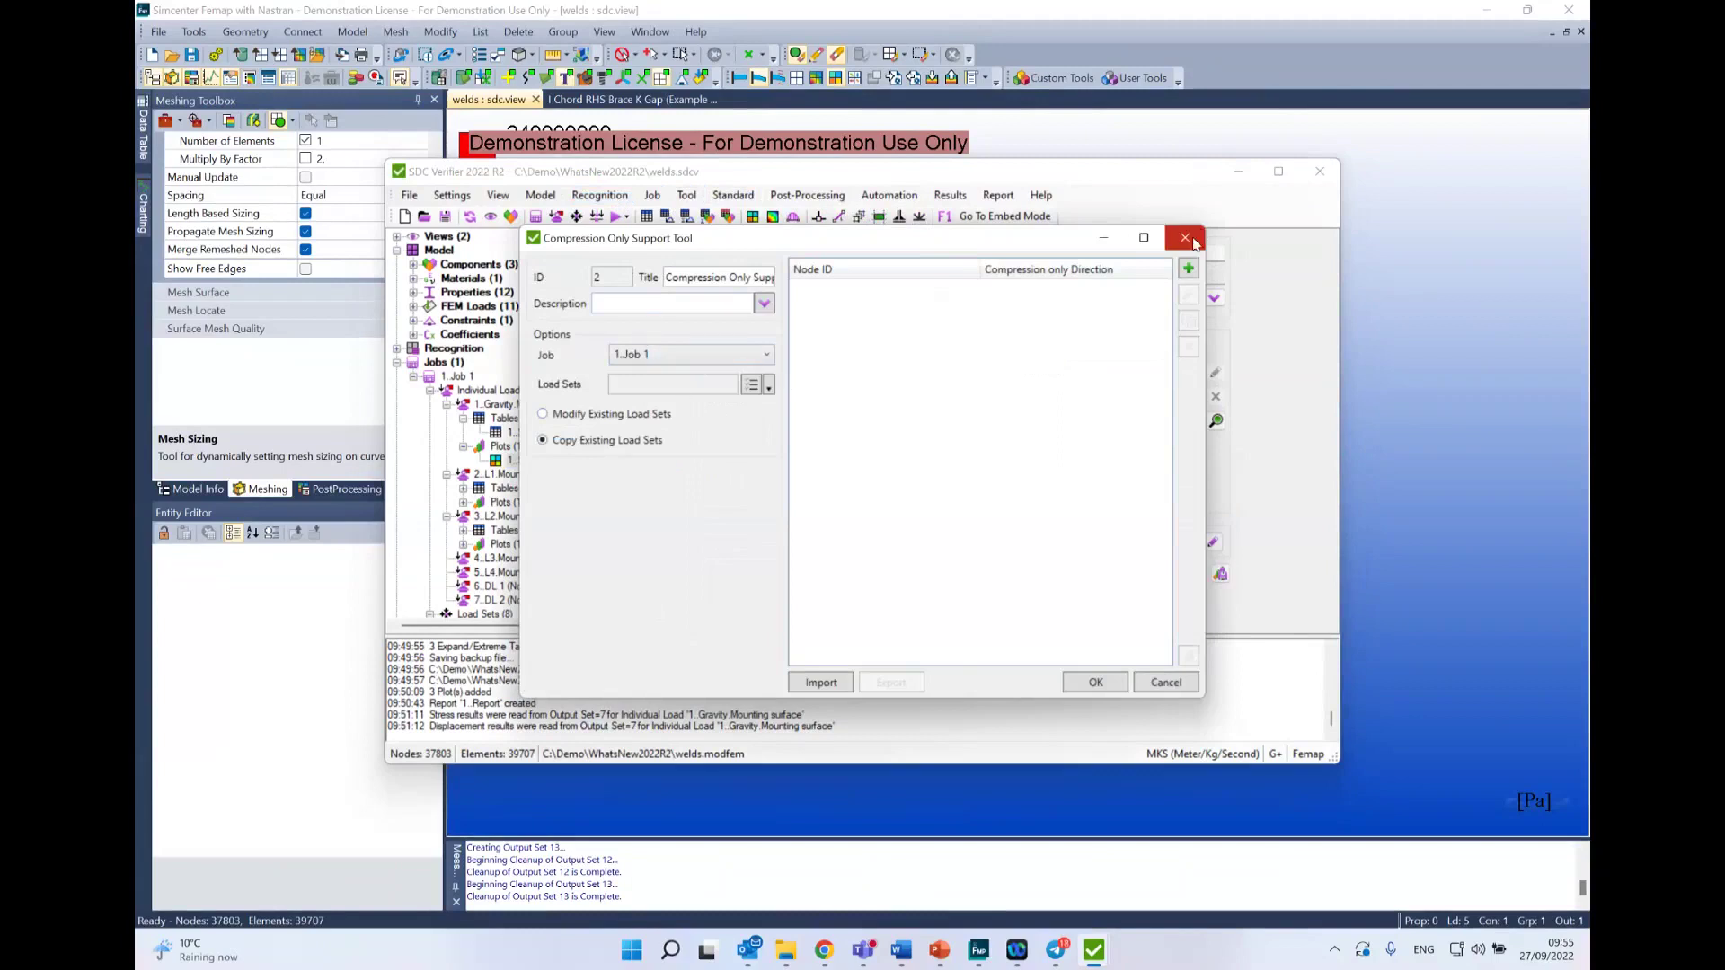
click(1189, 269)
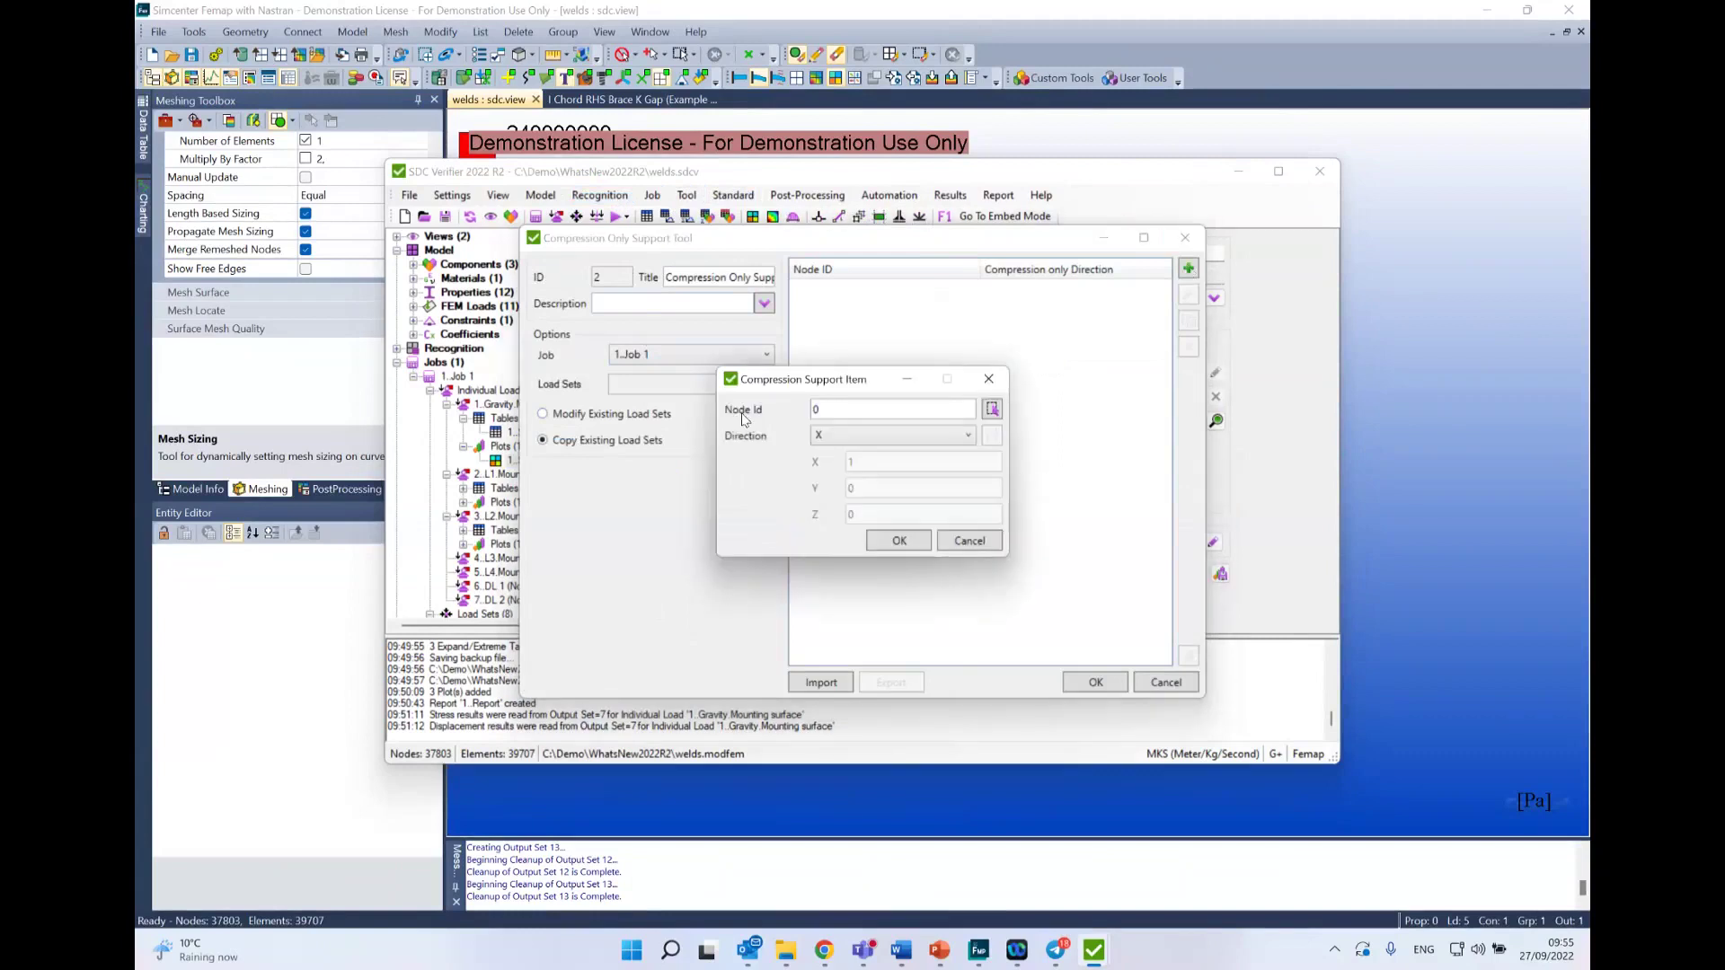
Step: Try a custom direction for the support item with an X component of 0.5 and a Y component, closing the tool without saving
click(849, 433)
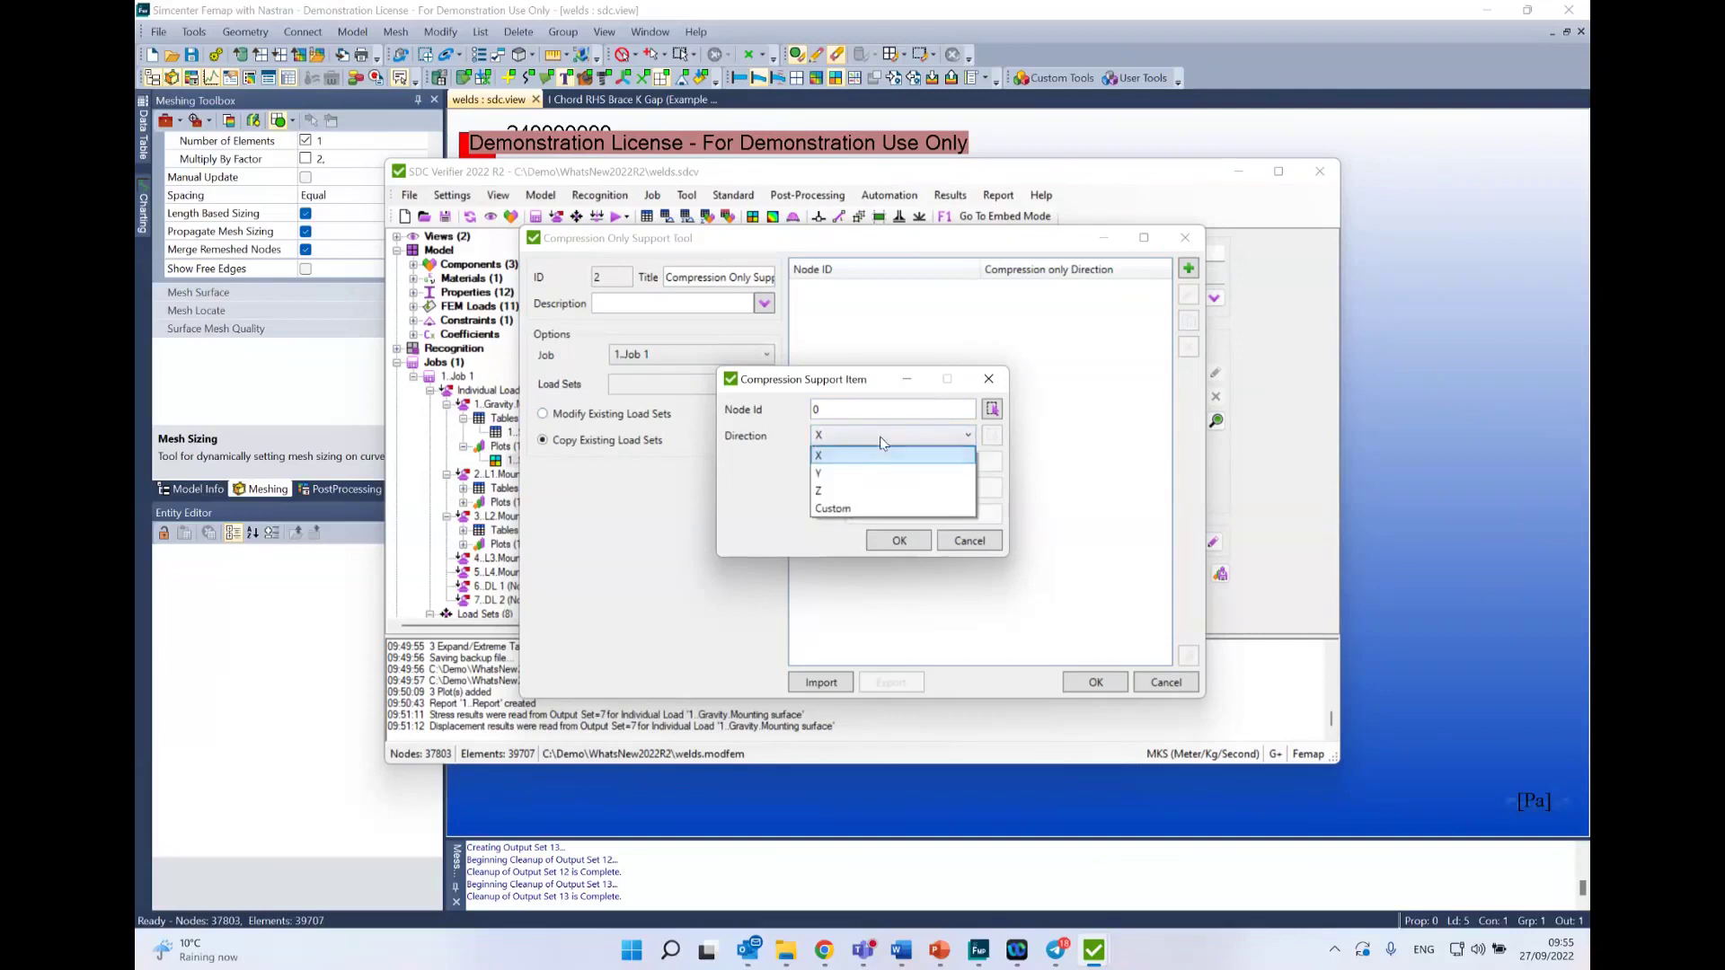
click(880, 440)
click(817, 438)
click(849, 505)
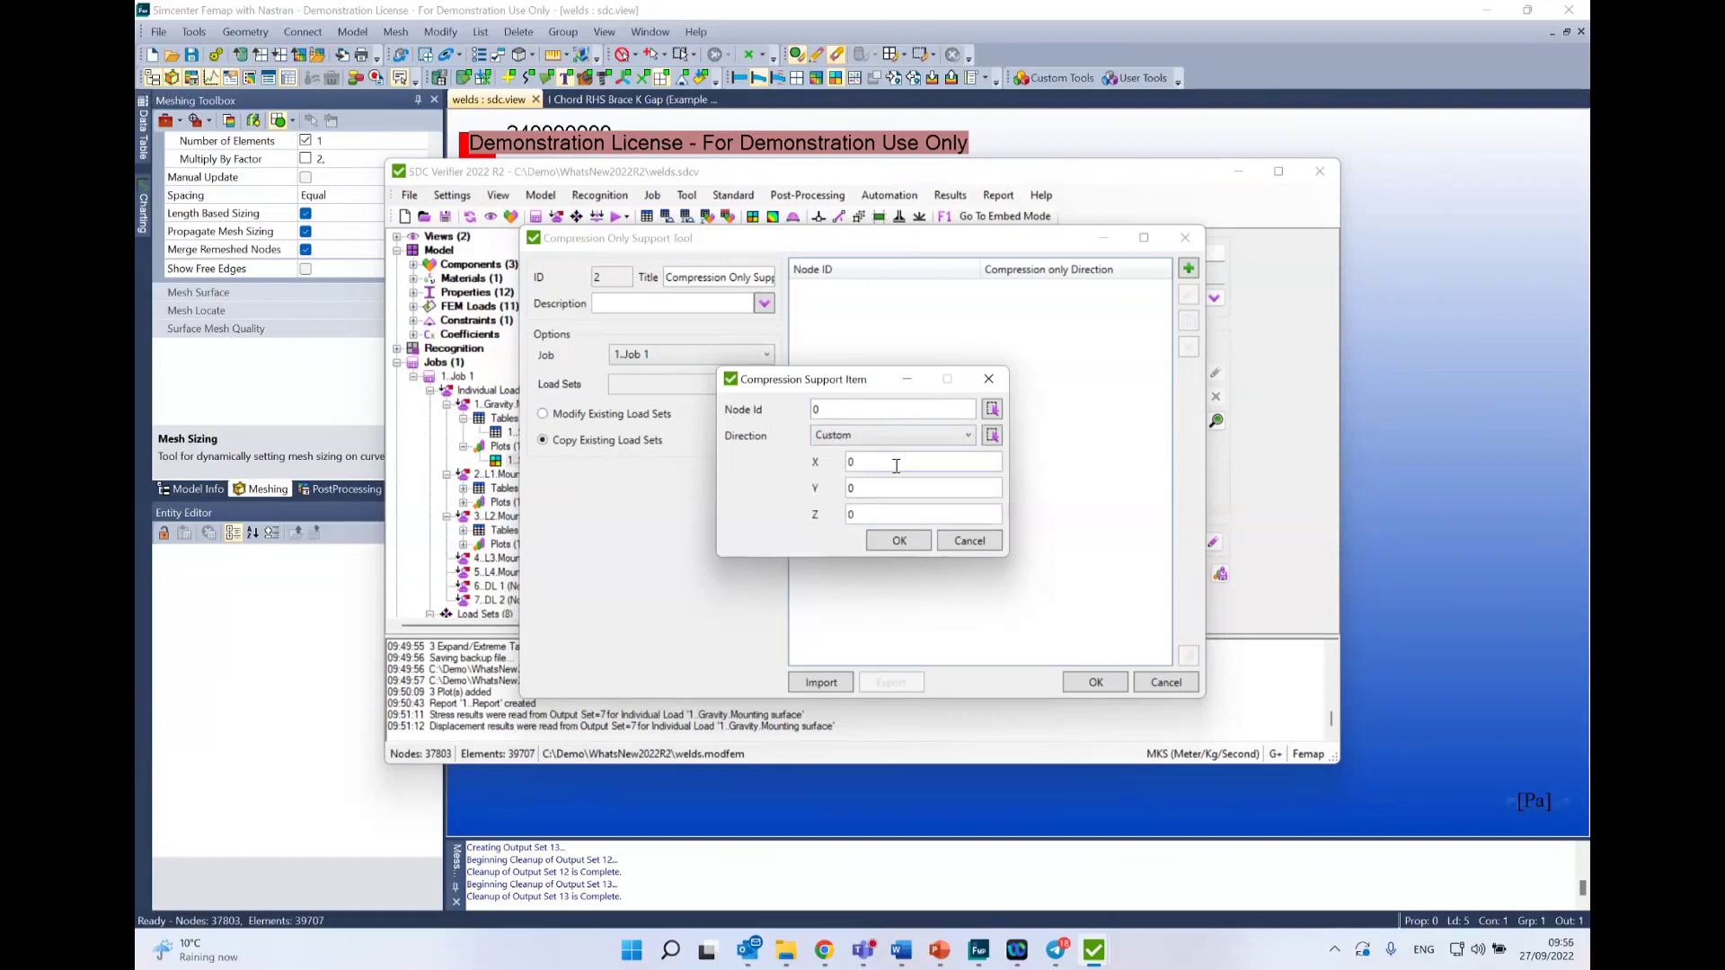
key(BackSpace)
text(0.5)
click(904, 490)
text(00)
key(BackSpace)
key(BackSpace)
text(5)
click(987, 379)
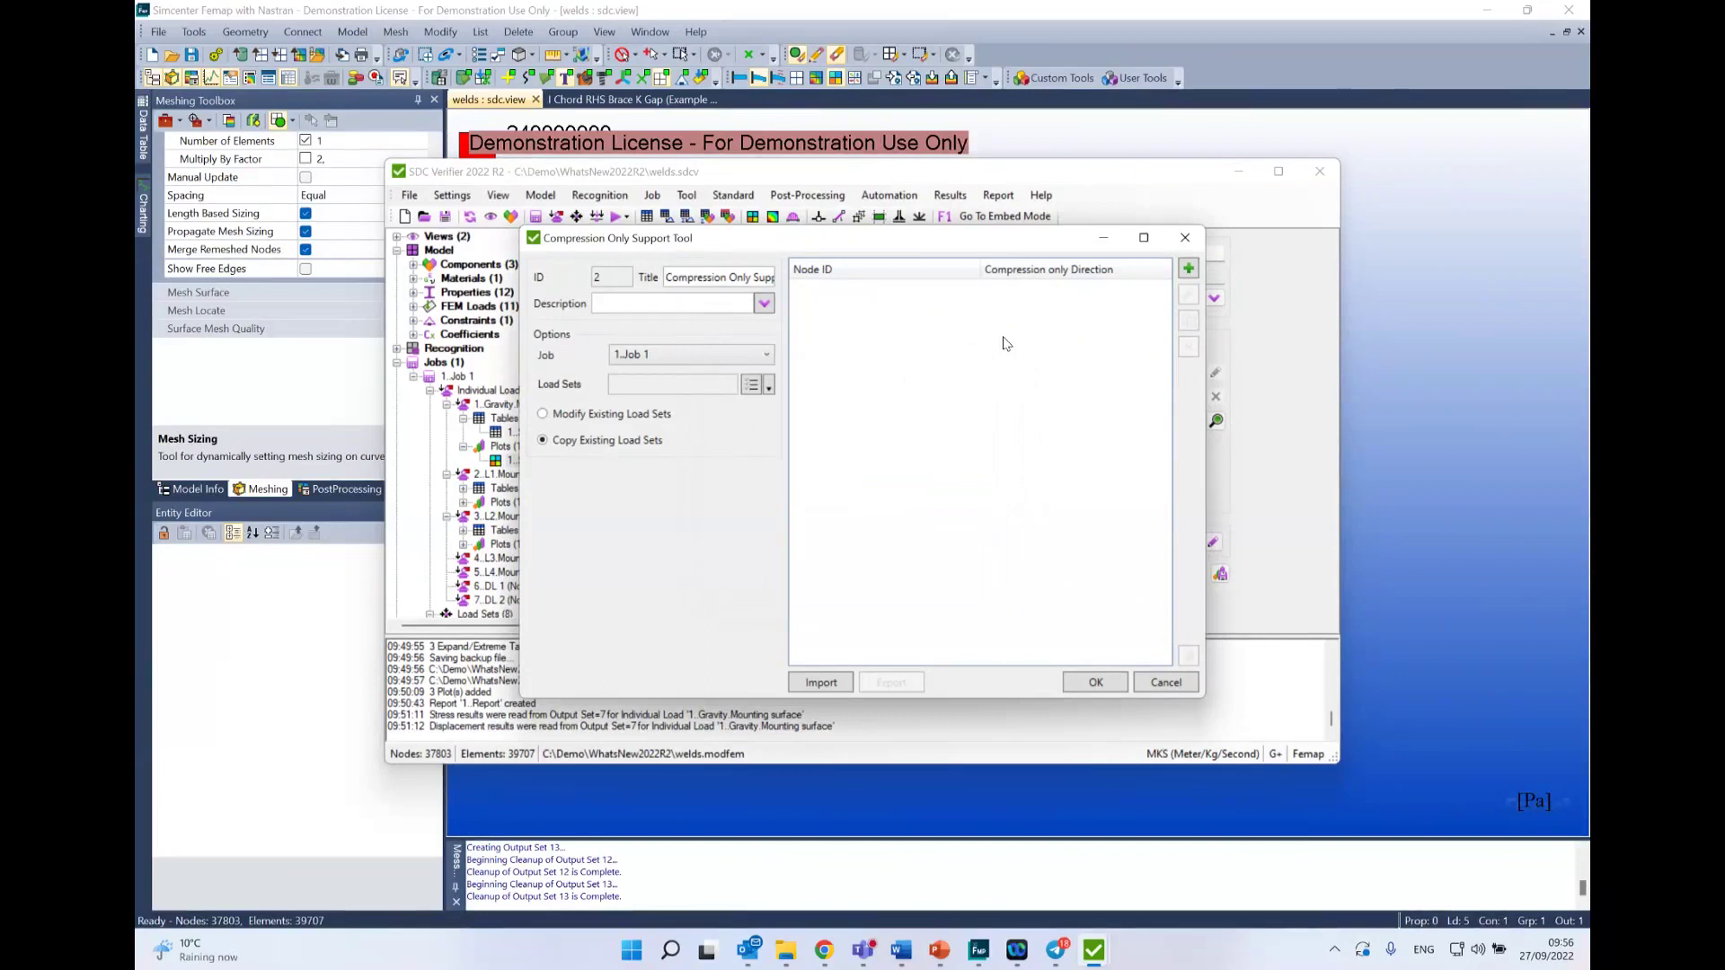
click(1185, 237)
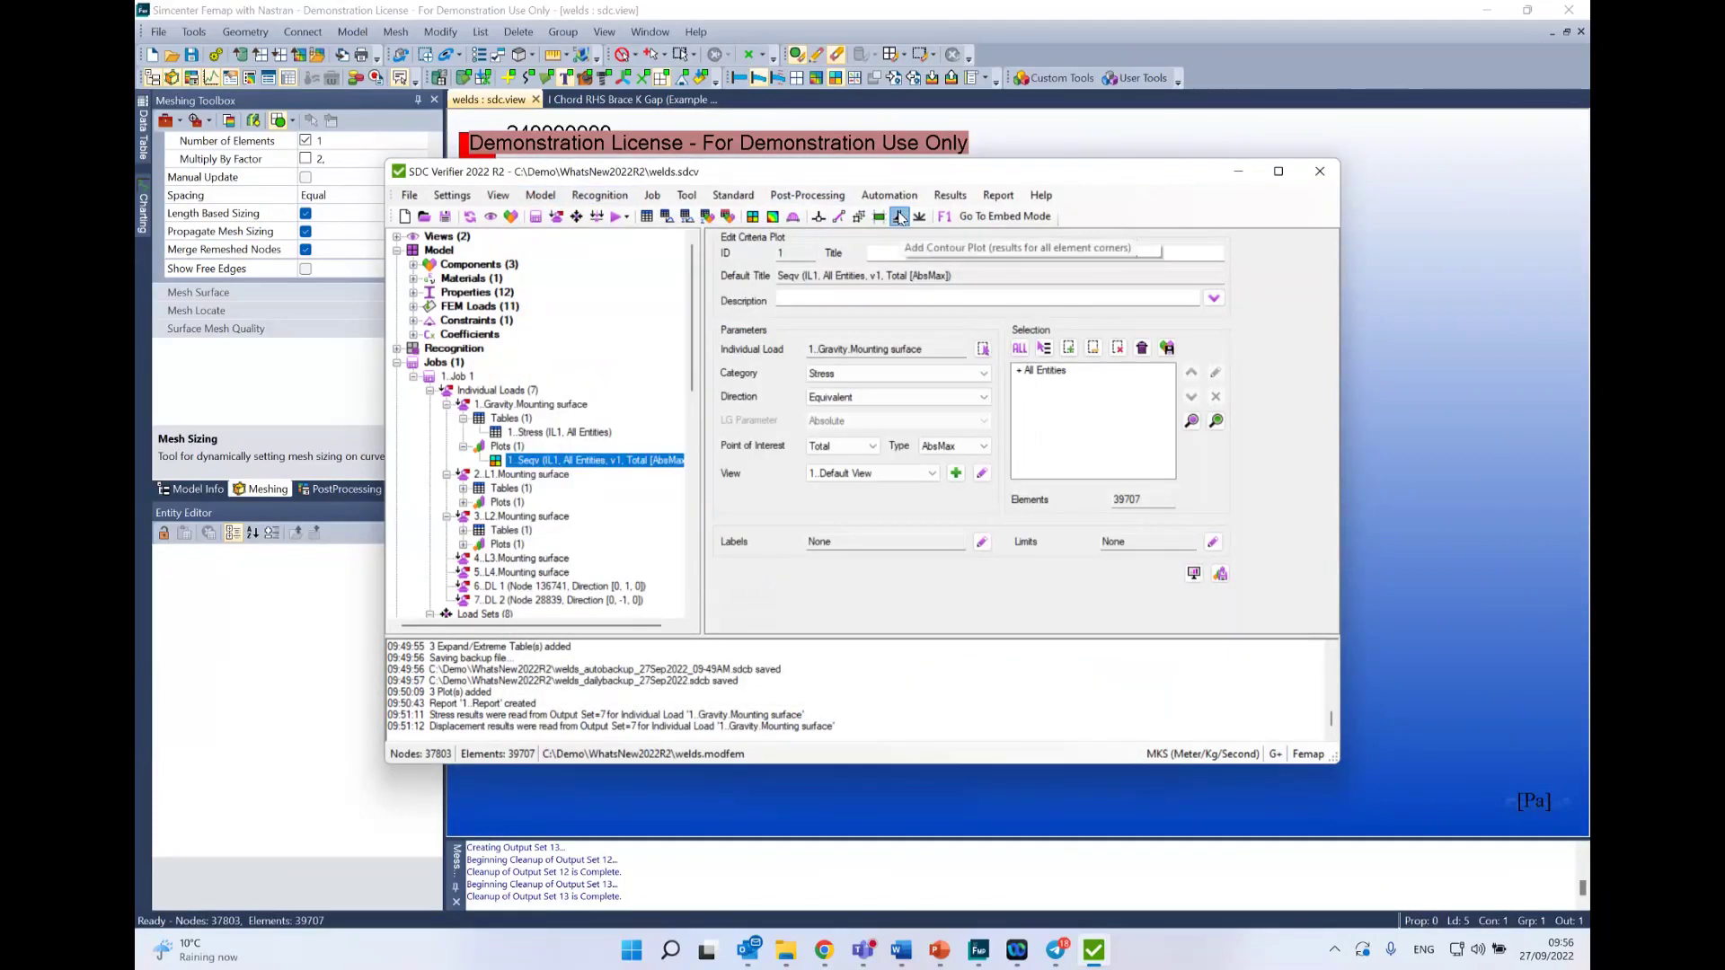
Step: Open the Welds Finder and compare its weld list with the hot spot stress settings of the weld parts
click(900, 216)
click(519, 183)
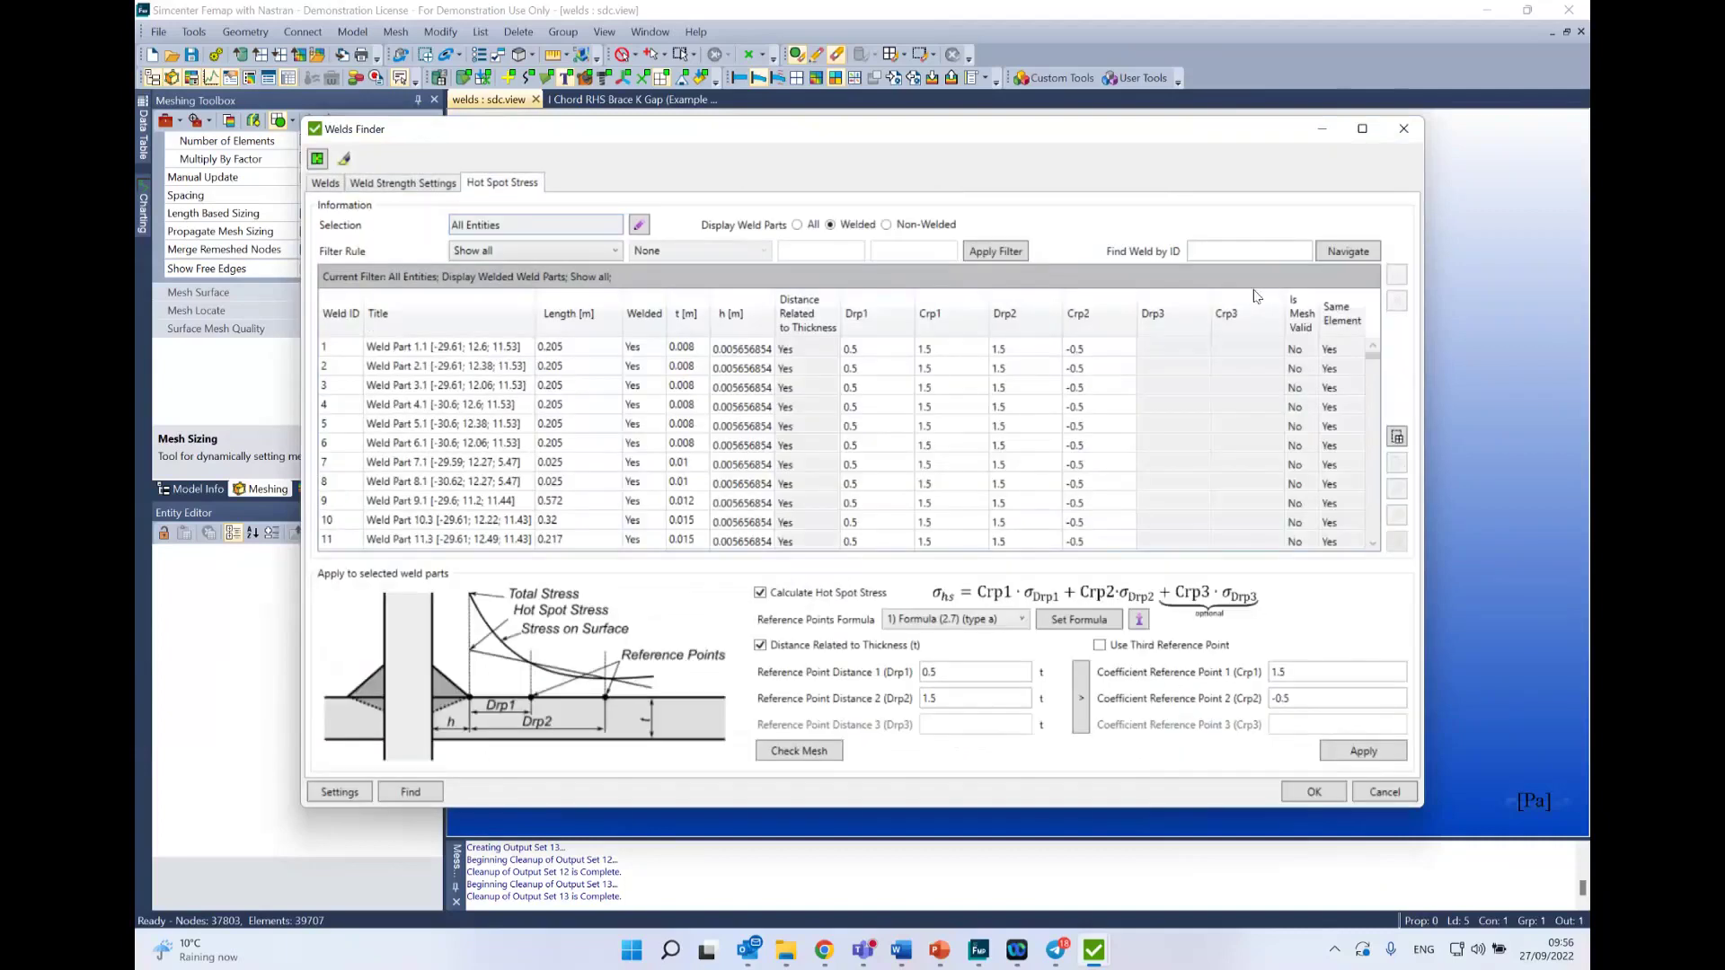
click(316, 186)
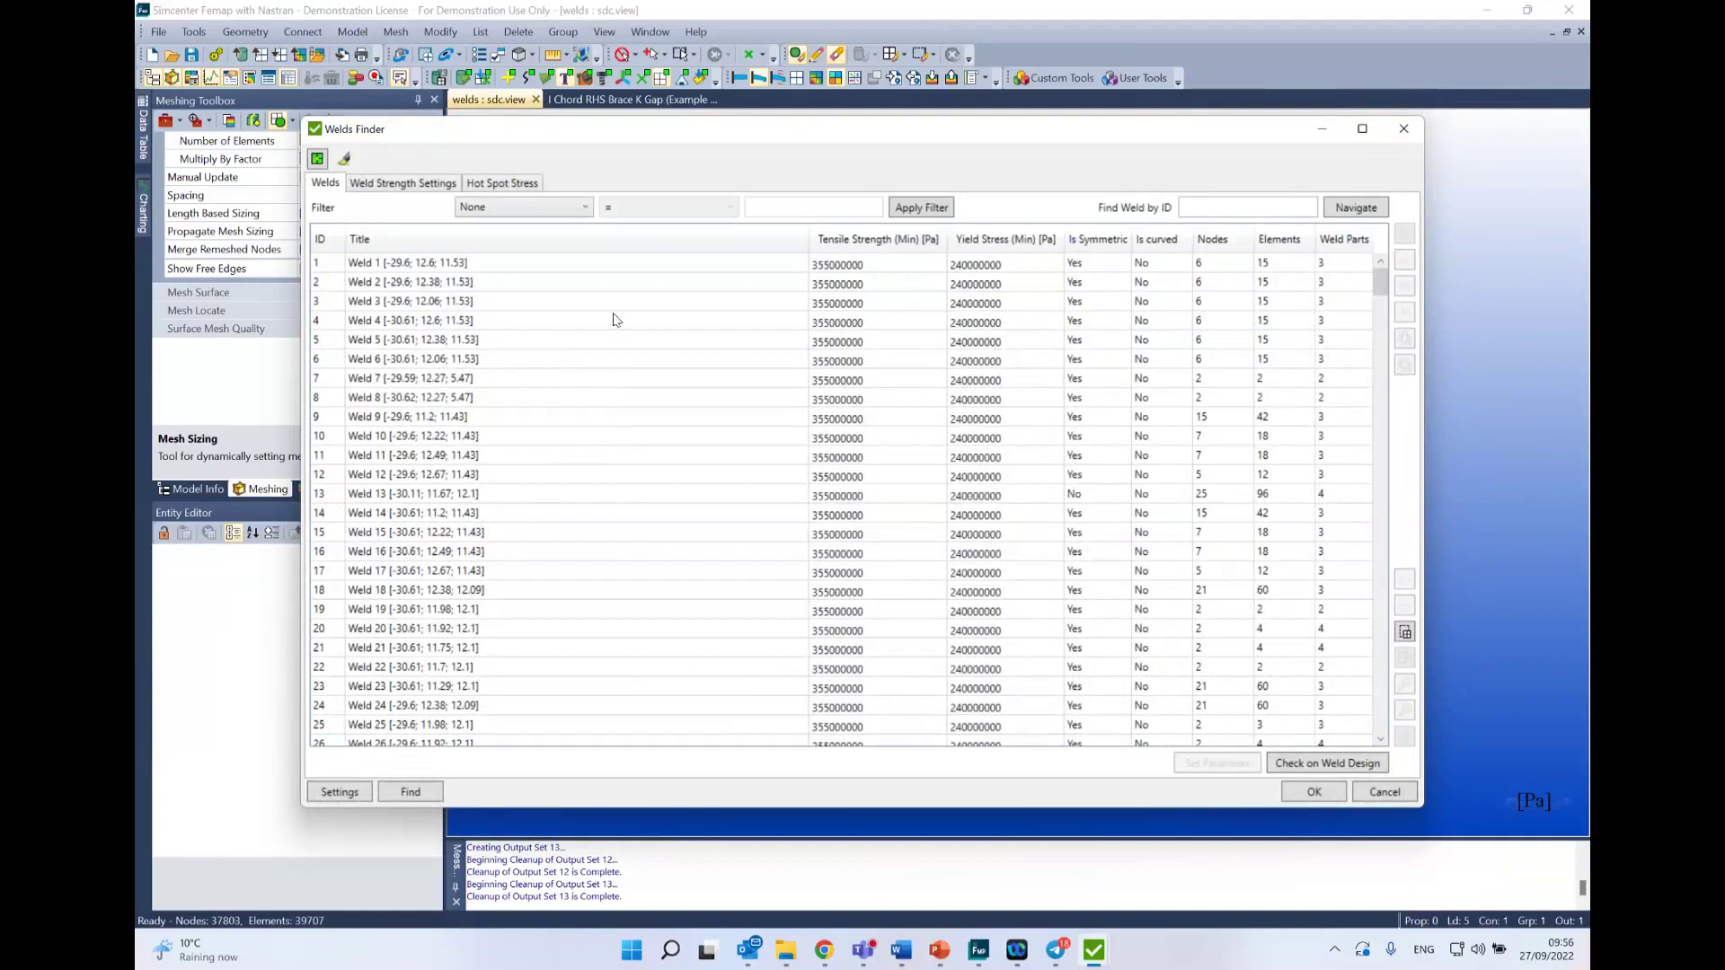
click(494, 185)
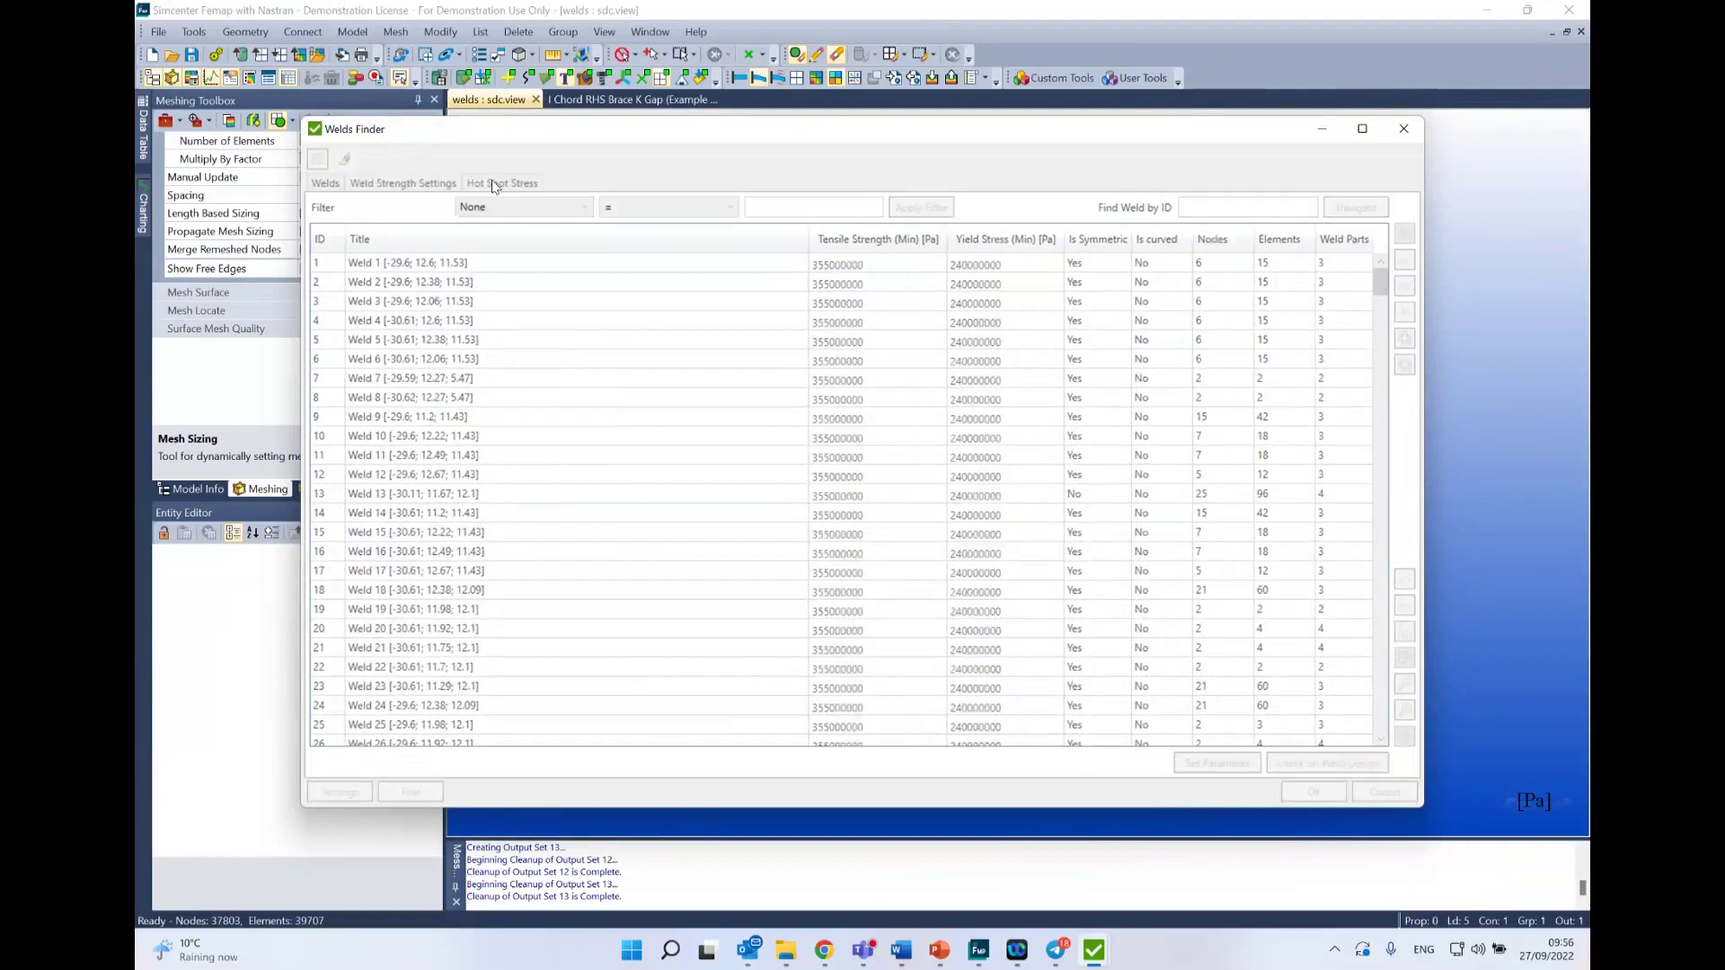
click(493, 183)
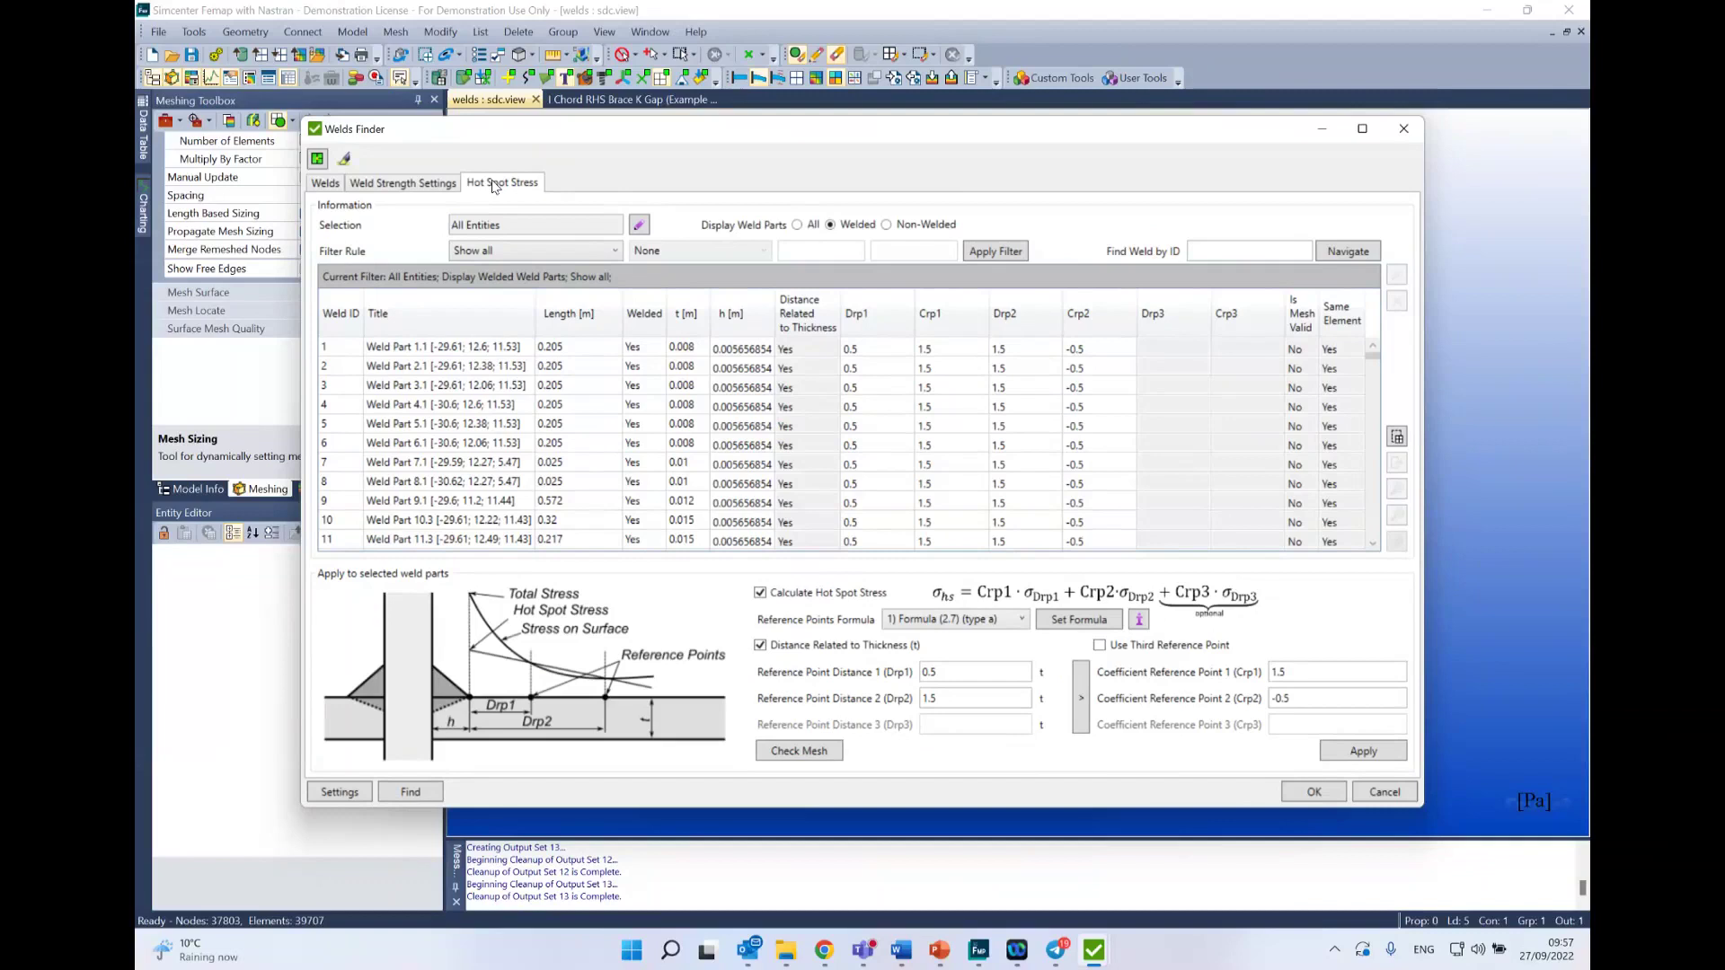
Step: View the dialog for adding a single weld on solids from the weld list and close it without adding a weld
click(325, 183)
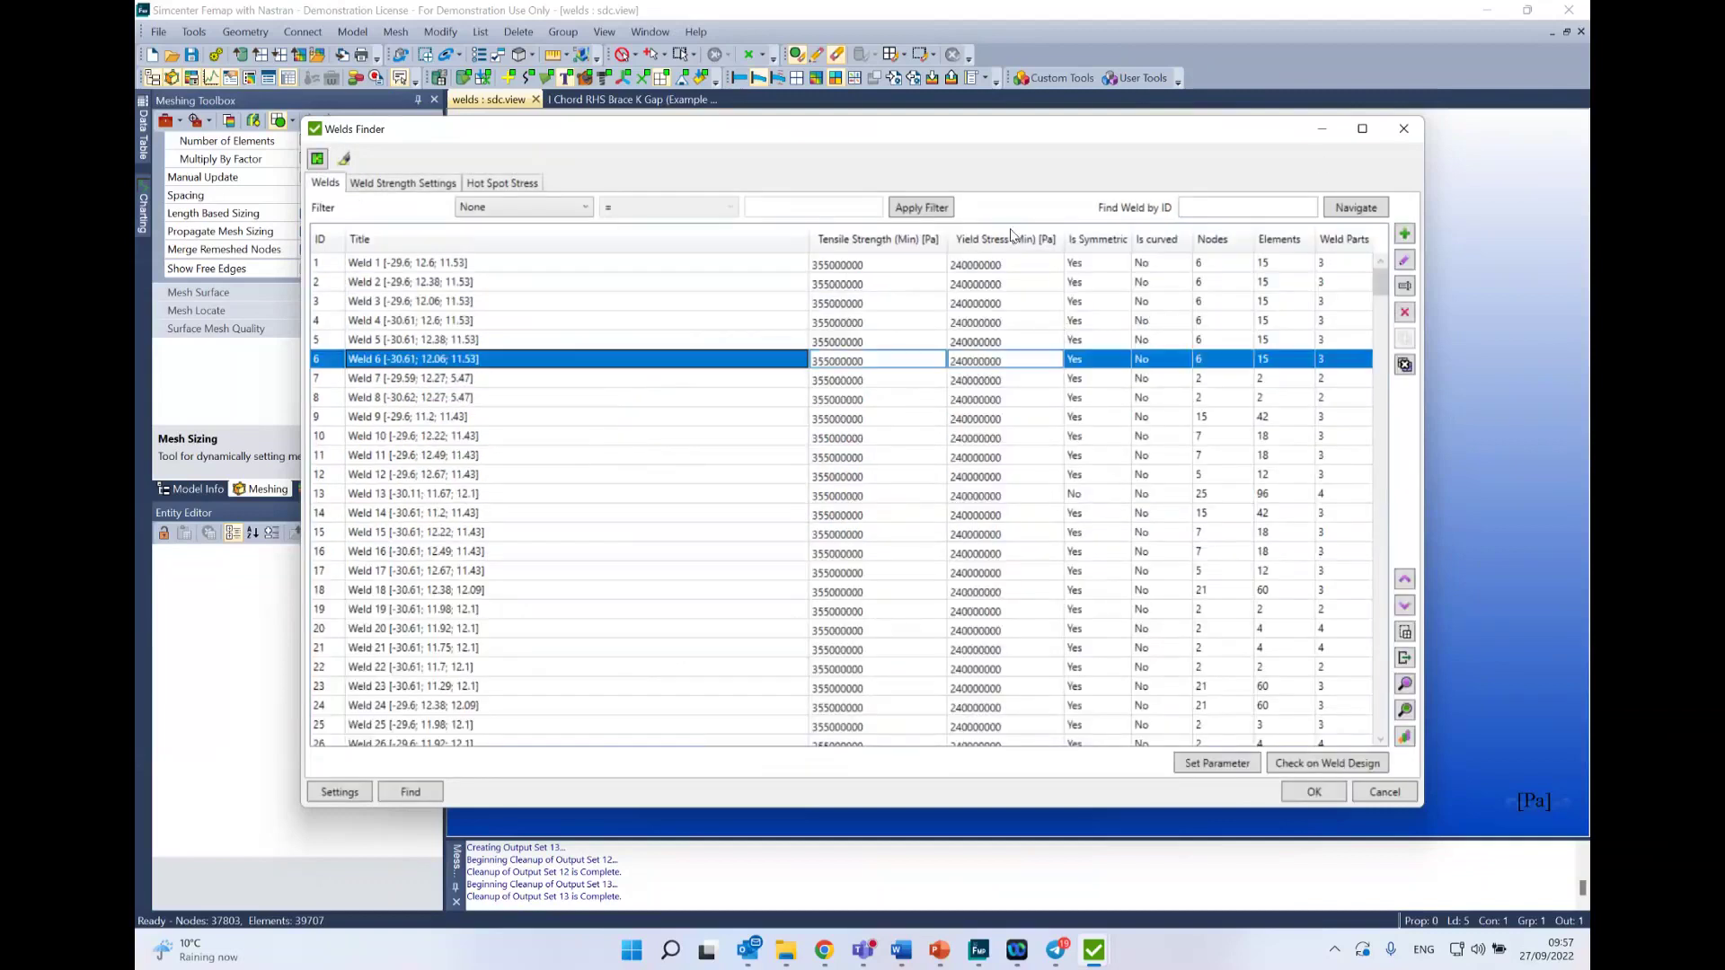
click(1404, 235)
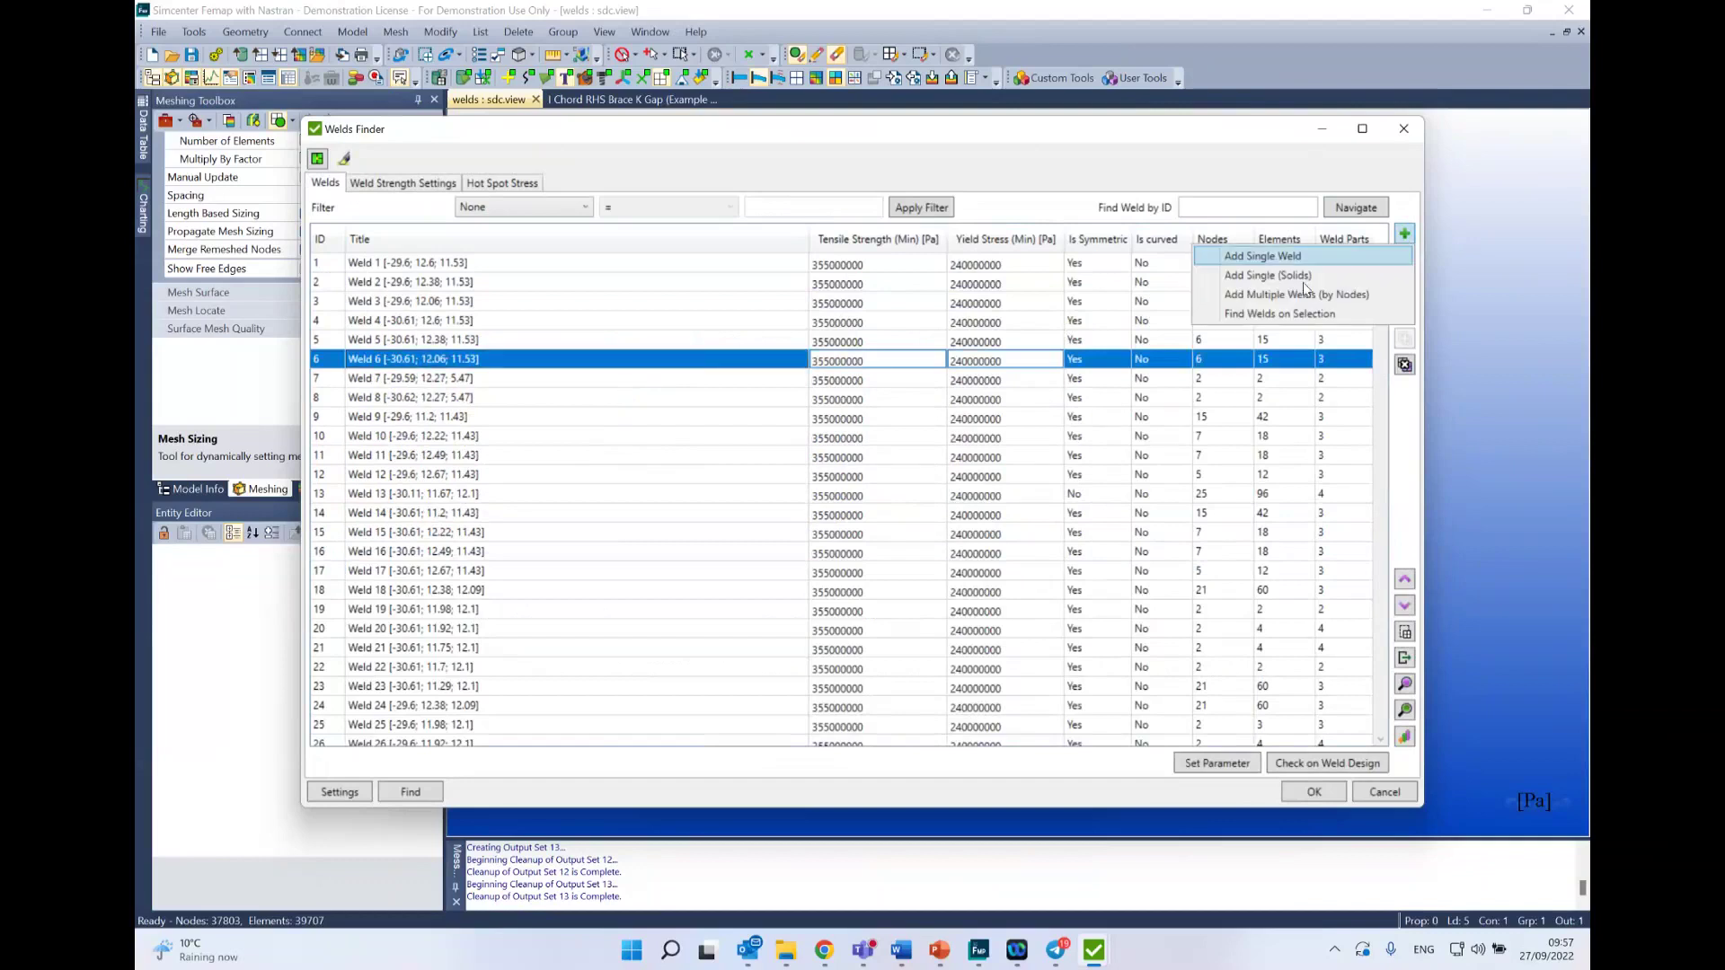
click(1337, 279)
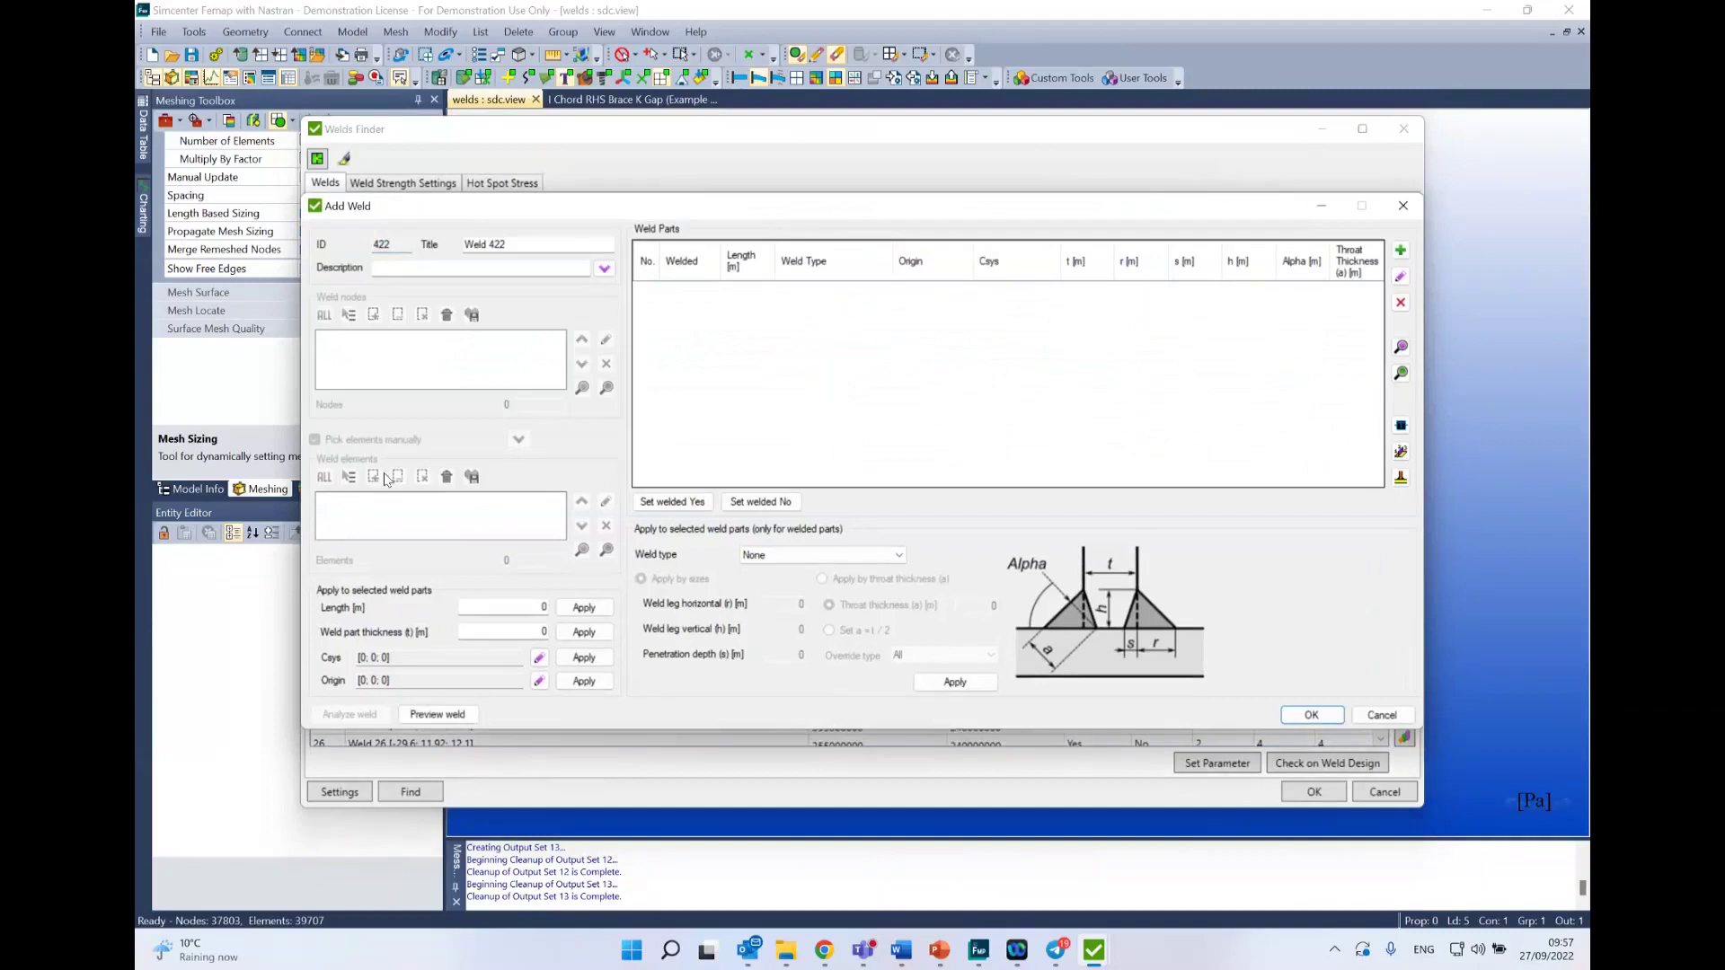
click(1403, 206)
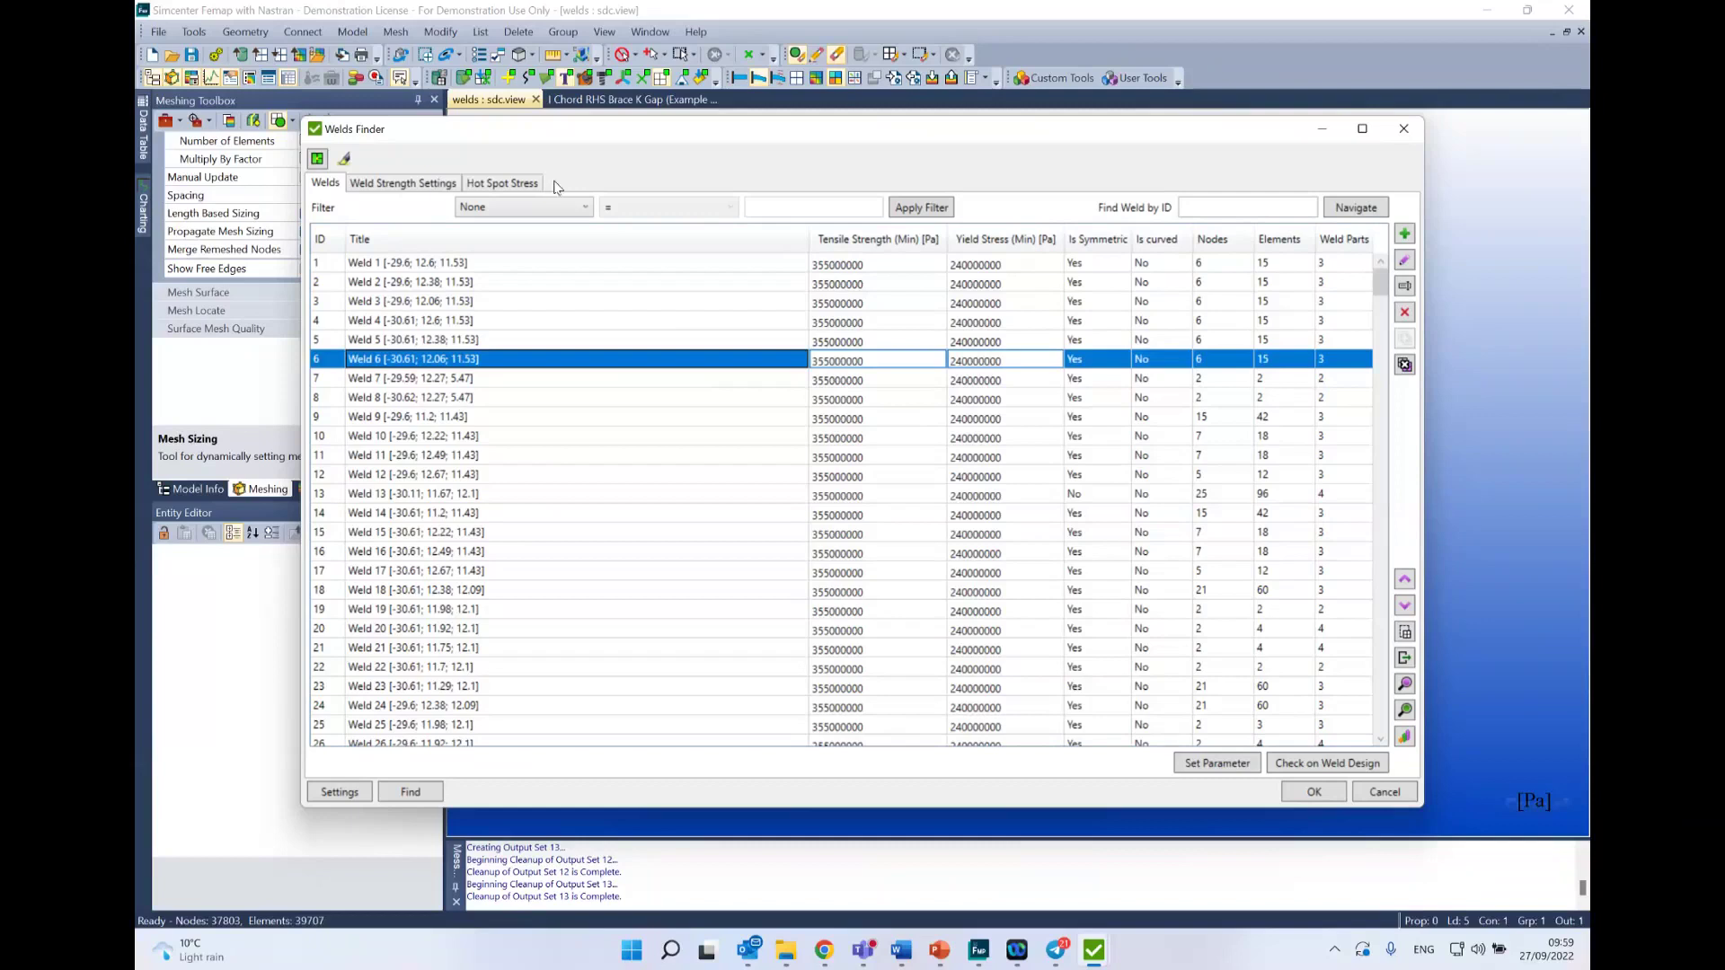
Step: Apply the Double fillet weld type by throat thickness in the weld strength settings, with a throat thickness of 0.002 m
click(449, 183)
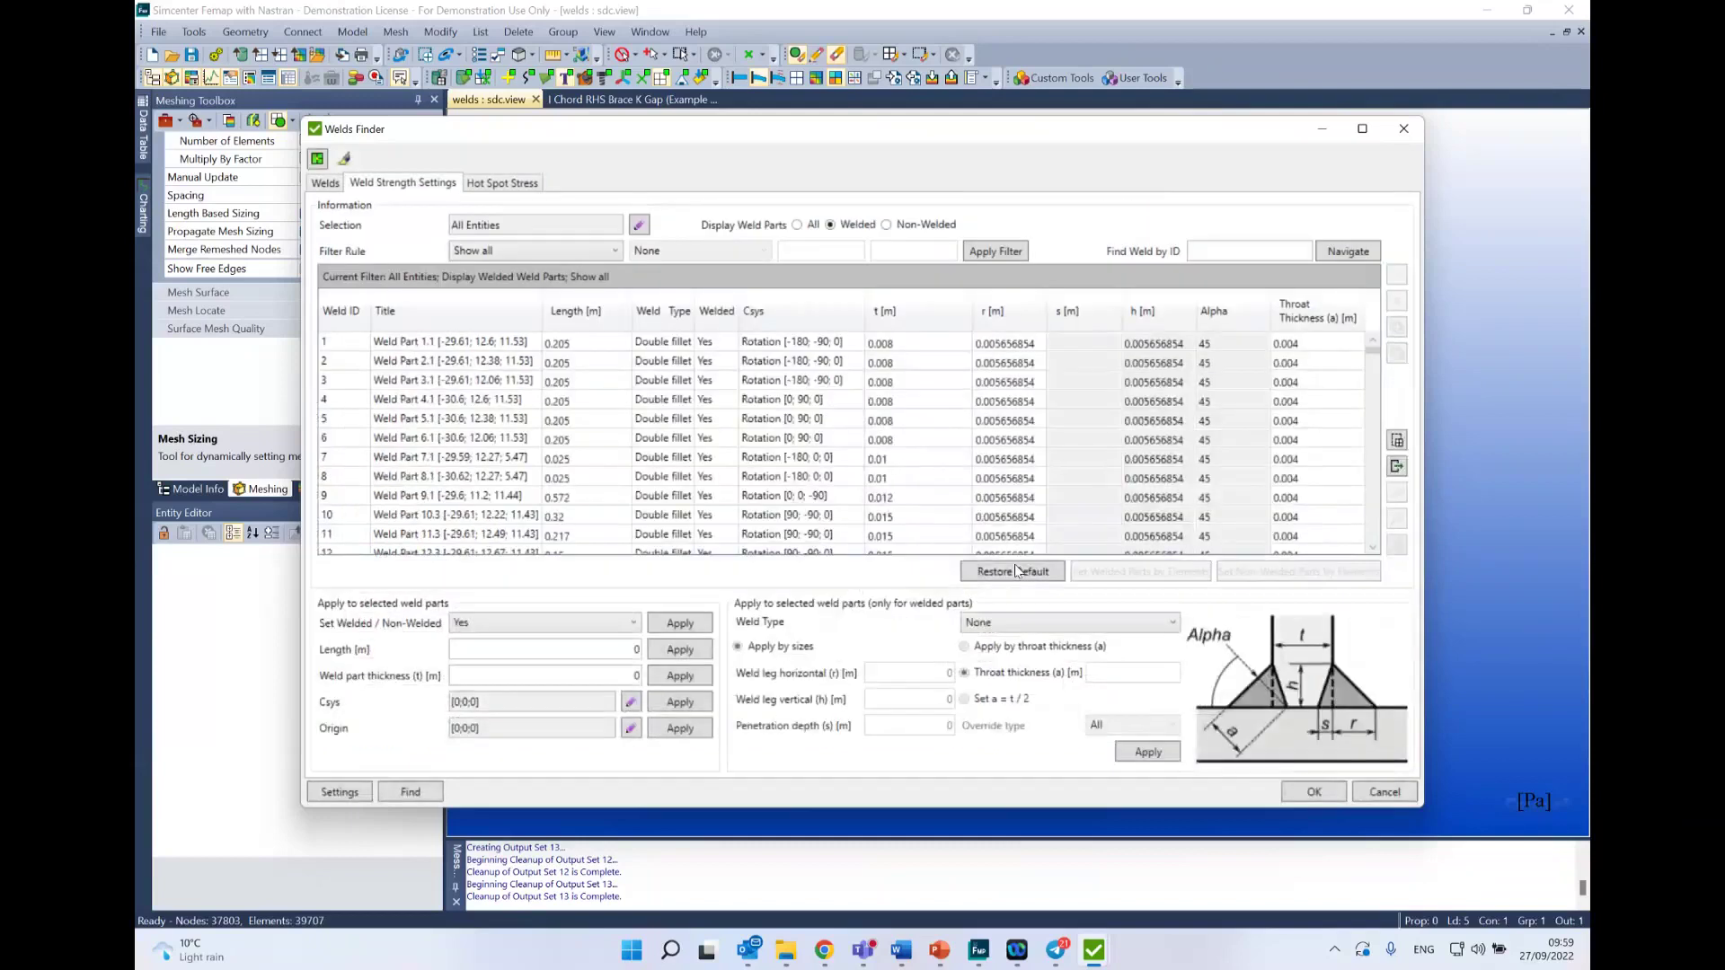
click(1062, 622)
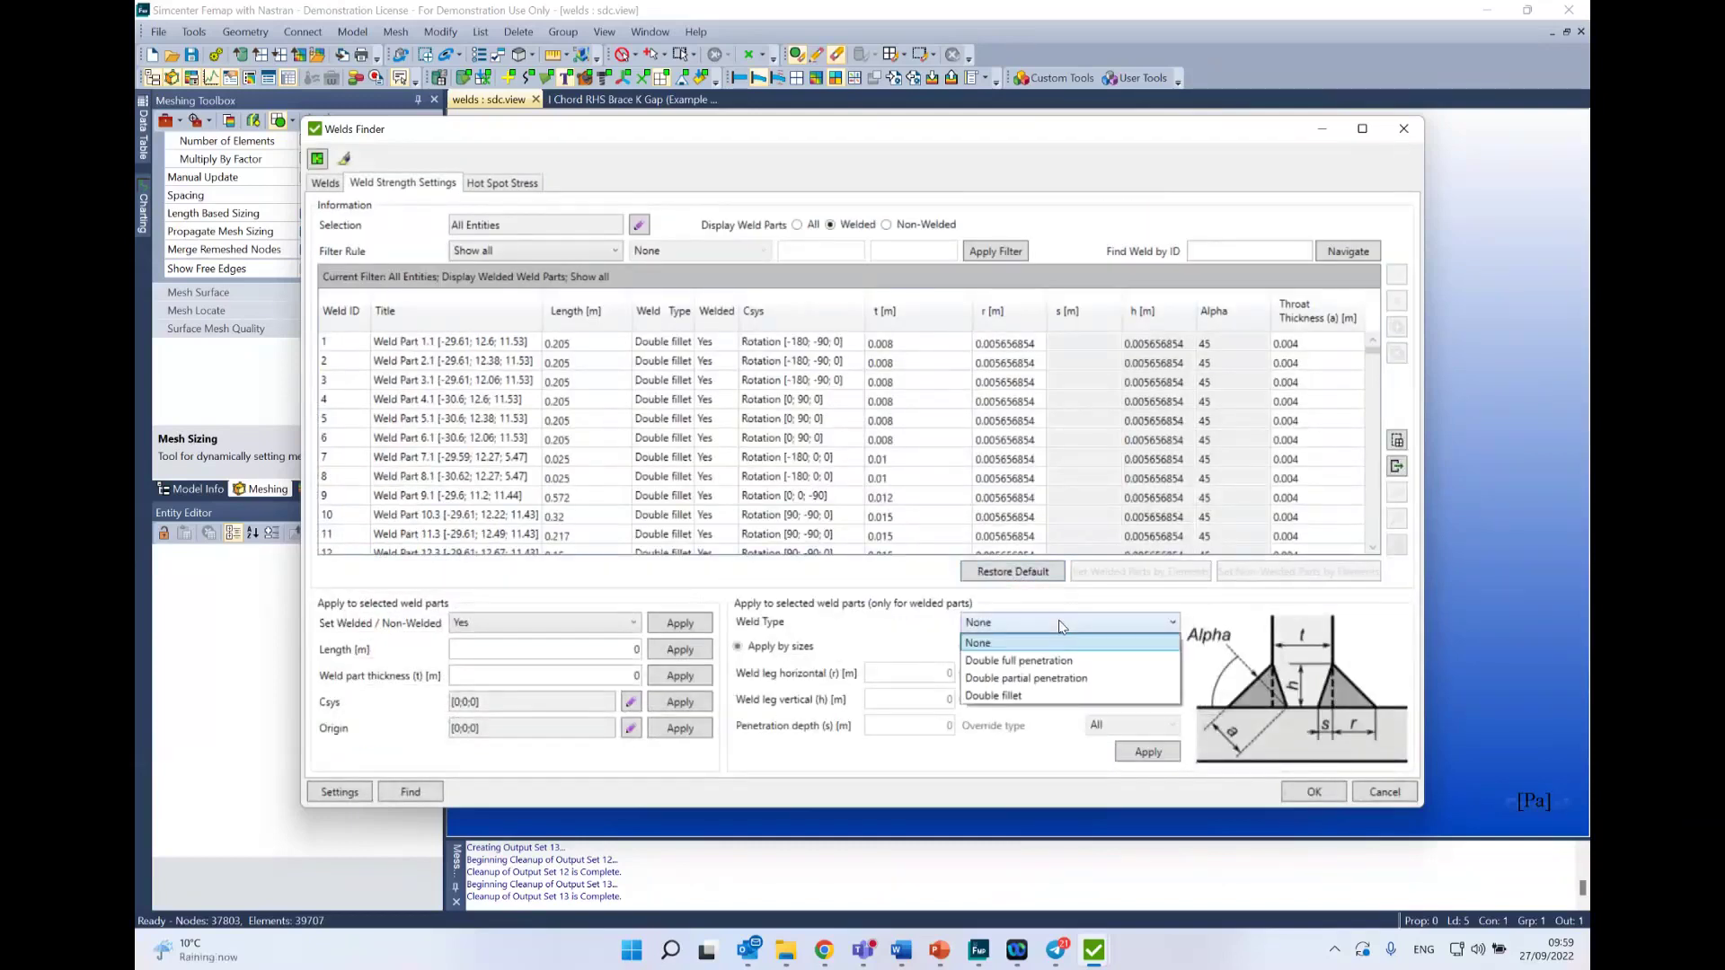
click(1033, 697)
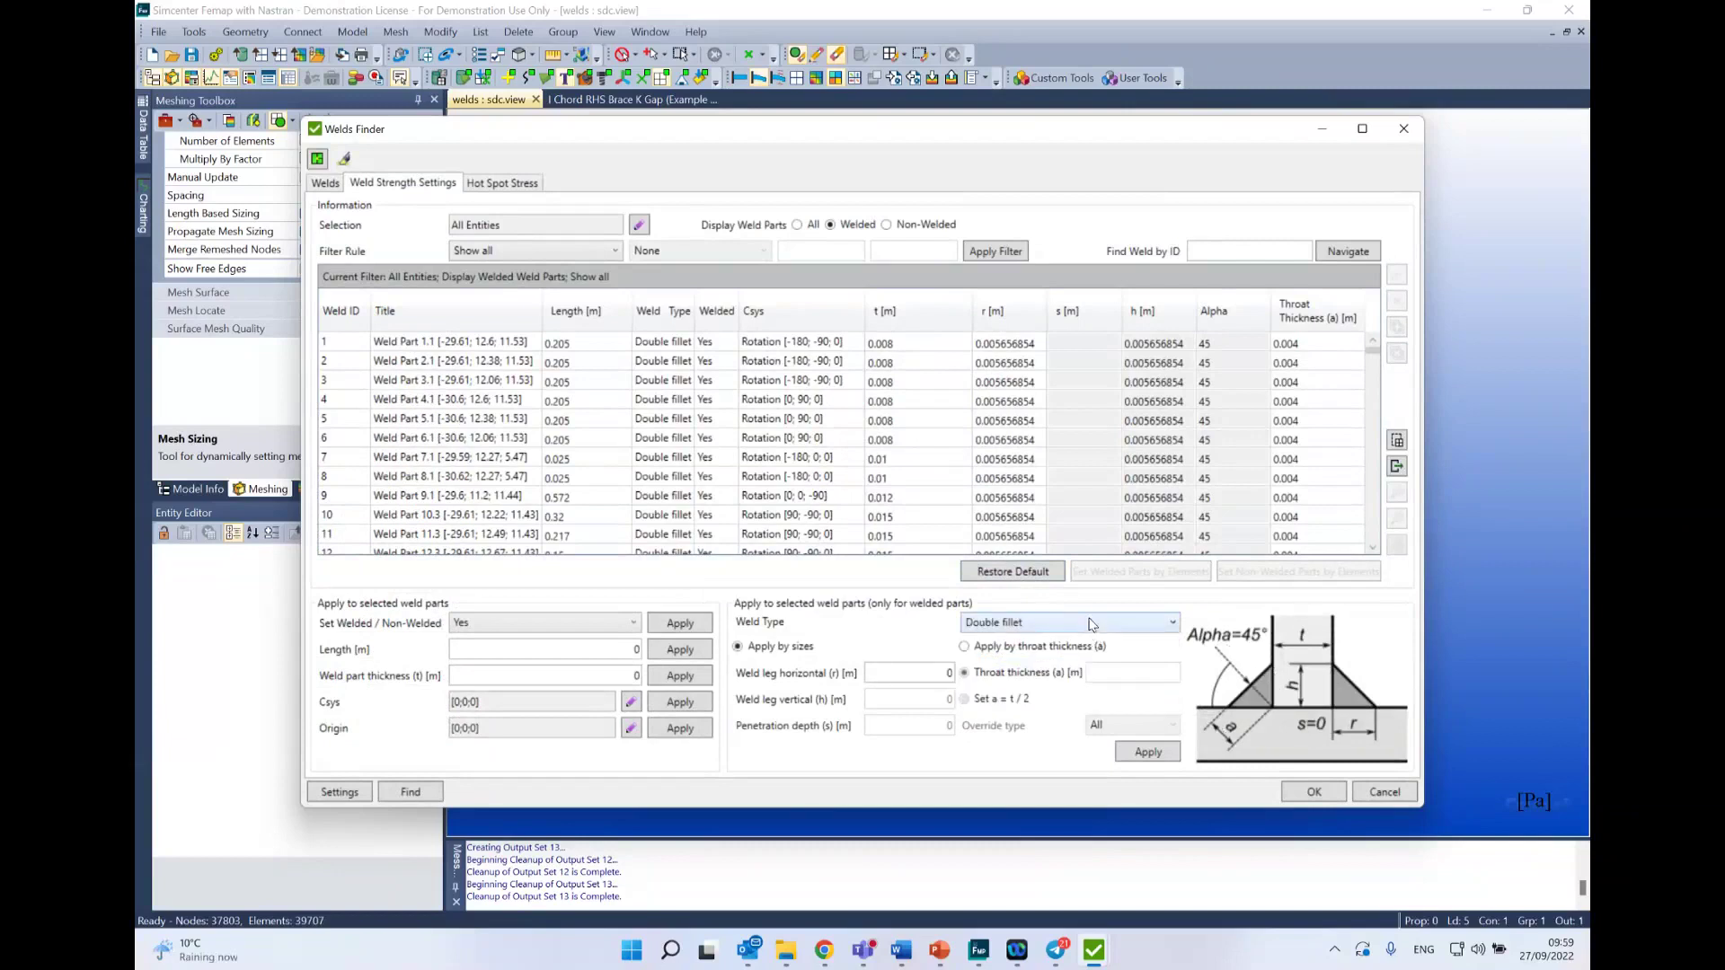
click(977, 647)
click(1094, 668)
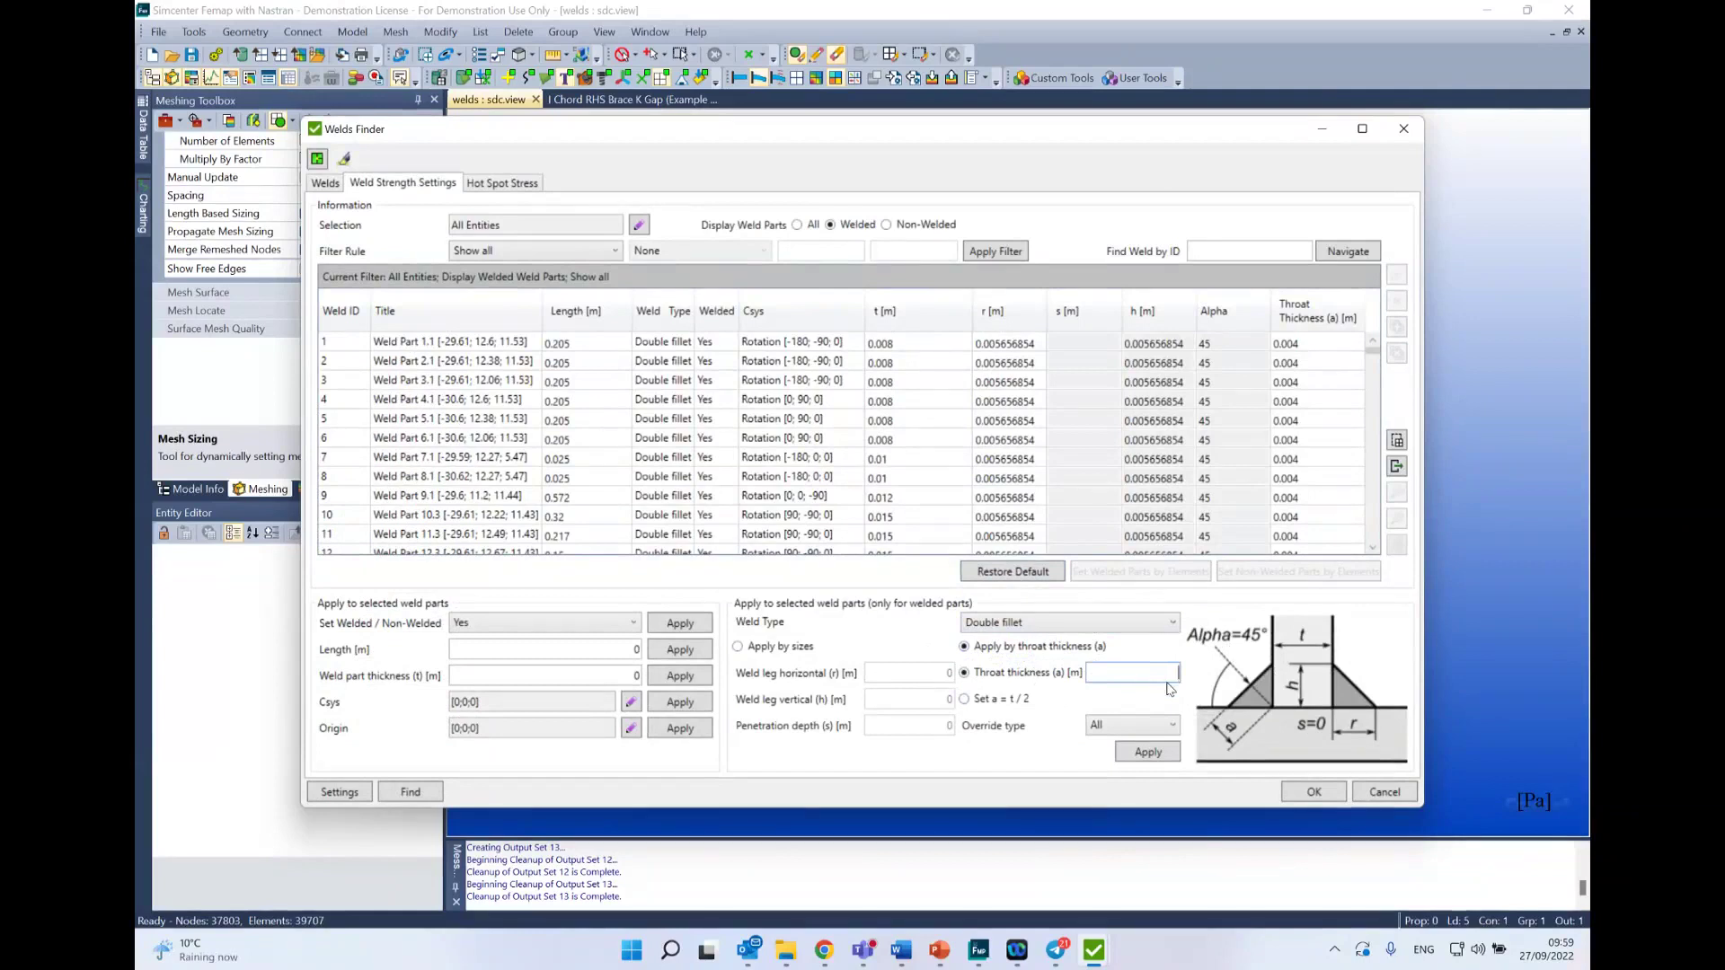
text(0.002)
click(1143, 761)
Step: Open the Teams window and minimize it to return to the closing contact slide in PowerPoint
click(870, 956)
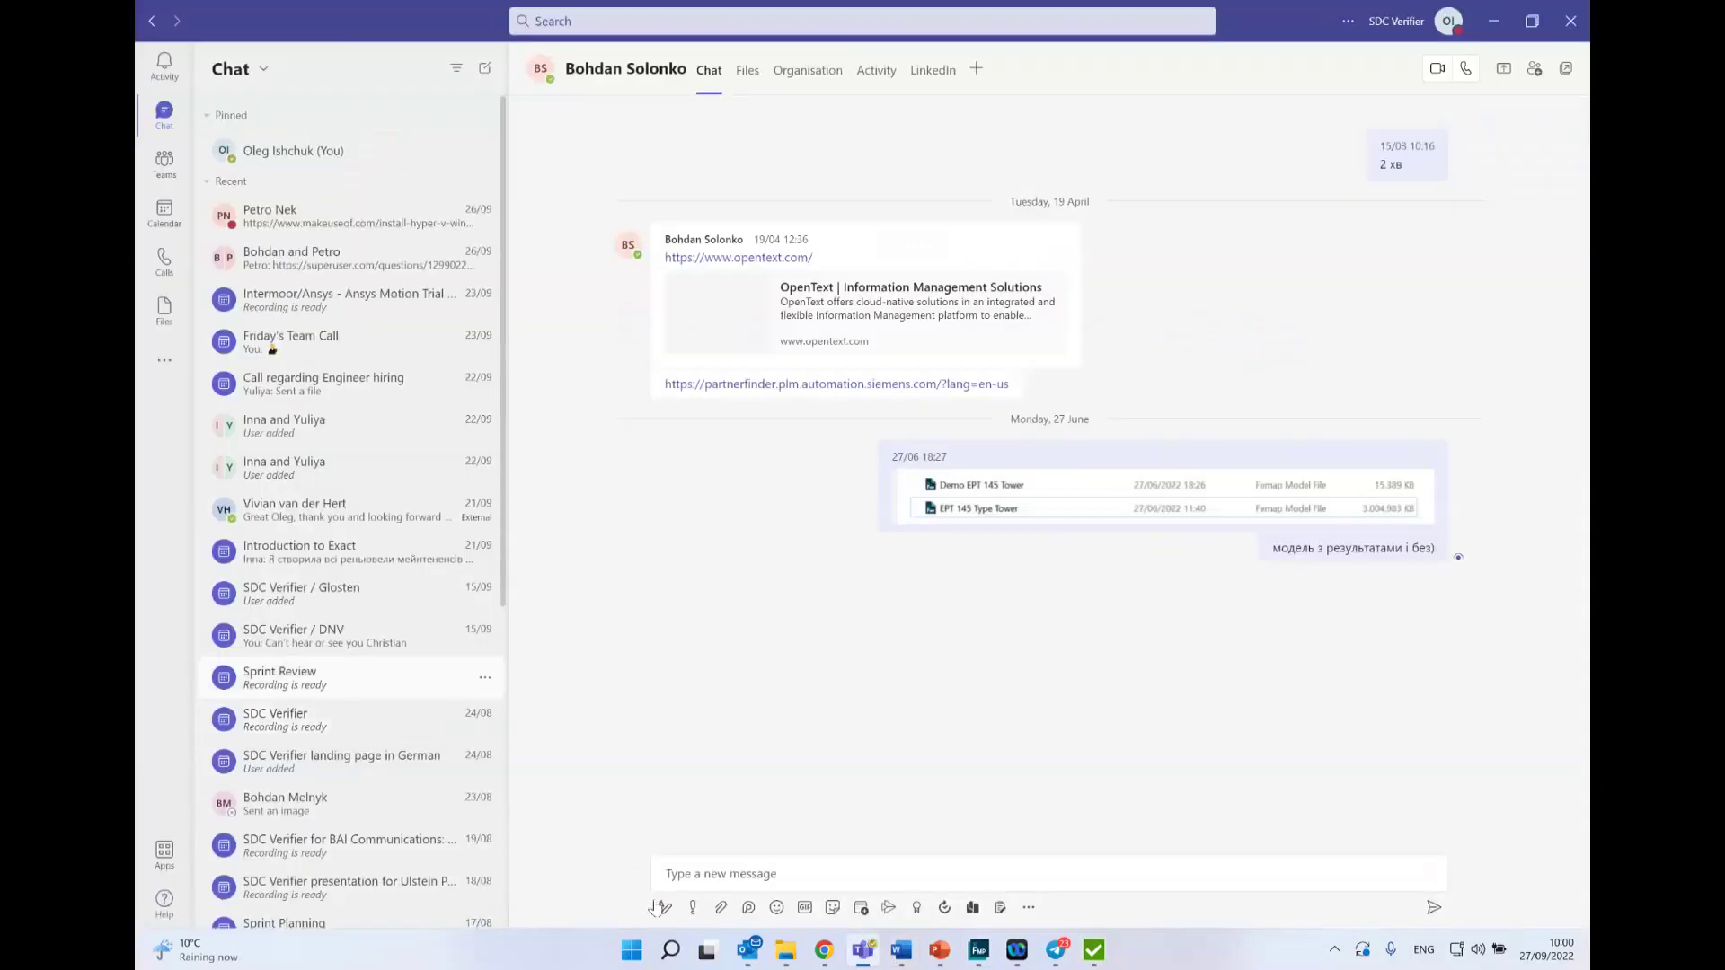
click(1489, 20)
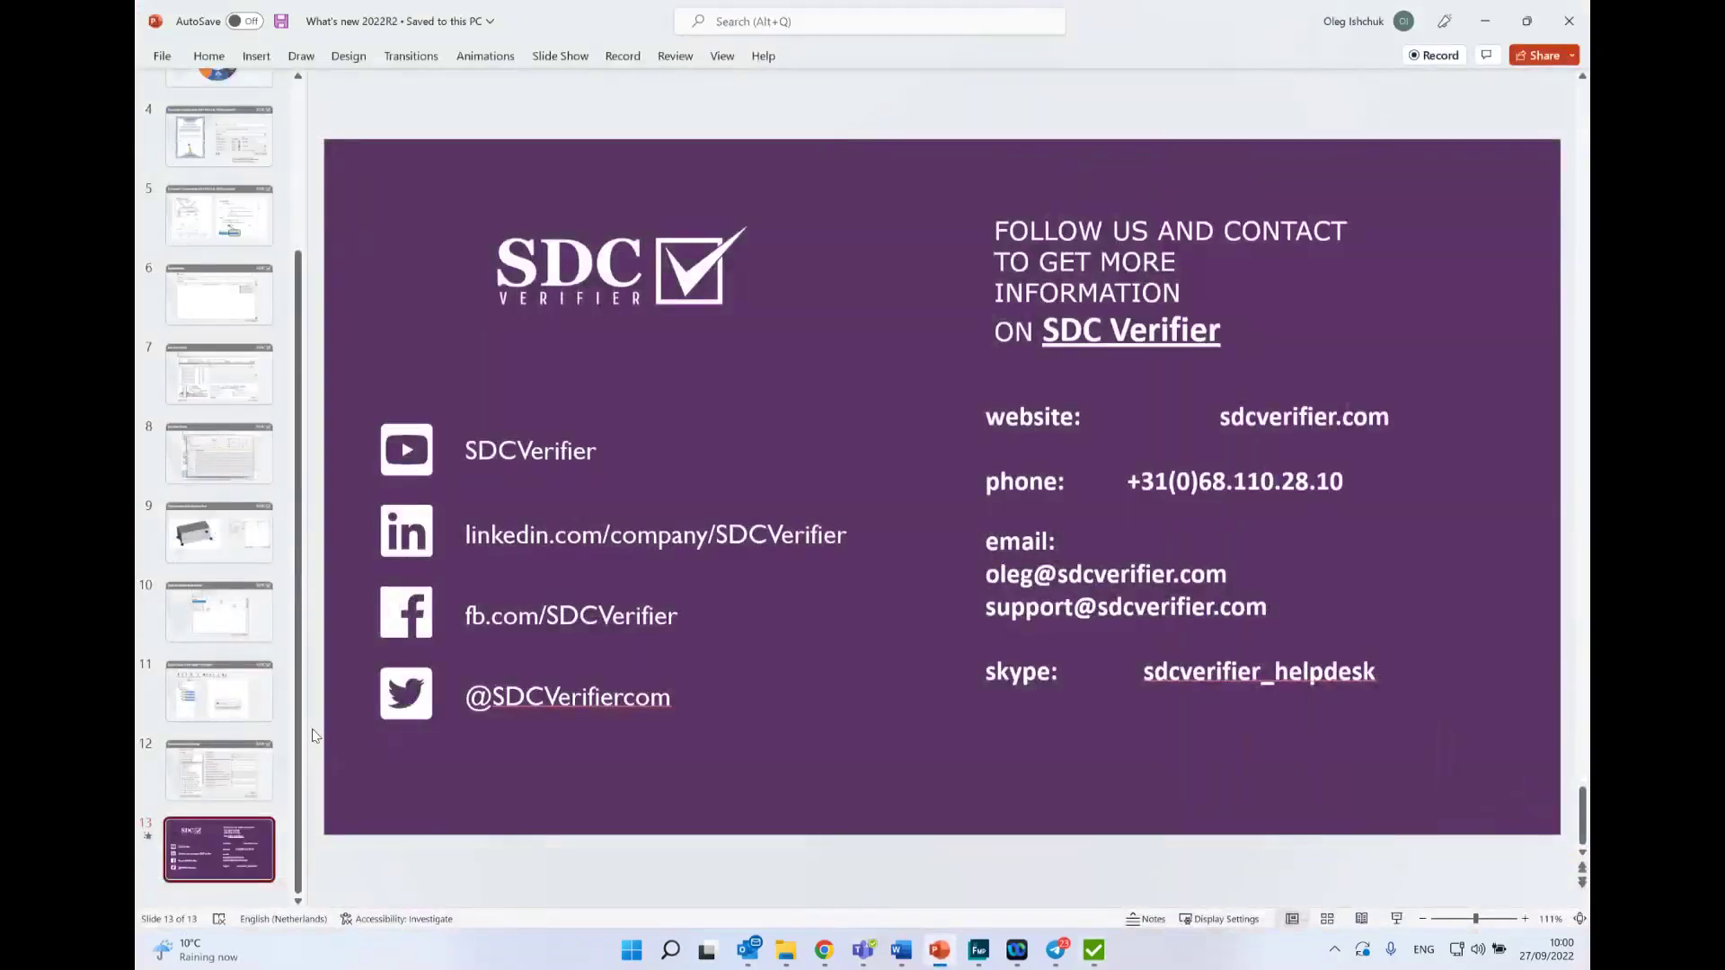